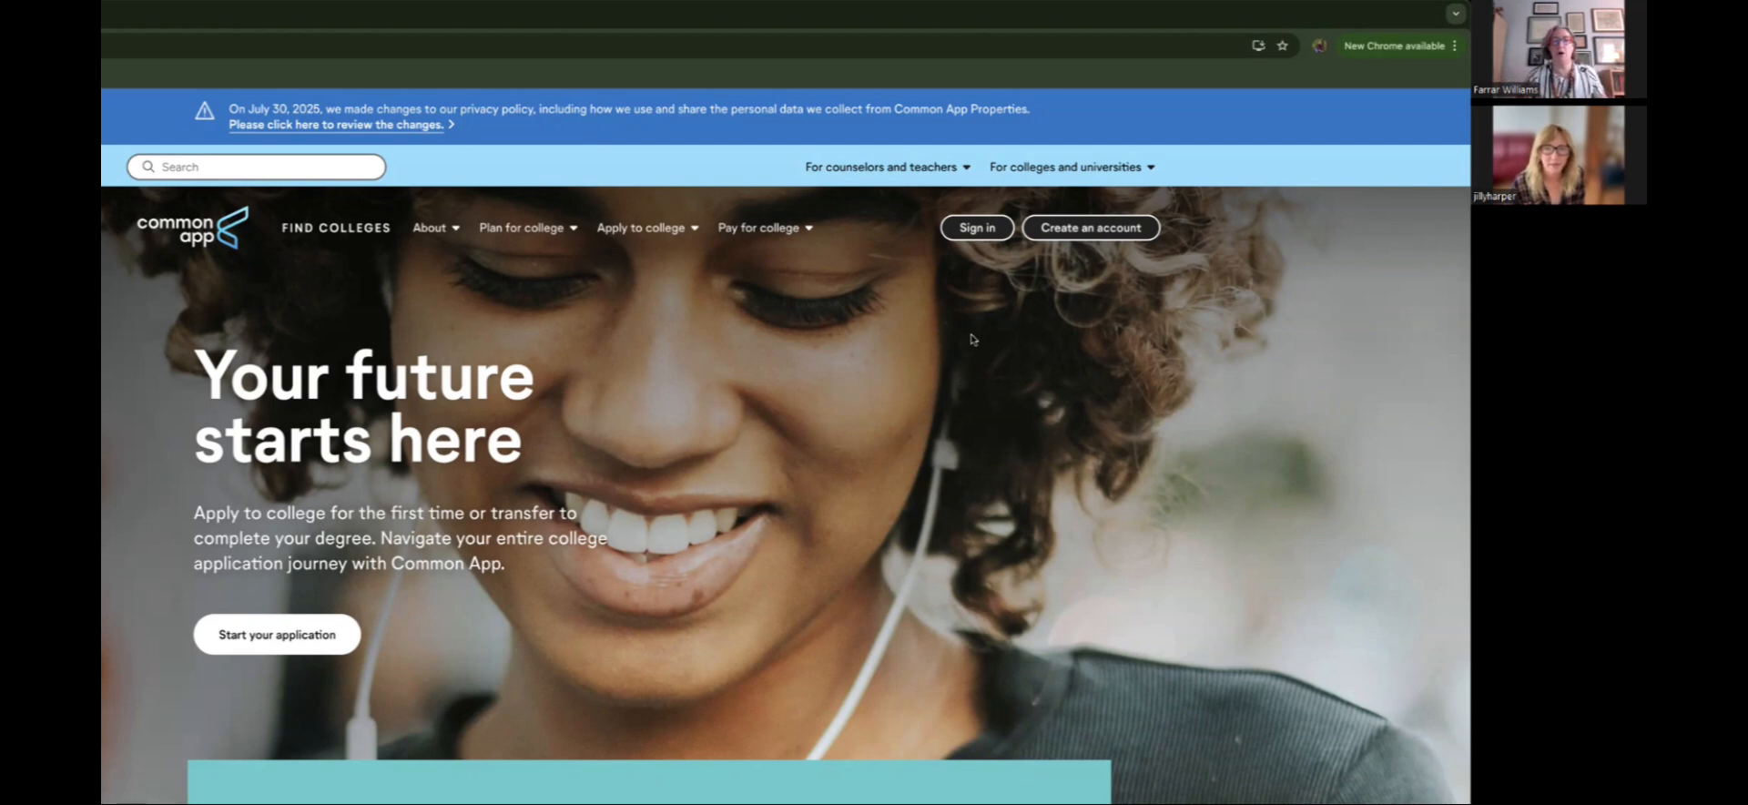
Step: Begin a new account as a first-year student to reach the Create your account form
scroll(971, 339, "down", 1)
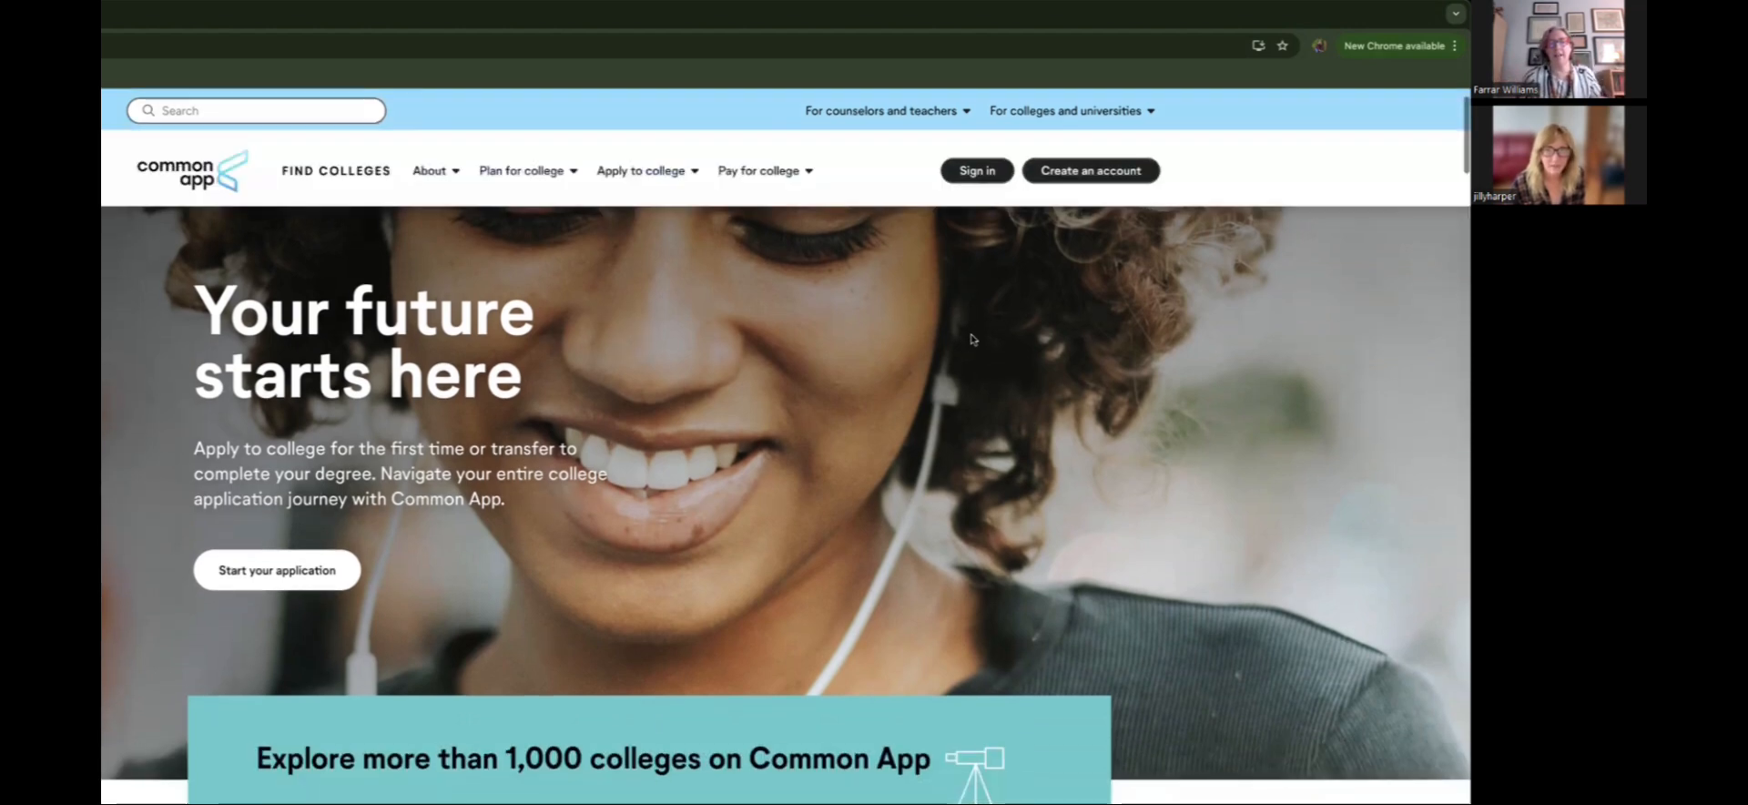
left_click(1129, 175)
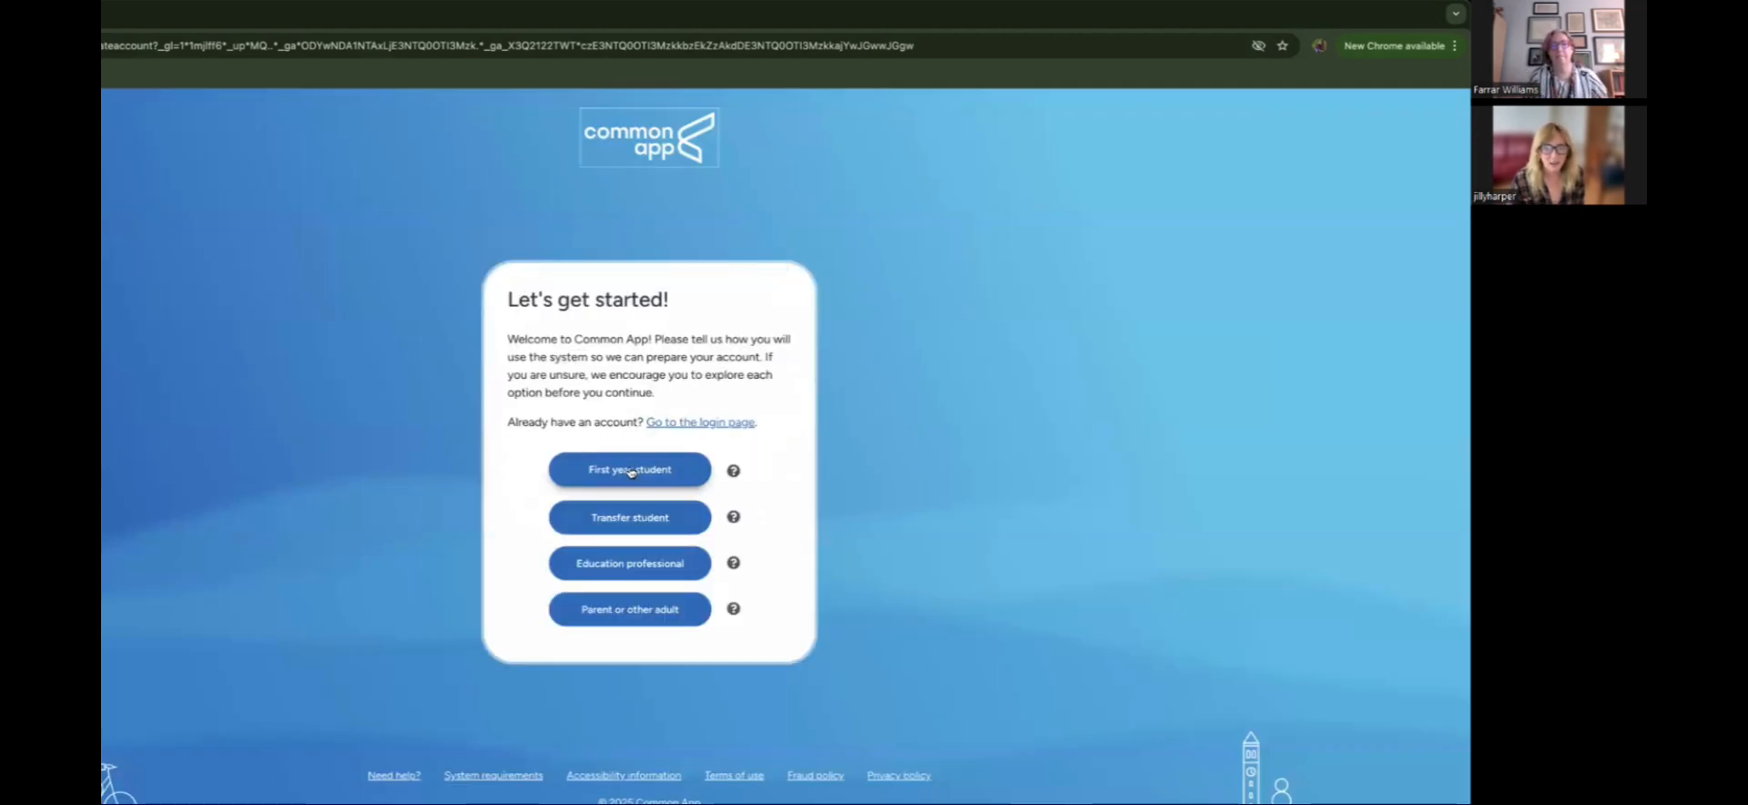
left_click(631, 471)
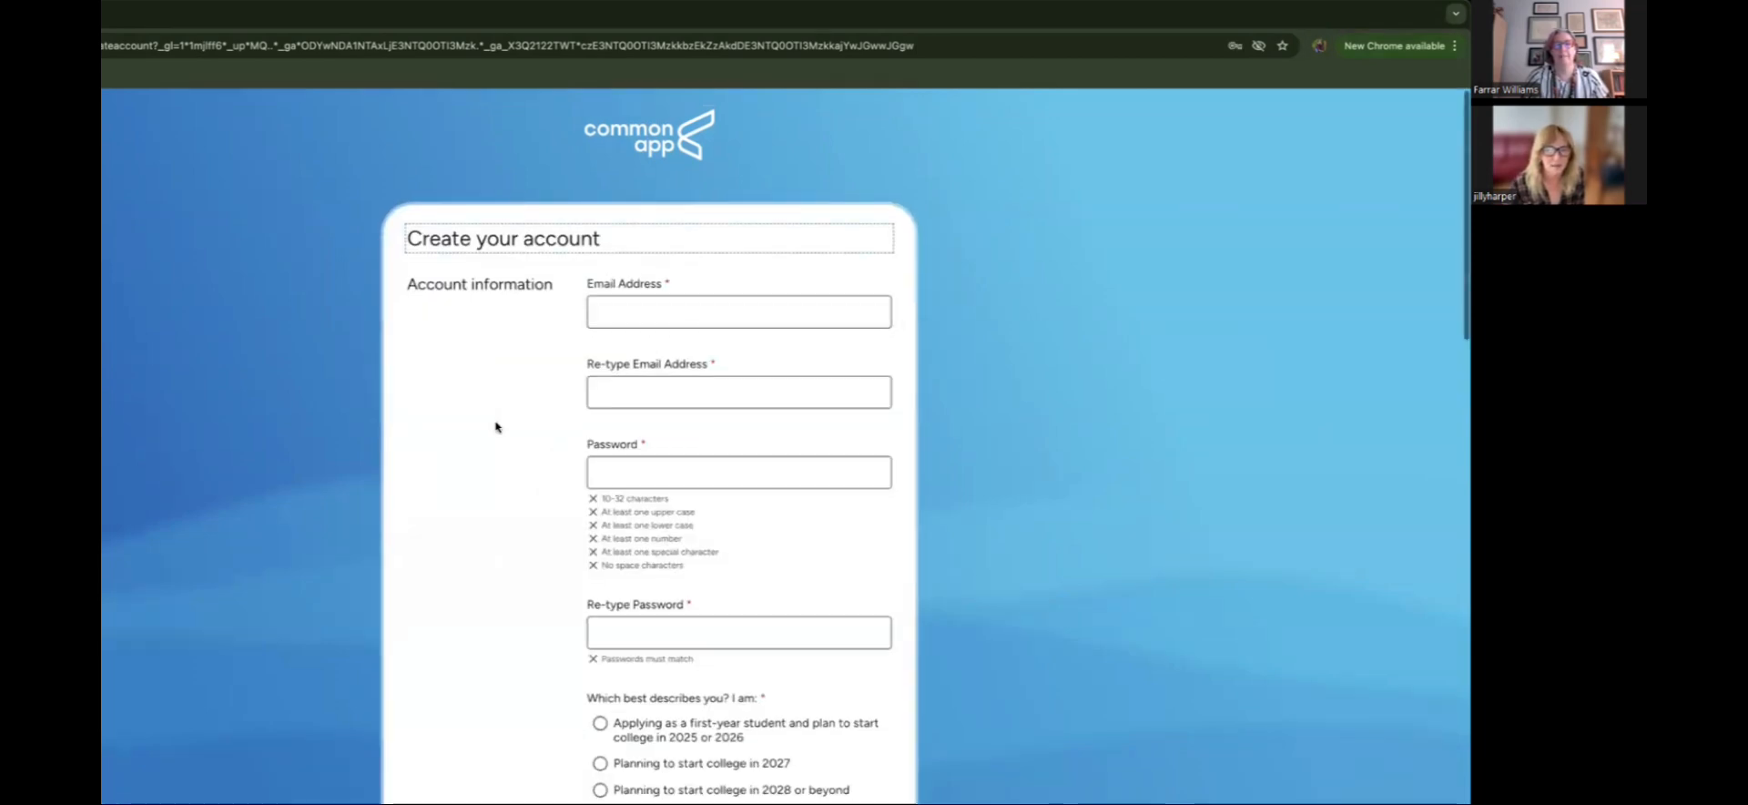
scroll(496, 427, "down", 3)
scroll(496, 427, "up", 3)
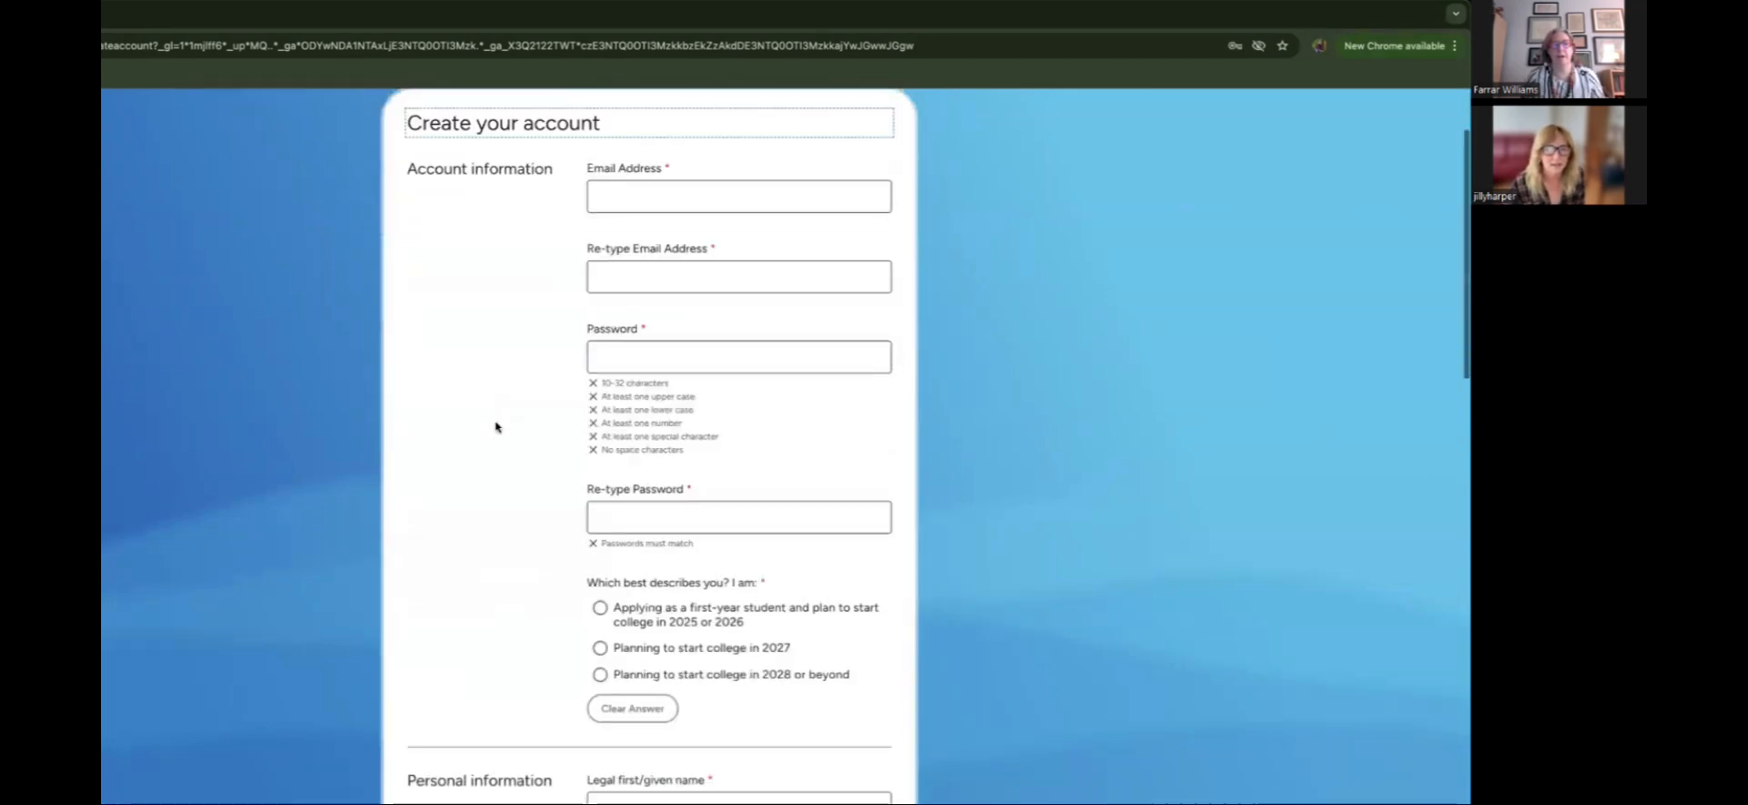
Step: Enter the account e-mail address in both the Email and Re-type Email fields
left_click(644, 316)
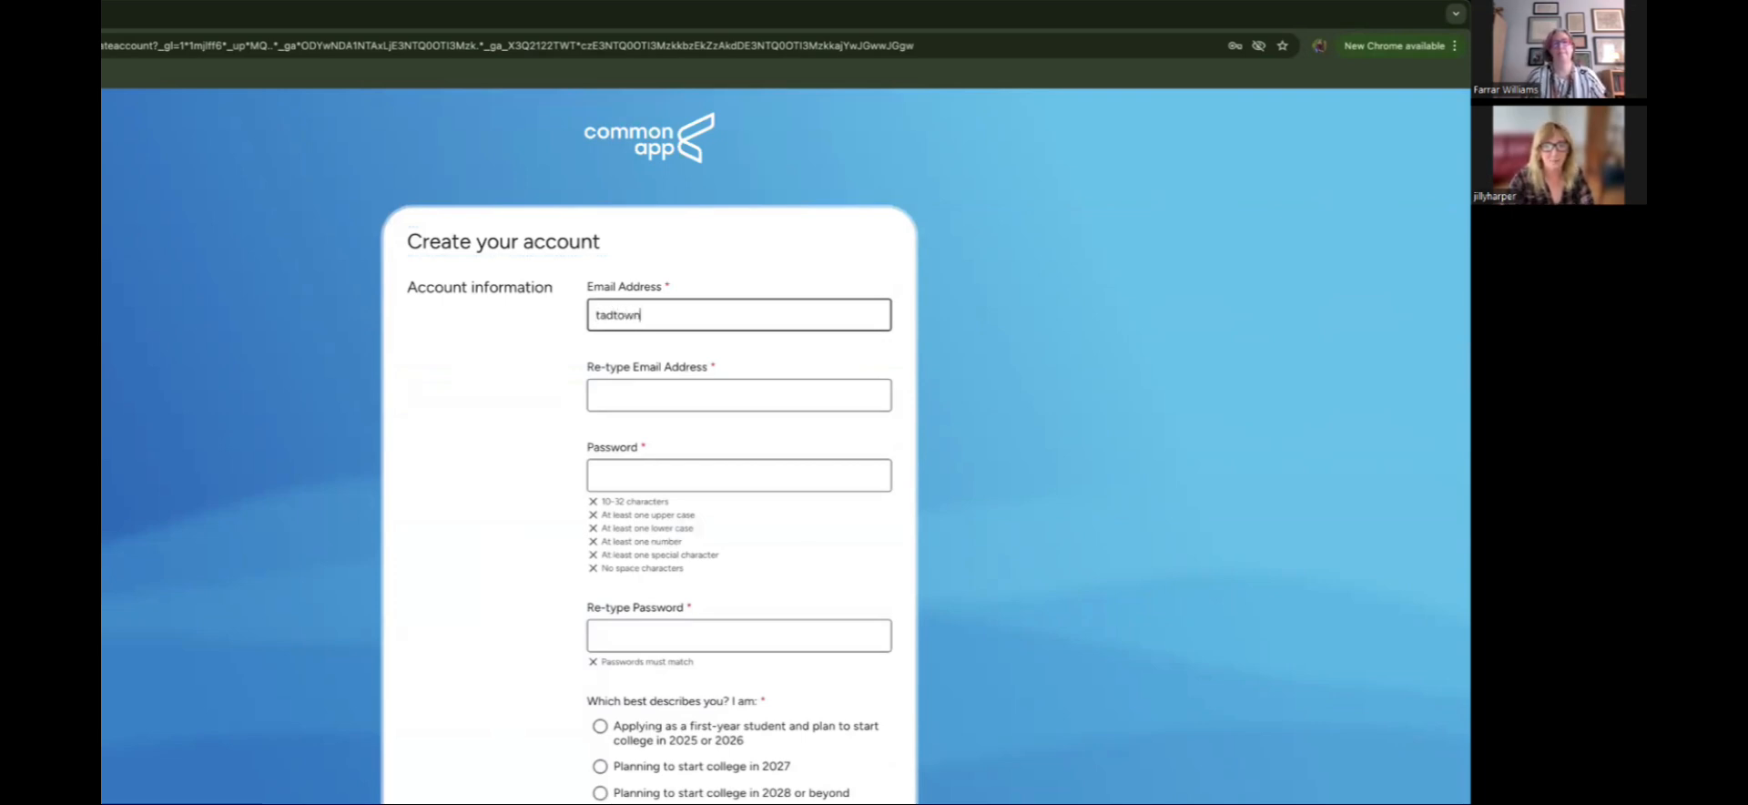
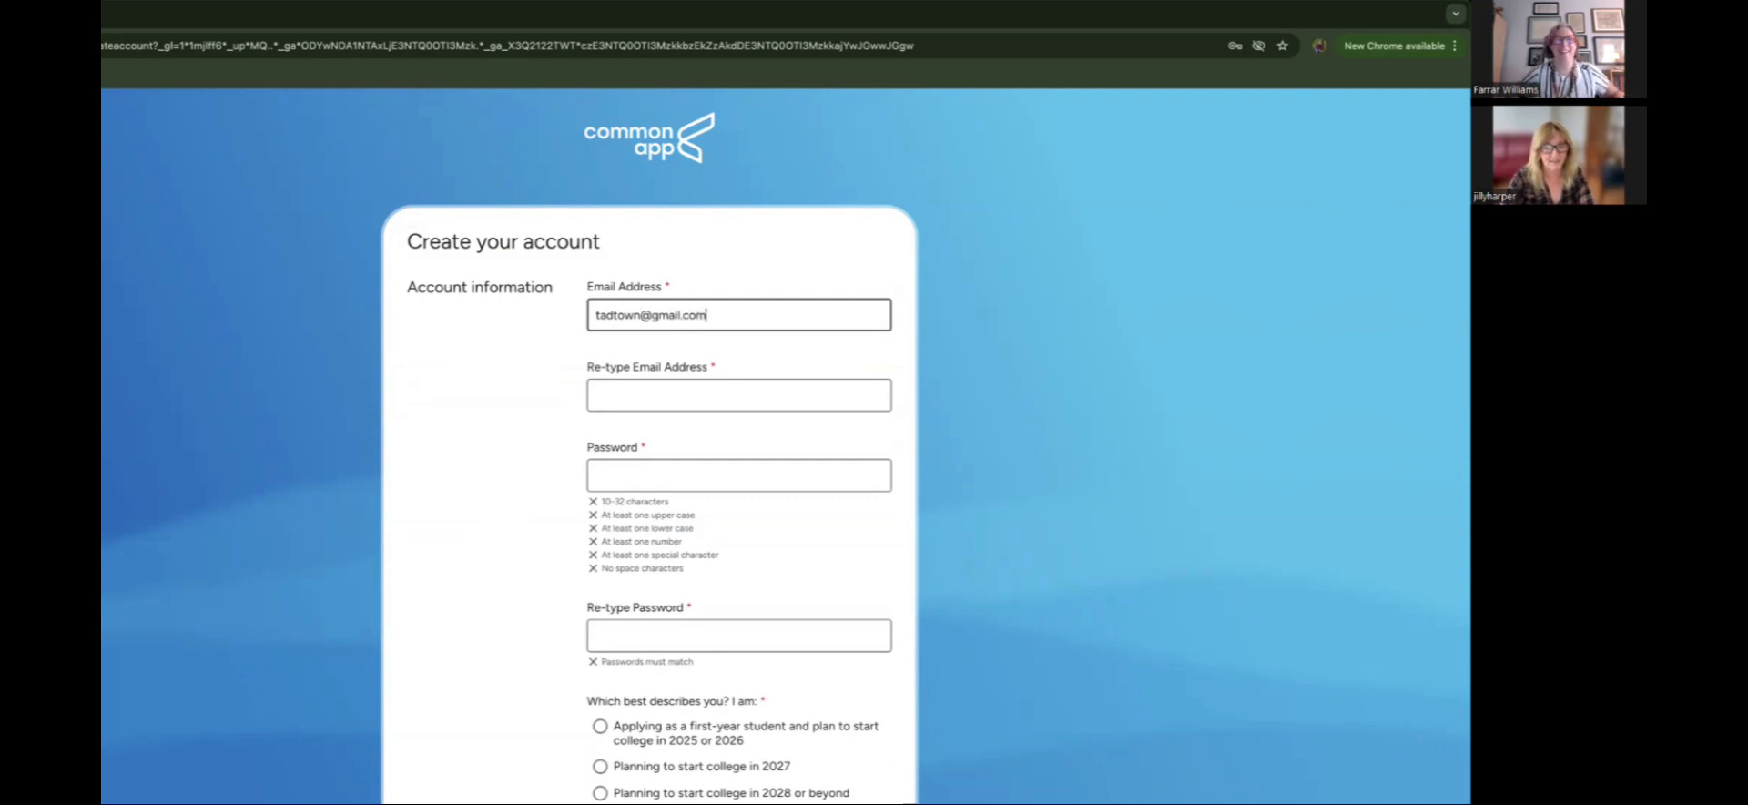
key("Tab")
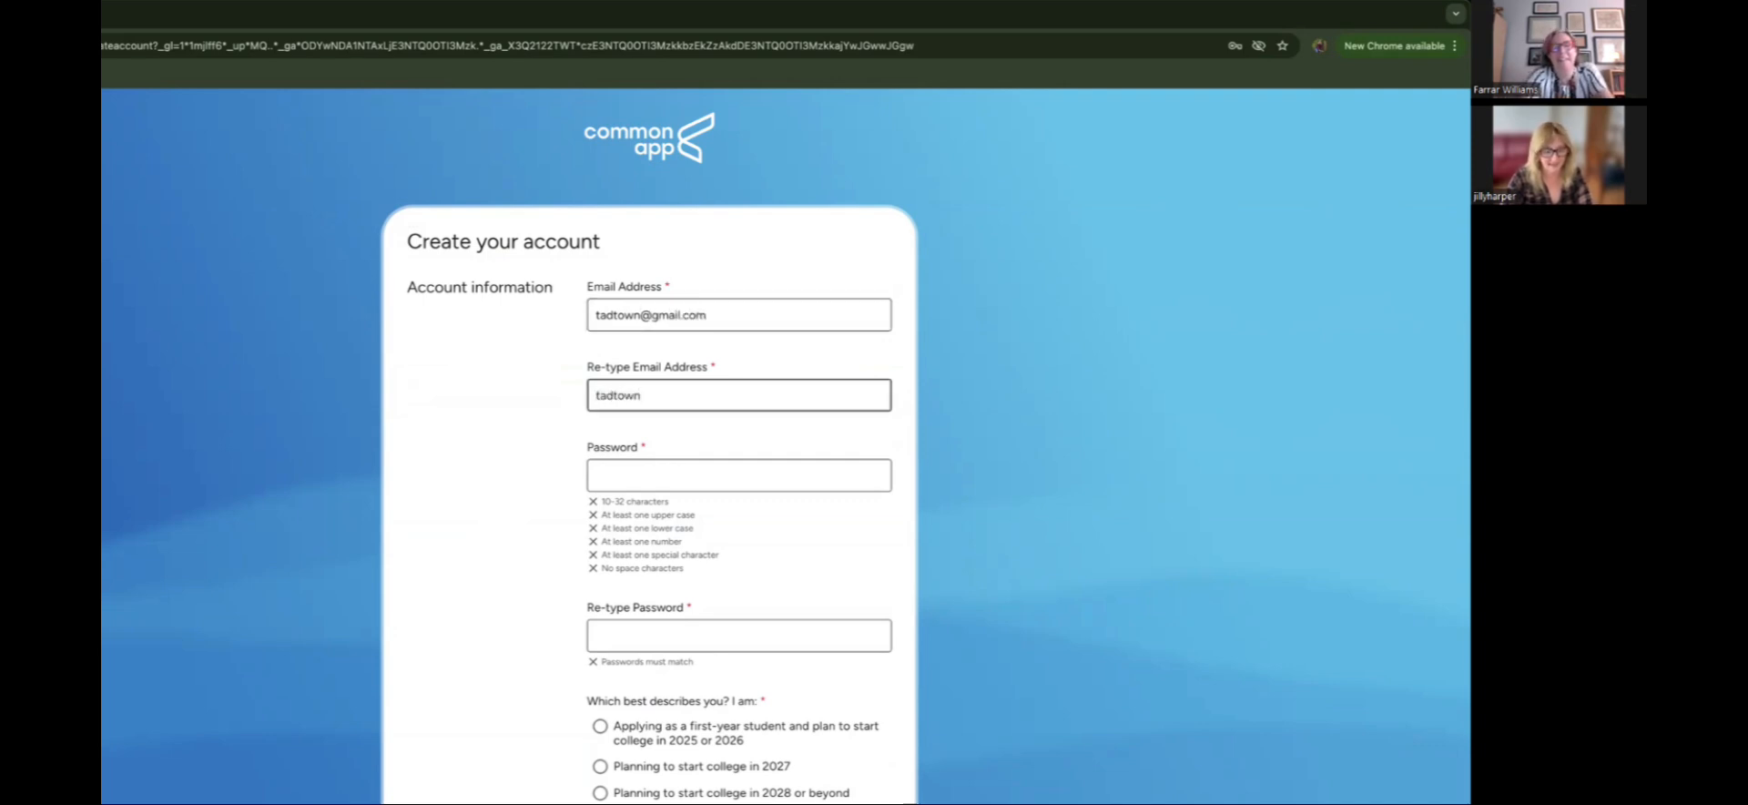
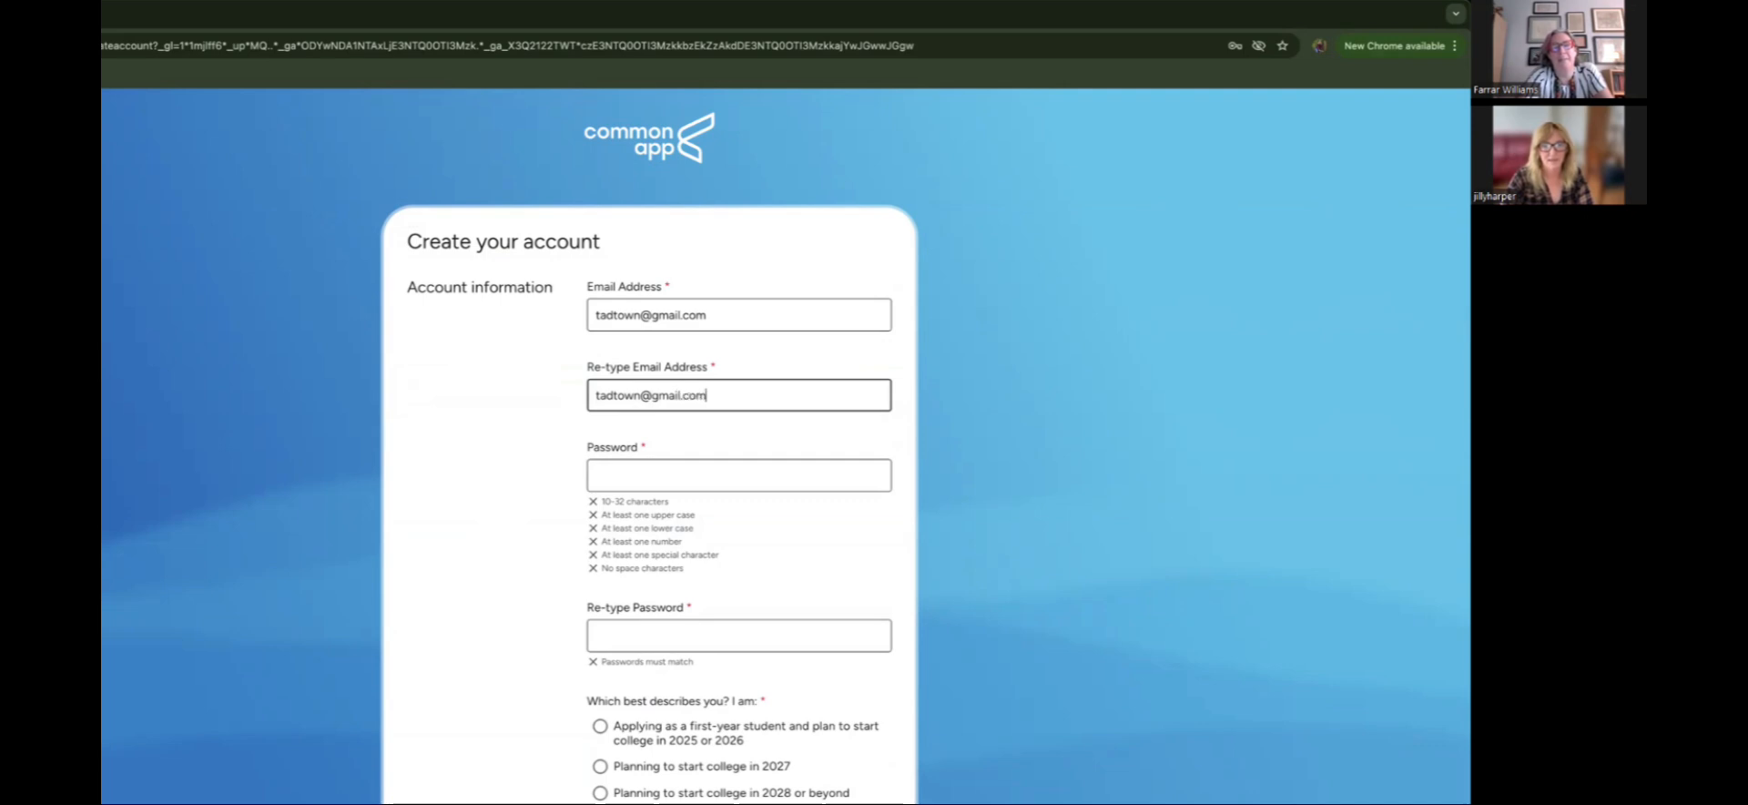
Step: Set the account password and re-type it to confirm
key("Tab")
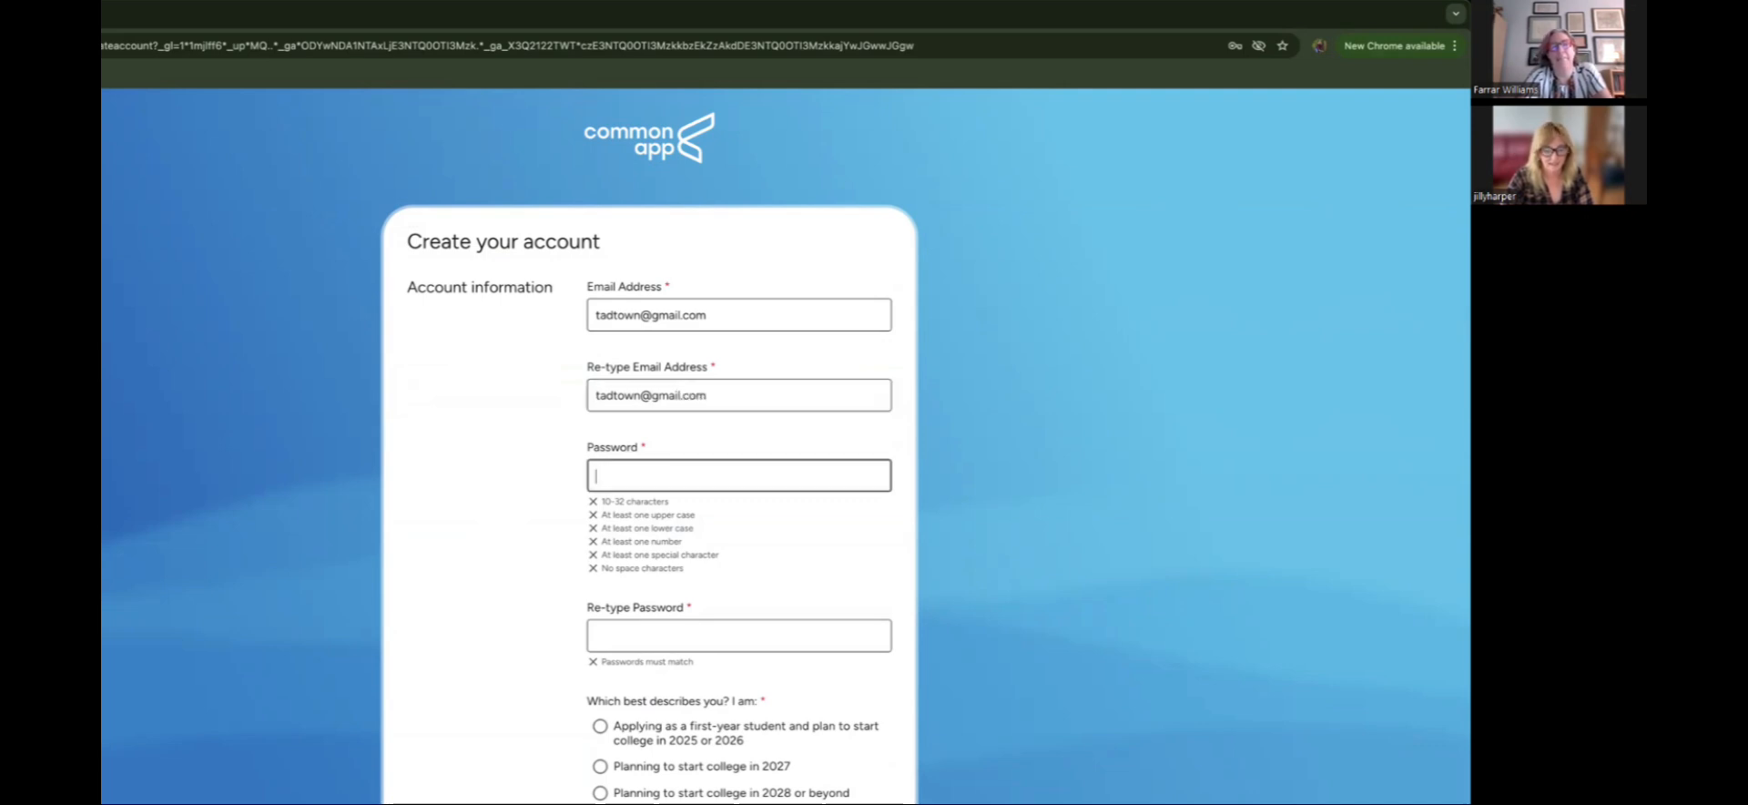
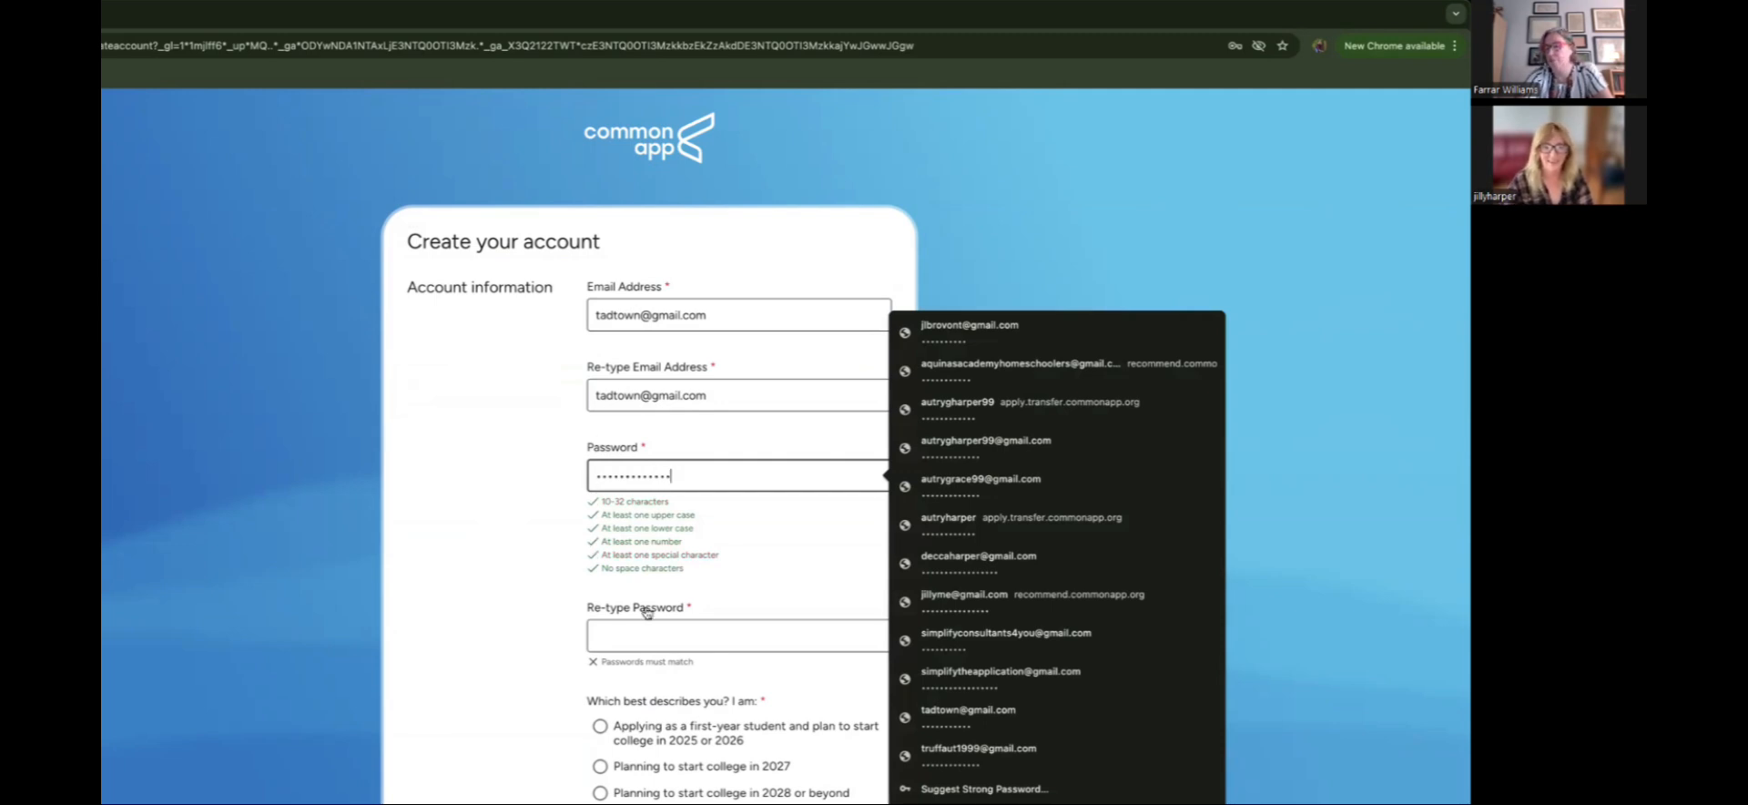
left_click(654, 648)
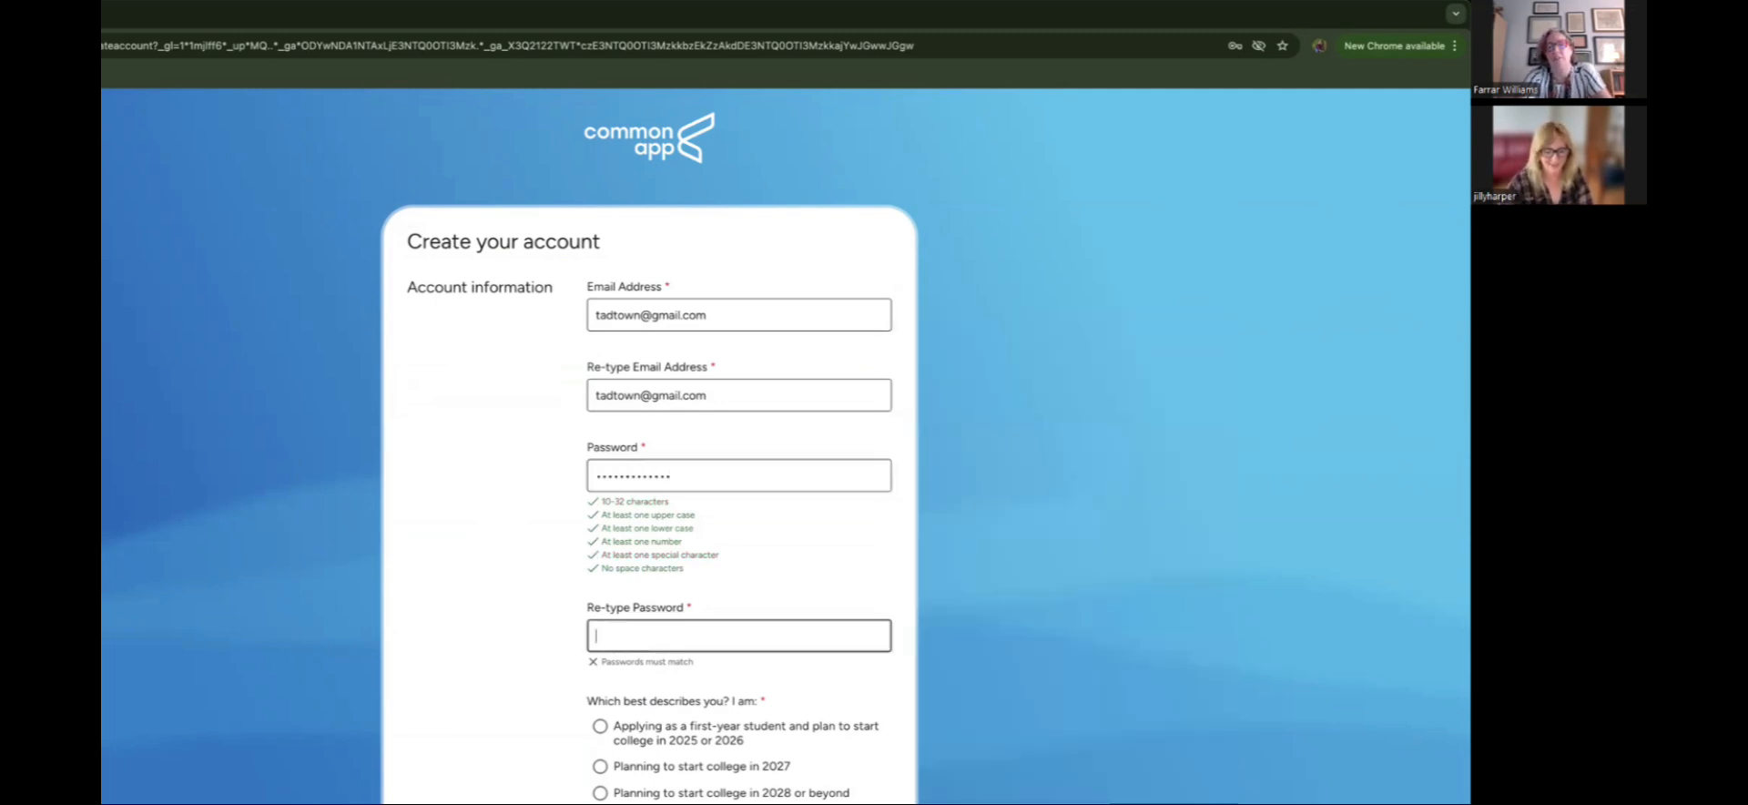
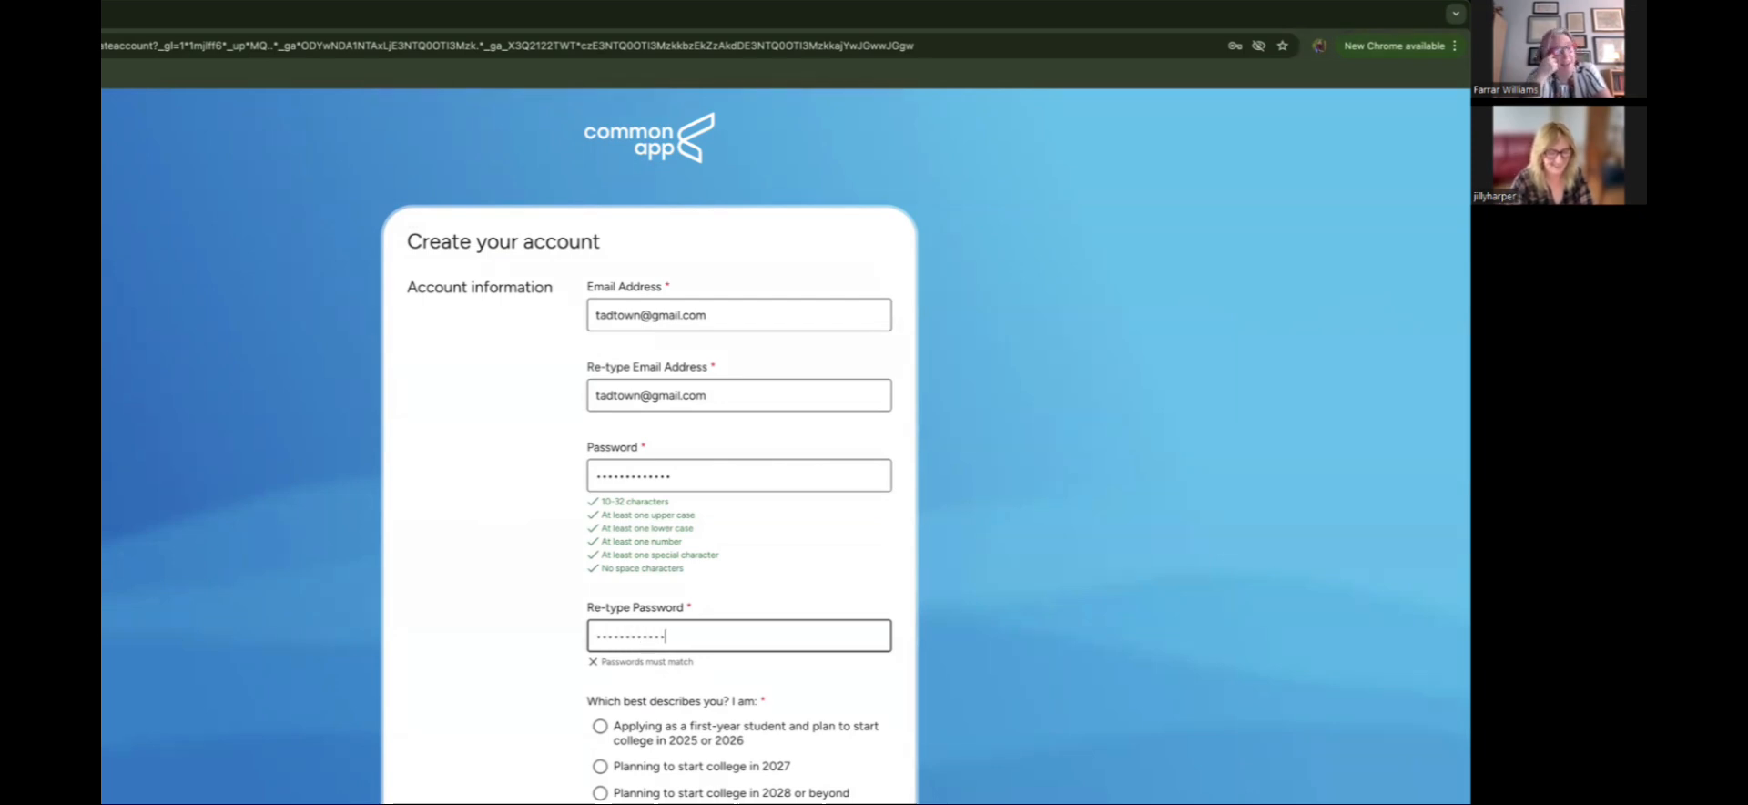
scroll(649, 589, "down", 1)
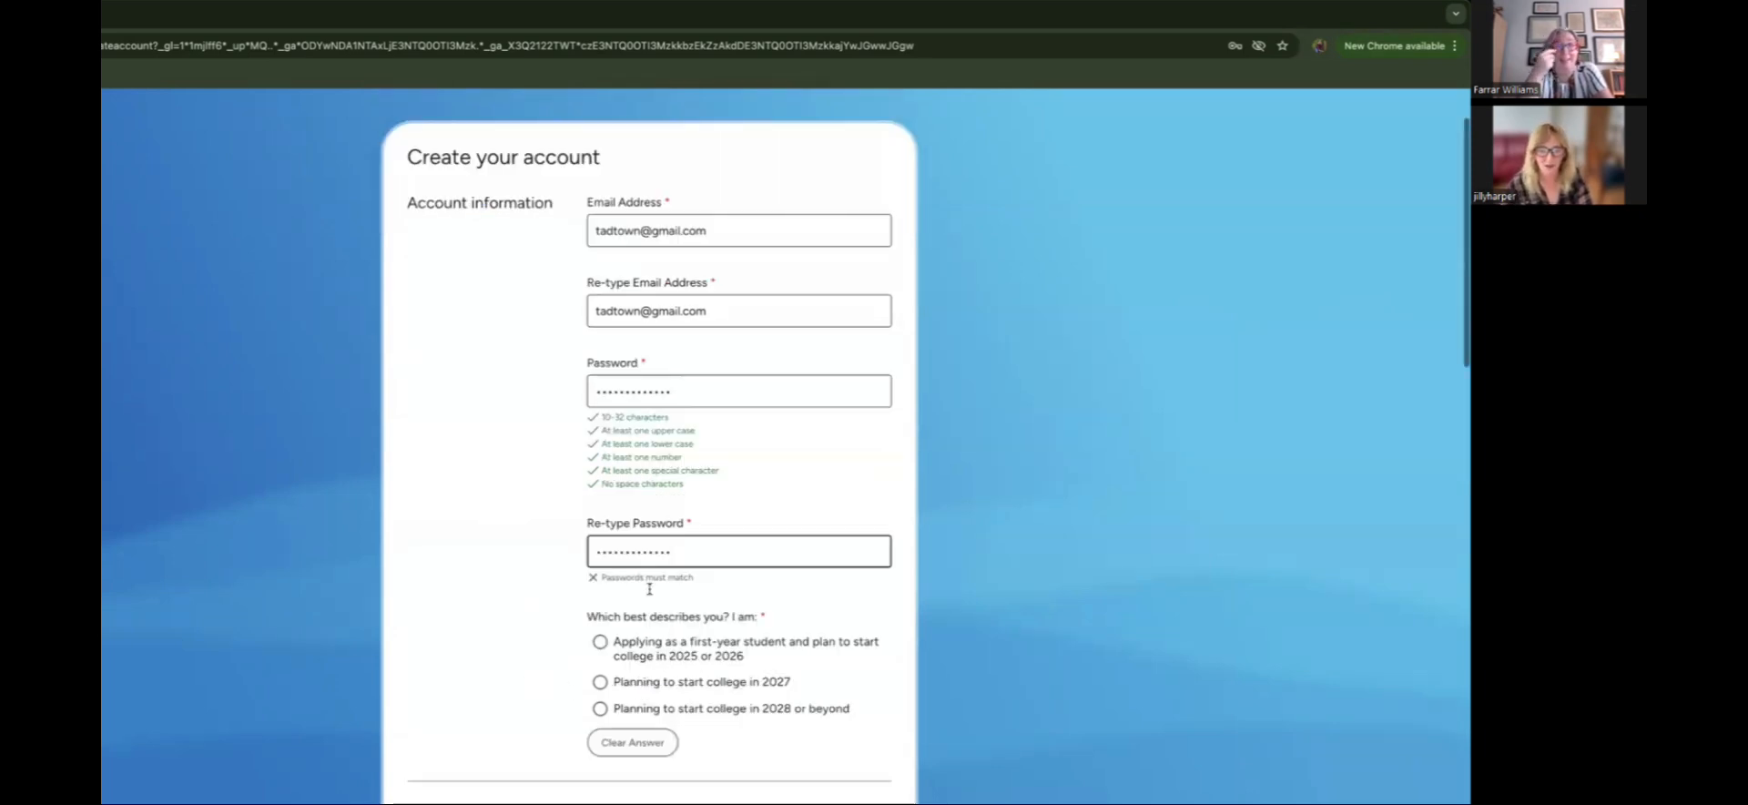
scroll(649, 589, "down", 1)
Step: Confirm the password and select 'Applying as a first-year student and plan to start college in 2025 or 2026'
left_click(702, 552)
scroll(643, 658, "down", 1)
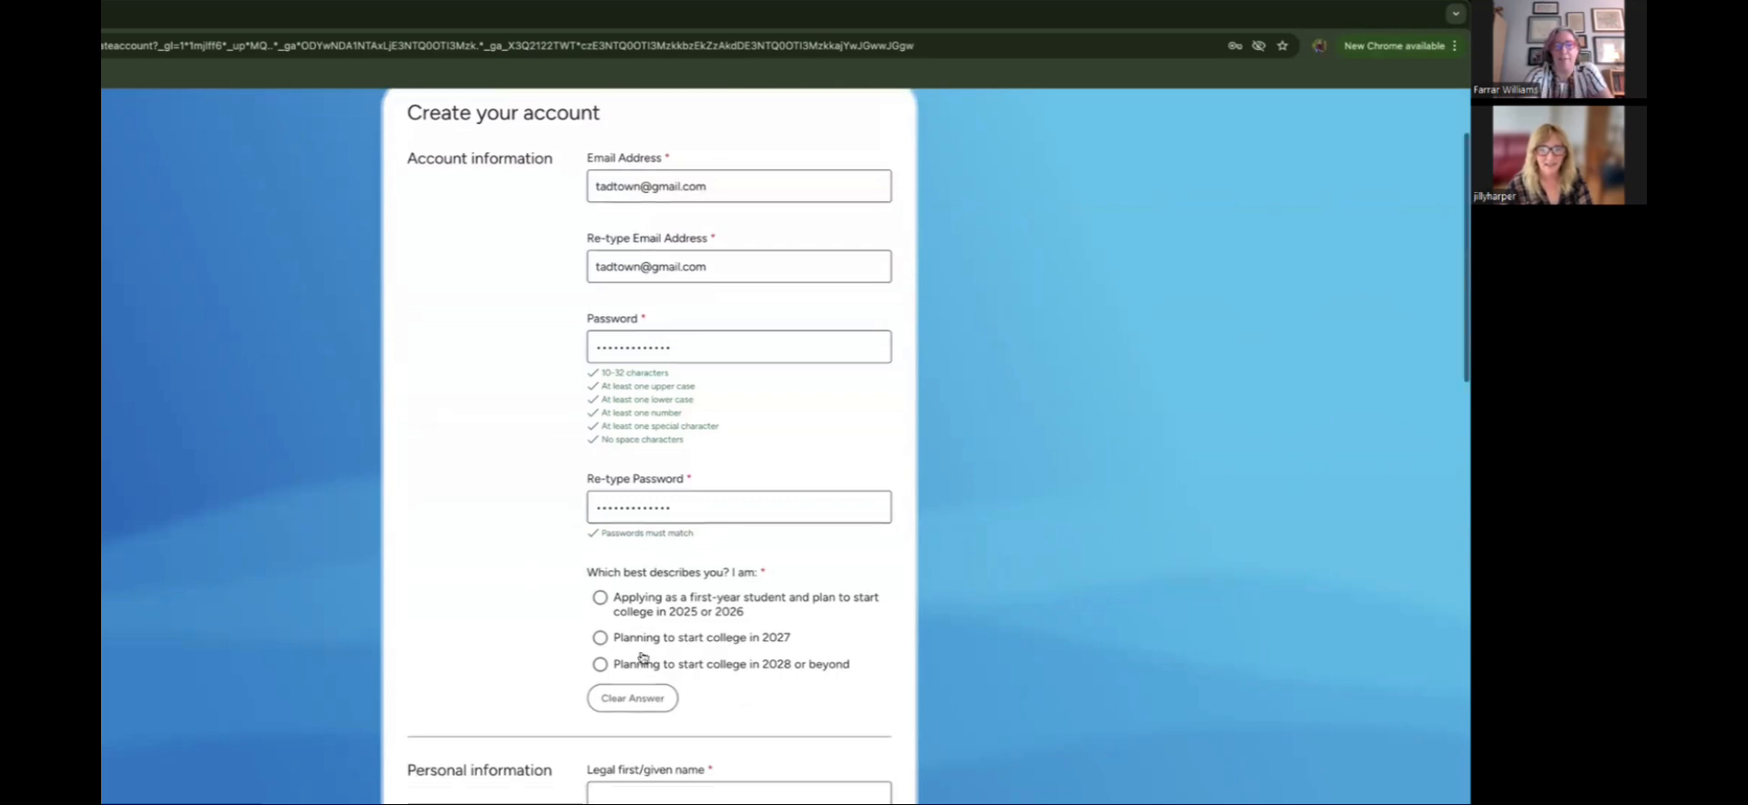
scroll(511, 594, "down", 2)
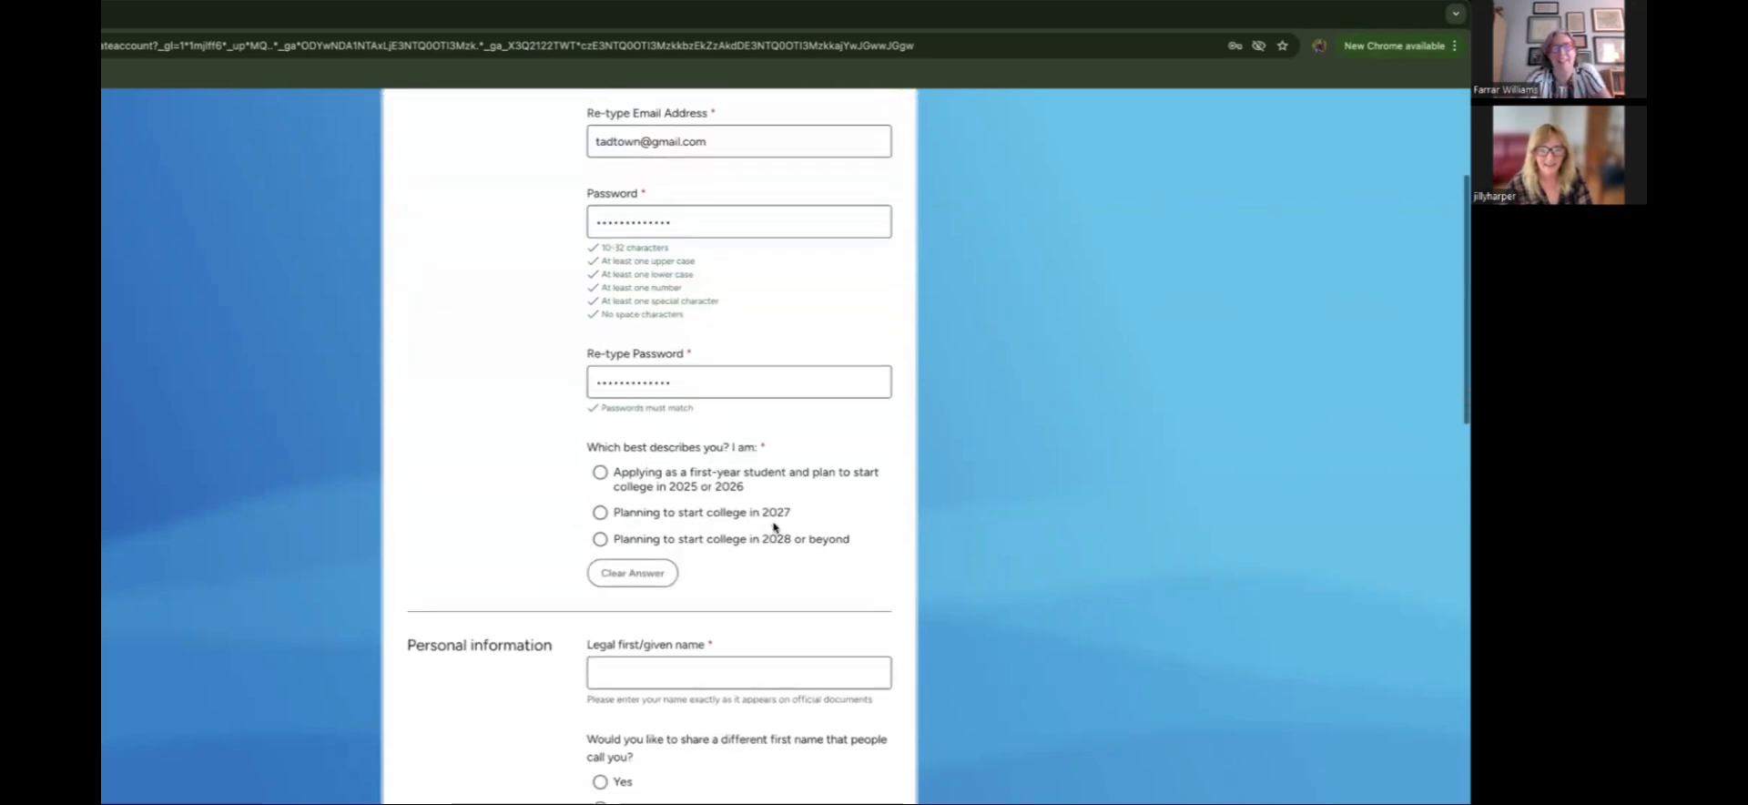
left_click(601, 477)
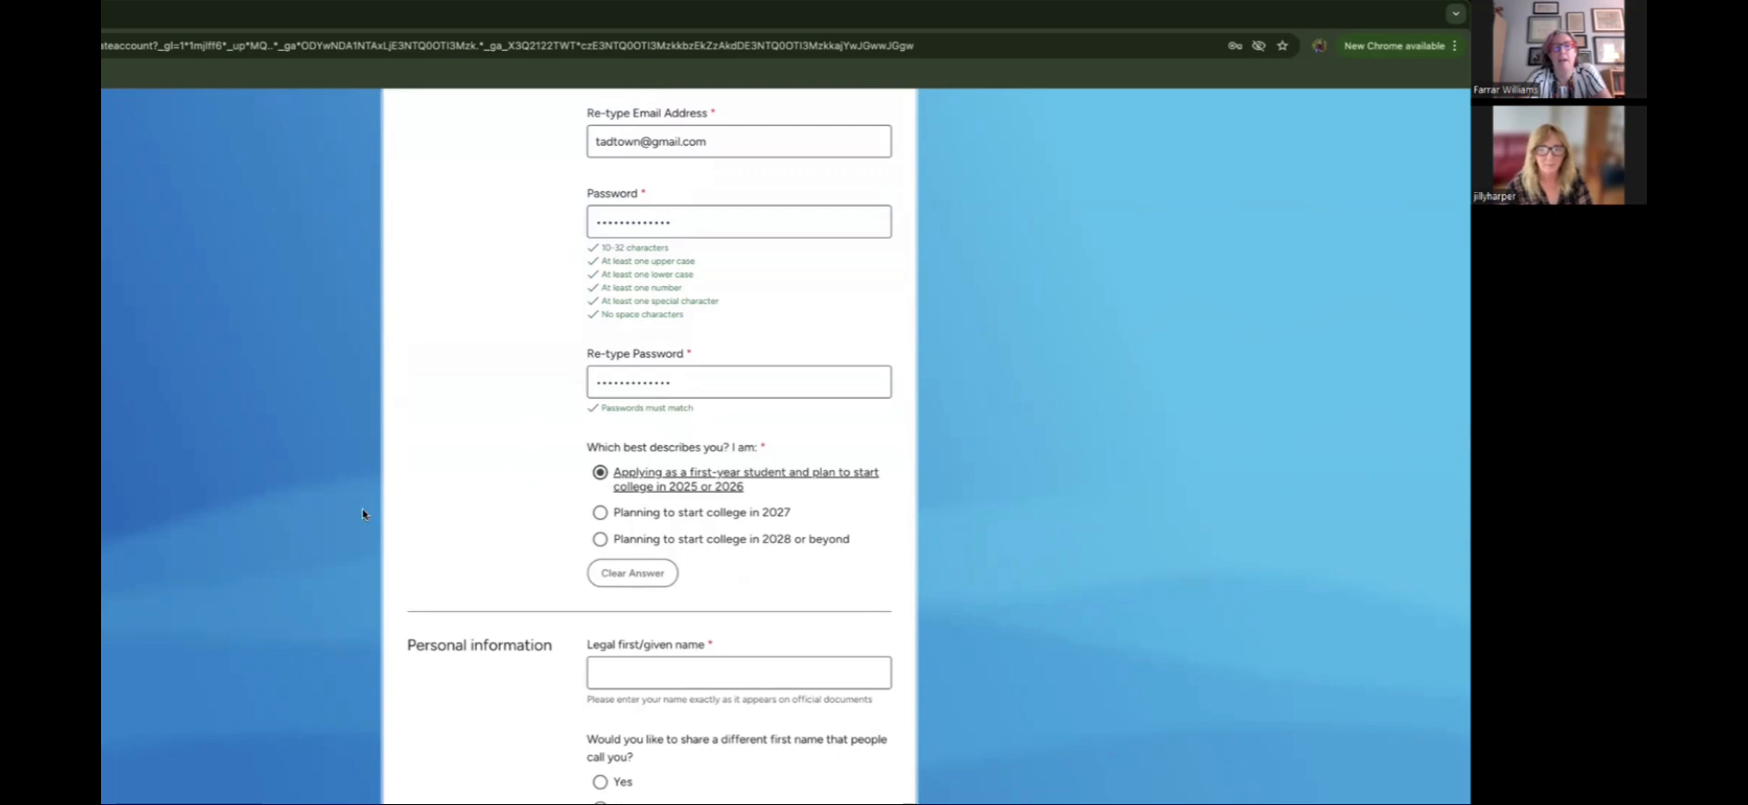
scroll(355, 513, "down", 3)
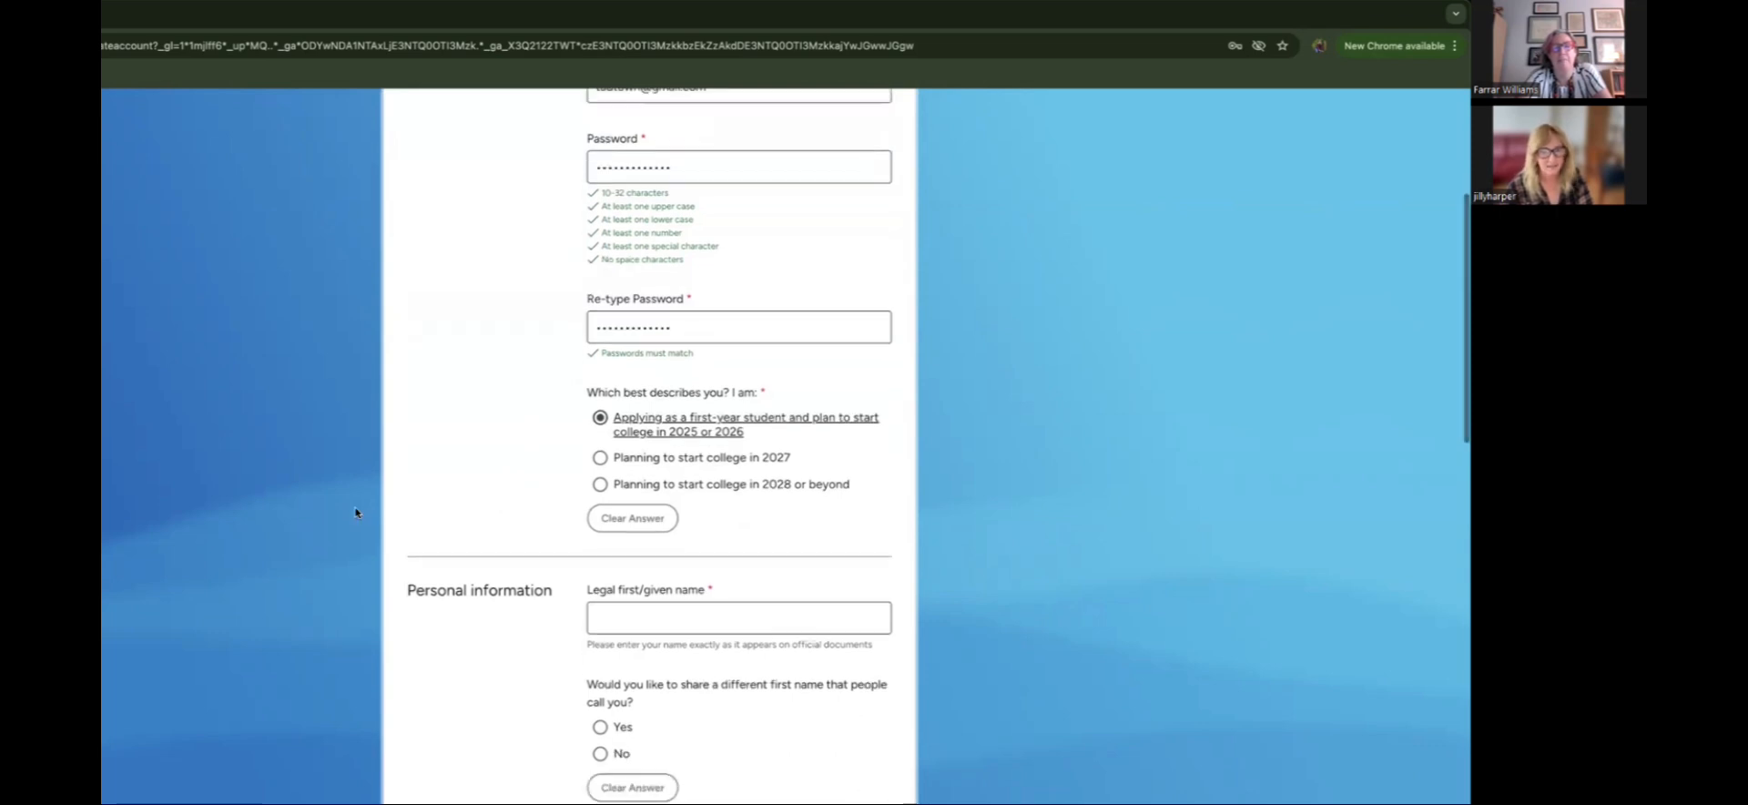
scroll(355, 513, "down", 2)
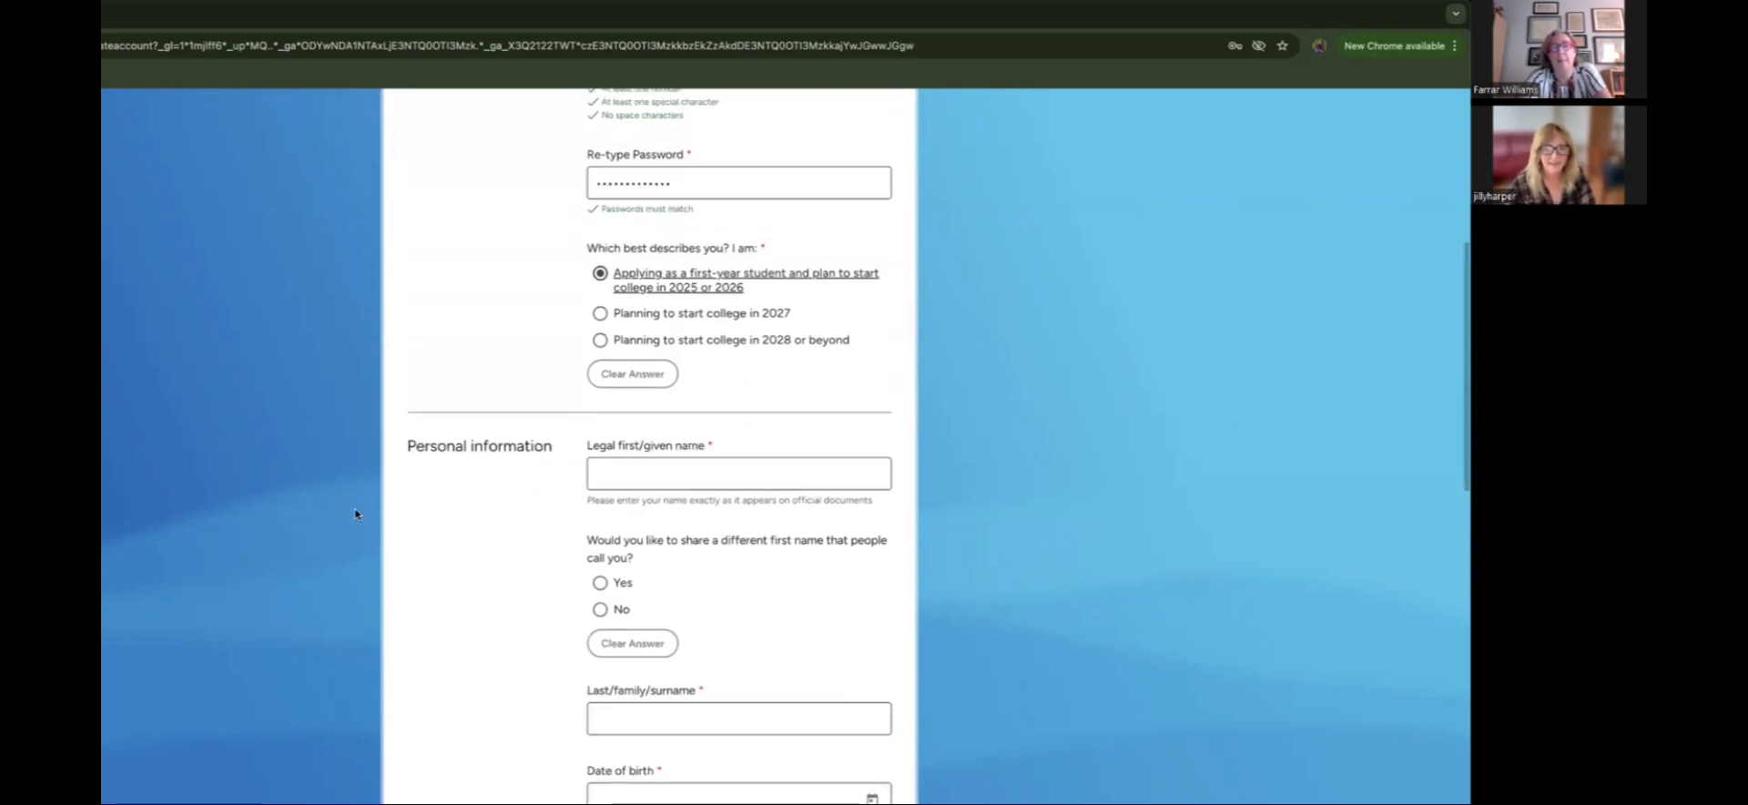
scroll(355, 513, "down", 1)
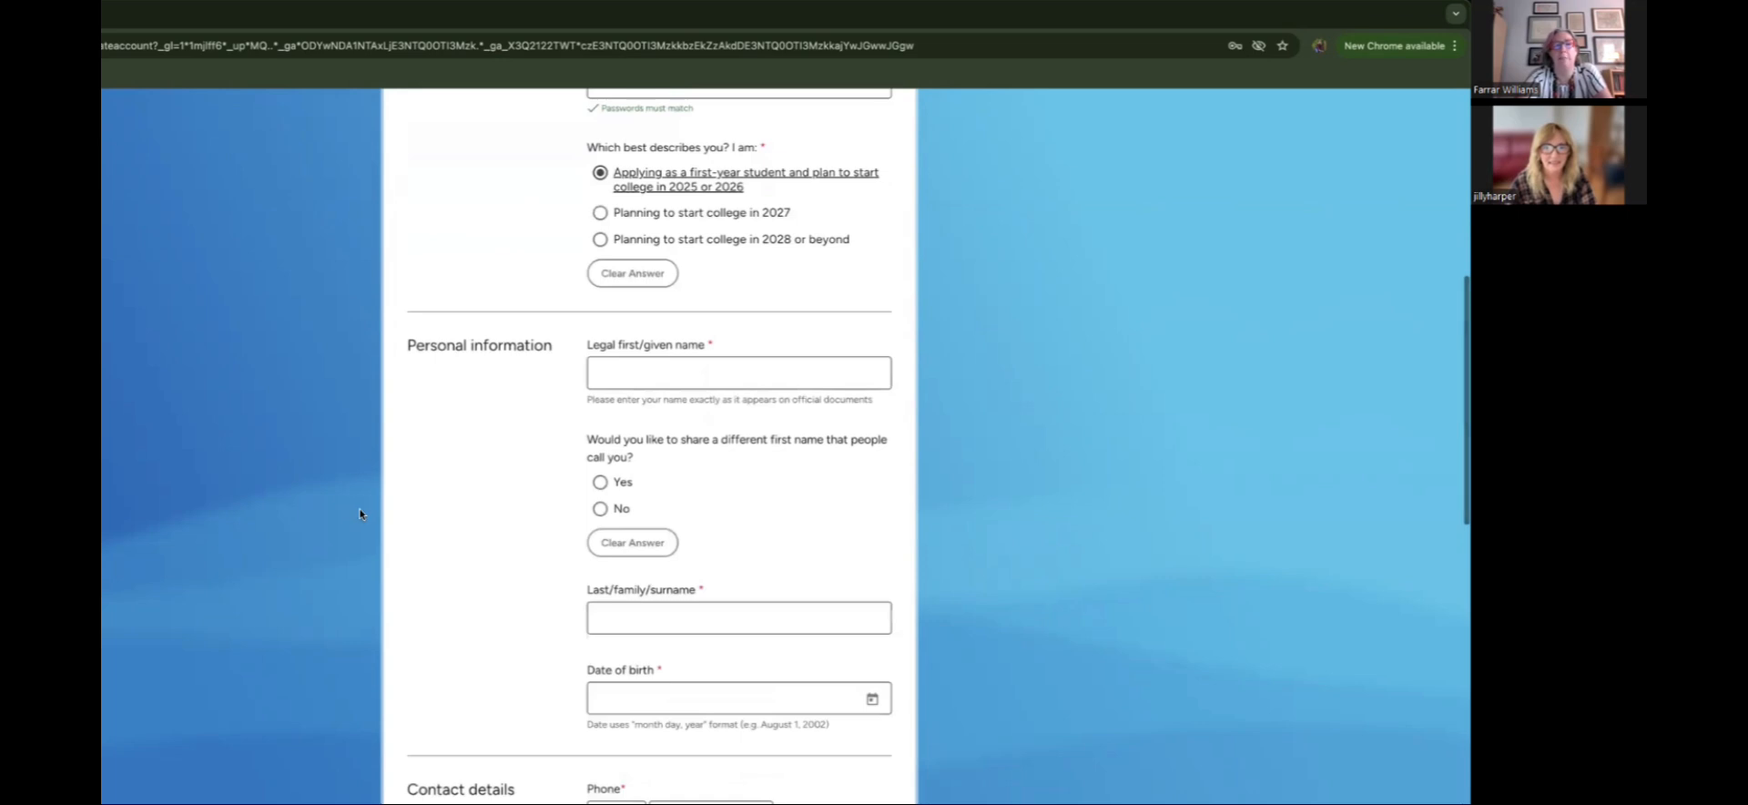
scroll(468, 500, "down", 1)
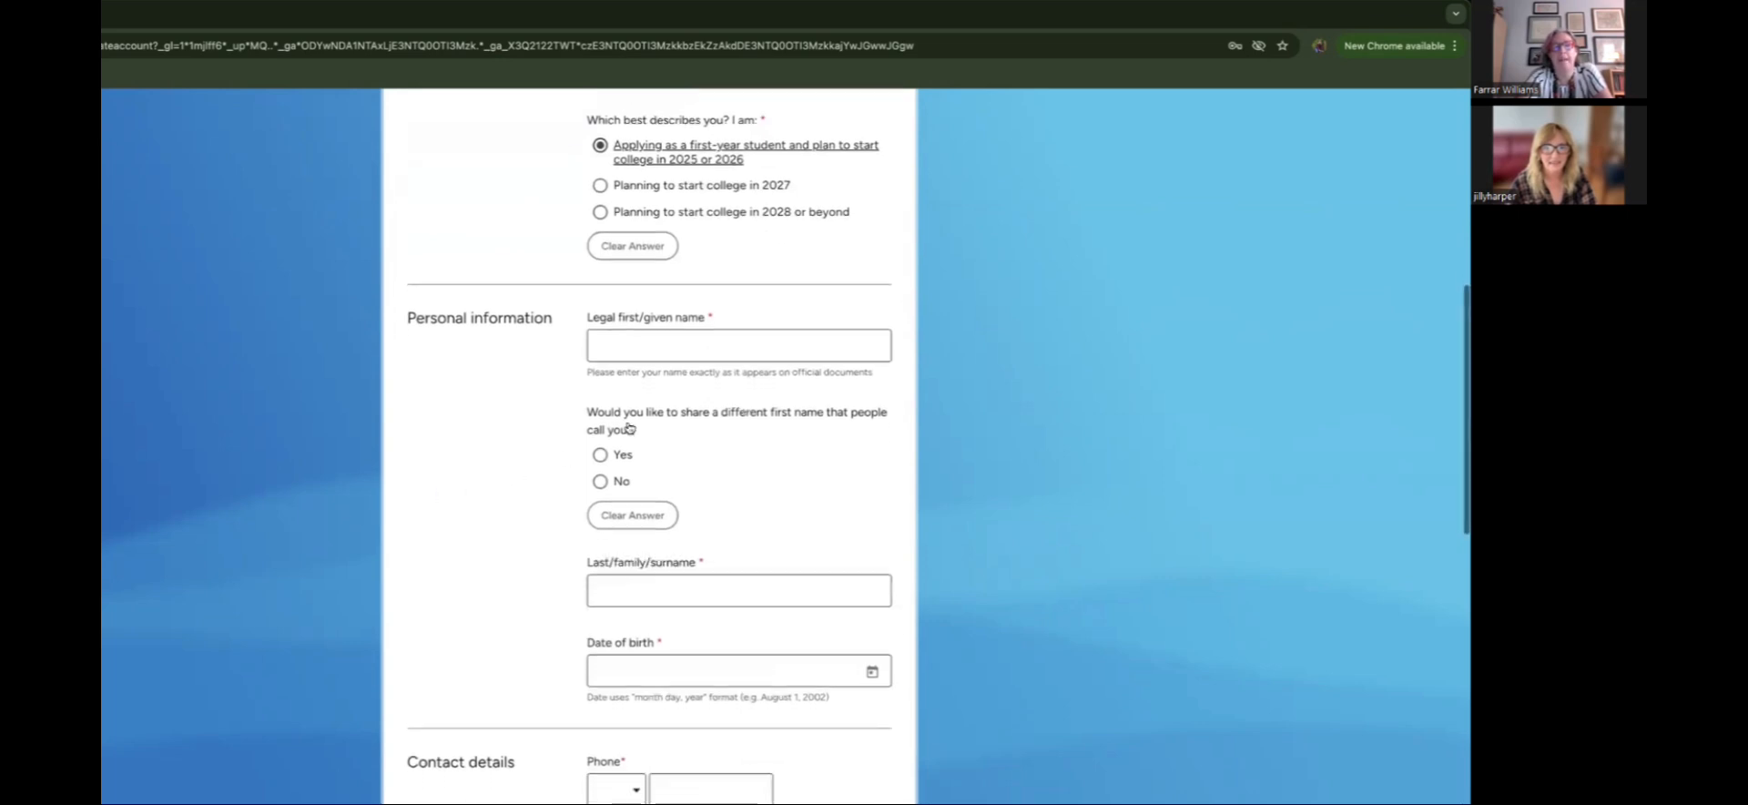
Step: Enter the legal first name, answer Yes for a preferred first name, and fill in the surname
left_click(663, 347)
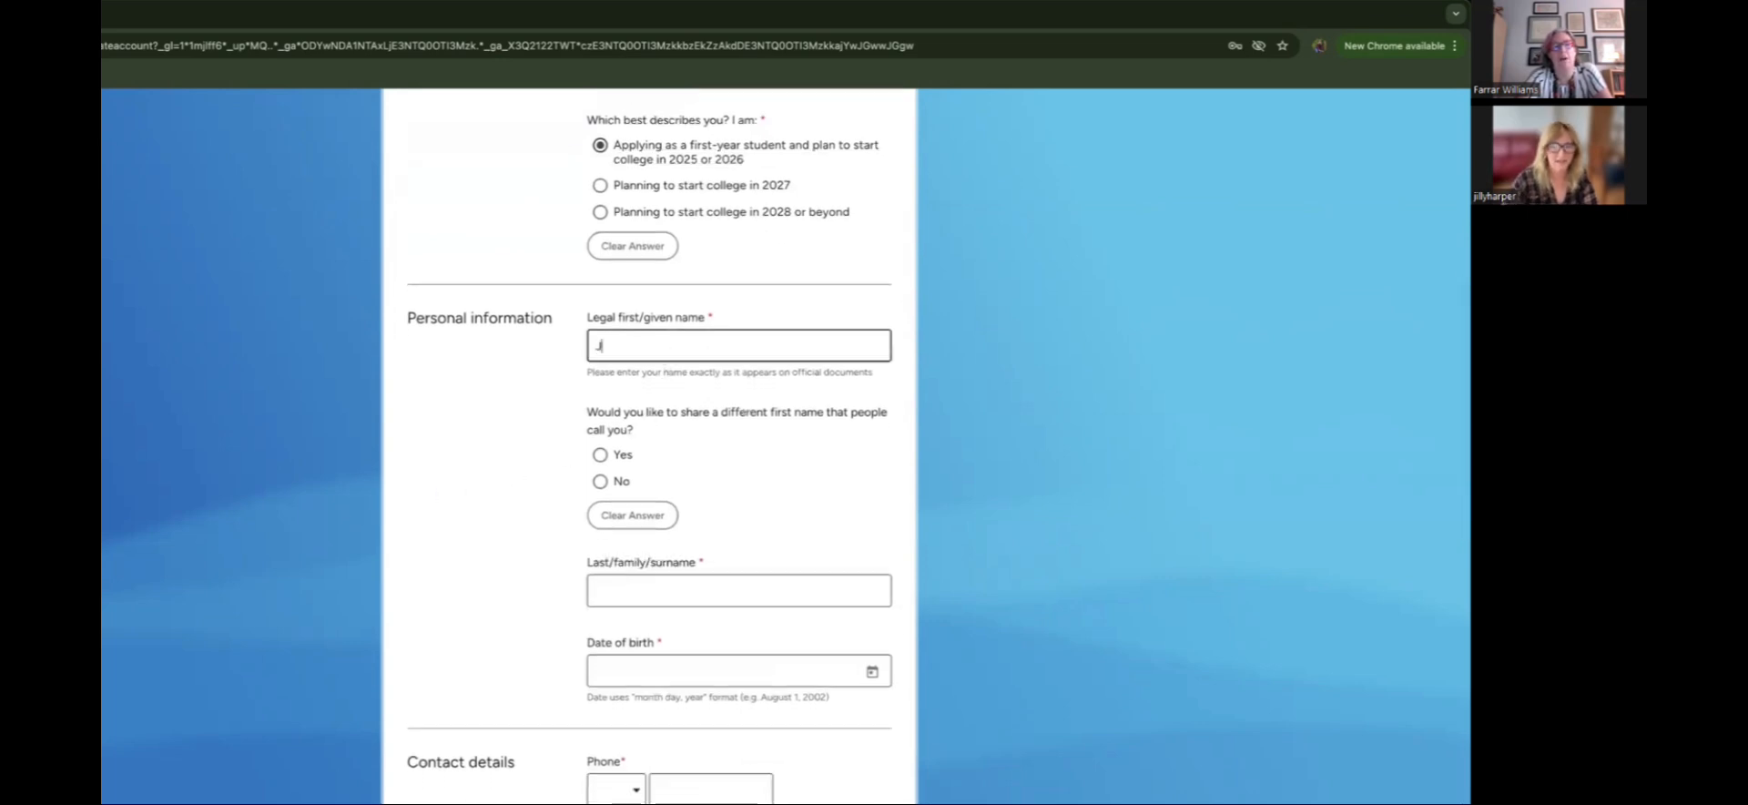
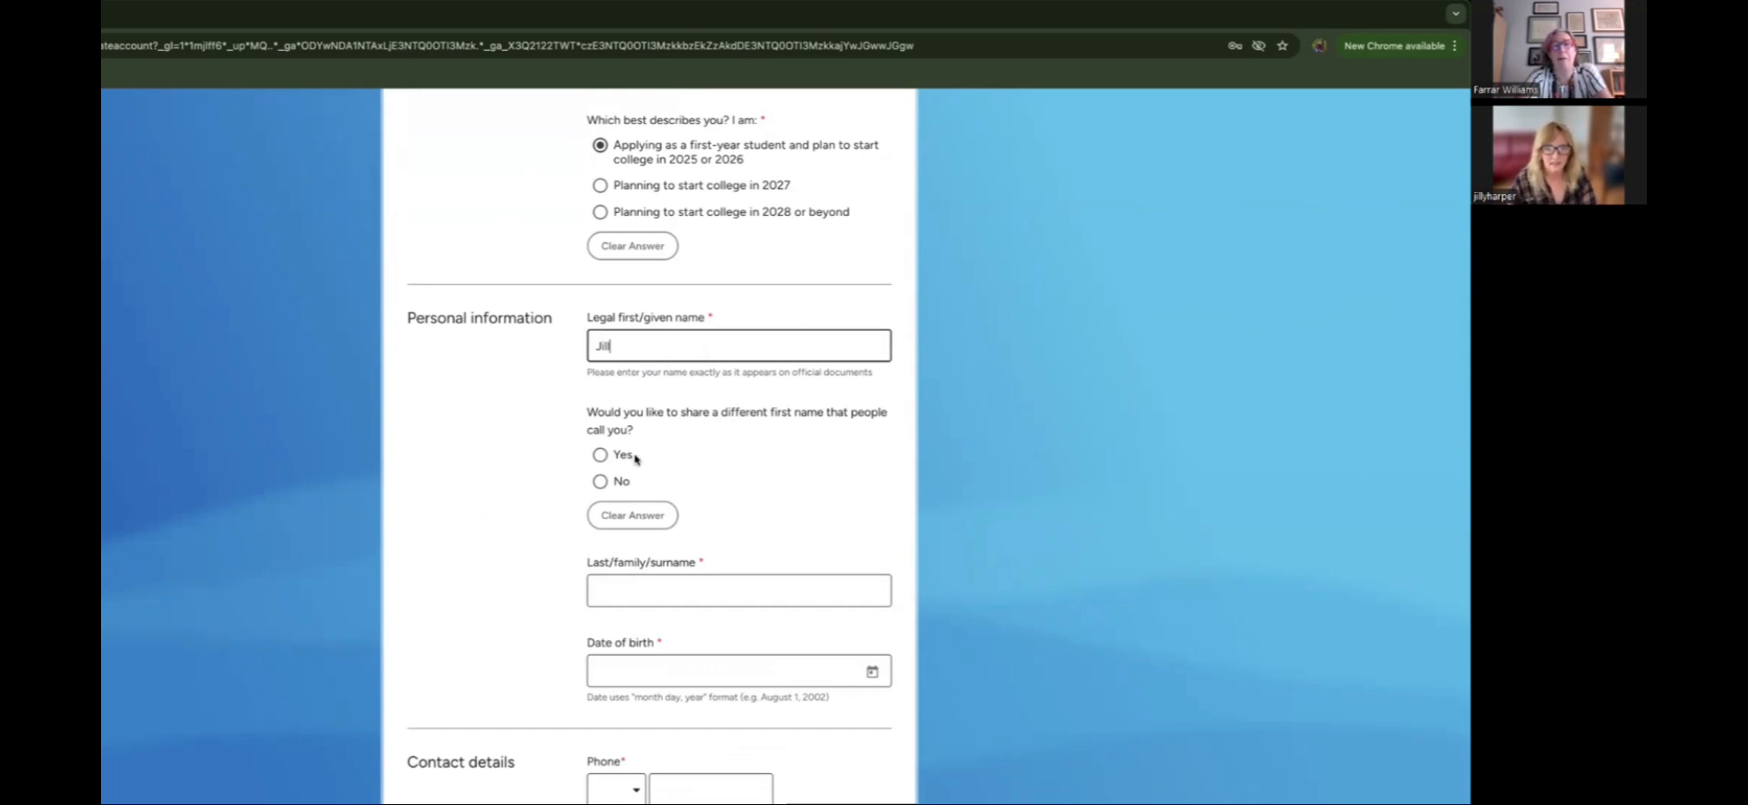
scroll(522, 464, "down", 1)
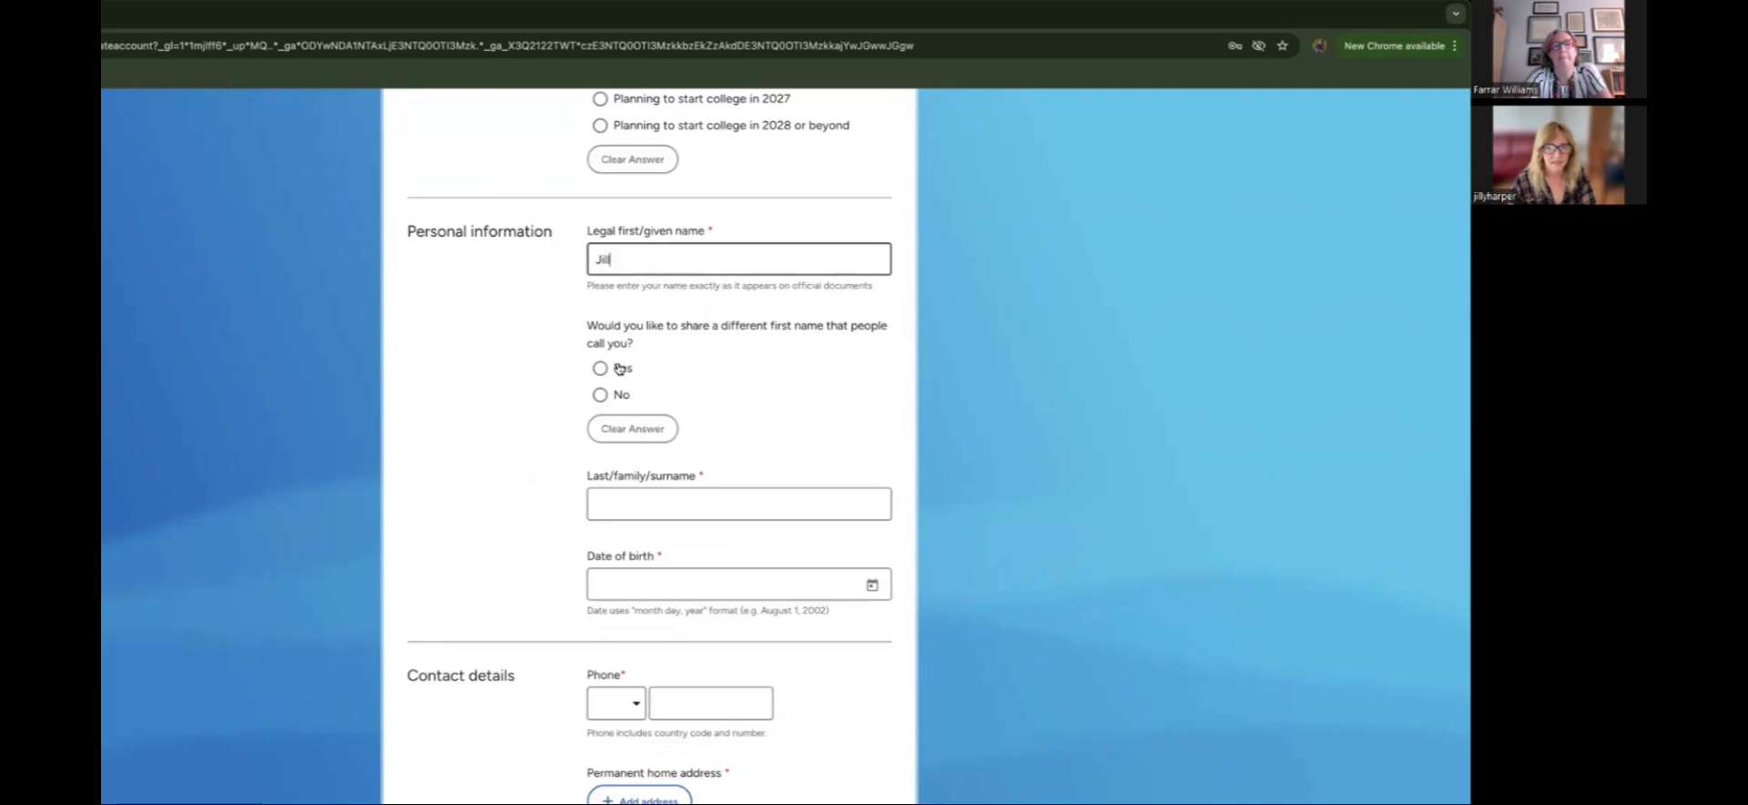
scroll(542, 375, "down", 1)
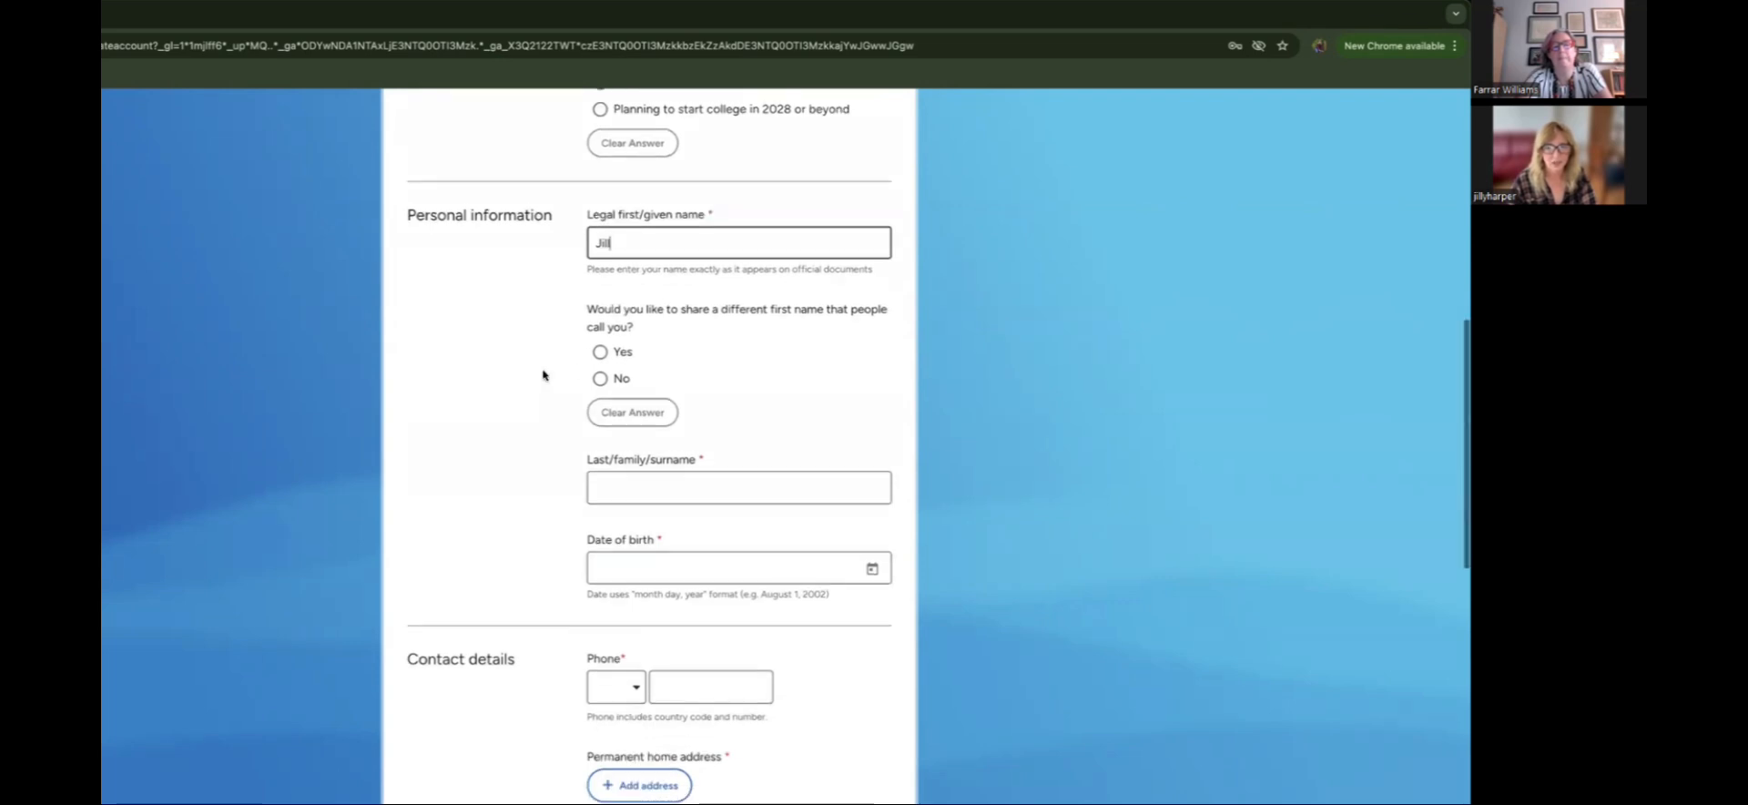
left_click(600, 353)
left_click(625, 482)
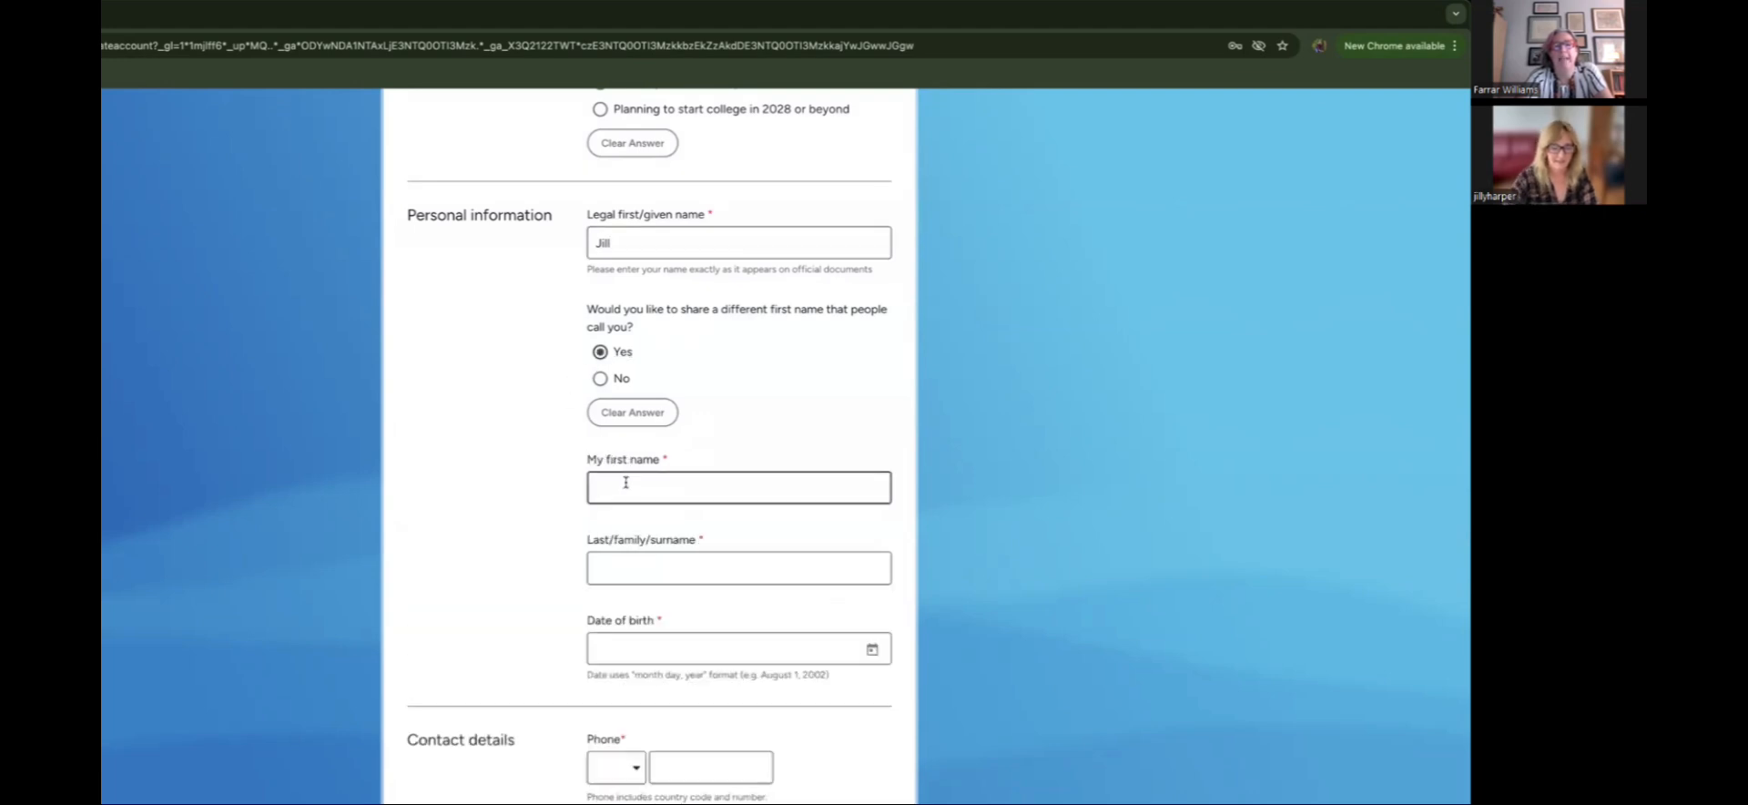
left_click(638, 569)
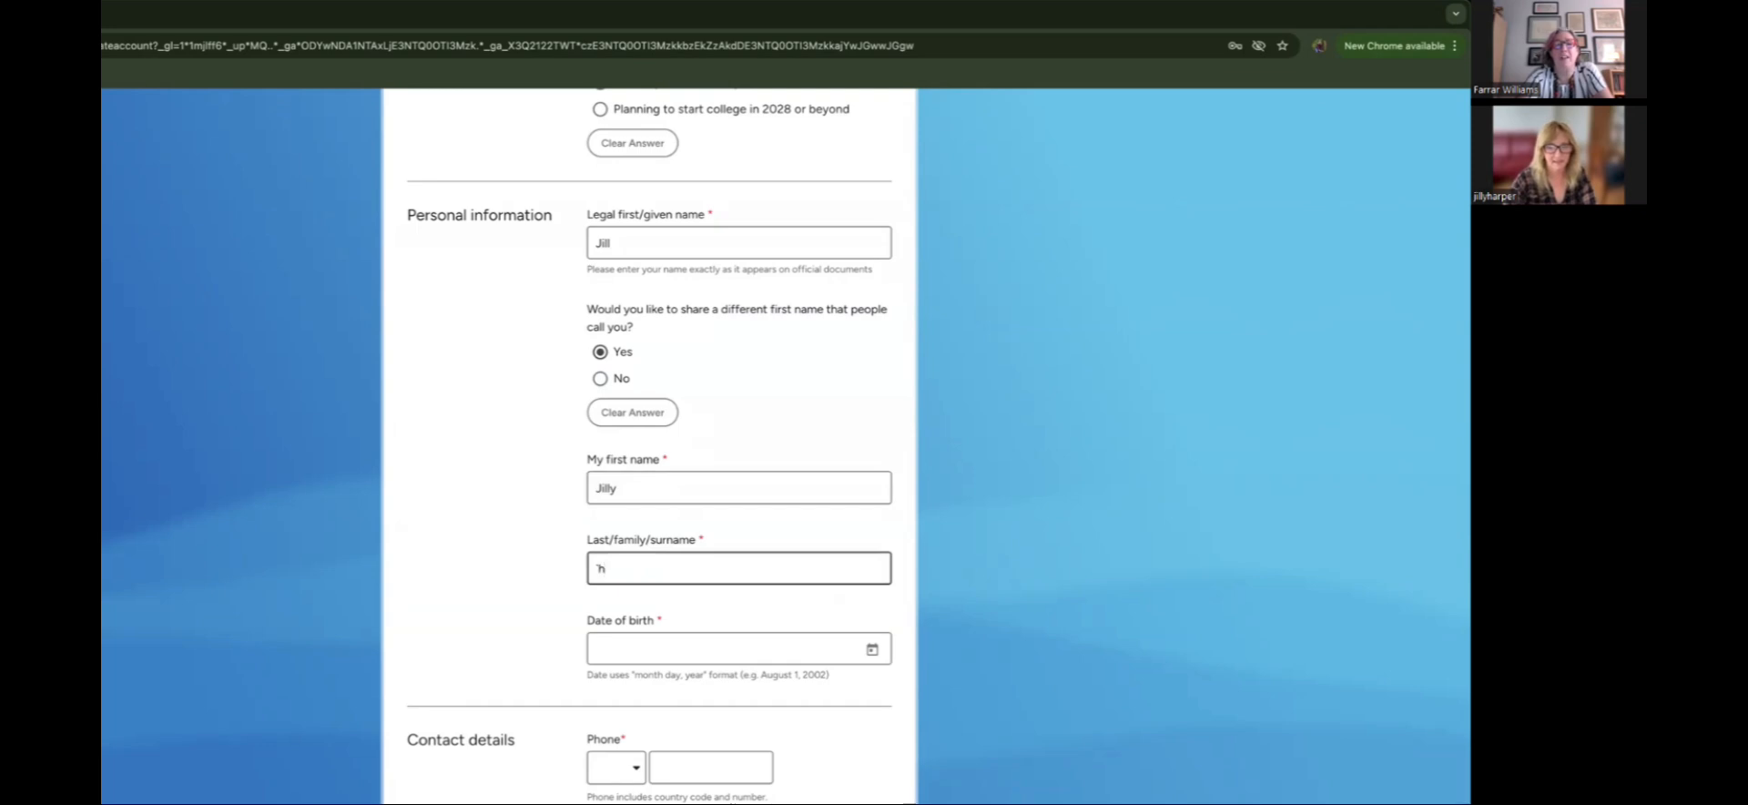
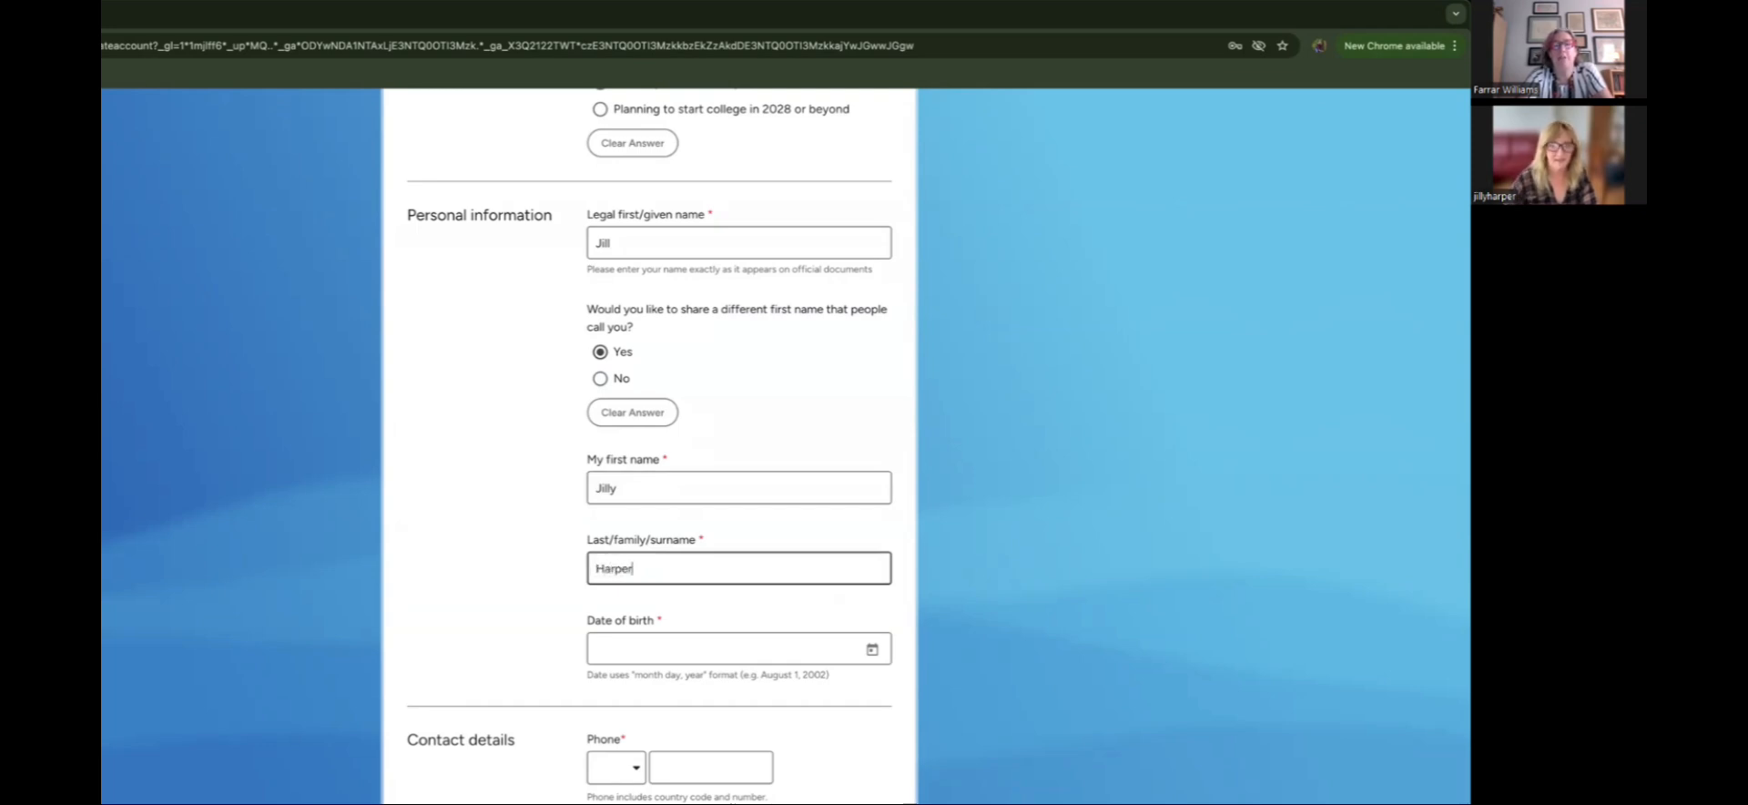
left_click(872, 650)
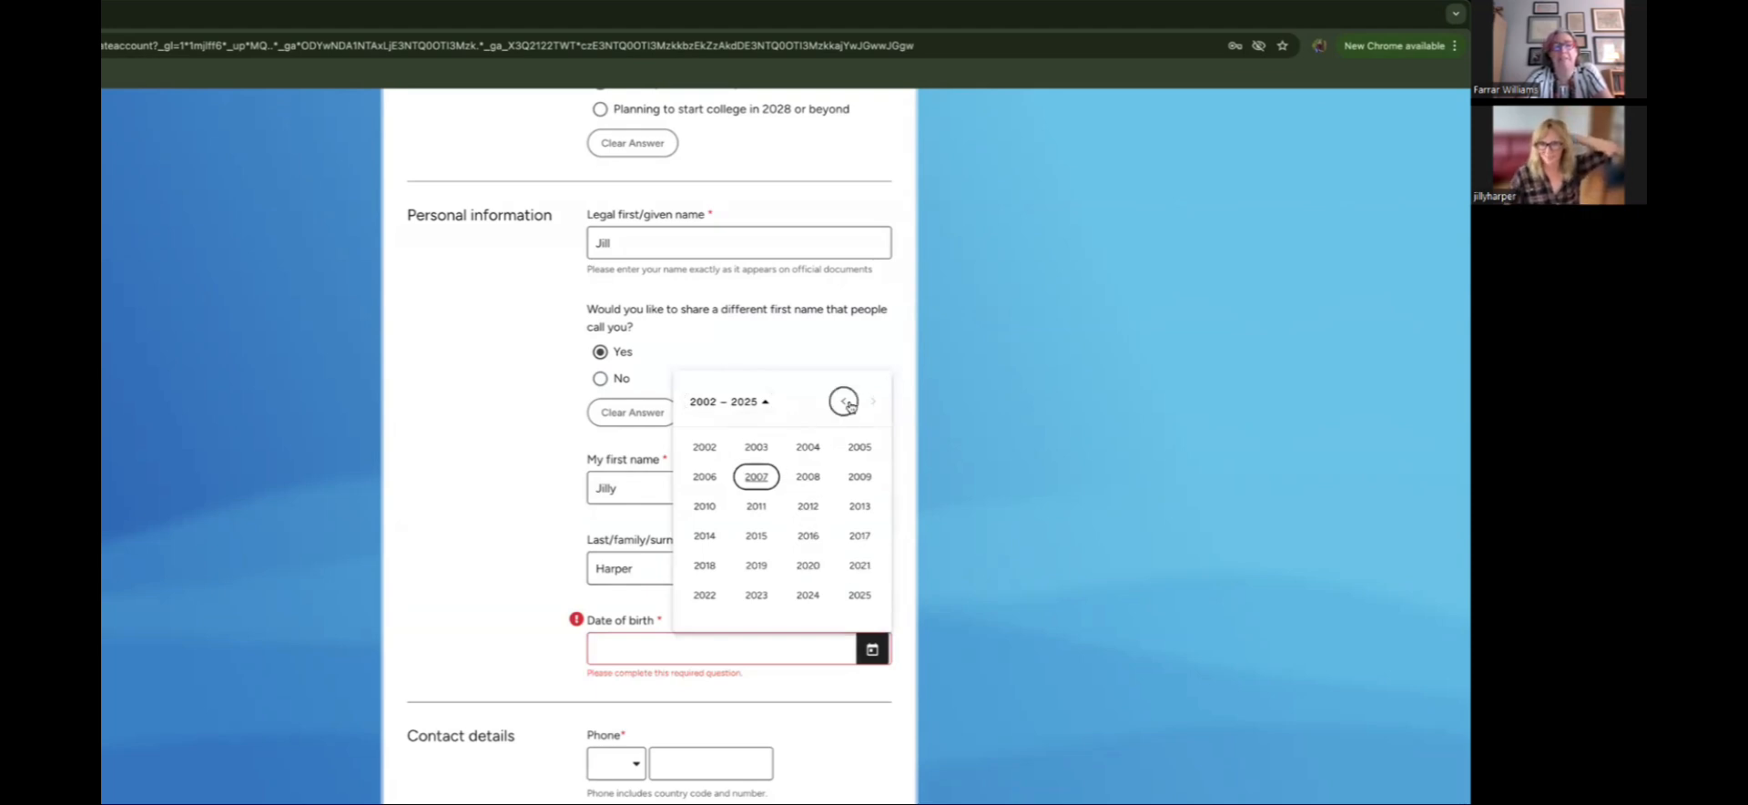
Step: Pick January 1, 2007 as the date of birth in the calendar
left_click(766, 478)
left_click(708, 476)
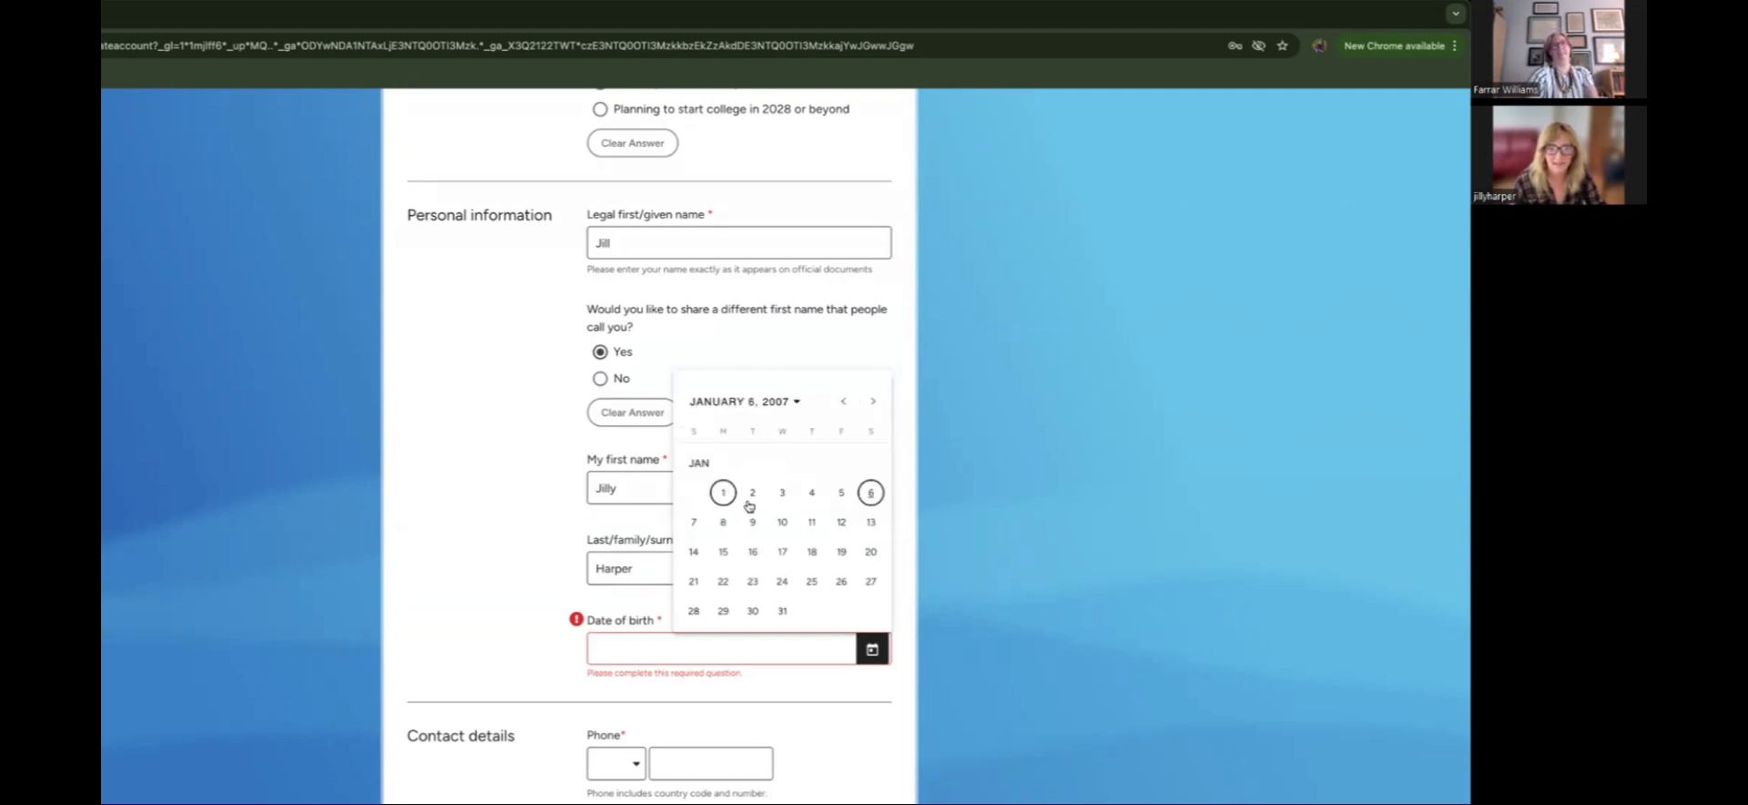
left_click(725, 492)
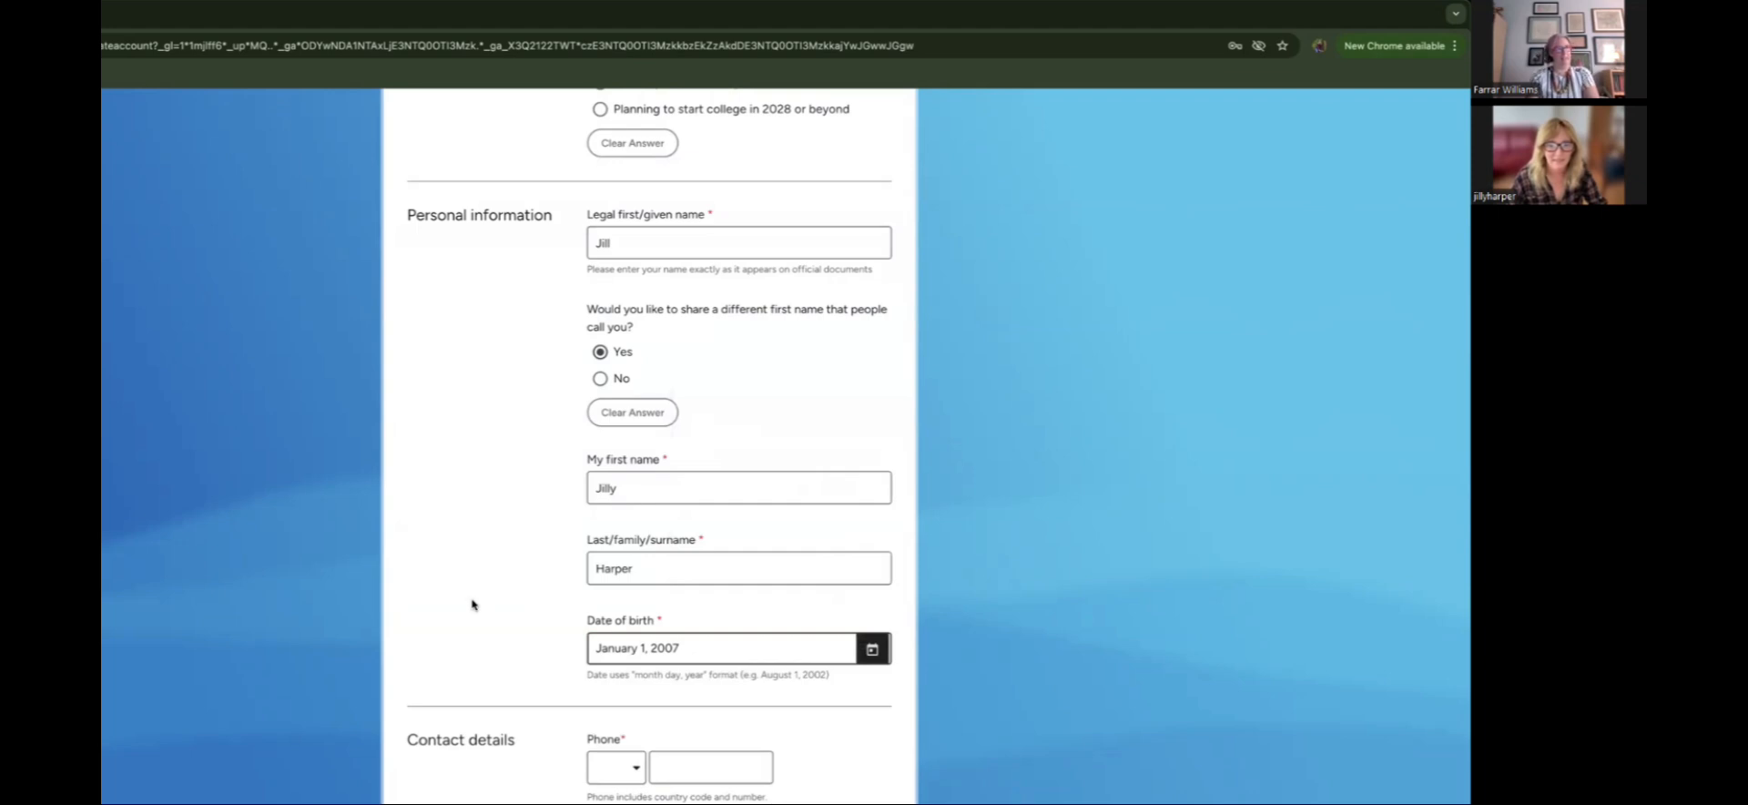
scroll(473, 603, "down", 1)
scroll(473, 604, "down", 3)
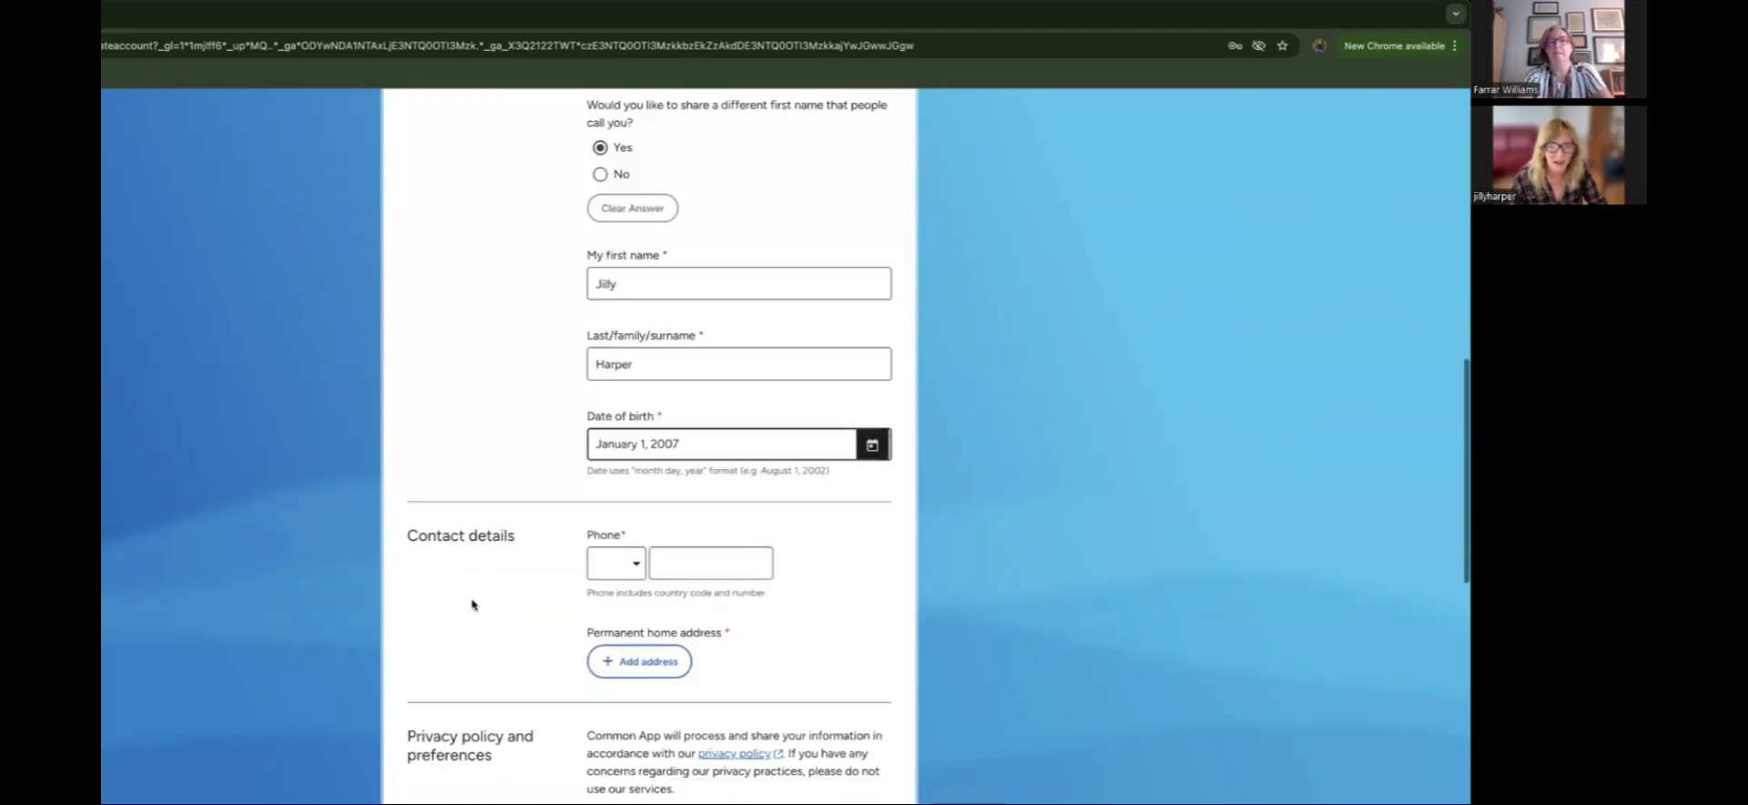
scroll(473, 603, "down", 1)
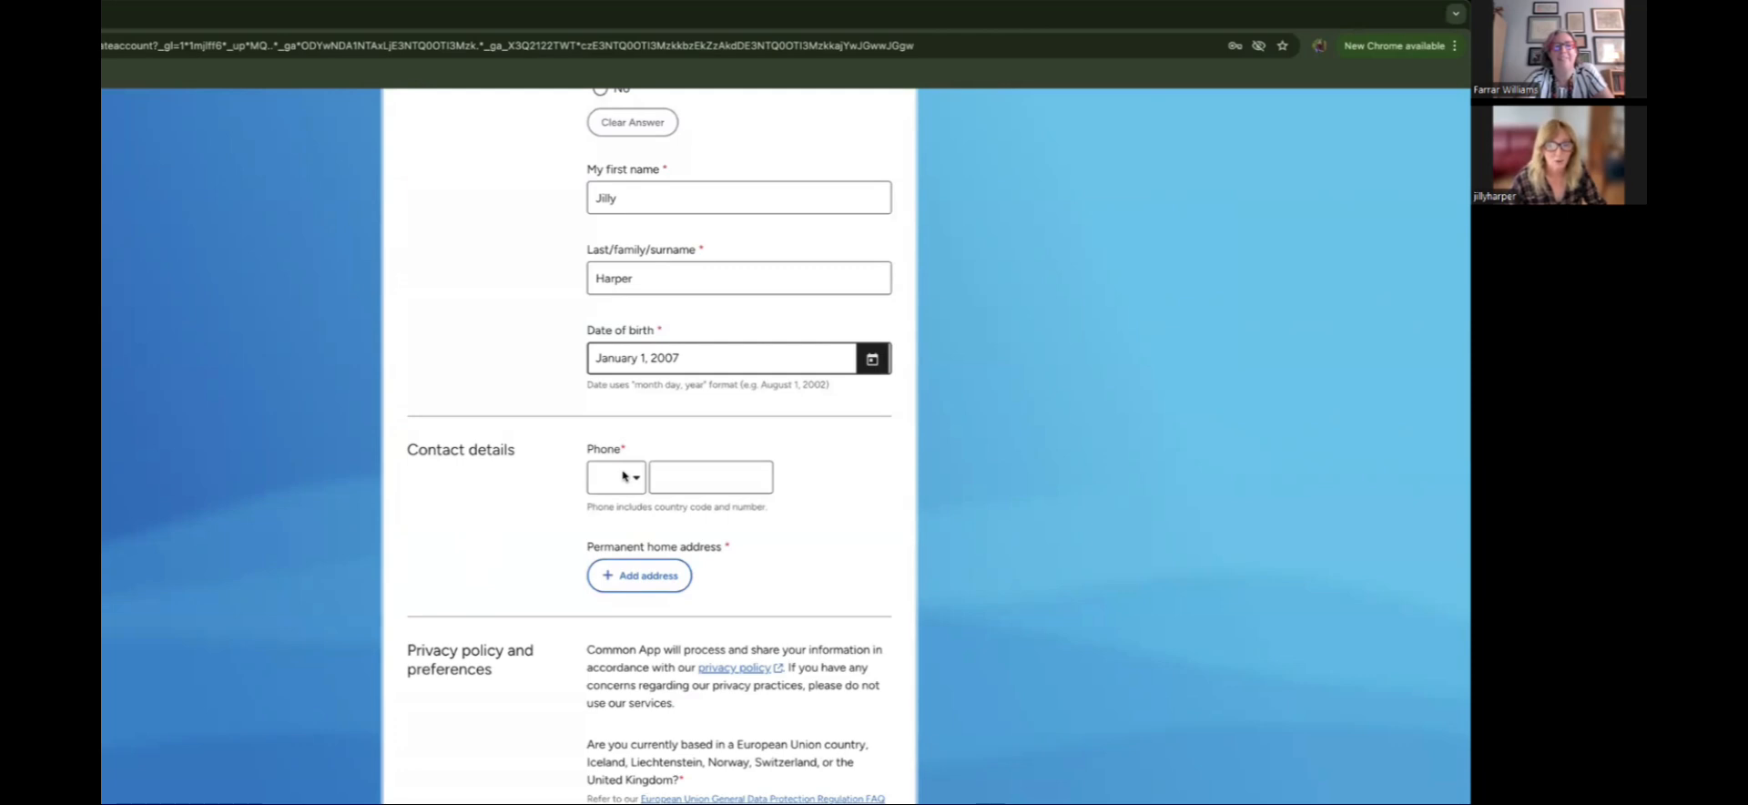
Step: Choose the +1 United States country code and enter the applicant's phone number
left_click(625, 475)
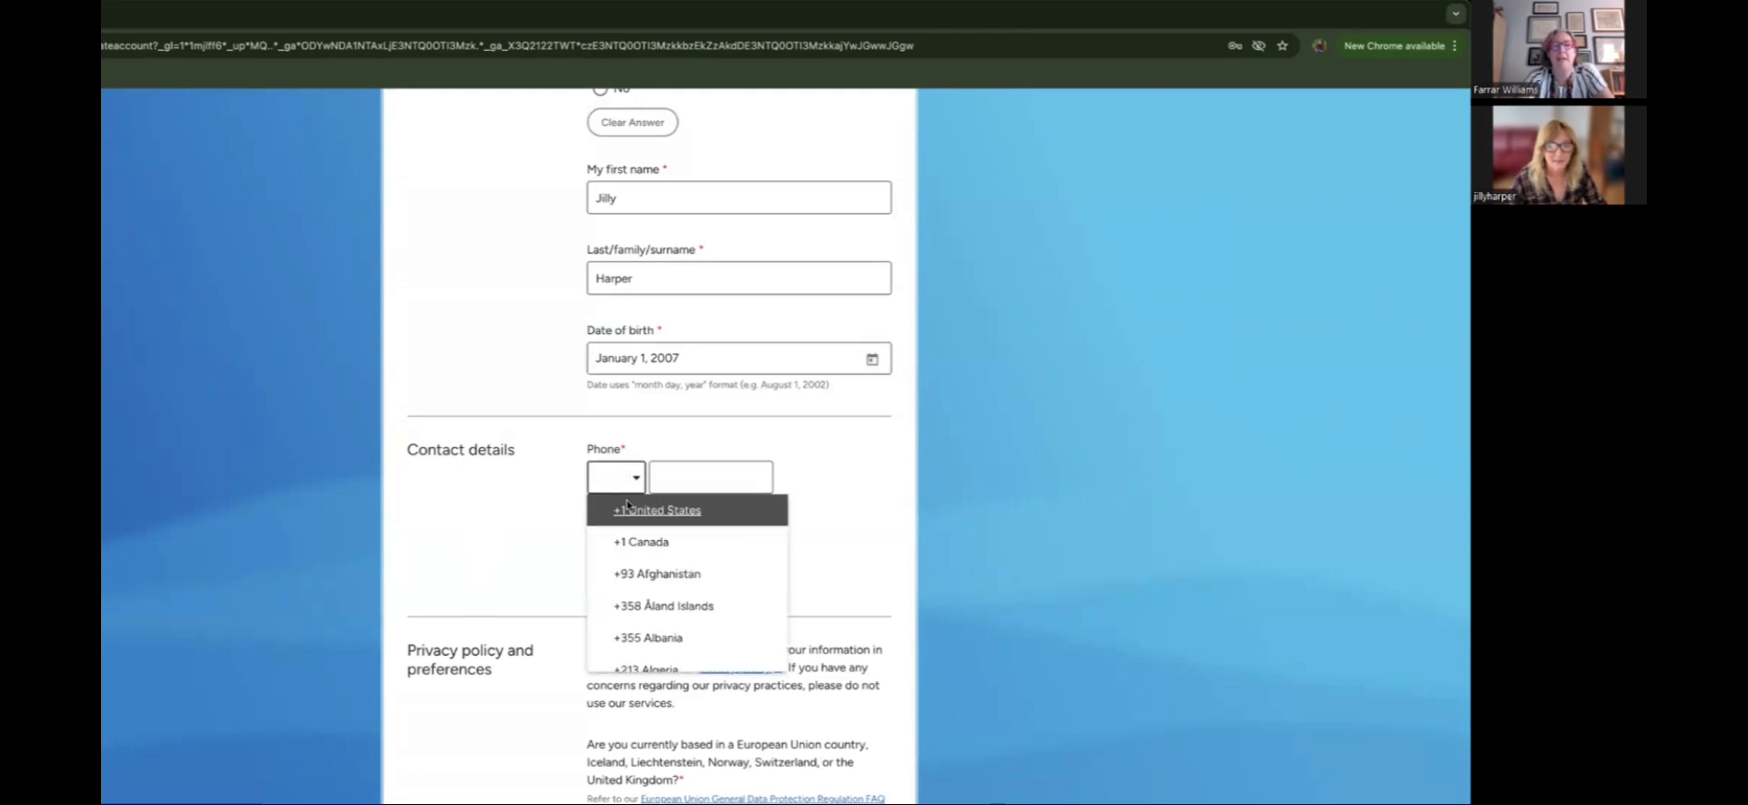
left_click(622, 507)
left_click(710, 480)
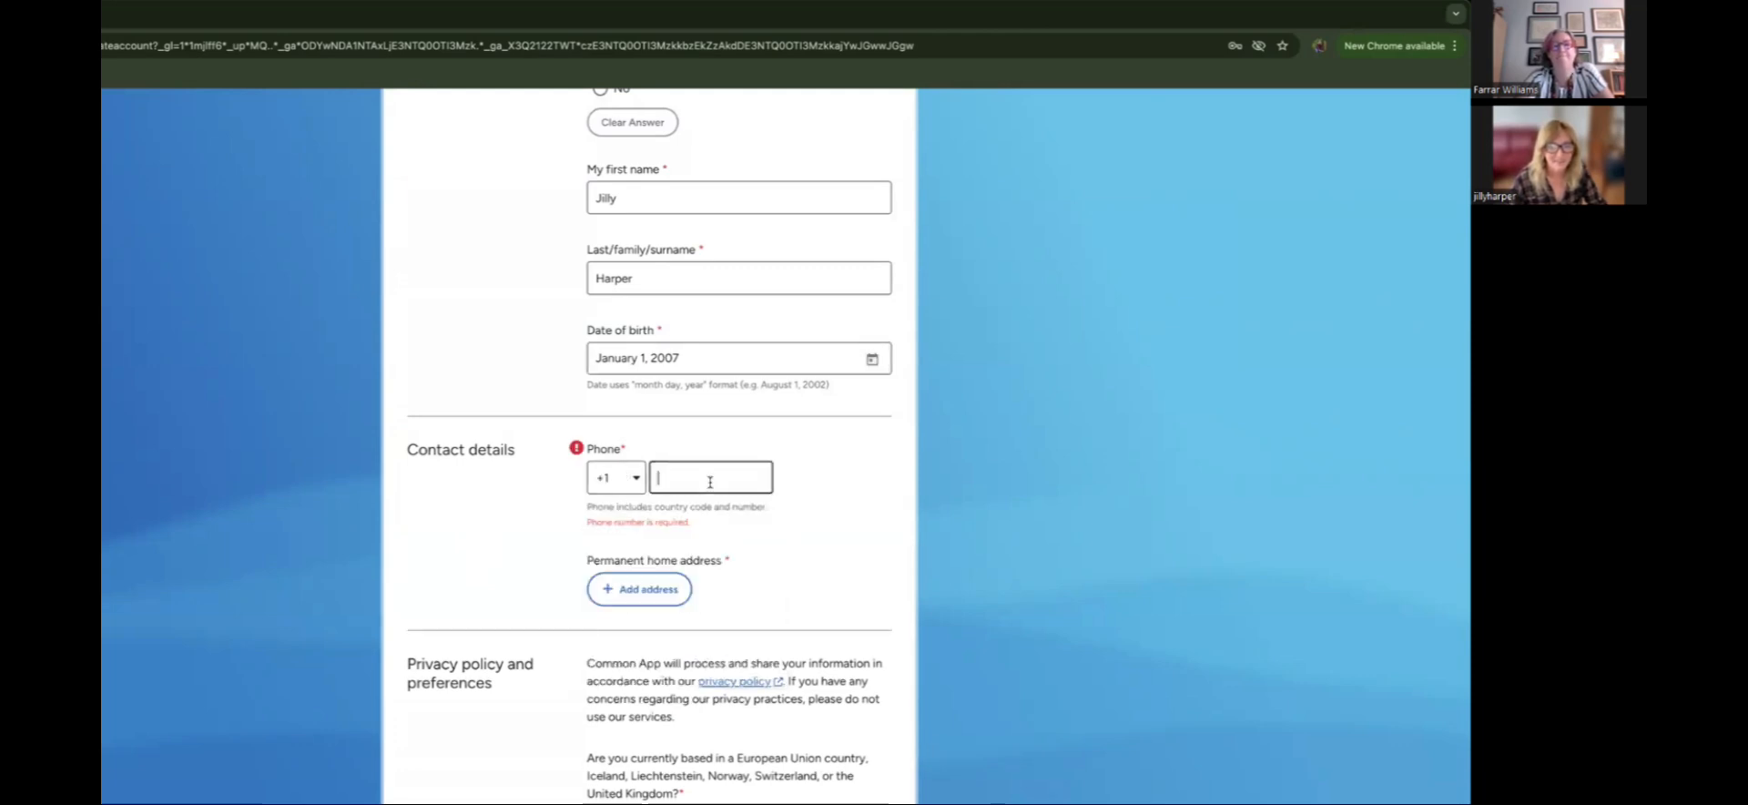
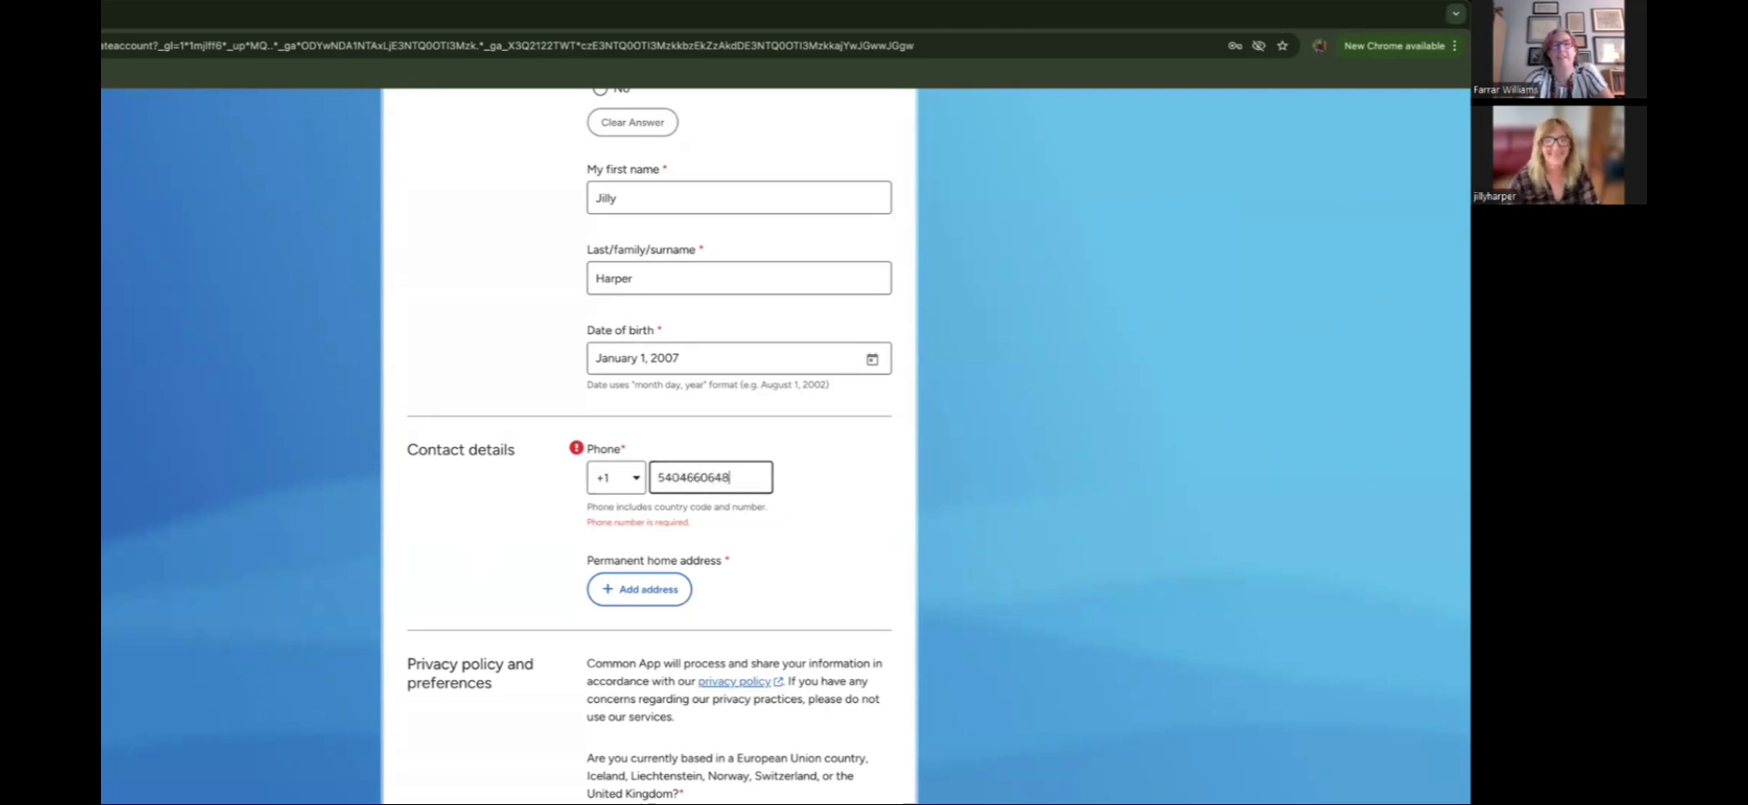
scroll(756, 597, "down", 1)
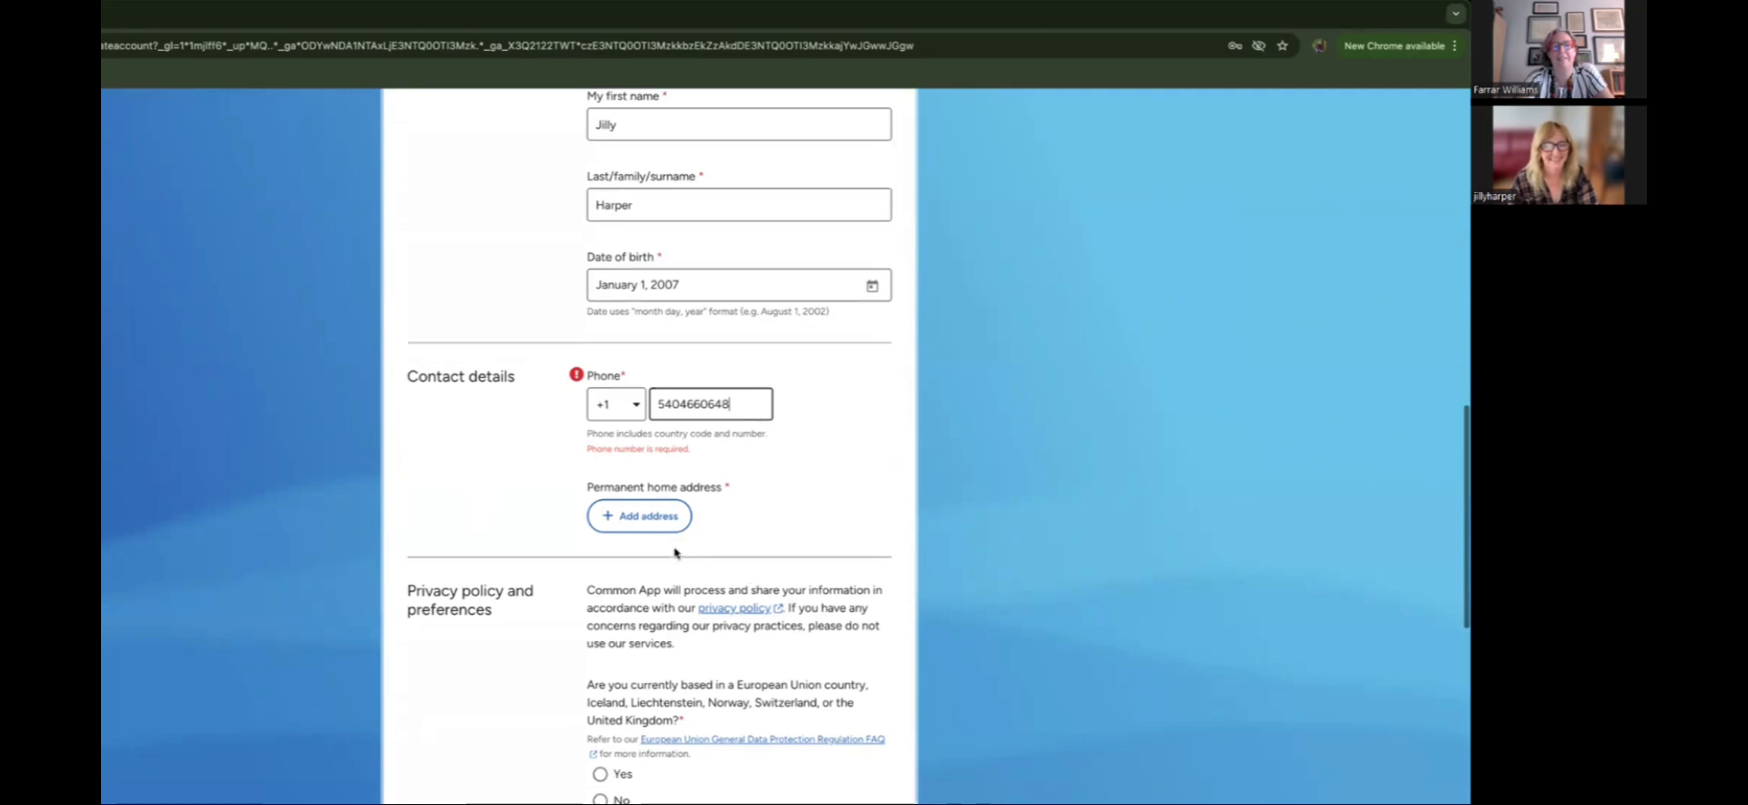
Step: Add the permanent home address by looking up the street address and confirming the matching suggestion
left_click(659, 523)
left_click(654, 491)
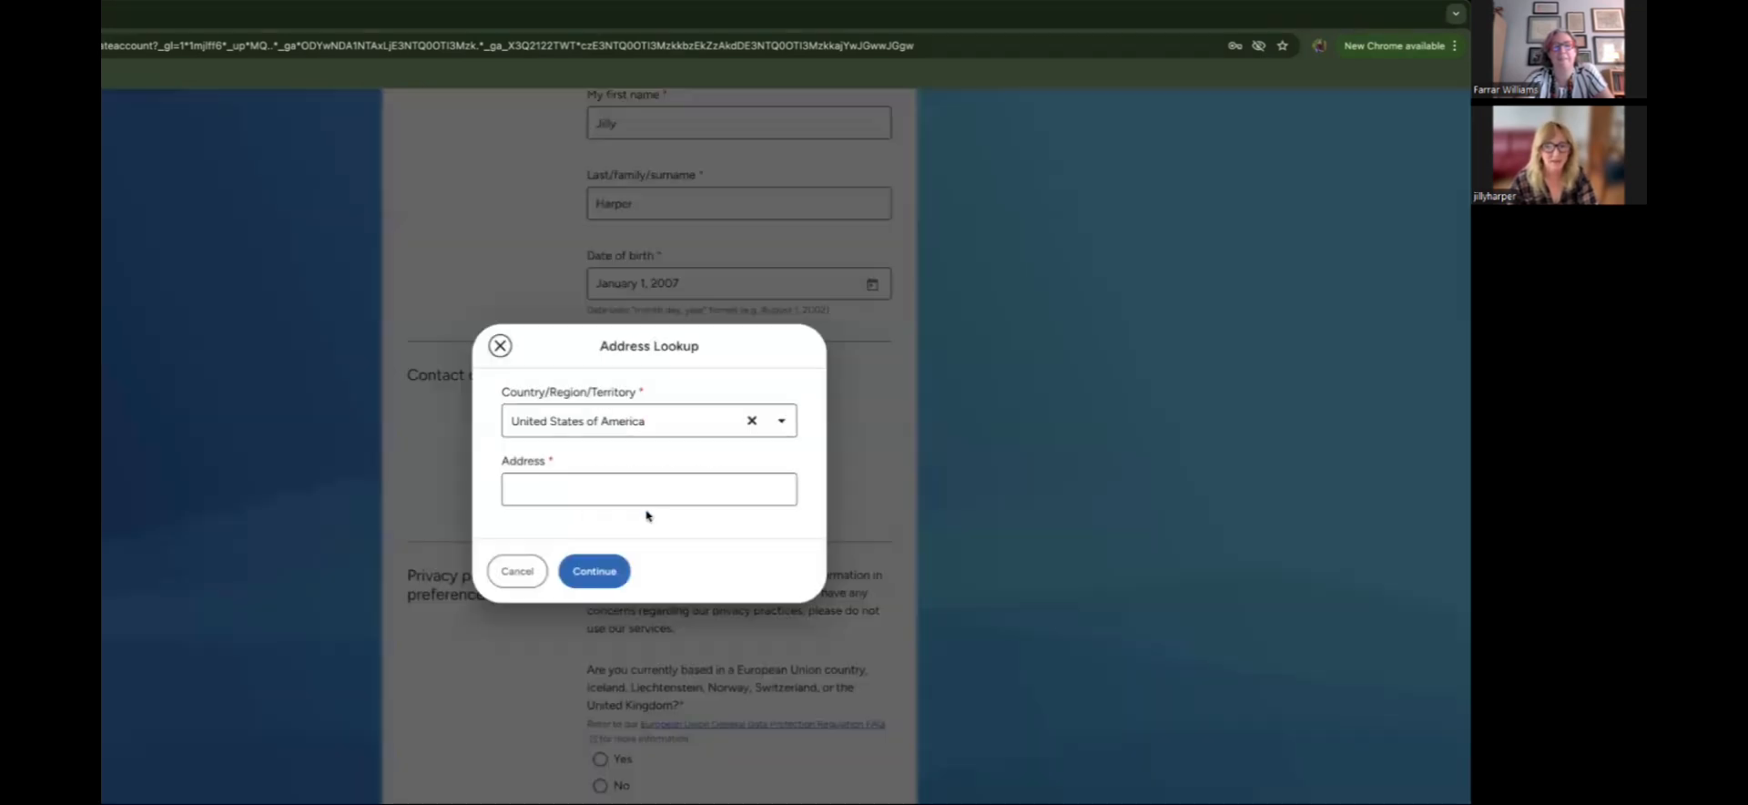
left_click(618, 488)
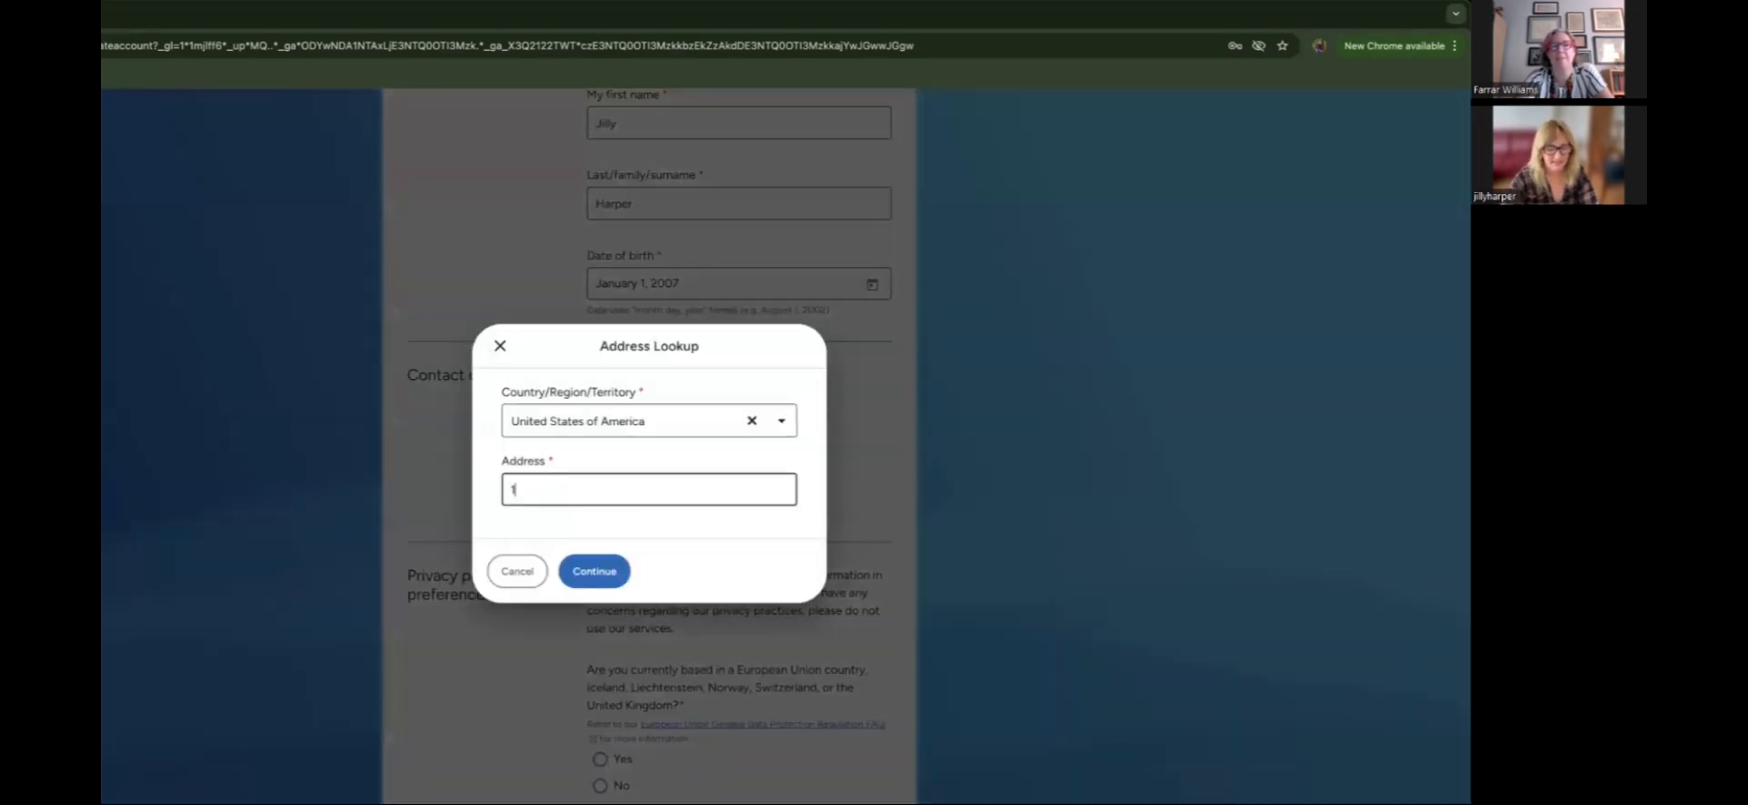
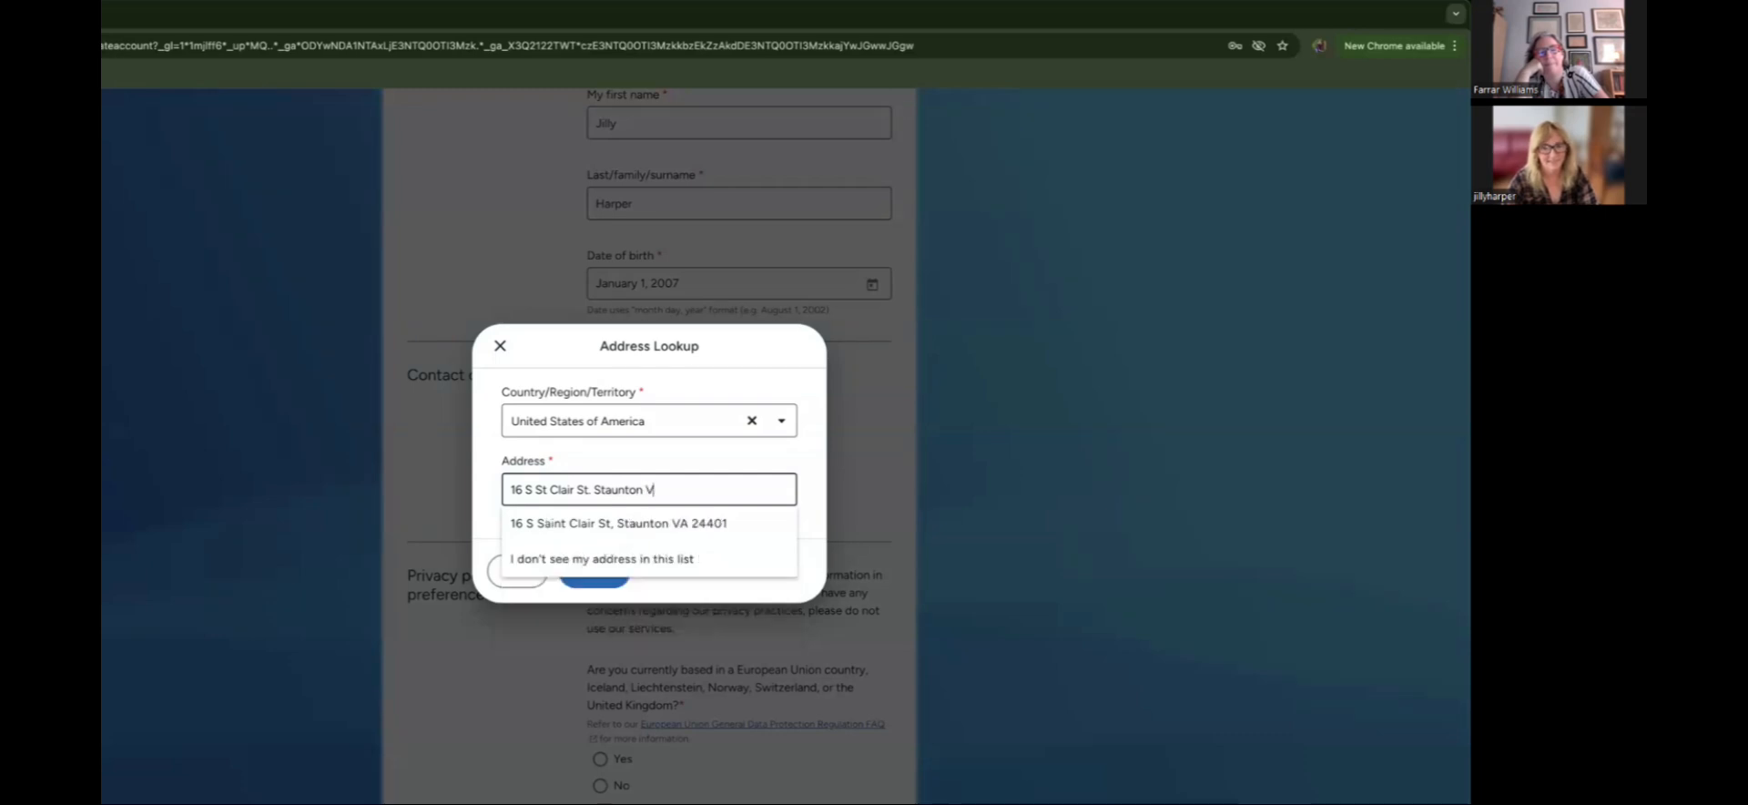
left_click(621, 515)
left_click(584, 570)
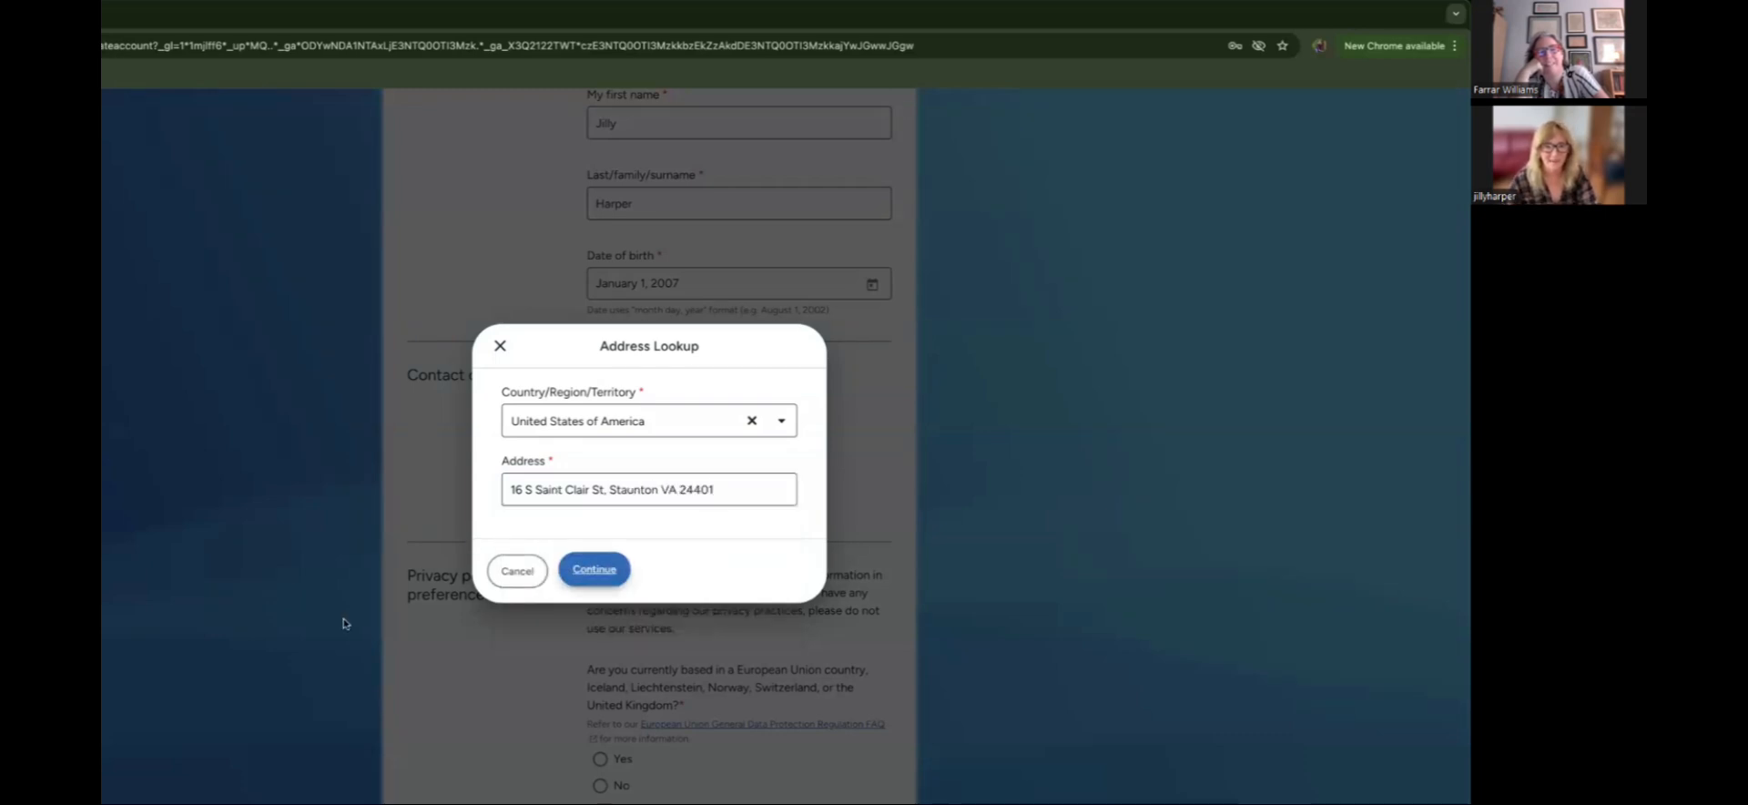
Step: Answer No to EU/UK, choose My first name, decline communications, and accept the terms of use
scroll(432, 619, "down", 1)
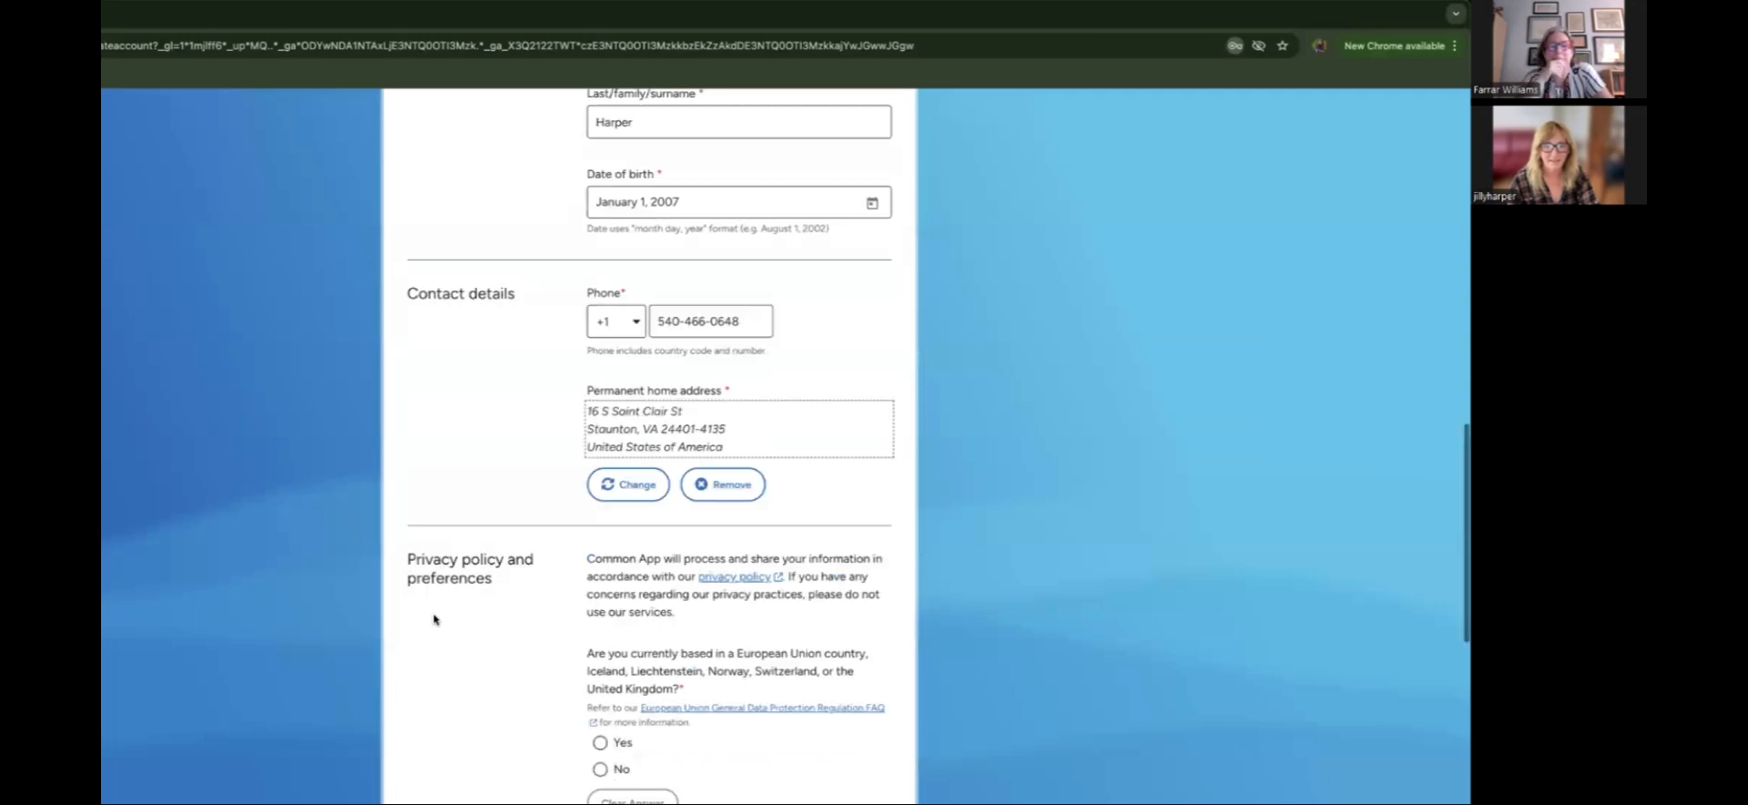
scroll(434, 619, "down", 1)
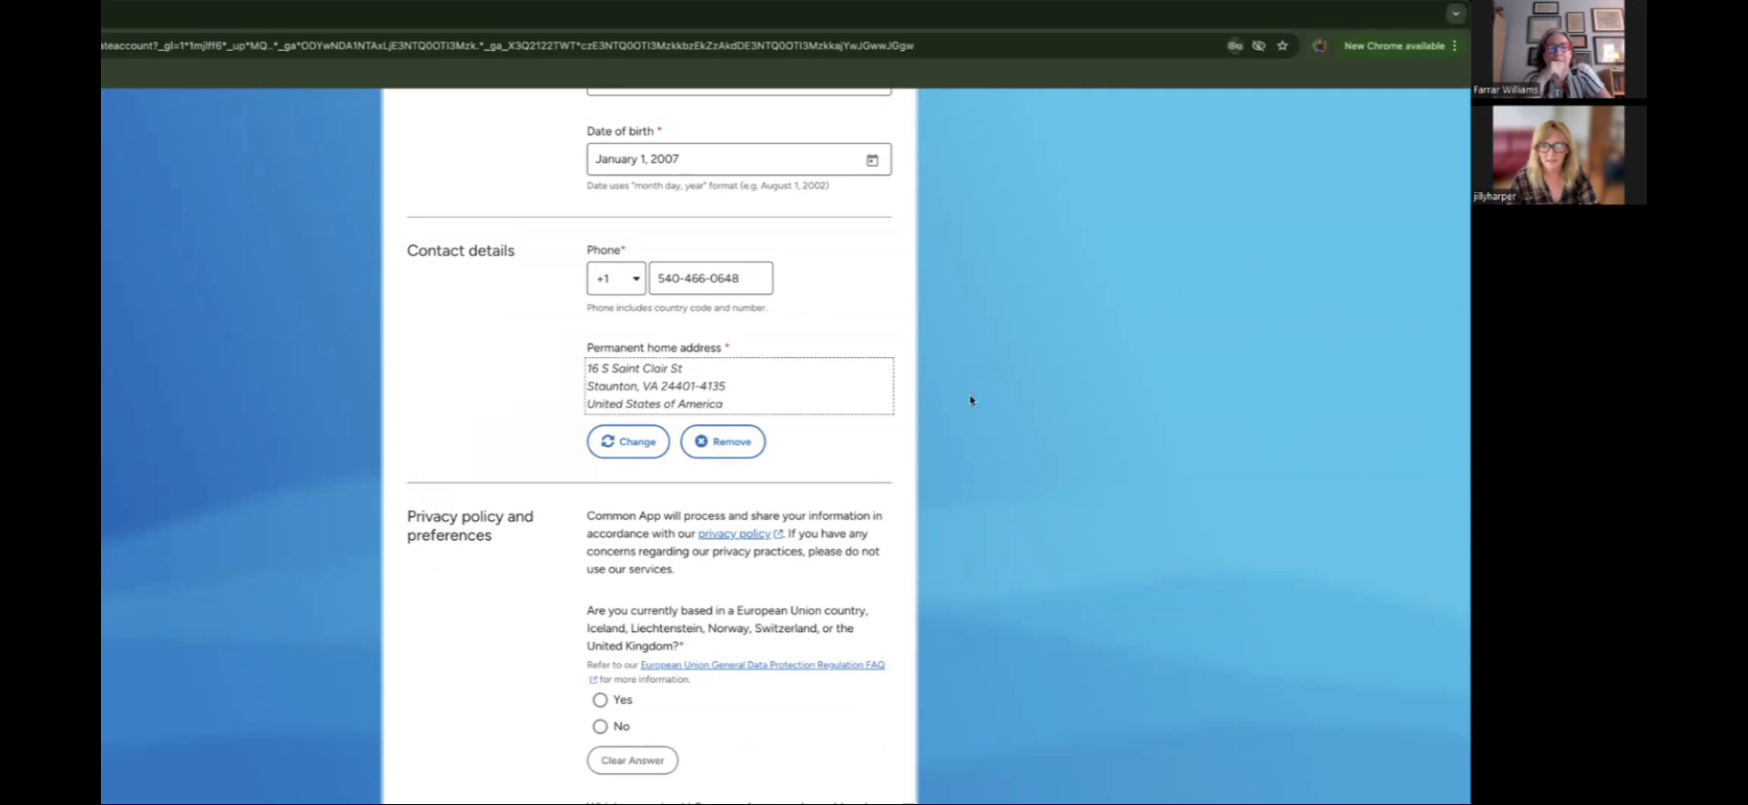
scroll(862, 484, "down", 5)
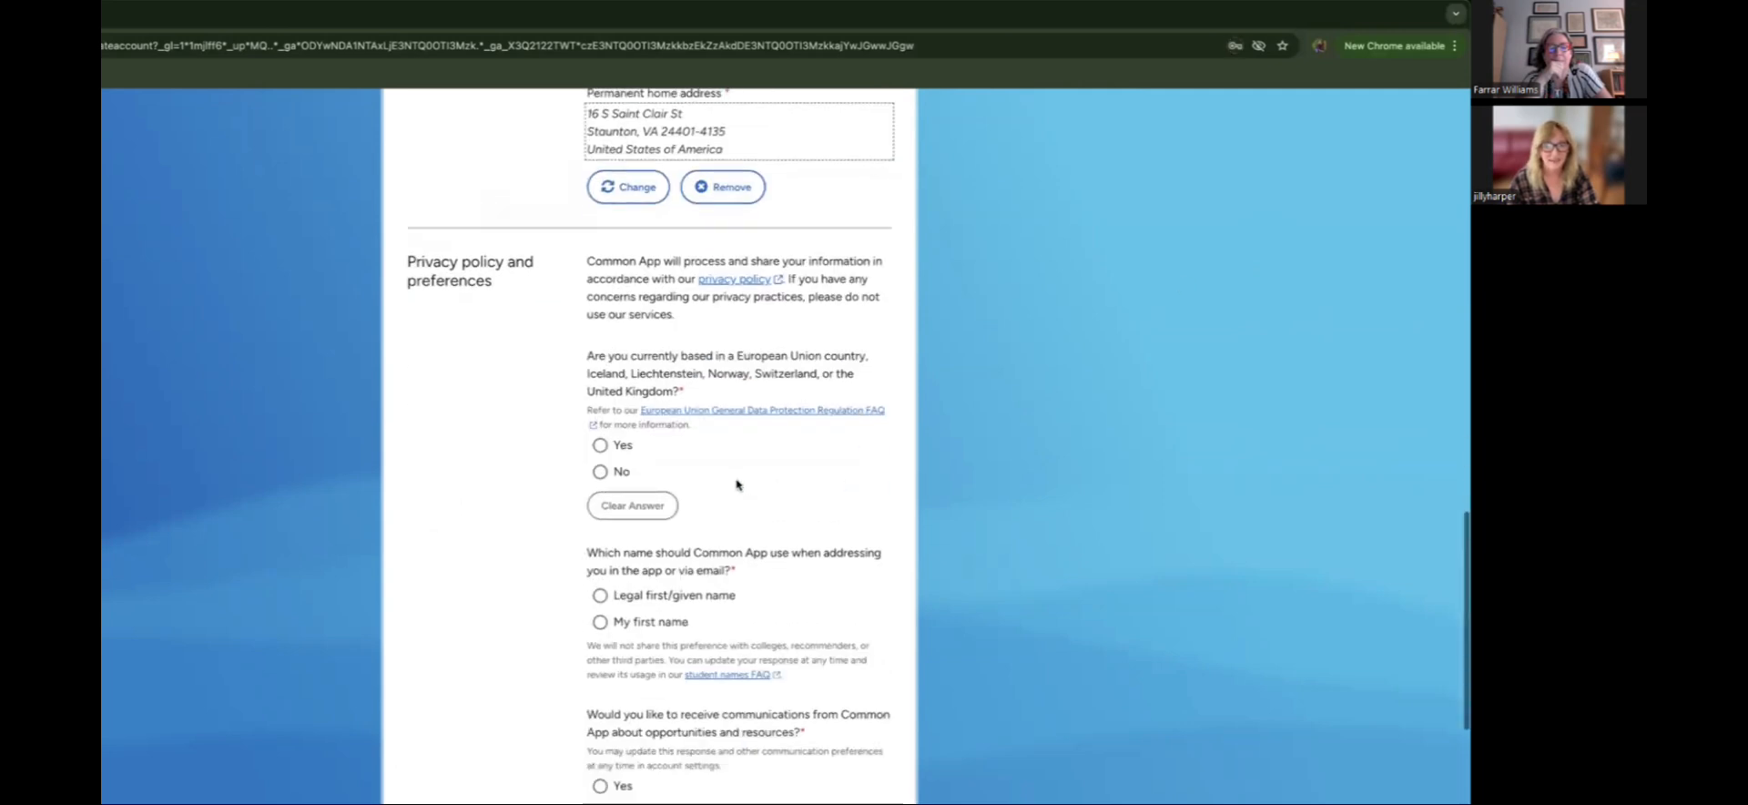
scroll(737, 484, "down", 1)
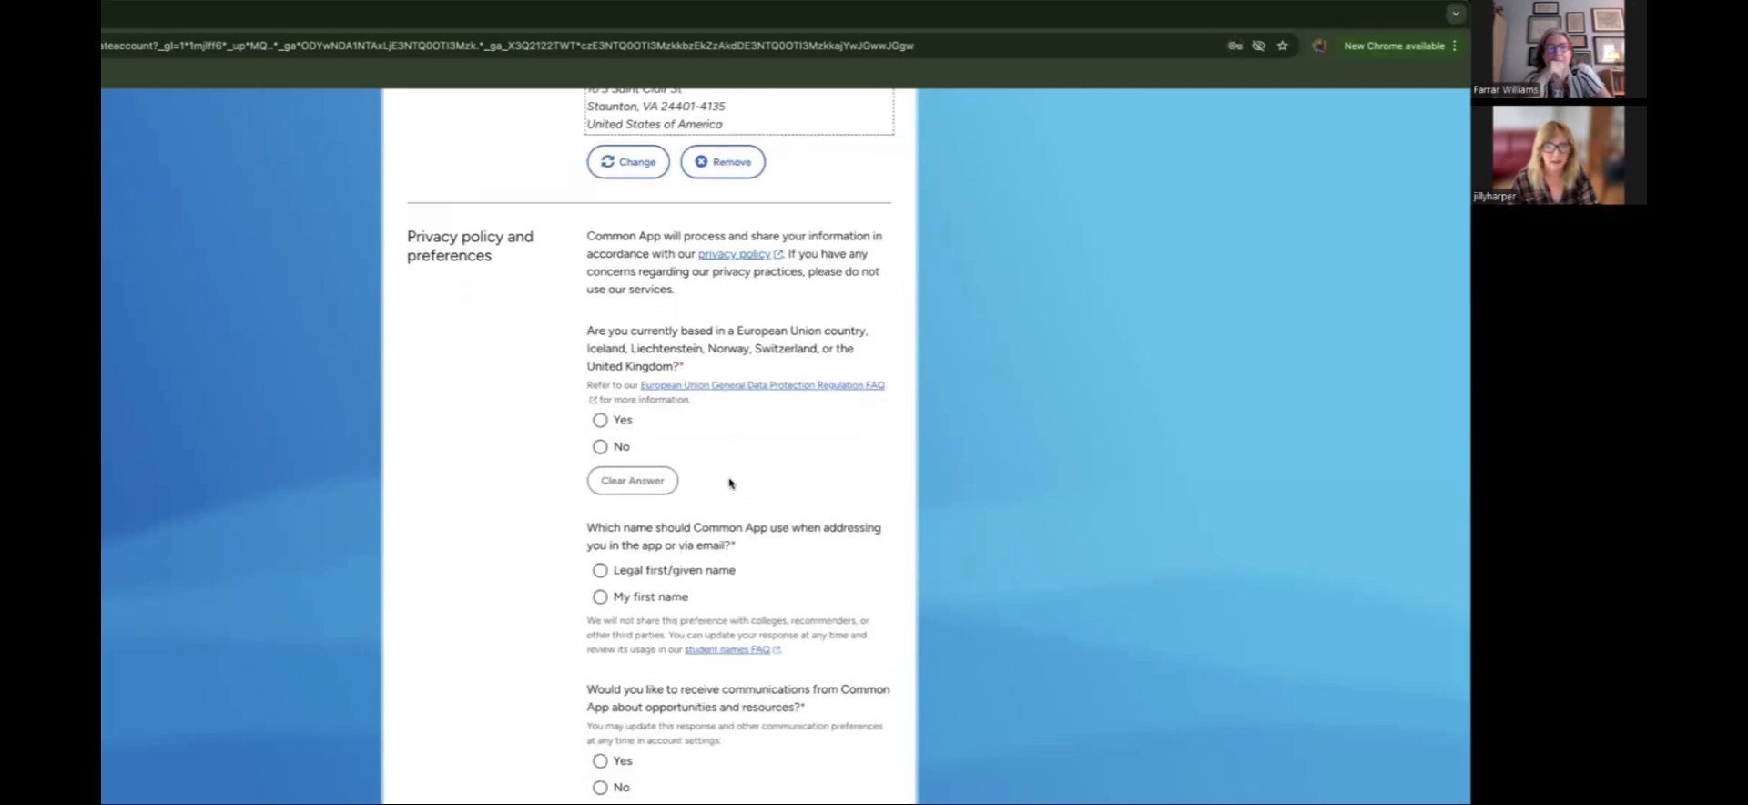
scroll(729, 483, "down", 1)
left_click(599, 420)
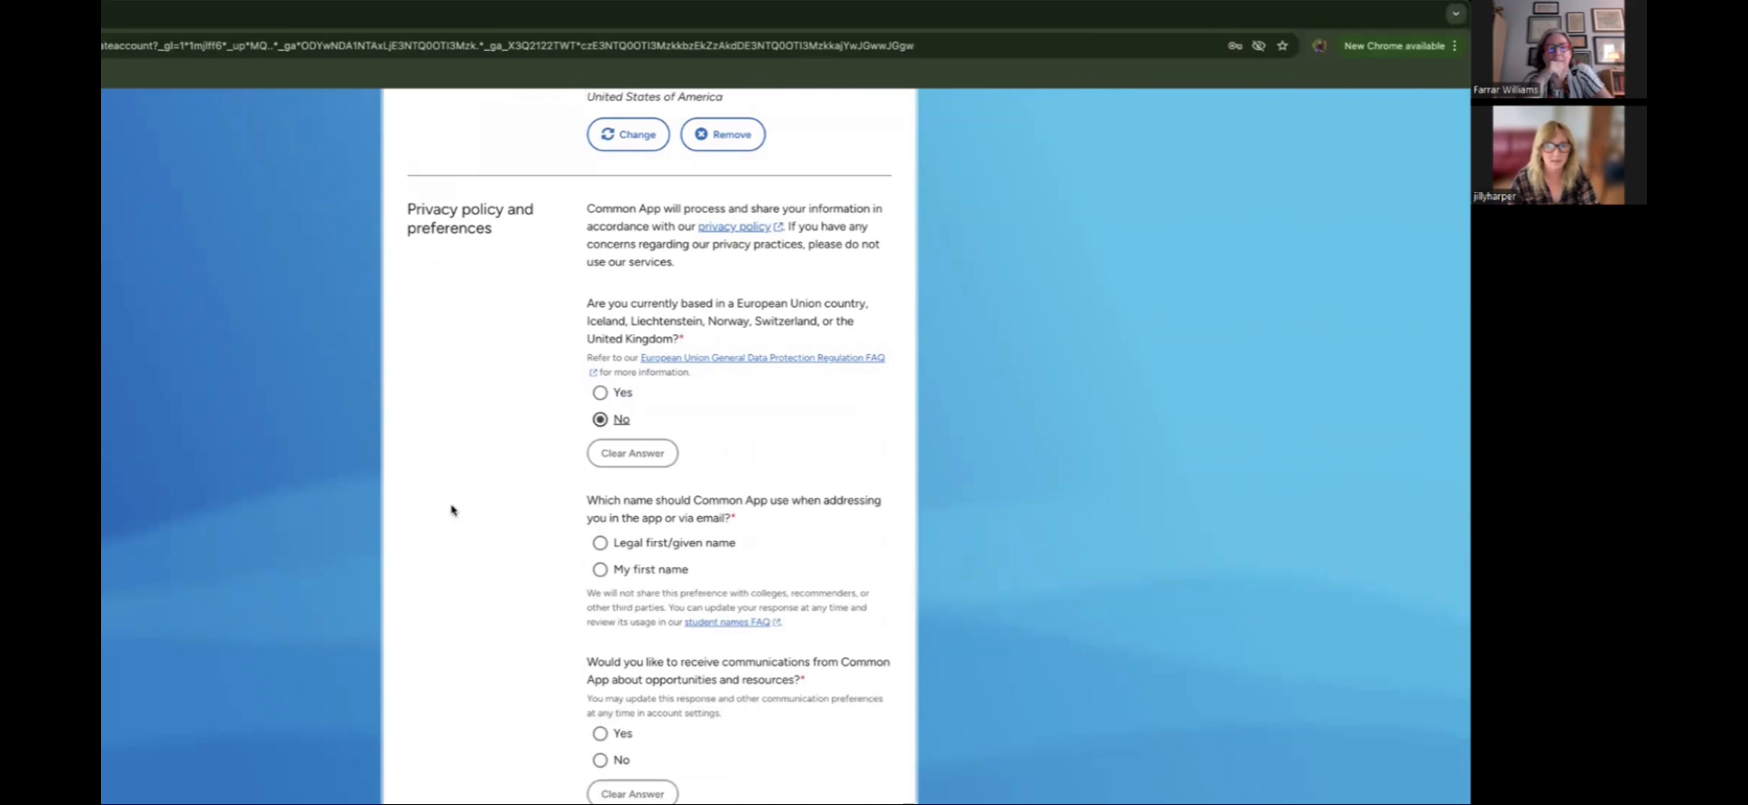
scroll(487, 510, "down", 5)
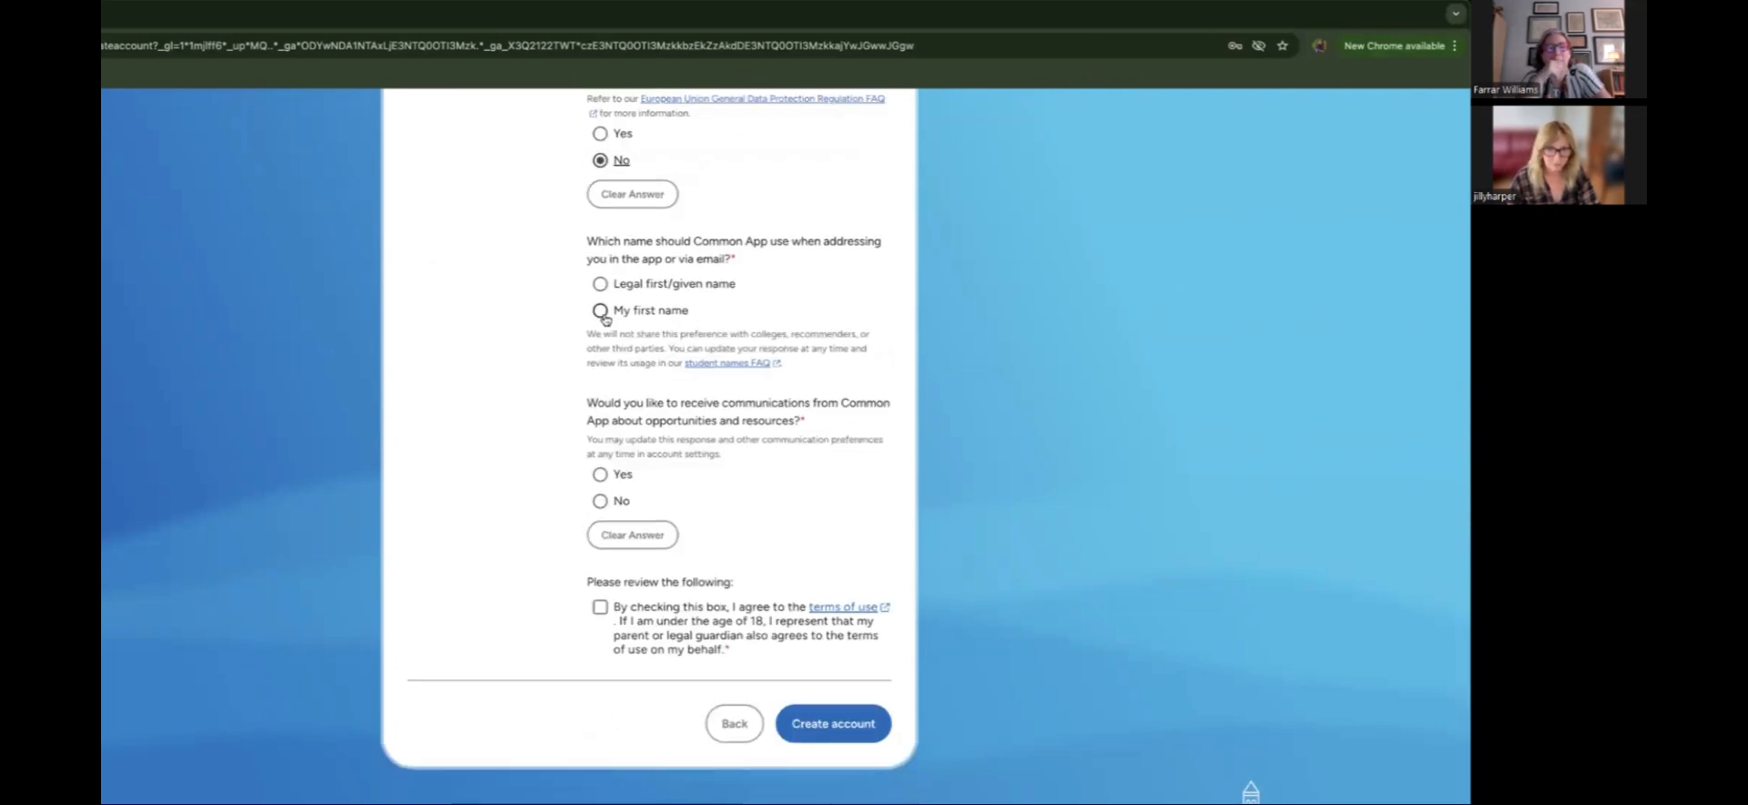
left_click(601, 310)
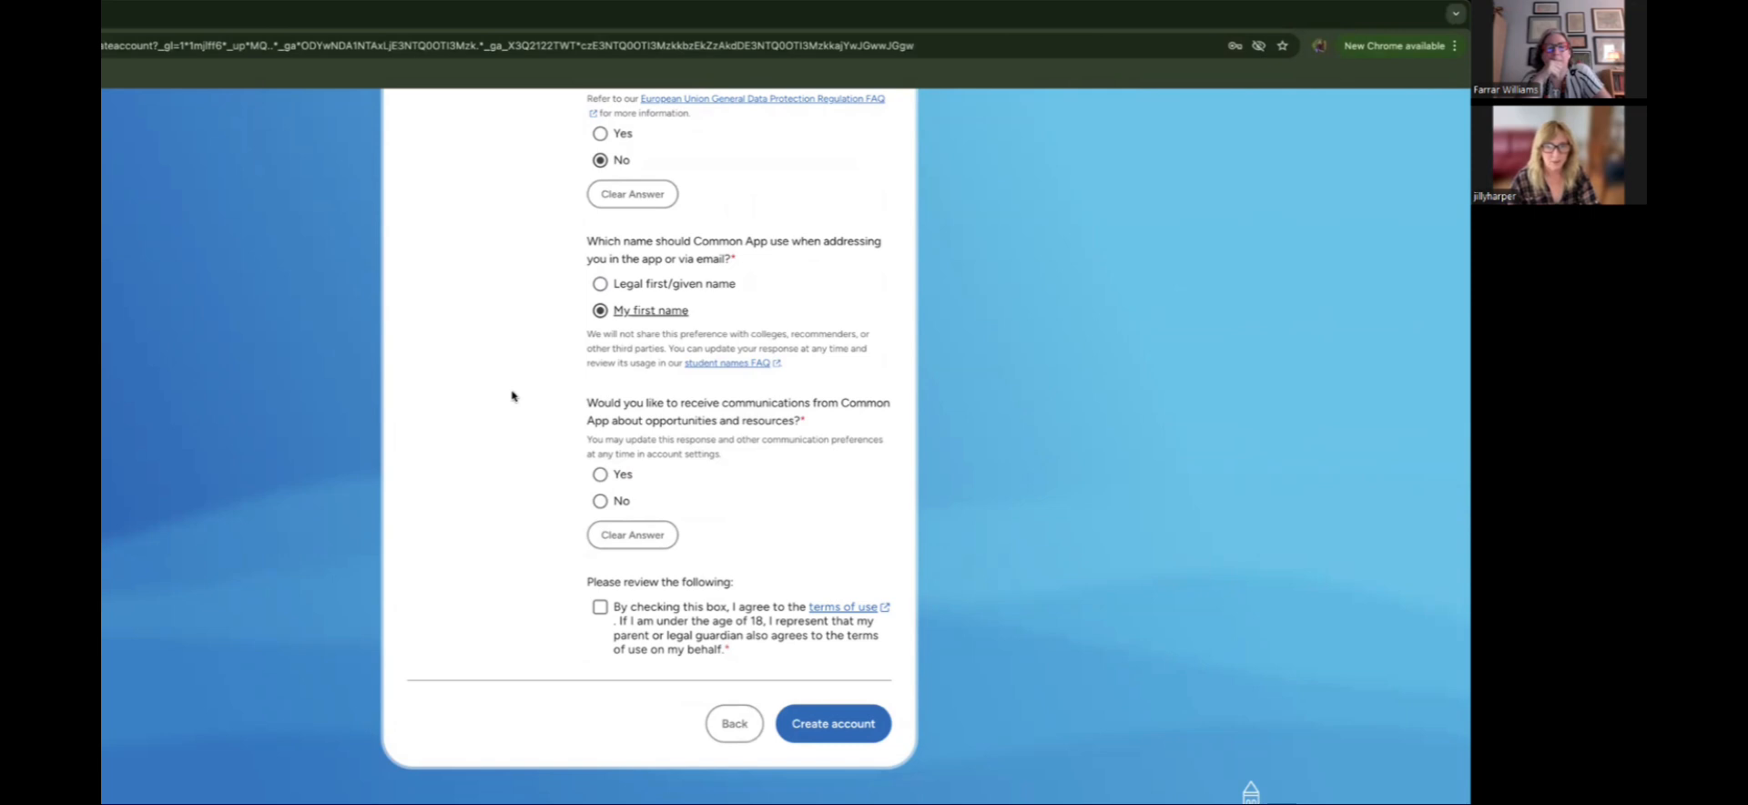
scroll(512, 395, "down", 1)
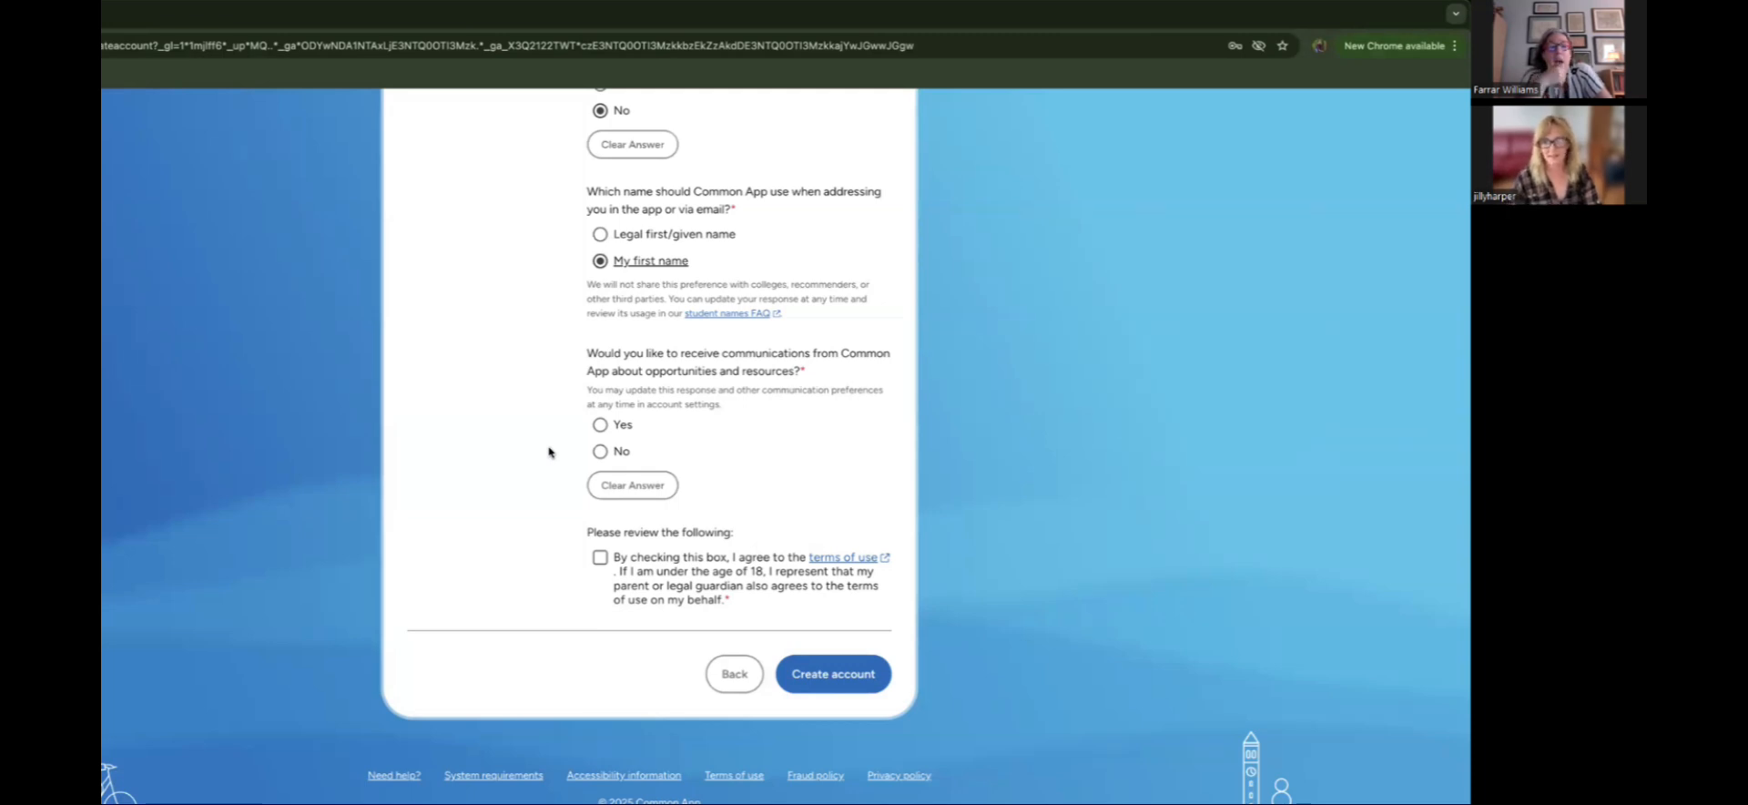
left_click(599, 452)
left_click(599, 558)
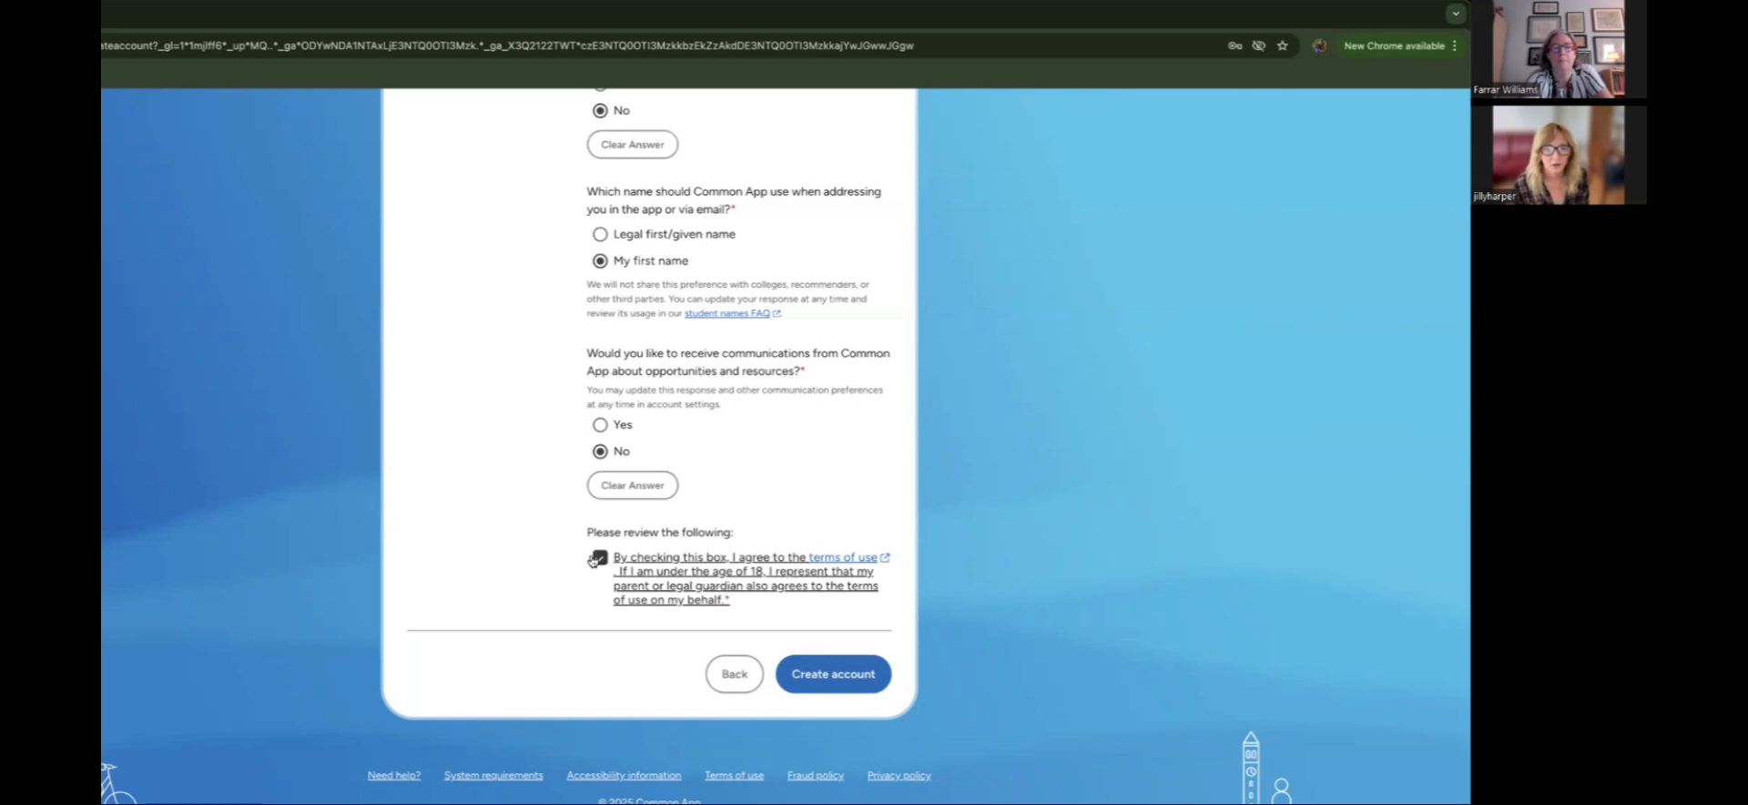
Step: Submit the sign-up form with Create account to reach the new account's dashboard
left_click(846, 673)
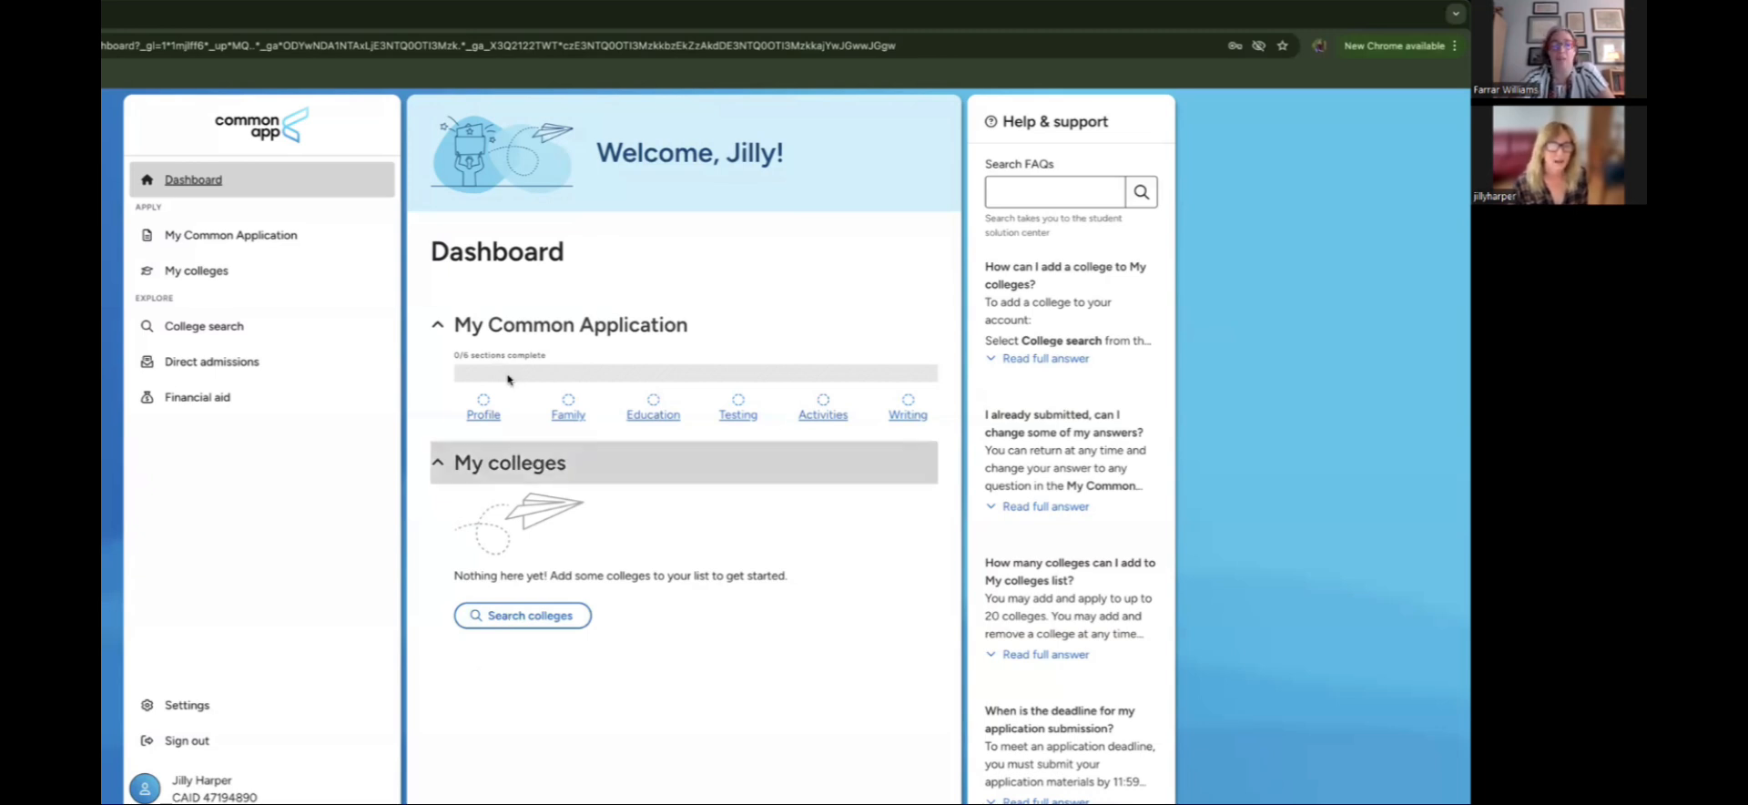
Step: Open the Profile section and review the Personal Information page
left_click(486, 412)
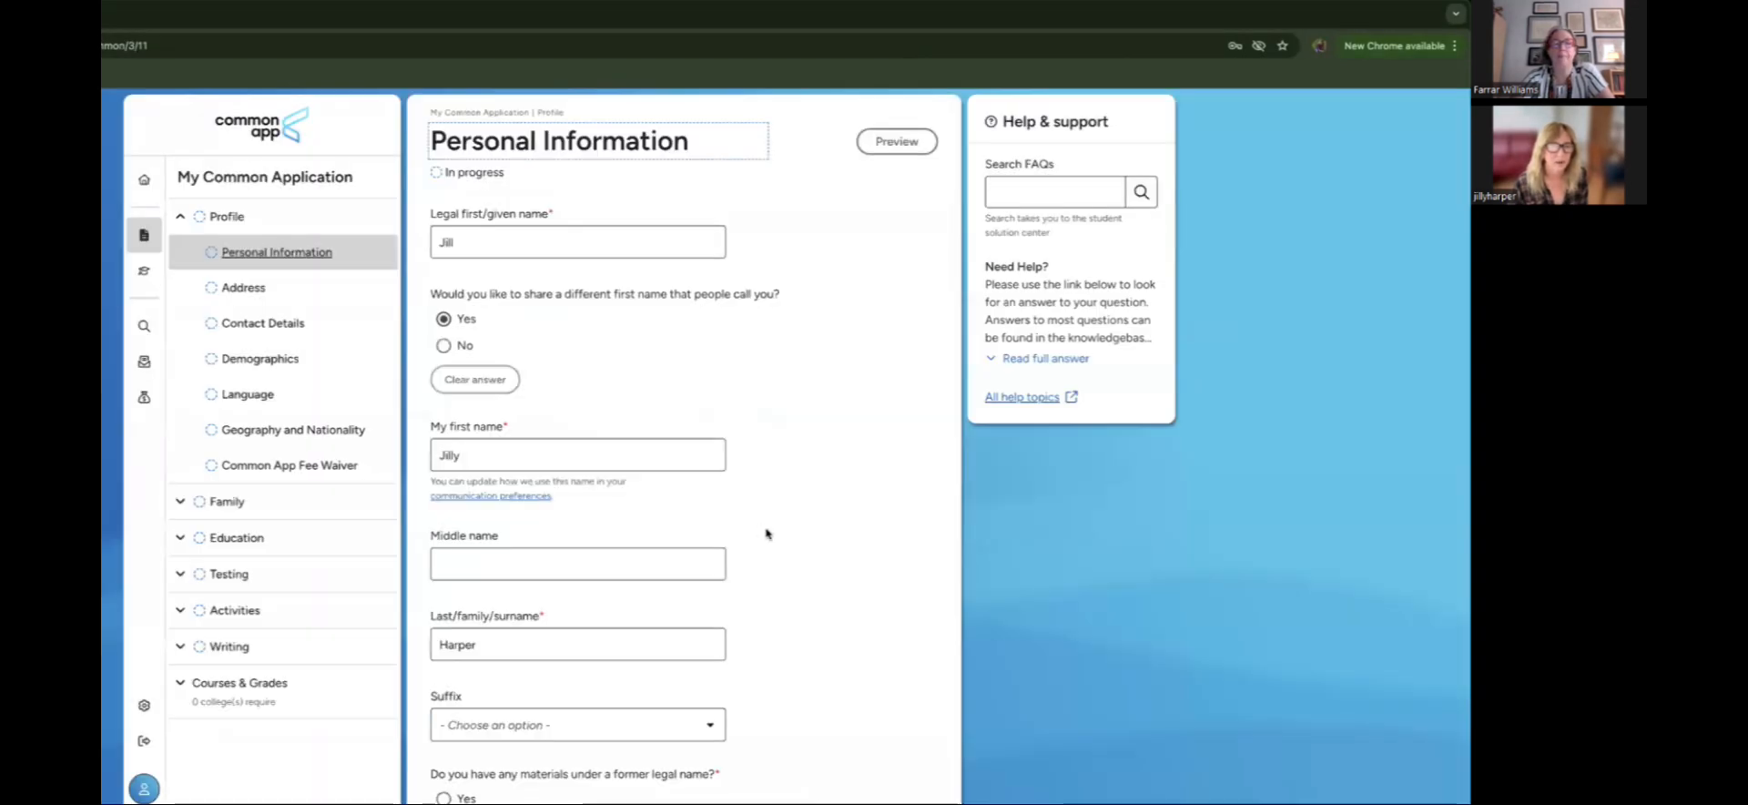
scroll(765, 533, "down", 1)
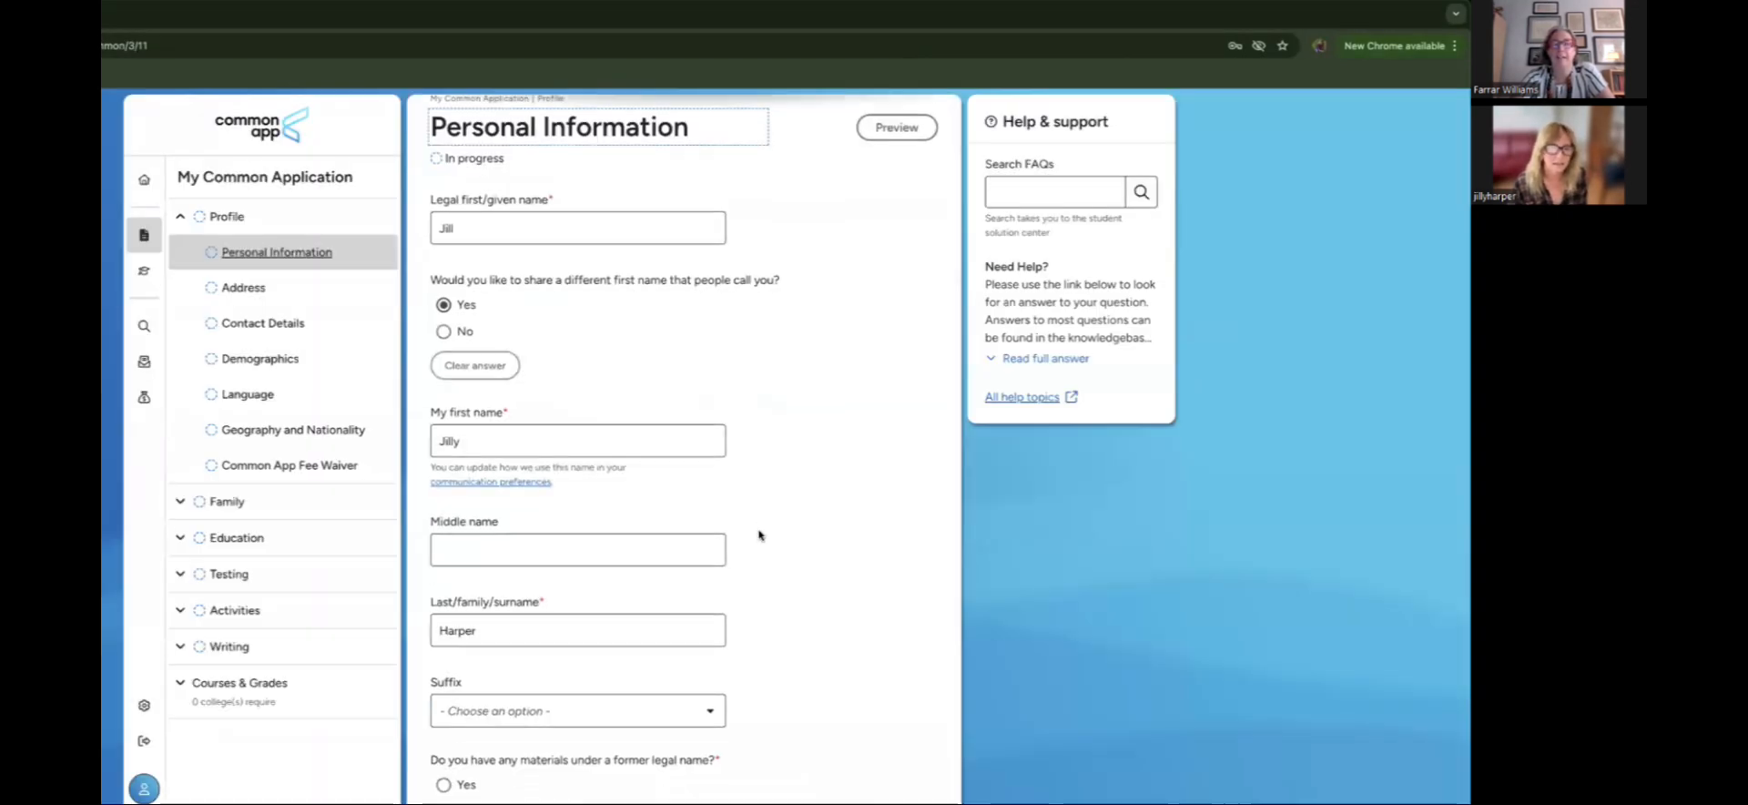
scroll(759, 536, "down", 3)
scroll(760, 535, "down", 2)
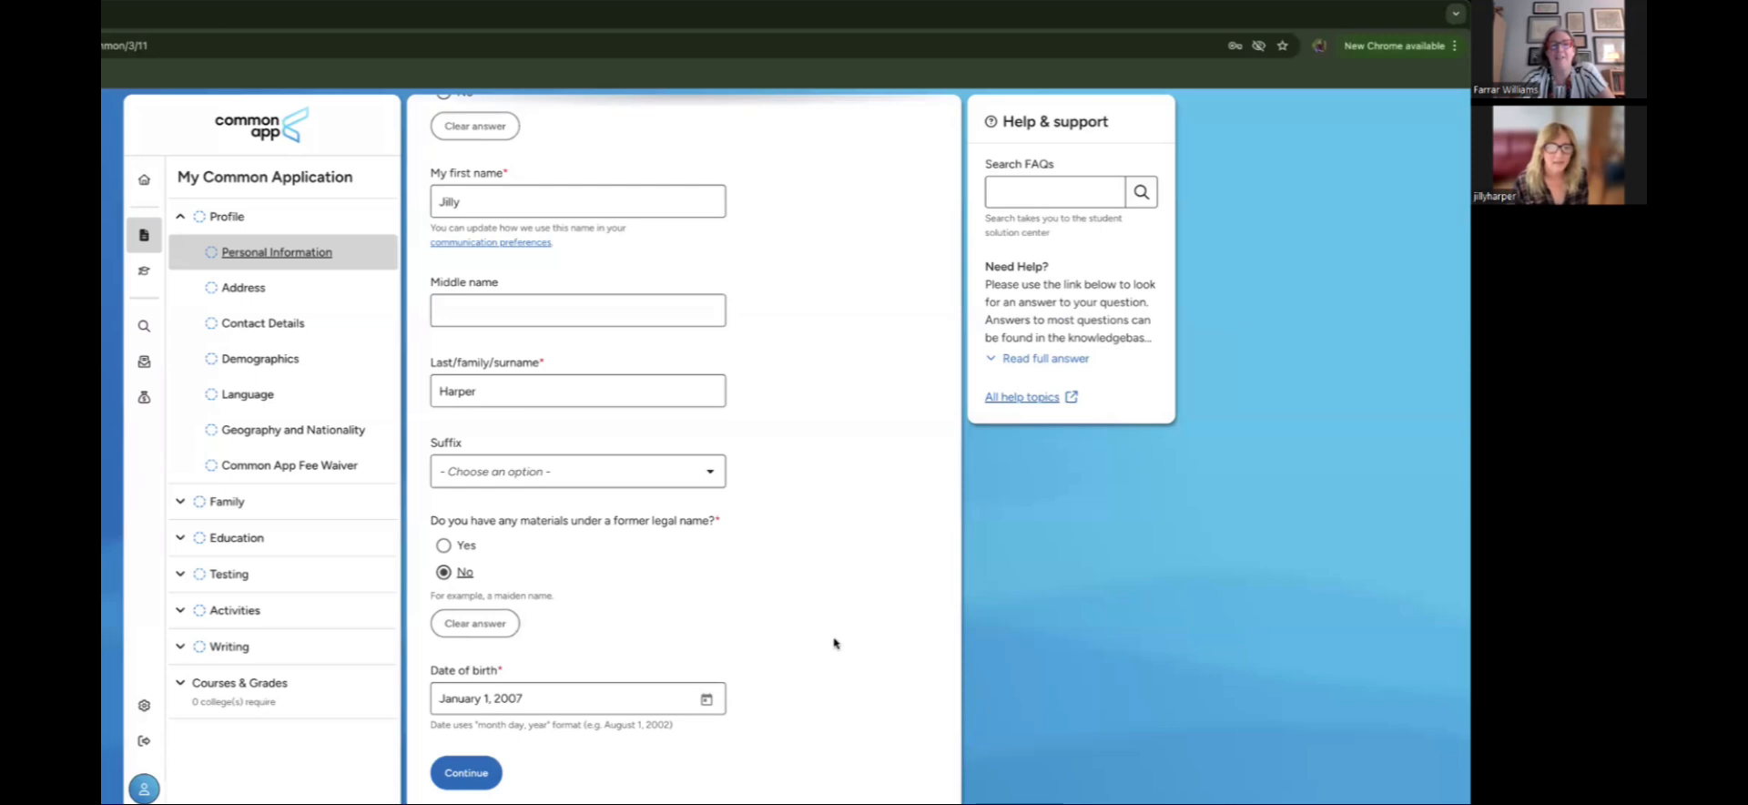
scroll(834, 643, "up", 1)
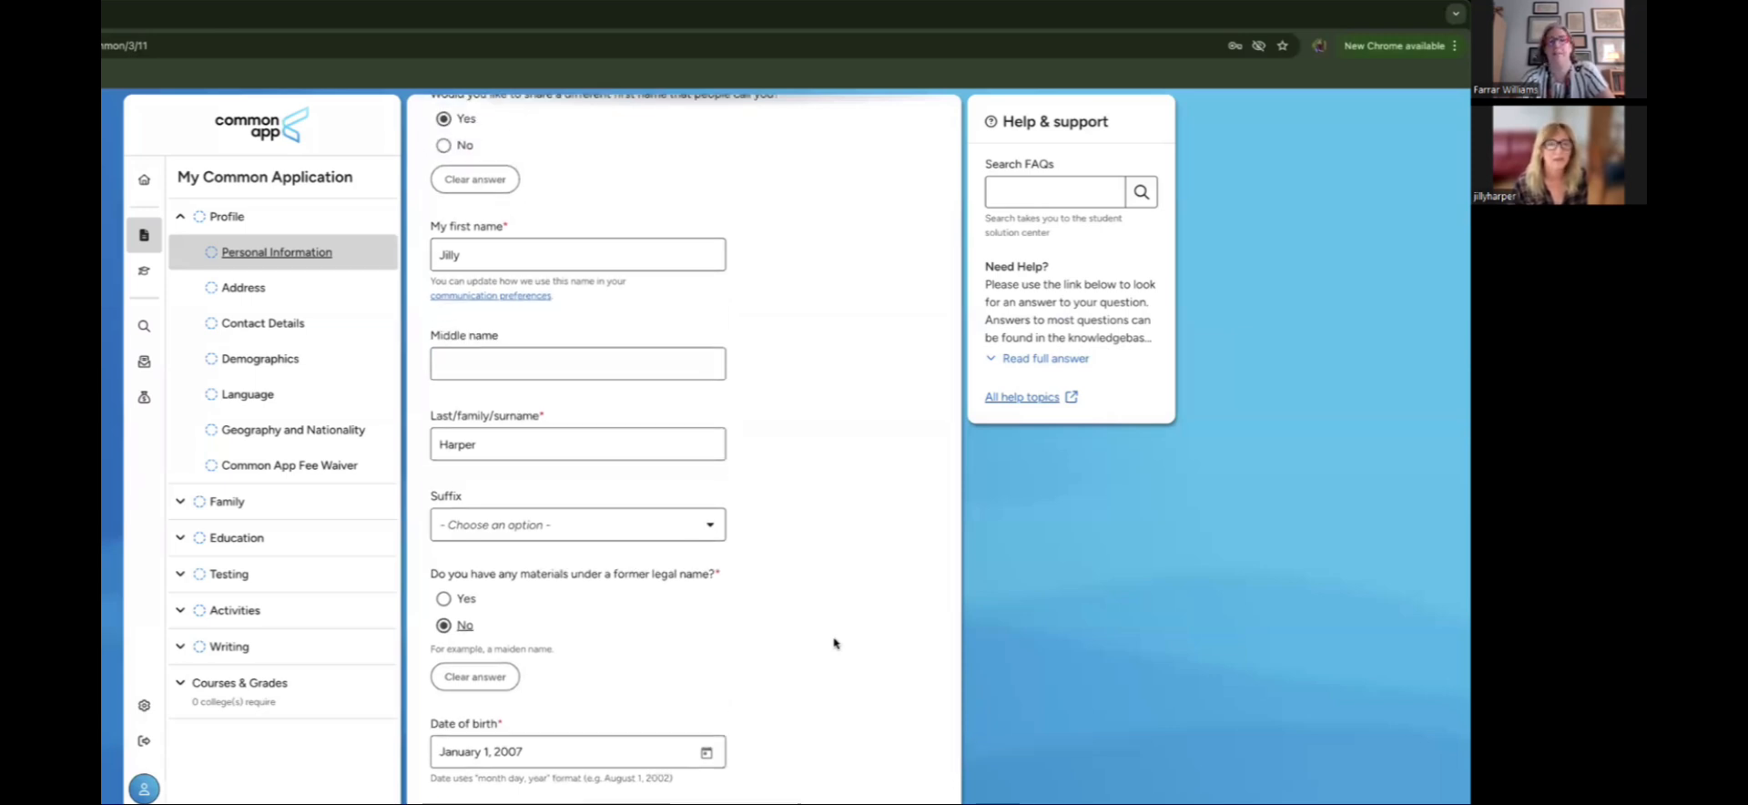
Step: Leave the suffix blank and continue to the Address page
left_click(703, 532)
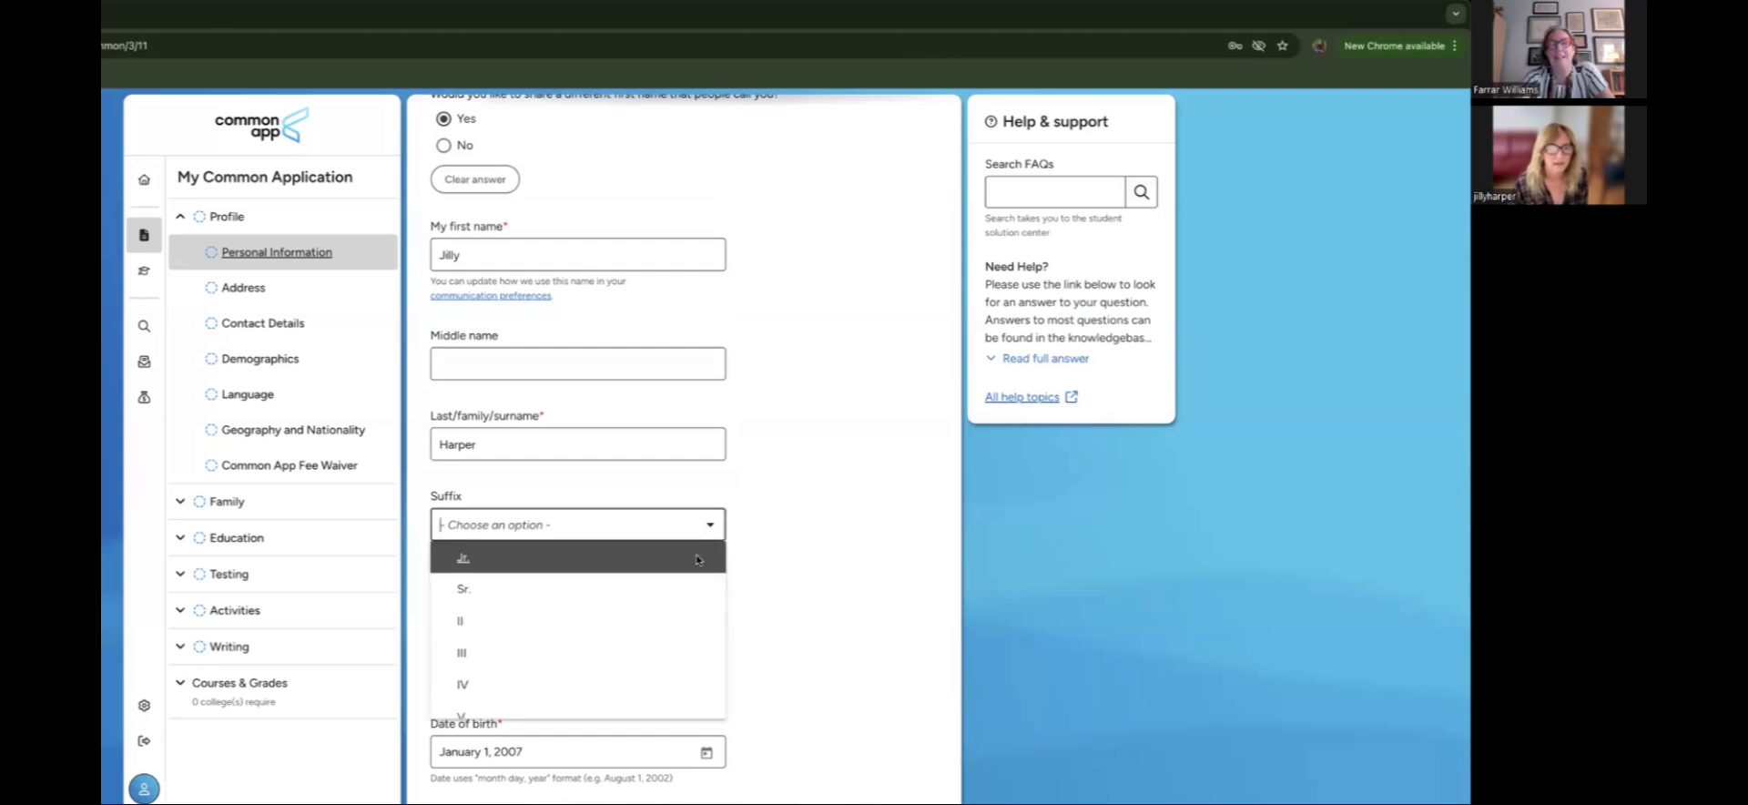
scroll(719, 583, "down", 3)
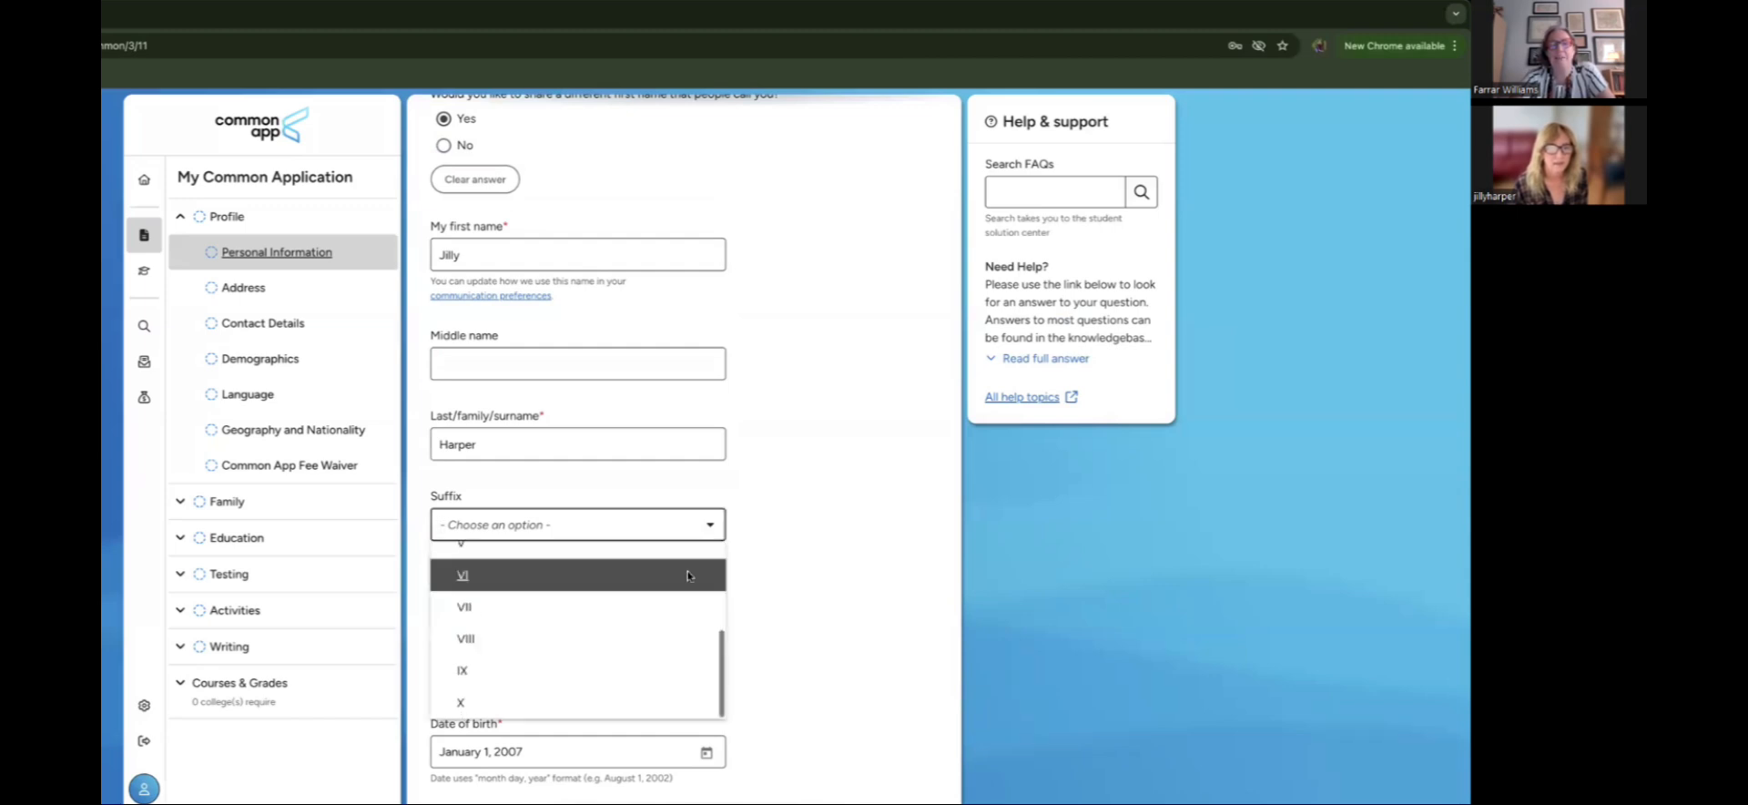
left_click(803, 564)
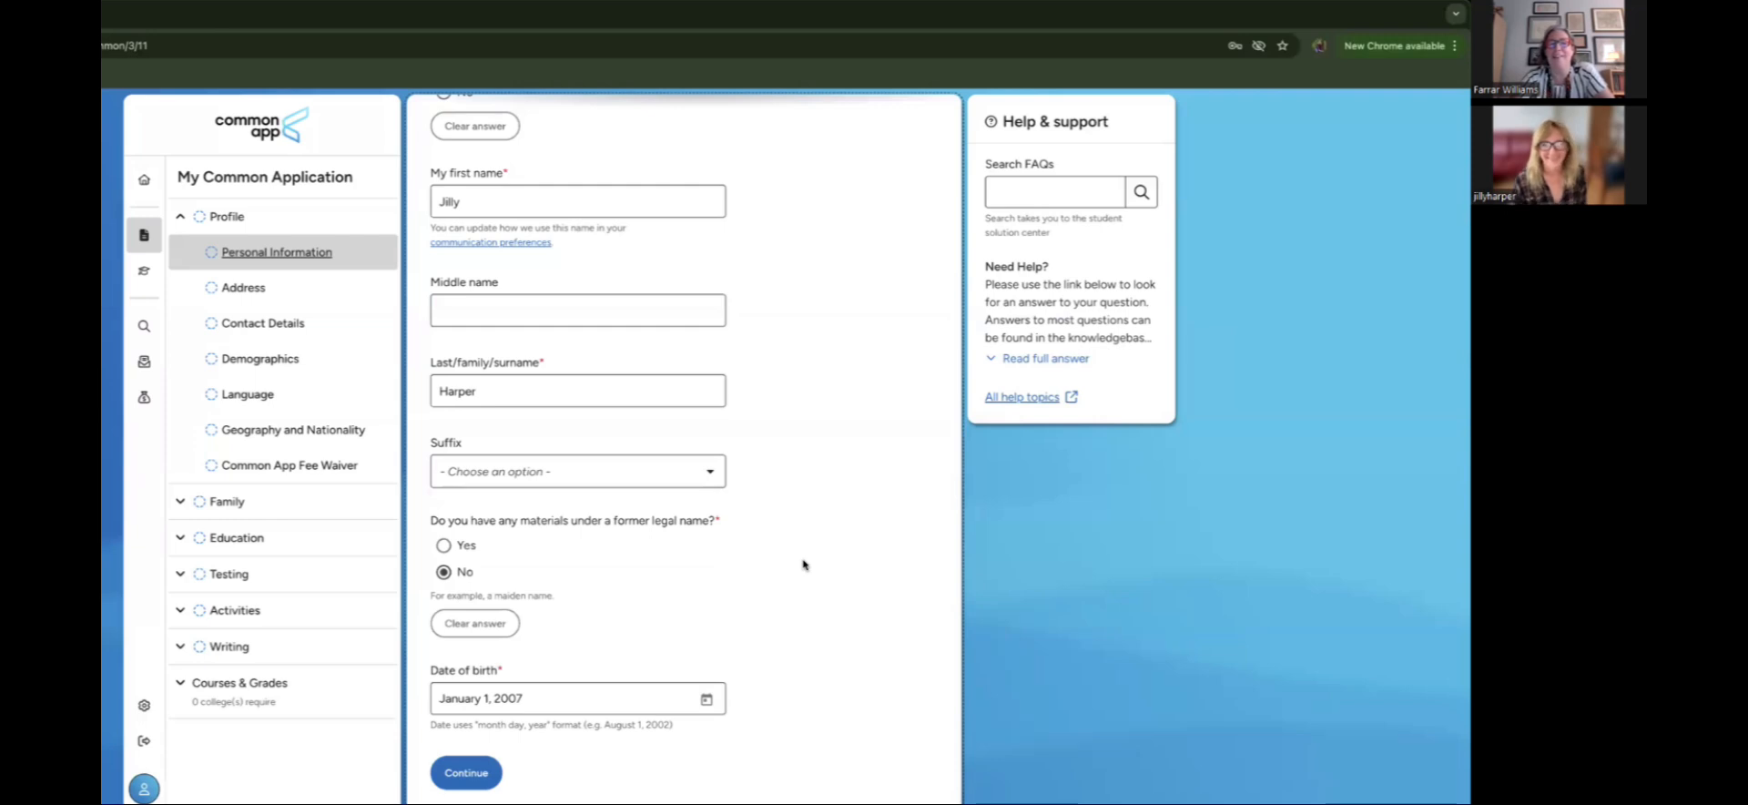
left_click(628, 483)
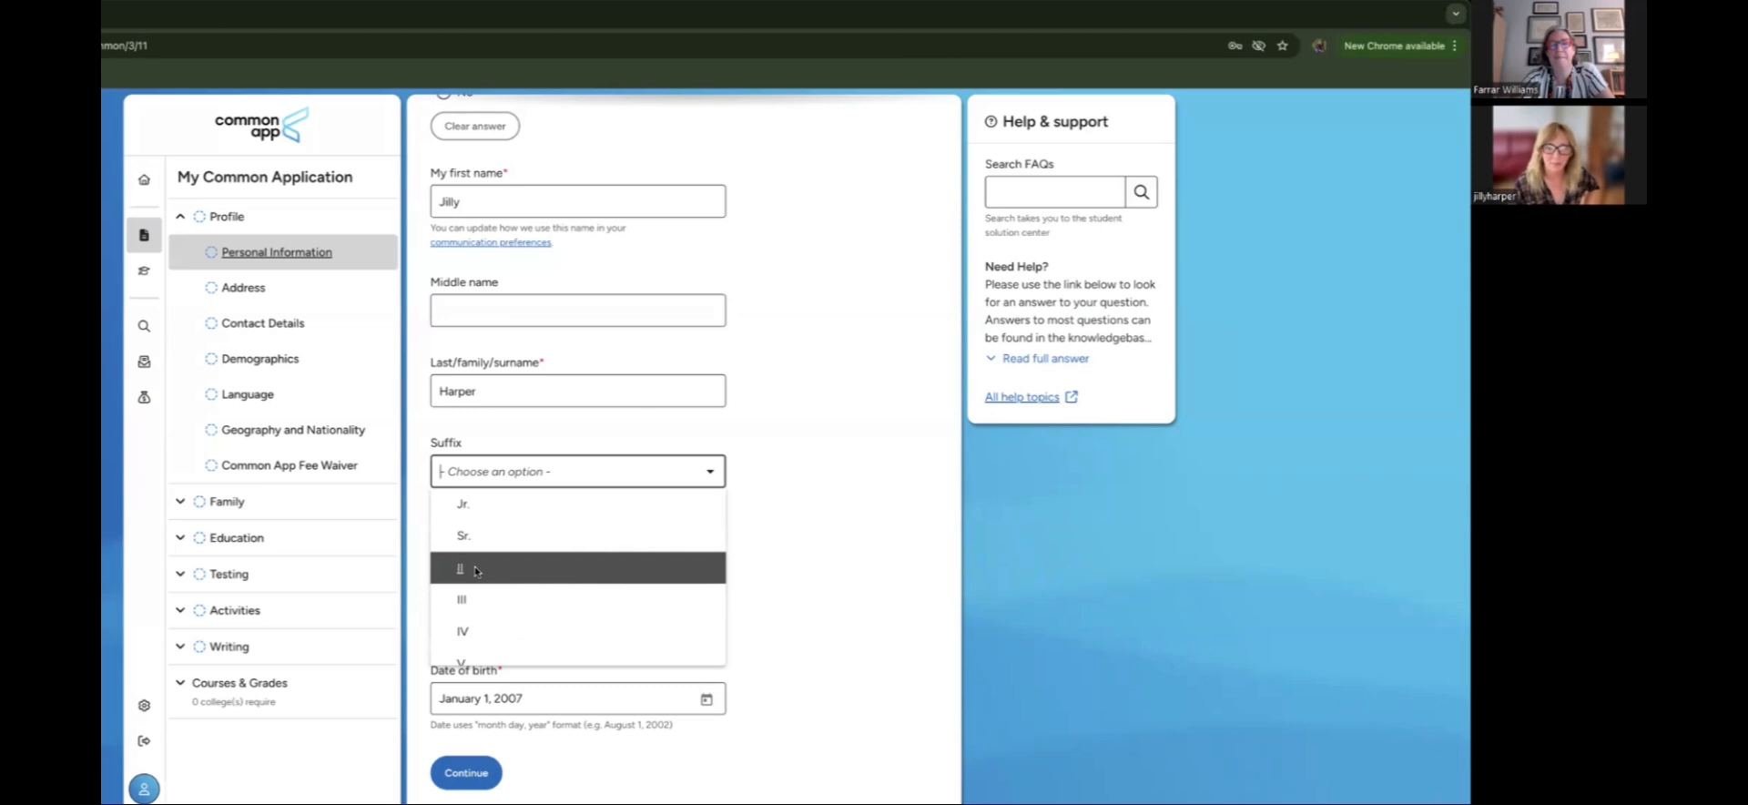
left_click(808, 567)
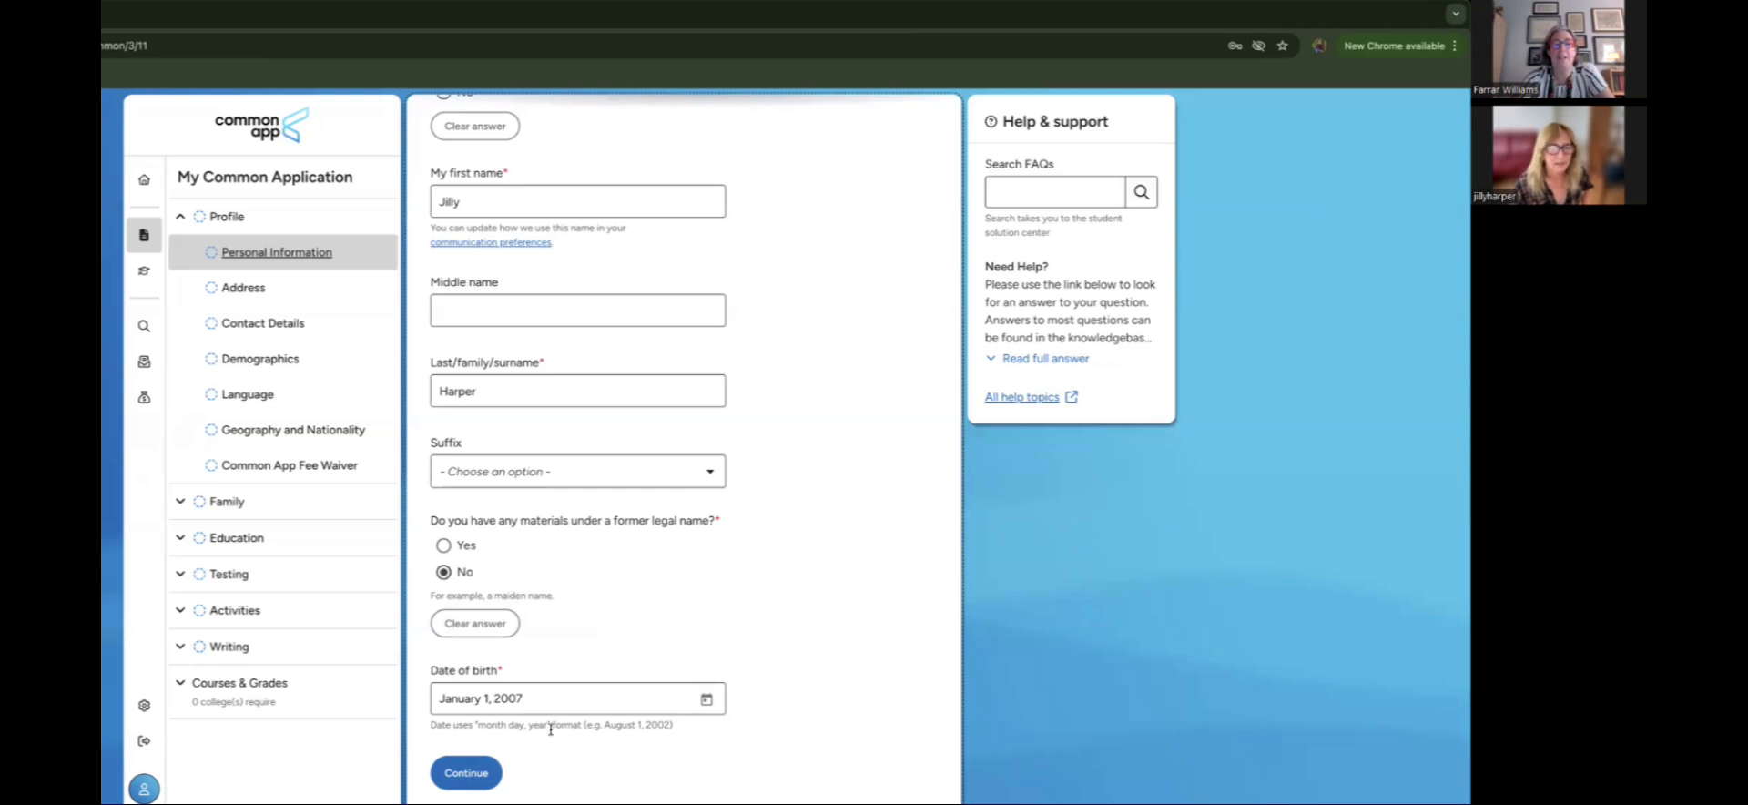
left_click(482, 772)
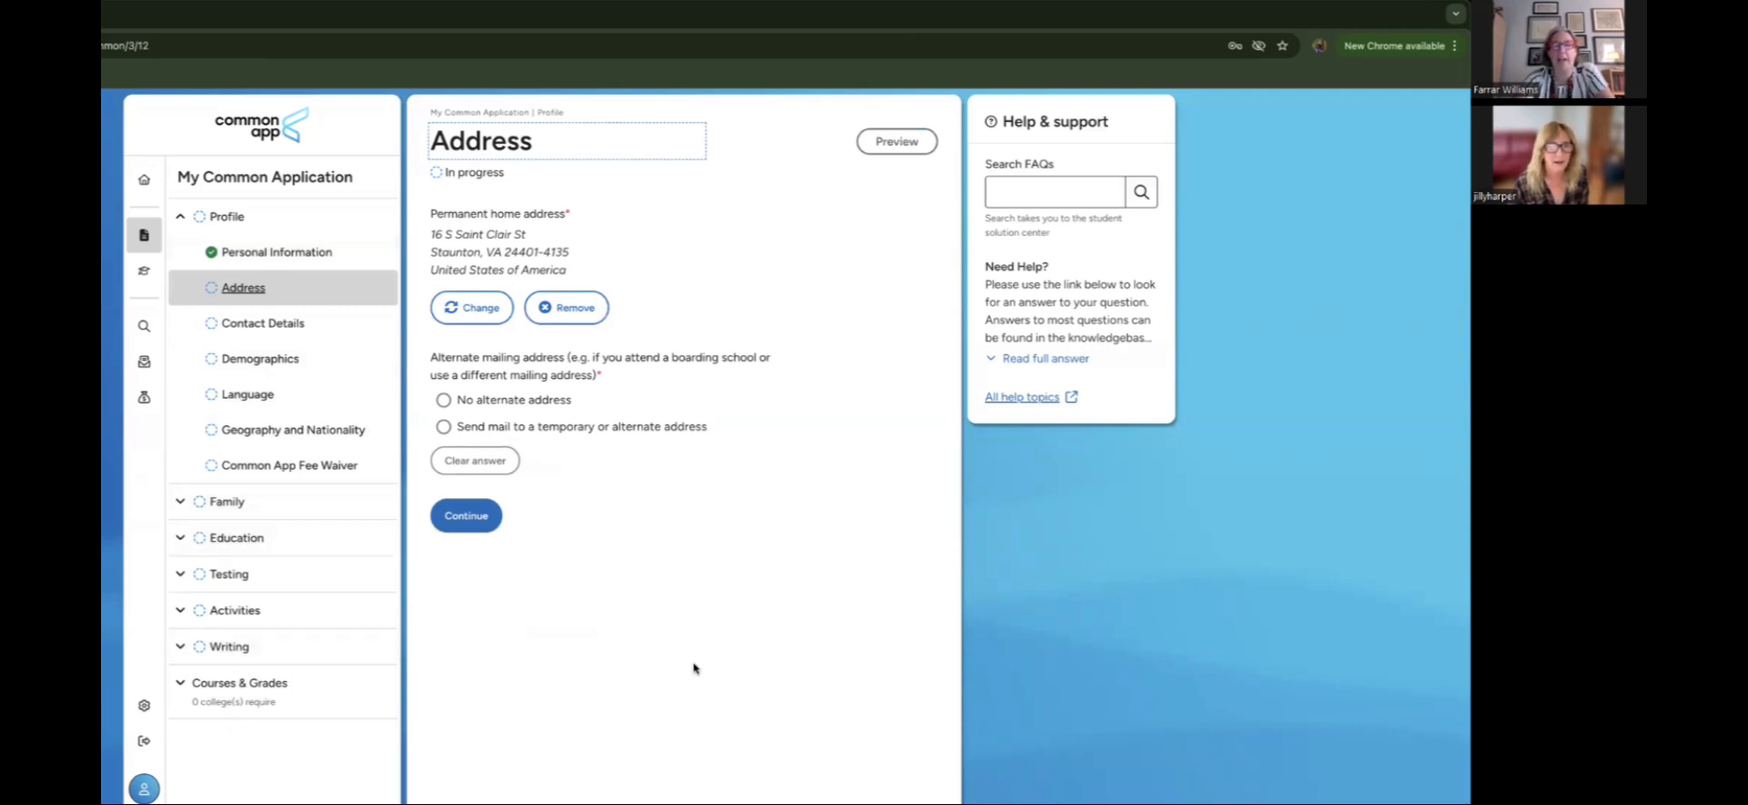
Step: Choose no alternate mailing address, then make Mobile the preferred phone with no other telephone
left_click(444, 401)
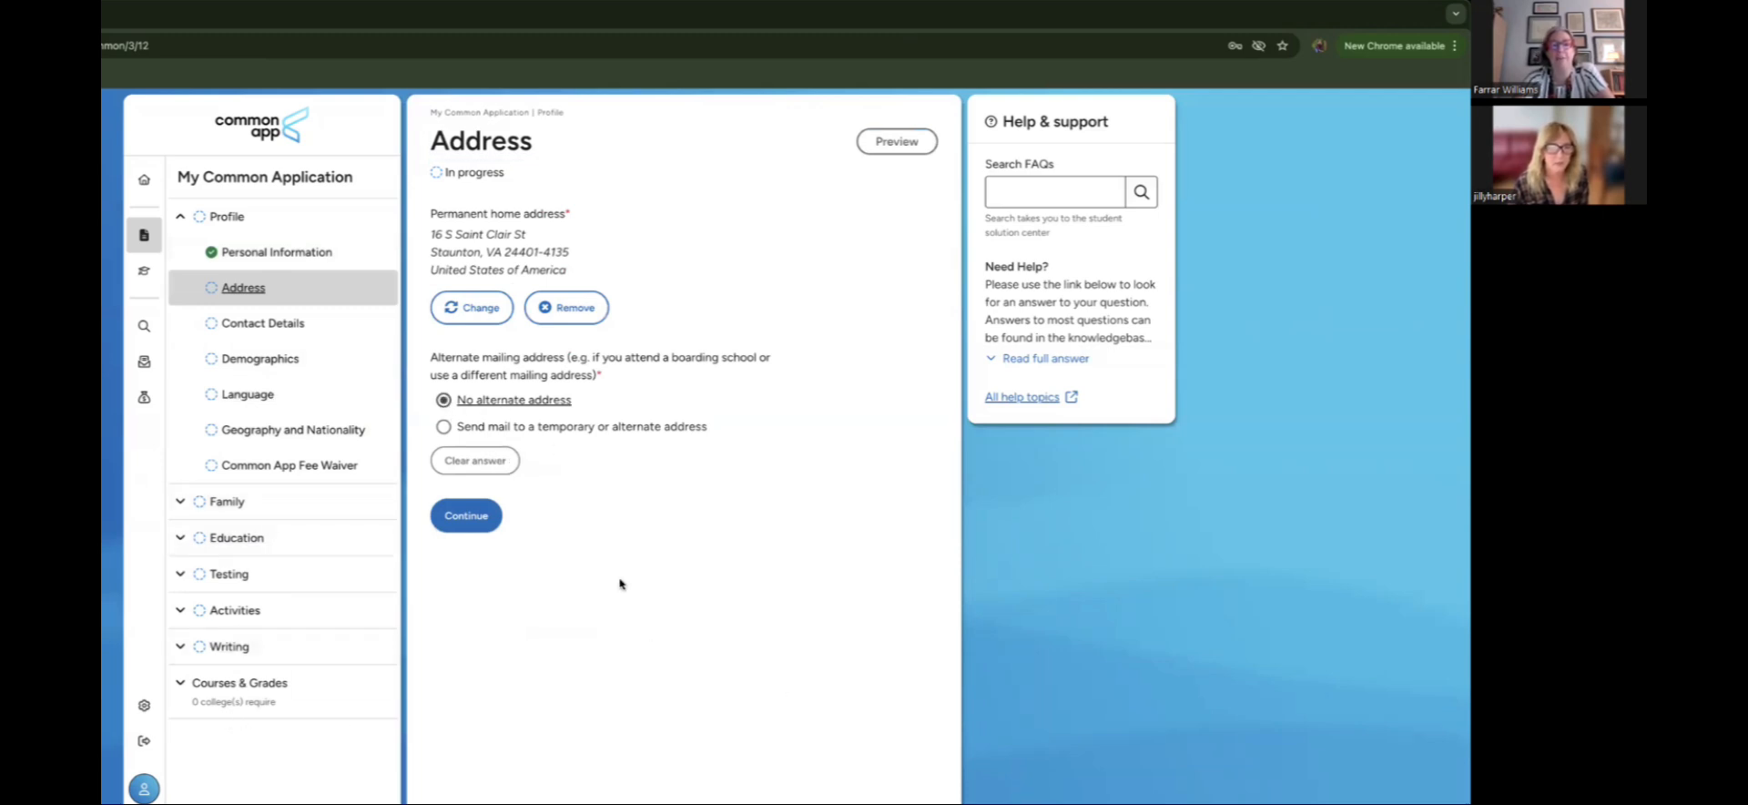
left_click(466, 514)
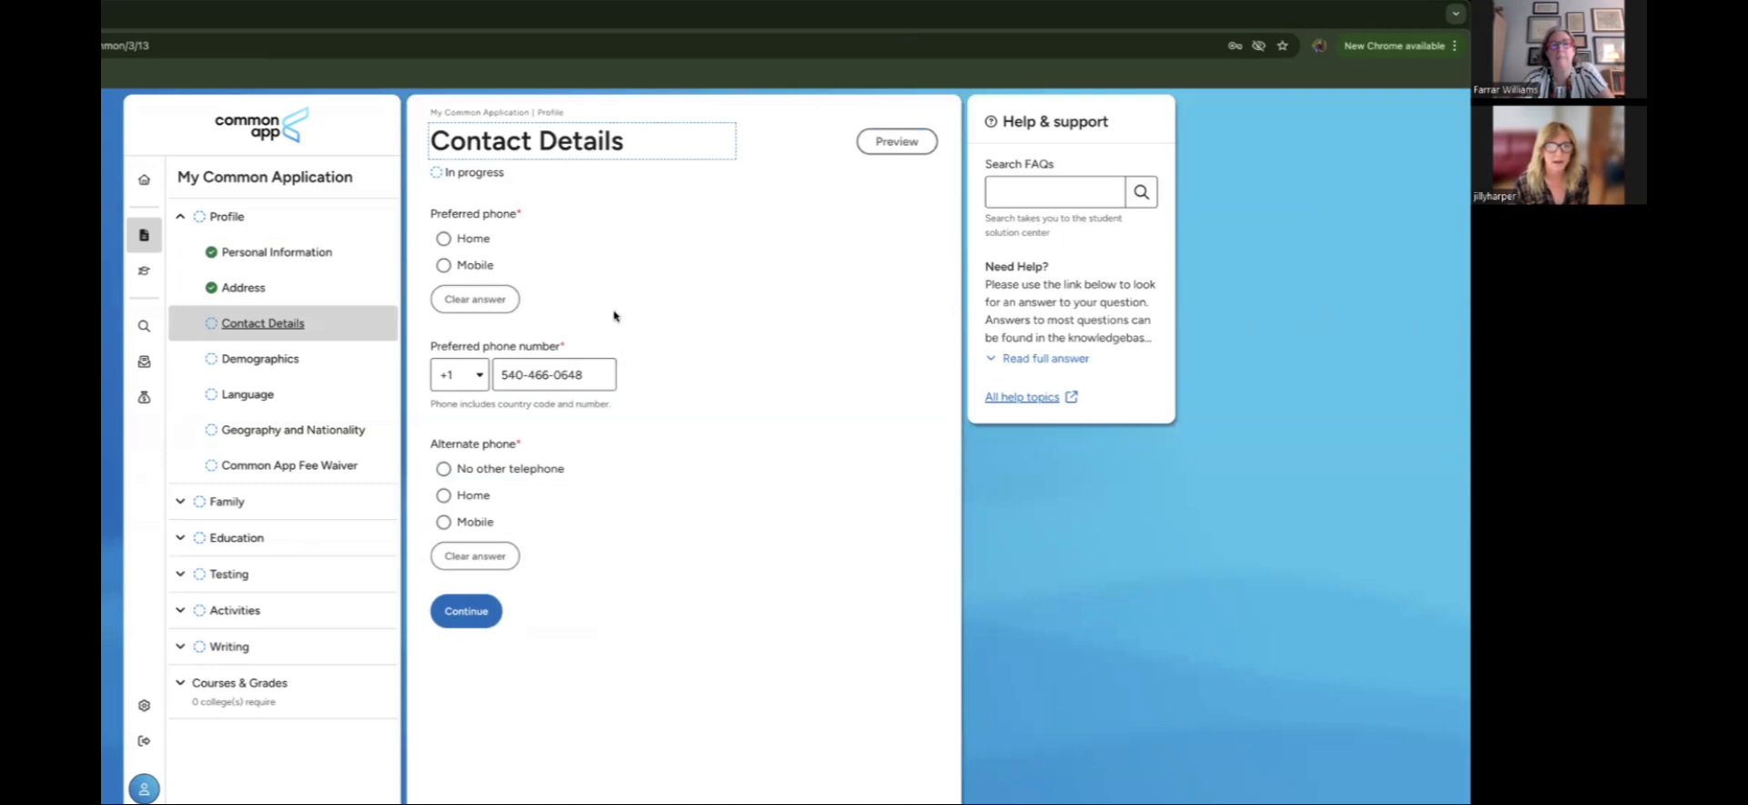
left_click(444, 265)
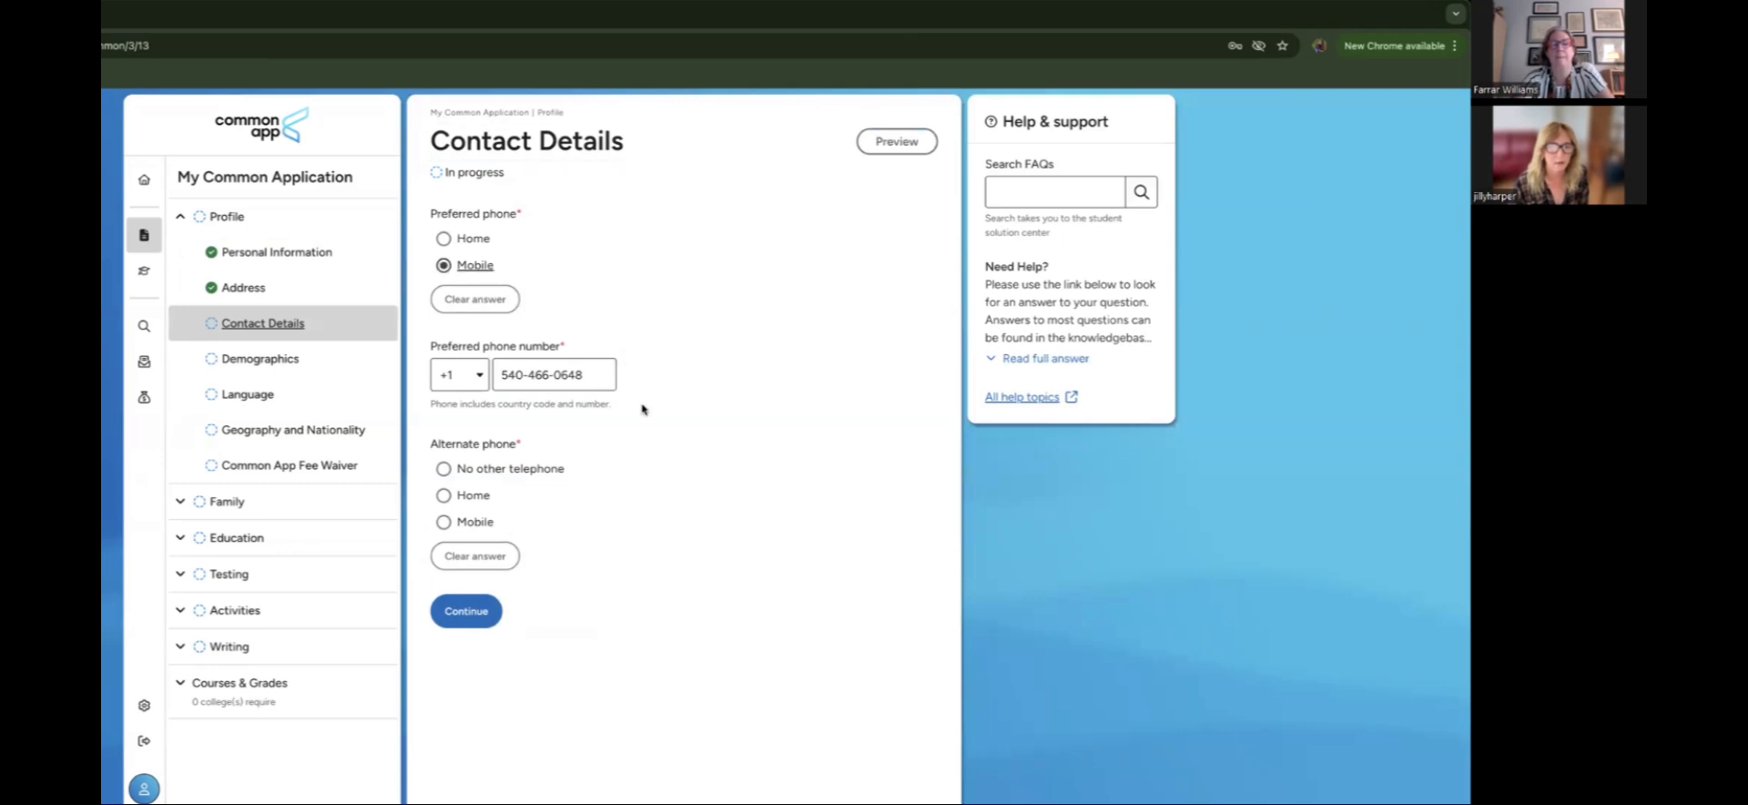
left_click(446, 470)
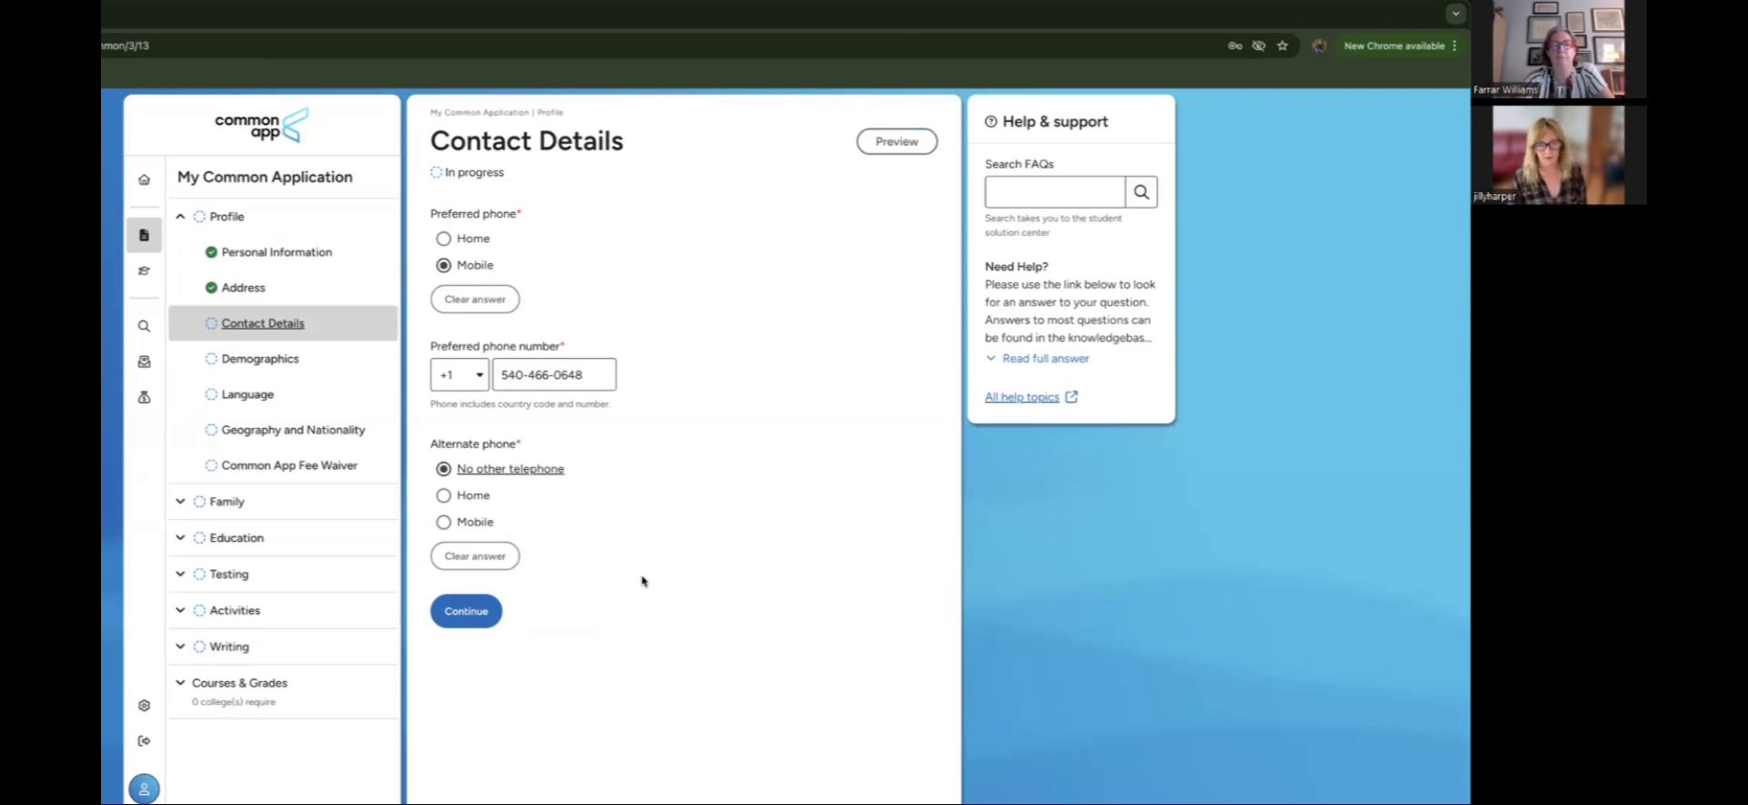
left_click(483, 619)
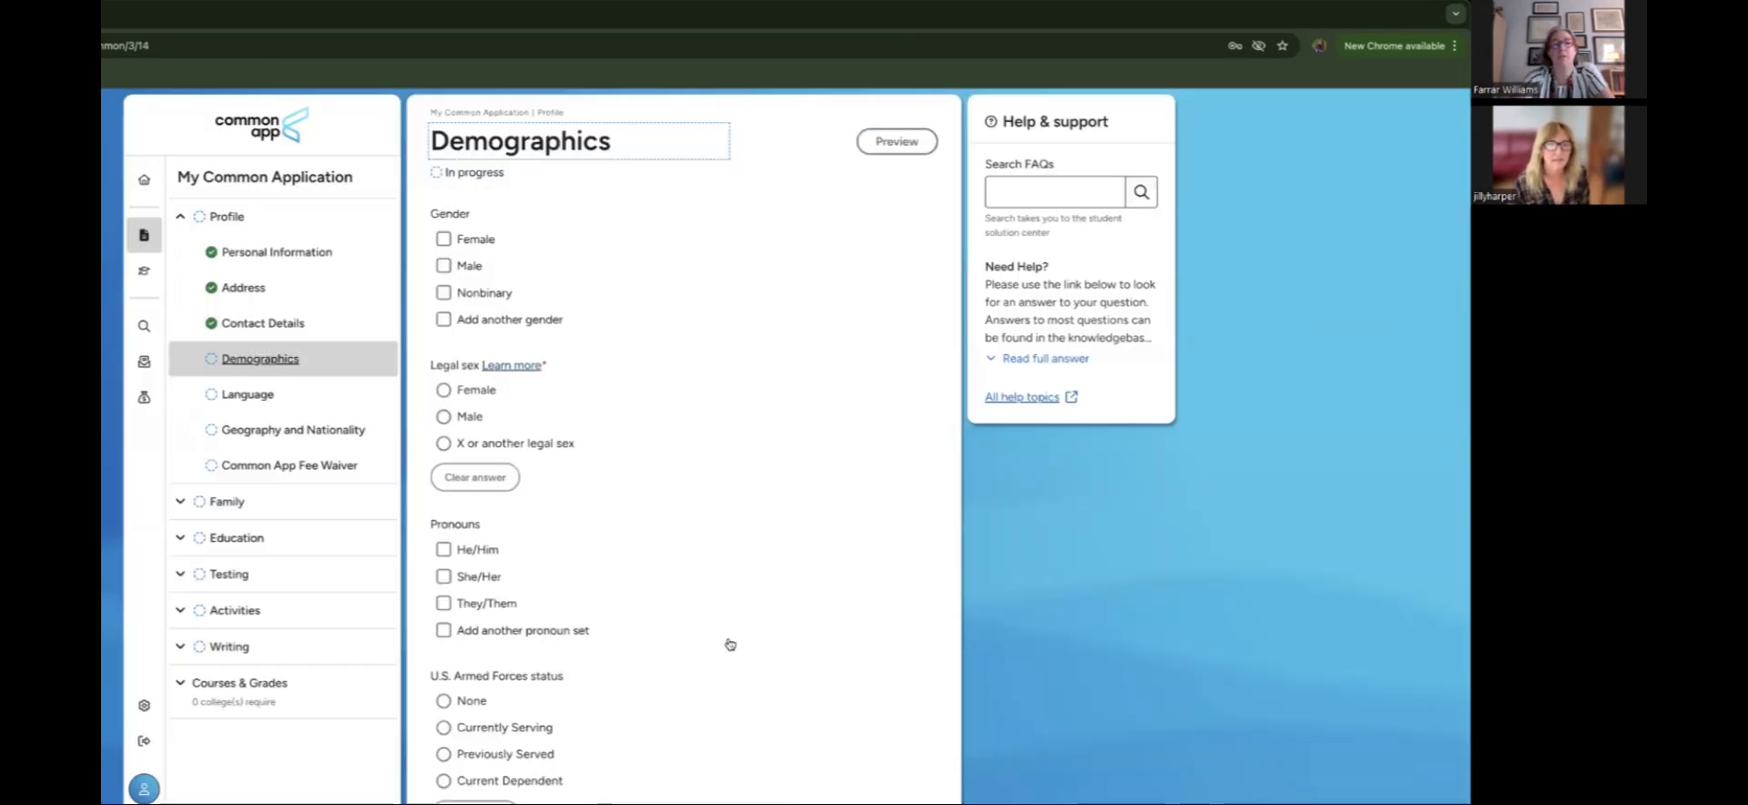
Step: Set legal sex to Female on the Demographics page
scroll(730, 644, "down", 1)
scroll(730, 643, "down", 1)
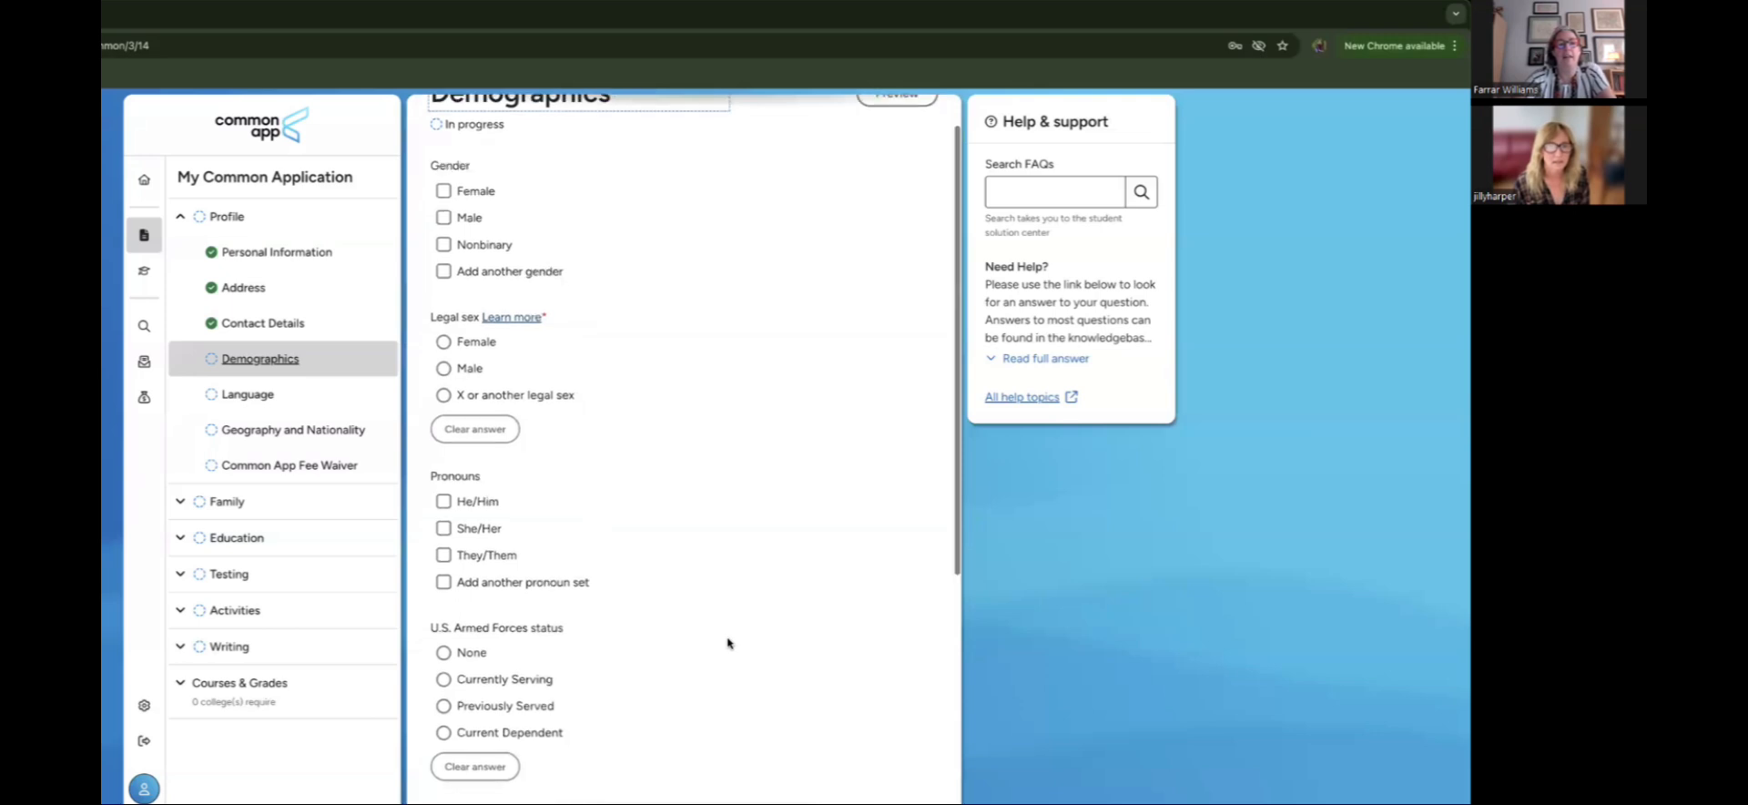
scroll(730, 643, "up", 2)
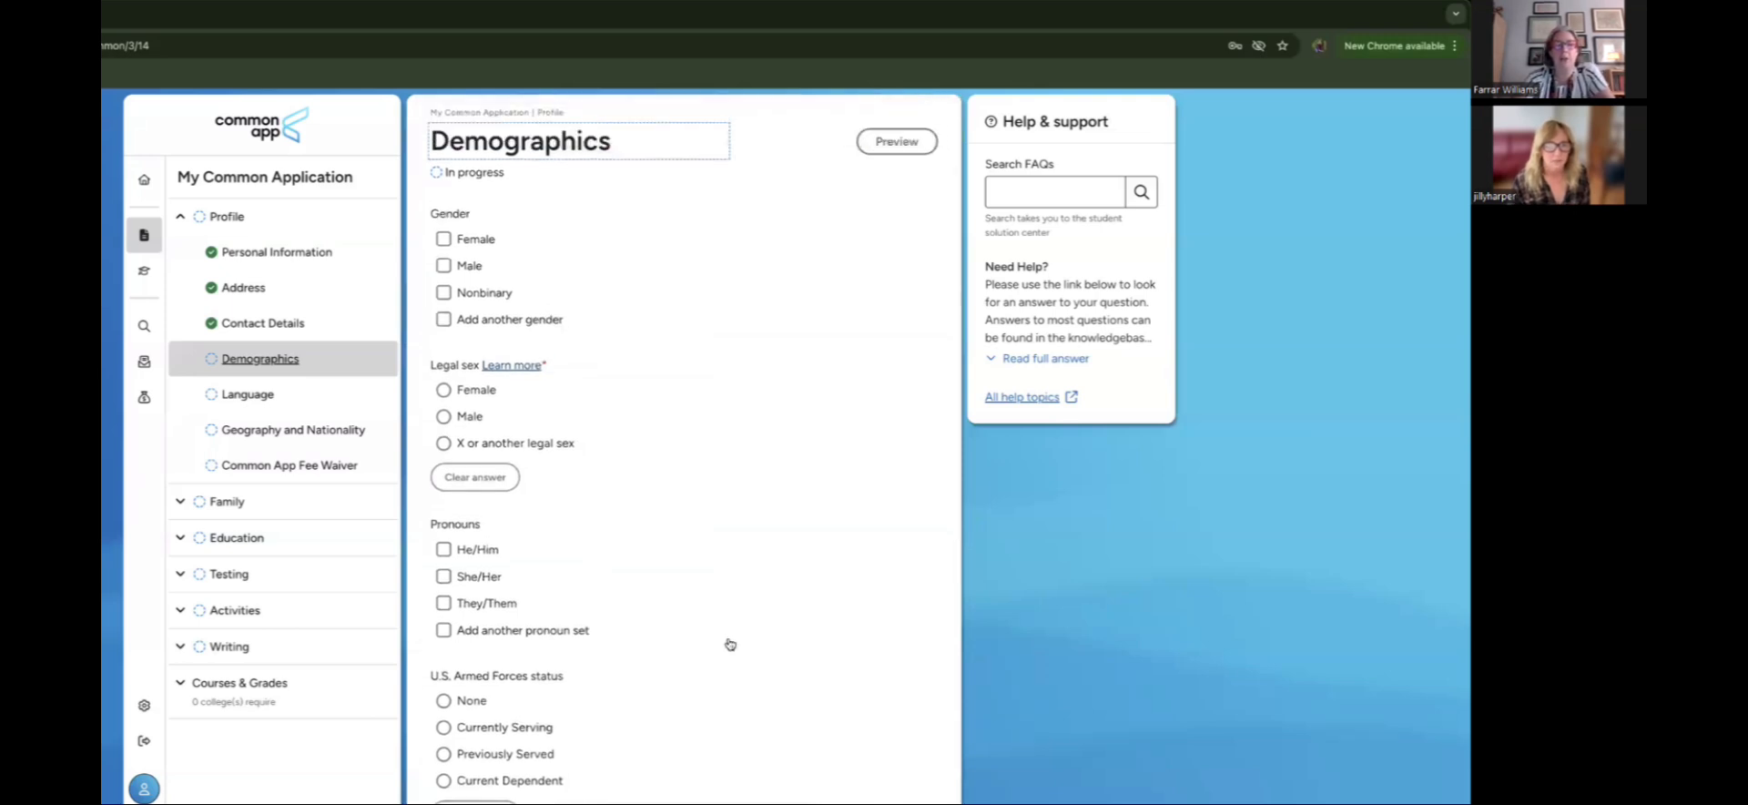
scroll(730, 644, "down", 1)
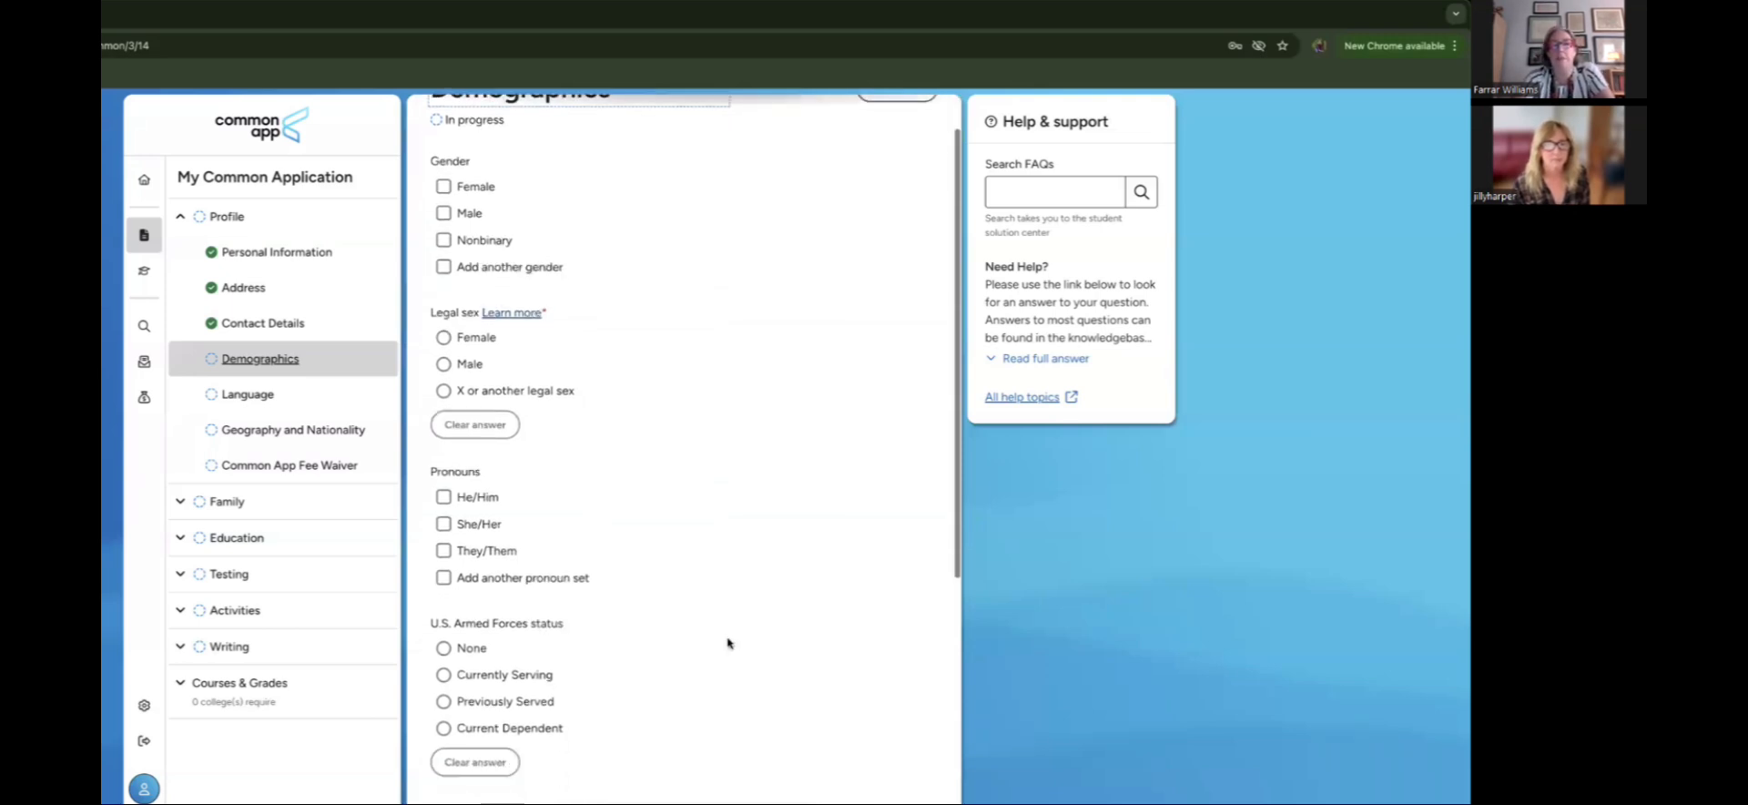
scroll(727, 643, "down", 1)
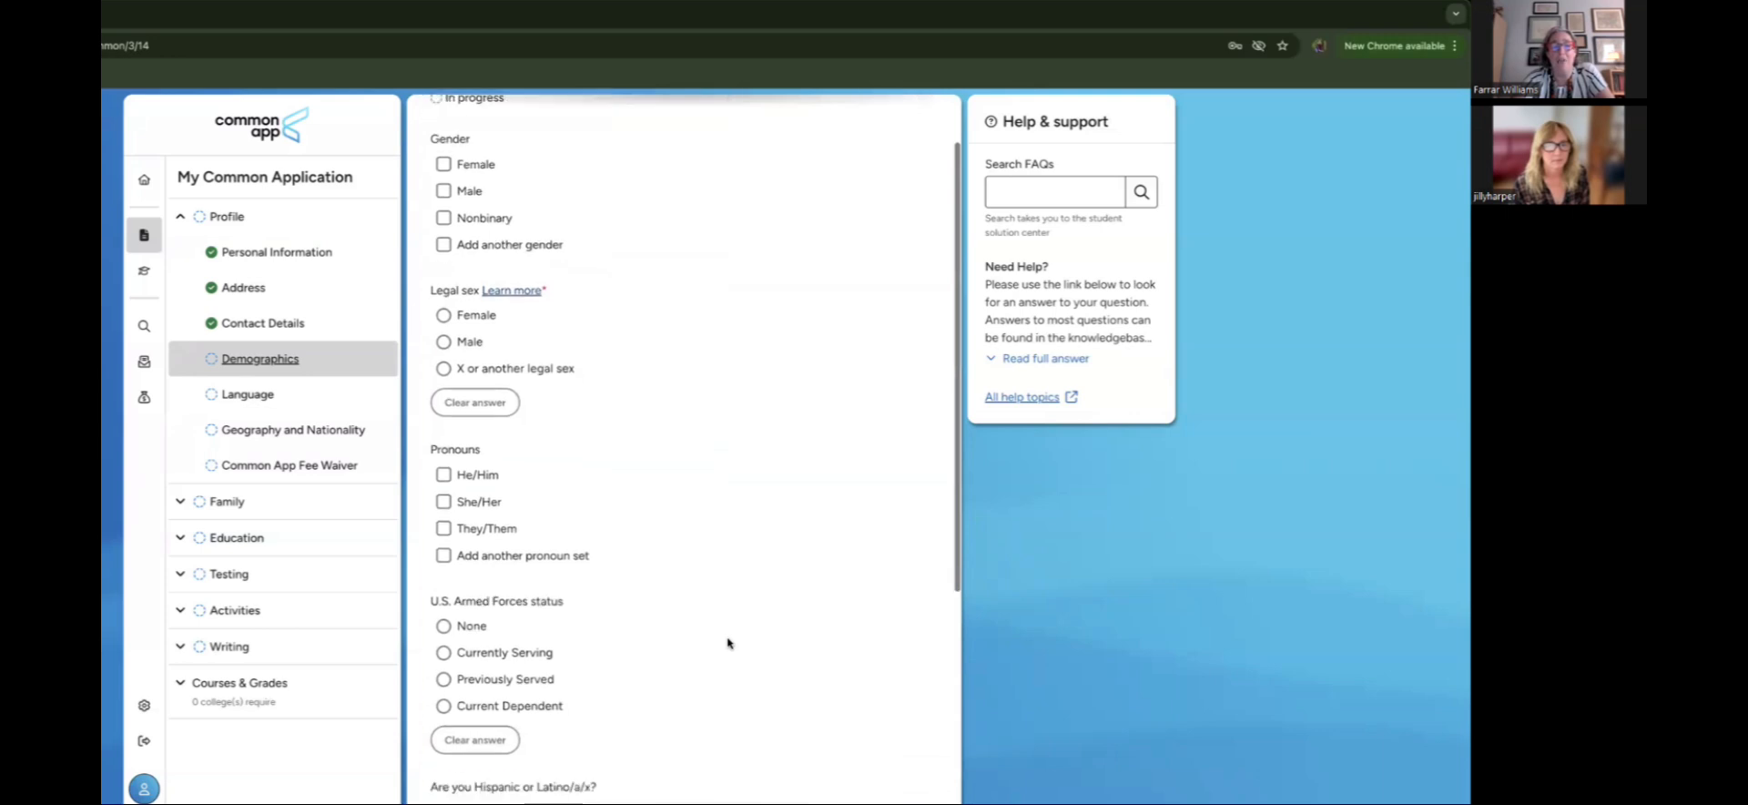
scroll(728, 643, "down", 1)
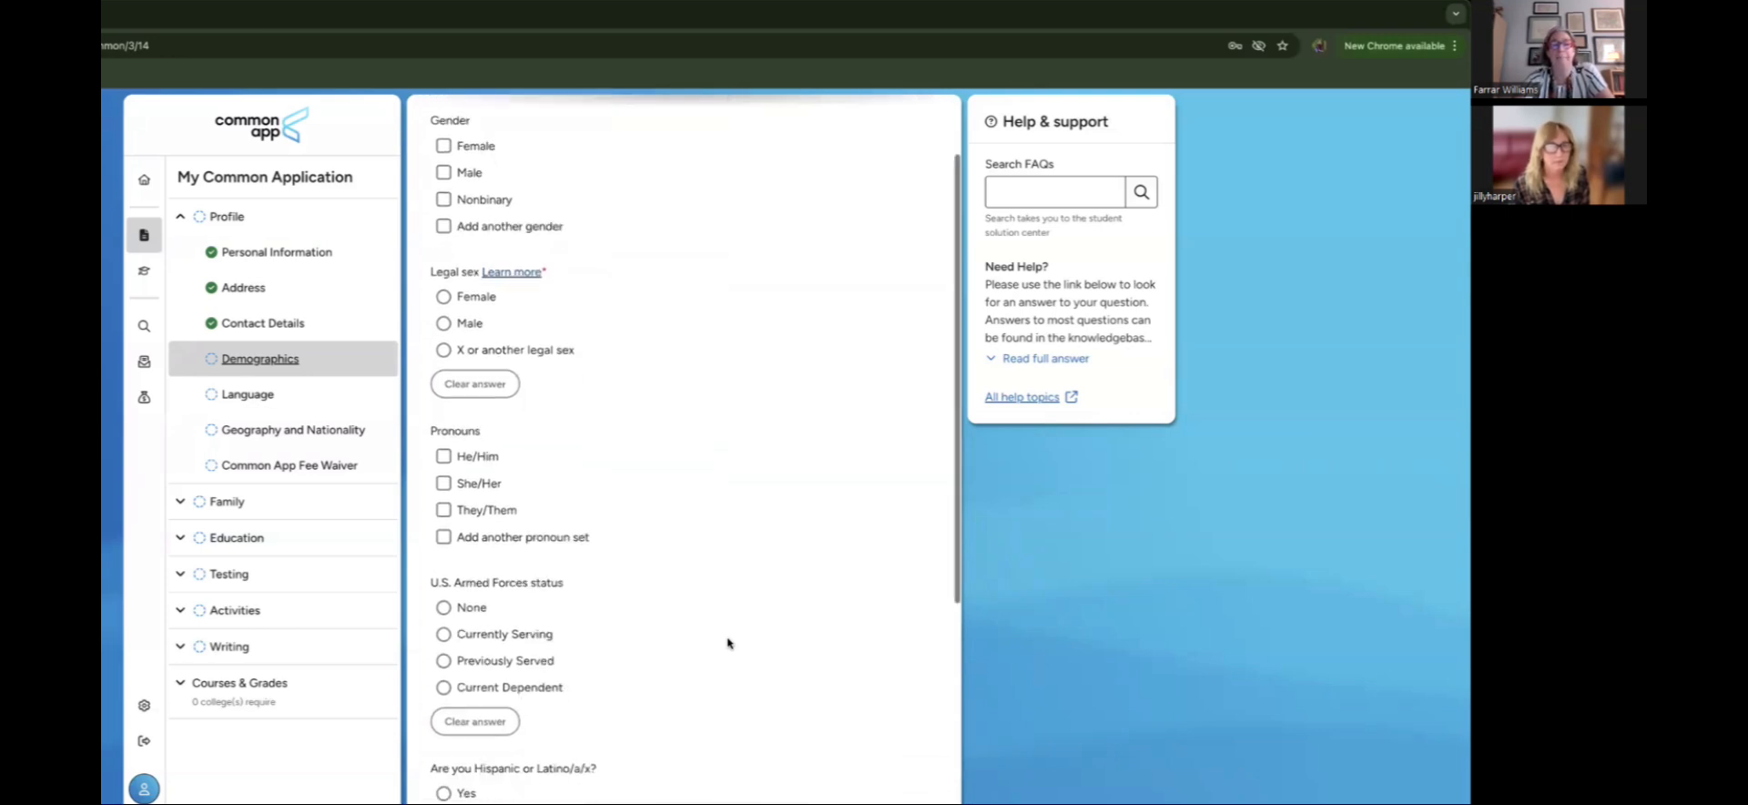
scroll(727, 643, "down", 3)
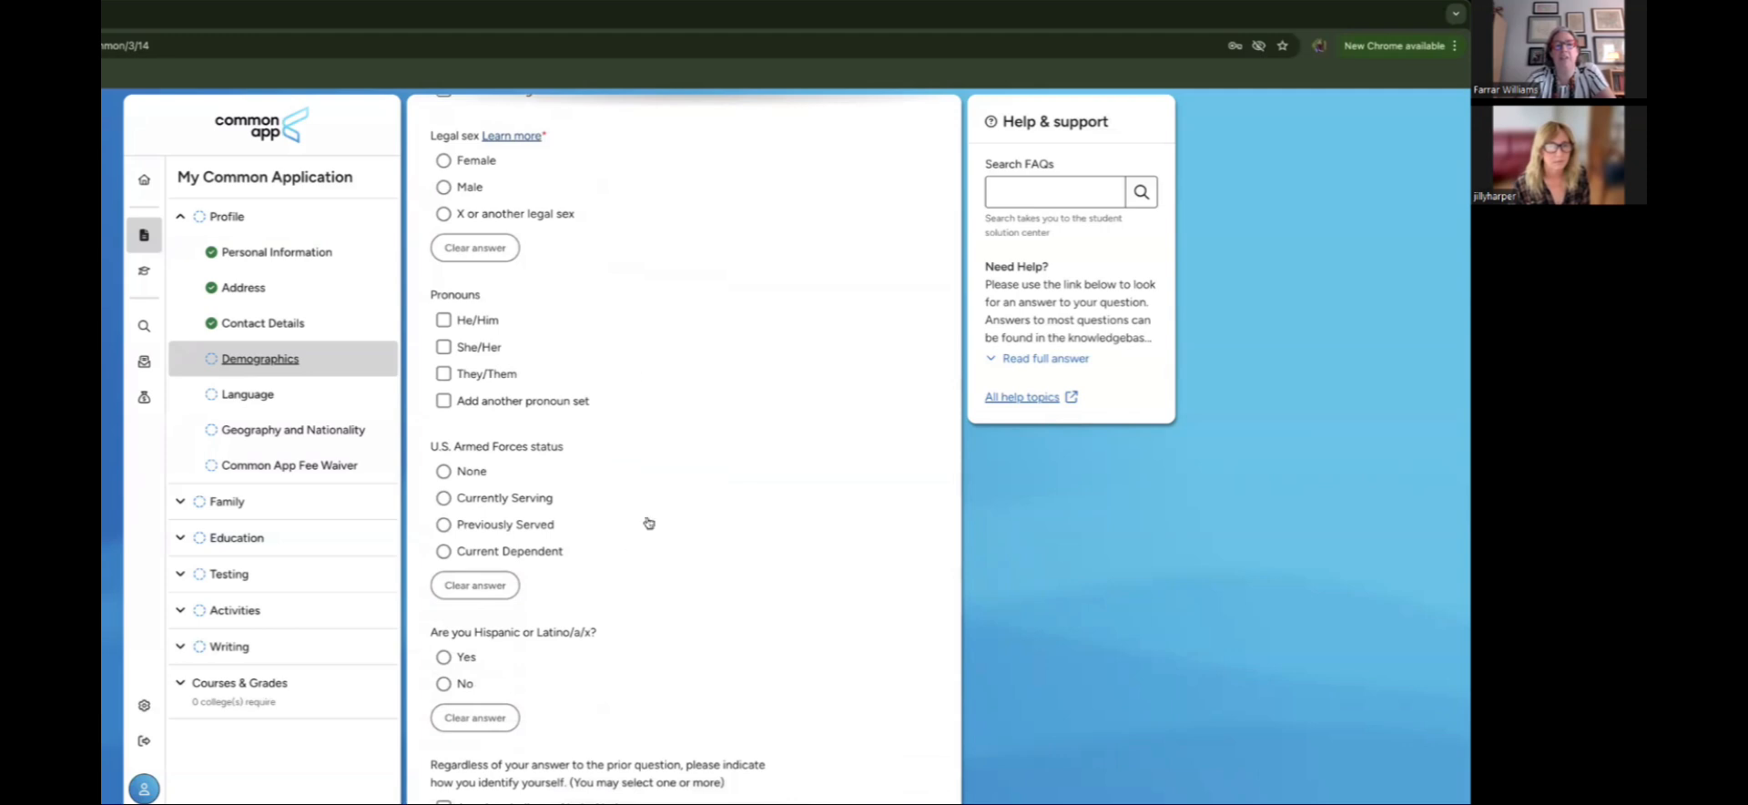
left_click(443, 162)
Step: Set U.S. Armed Forces status to None
scroll(674, 407, "down", 2)
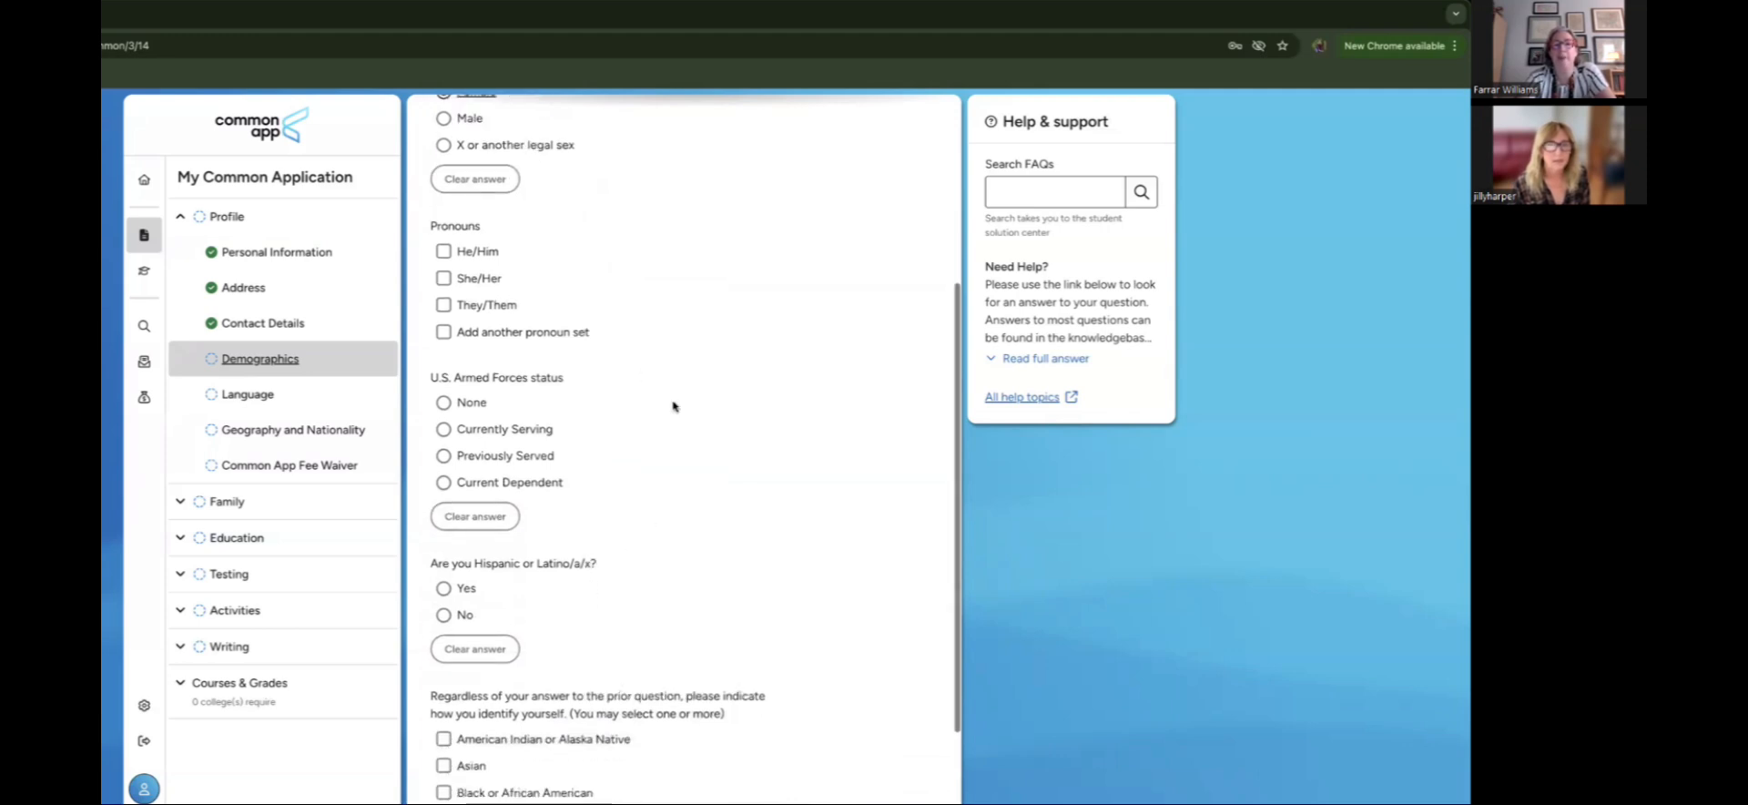
scroll(675, 407, "down", 2)
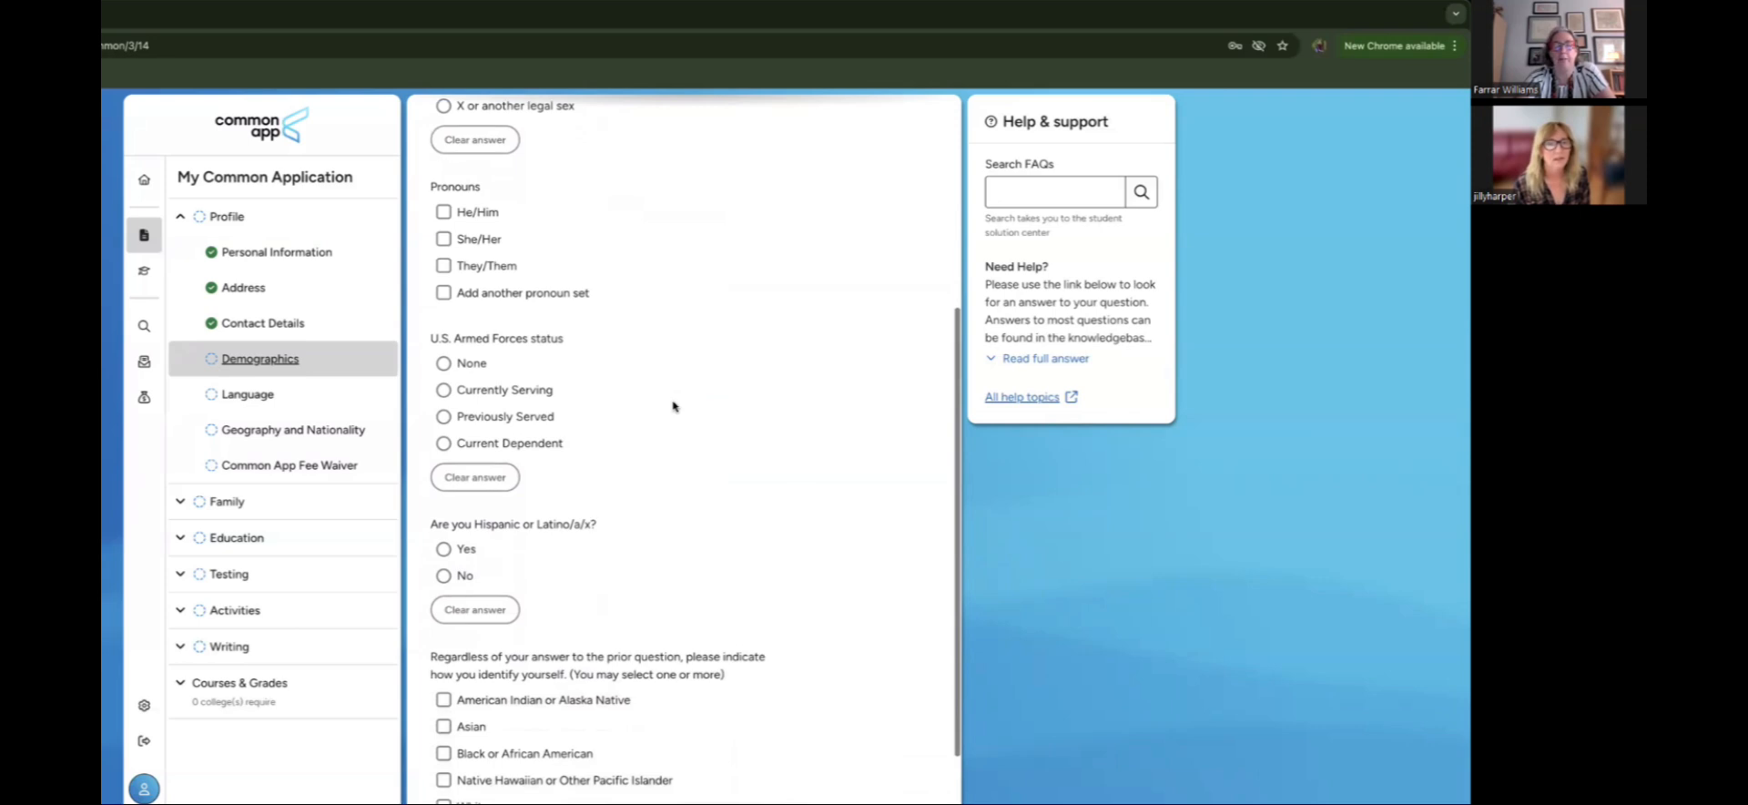
scroll(675, 407, "down", 1)
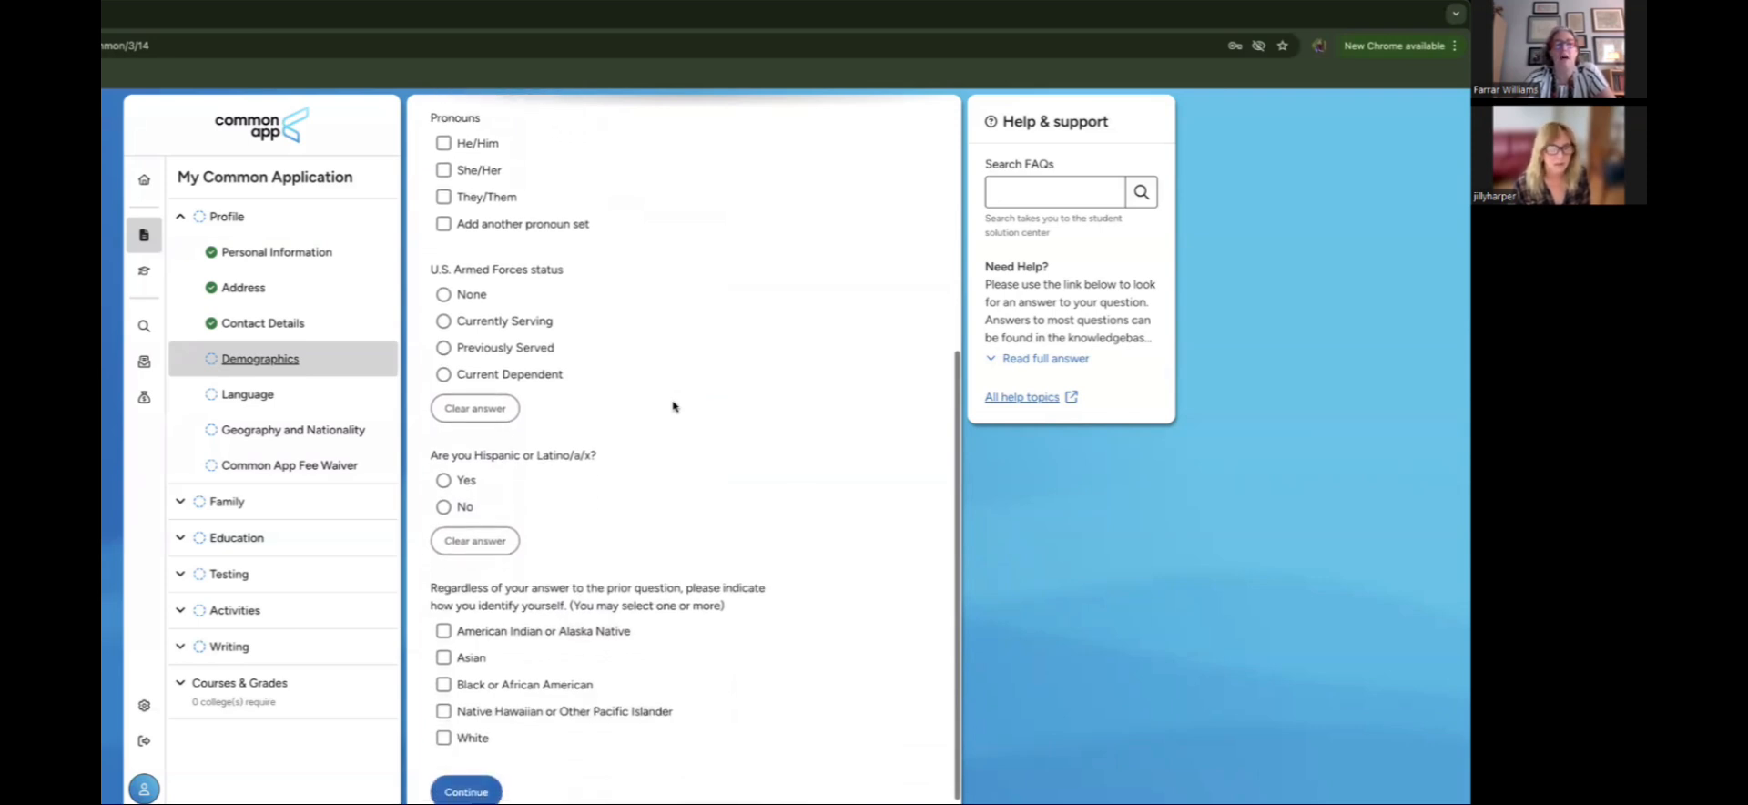
scroll(674, 407, "down", 1)
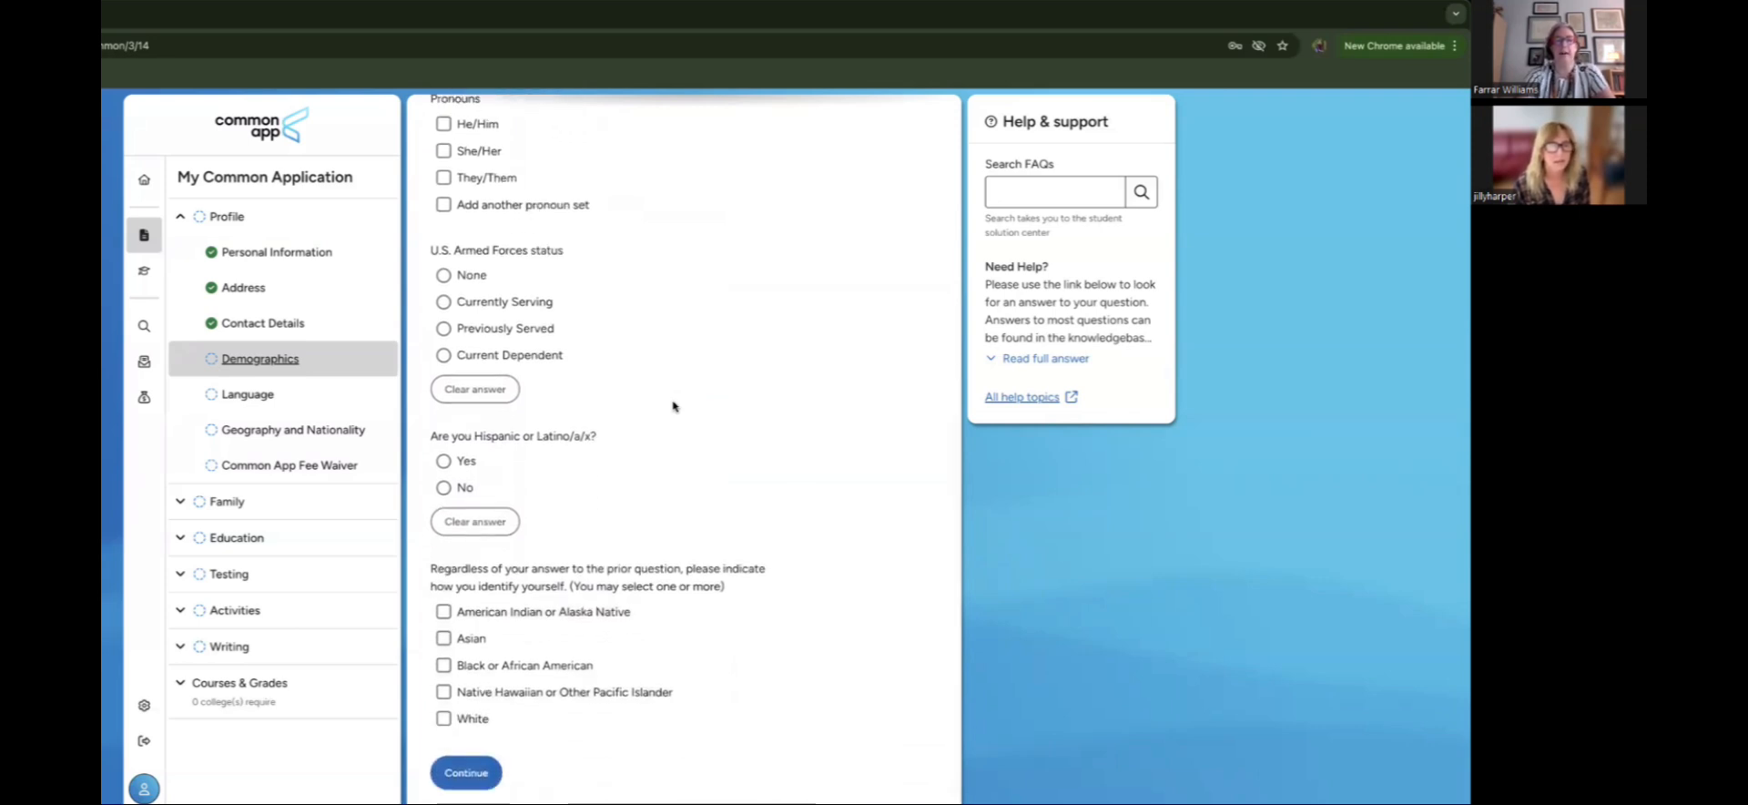
scroll(674, 407, "up", 1)
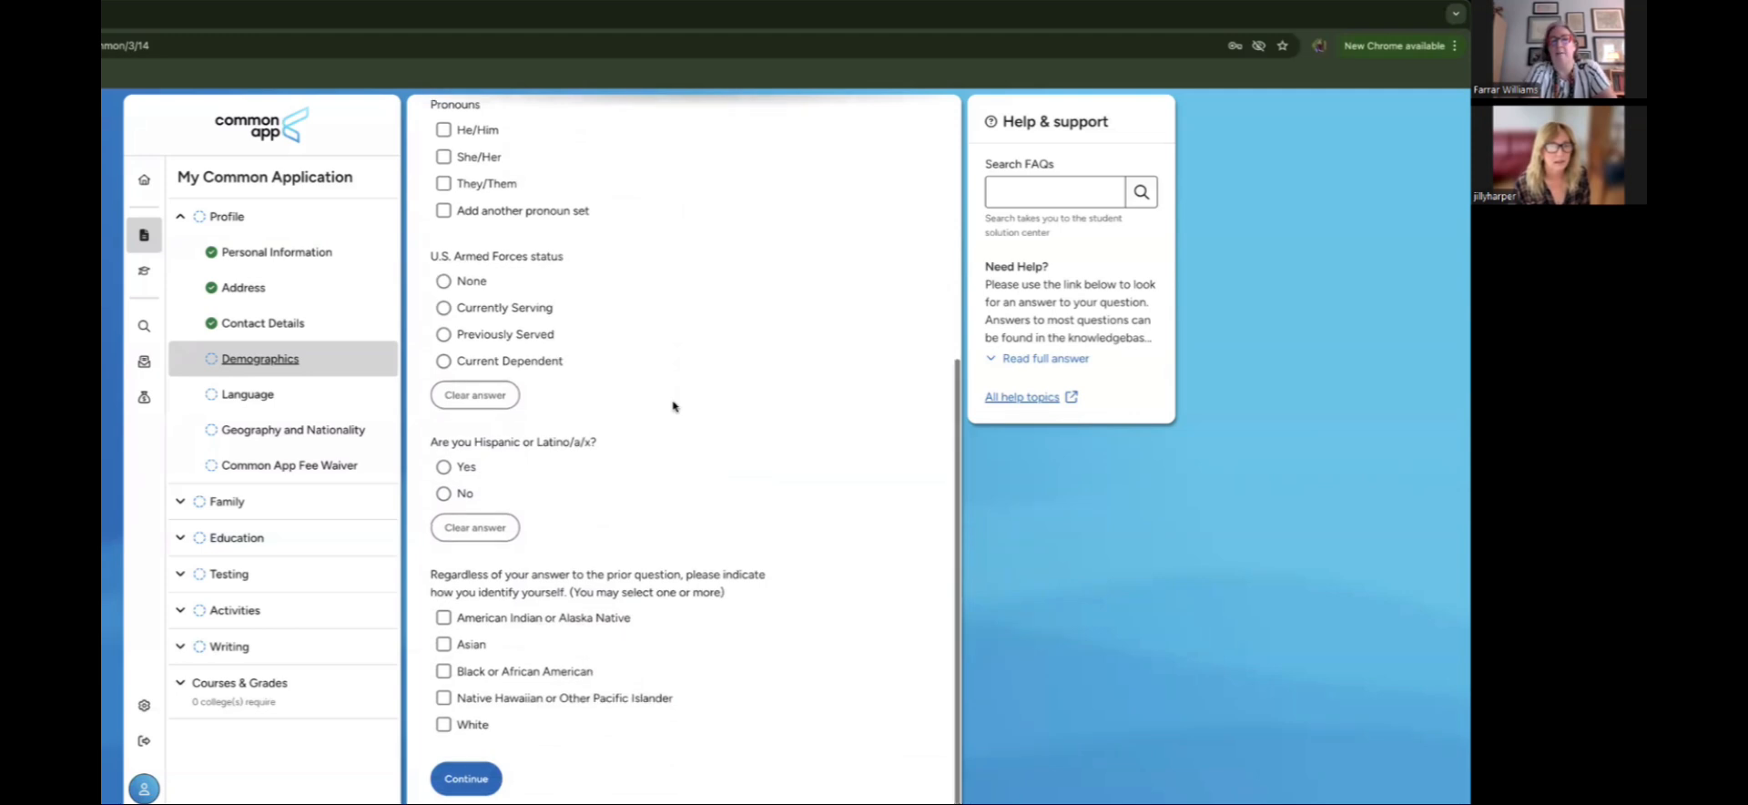
scroll(675, 407, "down", 1)
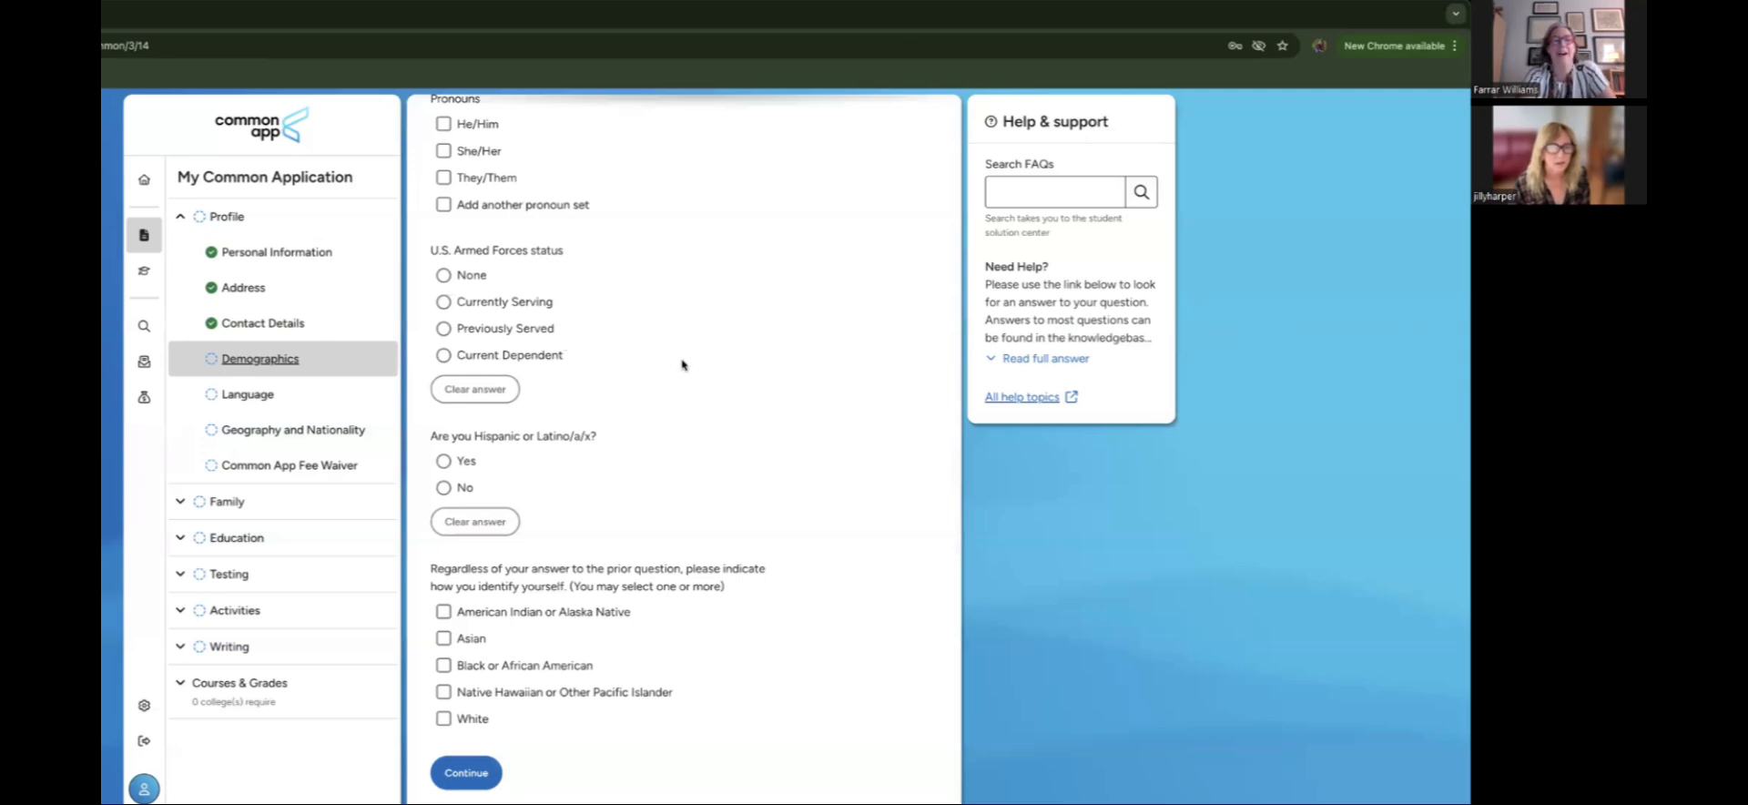
left_click(443, 275)
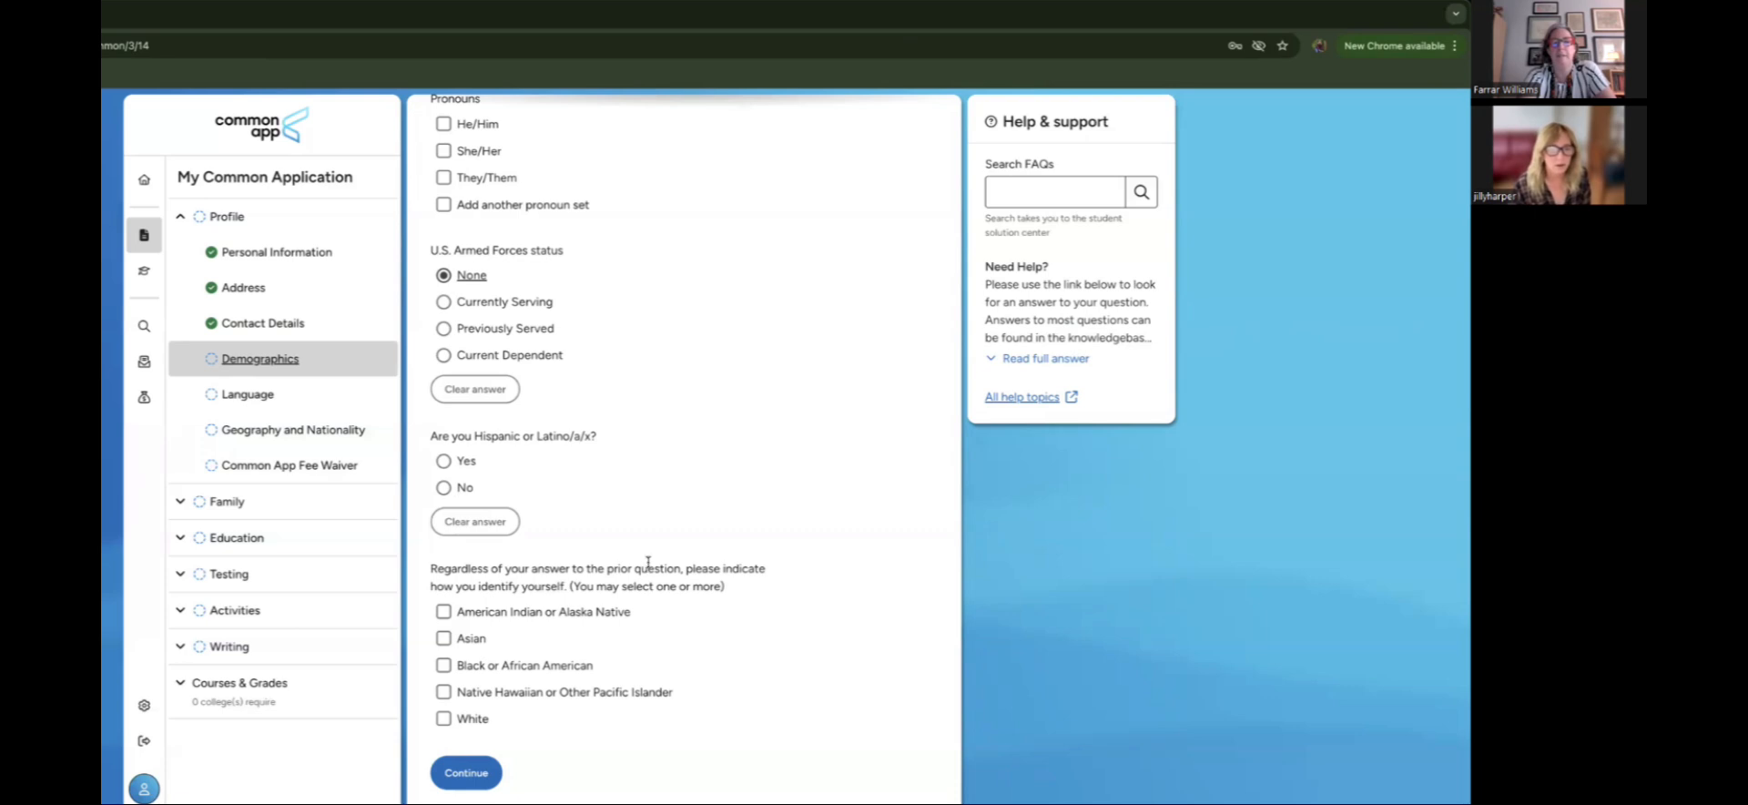
scroll(647, 561, "up", 1)
scroll(648, 562, "down", 1)
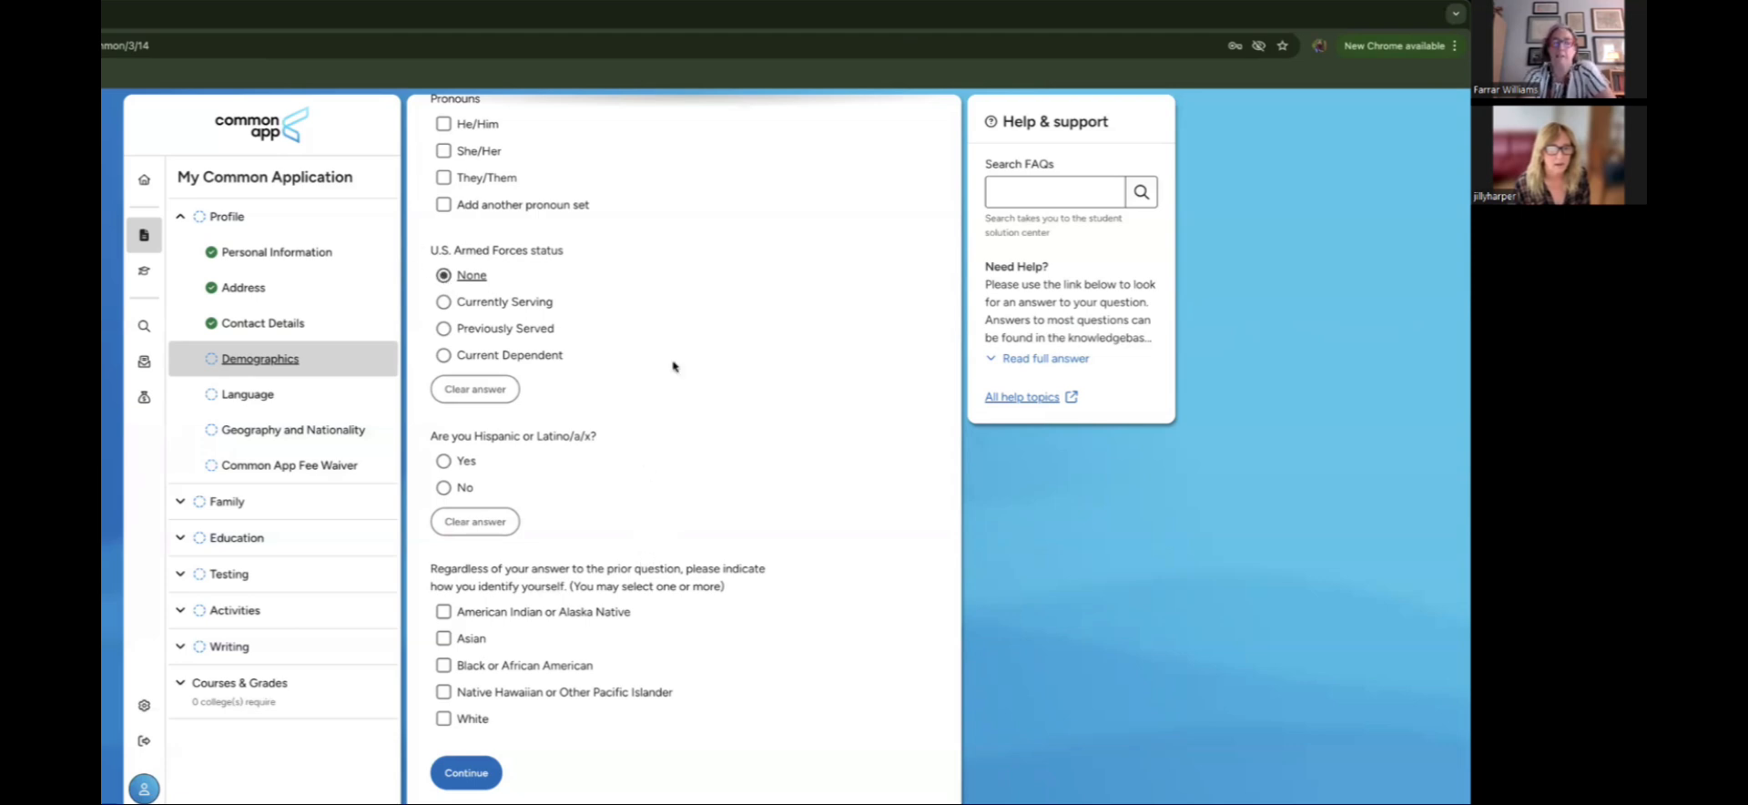
scroll(673, 366, "up", 4)
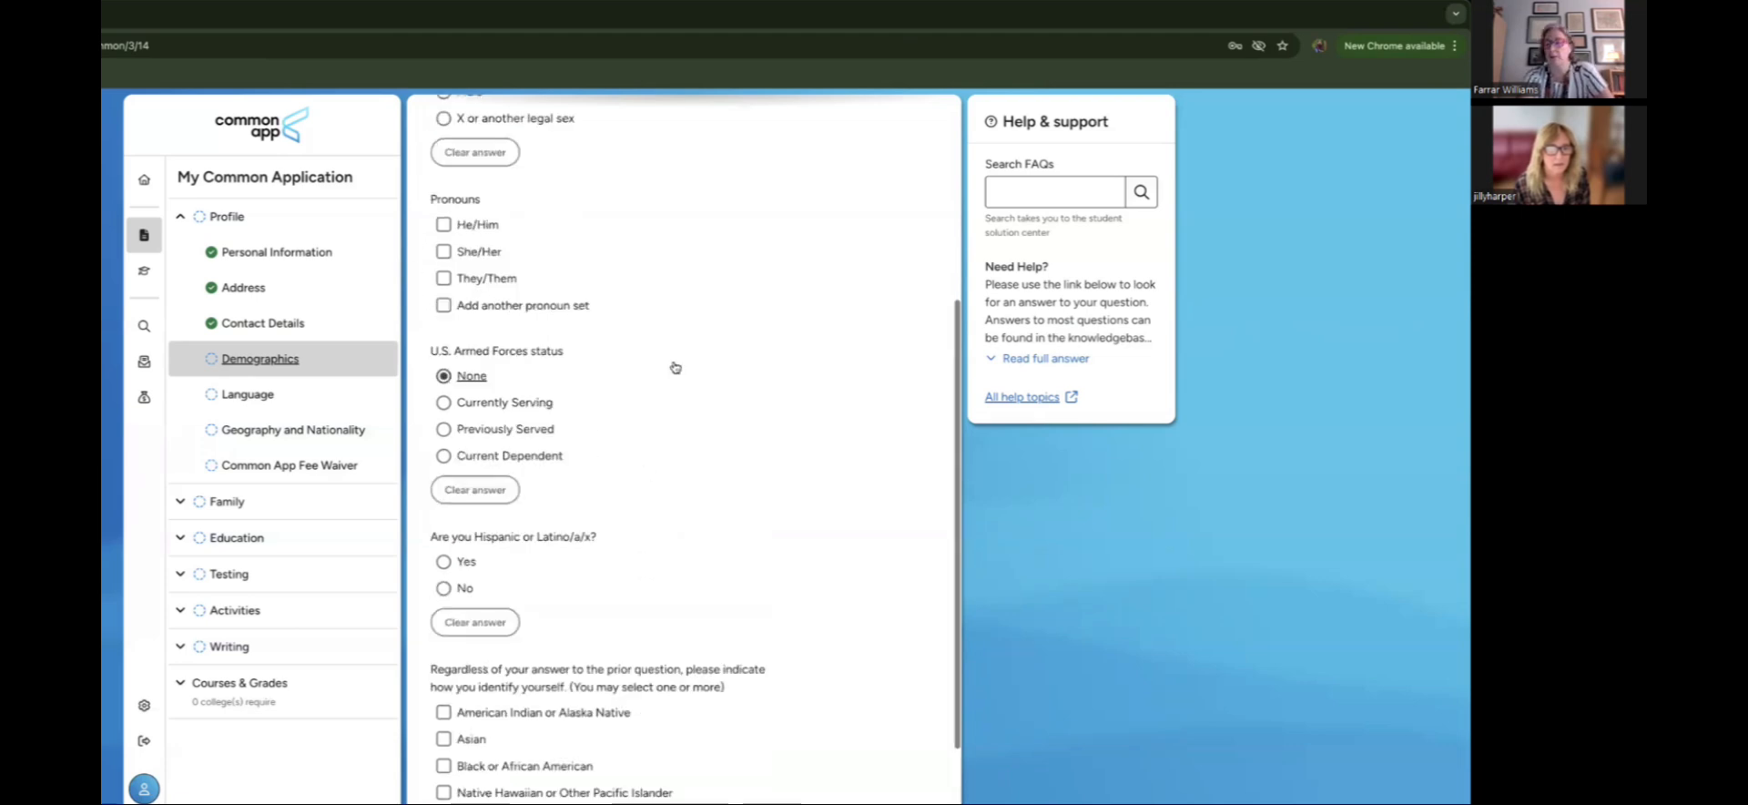
scroll(674, 366, "up", 1)
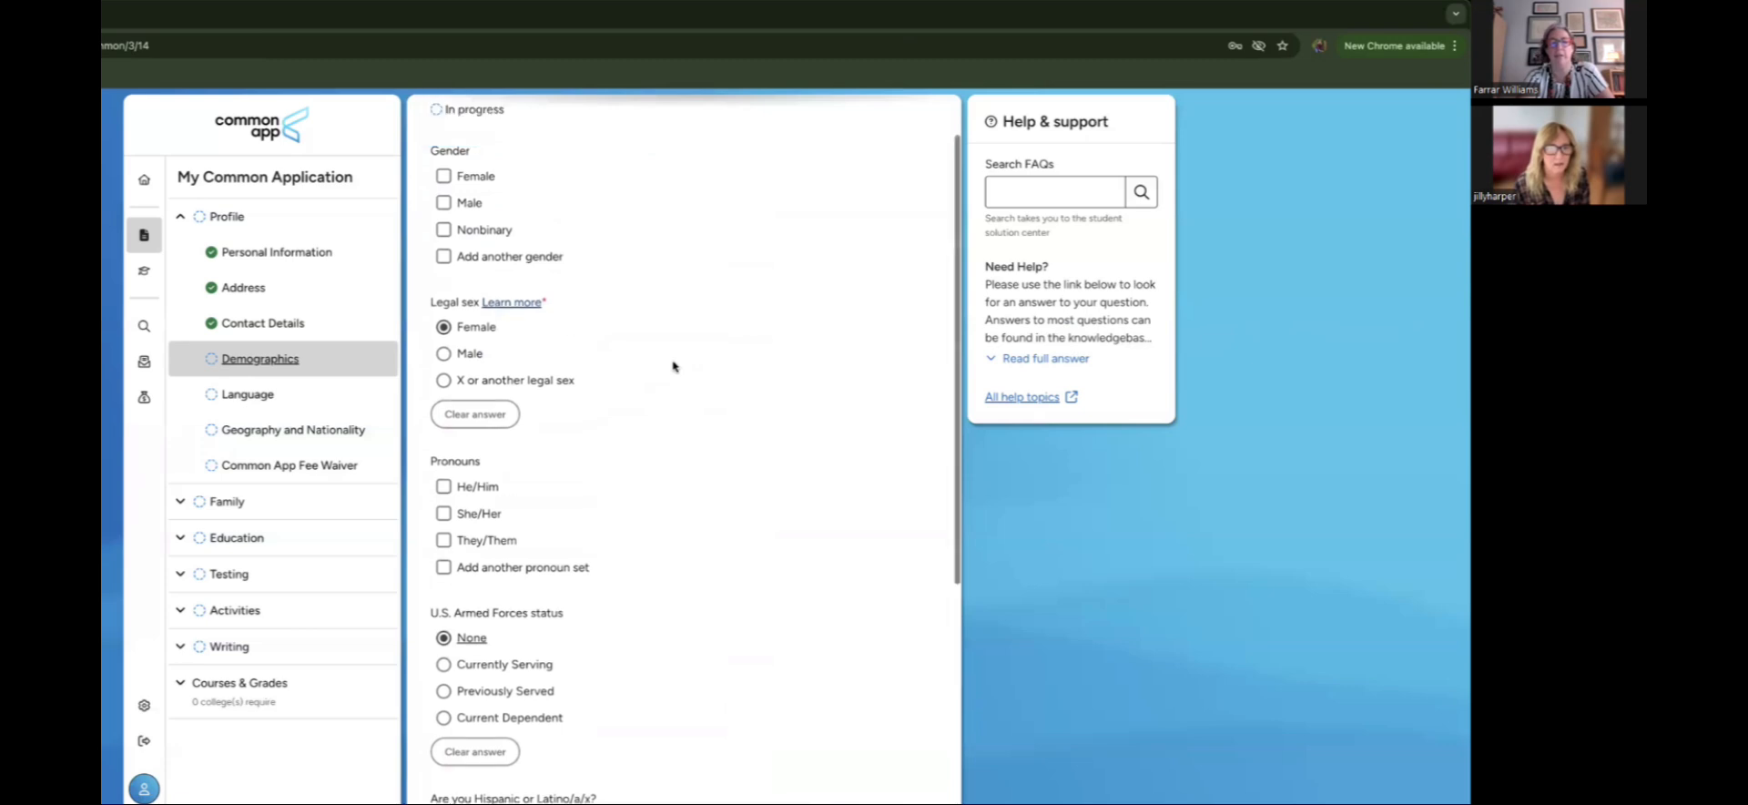
scroll(673, 366, "down", 2)
scroll(674, 367, "down", 3)
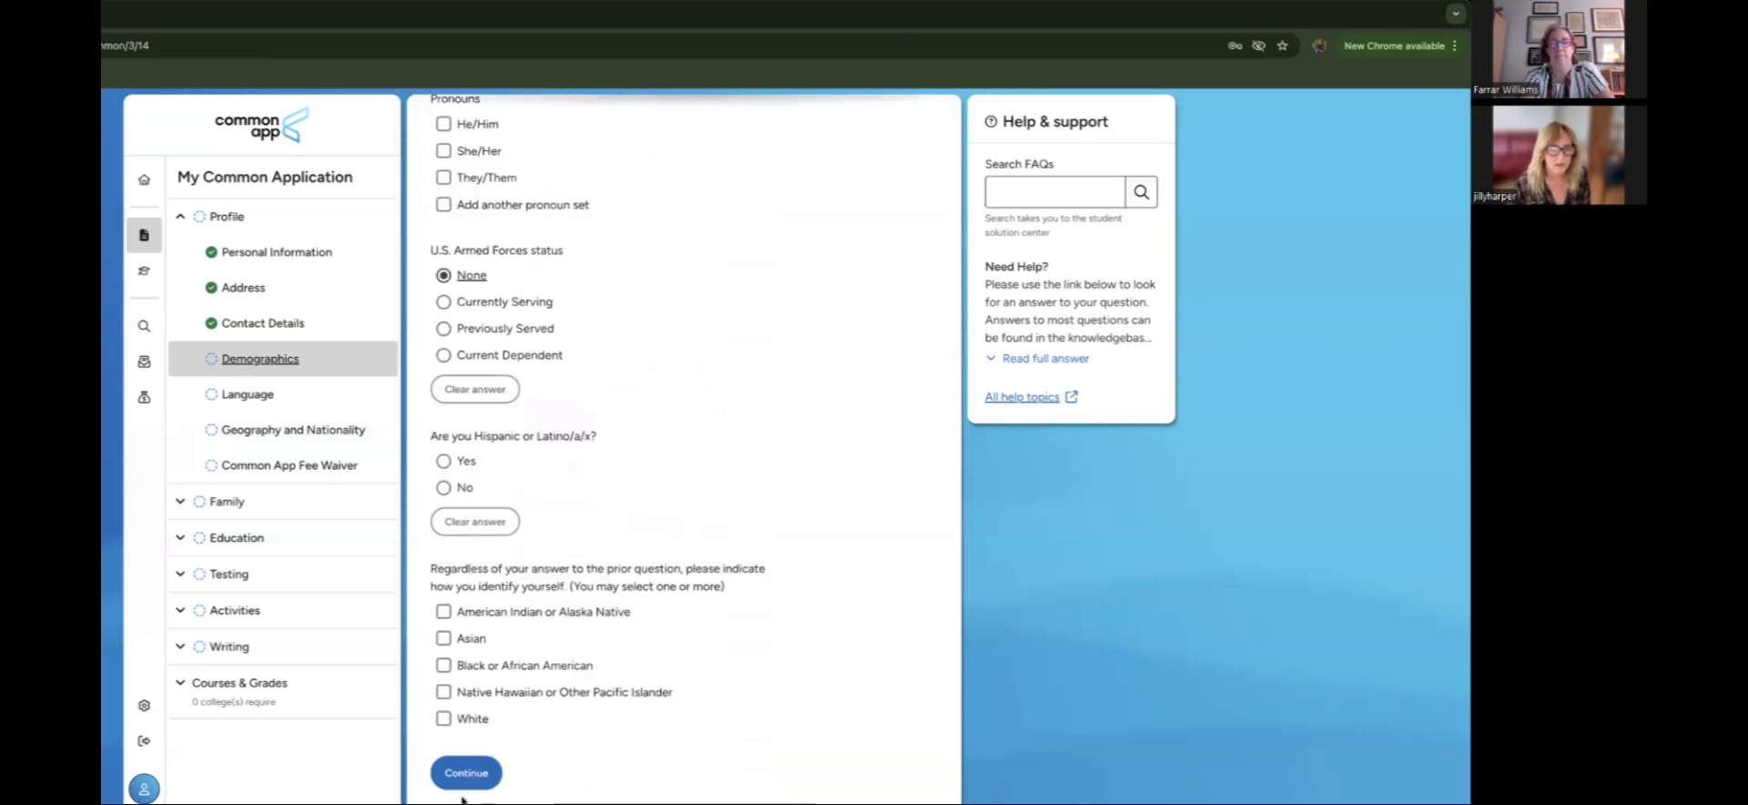
Step: Save Demographics and pick French as the second language
left_click(462, 770)
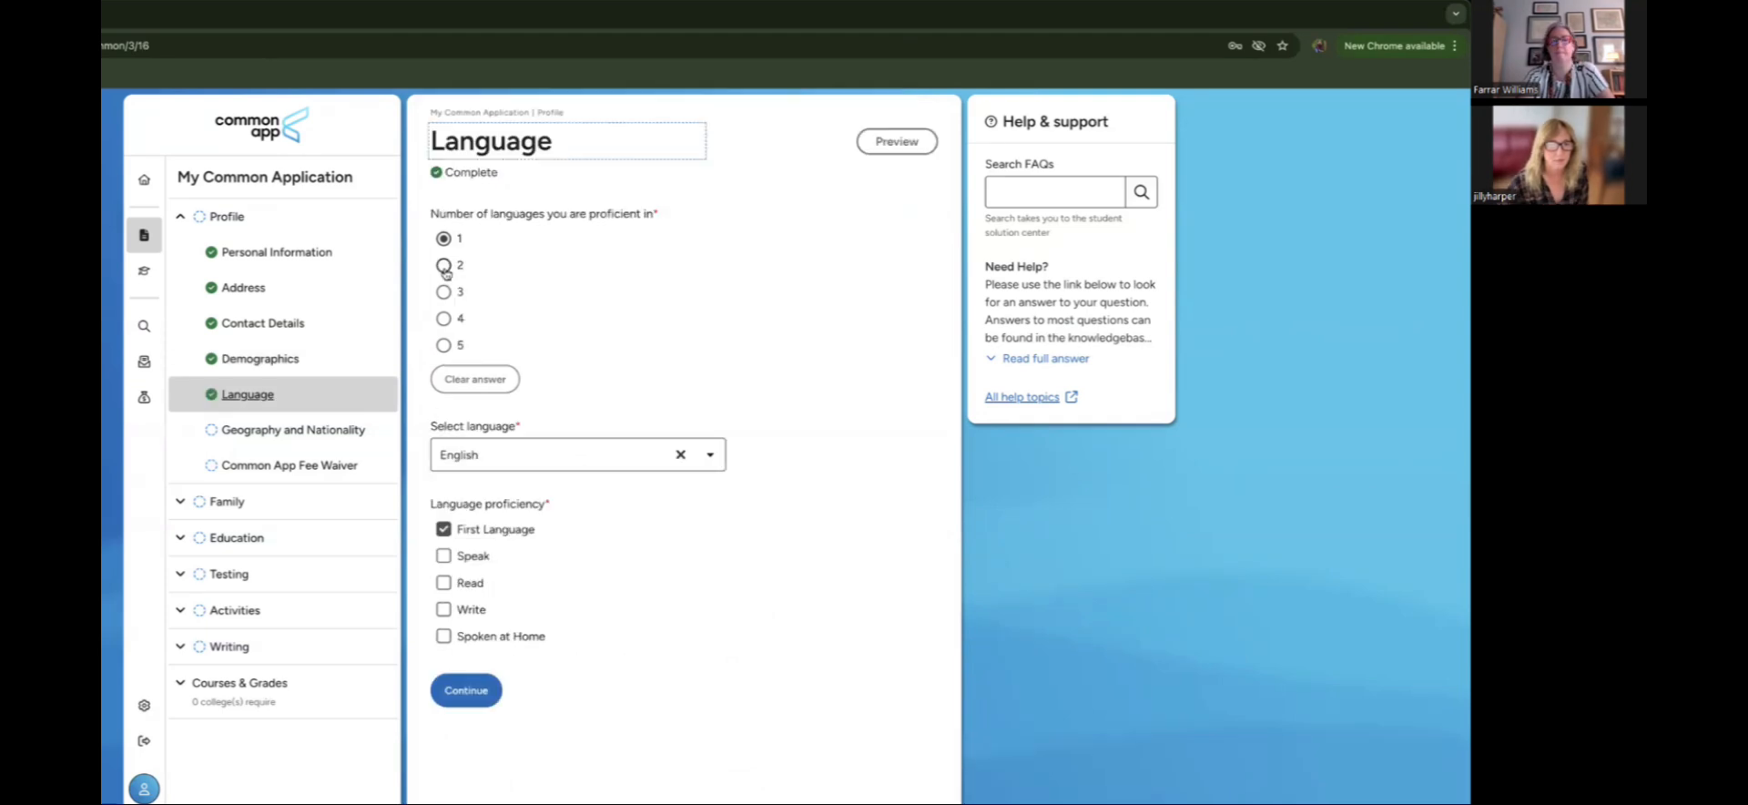
scroll(549, 425, "down", 1)
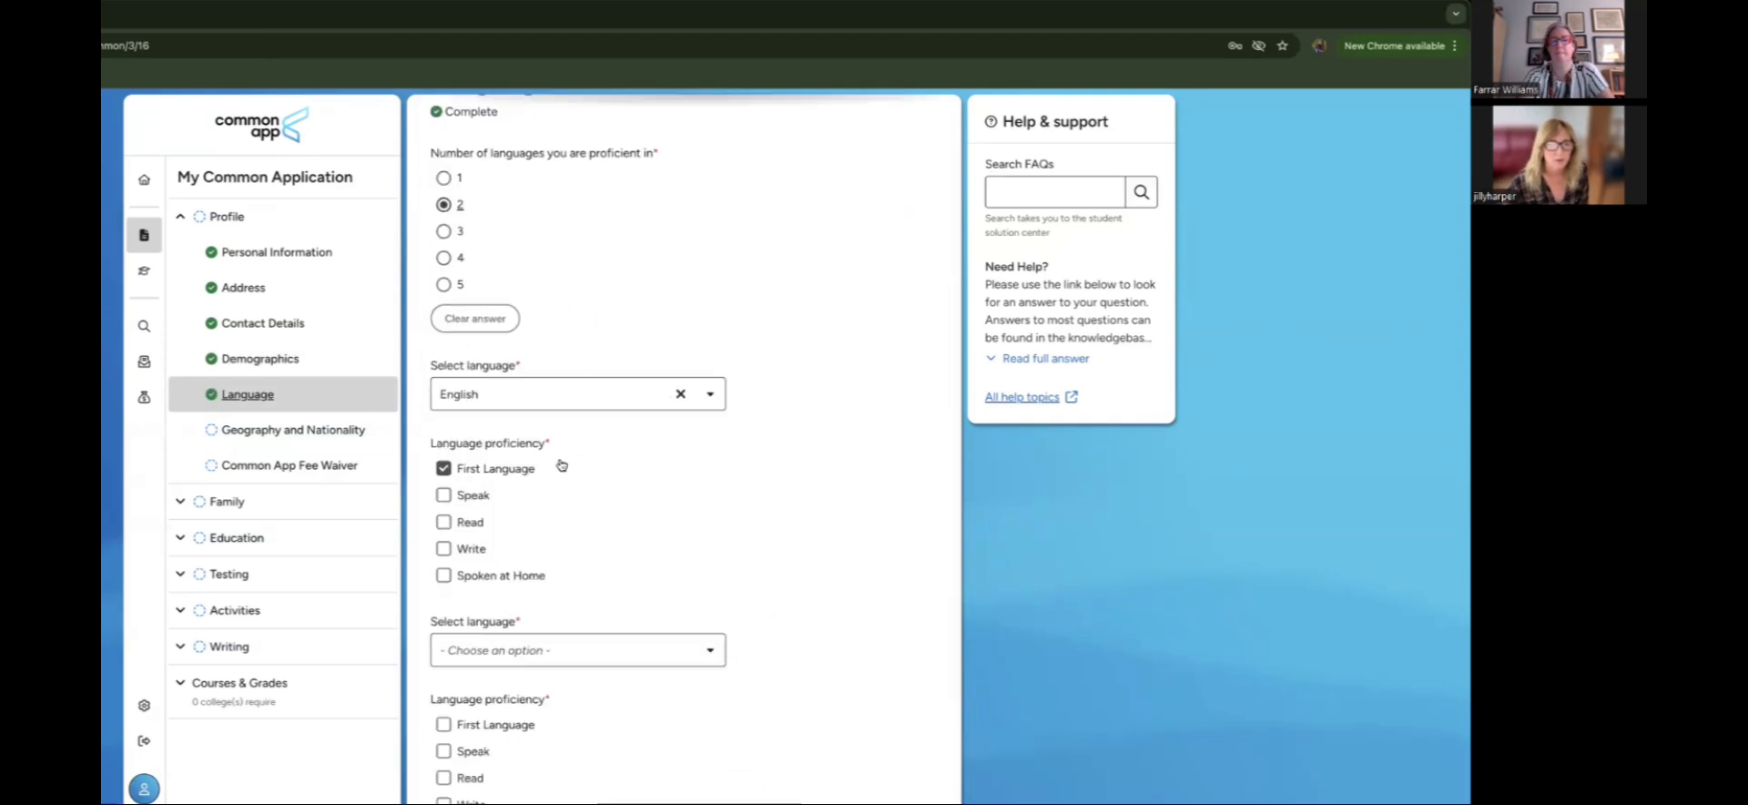
scroll(537, 456, "down", 1)
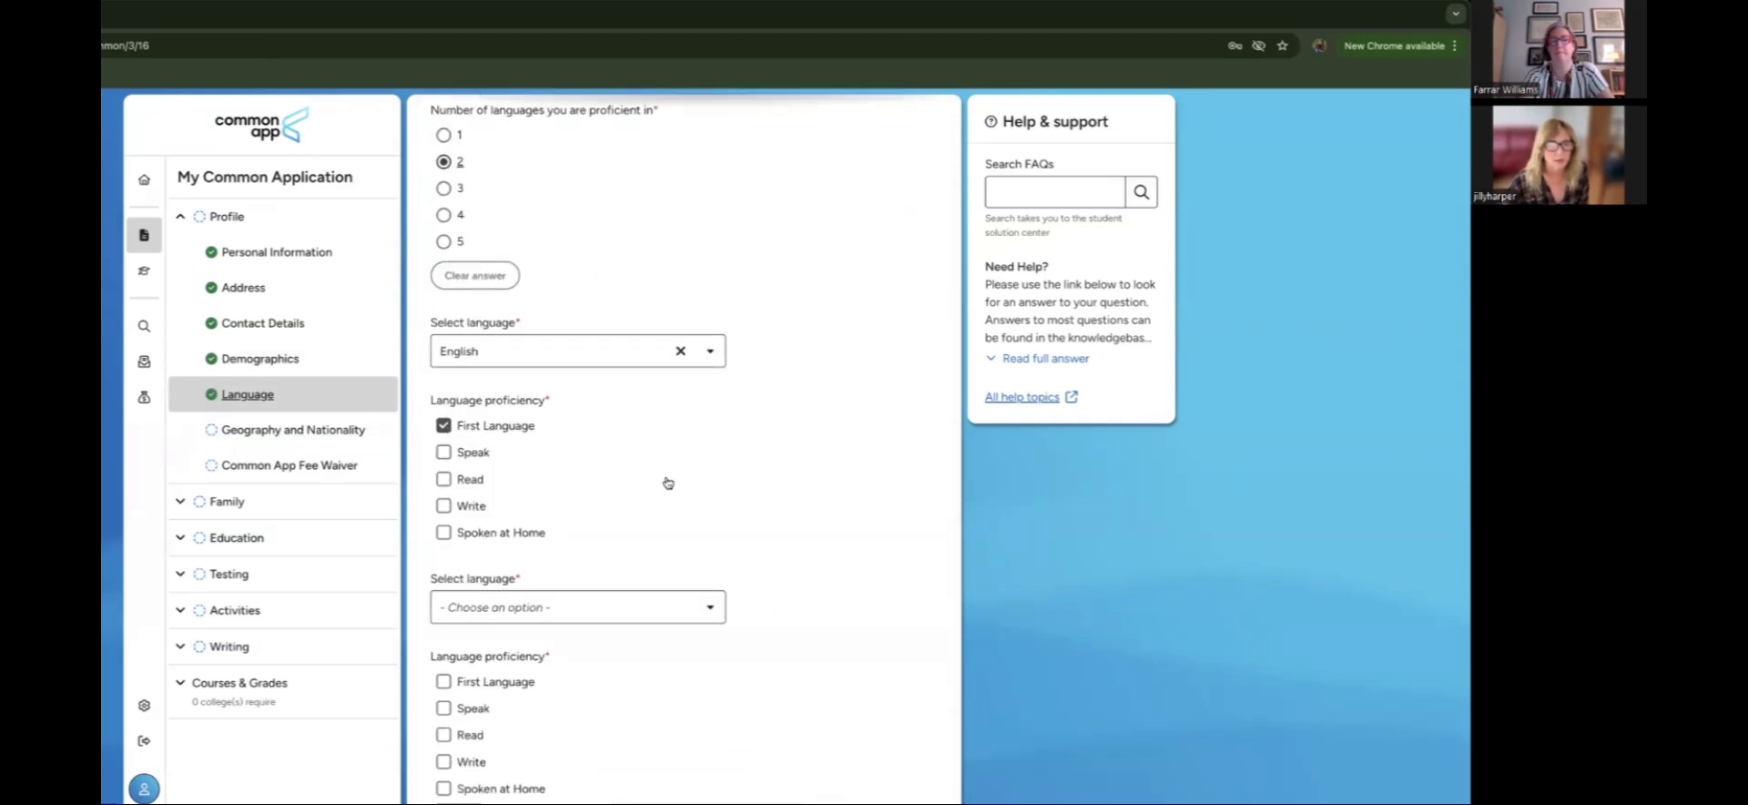
scroll(637, 491, "down", 1)
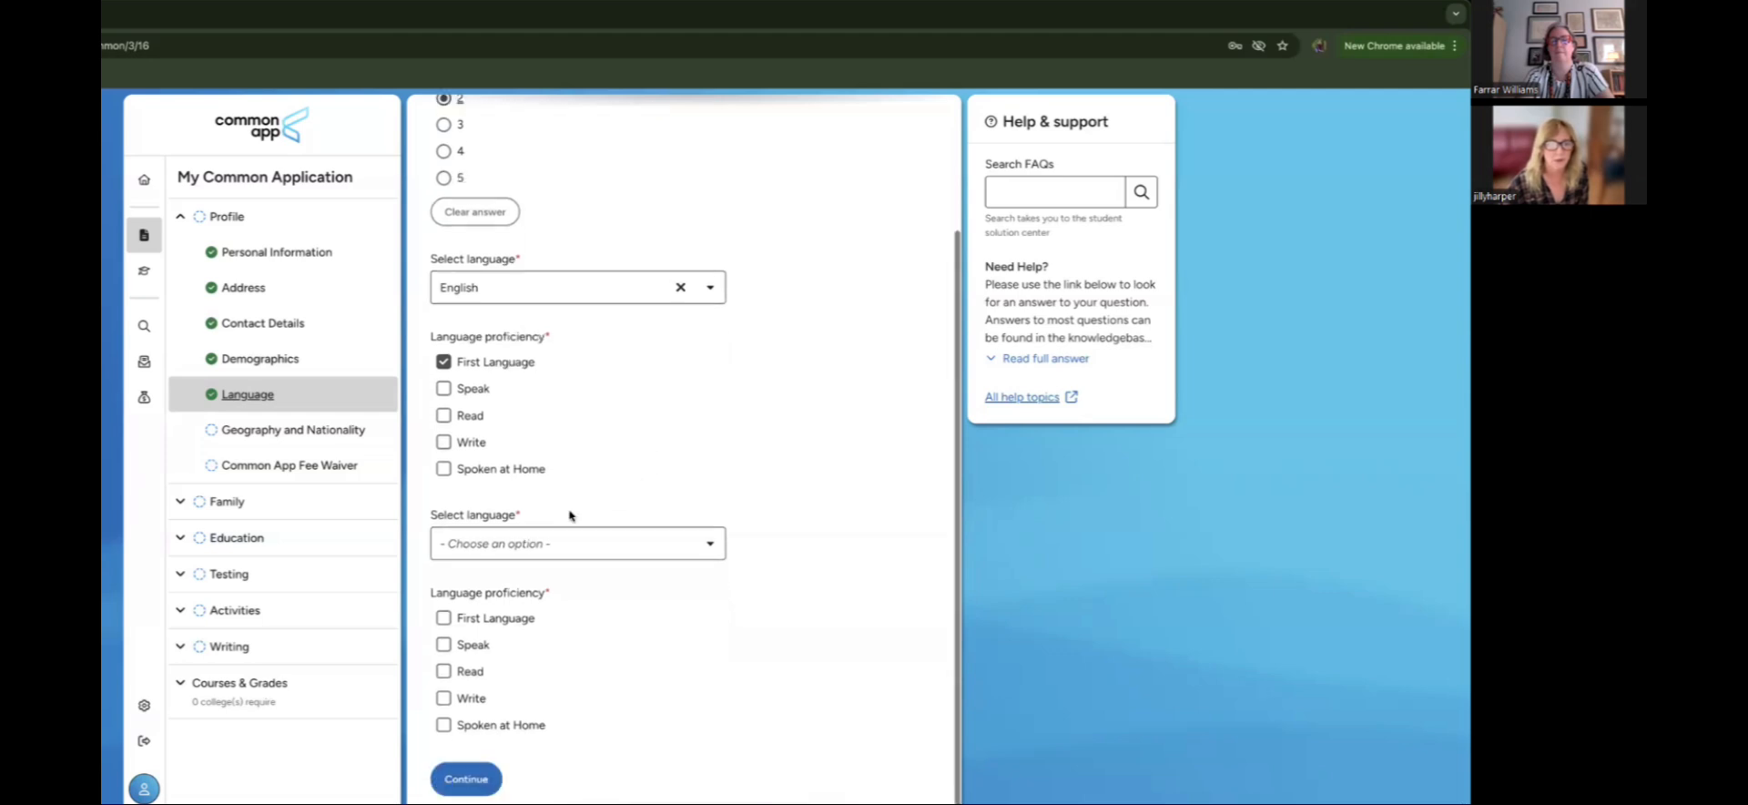
scroll(566, 538, "up", 1)
left_click(566, 562)
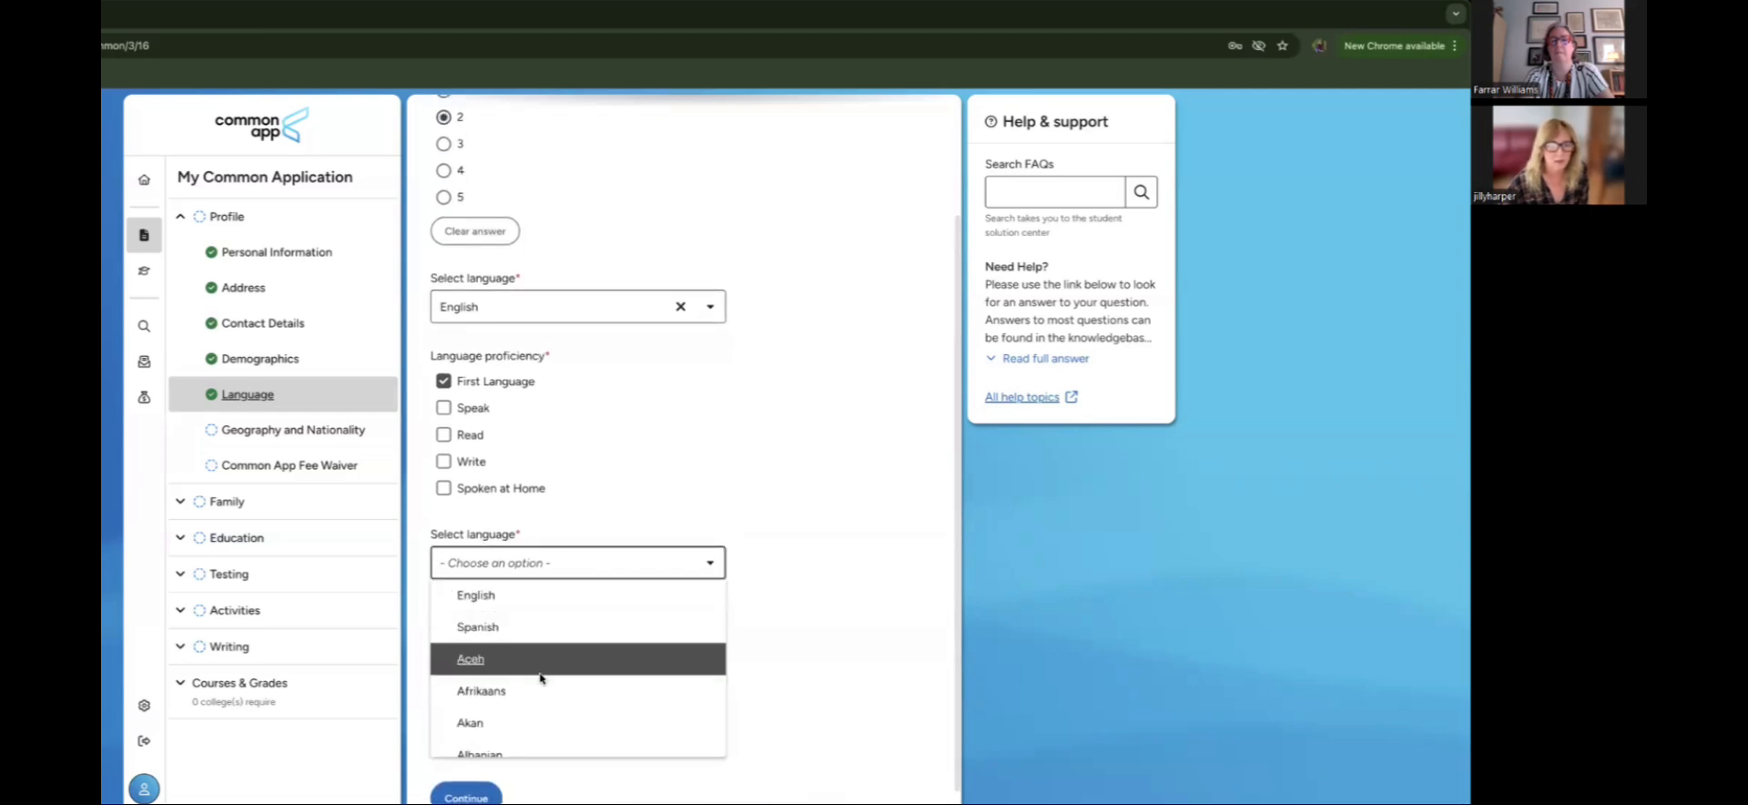
scroll(547, 683, "down", 1)
scroll(546, 683, "down", 3)
scroll(546, 678, "down", 10)
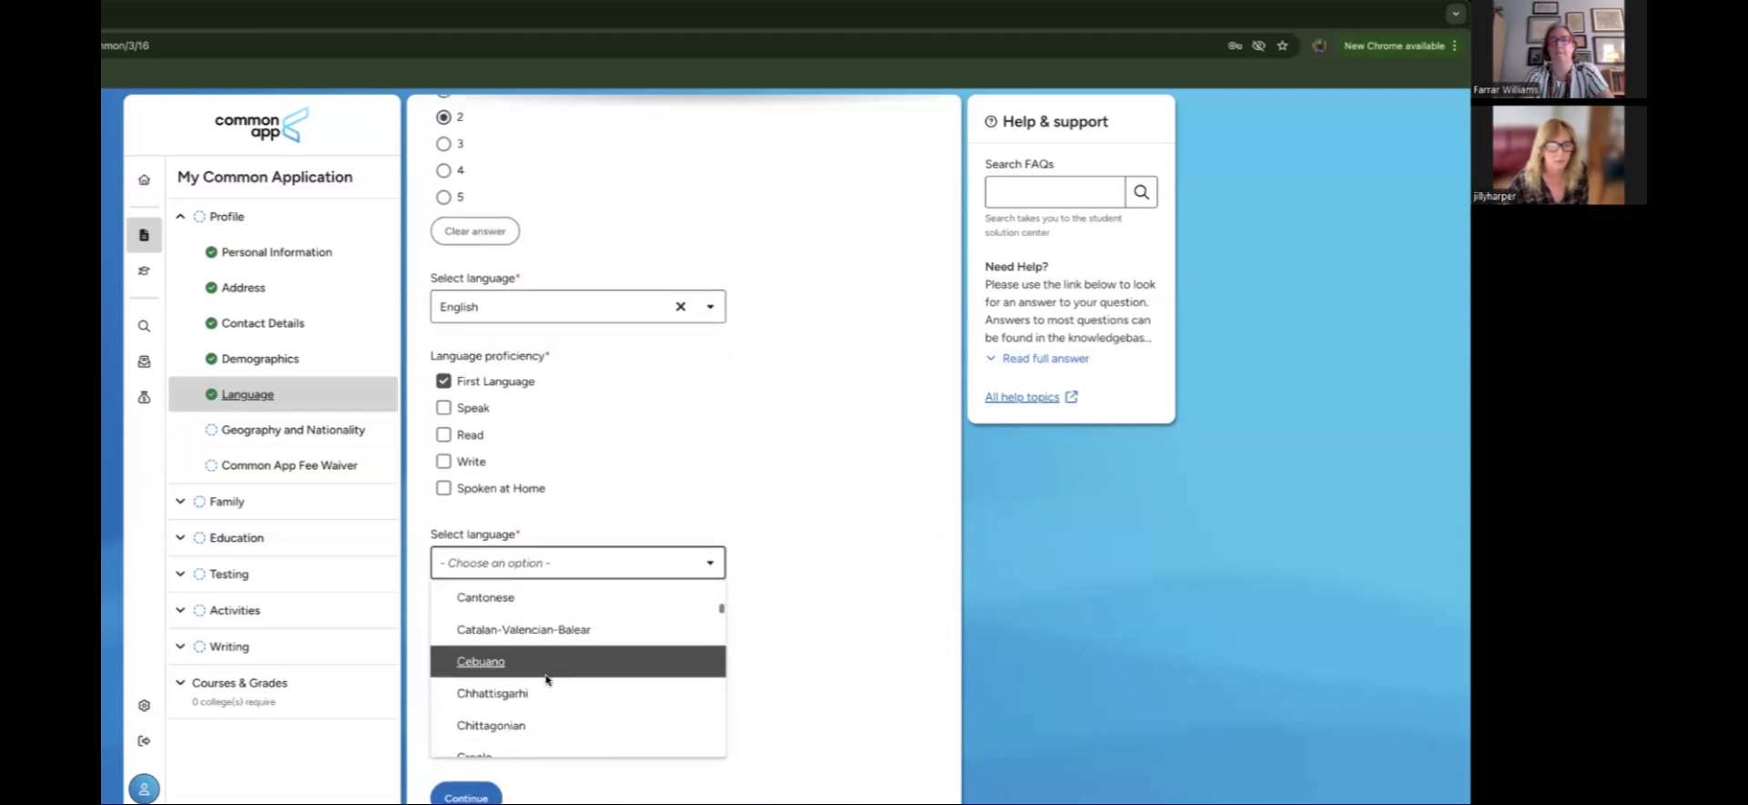
left_click(546, 679)
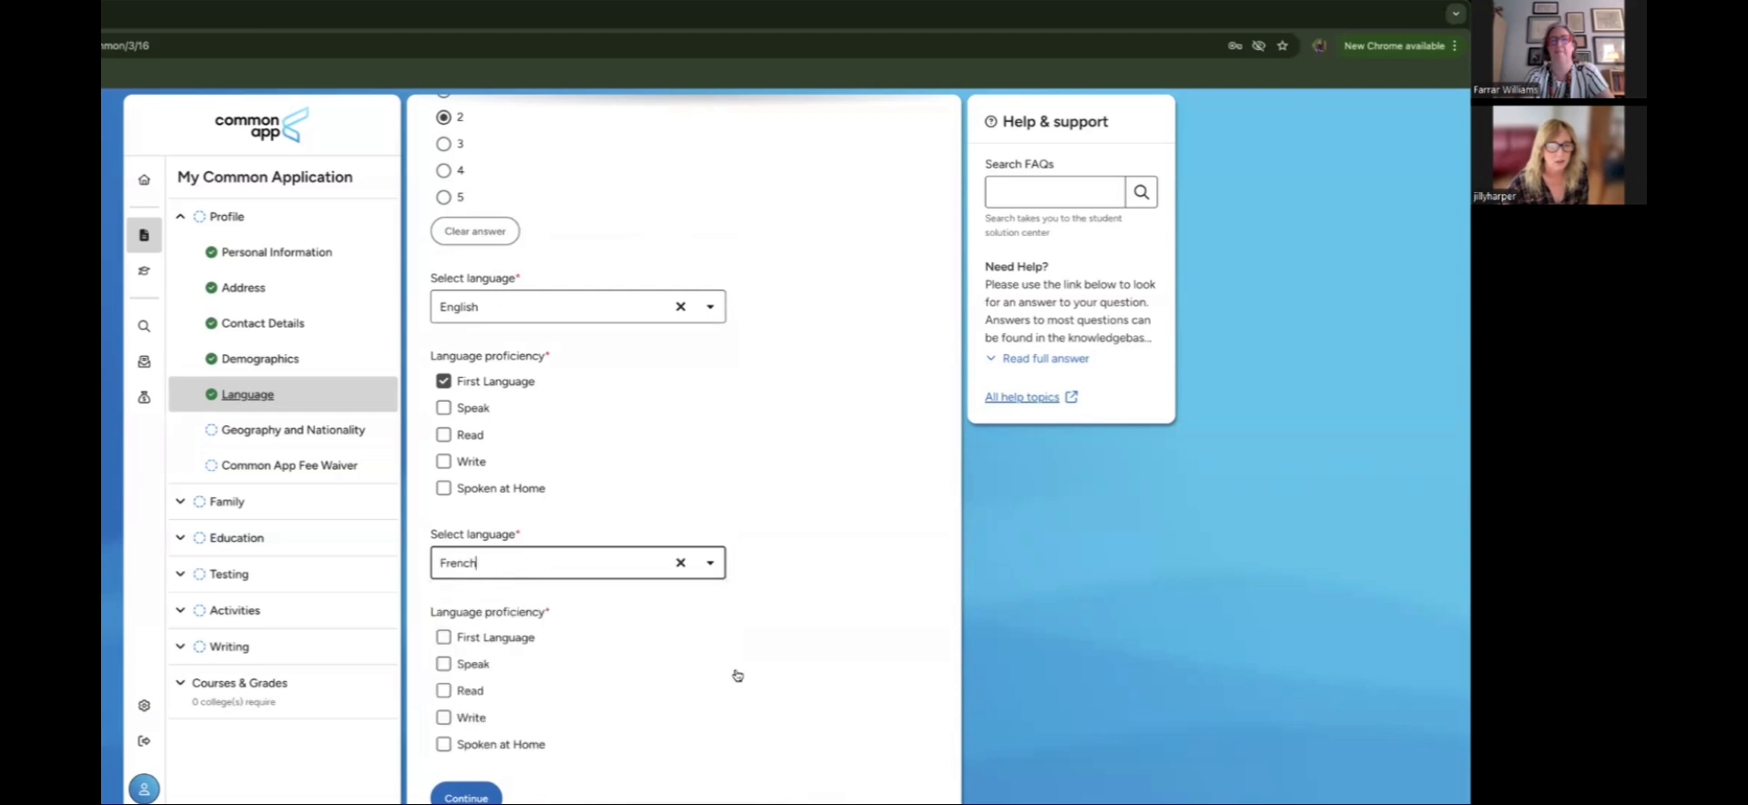
Step: Mark French as read and written, not spoken, and save the Language page
scroll(734, 672, "down", 1)
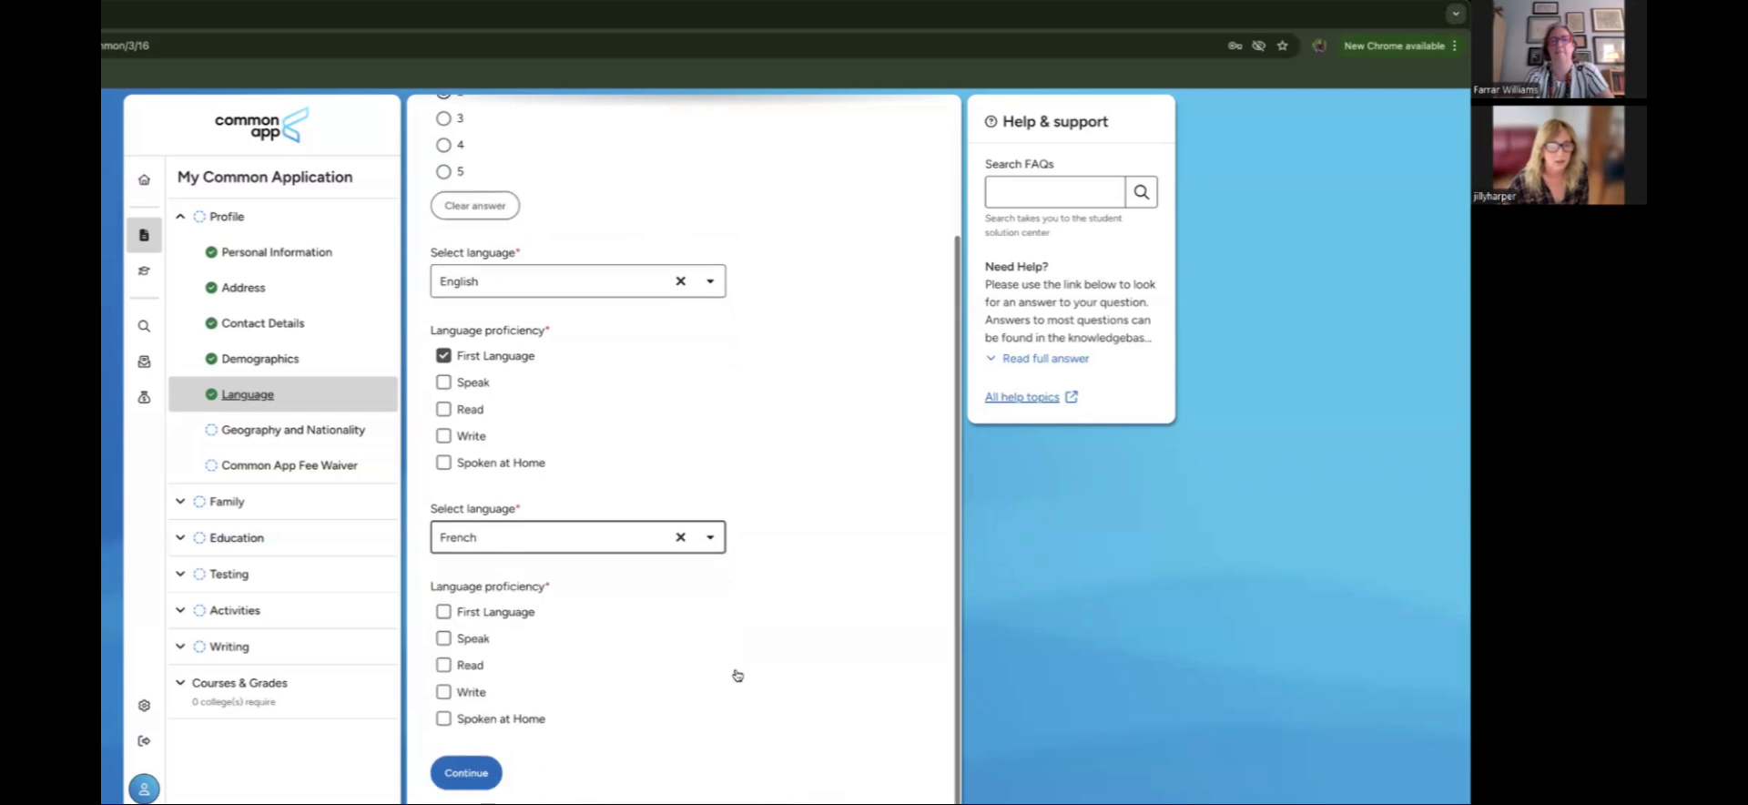
left_click(444, 639)
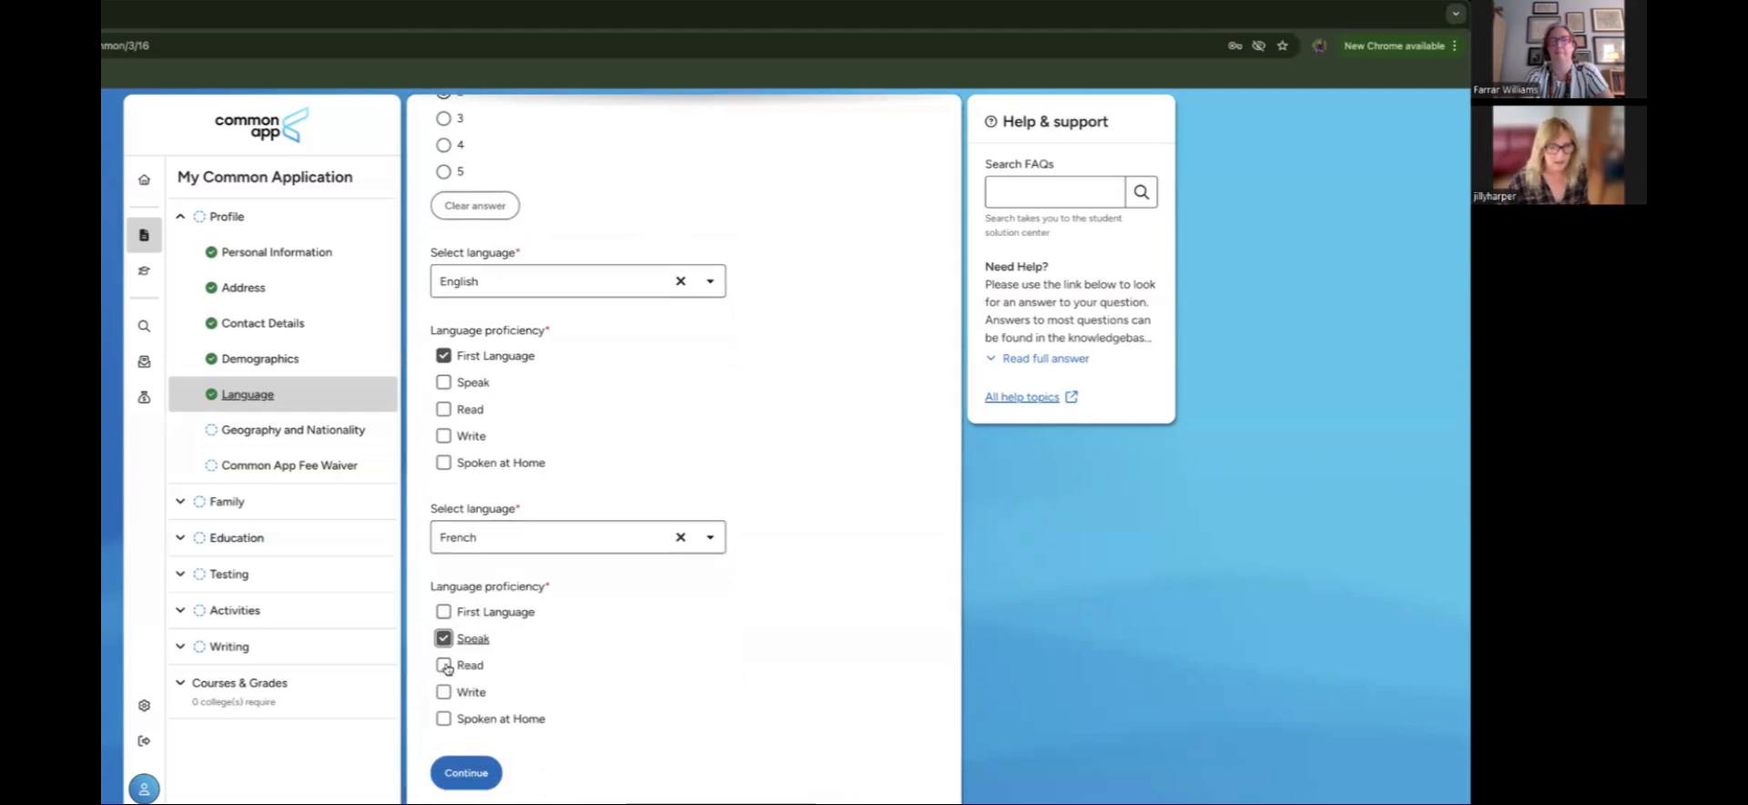
left_click(443, 638)
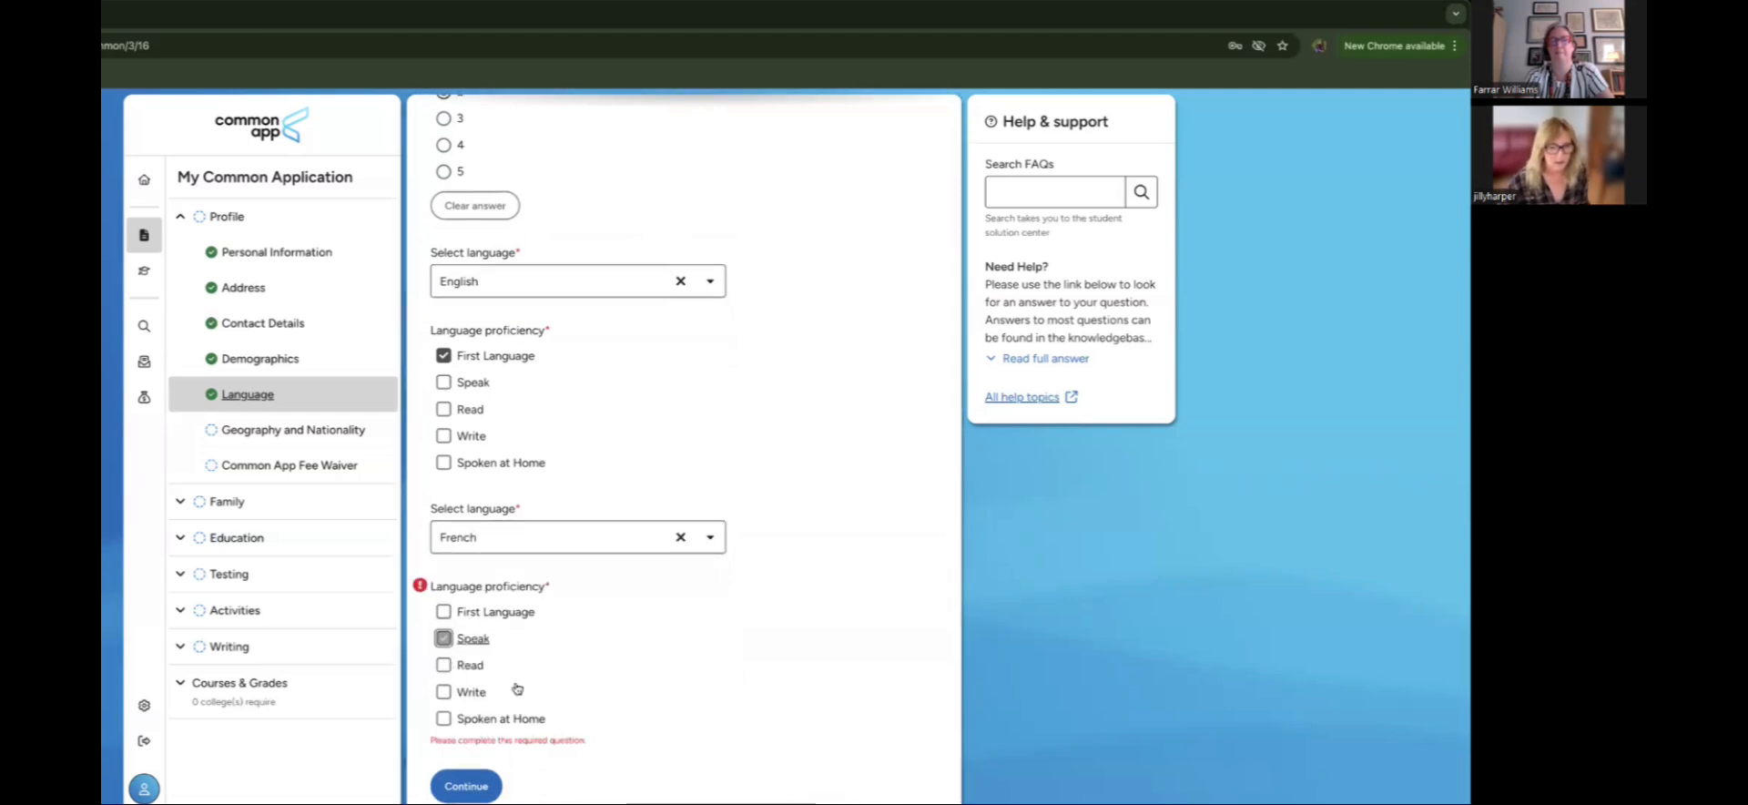
left_click(445, 667)
left_click(444, 692)
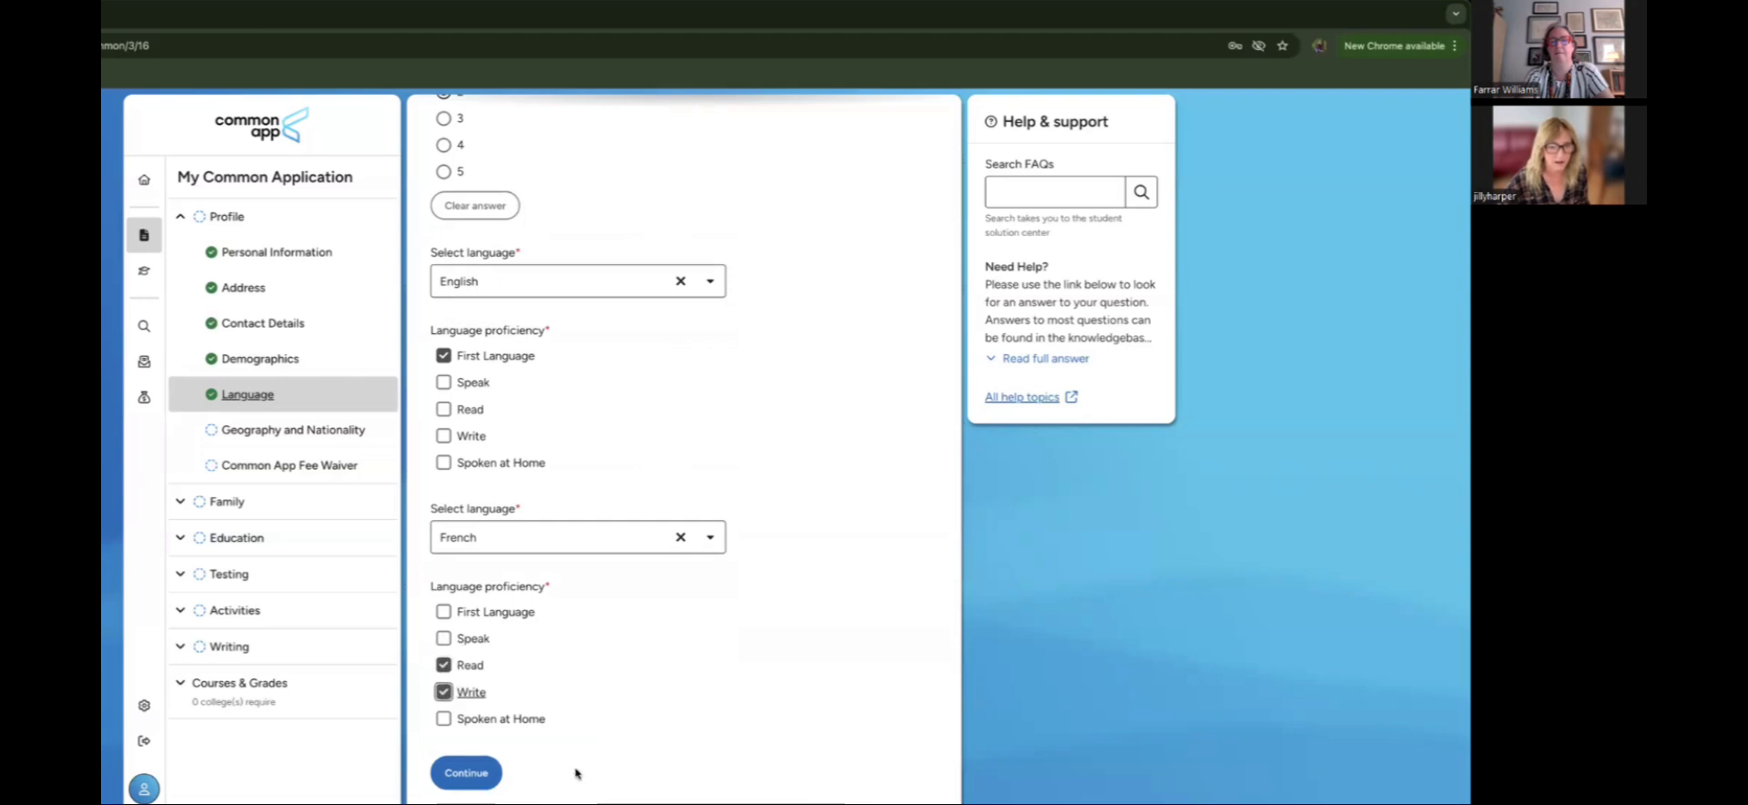
left_click(481, 780)
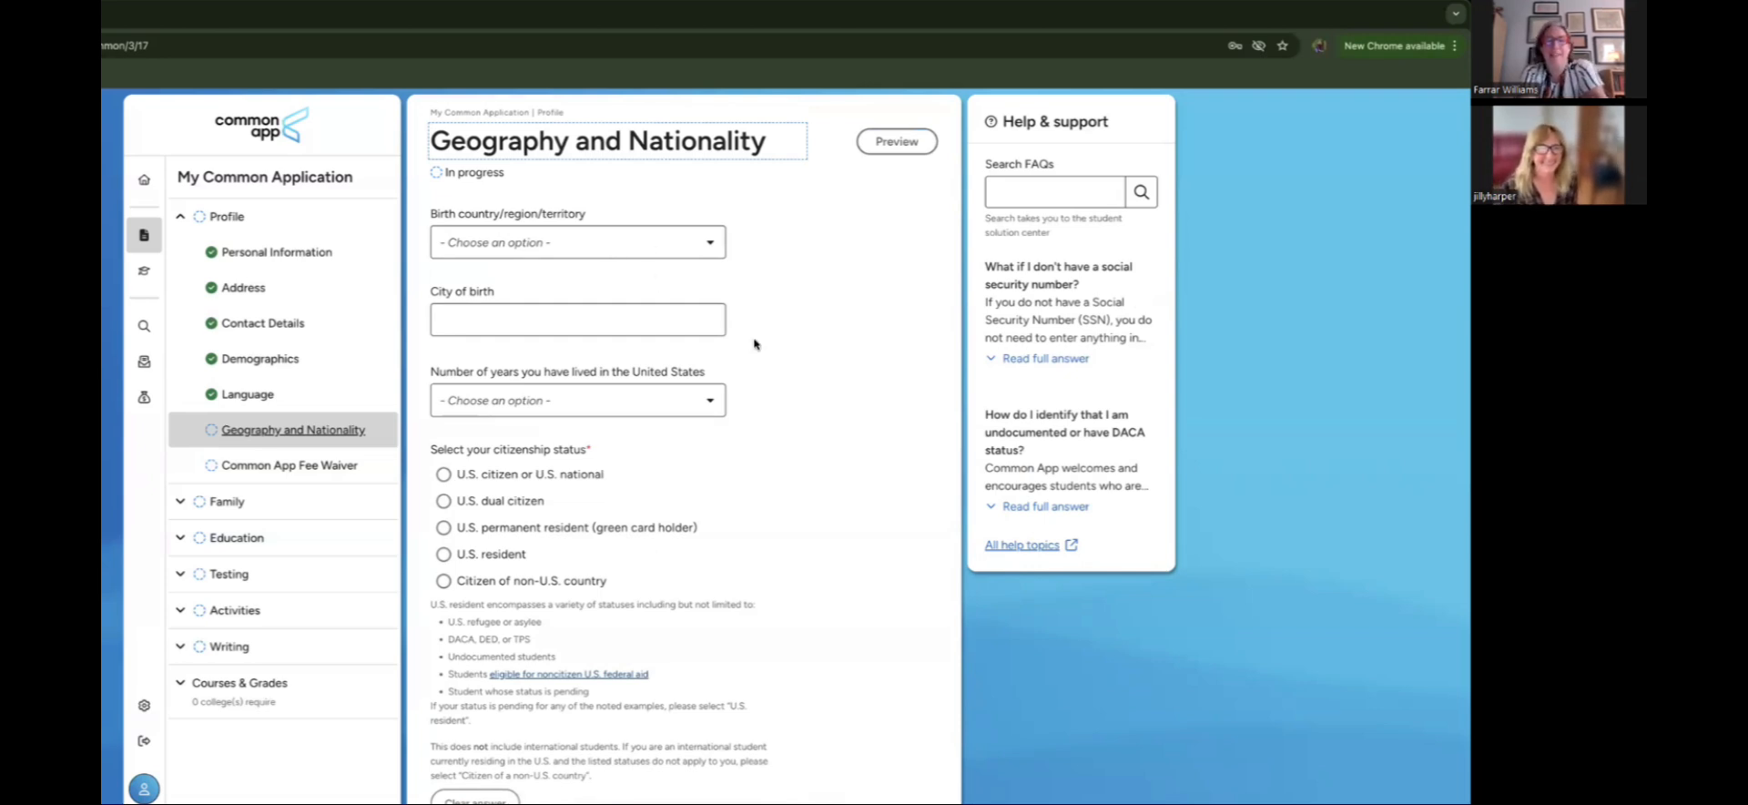
Step: Set birth country to United States of America and declare U.S. citizen status
scroll(698, 317, "down", 1)
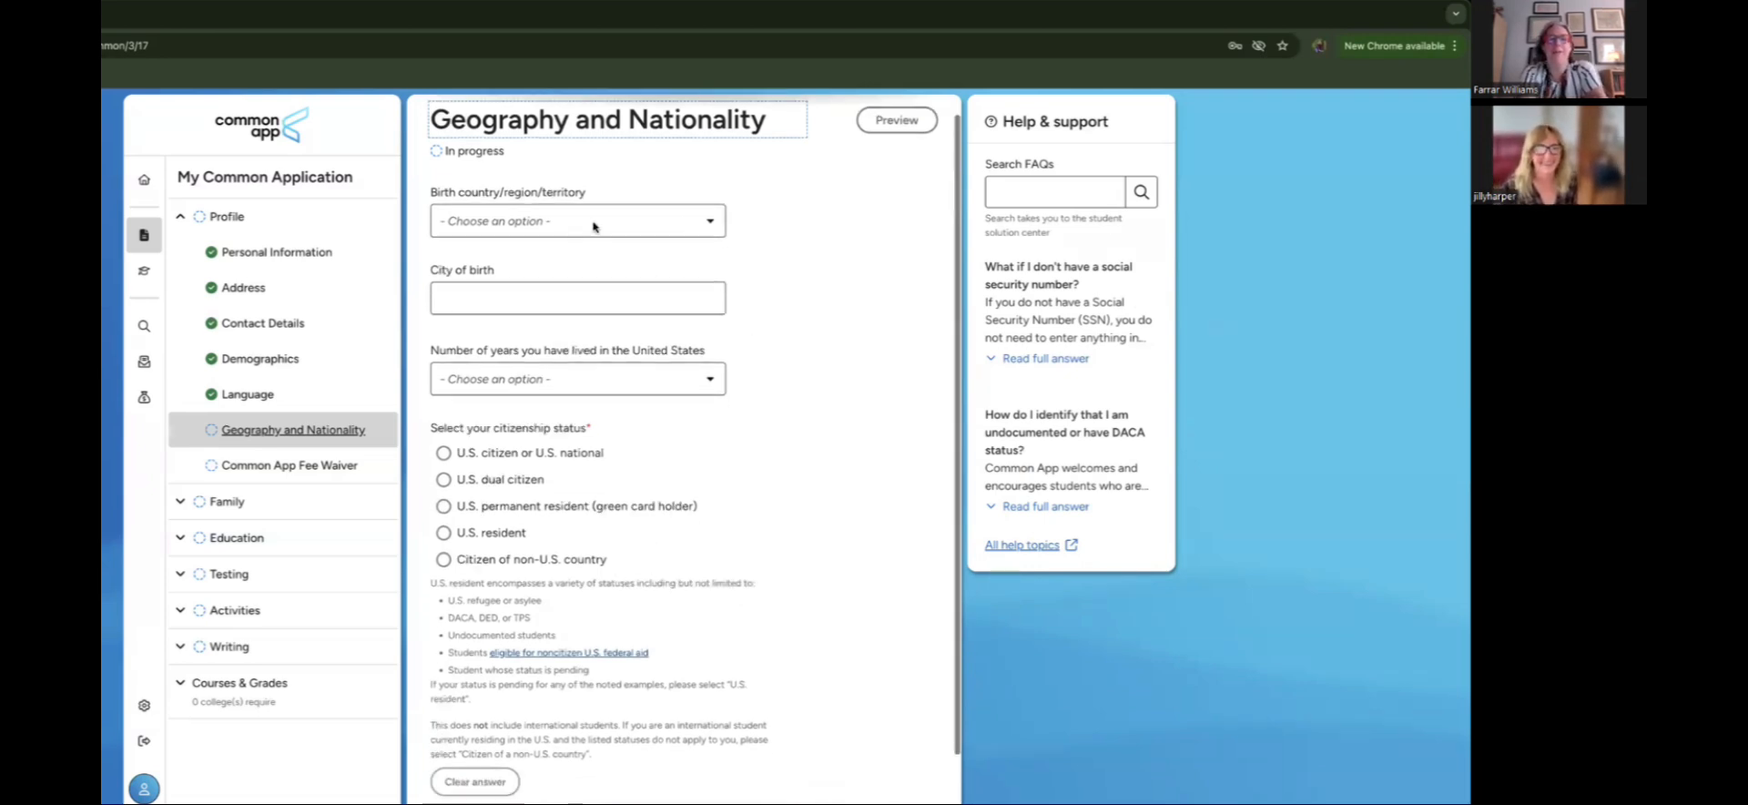
left_click(665, 221)
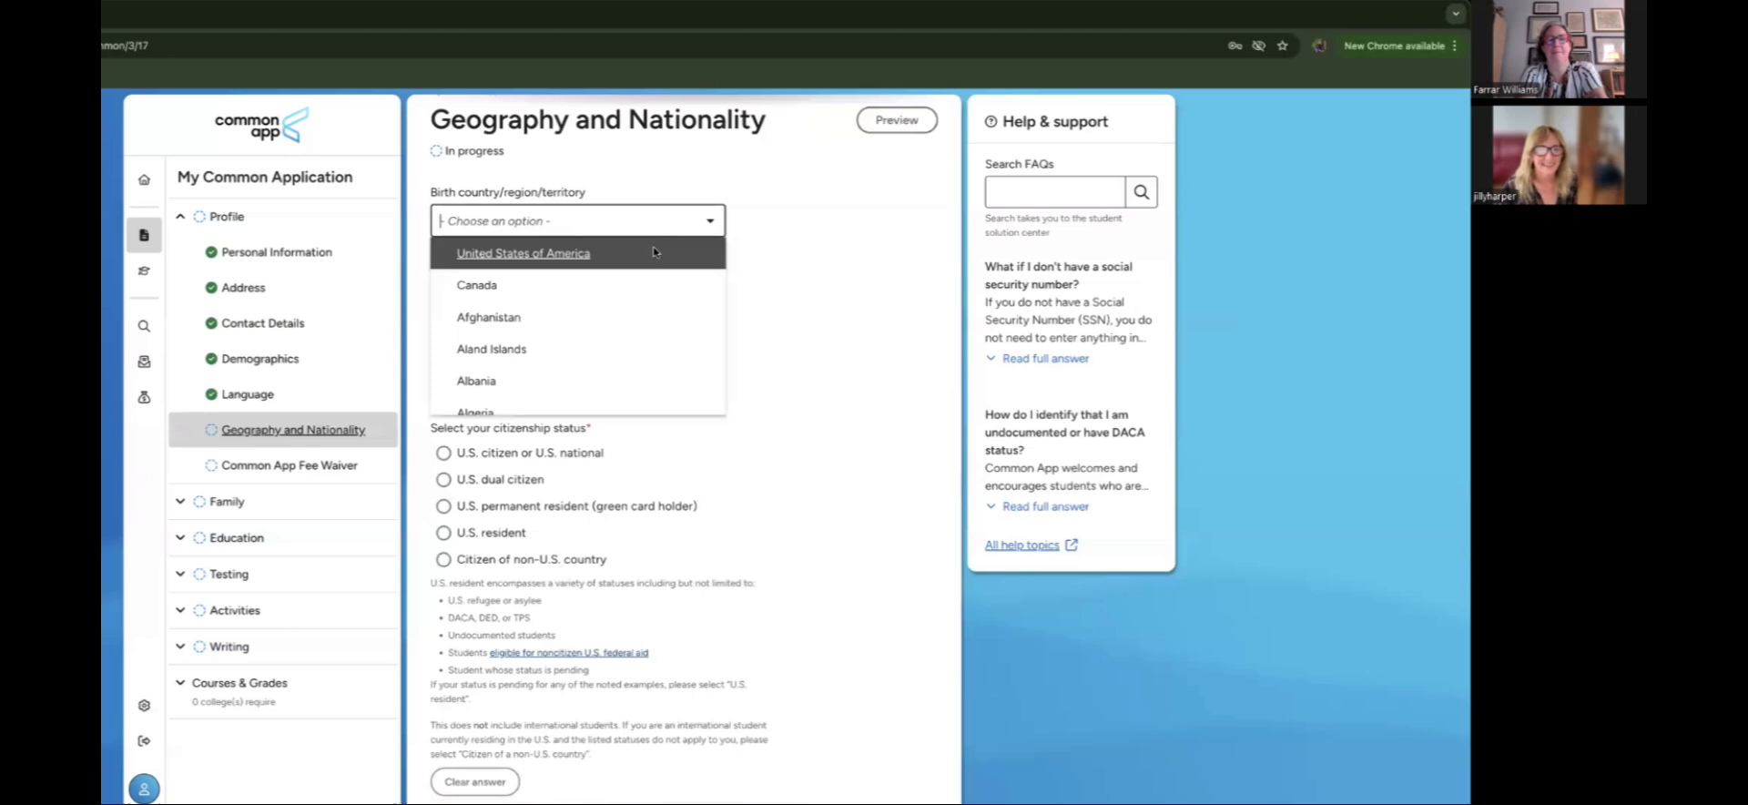
left_click(709, 259)
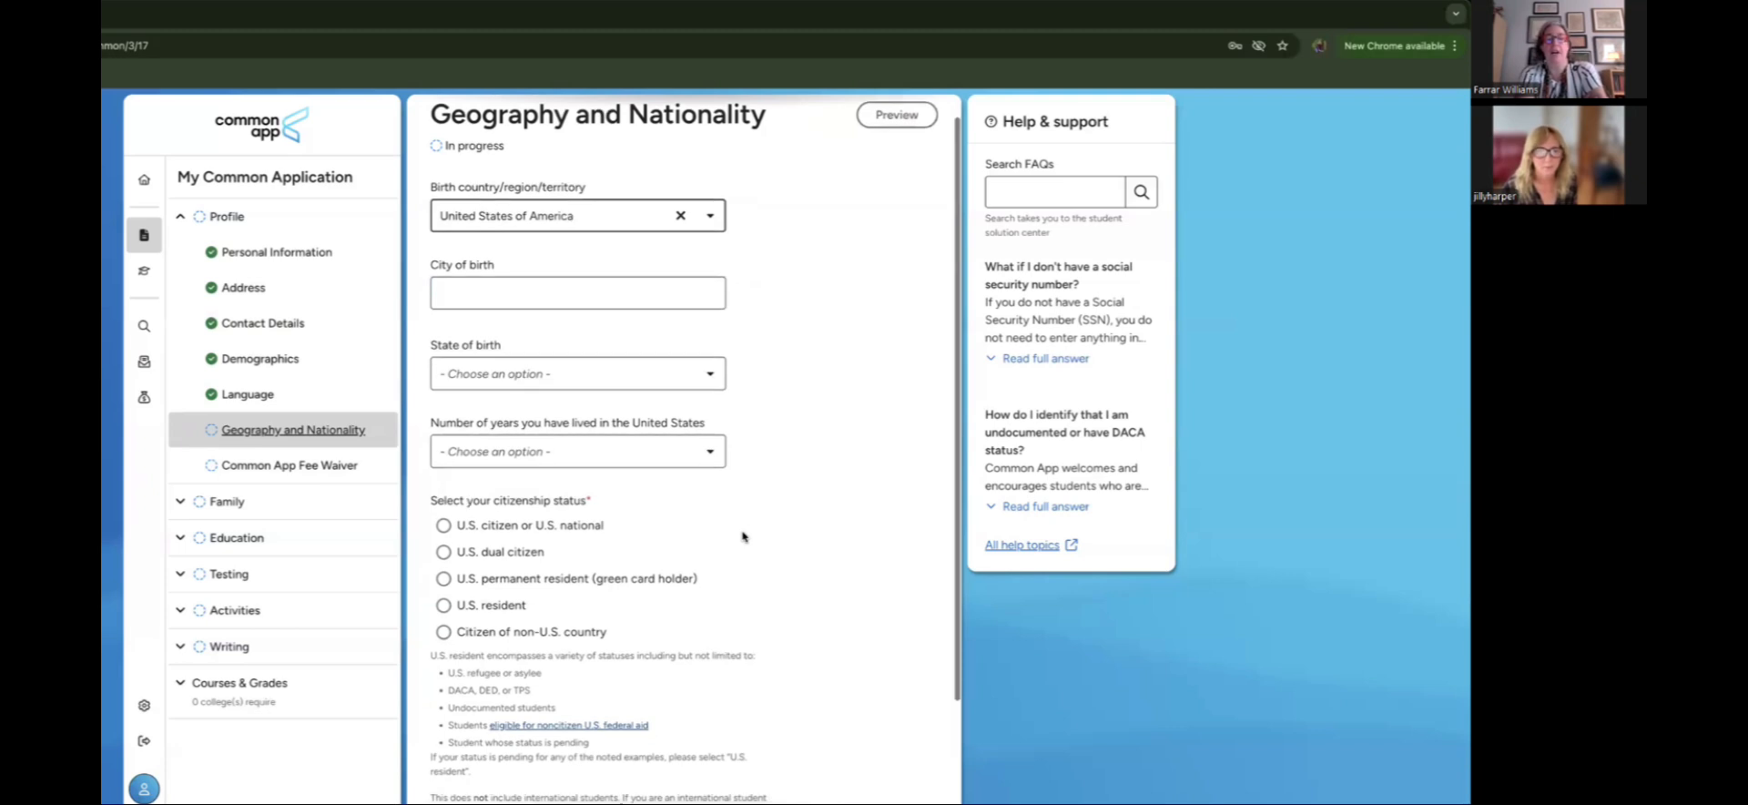
scroll(742, 536, "down", 1)
scroll(742, 536, "down", 1)
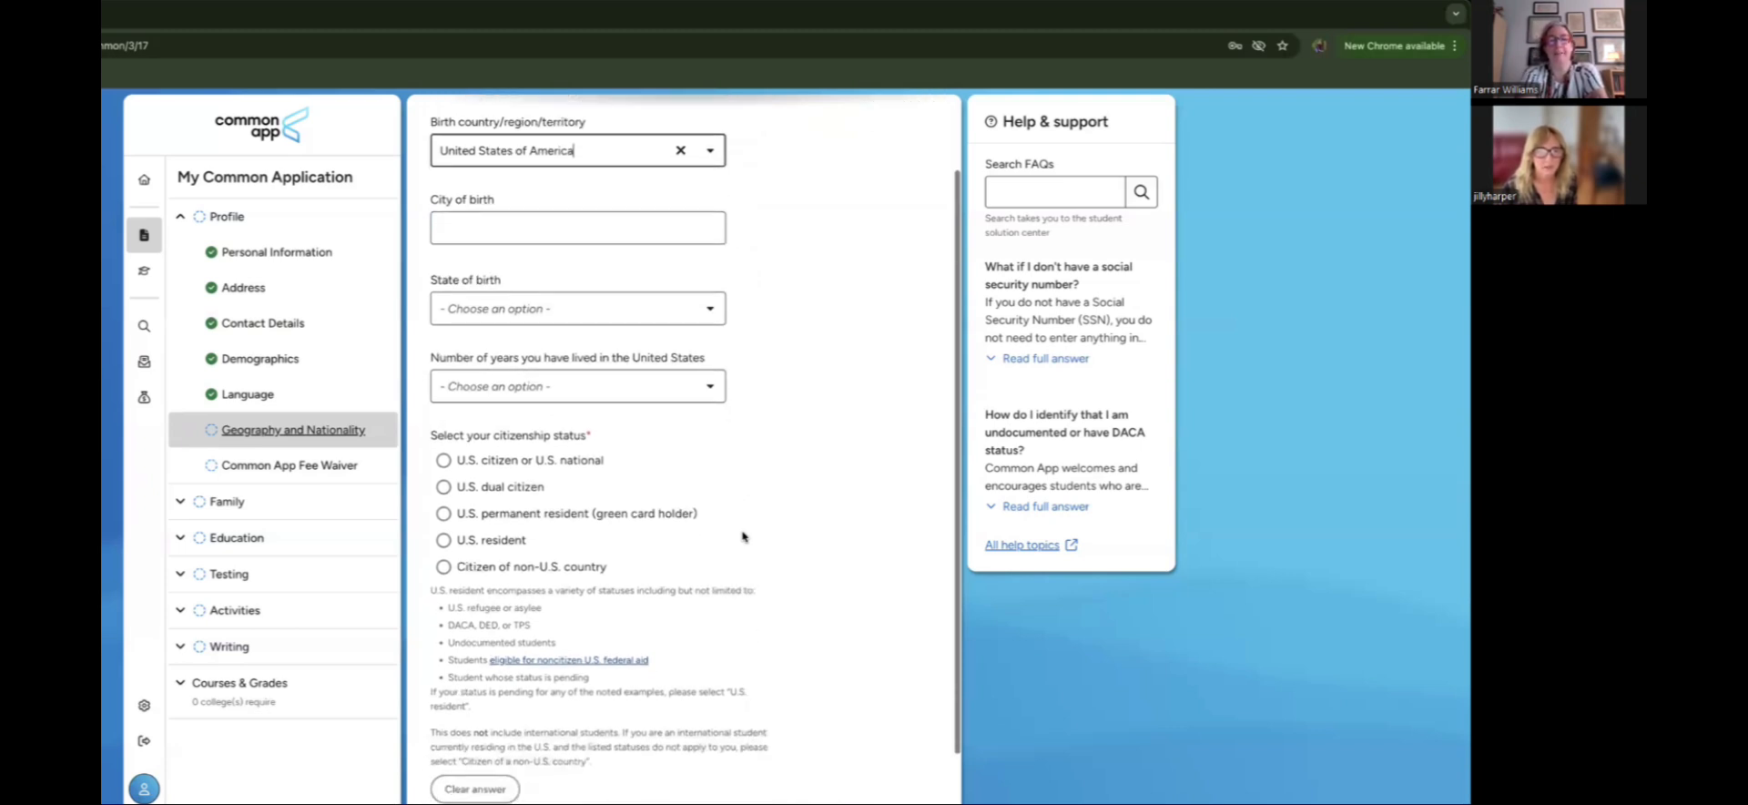
left_click(444, 461)
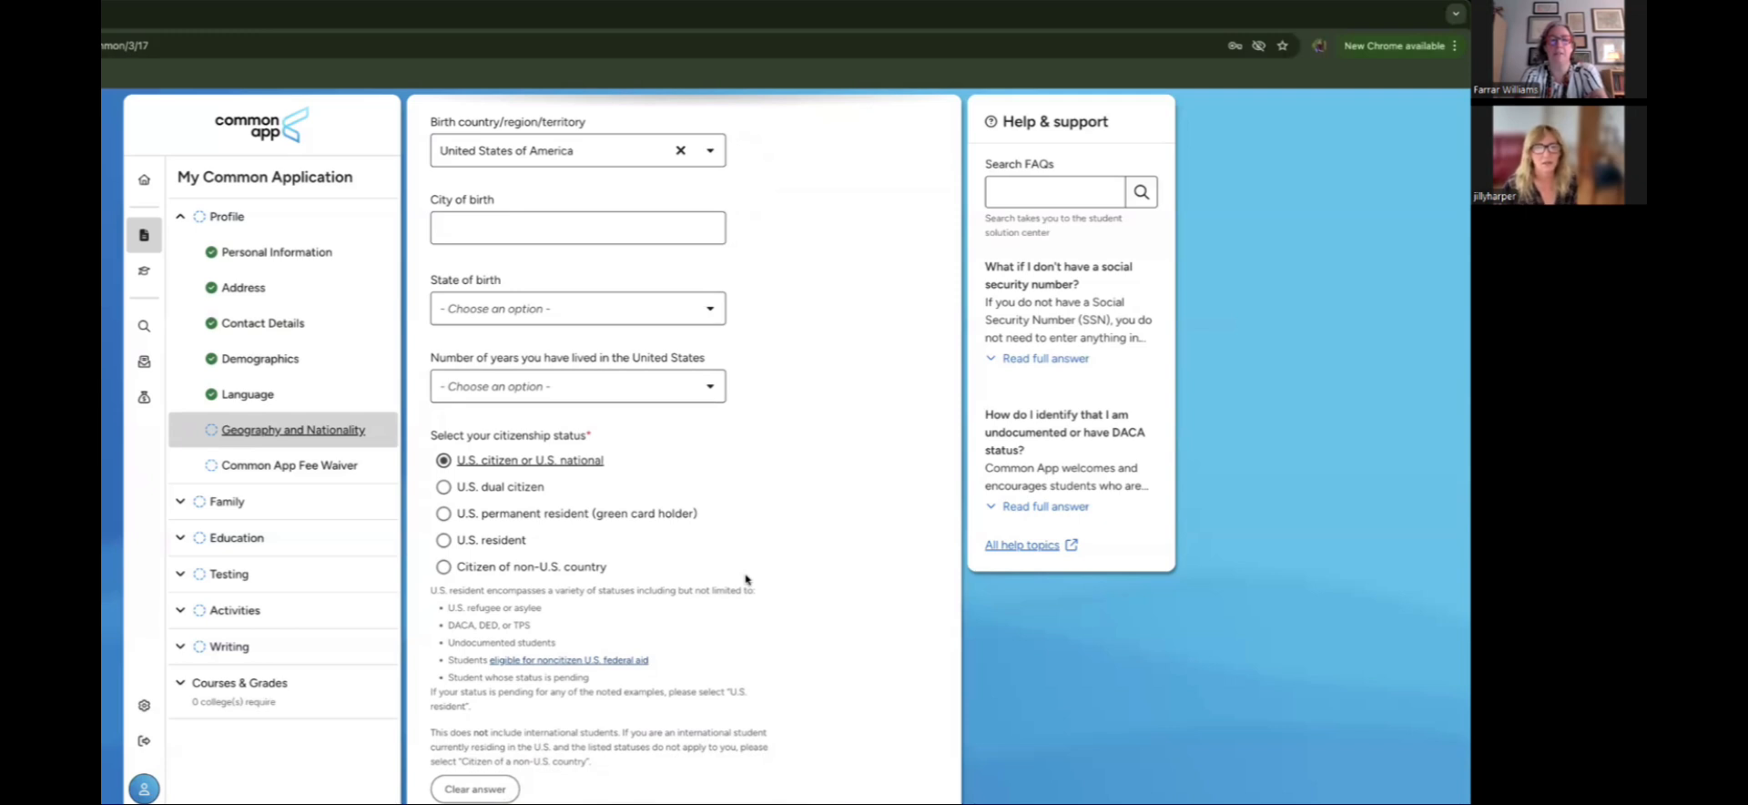
Step: Enter the Social Security Number and save Geography and Nationality
left_click(515, 223)
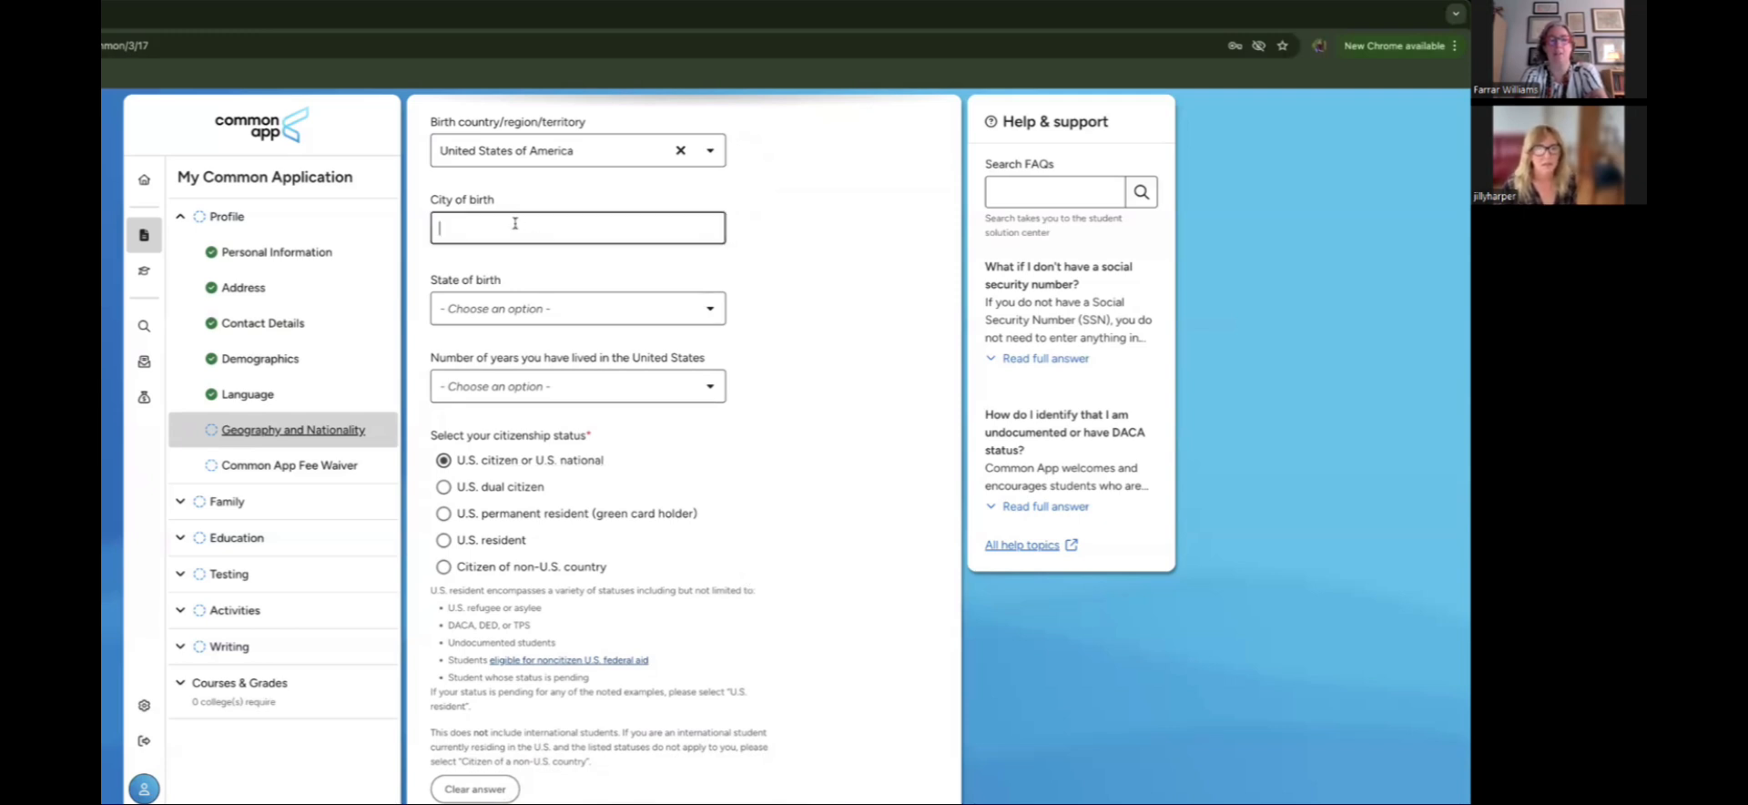
scroll(733, 441, "down", 3)
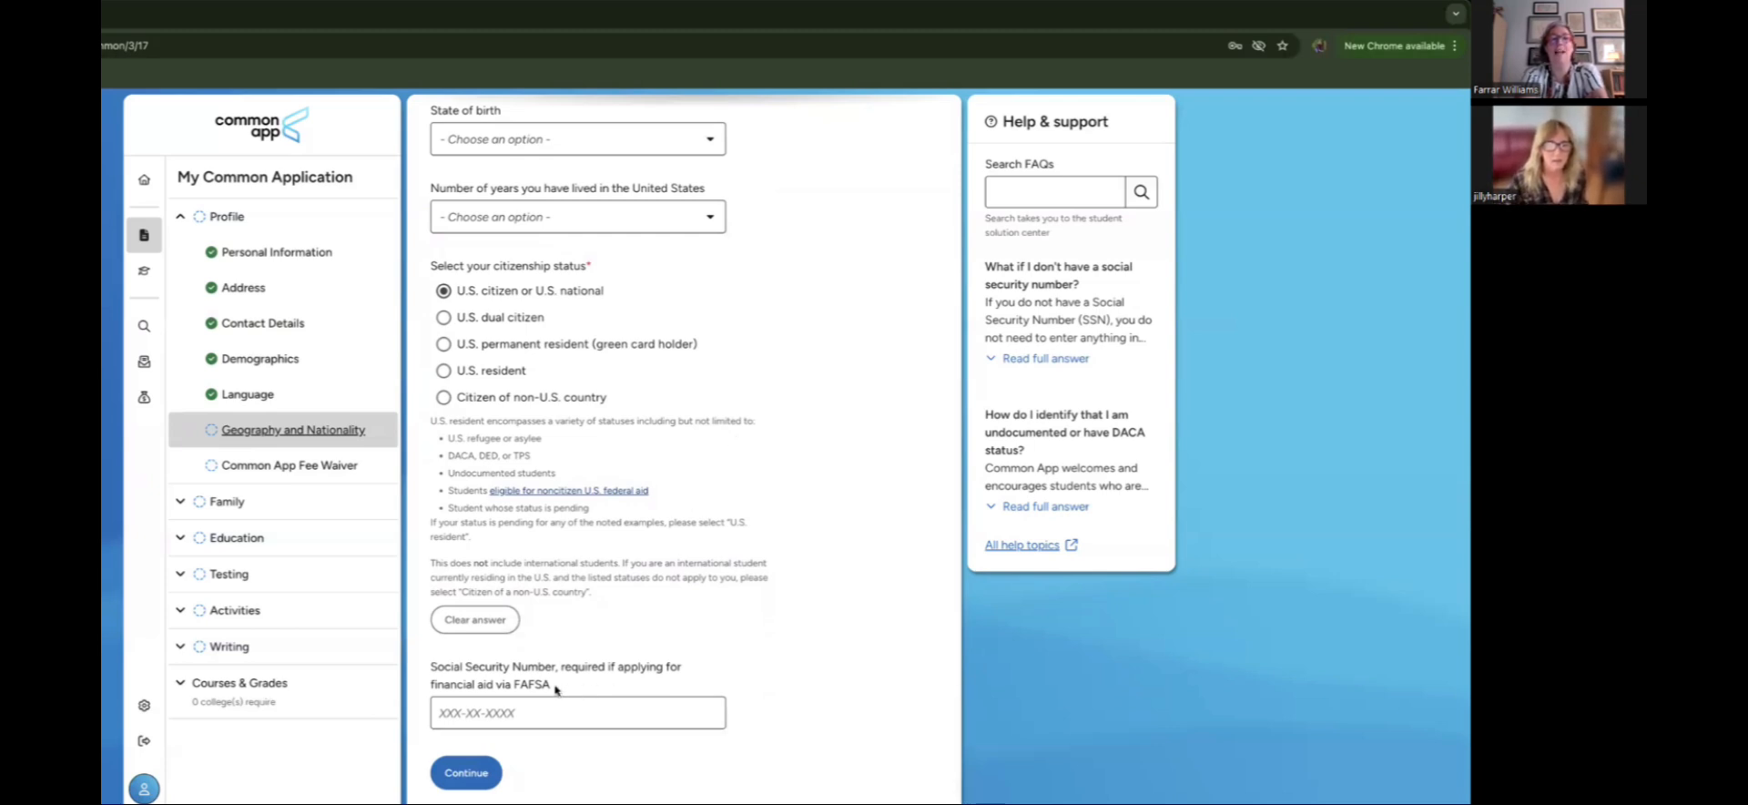
left_click(507, 709)
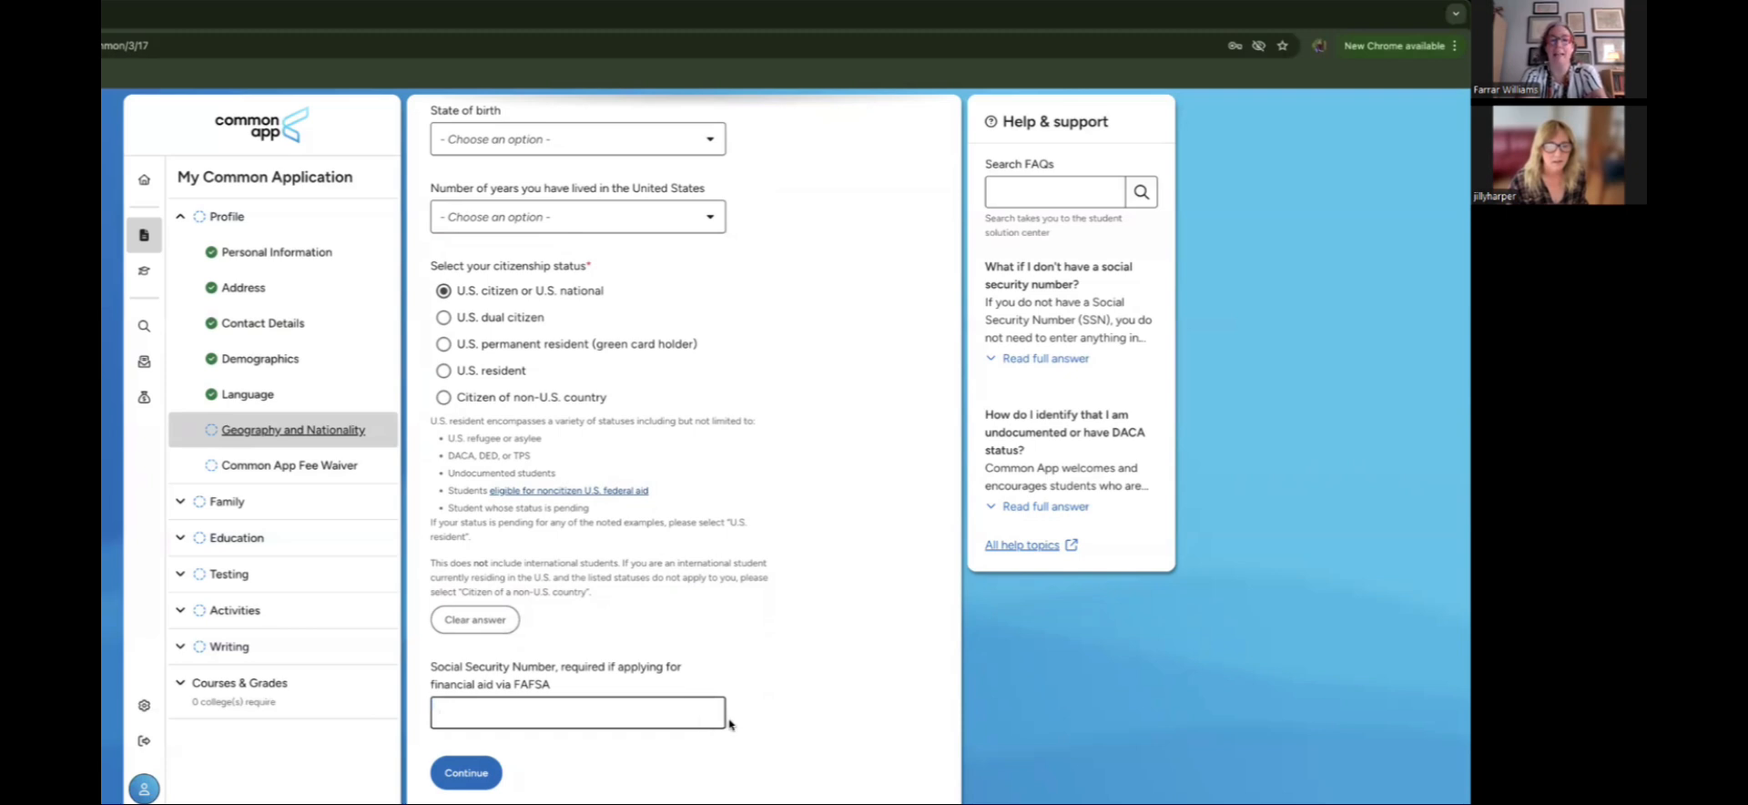
type("000-")
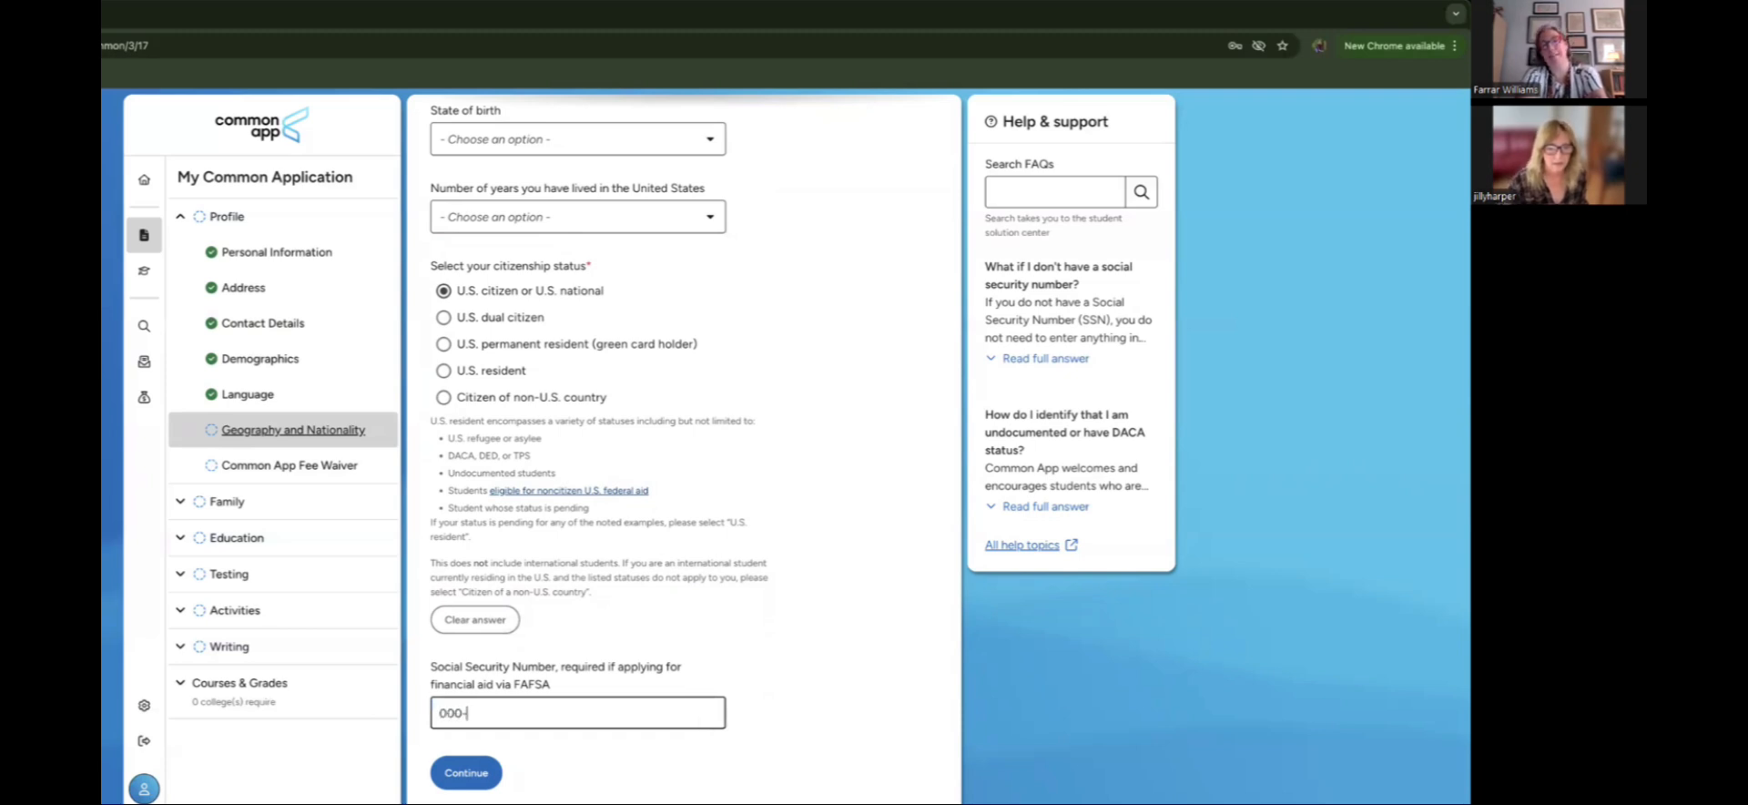
type("00-0000")
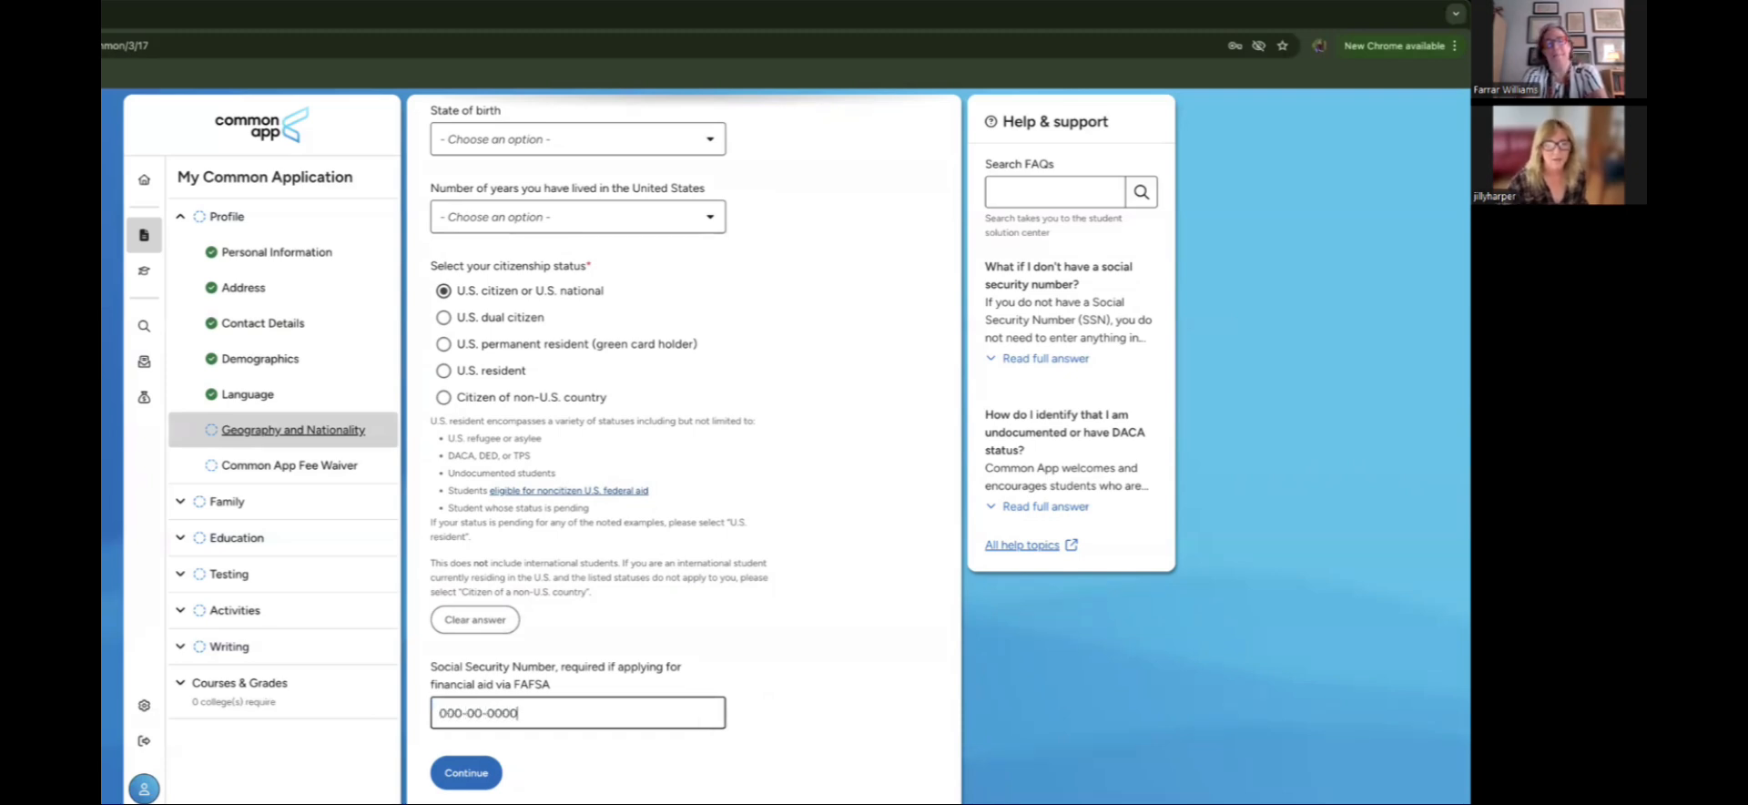
scroll(509, 786, "up", 1)
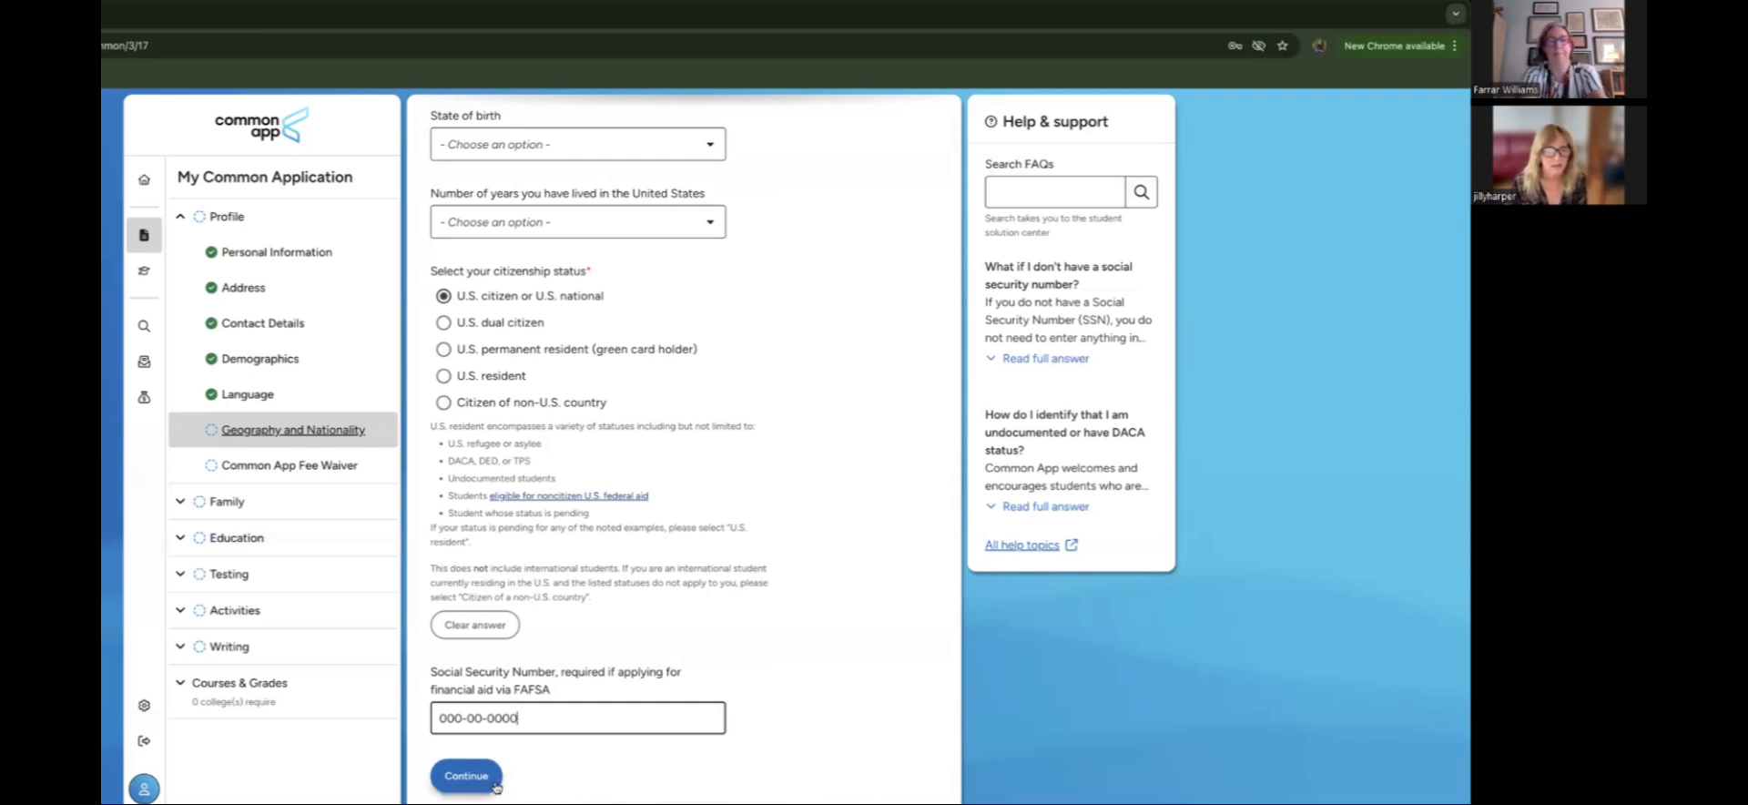
left_click(457, 785)
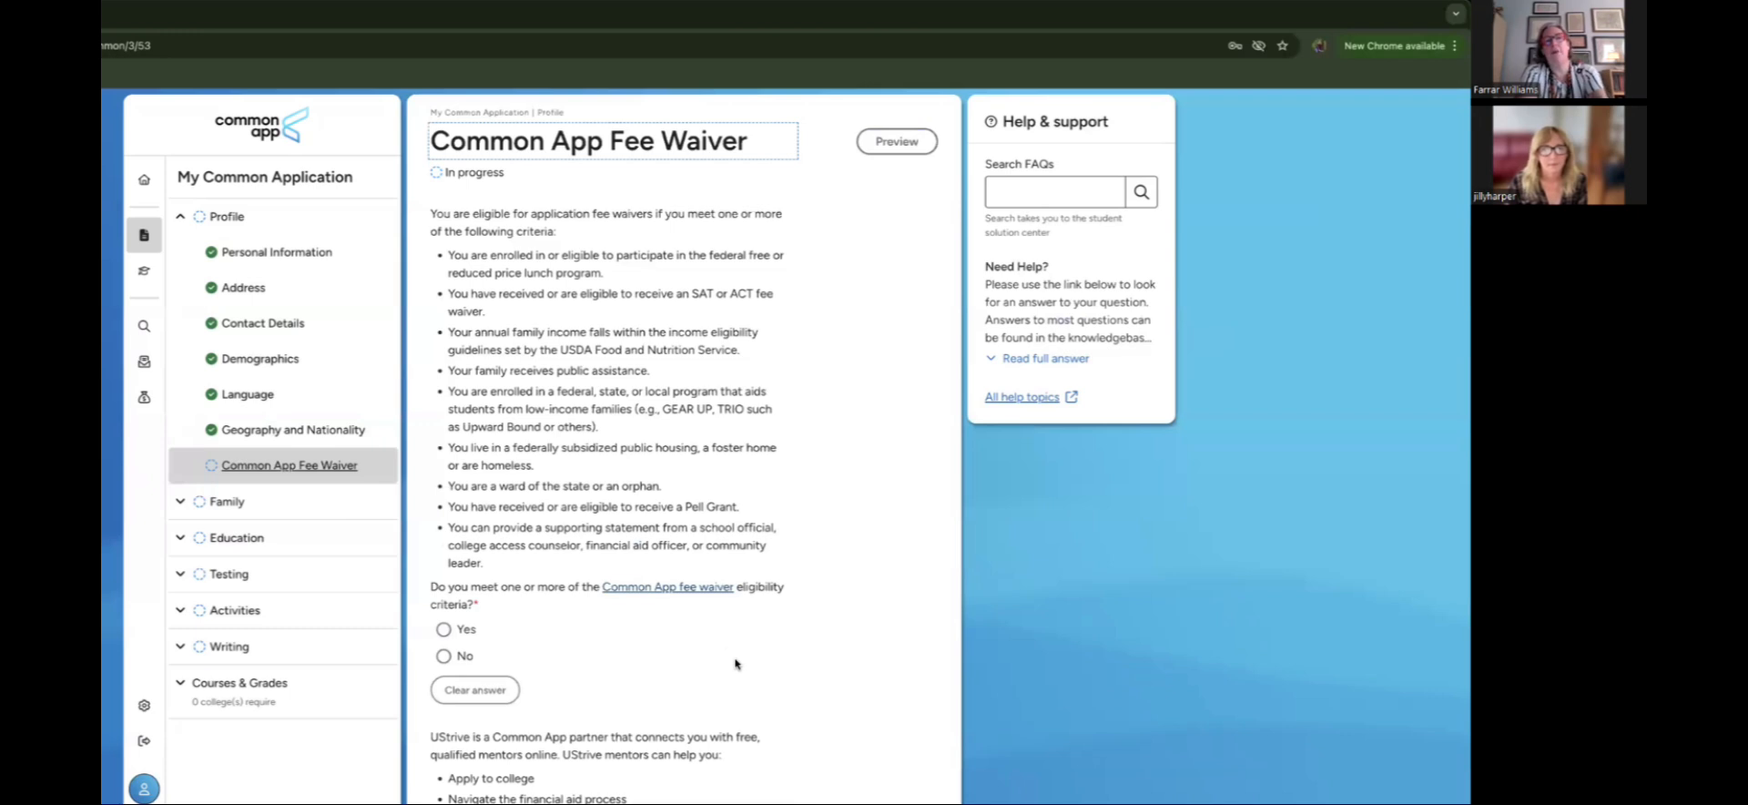
Step: Answer Yes to meeting the fee waiver criteria and sign with the applicant's name
scroll(735, 664, "down", 2)
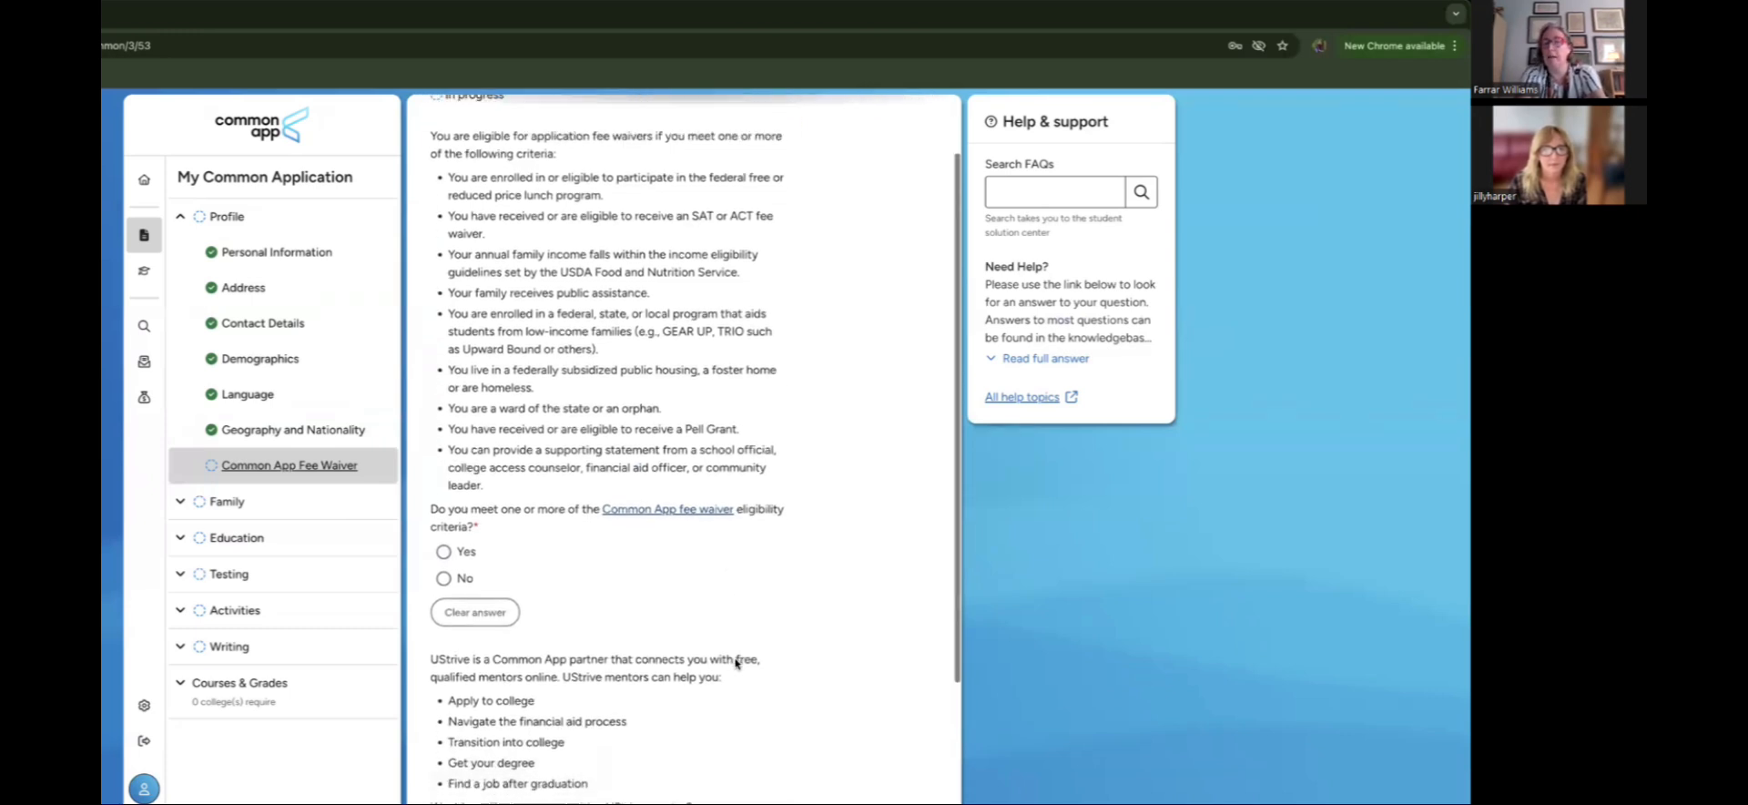
scroll(736, 664, "down", 1)
scroll(735, 661, "down", 1)
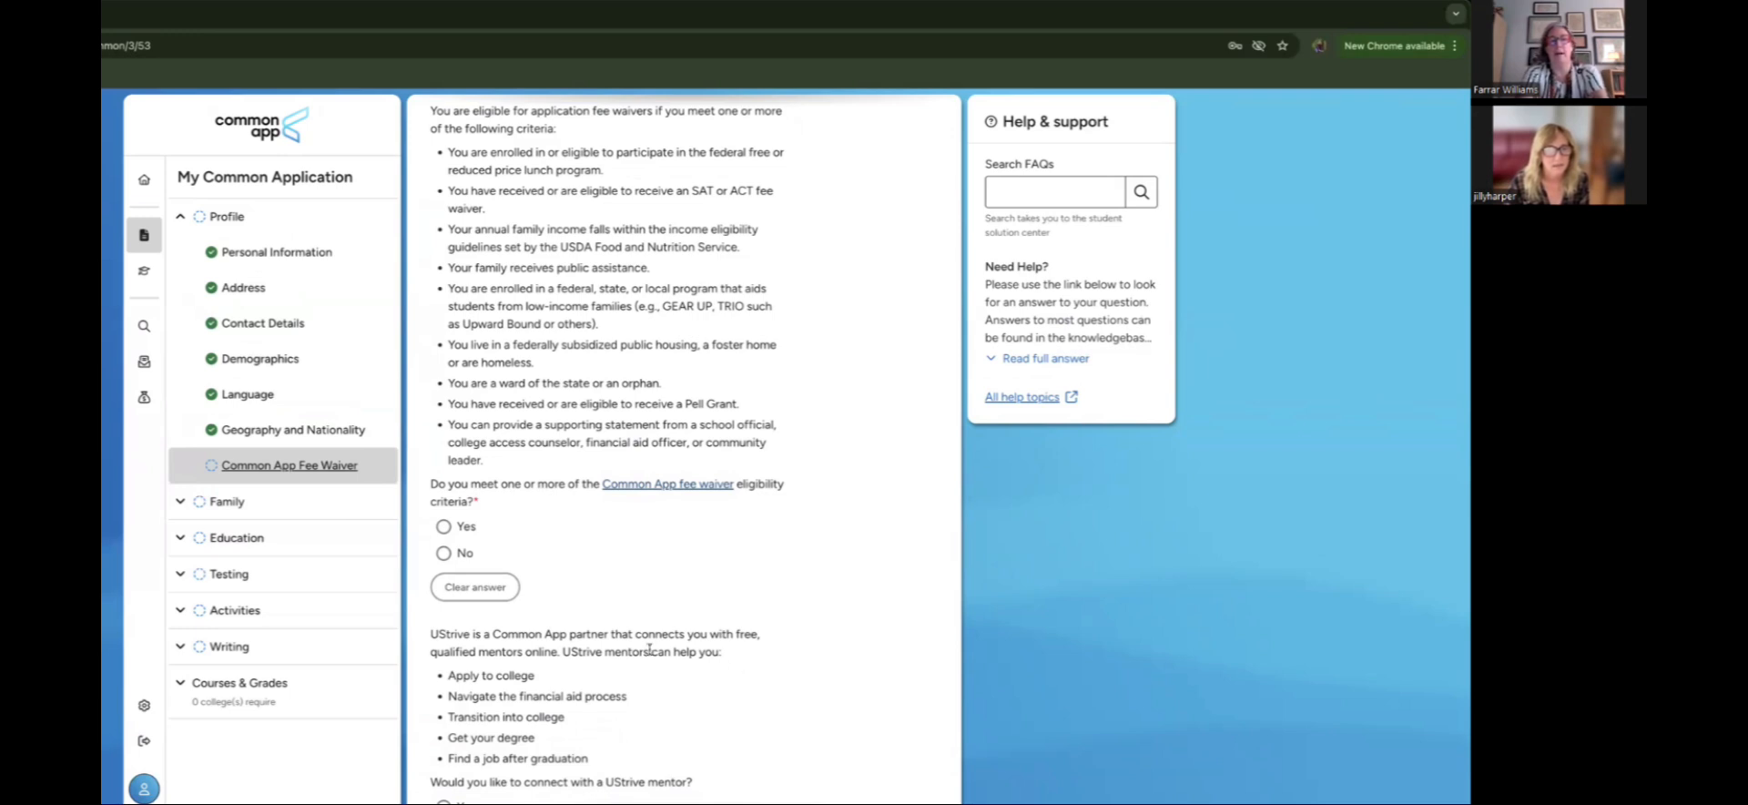
left_click(443, 526)
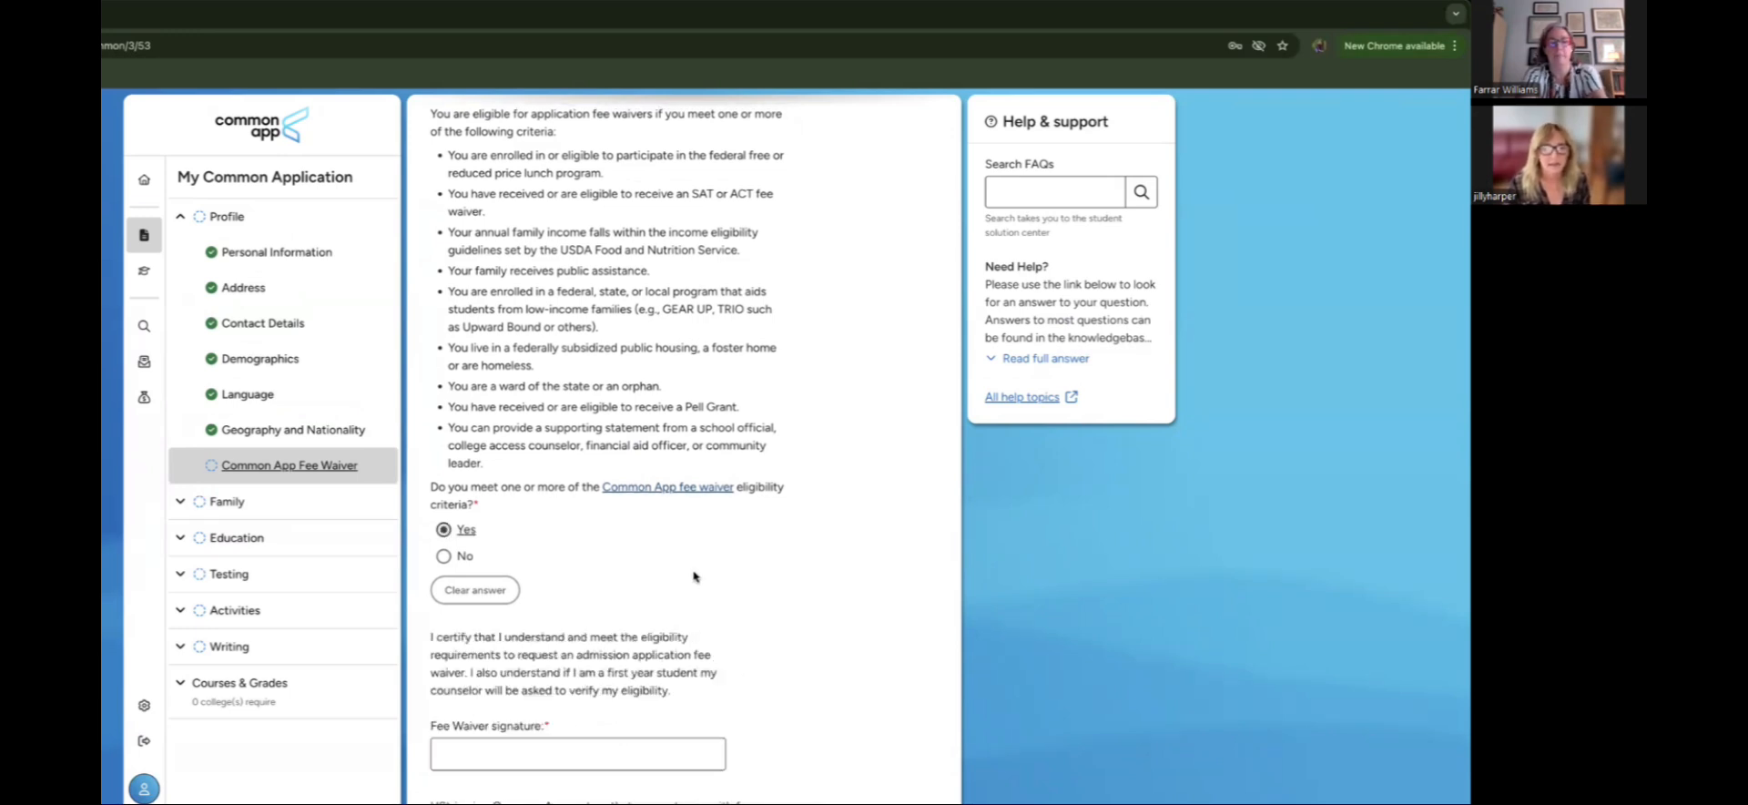
scroll(694, 576, "down", 3)
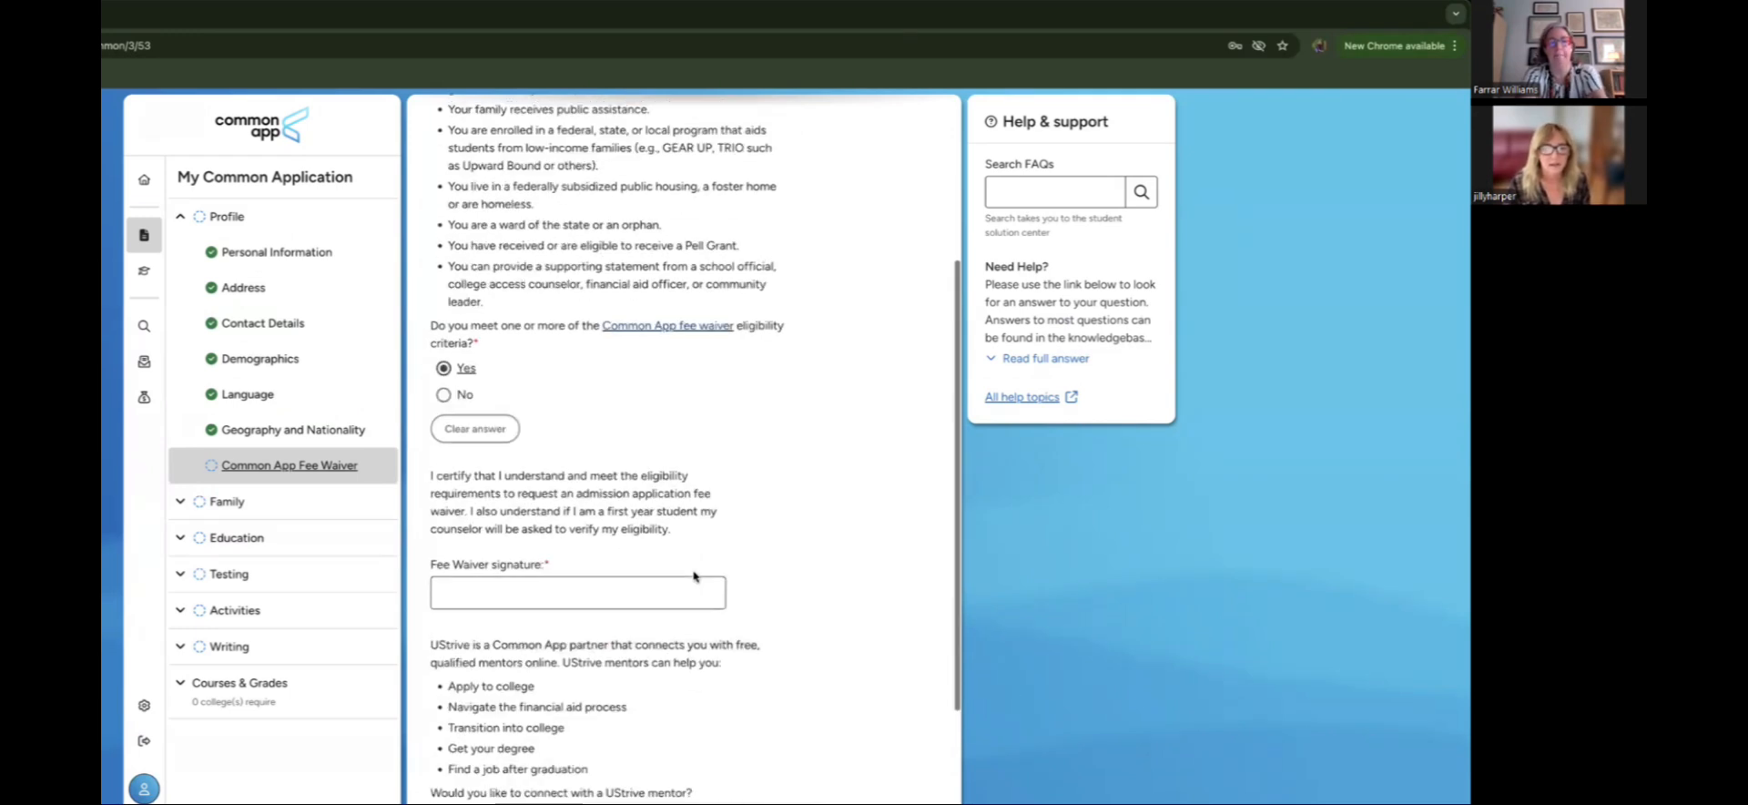
left_click(635, 552)
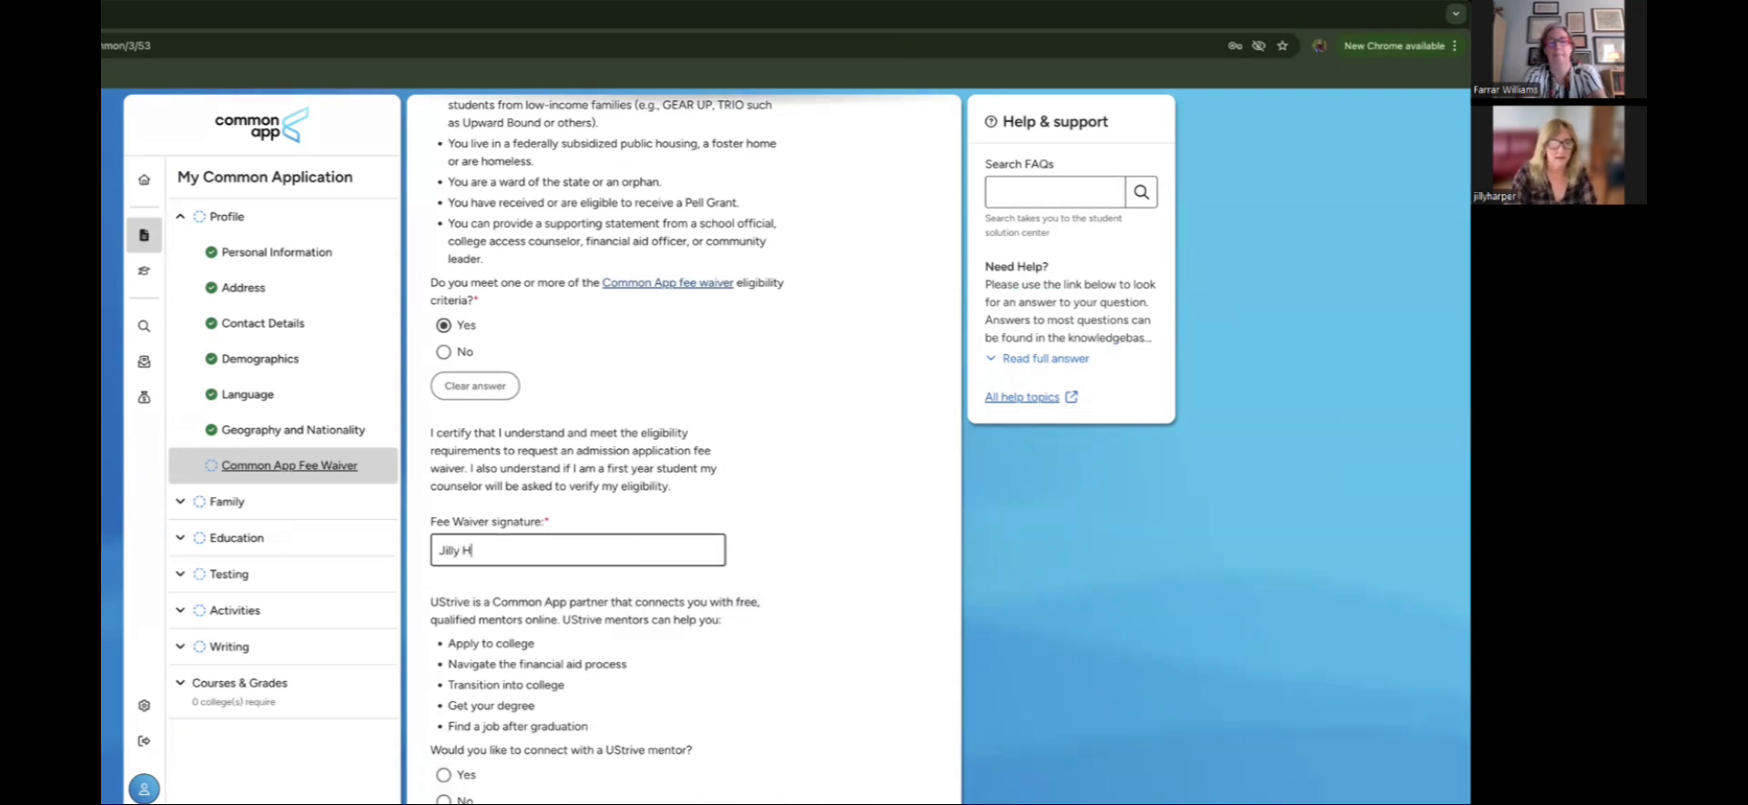
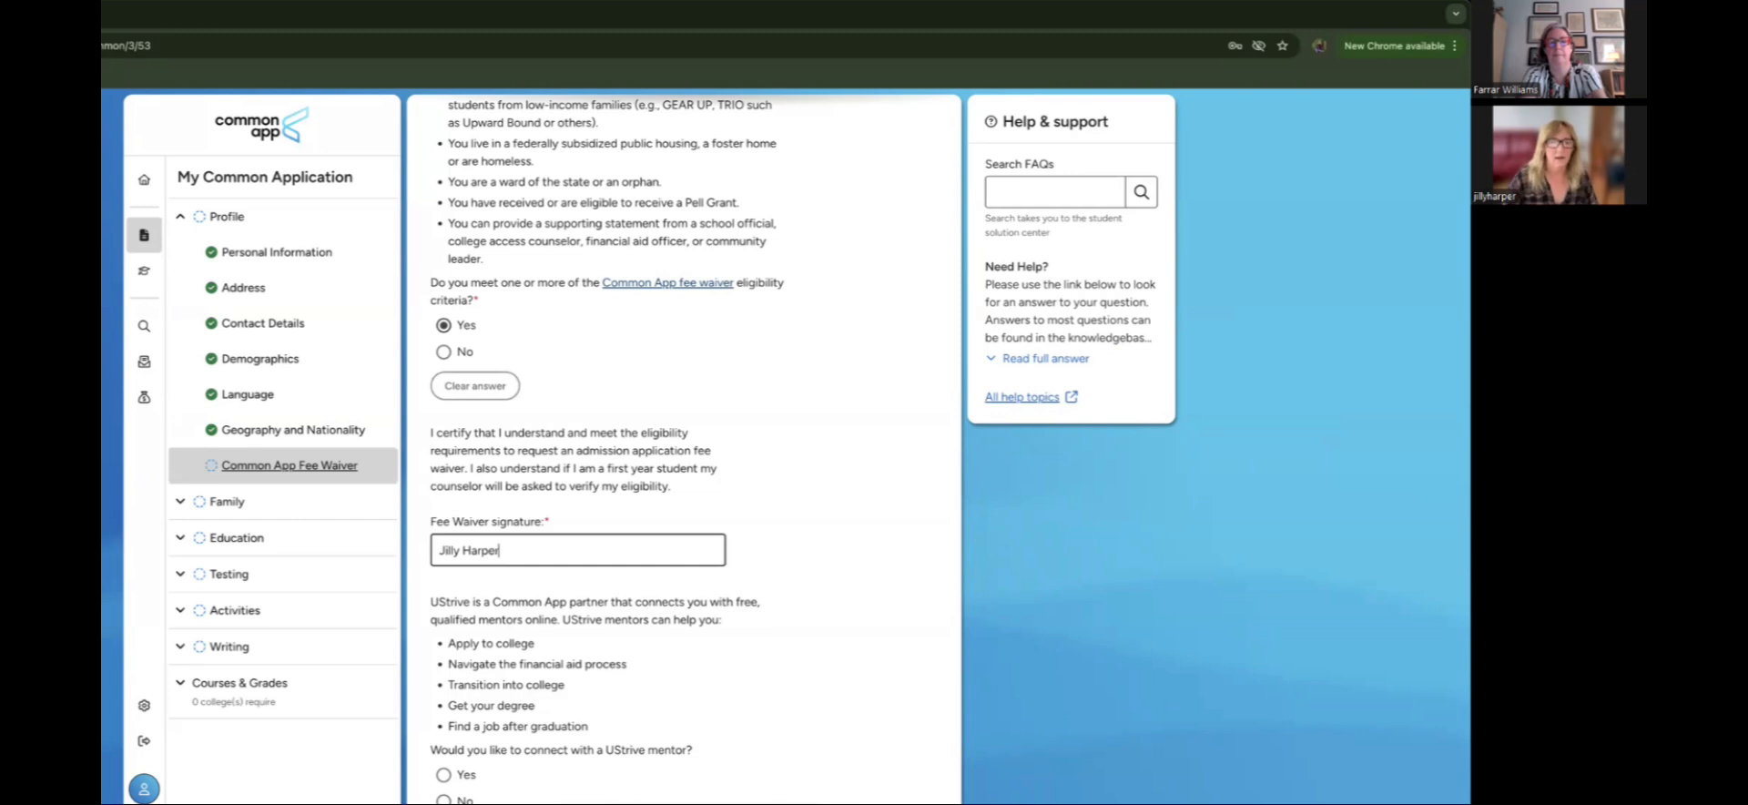
Step: Decline the UStrive mentor offer and save the Fee Waiver page
scroll(873, 586, "up", 3)
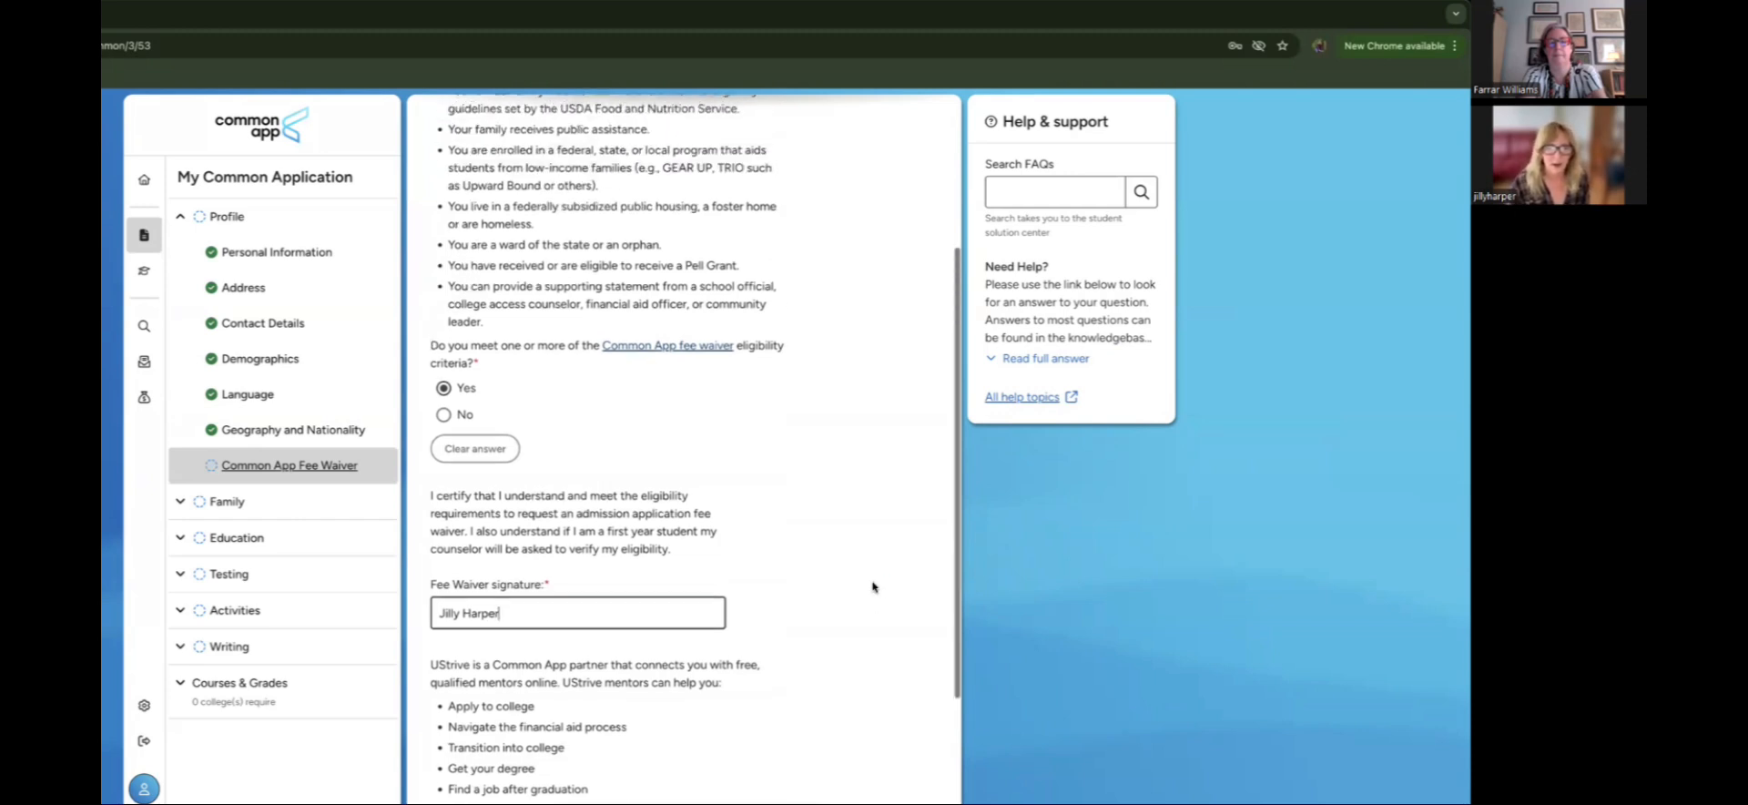
scroll(872, 586, "up", 1)
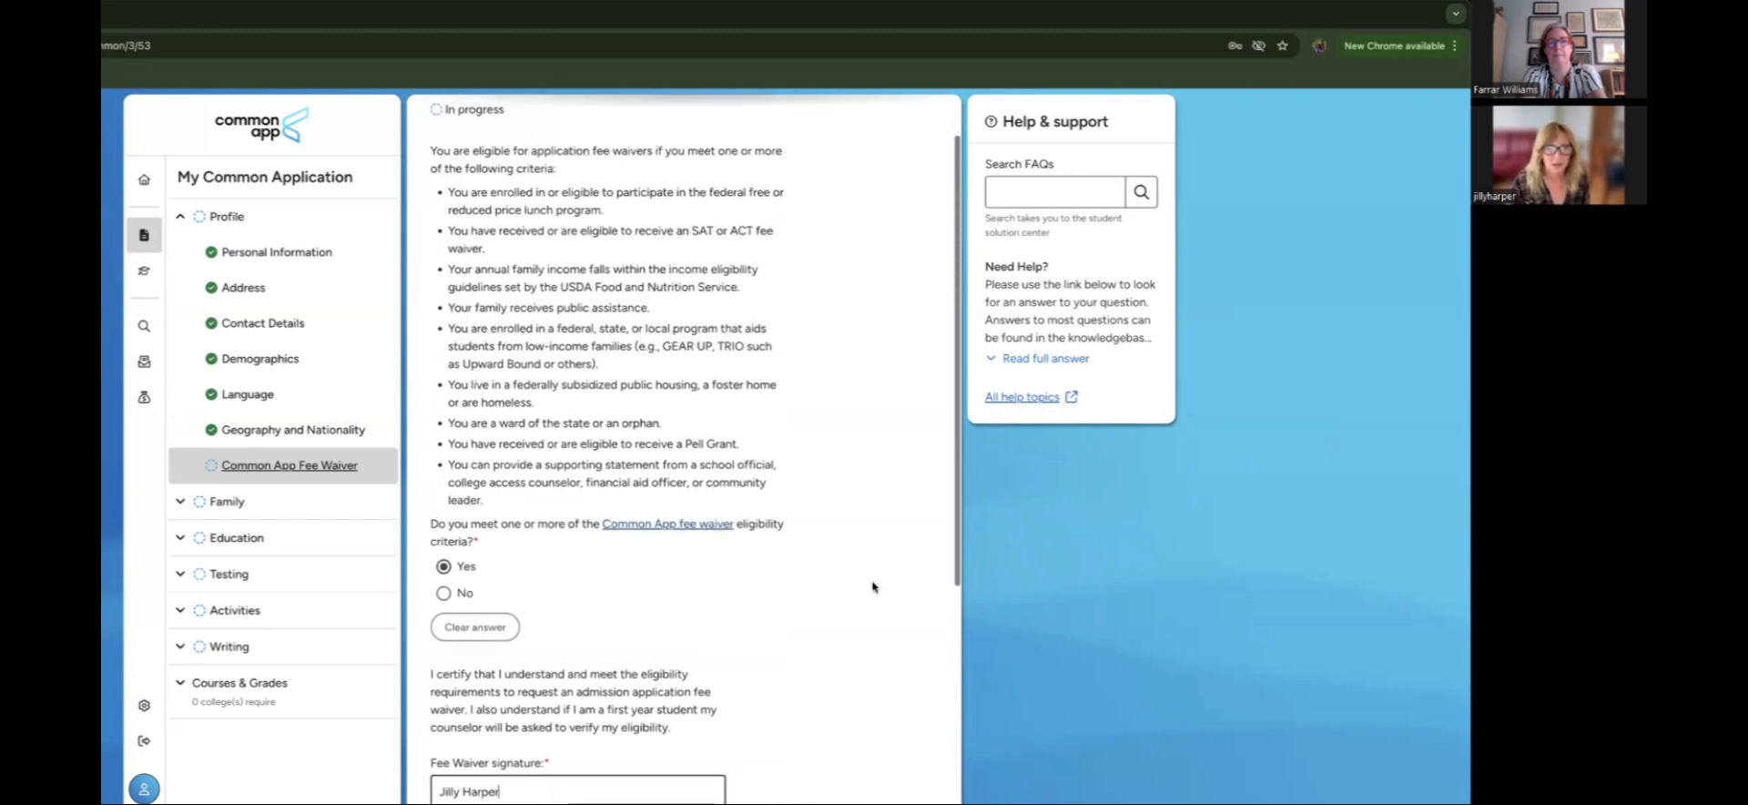
scroll(873, 585, "down", 1)
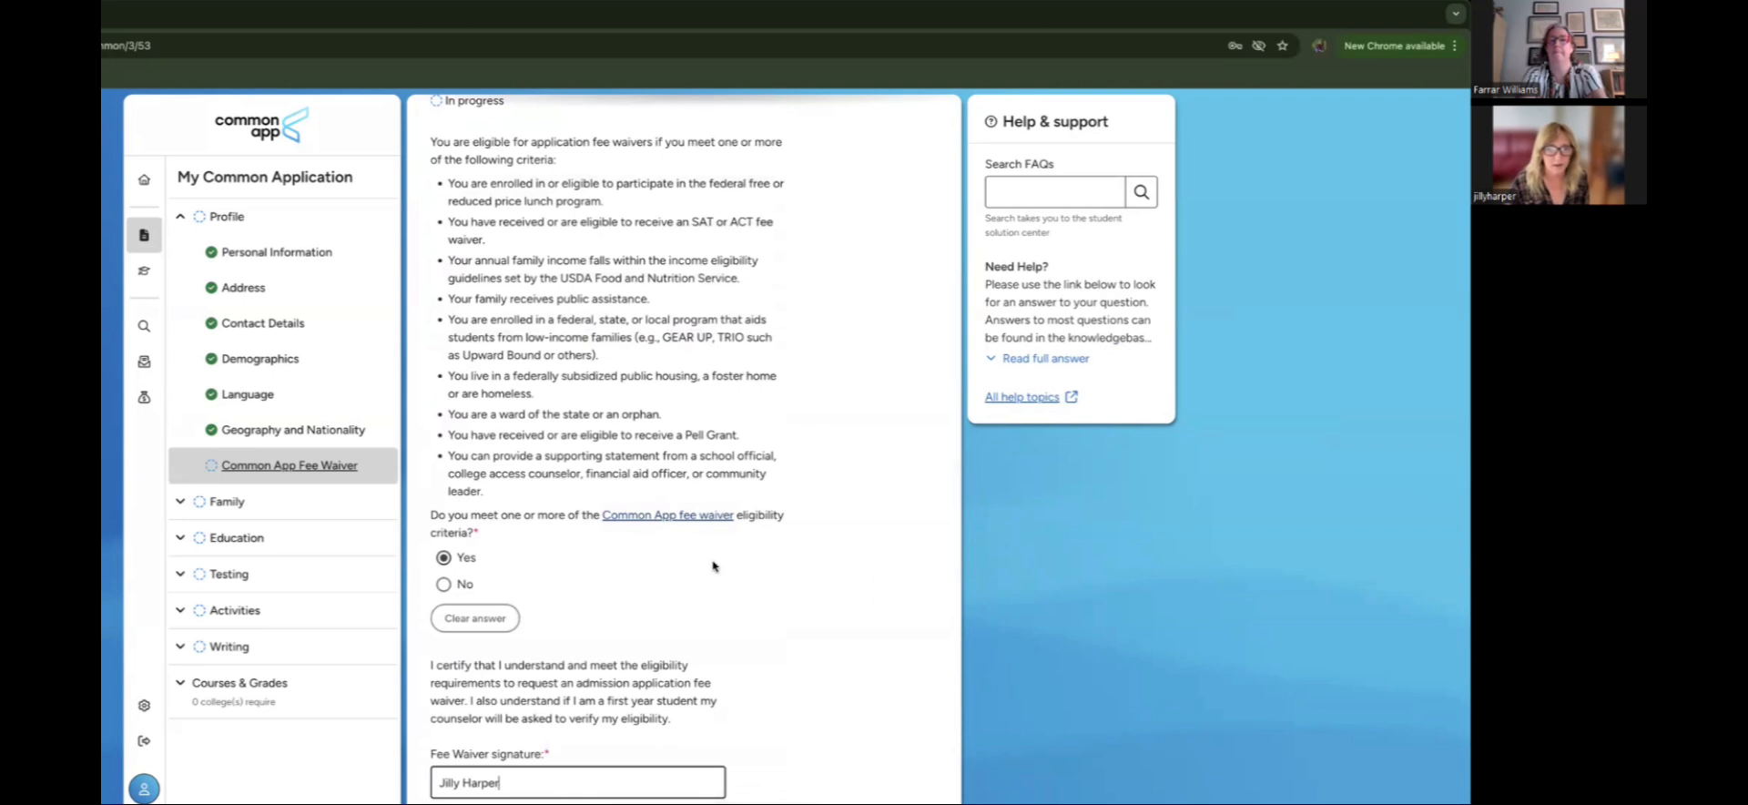
scroll(813, 601, "down", 3)
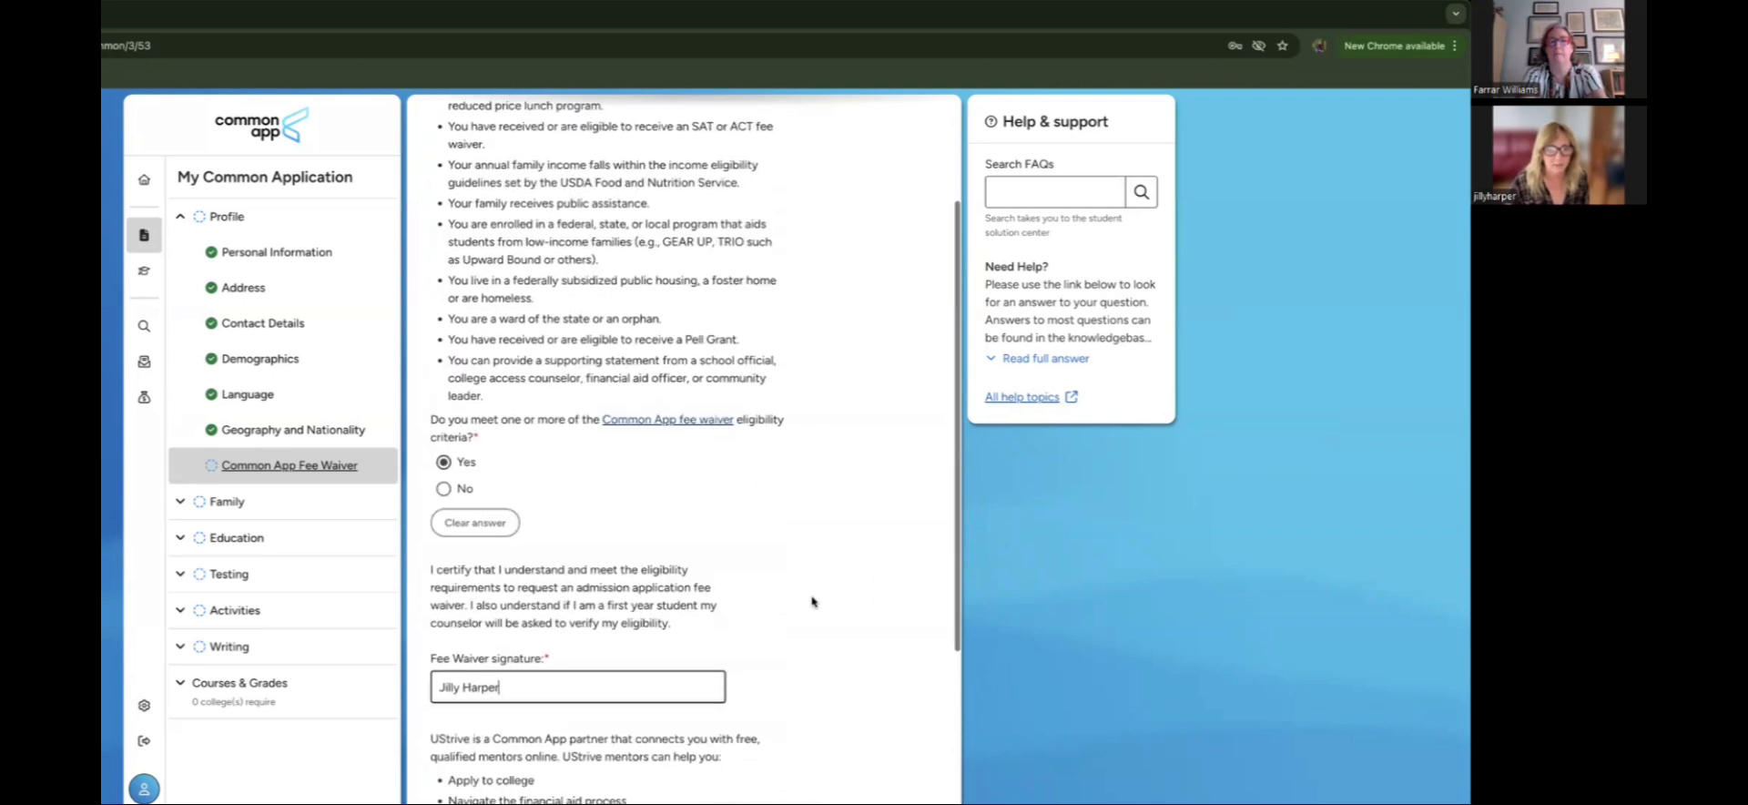
scroll(813, 601, "up", 2)
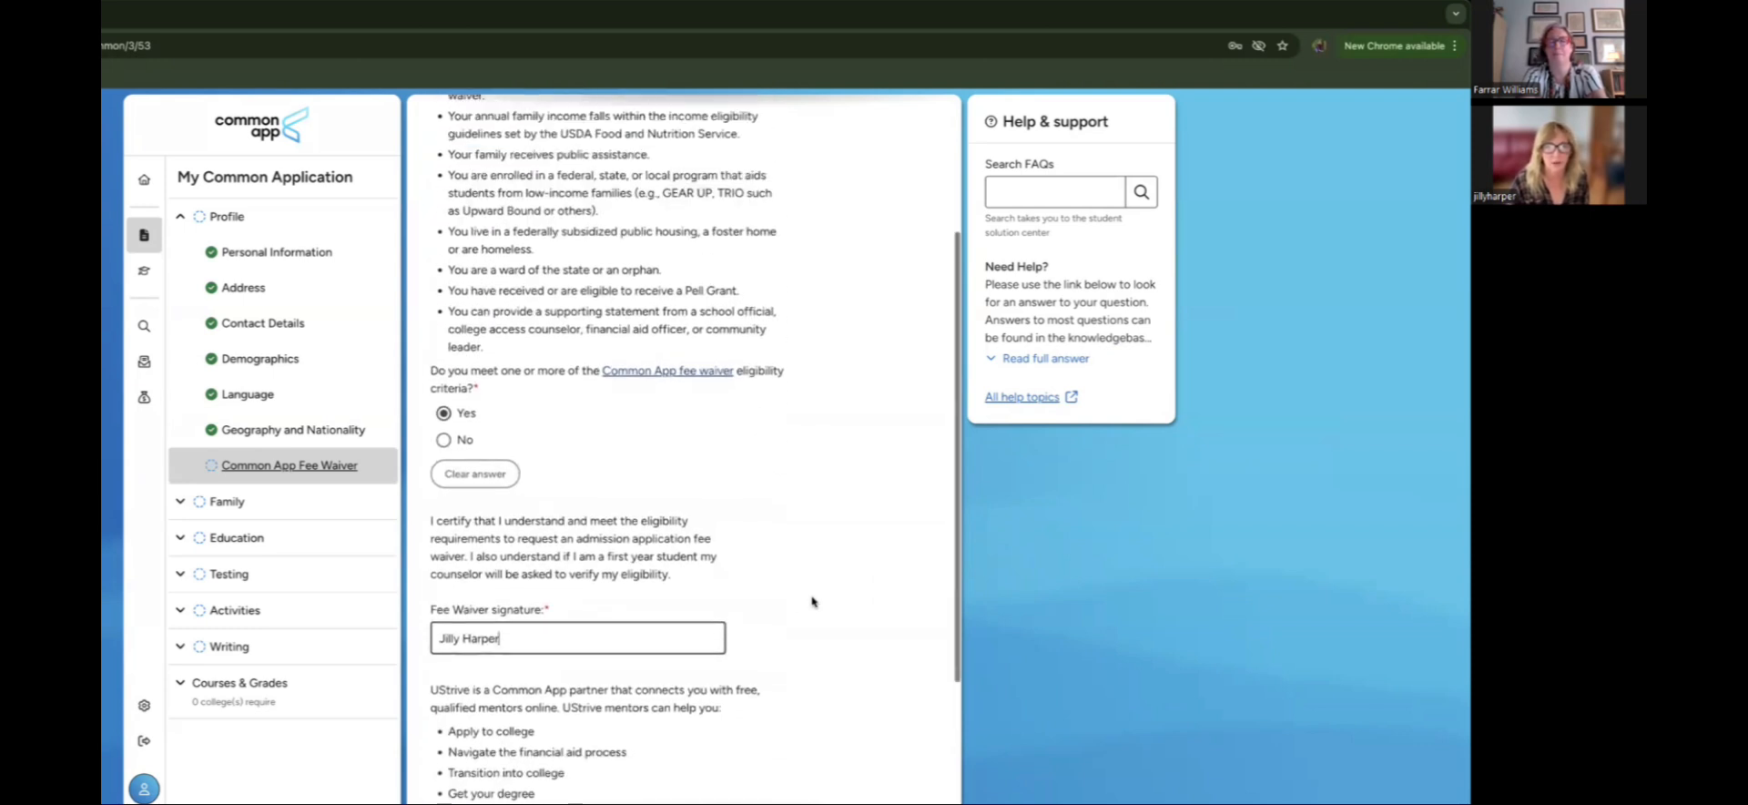
scroll(813, 601, "down", 4)
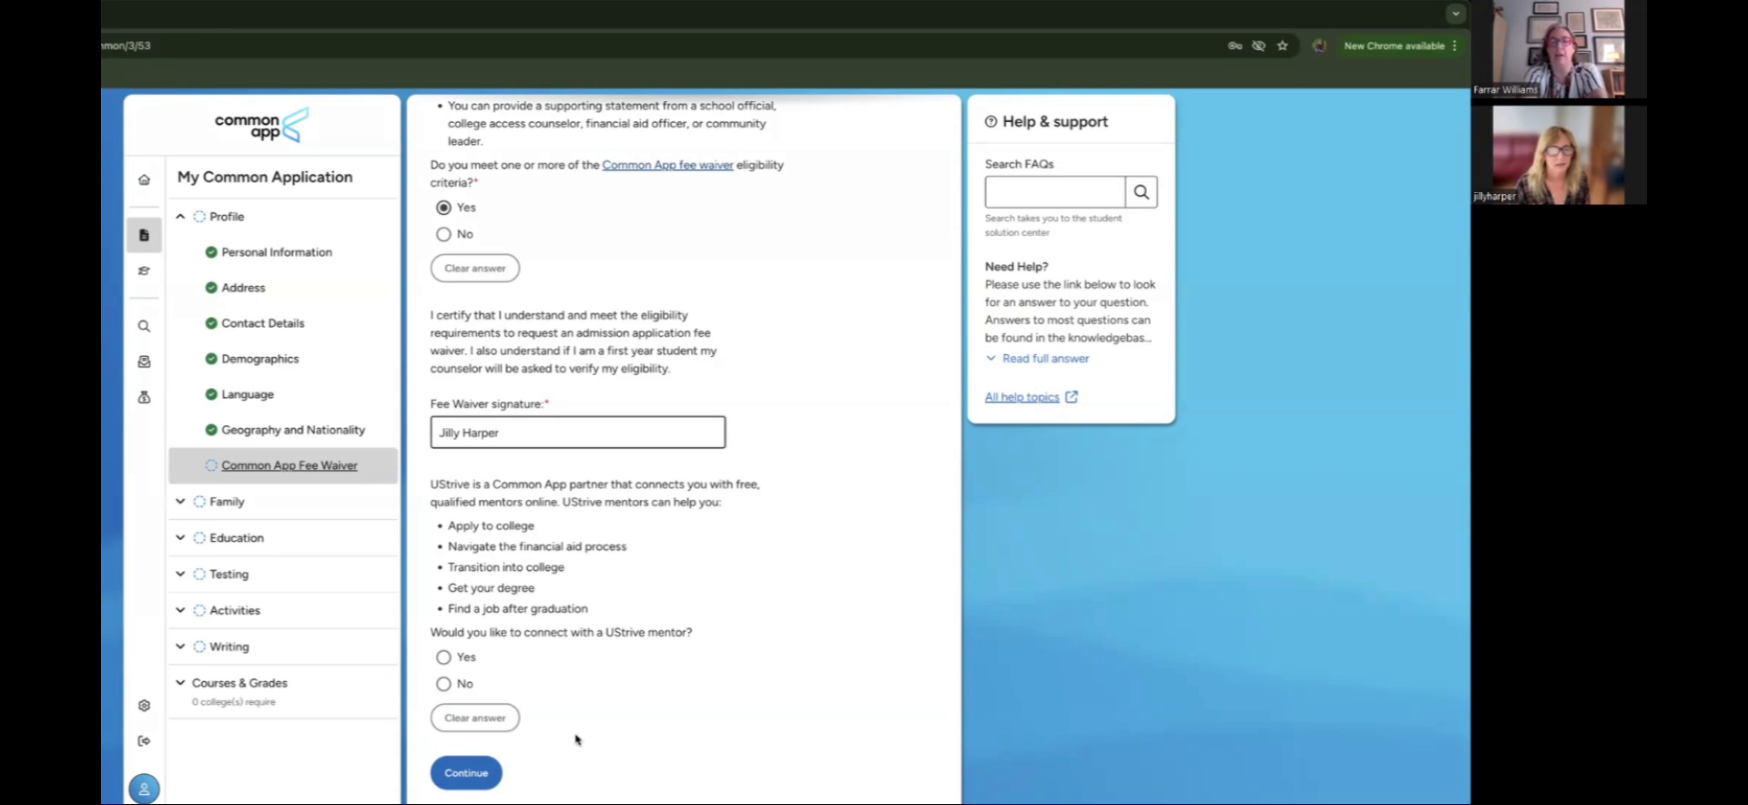
left_click(443, 684)
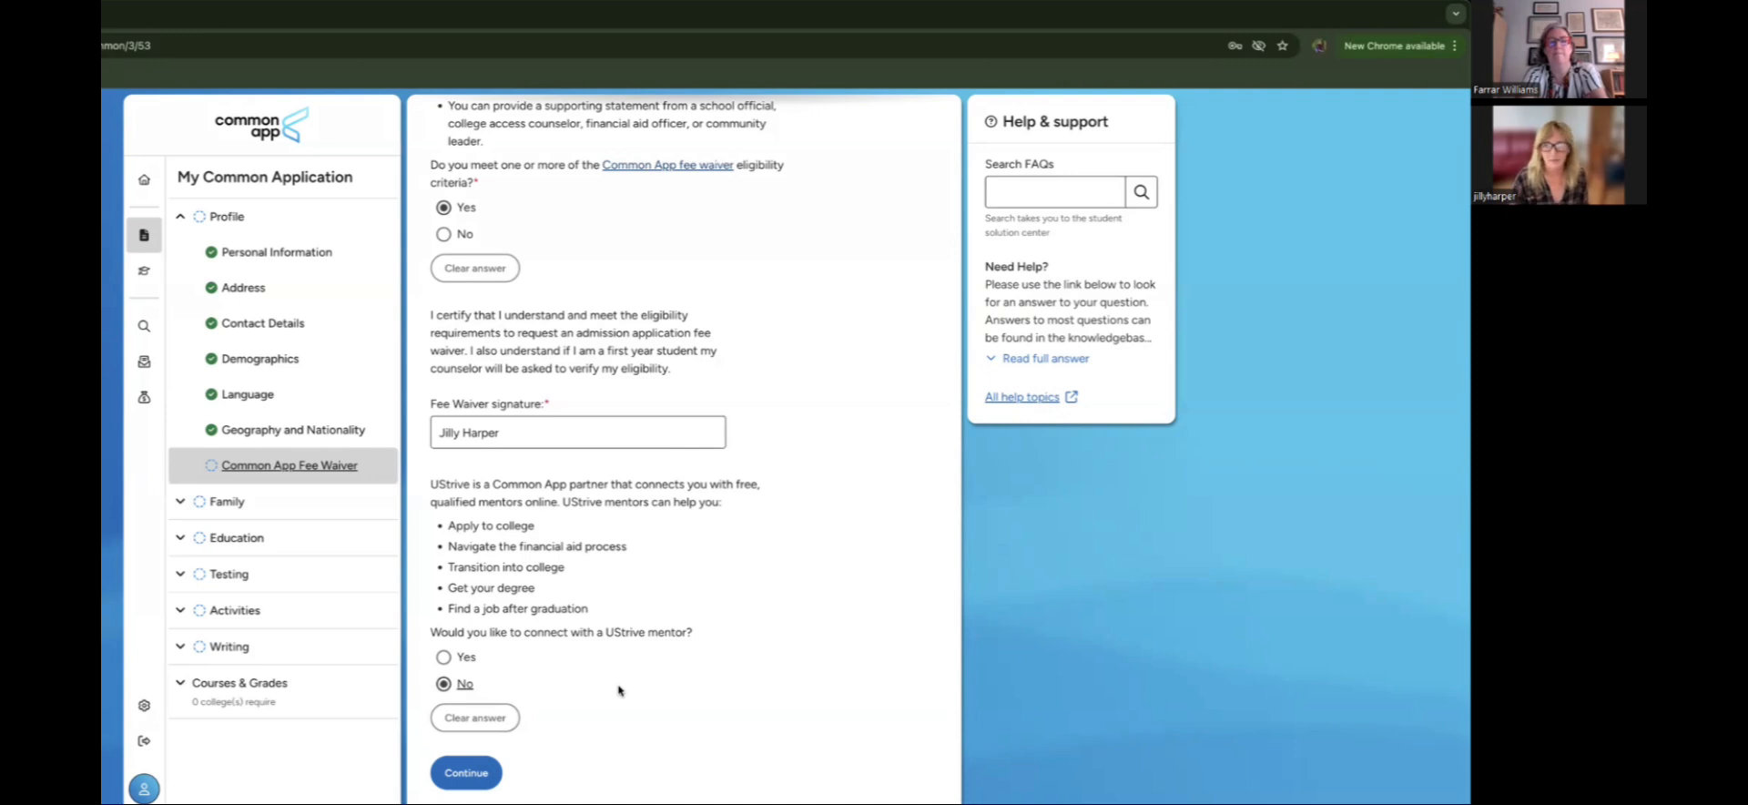
left_click(467, 771)
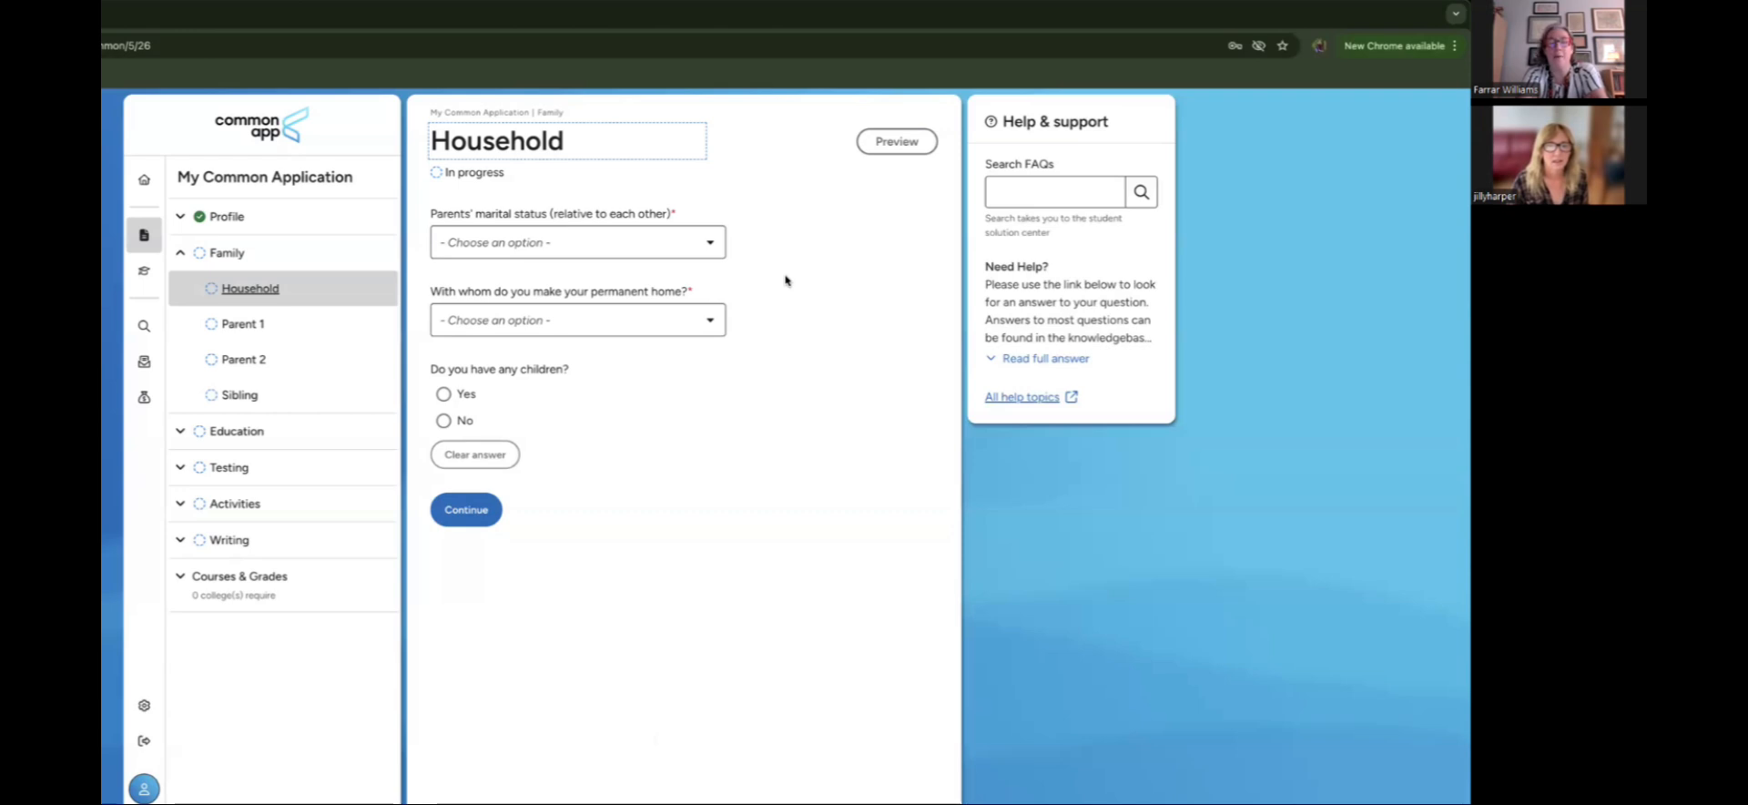
Step: Set parents' marital status to Divorced with 2016 as the year of divorce
left_click(682, 246)
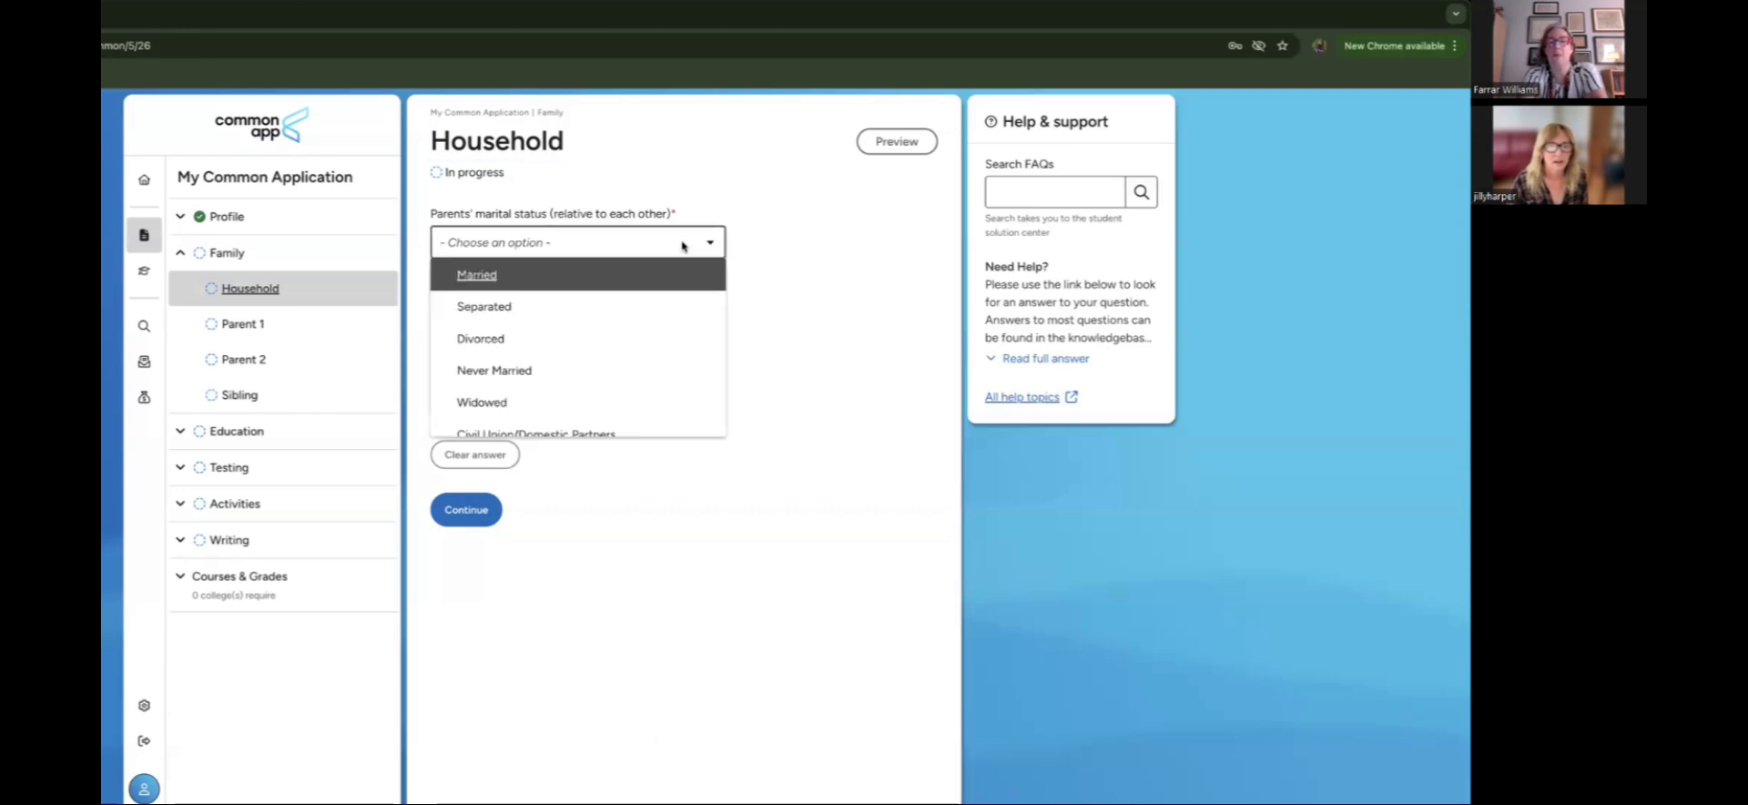
left_click(853, 251)
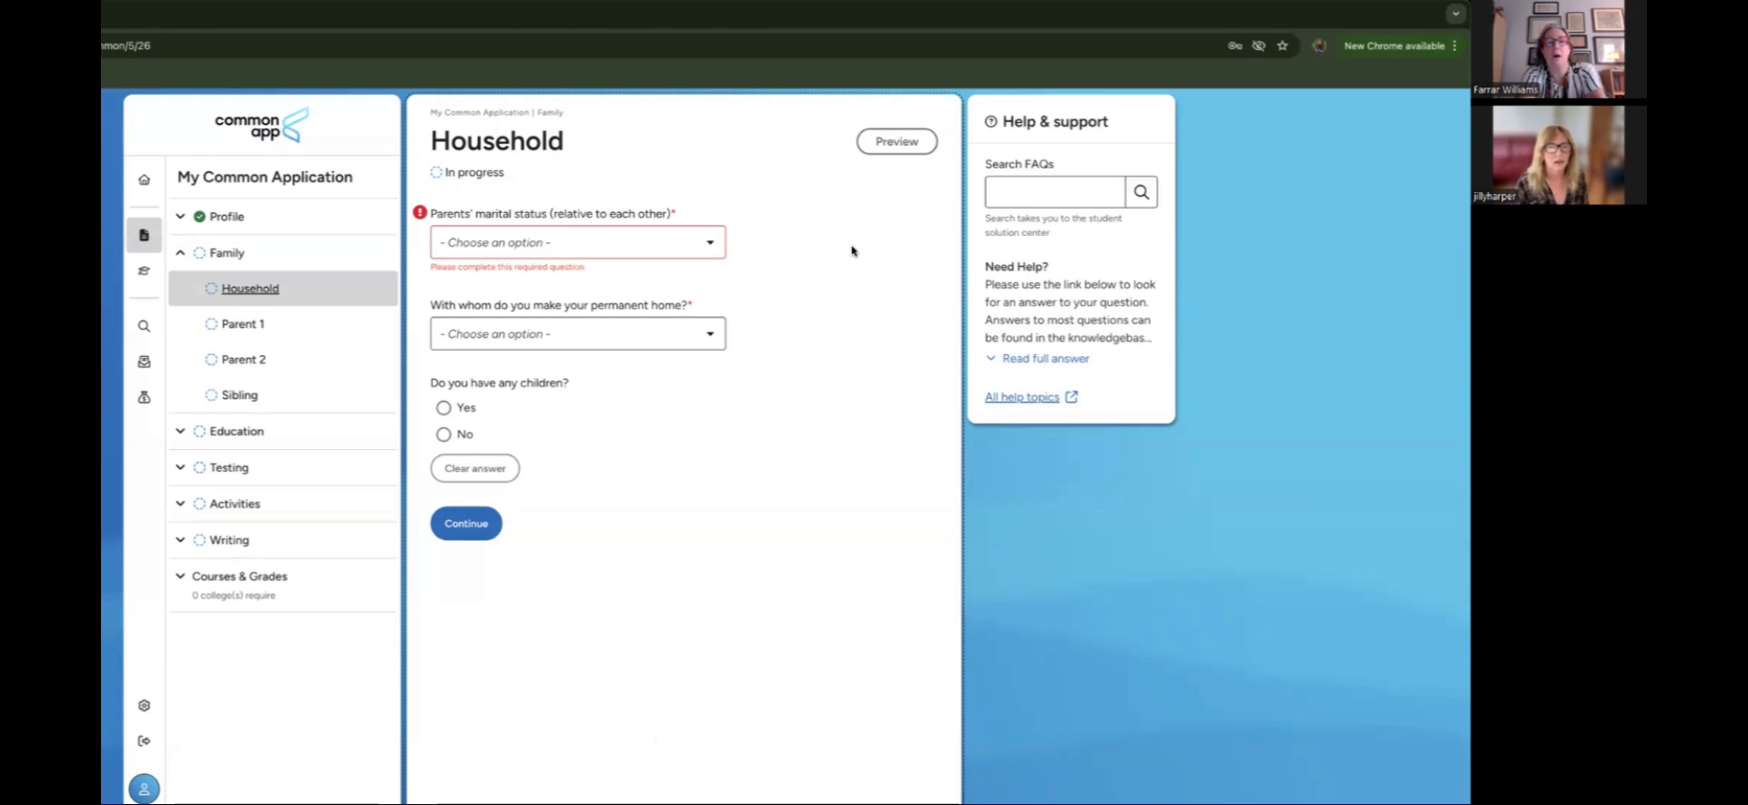
left_click(658, 251)
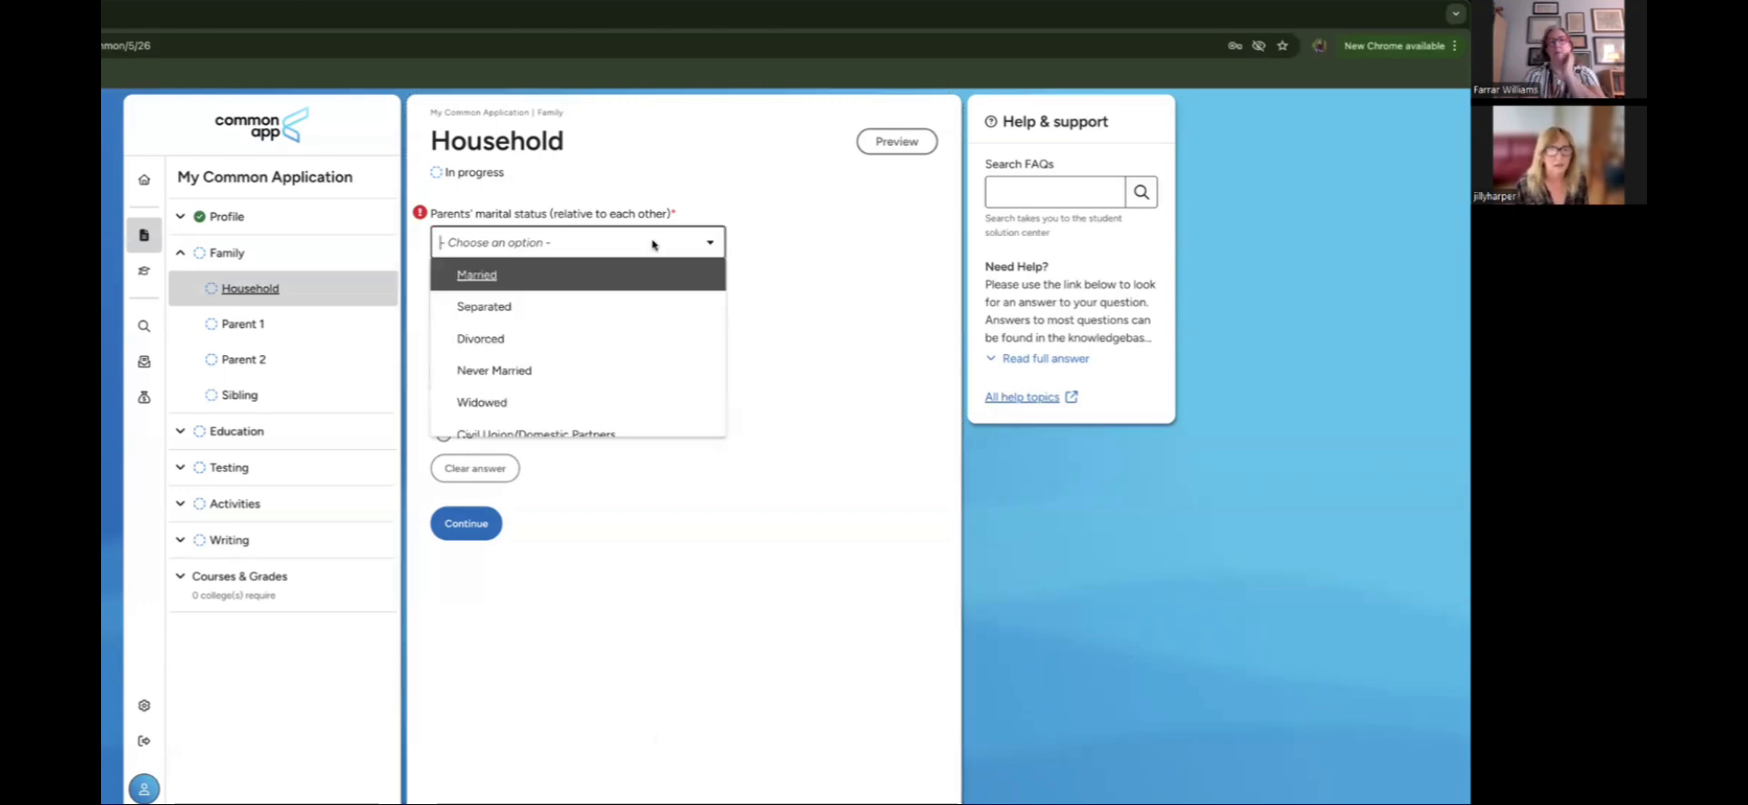
left_click(843, 307)
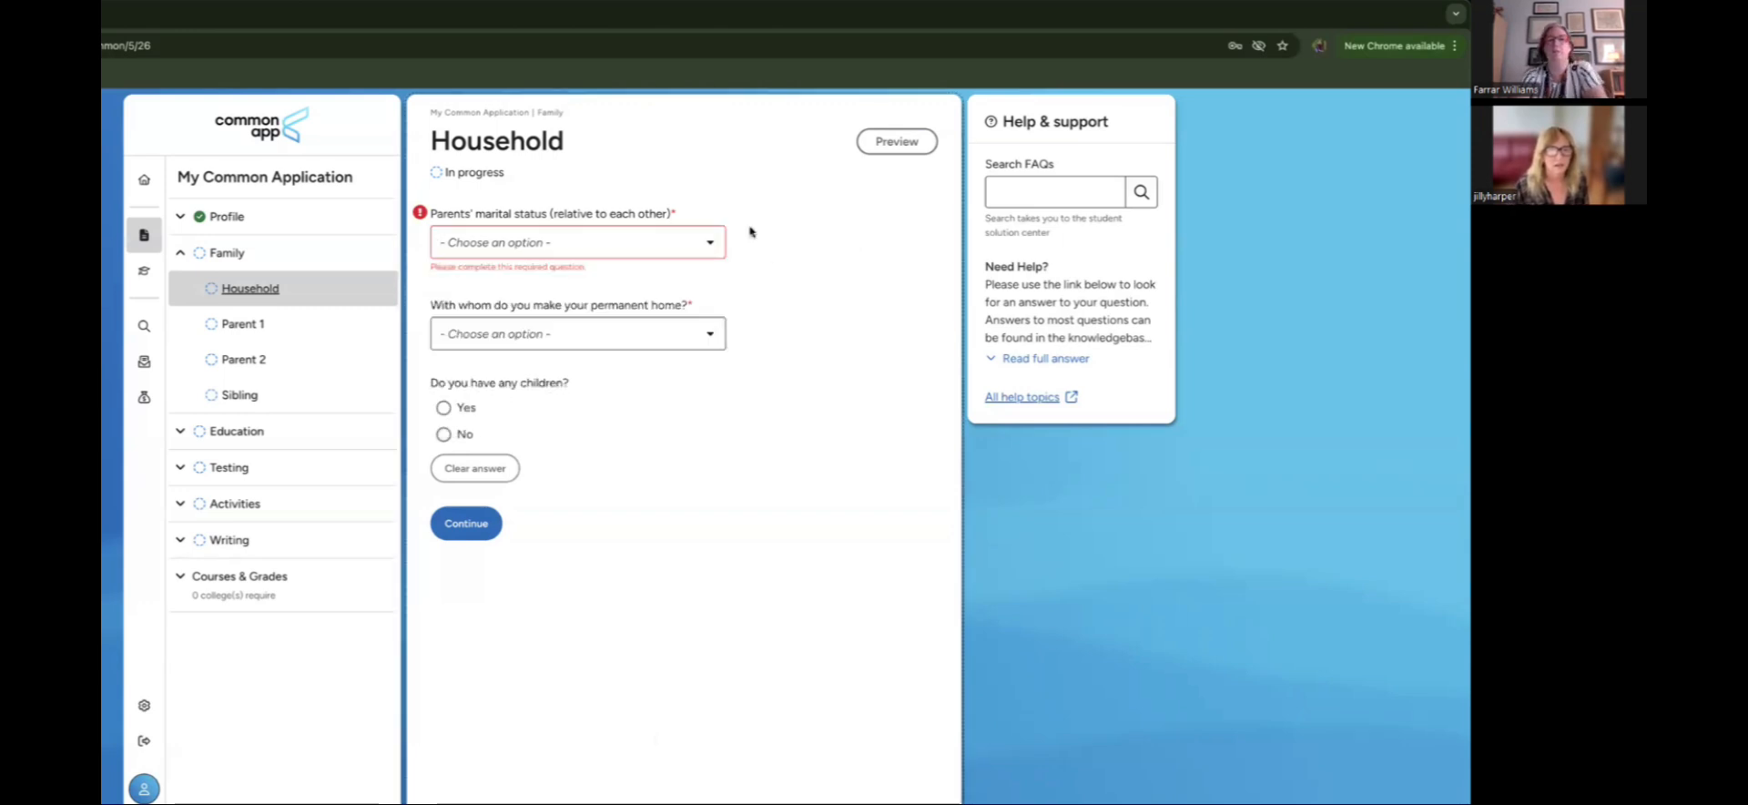
left_click(705, 244)
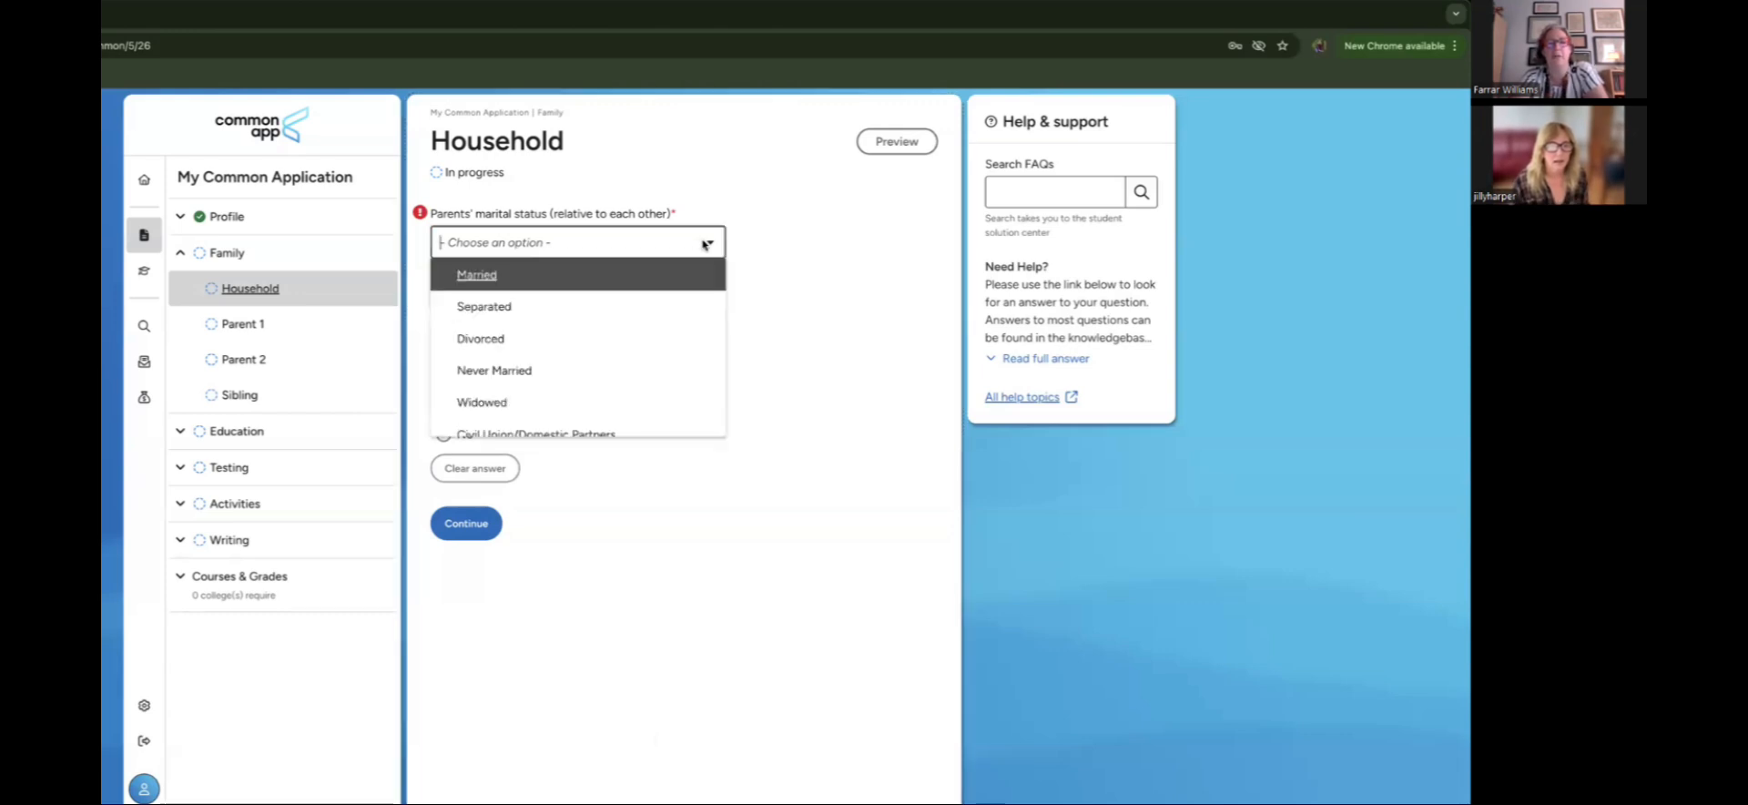
left_click(668, 341)
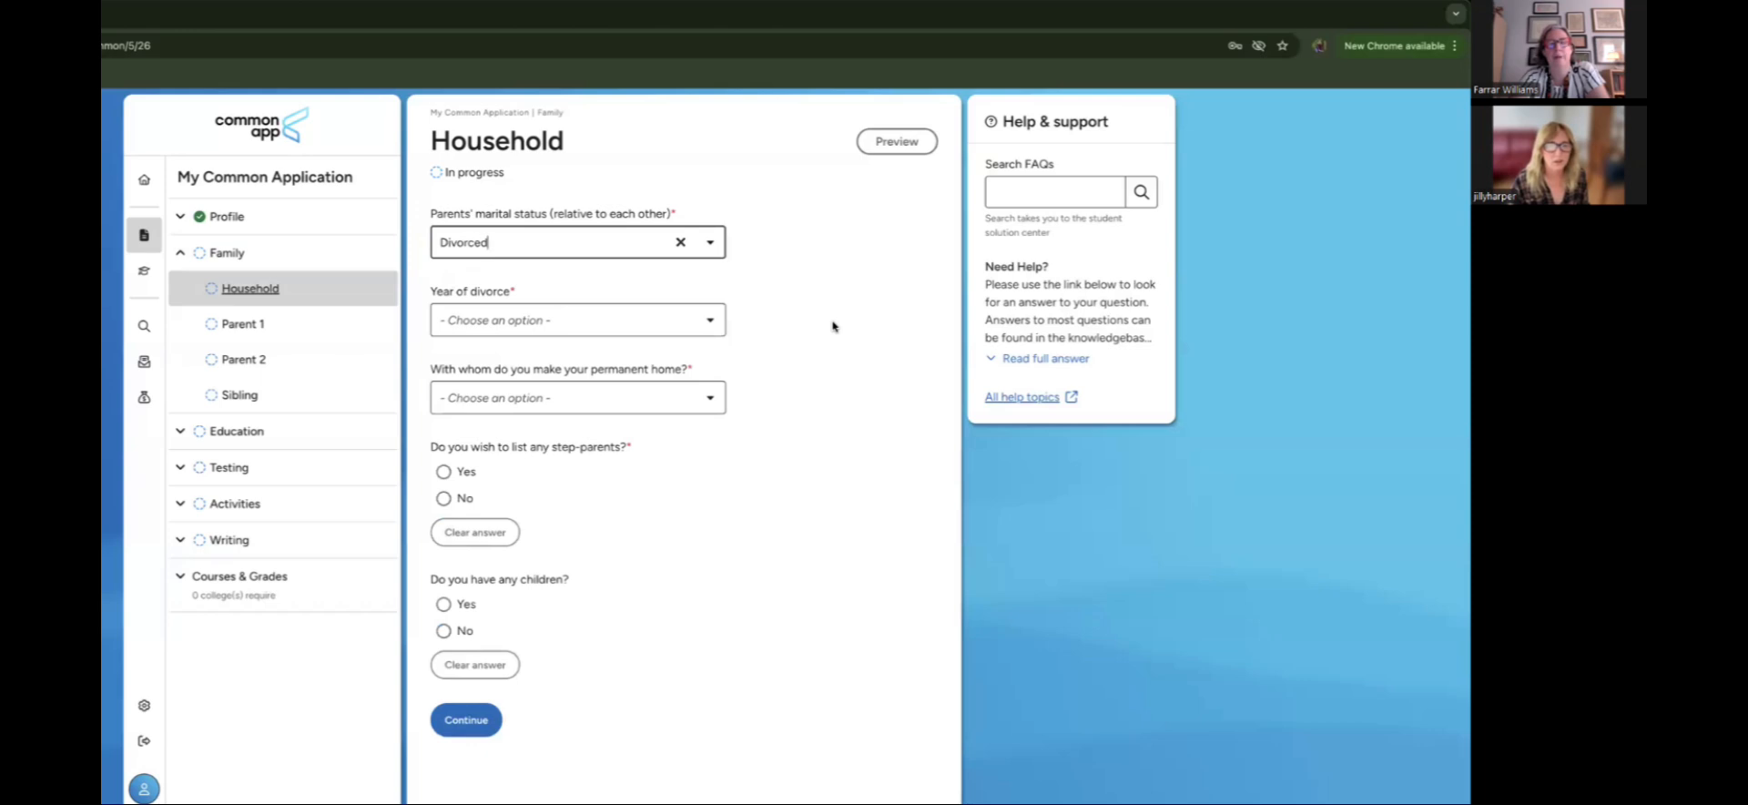
left_click(709, 320)
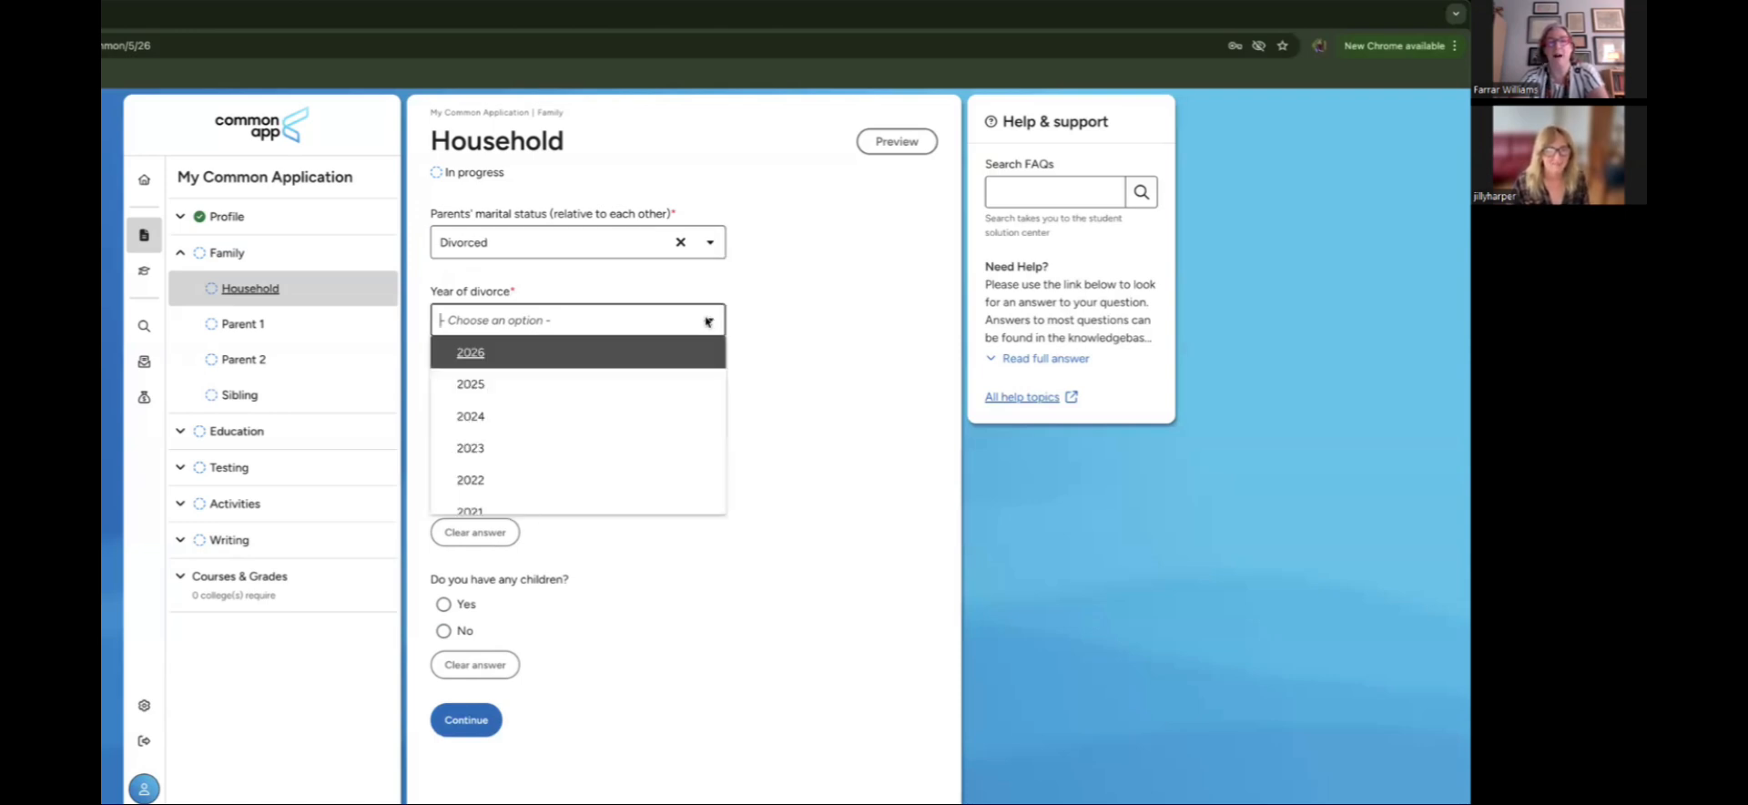
scroll(664, 441, "down", 3)
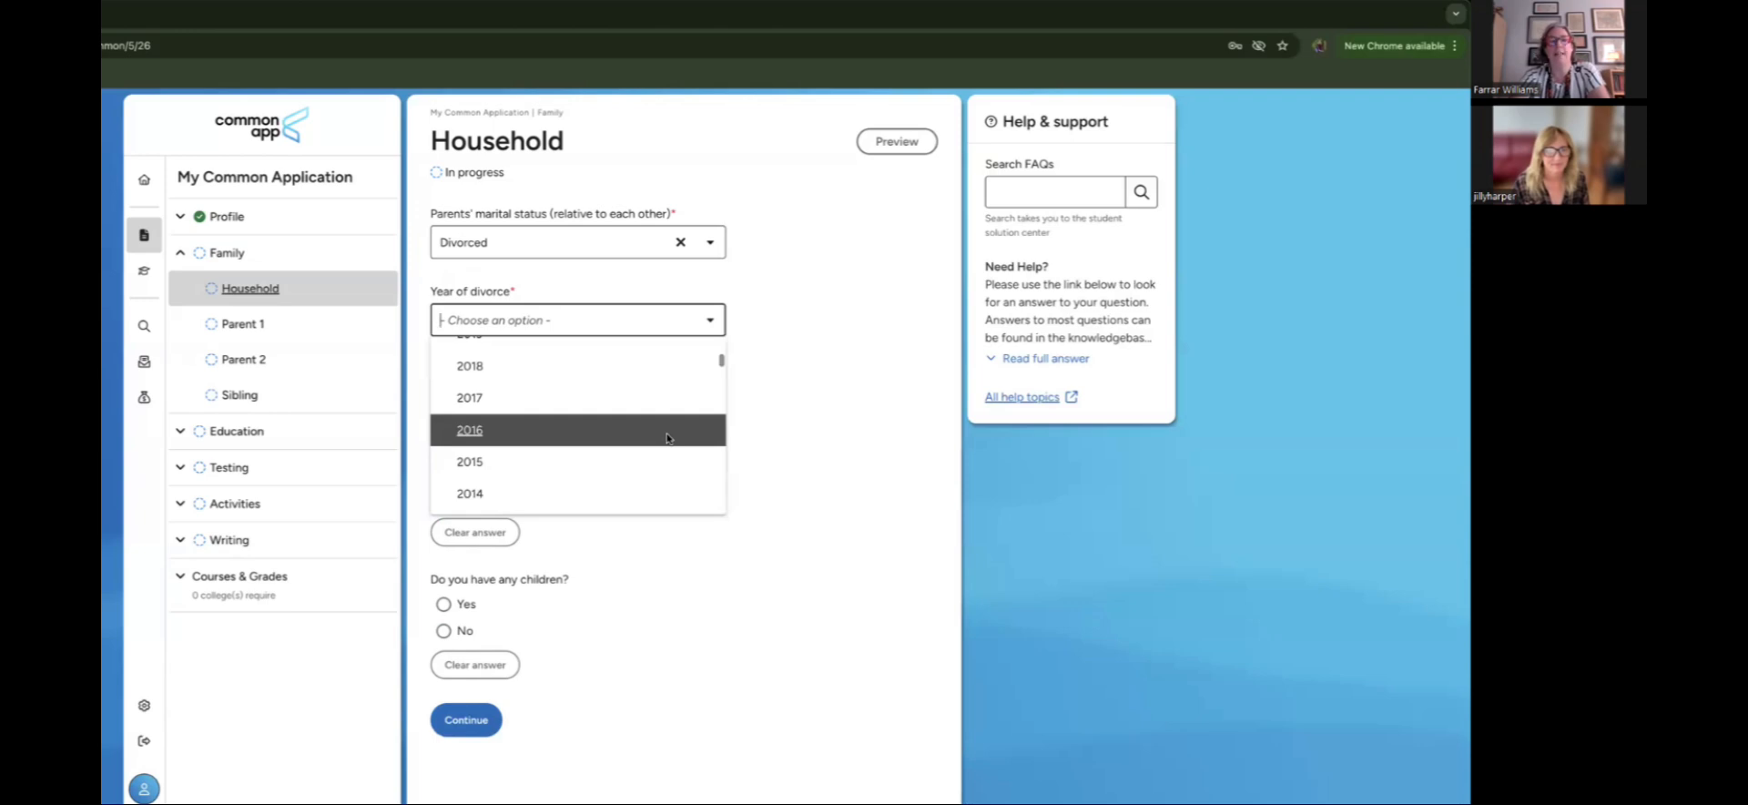
left_click(668, 439)
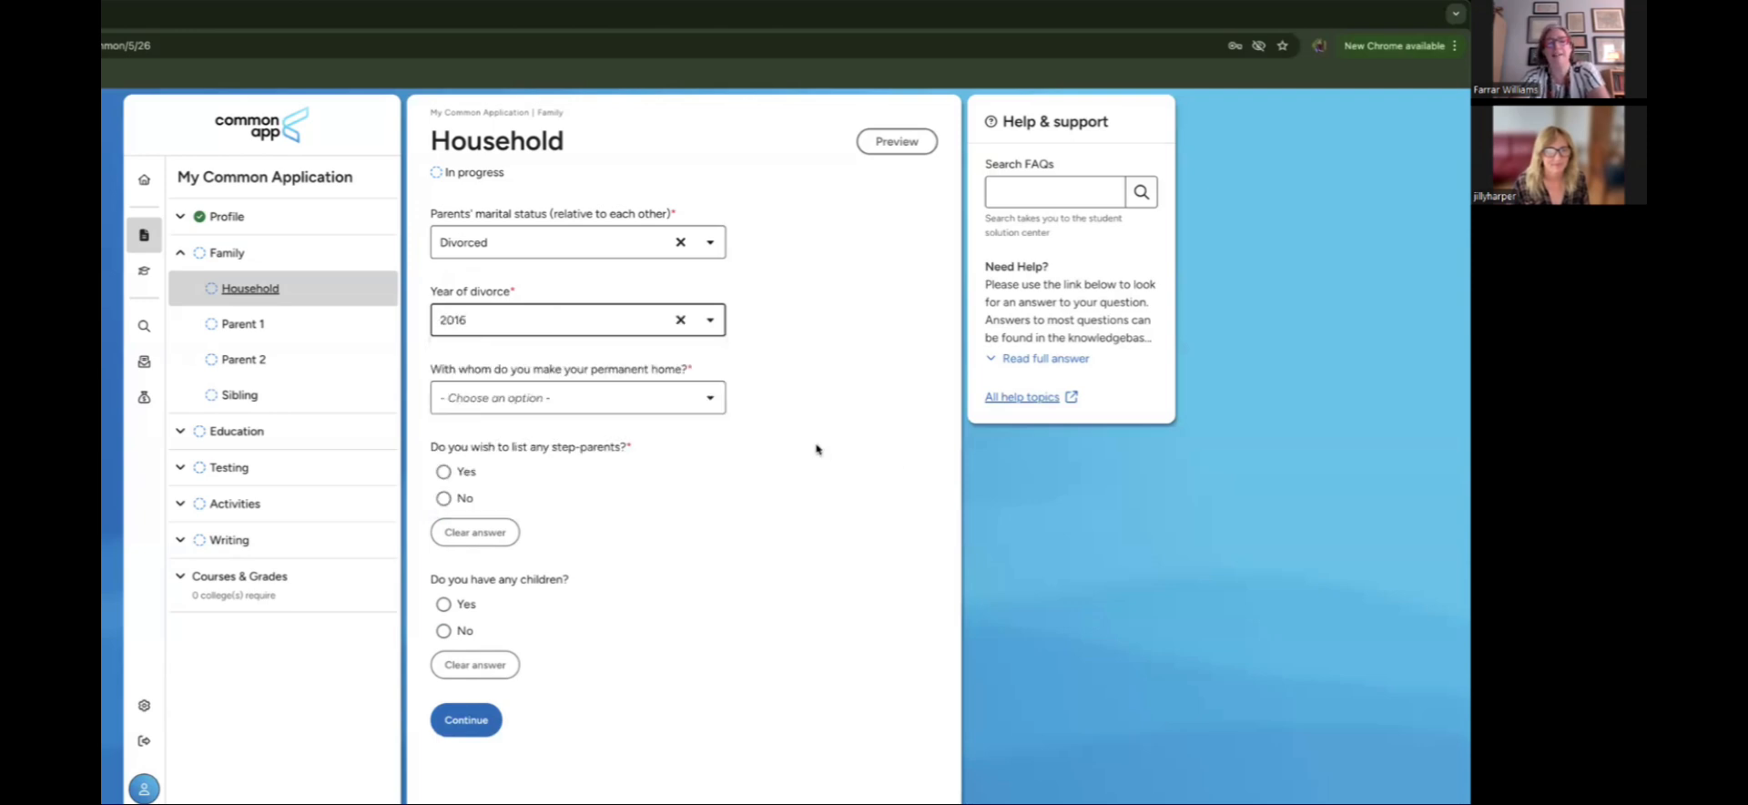
Step: Record the permanent home as Parent 1 and answer No to step-parents and children
left_click(711, 398)
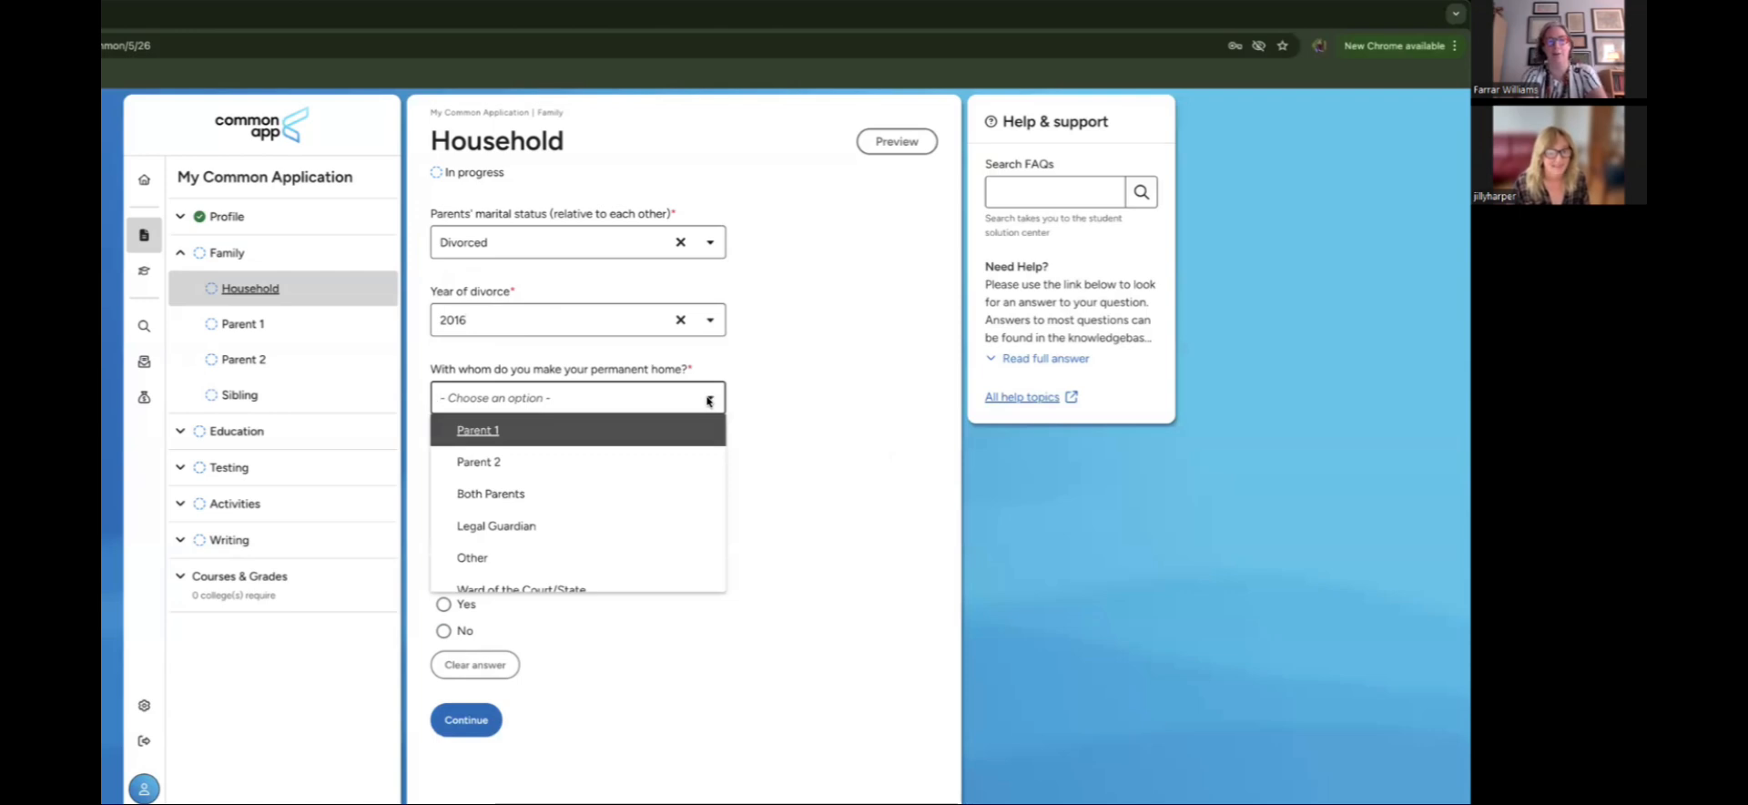
left_click(652, 425)
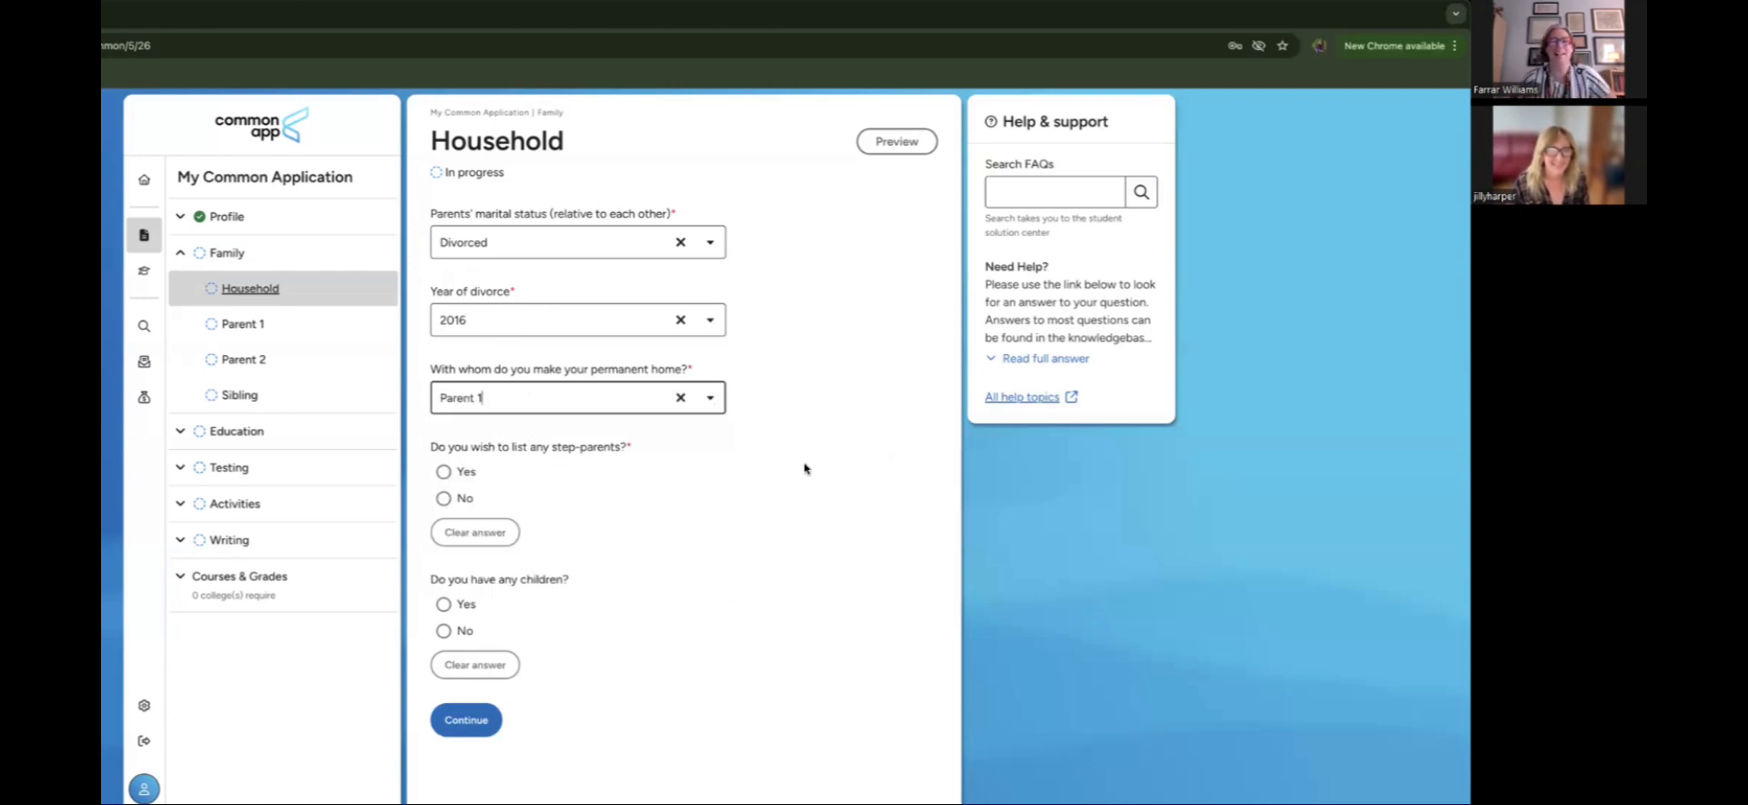
left_click(711, 398)
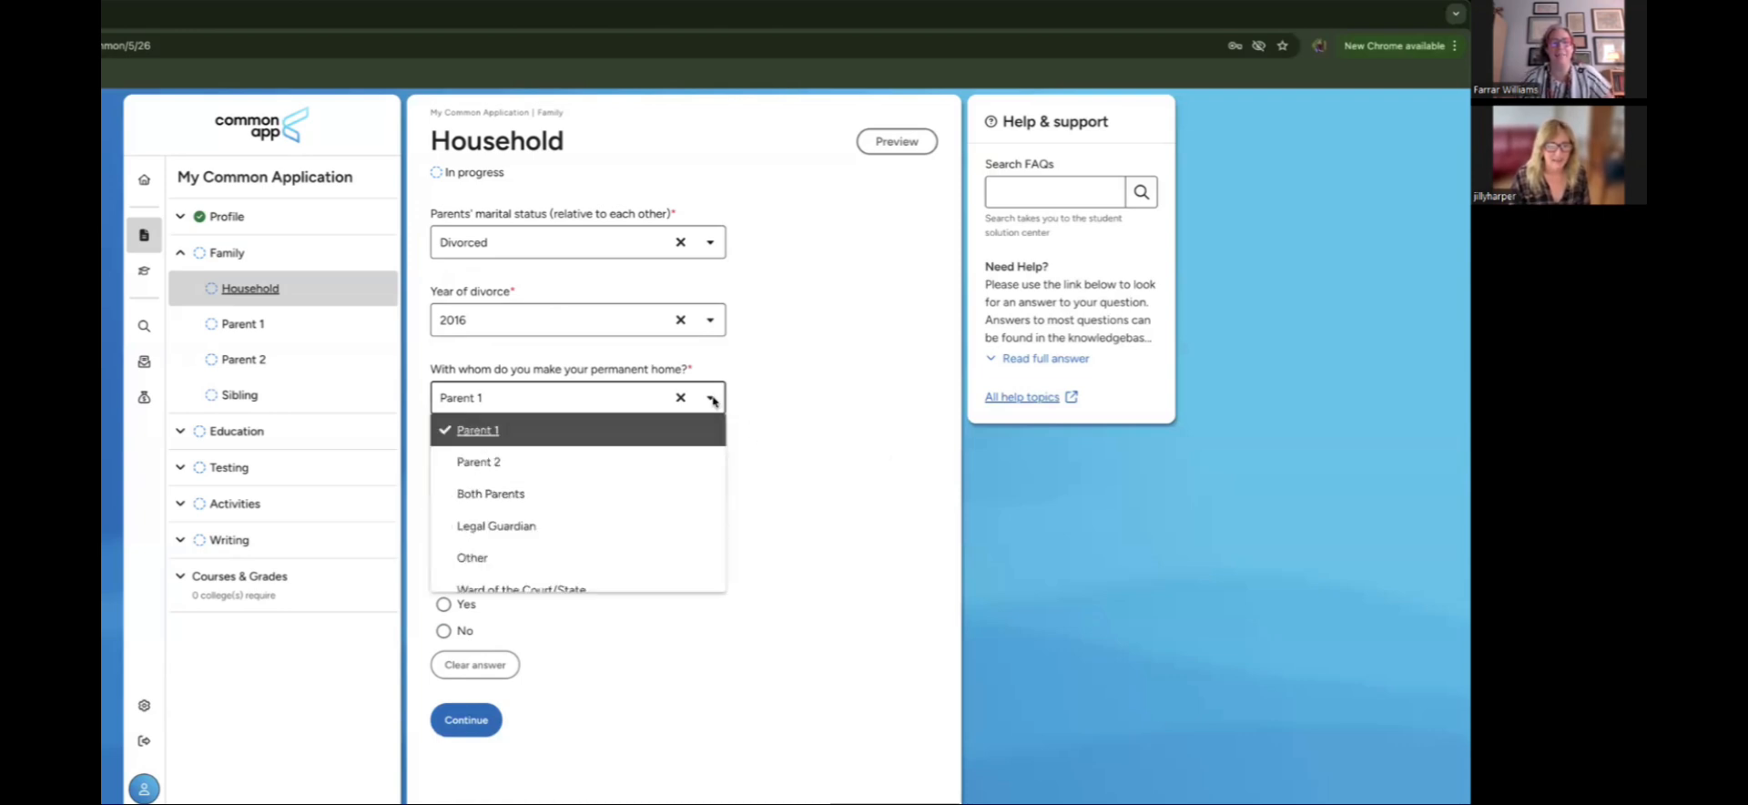
scroll(683, 500, "down", 1)
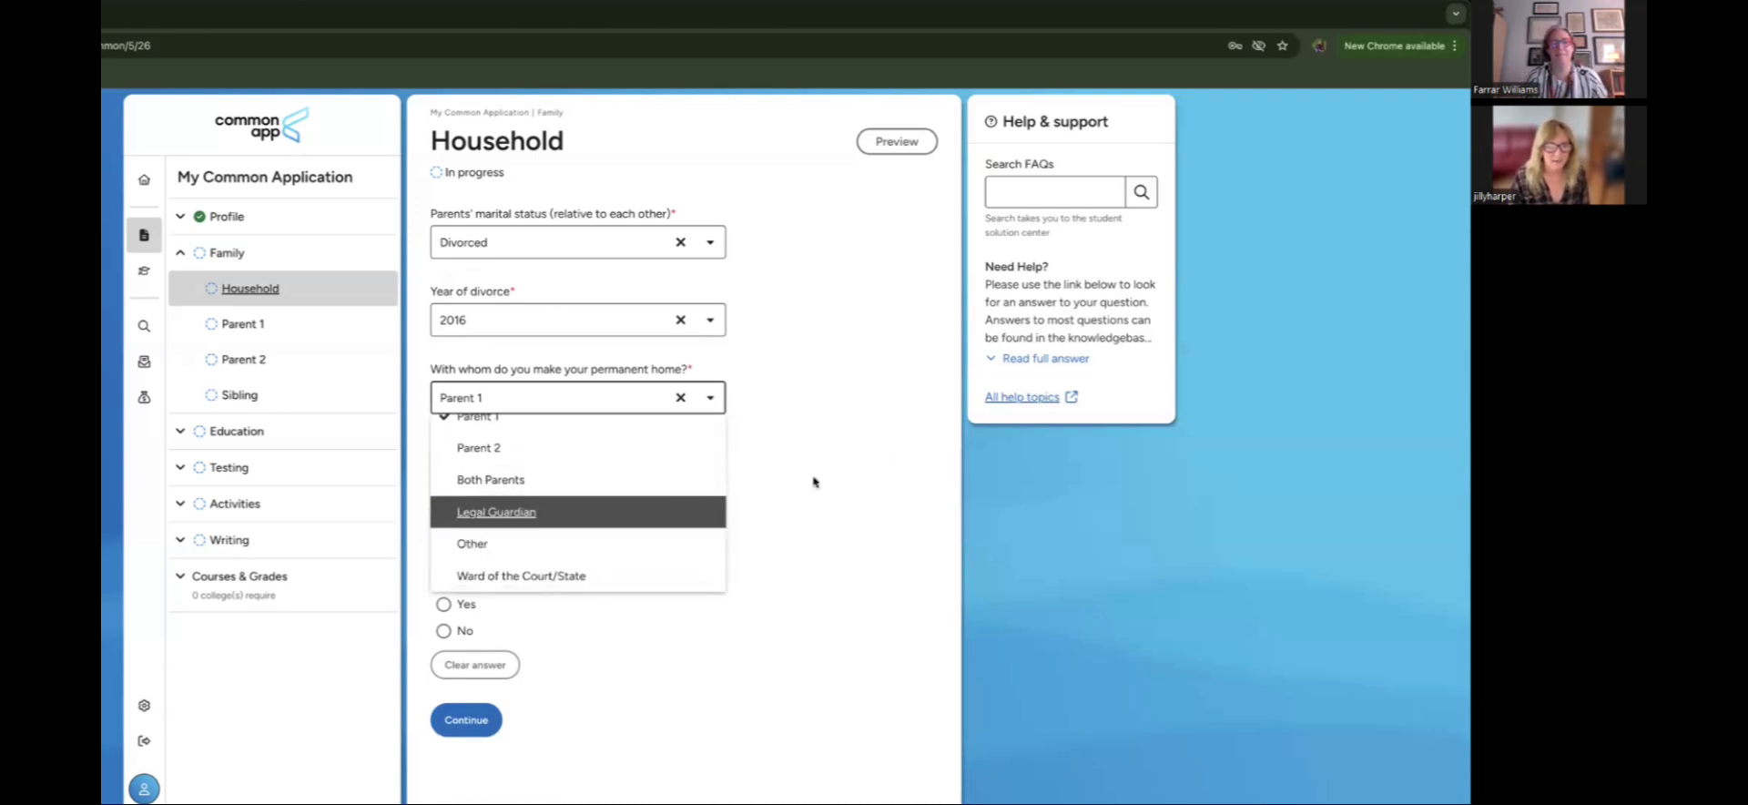
scroll(676, 459, "up", 1)
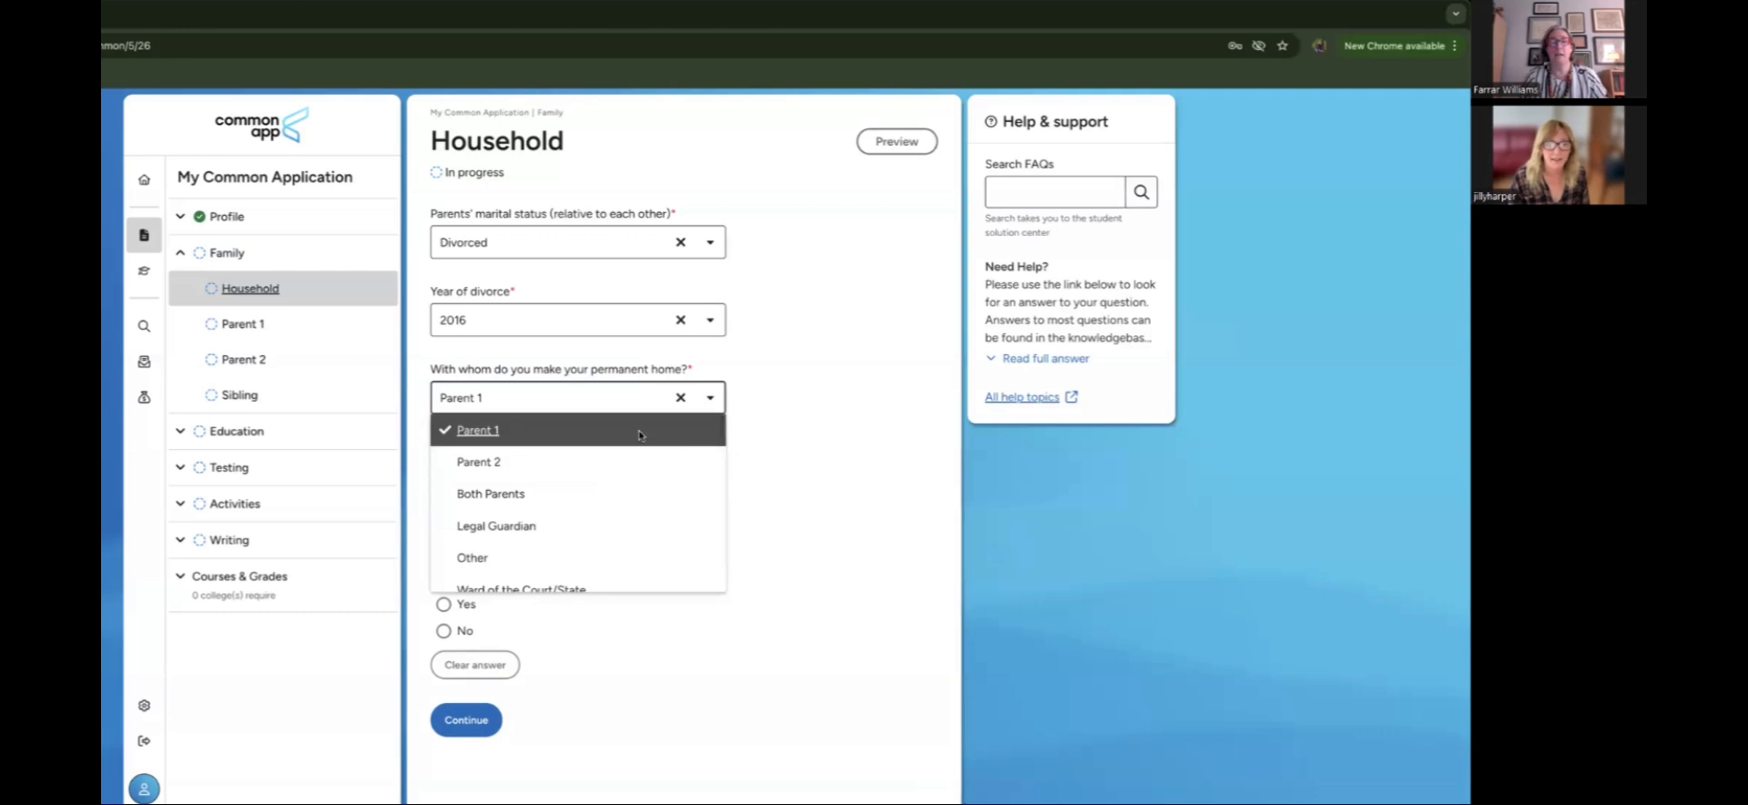
left_click(642, 435)
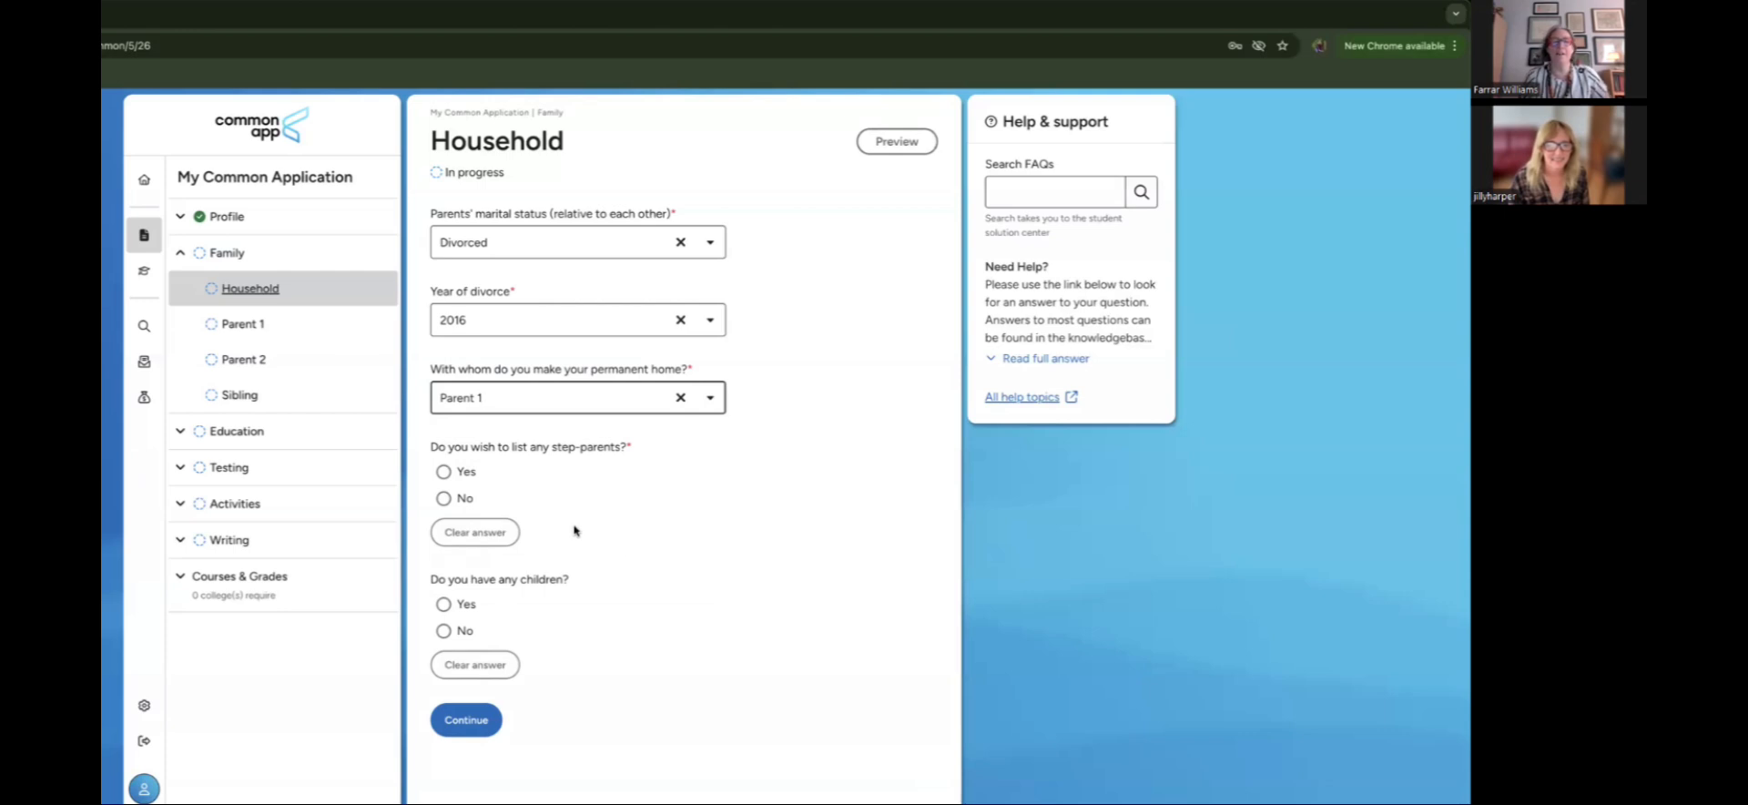
left_click(551, 406)
scroll(550, 535, "down", 1)
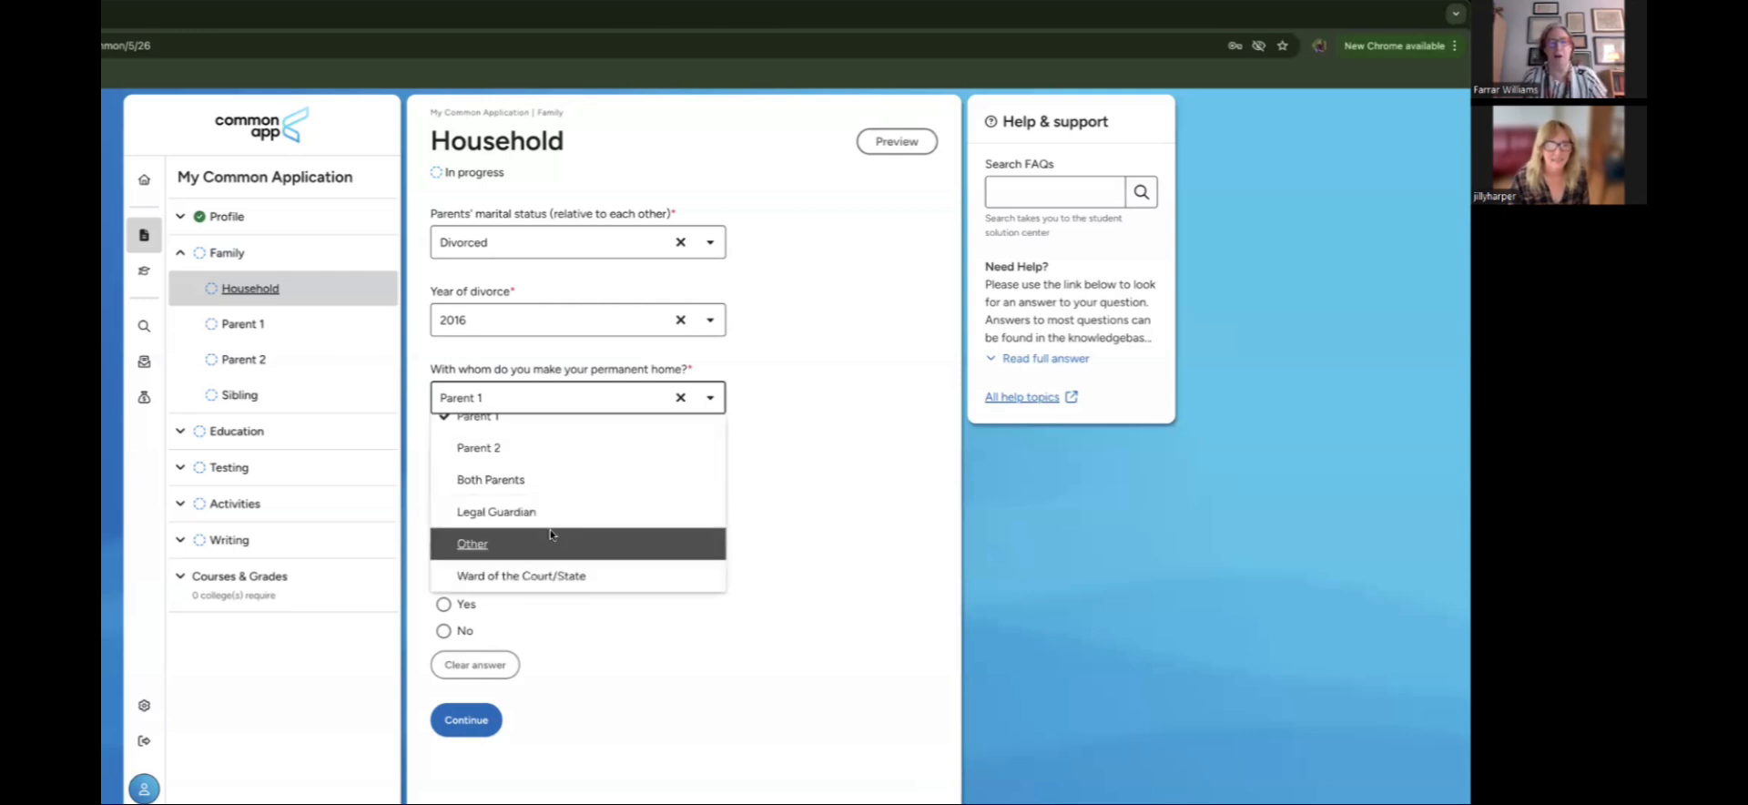
scroll(551, 535, "up", 1)
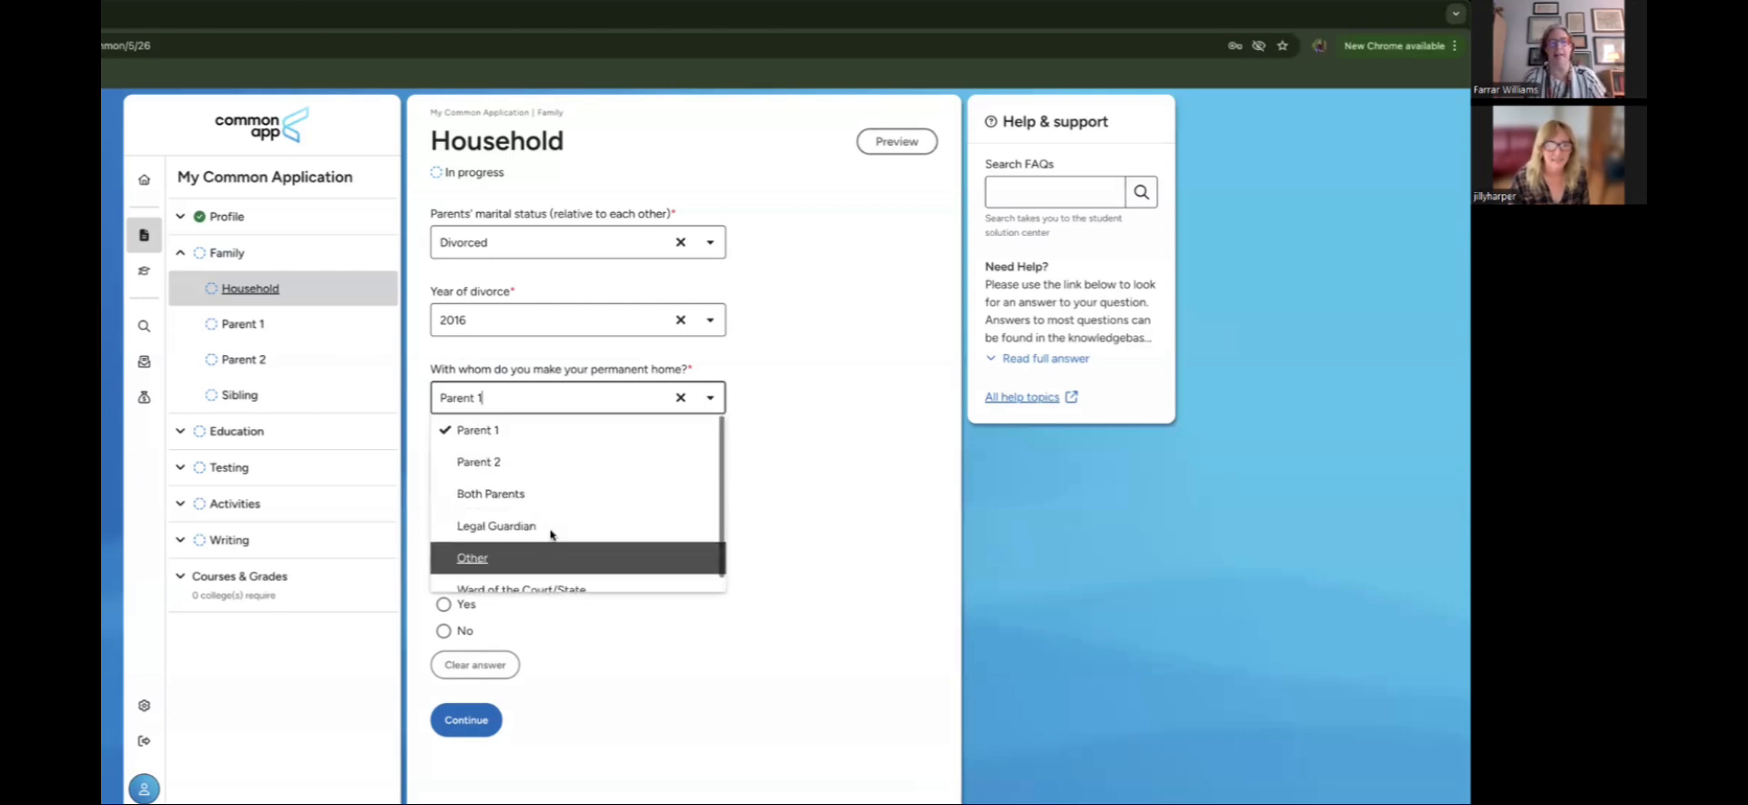
left_click(567, 441)
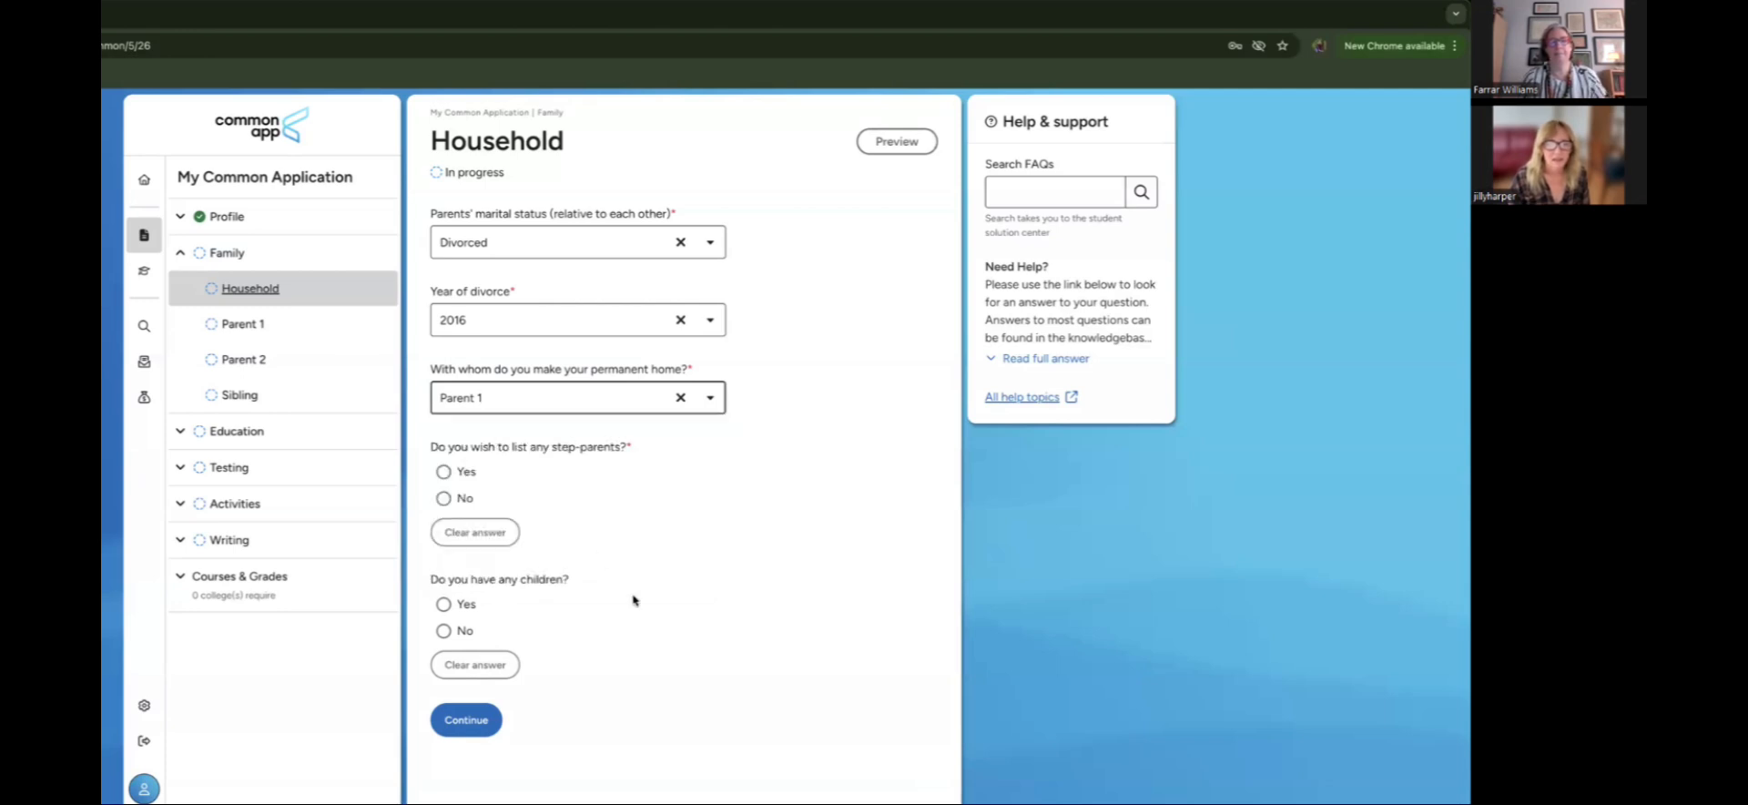
left_click(579, 402)
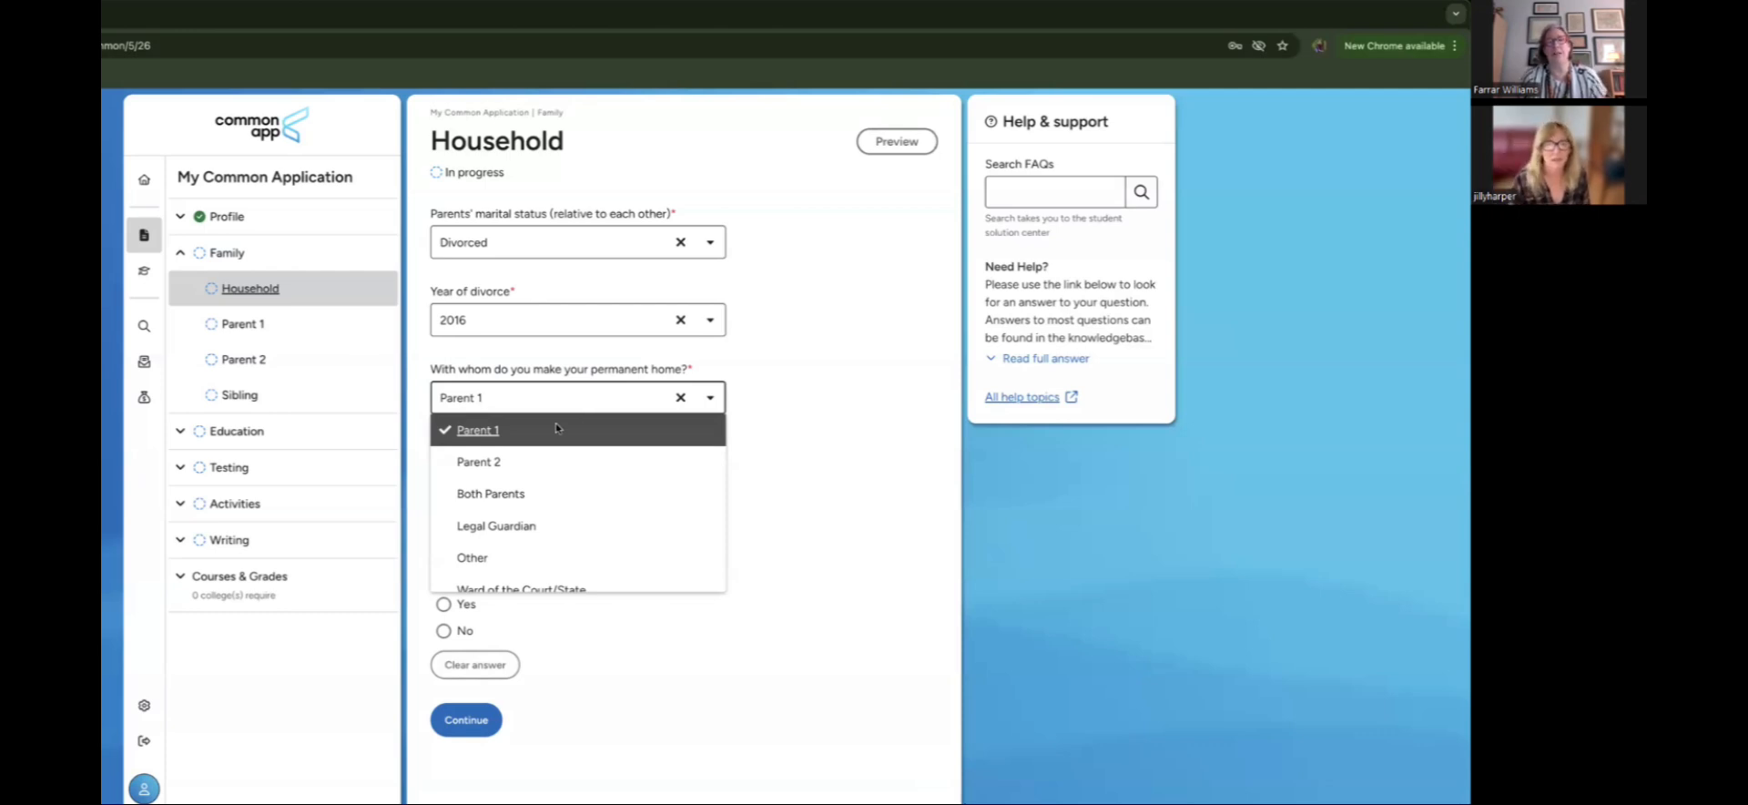
left_click(555, 431)
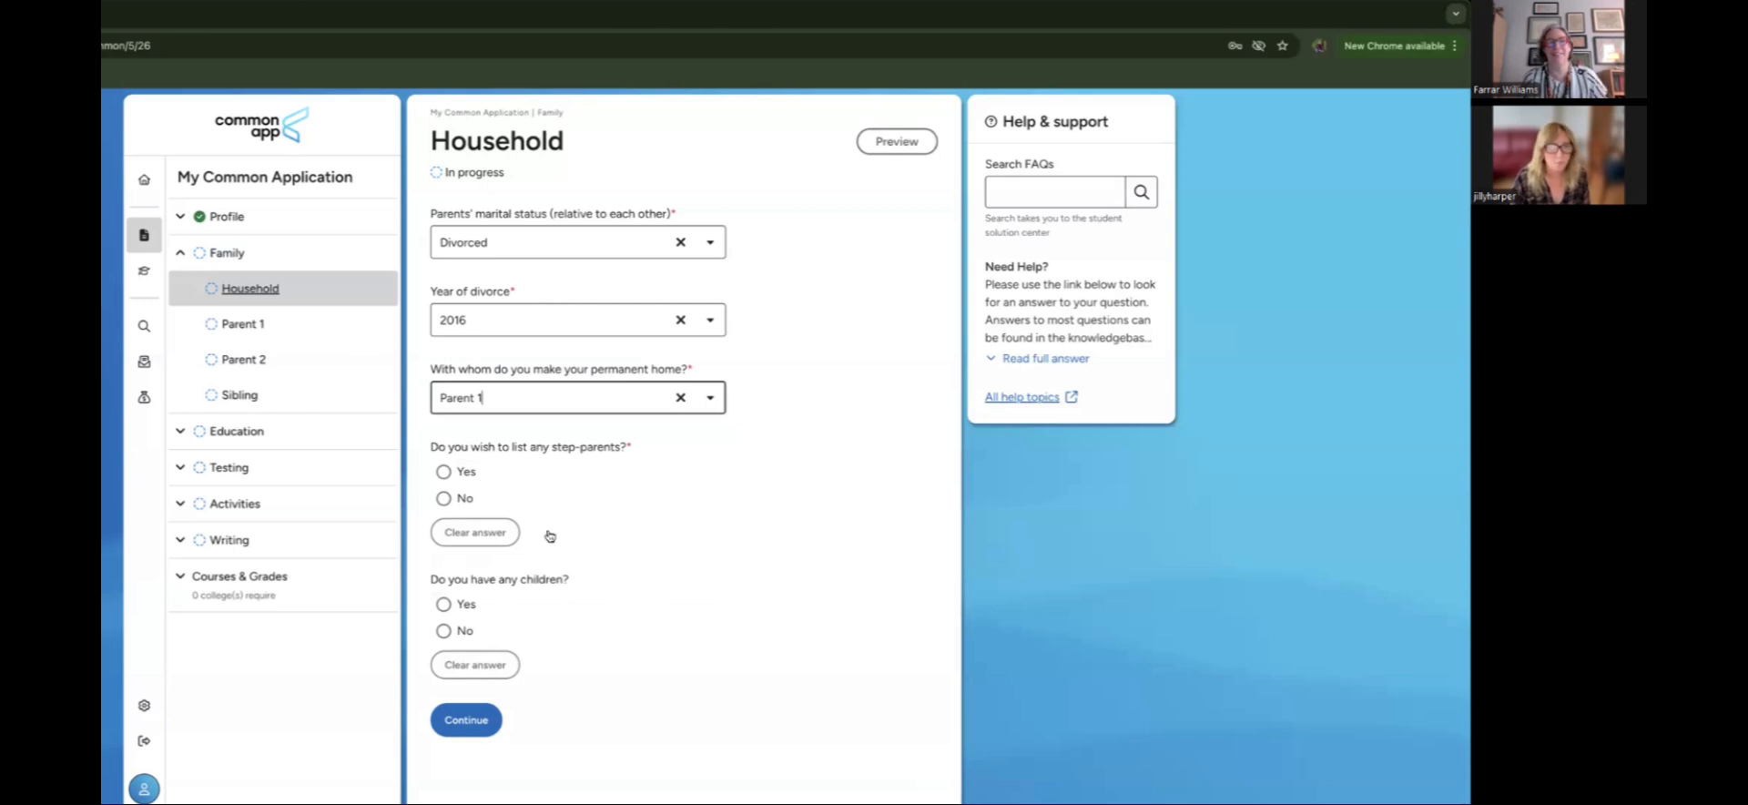
left_click(451, 499)
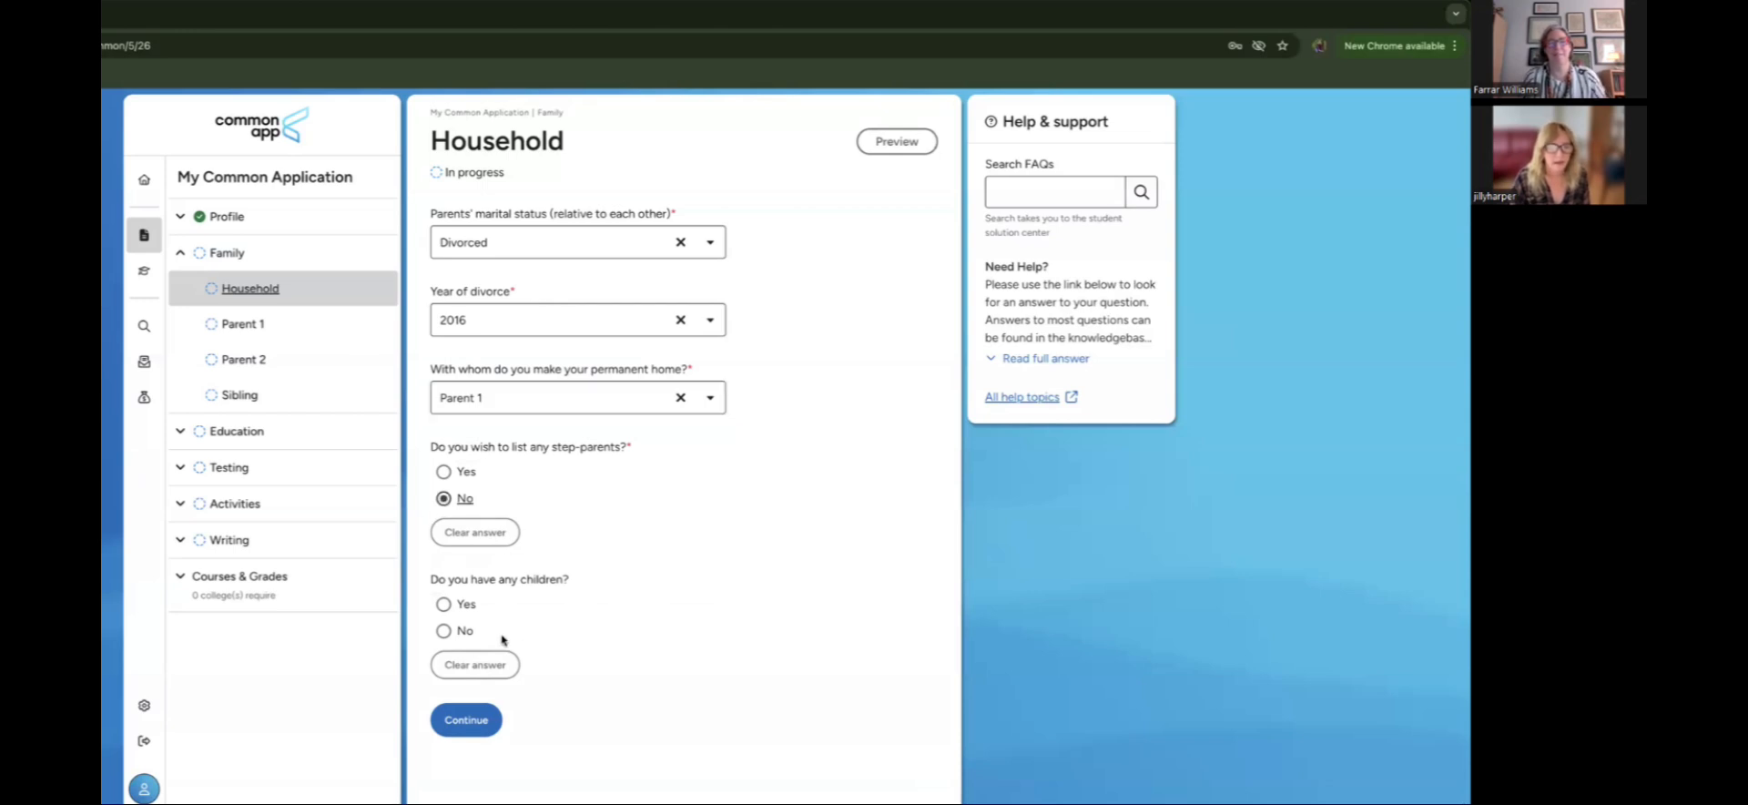
left_click(446, 633)
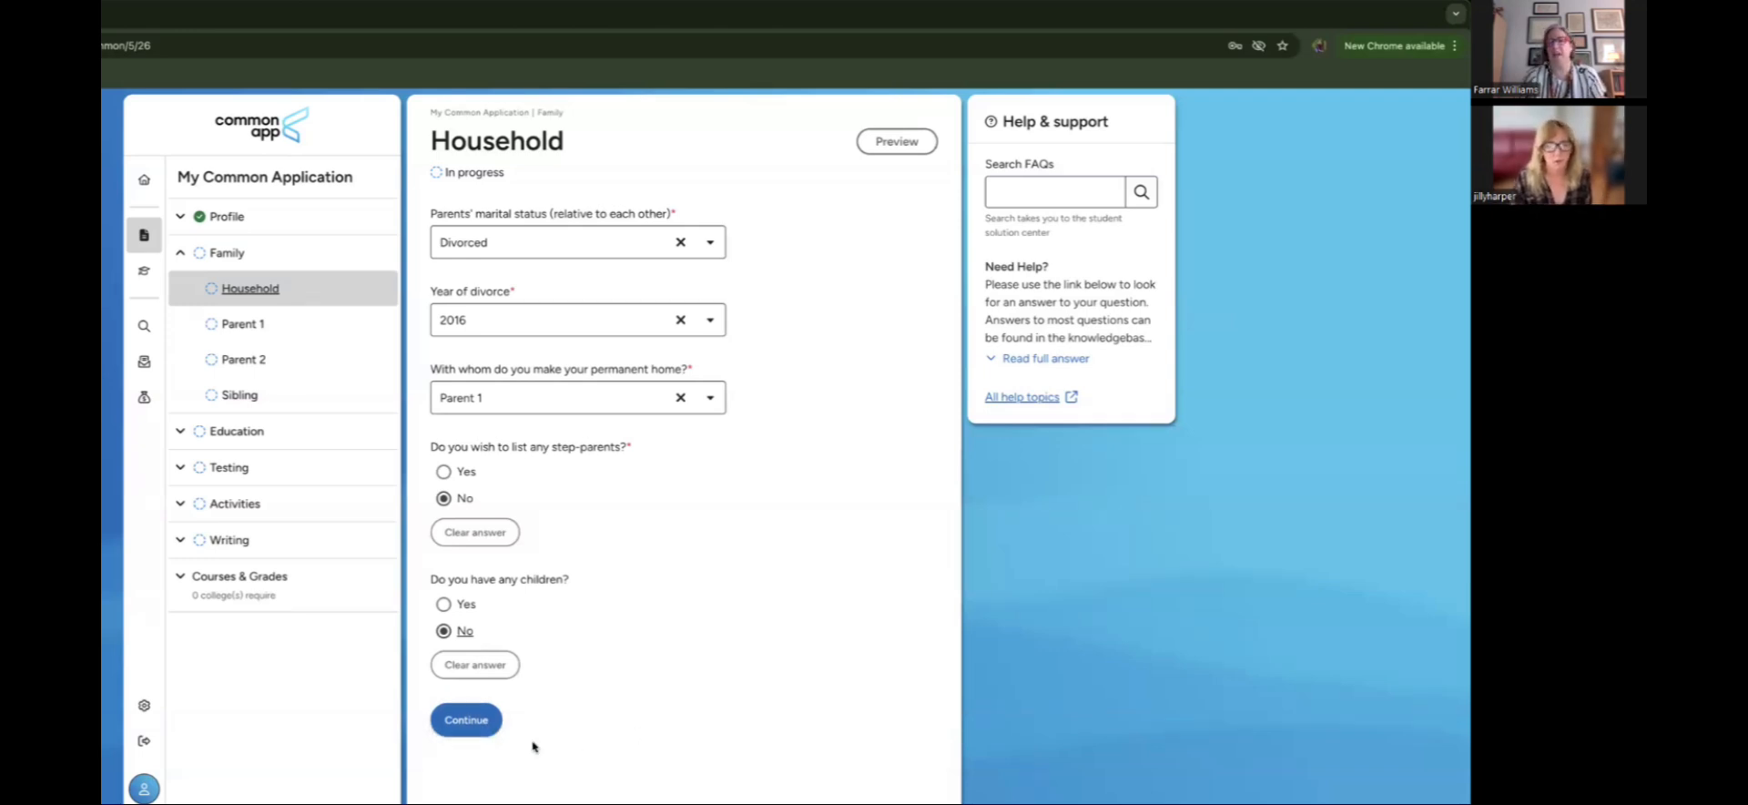
Step: Save Household, then set Parent 1 as the mother and mark her living
left_click(464, 720)
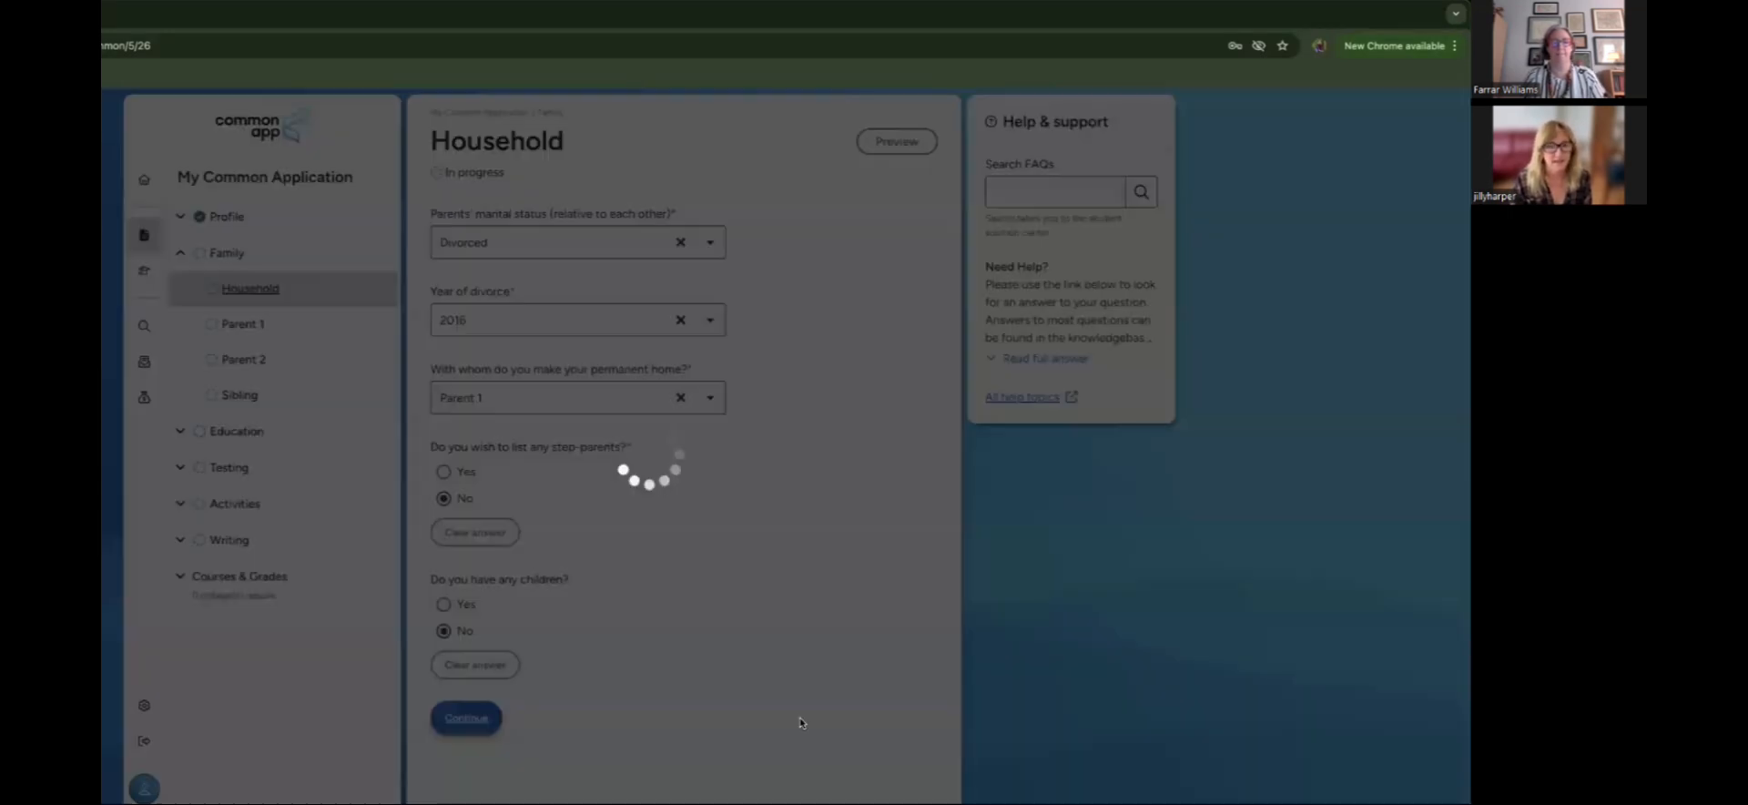
scroll(802, 724, "down", 3)
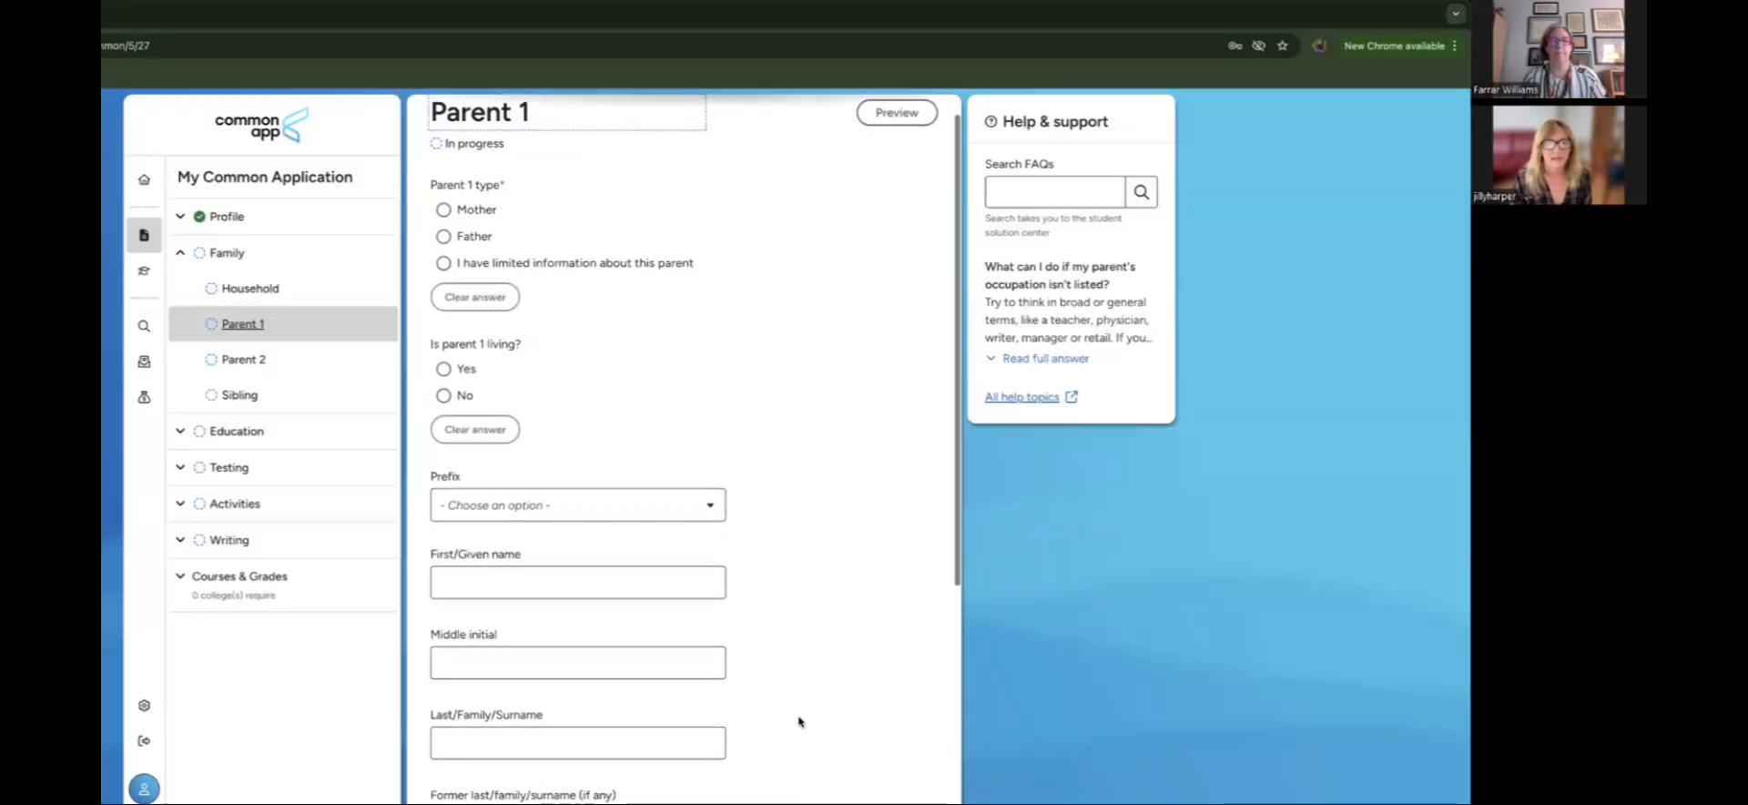
scroll(773, 701, "up", 1)
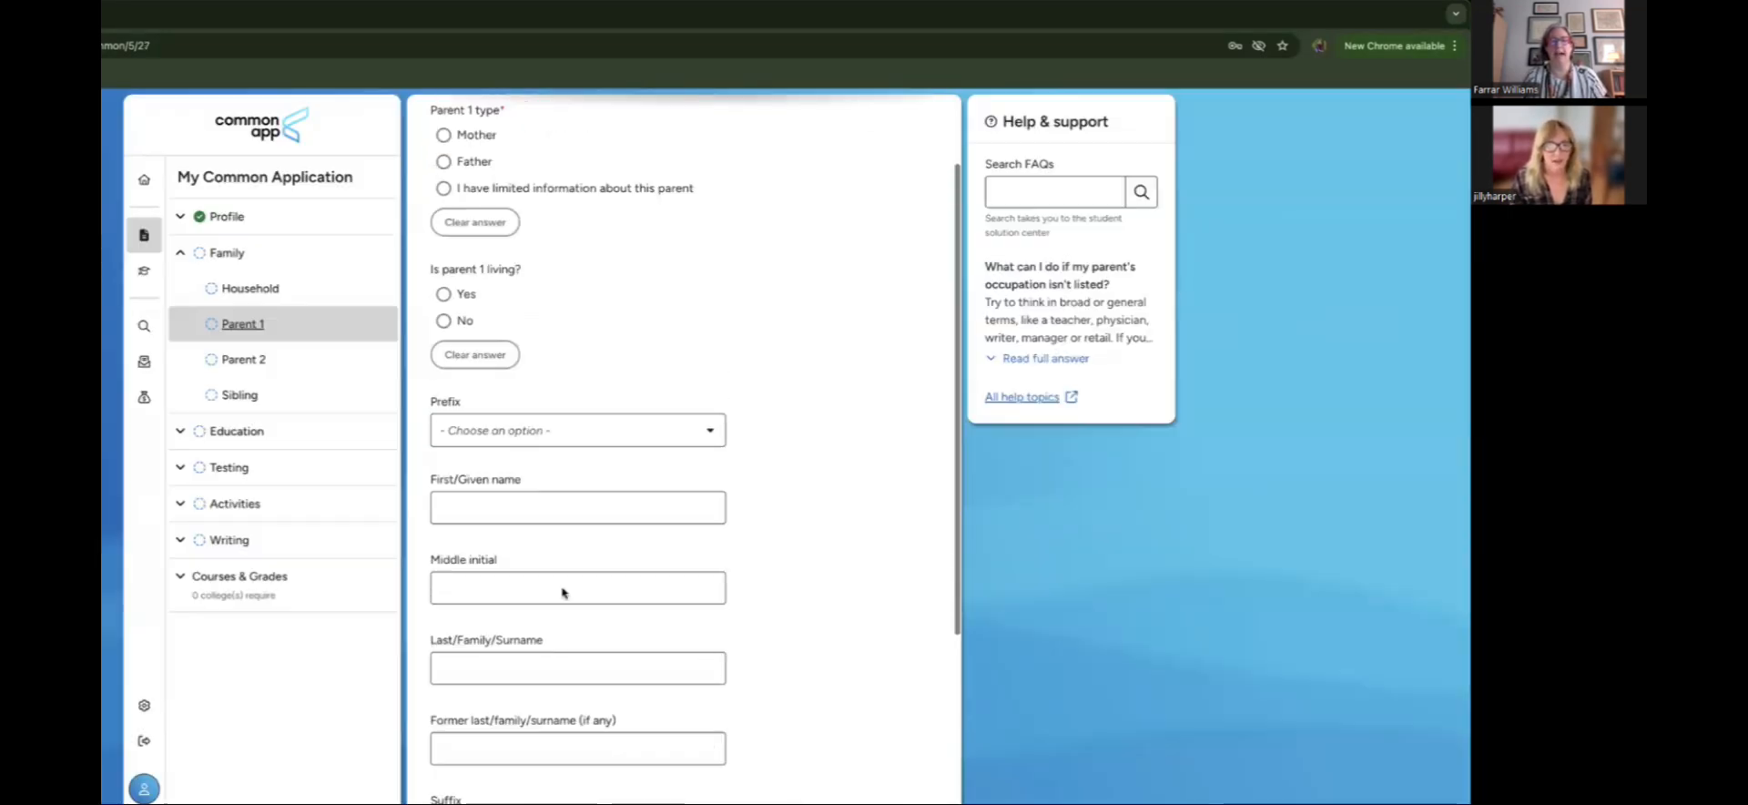
left_click(443, 143)
scroll(610, 339, "down", 1)
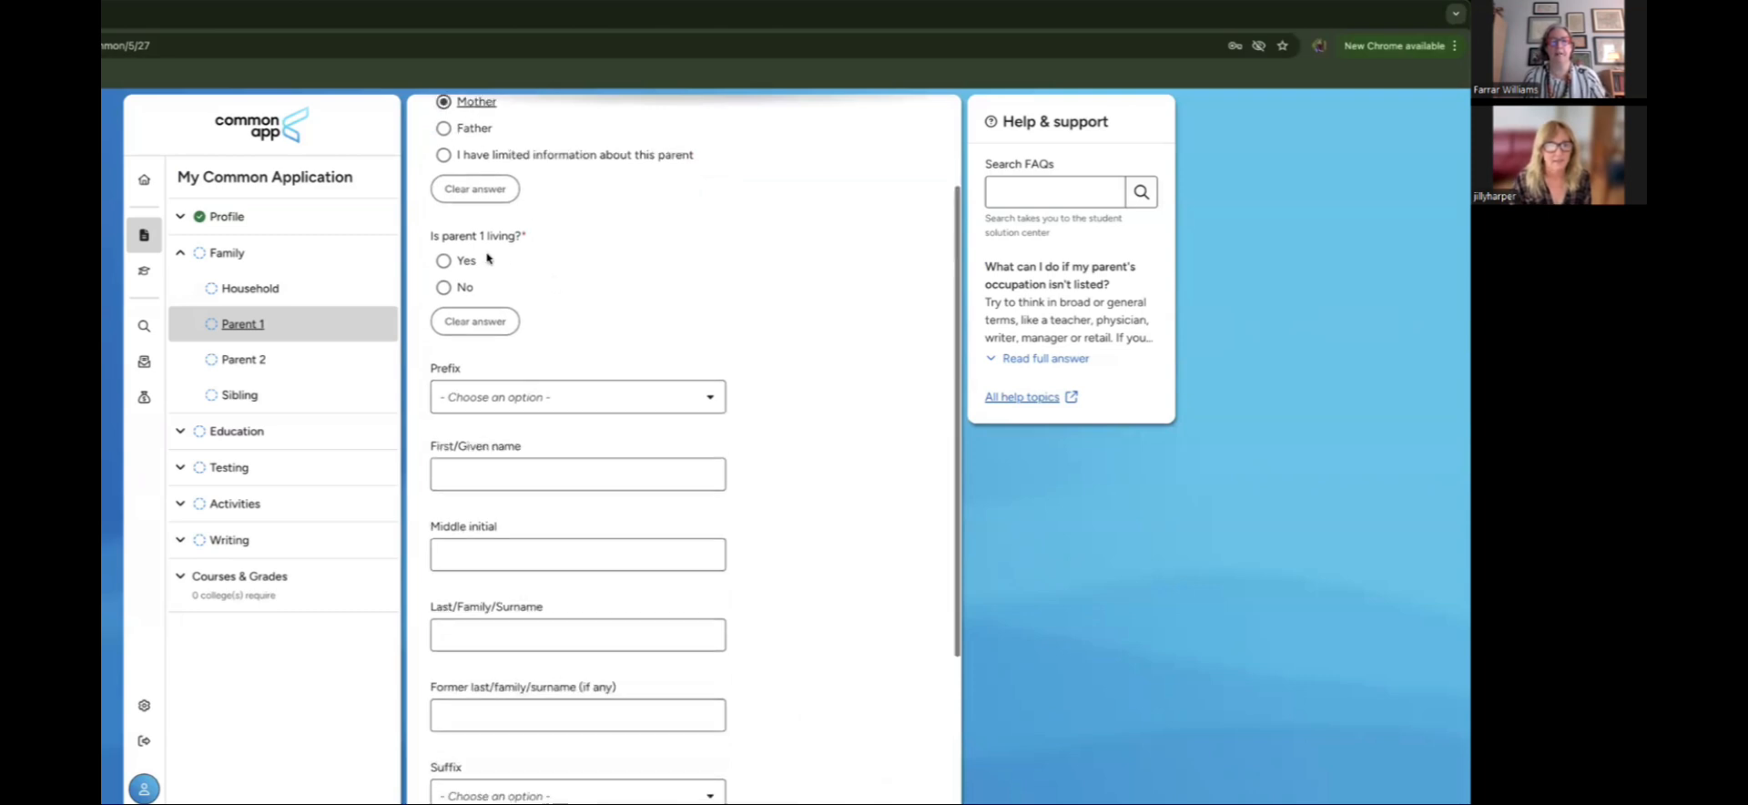
left_click(445, 261)
Step: Fill in the parent's first name, last name and preferred email
scroll(613, 340, "down", 2)
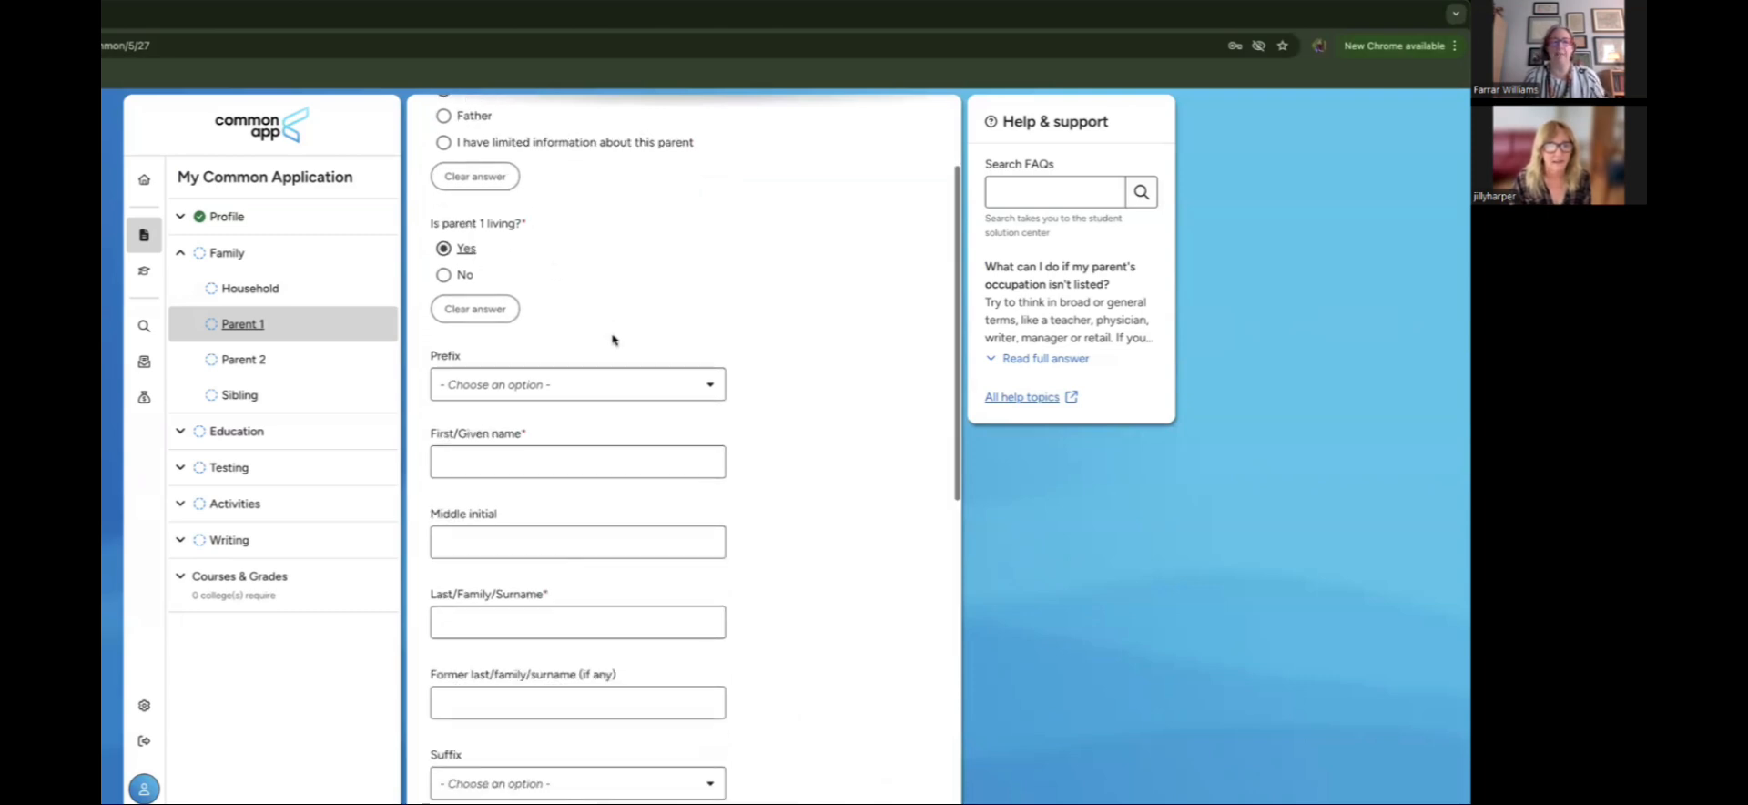
left_click(578, 363)
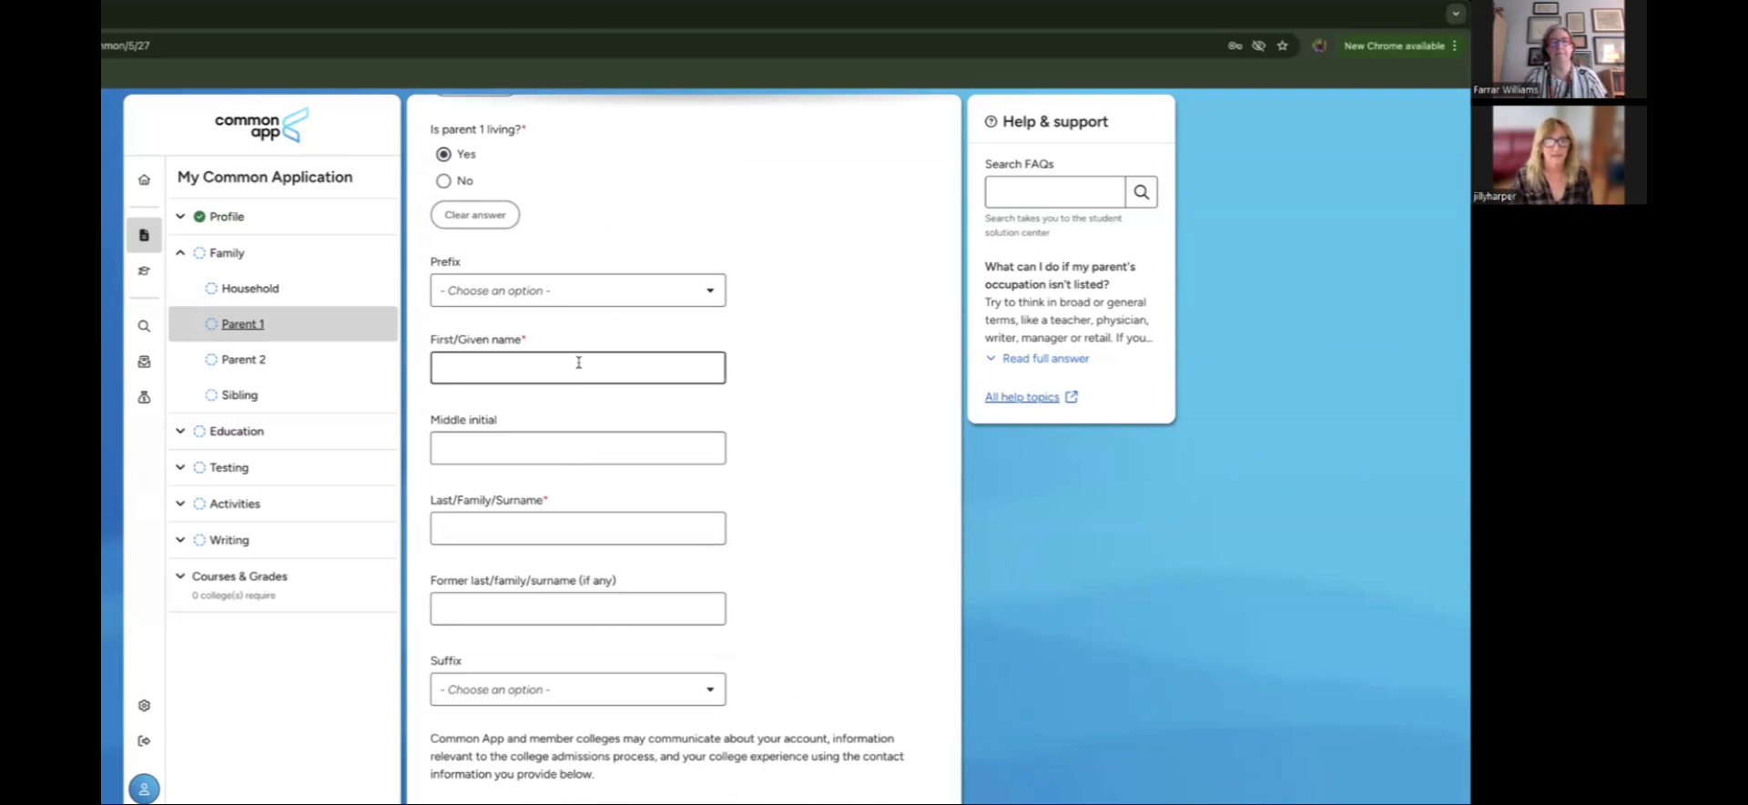
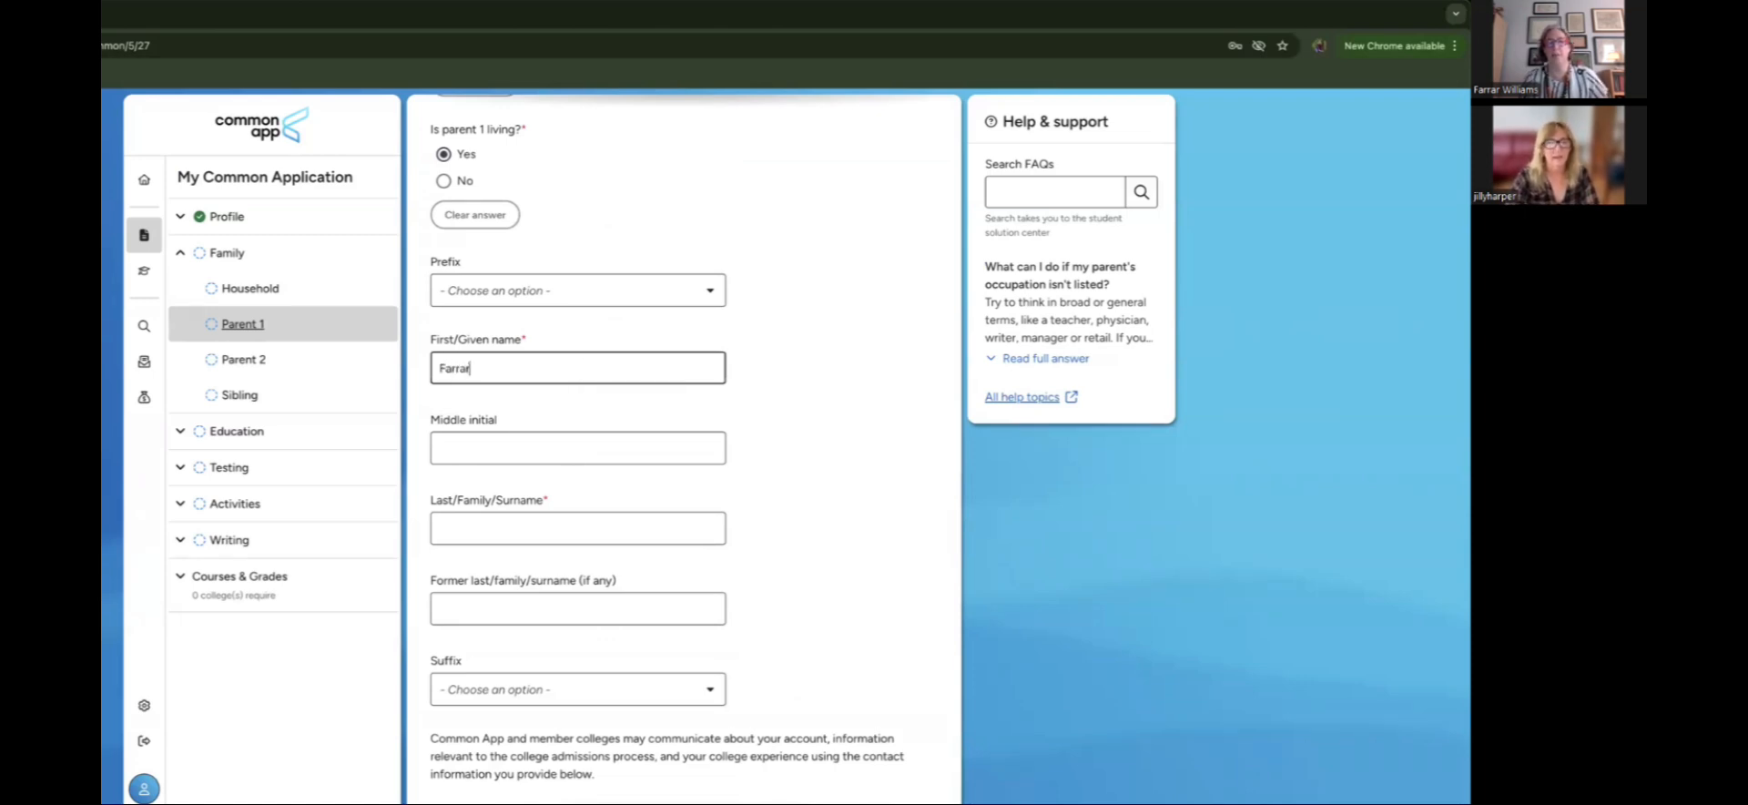
key("Tab")
key("Tab")
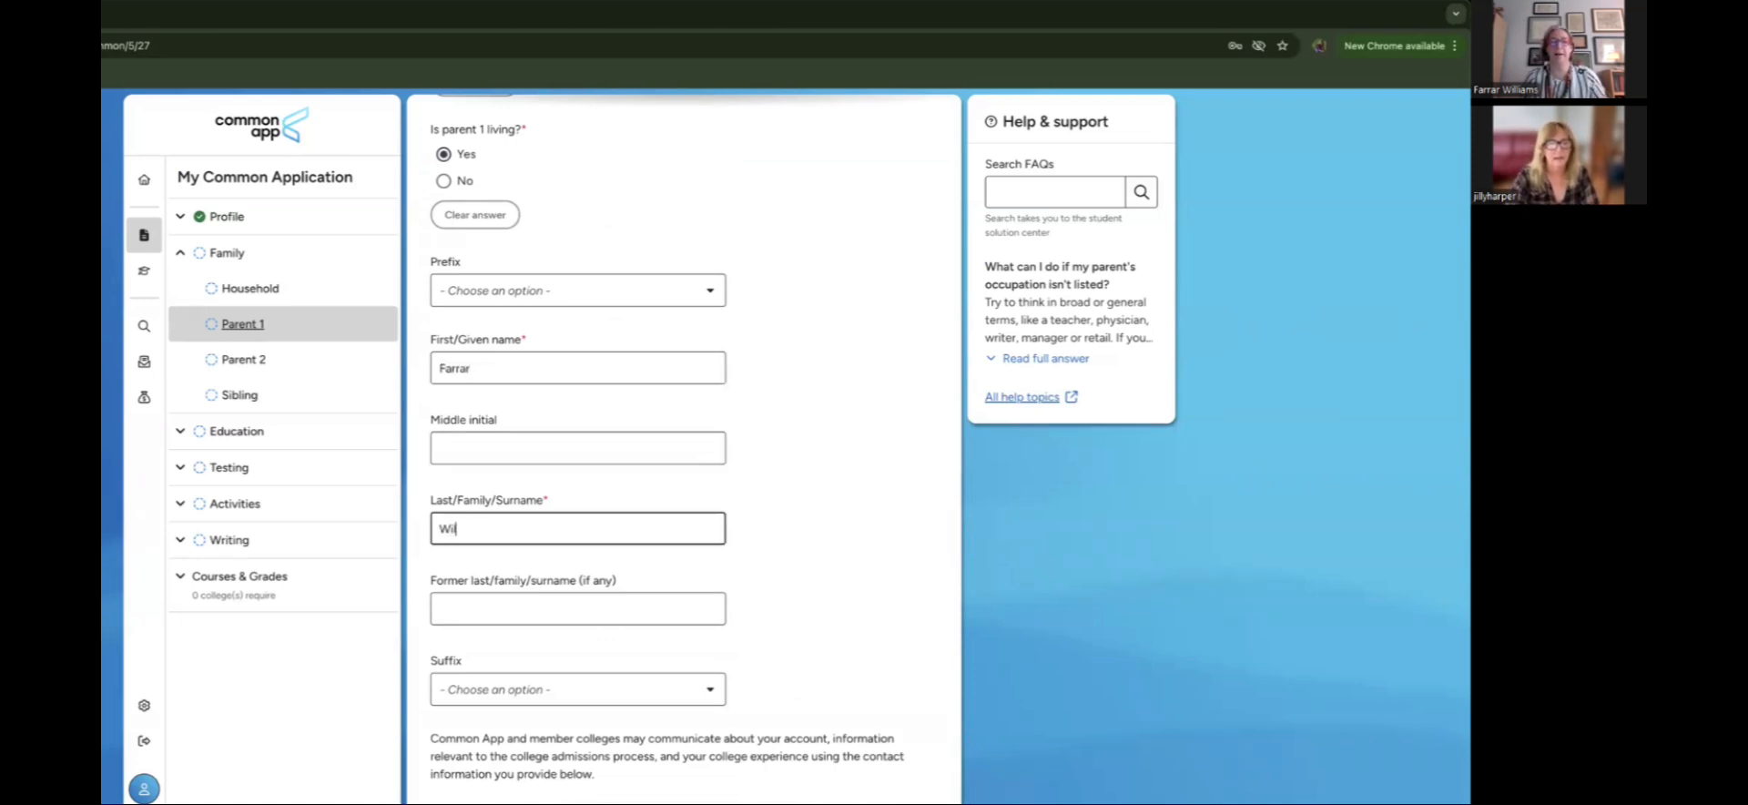
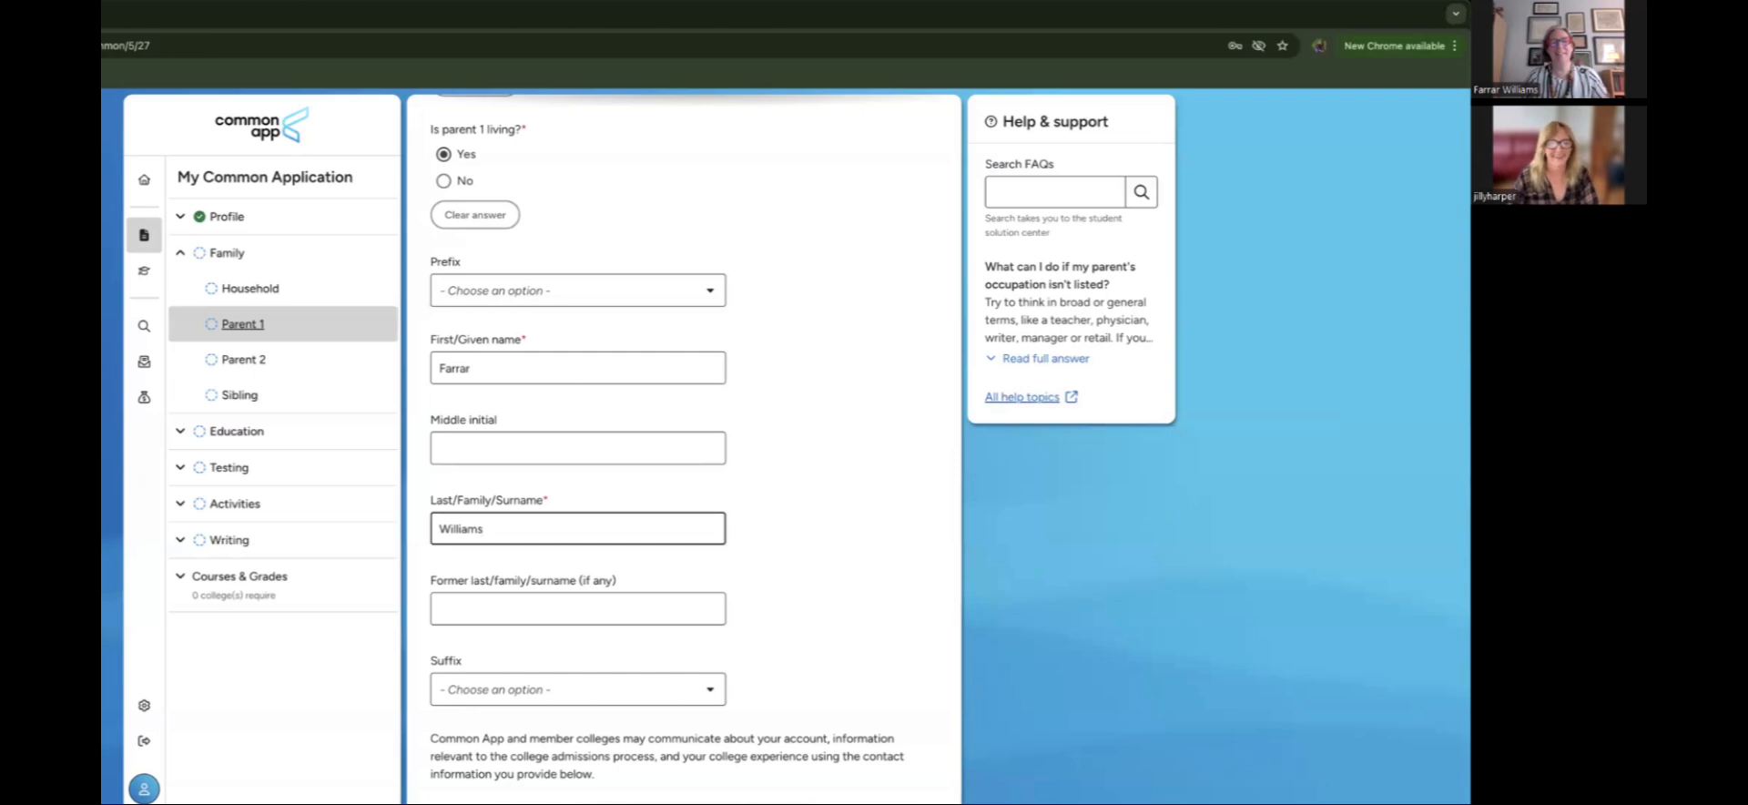
scroll(598, 561, "down", 3)
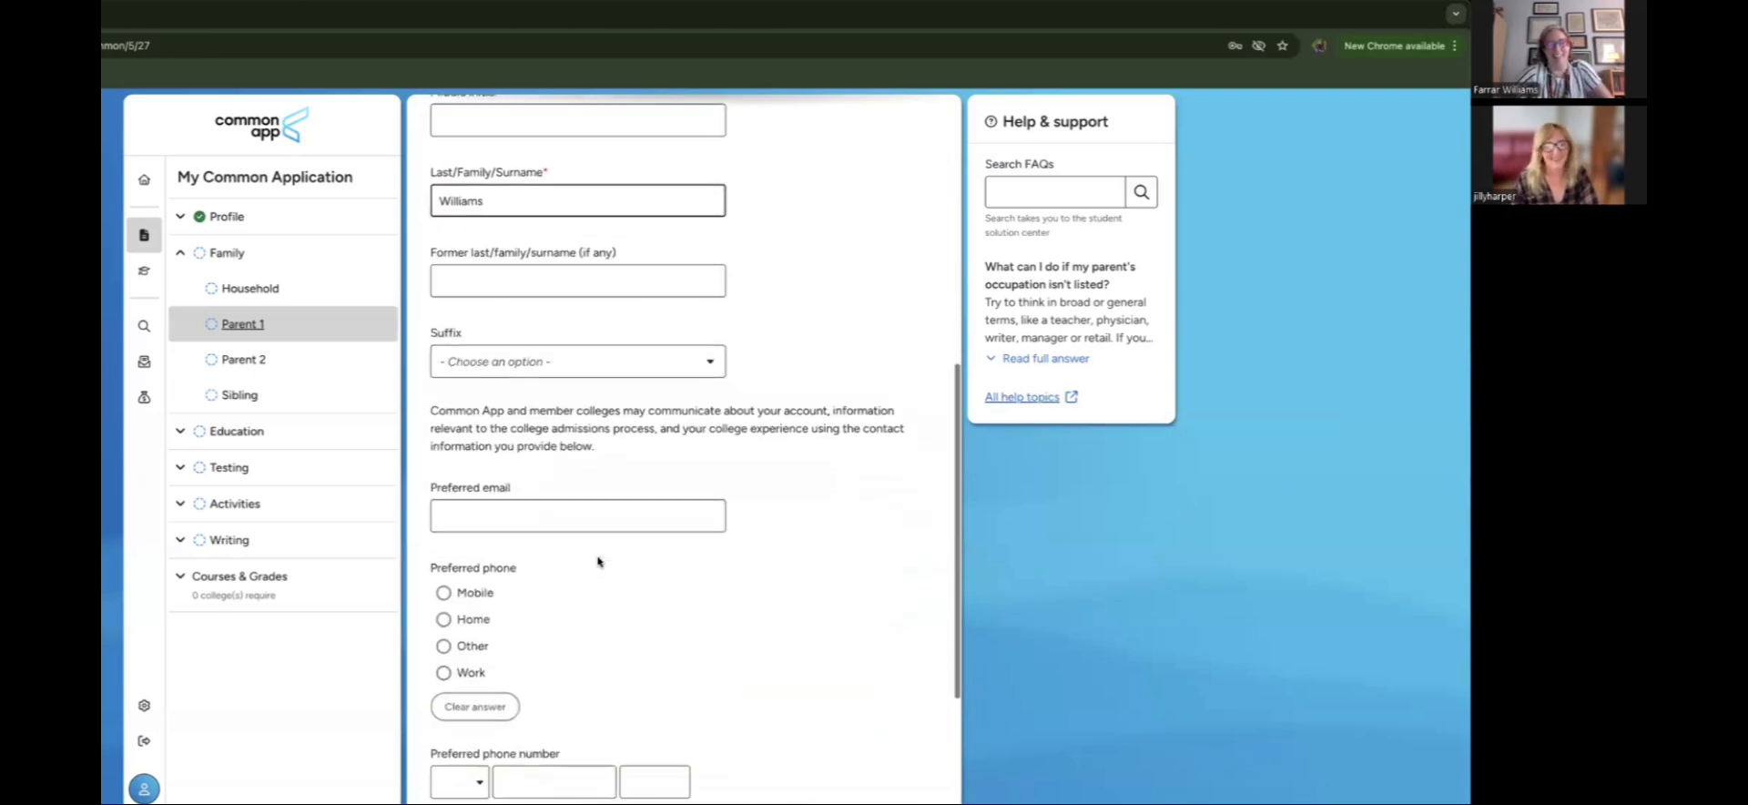
left_click(568, 490)
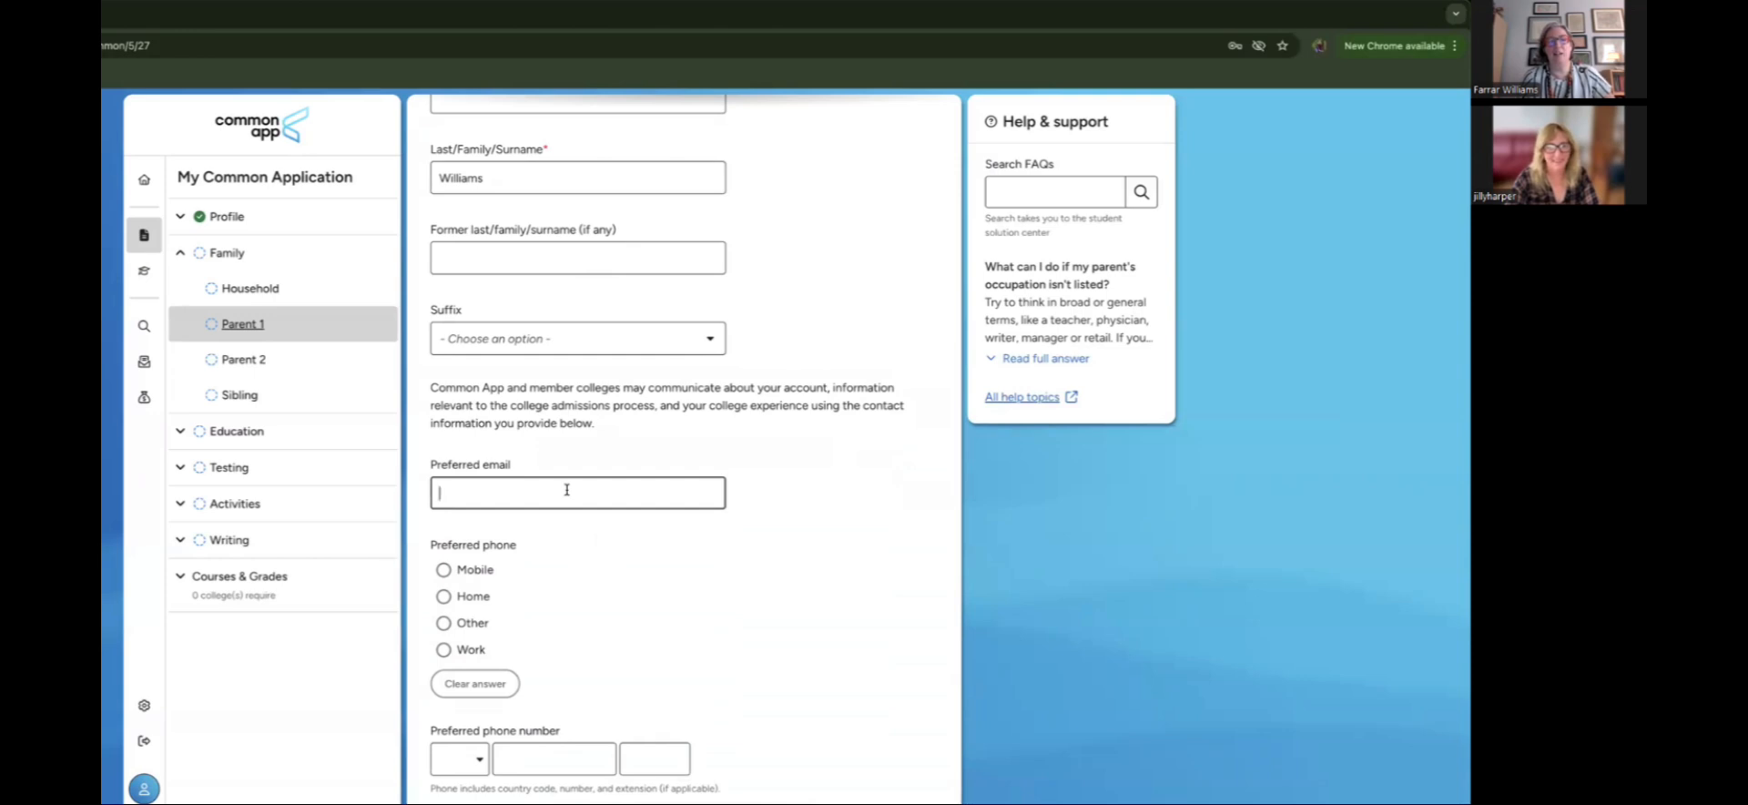
type("any")
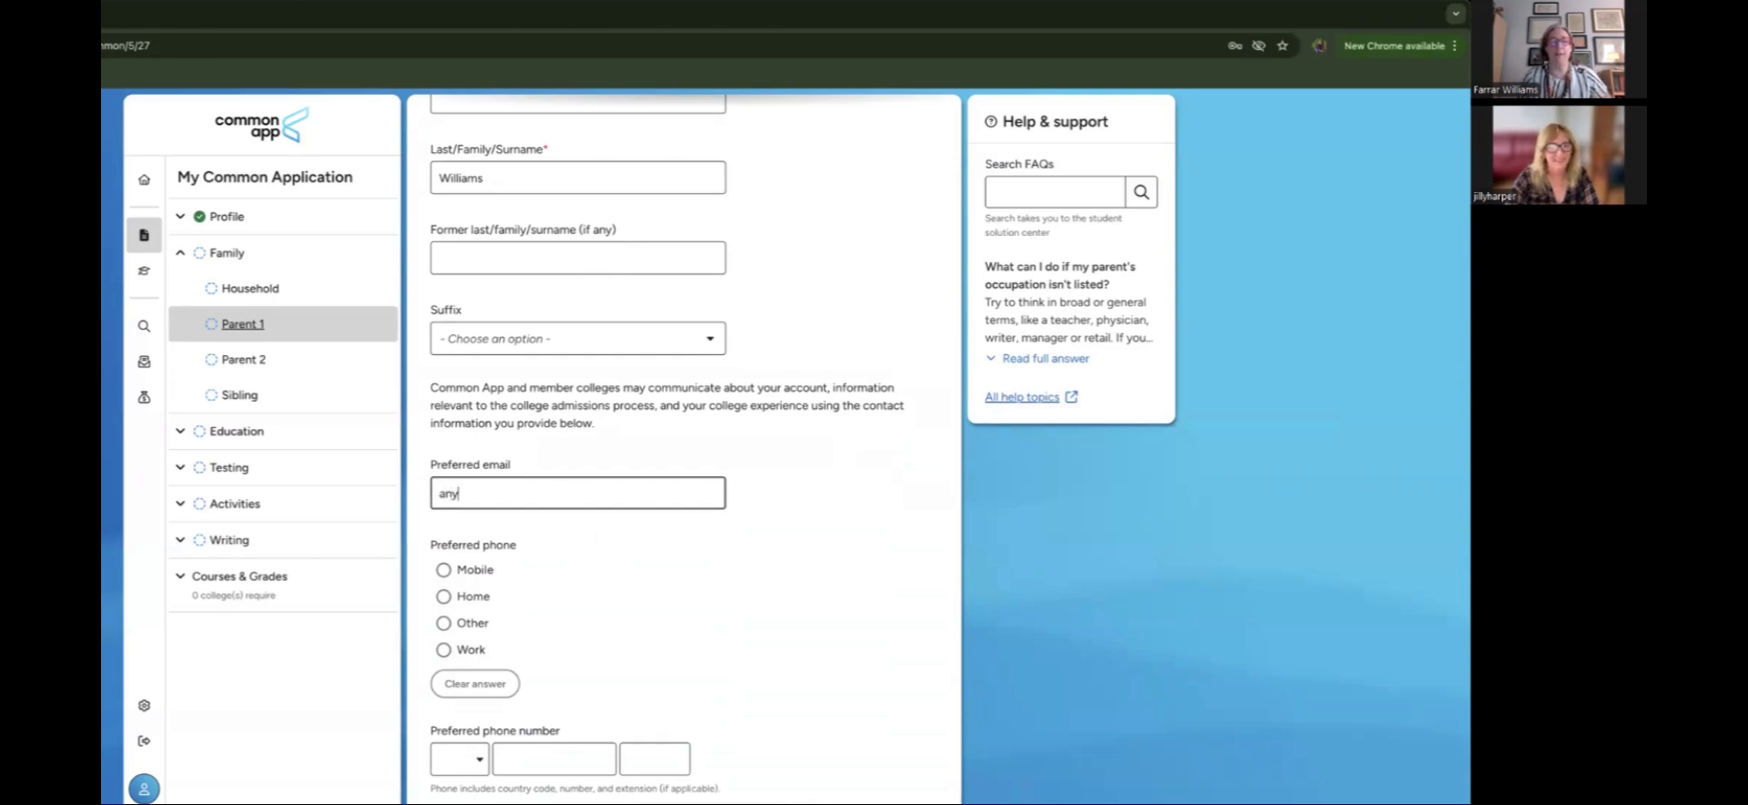
type("email")
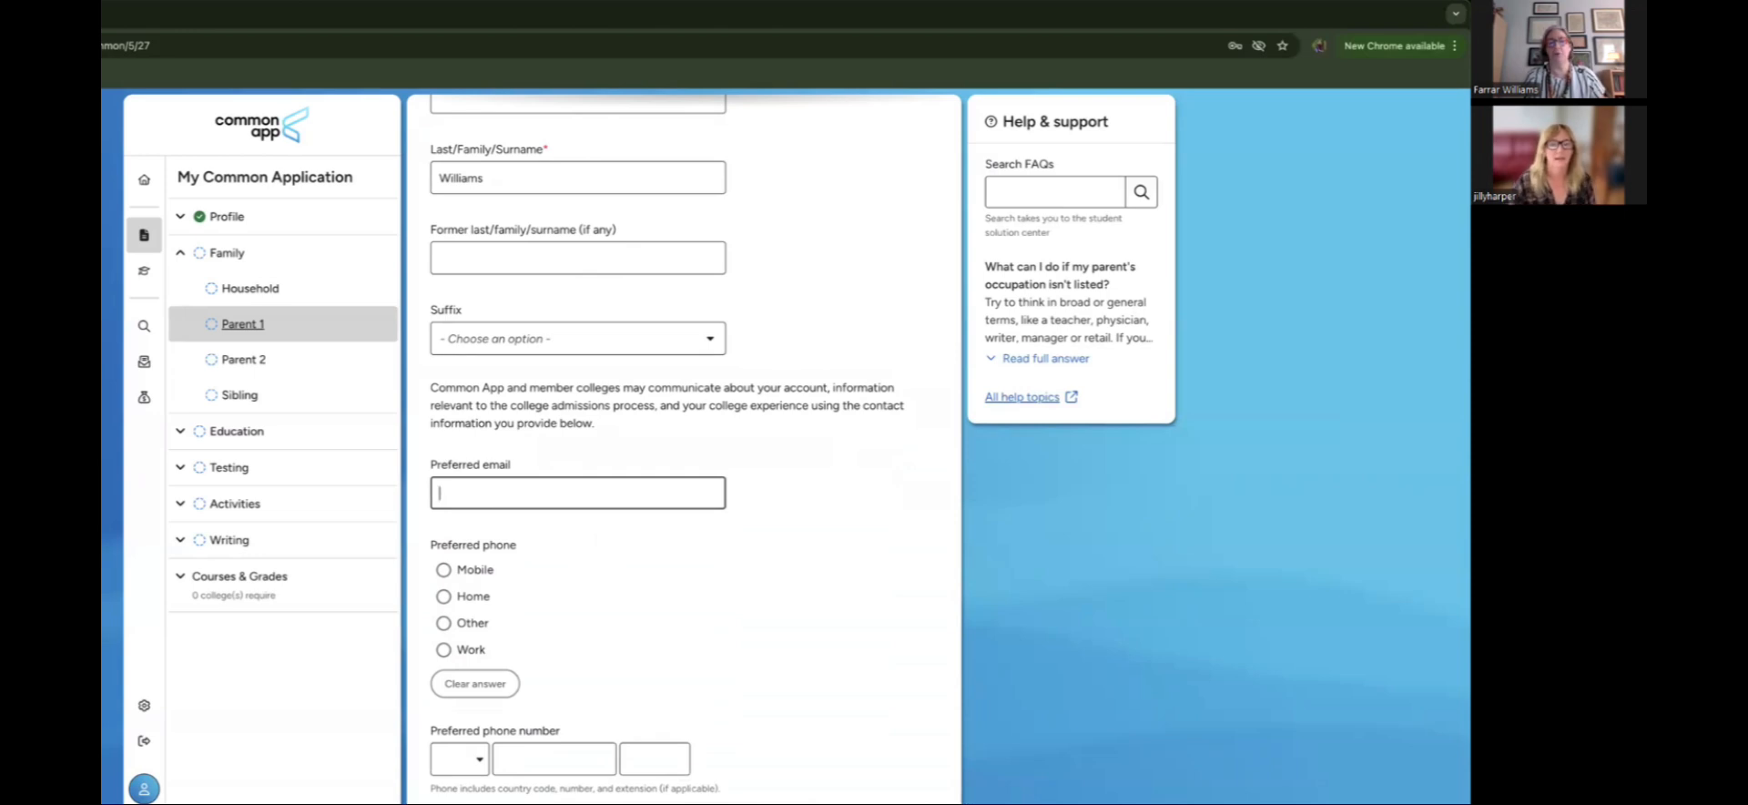
scroll(564, 543, "down", 2)
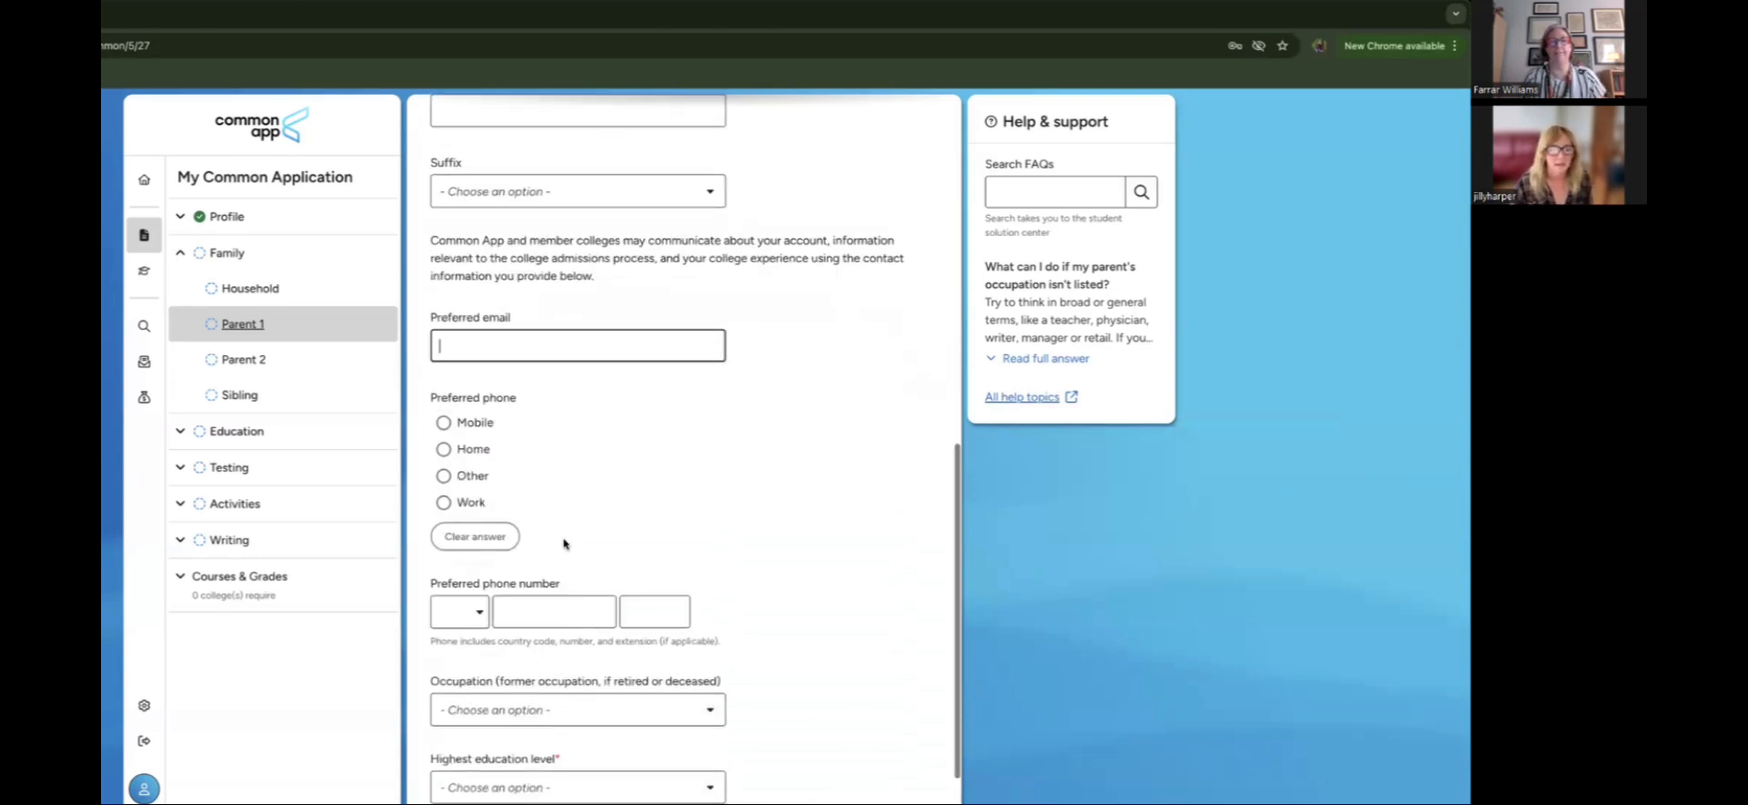
scroll(564, 544, "down", 1)
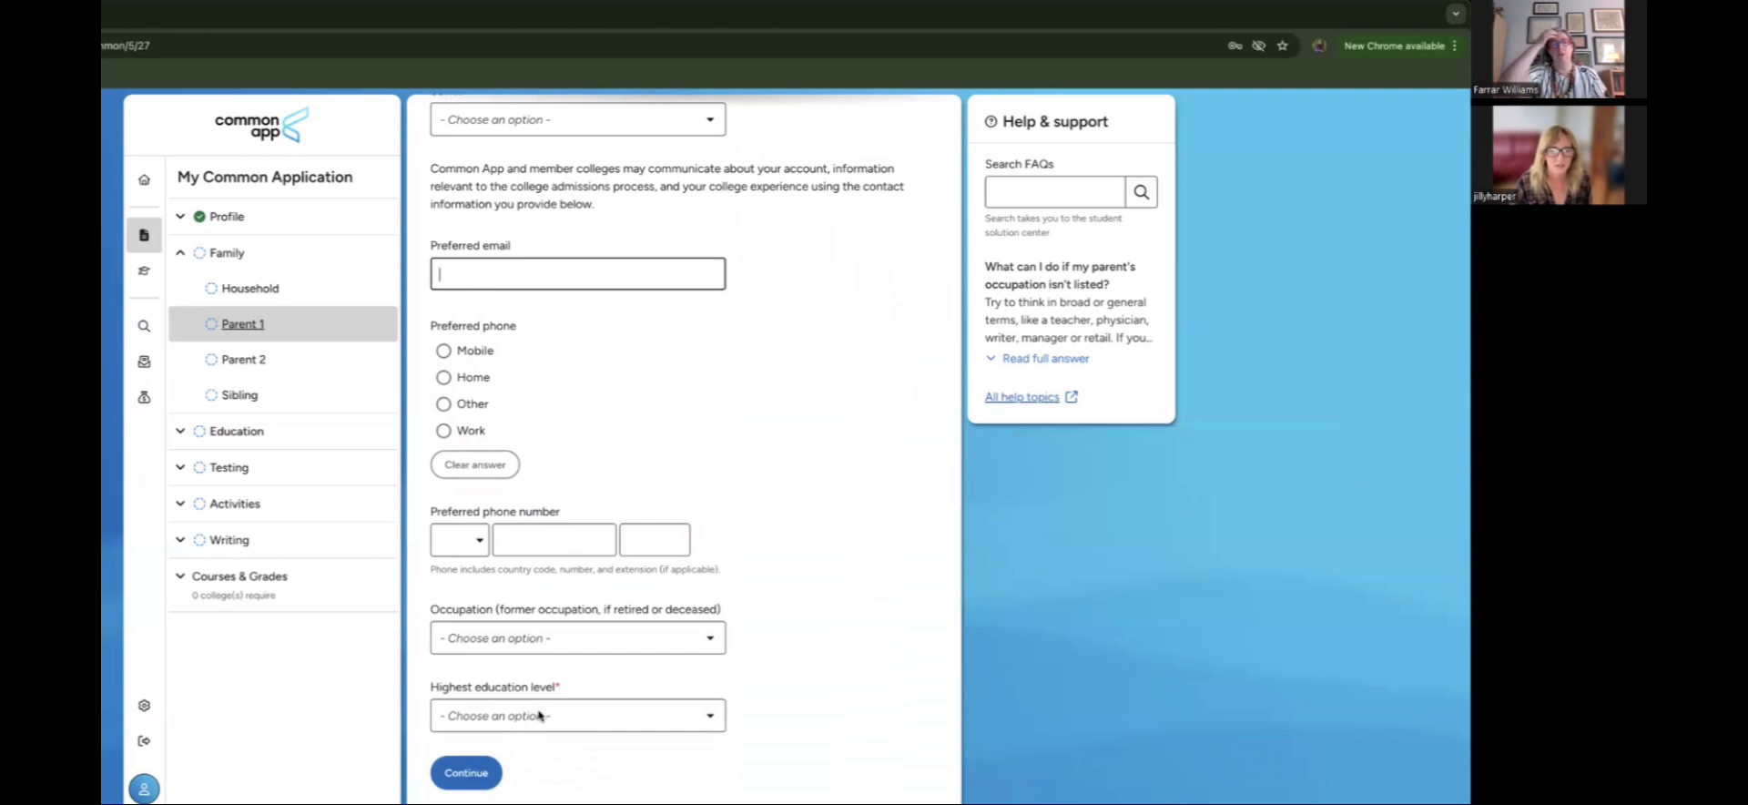
Step: Set Parent 1's highest education to Graduate school with 2 institutions attended
left_click(539, 716)
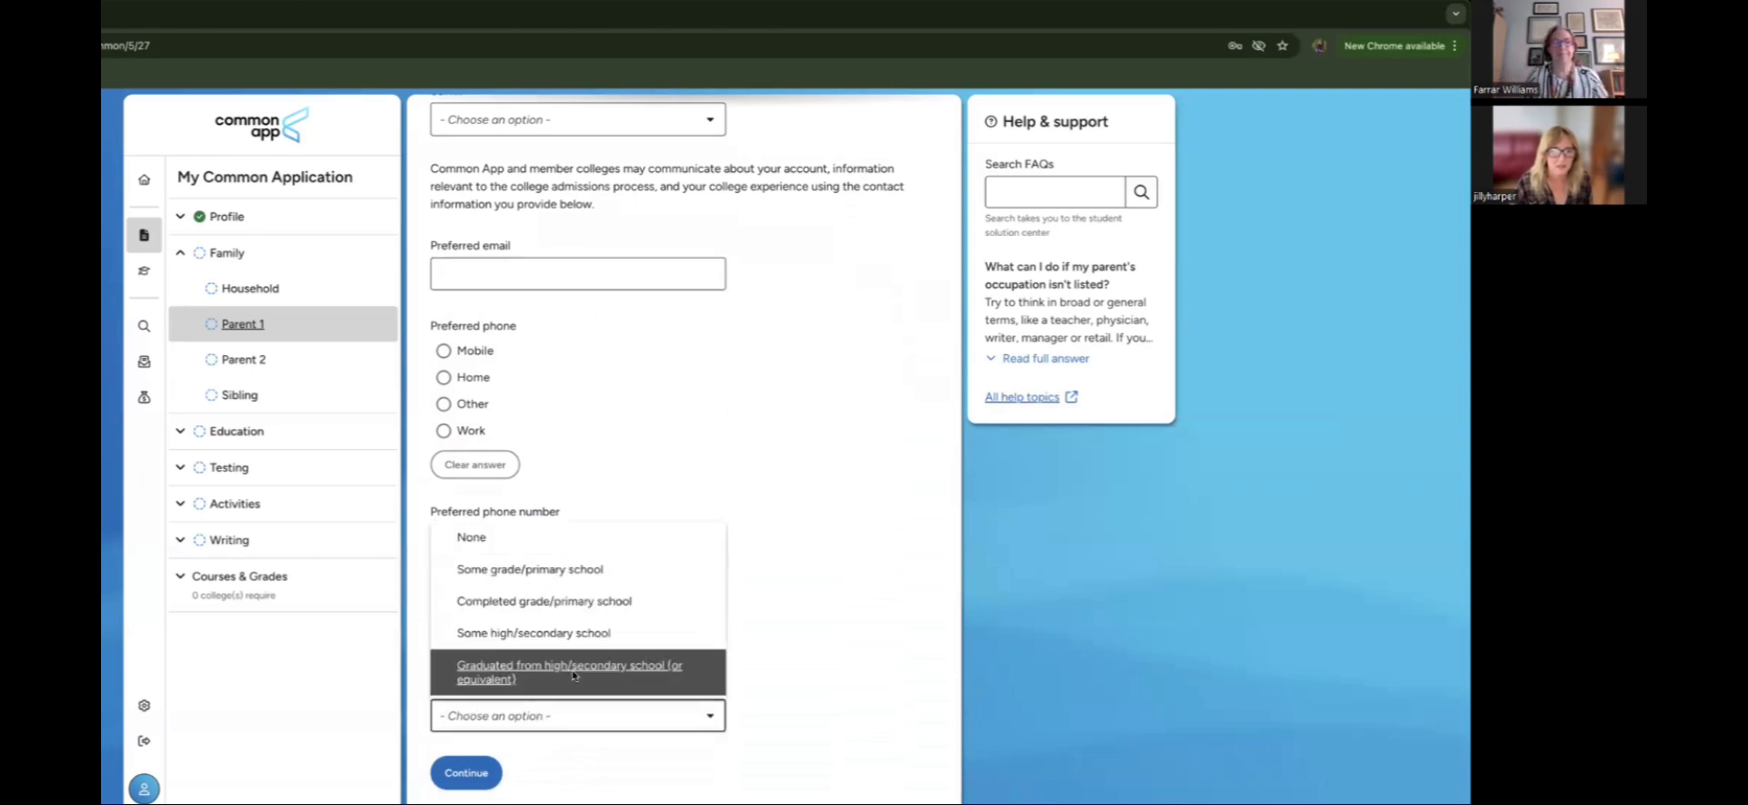
left_click(574, 675)
left_click(555, 718)
scroll(581, 669, "down", 3)
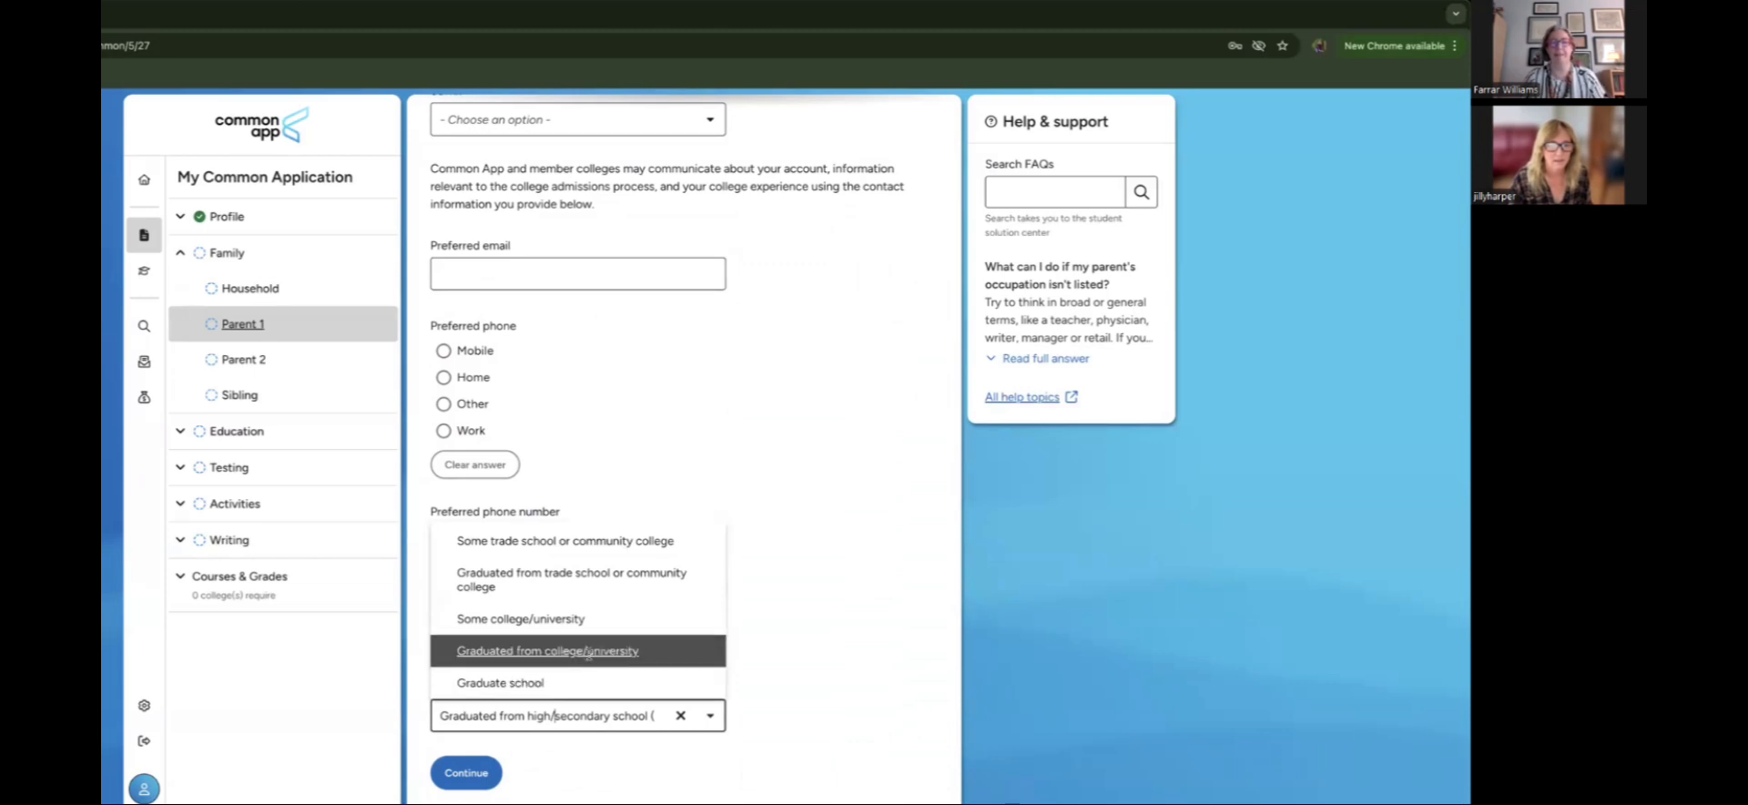
left_click(580, 685)
scroll(596, 752, "down", 3)
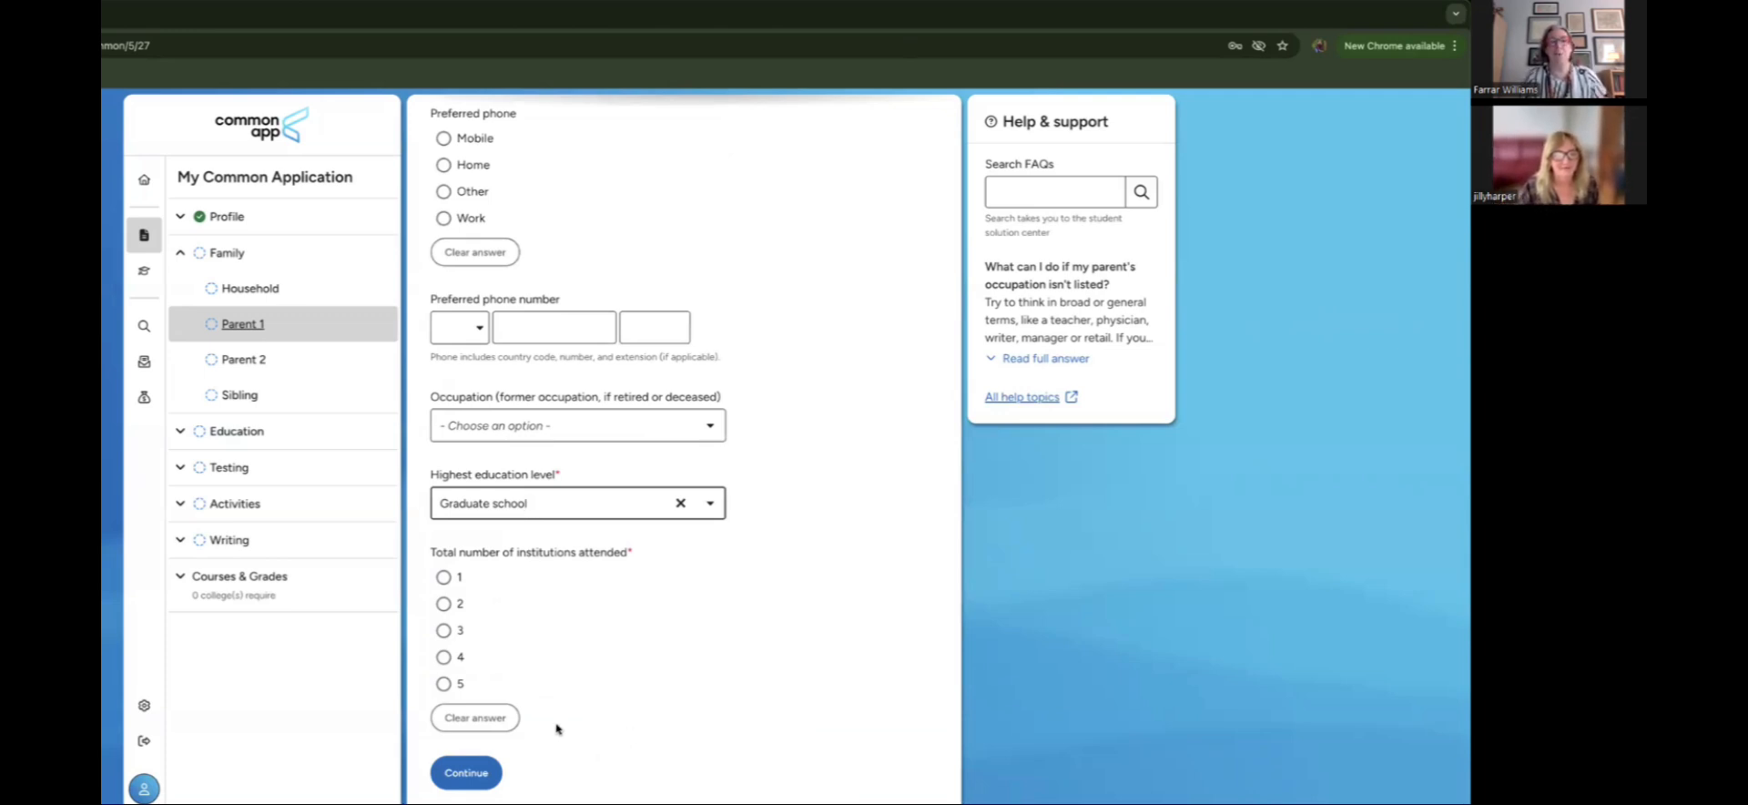
left_click(442, 606)
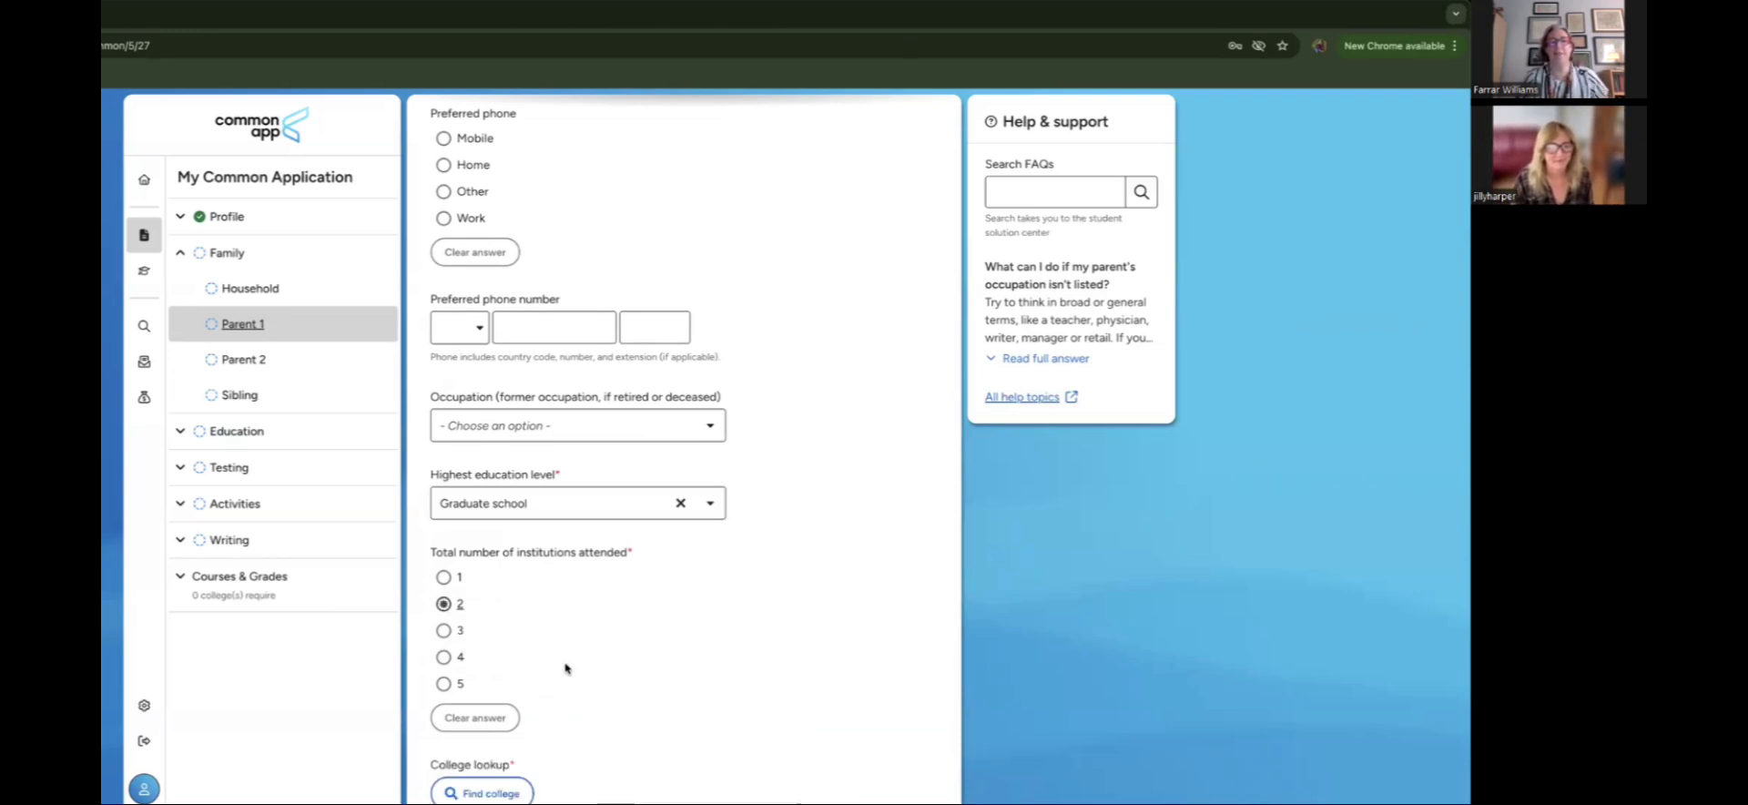
Step: Record one Bachelor's (BA, BS) degree received in 1997, then open College Lookup
scroll(564, 669, "down", 3)
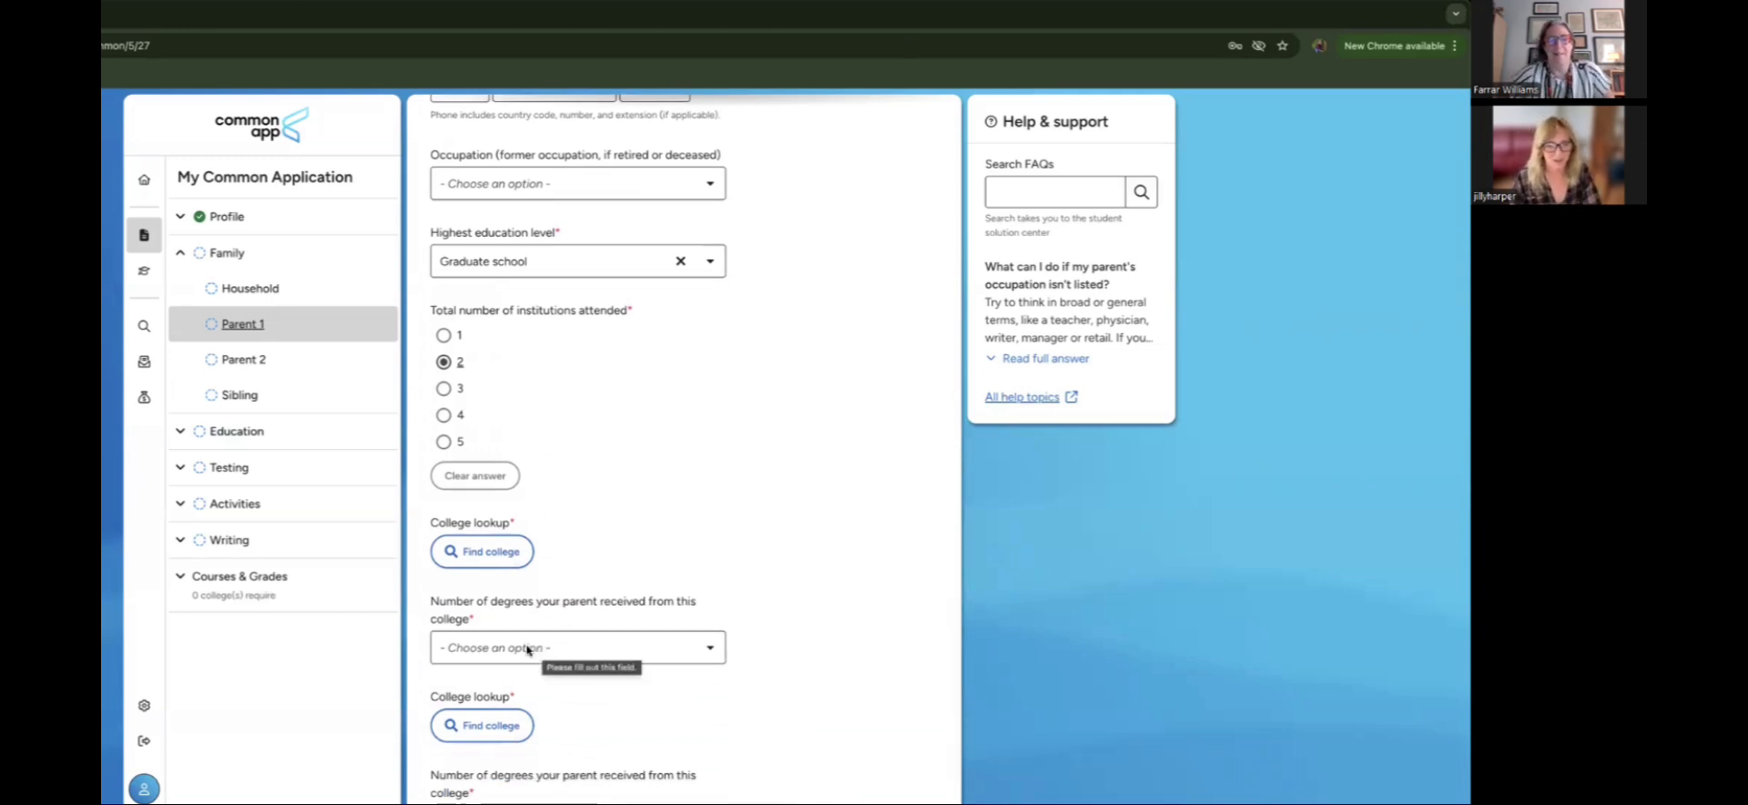
left_click(529, 650)
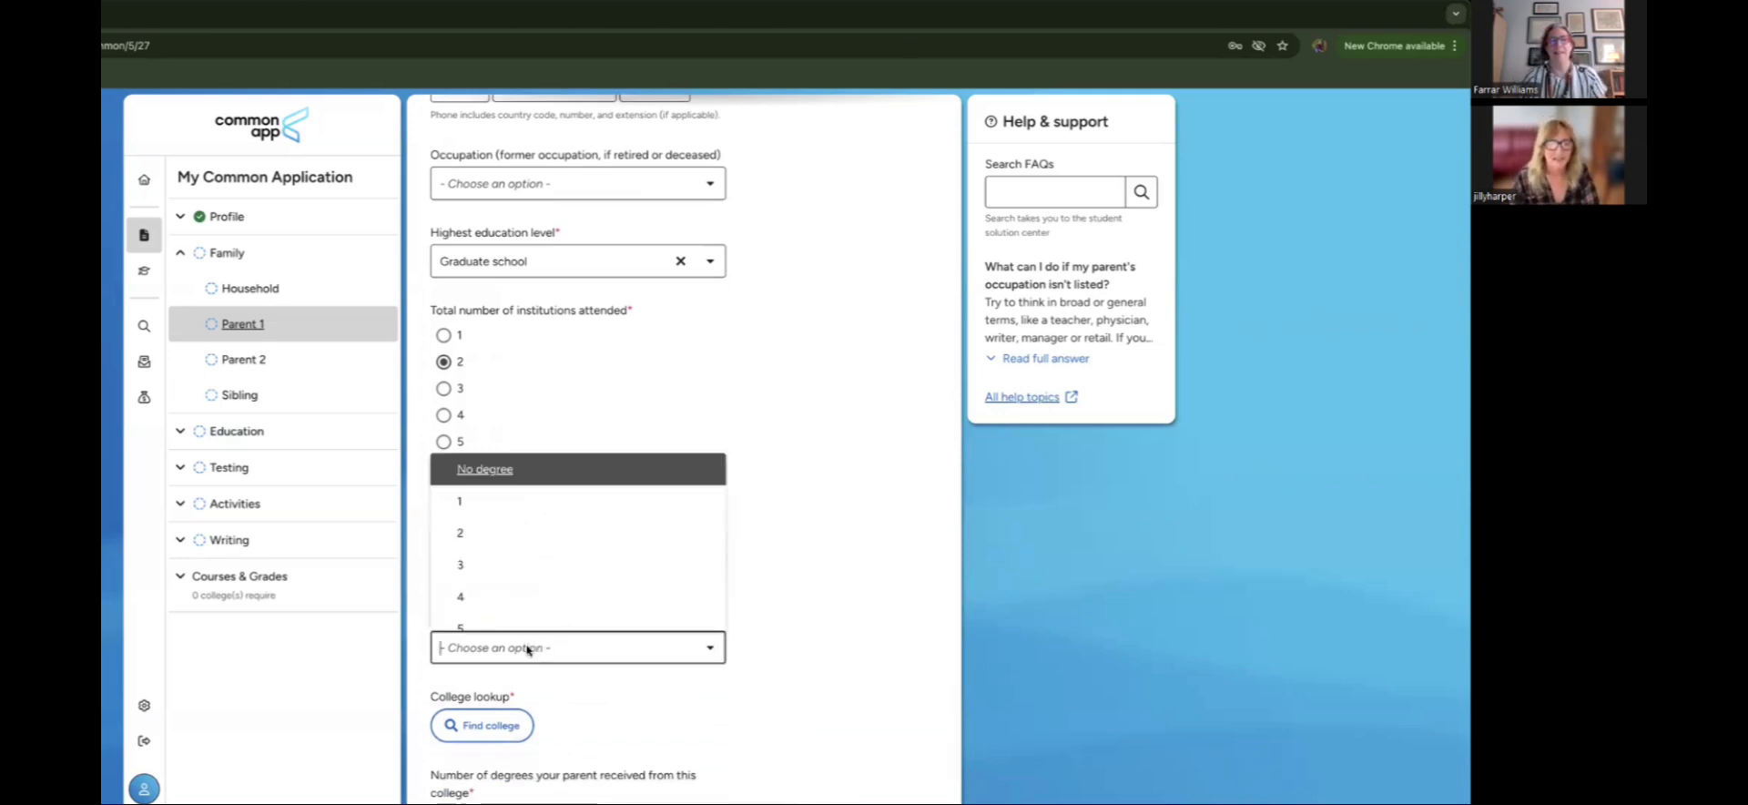
left_click(736, 698)
scroll(734, 698, "down", 2)
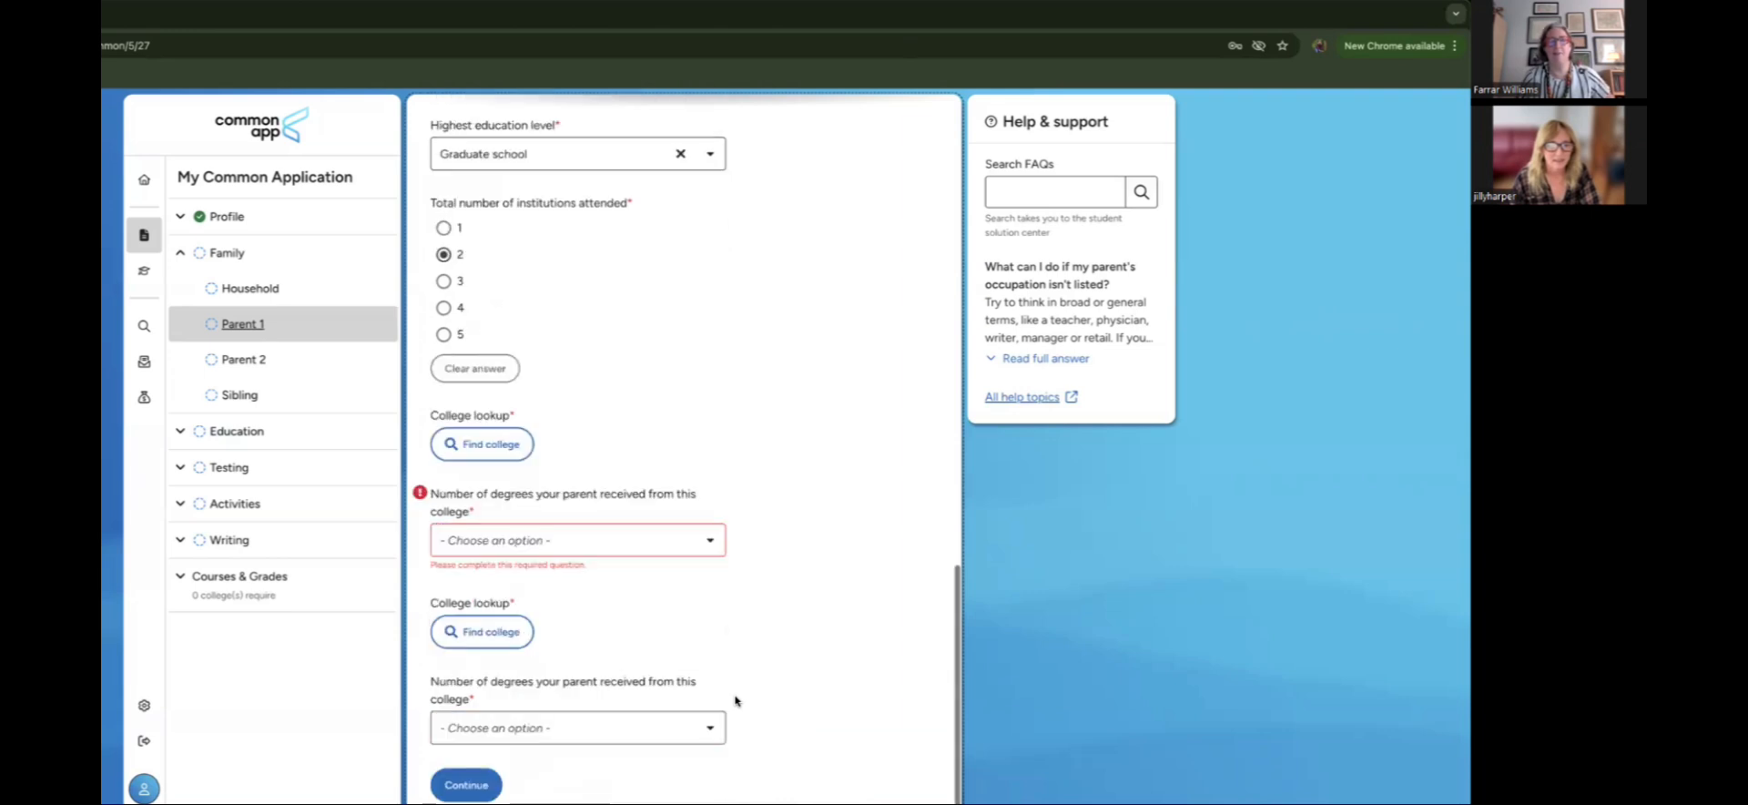
left_click(590, 537)
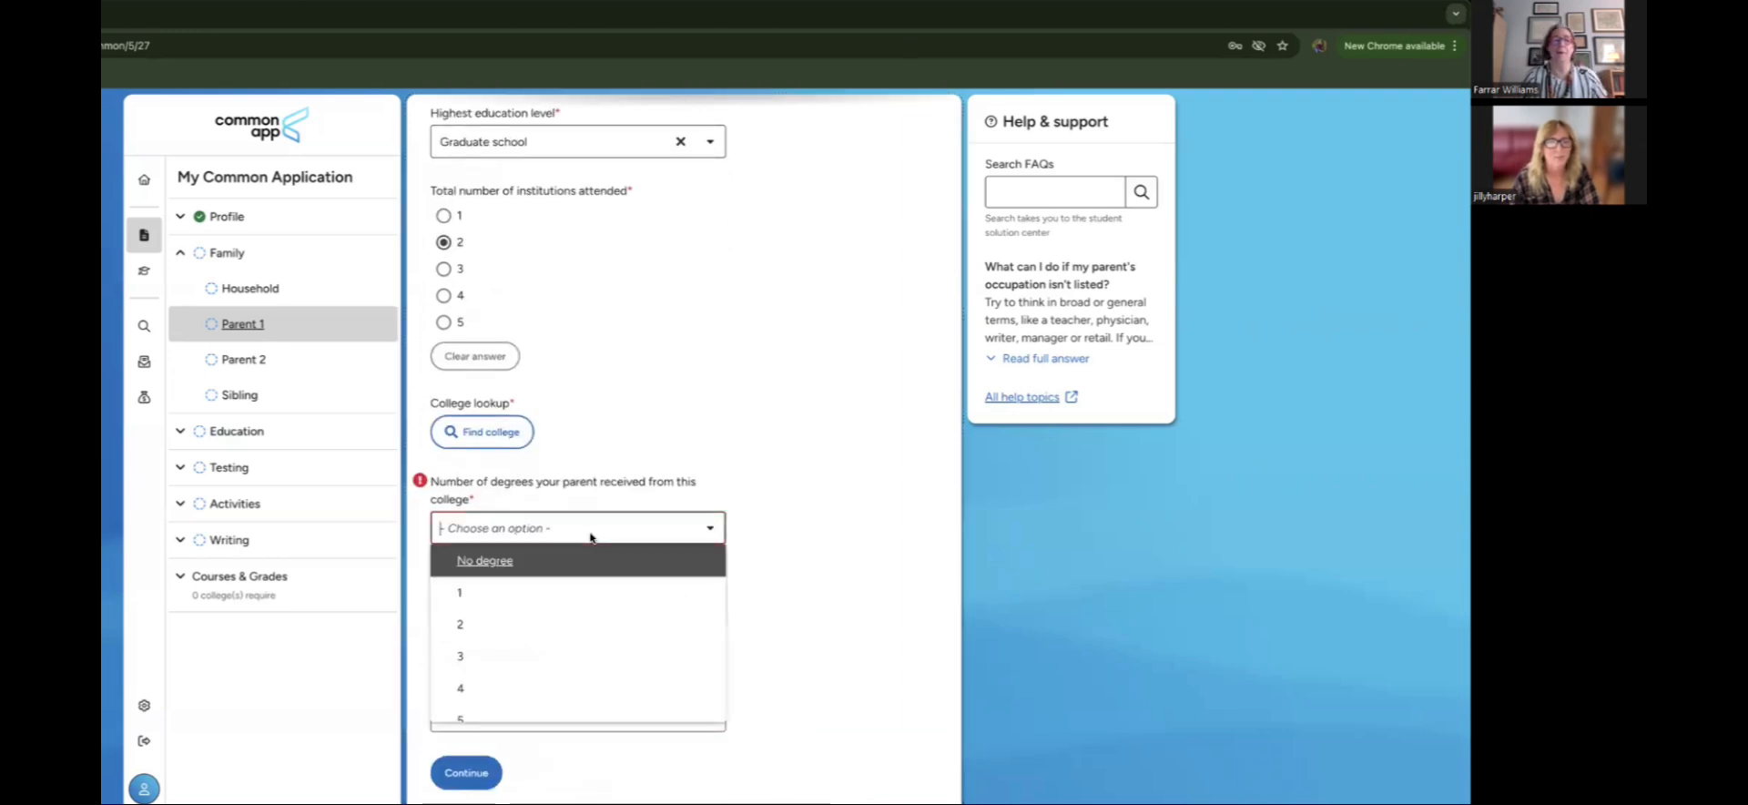
left_click(594, 593)
scroll(692, 583, "down", 1)
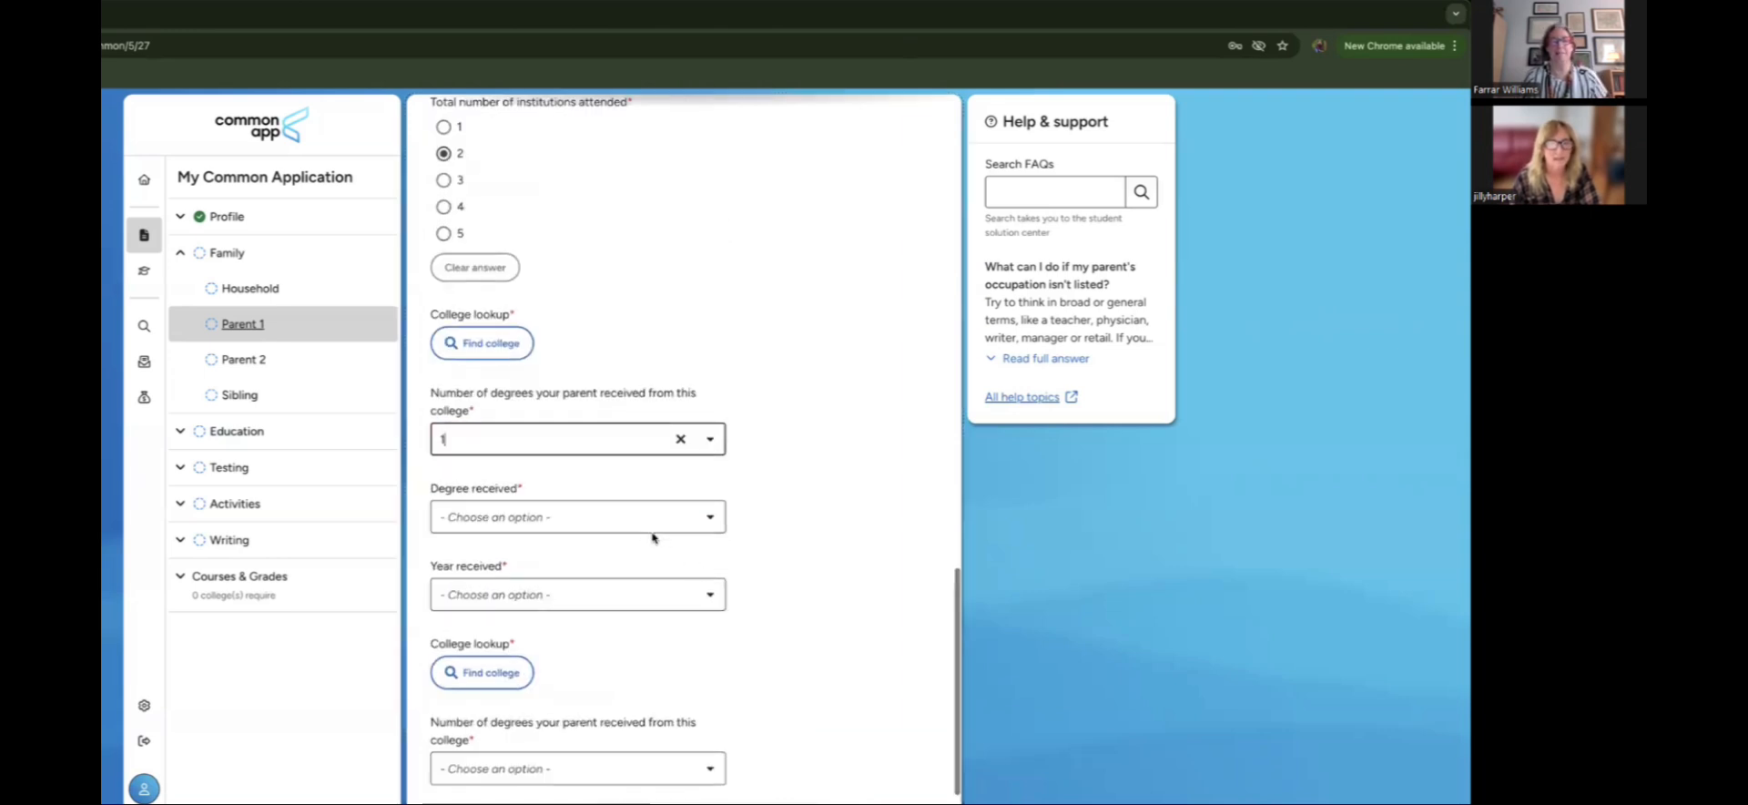
left_click(640, 526)
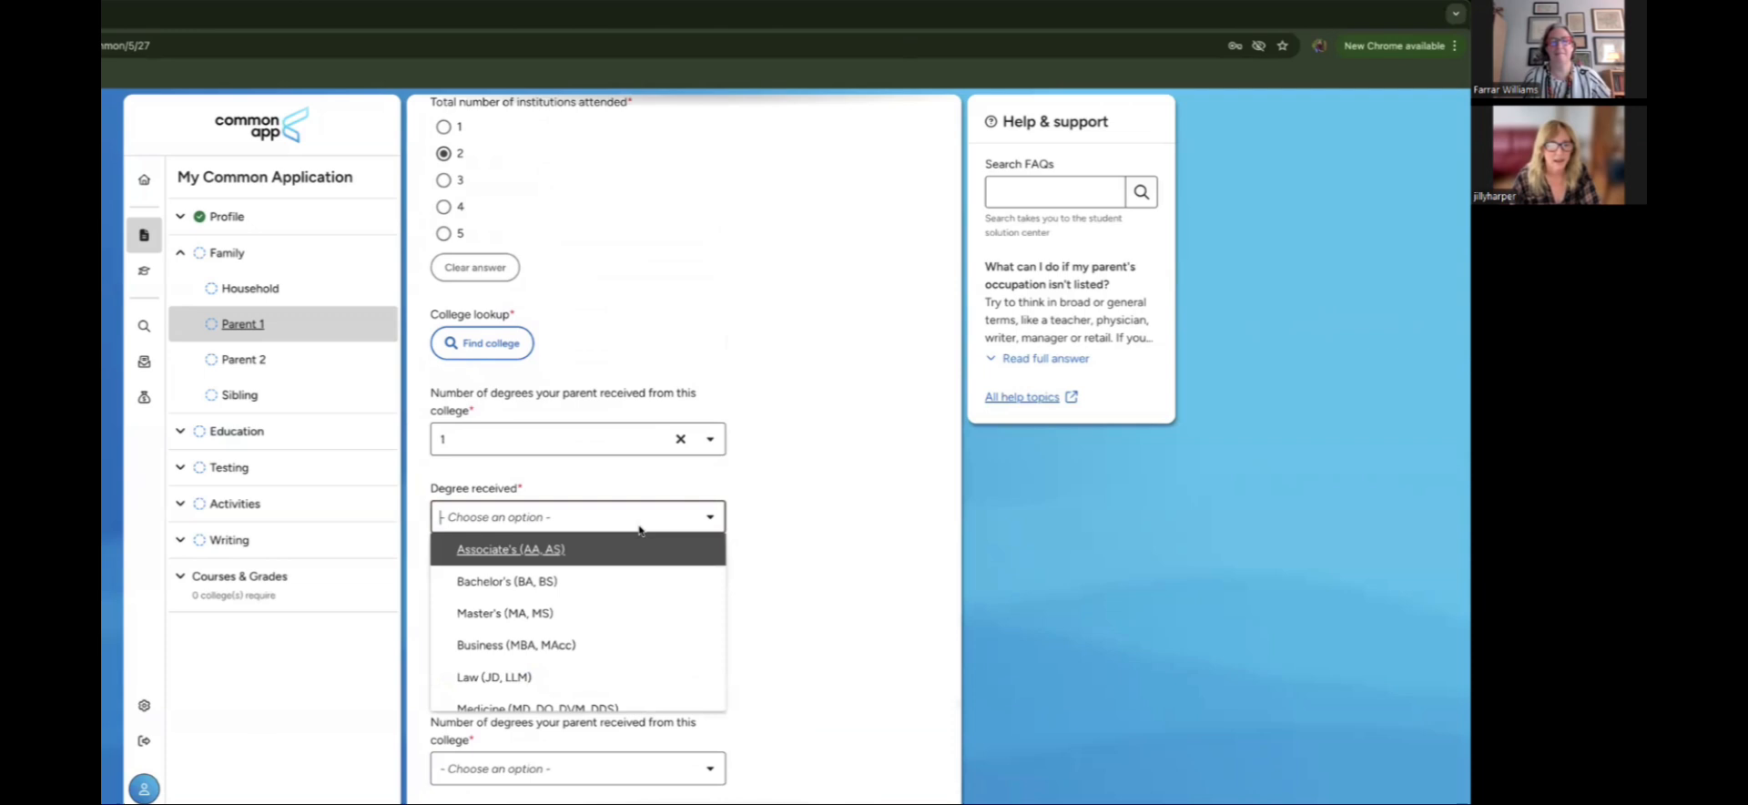
left_click(631, 582)
scroll(760, 627, "down", 1)
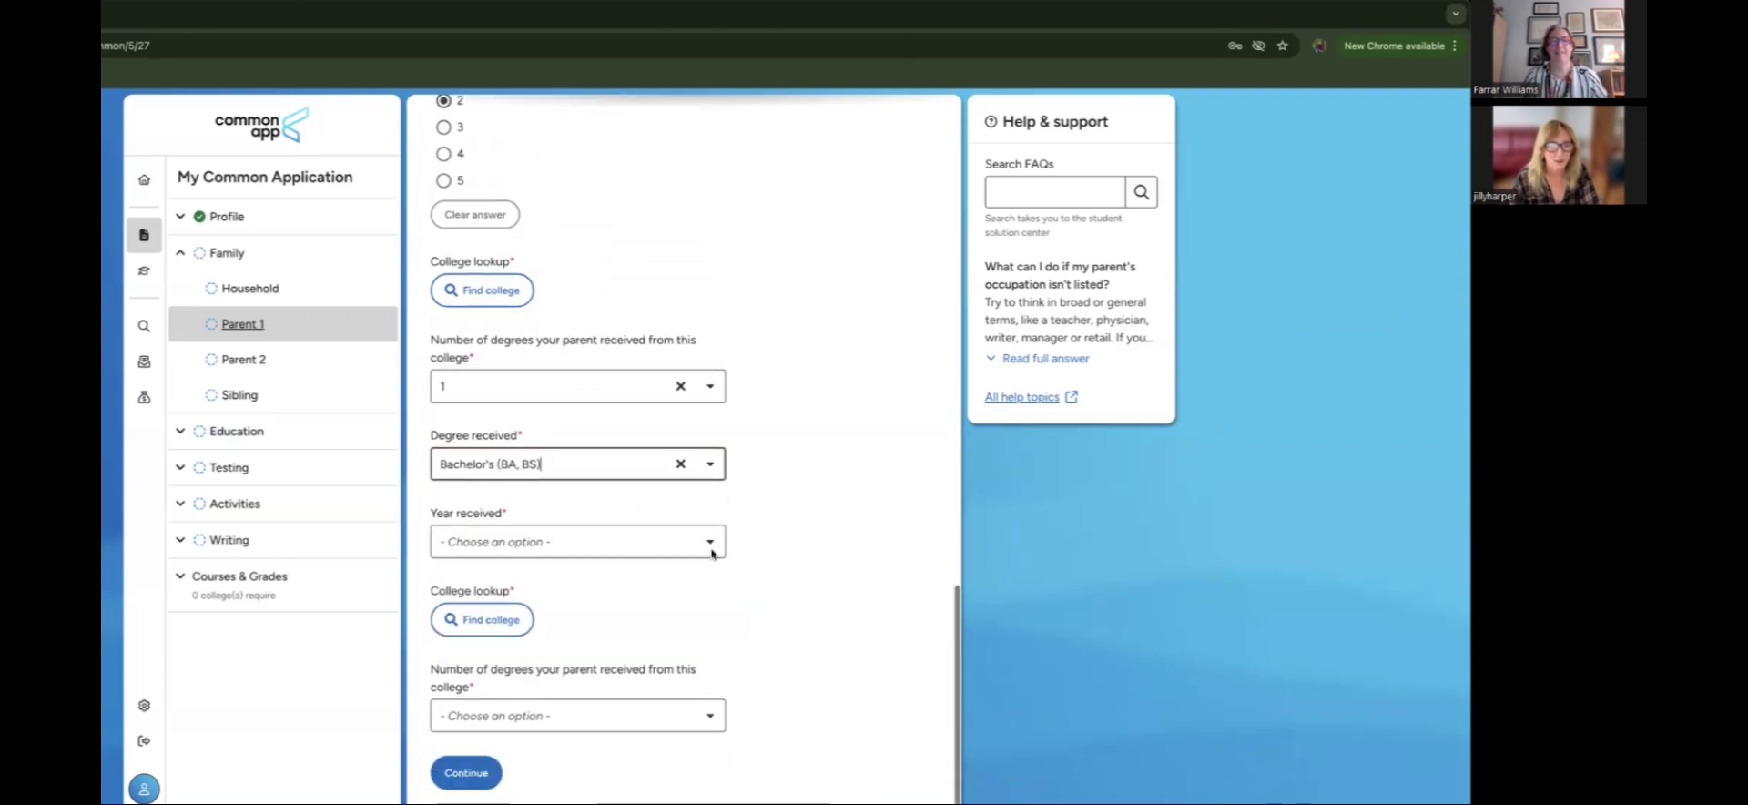
left_click(671, 547)
scroll(631, 675, "down", 10)
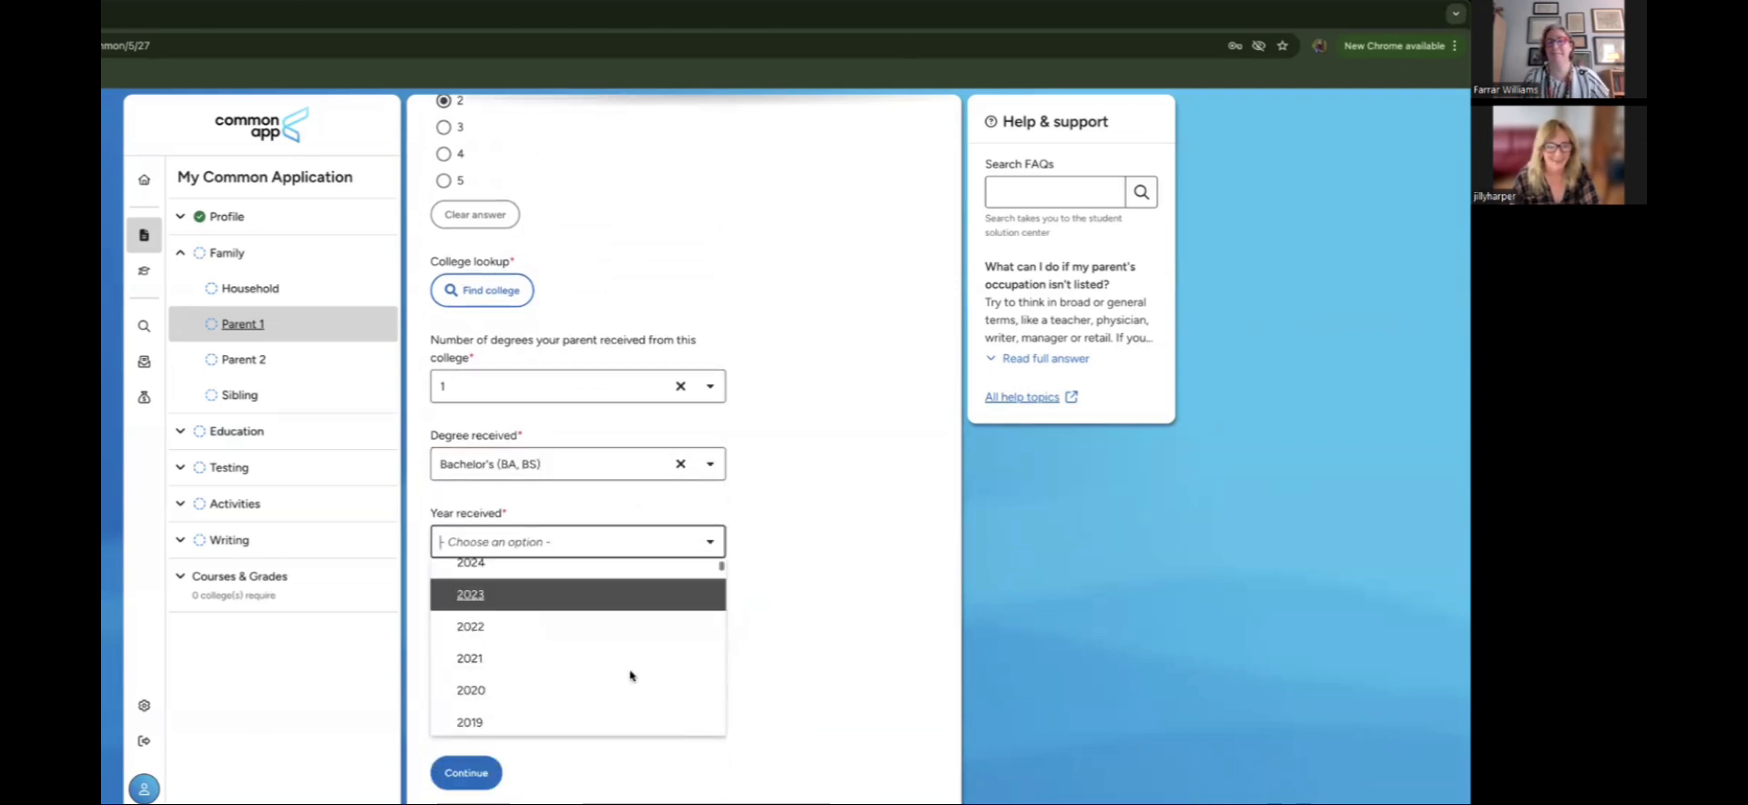
scroll(631, 674, "down", 3)
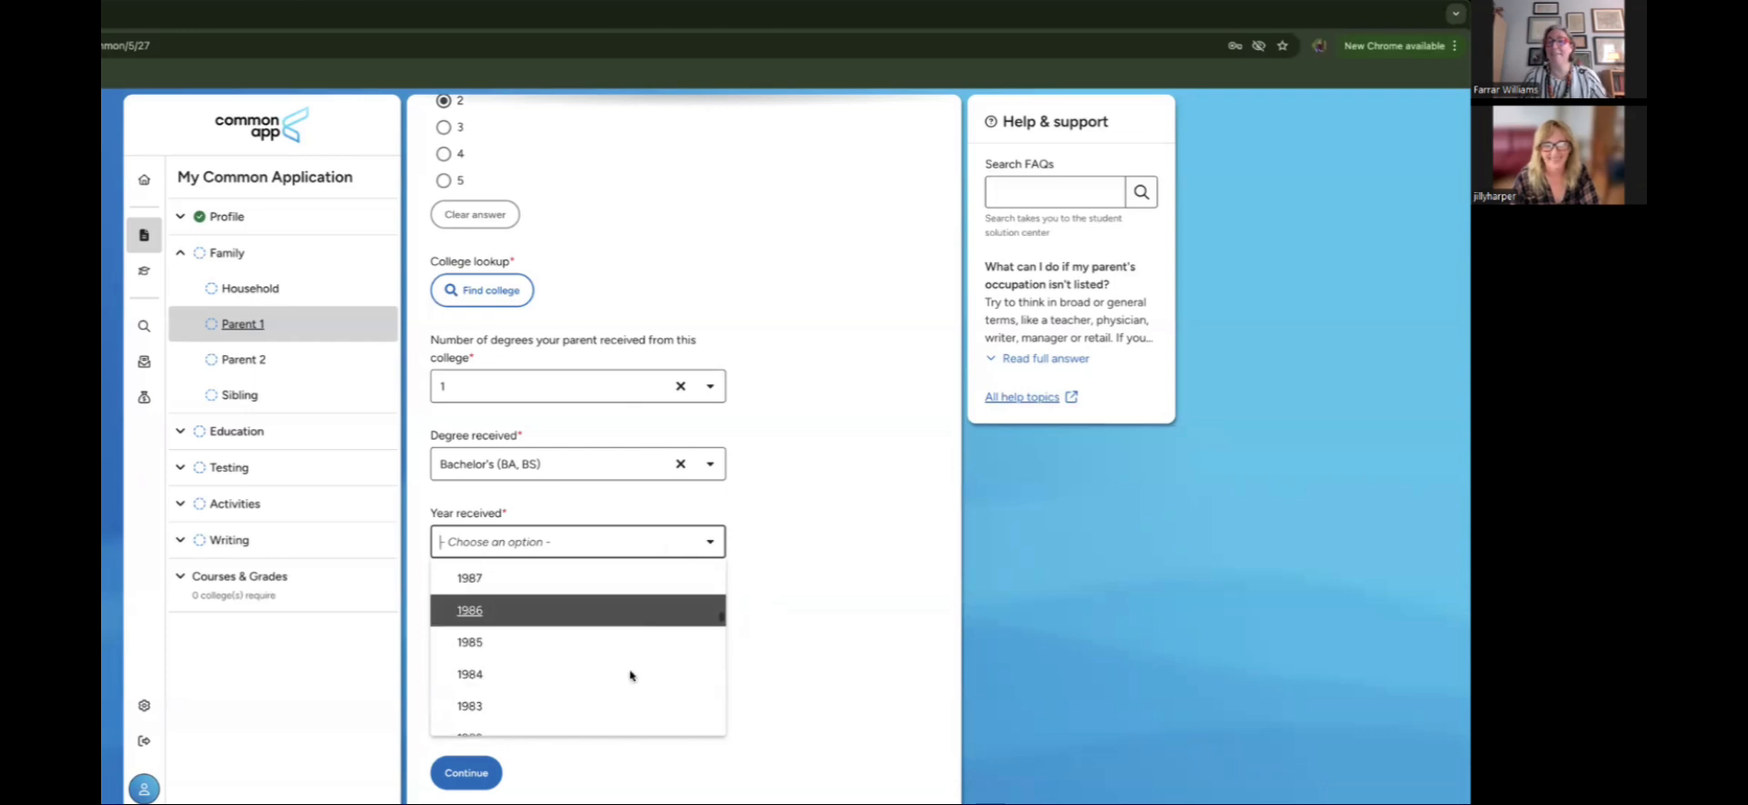
scroll(631, 675, "up", 5)
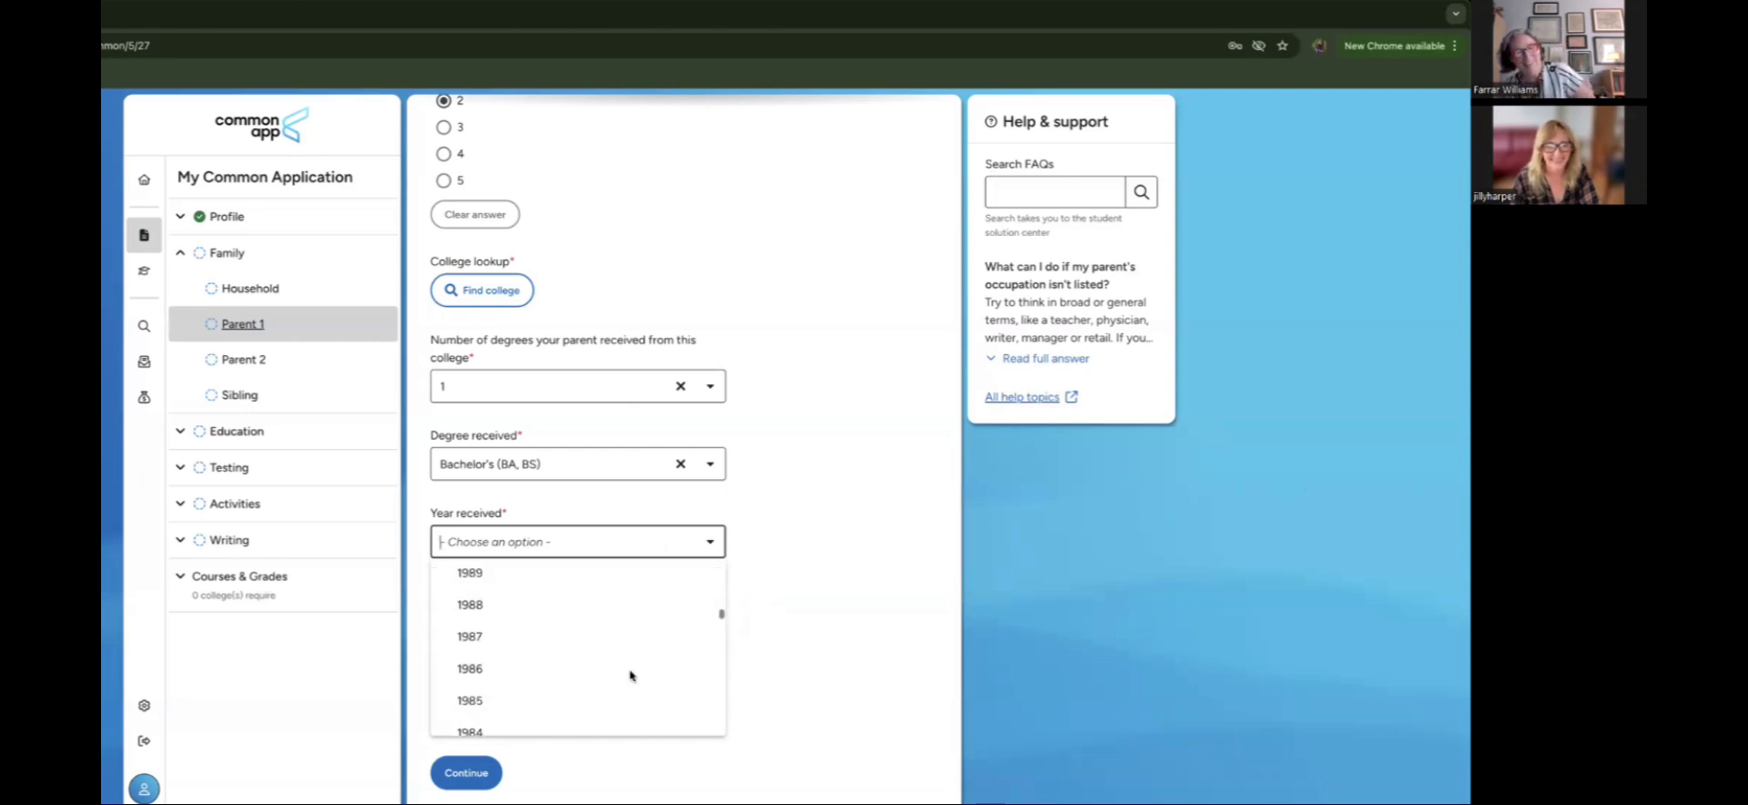
left_click(631, 675)
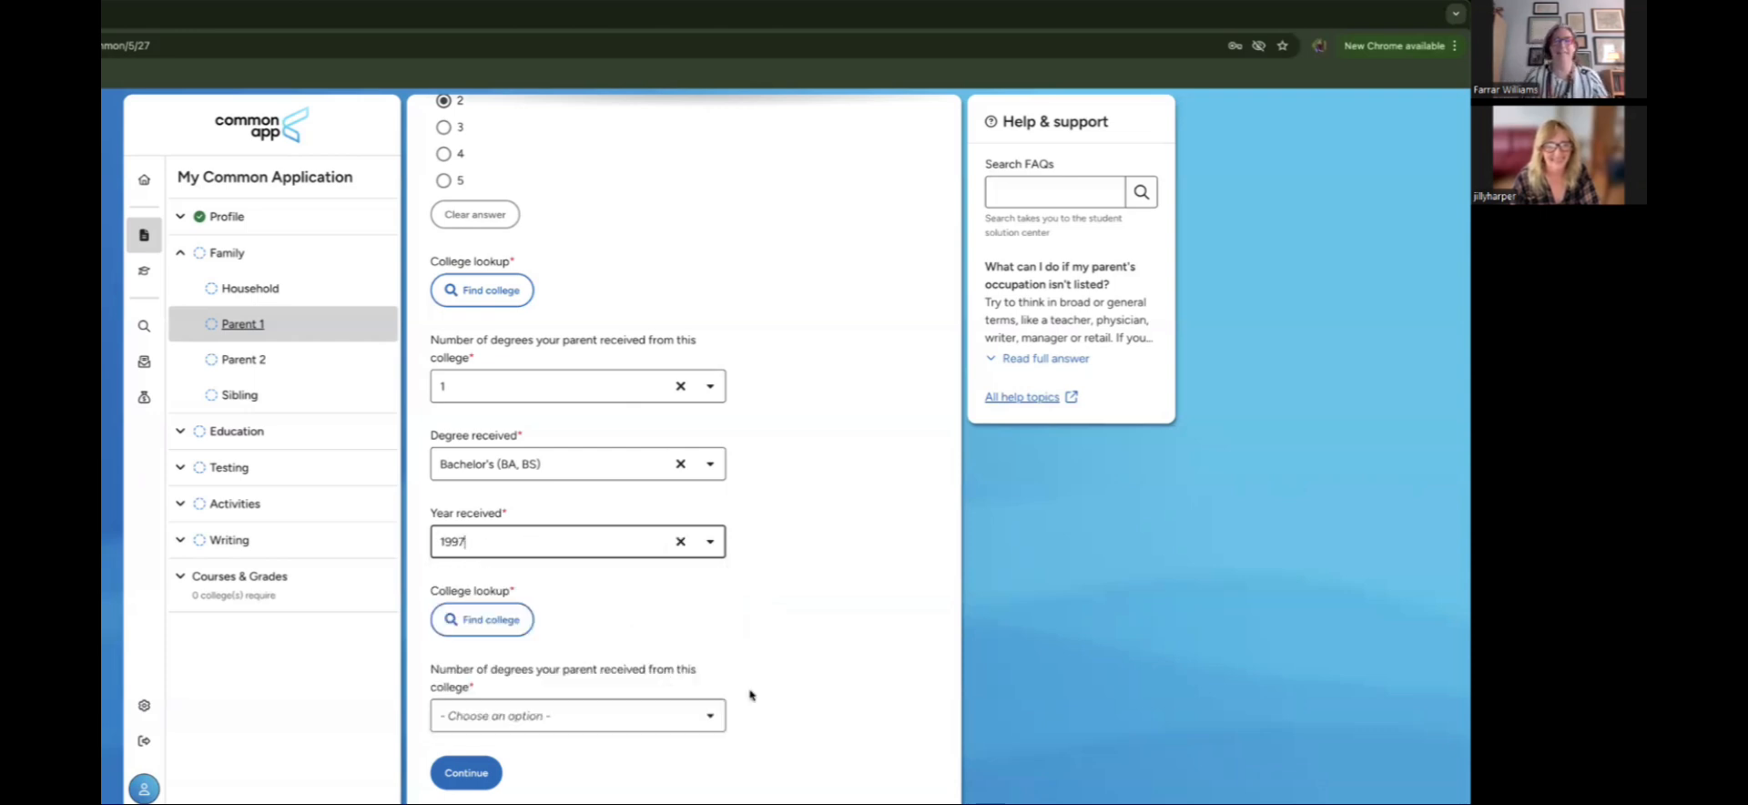
left_click(505, 627)
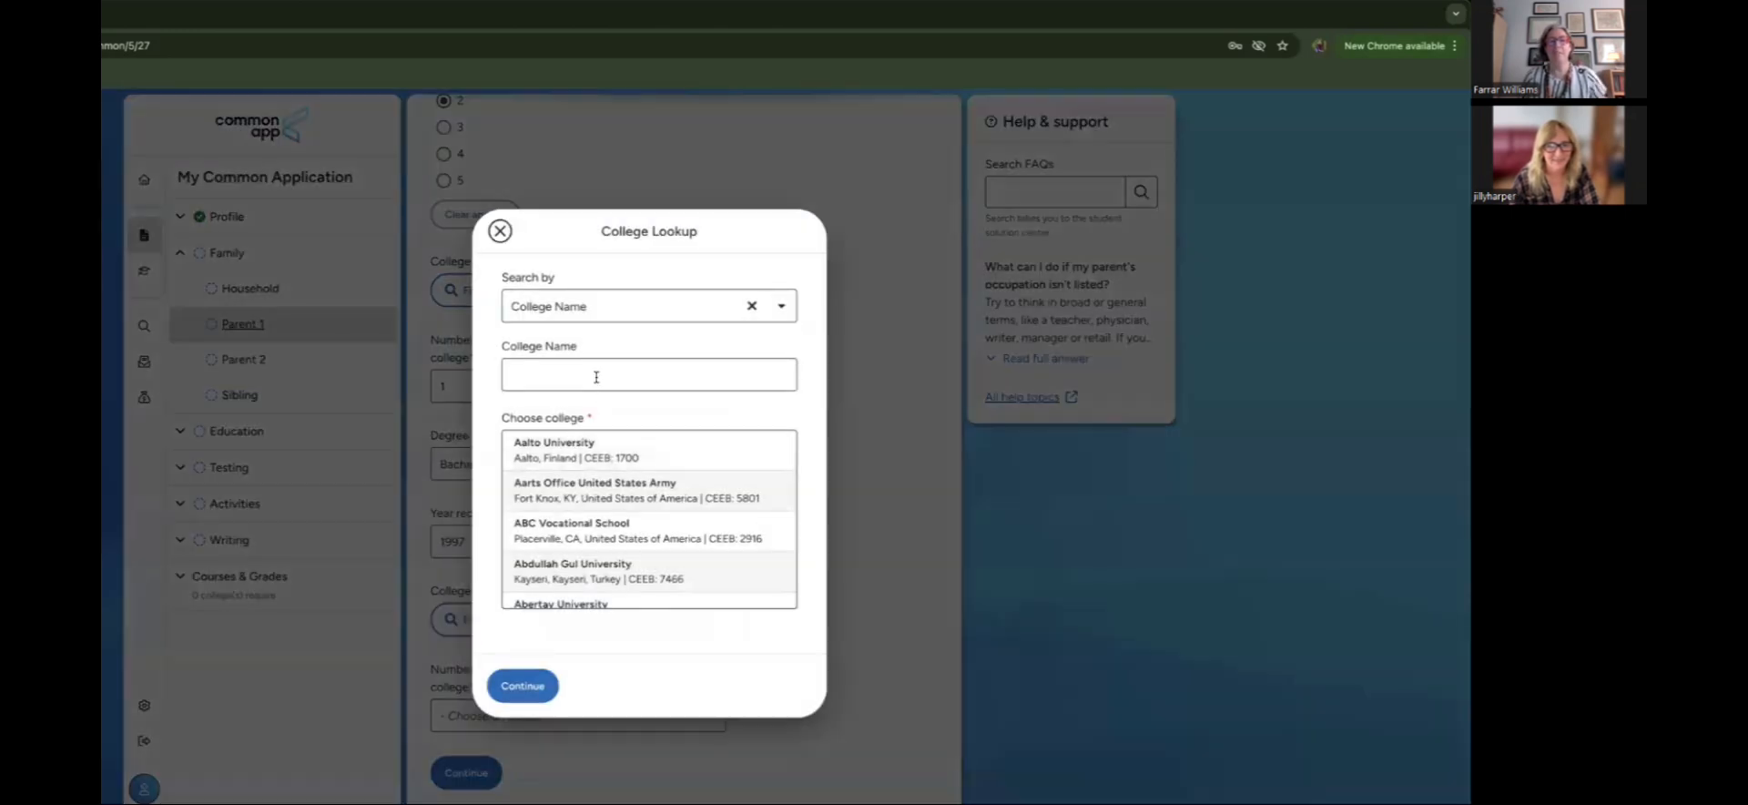
Step: Pick Mount Holyoke College for Parent 1's second college and open its degree count
left_click(596, 377)
type("mount hol")
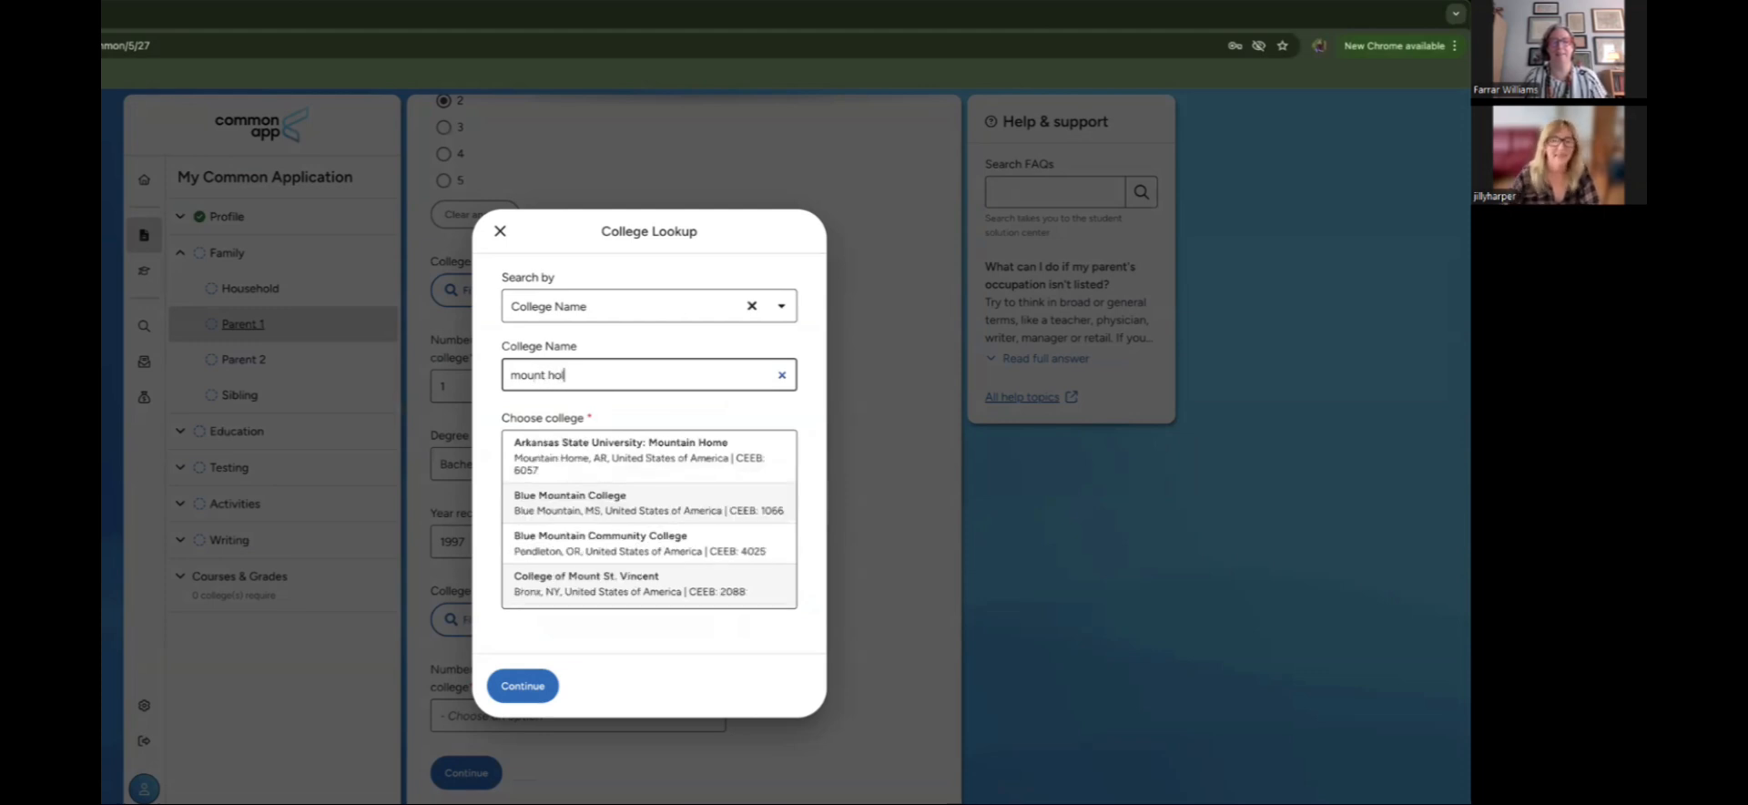
left_click(619, 455)
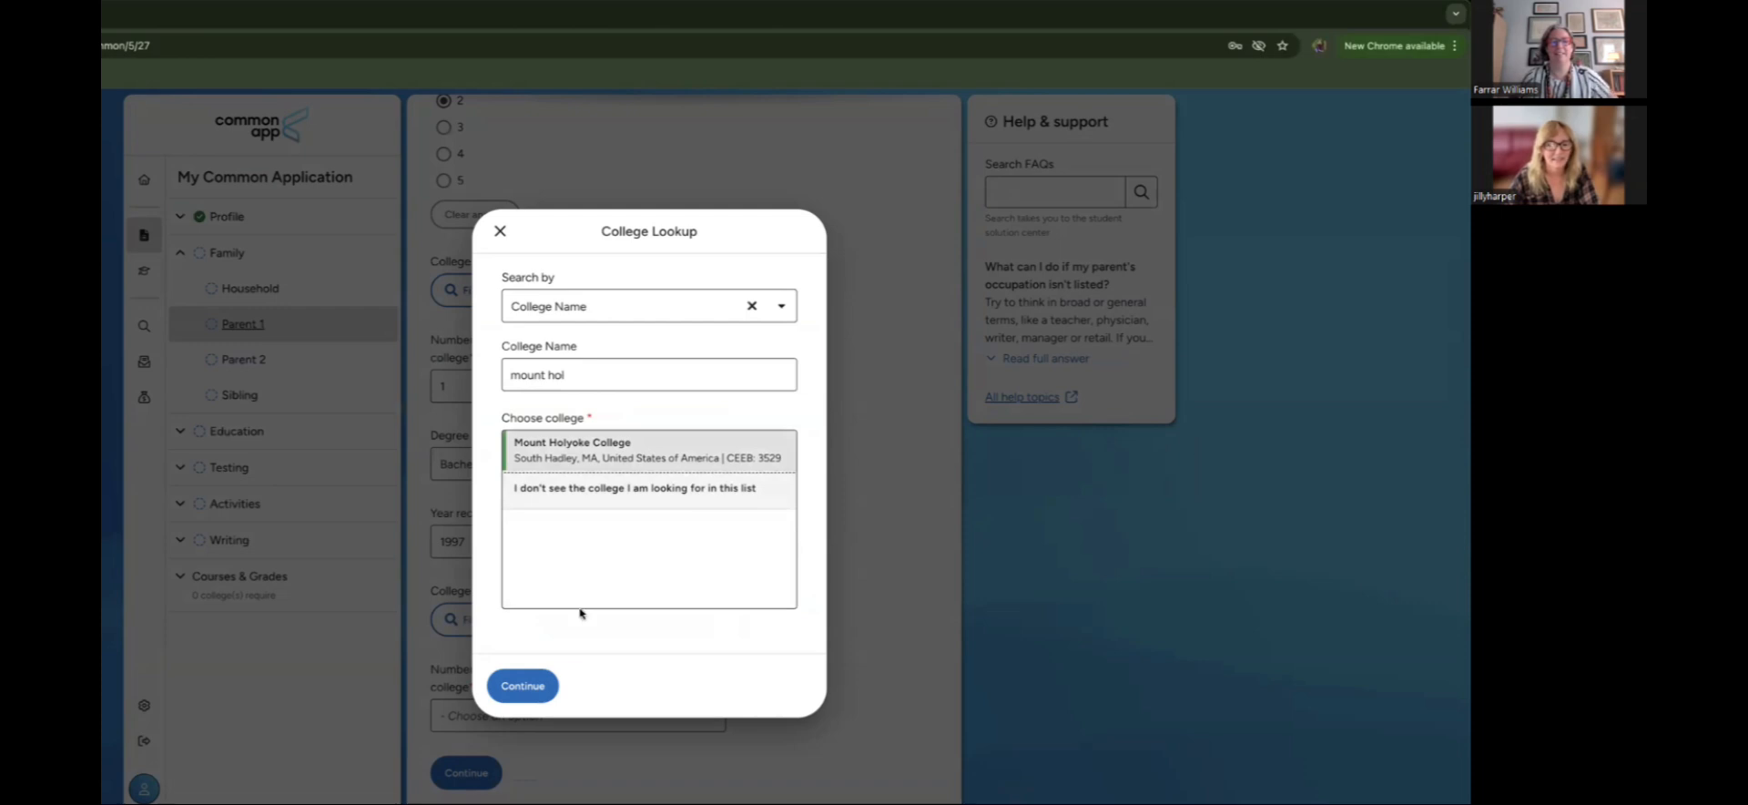
left_click(554, 687)
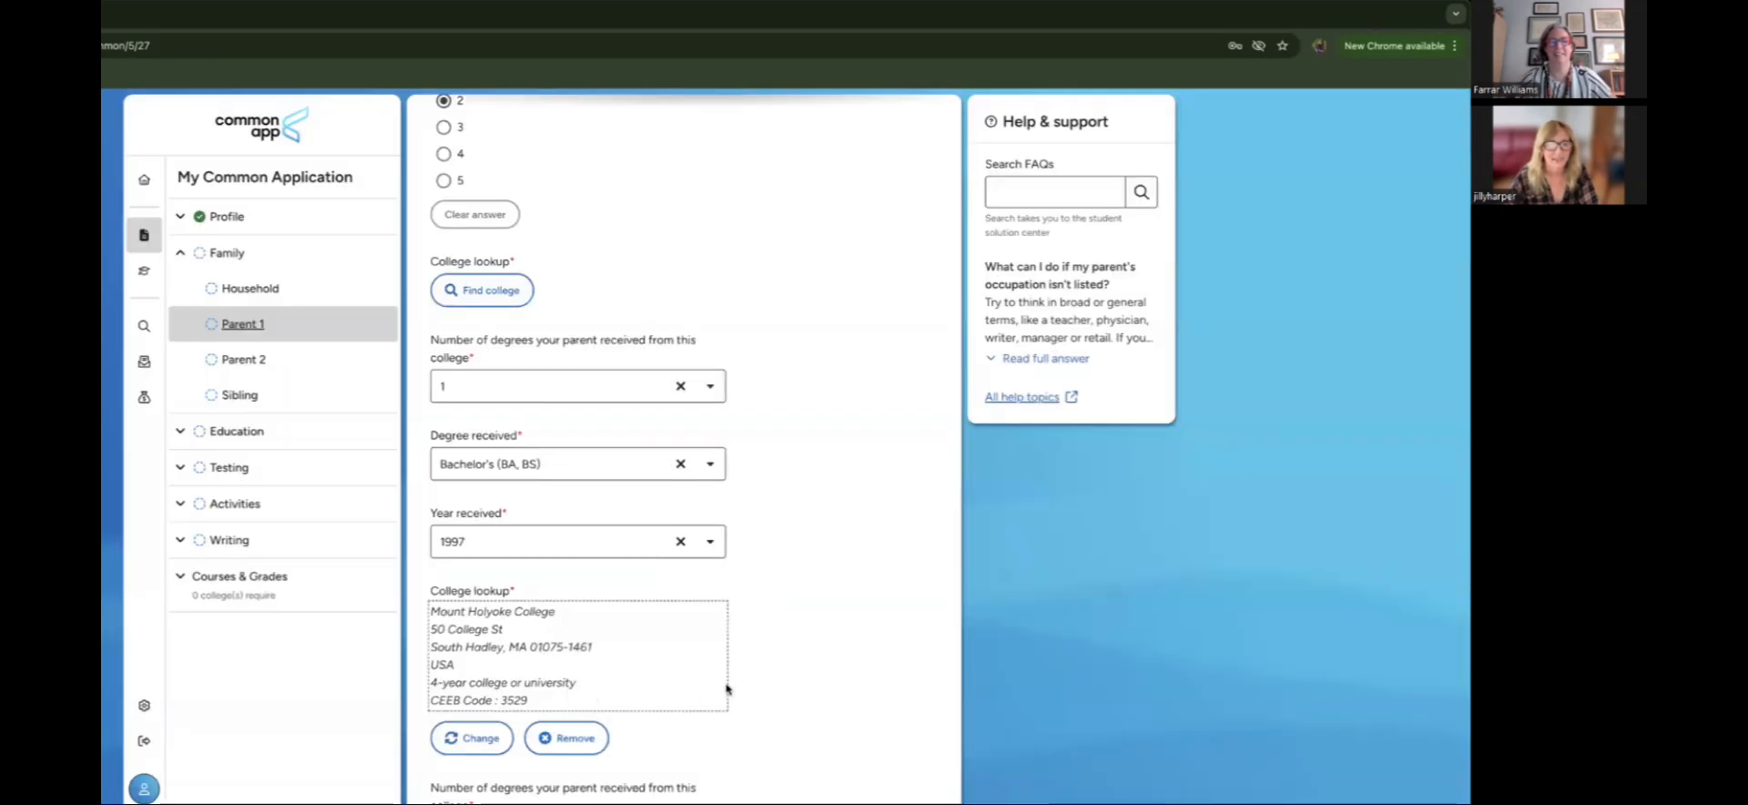
scroll(727, 689, "down", 3)
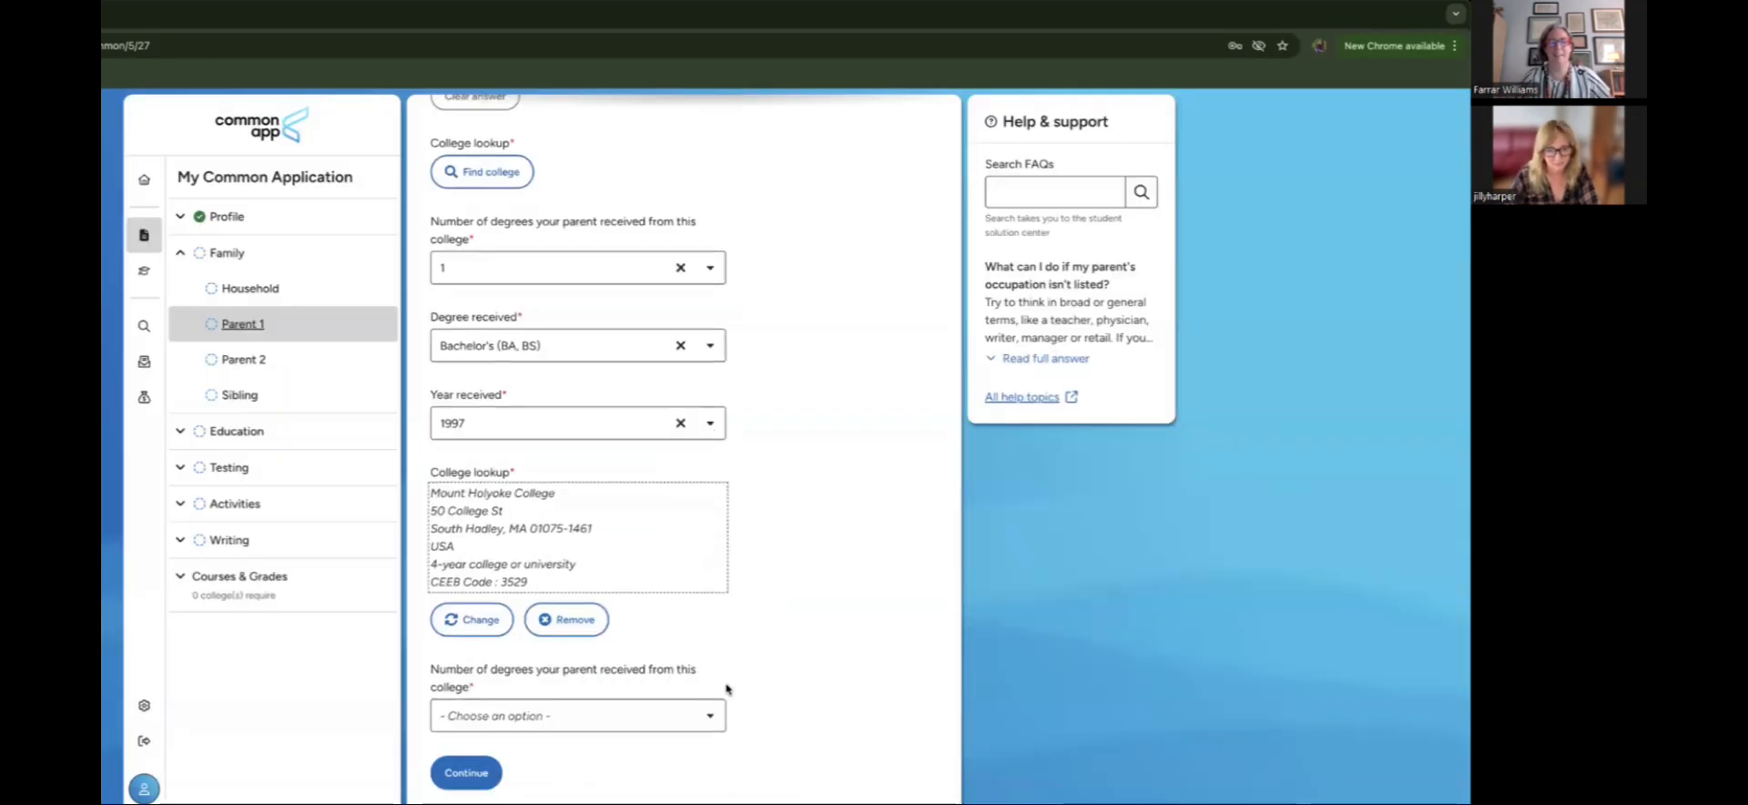
left_click(659, 725)
scroll(810, 444, "down", 12)
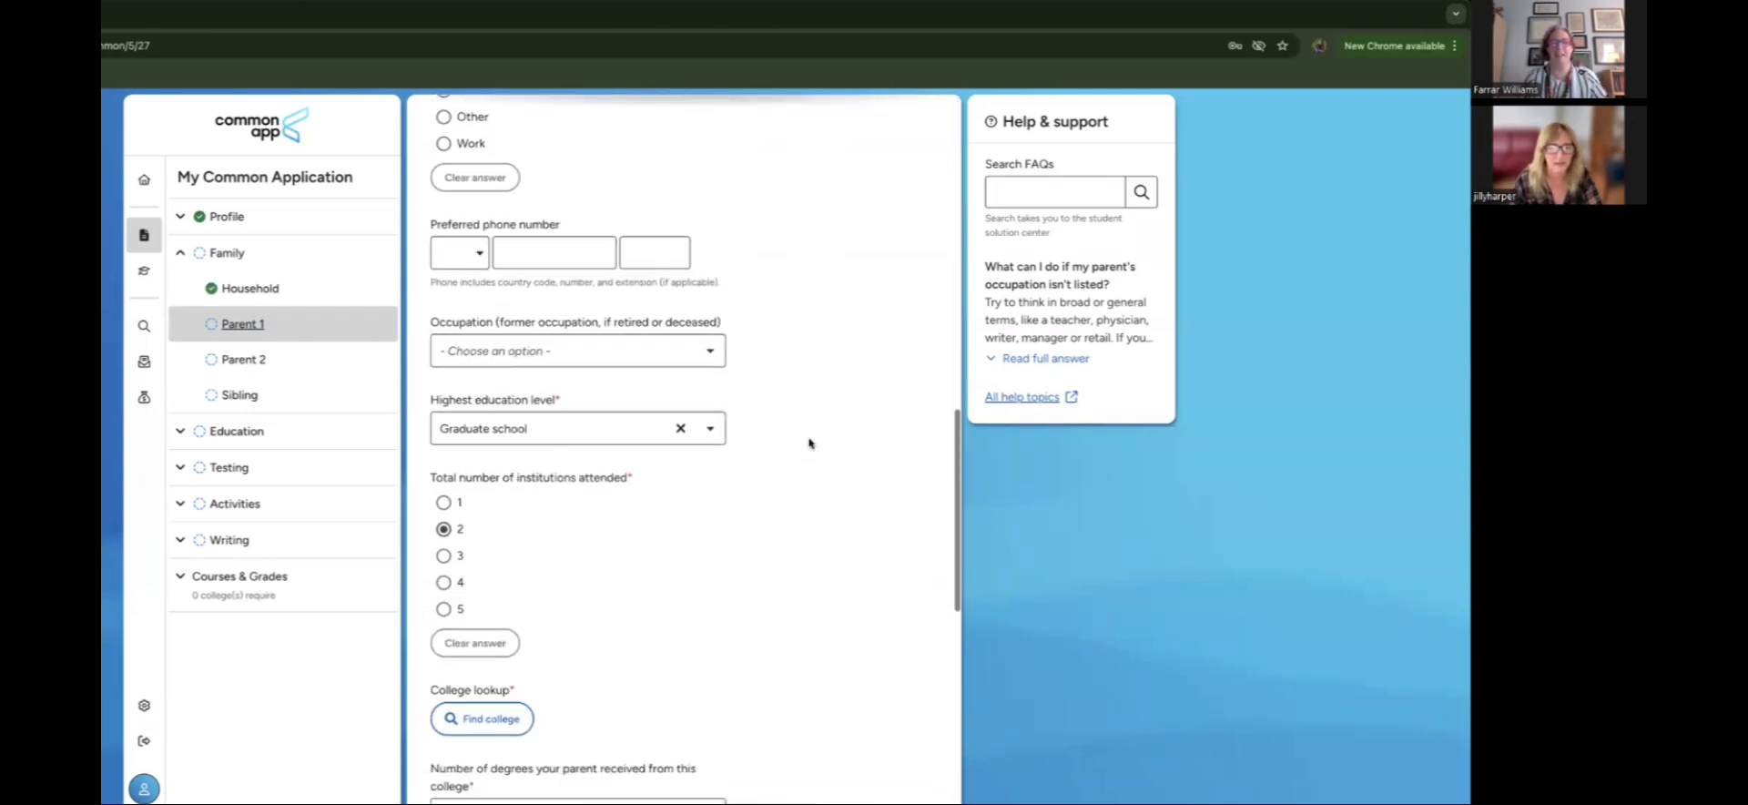
scroll(809, 444, "down", 8)
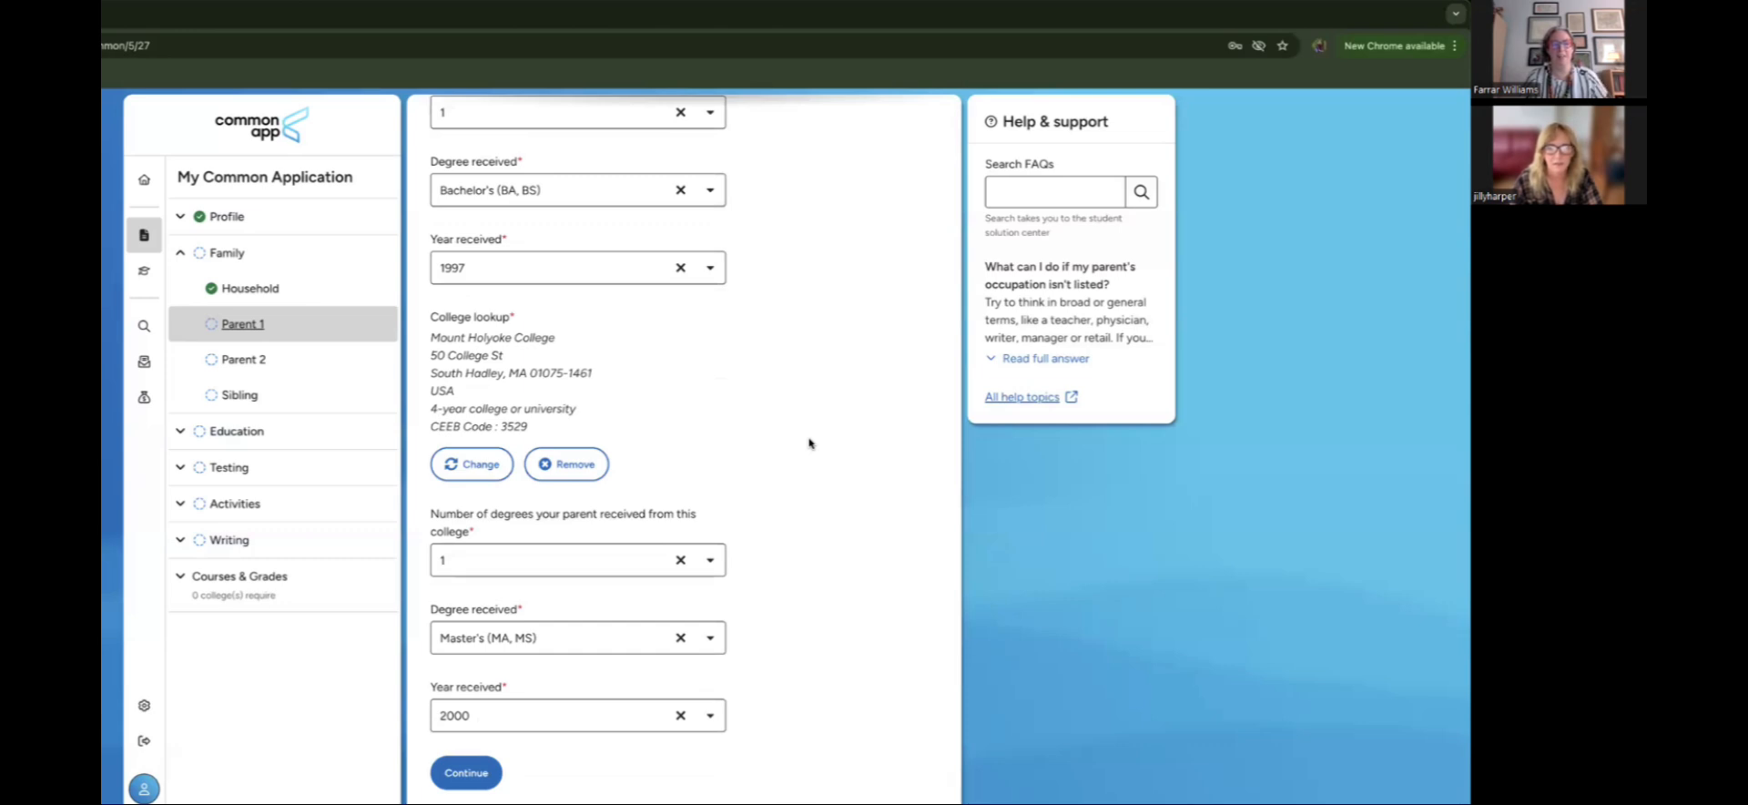
scroll(809, 443, "up", 4)
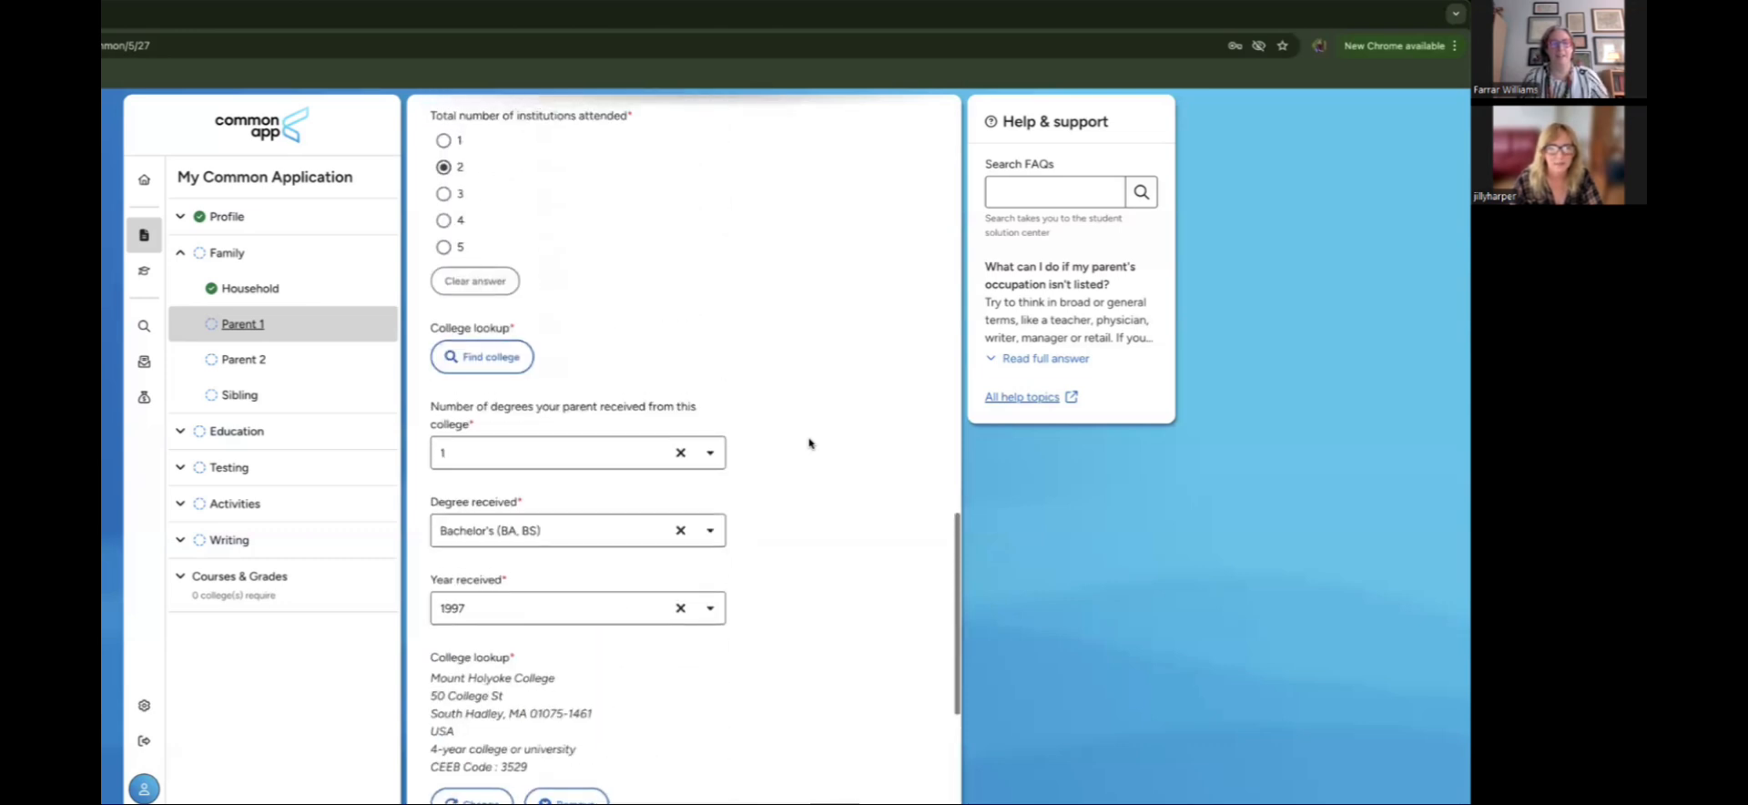
scroll(809, 443, "up", 2)
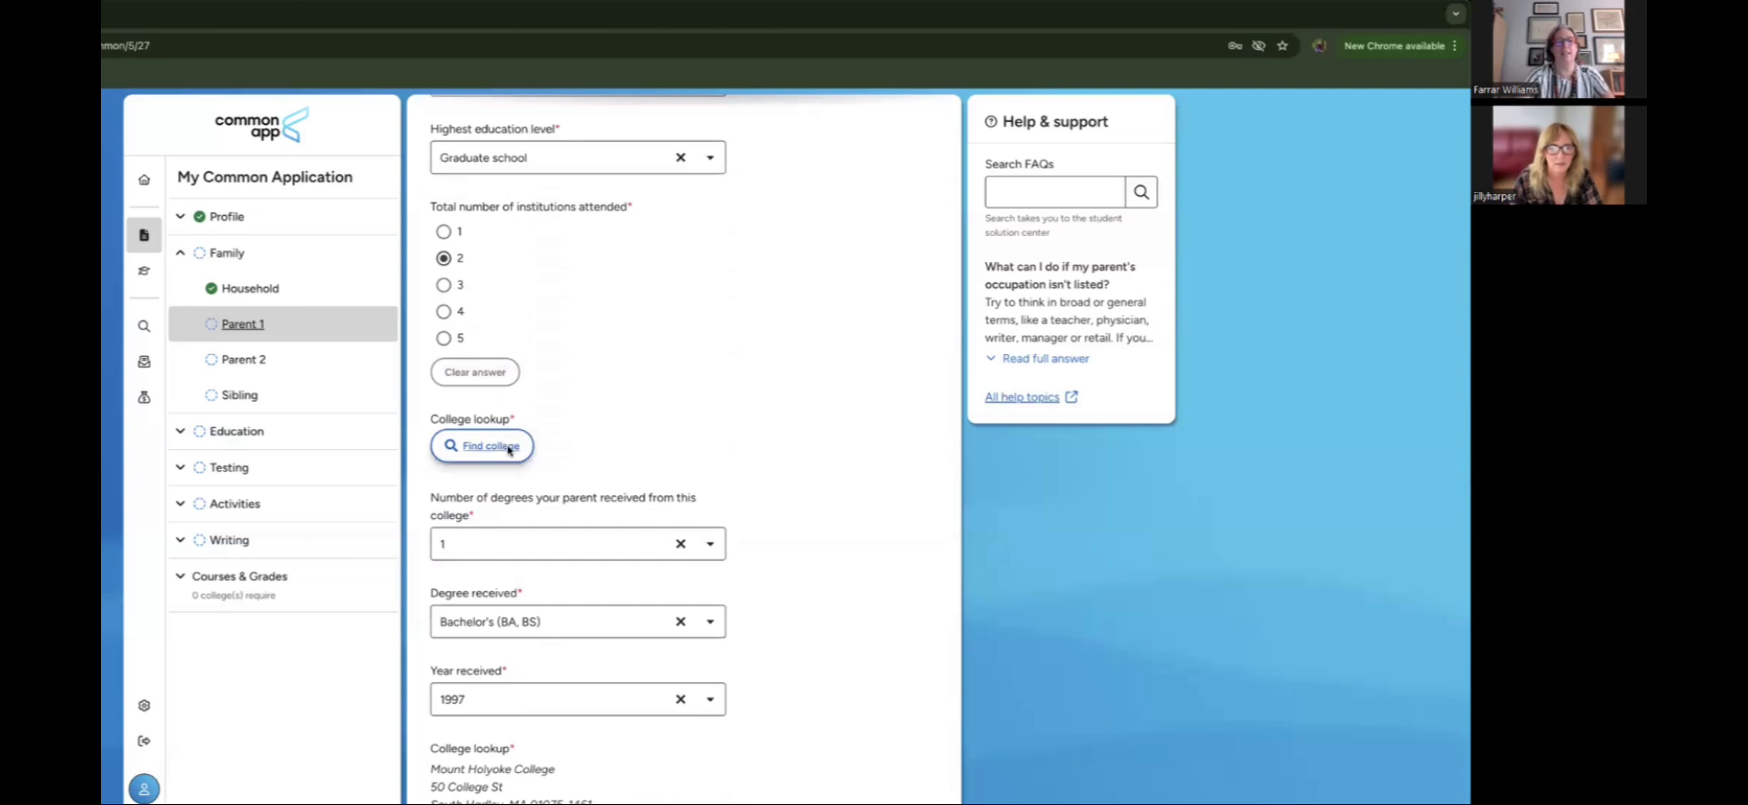
Step: Search 'mount holy' and set Mount Holyoke College as Parent 1's first college
left_click(509, 449)
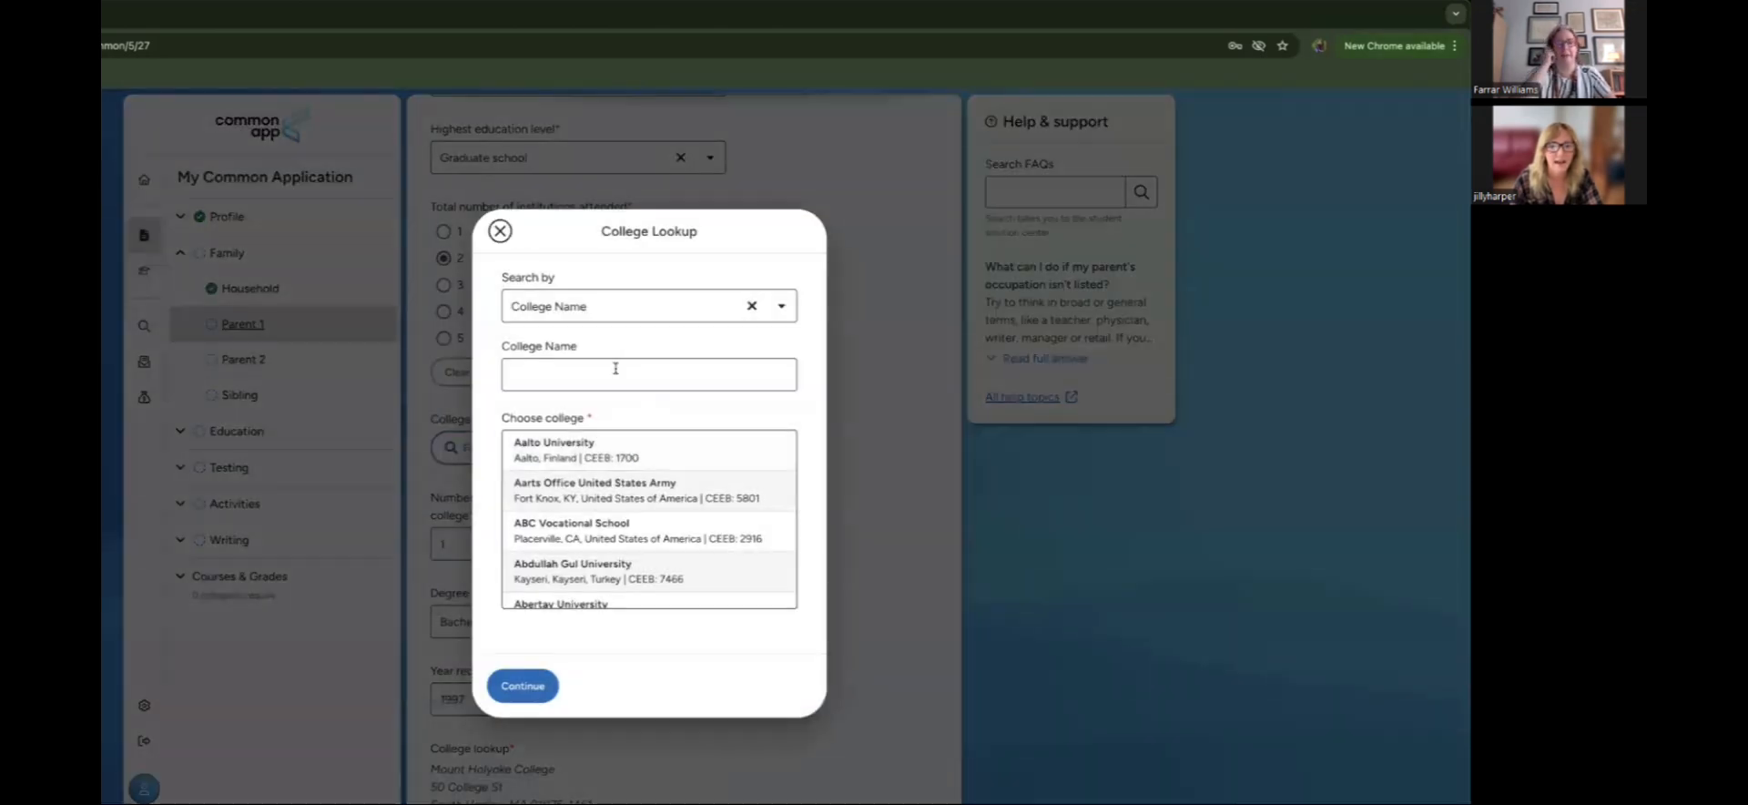
left_click(615, 368)
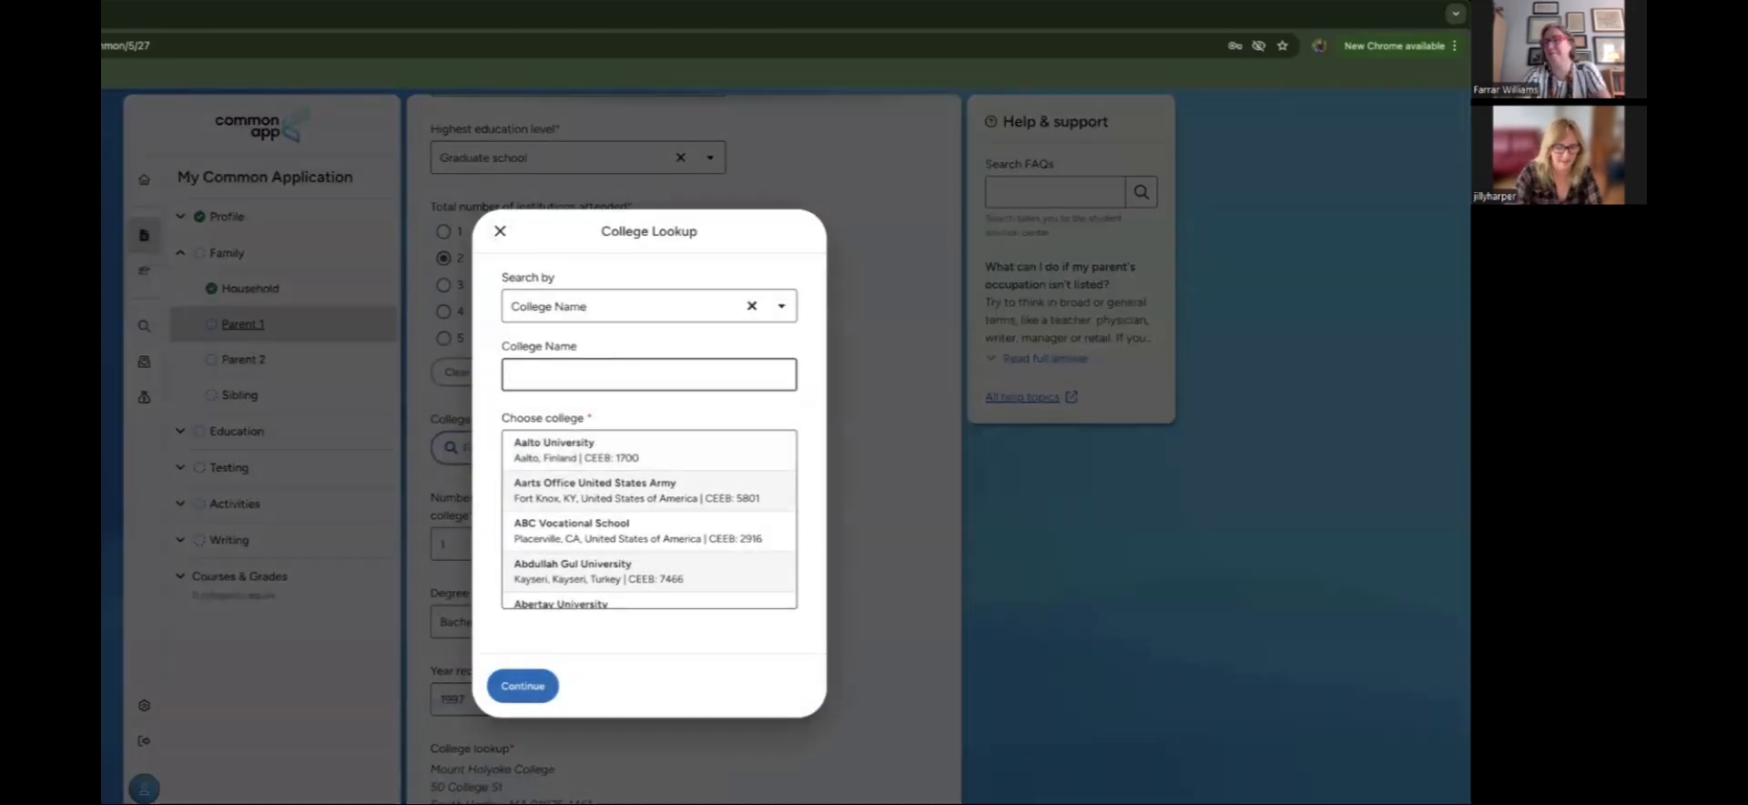
type("moun")
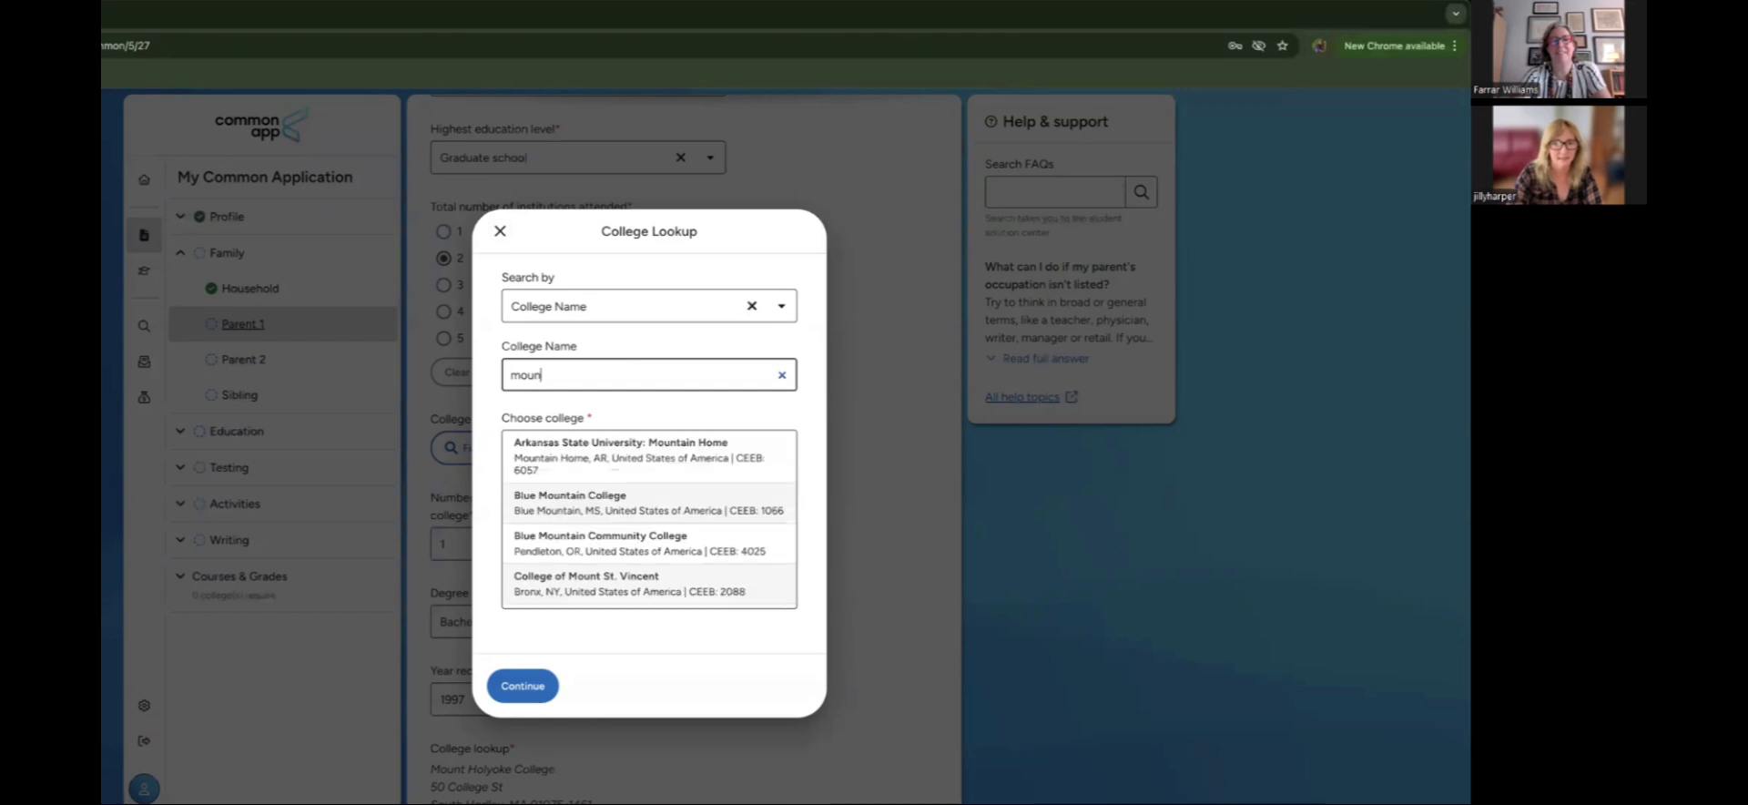
type("t holy")
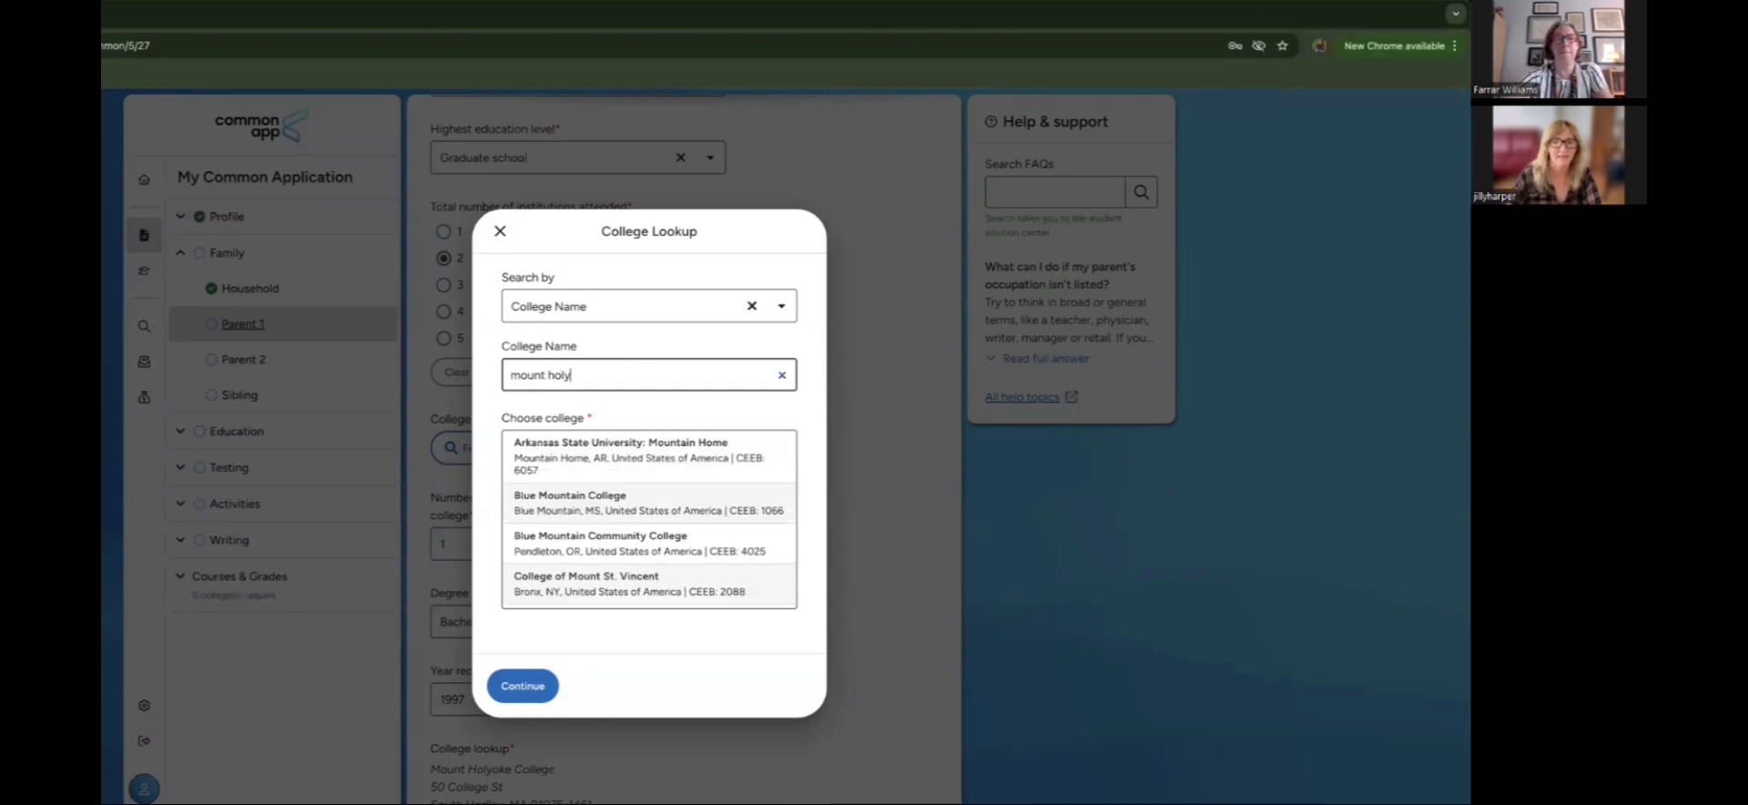
left_click(642, 446)
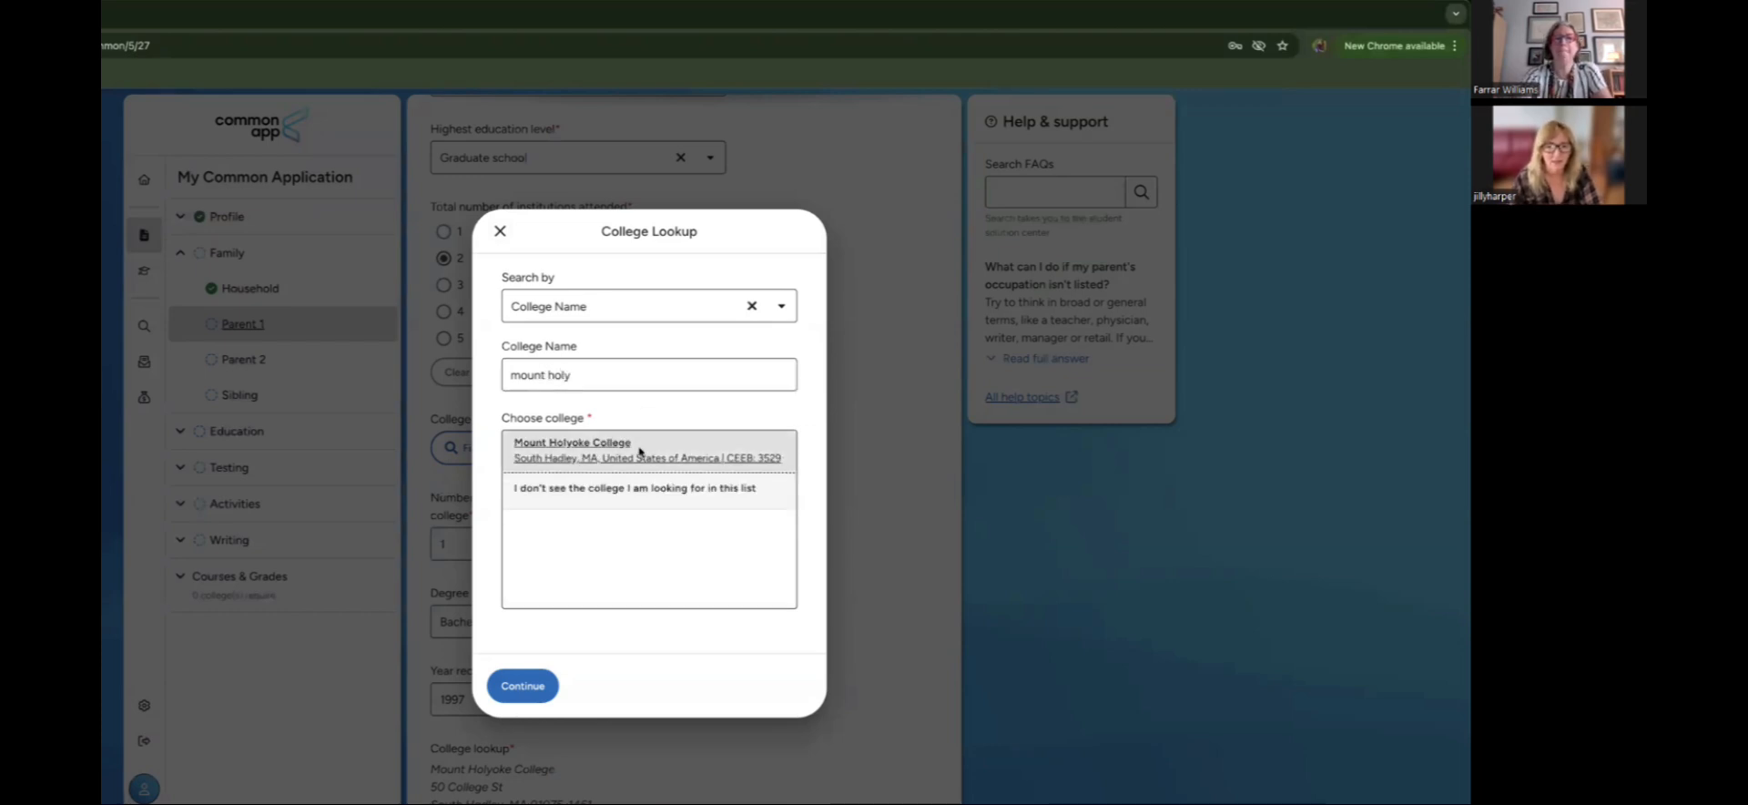
left_click(514, 684)
scroll(741, 639, "down", 3)
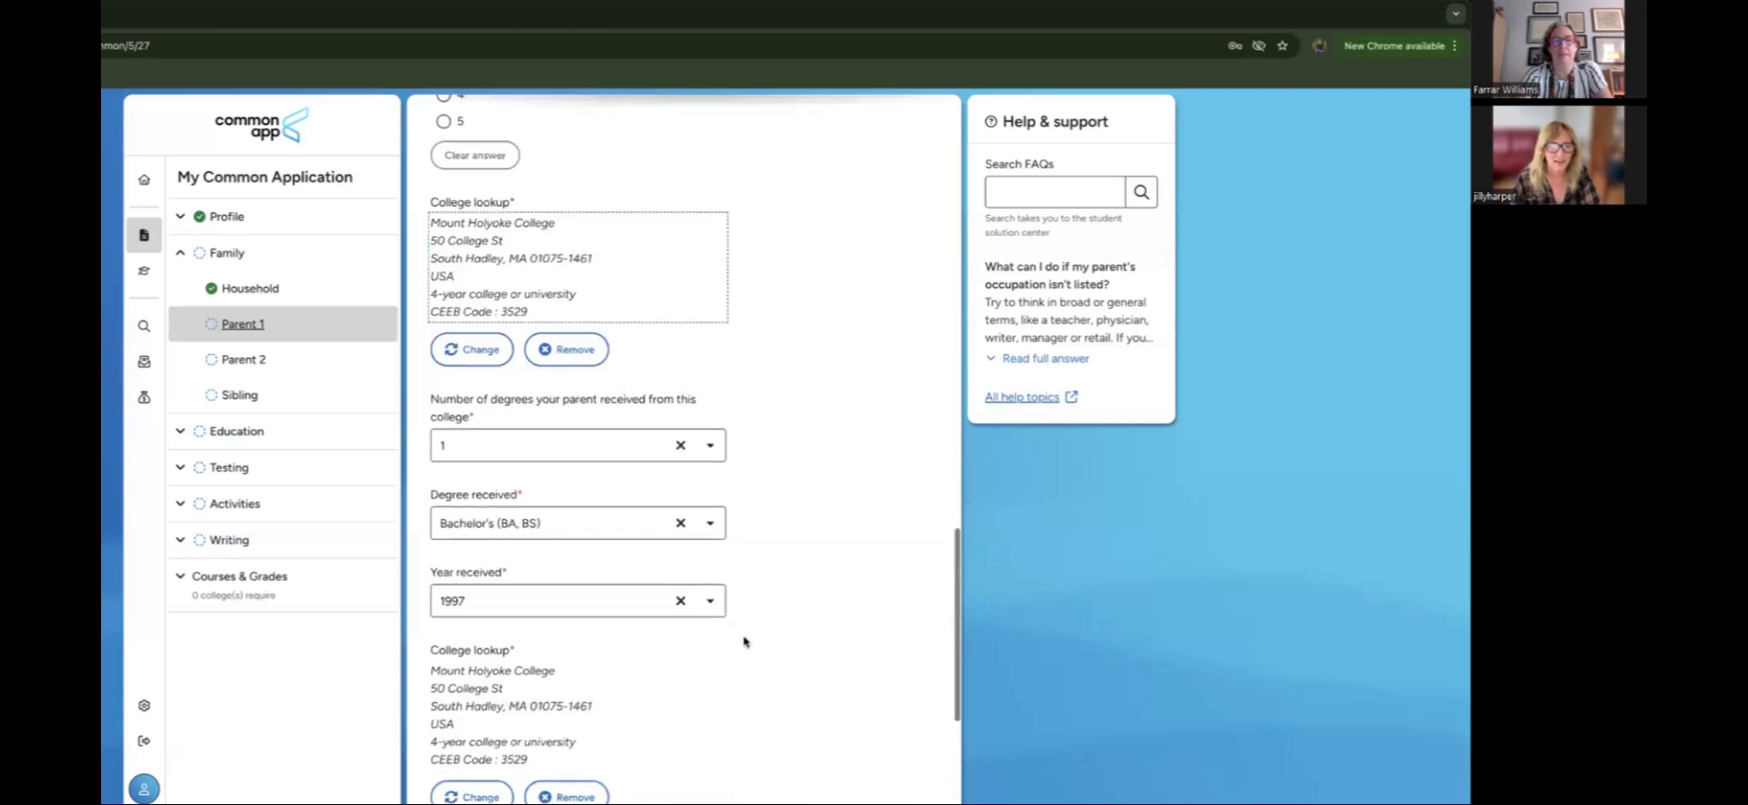
scroll(743, 642, "down", 3)
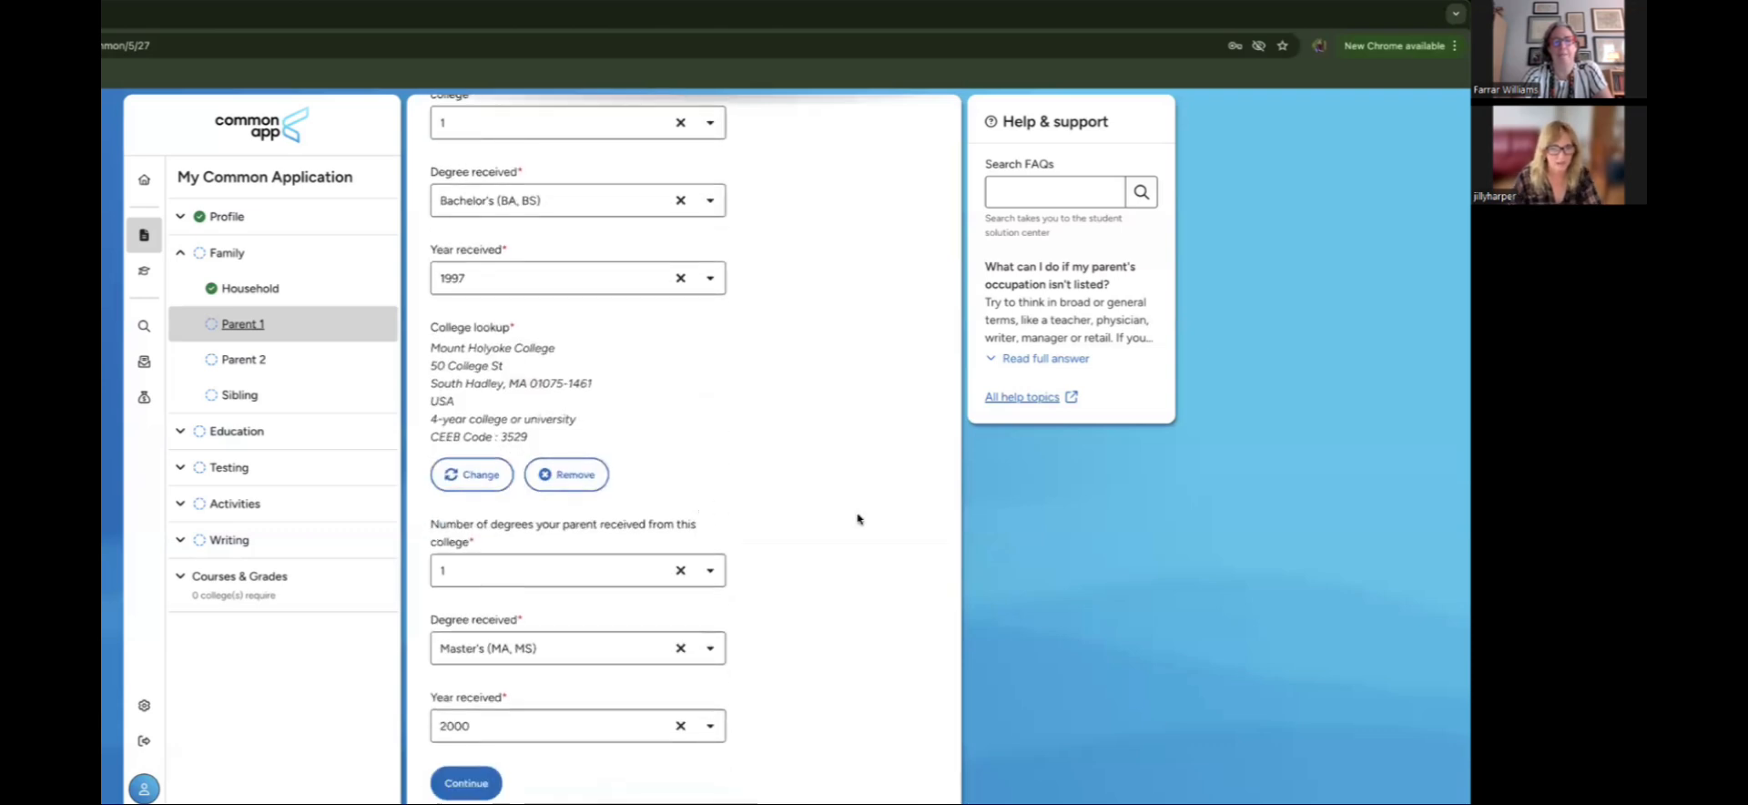
scroll(834, 556, "down", 1)
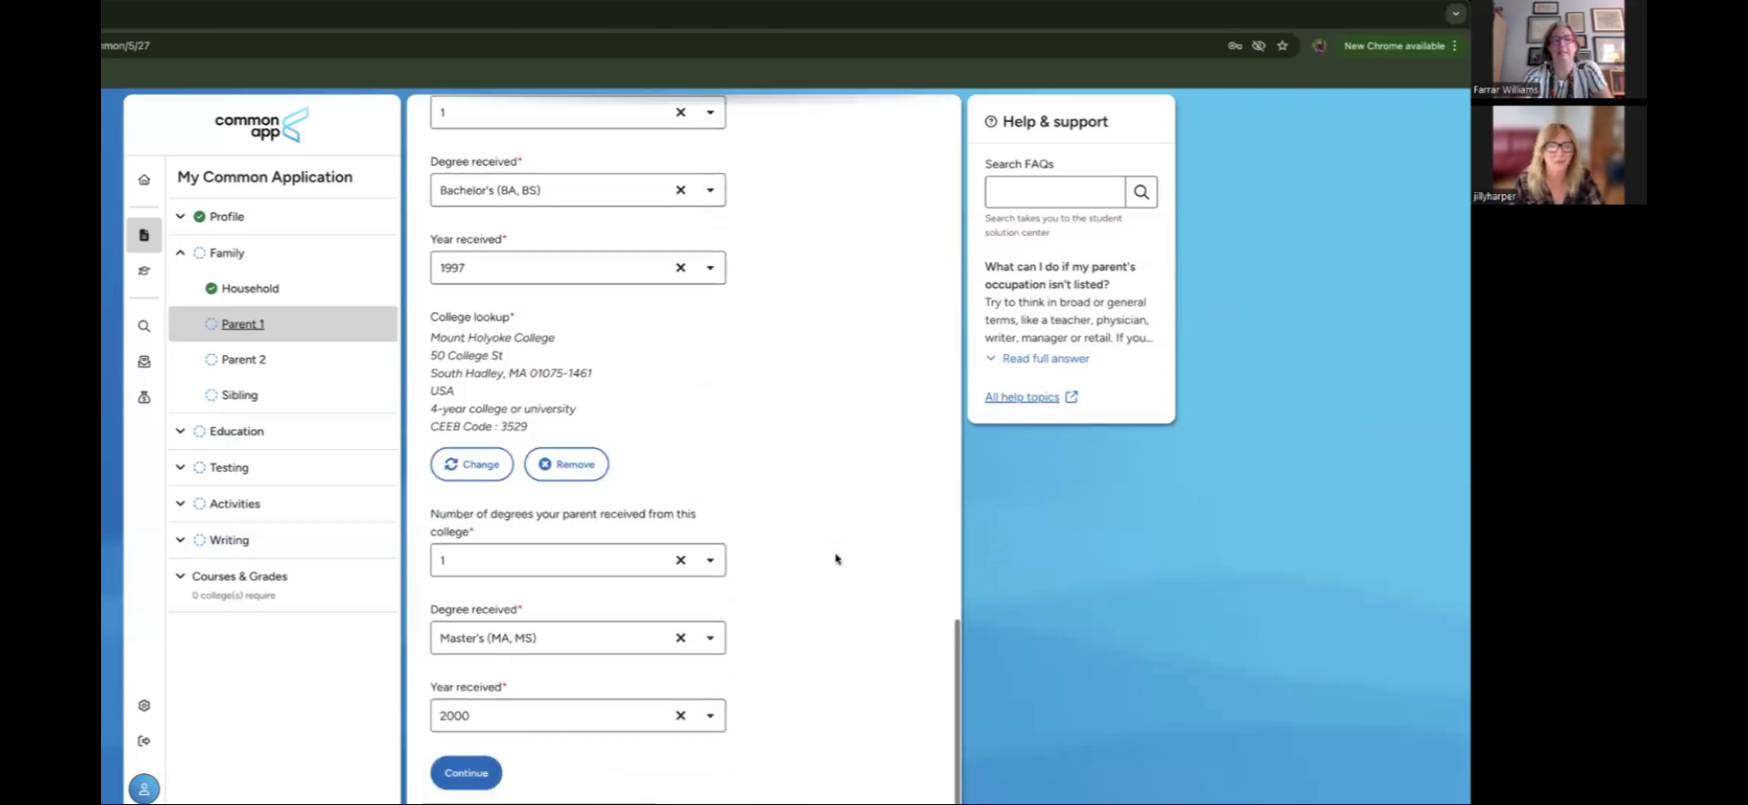
Step: Save Parent 1 and set the number of siblings to 1
left_click(467, 771)
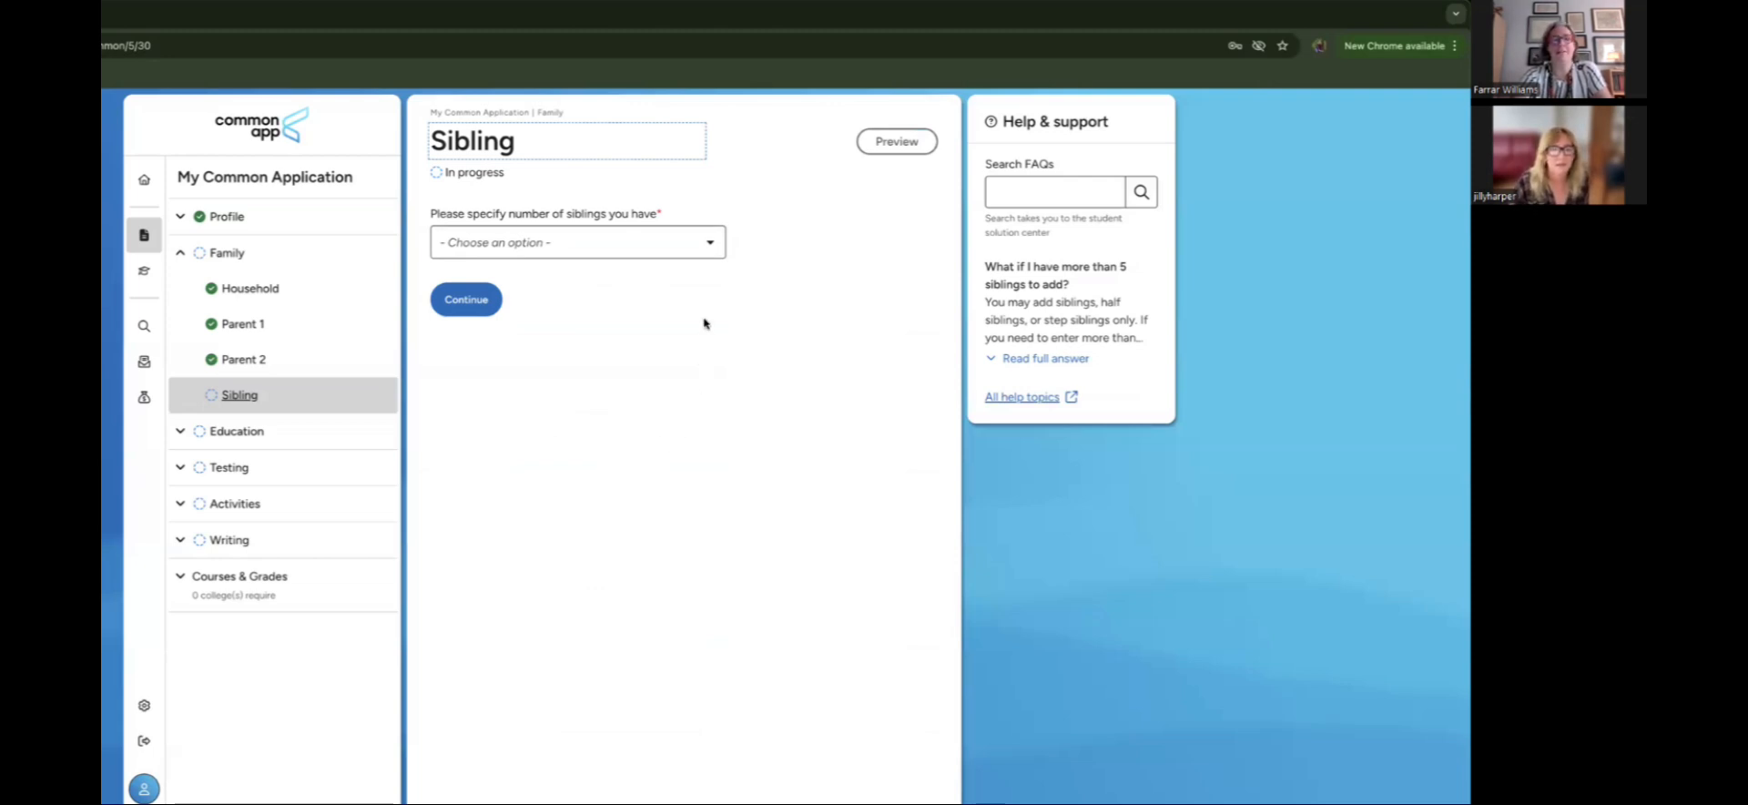
left_click(680, 246)
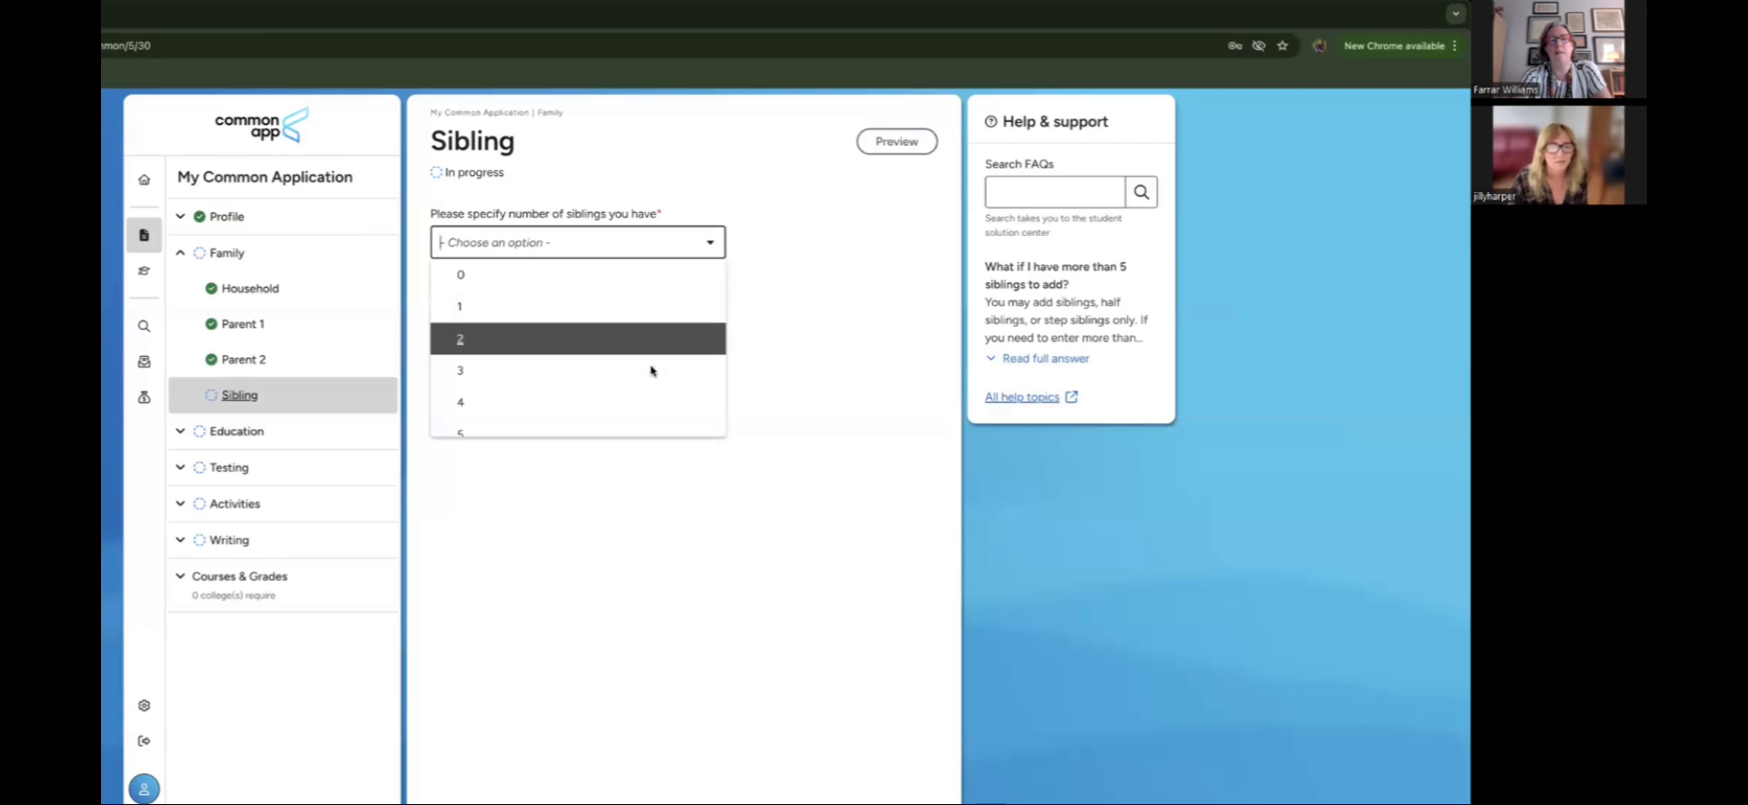
left_click(663, 320)
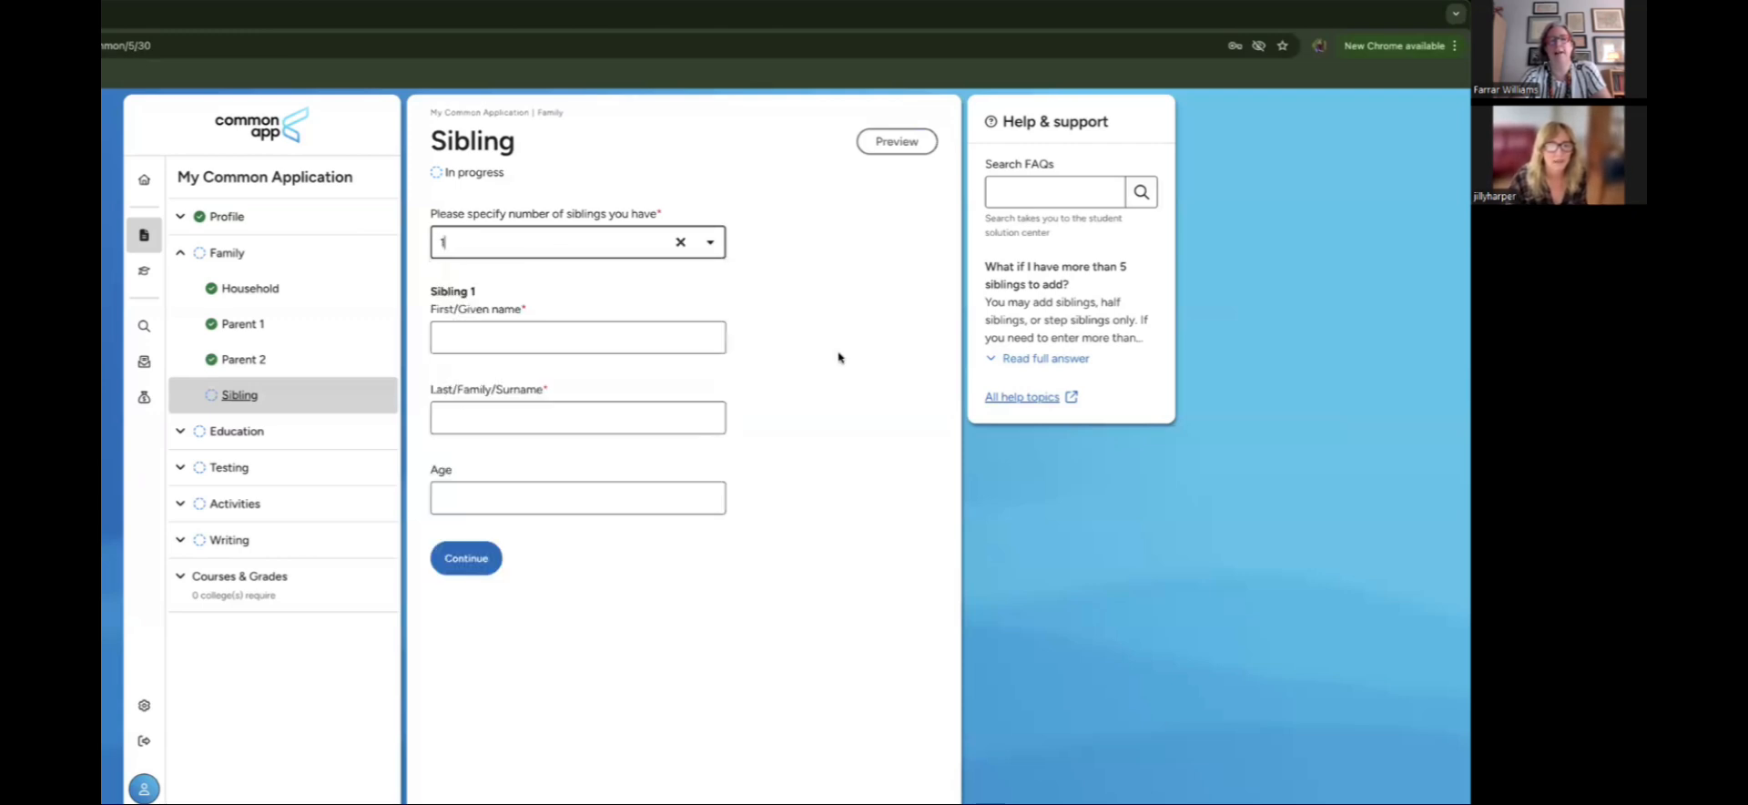
left_click(714, 244)
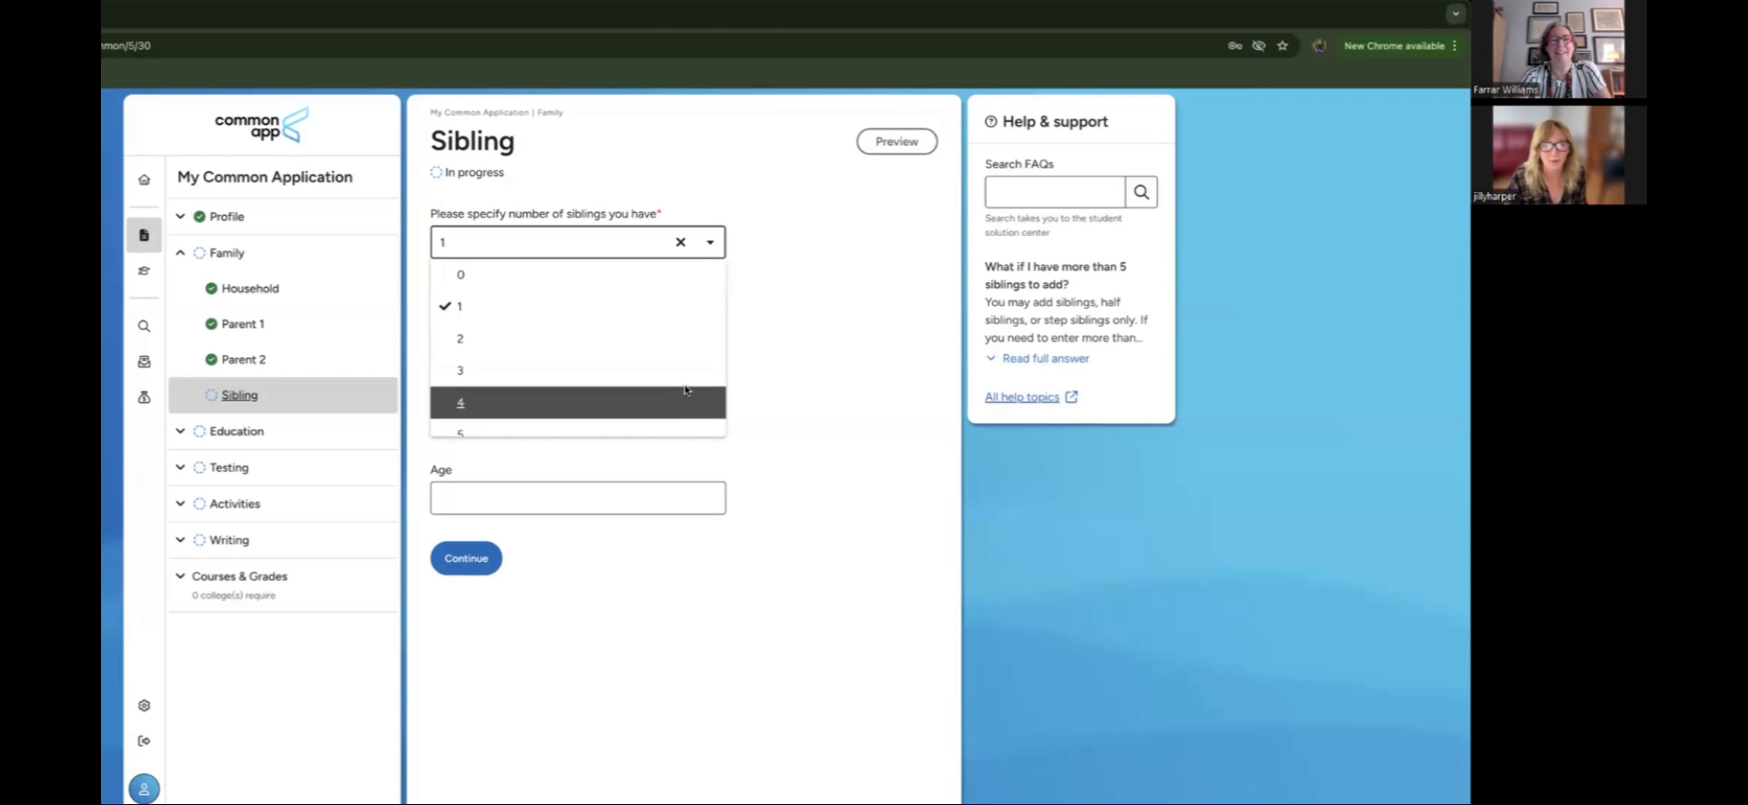
left_click(703, 306)
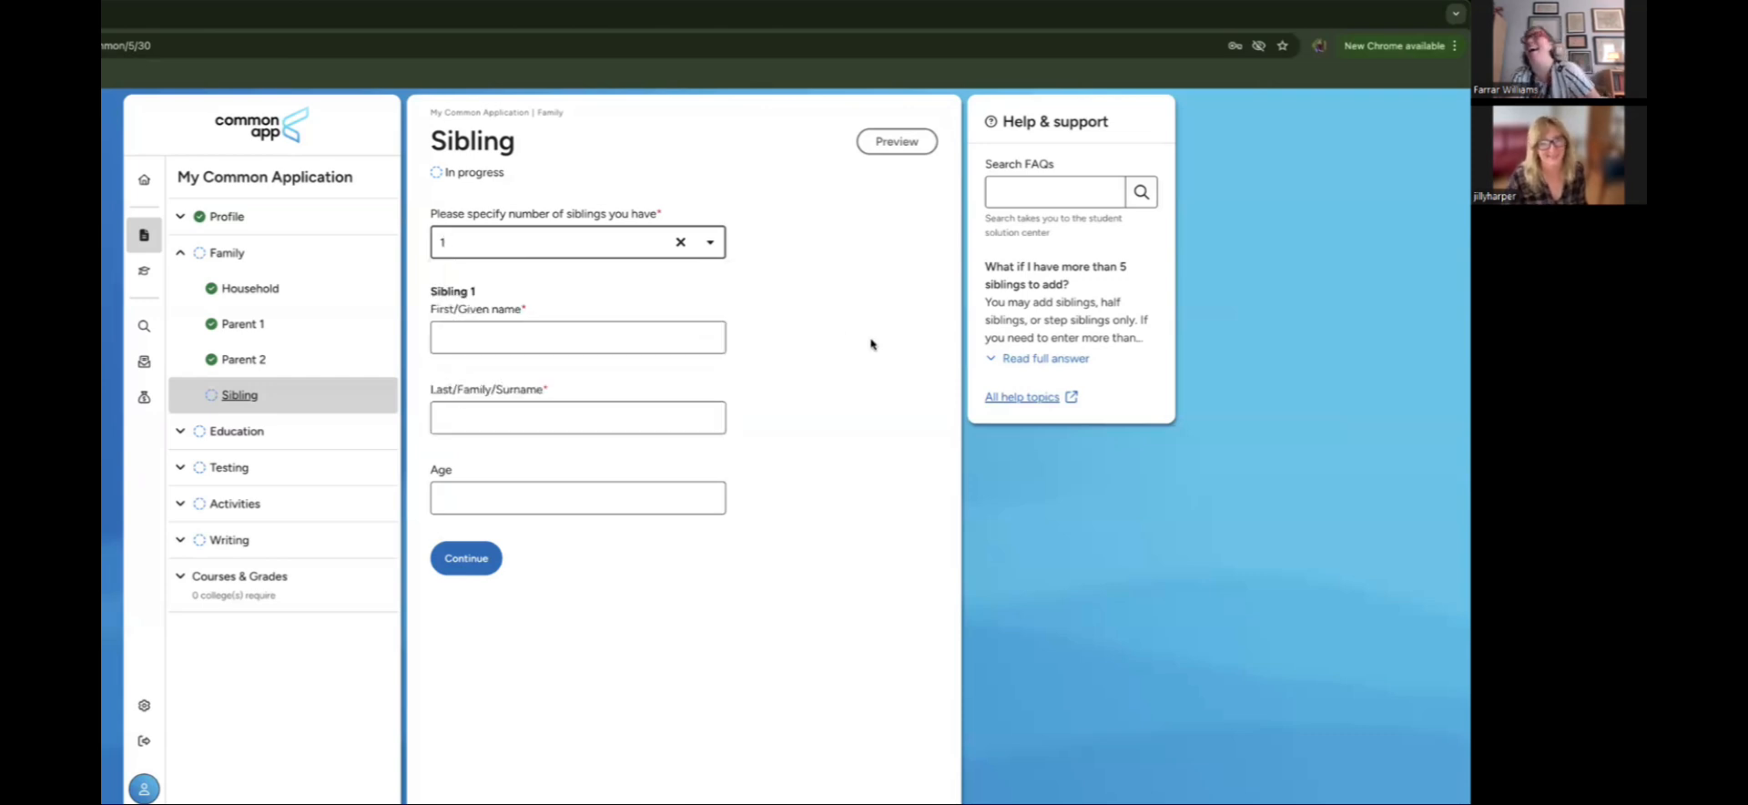
Step: Enter the sibling's first name, surname and age 23, then continue to Education
left_click(592, 335)
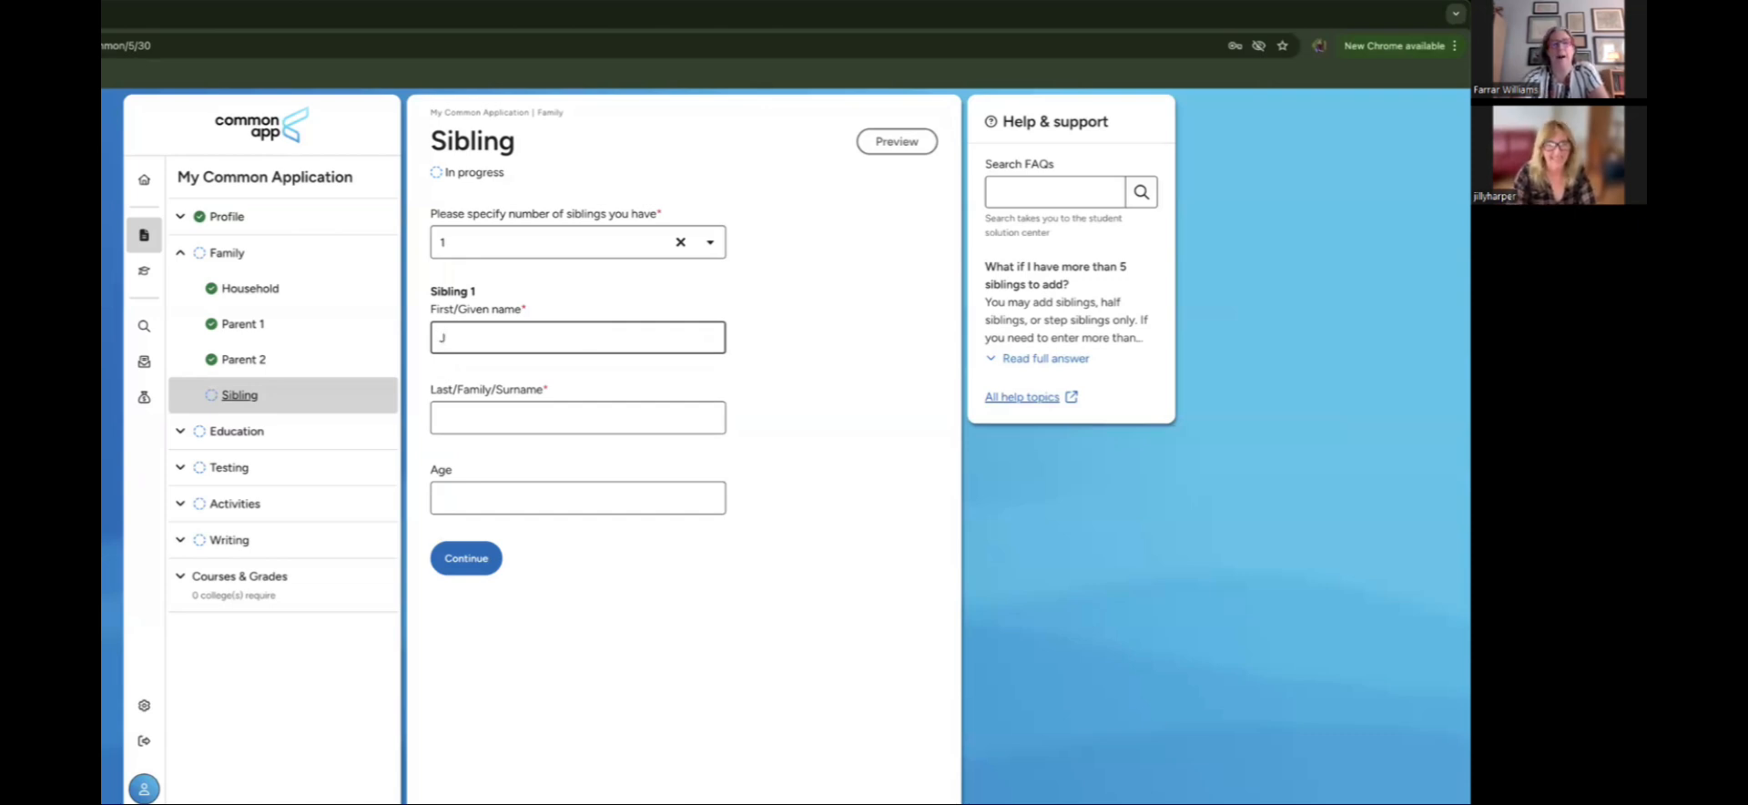
key("Tab")
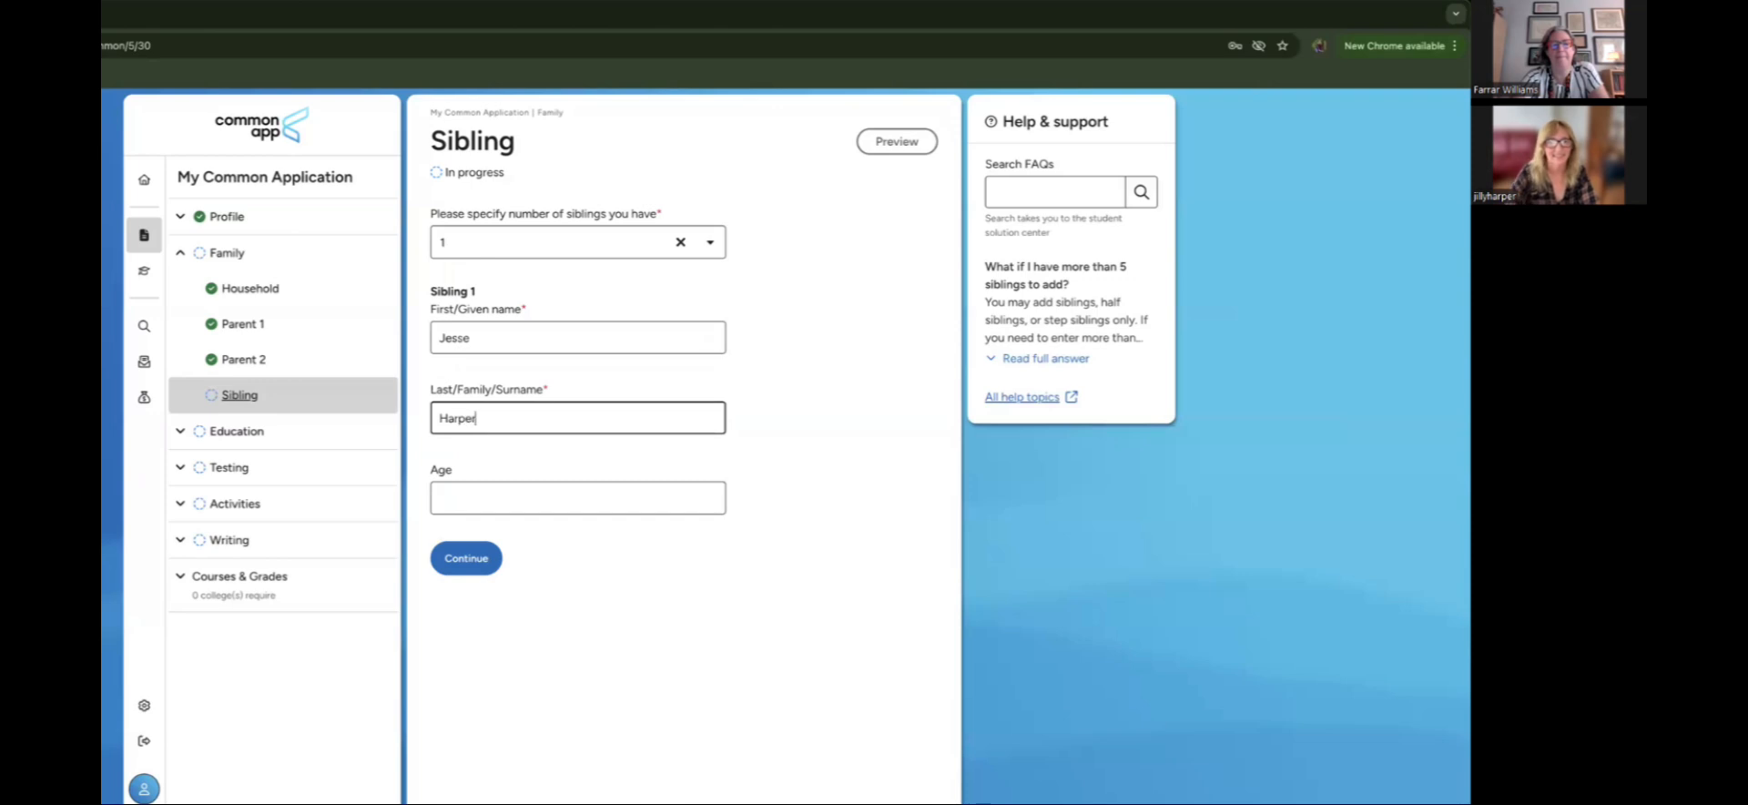
left_click(527, 492)
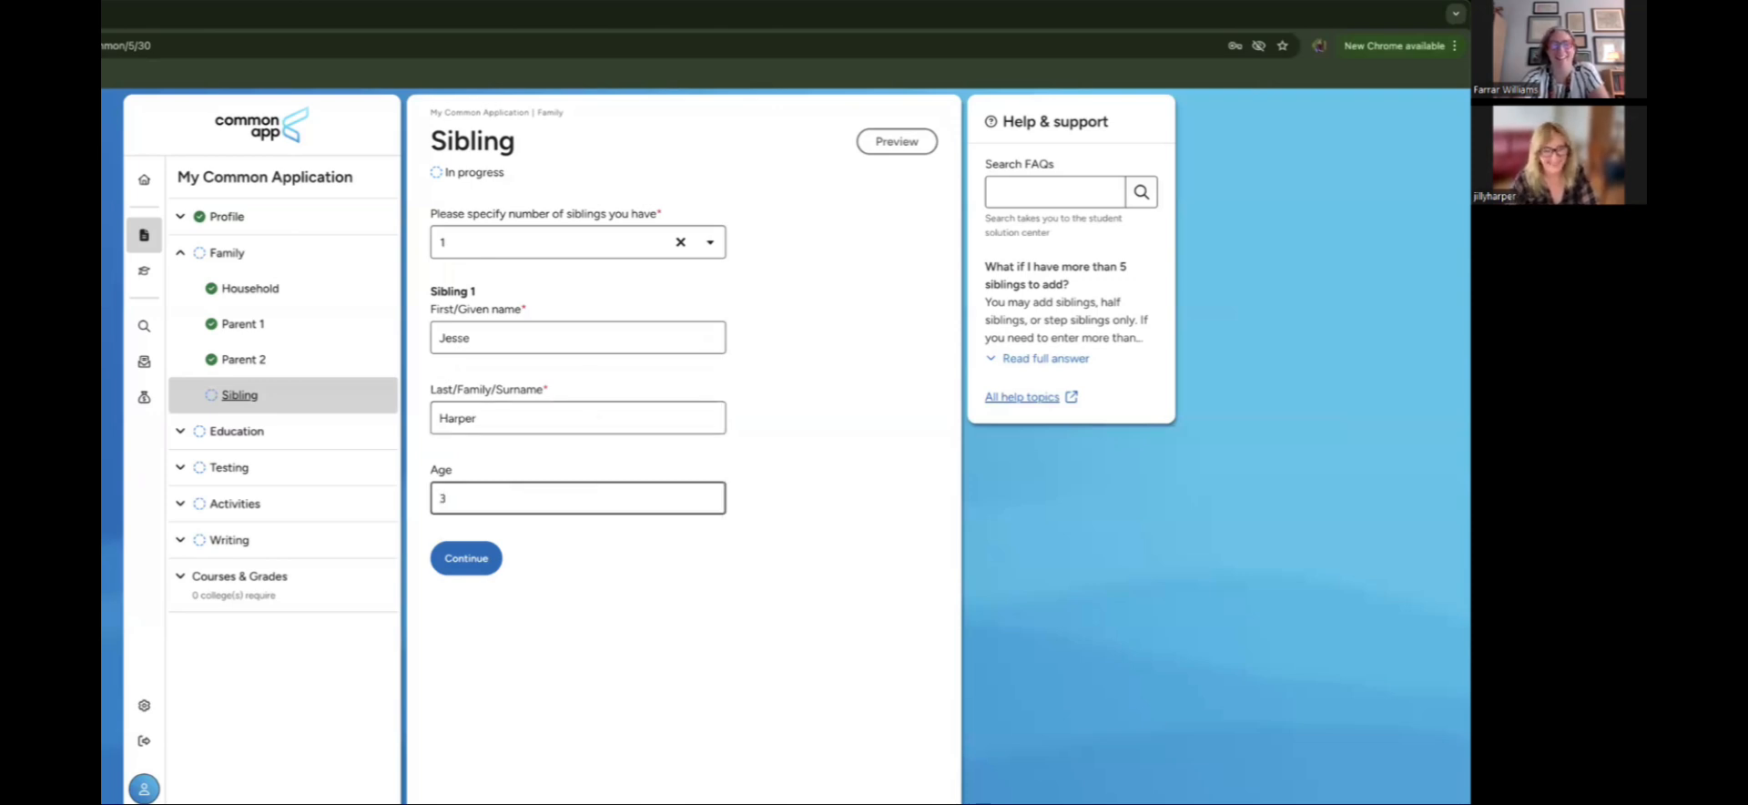
type("23")
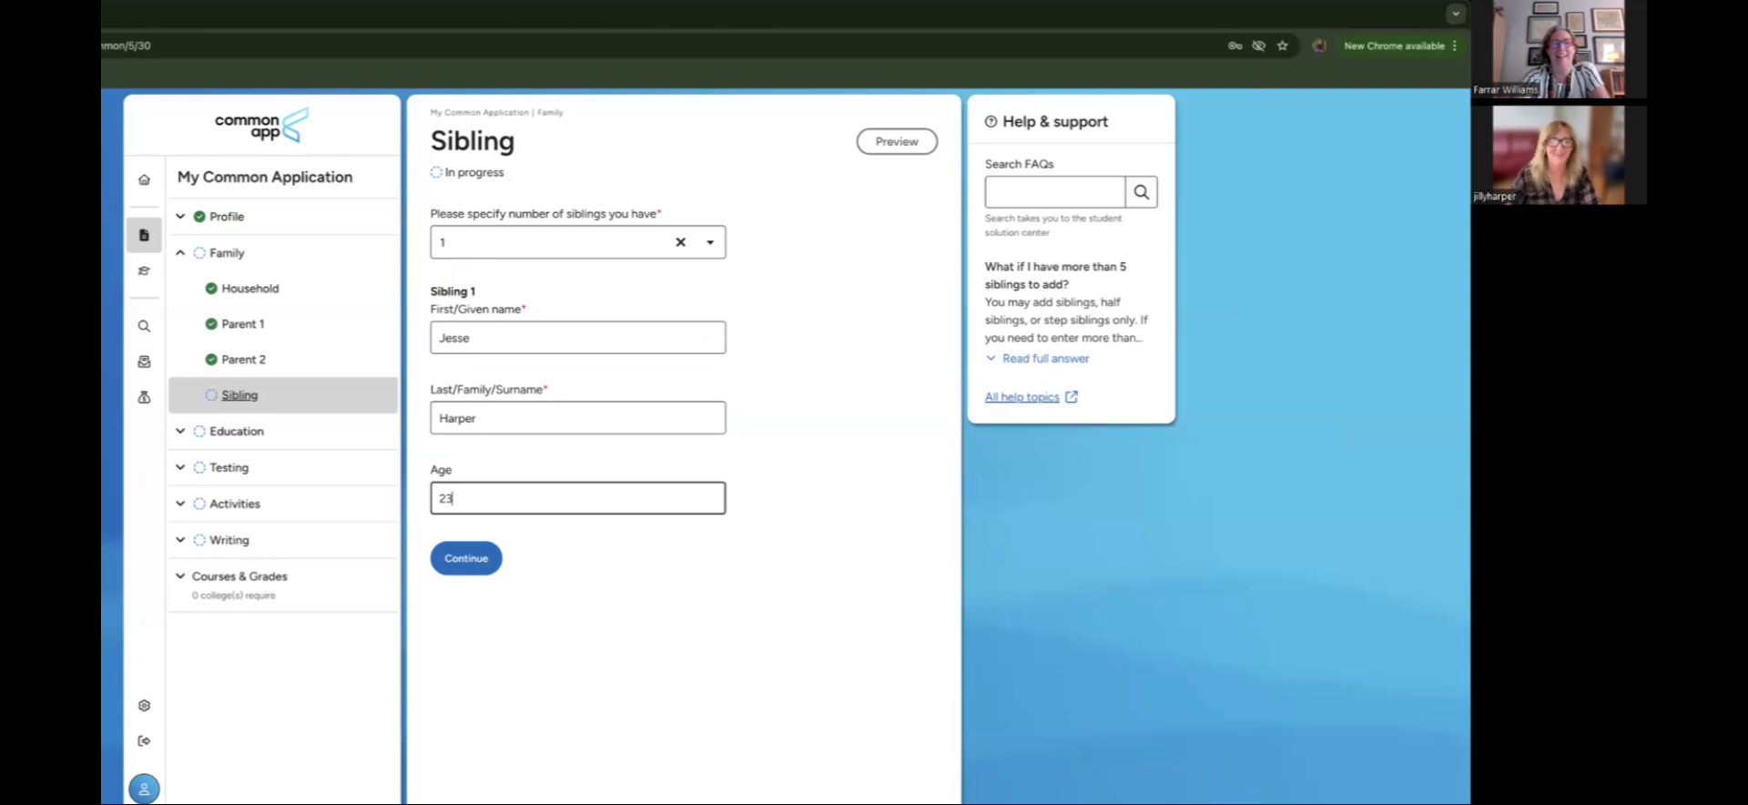
left_click(465, 560)
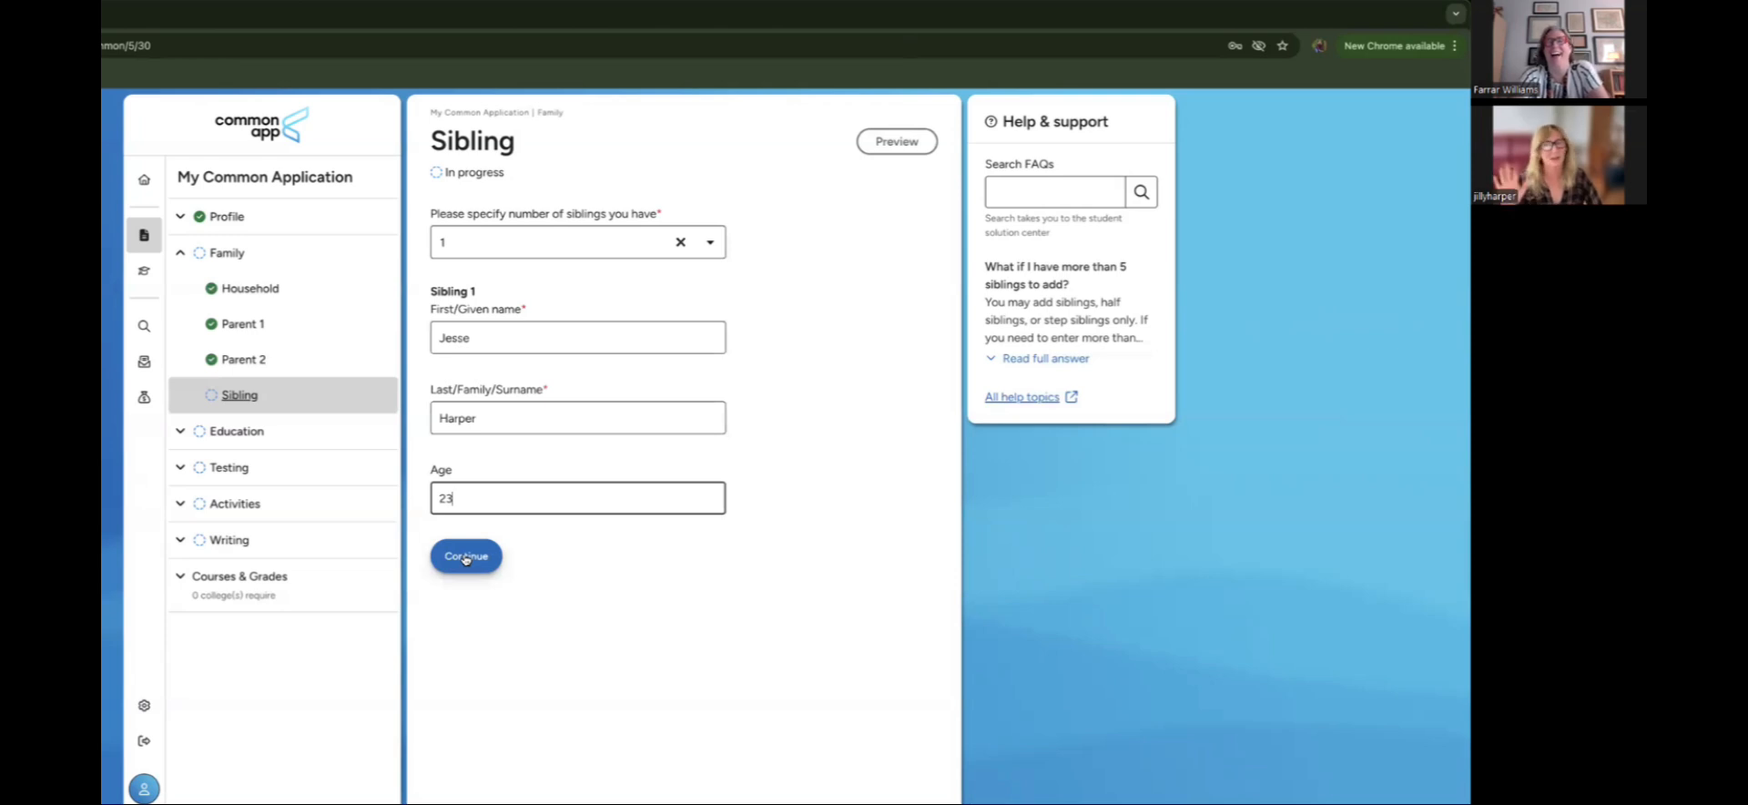
left_click(466, 559)
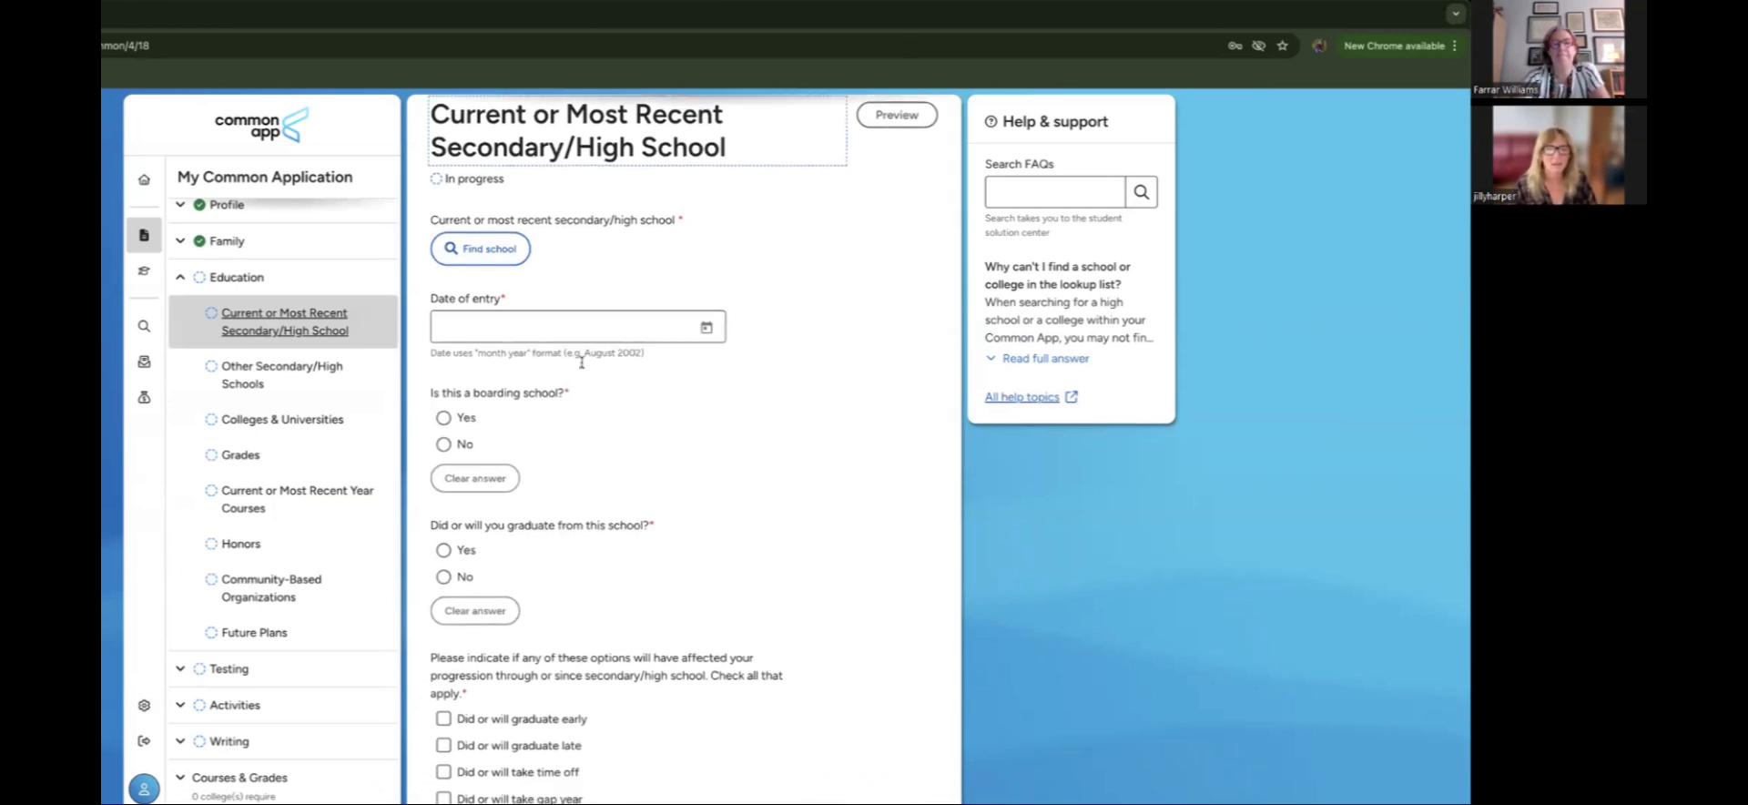
Step: Search the high school lookup for homeschooled and select the Homeschooled result
left_click(465, 254)
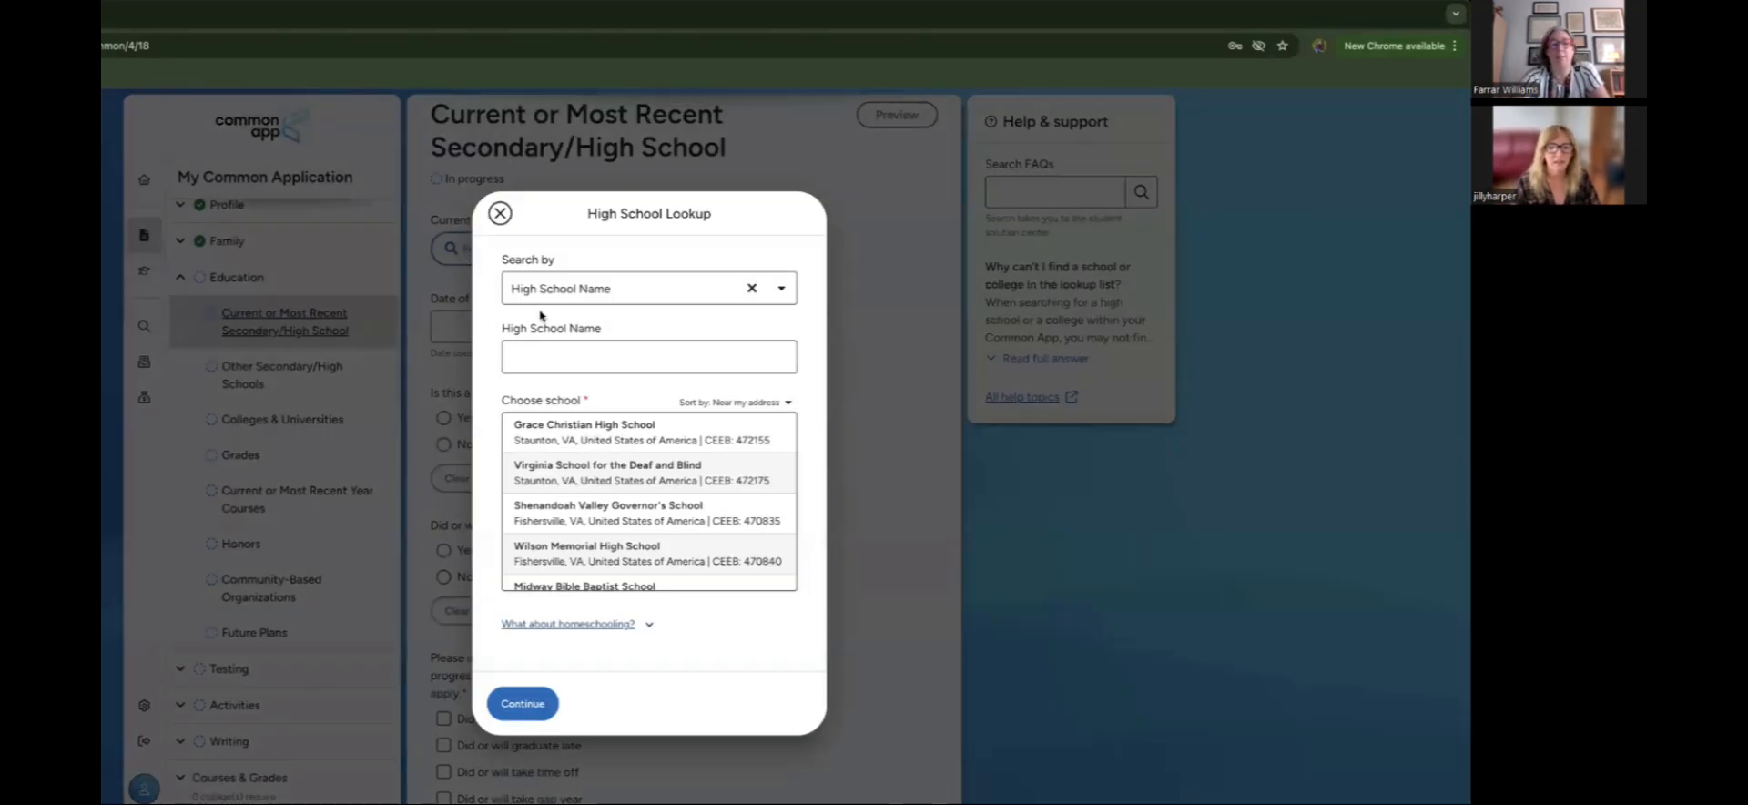
left_click(545, 350)
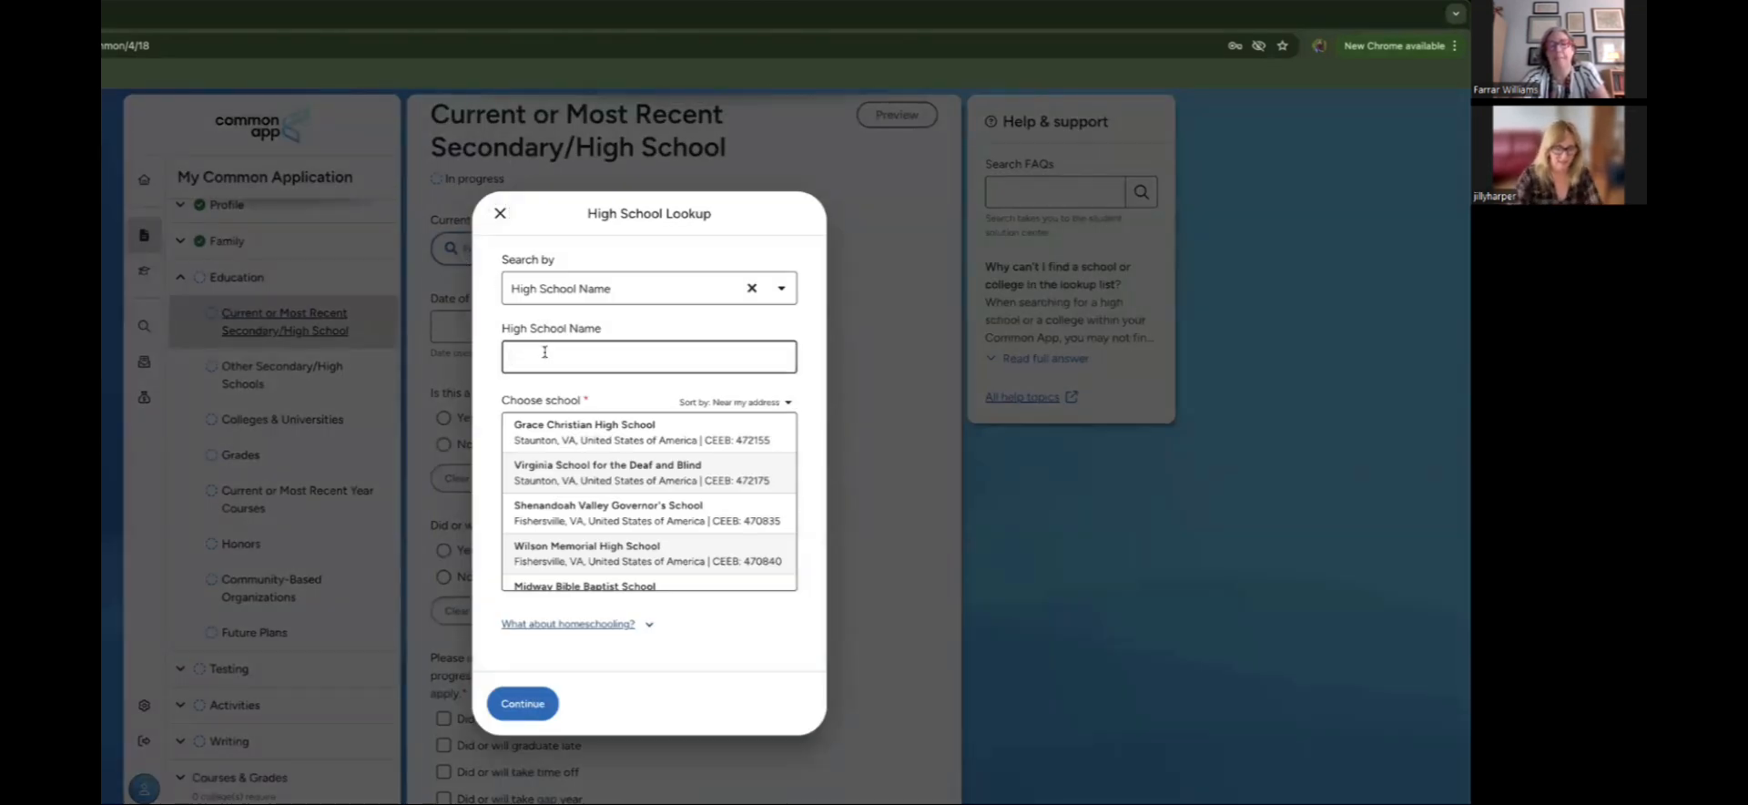
type("home")
type("e")
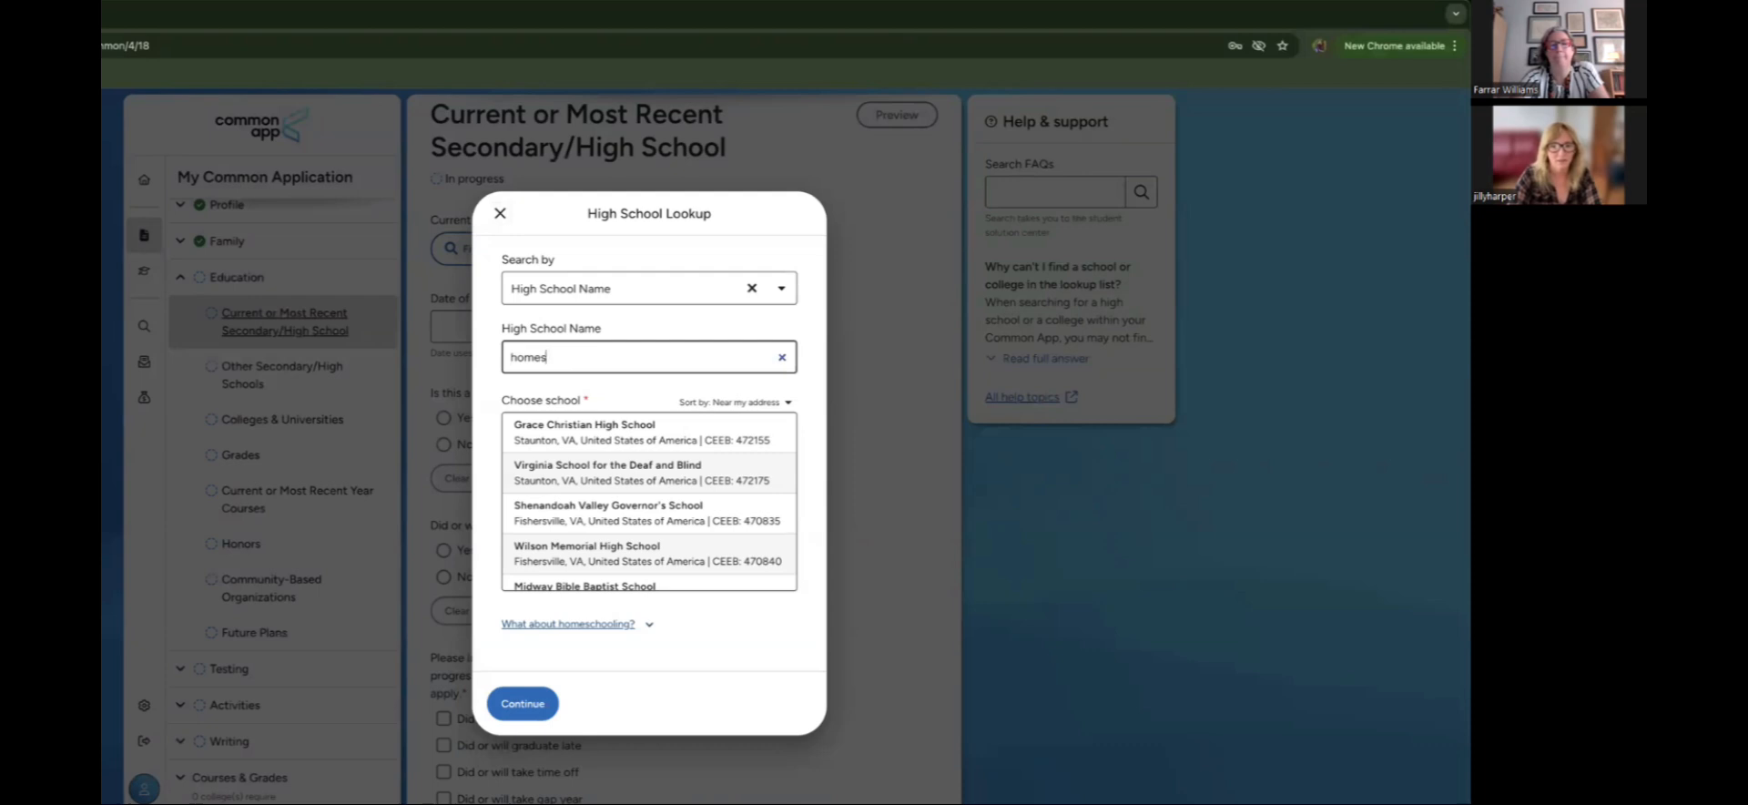
type("chooled")
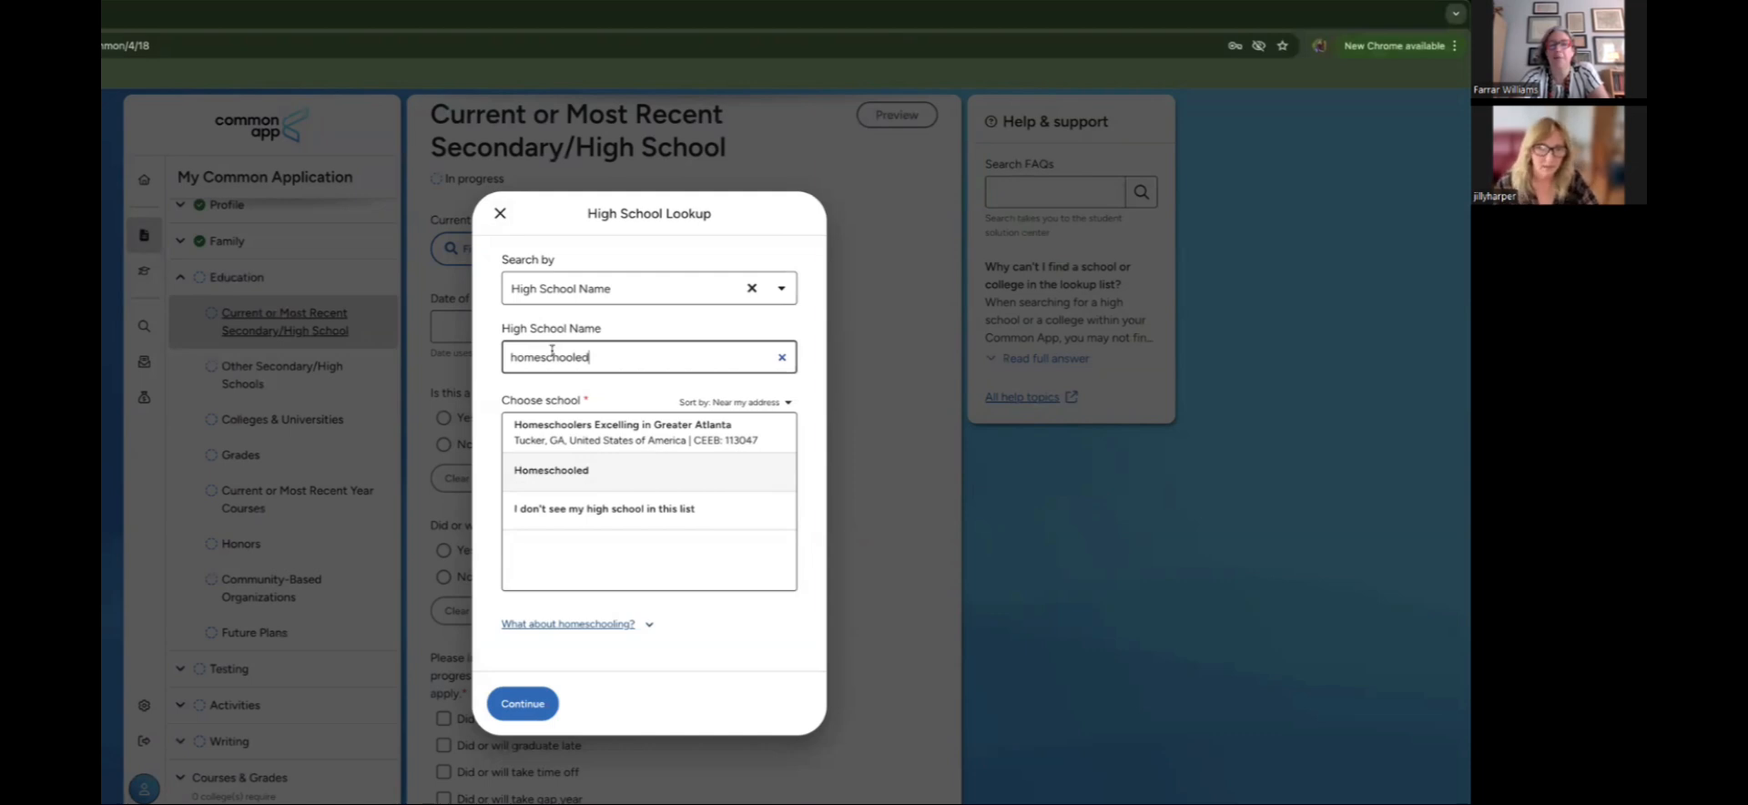
left_click(547, 474)
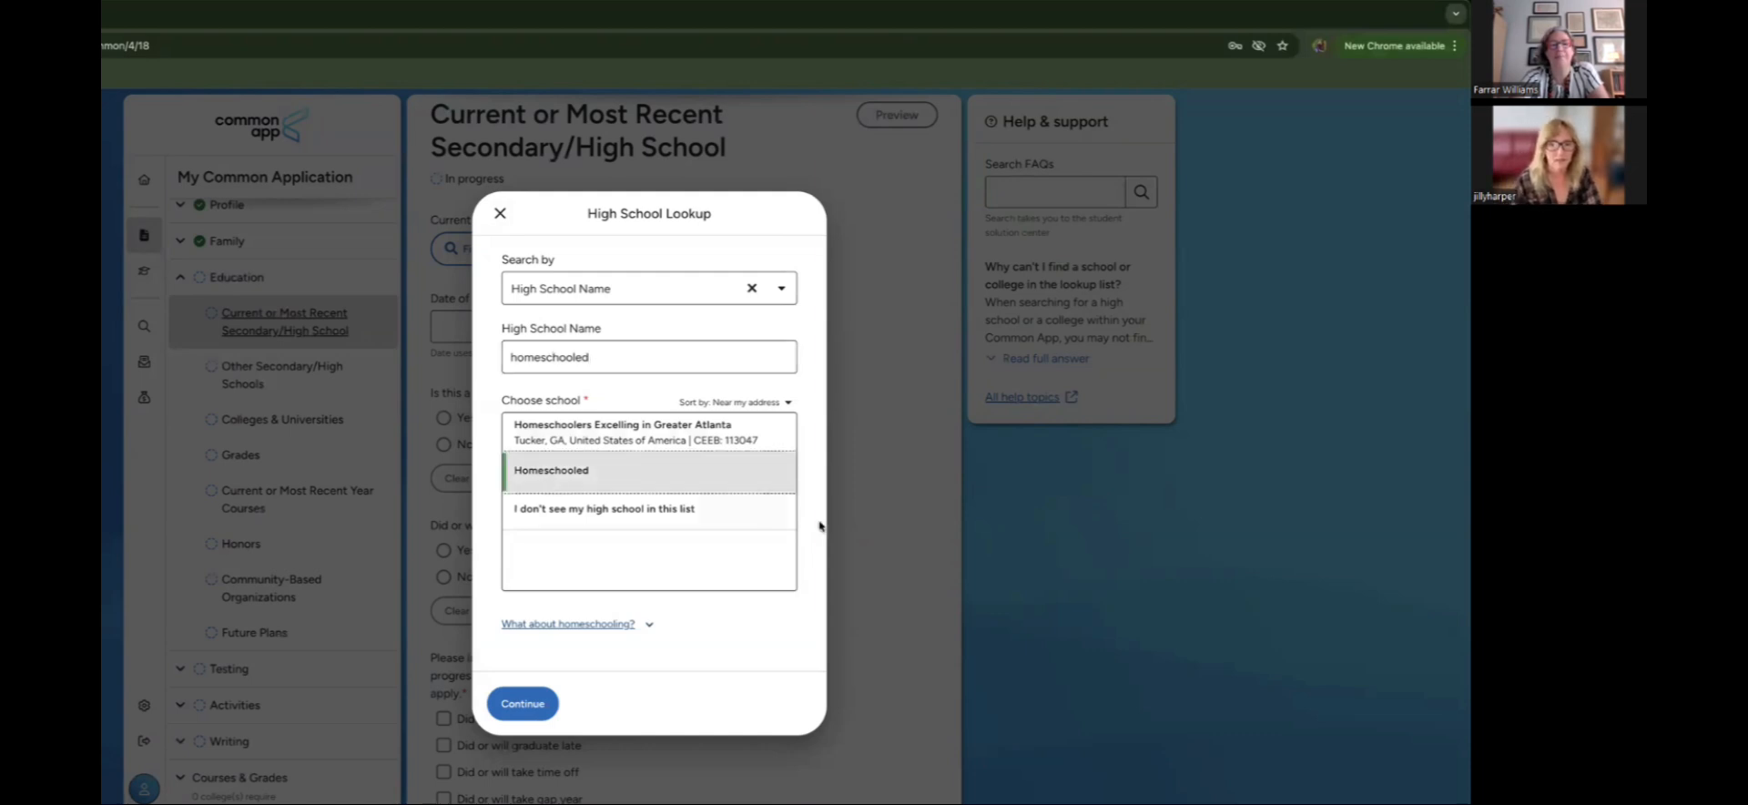
Step: Confirm Homeschooled with state Virginia and zip code 24401, and save it
left_click(528, 704)
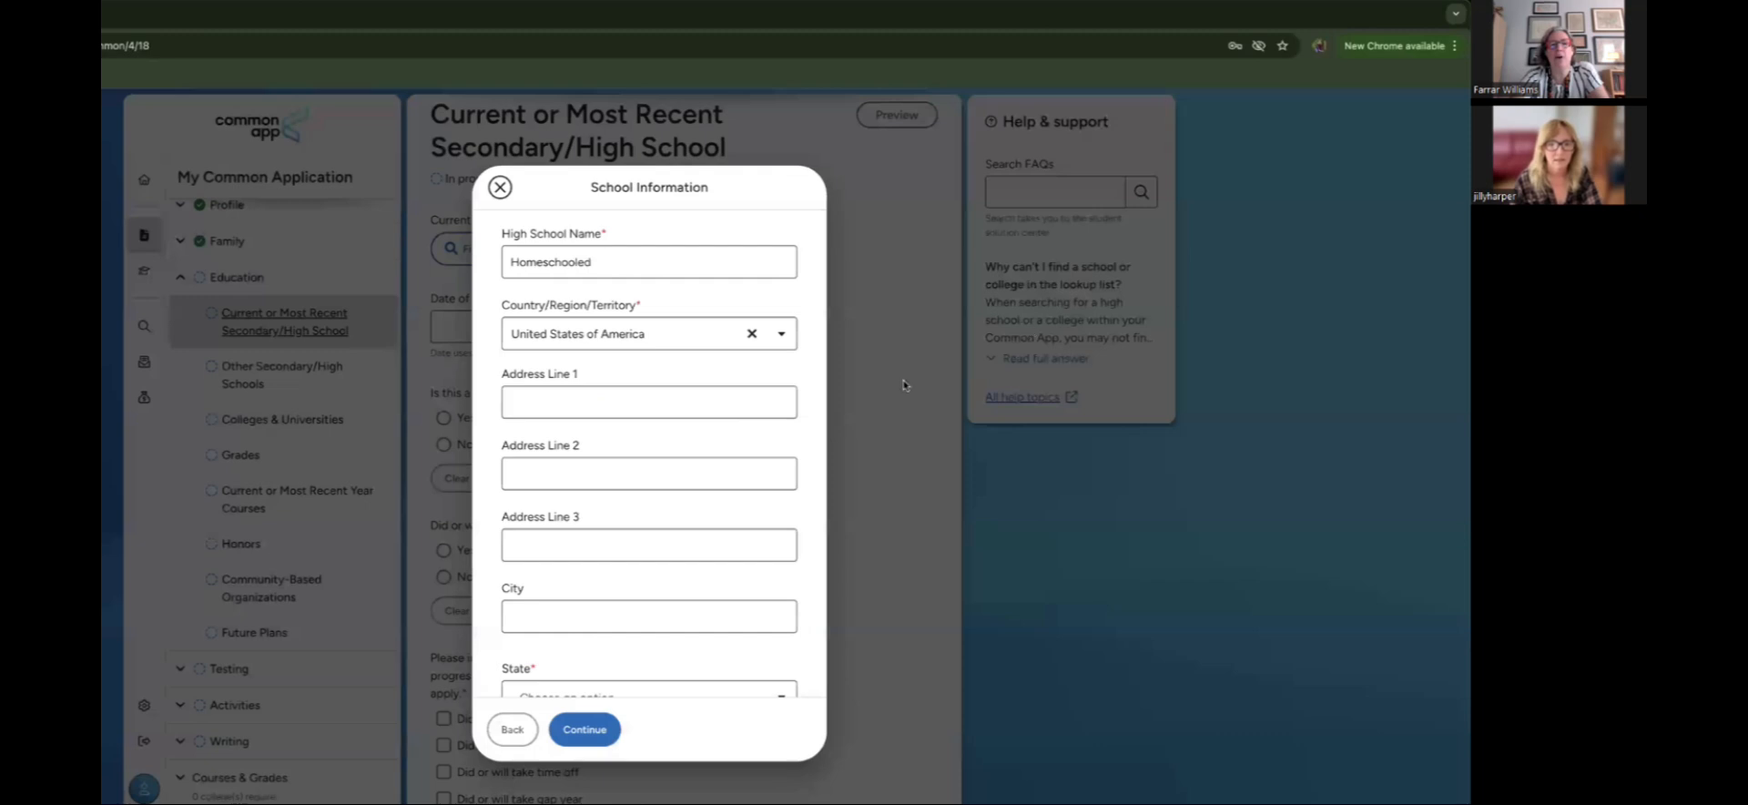
scroll(816, 419, "down", 3)
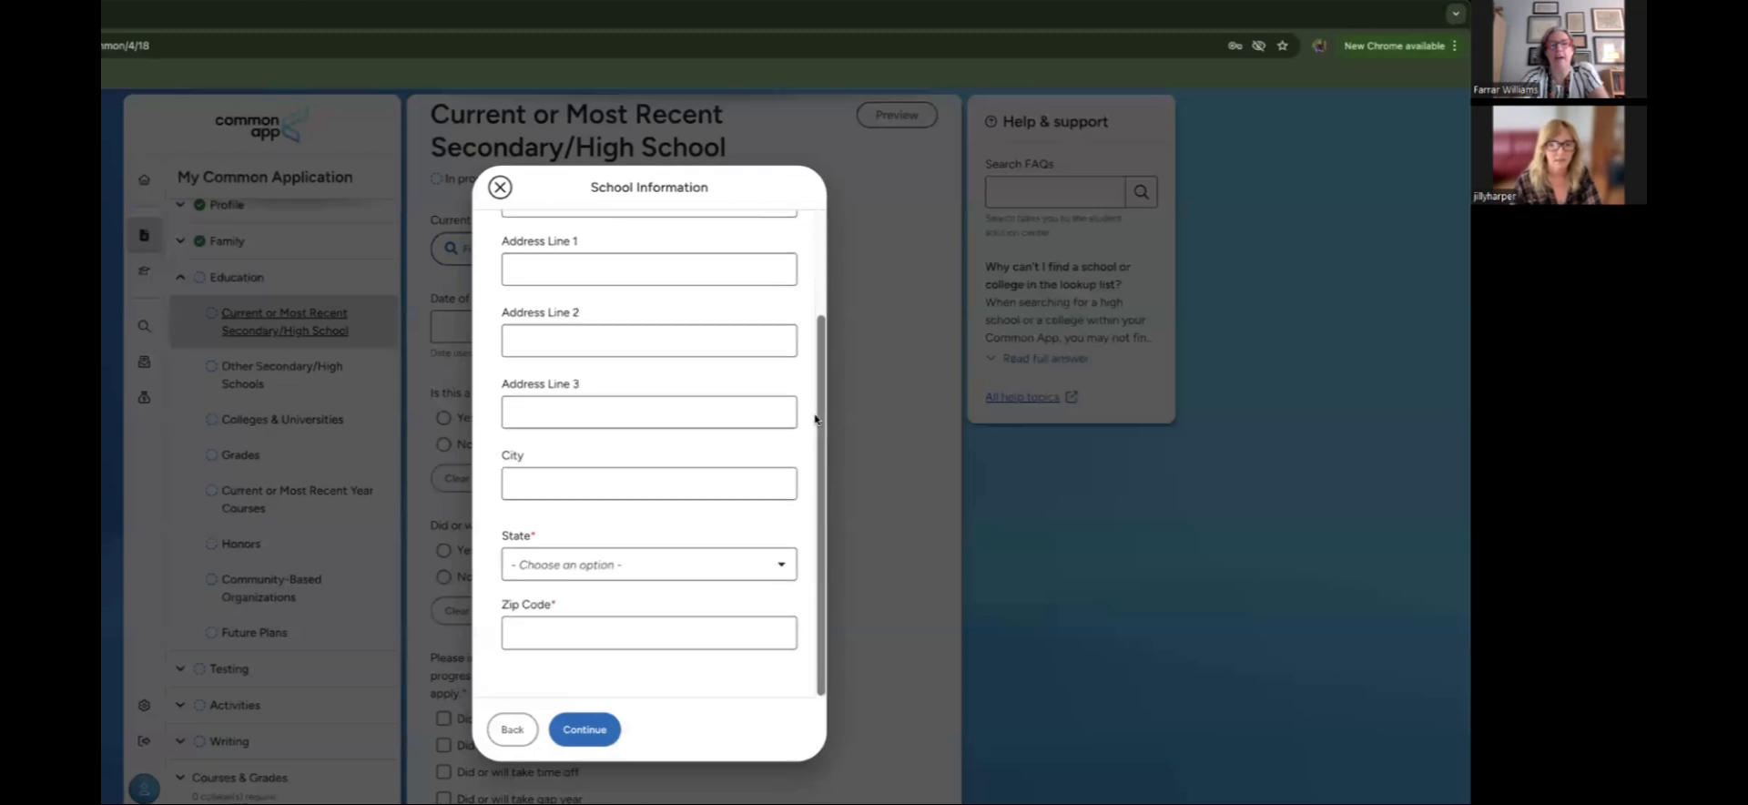
scroll(815, 419, "up", 3)
scroll(816, 418, "down", 3)
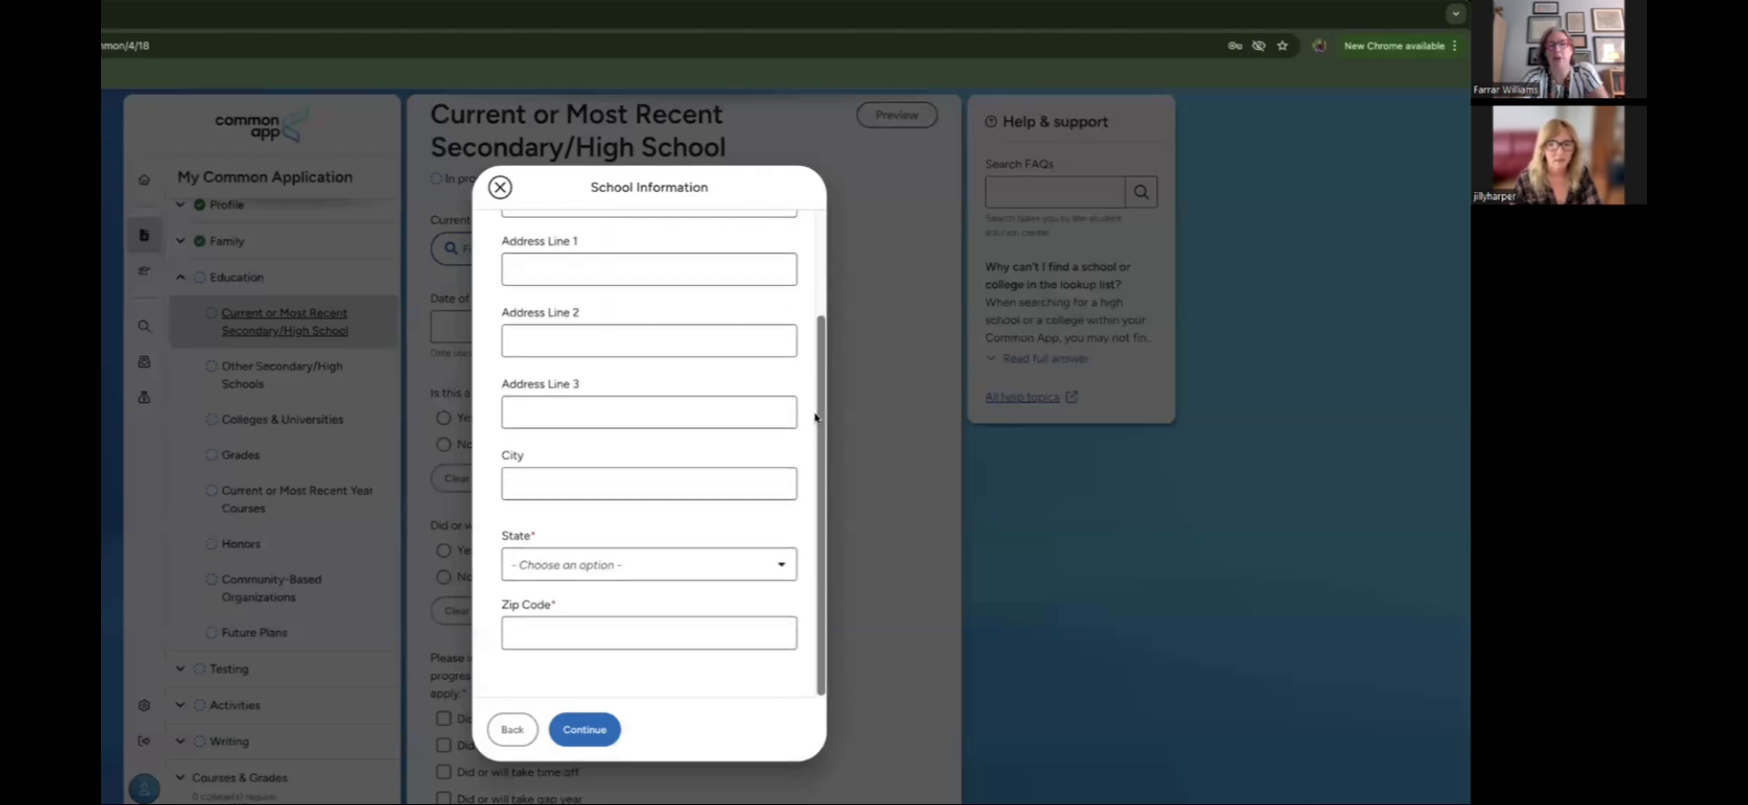
left_click(740, 564)
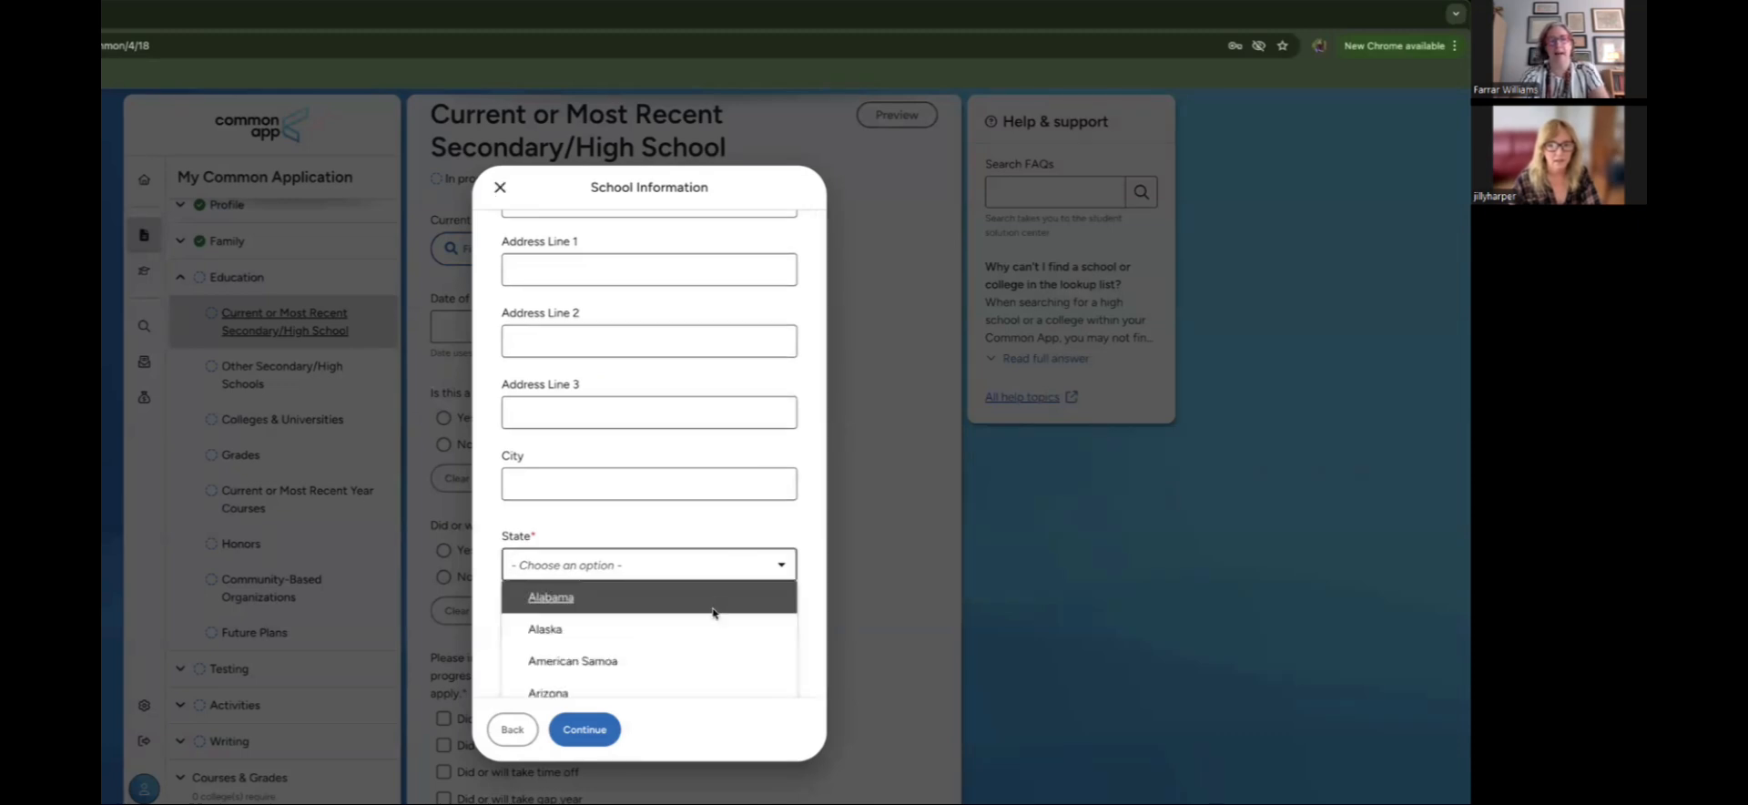
scroll(714, 613, "down", 15)
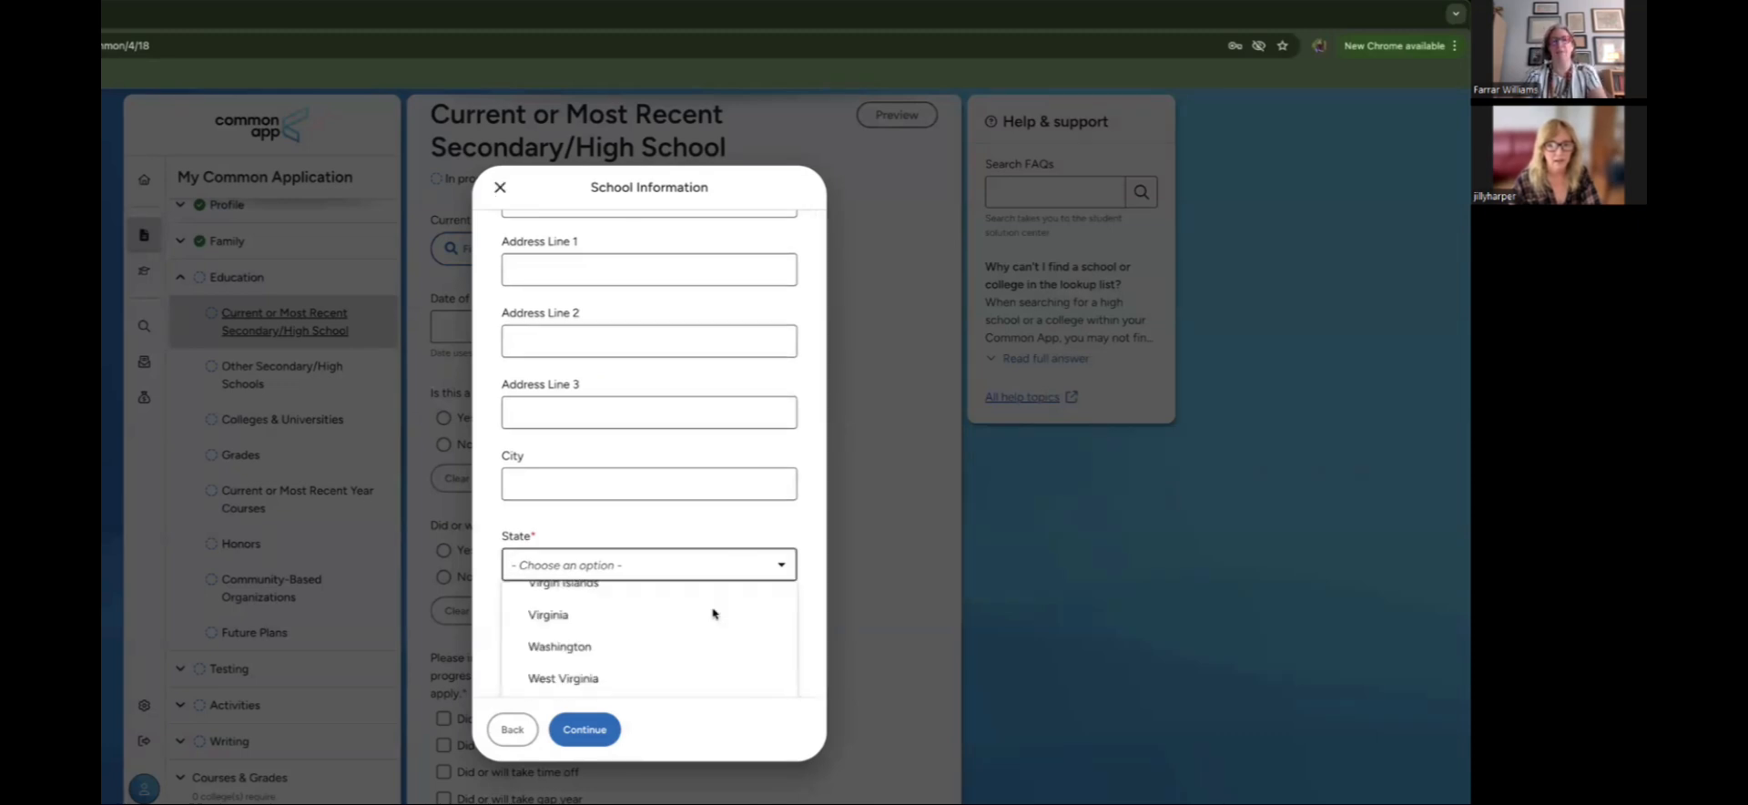
left_click(662, 616)
left_click(625, 637)
type("24401")
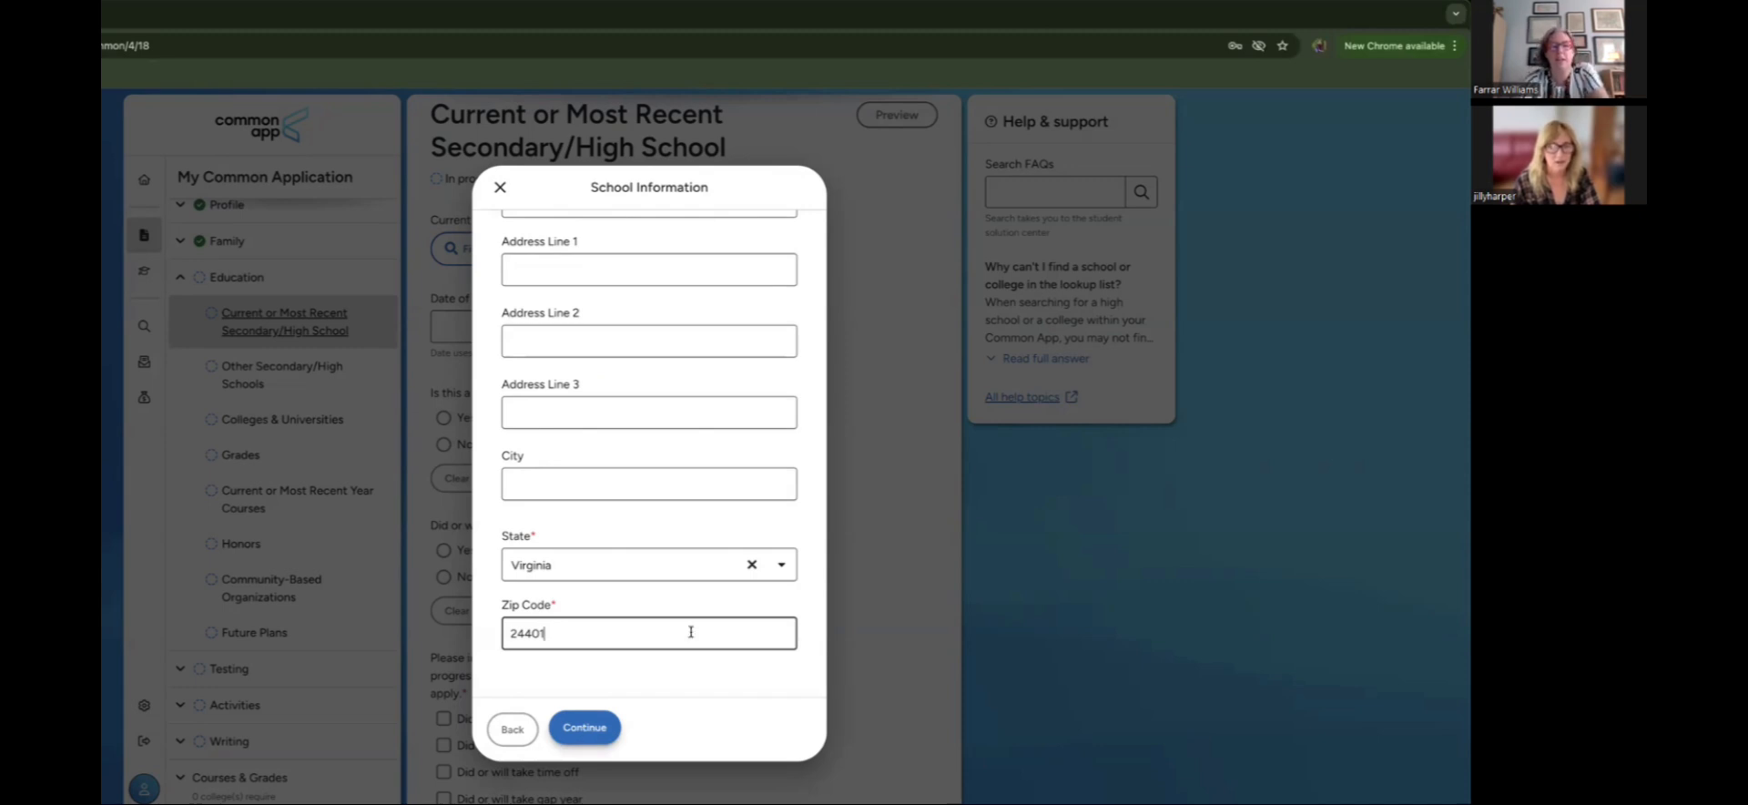
scroll(706, 606, "up", 2)
scroll(707, 606, "down", 2)
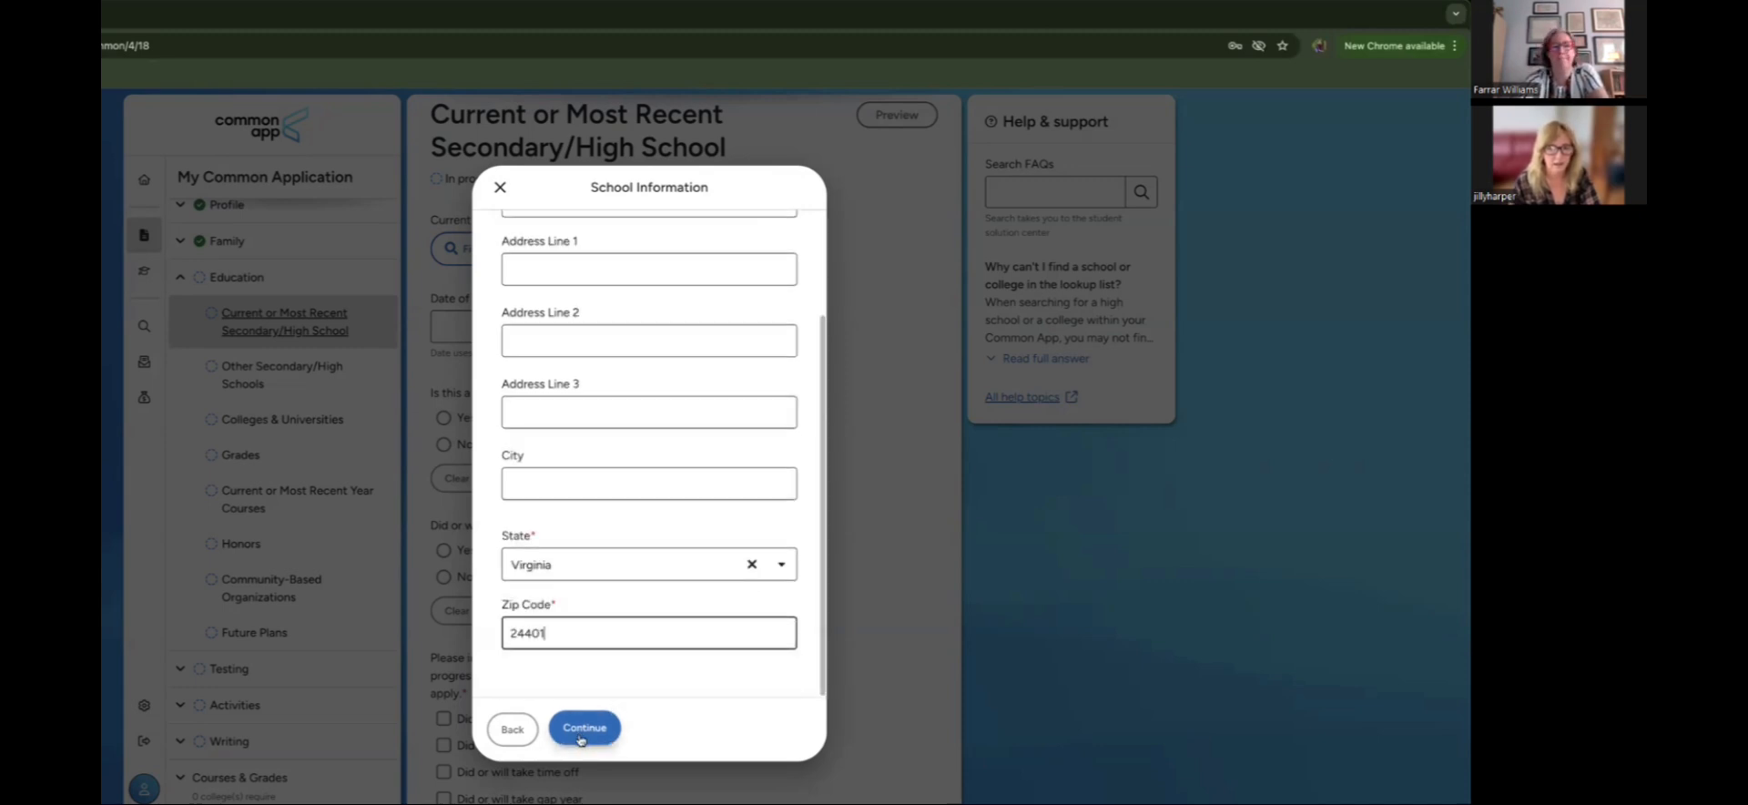
left_click(580, 739)
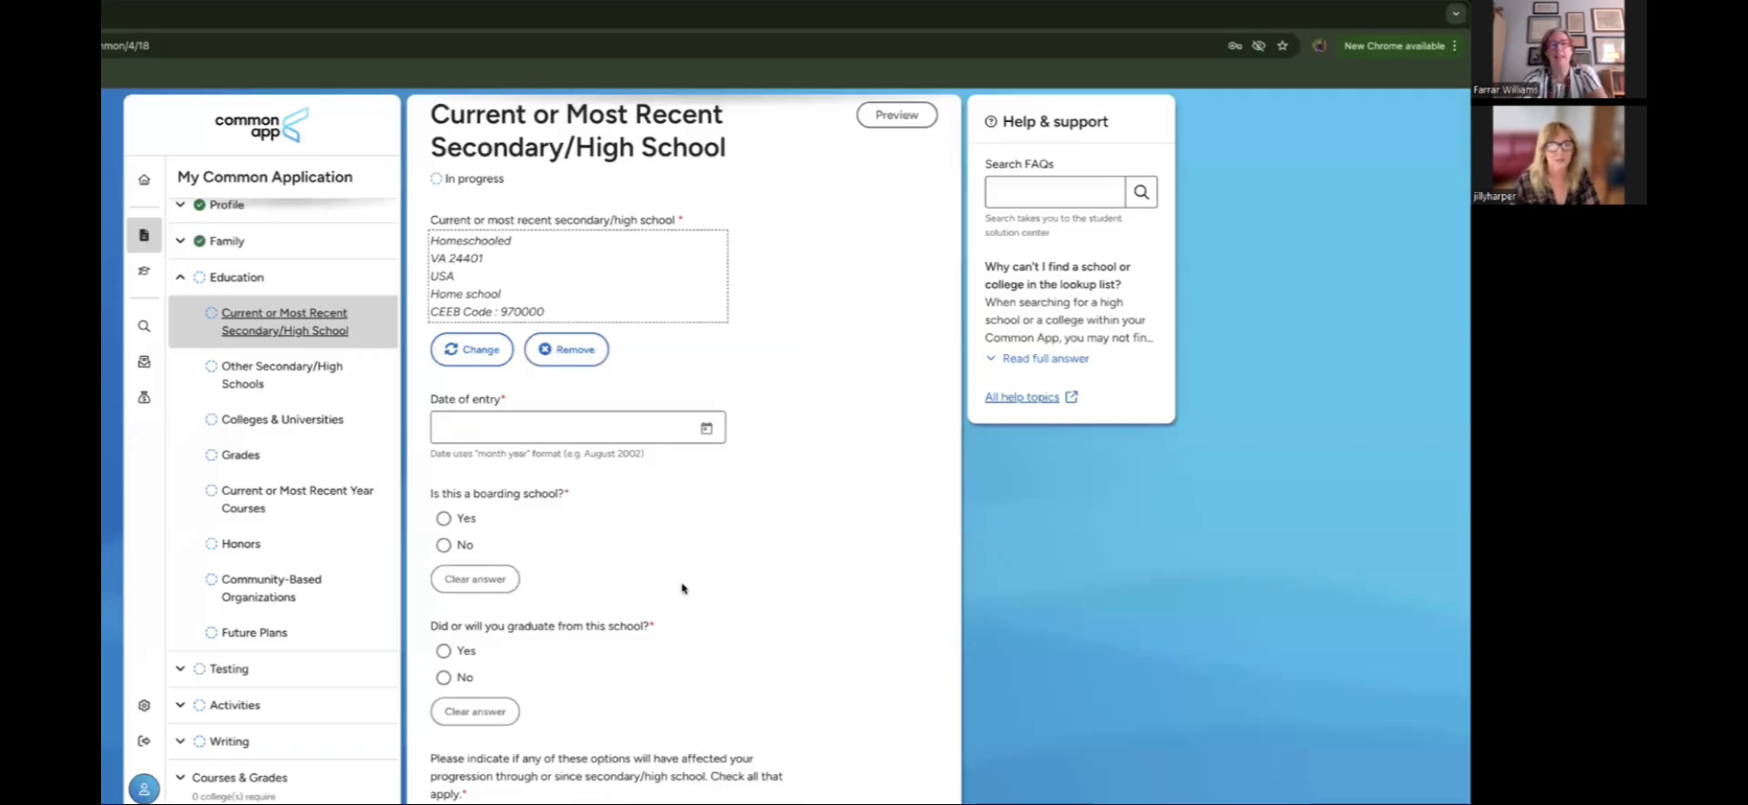
Step: Set the entry date to August 2022 and answer No to boarding school
scroll(682, 589, "down", 1)
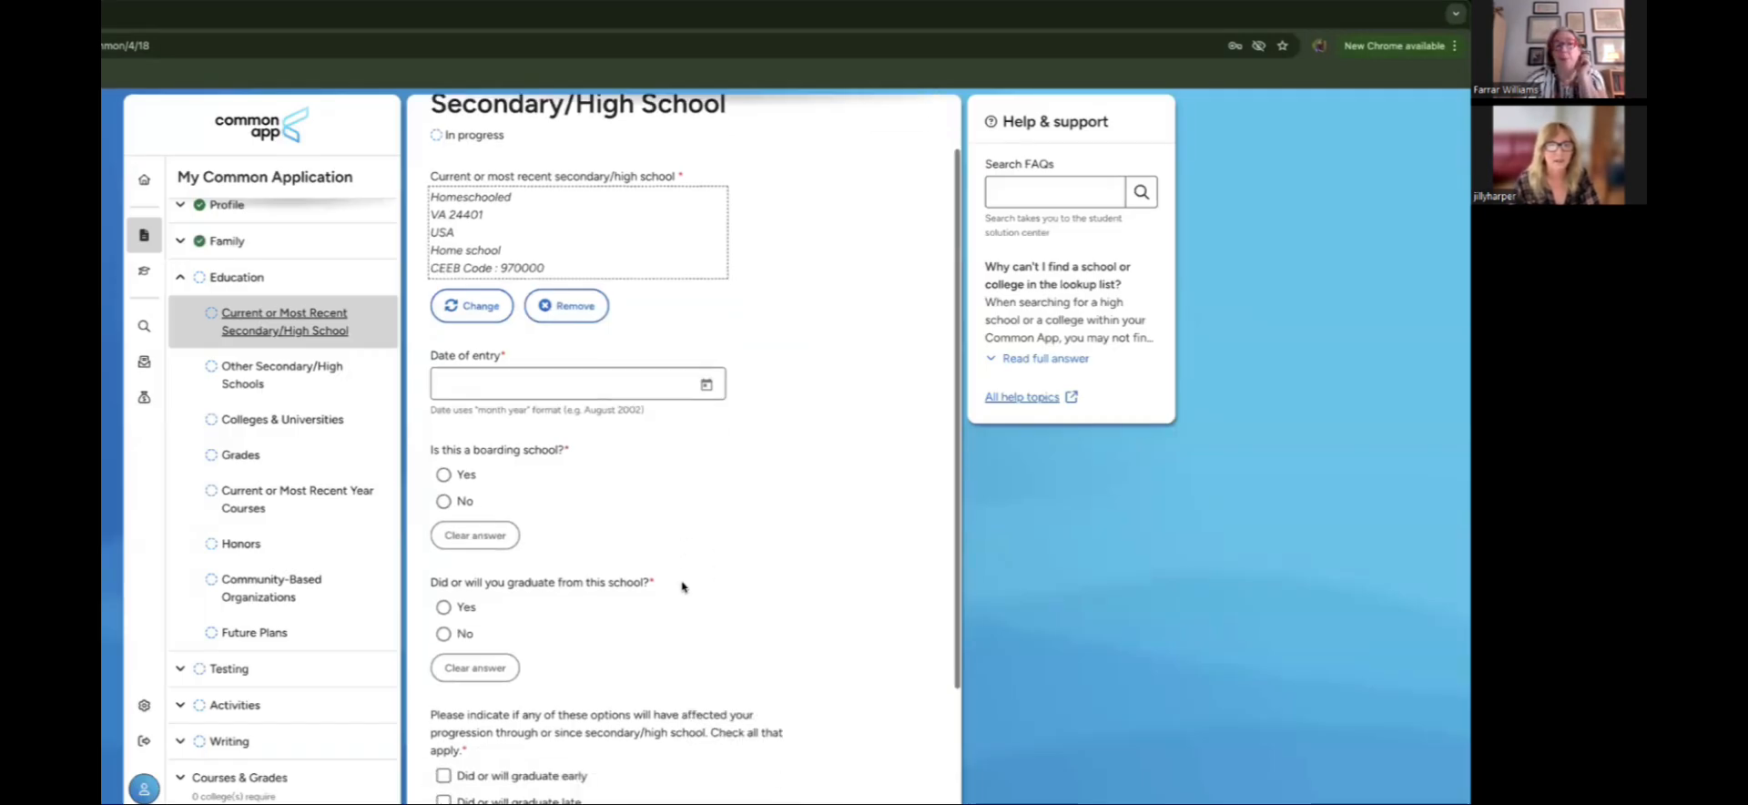
left_click(712, 382)
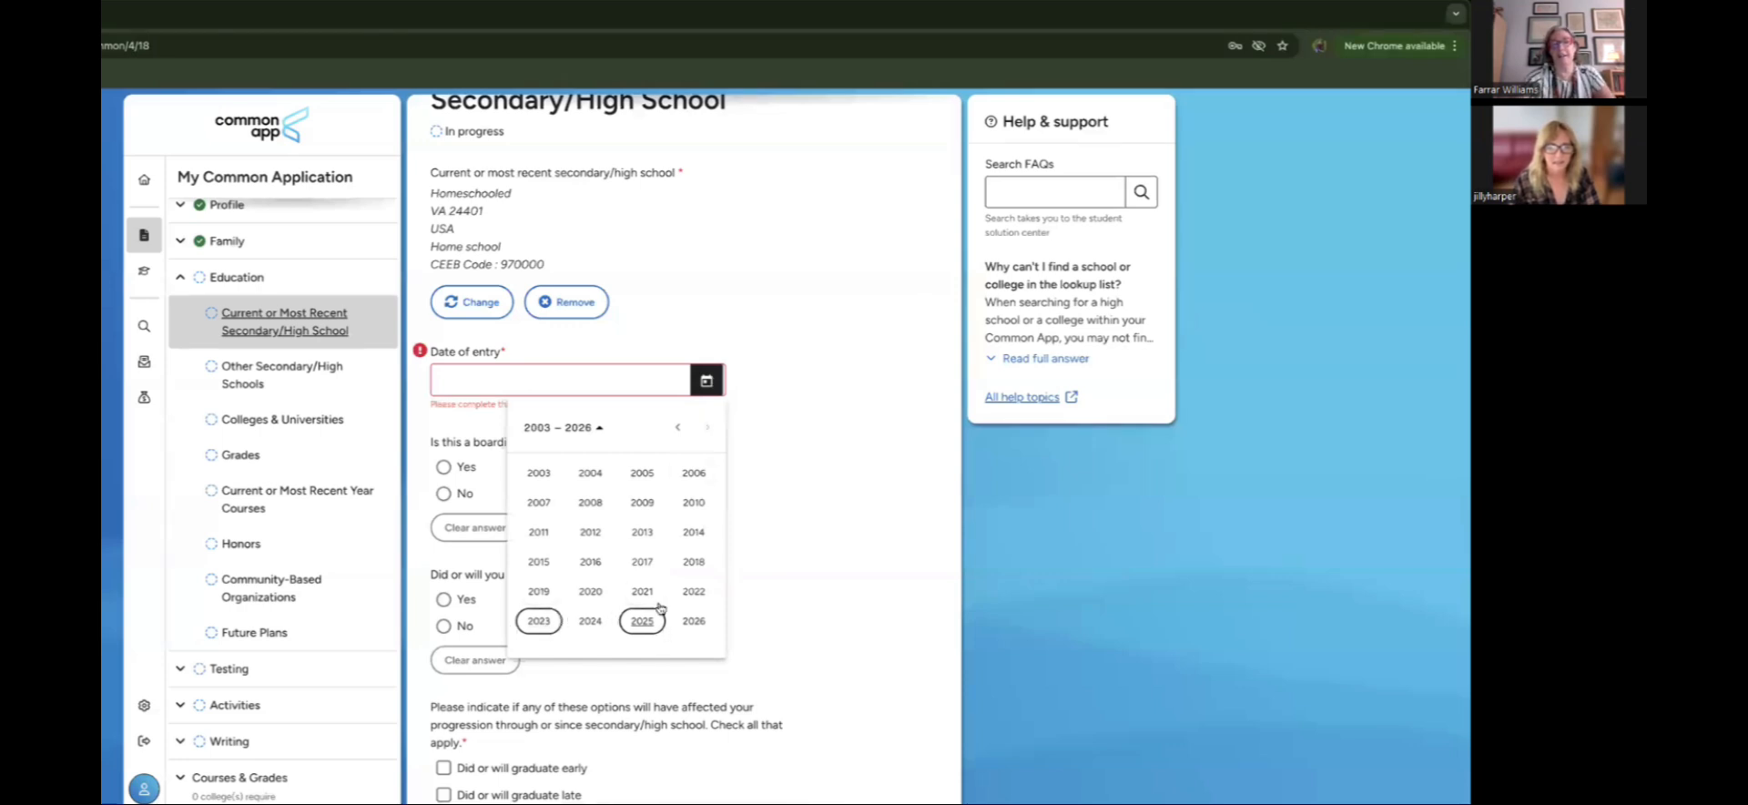
left_click(696, 597)
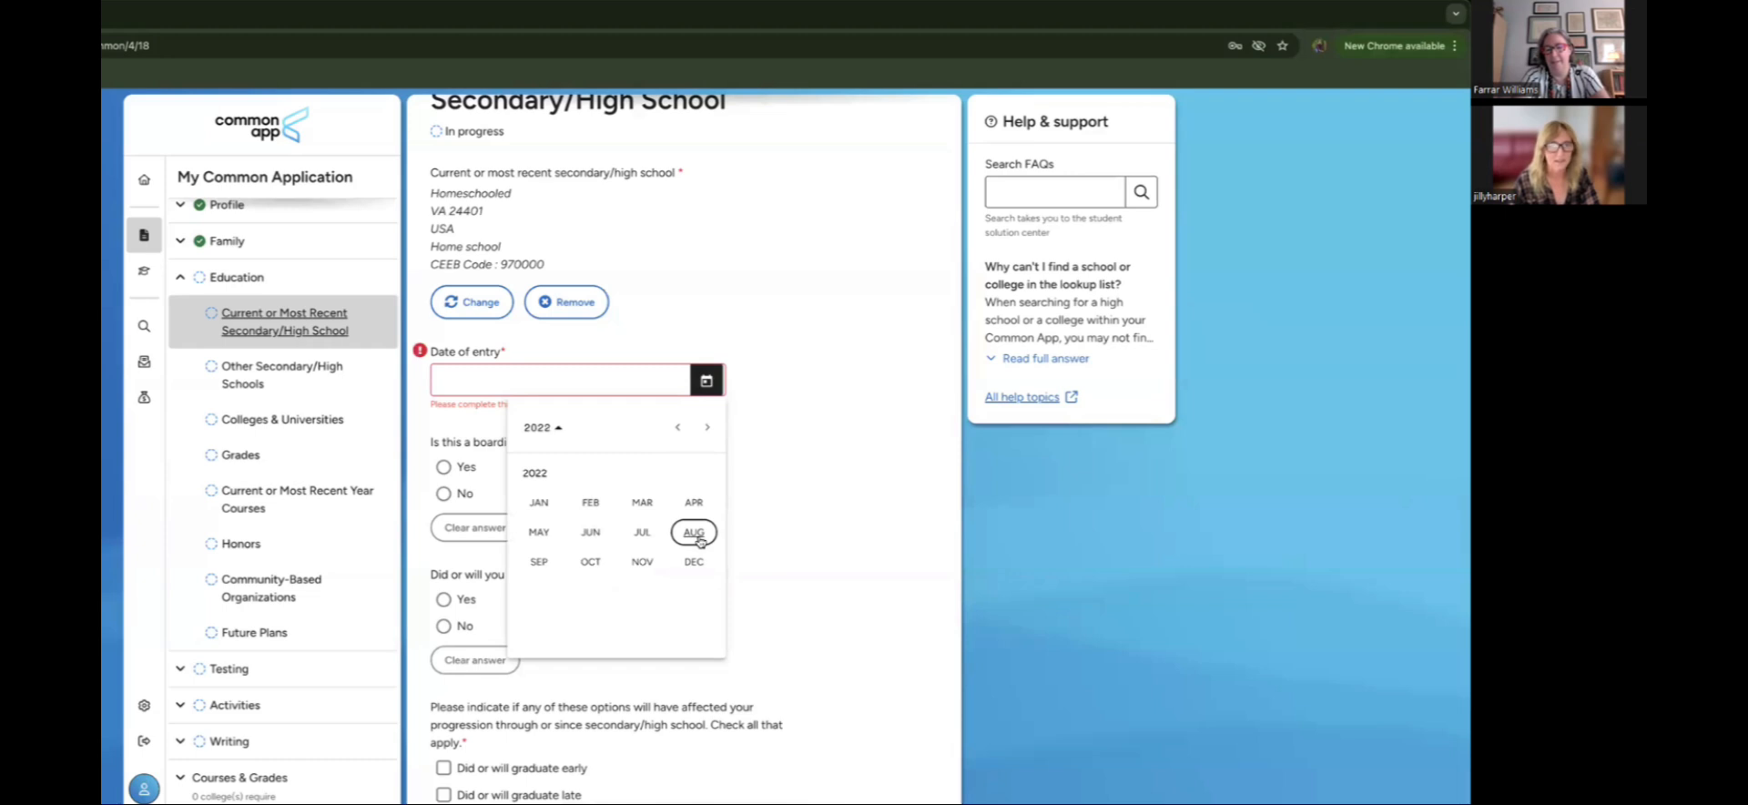
left_click(694, 533)
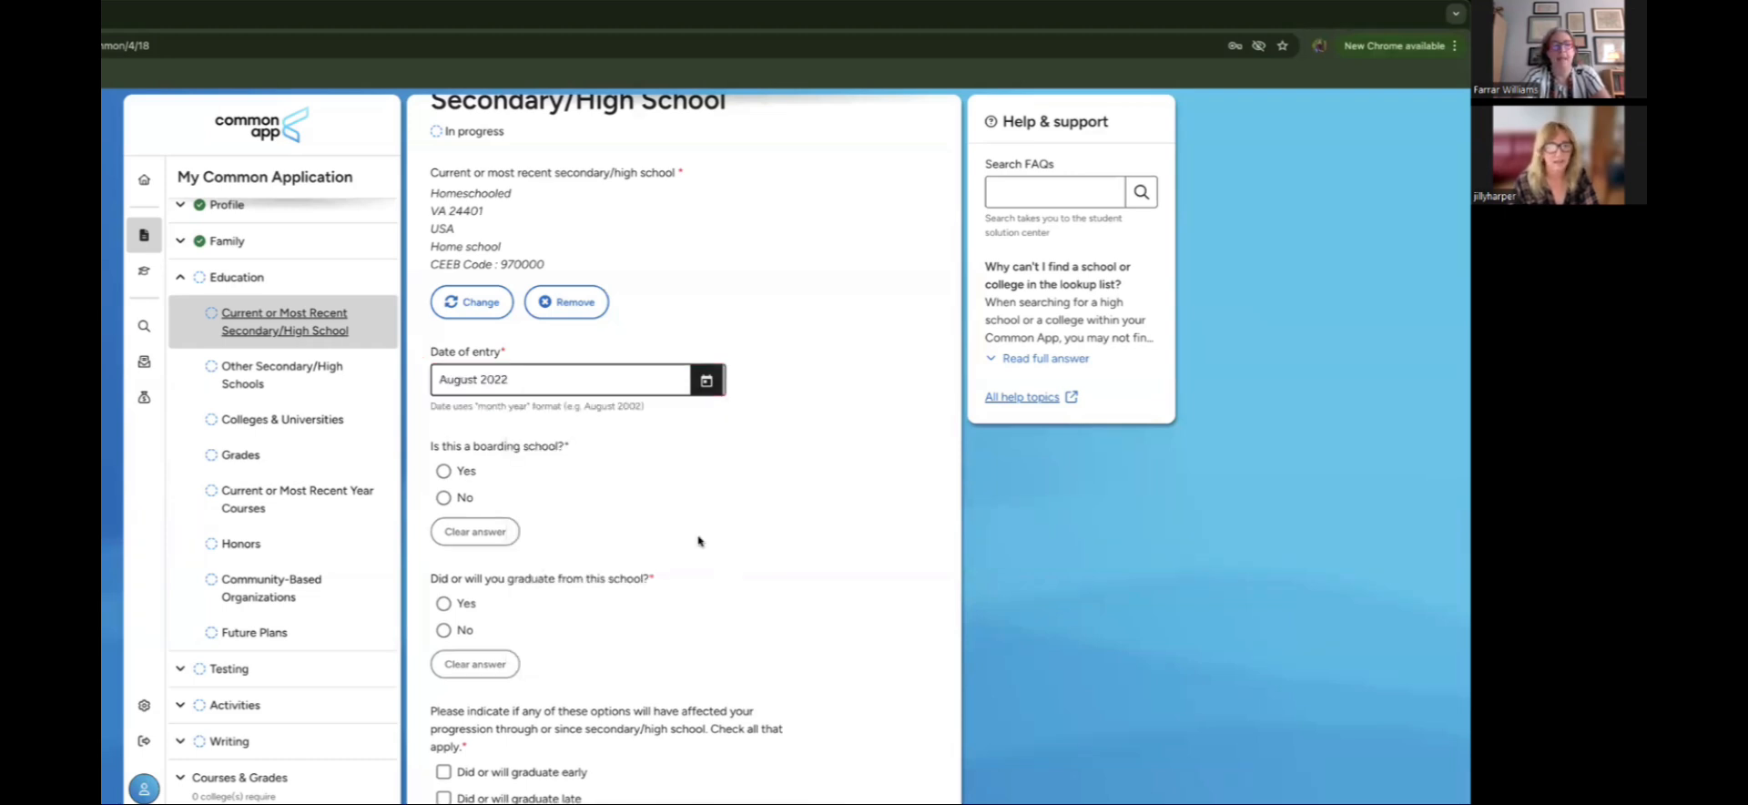
scroll(698, 541, "down", 3)
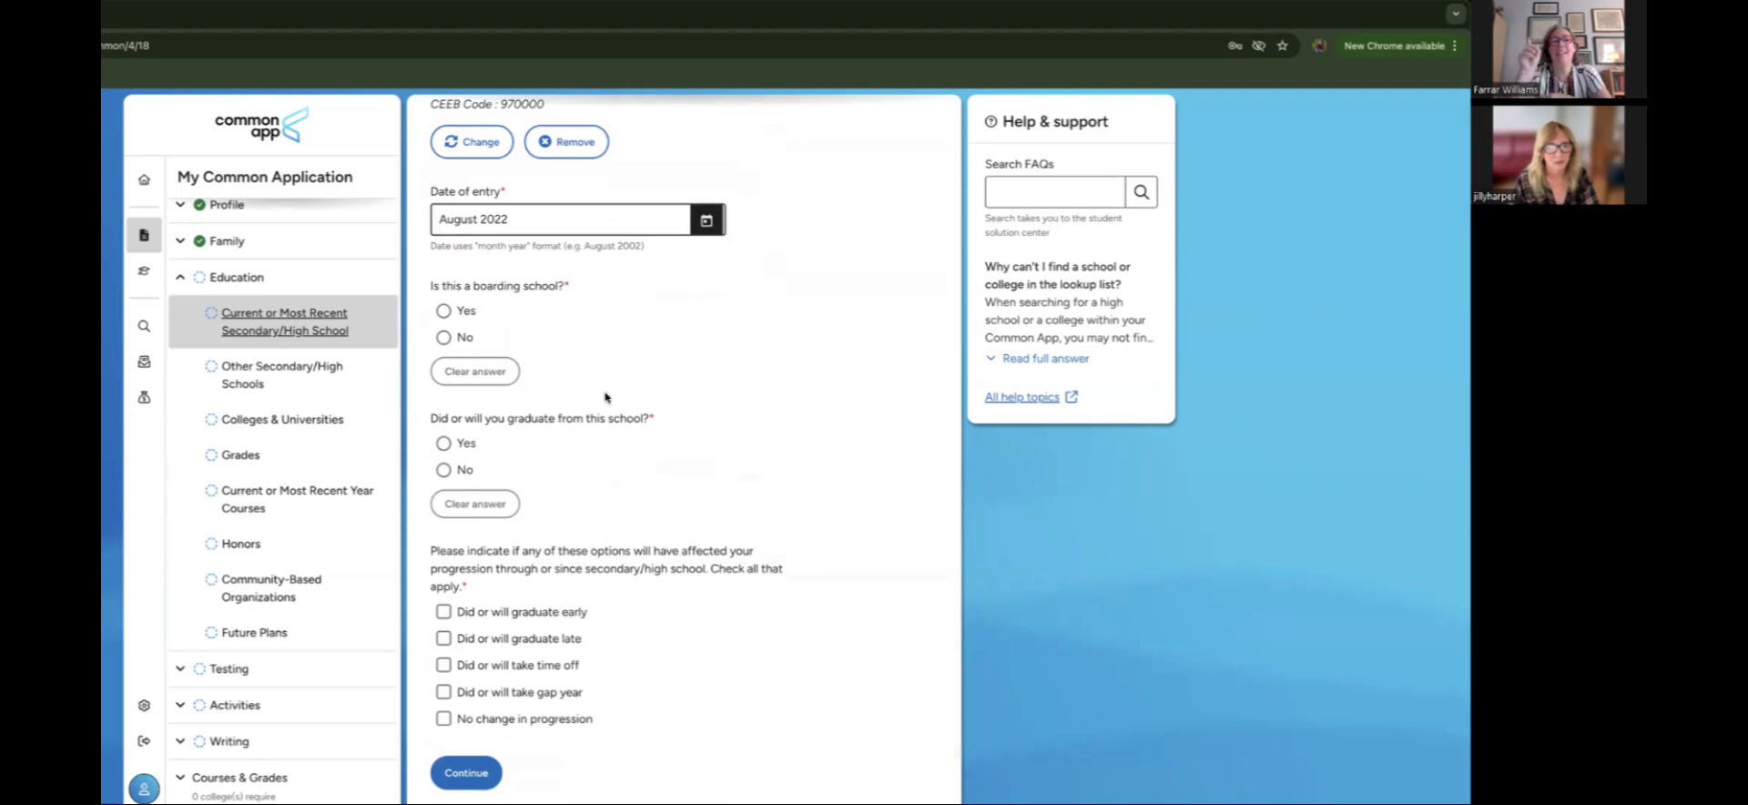
left_click(445, 341)
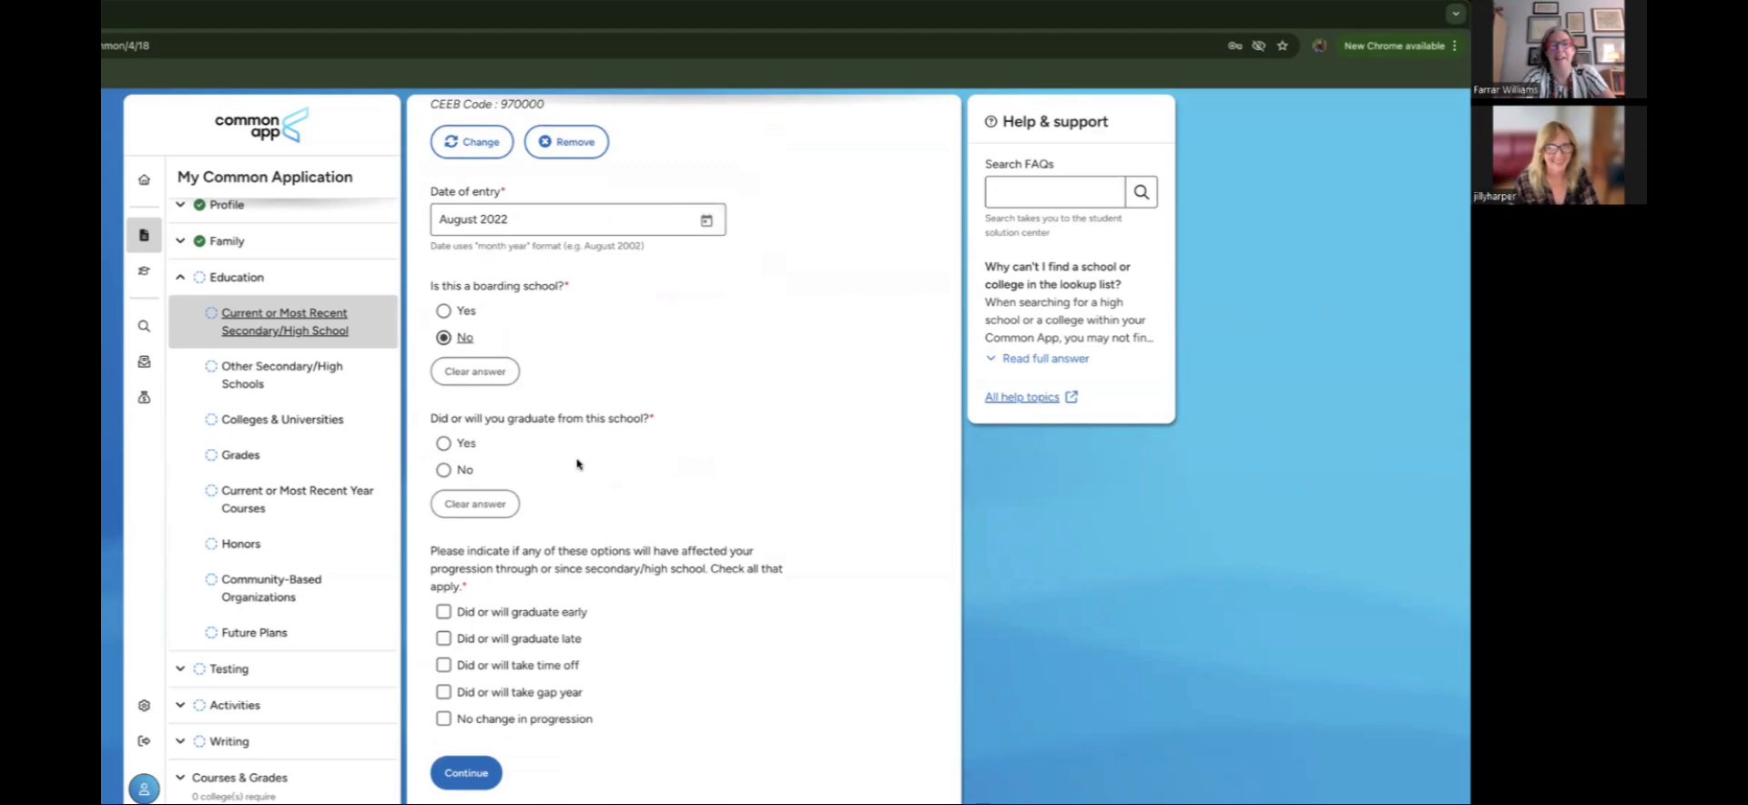
Step: Confirm graduating in June 2026 and tick both gap year and graduate late
left_click(457, 443)
scroll(691, 511, "down", 1)
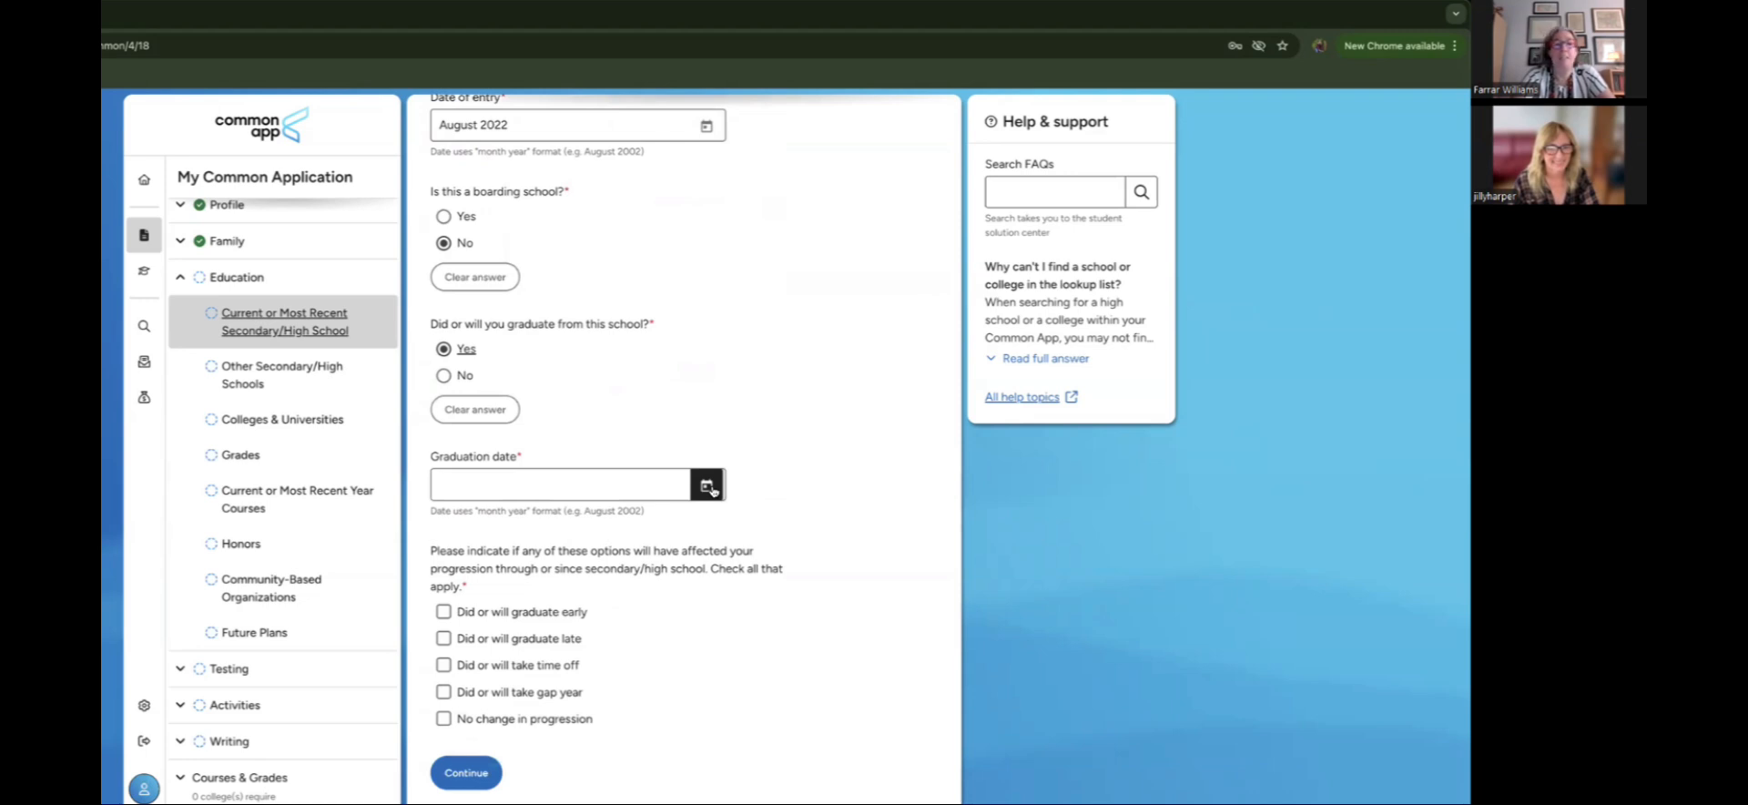
left_click(710, 488)
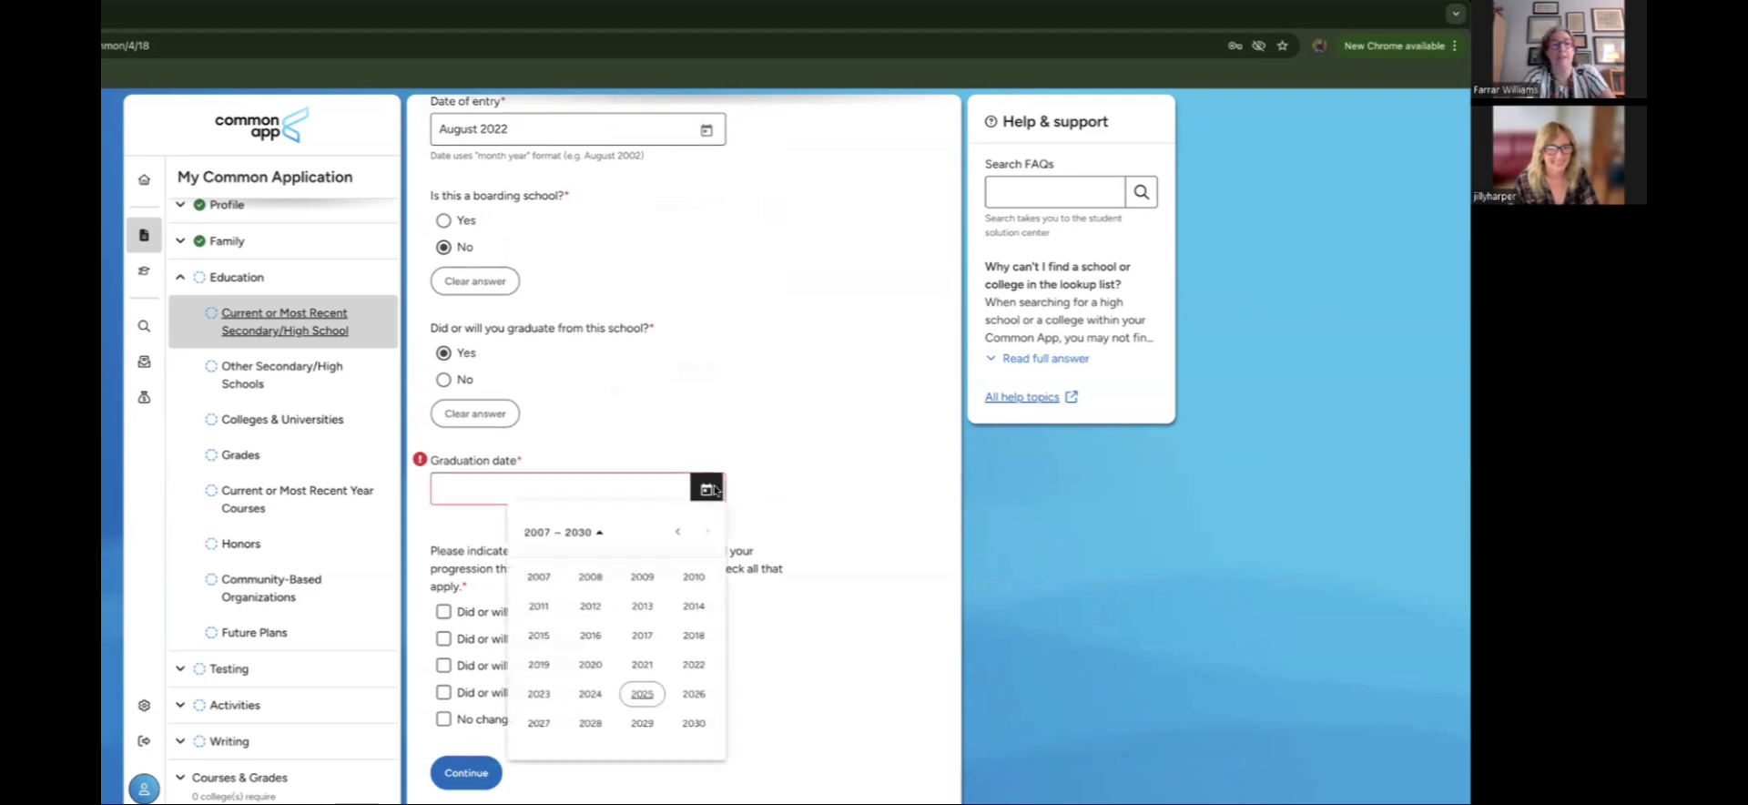
left_click(690, 694)
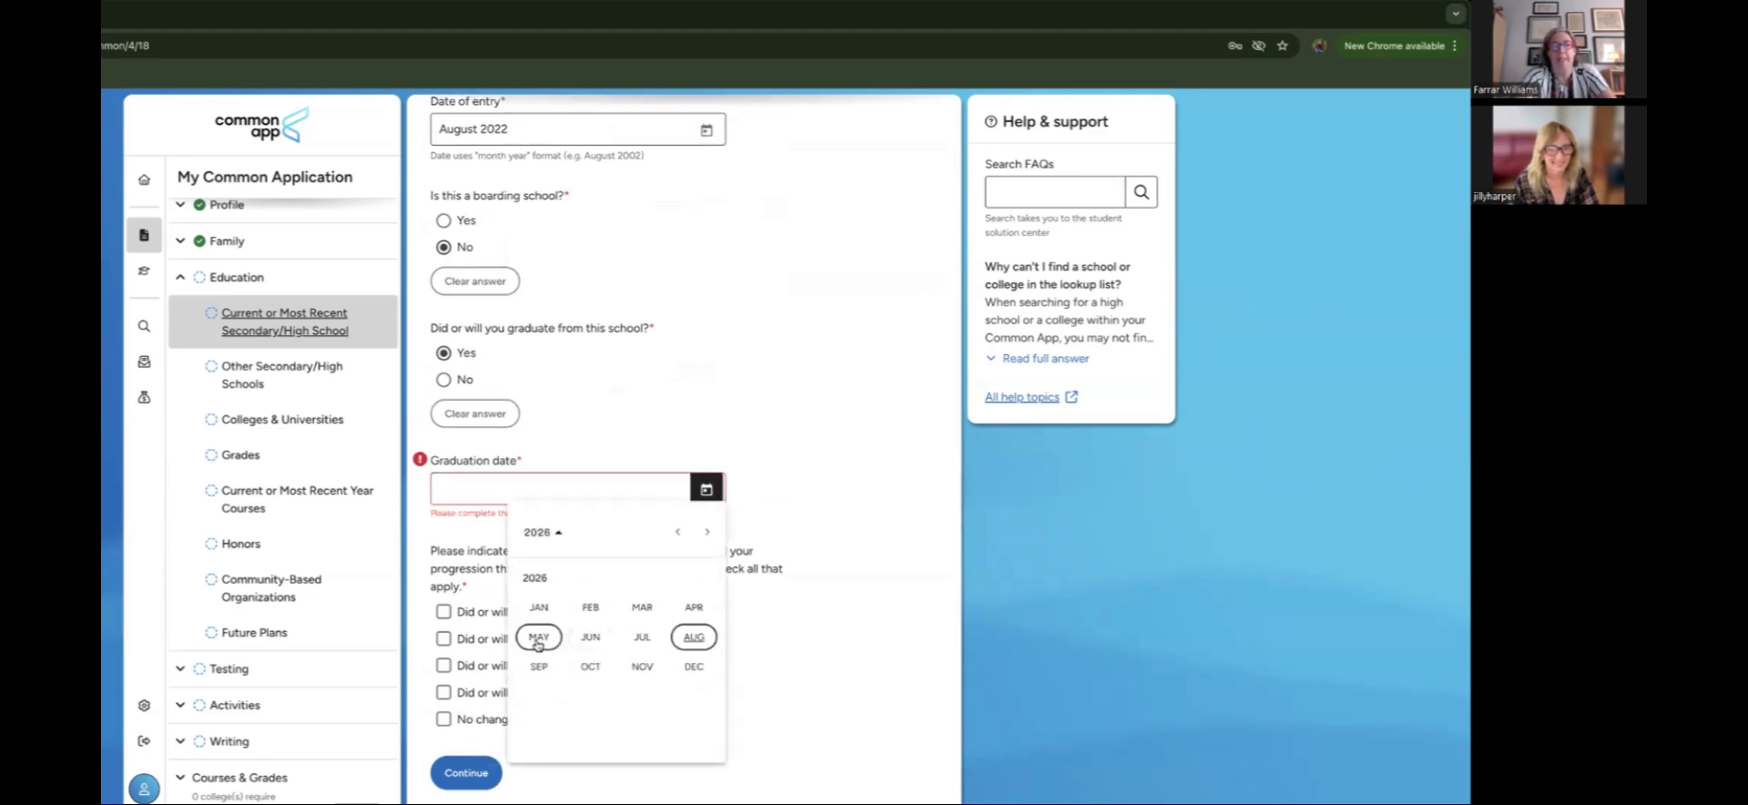
left_click(591, 638)
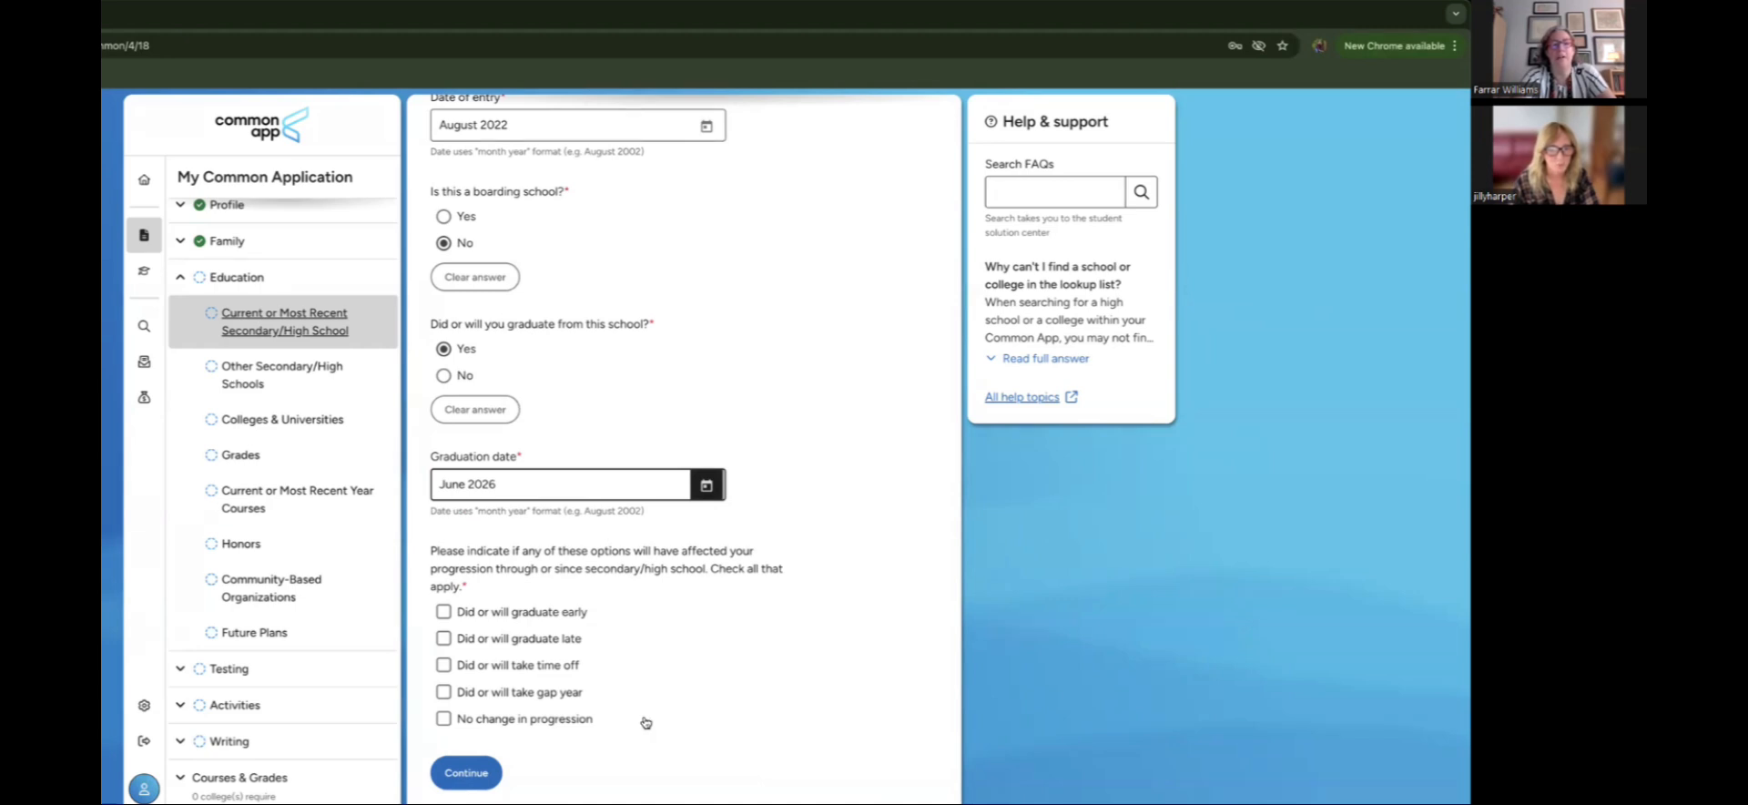
left_click(446, 694)
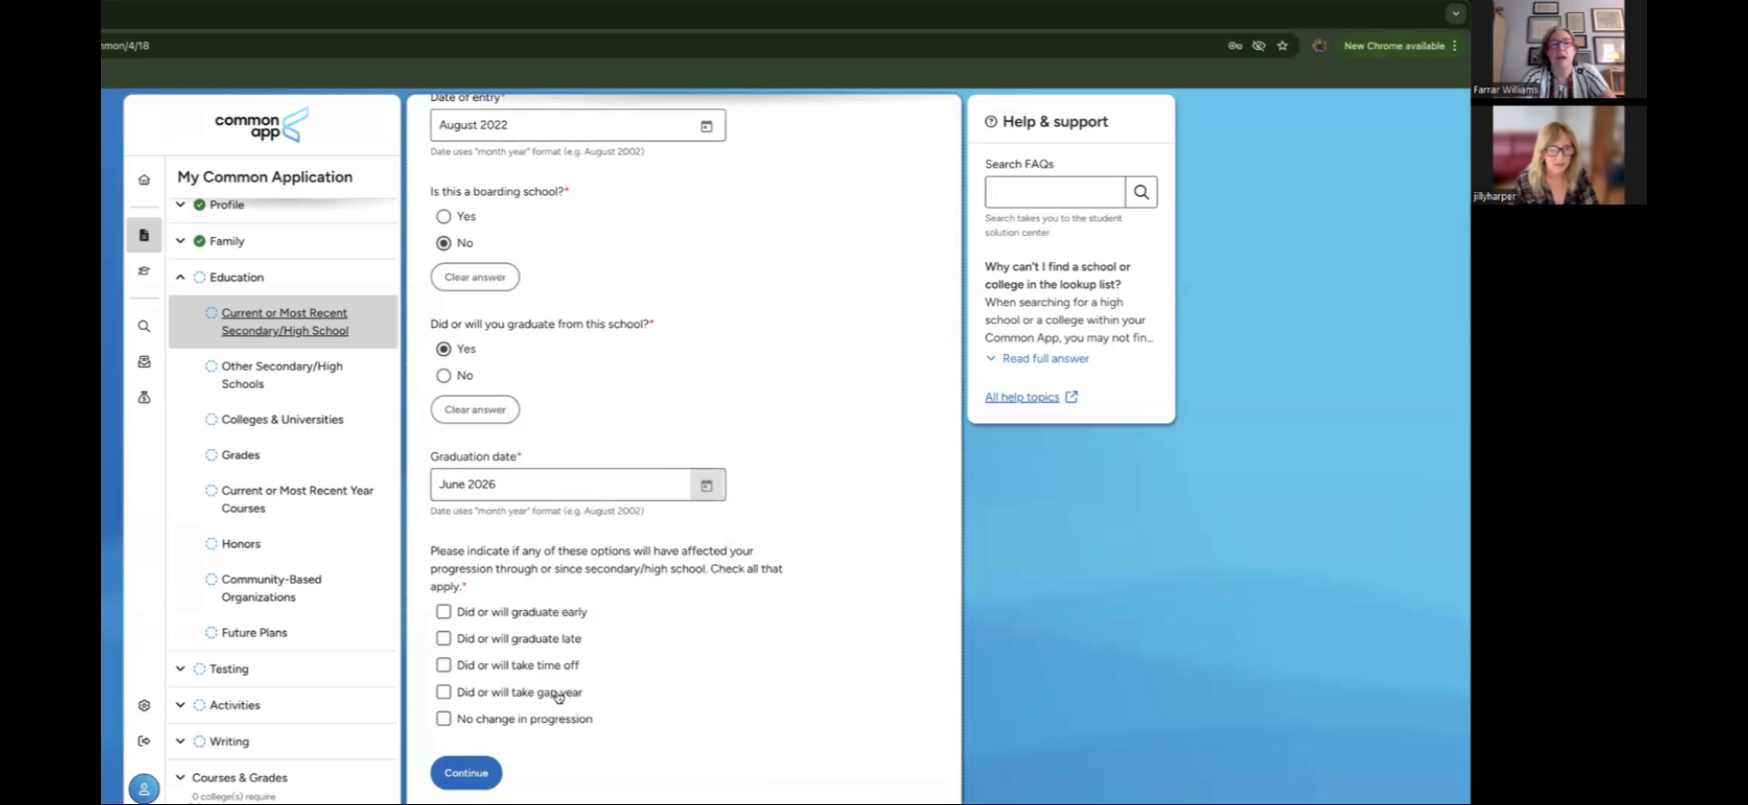
scroll(674, 691, "down", 2)
scroll(672, 691, "down", 1)
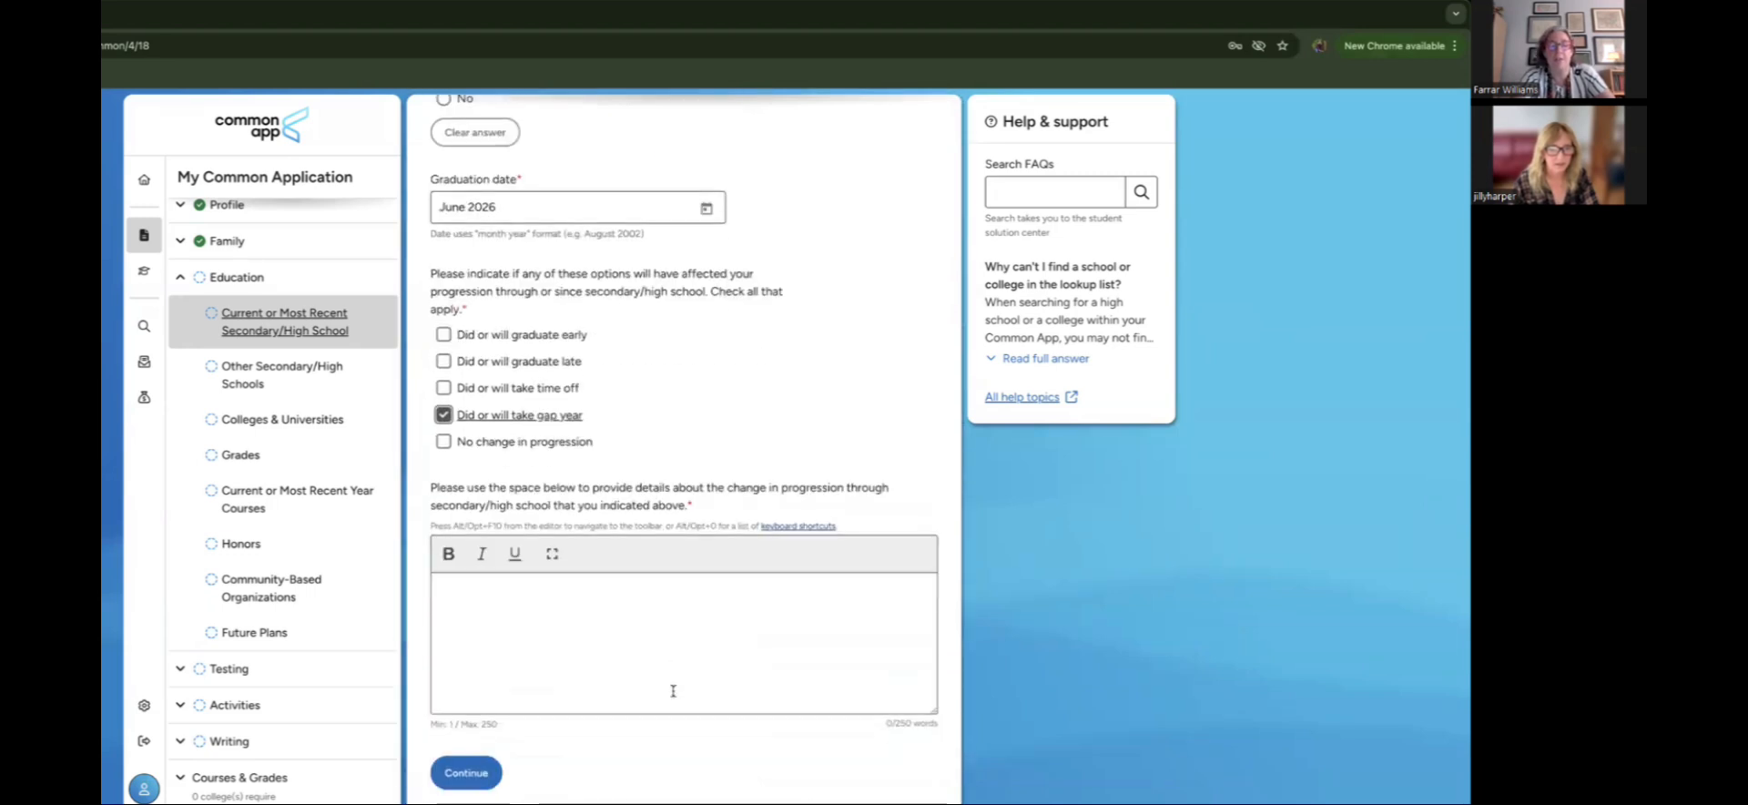
left_click(443, 360)
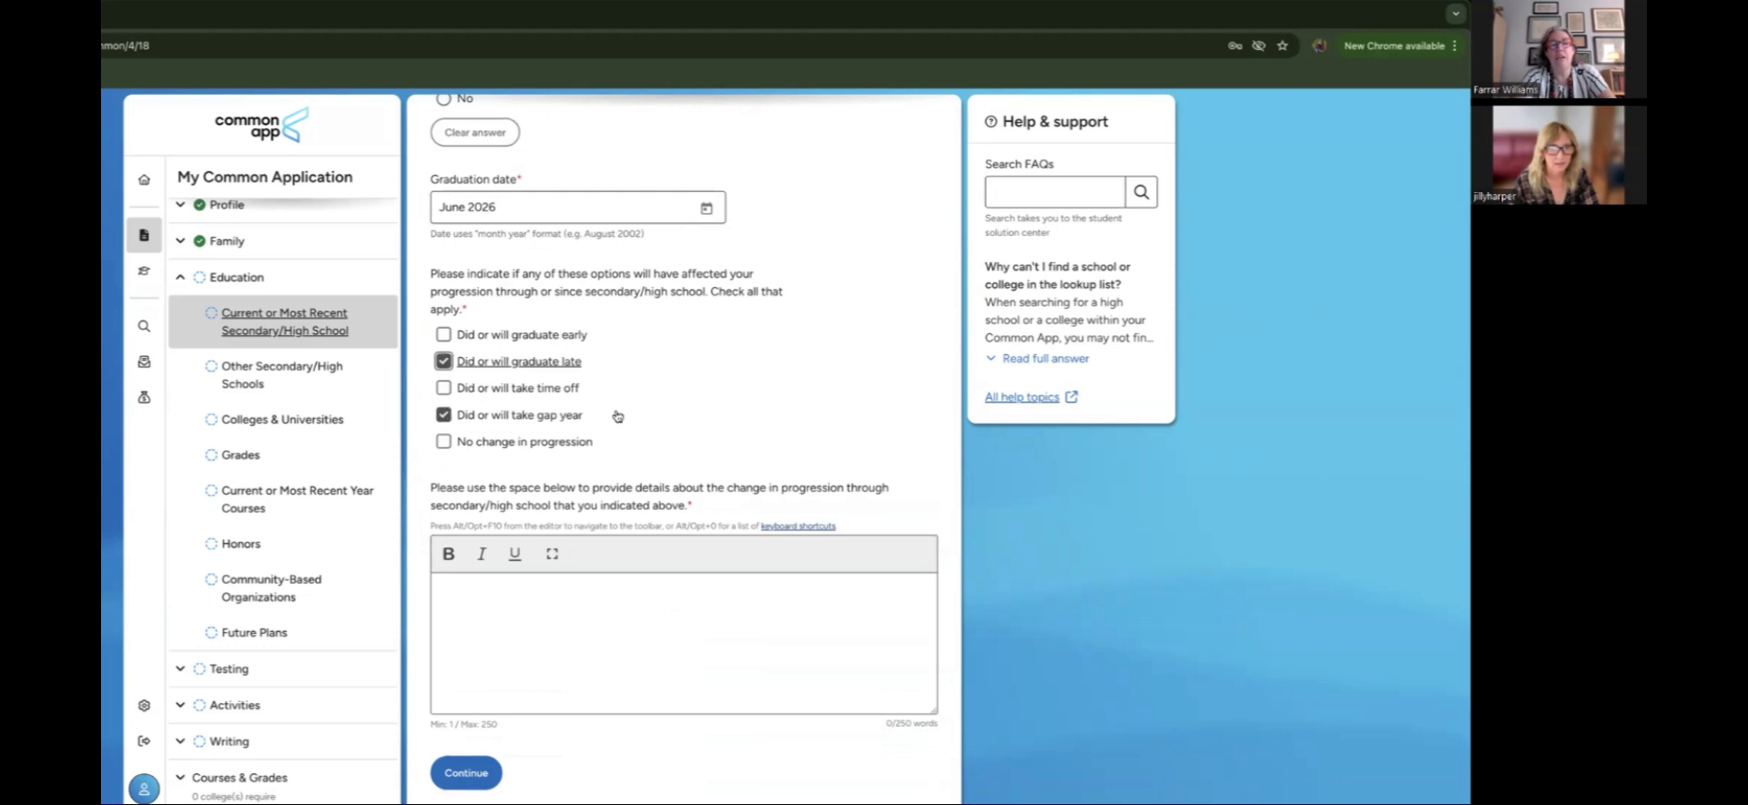
Step: Untick gap year, write 'Mine essay to explain' and tick No change in progression
left_click(617, 415)
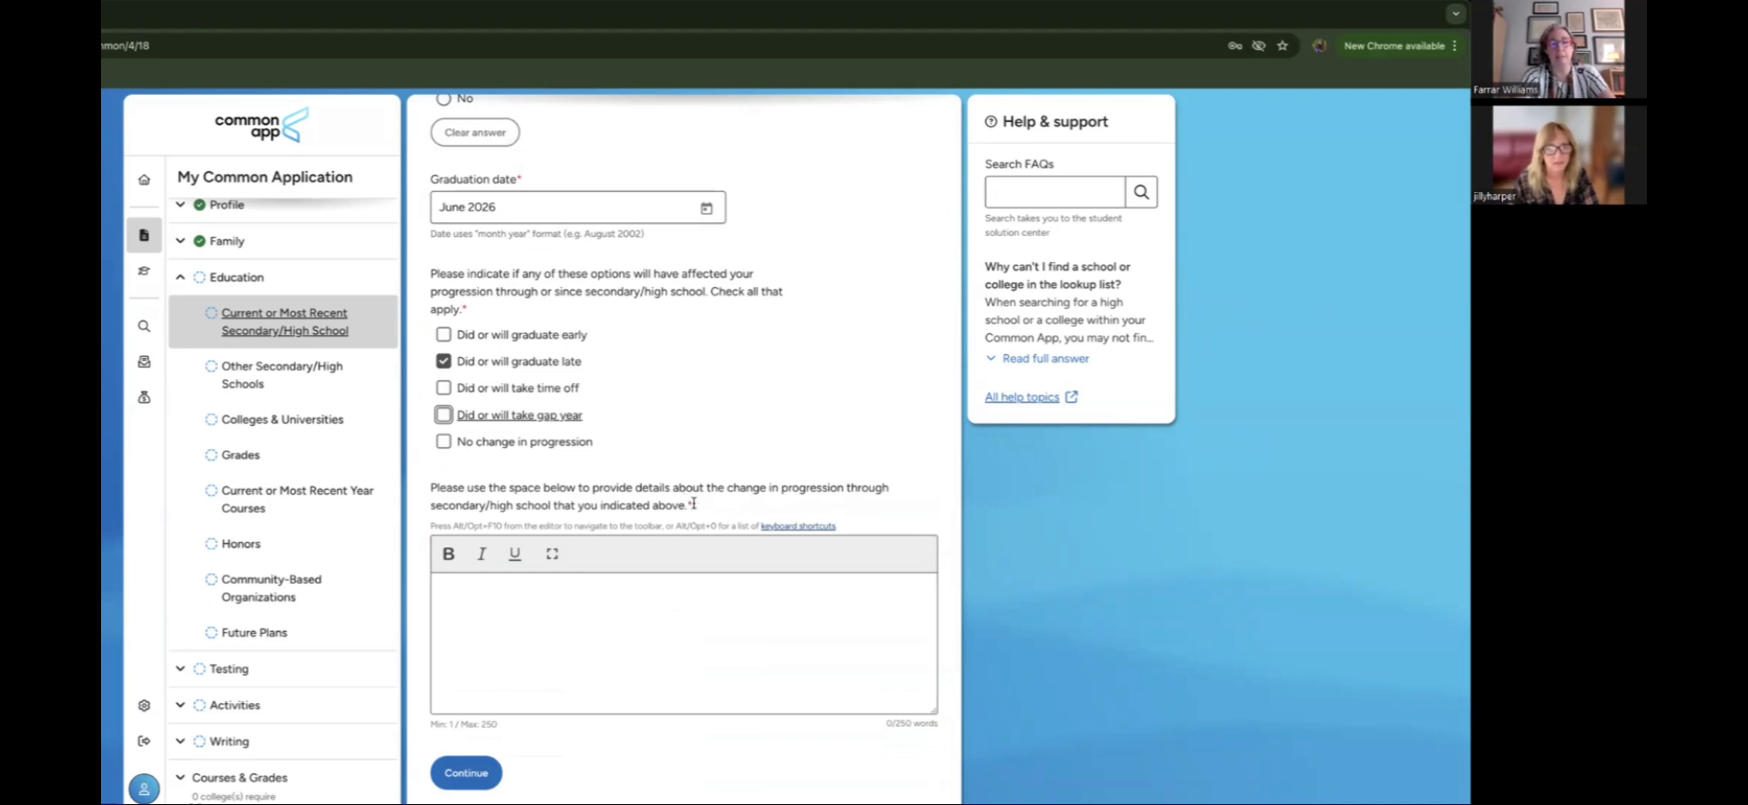
left_click(629, 585)
type("Min")
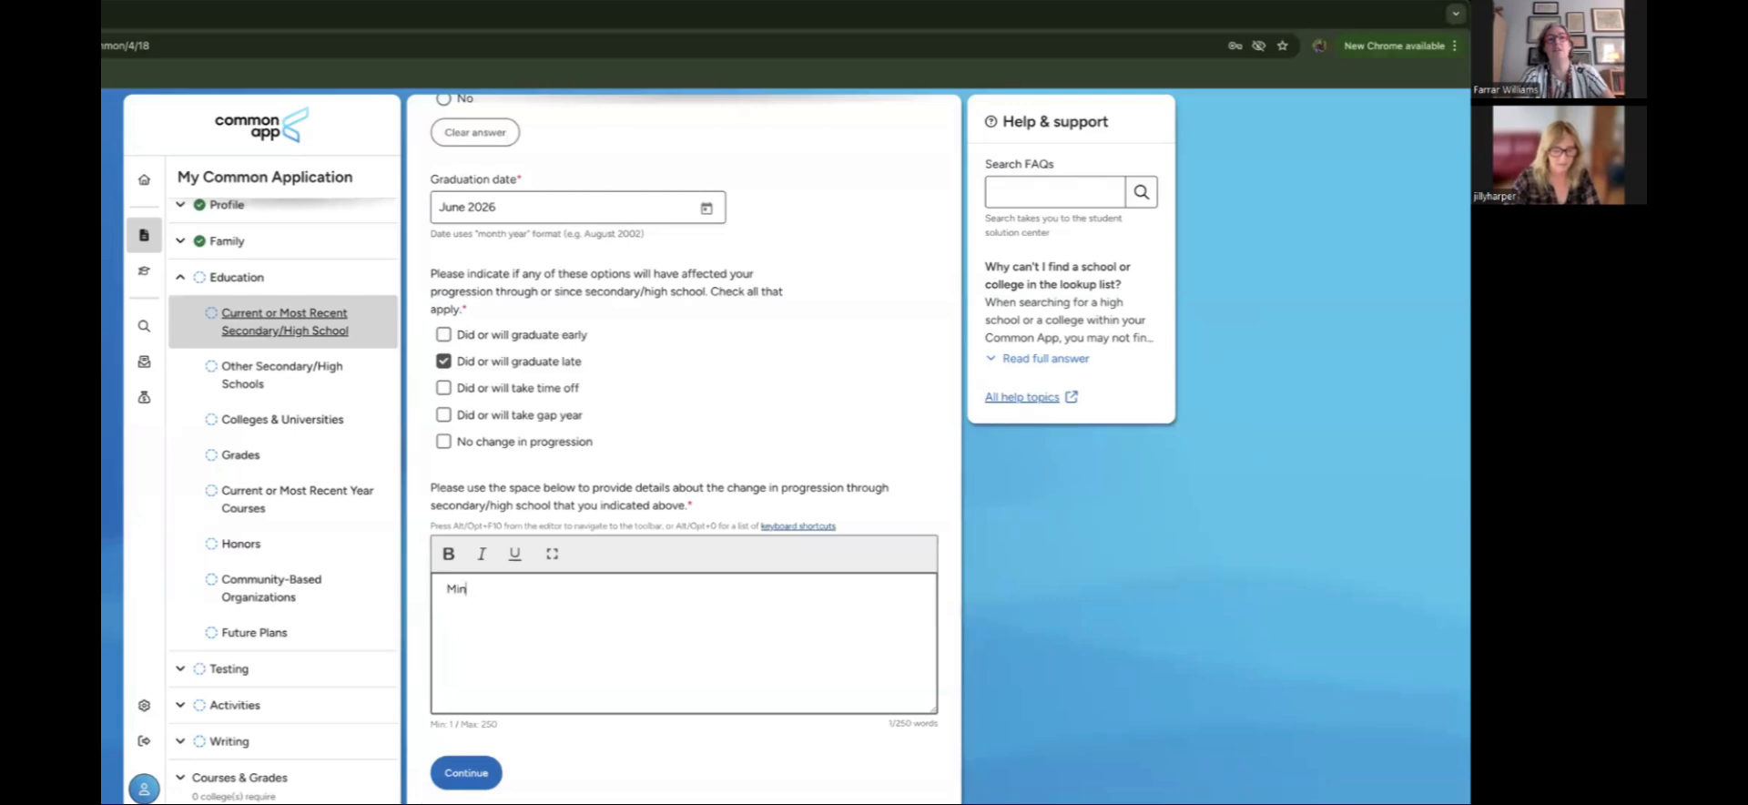
type("e essay to ex")
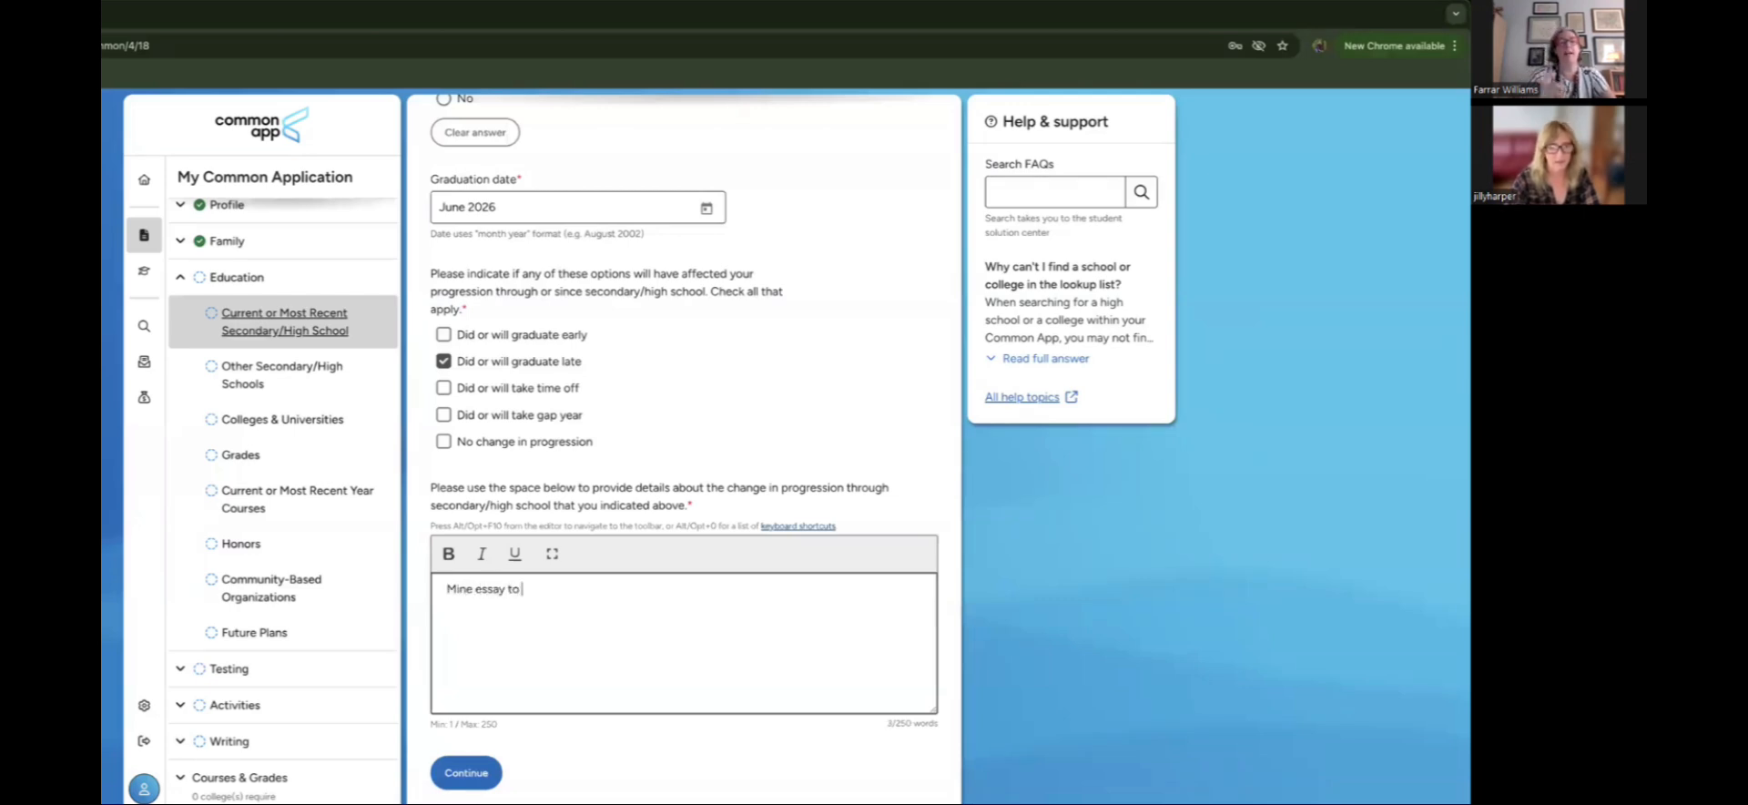
type("plain")
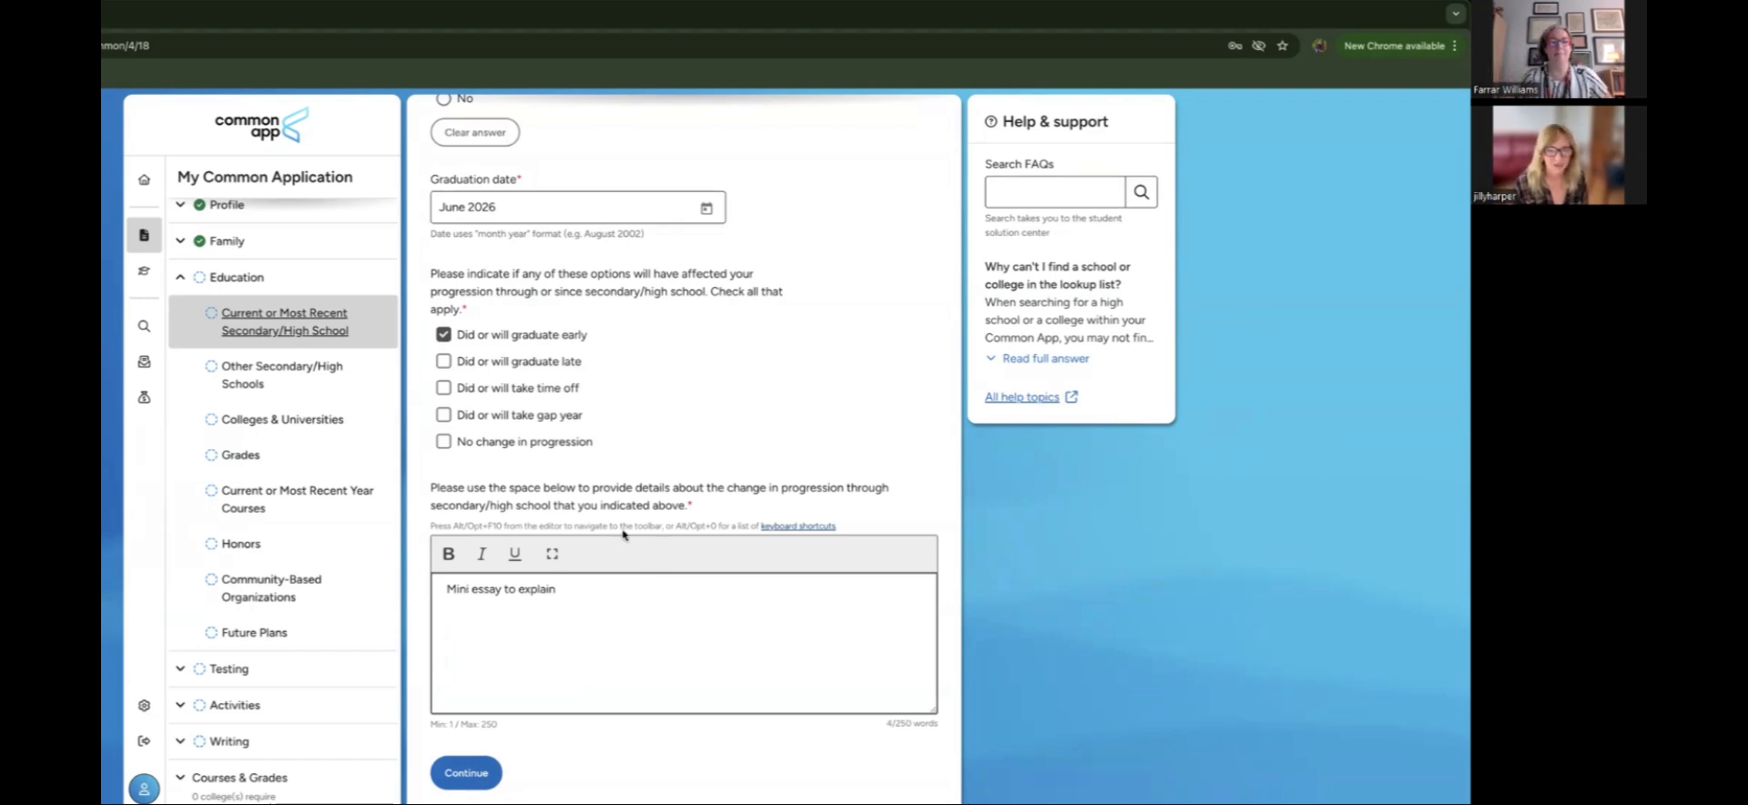
left_click(445, 443)
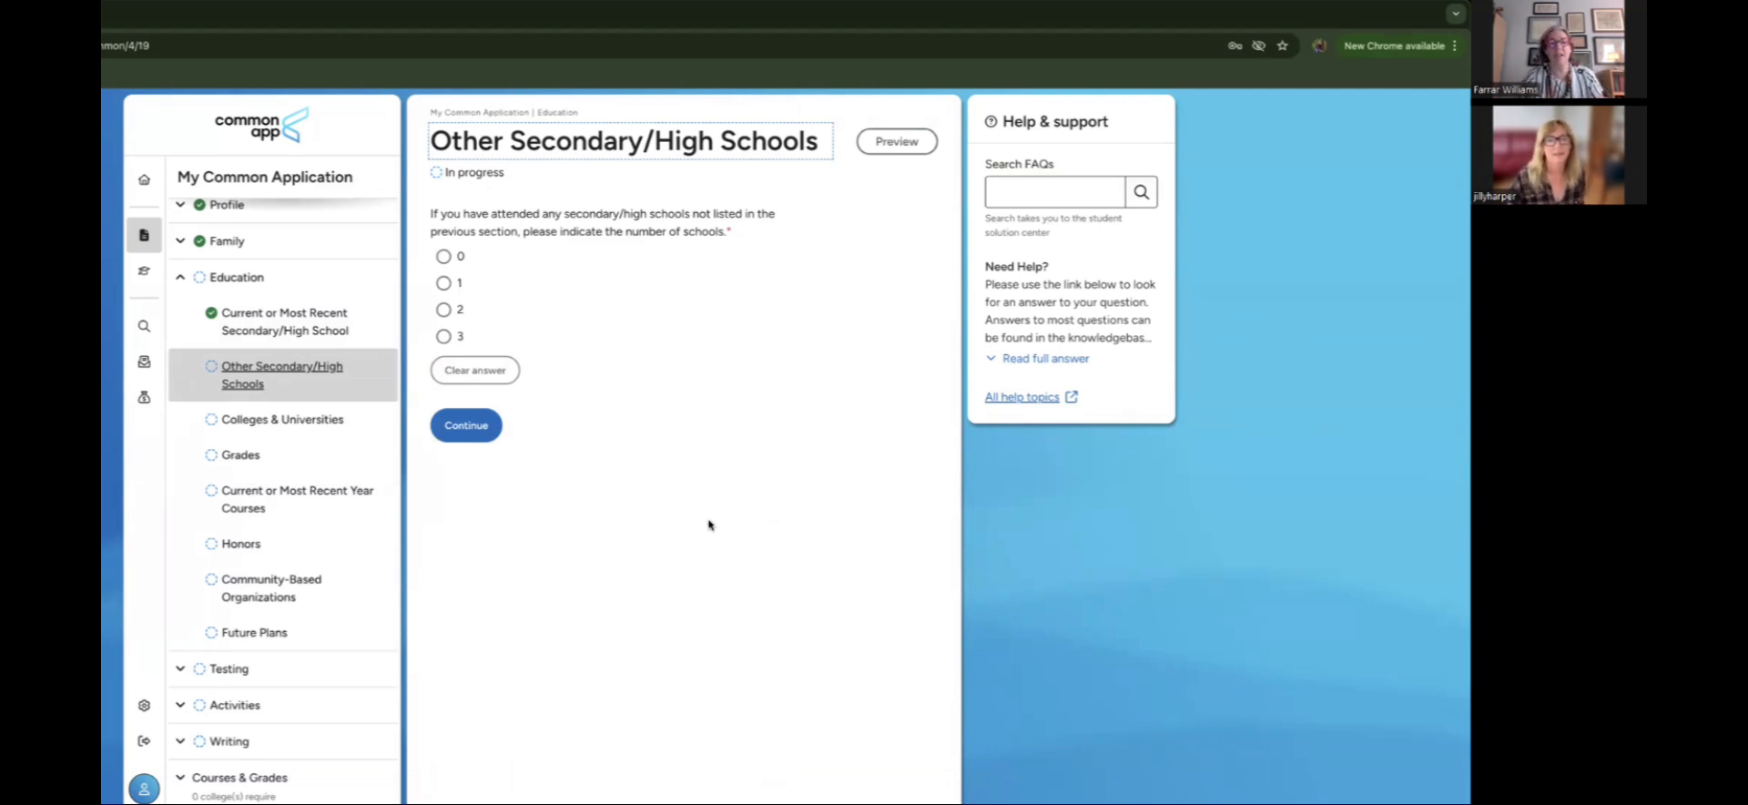
Step: Set the number of other high schools attended to 0 and save
left_click(443, 284)
scroll(785, 424, "down", 2)
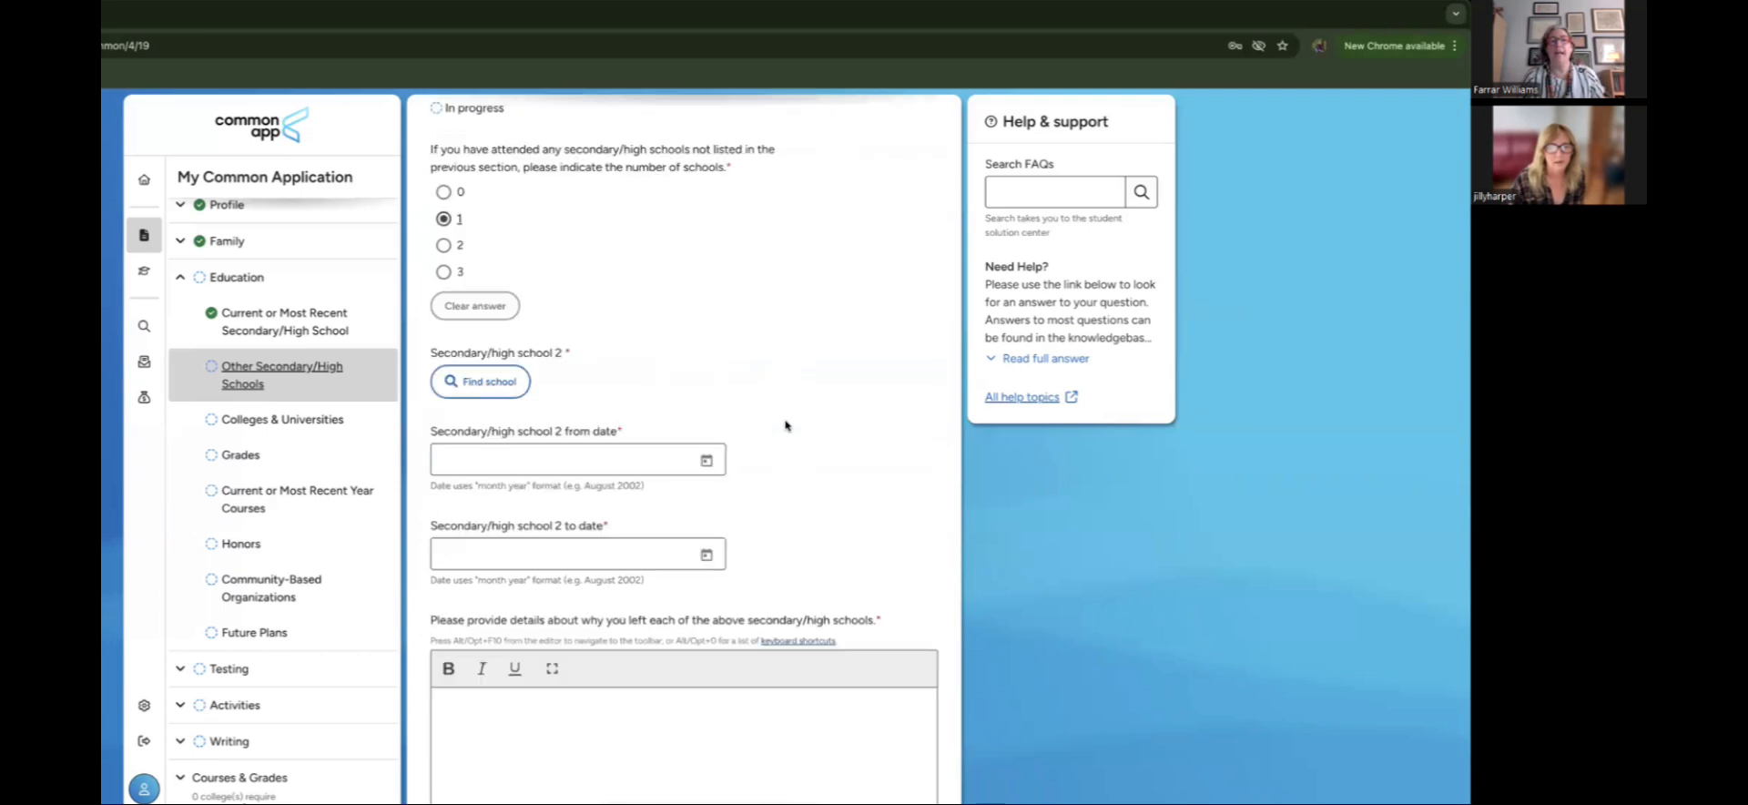
scroll(786, 423, "down", 2)
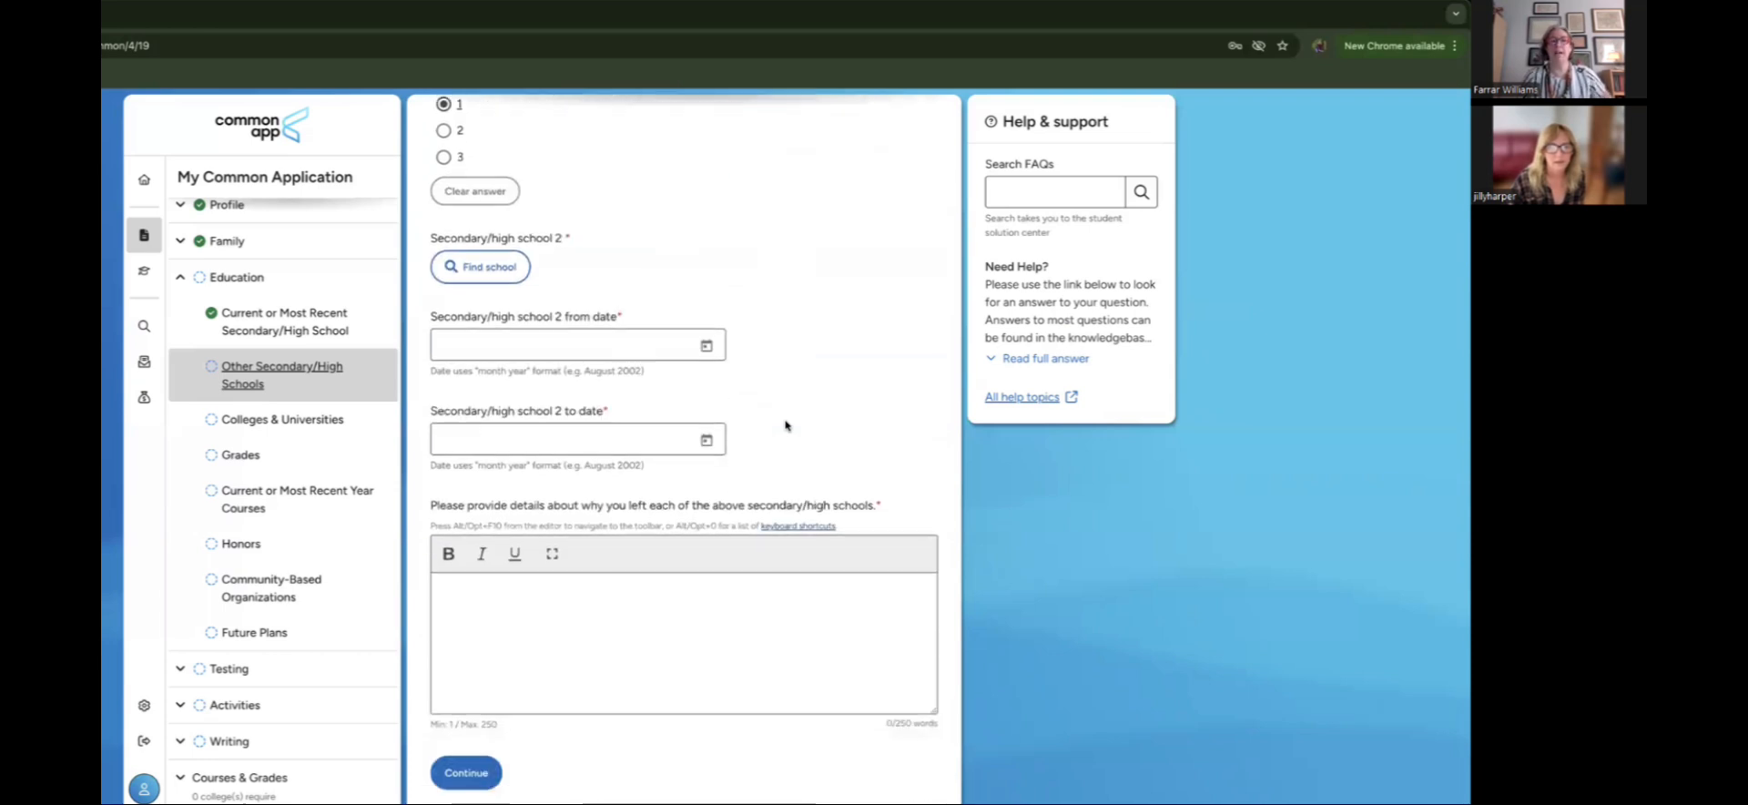
scroll(786, 423, "up", 1)
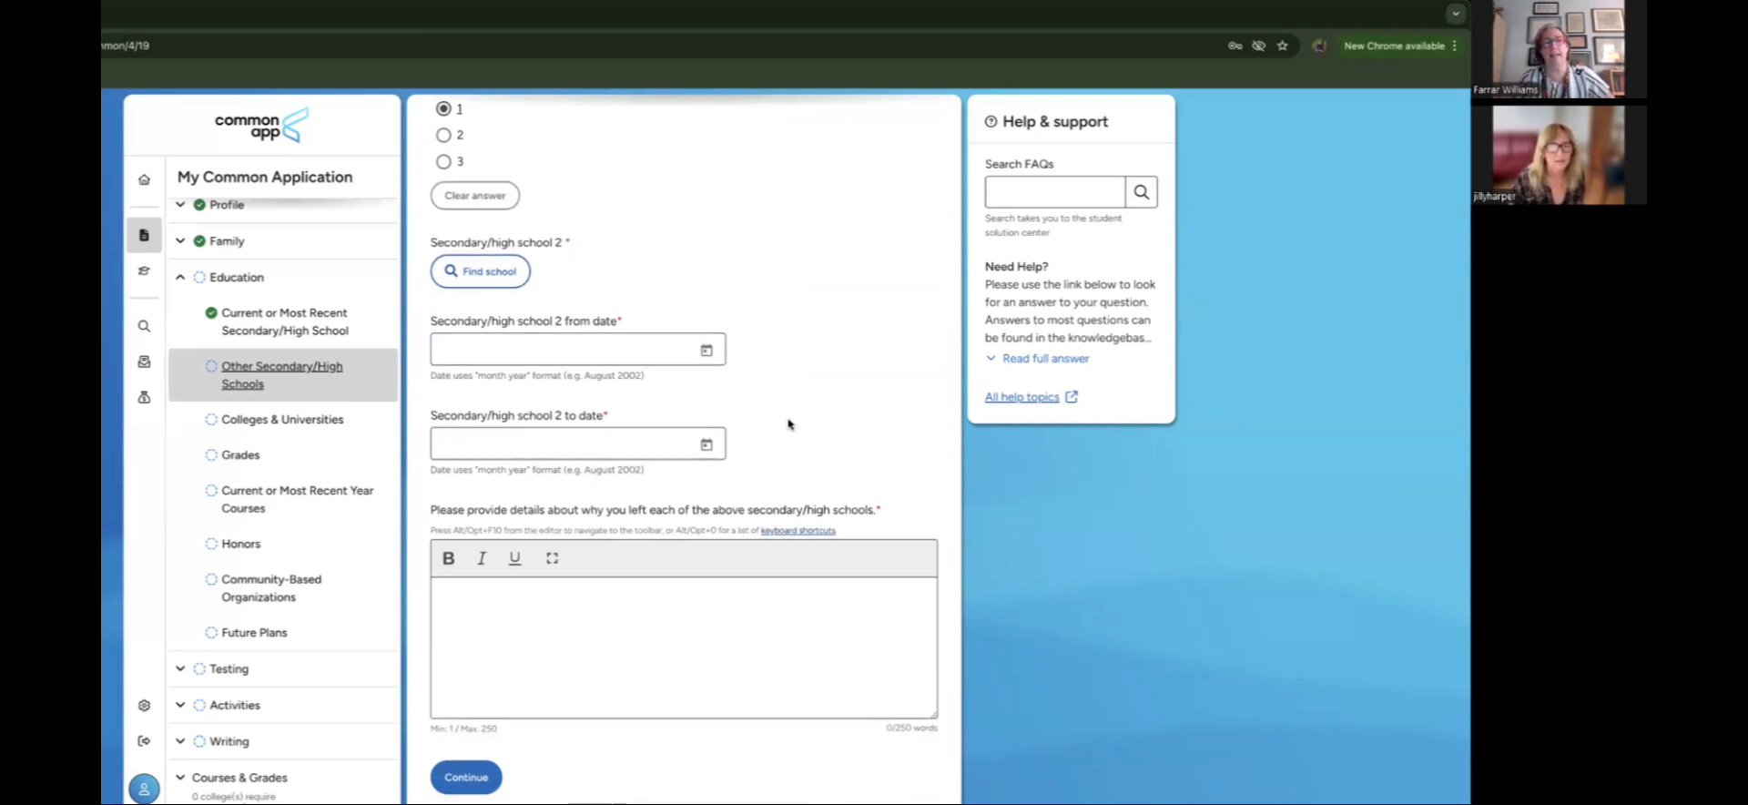
scroll(788, 424, "up", 1)
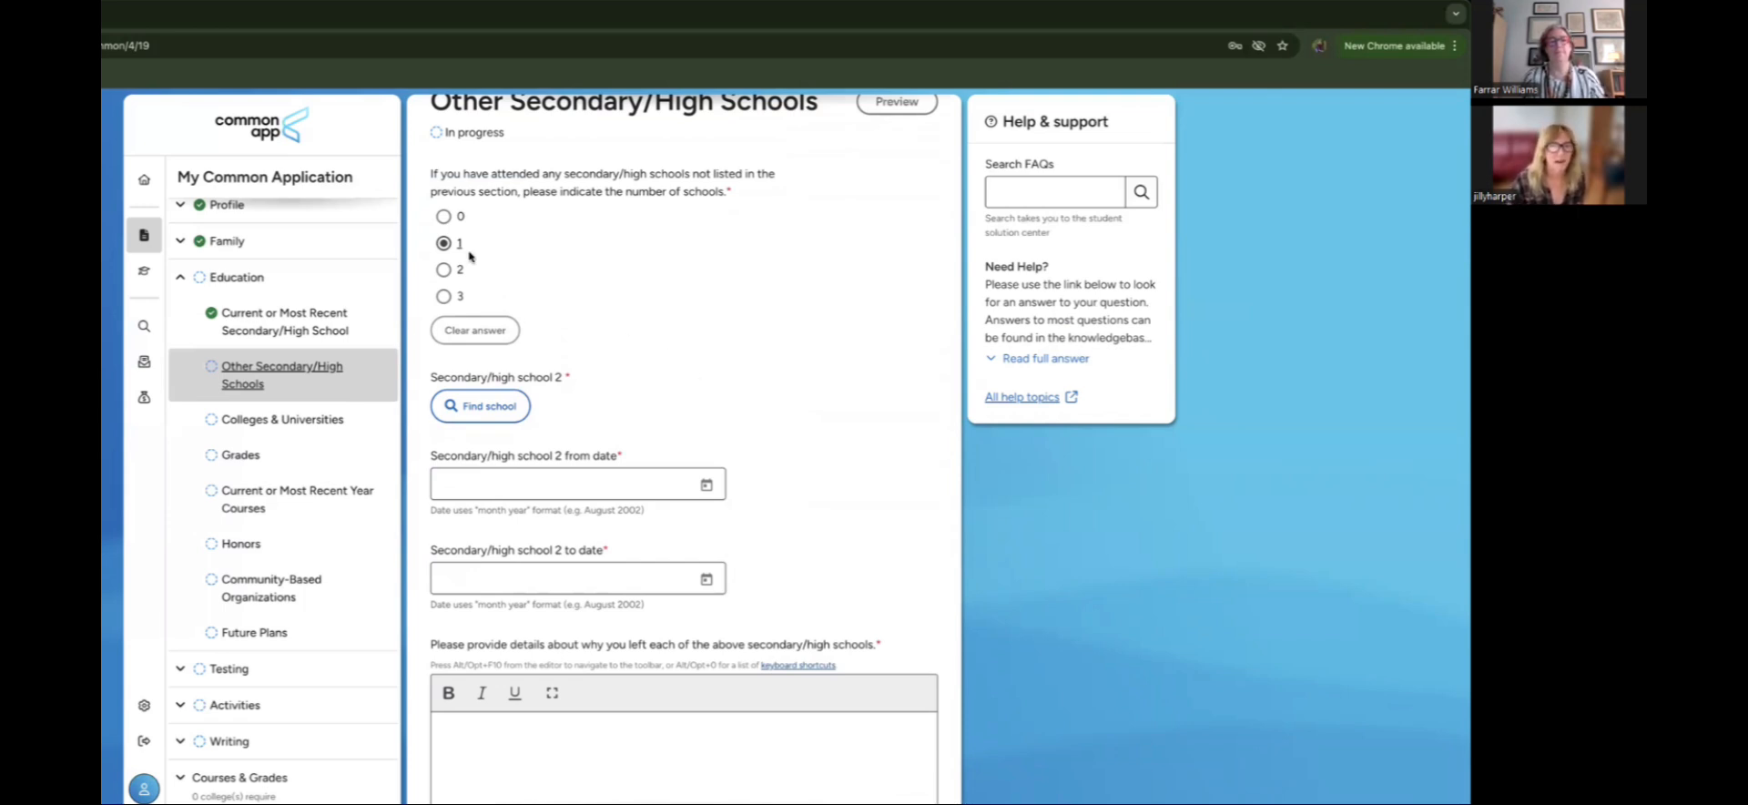
left_click(444, 216)
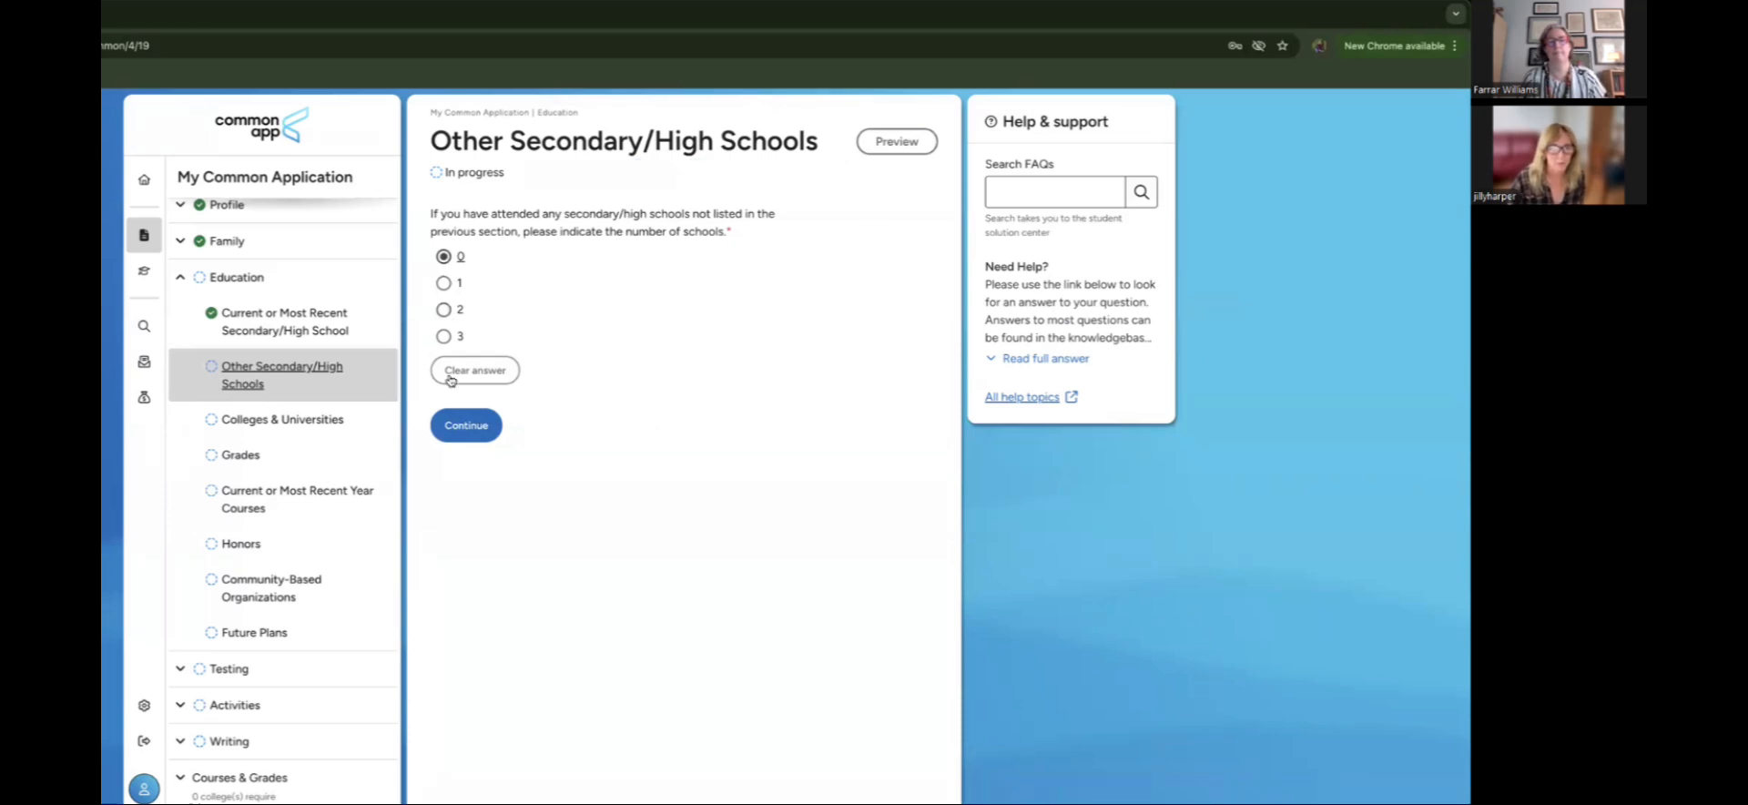
left_click(467, 429)
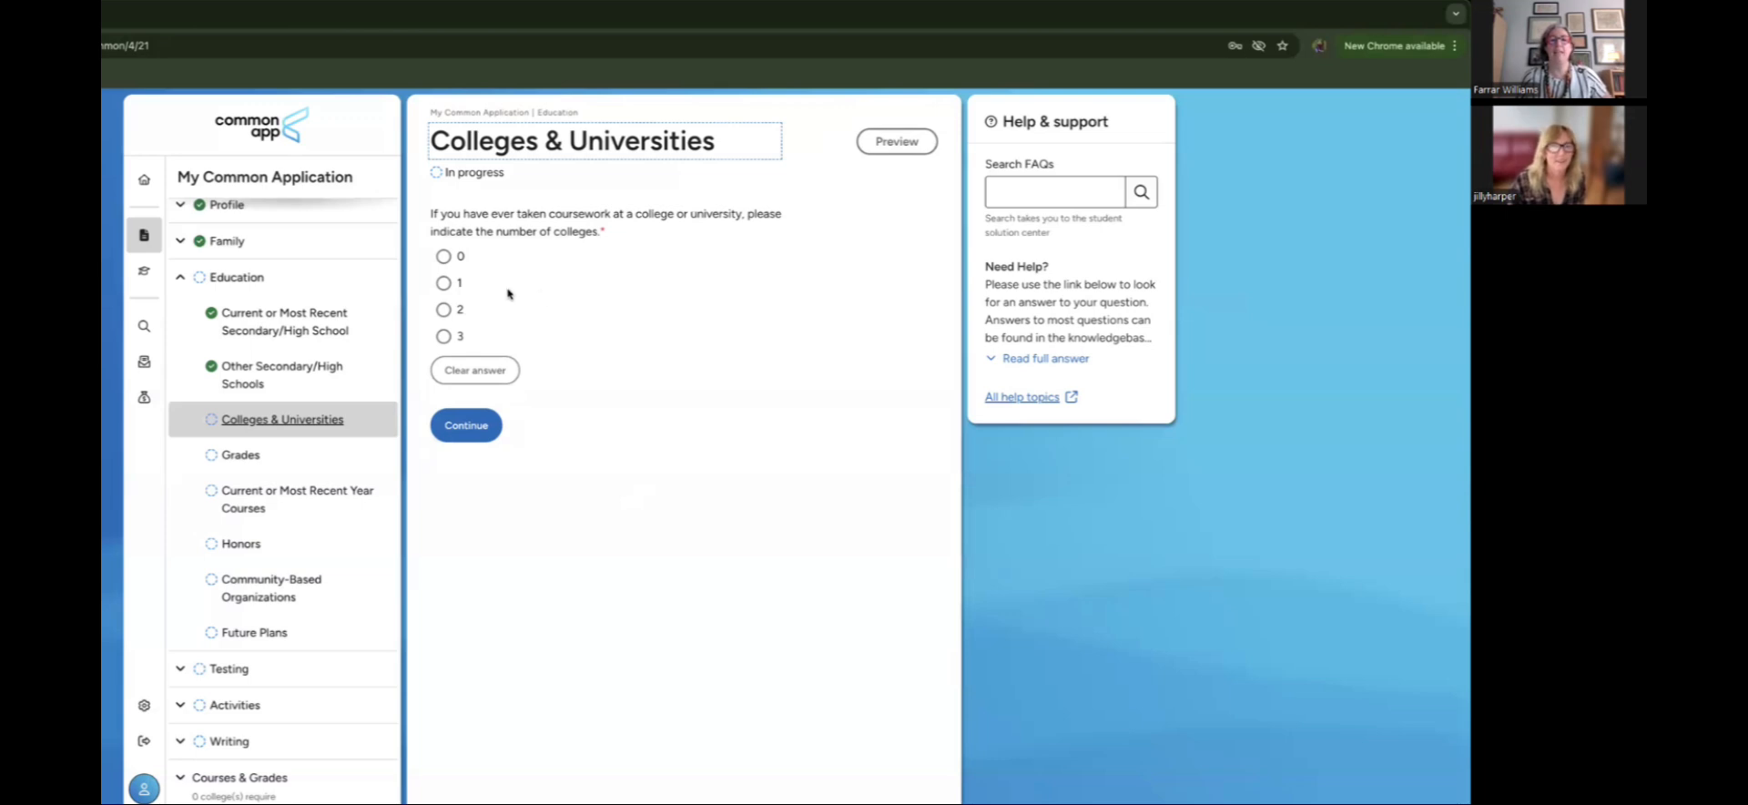
Step: Report three colleges and set College 1 to Northern Virginia Community College, Annandale
left_click(446, 336)
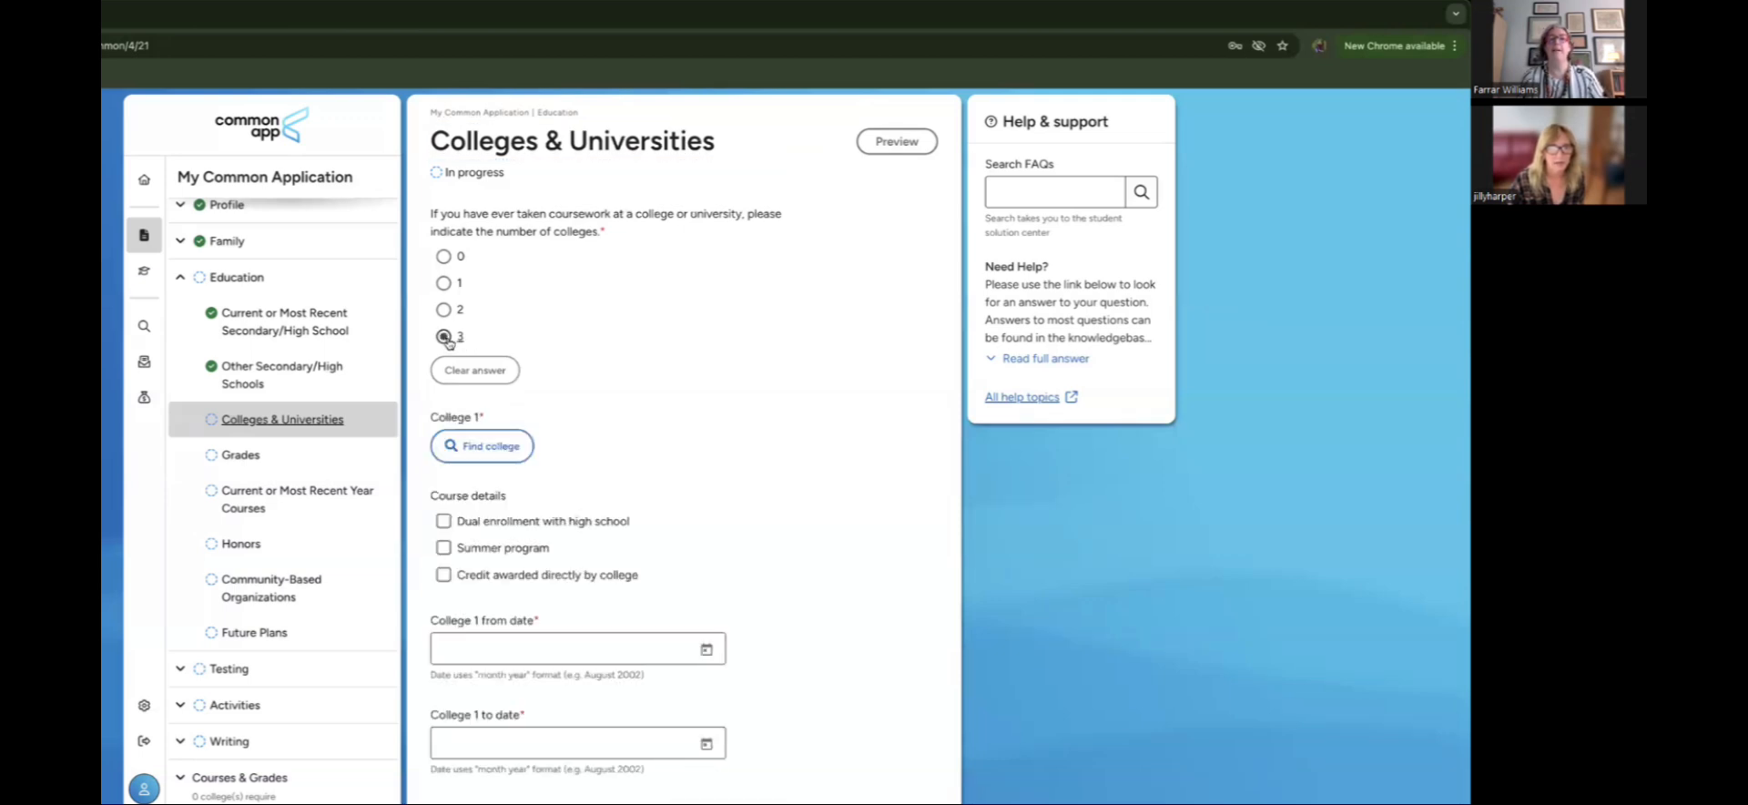
scroll(654, 380, "down", 2)
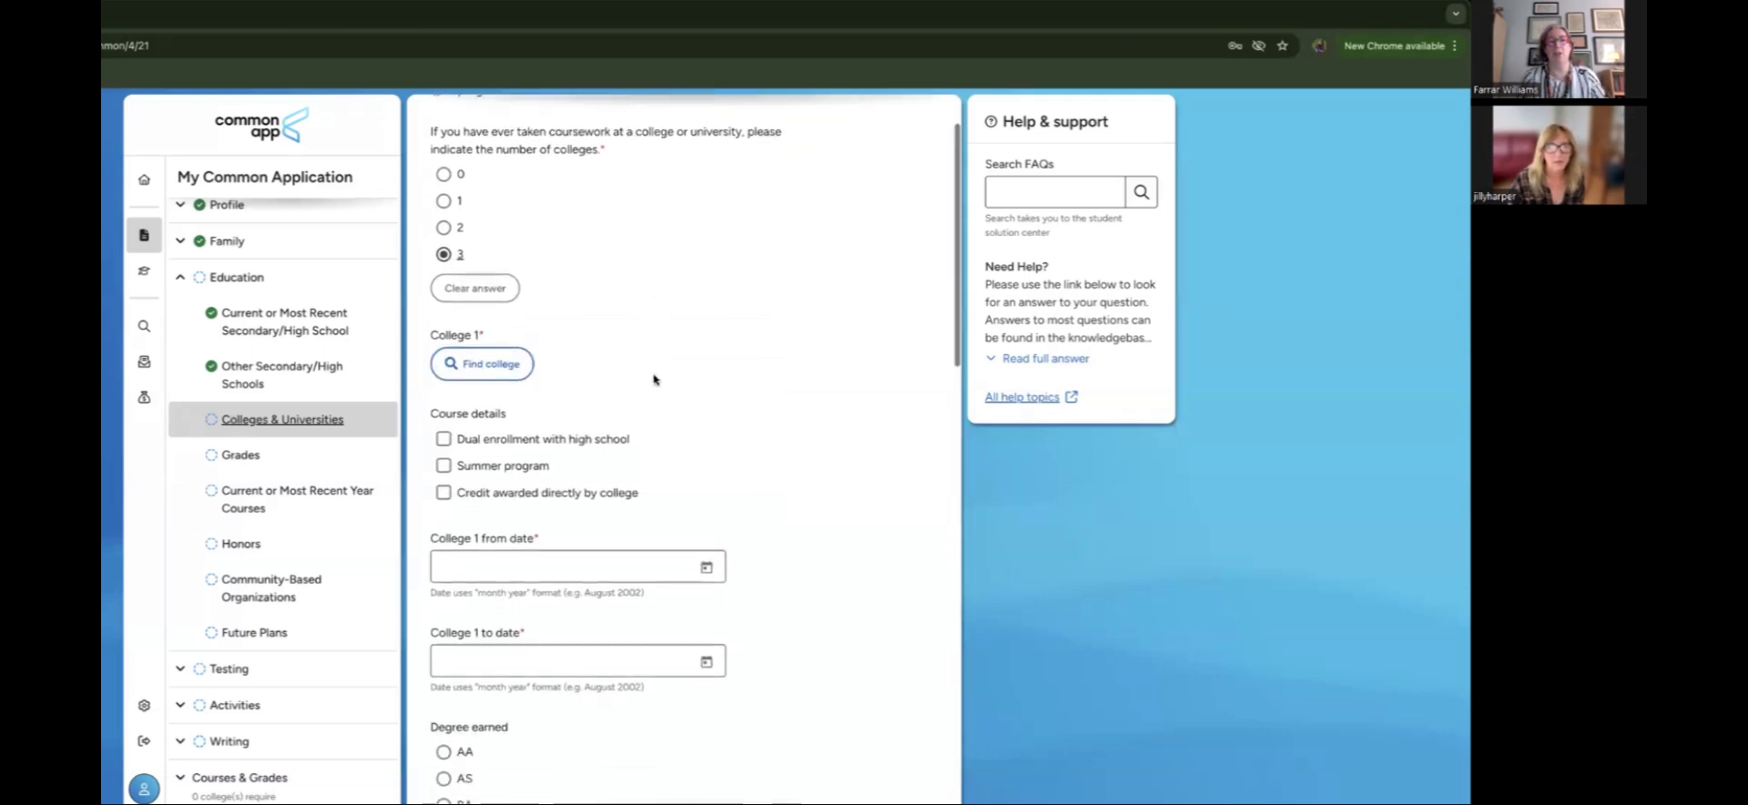
scroll(654, 380, "up", 2)
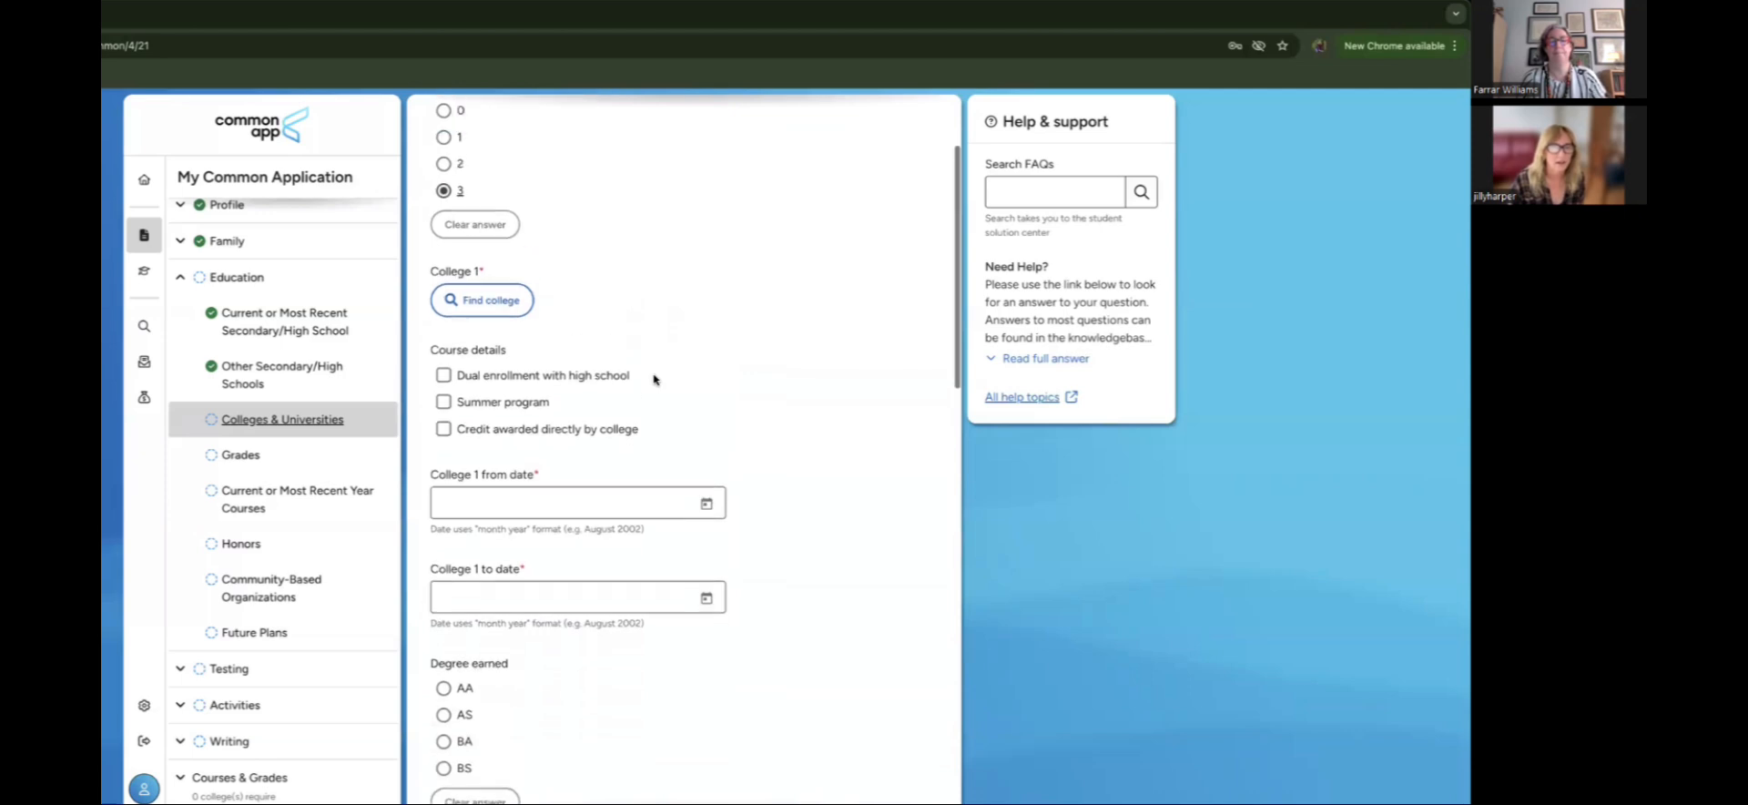
left_click(512, 448)
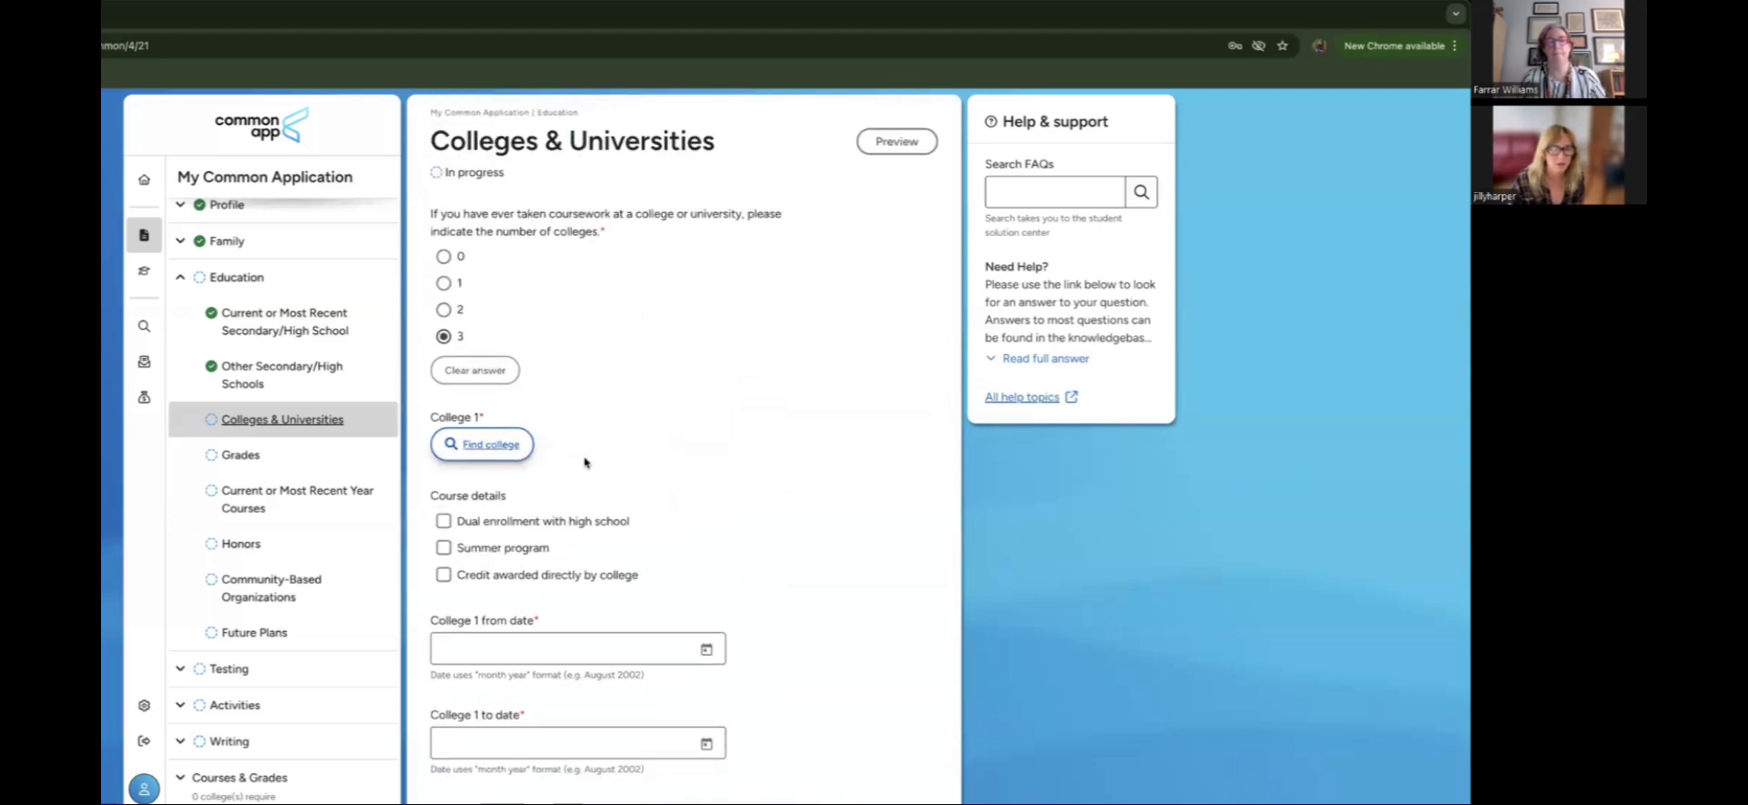
left_click(563, 374)
type("north")
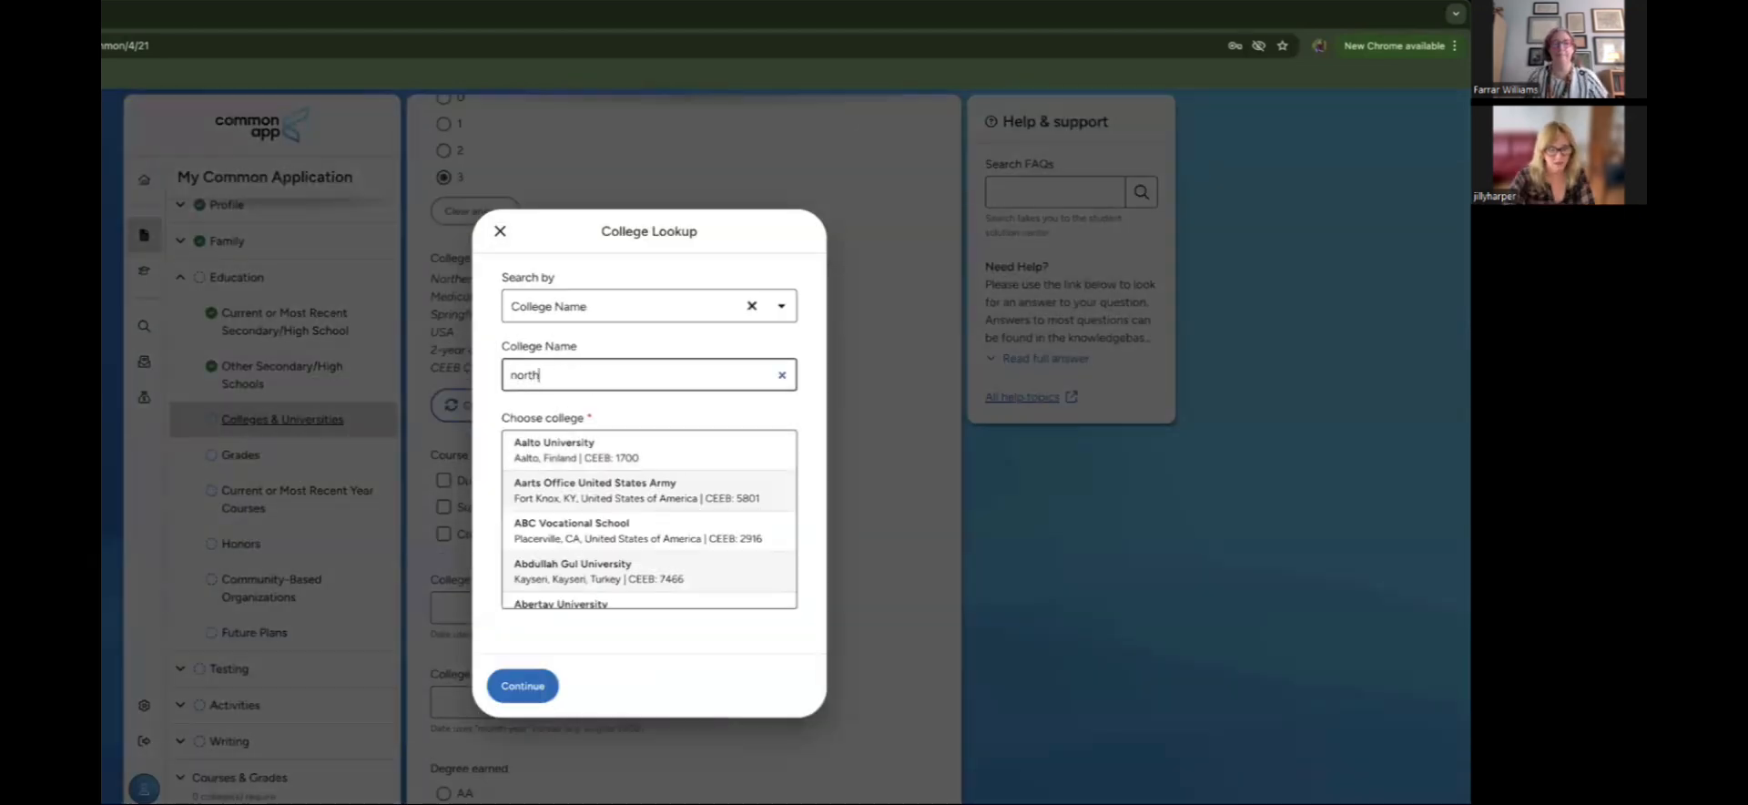
type("ern virginia")
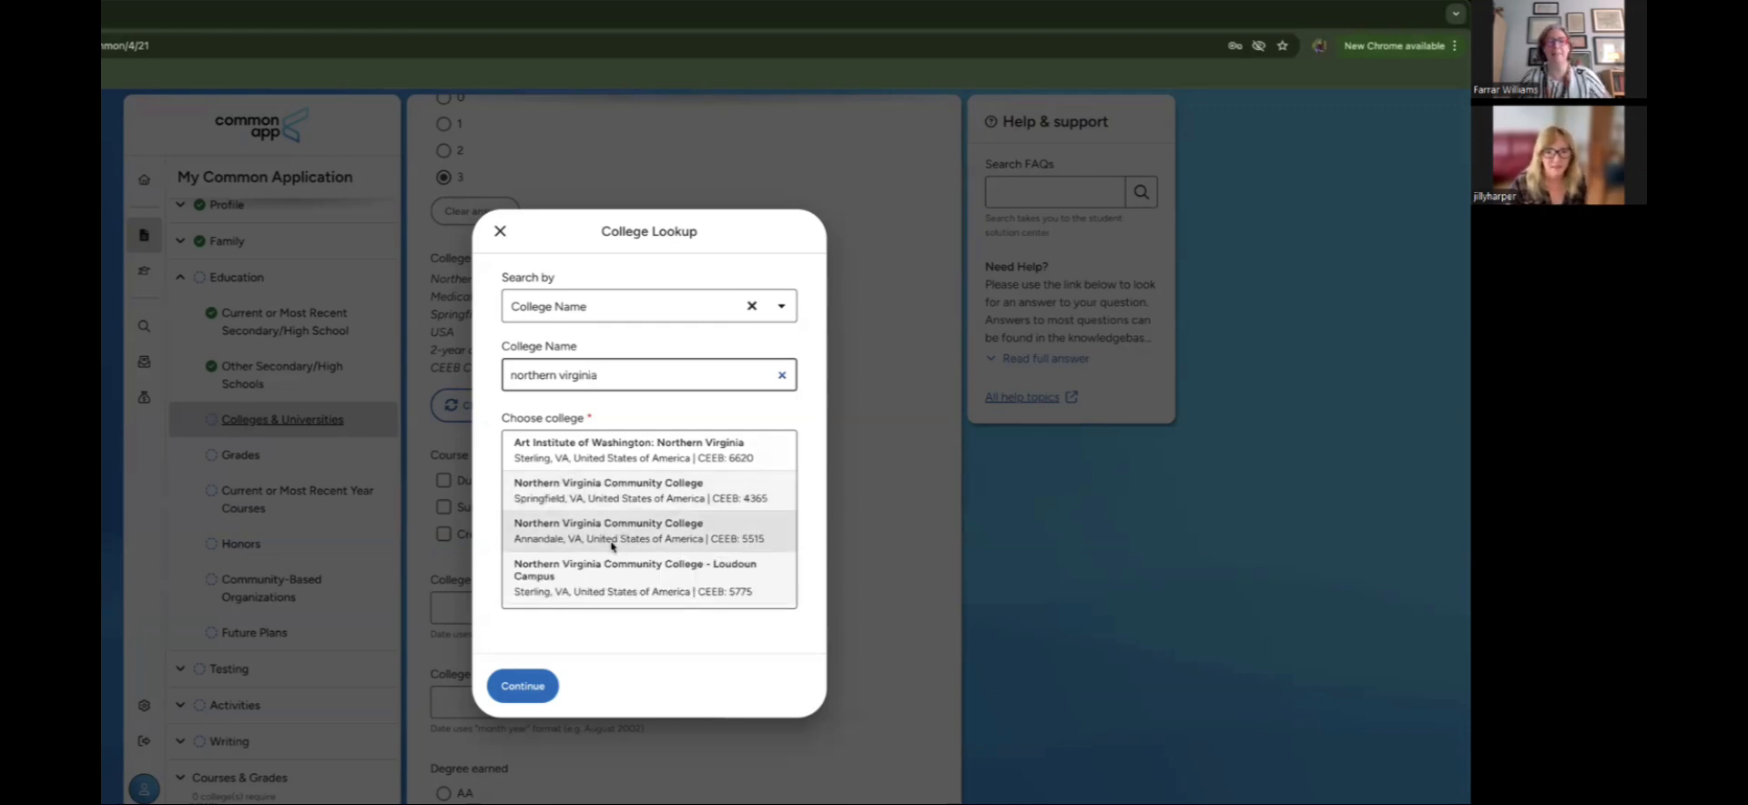
left_click(615, 546)
left_click(517, 681)
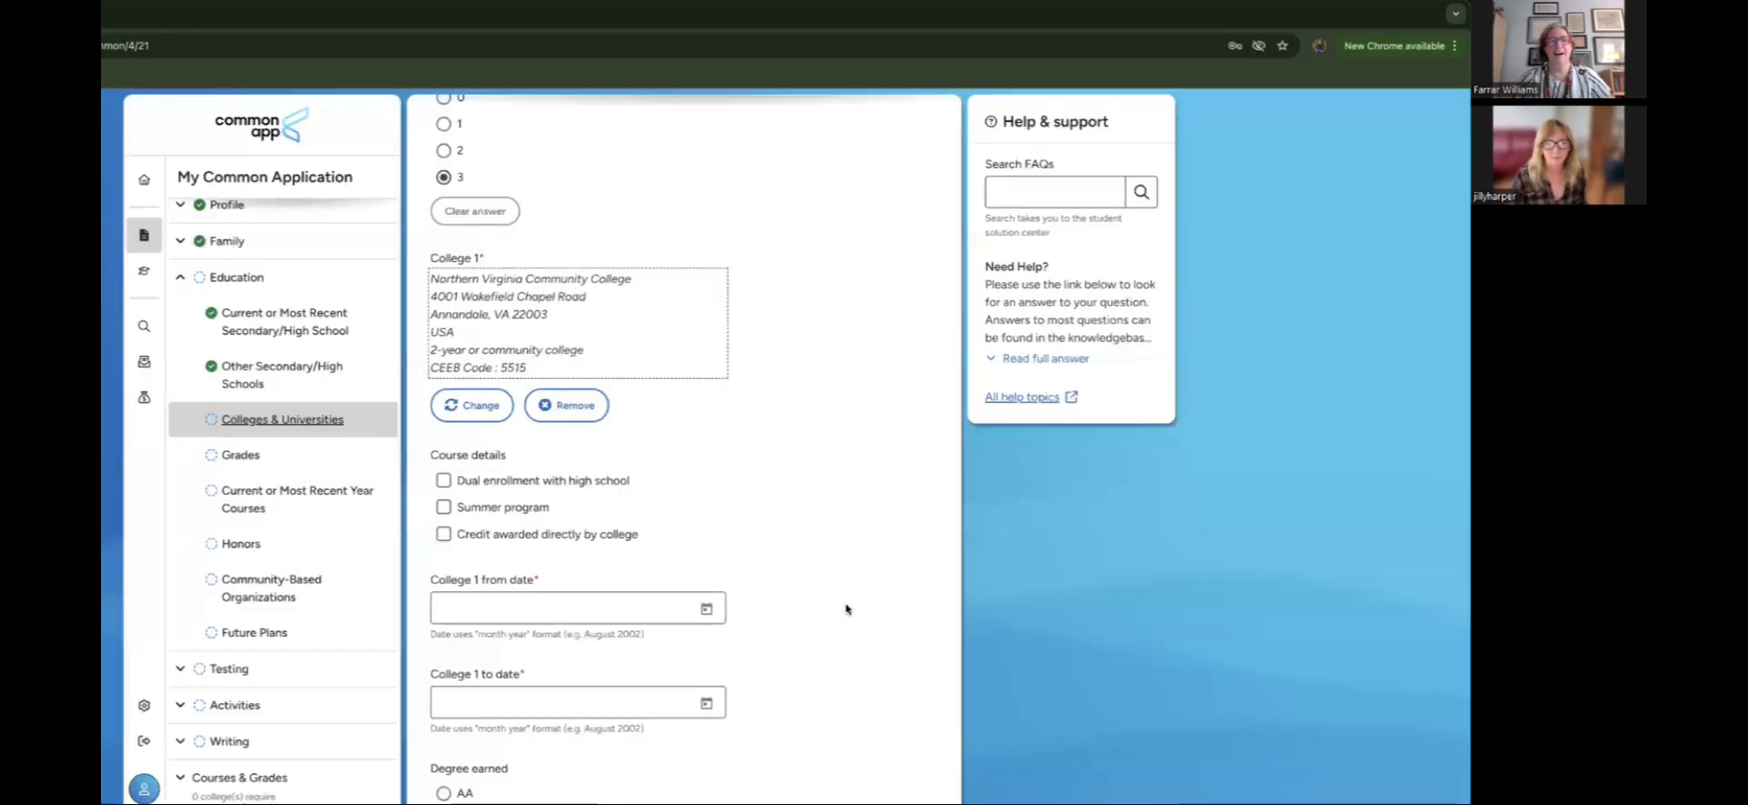
scroll(846, 609, "down", 3)
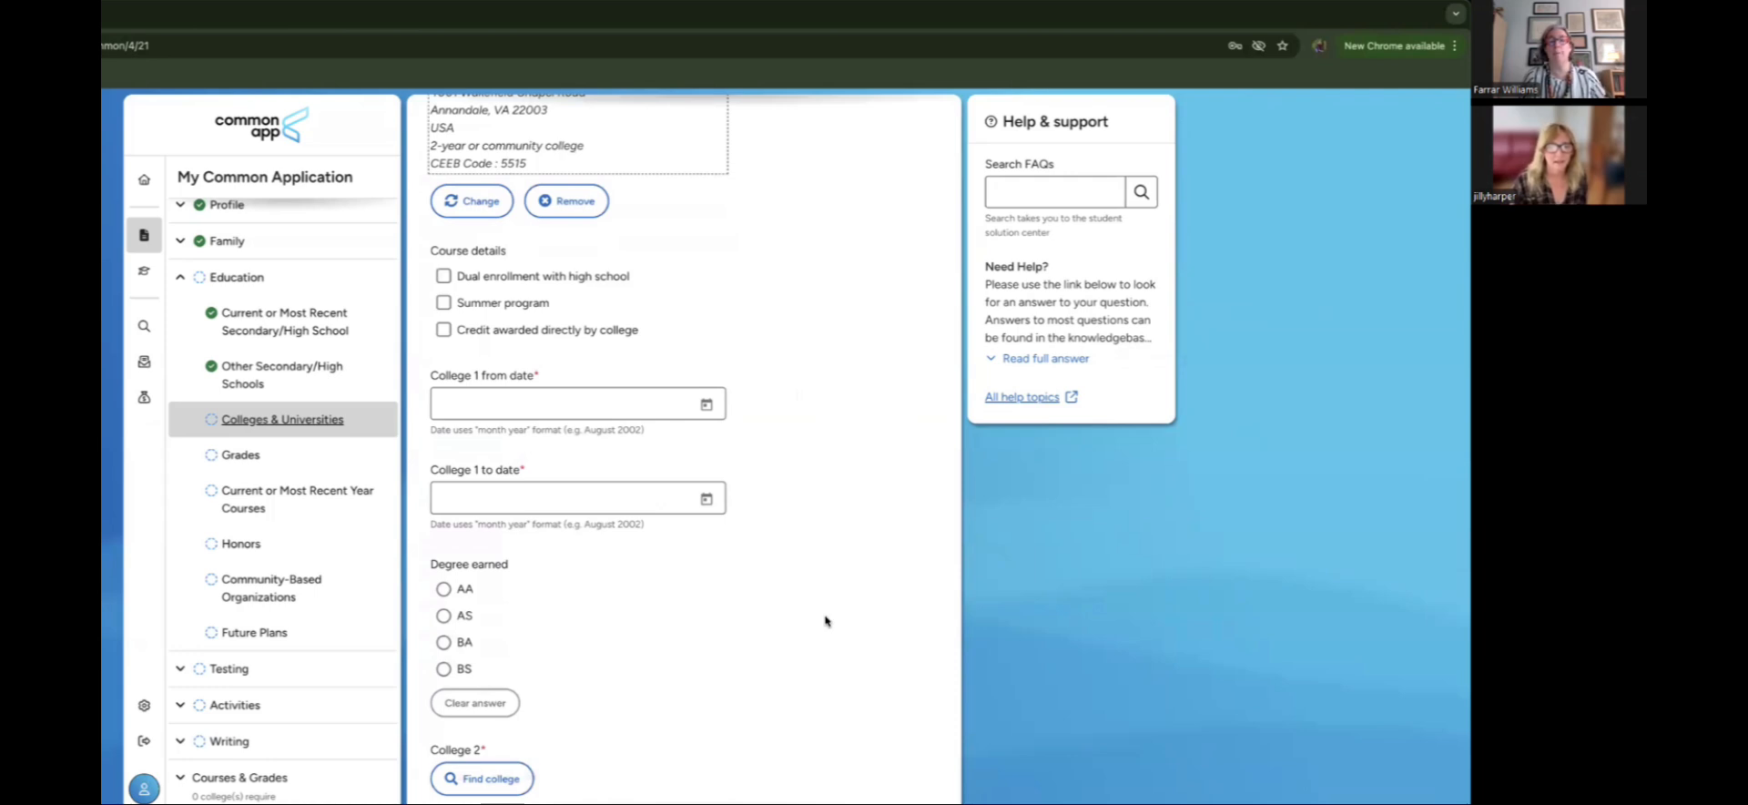
Step: Mark College 1 as dual enrollment, attended January 2024 to May 2026
left_click(444, 276)
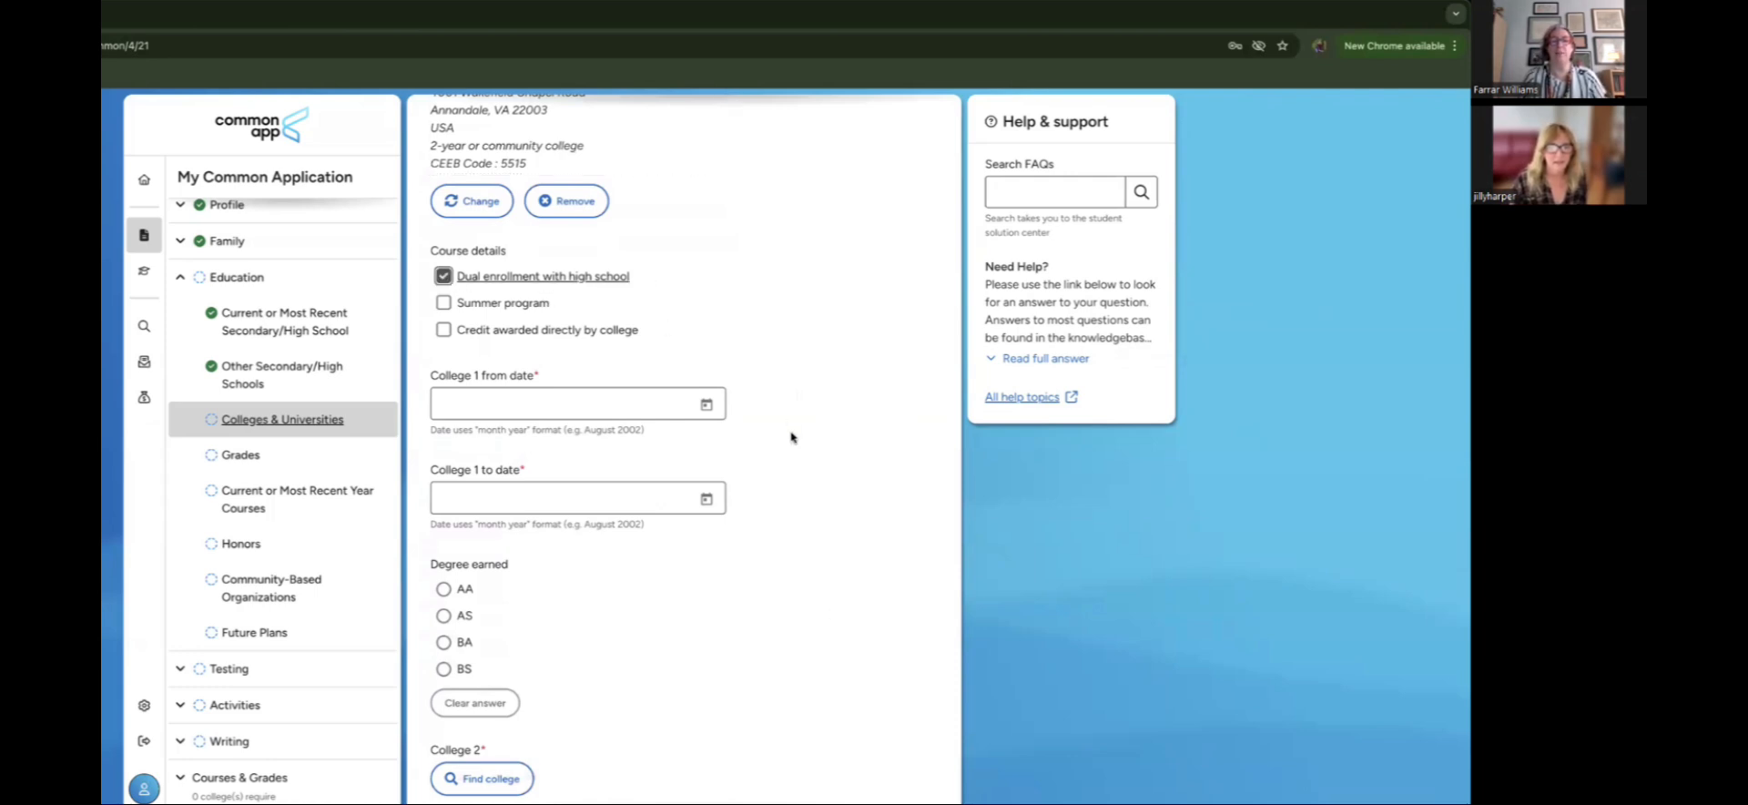
scroll(790, 437, "down", 1)
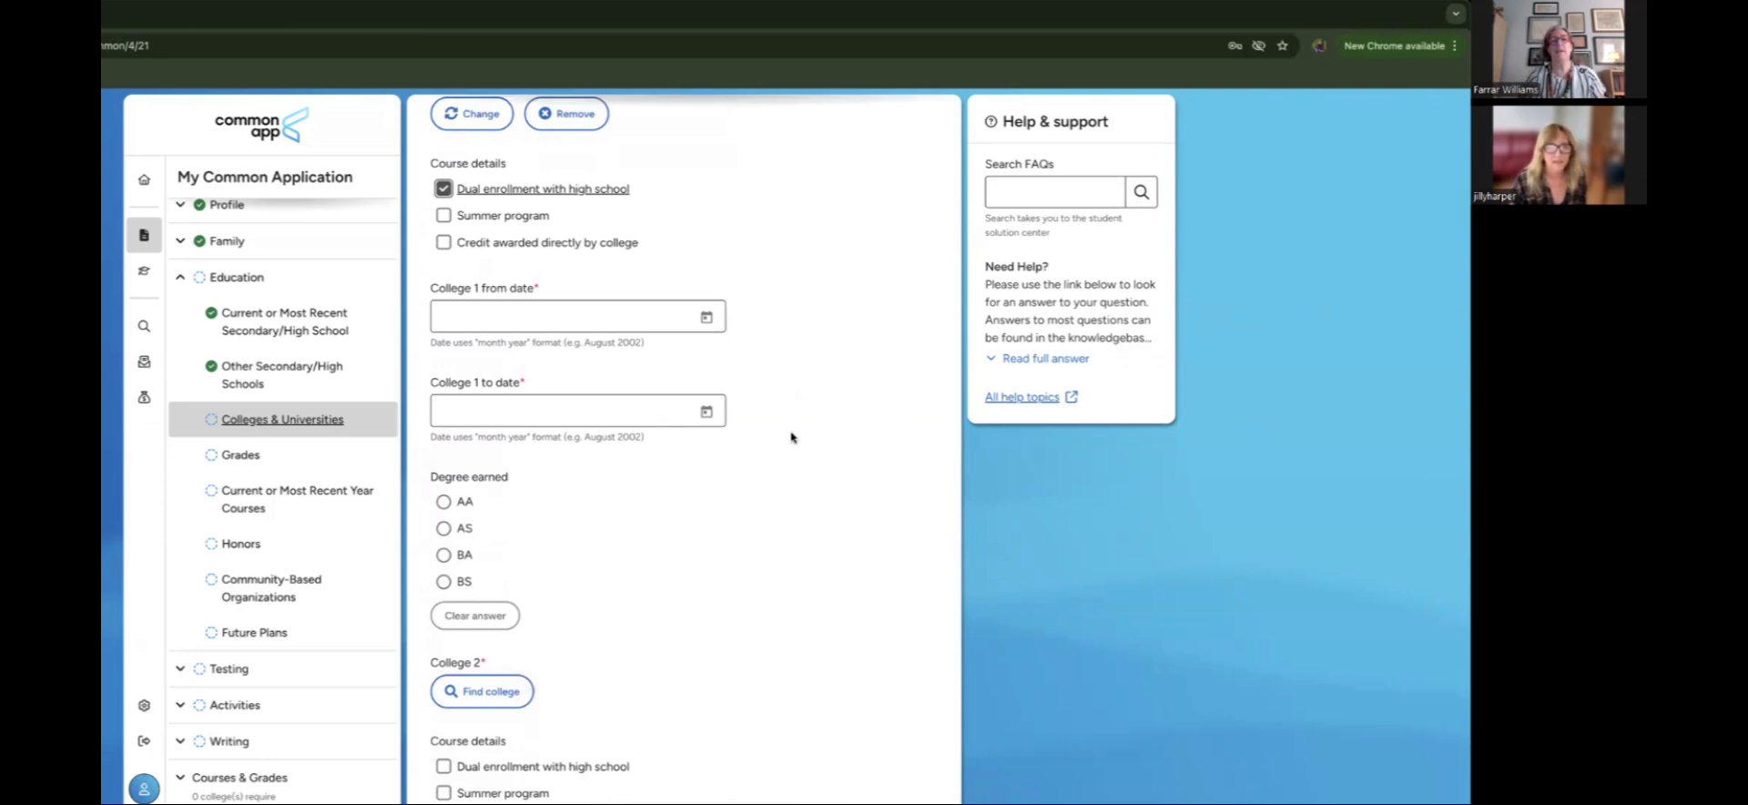
left_click(708, 317)
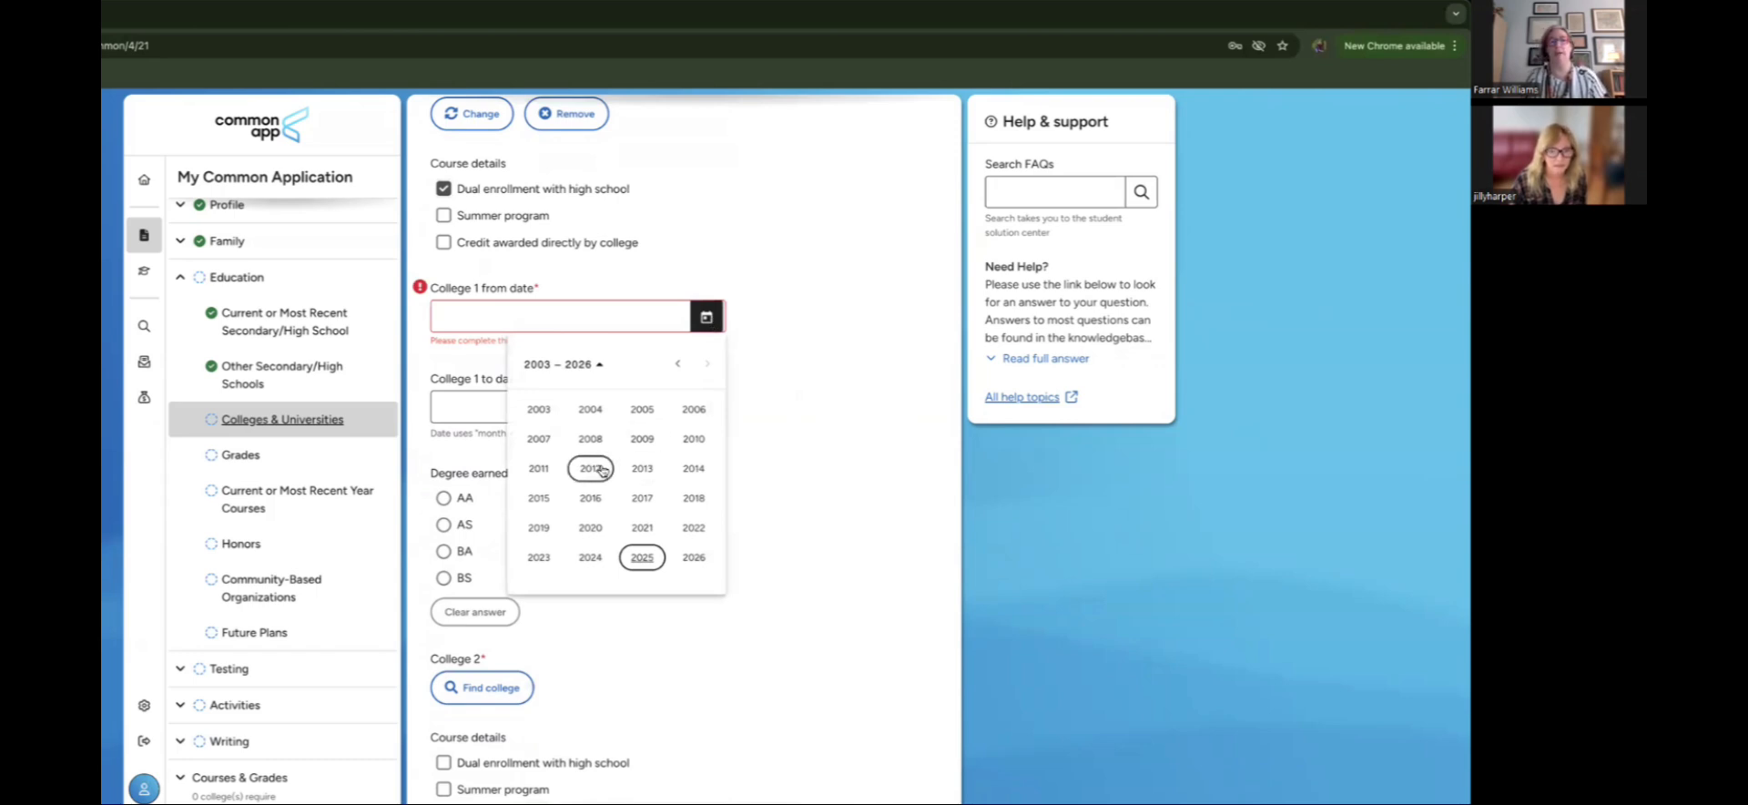
left_click(600, 558)
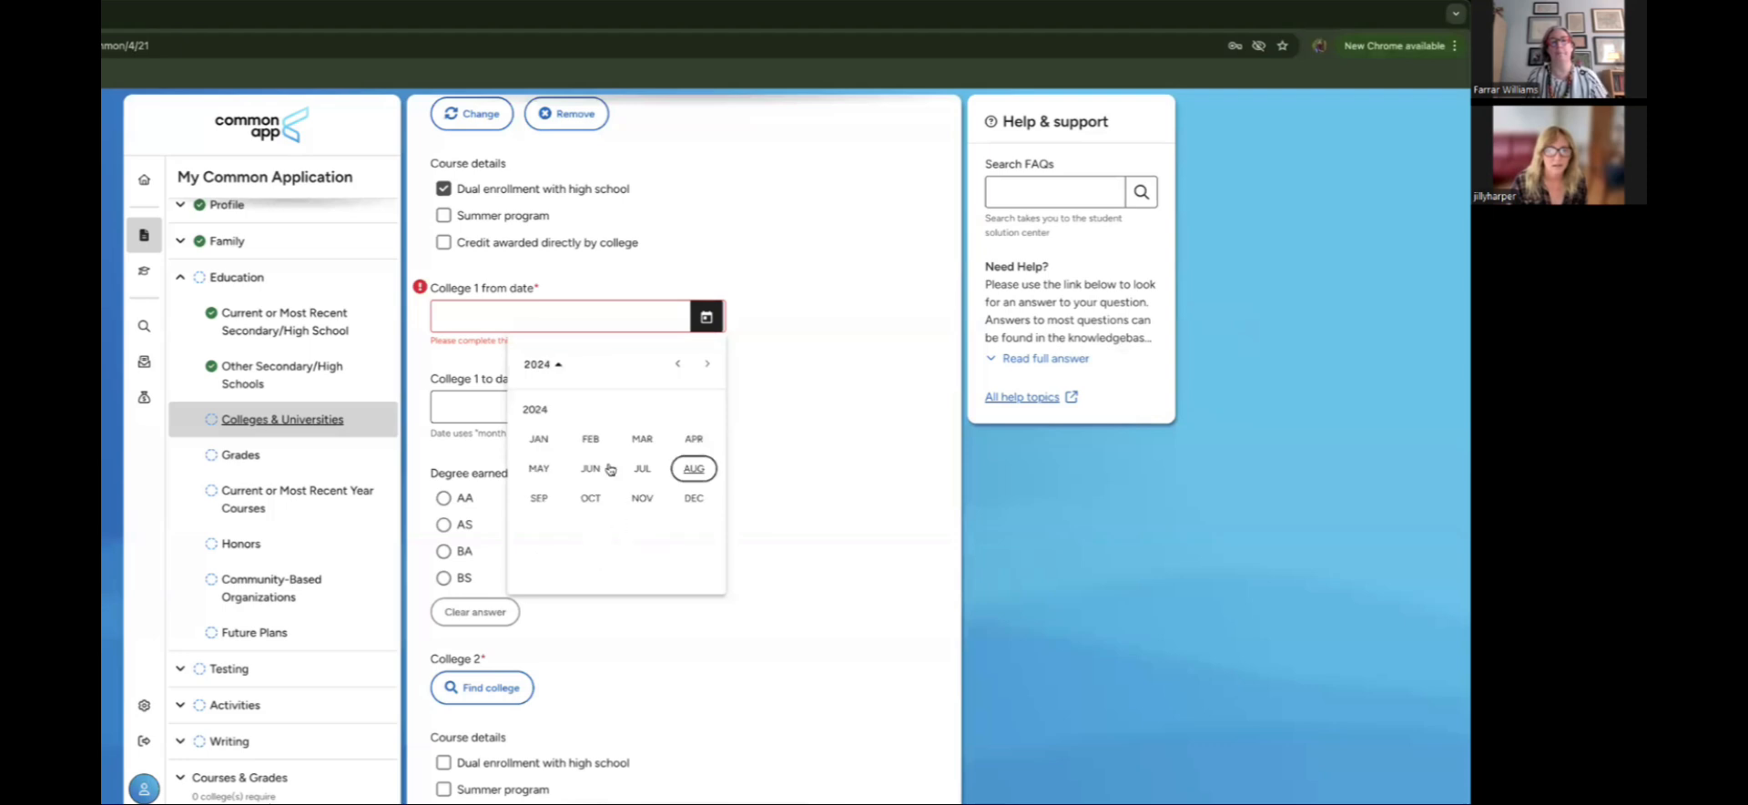
left_click(539, 438)
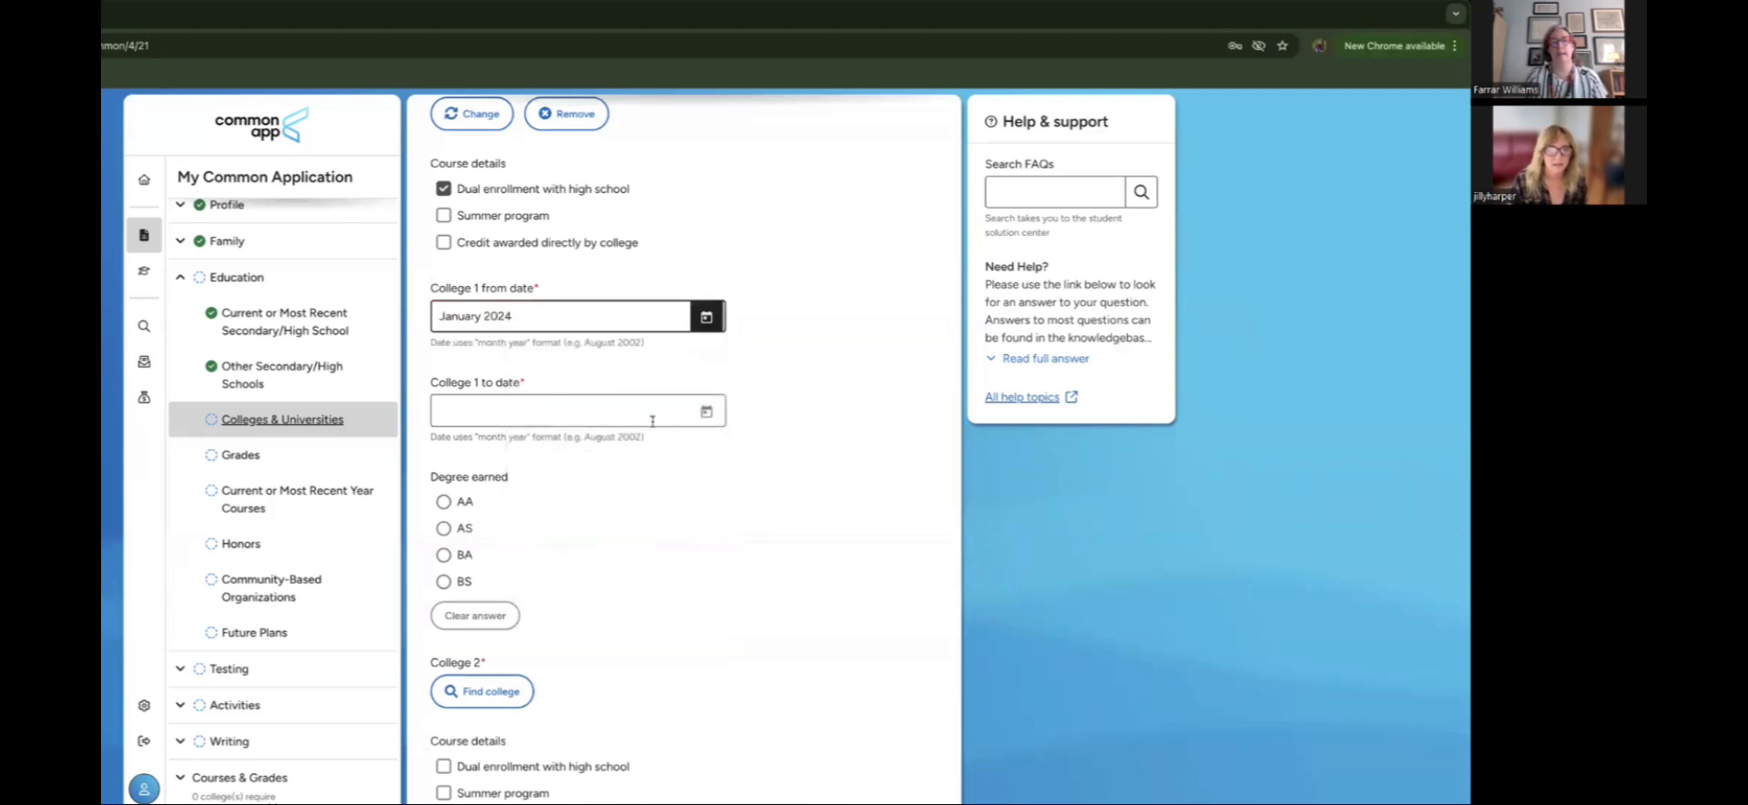
left_click(702, 417)
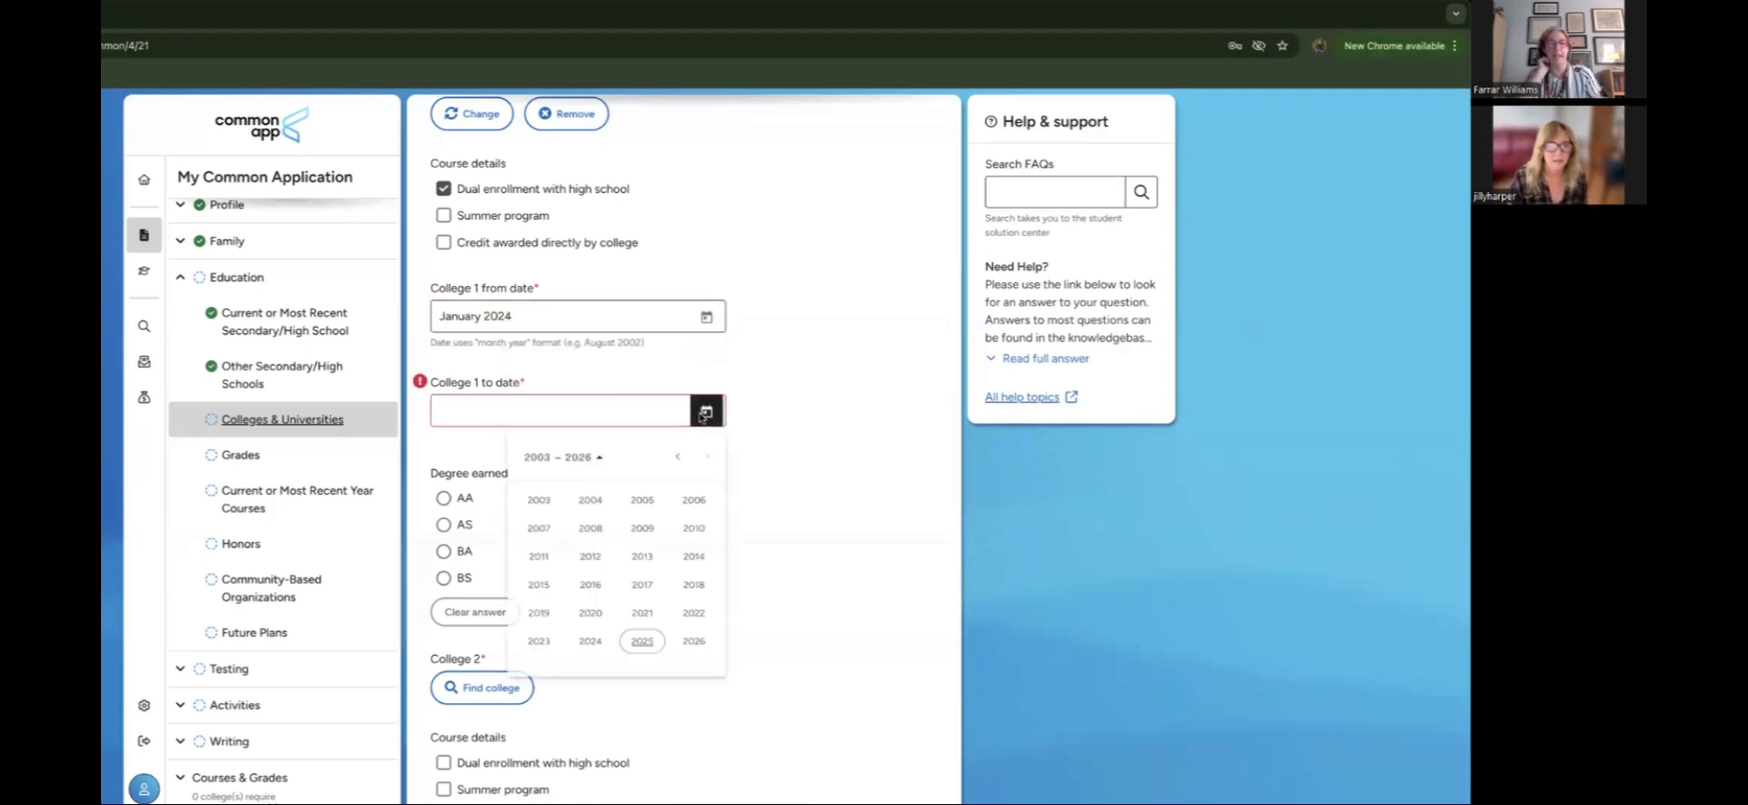
left_click(689, 655)
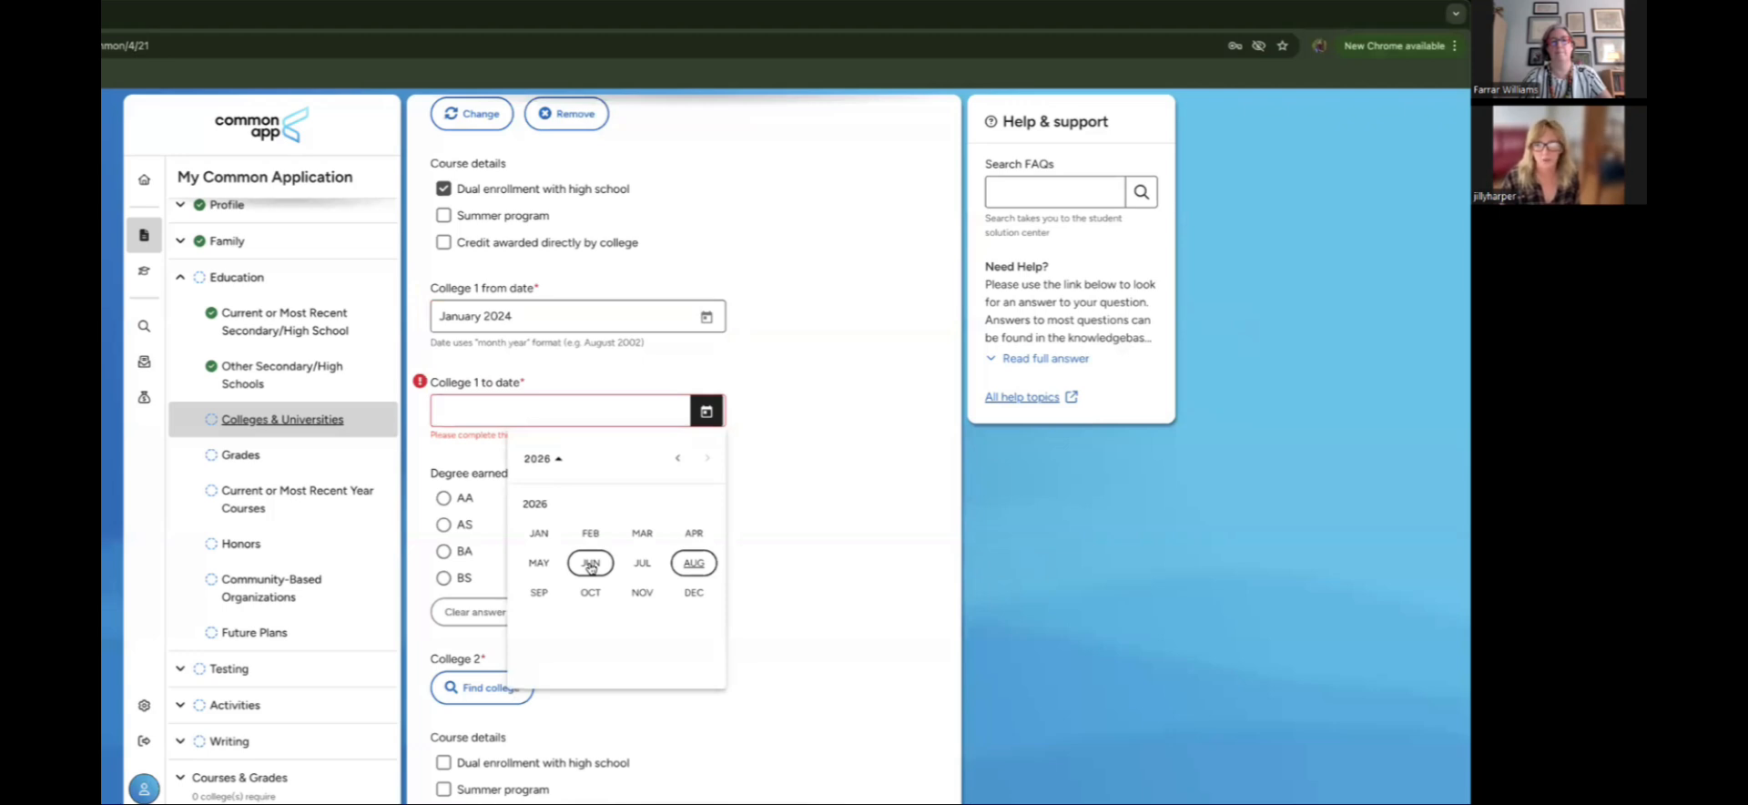
left_click(539, 563)
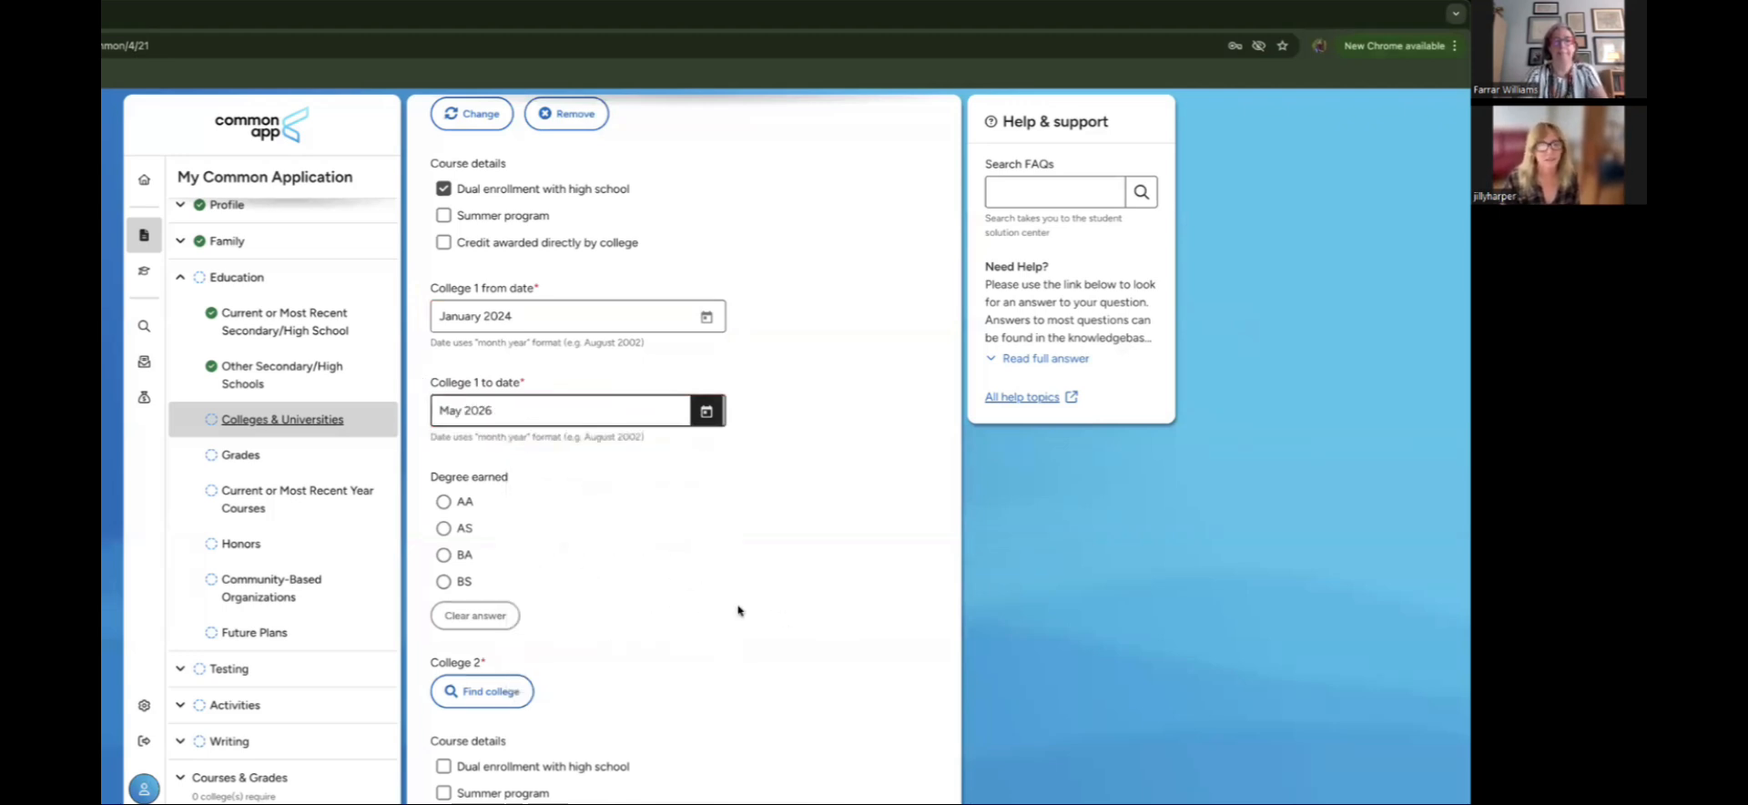
Step: Change the number of colleges attended to 1
scroll(718, 610, "down", 1)
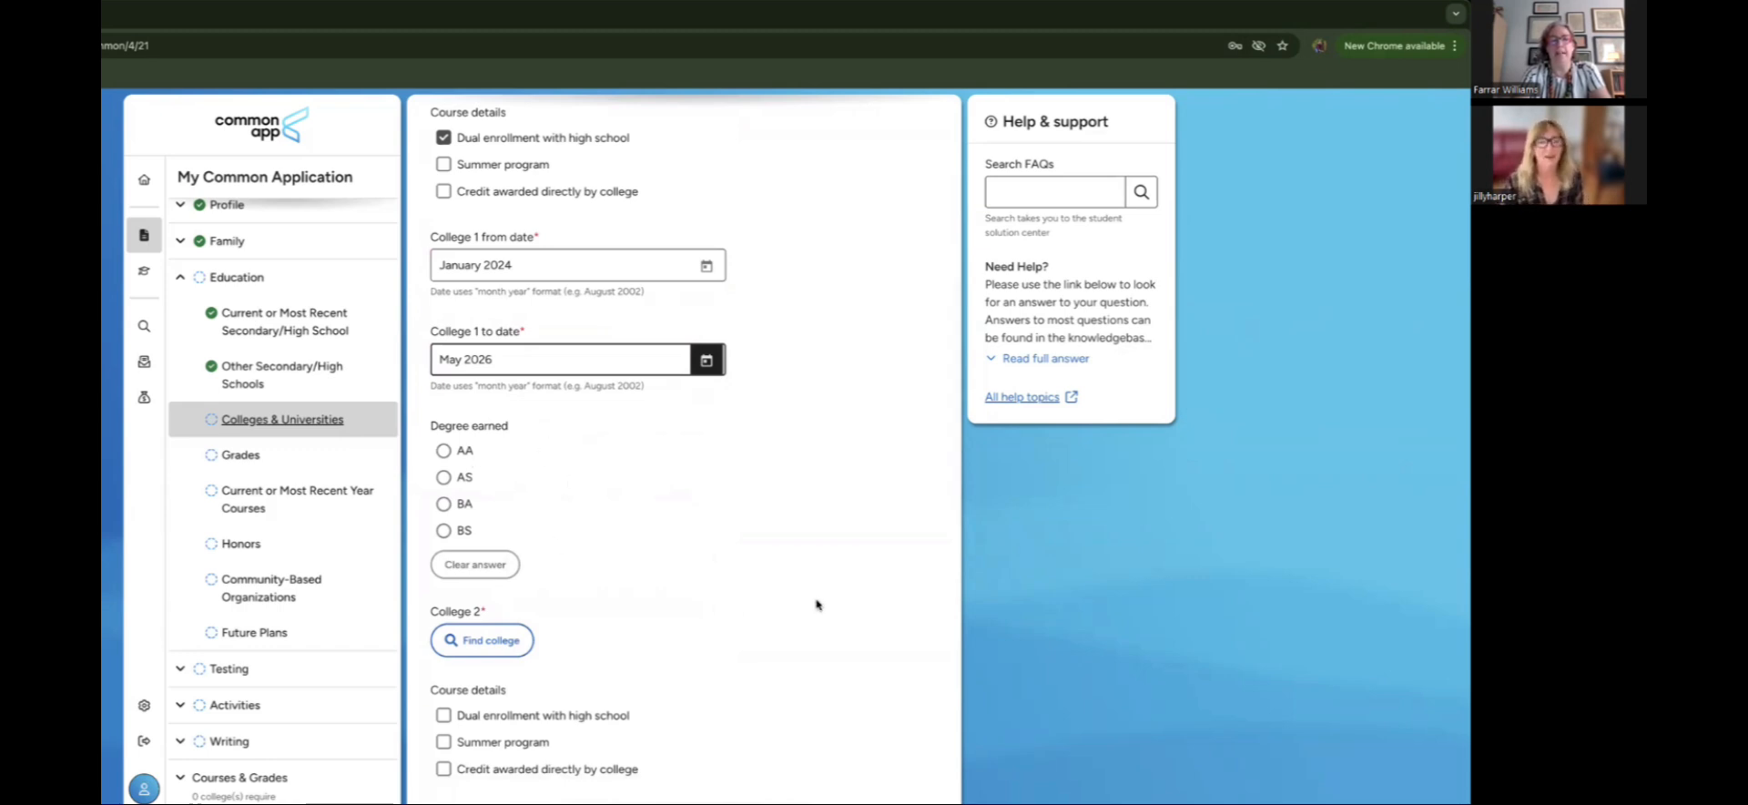
scroll(819, 605, "down", 2)
scroll(816, 605, "down", 9)
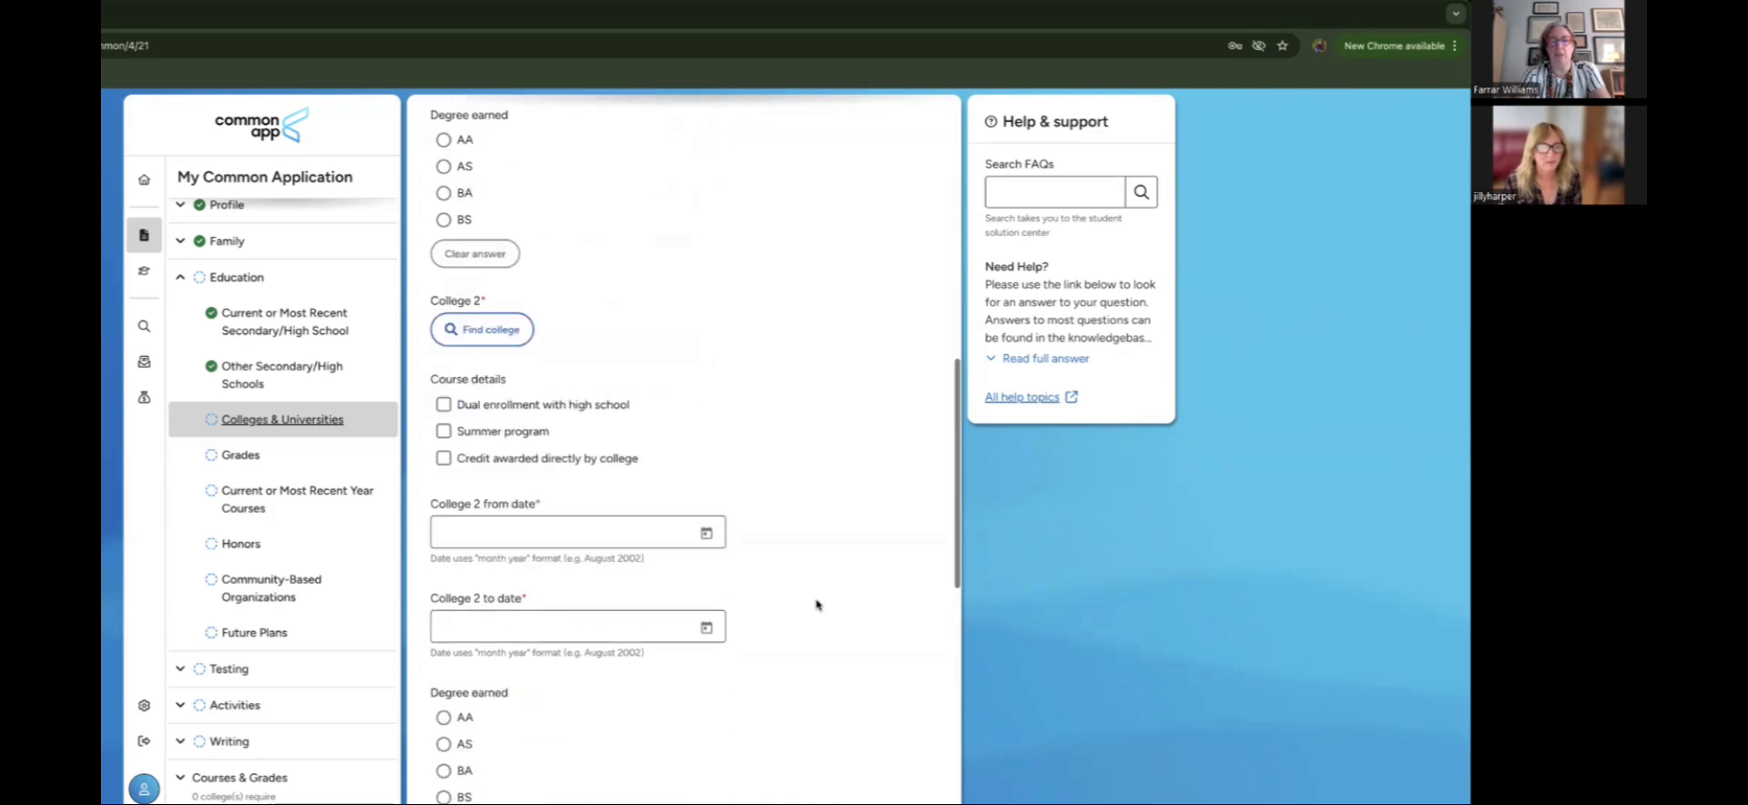
scroll(817, 604, "up", 12)
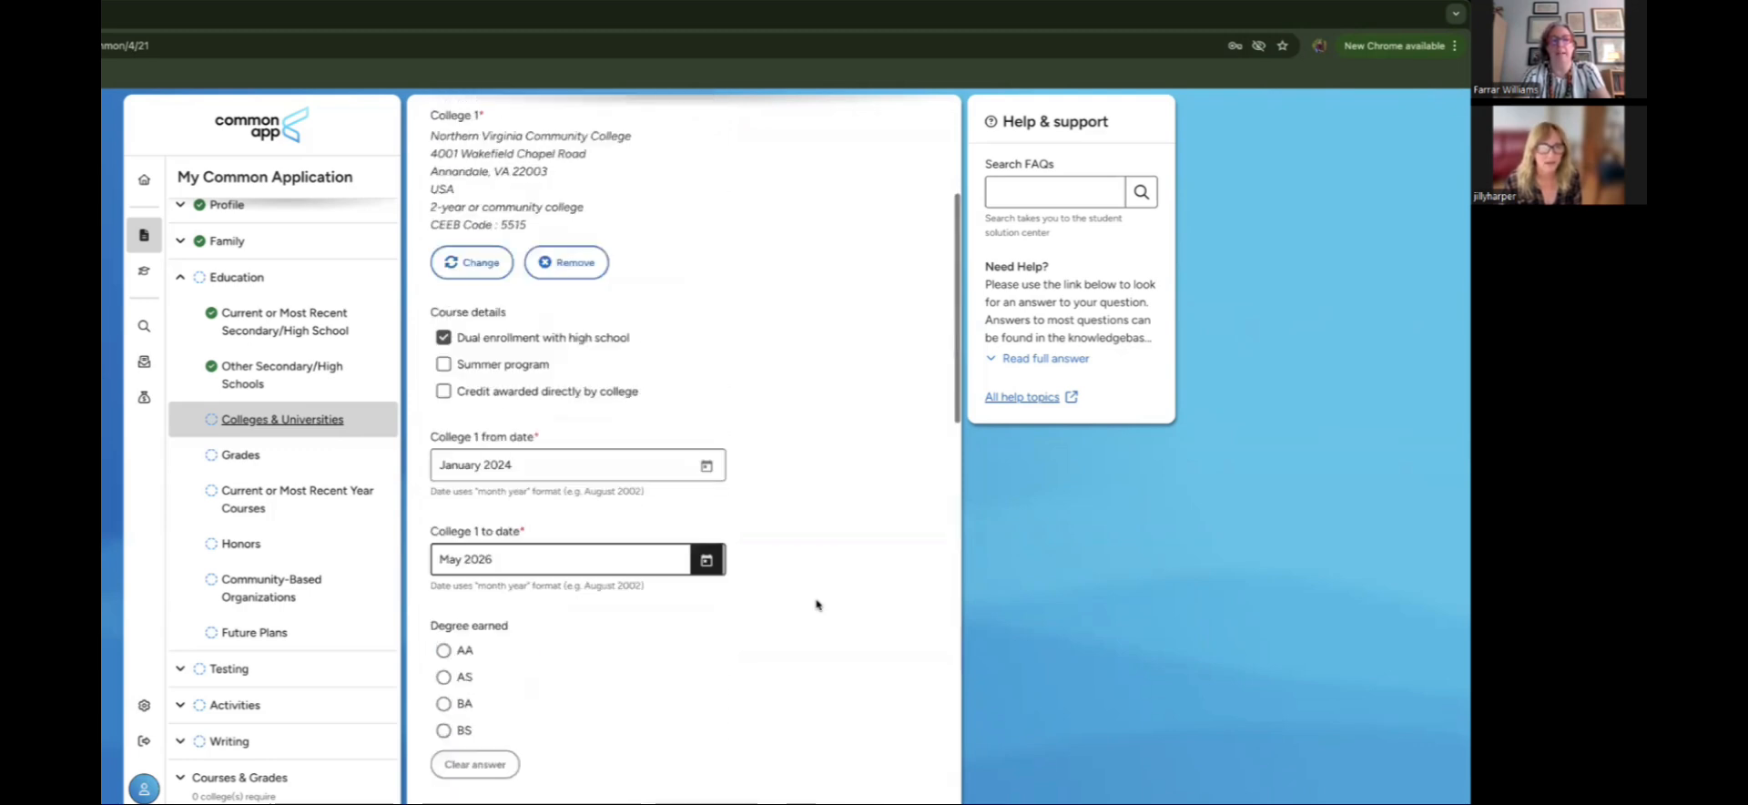
scroll(817, 605, "up", 4)
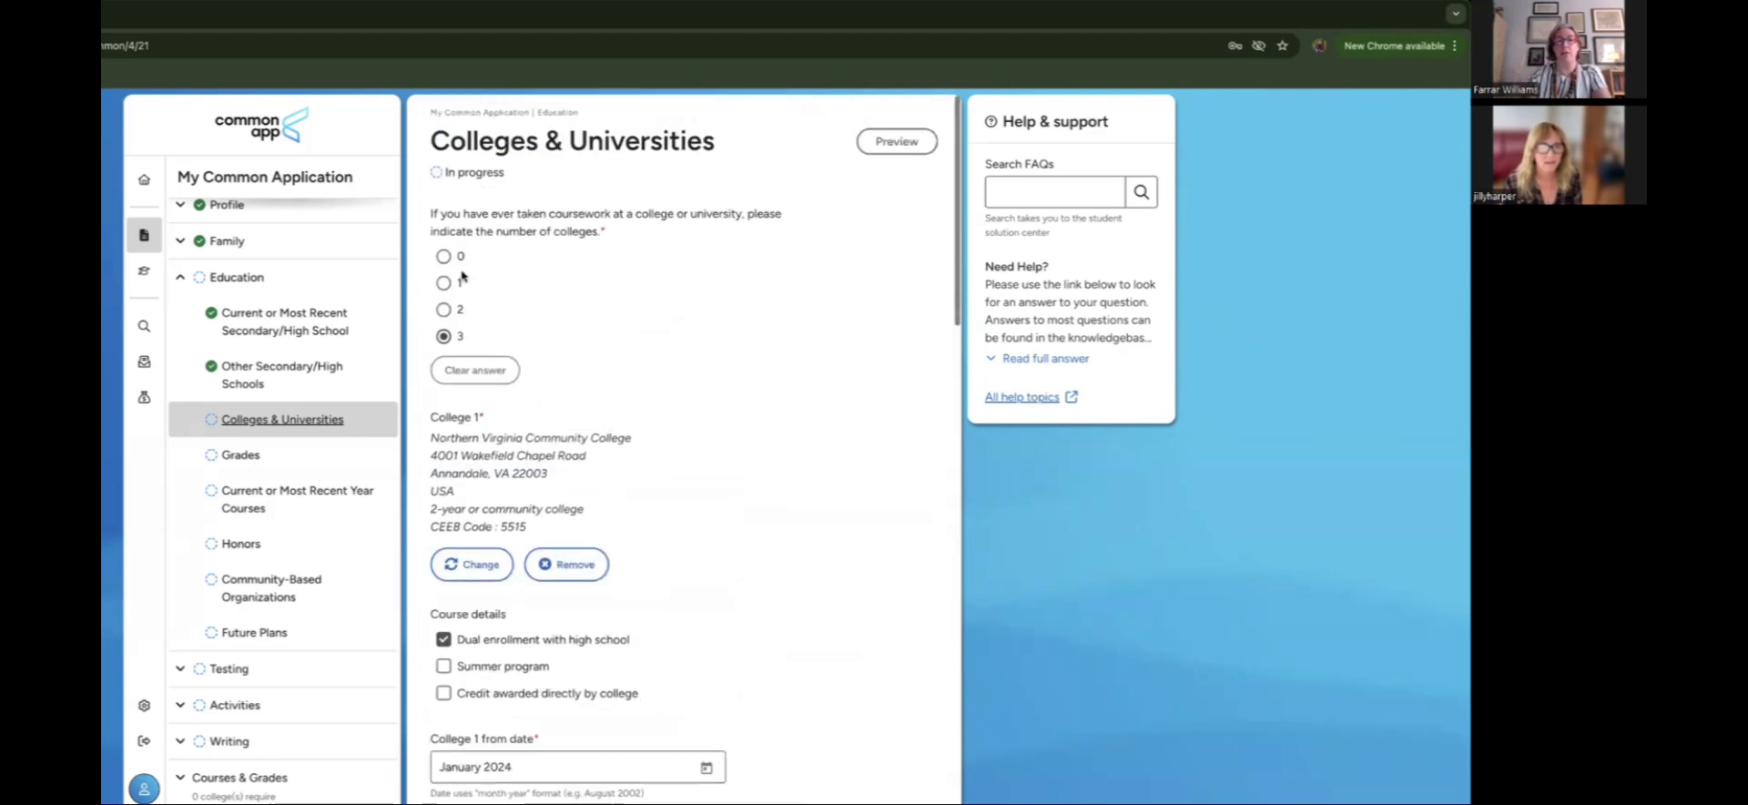
left_click(445, 285)
scroll(818, 608, "down", 4)
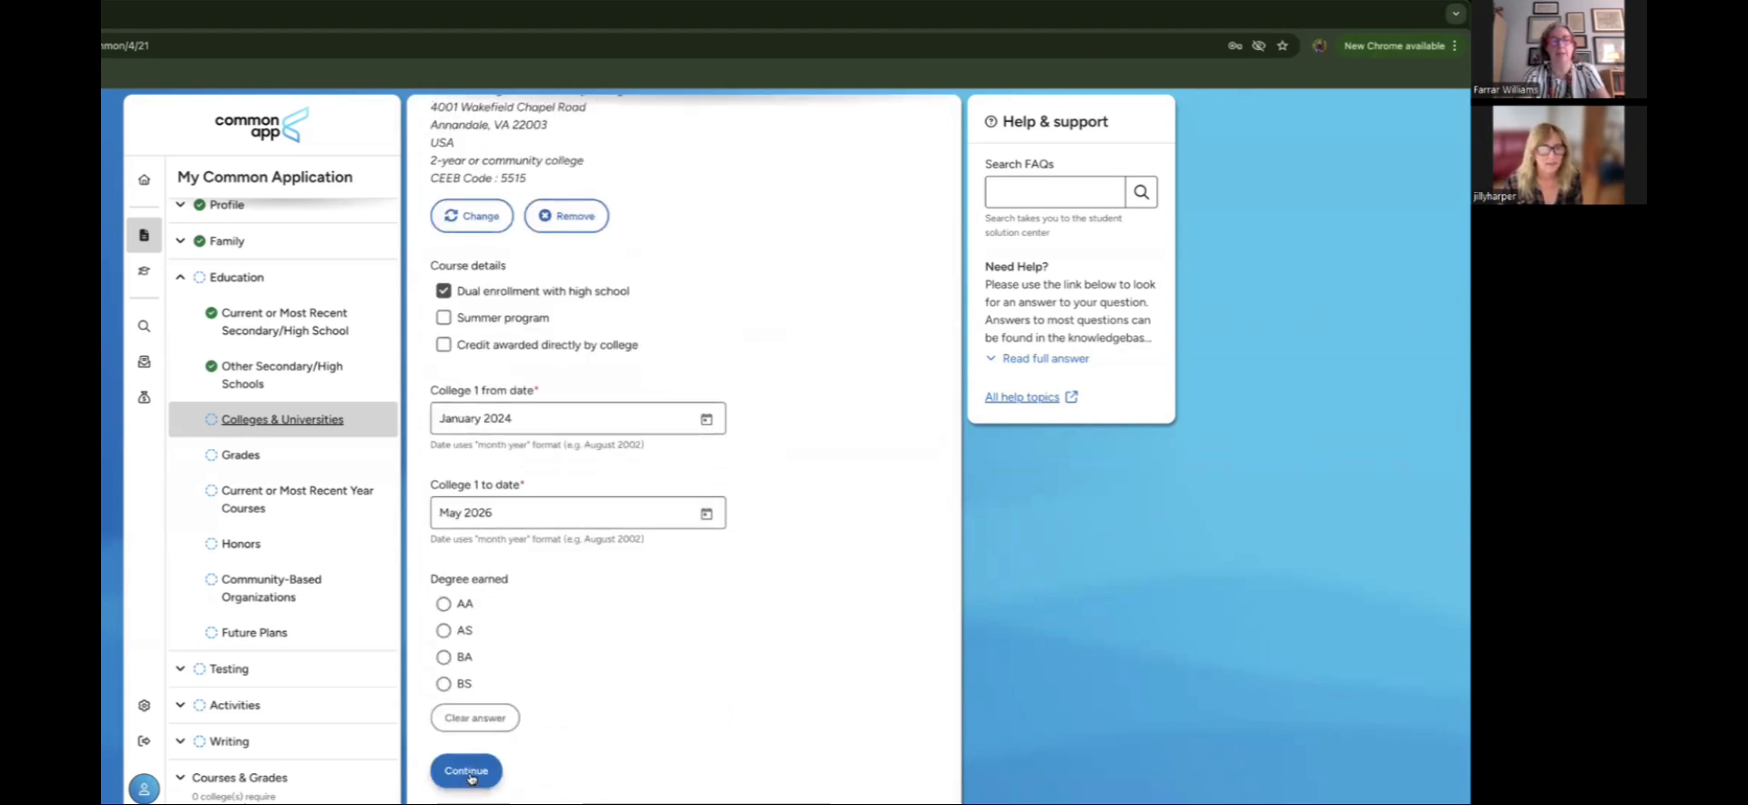
Step: Save the colleges section, then enter class size 1 with no class rank
left_click(469, 773)
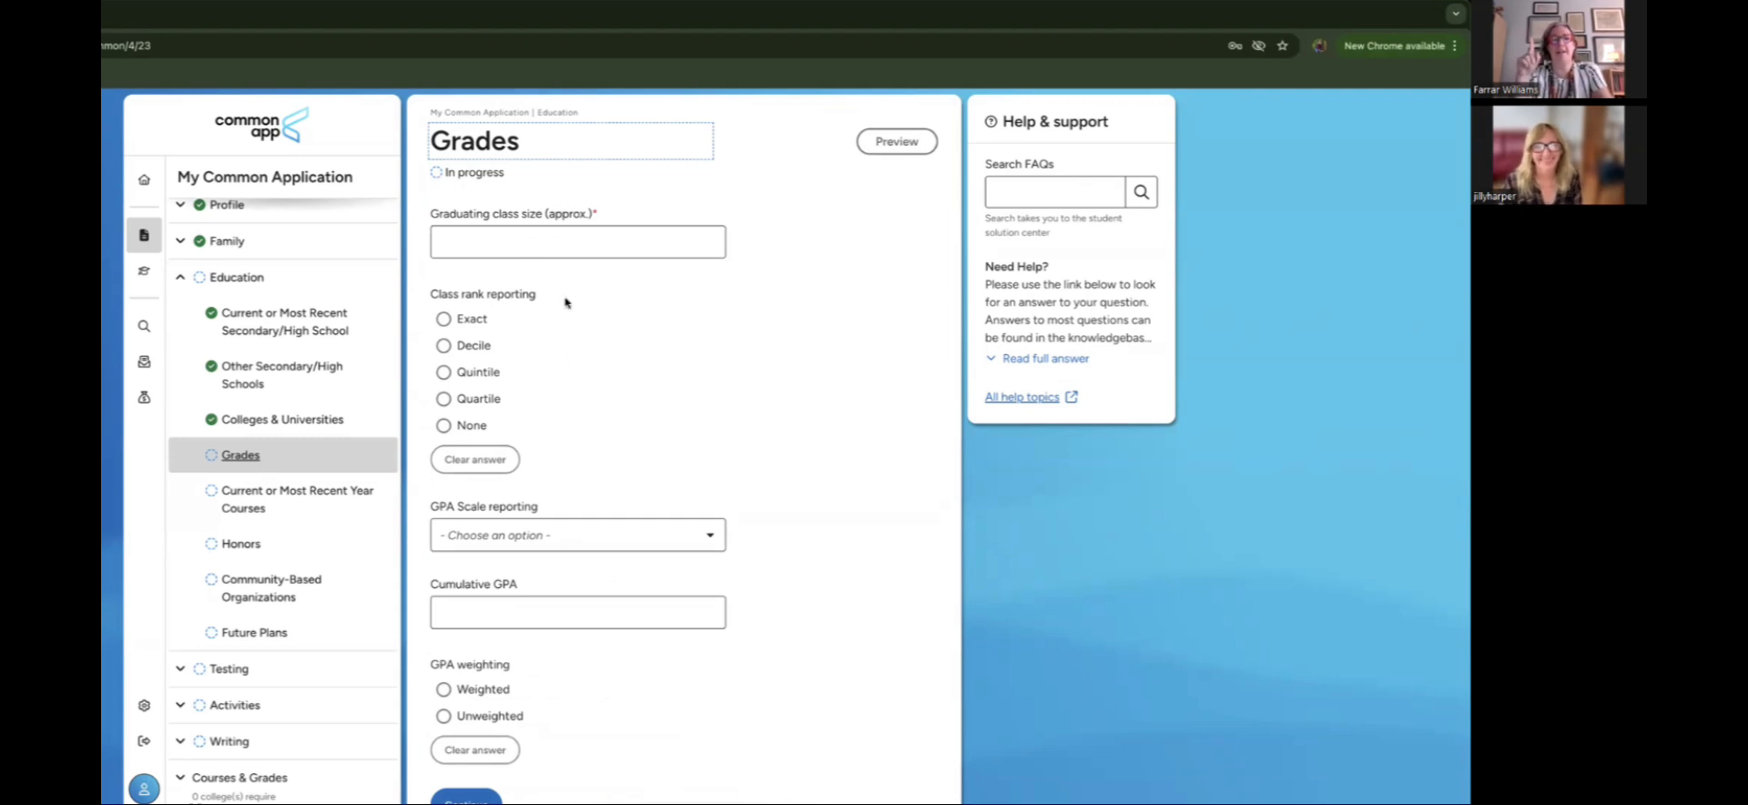
left_click(498, 245)
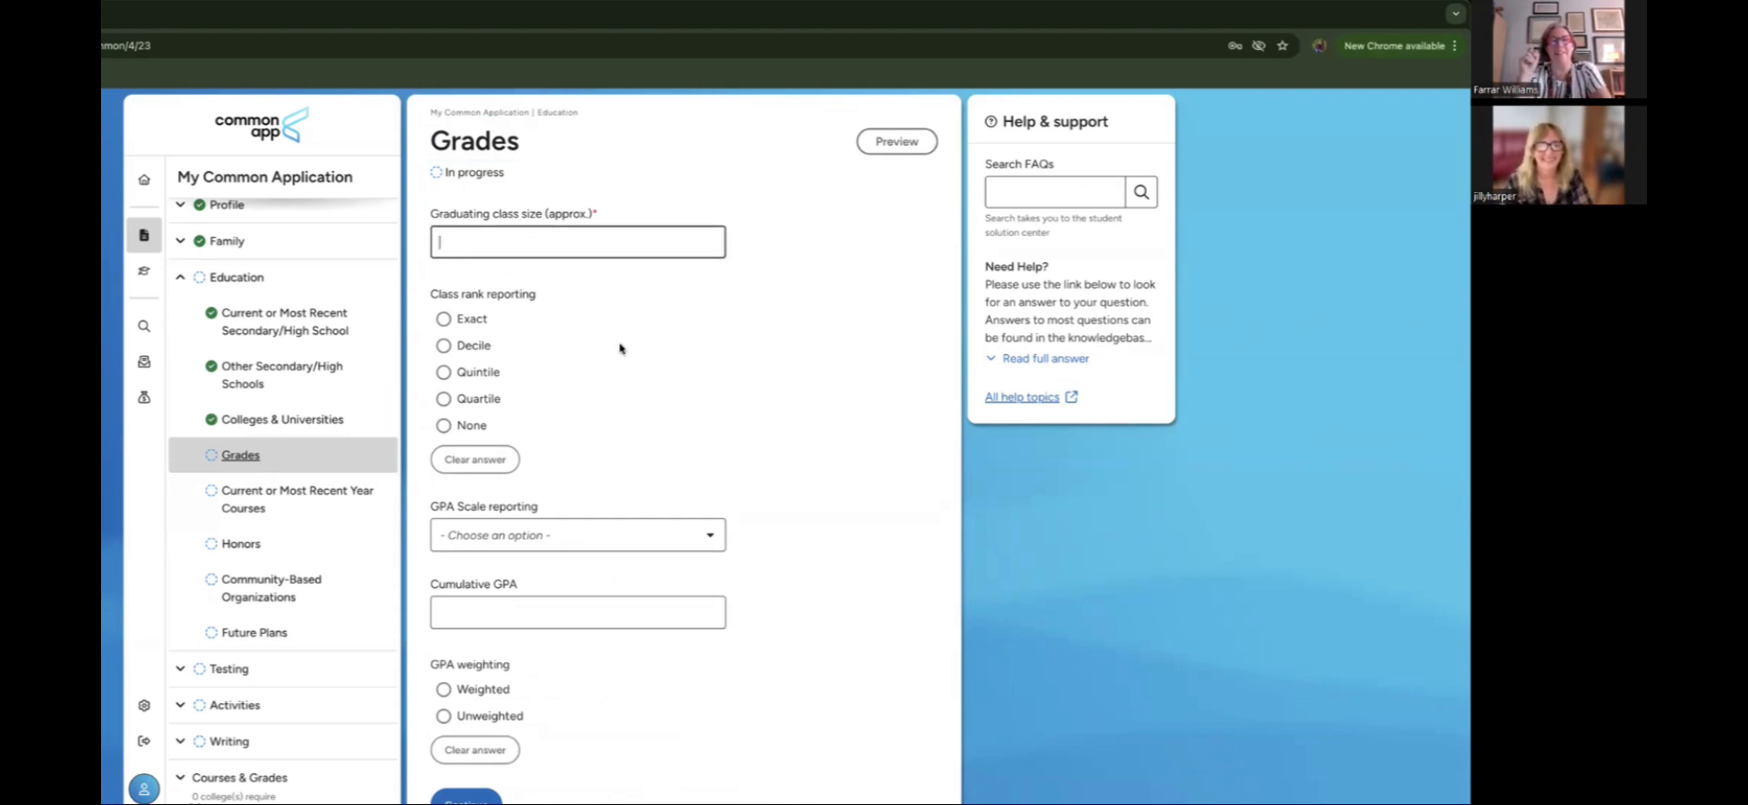
type("1")
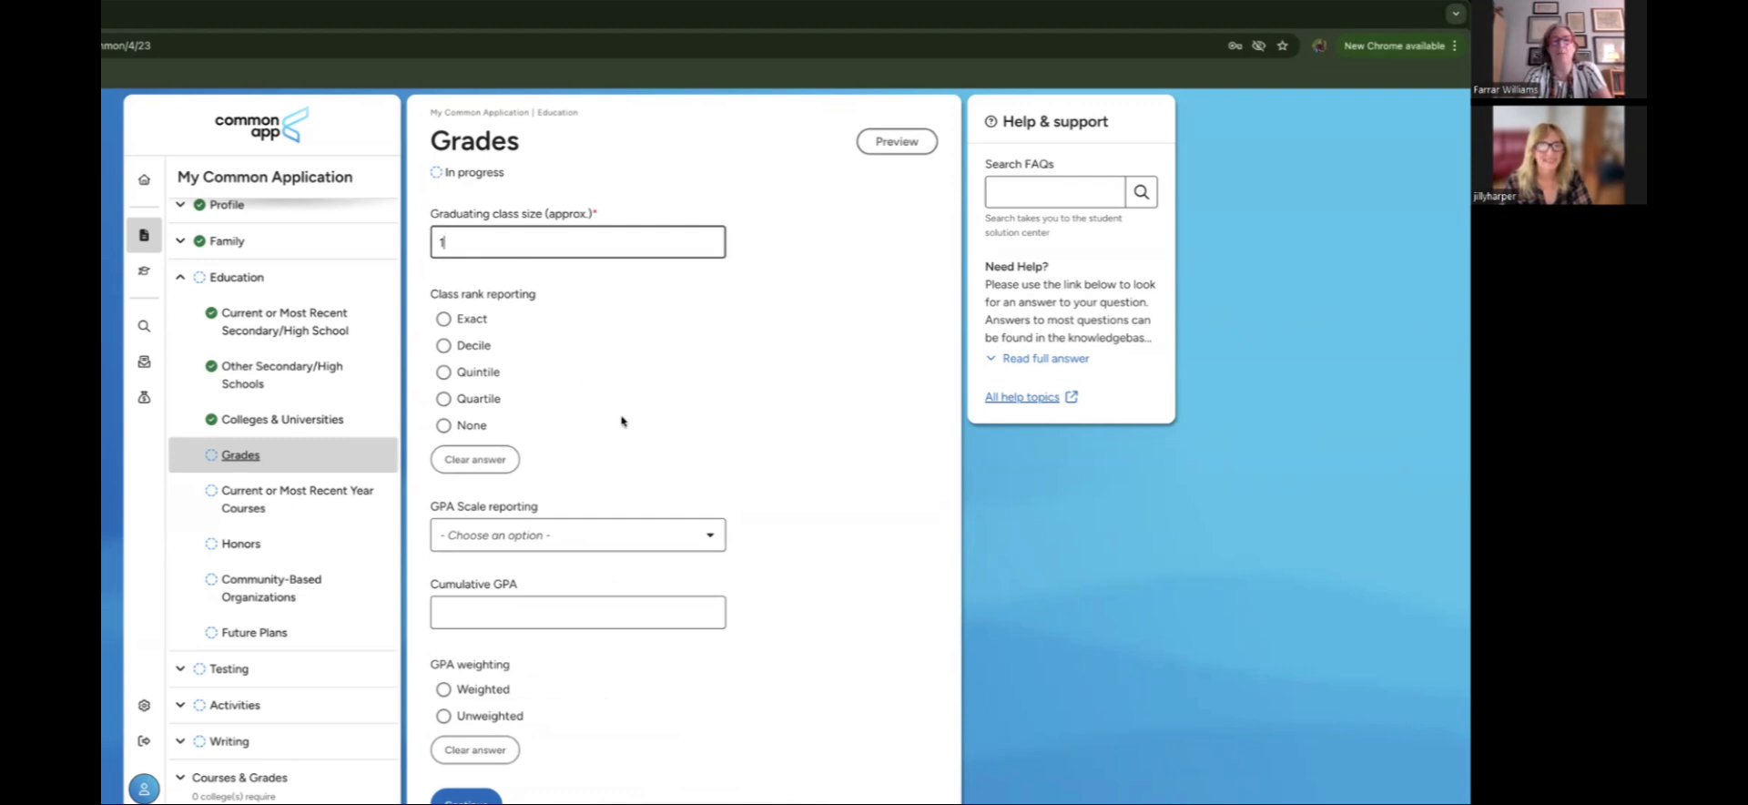
scroll(624, 421, "down", 1)
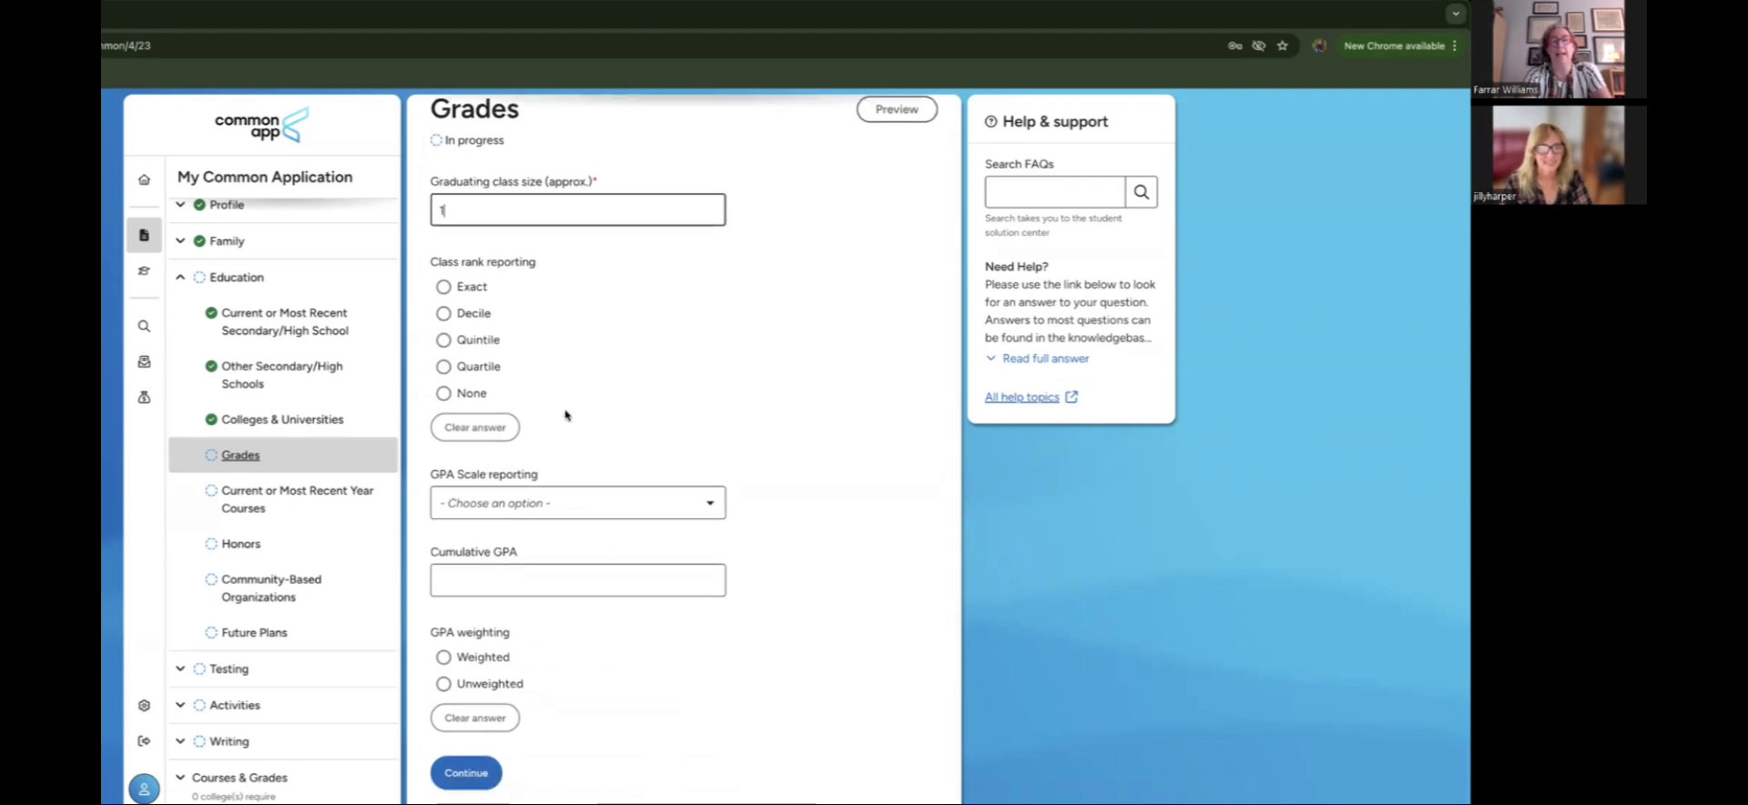
left_click(444, 394)
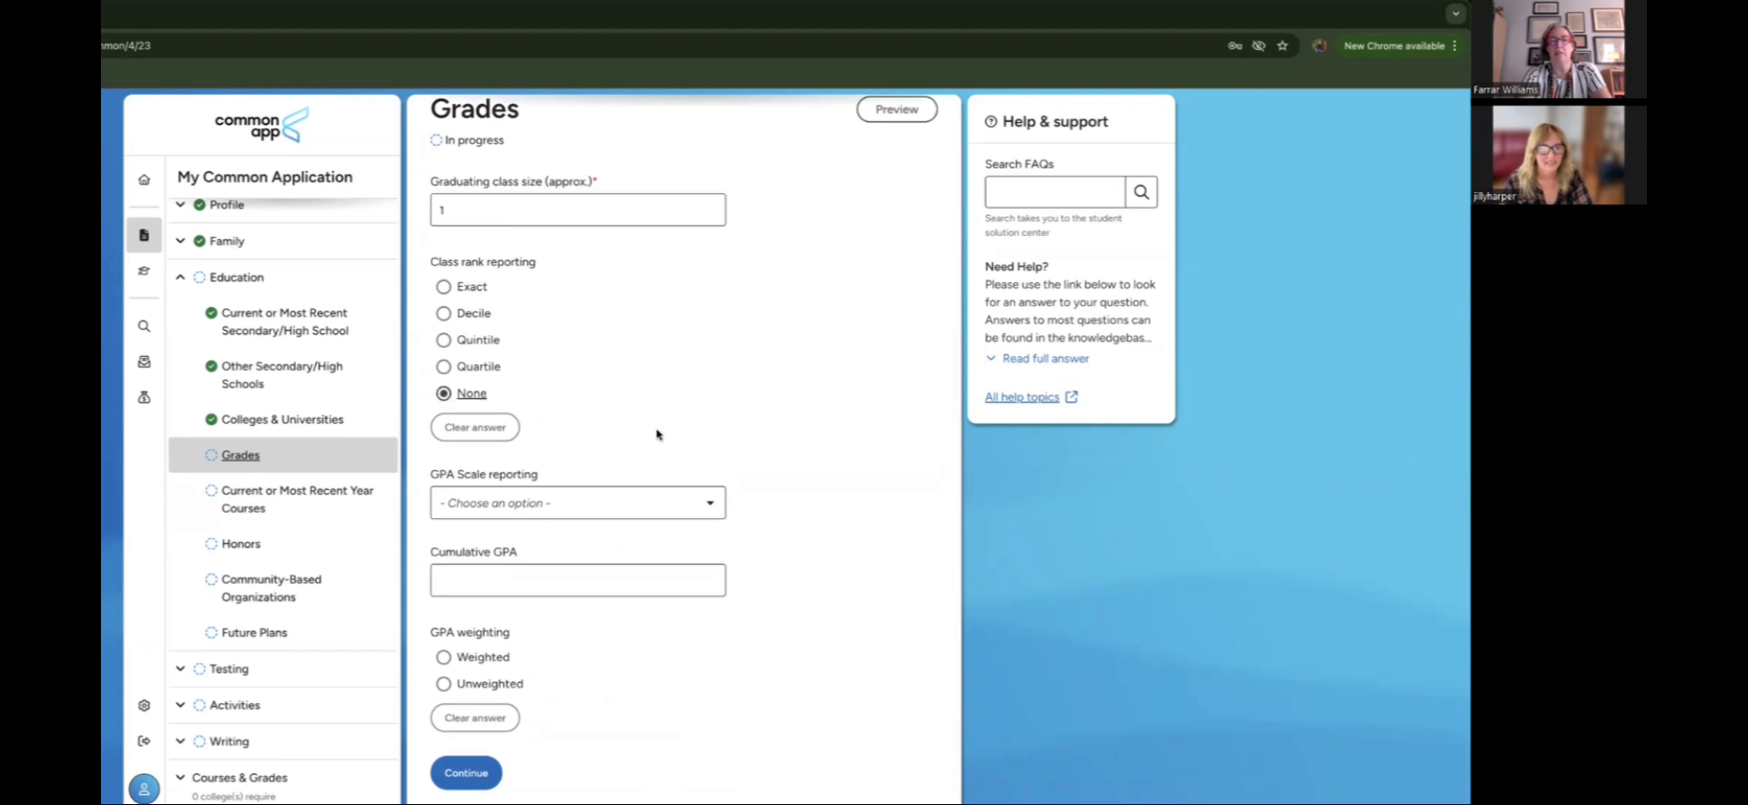
Step: Set a weighted cumulative GPA of 4.3 on a 4 scale
left_click(640, 510)
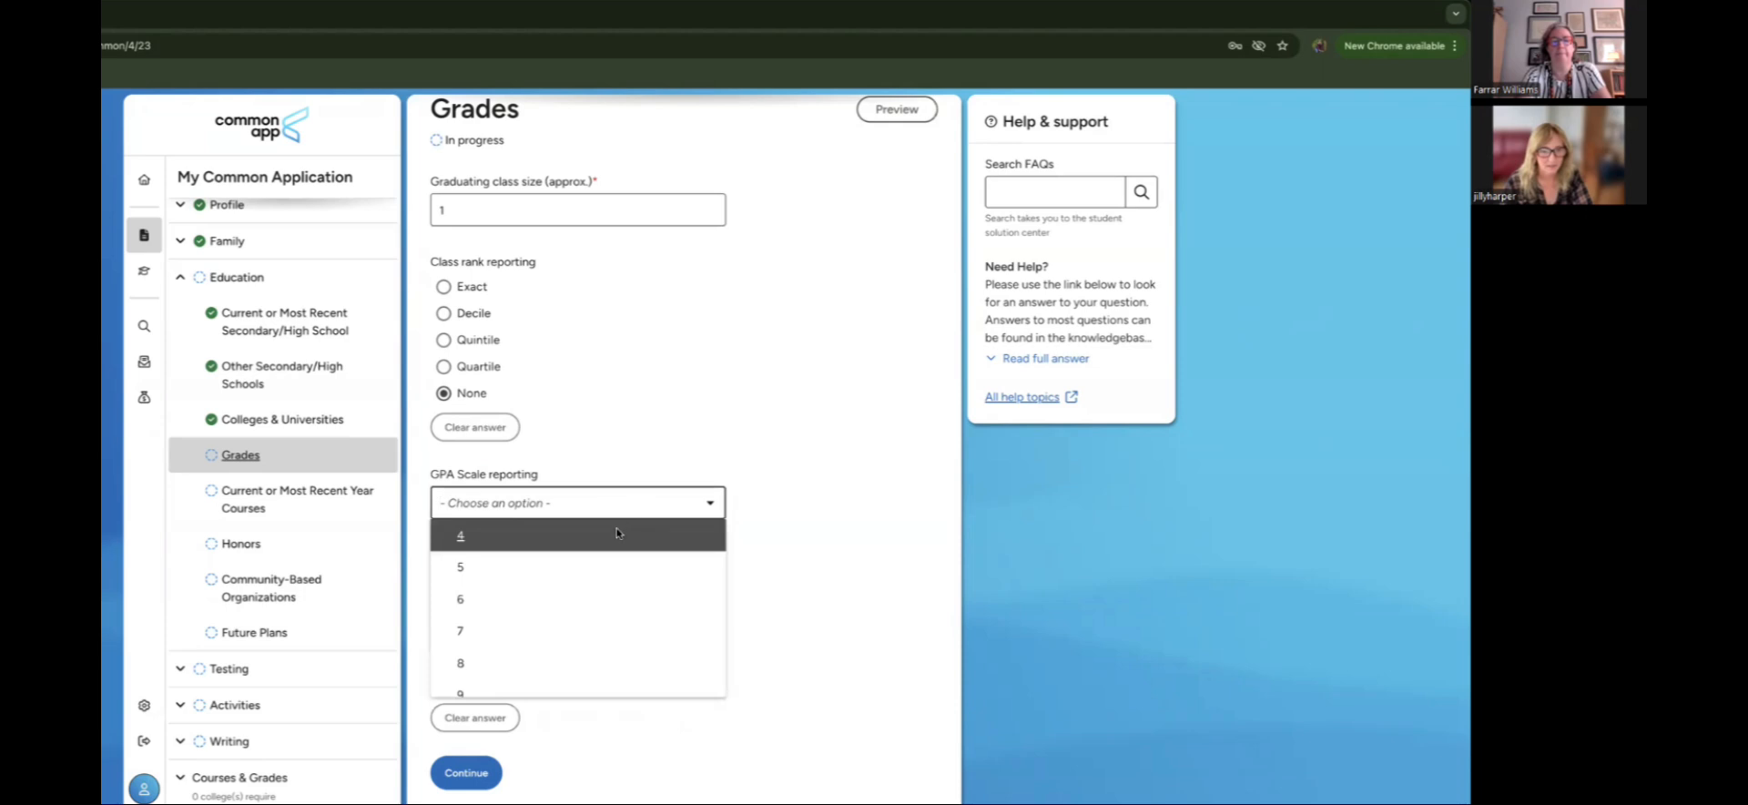
left_click(617, 529)
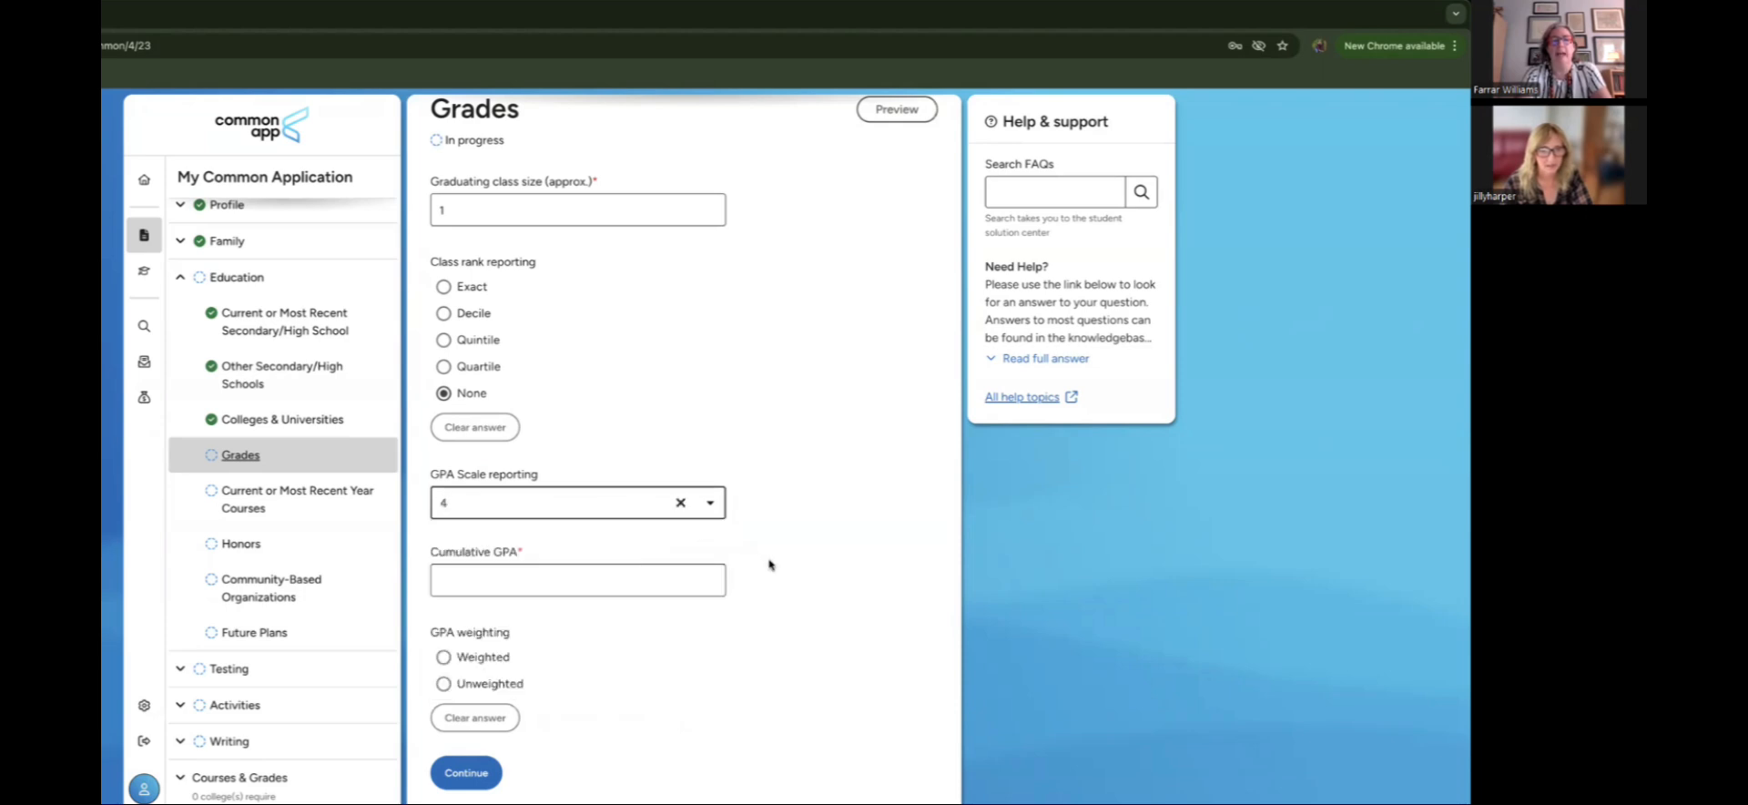
left_click(506, 580)
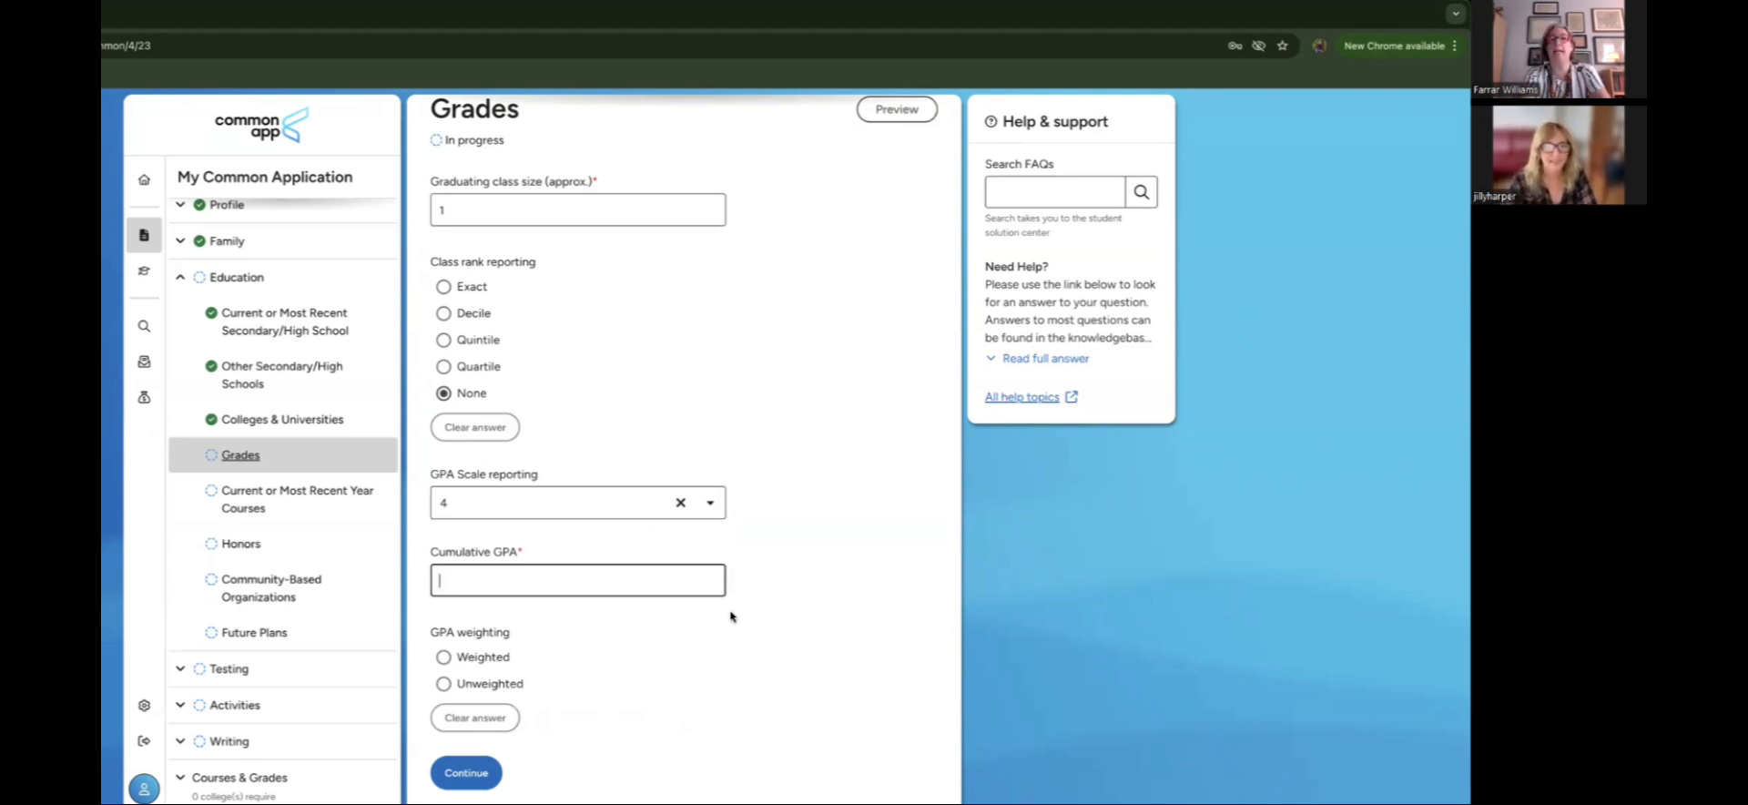
type("4.3")
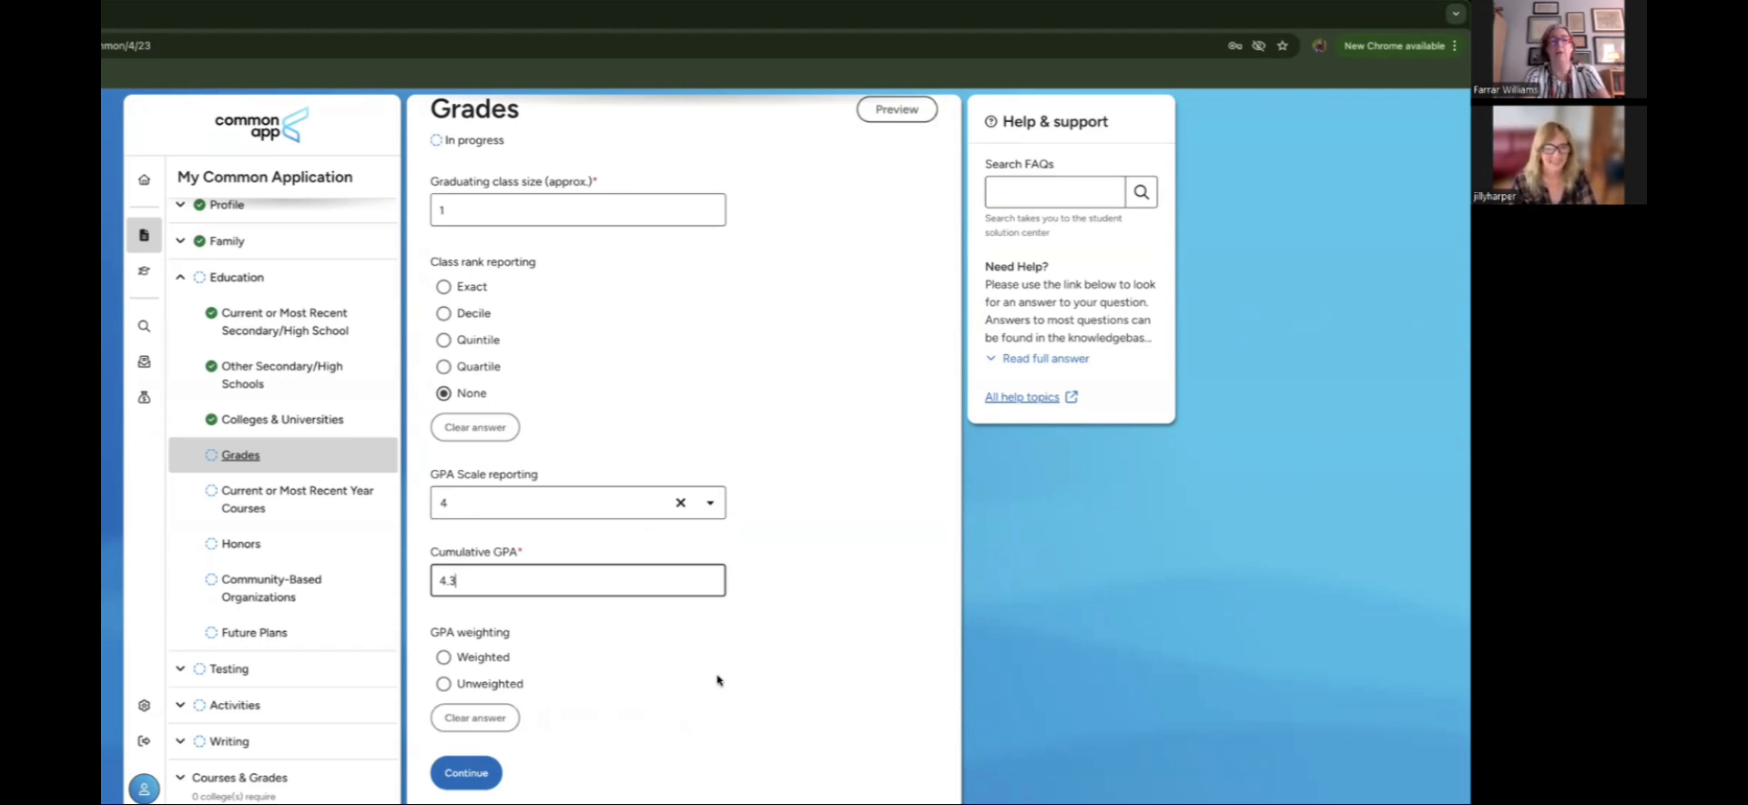
left_click(446, 657)
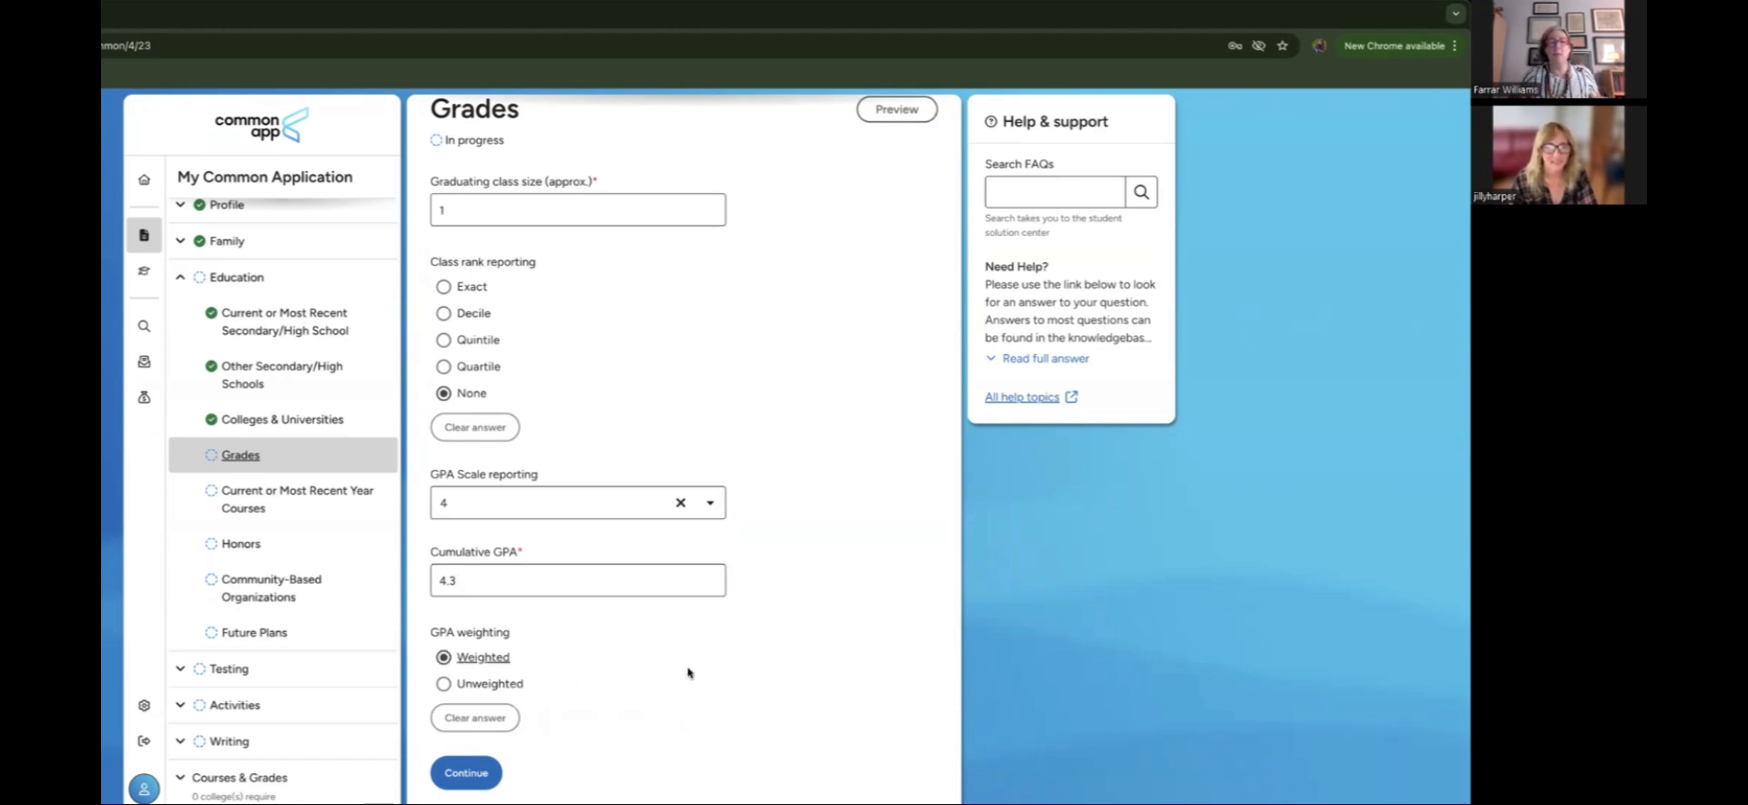
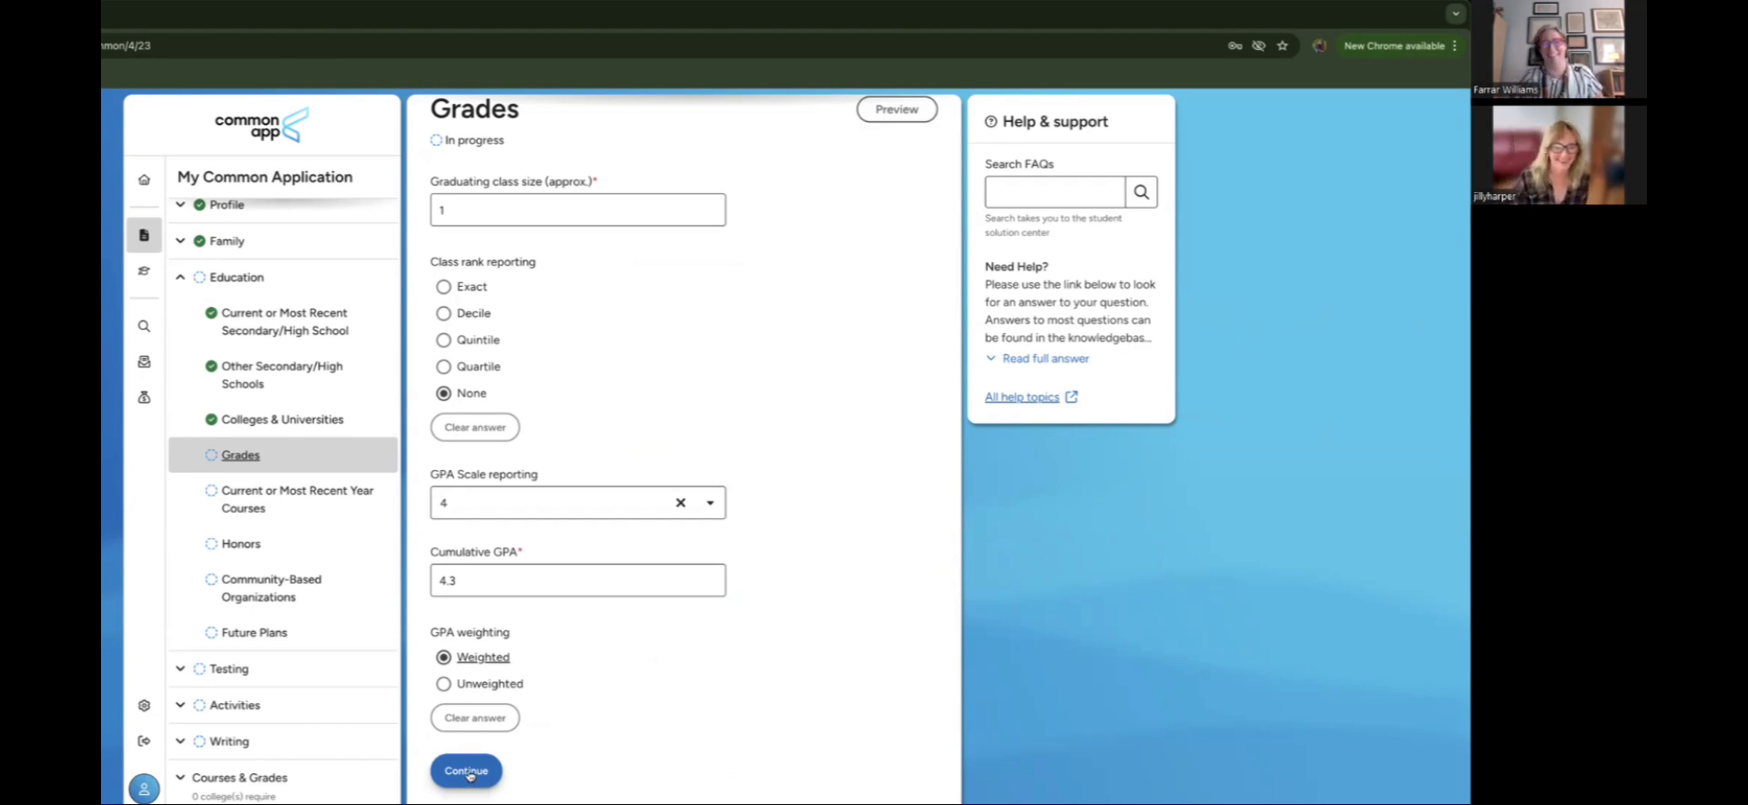
Step: Save the completed Grades section and continue to the Current or Most Recent Year Courses page
left_click(468, 772)
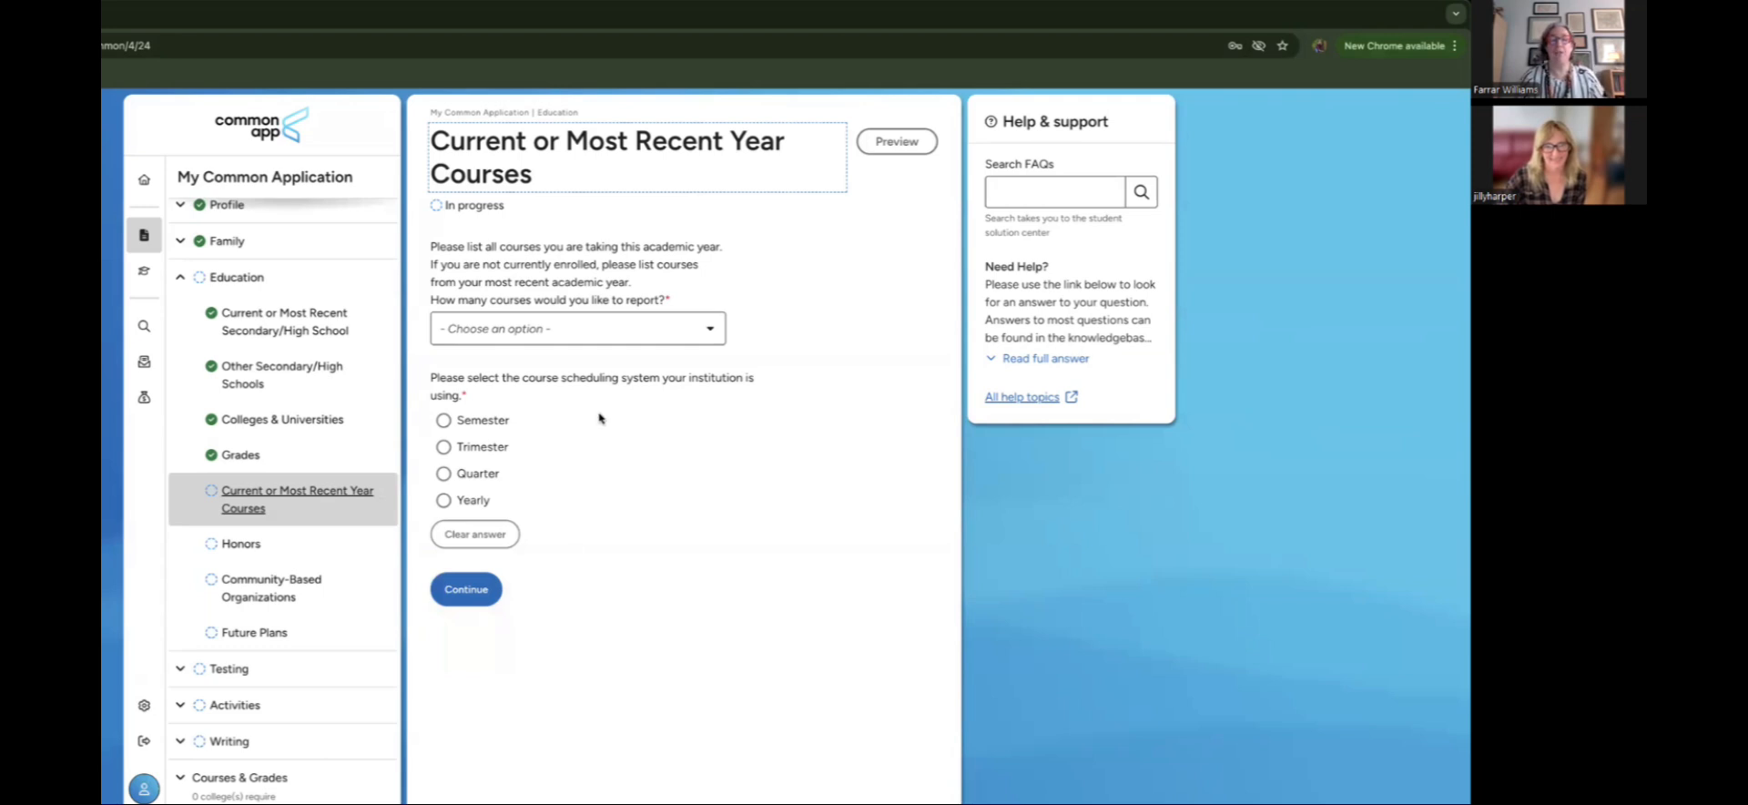
Step: Set the number of courses to report for this year to 7
left_click(590, 328)
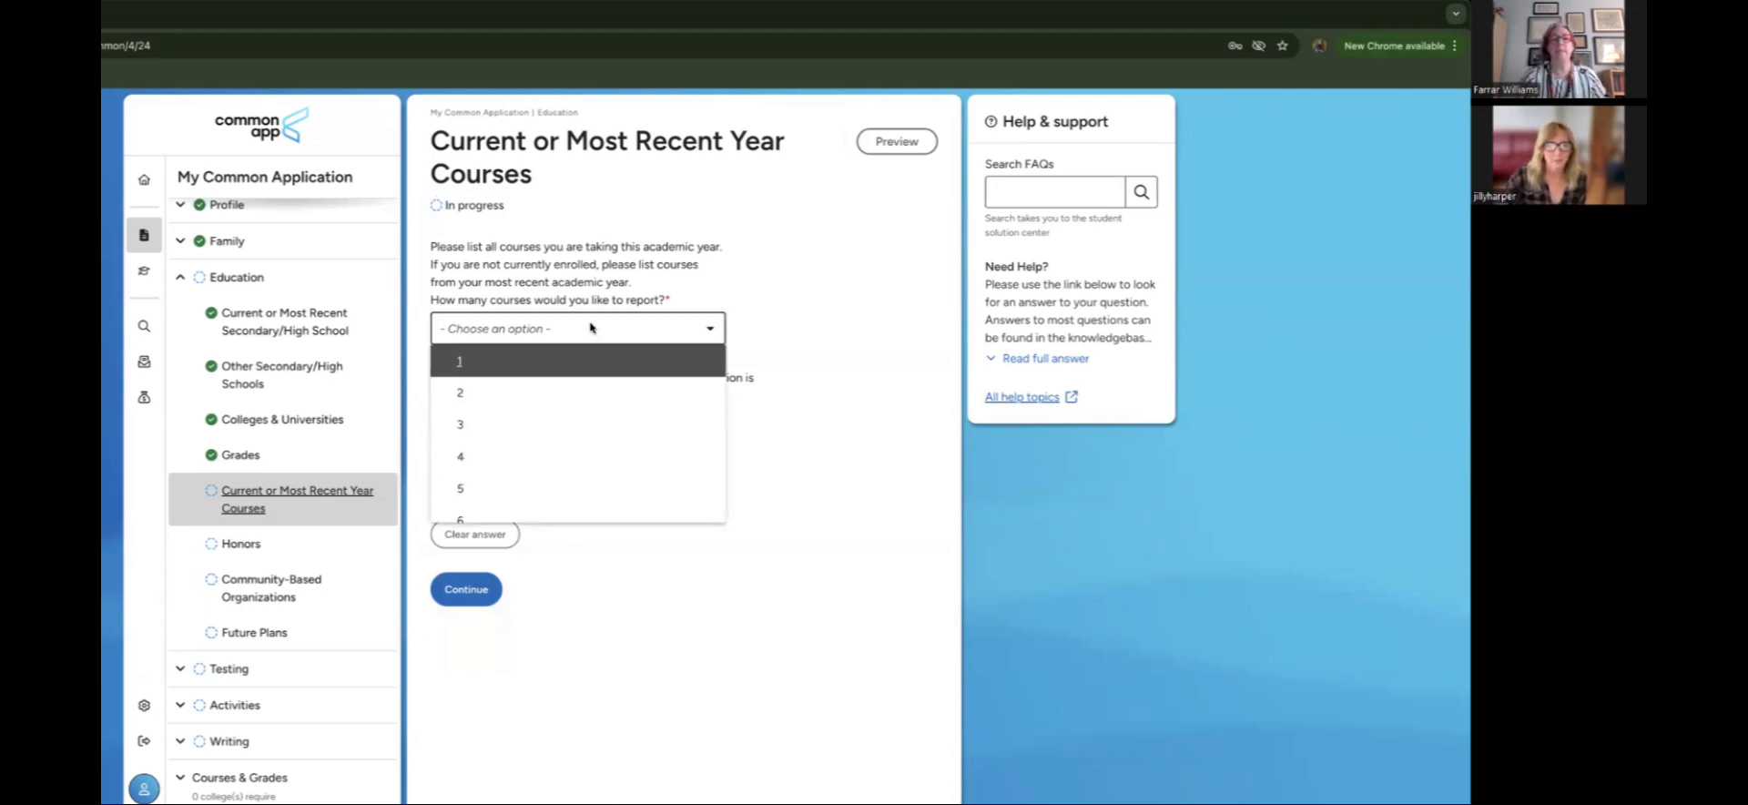
left_click(854, 337)
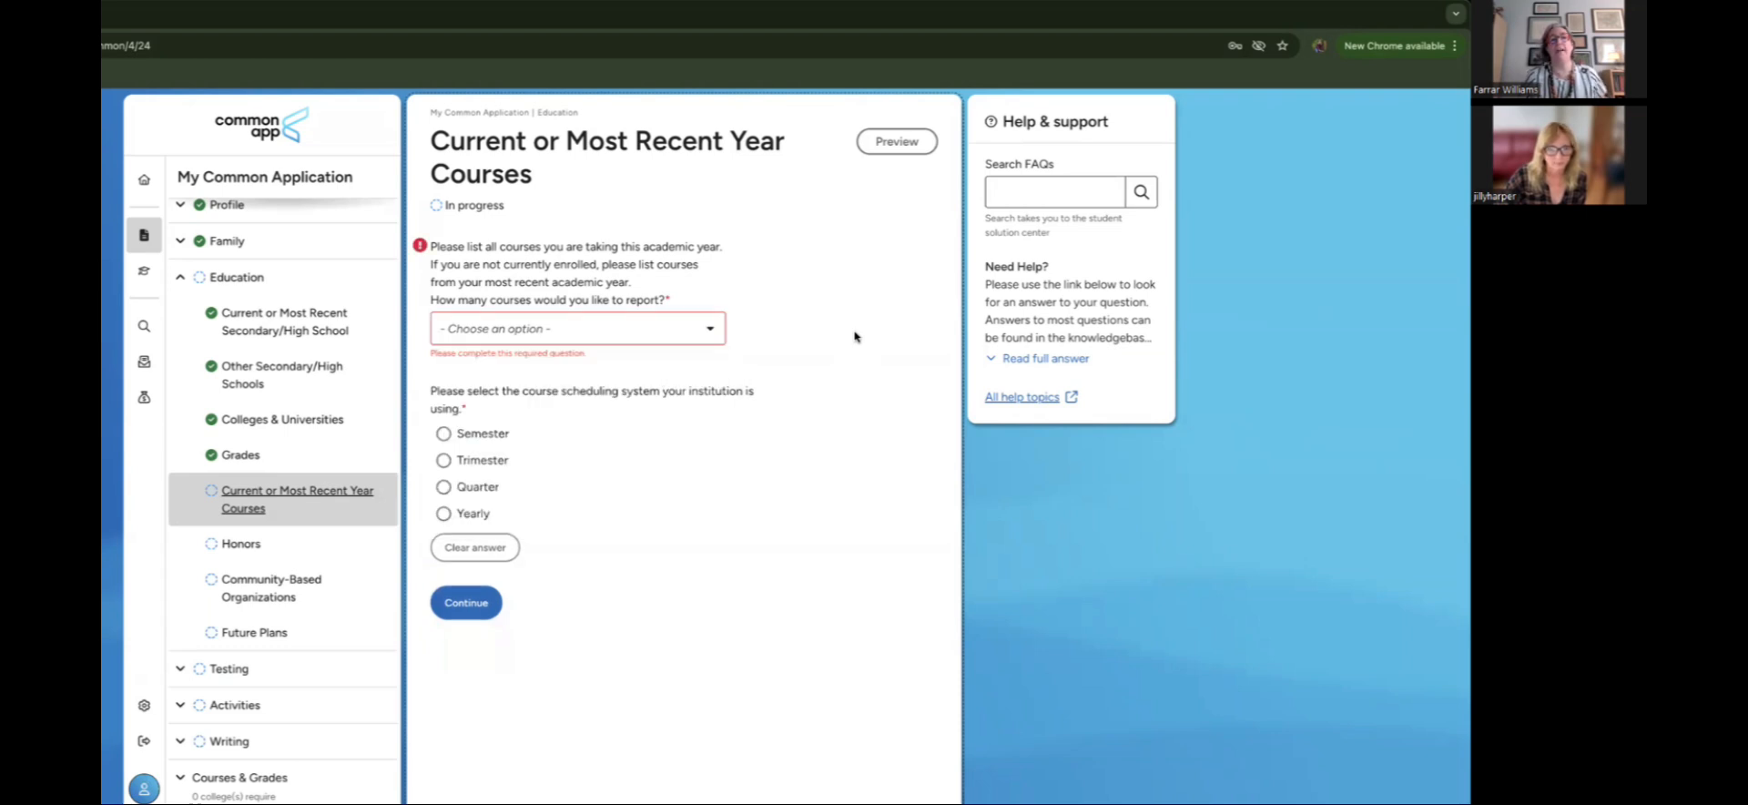
left_click(708, 333)
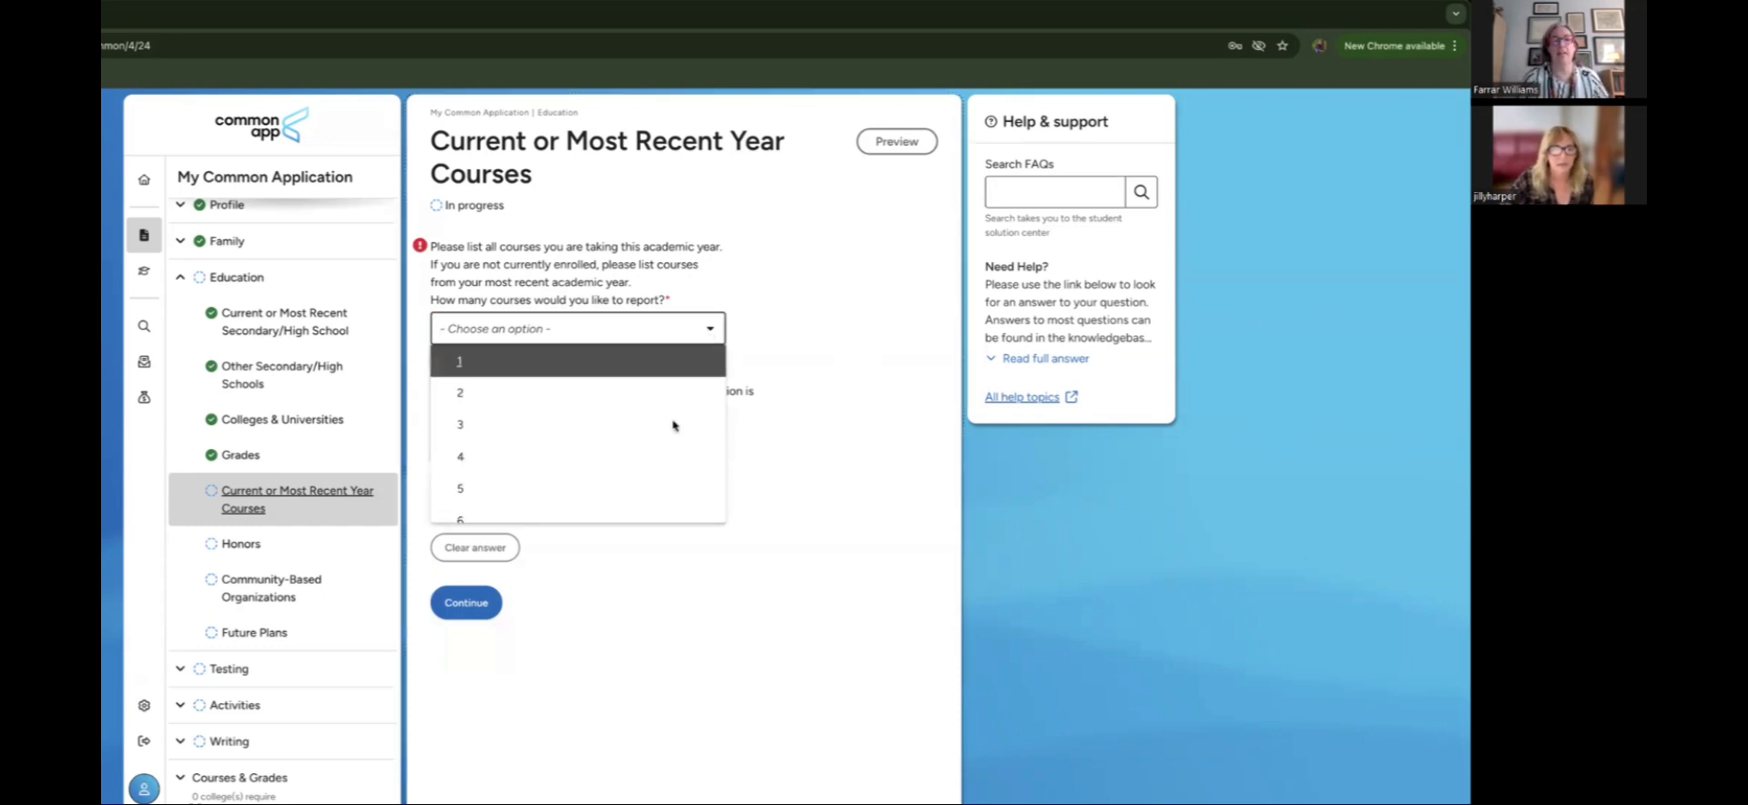
scroll(654, 464, "down", 2)
left_click(651, 480)
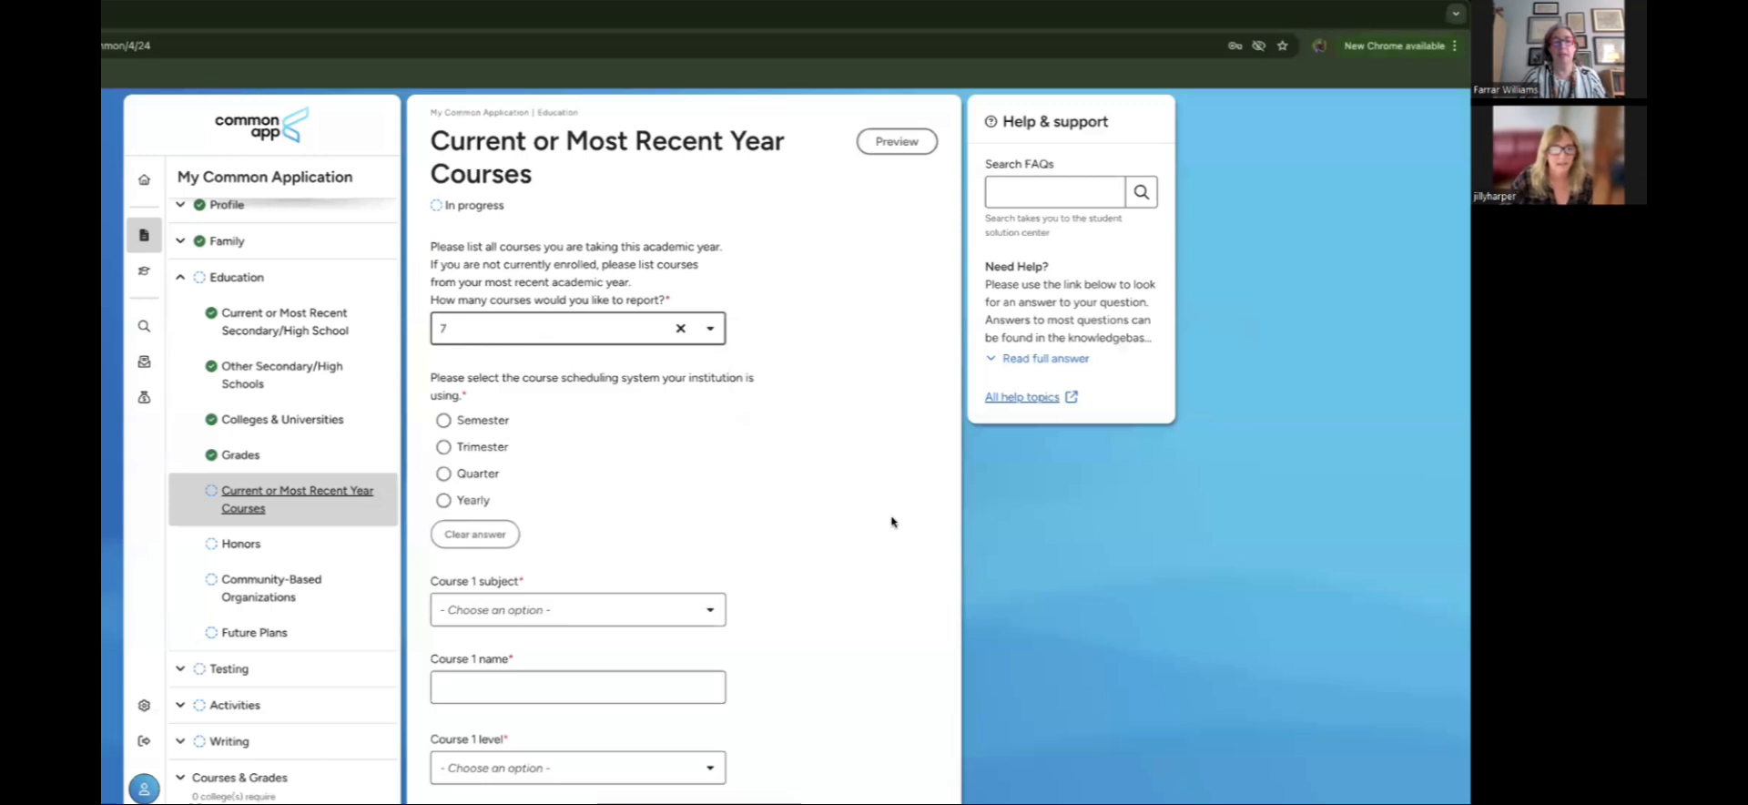
scroll(819, 510, "down", 2)
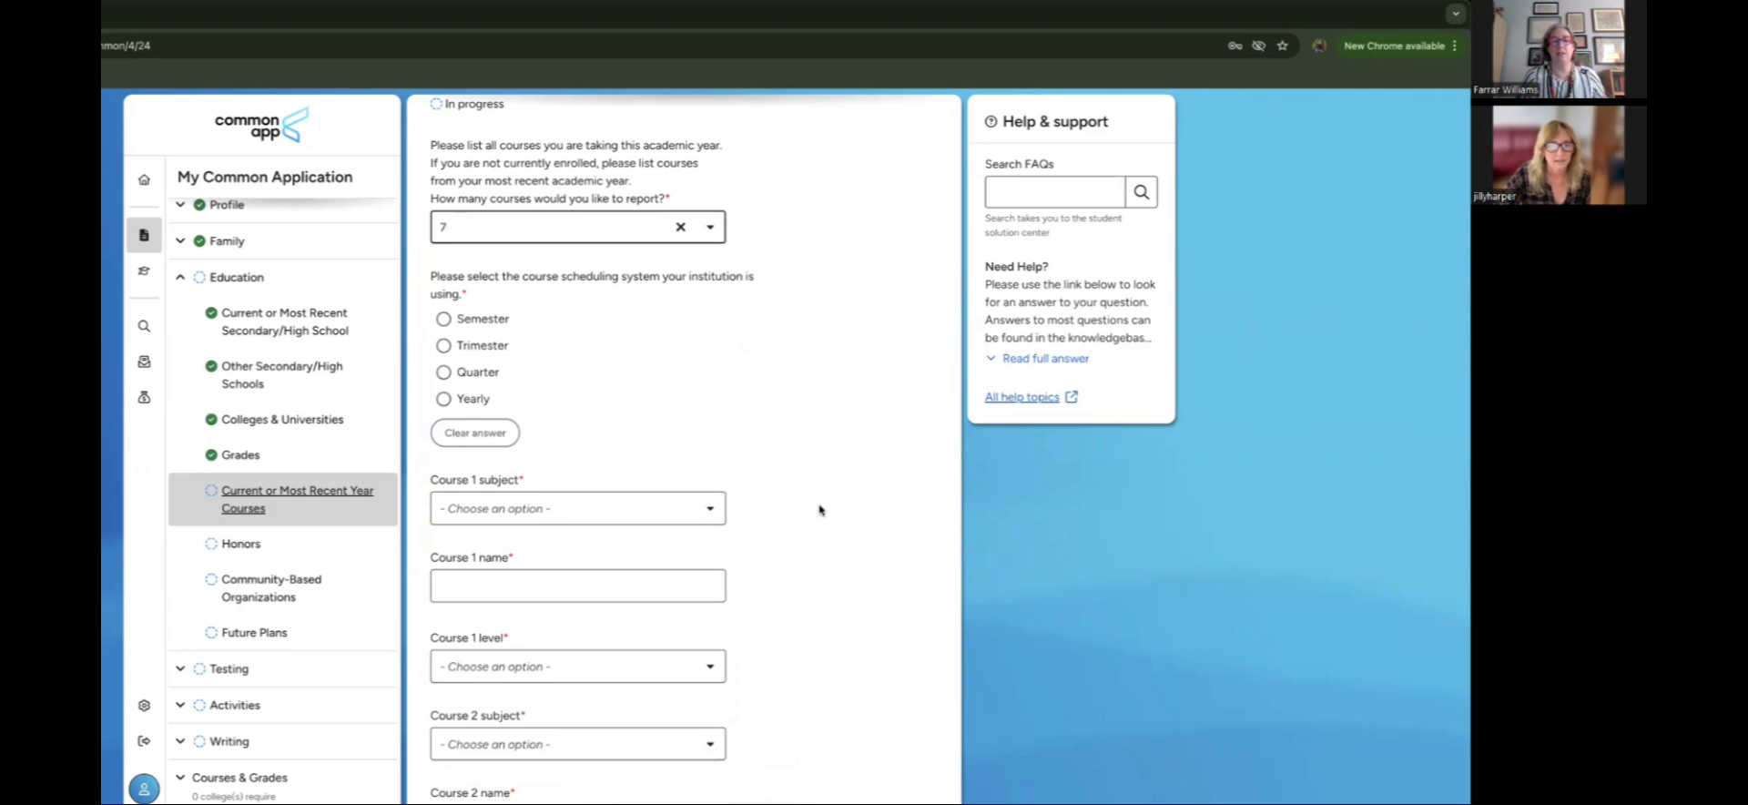
scroll(819, 510, "down", 1)
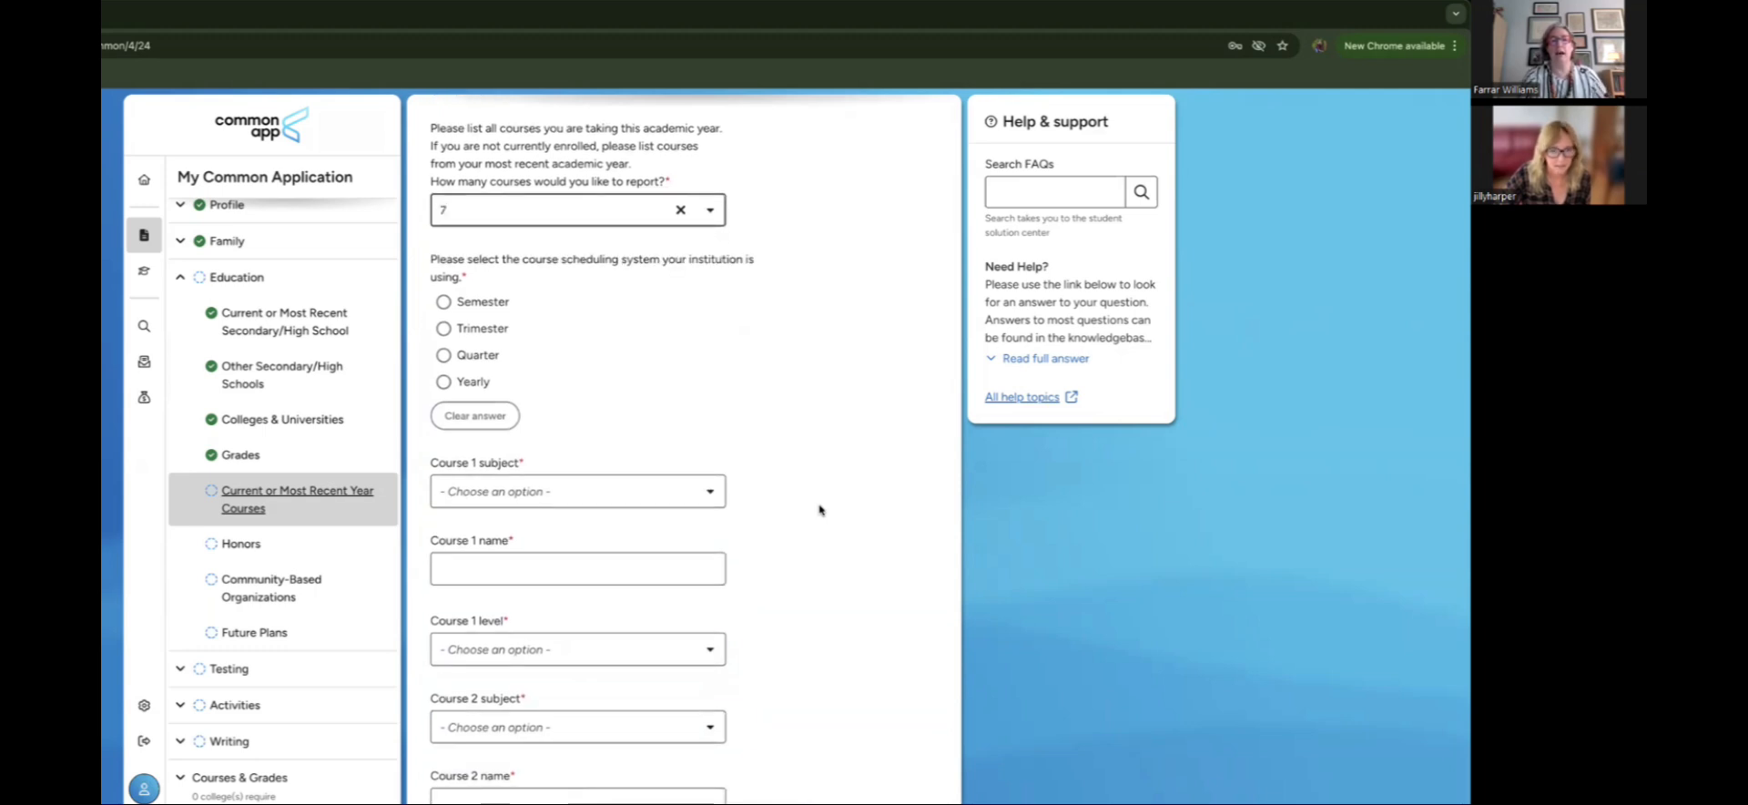
scroll(820, 510, "up", 1)
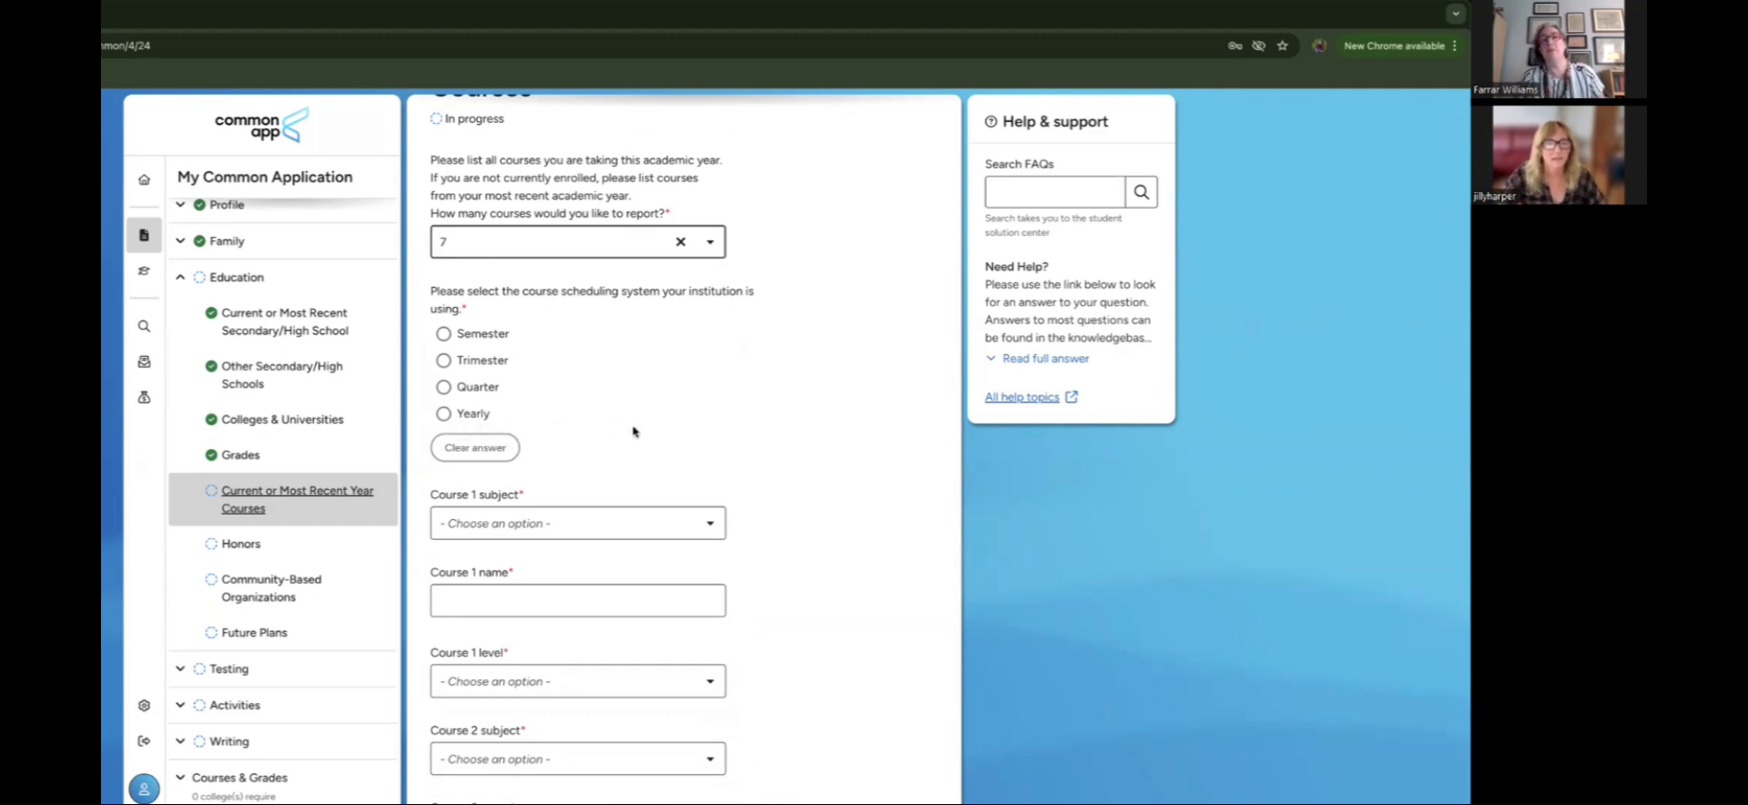
scroll(635, 431, "down", 1)
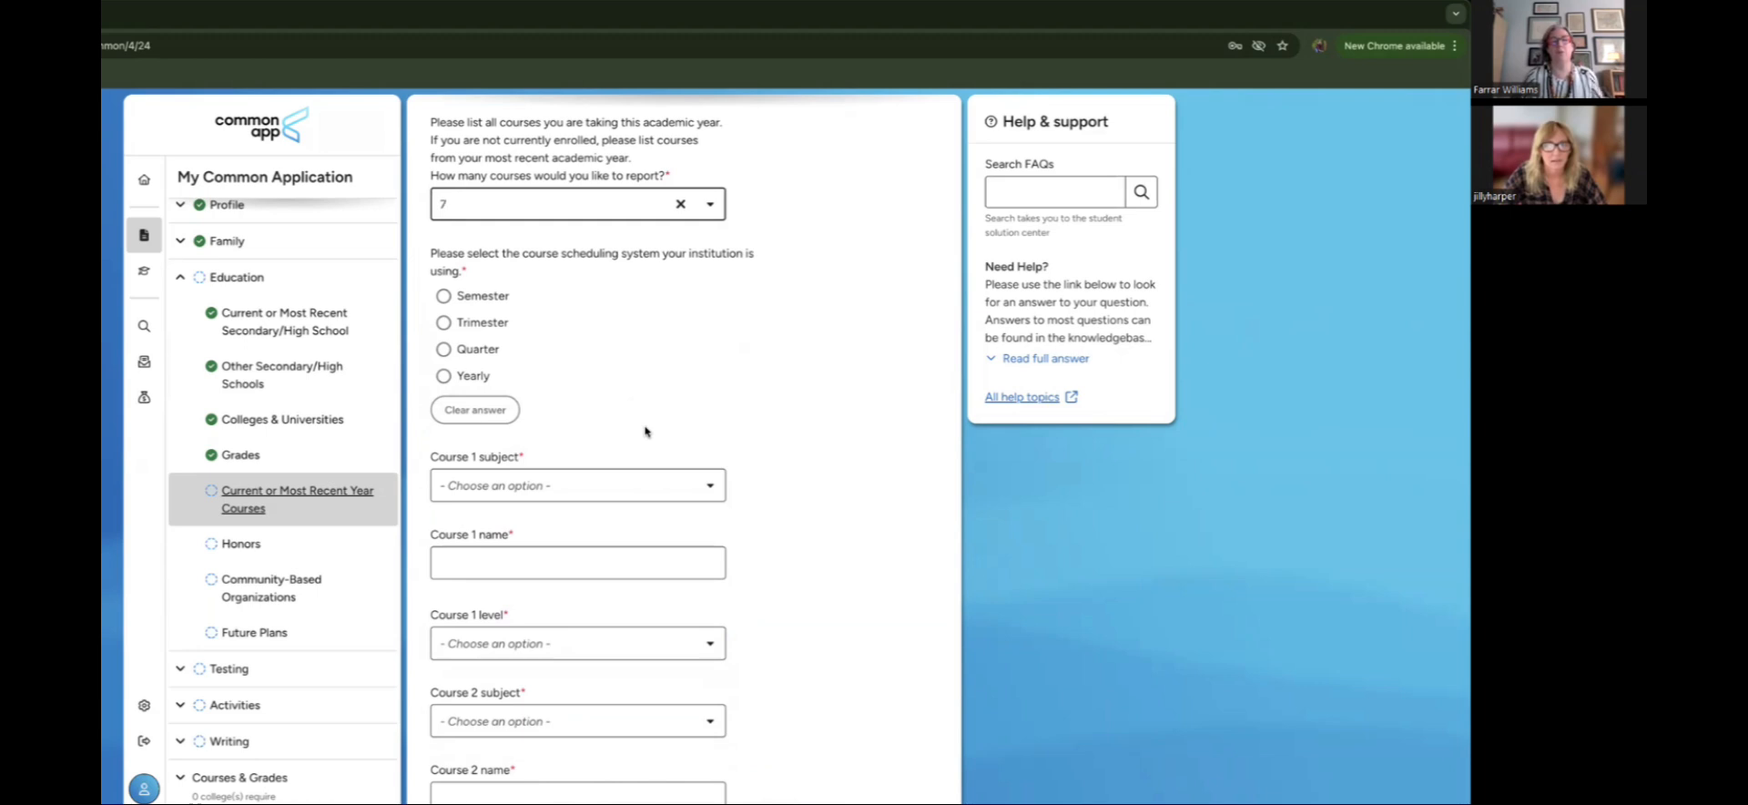
Step: Choose Yearly as the school's course scheduling system
left_click(444, 376)
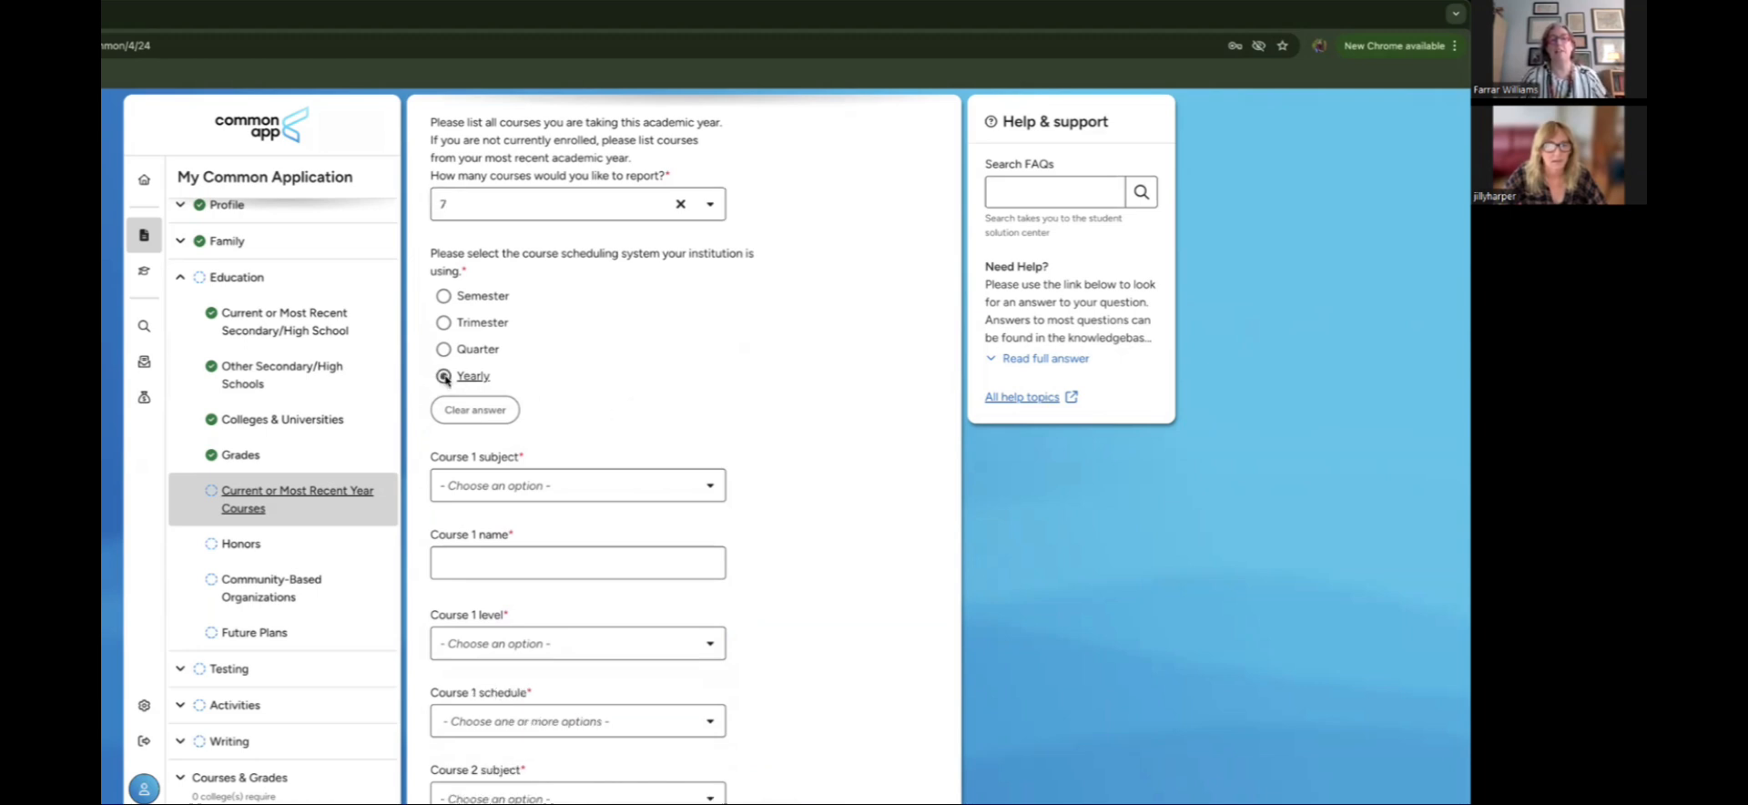
scroll(788, 447, "down", 5)
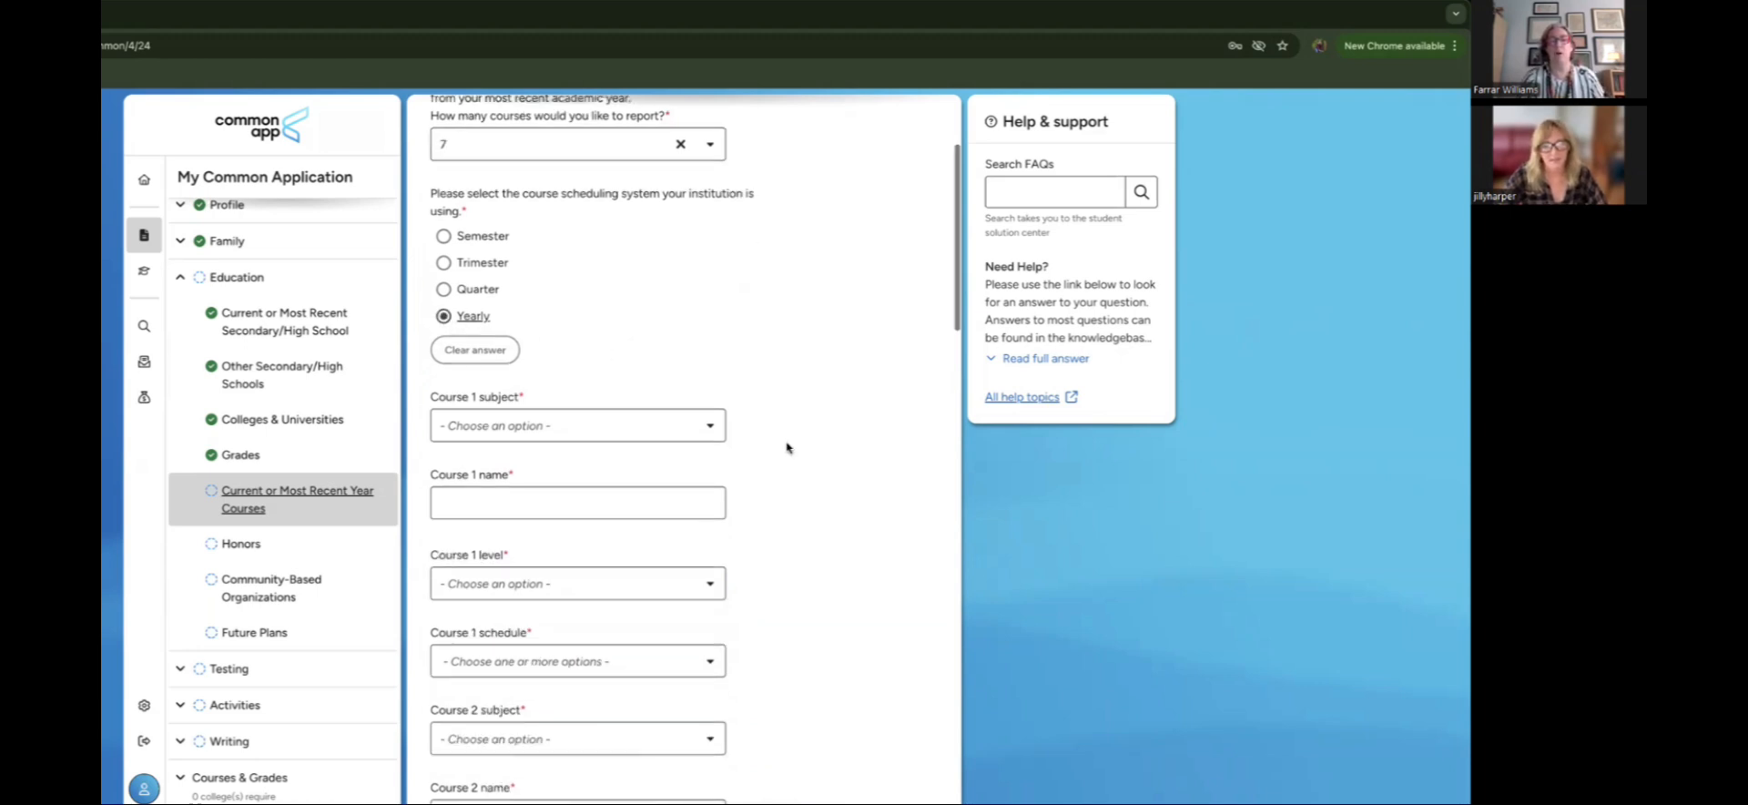
scroll(787, 447, "down", 5)
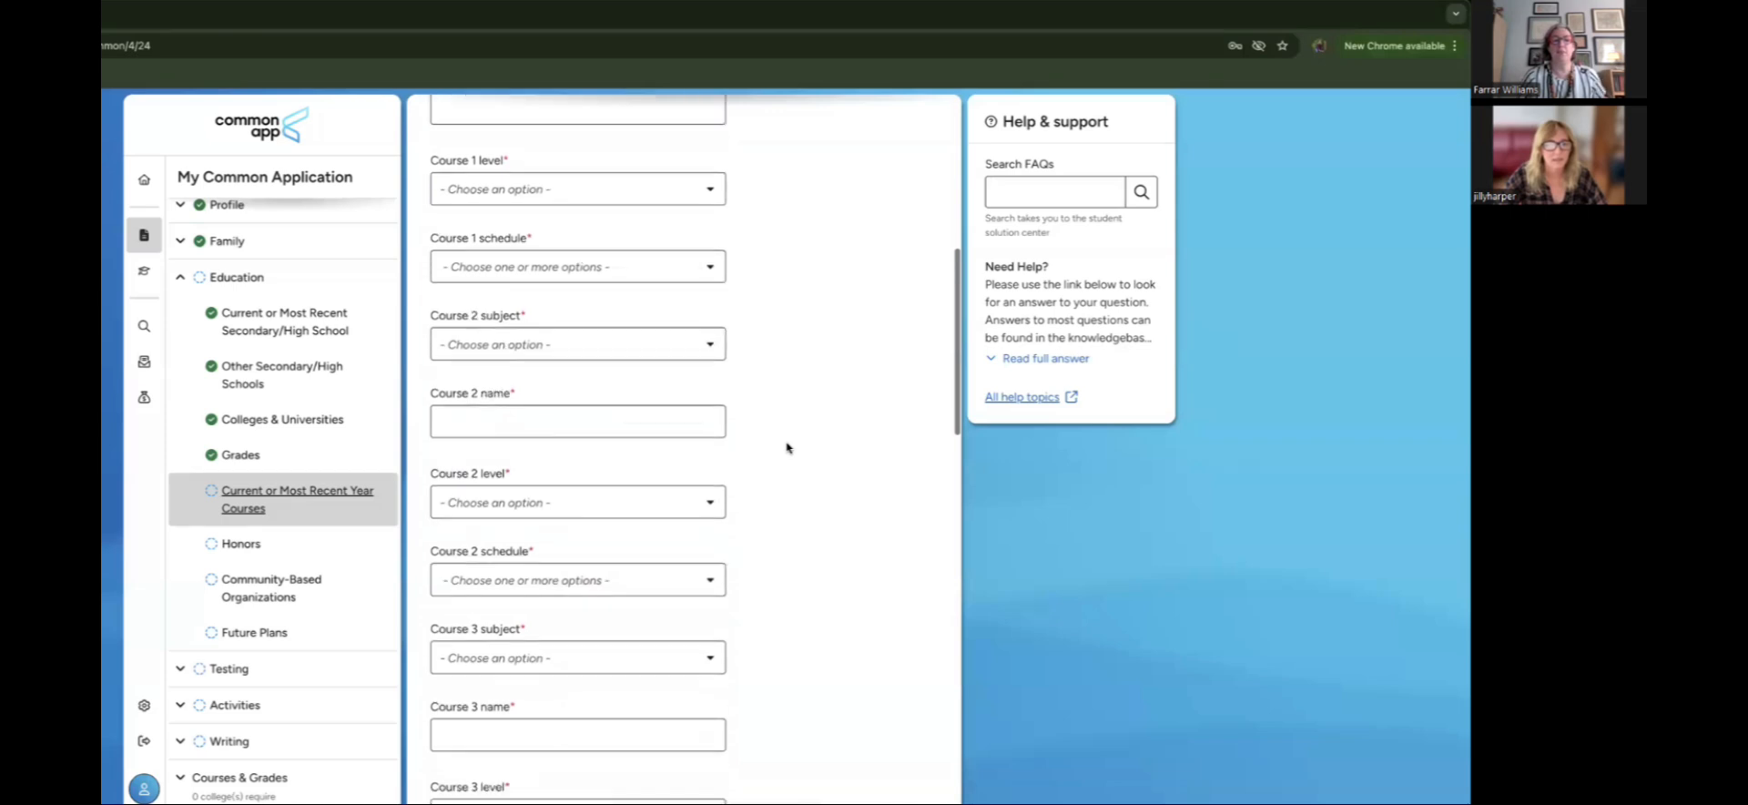
scroll(787, 447, "down", 4)
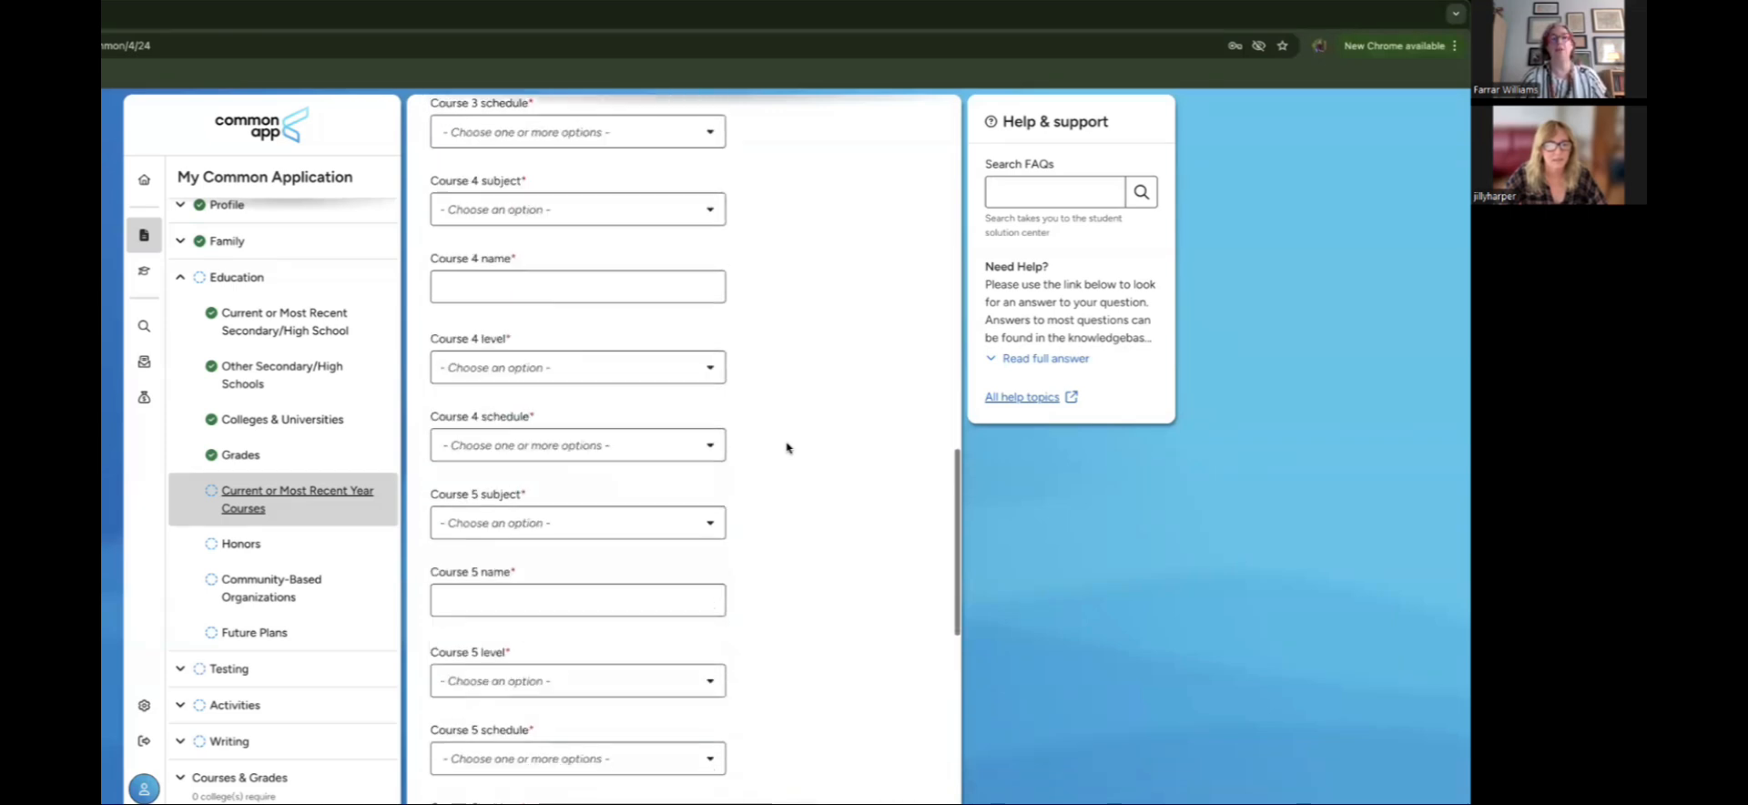
Step: Browse the Course 4 level choices and close the list without selecting one
left_click(705, 368)
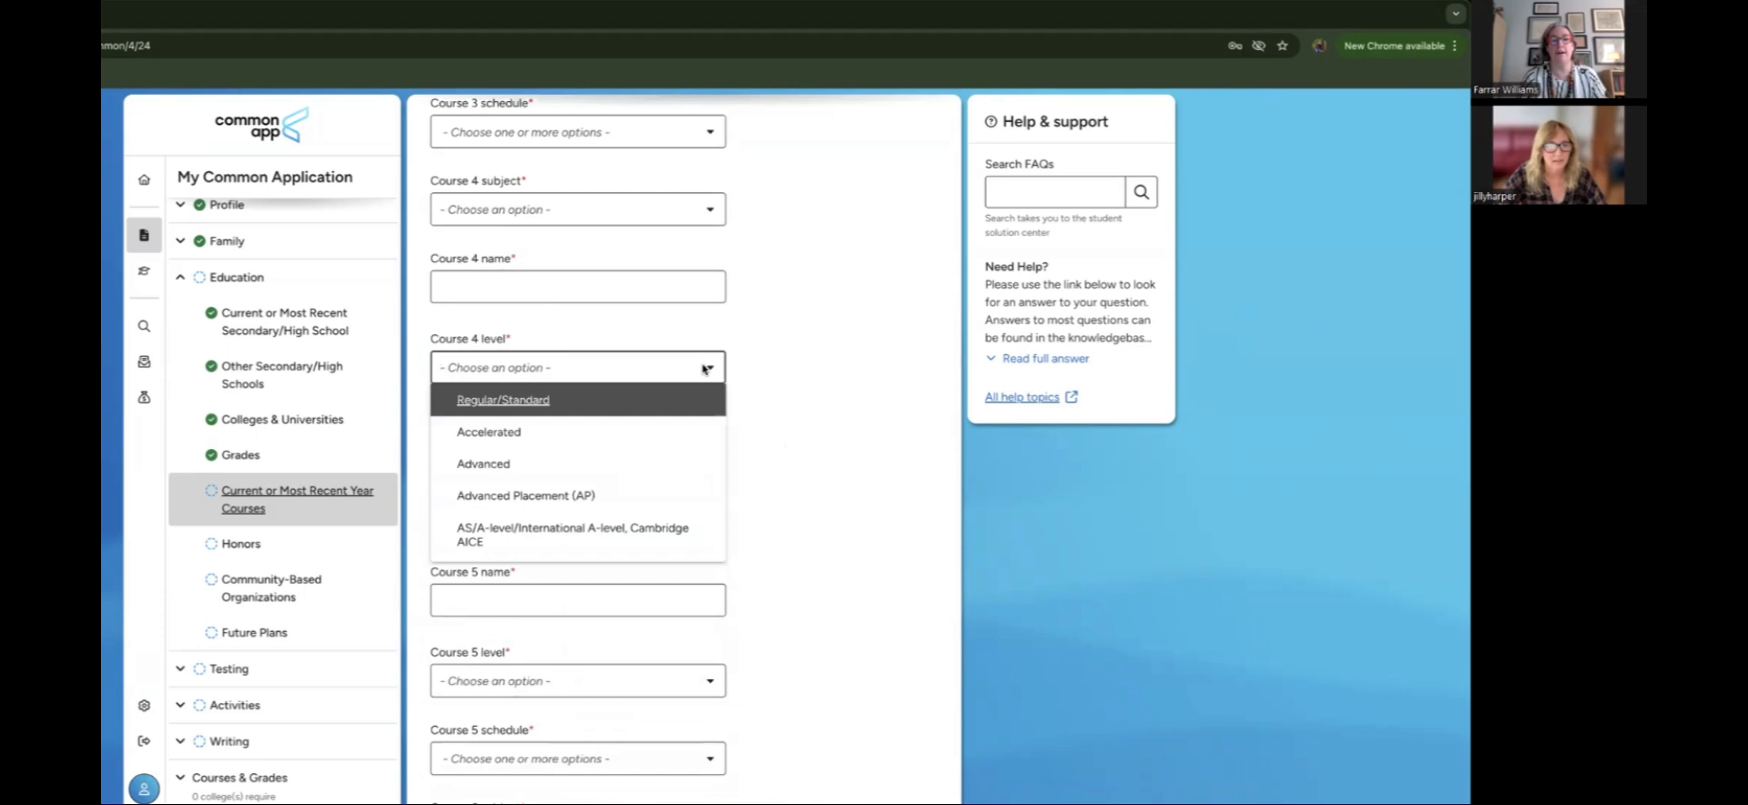
scroll(695, 441, "down", 3)
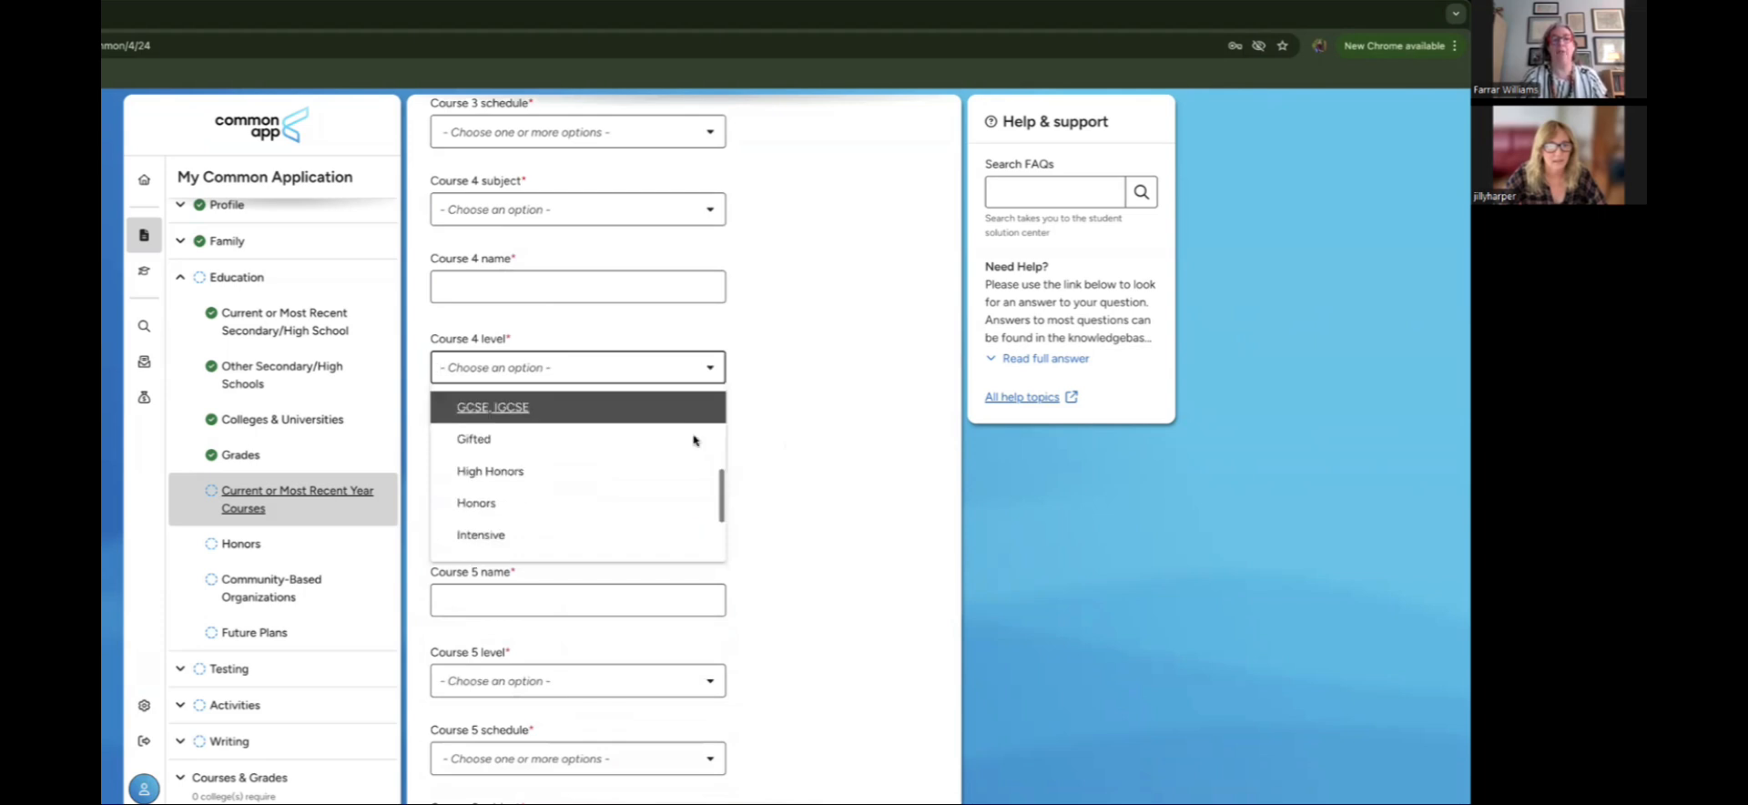
scroll(695, 441, "down", 2)
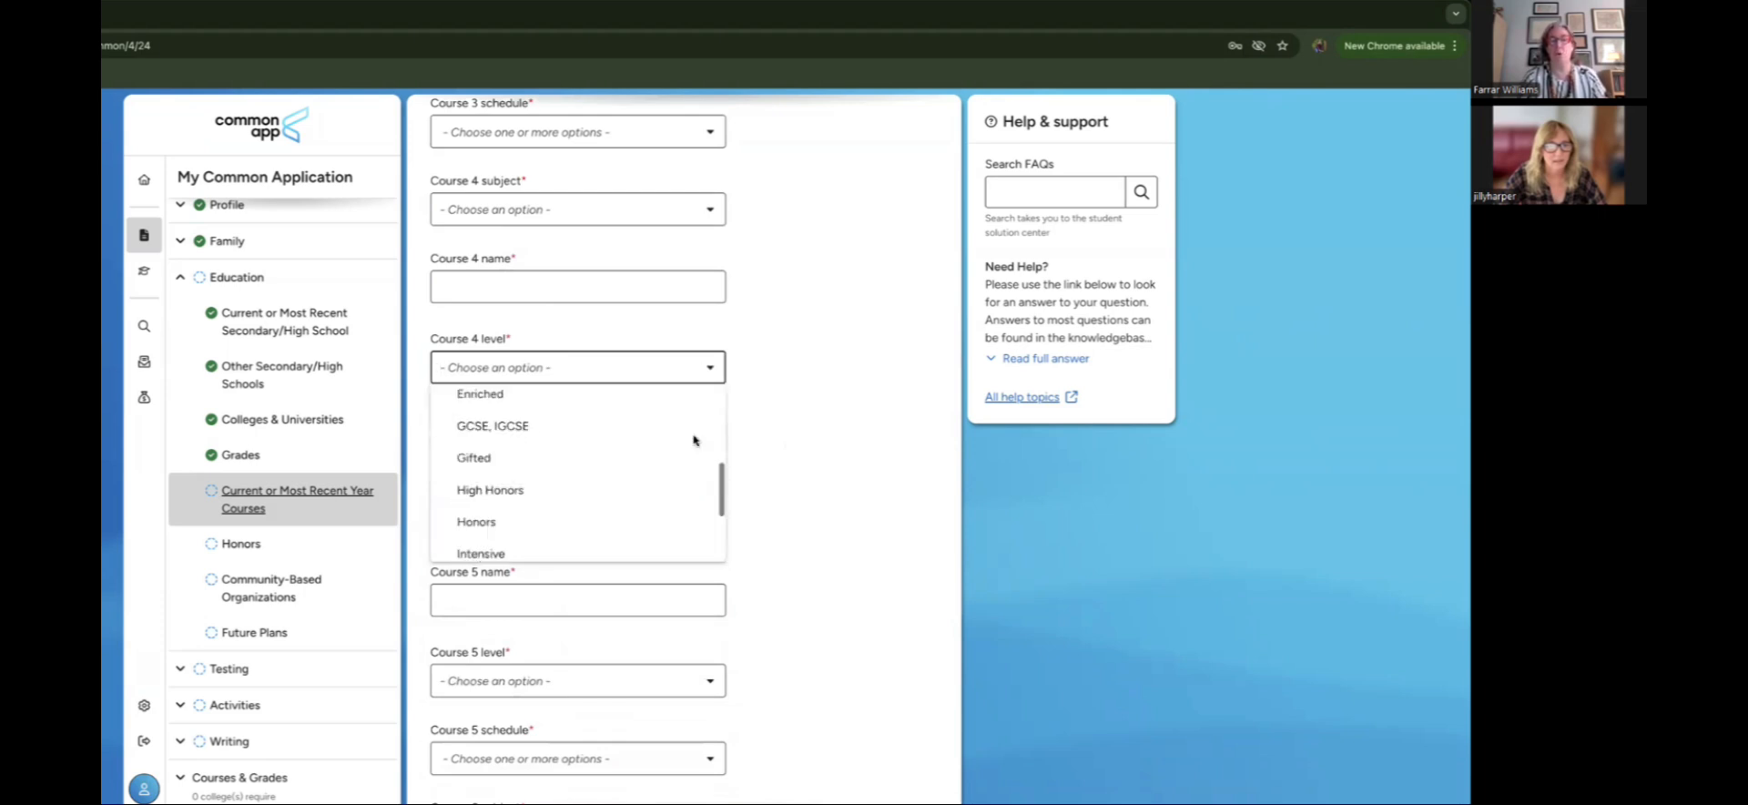
scroll(694, 440, "up", 1)
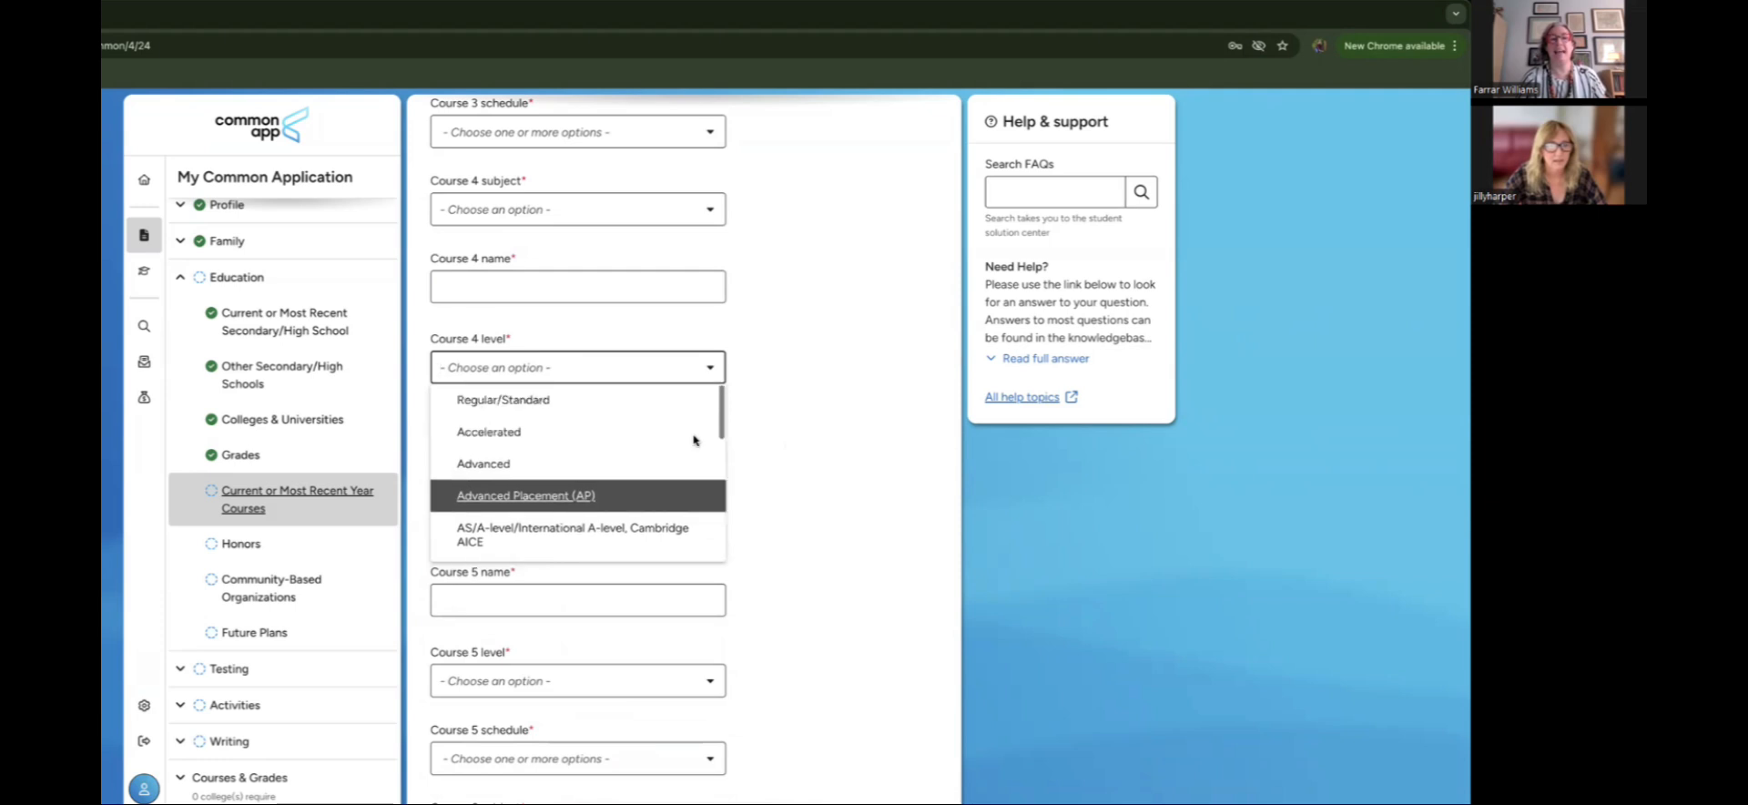
scroll(819, 460, "up", 1)
left_click(826, 466)
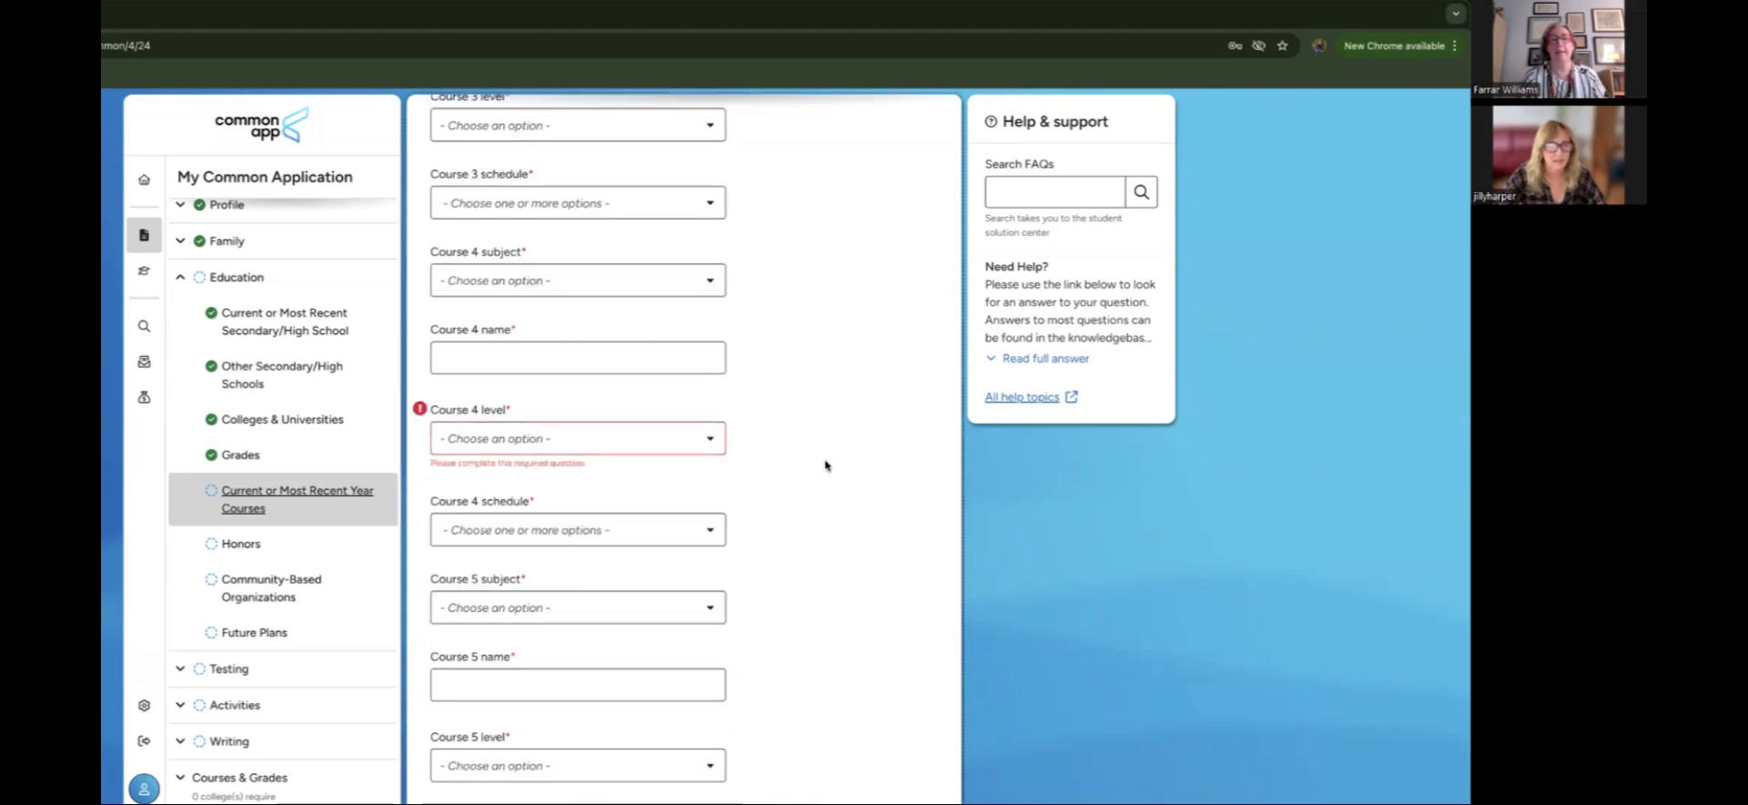
scroll(825, 465, "down", 3)
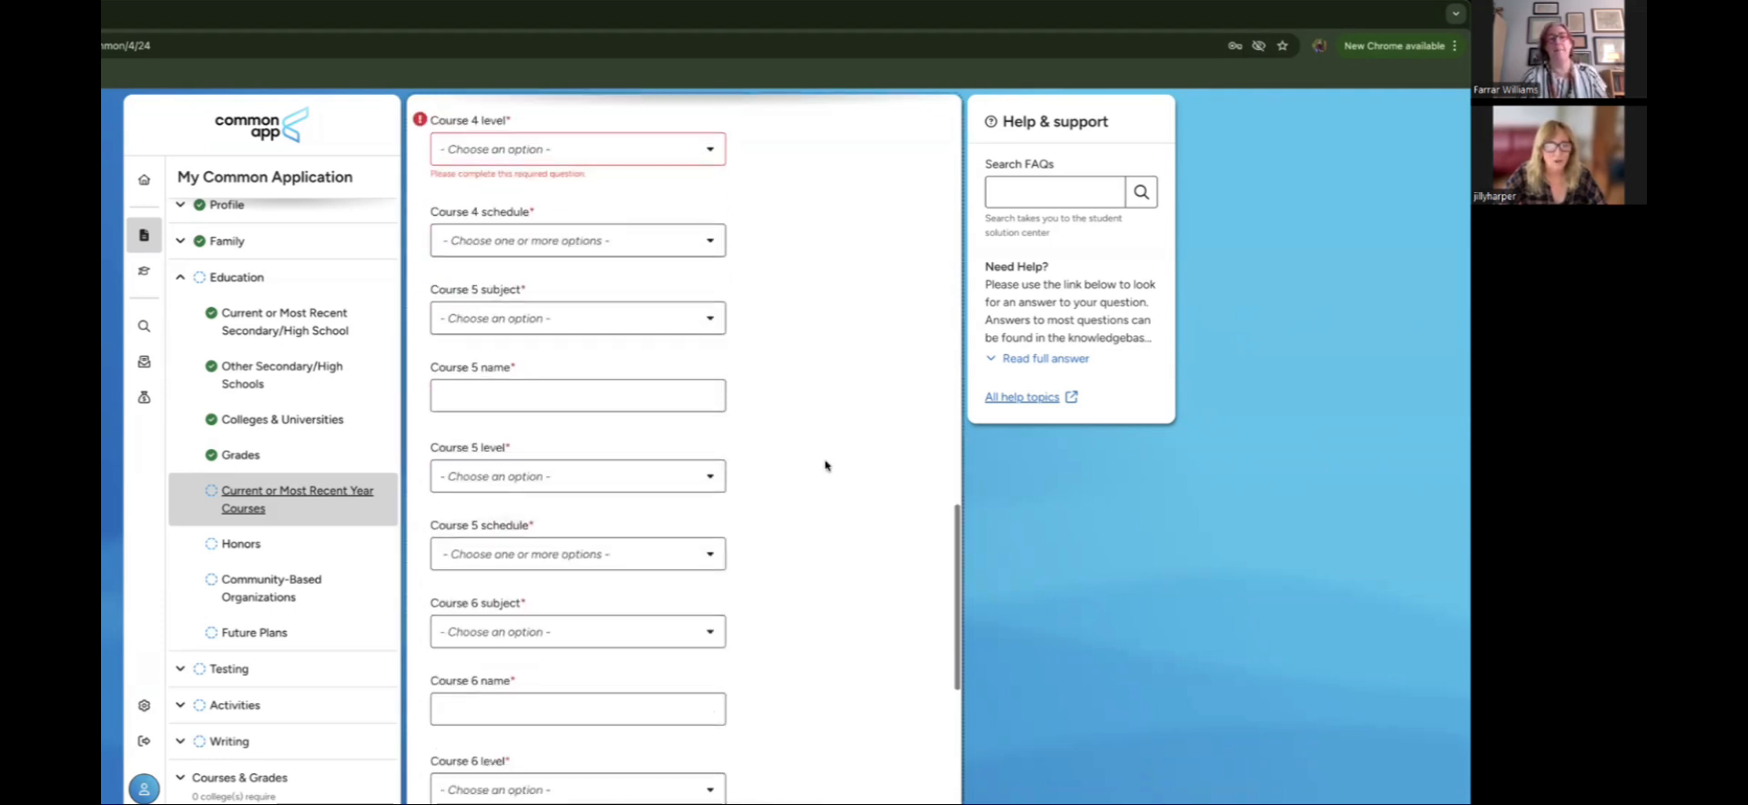
scroll(825, 466, "down", 3)
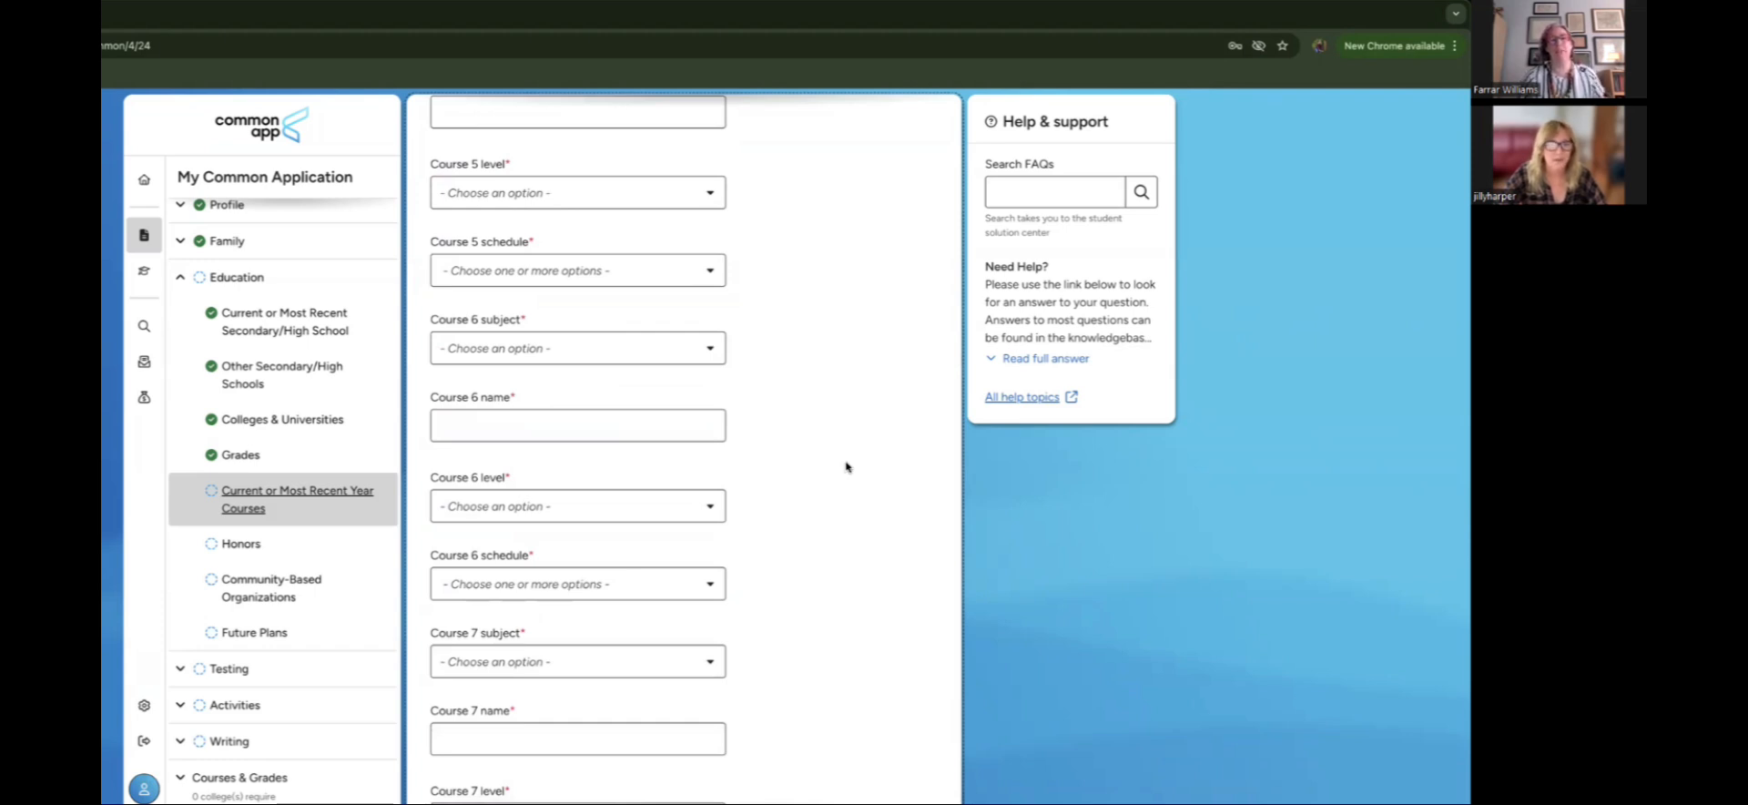
scroll(845, 467, "down", 3)
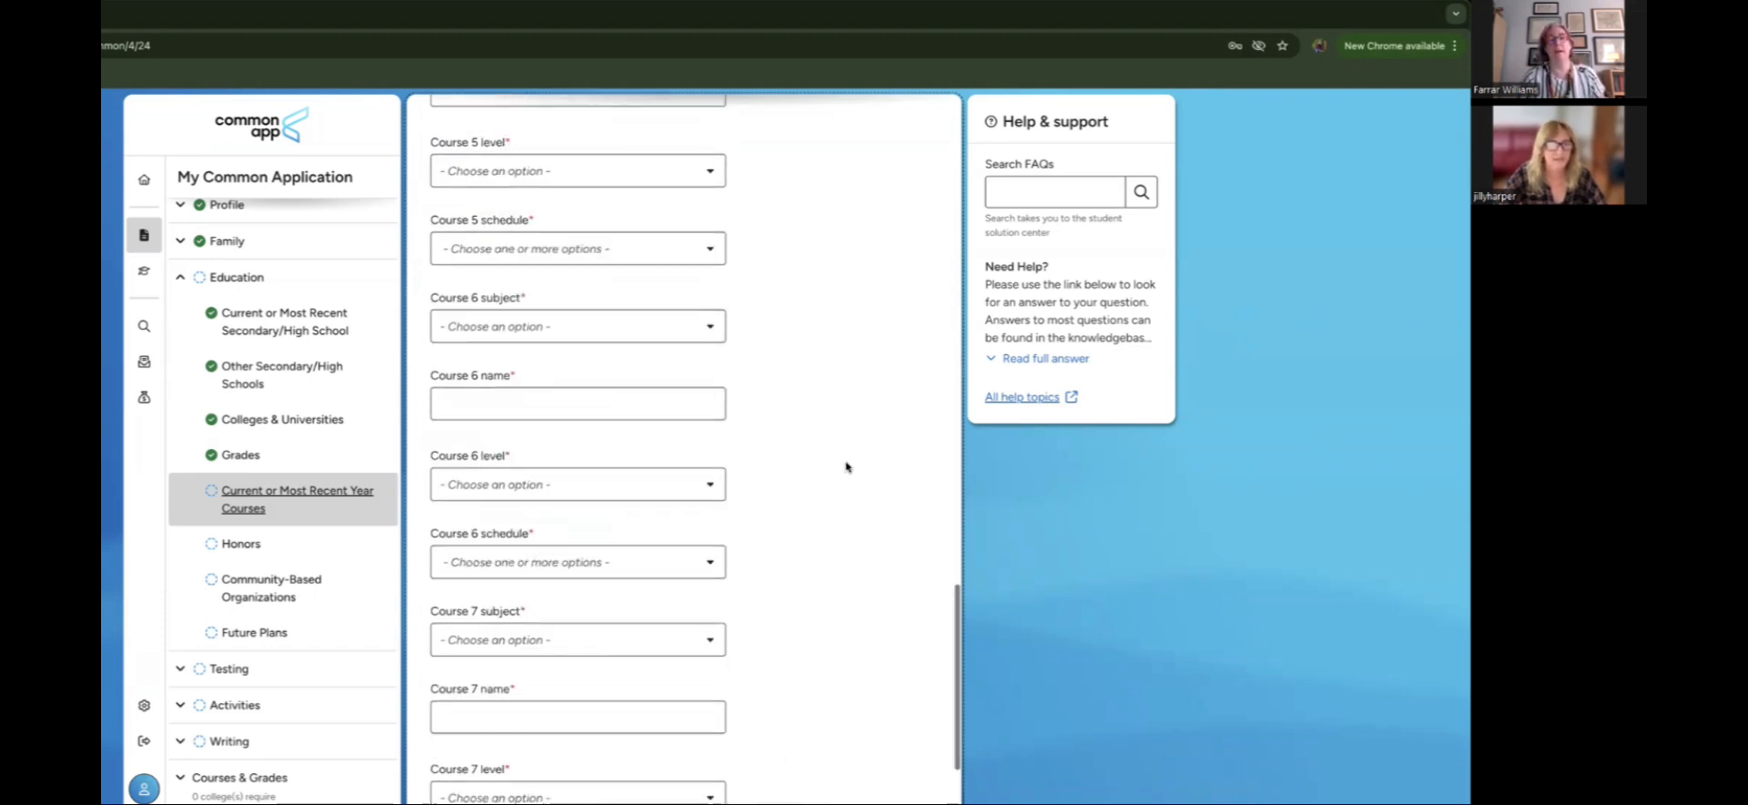
scroll(846, 468, "up", 6)
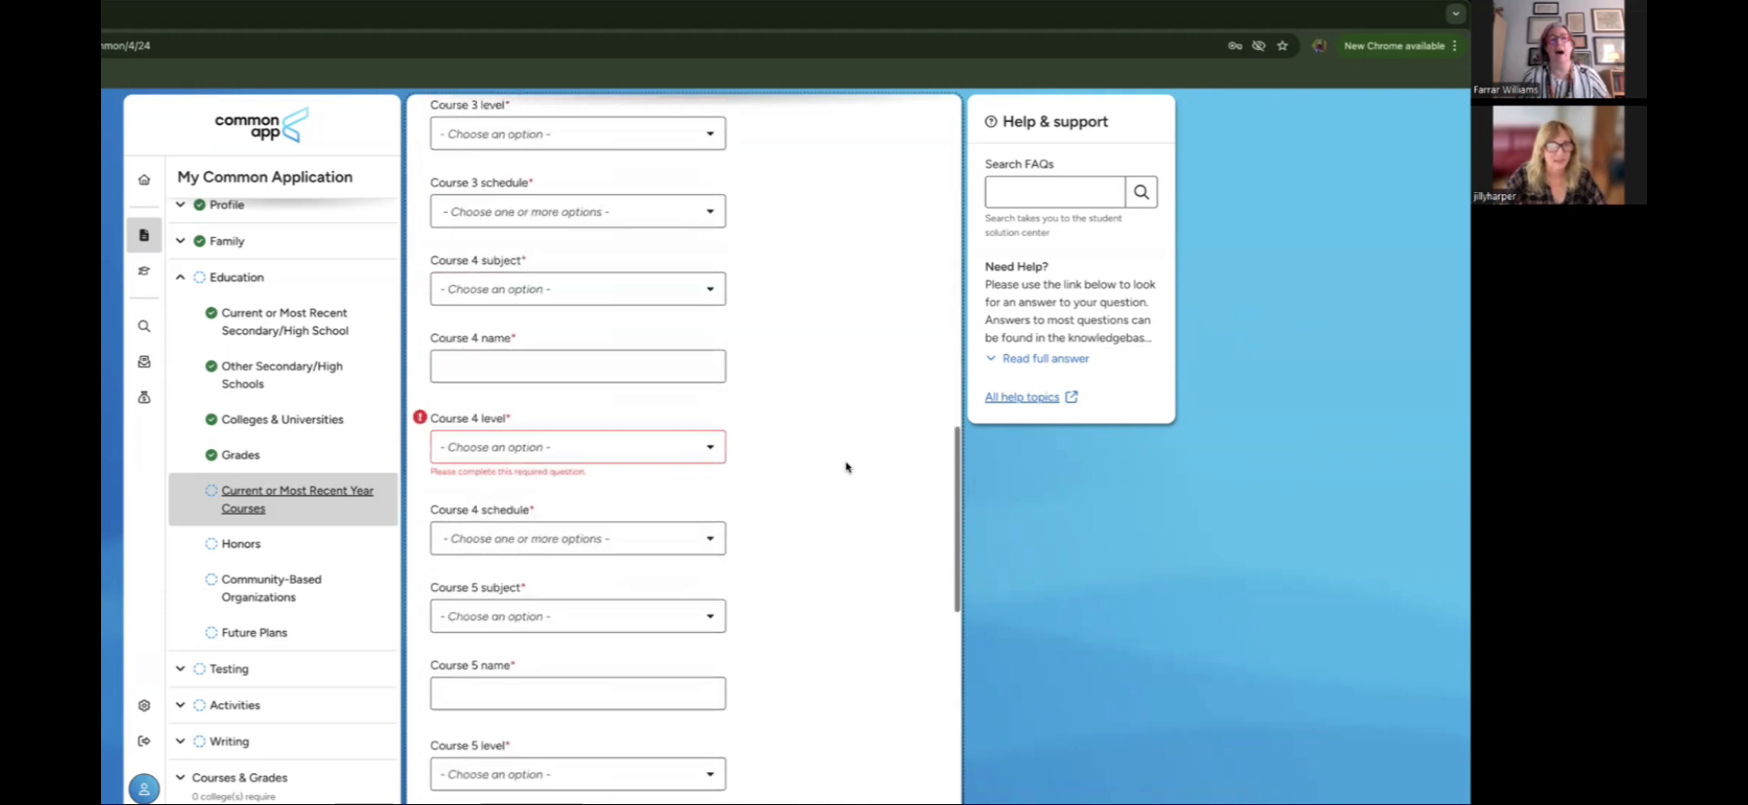
scroll(846, 467, "up", 8)
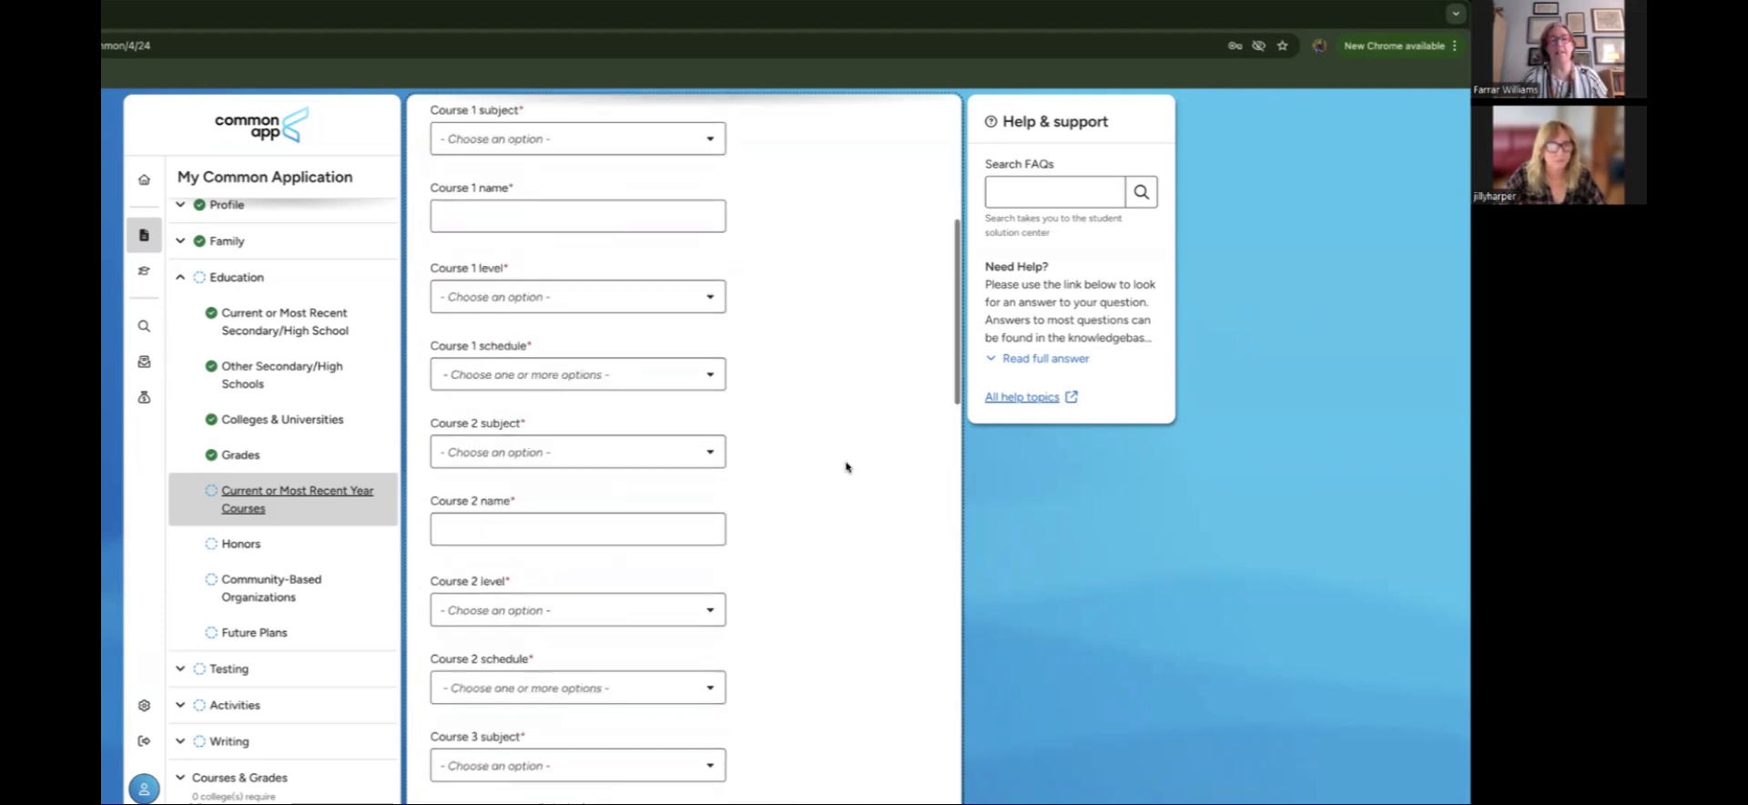
scroll(846, 468, "up", 4)
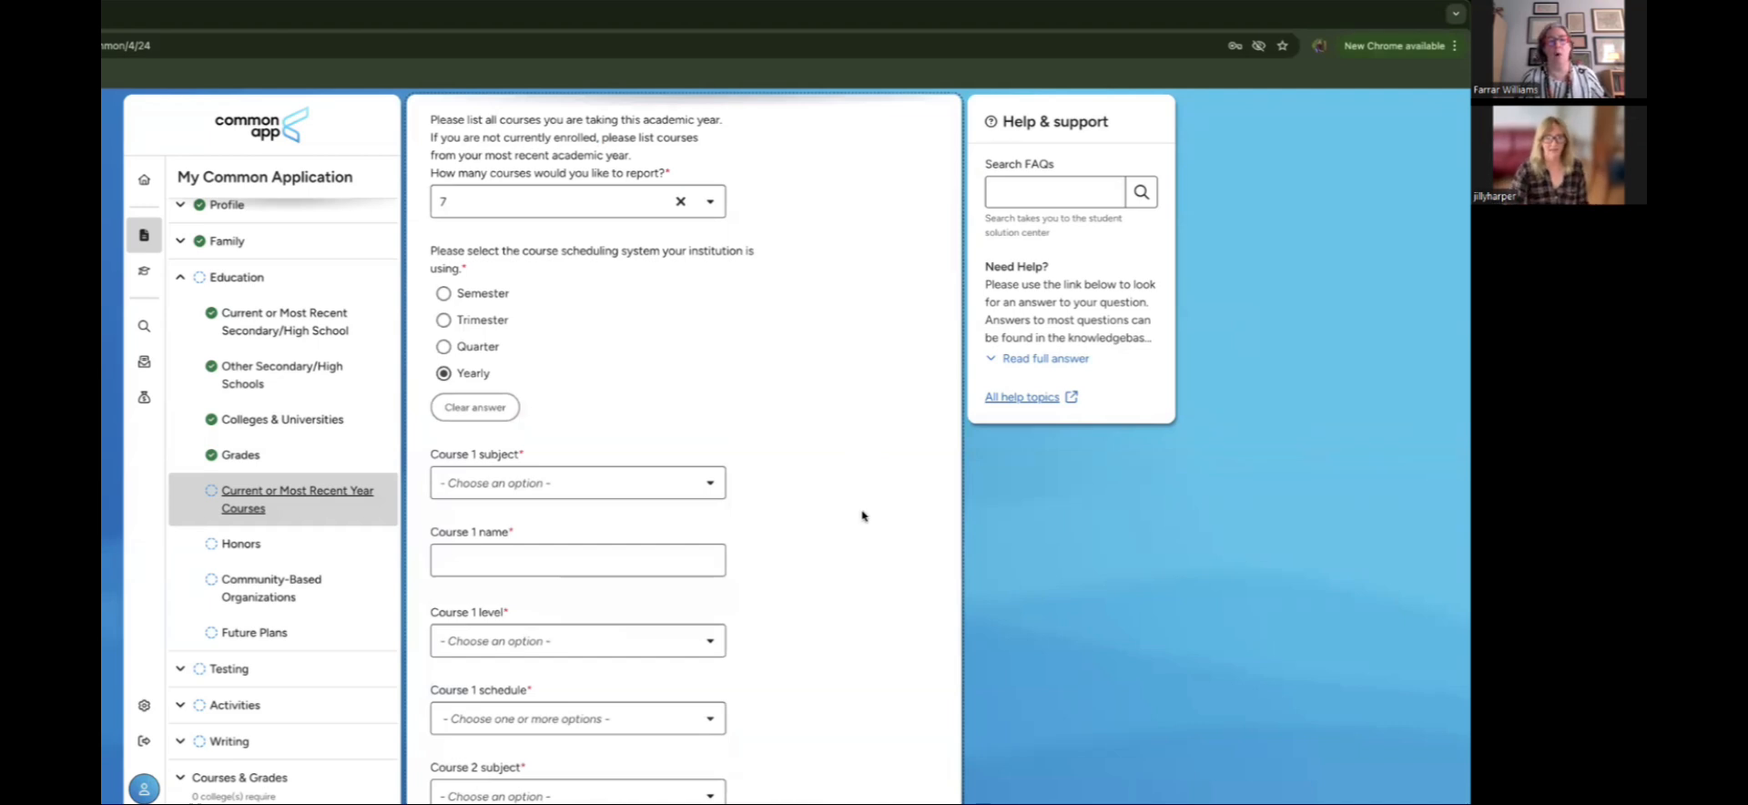
Step: Change the number of courses to report to 1
left_click(709, 209)
scroll(598, 249, "up", 3)
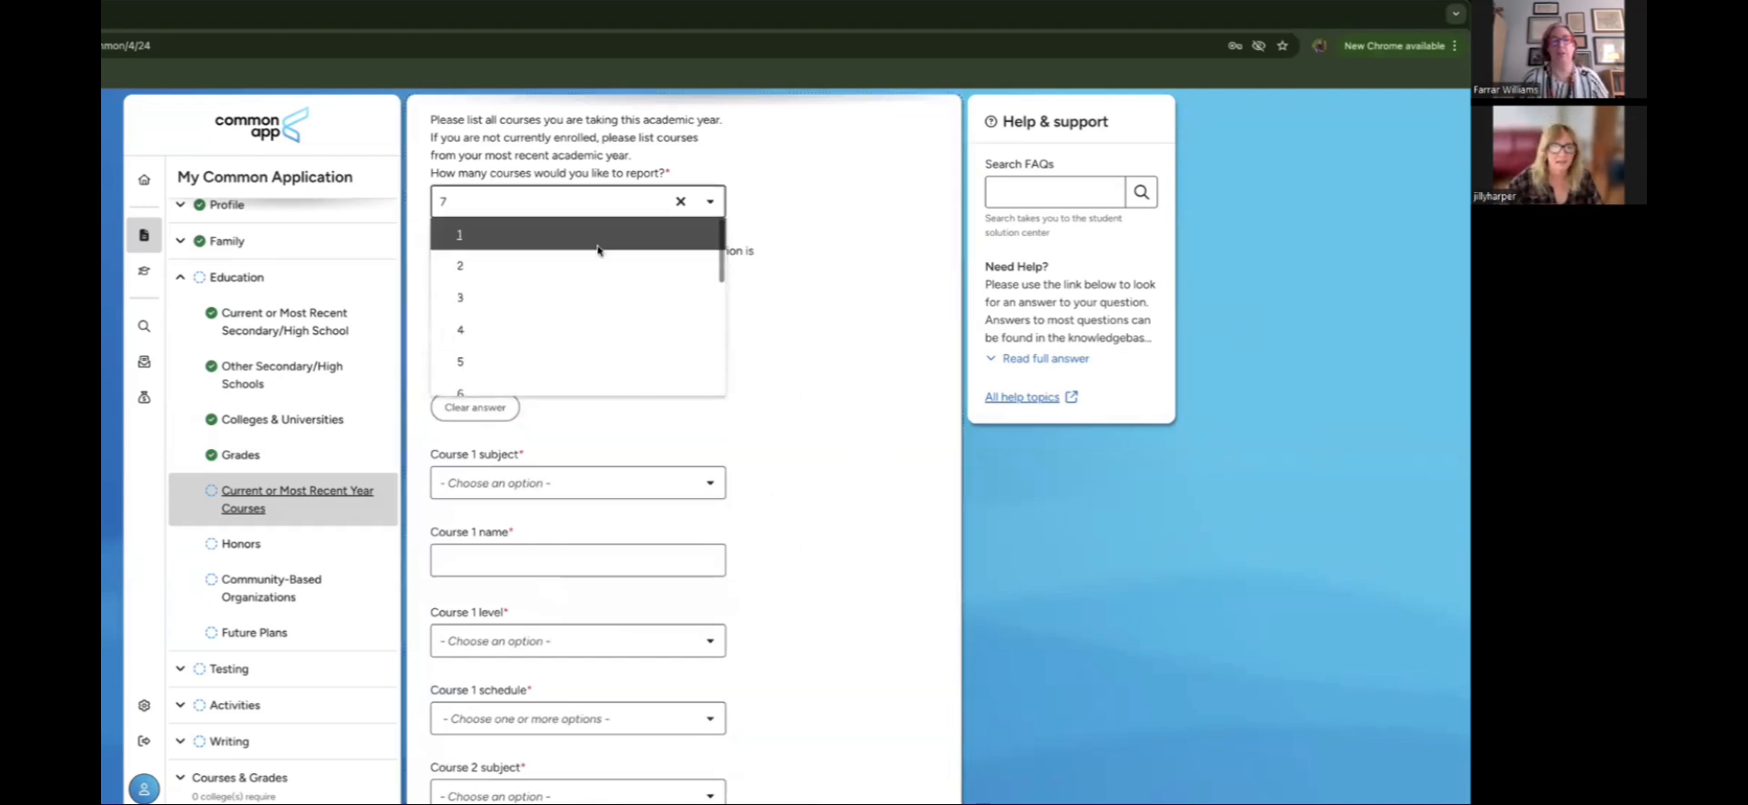
left_click(598, 248)
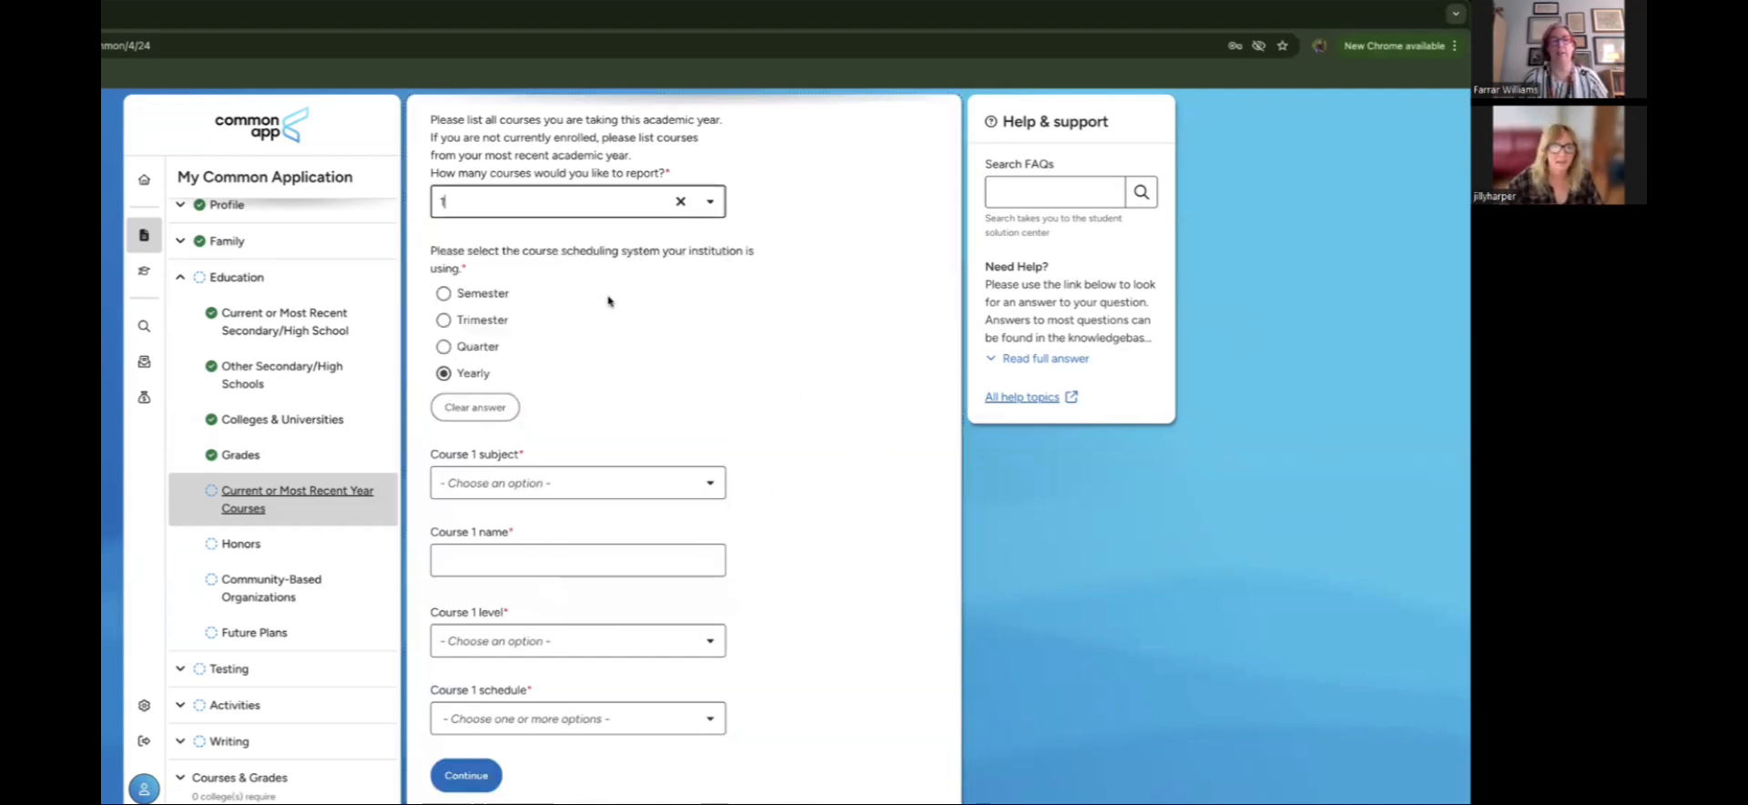
Step: Set Course 1 subject to English and name it 'Fantasy Literature and Composition'
left_click(642, 474)
scroll(579, 579, "down", 3)
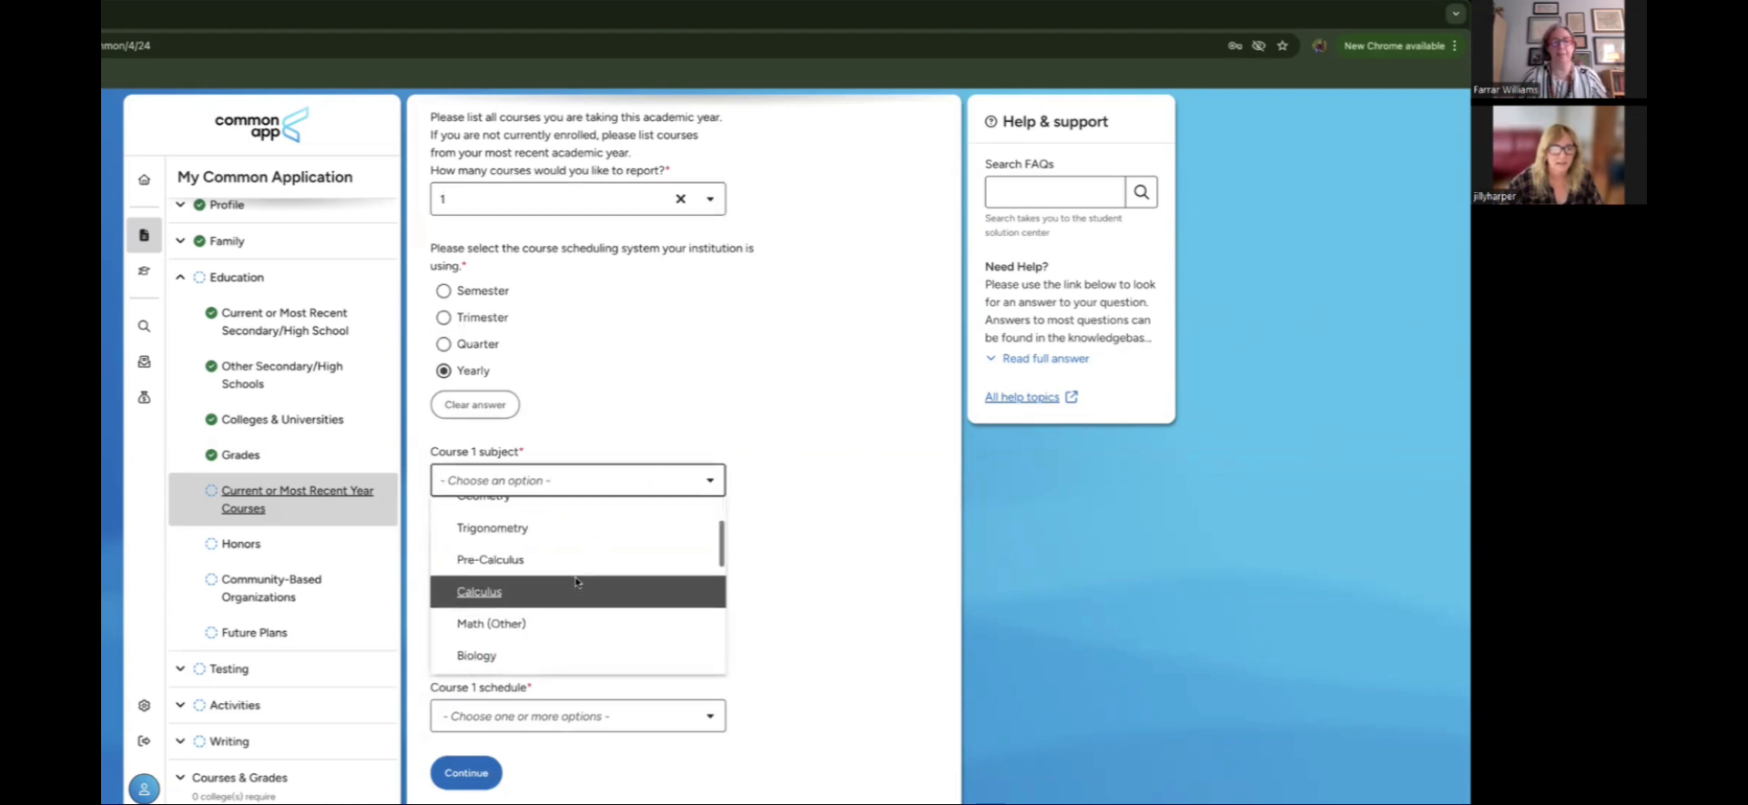
scroll(575, 582, "down", 5)
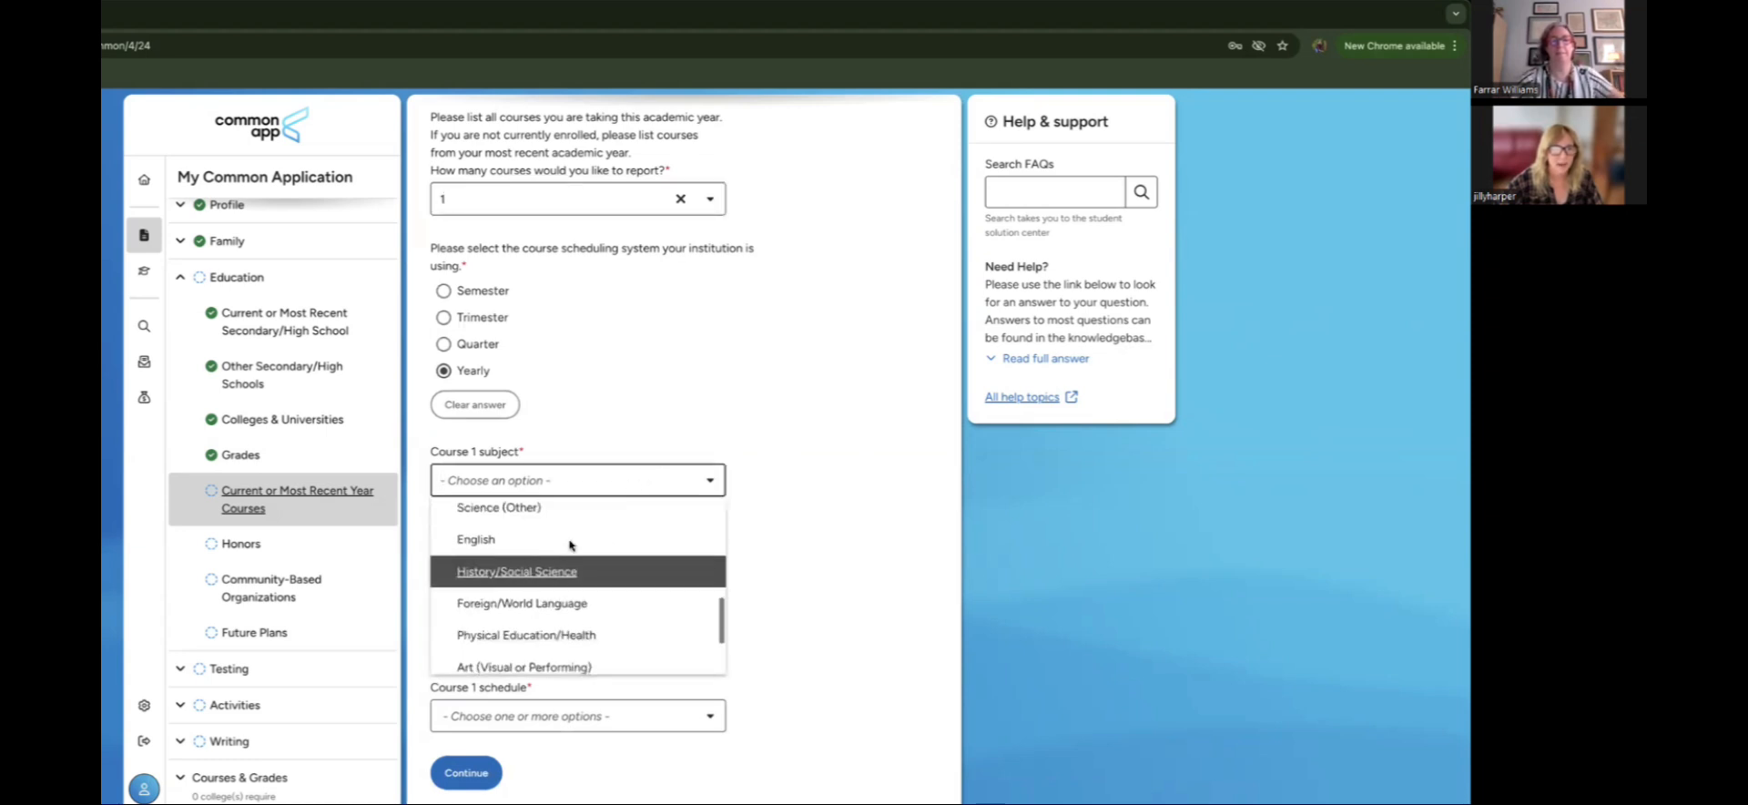
left_click(571, 541)
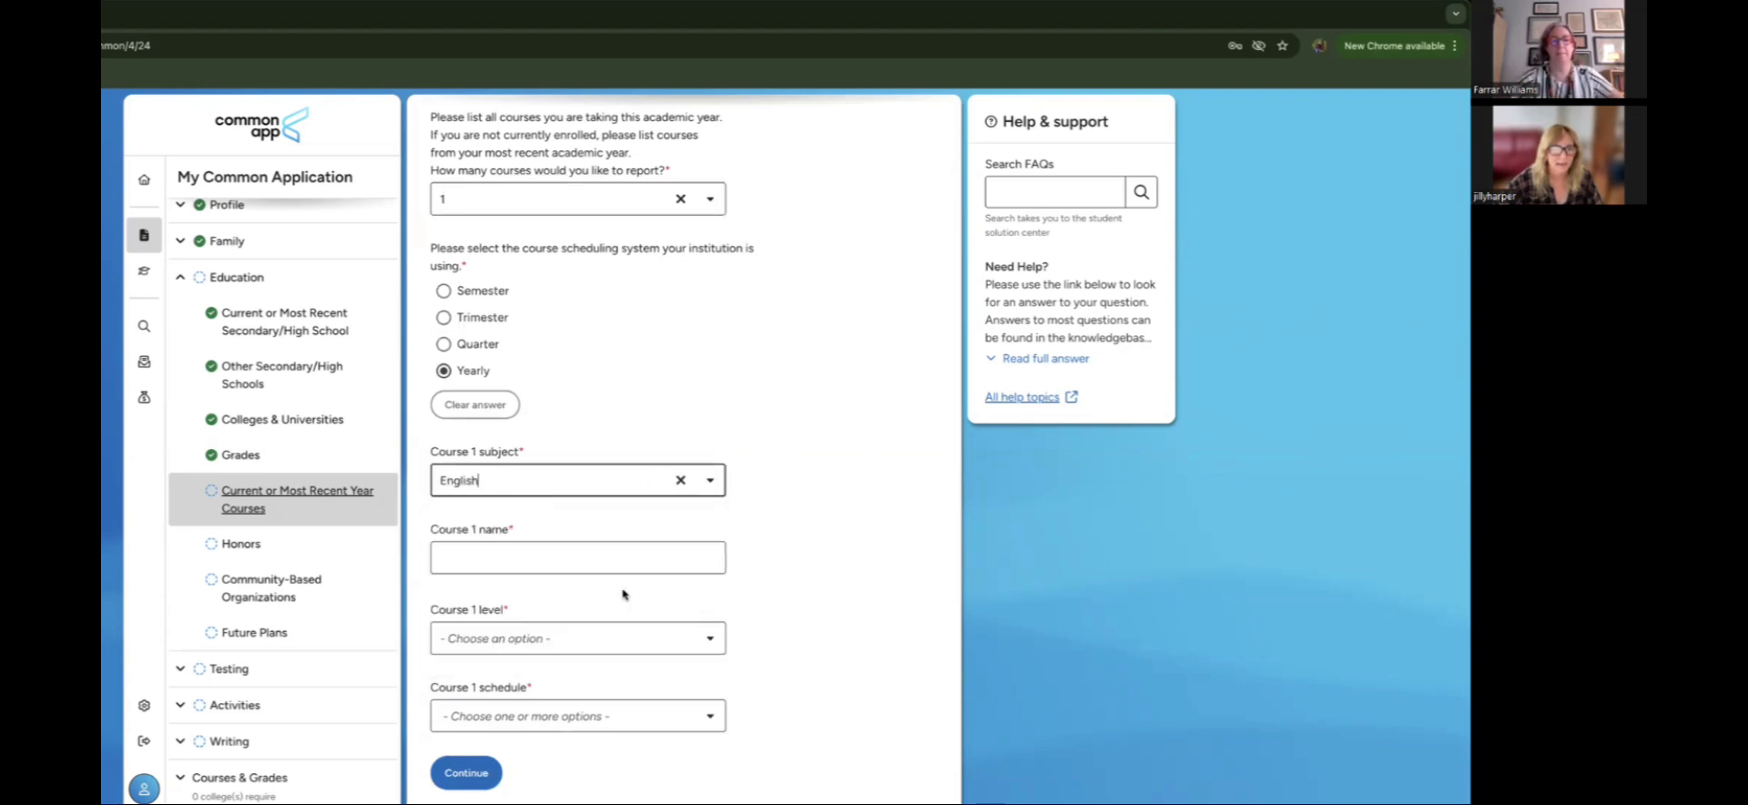
left_click(661, 551)
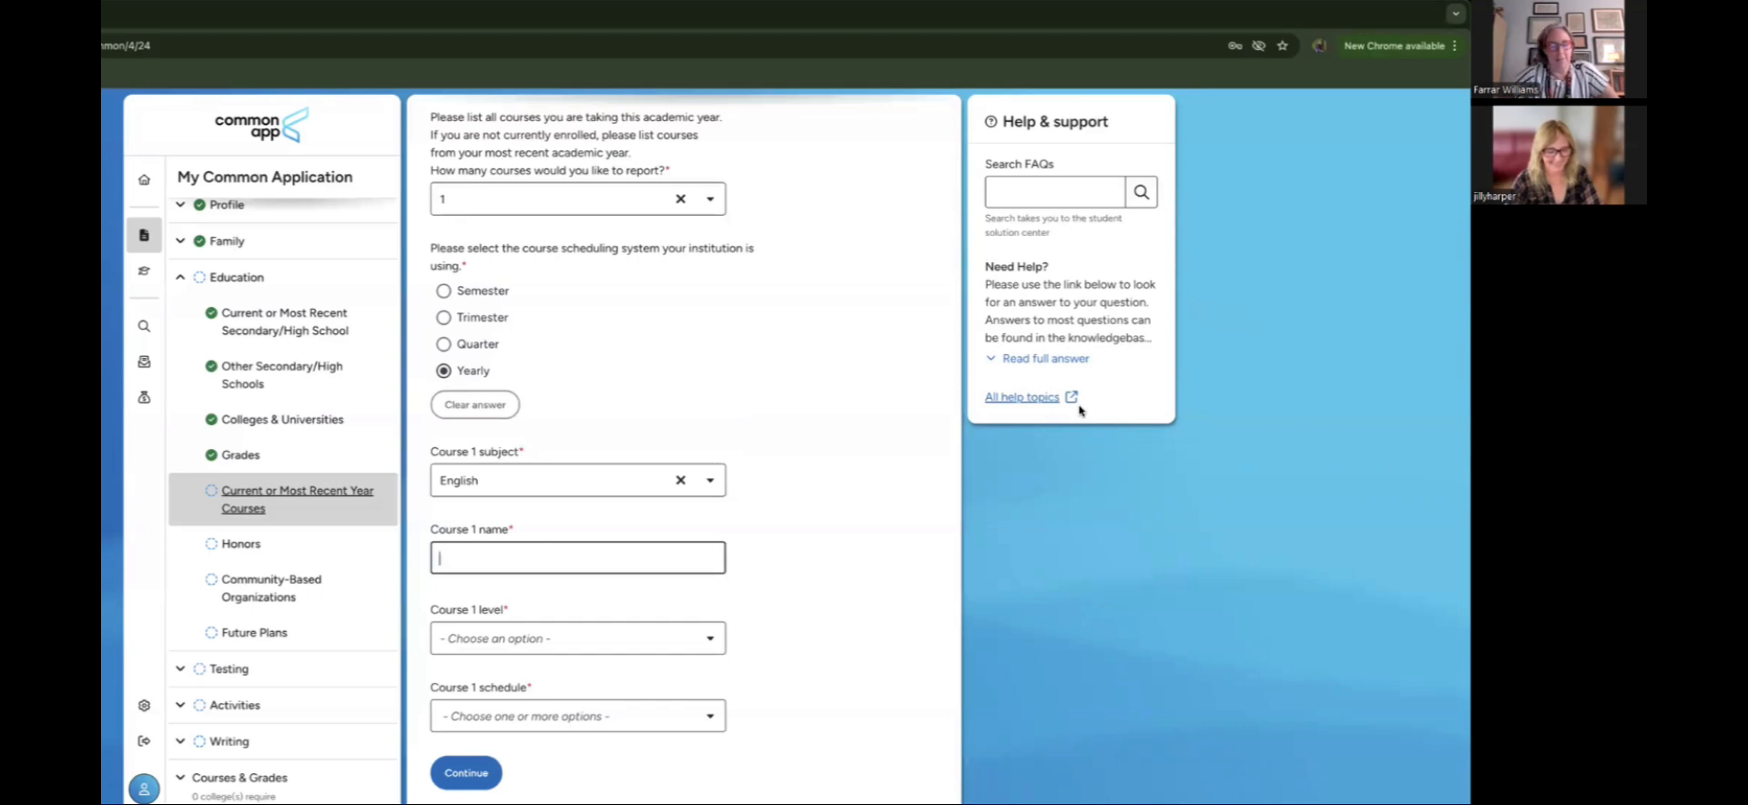
type("Fanta")
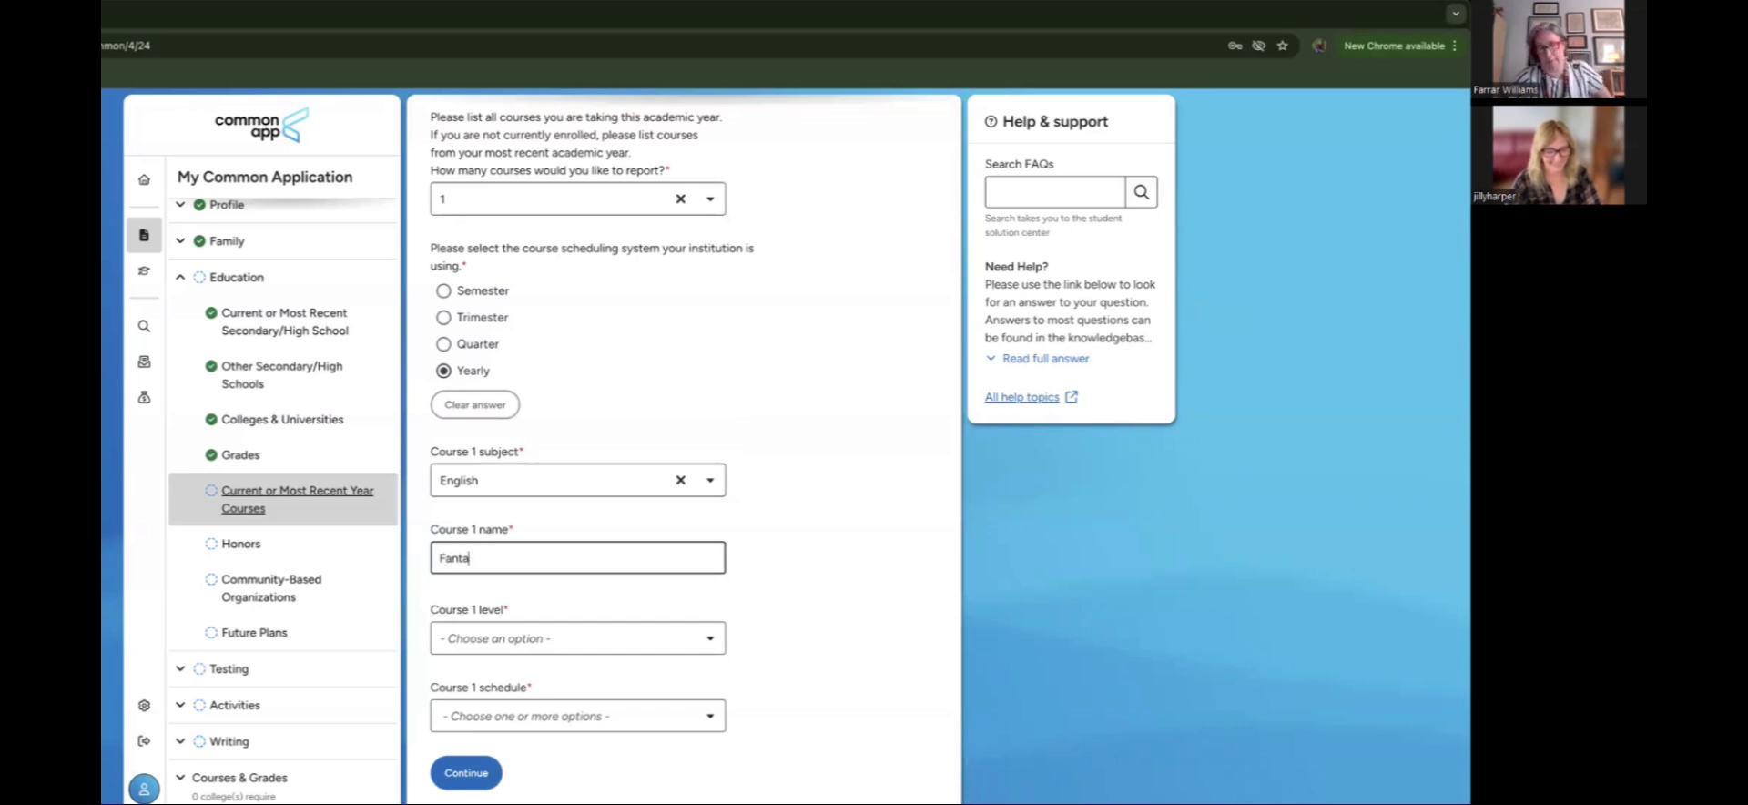
type("sy Liter")
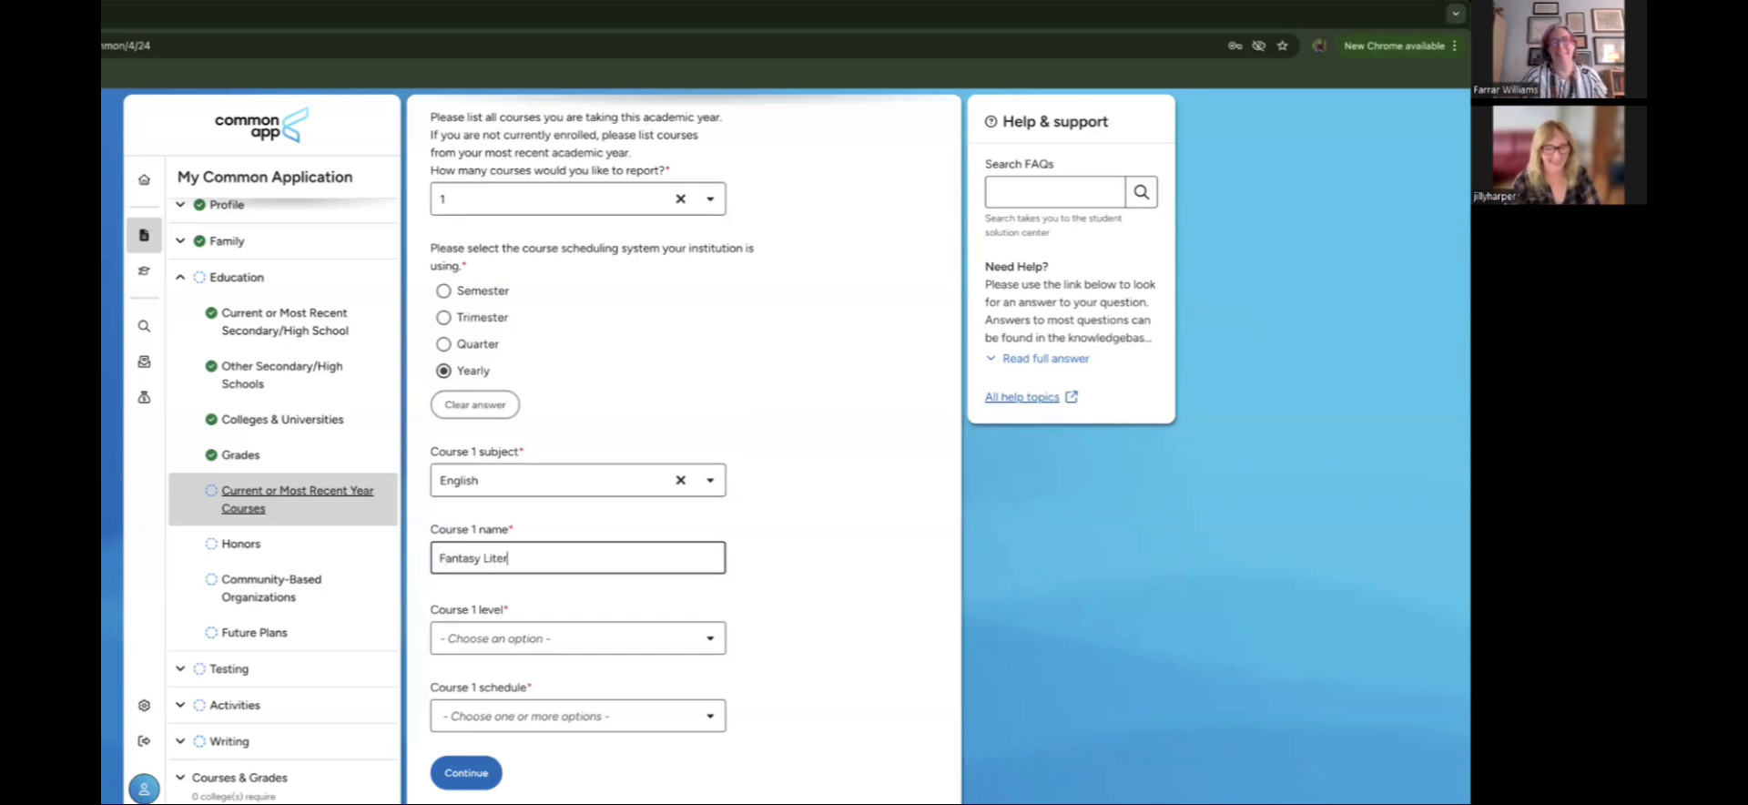
type("ature ")
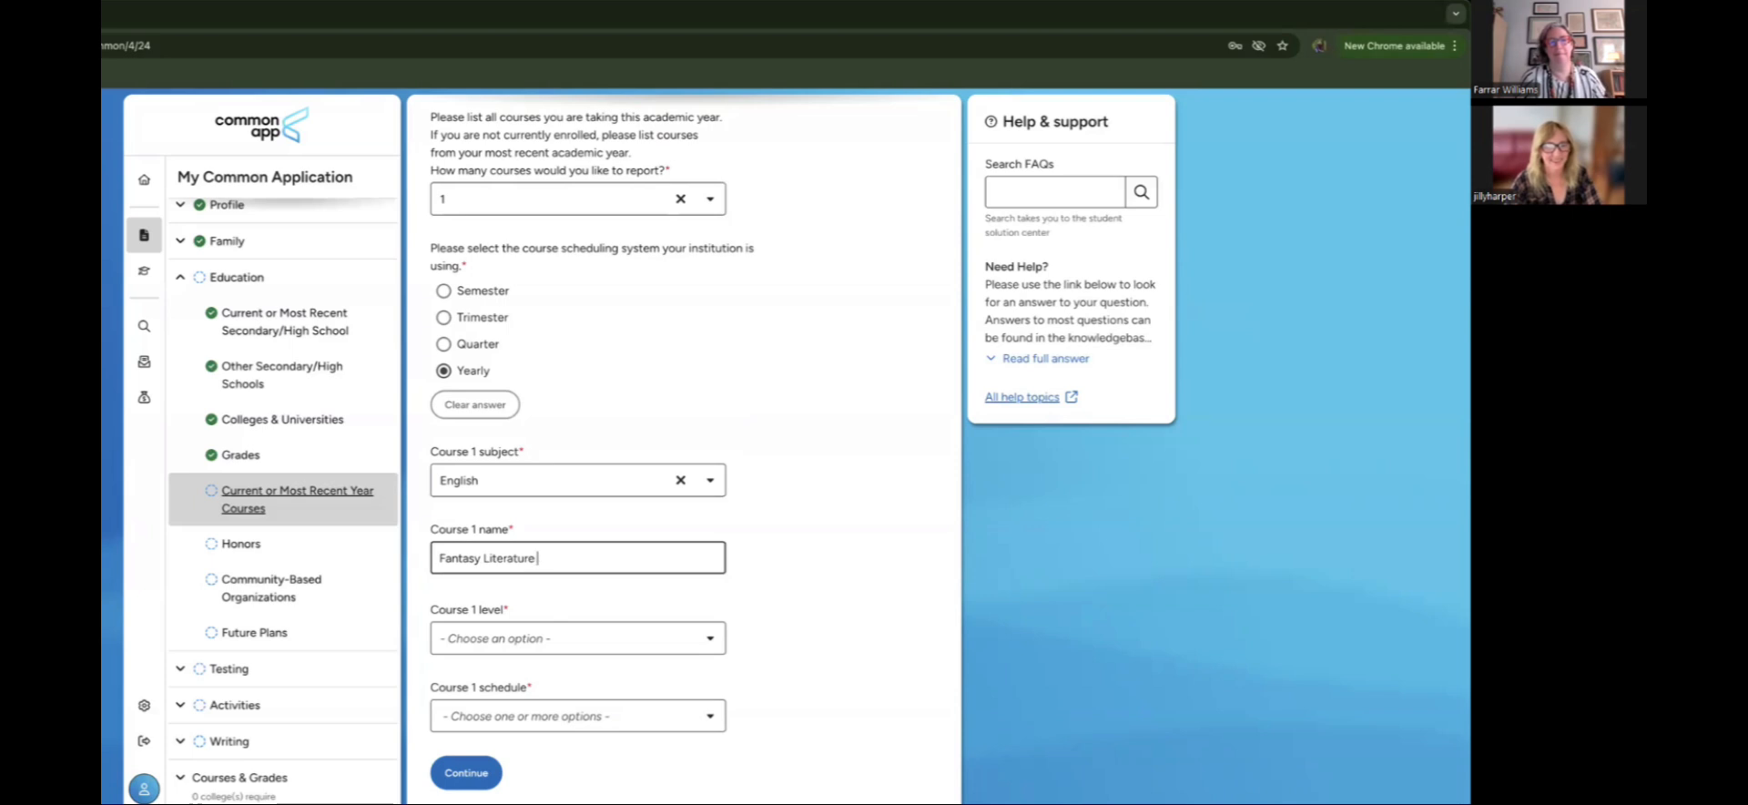
type("and Comp")
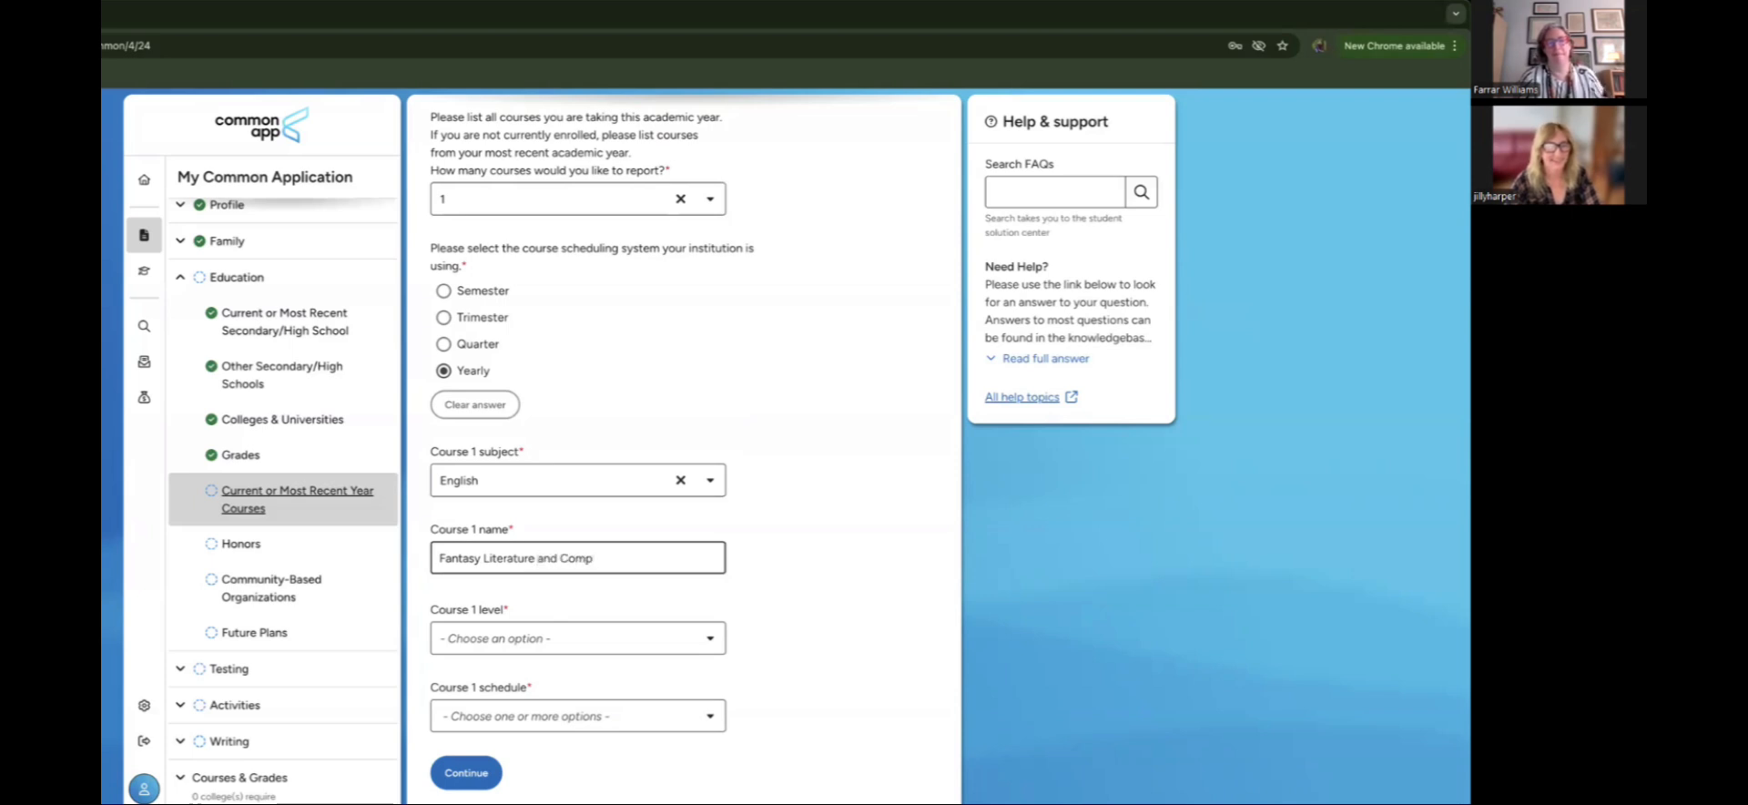
type("p")
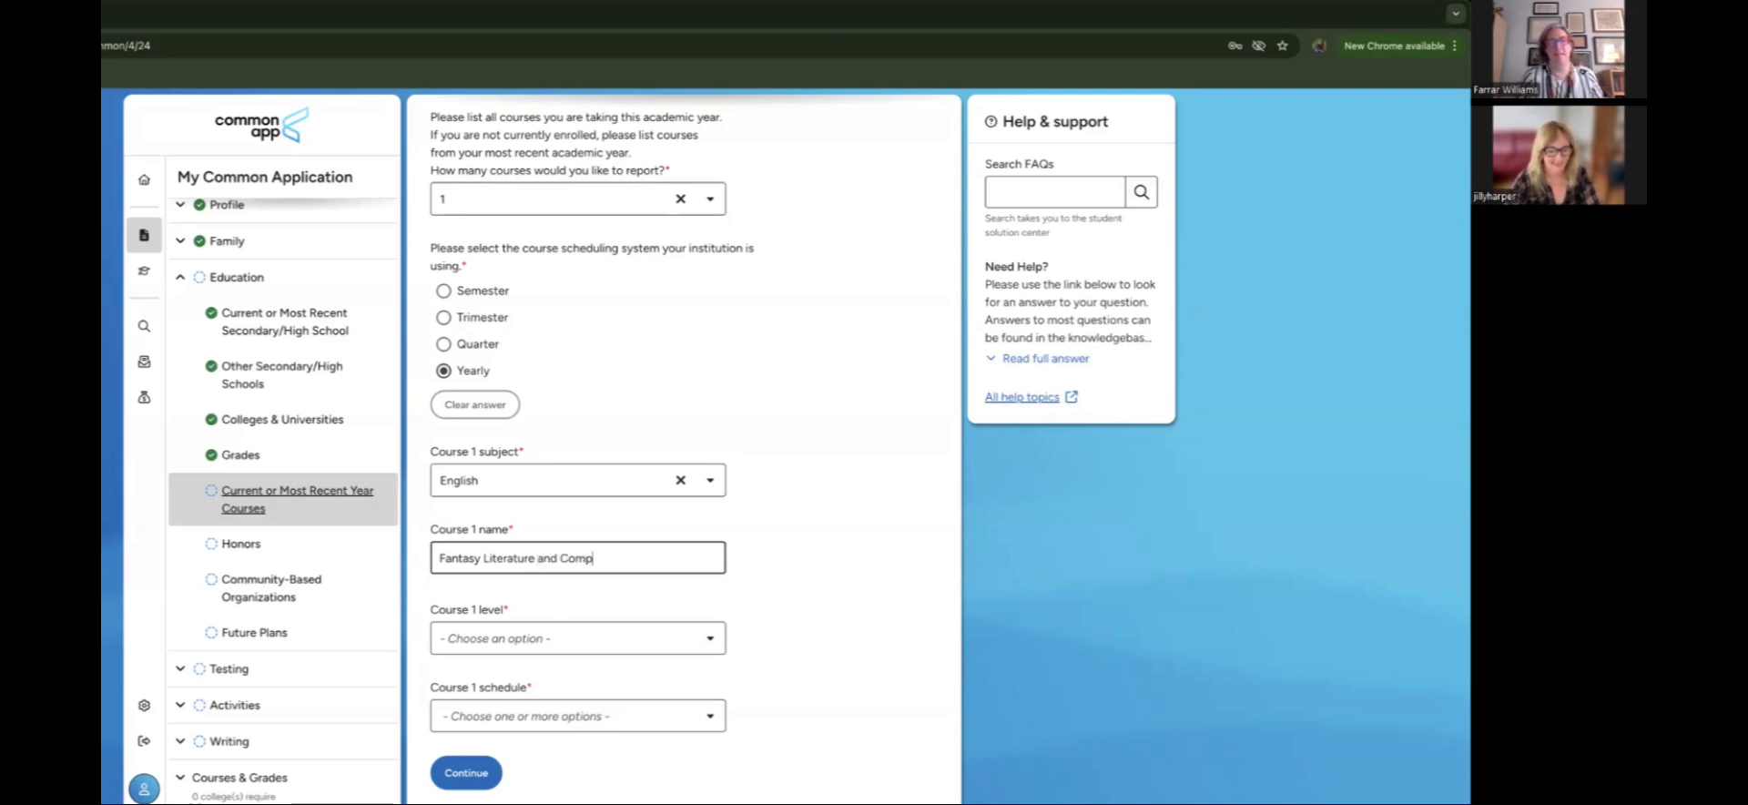
type("osition")
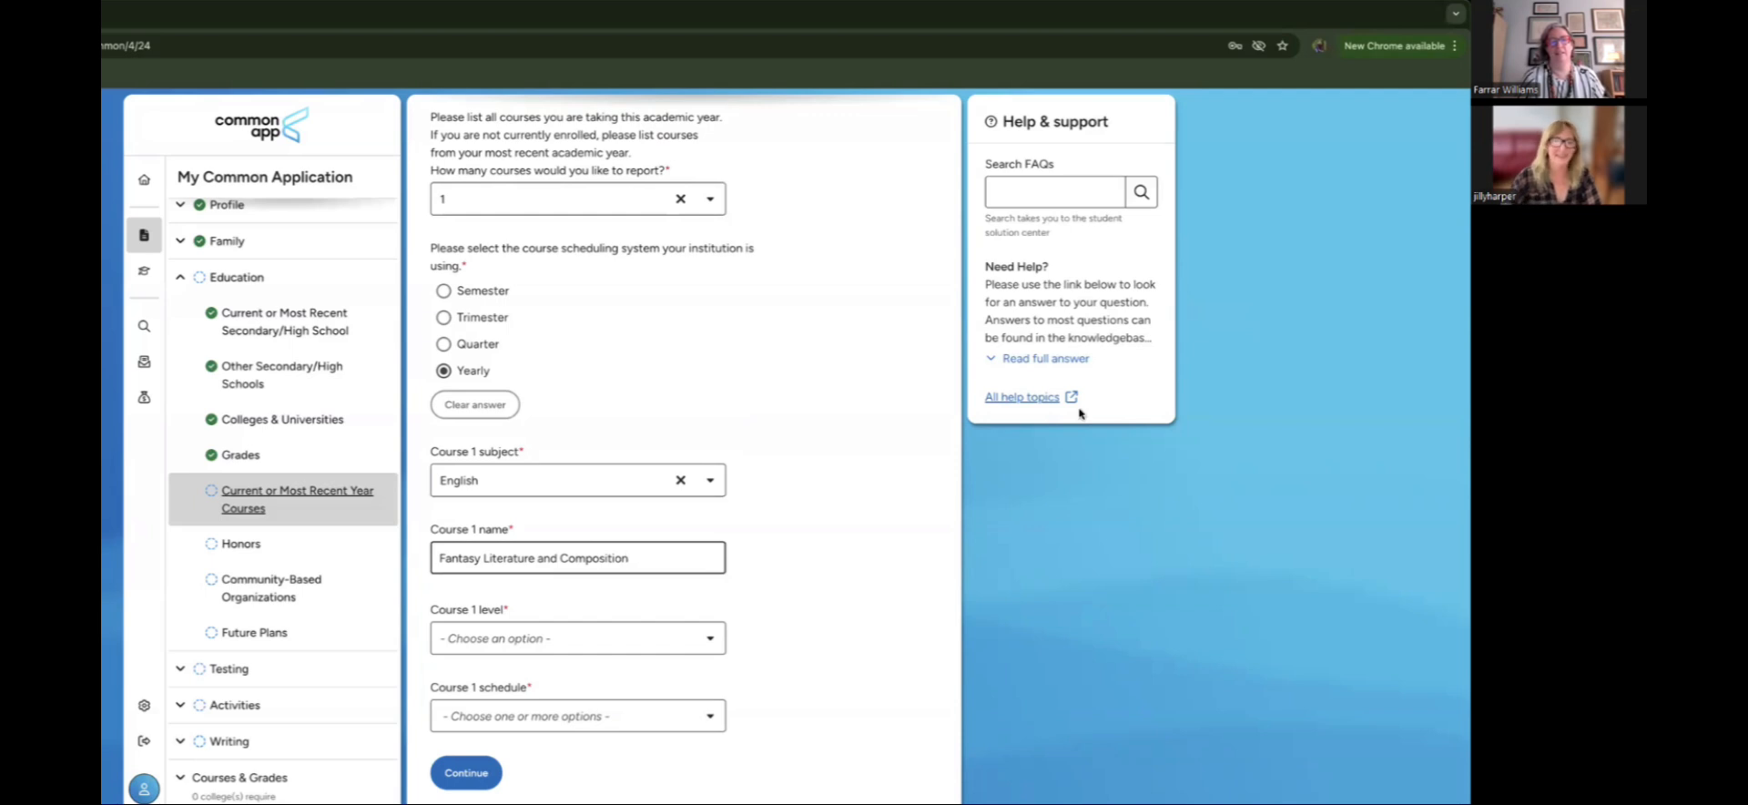
Step: Set the Course 1 level to Regular/Standard
left_click(529, 640)
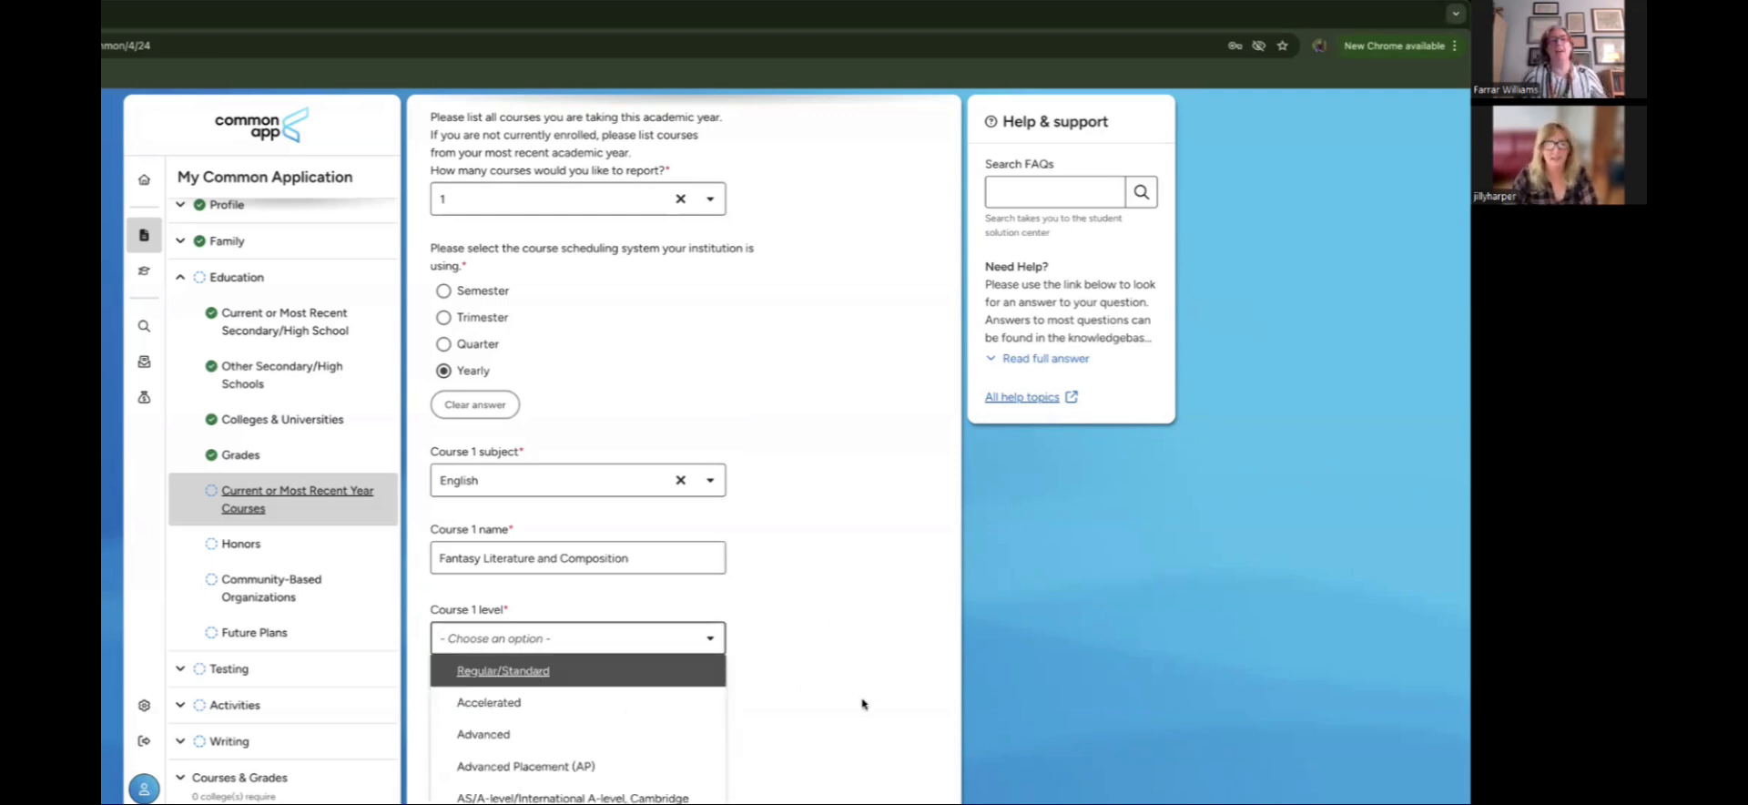
scroll(863, 704, "down", 1)
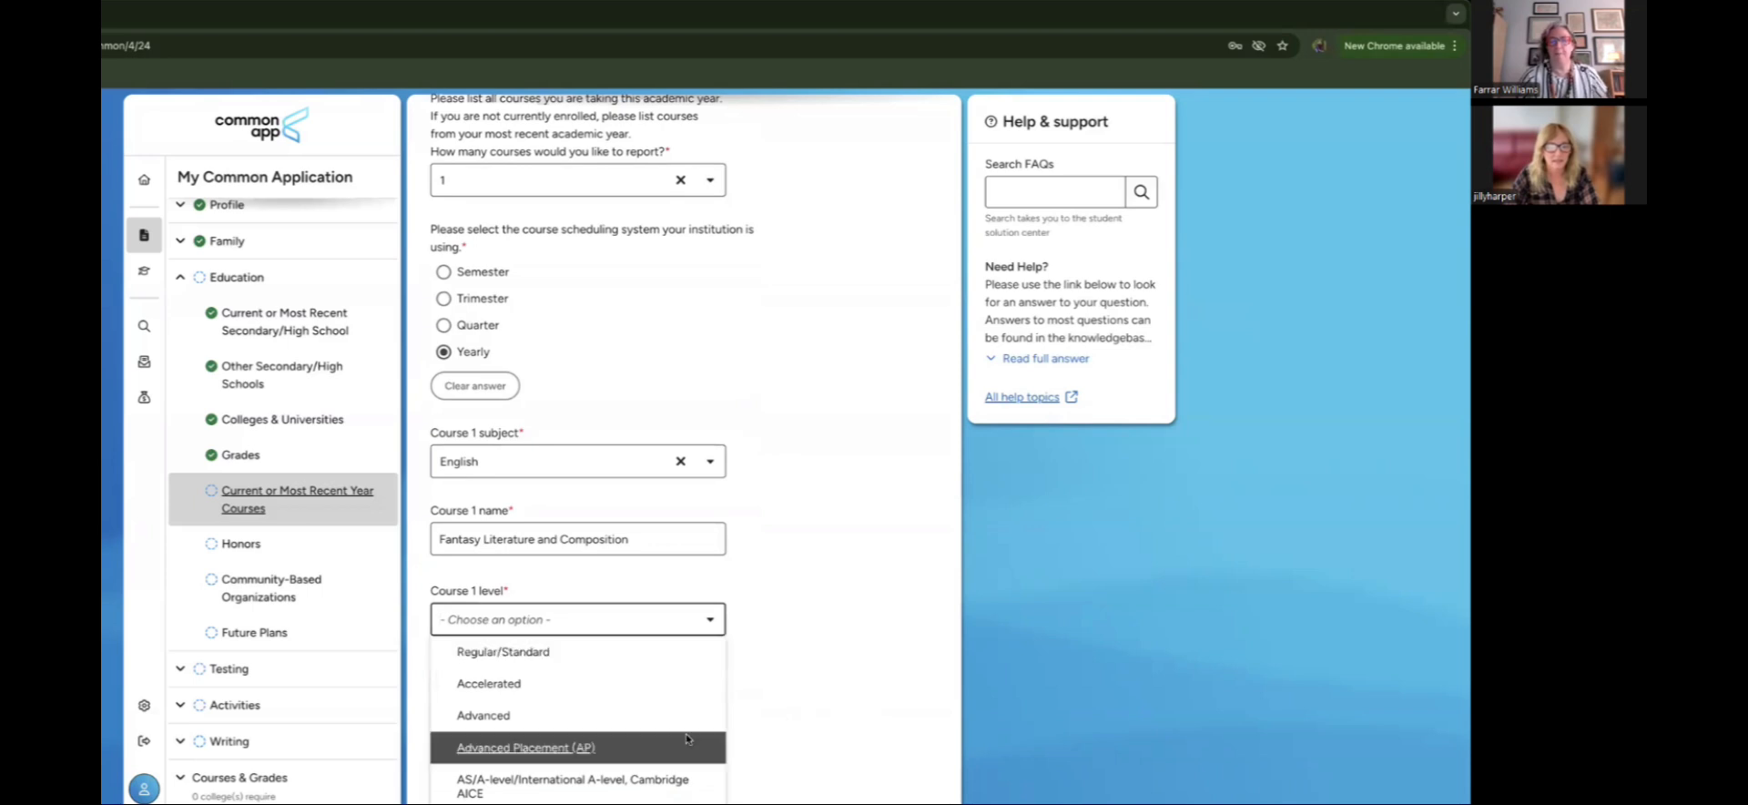
scroll(687, 733, "down", 1)
scroll(686, 734, "down", 3)
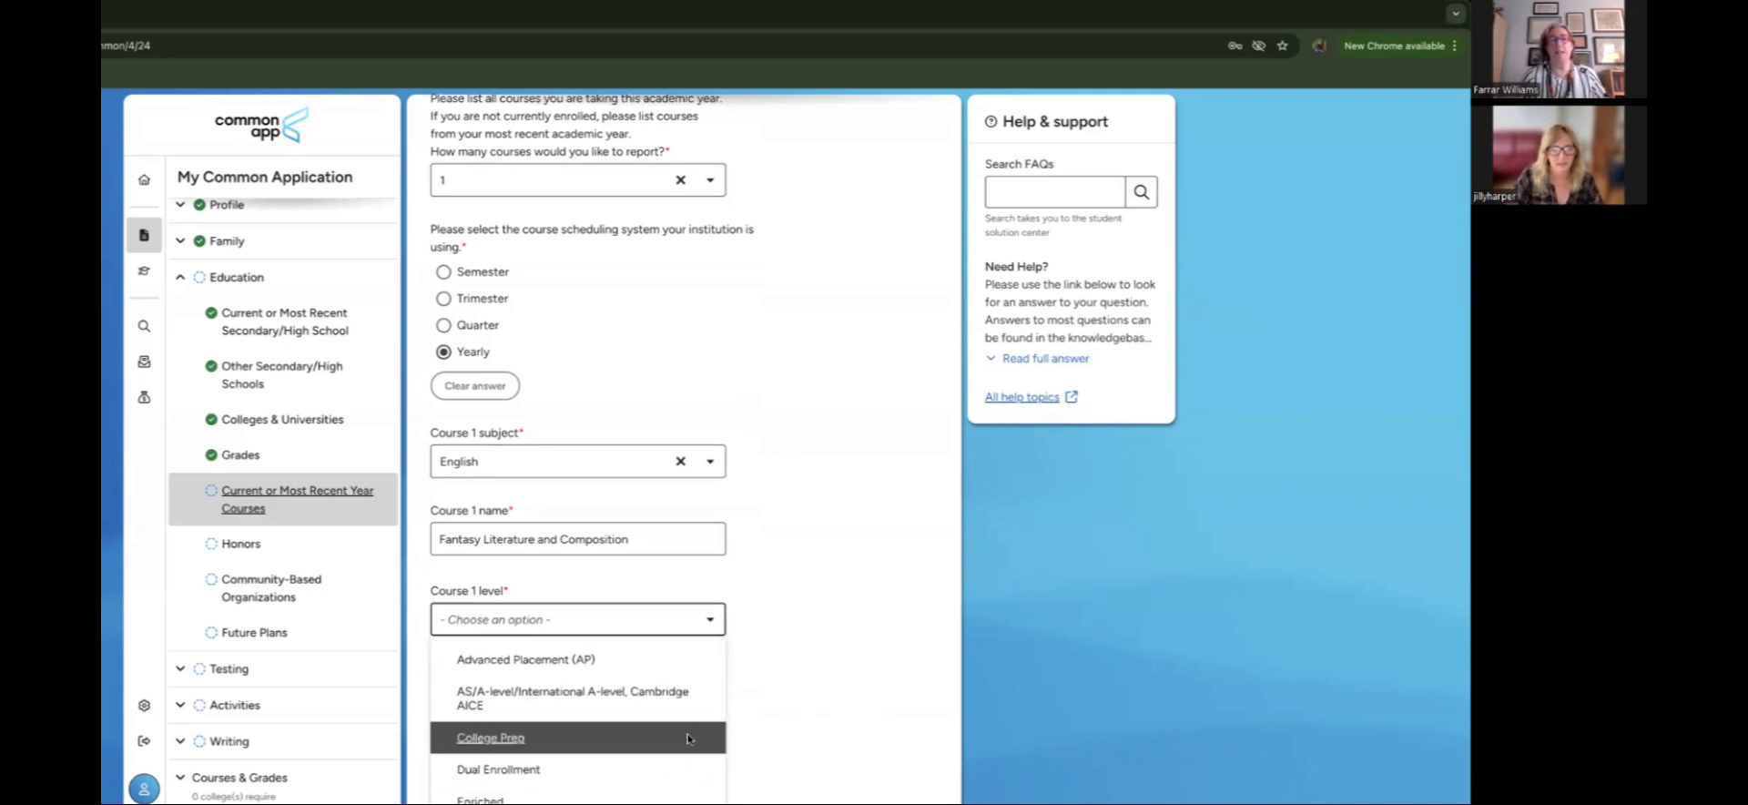
scroll(689, 737, "down", 2)
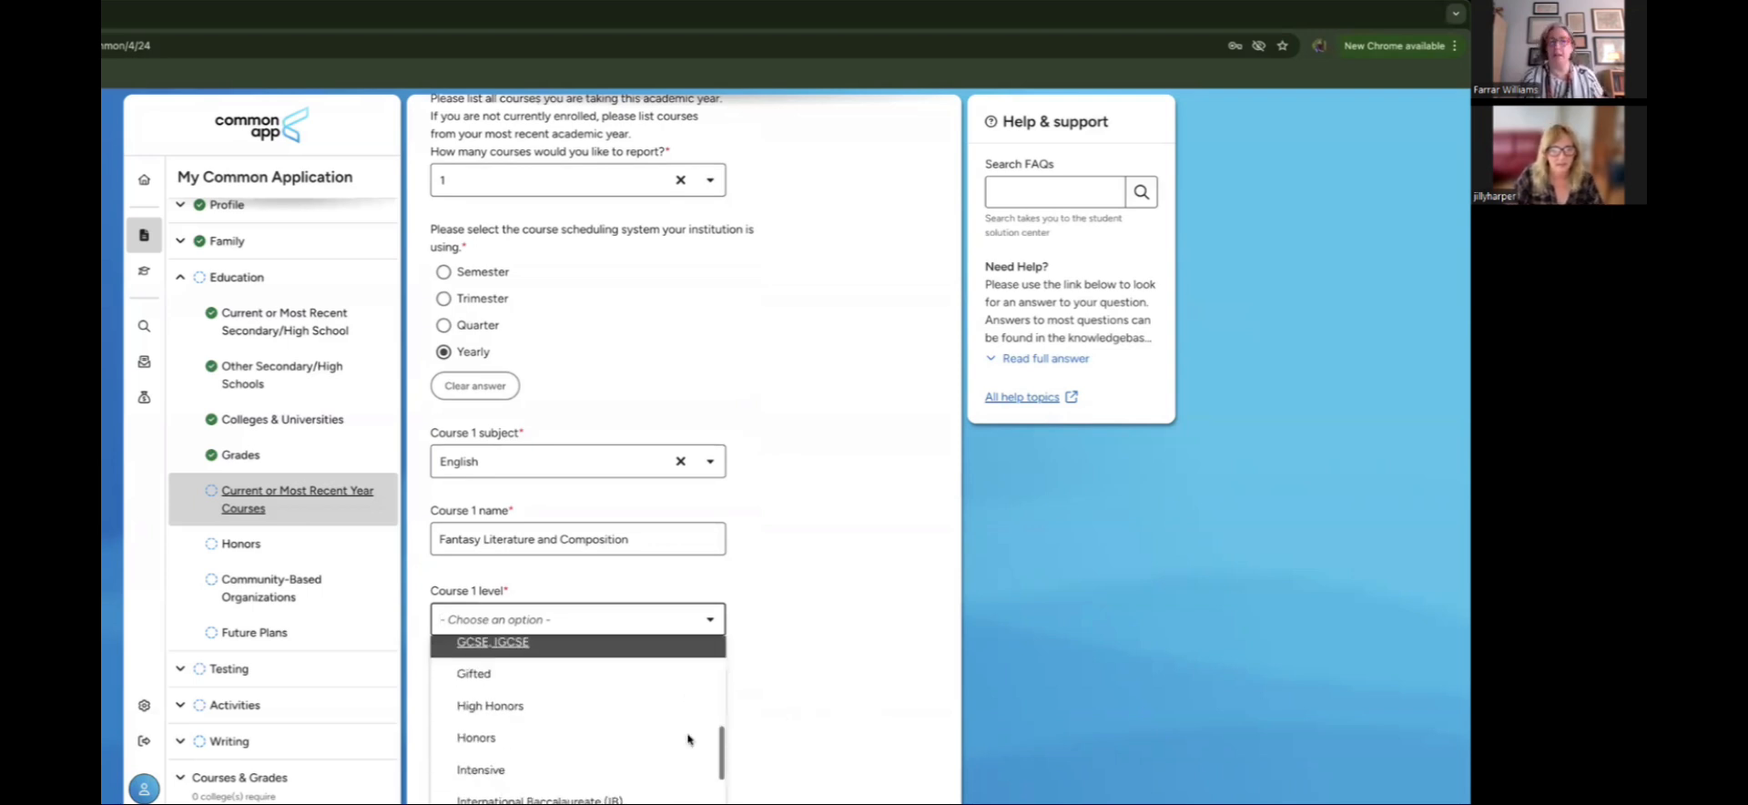
scroll(689, 738, "up", 5)
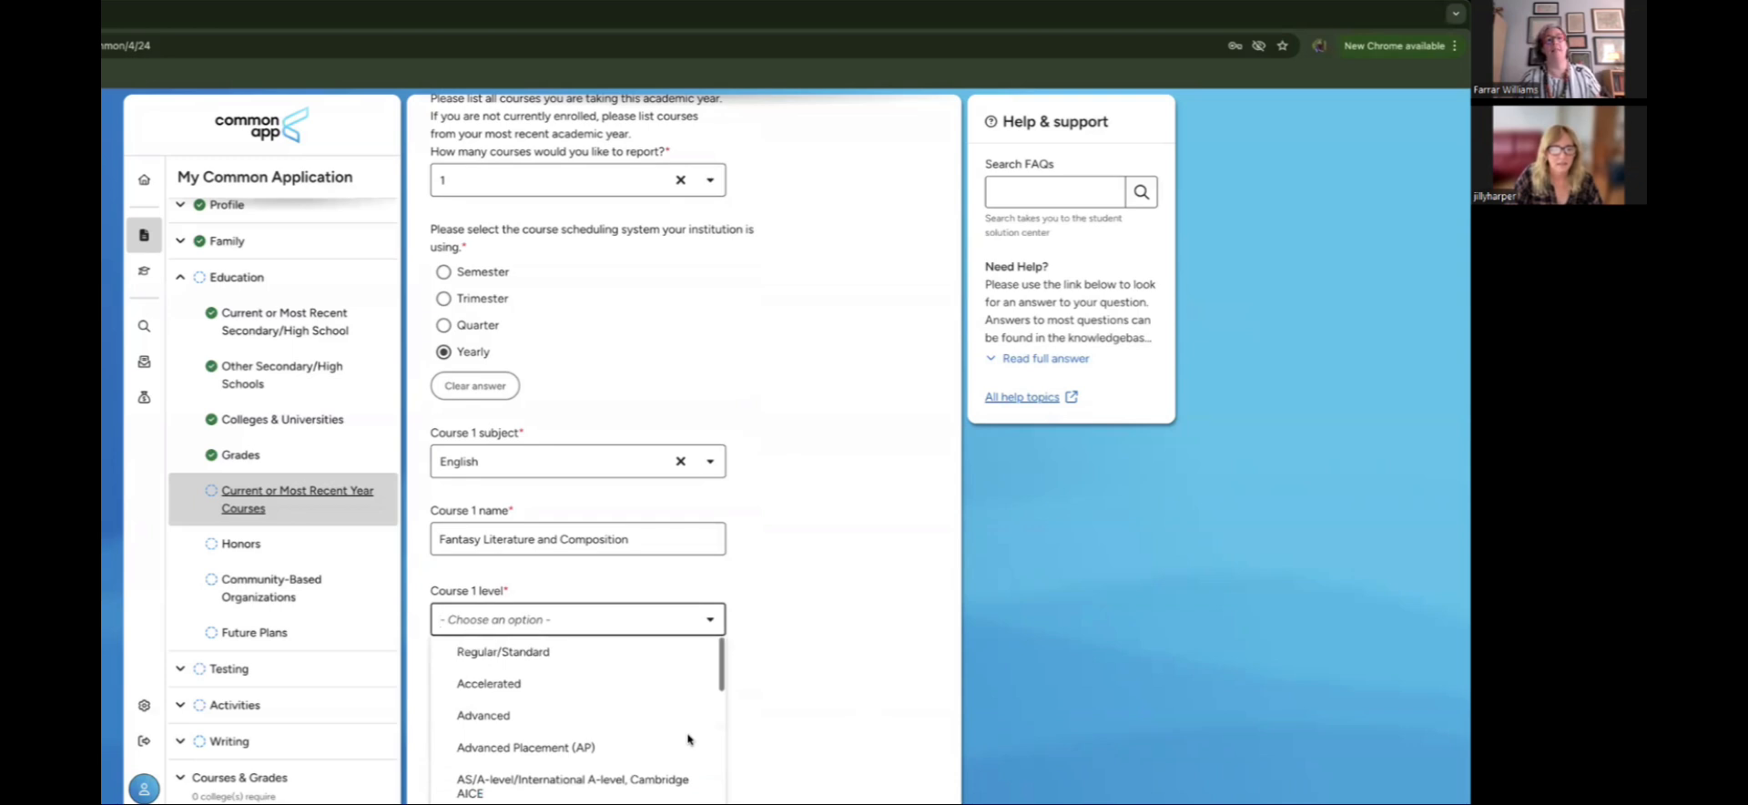
scroll(689, 739, "down", 3)
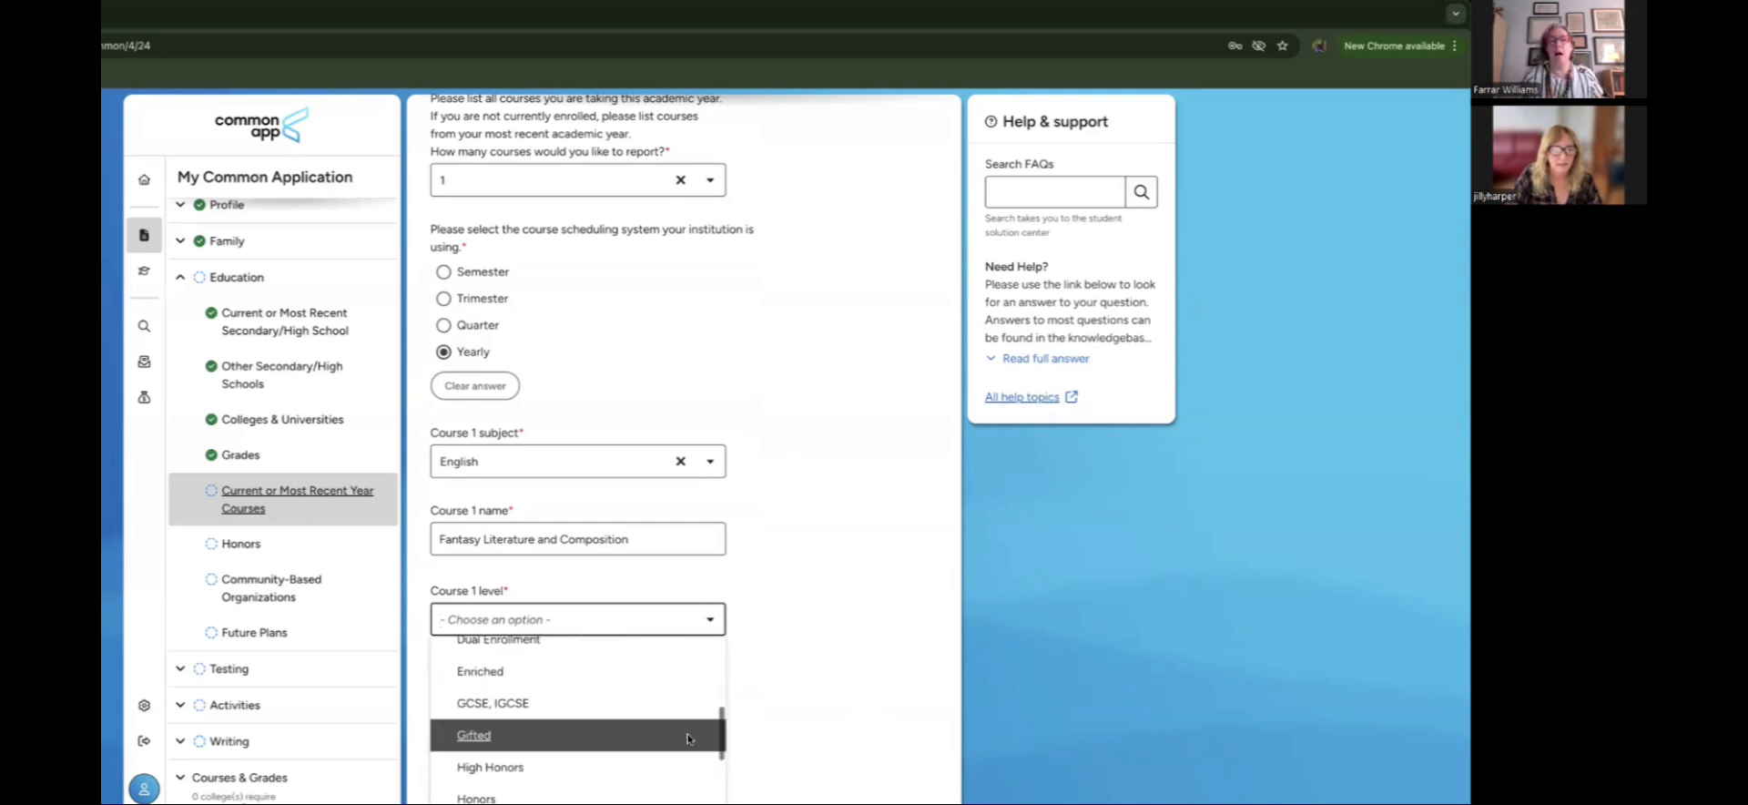
scroll(688, 740, "up", 3)
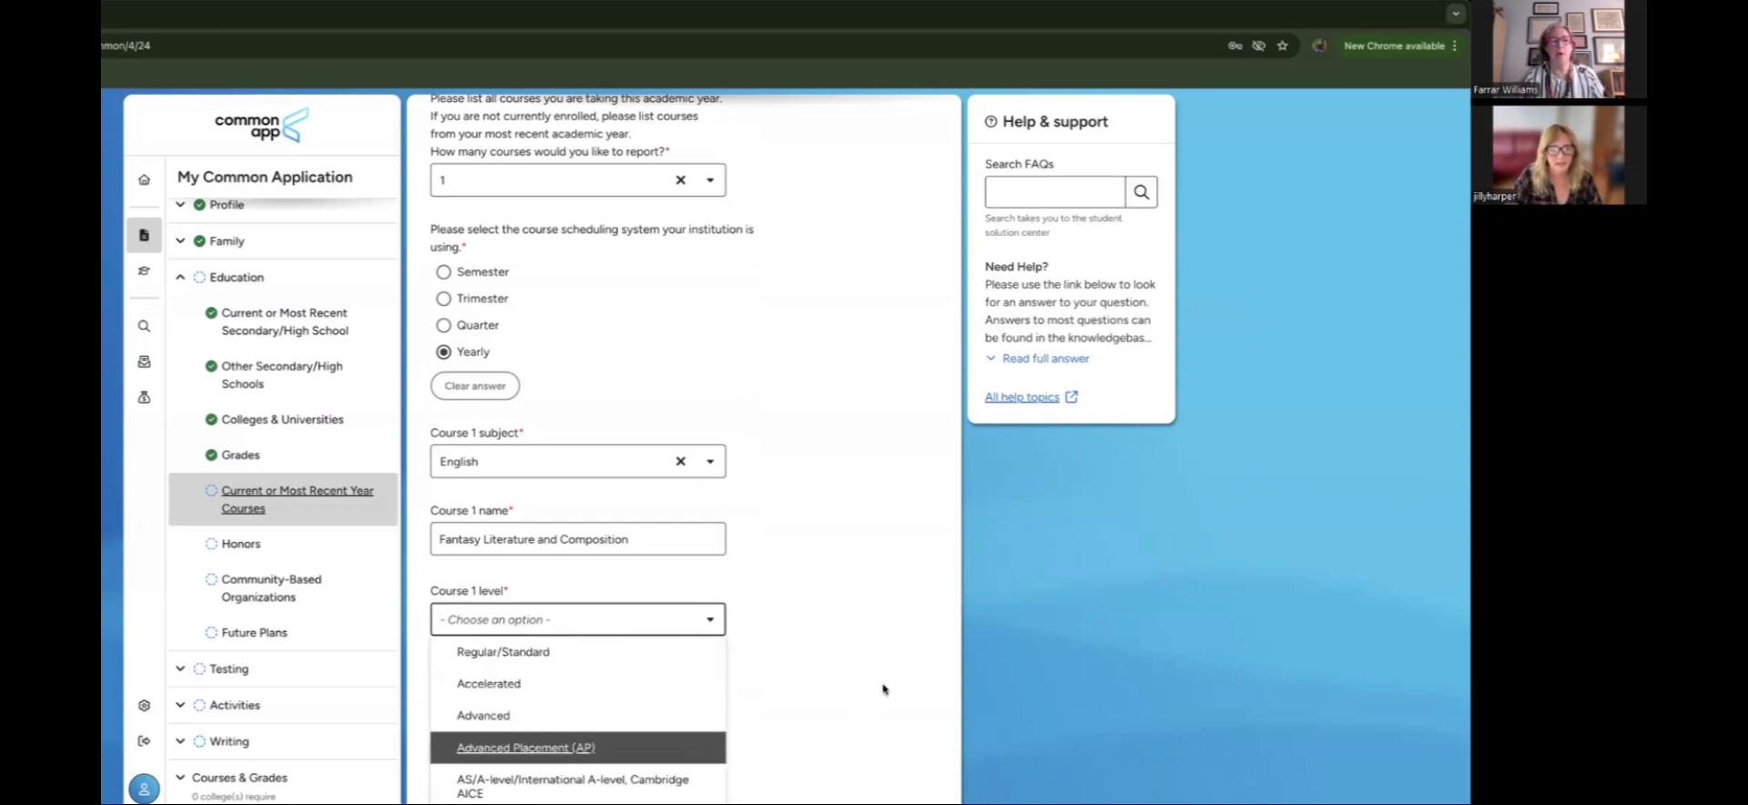
key("Up")
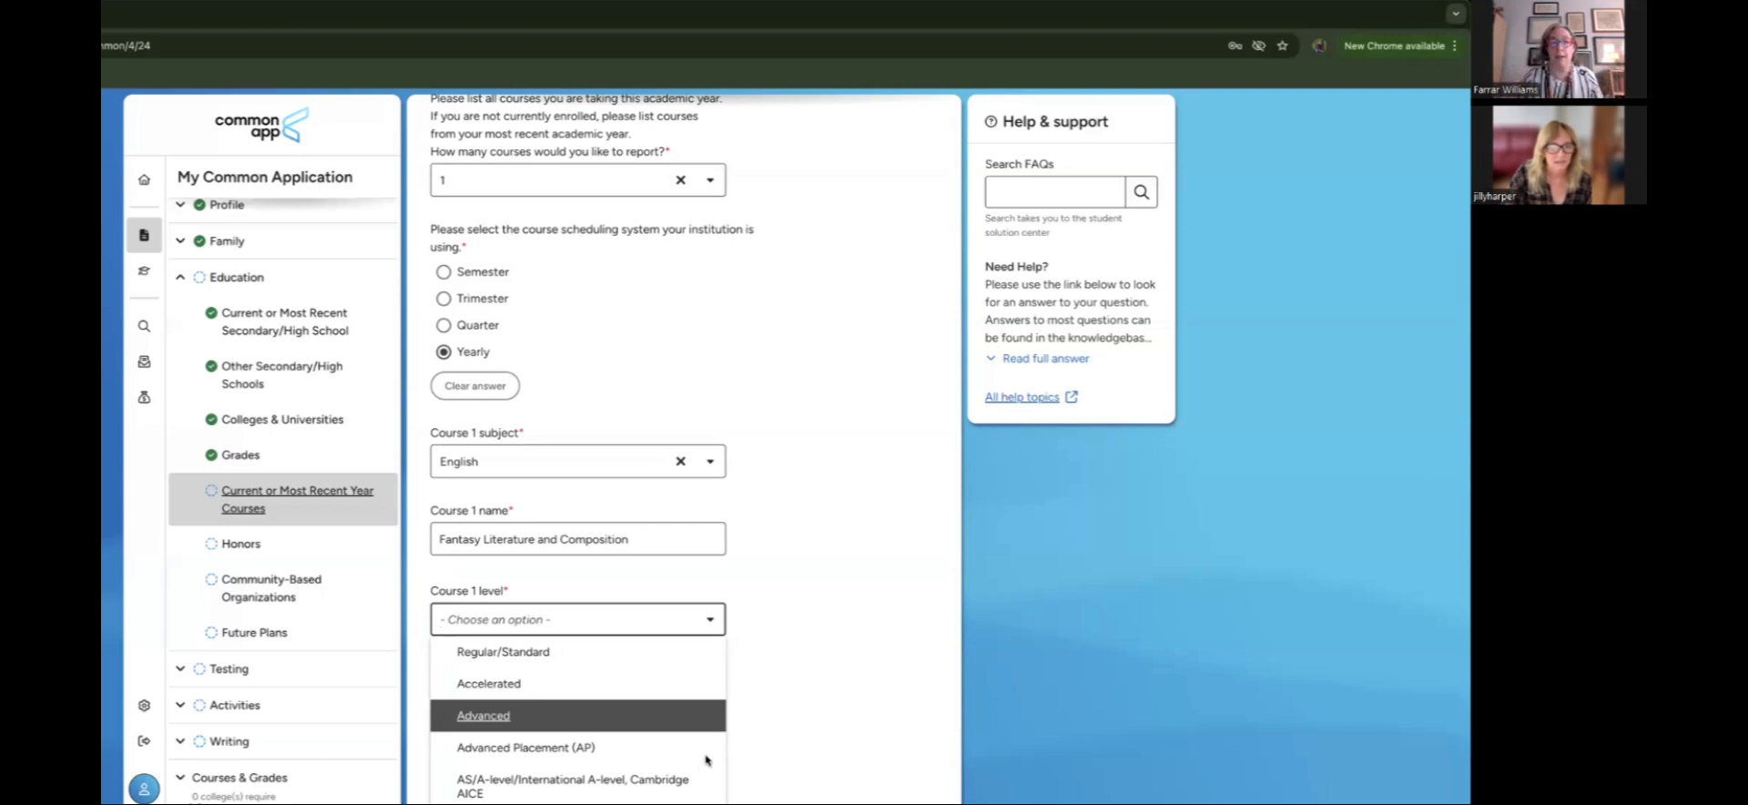
scroll(706, 757, "down", 5)
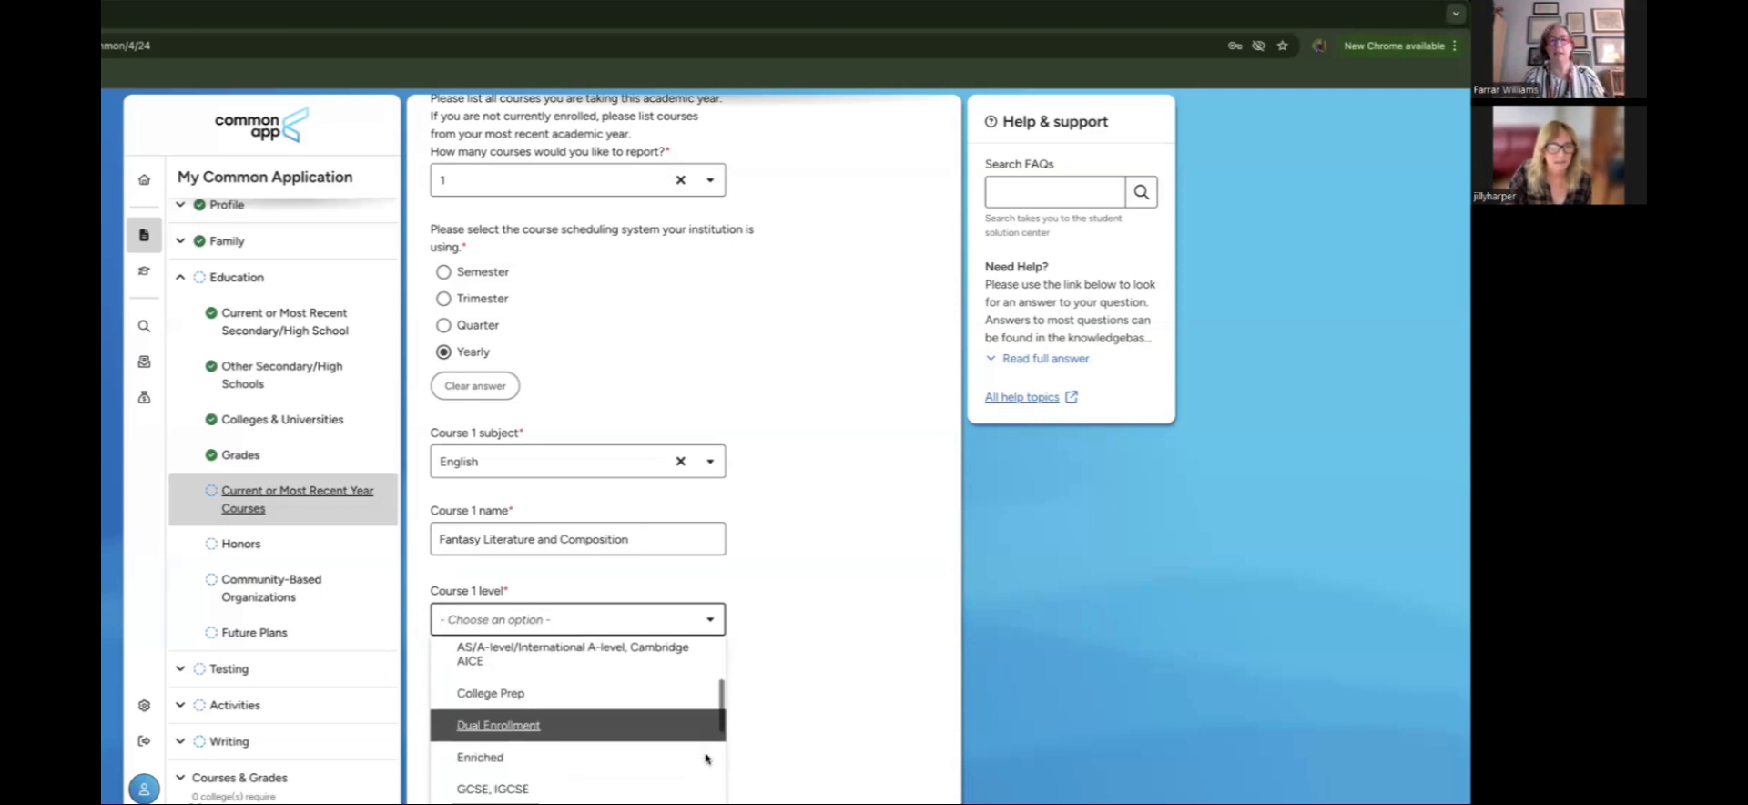
key("Down")
key("Down")
key("Down")
key("Down")
key("Down")
key("Down")
key("Down")
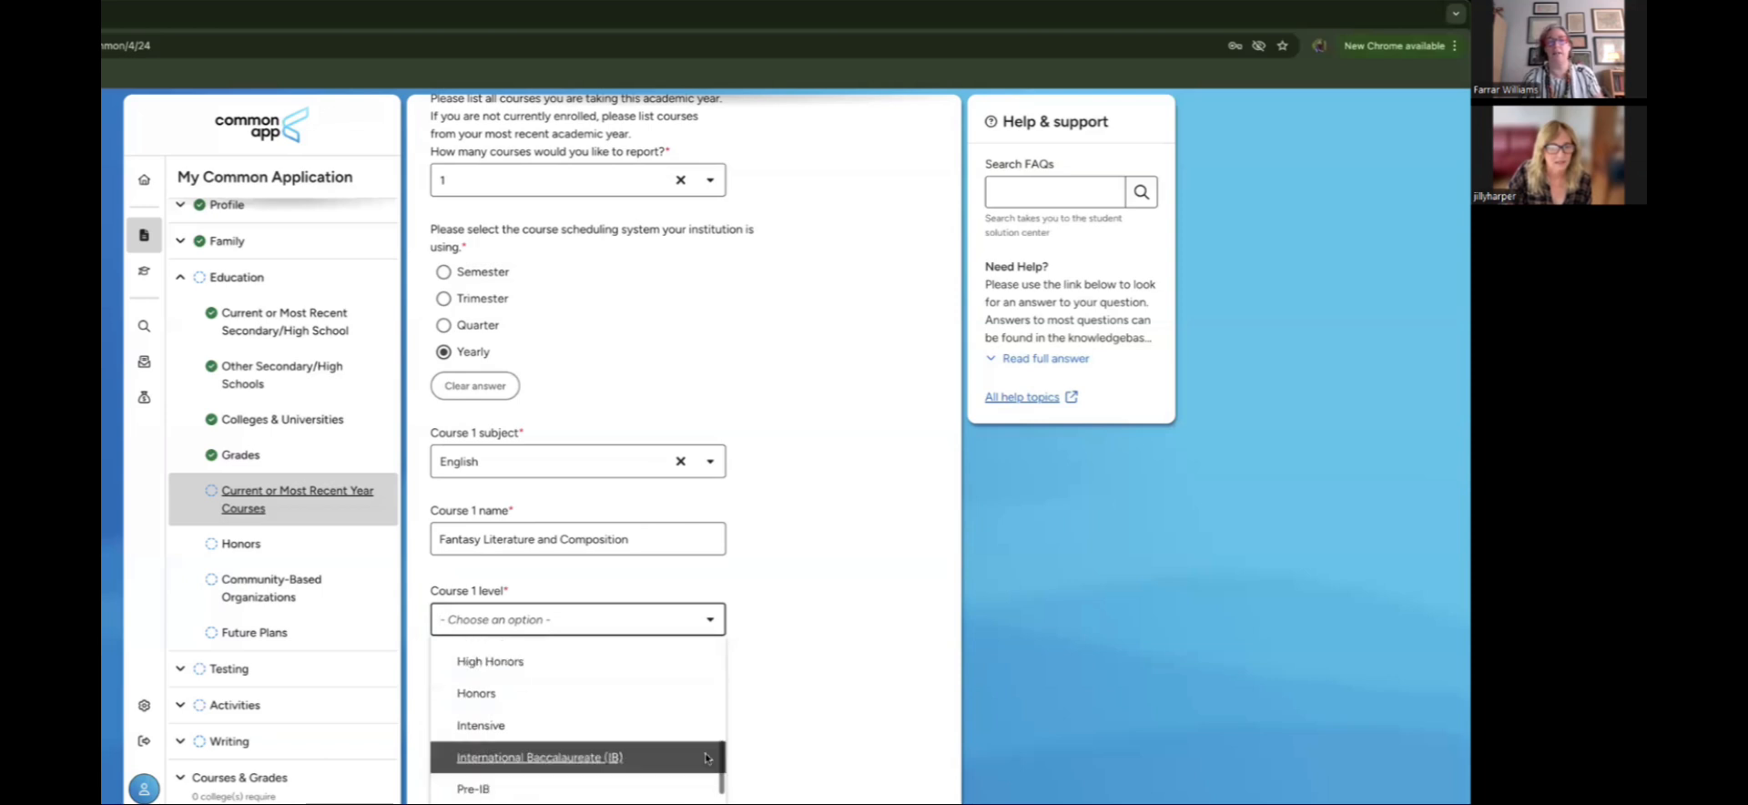
scroll(707, 757, "up", 6)
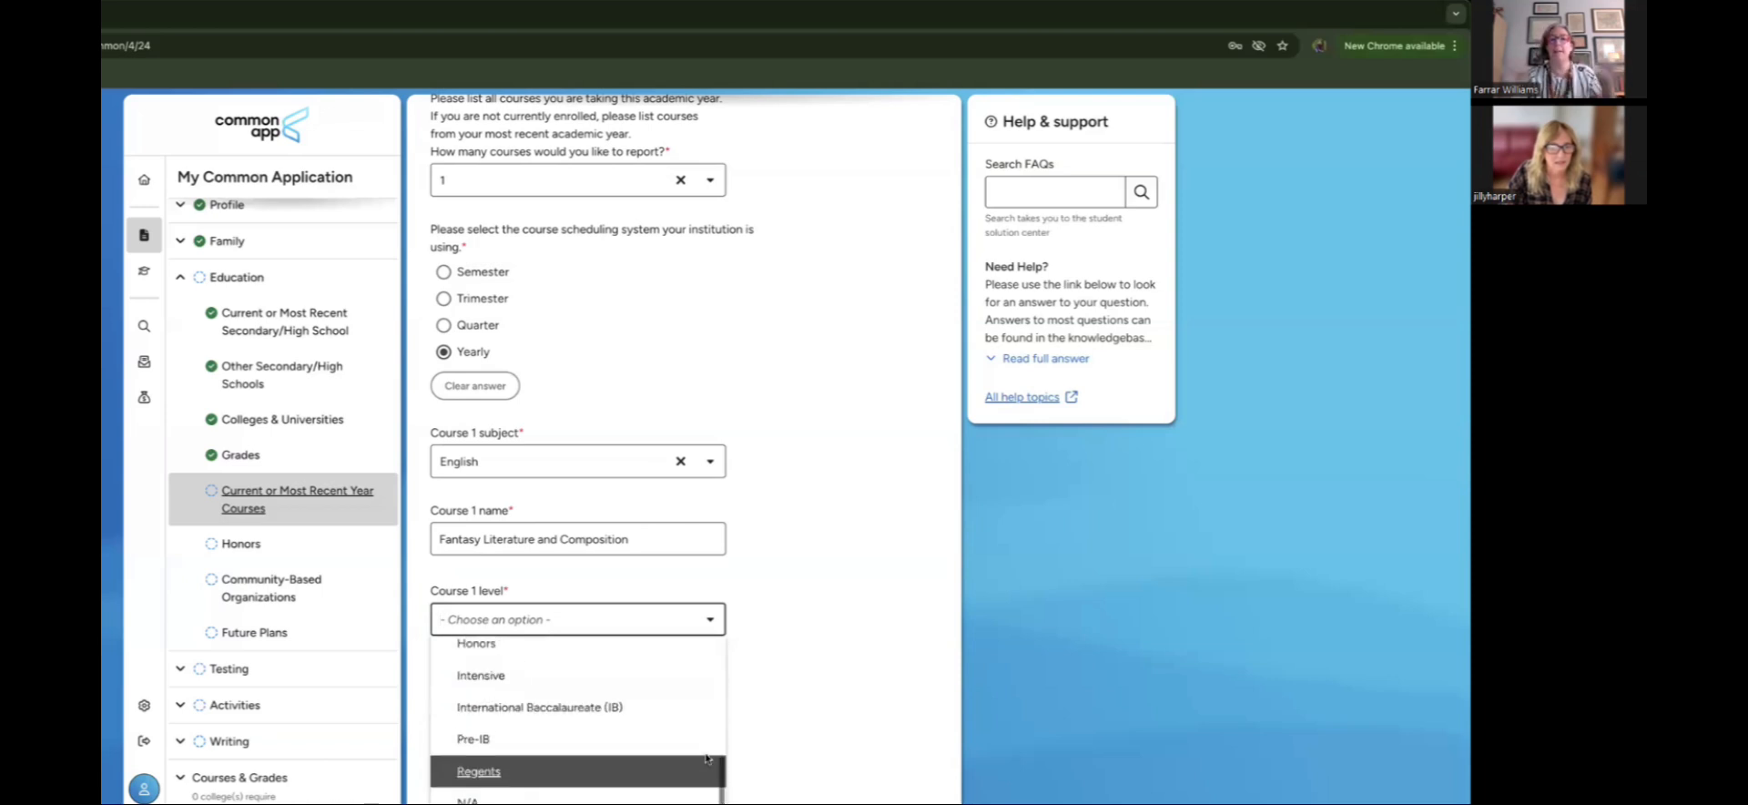
scroll(706, 759, "up", 3)
scroll(707, 758, "down", 2)
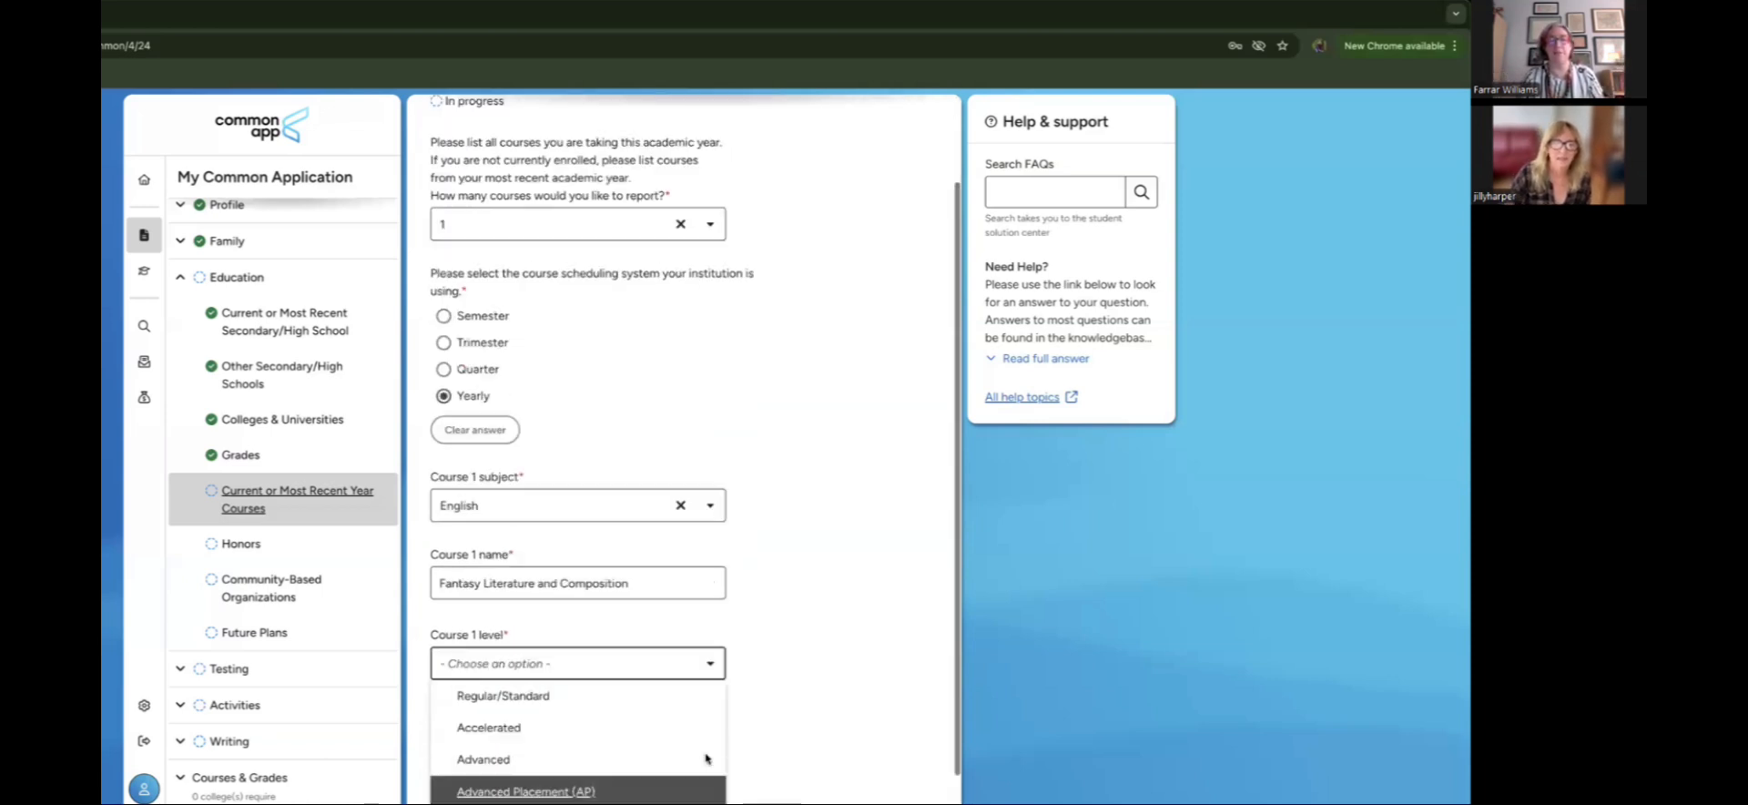
scroll(706, 759, "down", 1)
scroll(706, 759, "up", 1)
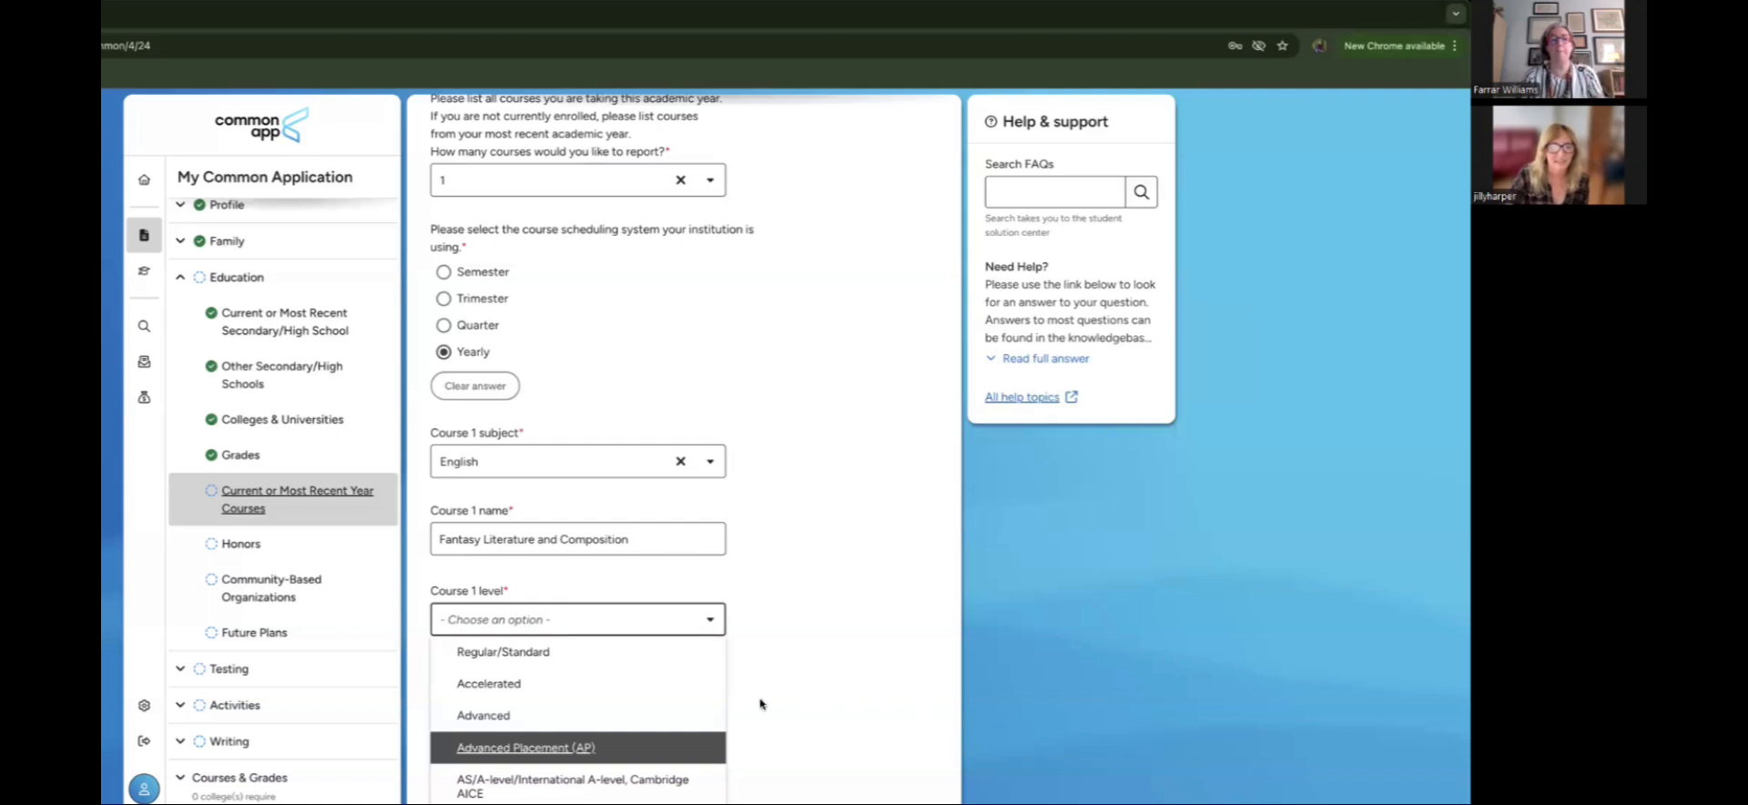
left_click(637, 657)
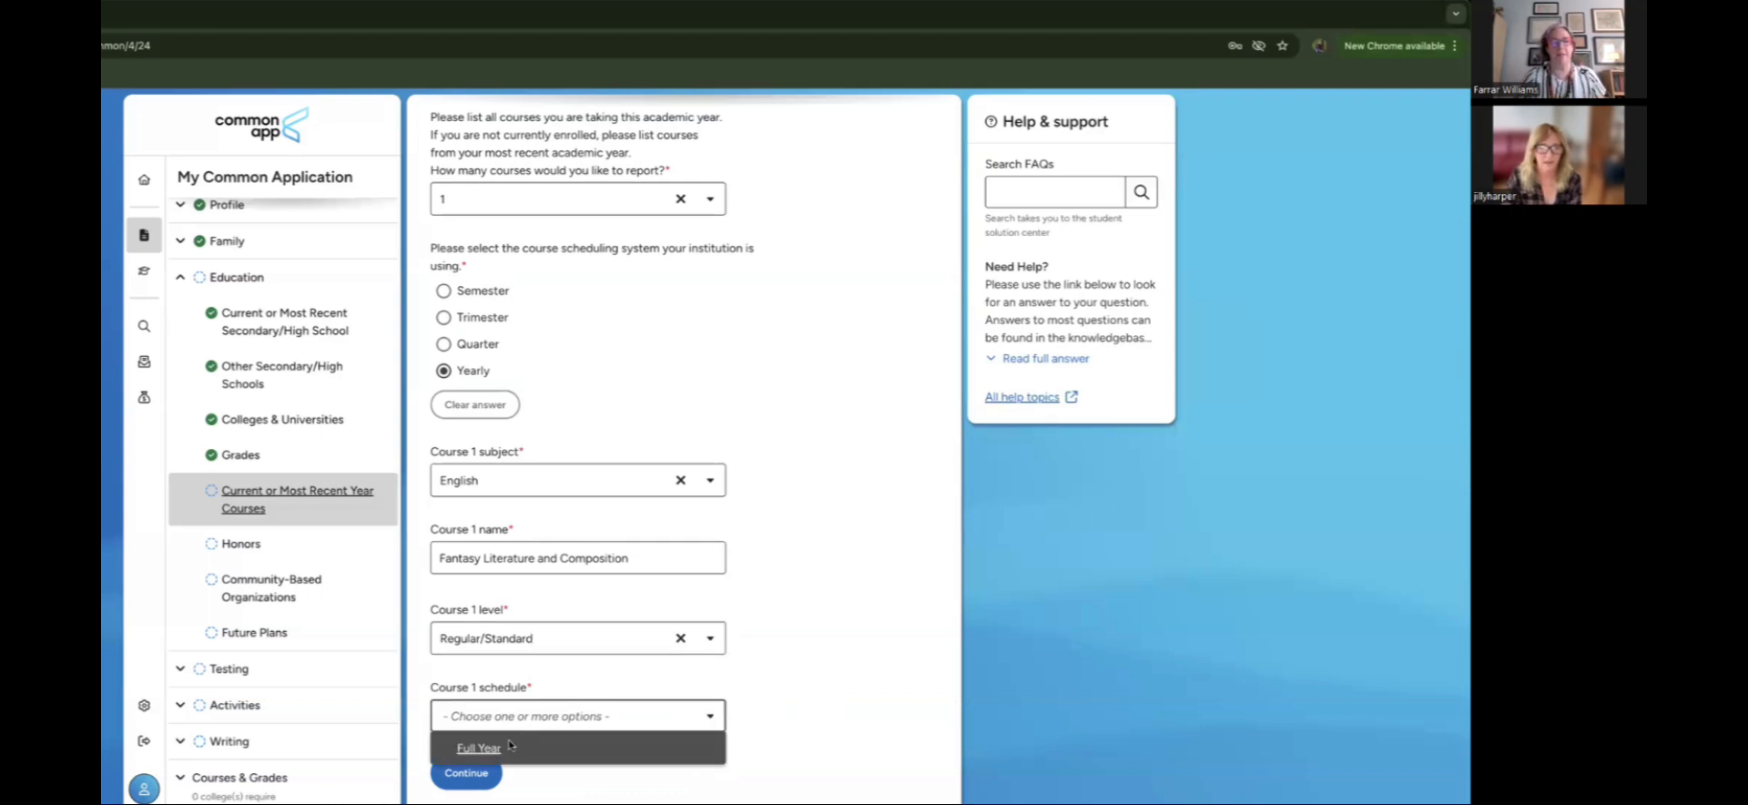
Step: Use a Semester scheduling system with Course 1 as Full Year, then save the courses
left_click(510, 745)
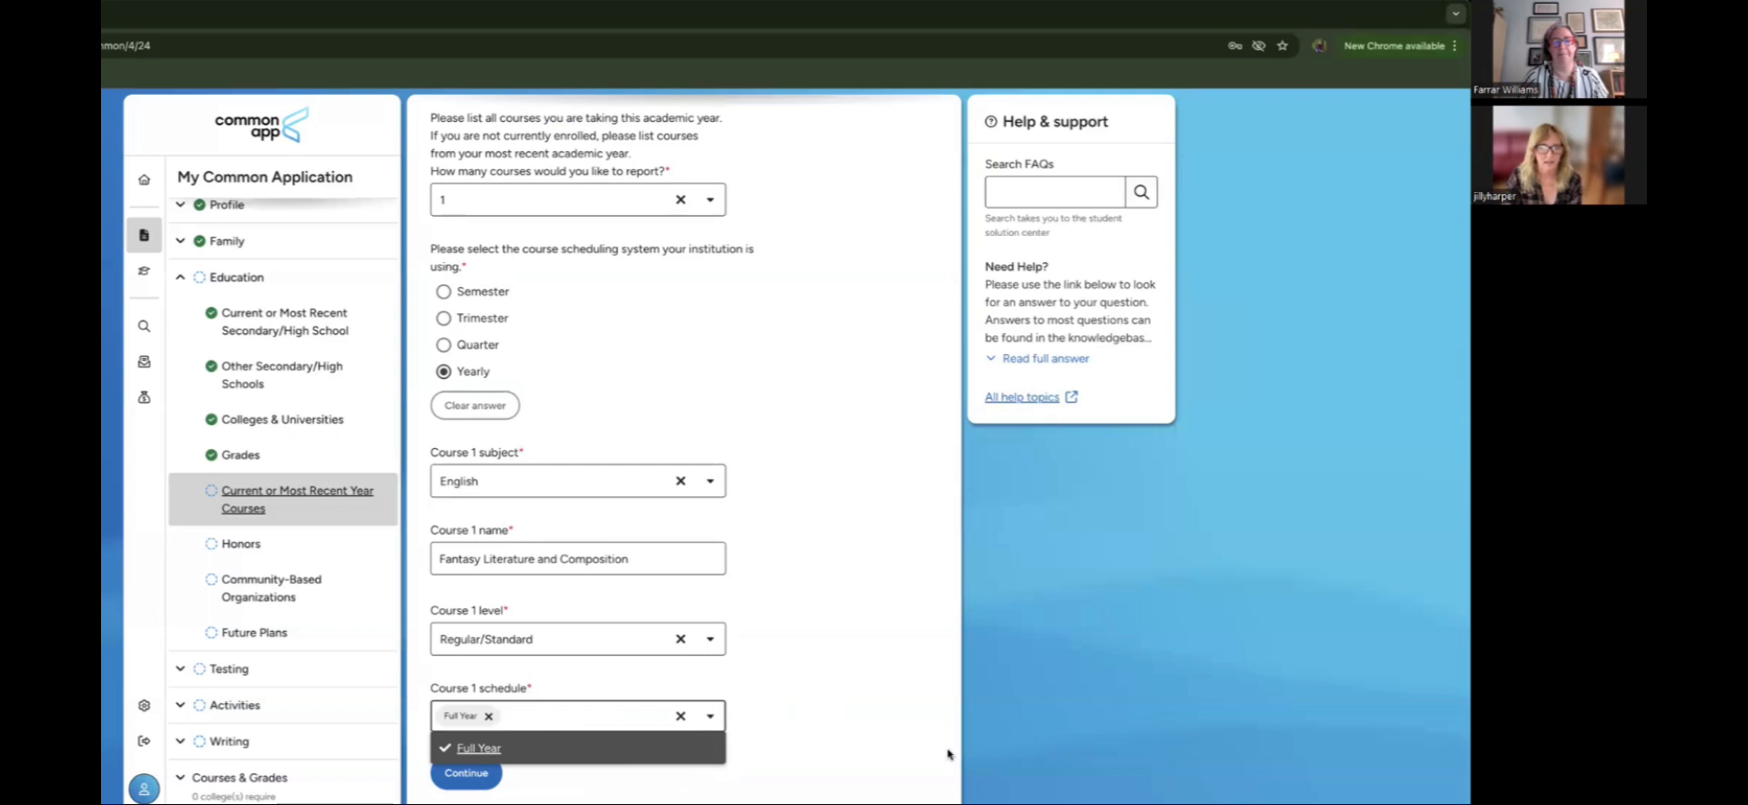
left_click(943, 754)
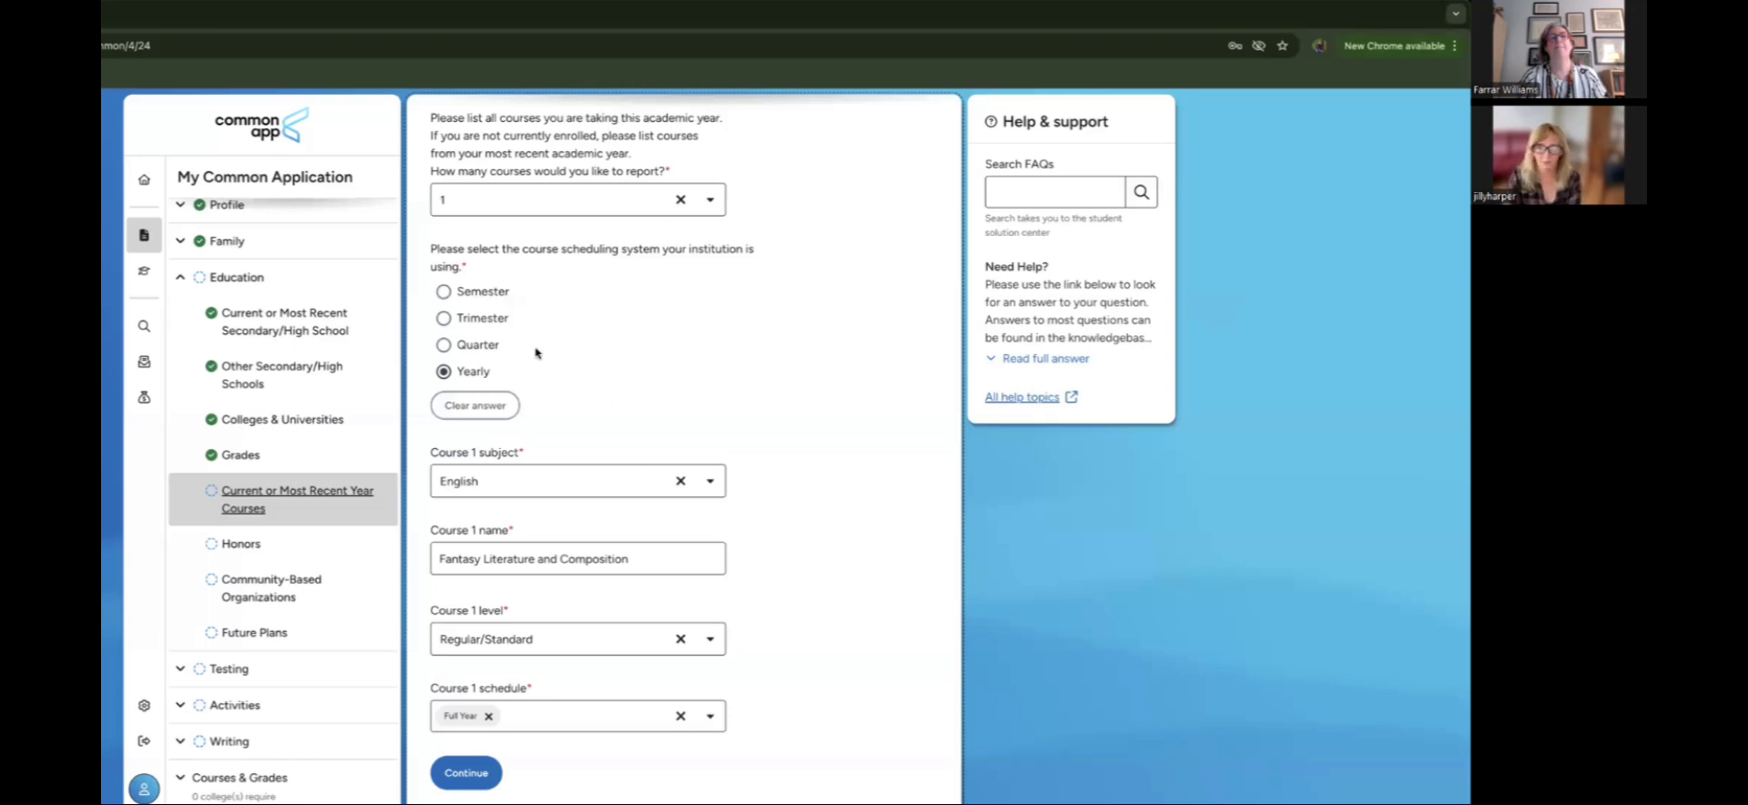
left_click(444, 291)
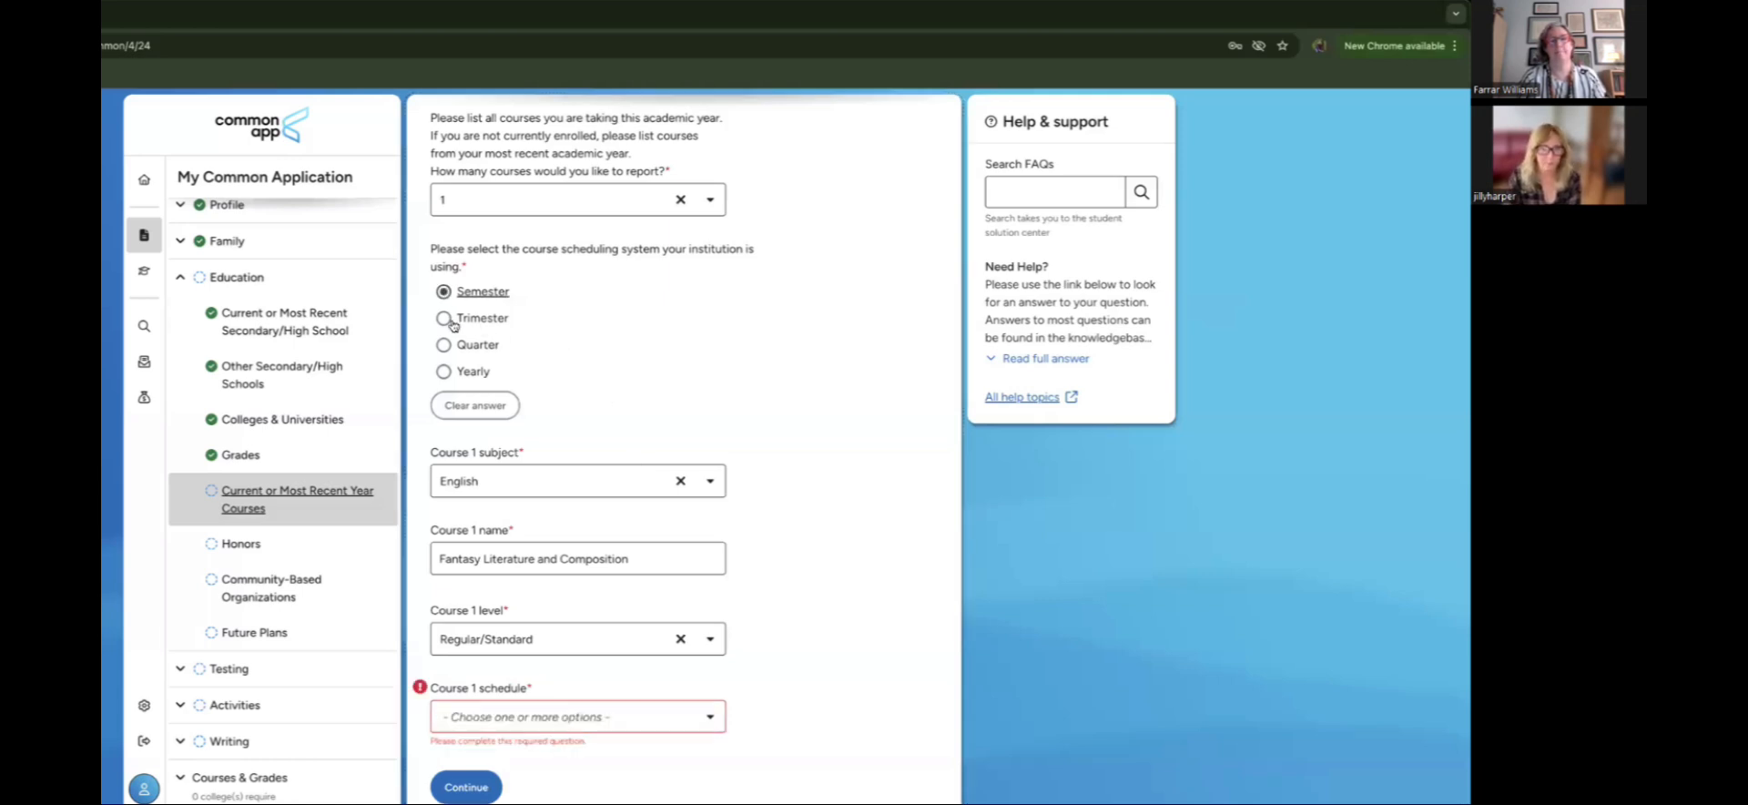
left_click(564, 720)
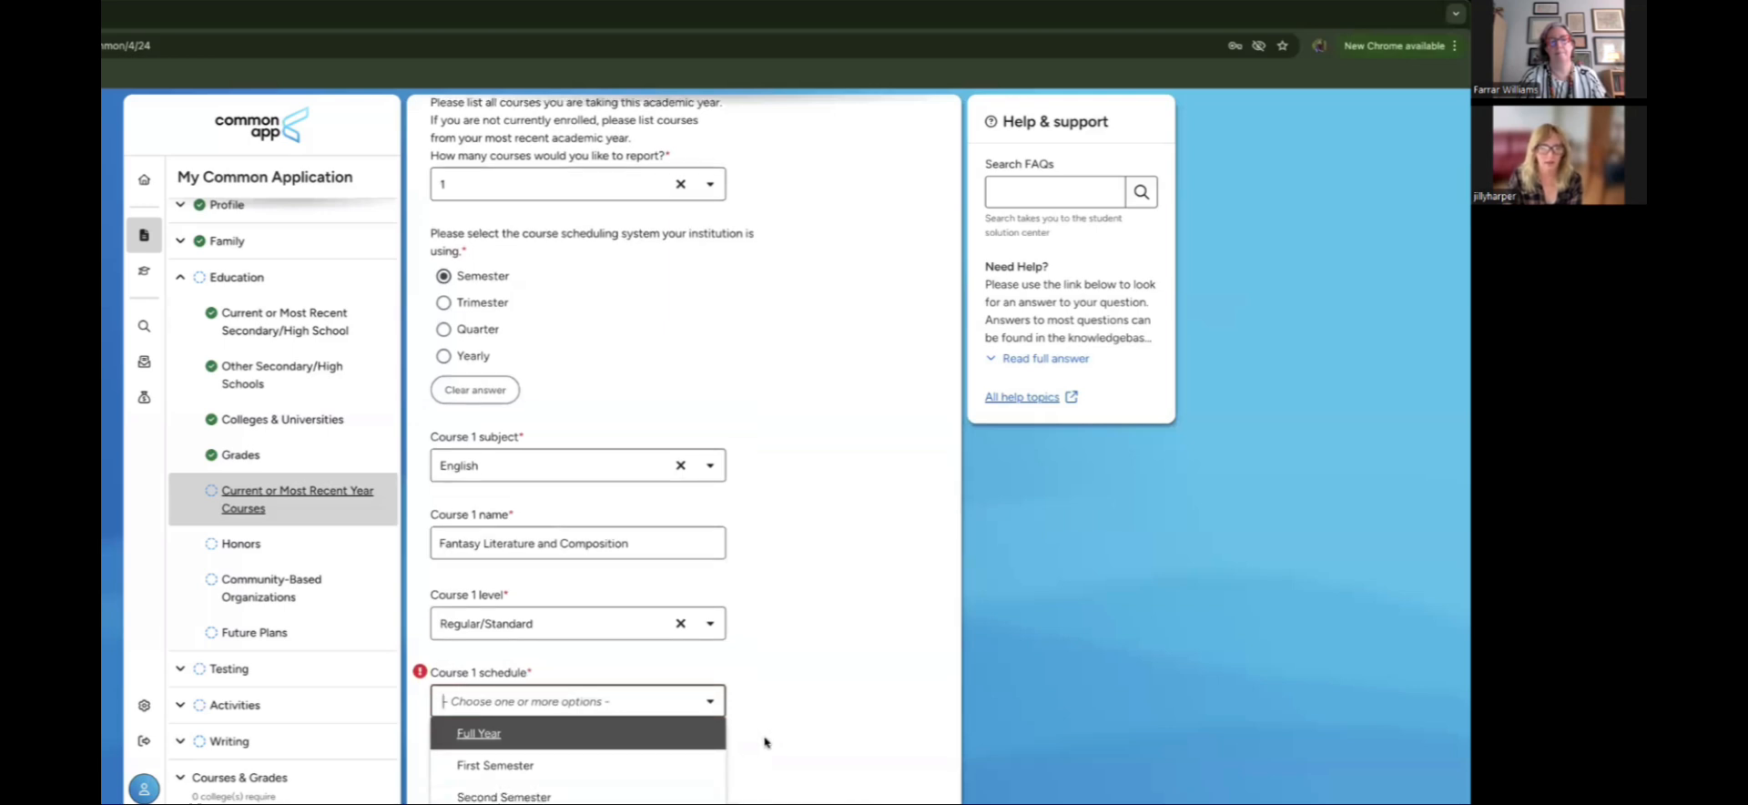
left_click(602, 742)
left_click(820, 749)
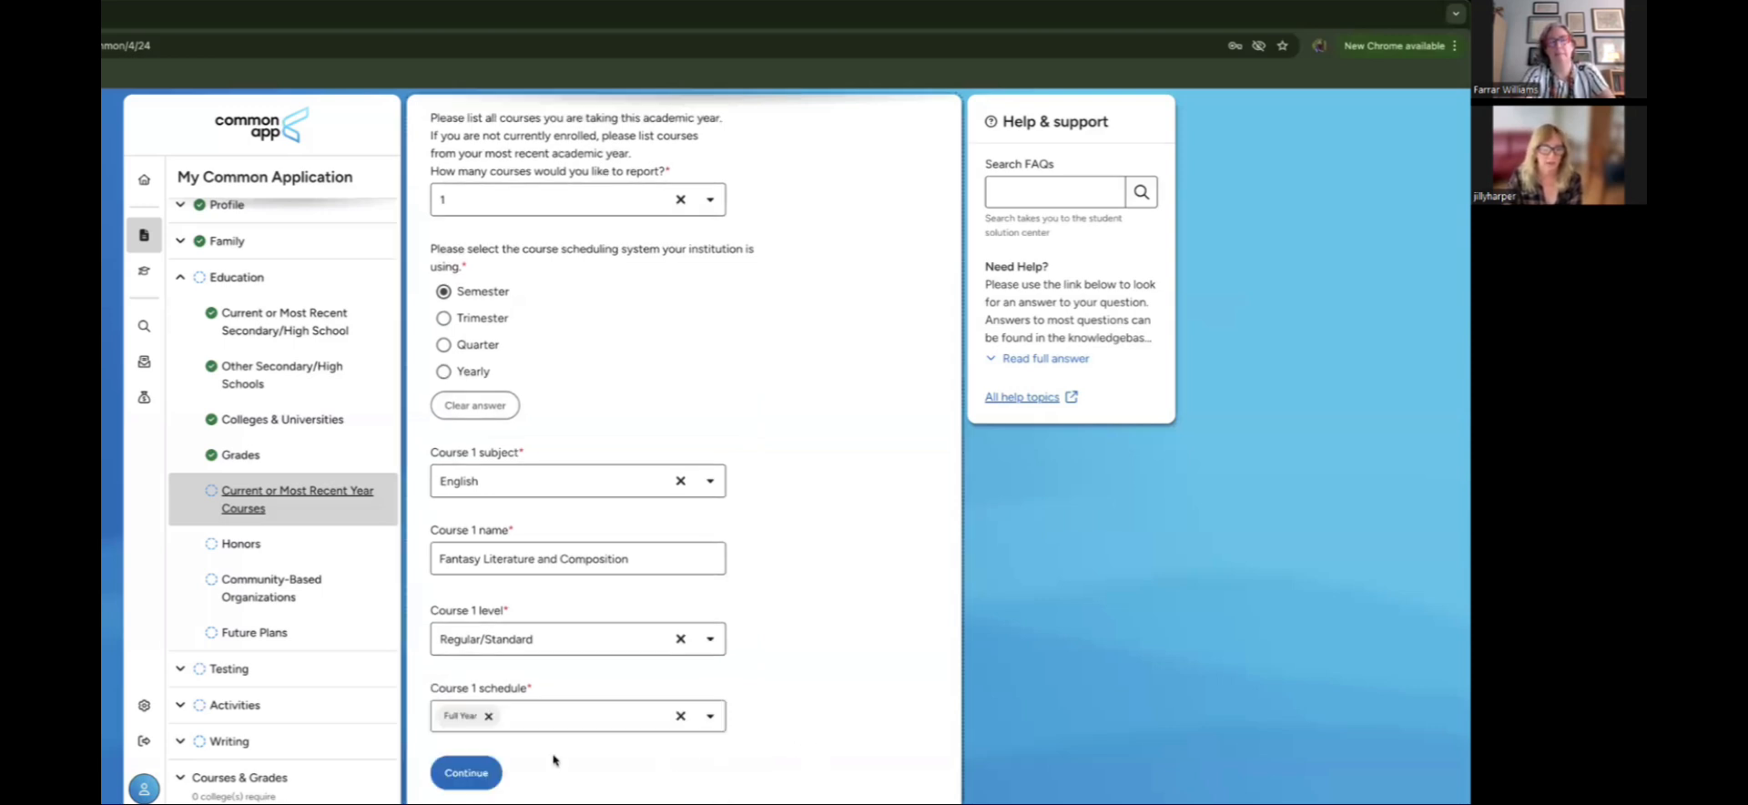
left_click(478, 774)
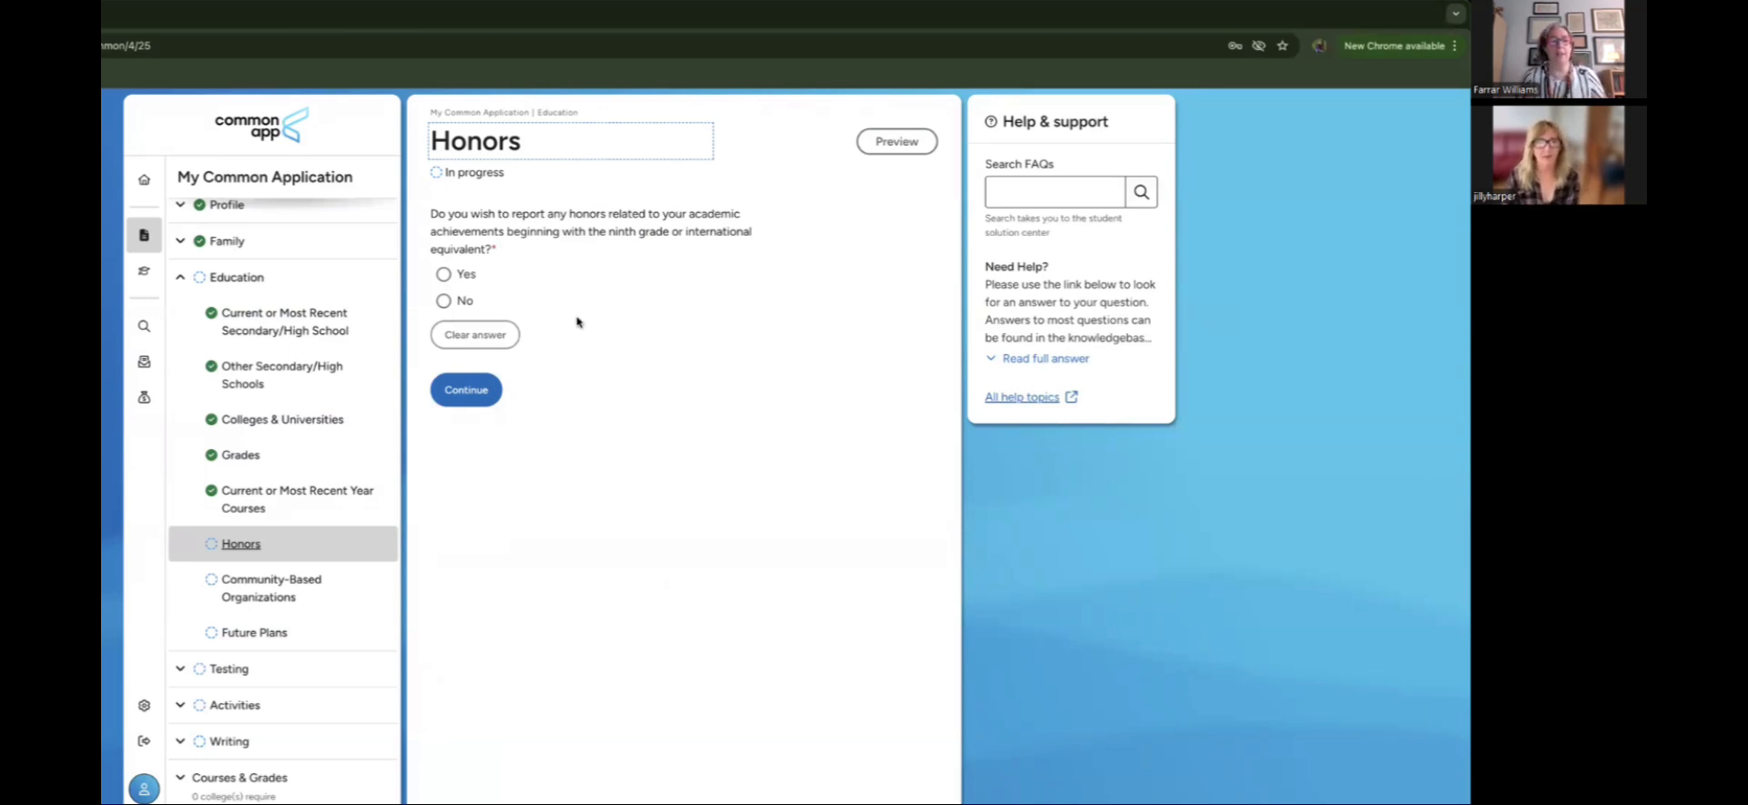
Step: Answer Yes to reporting honors and title the first honor 'Art award'
left_click(443, 274)
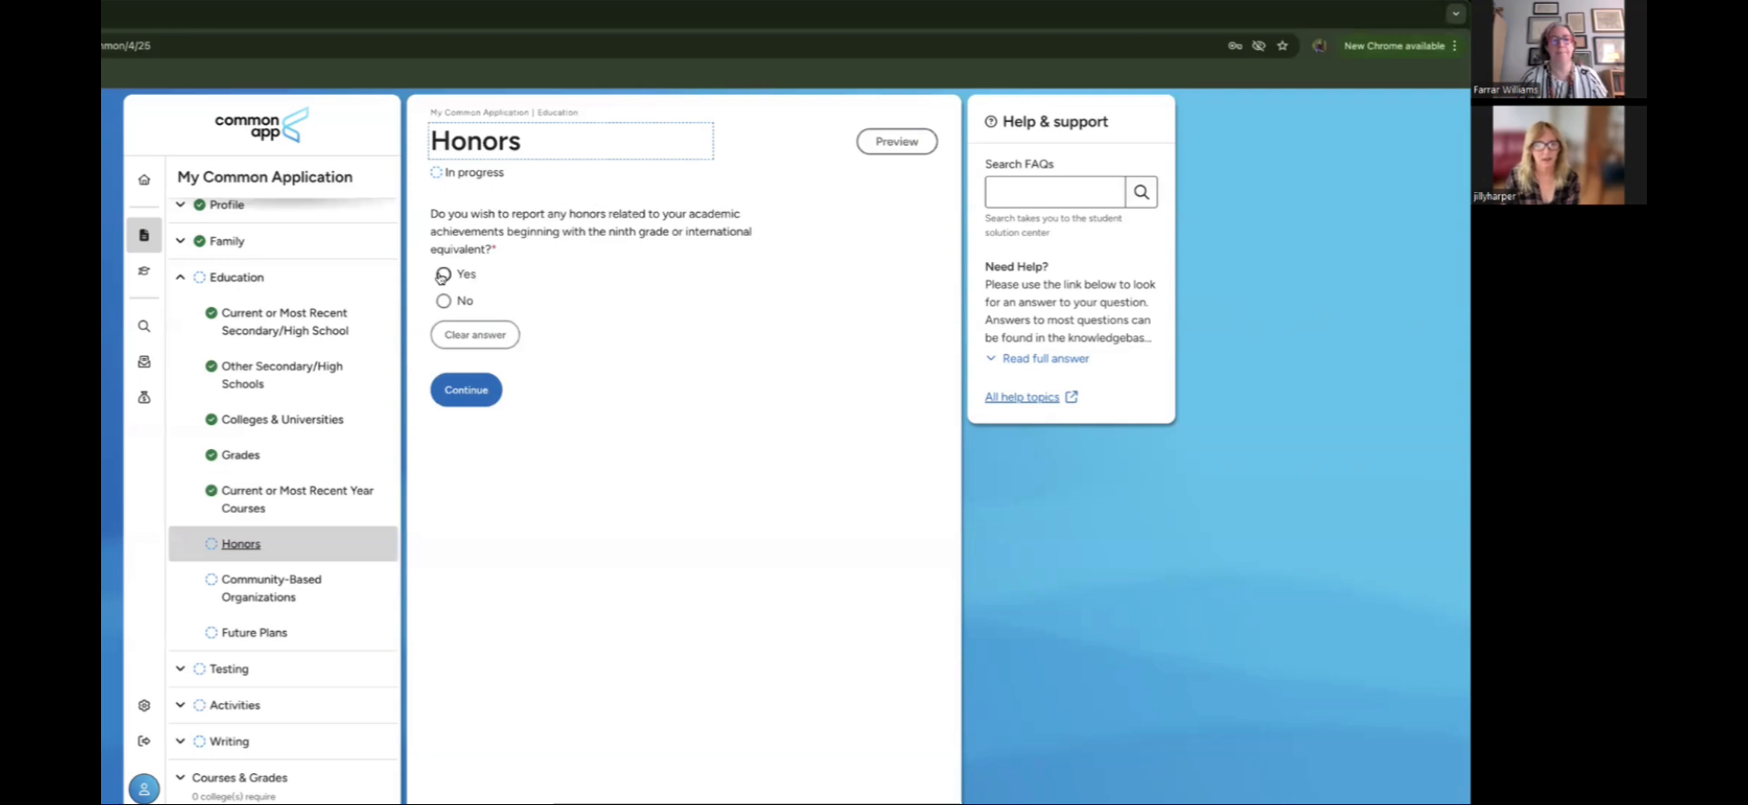
scroll(690, 378, "down", 2)
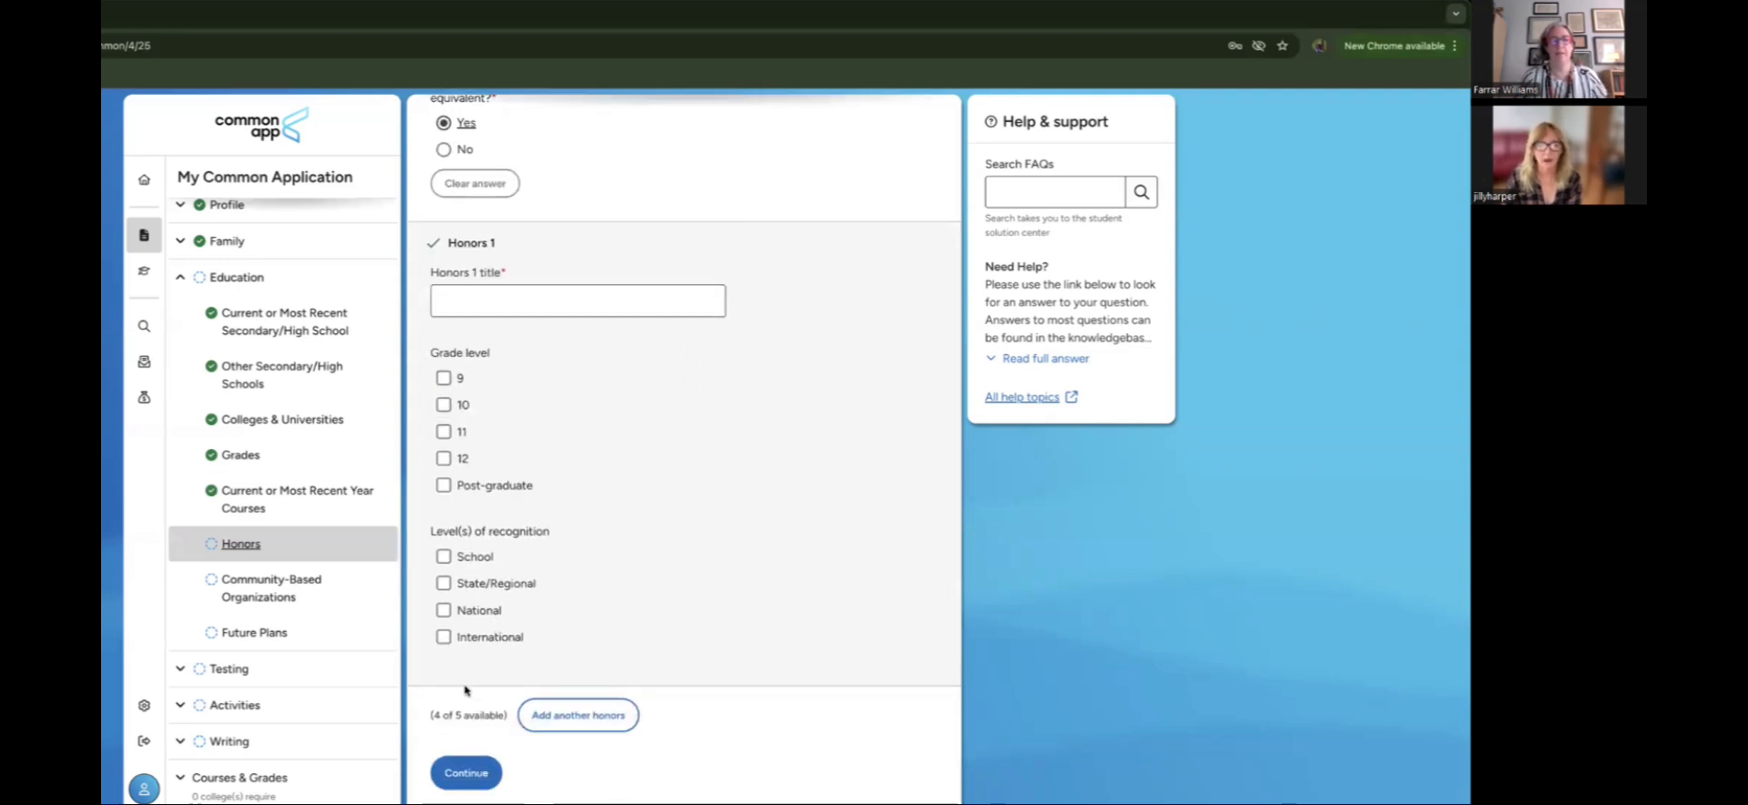
scroll(661, 594, "up", 1)
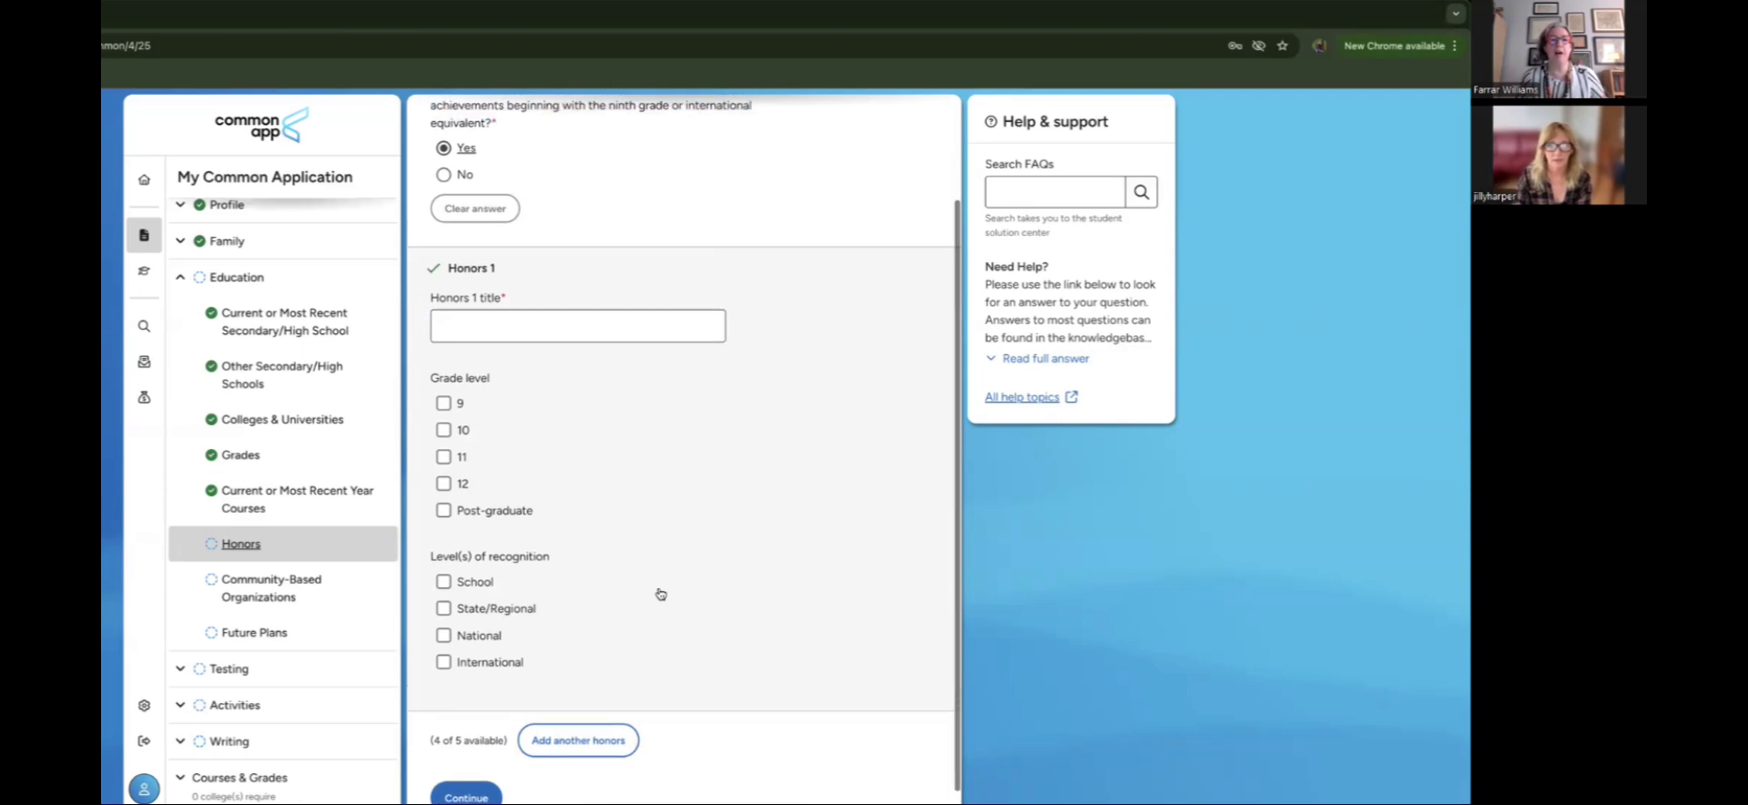
left_click(544, 337)
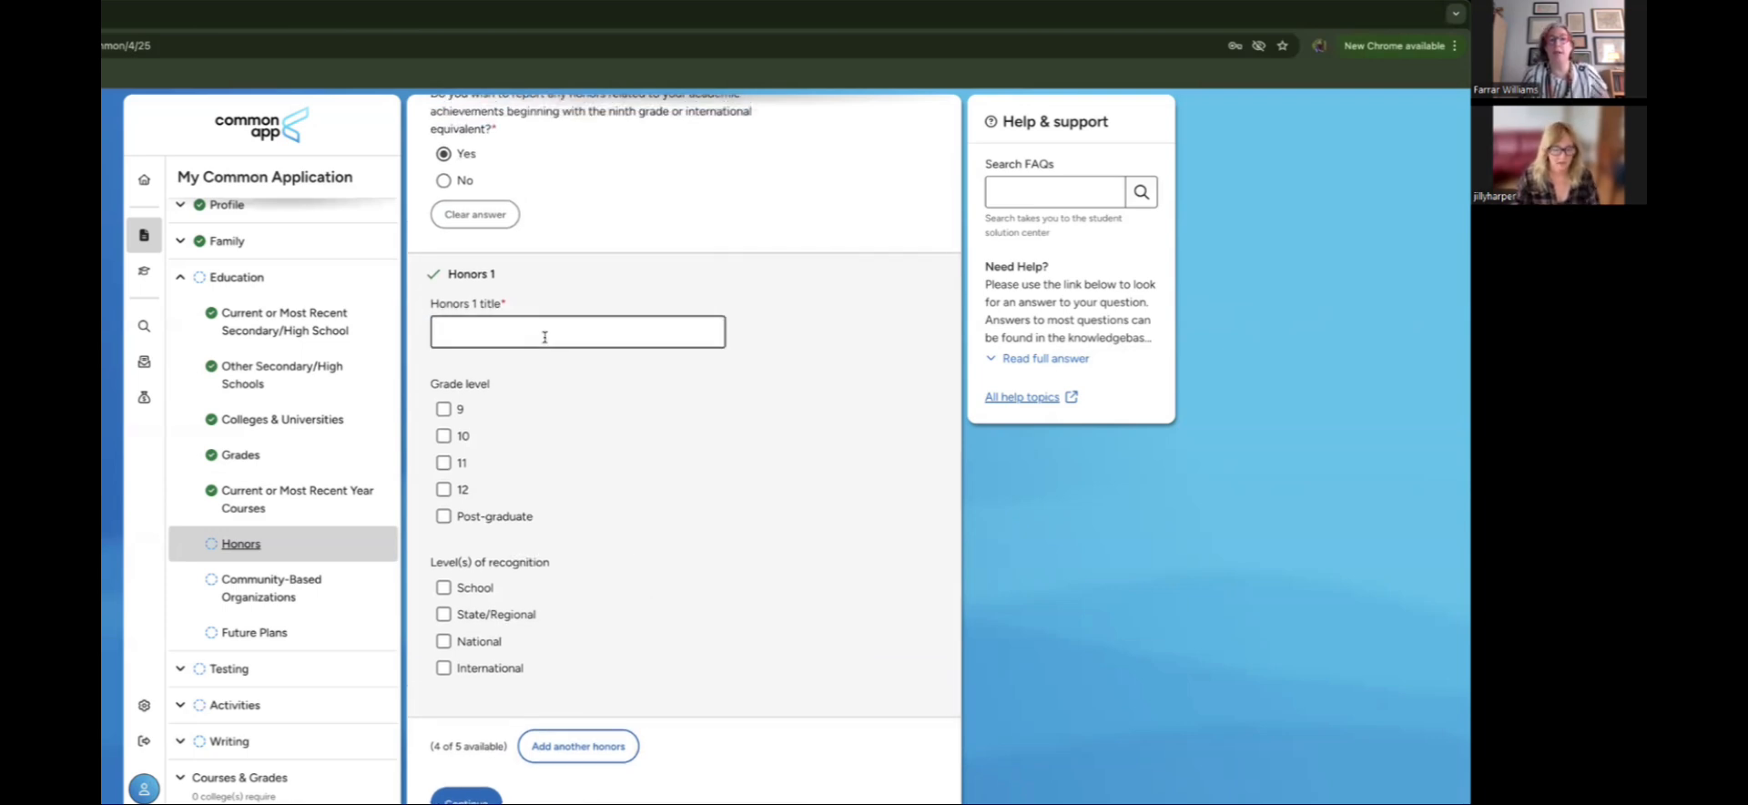
type("Ar")
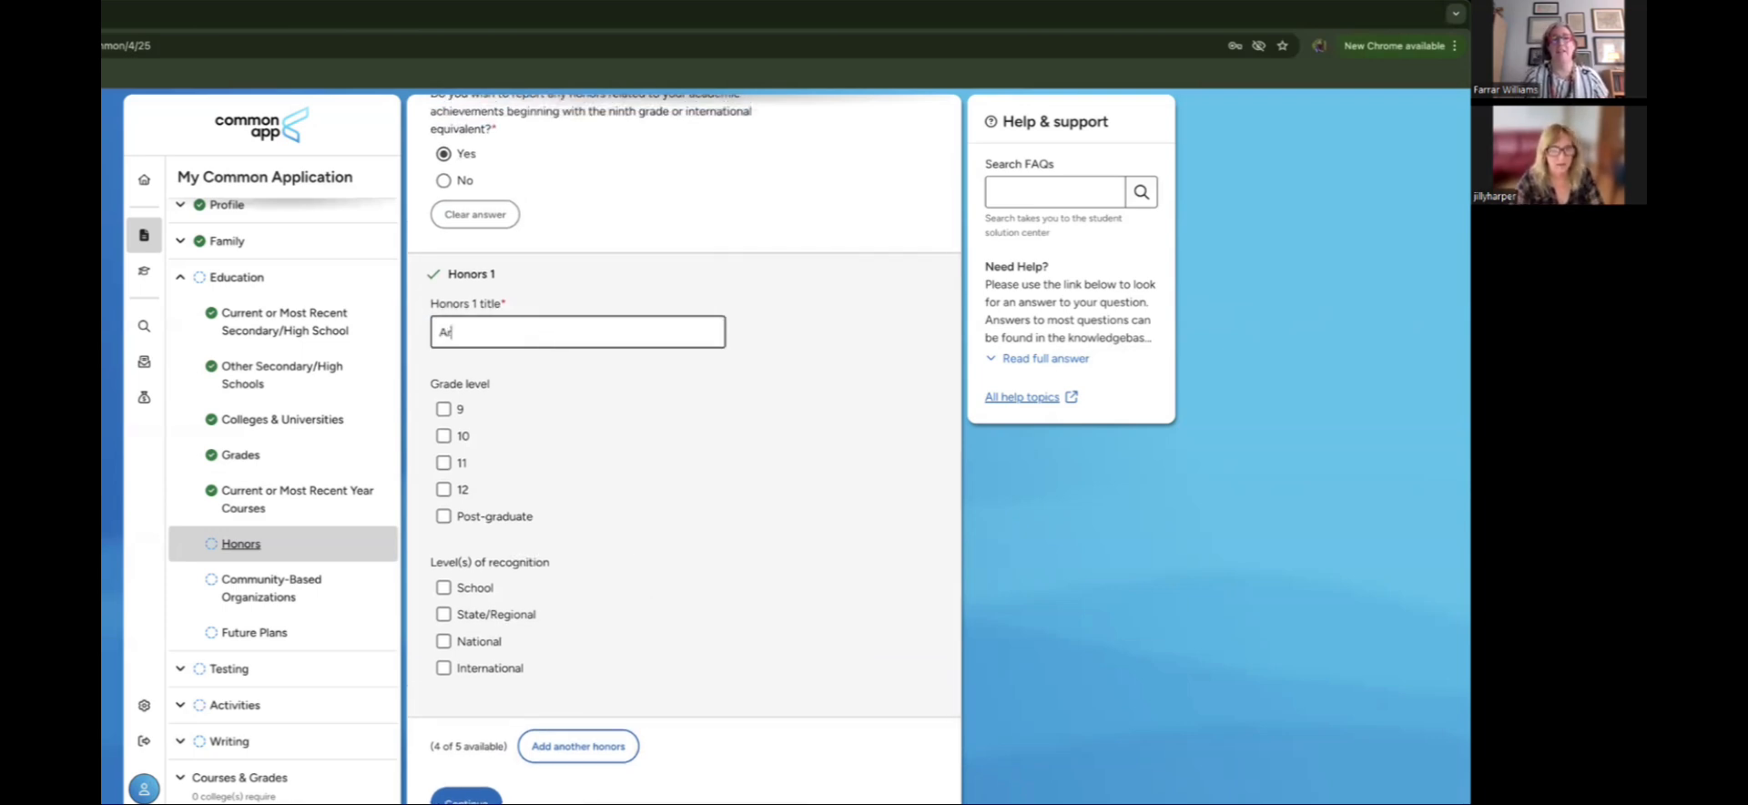
type("t award")
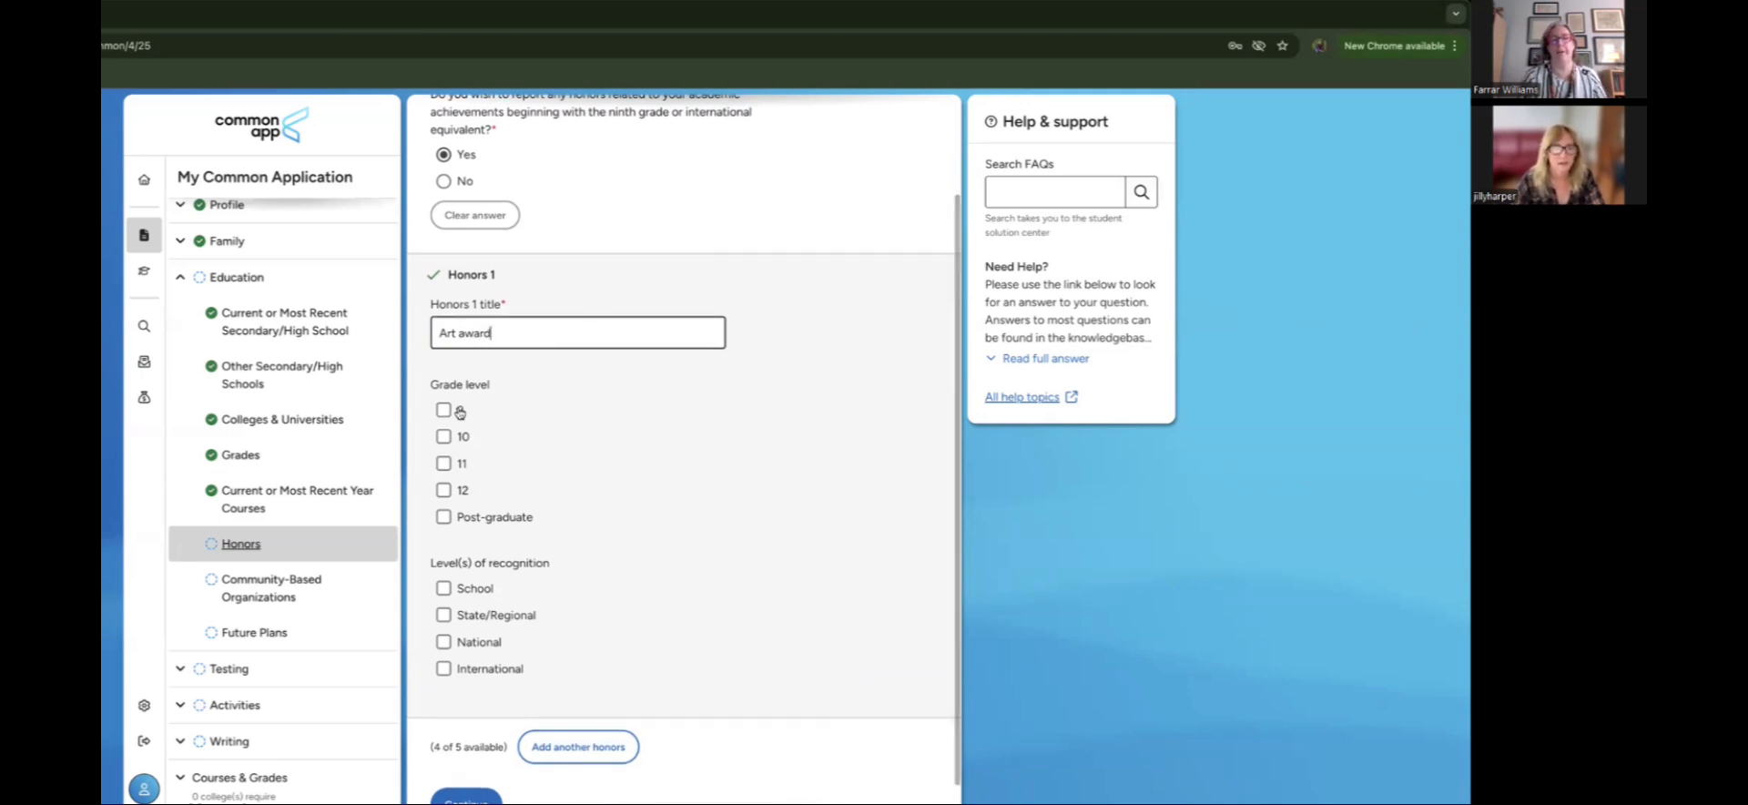
Step: Mark the Art award as grade 11 with National recognition and save Honors
left_click(444, 464)
scroll(609, 516, "down", 1)
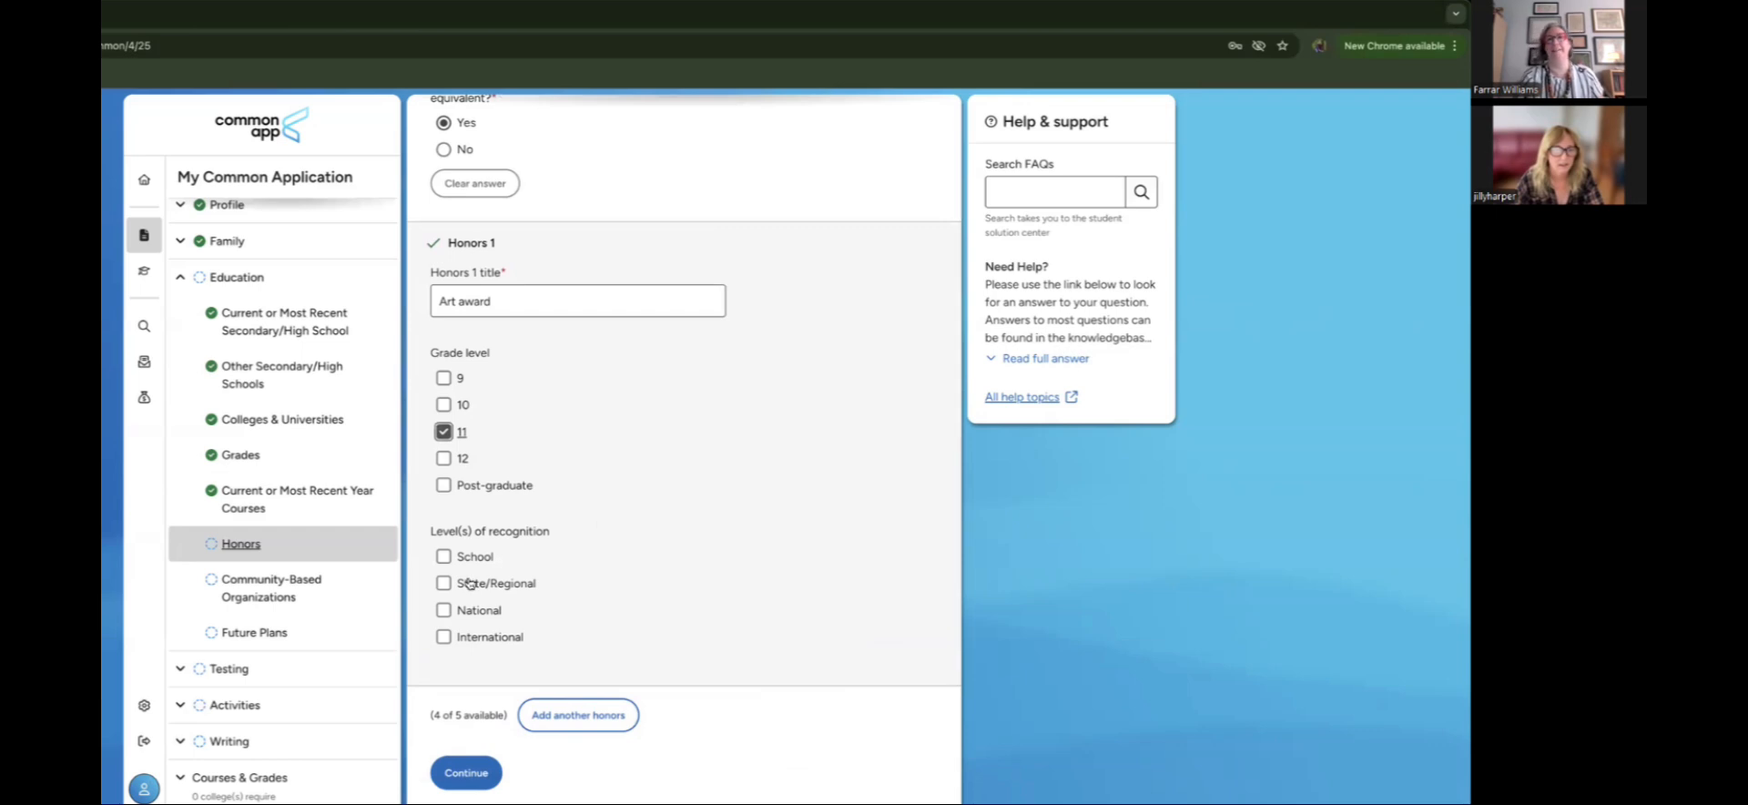
scroll(638, 572, "up", 1)
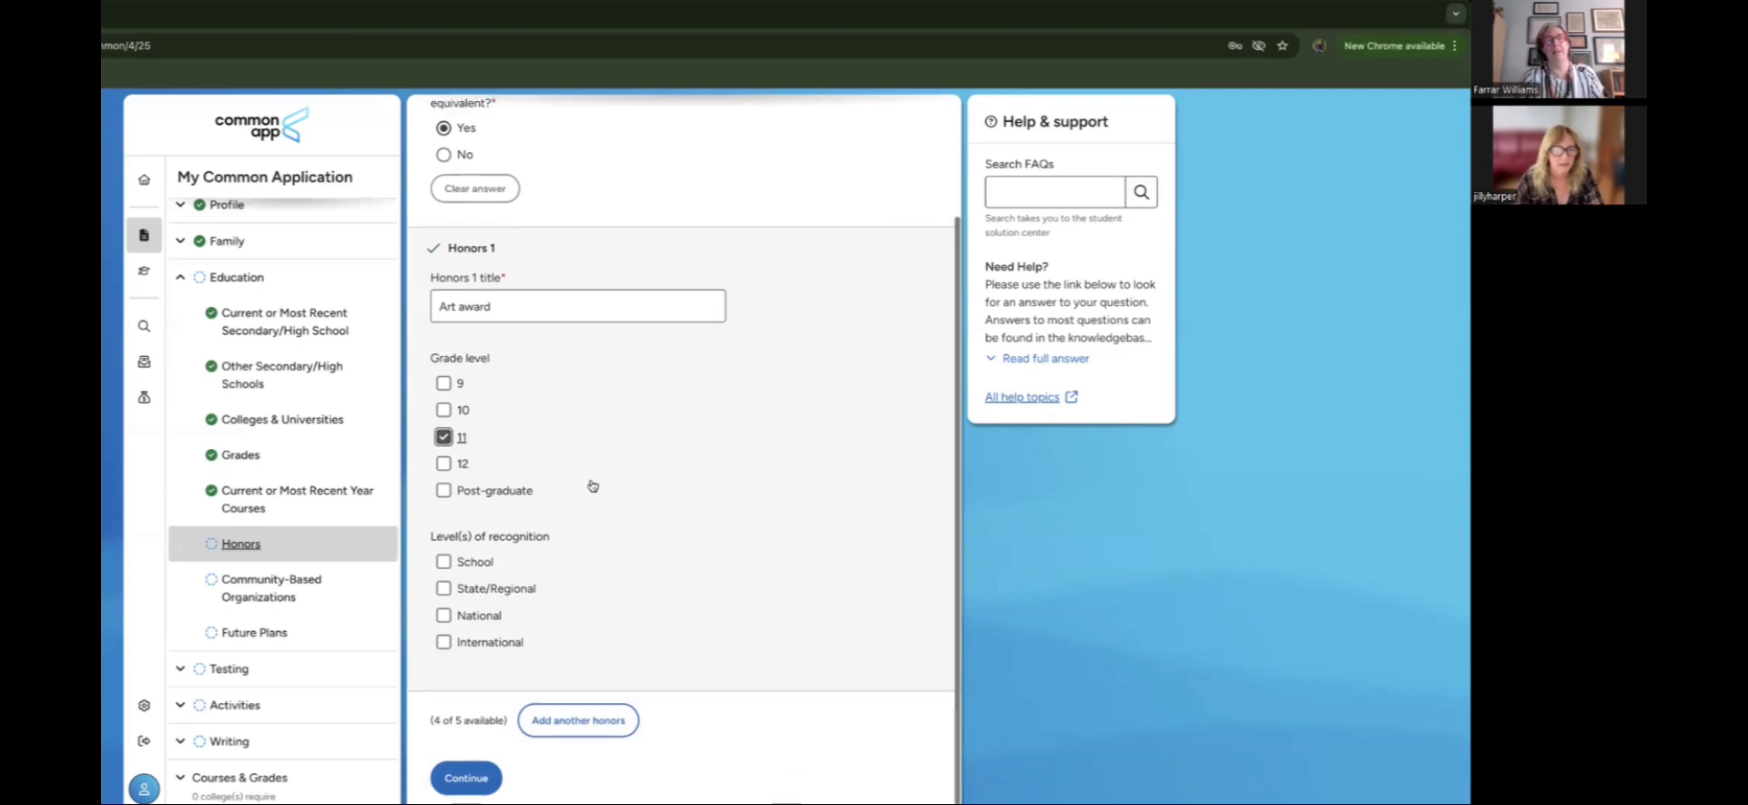
left_click(445, 595)
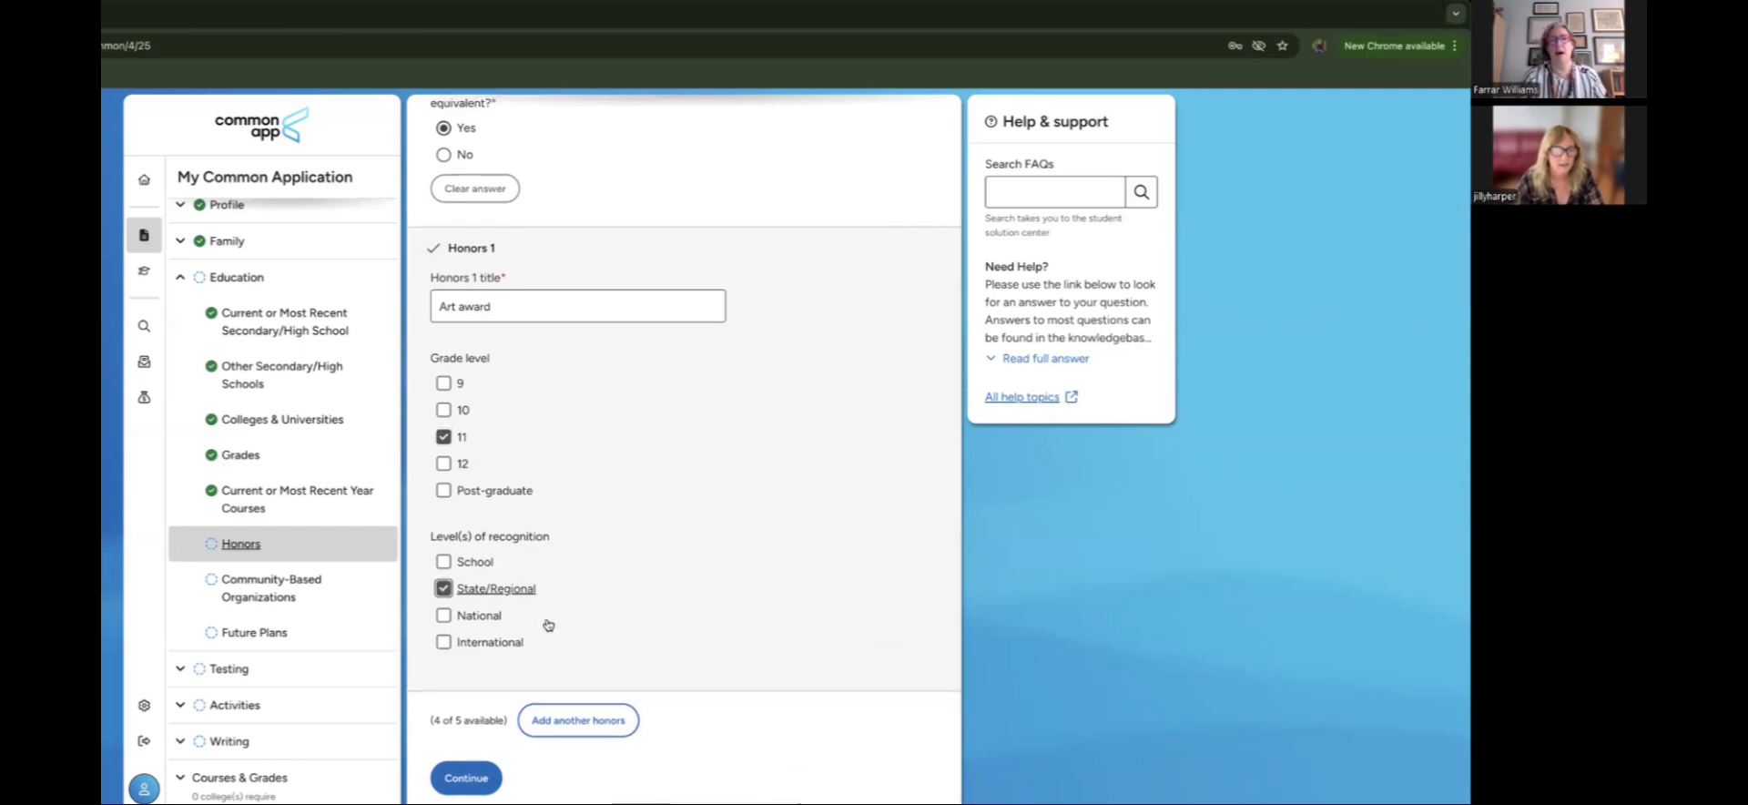
left_click(445, 589)
left_click(443, 615)
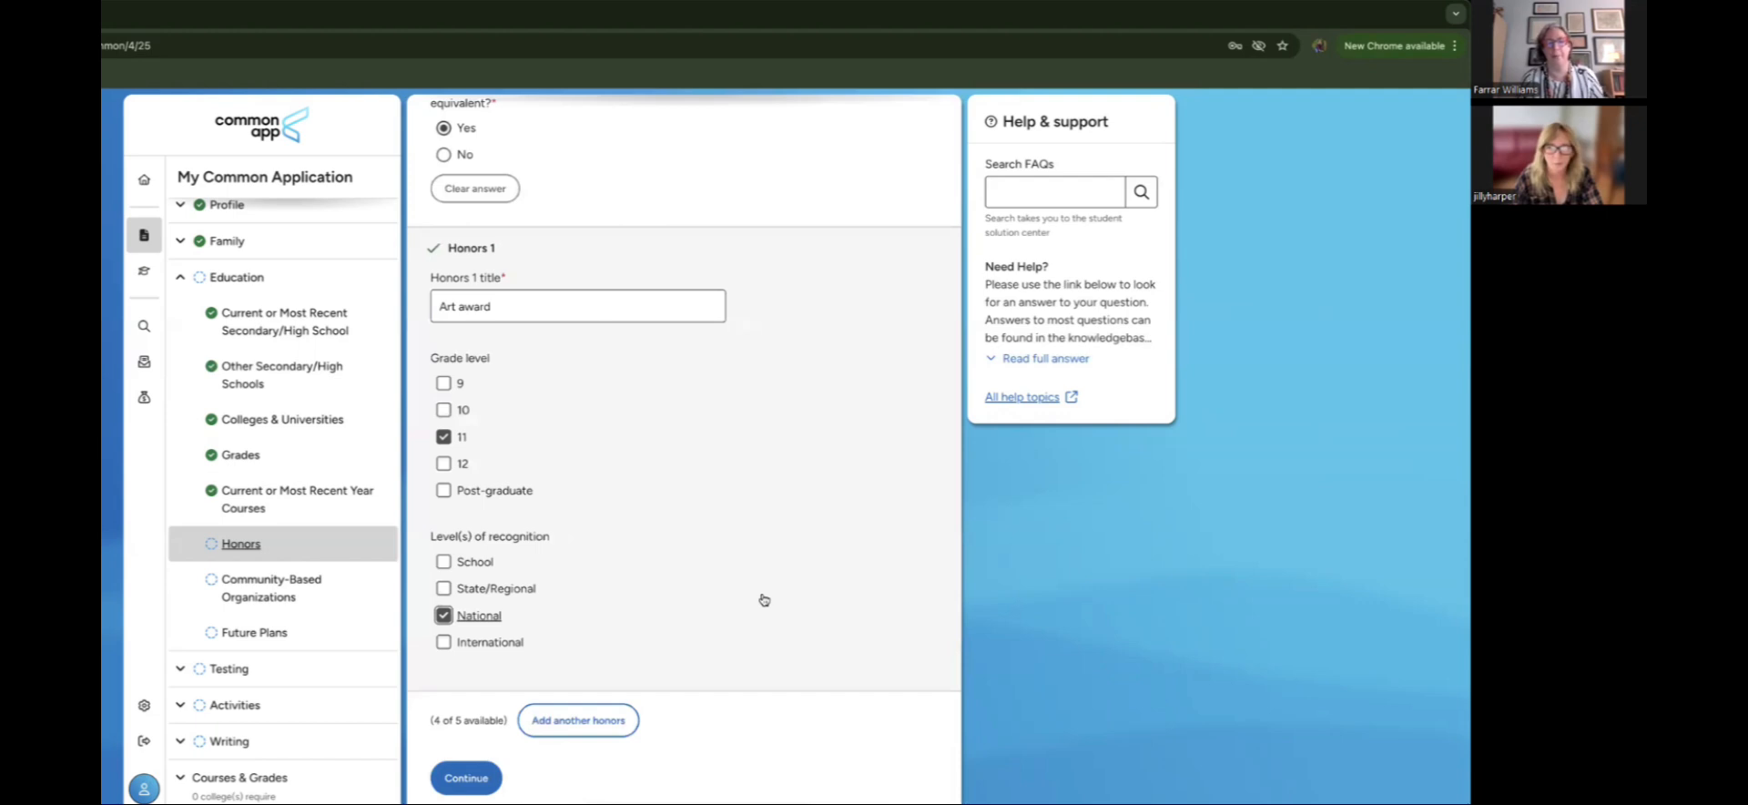
left_click(473, 779)
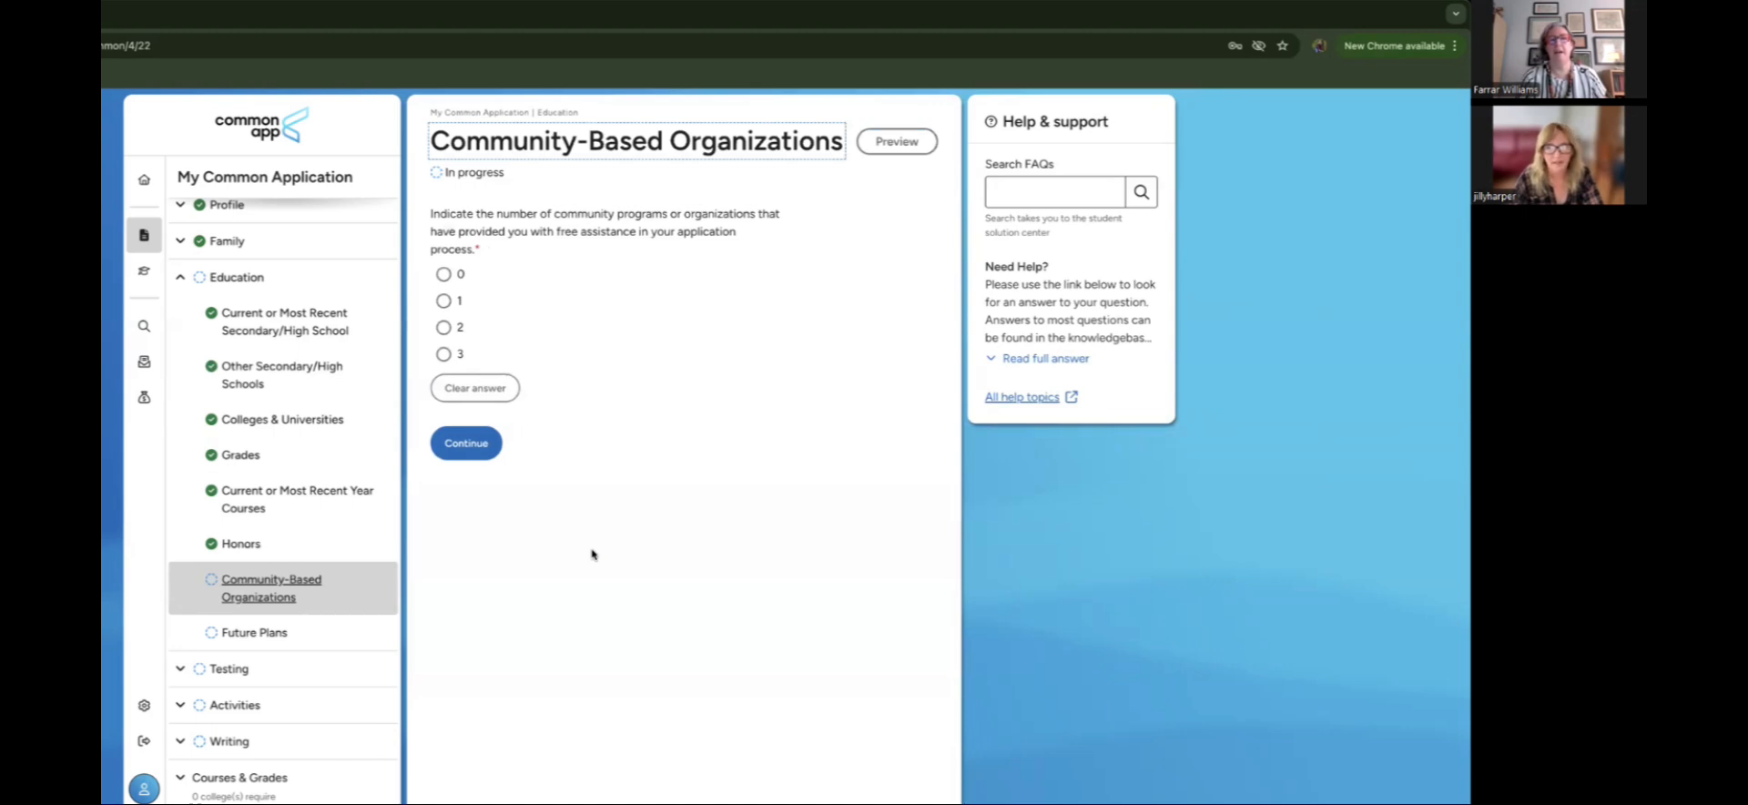
left_click(241, 543)
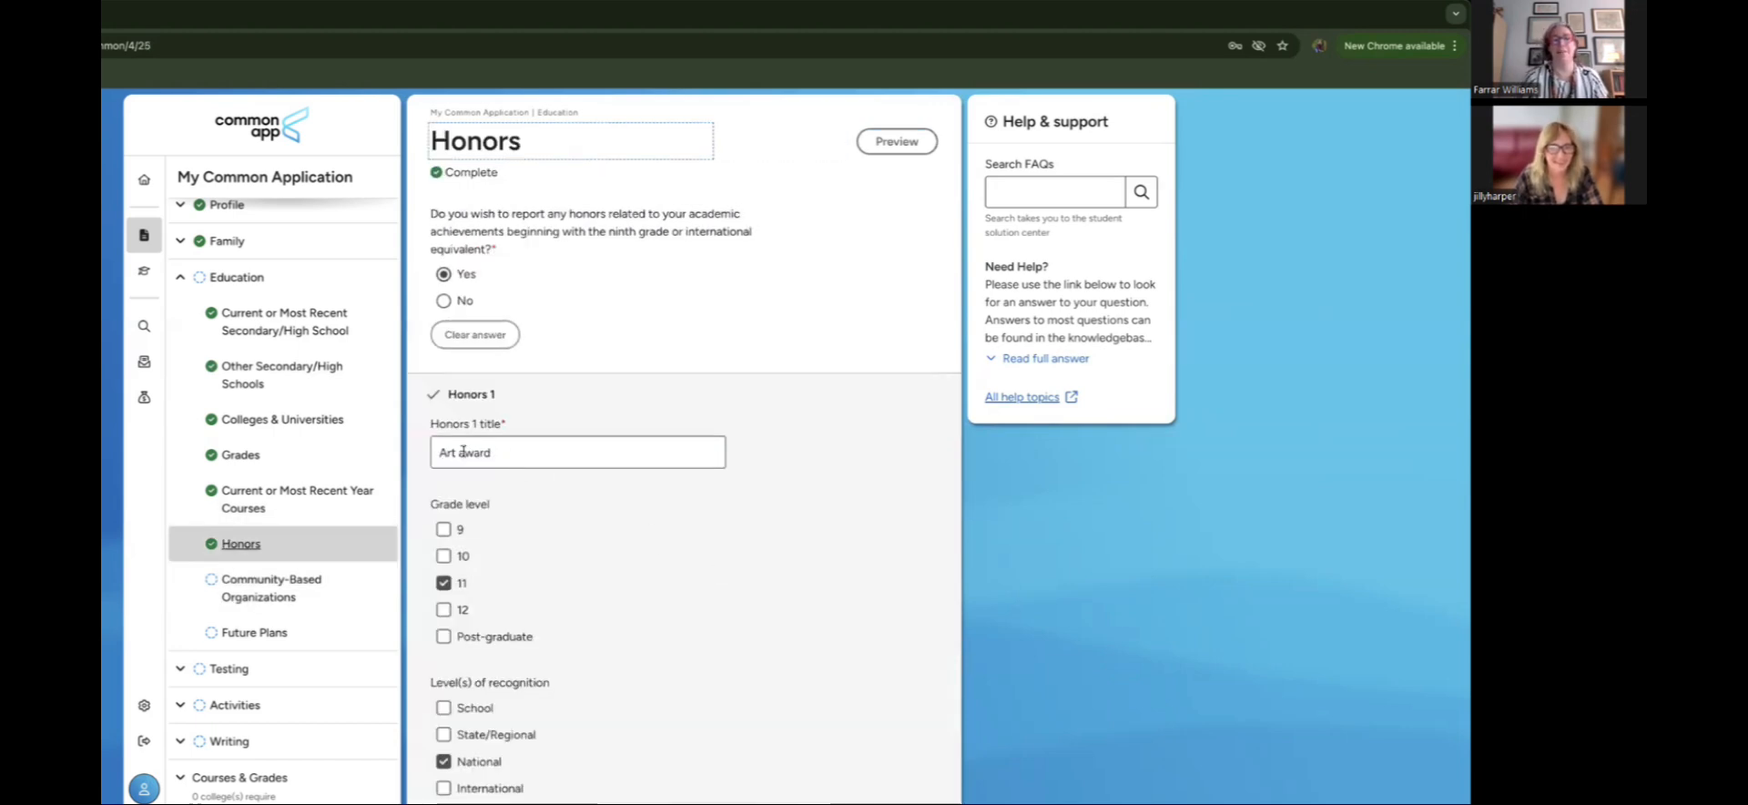
scroll(588, 556, "down", 1)
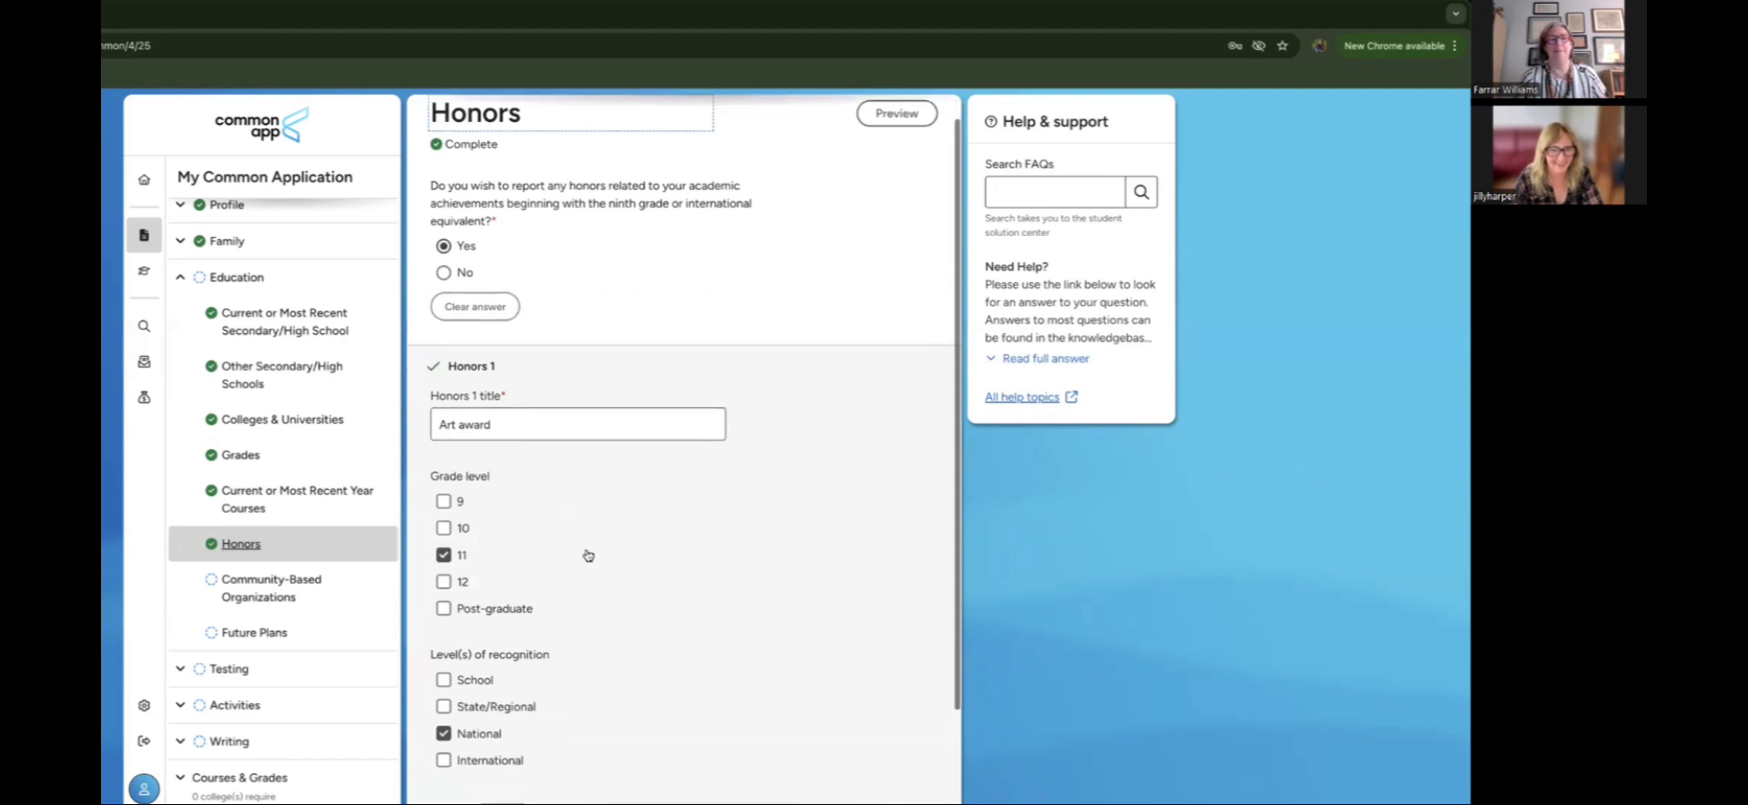
scroll(588, 556, "down", 3)
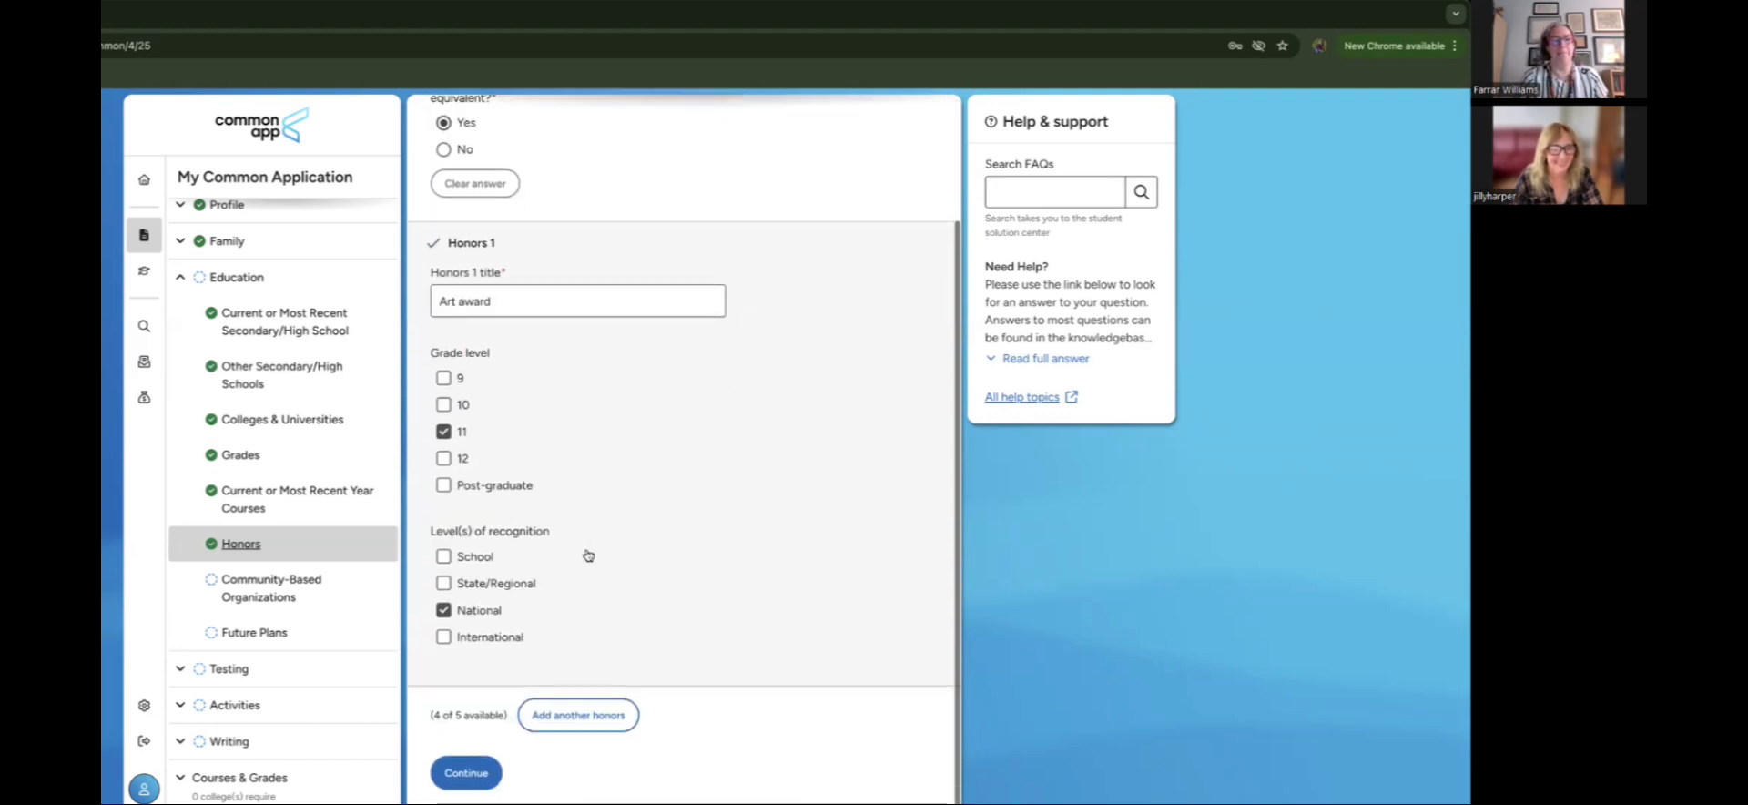
left_click(466, 772)
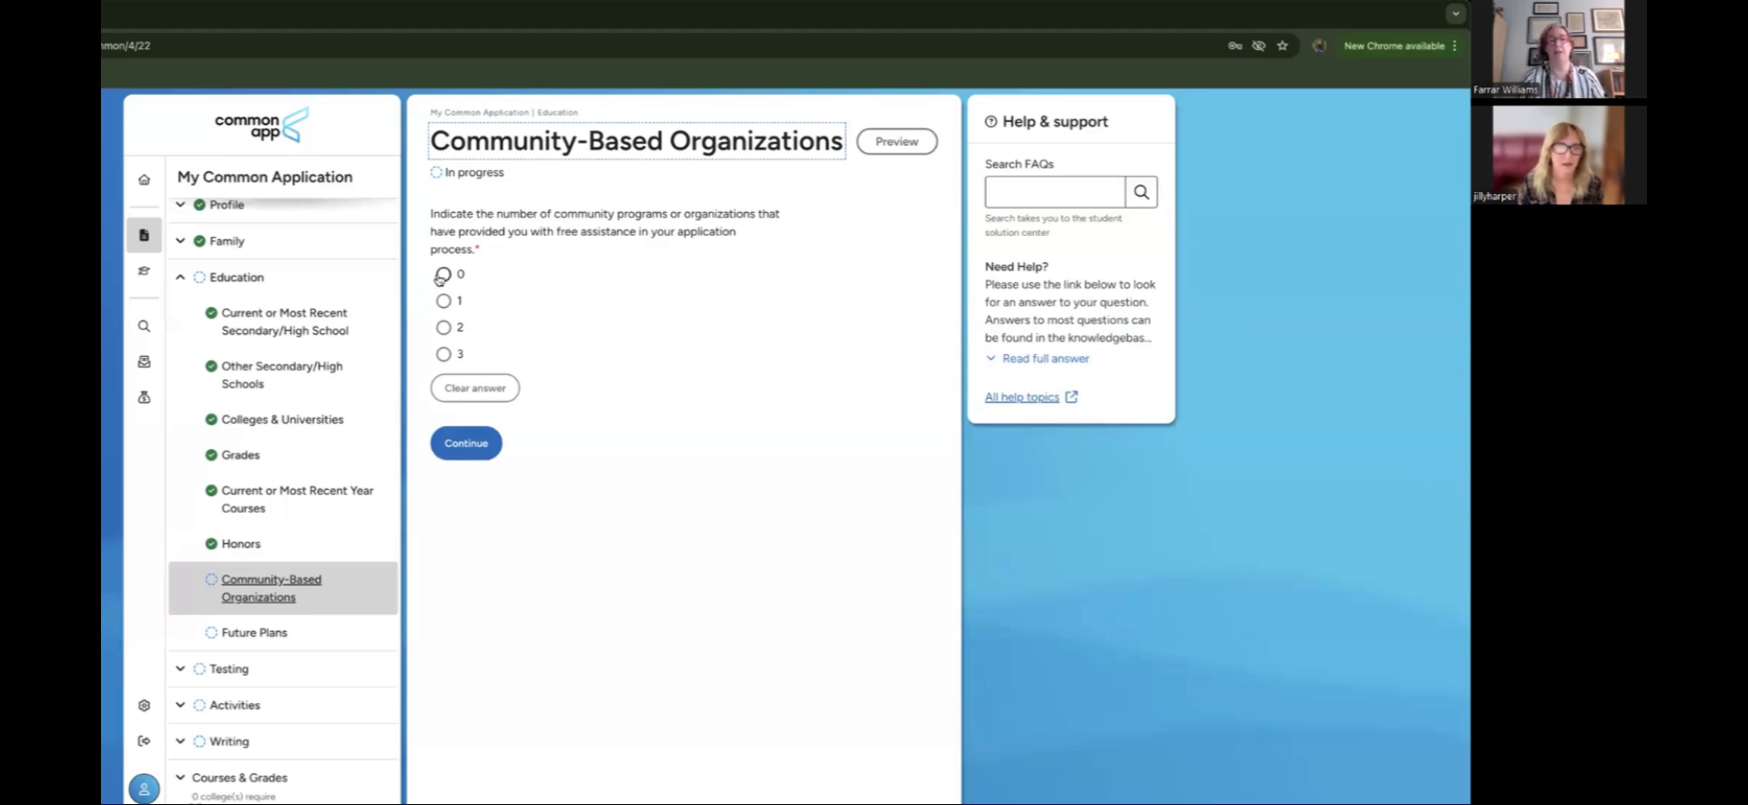
Step: Report 0 community-based organizations and continue to Future Plans
left_click(442, 275)
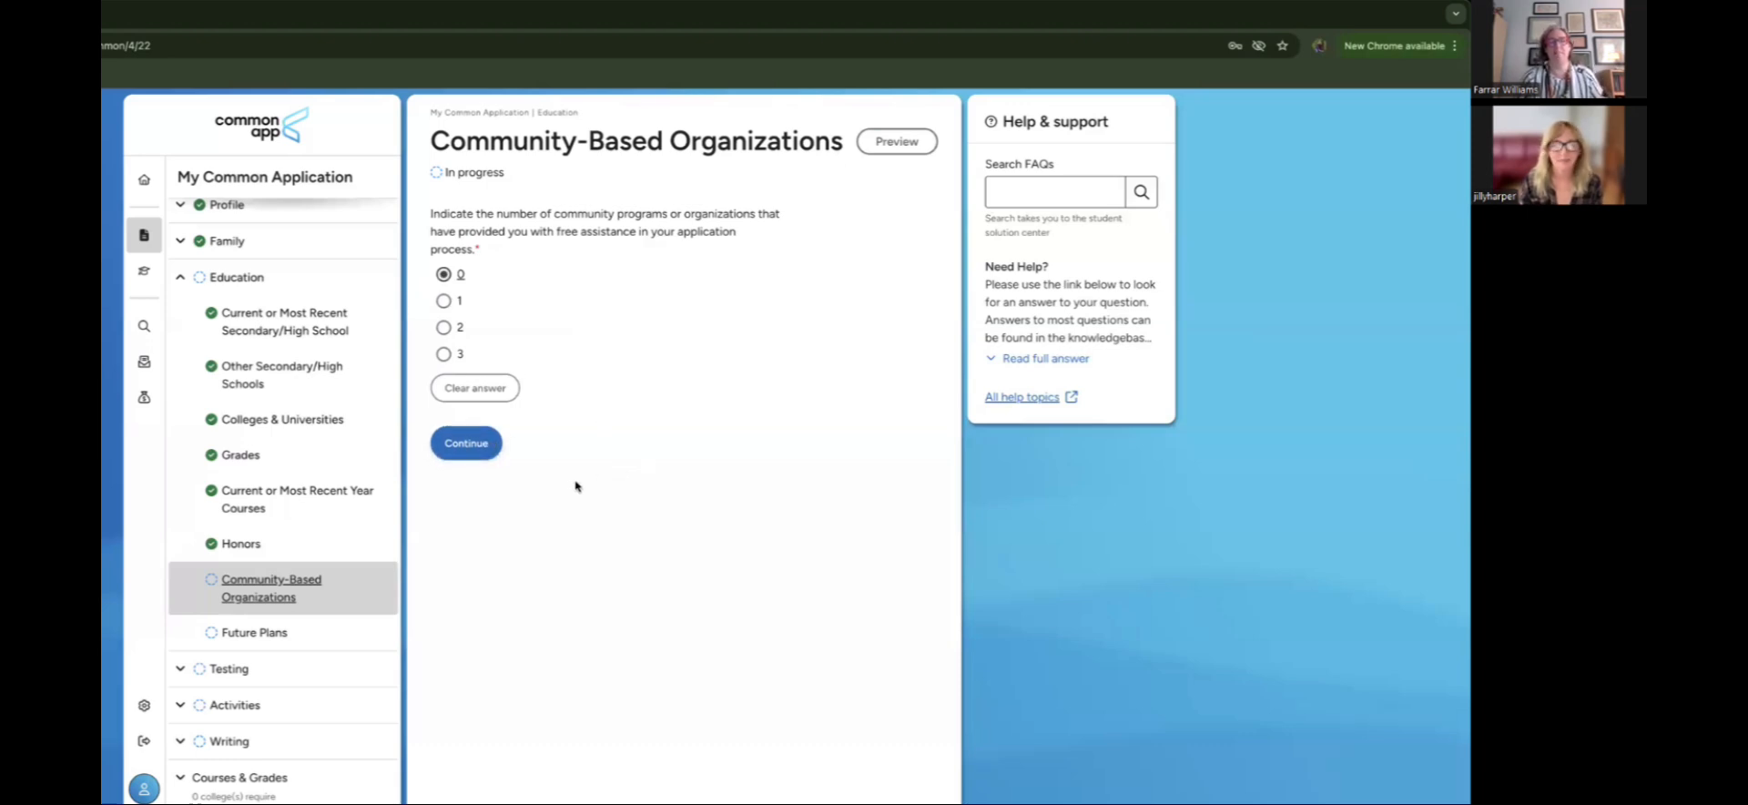
left_click(468, 442)
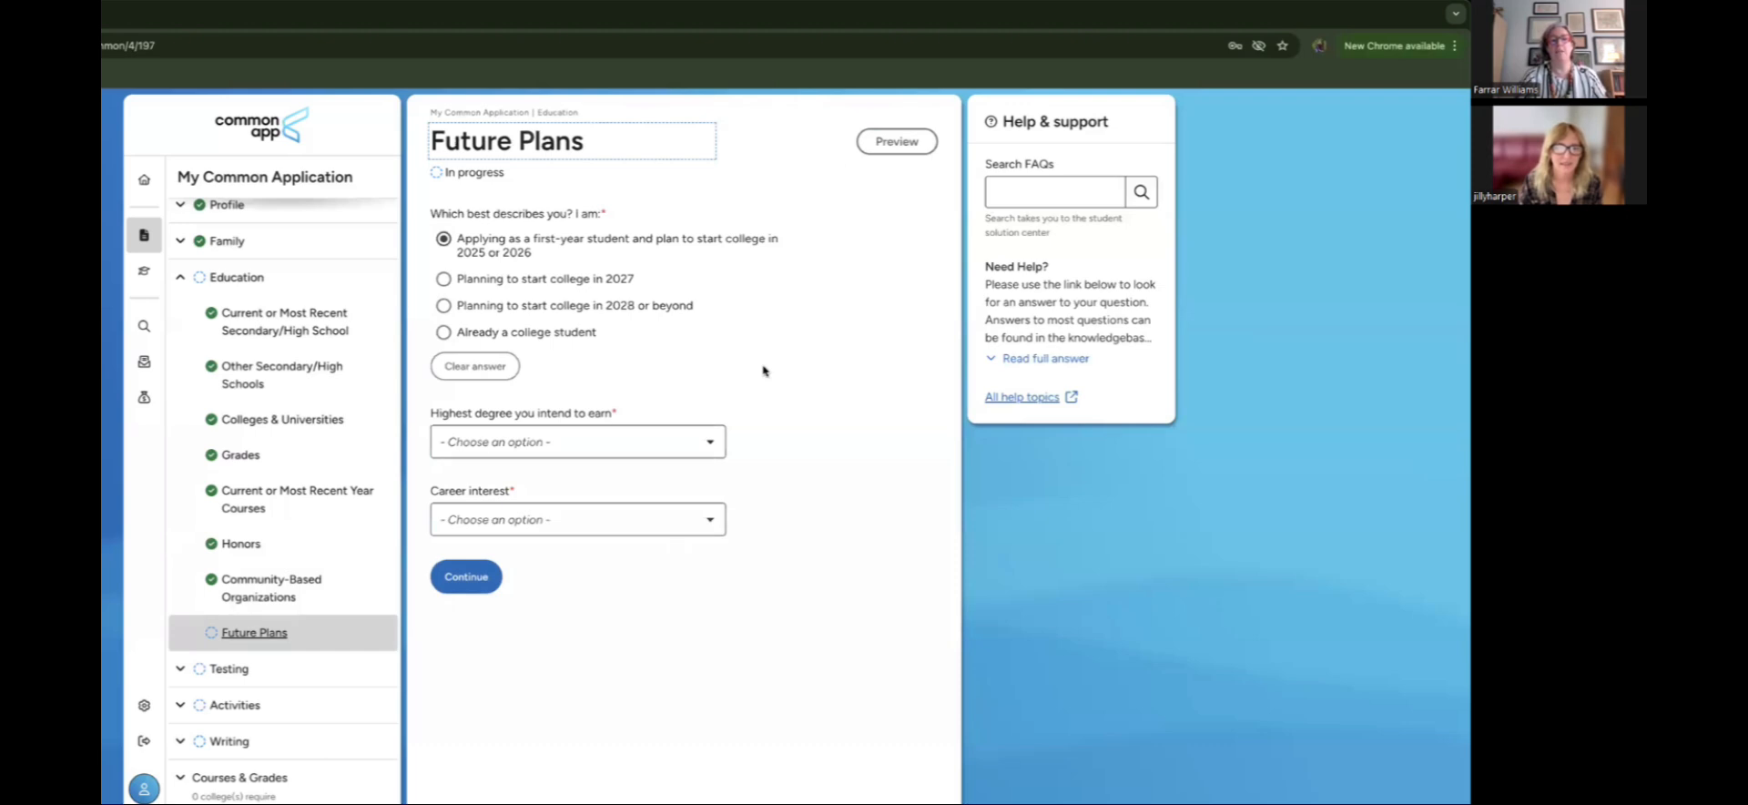
Step: Choose Law (JD, LLM) as highest degree and Policymaker/Government as career interest, then continue
left_click(715, 446)
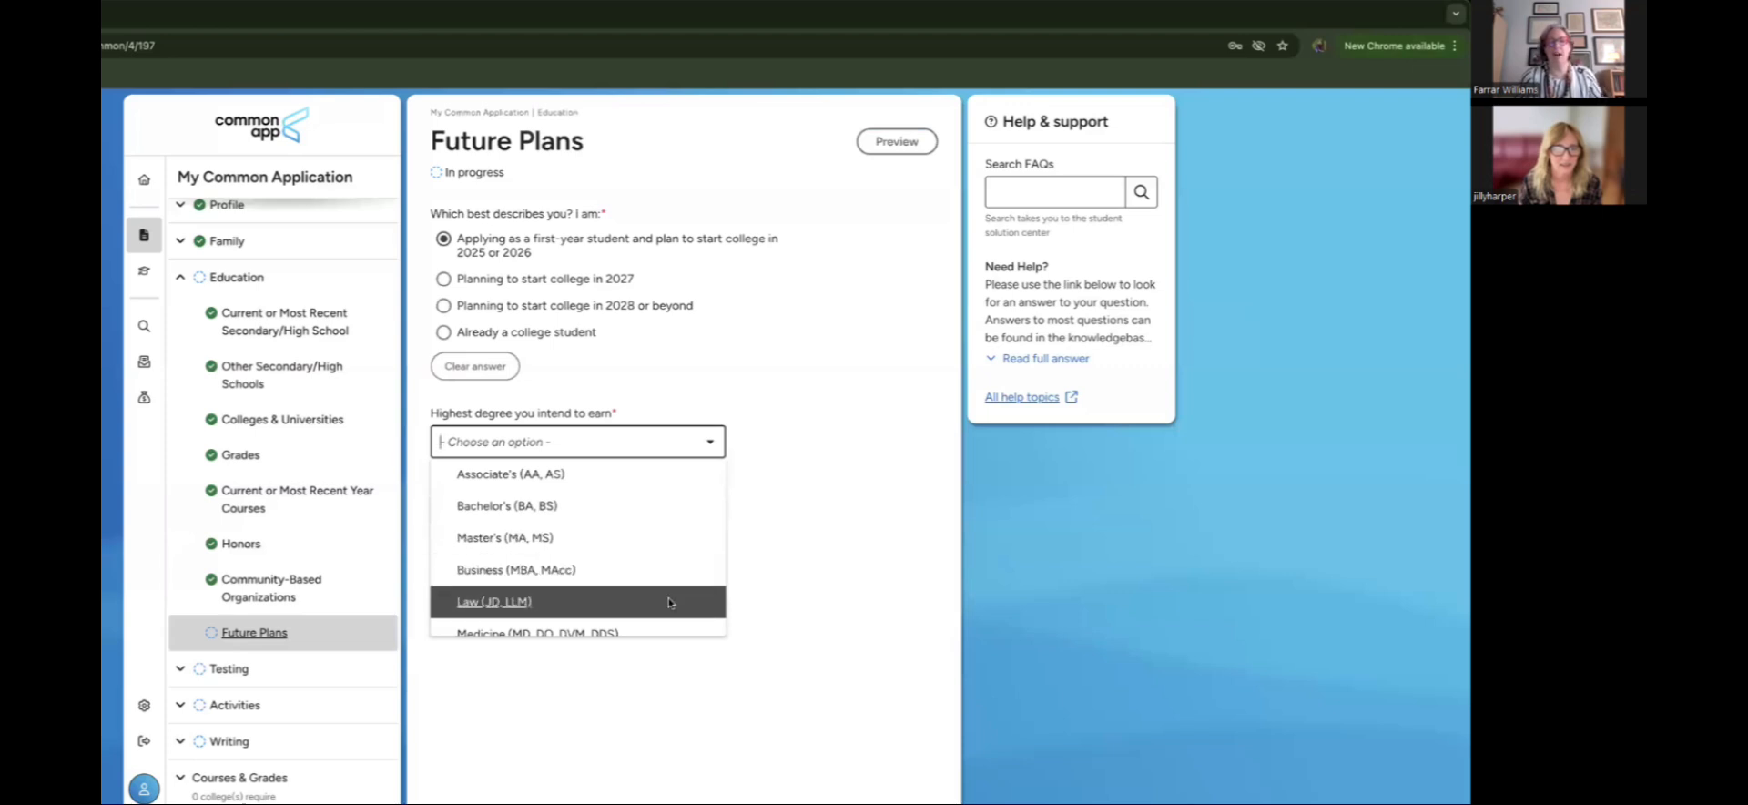
key("Return")
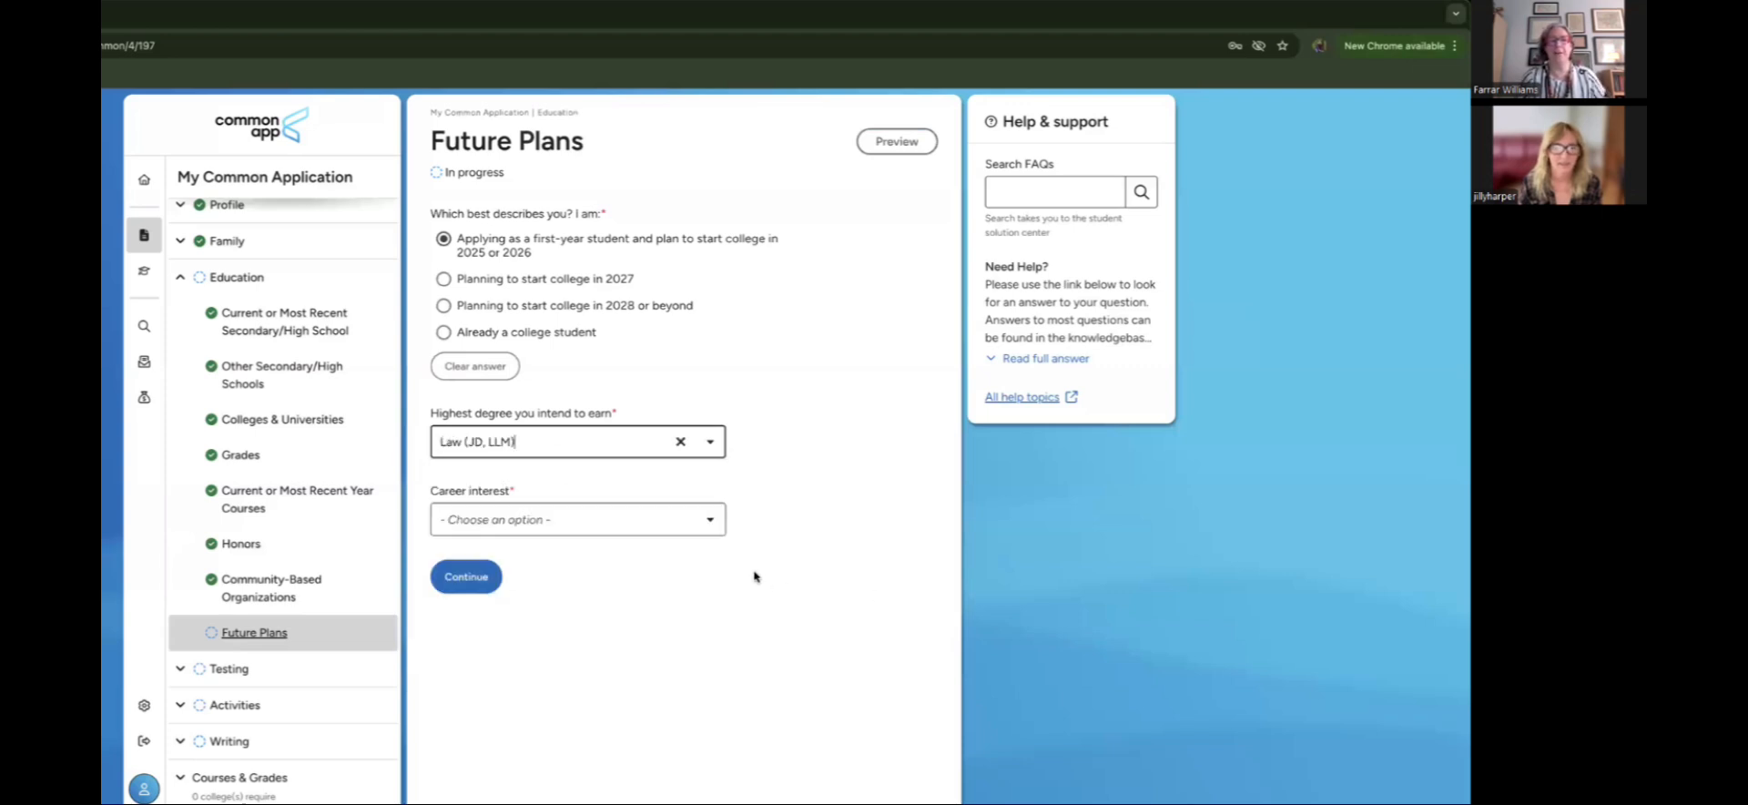
left_click(711, 521)
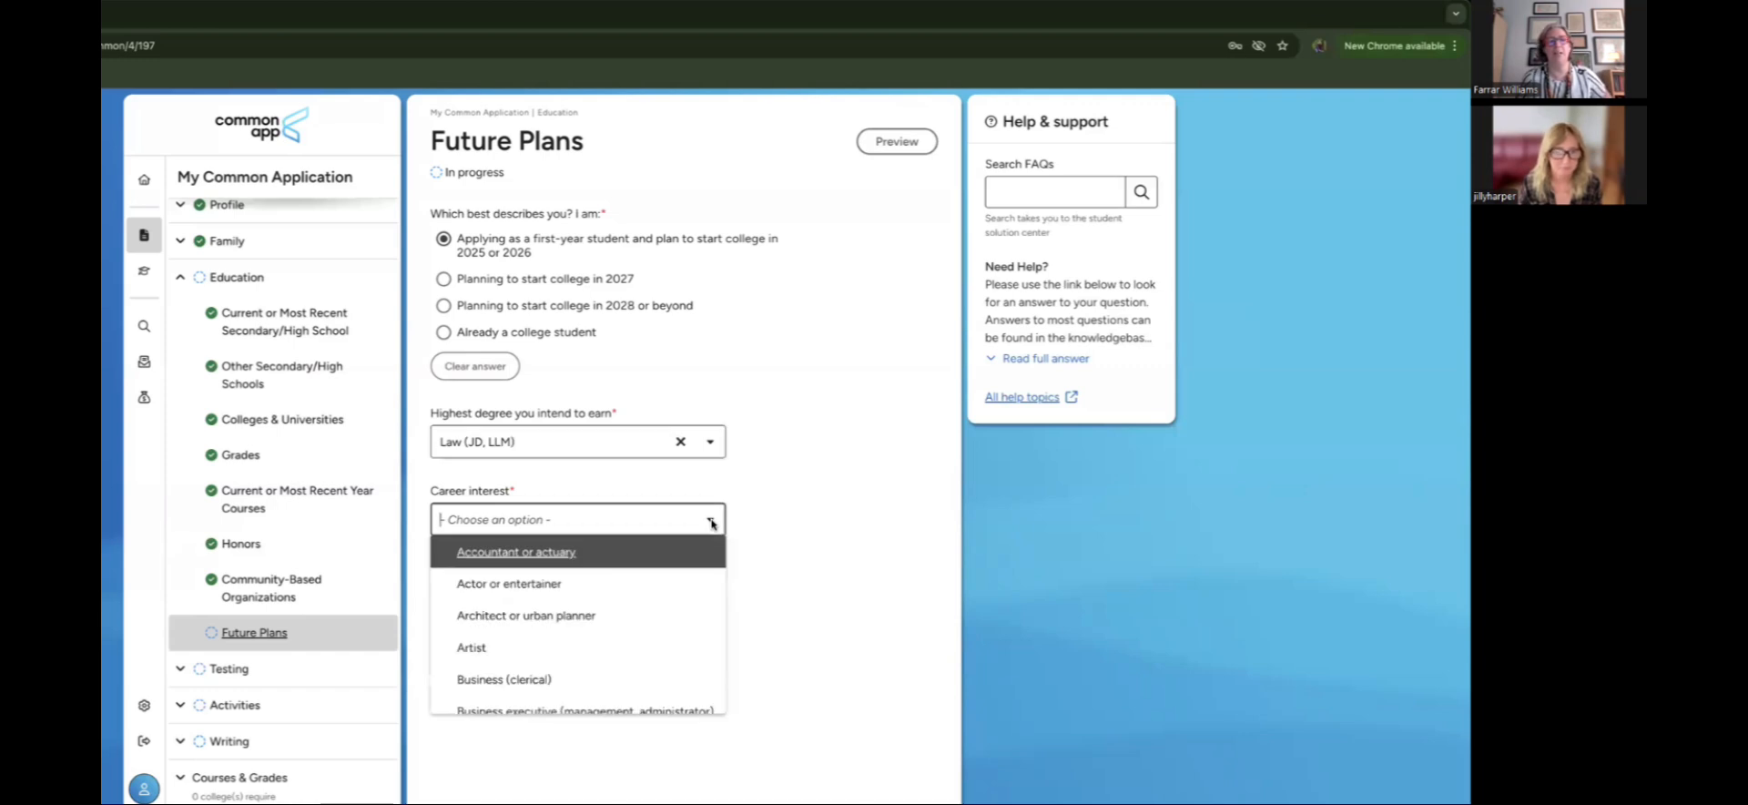
scroll(653, 624, "down", 4)
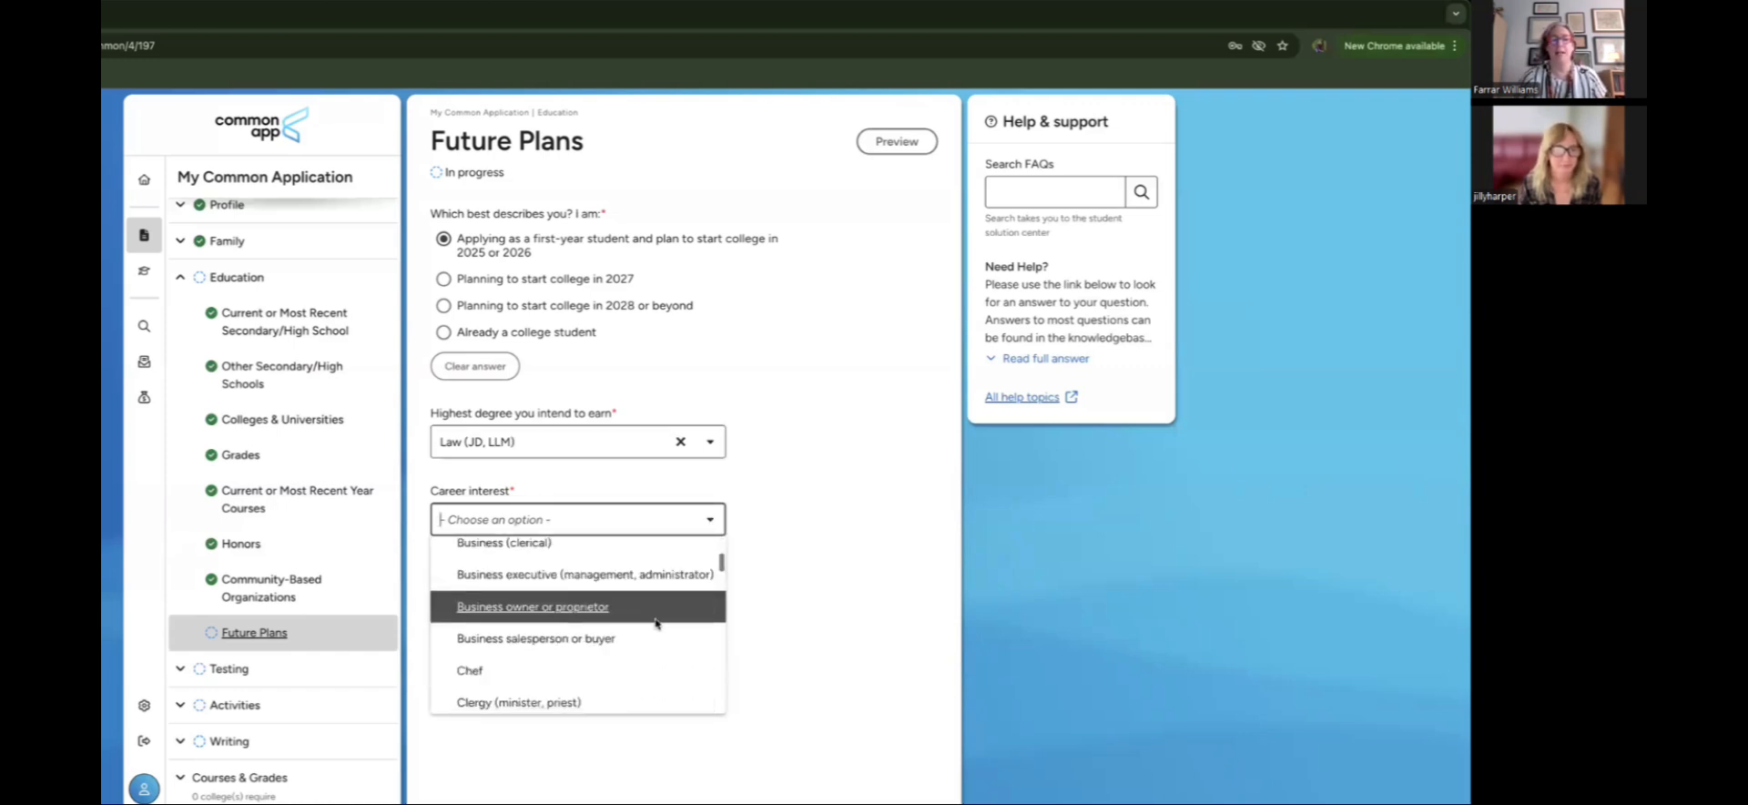
scroll(656, 625, "down", 5)
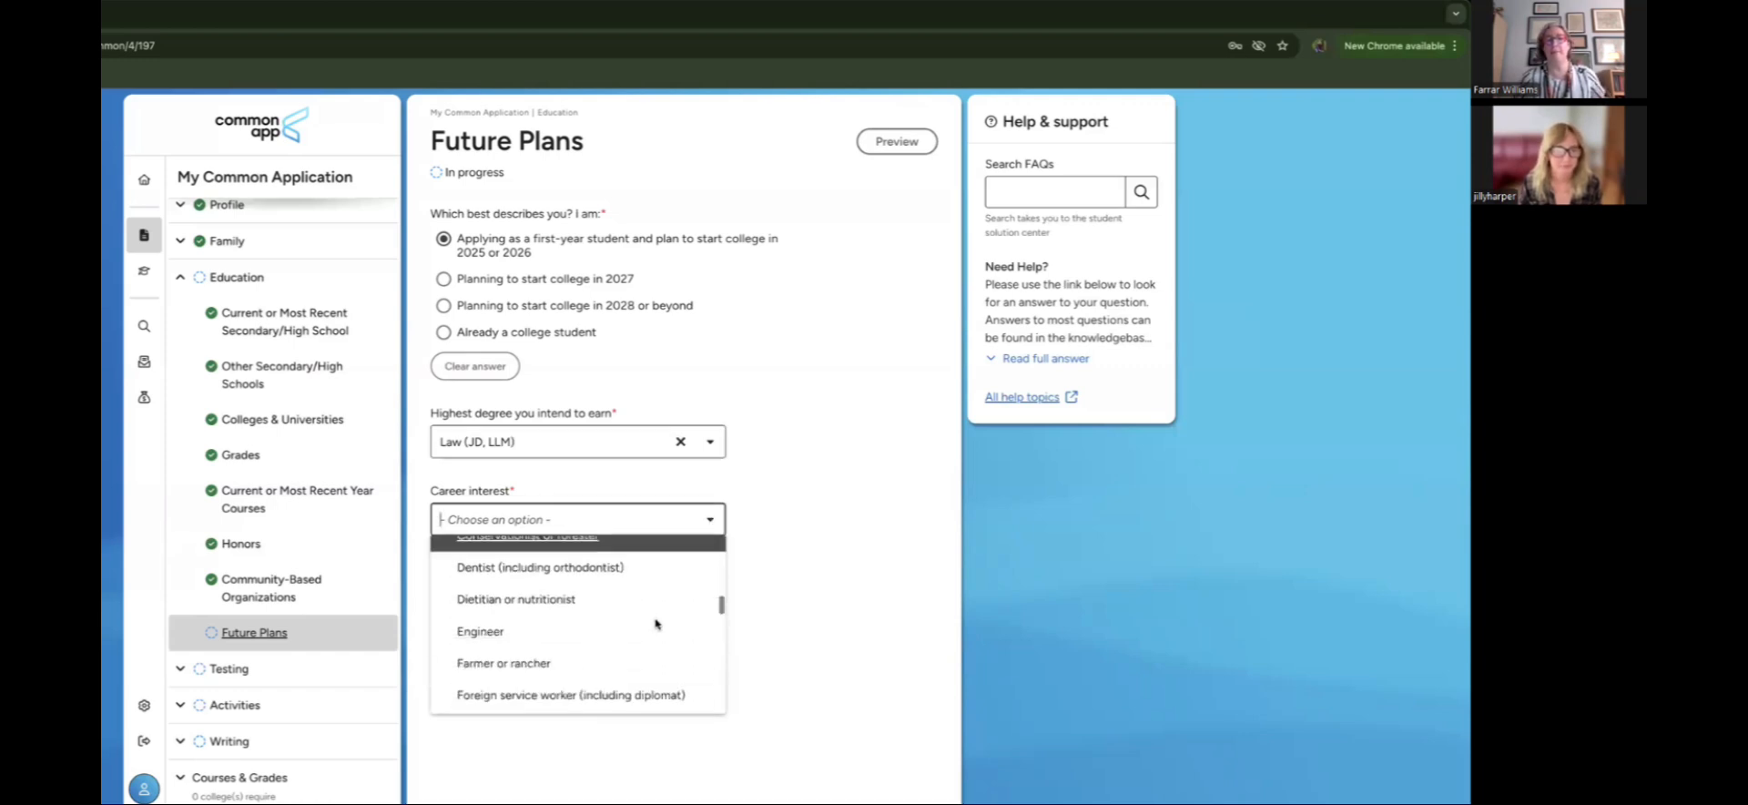
scroll(656, 625, "down", 3)
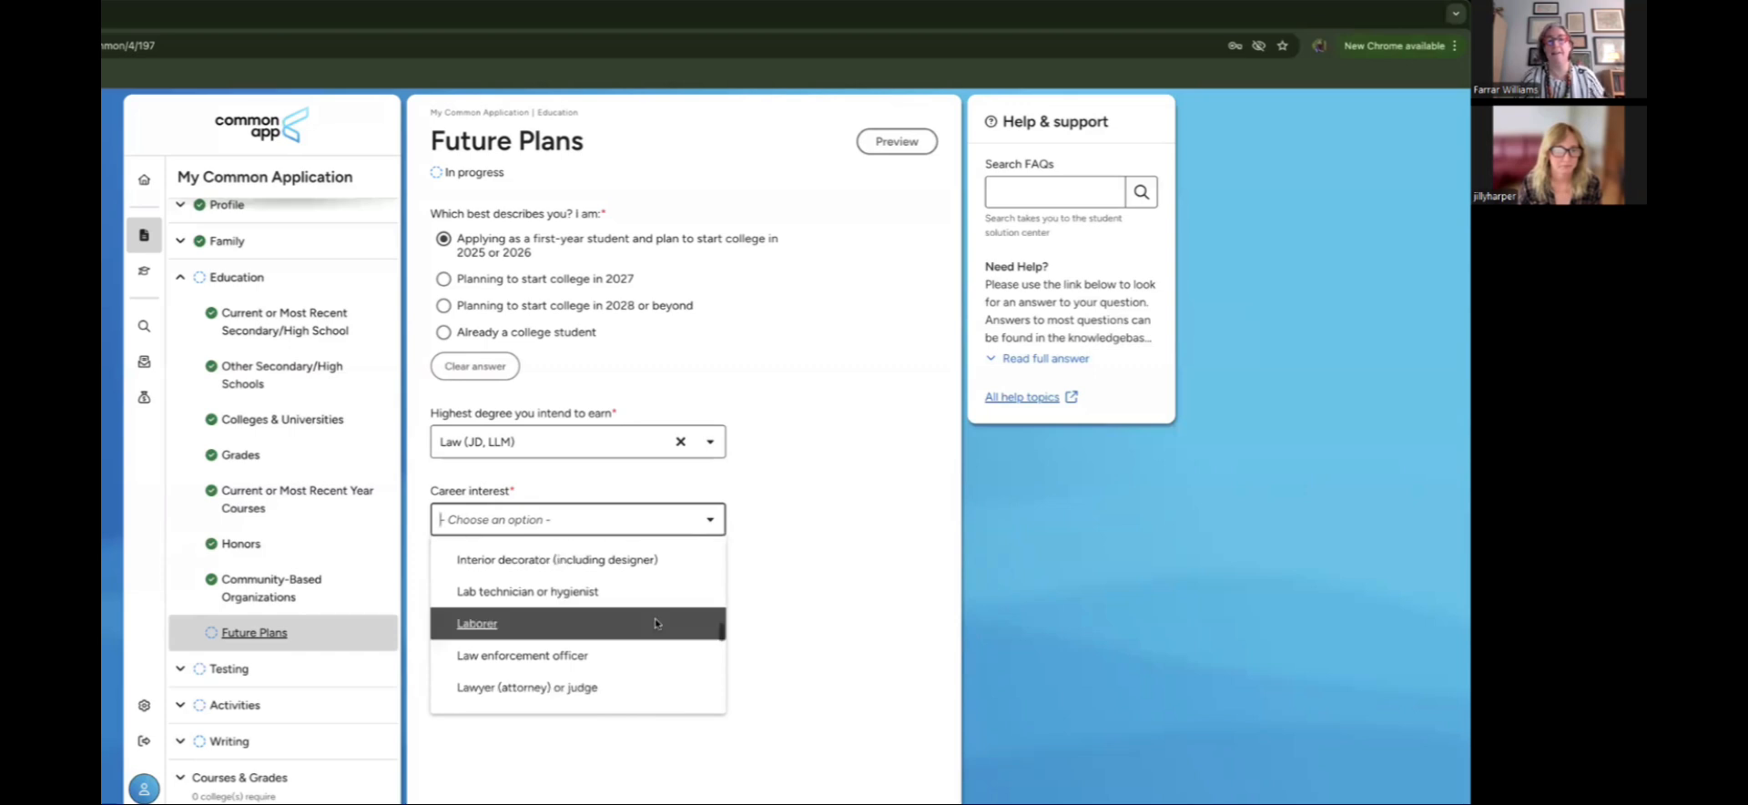
scroll(655, 623, "down", 4)
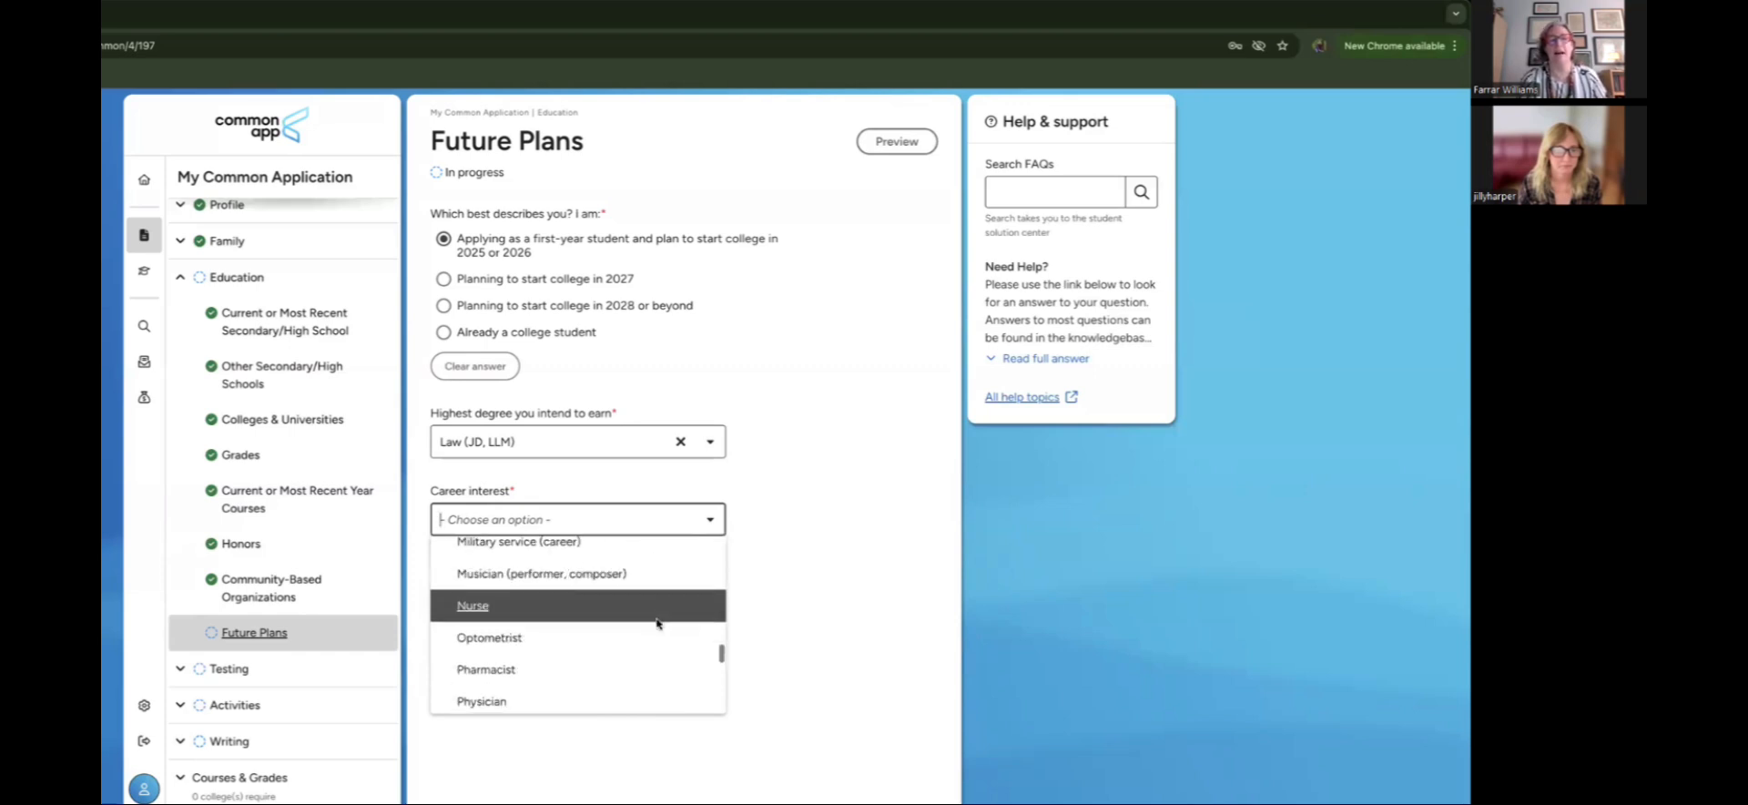
scroll(657, 623, "up", 1)
scroll(658, 622, "down", 2)
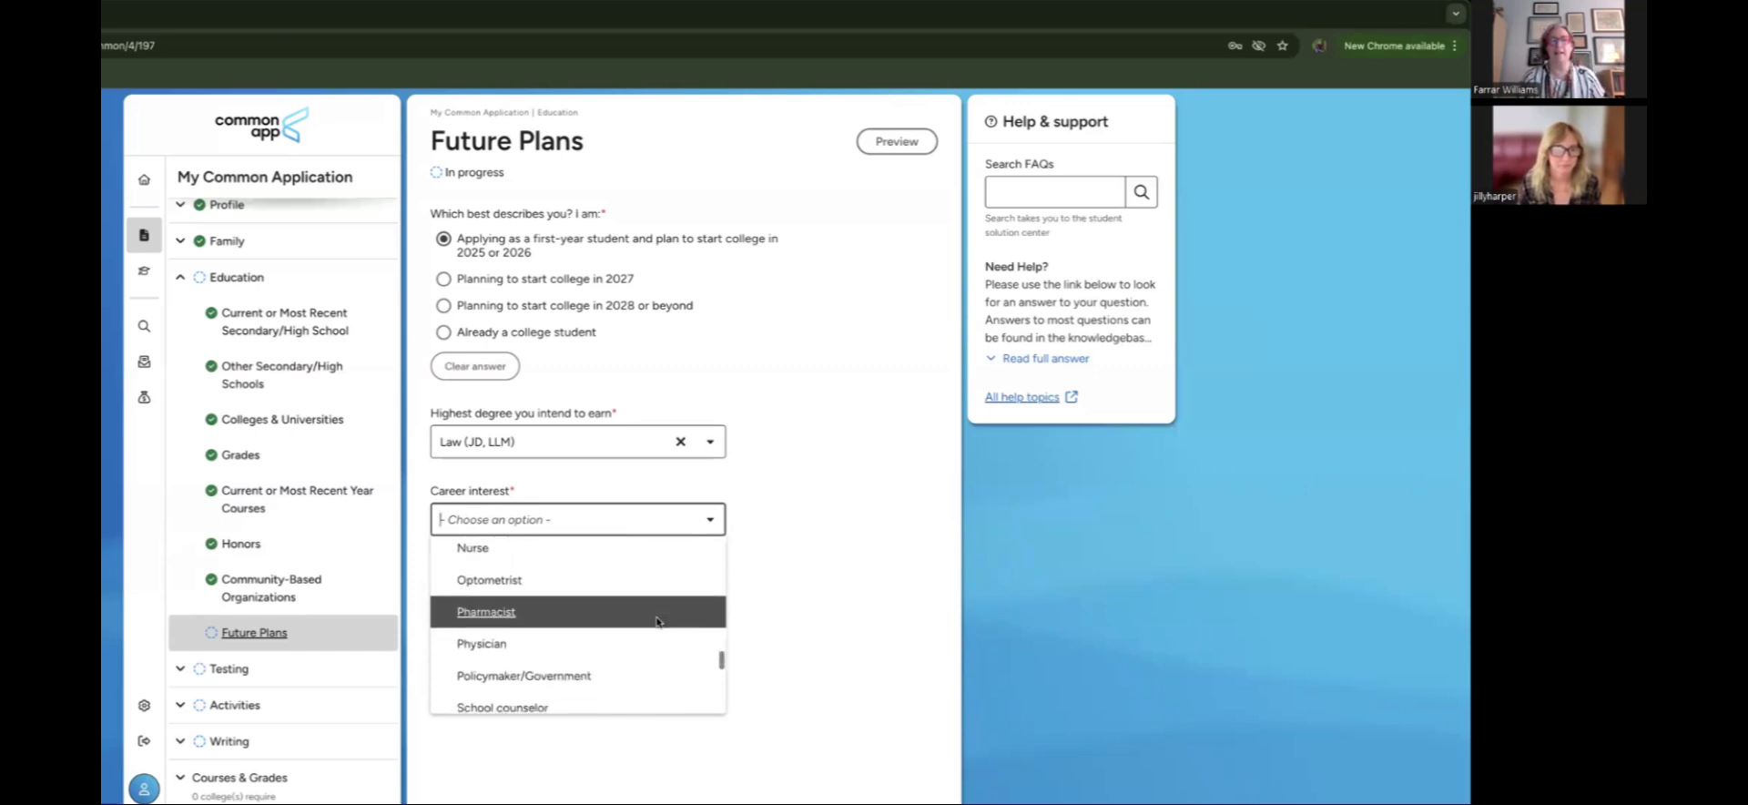
scroll(658, 622, "down", 1)
left_click(658, 640)
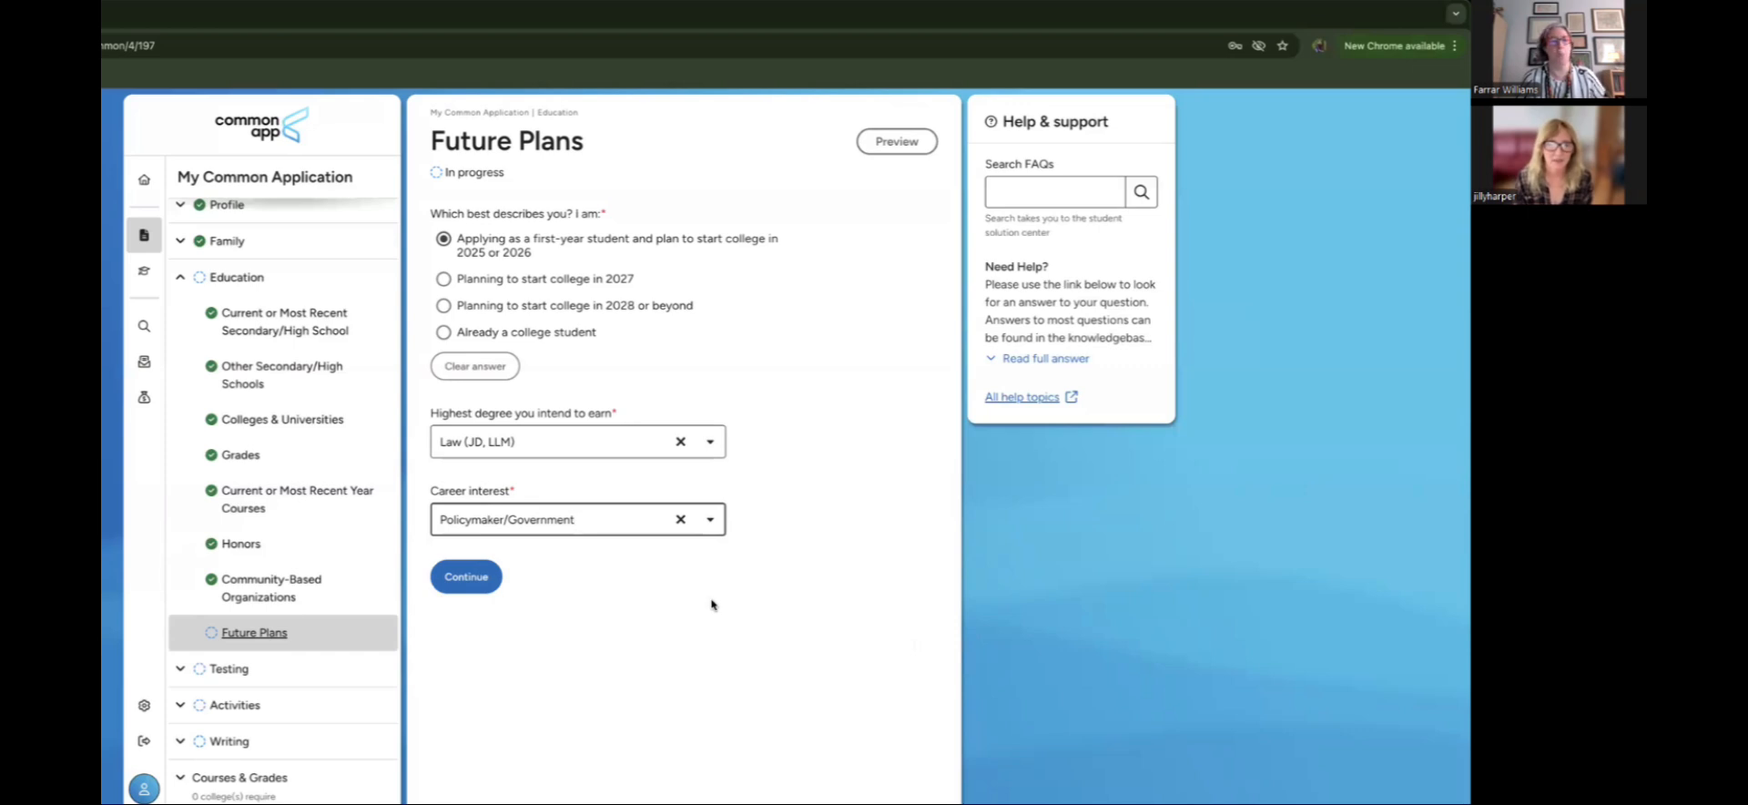
left_click(475, 584)
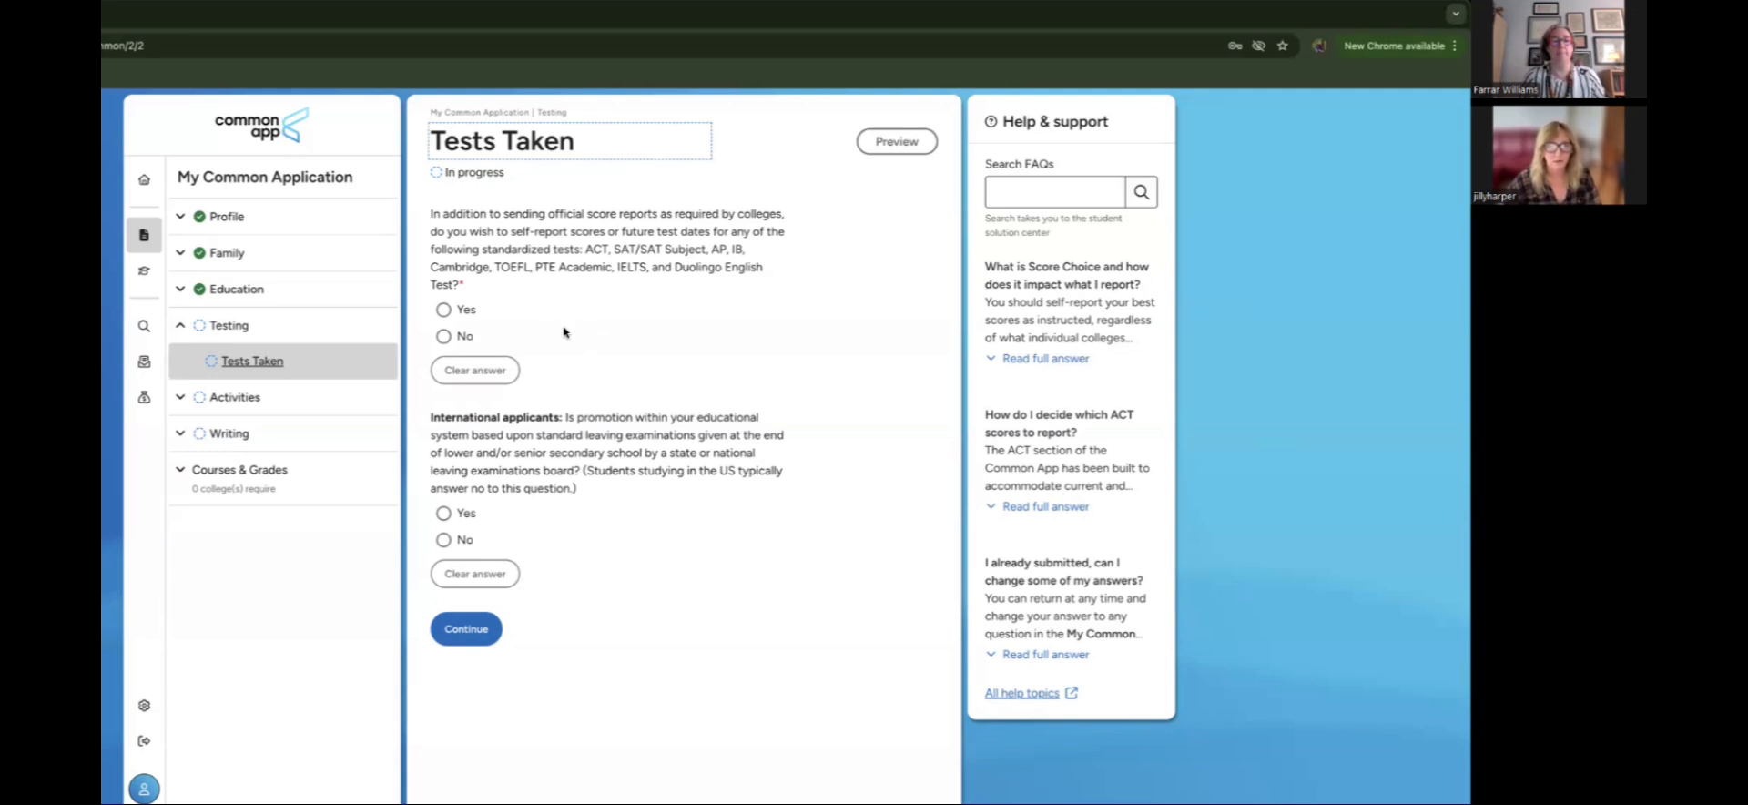
Step: Answer Yes to self-reporting, select ACT Tests and AP Subject Tests, and save Tests Taken
left_click(445, 309)
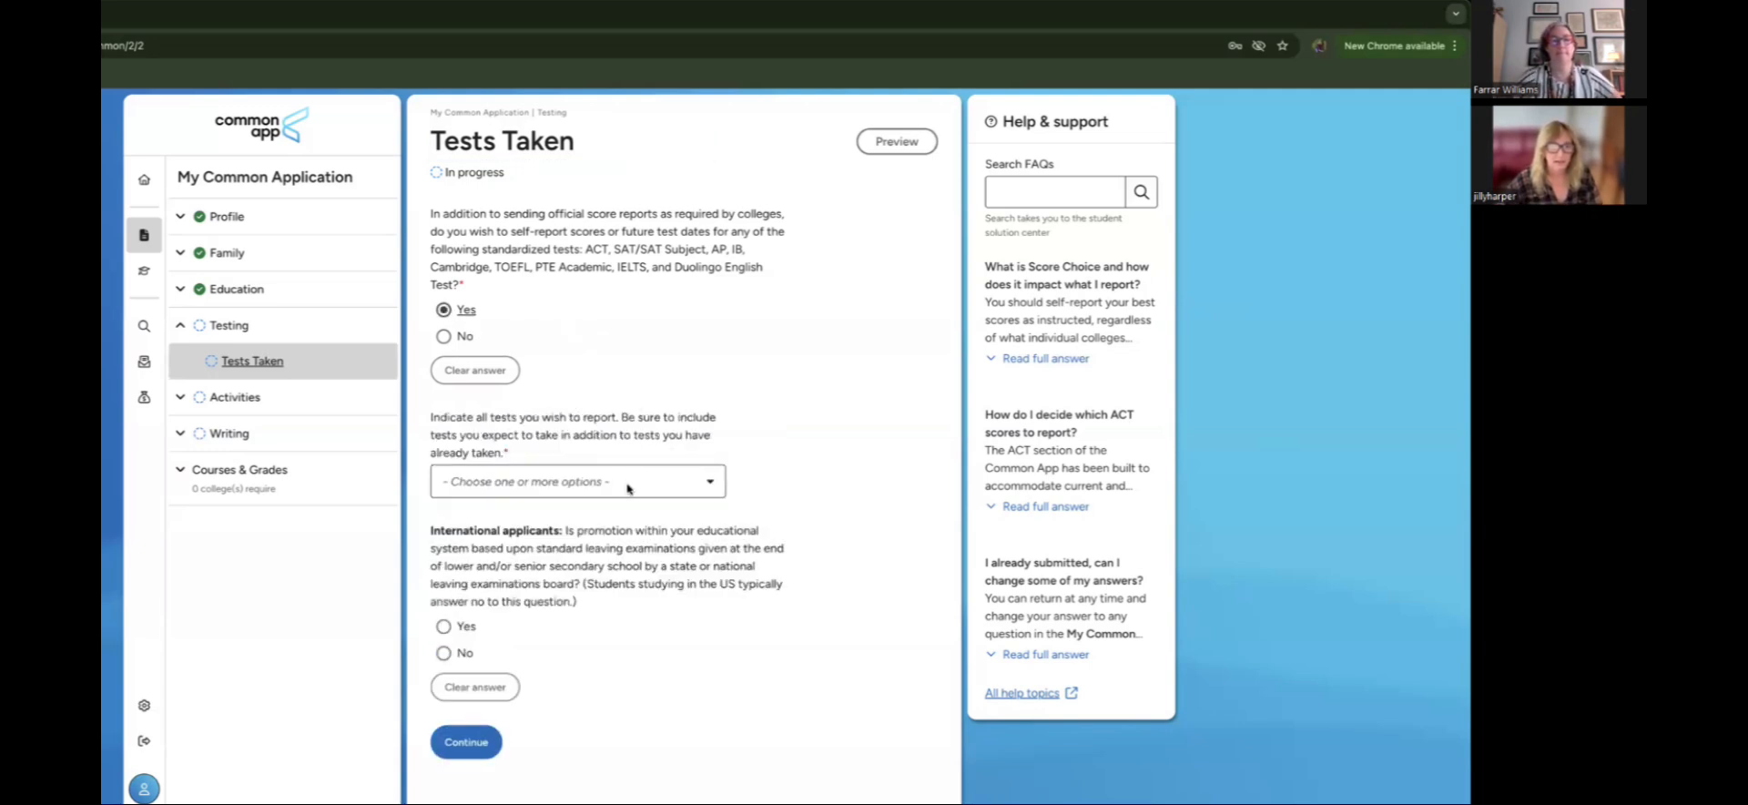
left_click(565, 480)
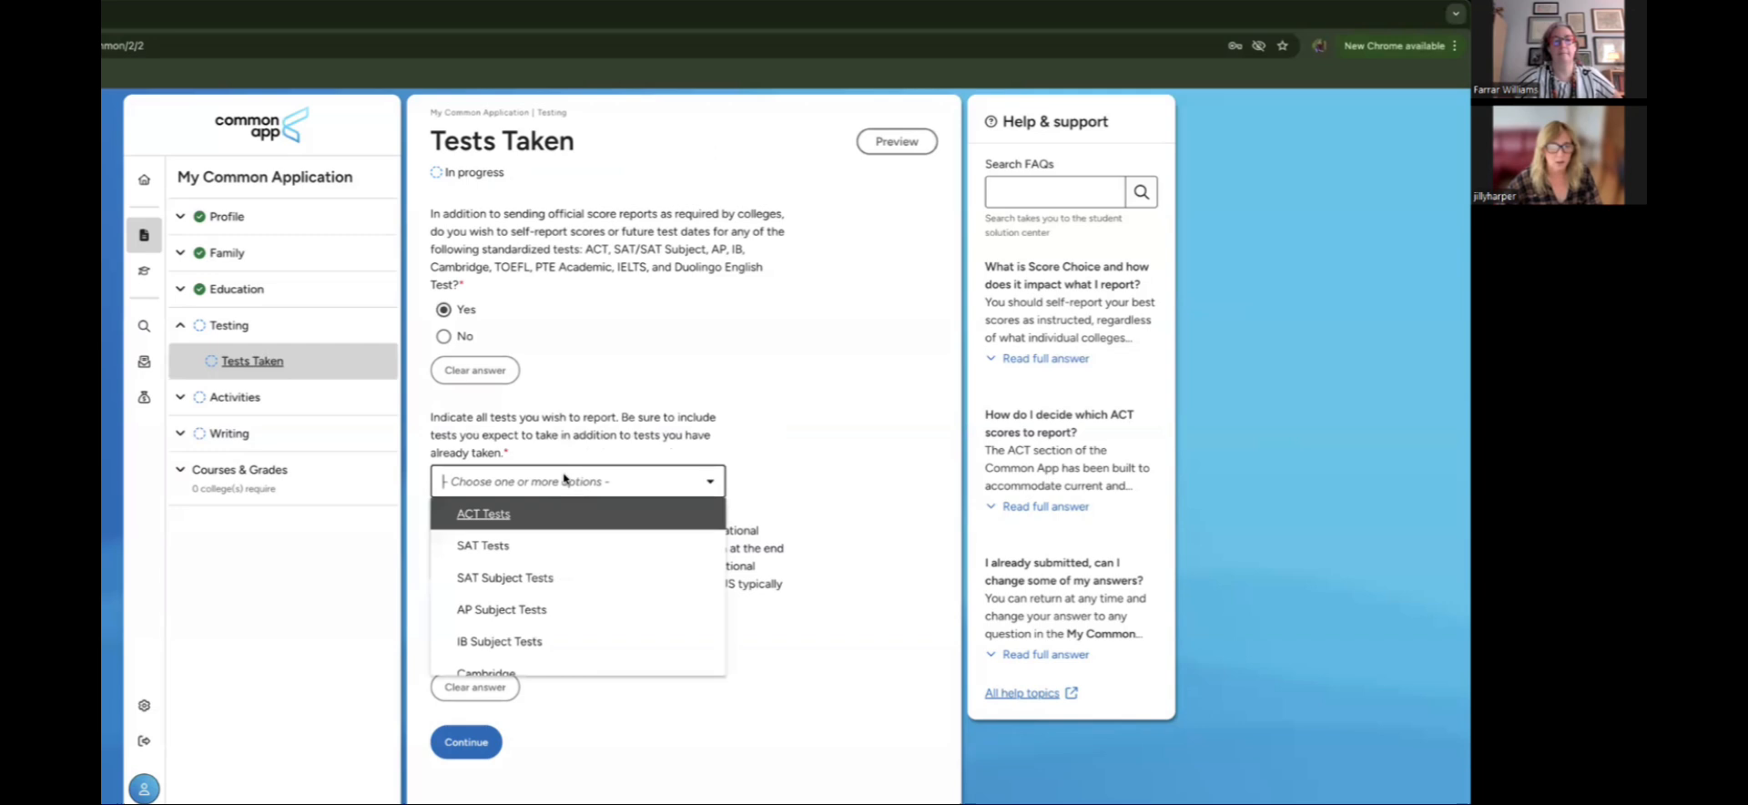
left_click(570, 526)
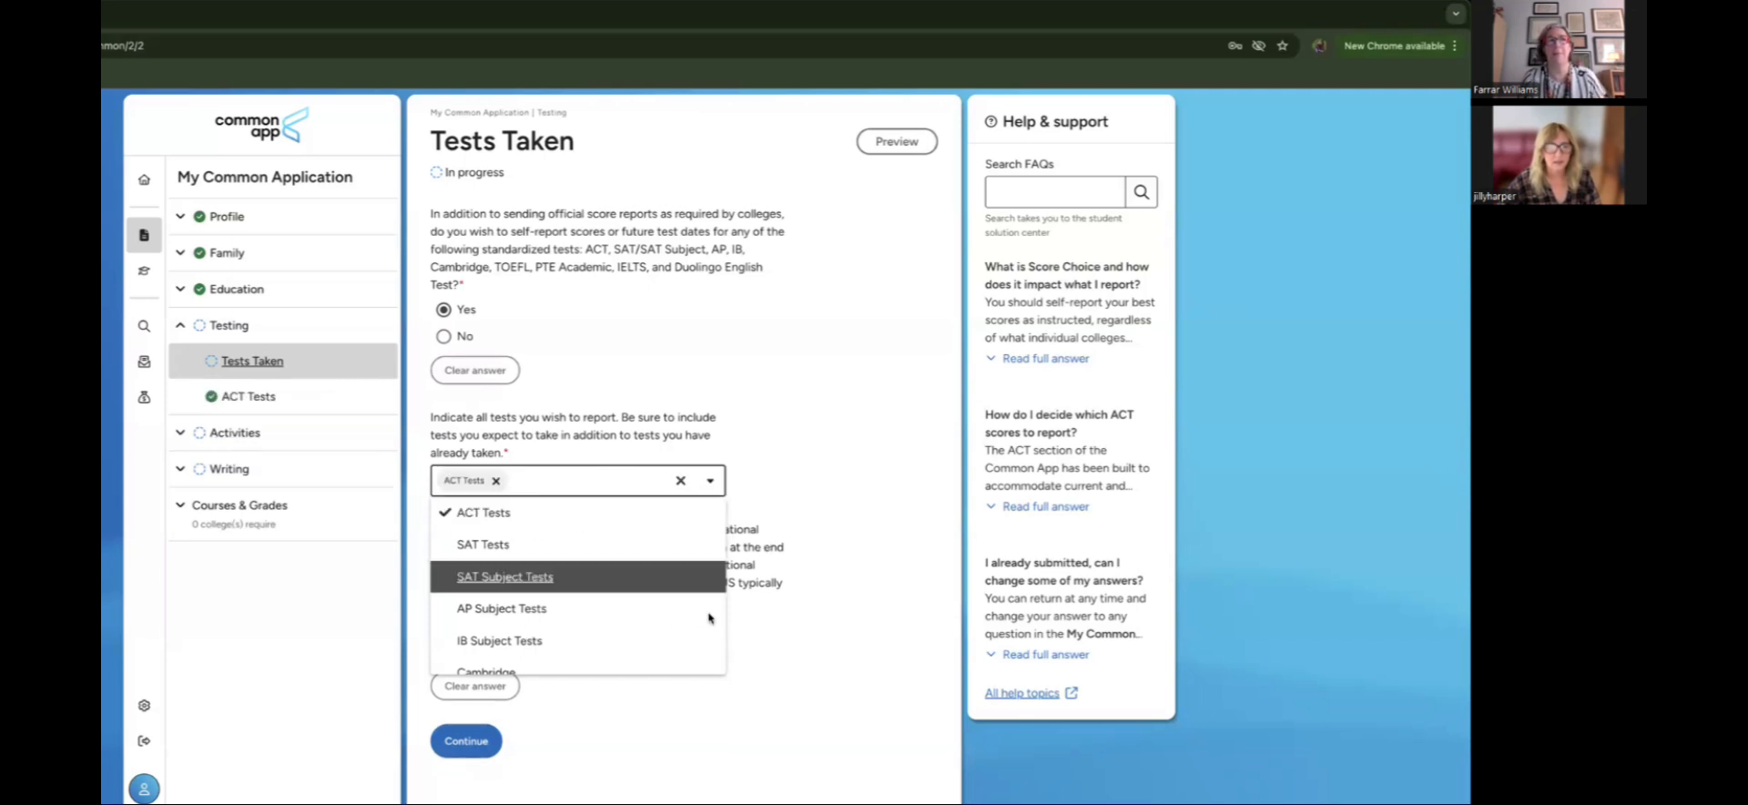
left_click(696, 713)
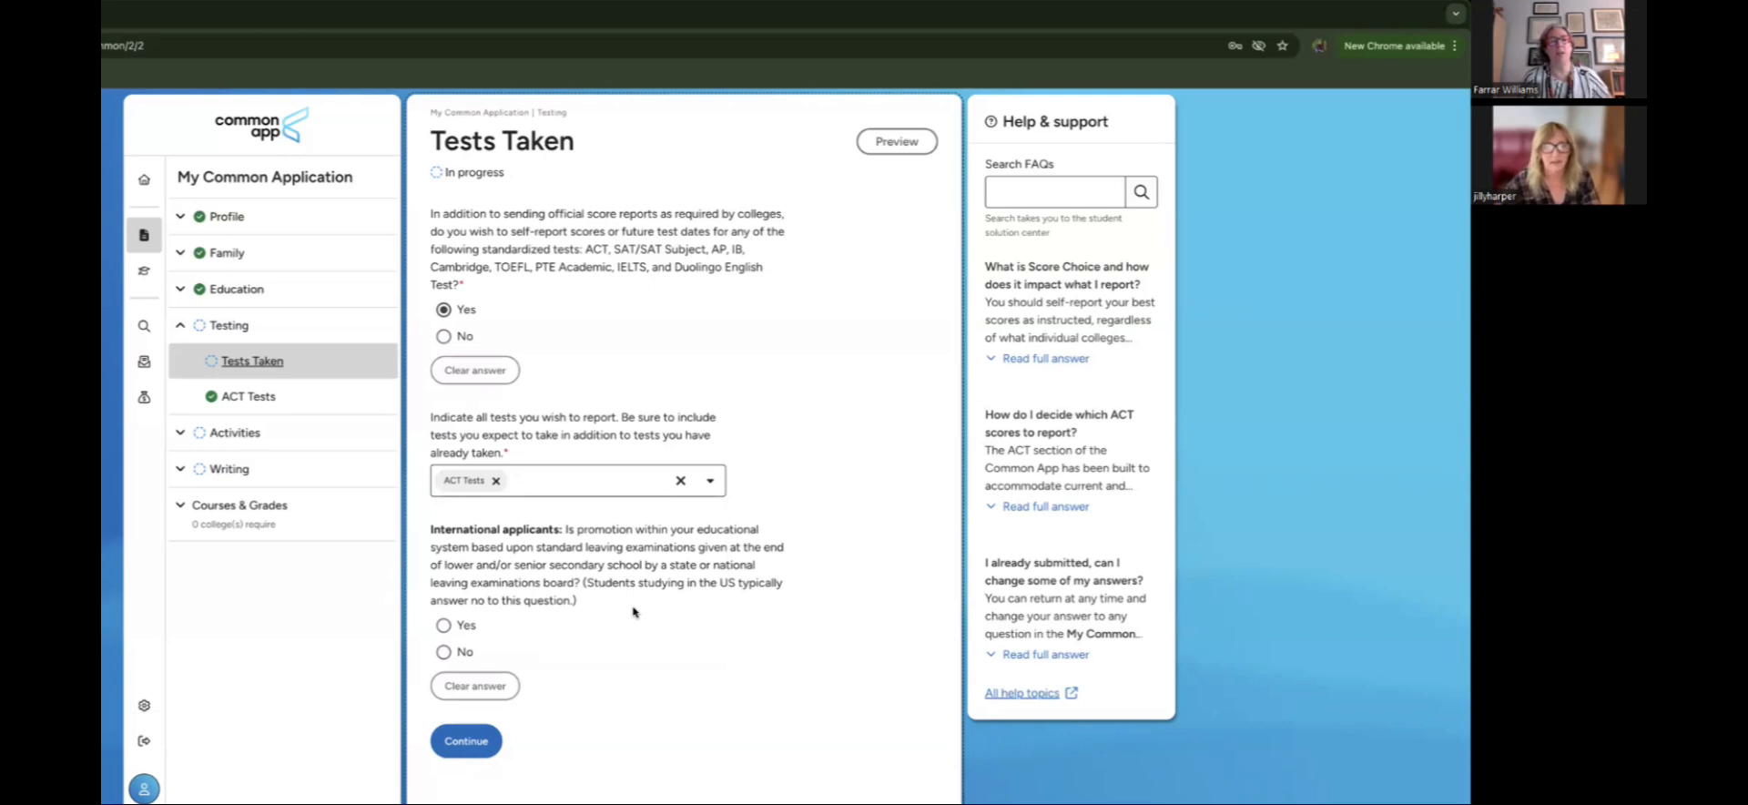
left_click(707, 484)
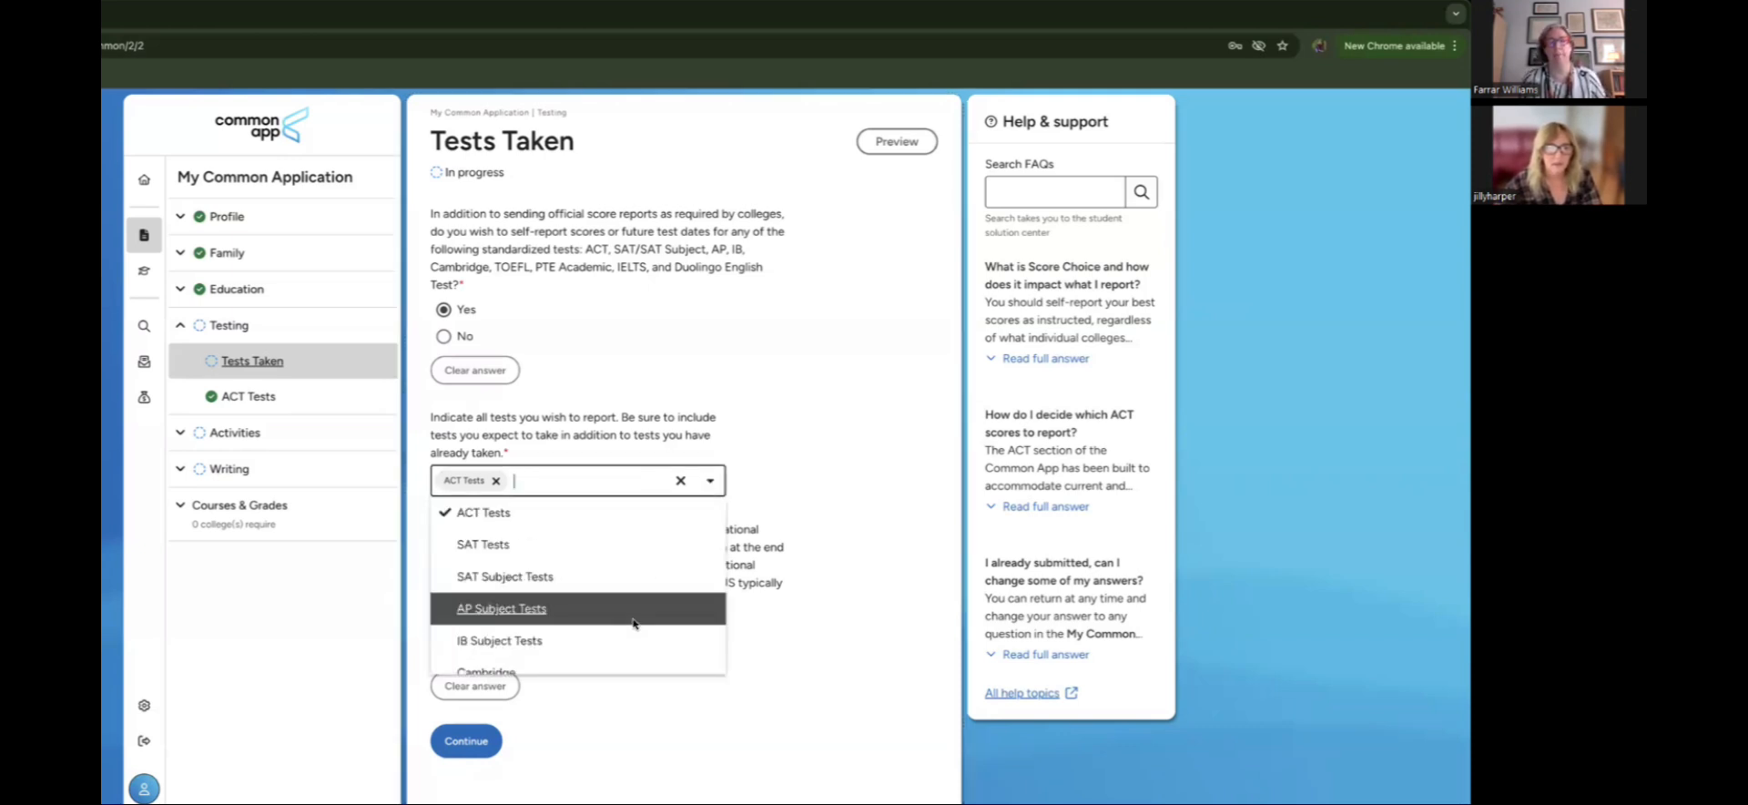
left_click(534, 608)
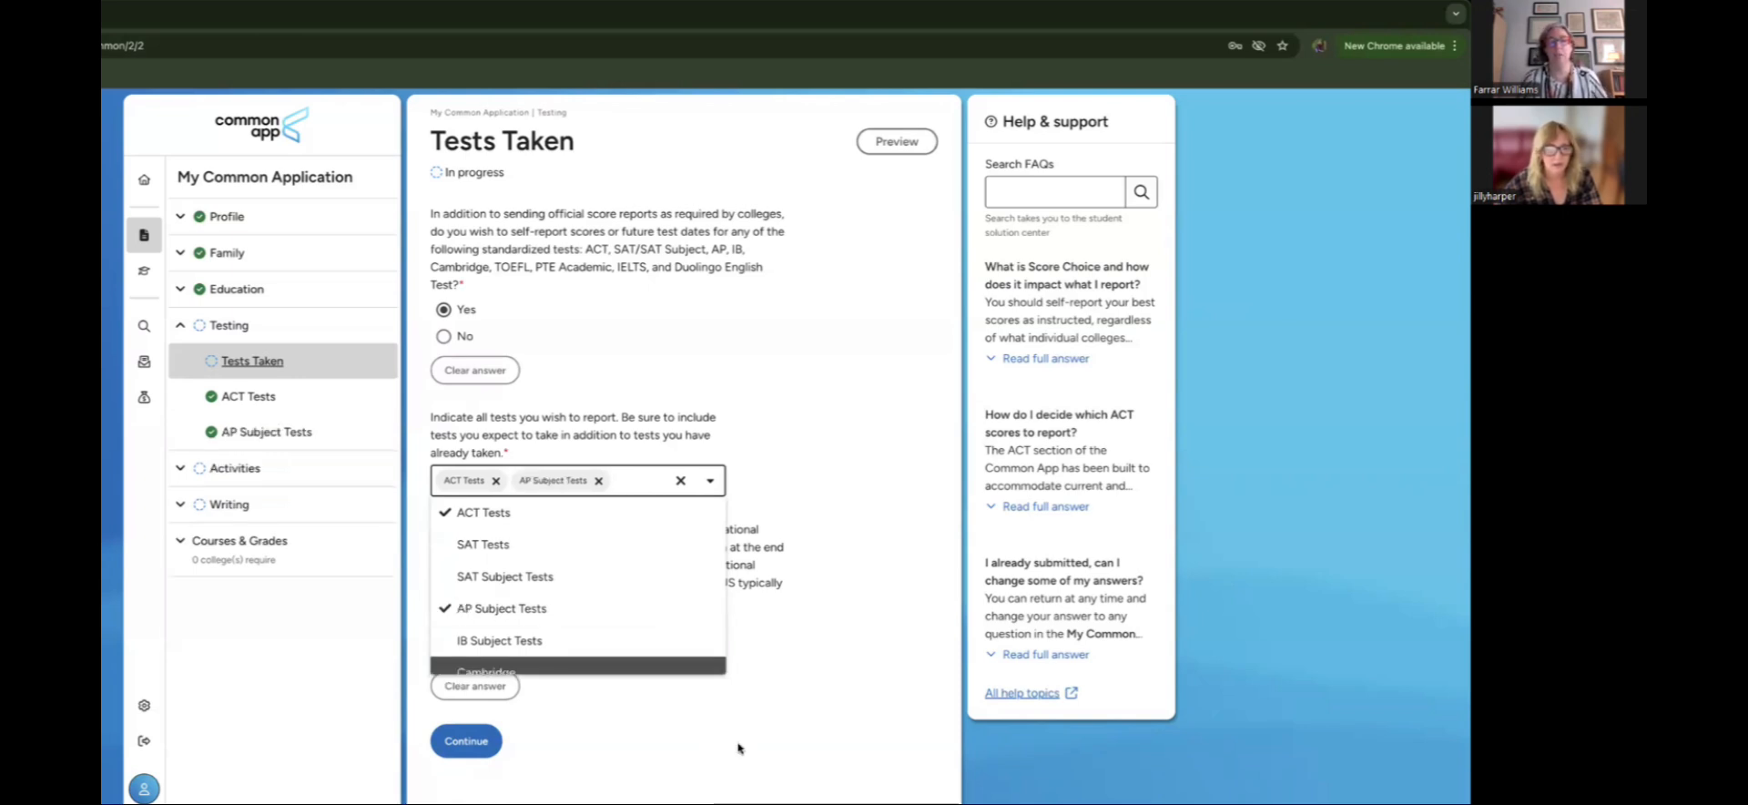
left_click(721, 731)
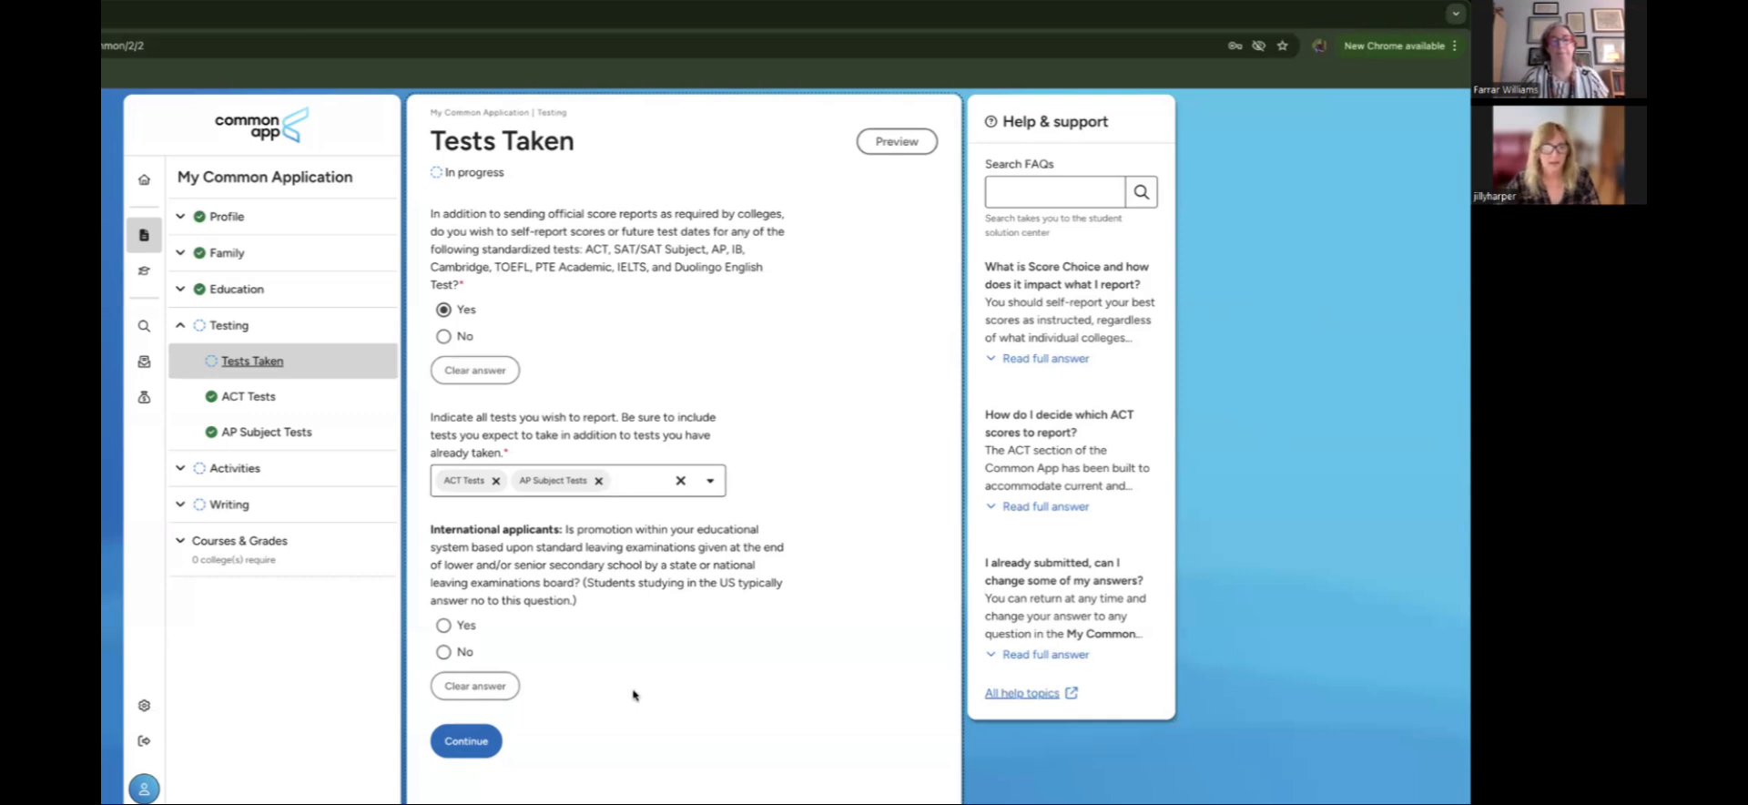
left_click(492, 752)
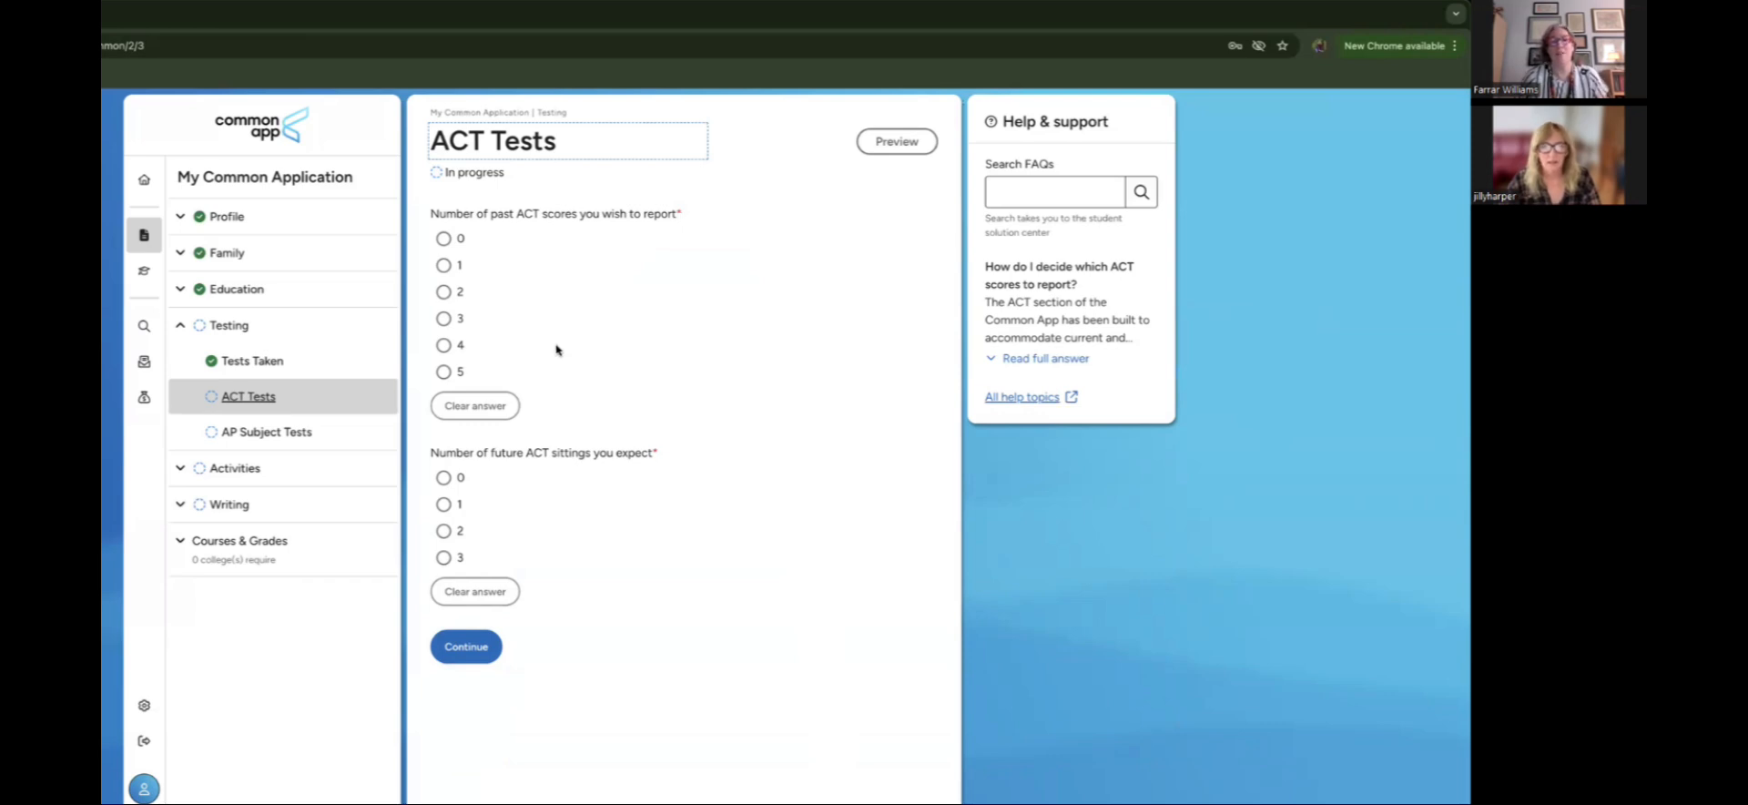
Step: Report one past ACT score with a highest composite of 35, dated June 3, 2025
left_click(444, 266)
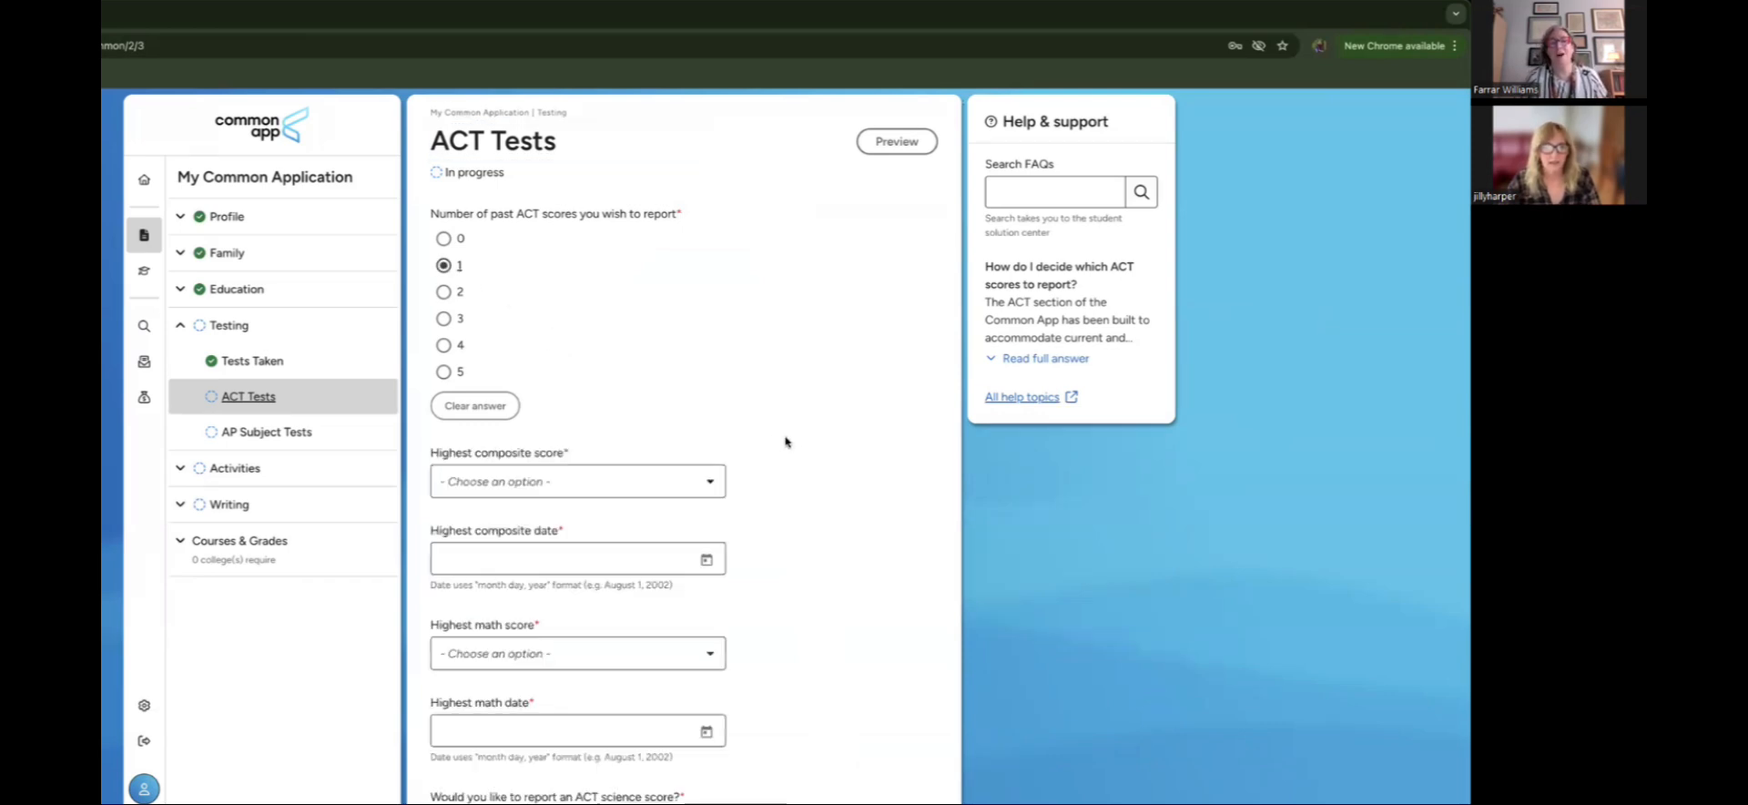
scroll(791, 442, "down", 1)
scroll(790, 442, "up", 1)
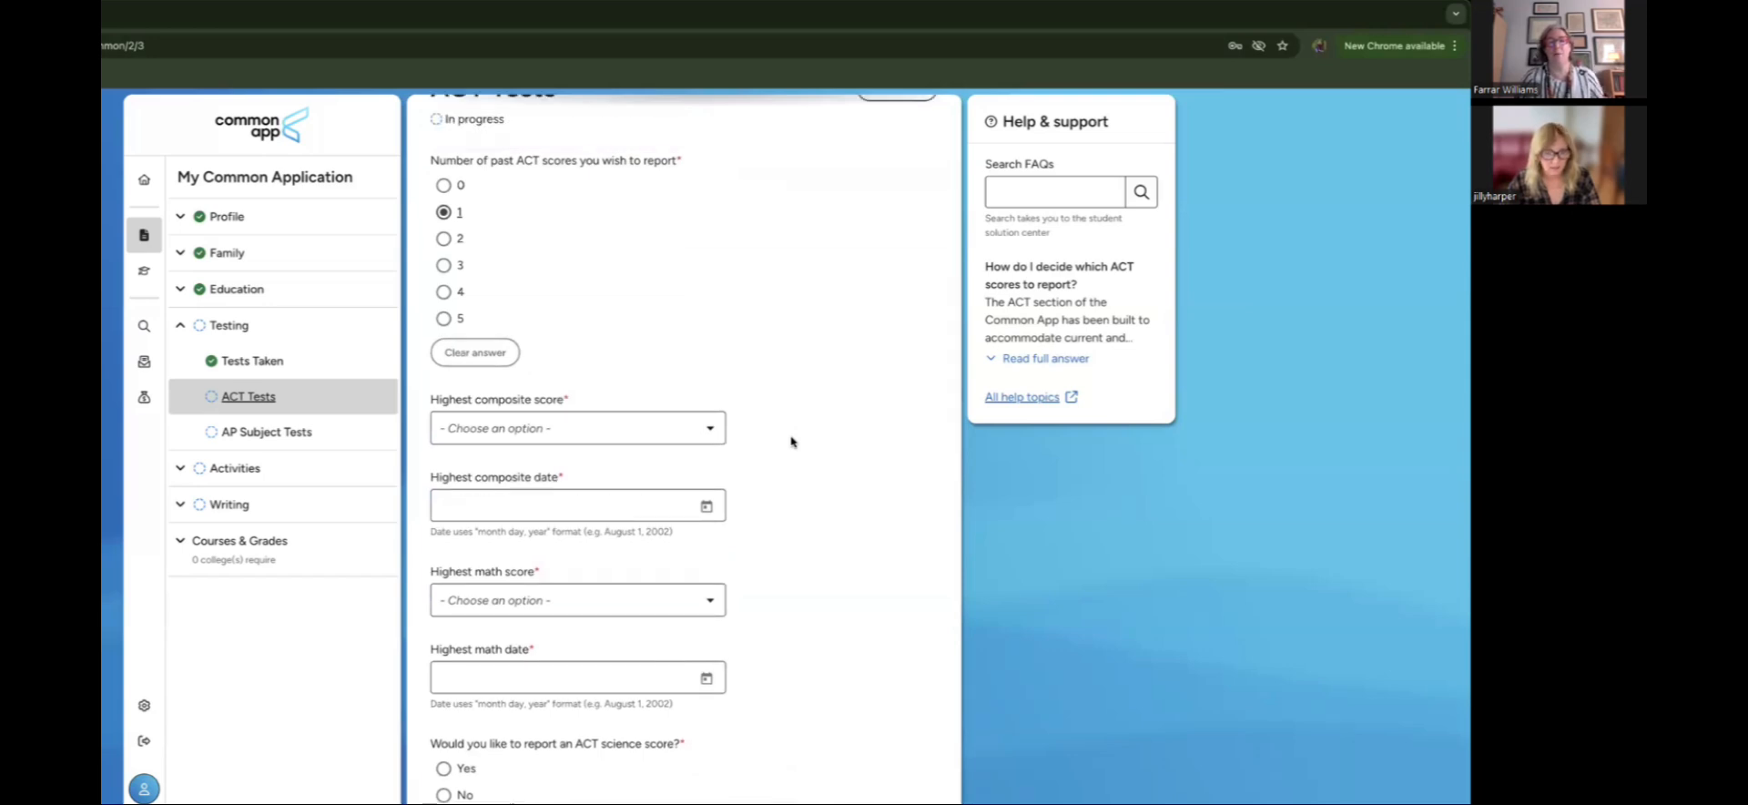
scroll(790, 442, "down", 1)
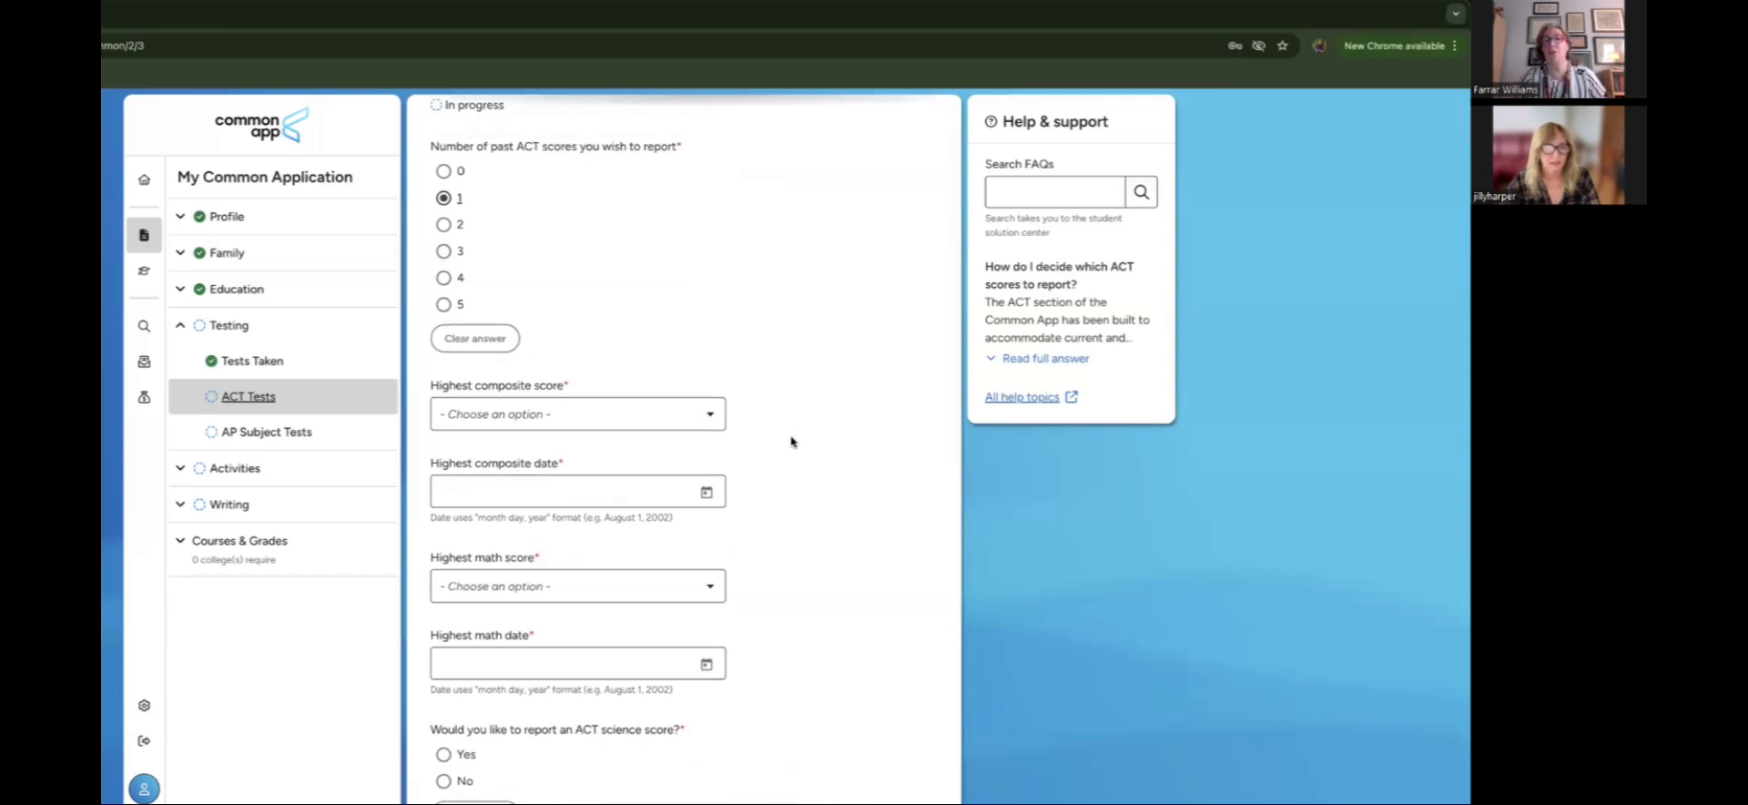
scroll(791, 442, "down", 1)
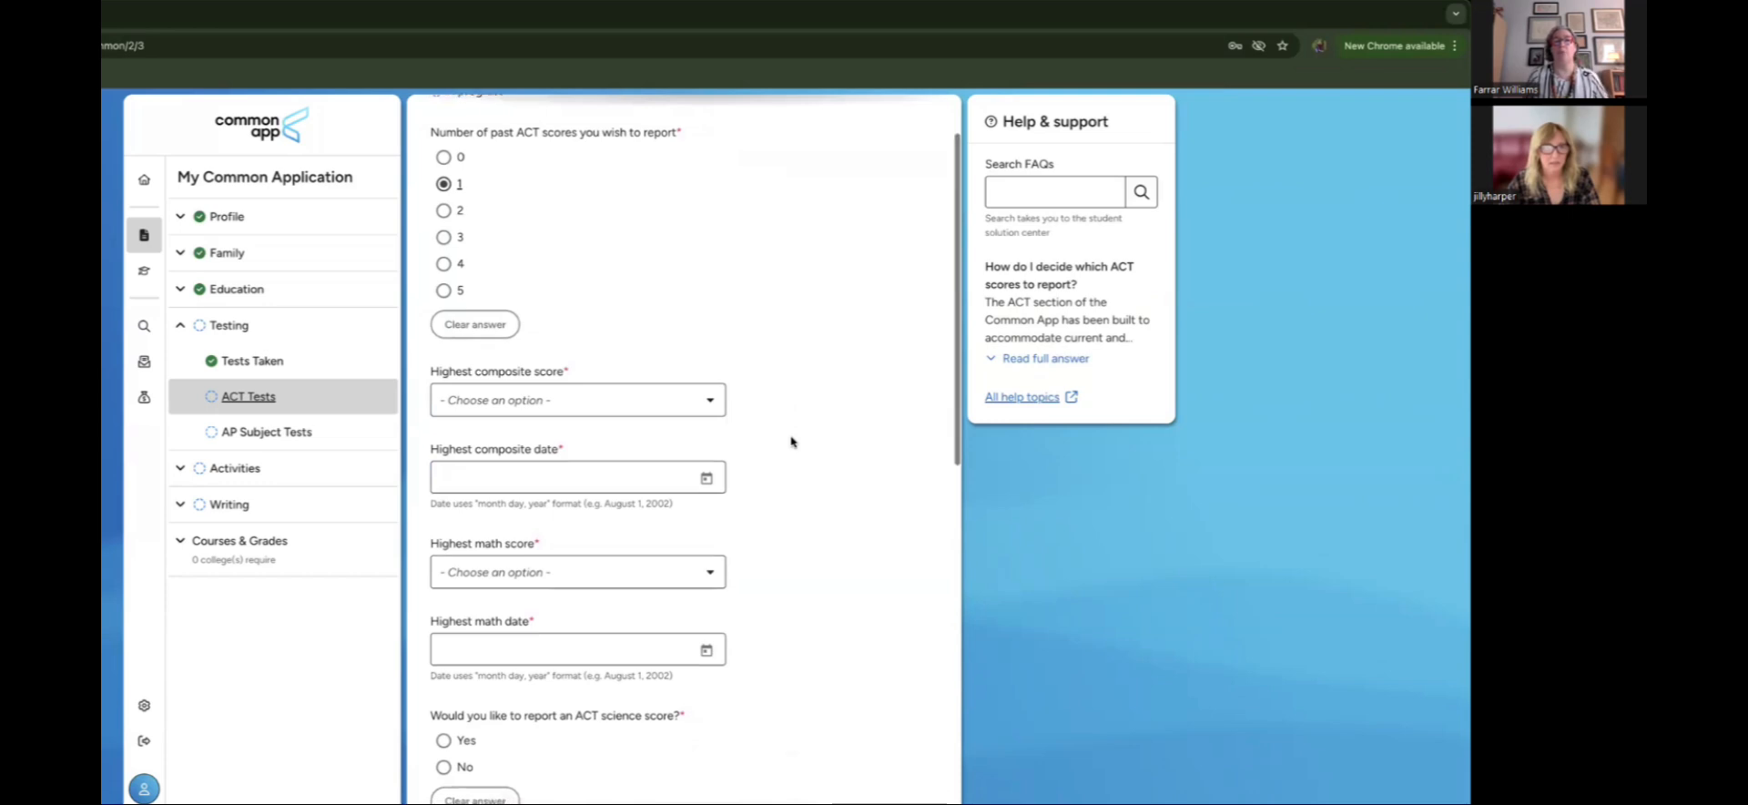
scroll(790, 442, "down", 1)
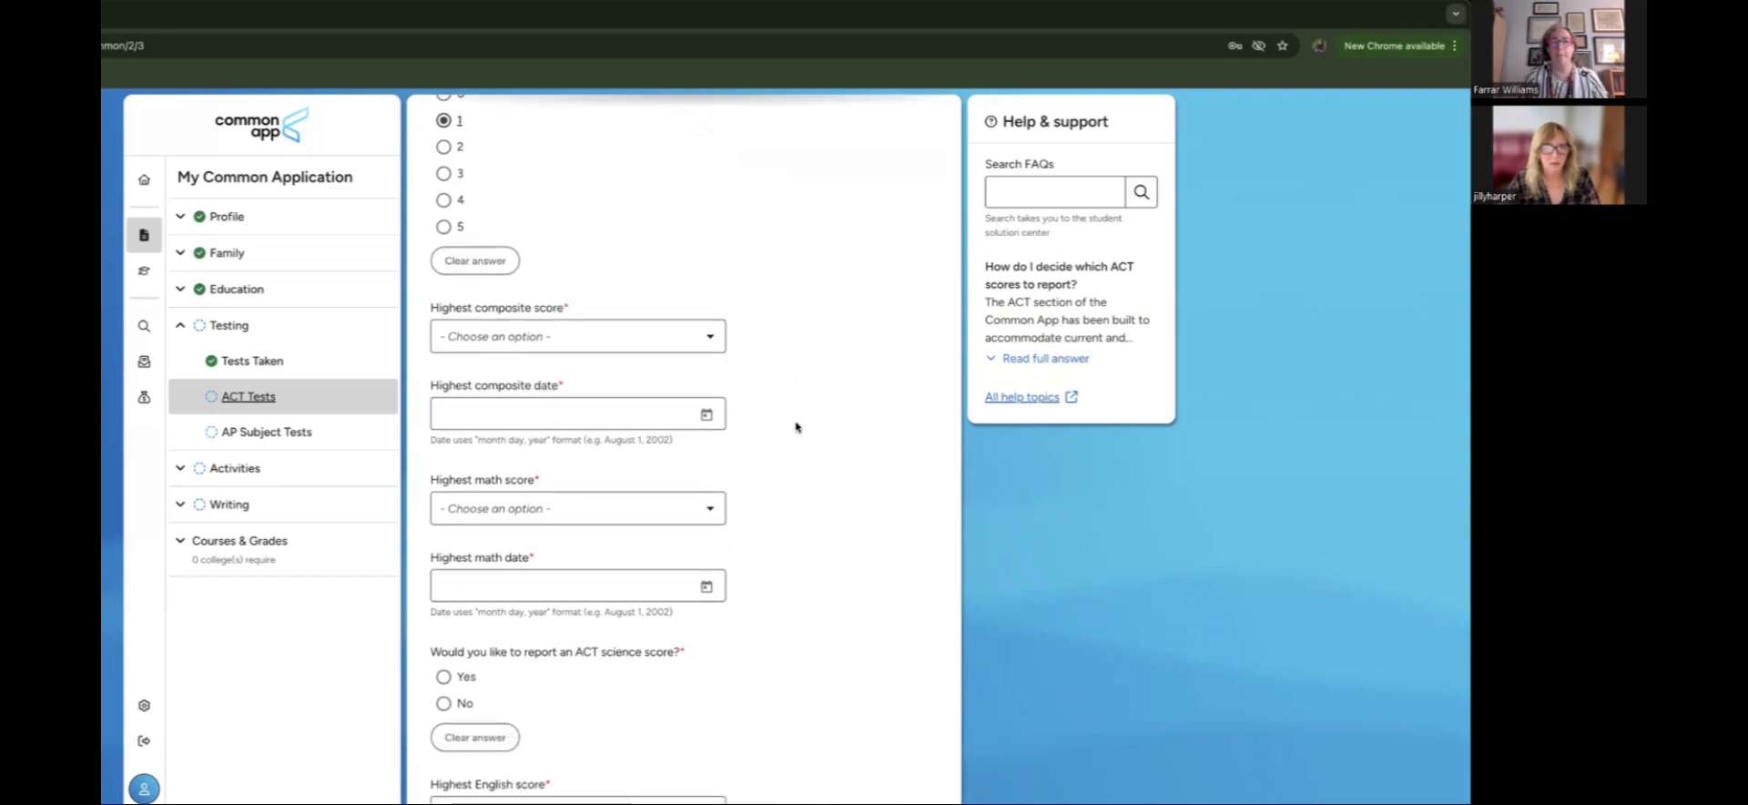
left_click(684, 339)
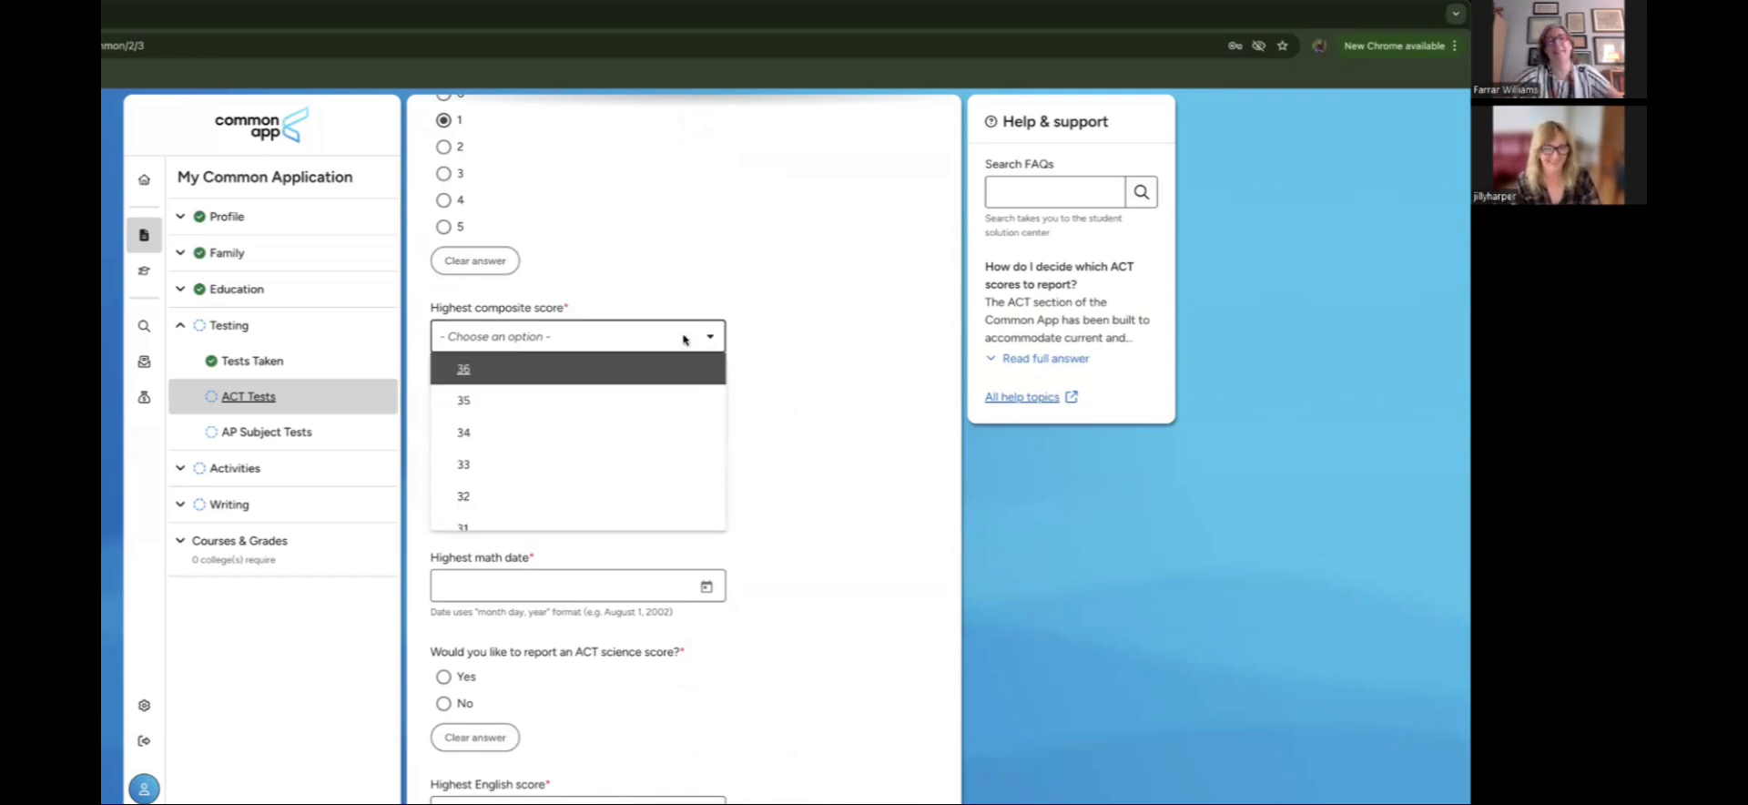
left_click(645, 398)
left_click(715, 339)
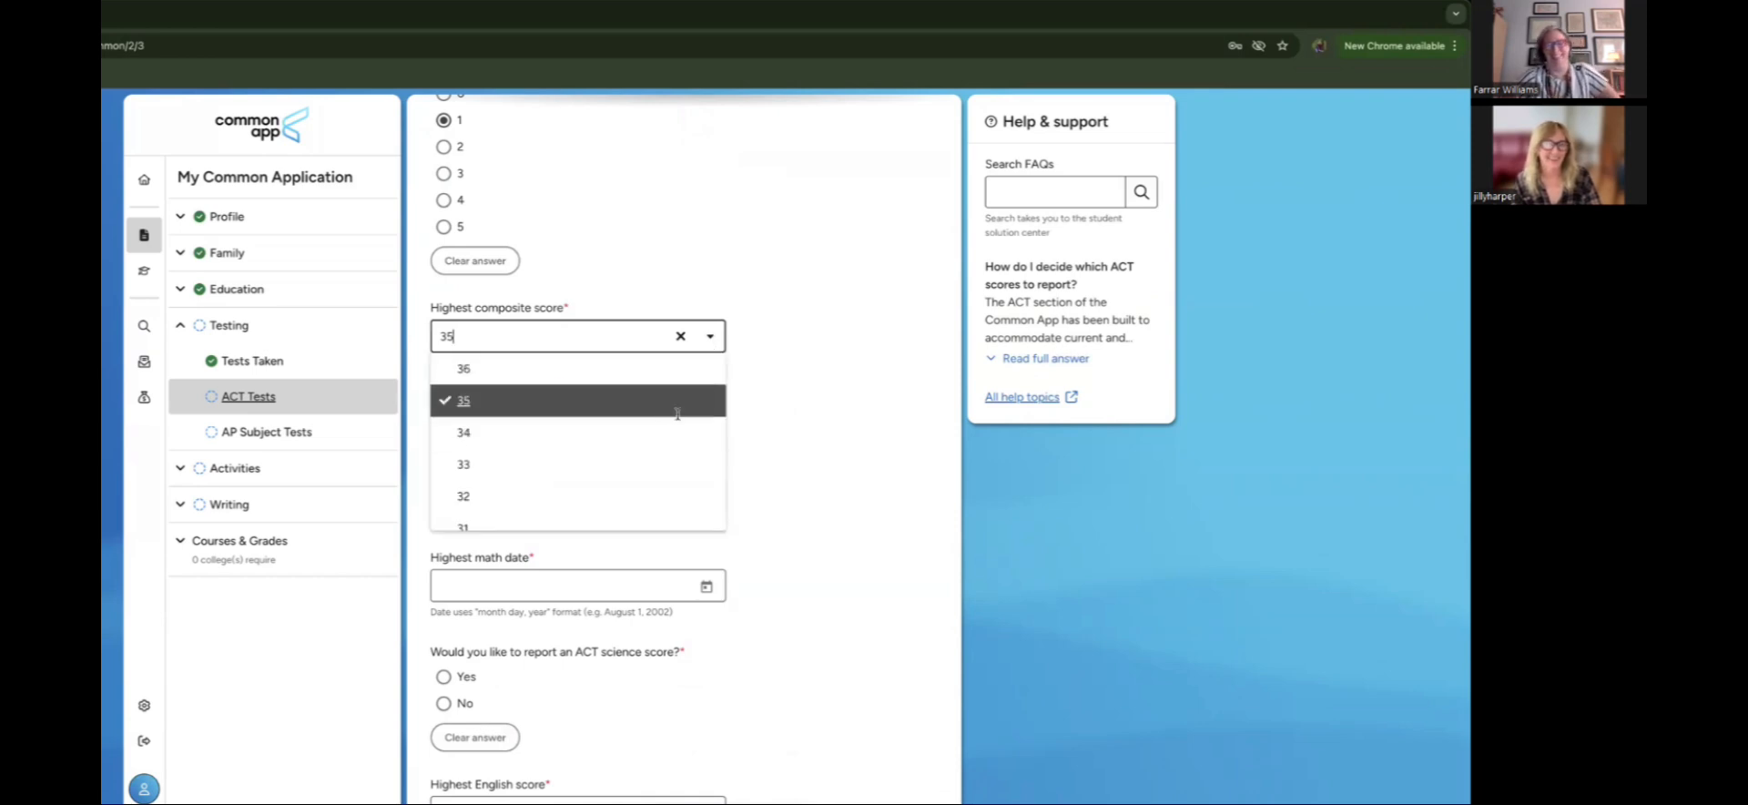
left_click(674, 402)
scroll(761, 344, "down", 1)
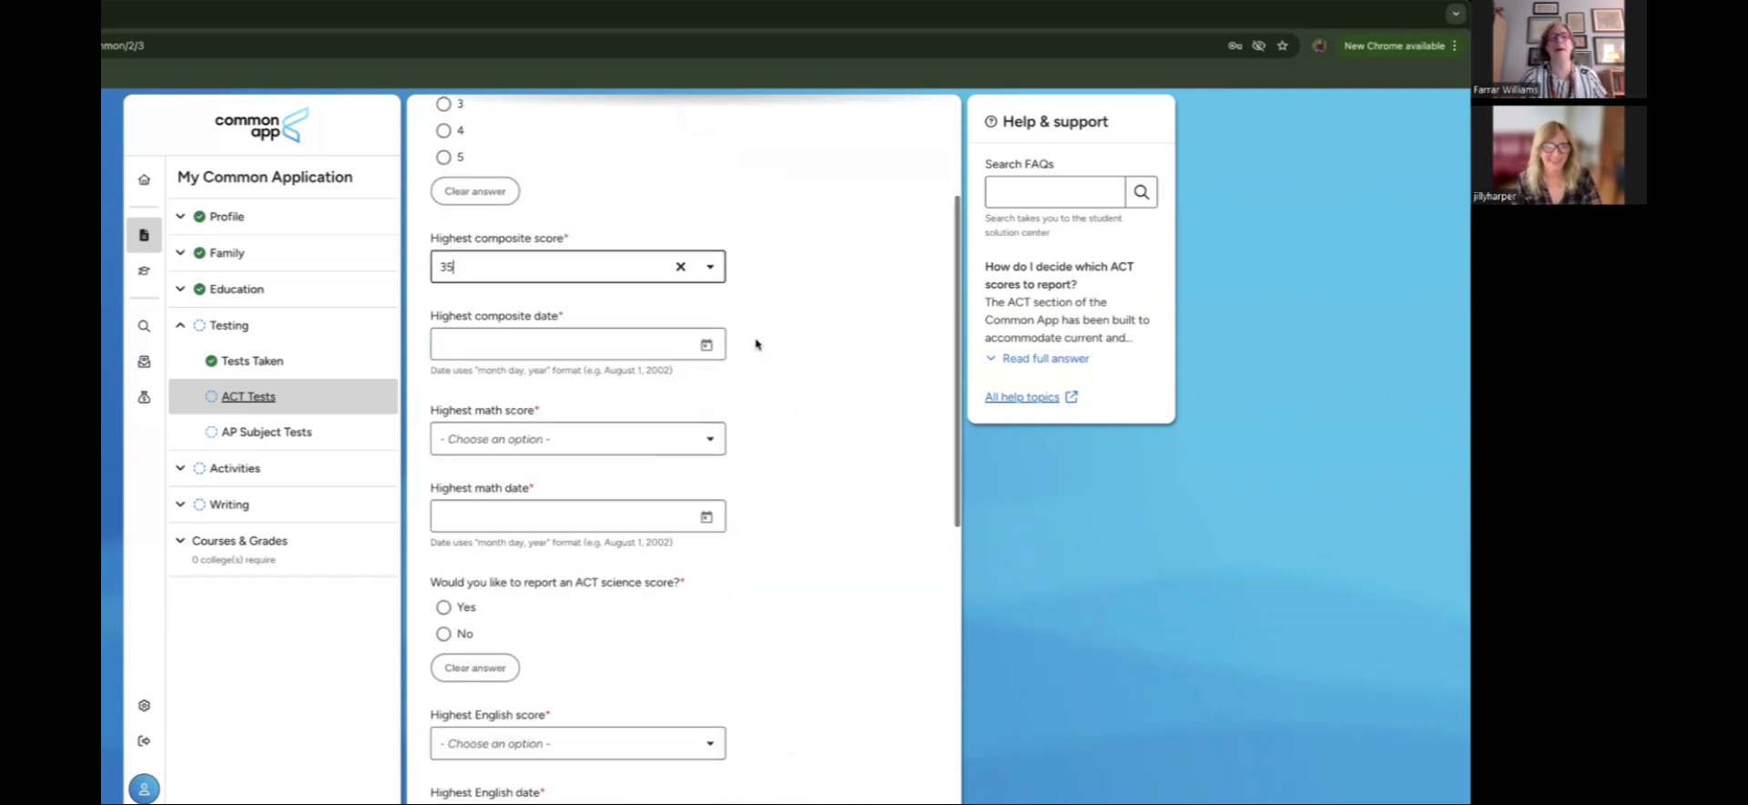
left_click(709, 349)
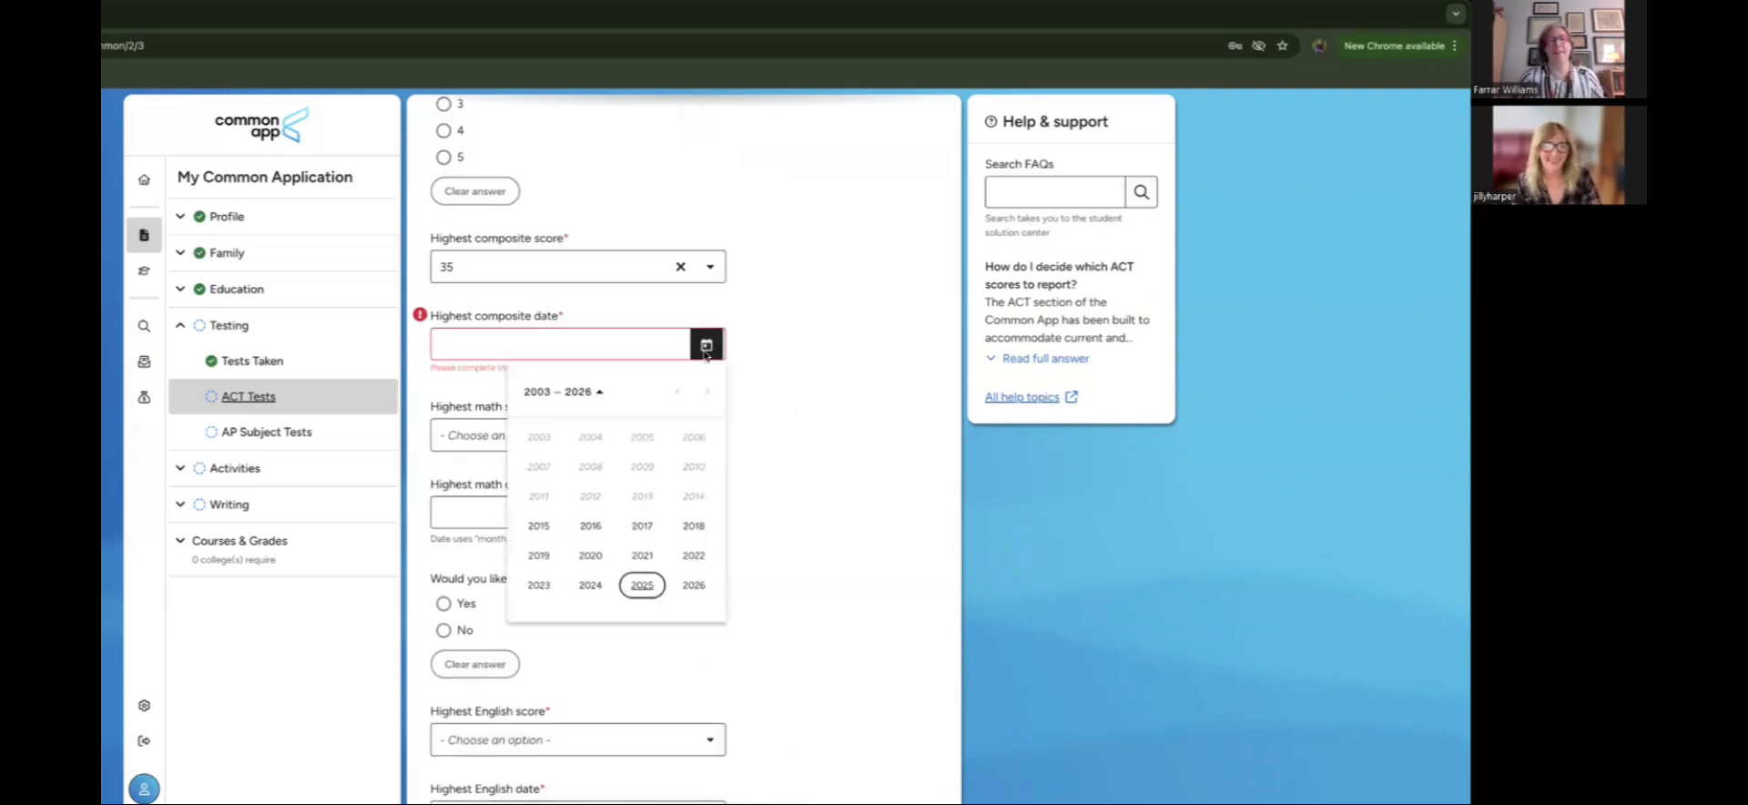
left_click(644, 587)
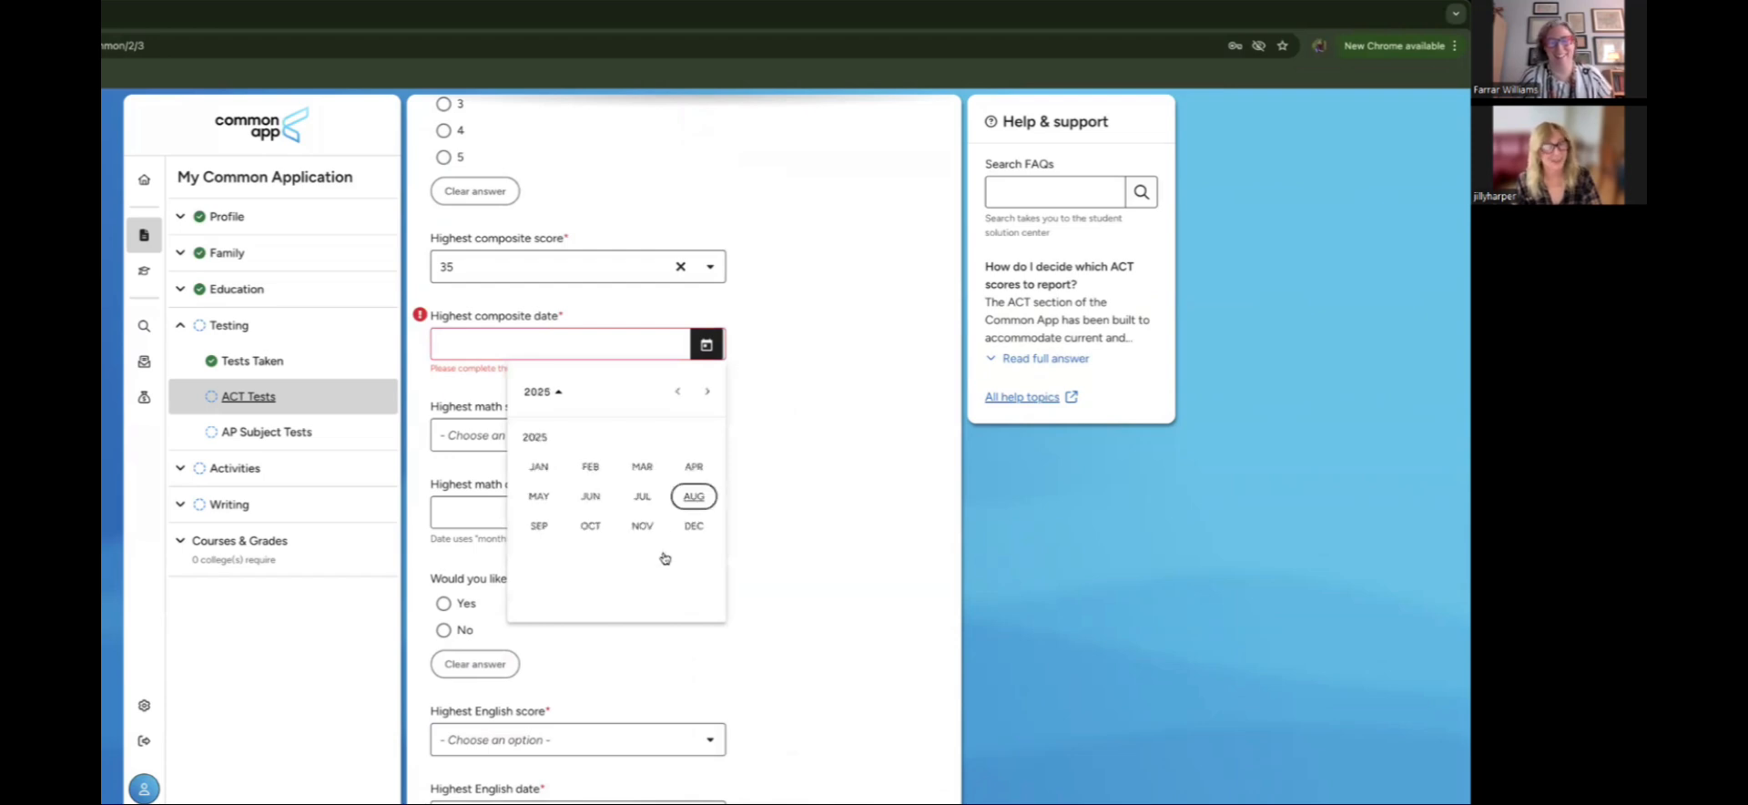
left_click(594, 497)
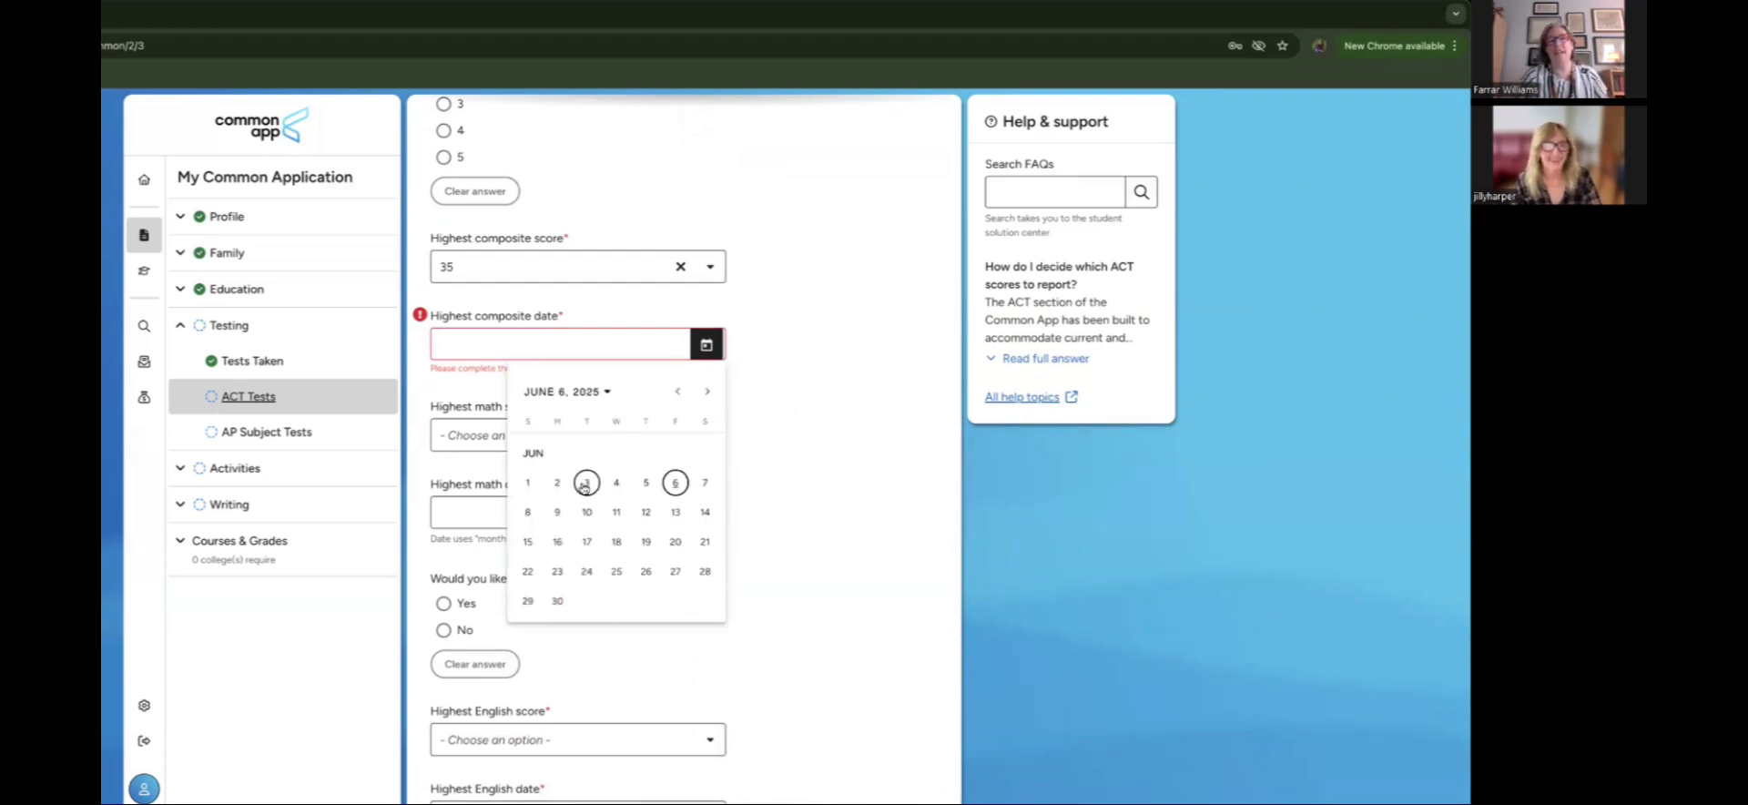
left_click(586, 483)
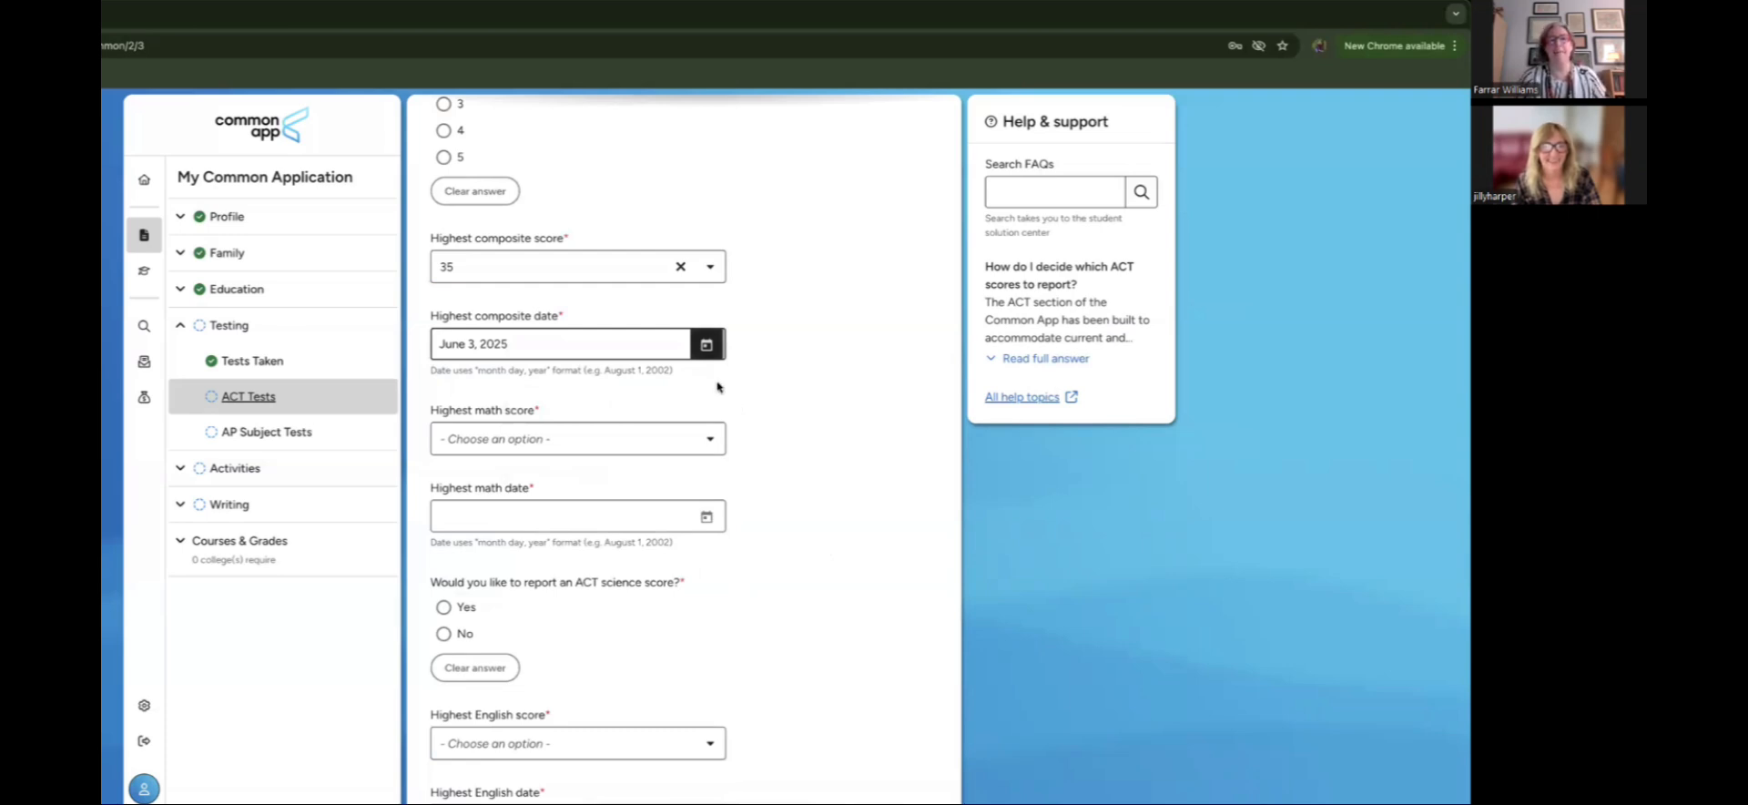
Step: Enter a highest ACT math score of 34, dated June 3, 2025
scroll(808, 381, "down", 1)
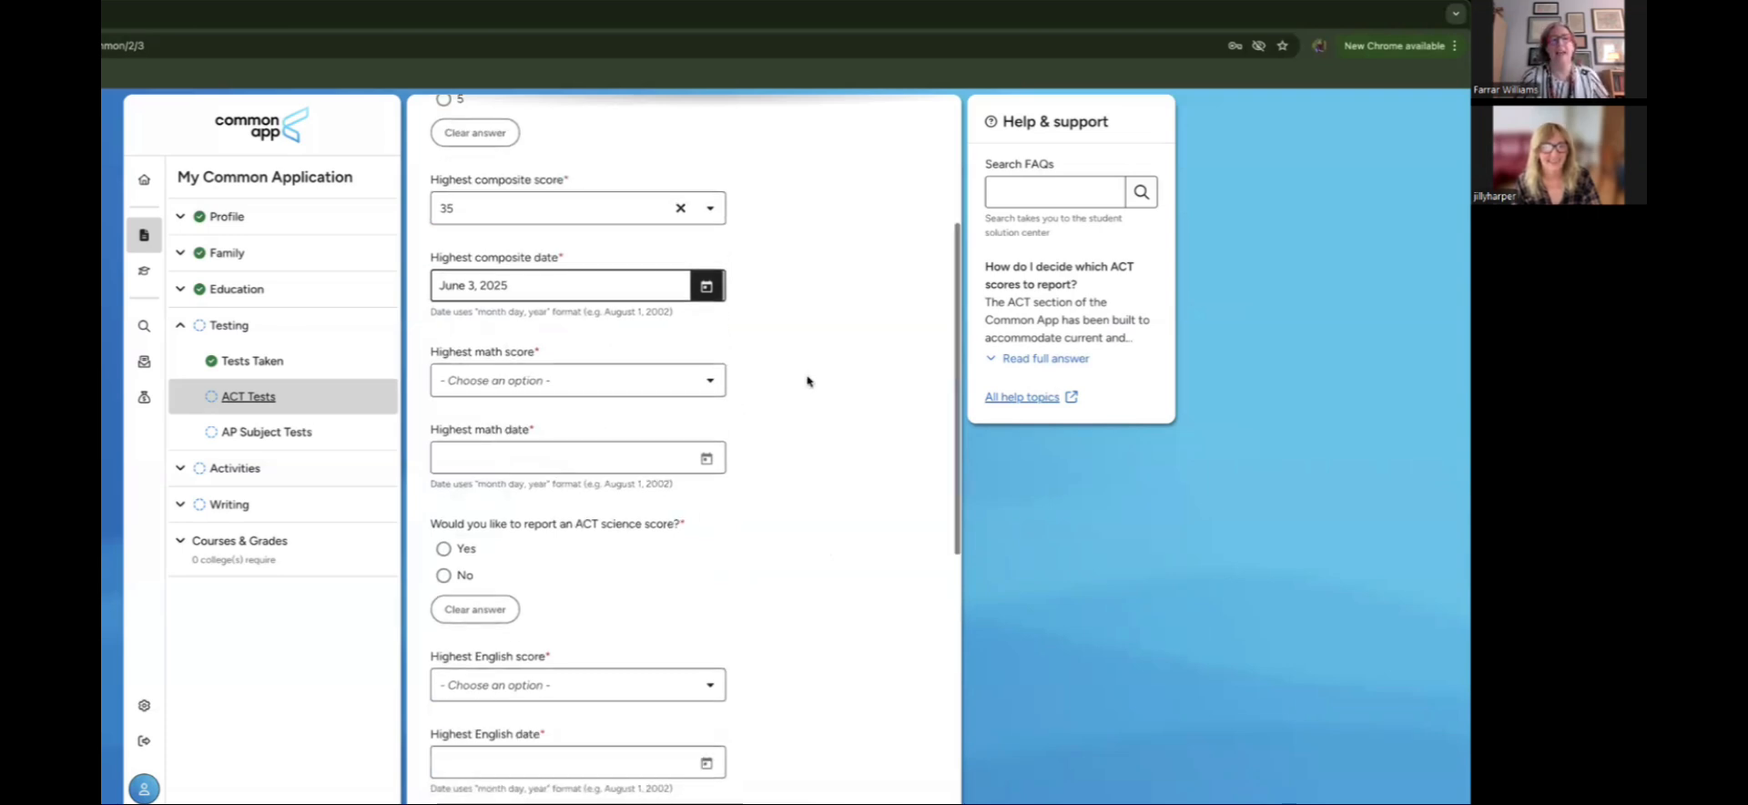
scroll(774, 382, "down", 1)
left_click(630, 365)
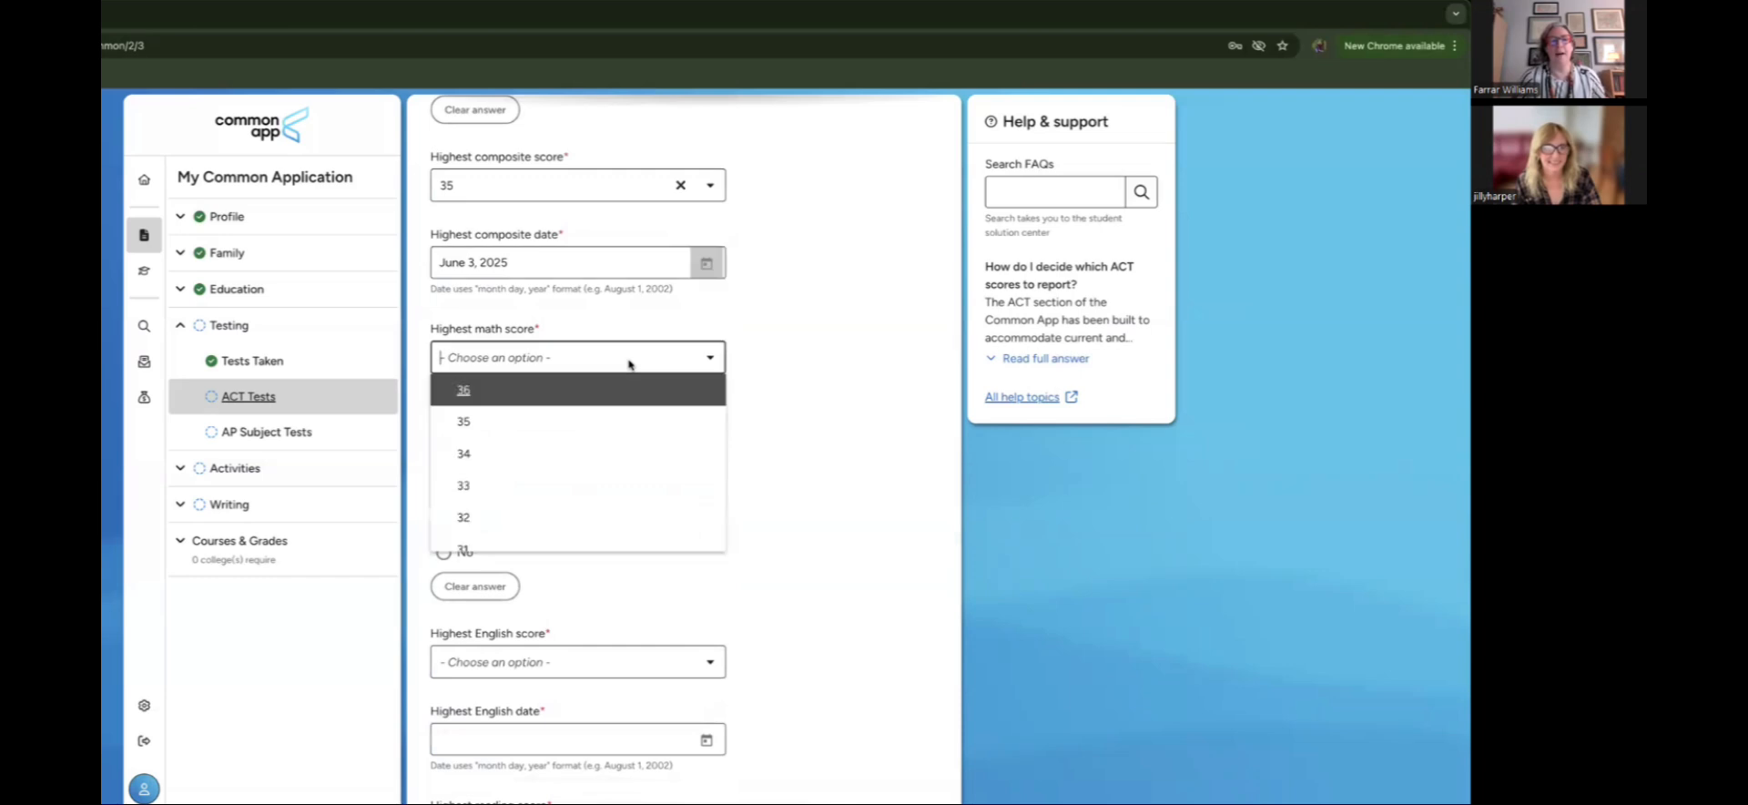
left_click(608, 455)
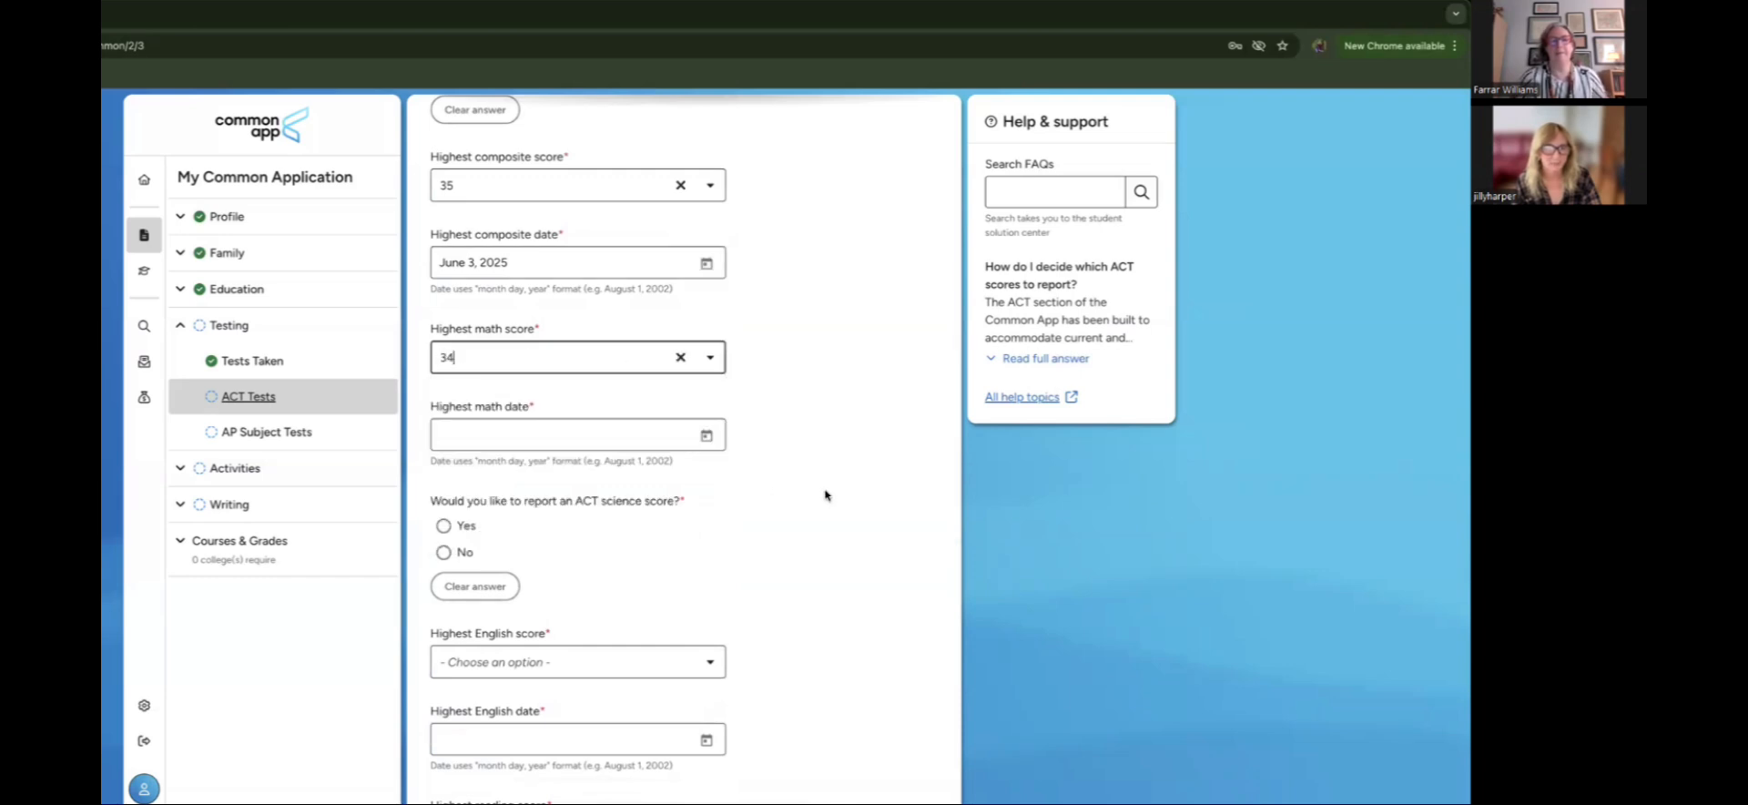
scroll(823, 496, "down", 1)
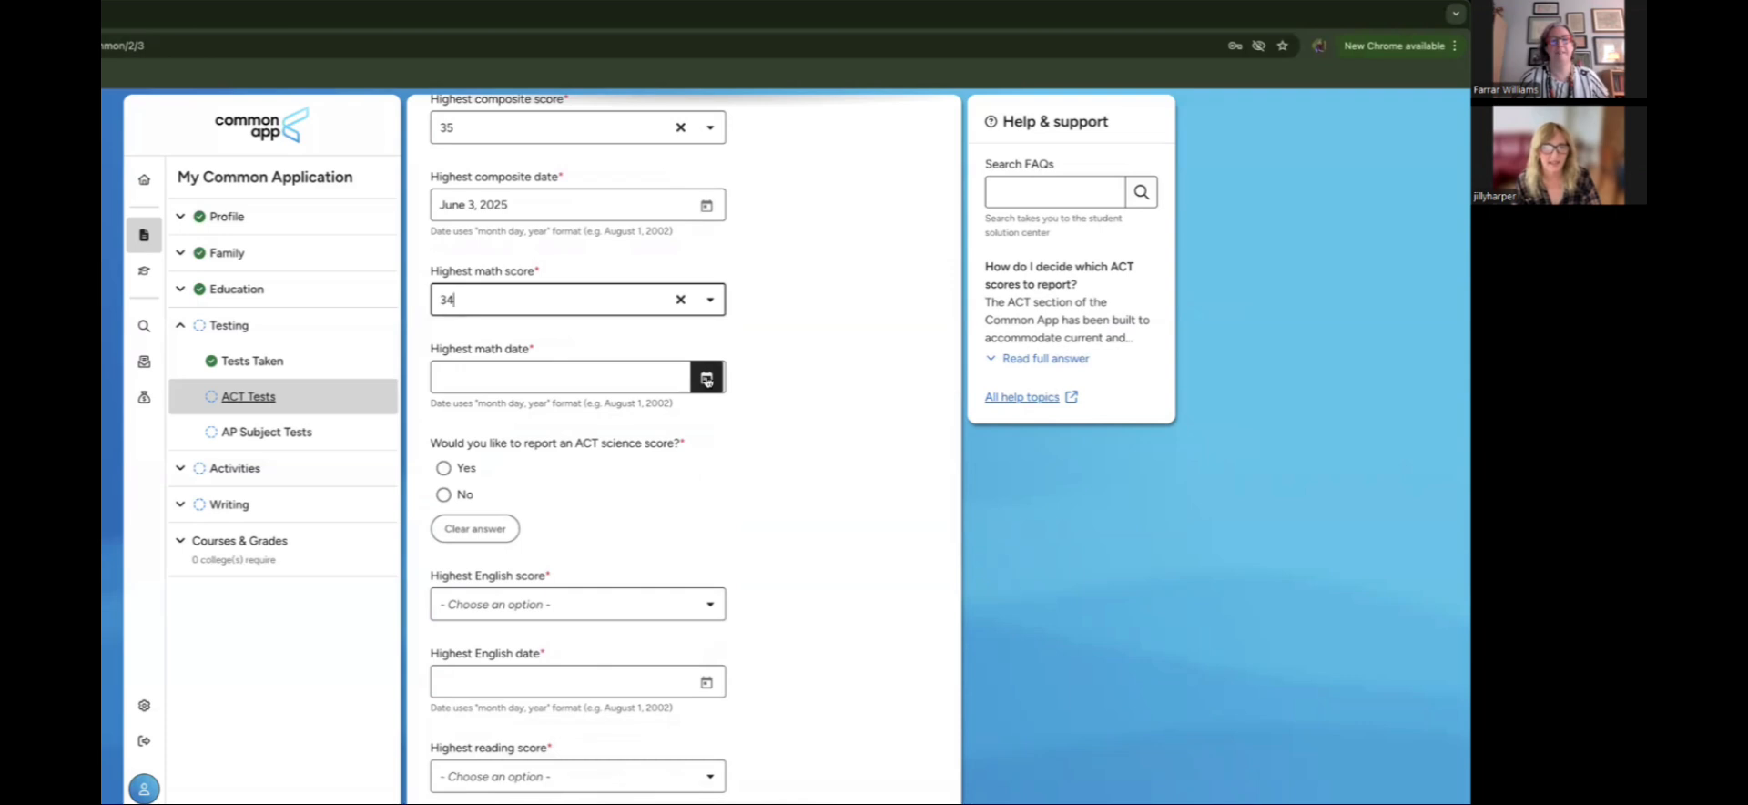
left_click(707, 381)
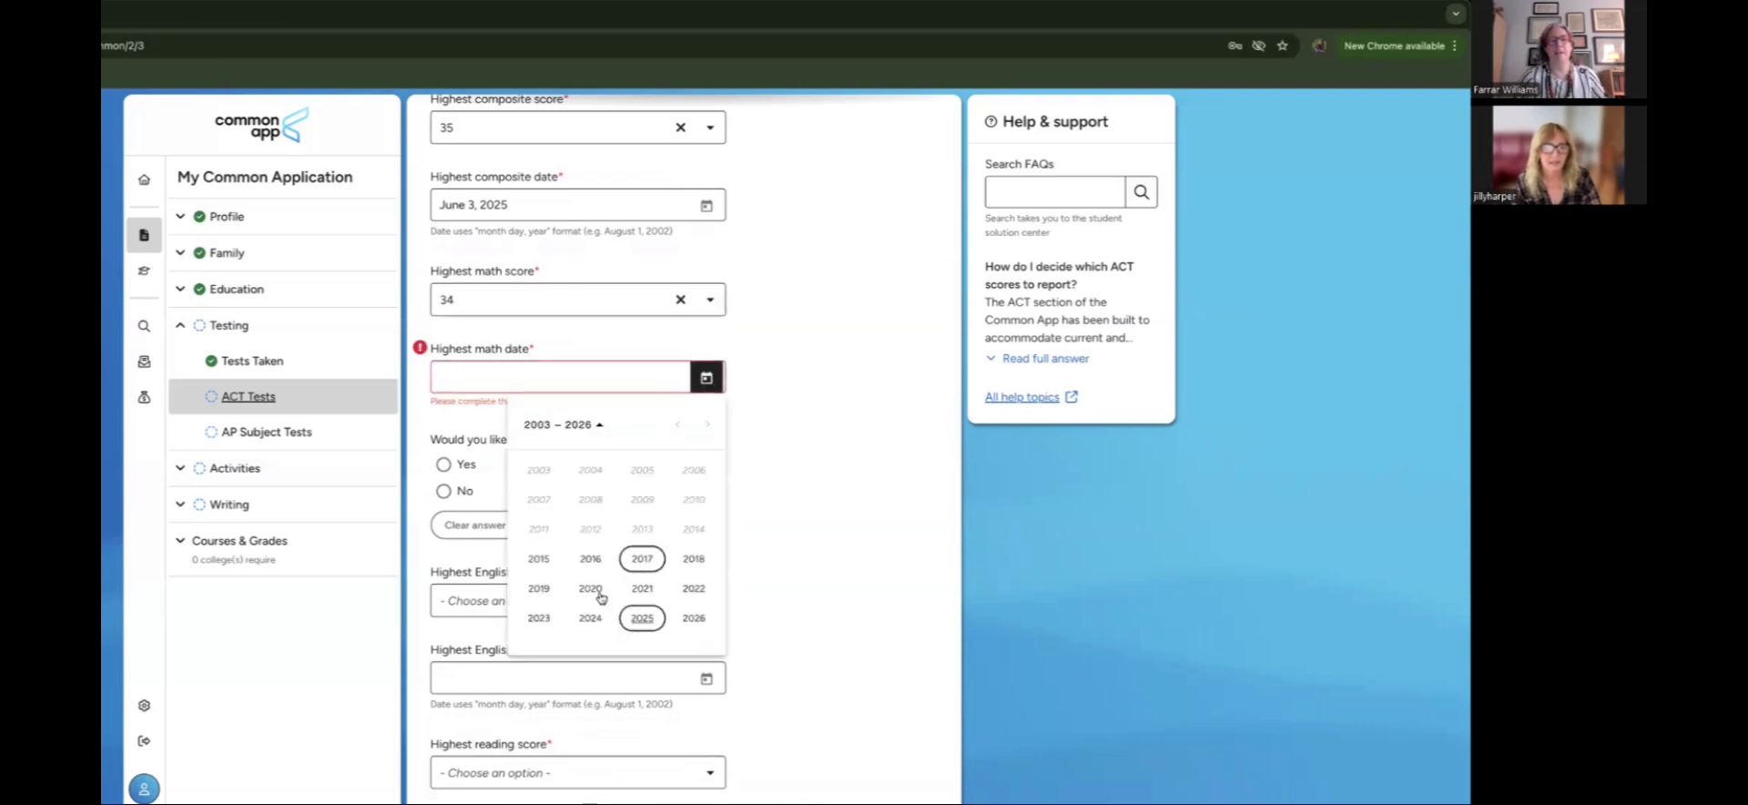
left_click(642, 617)
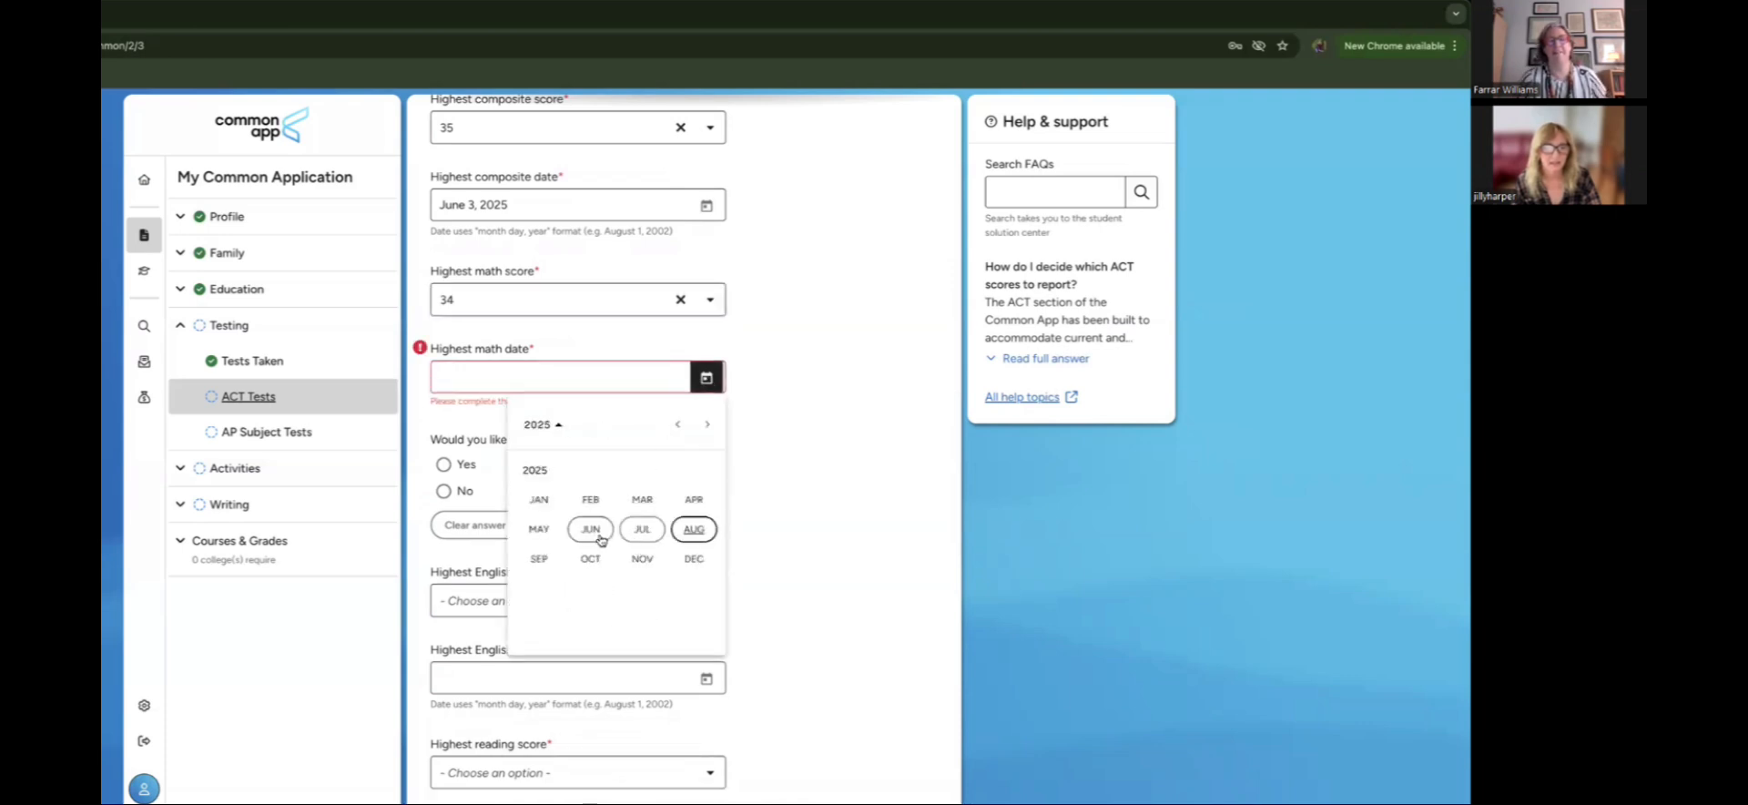
left_click(600, 530)
left_click(586, 513)
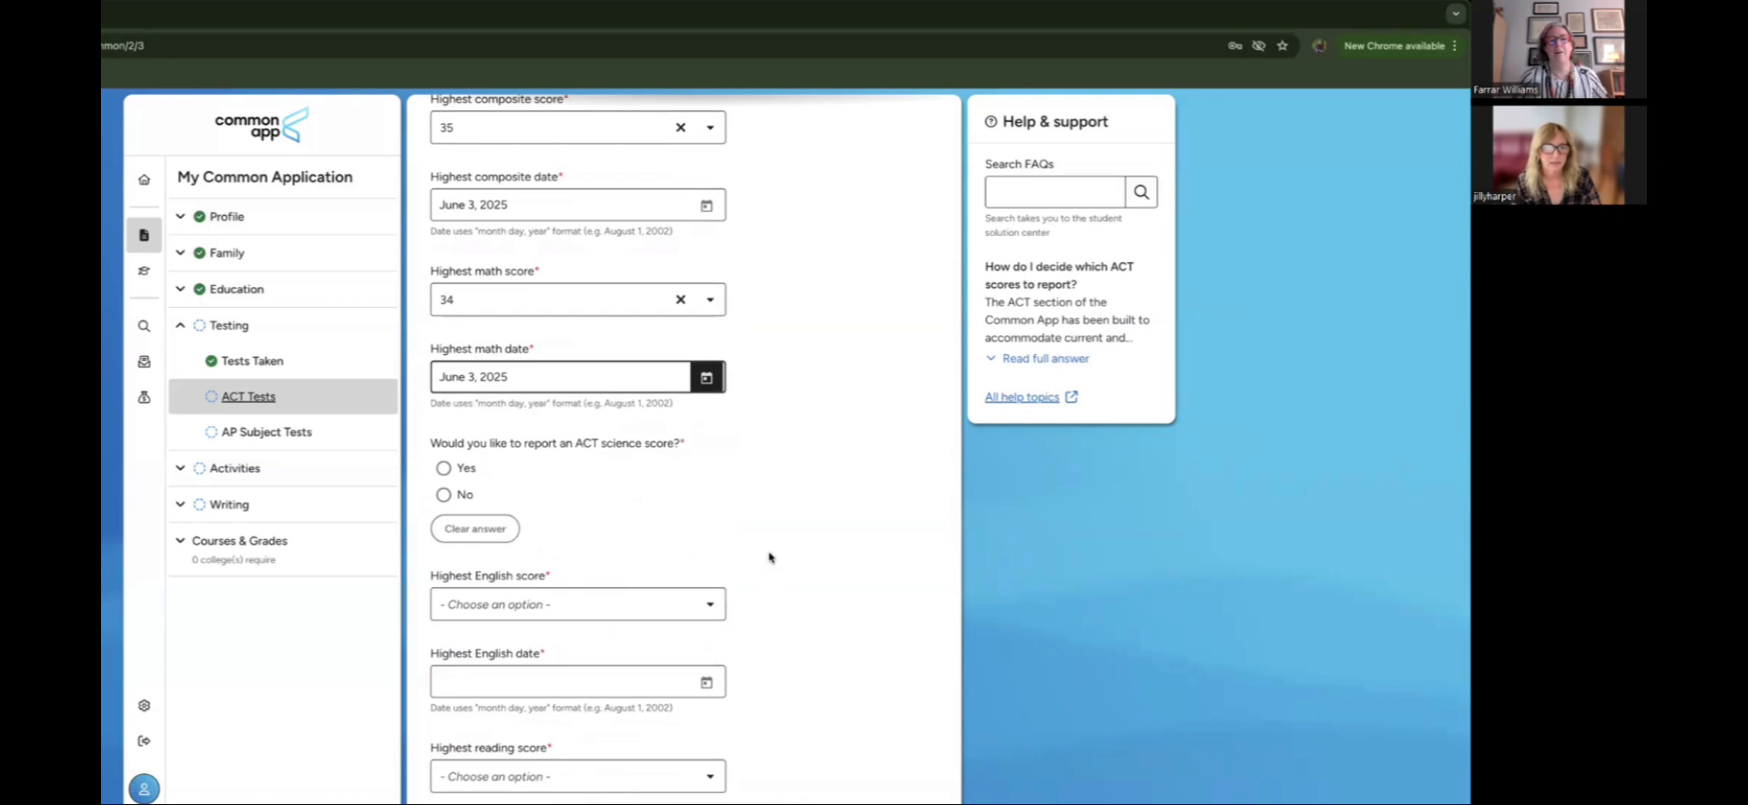
scroll(753, 550, "down", 2)
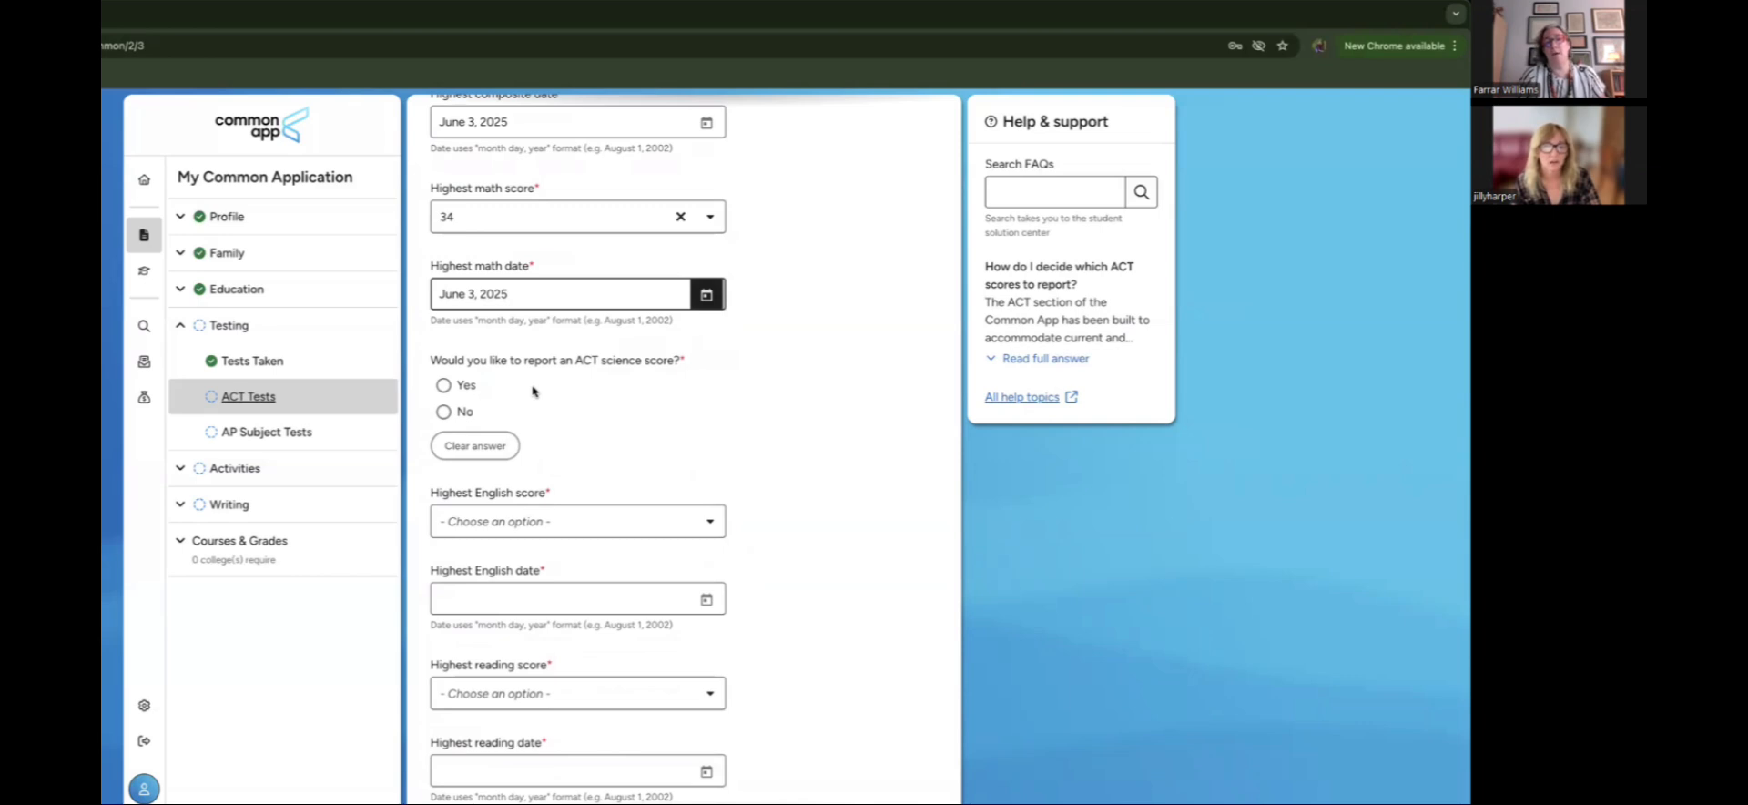
Step: Report an ACT science score, with 35 as the highest science score
left_click(445, 386)
scroll(748, 447, "down", 1)
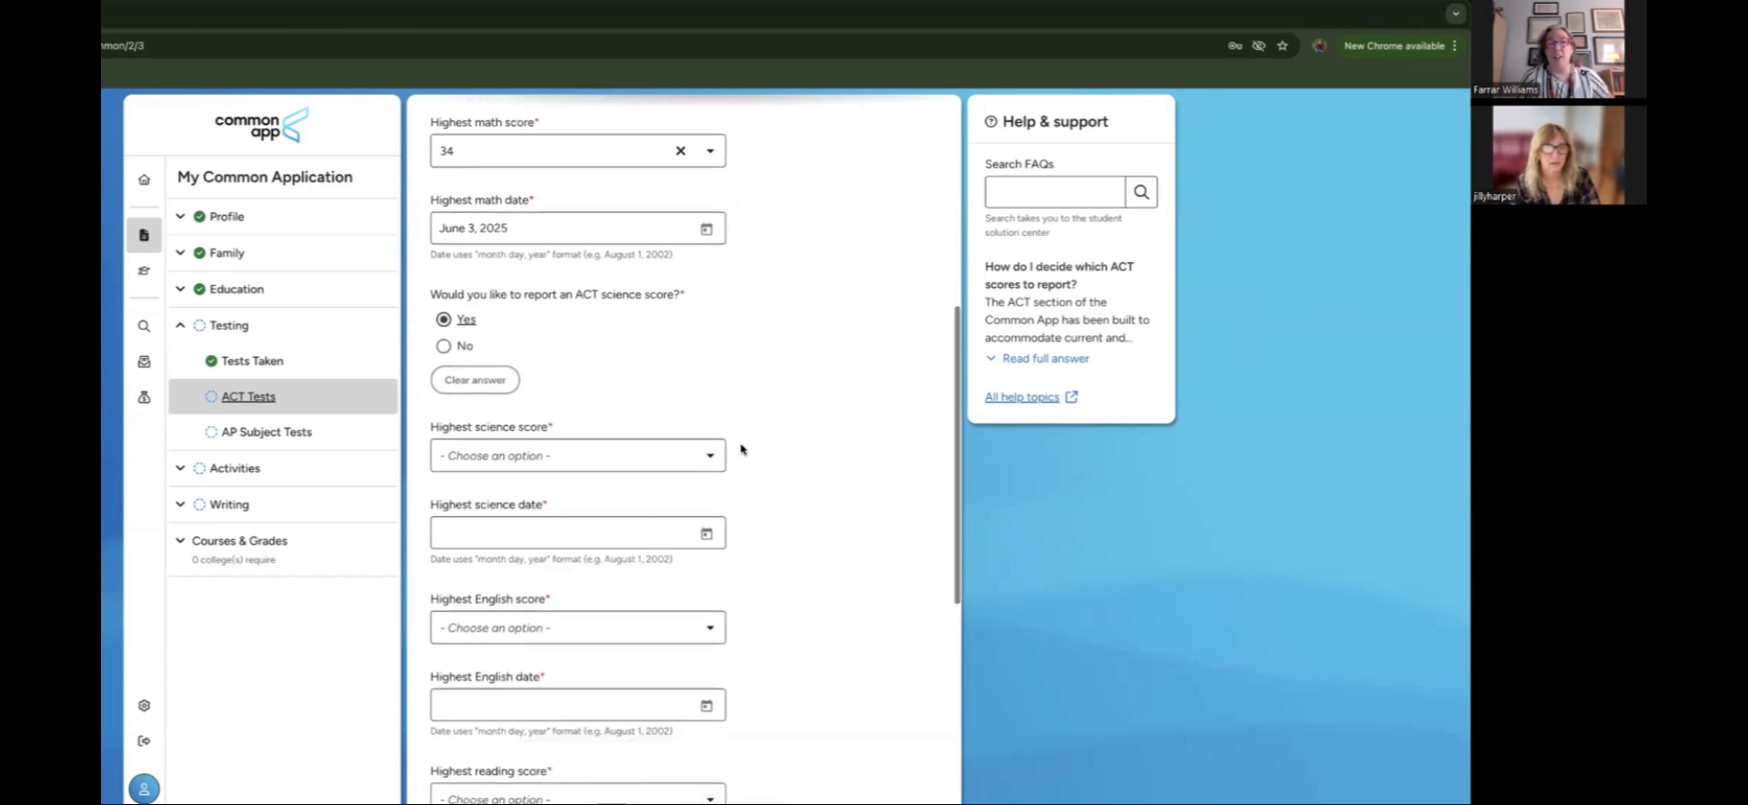
left_click(670, 456)
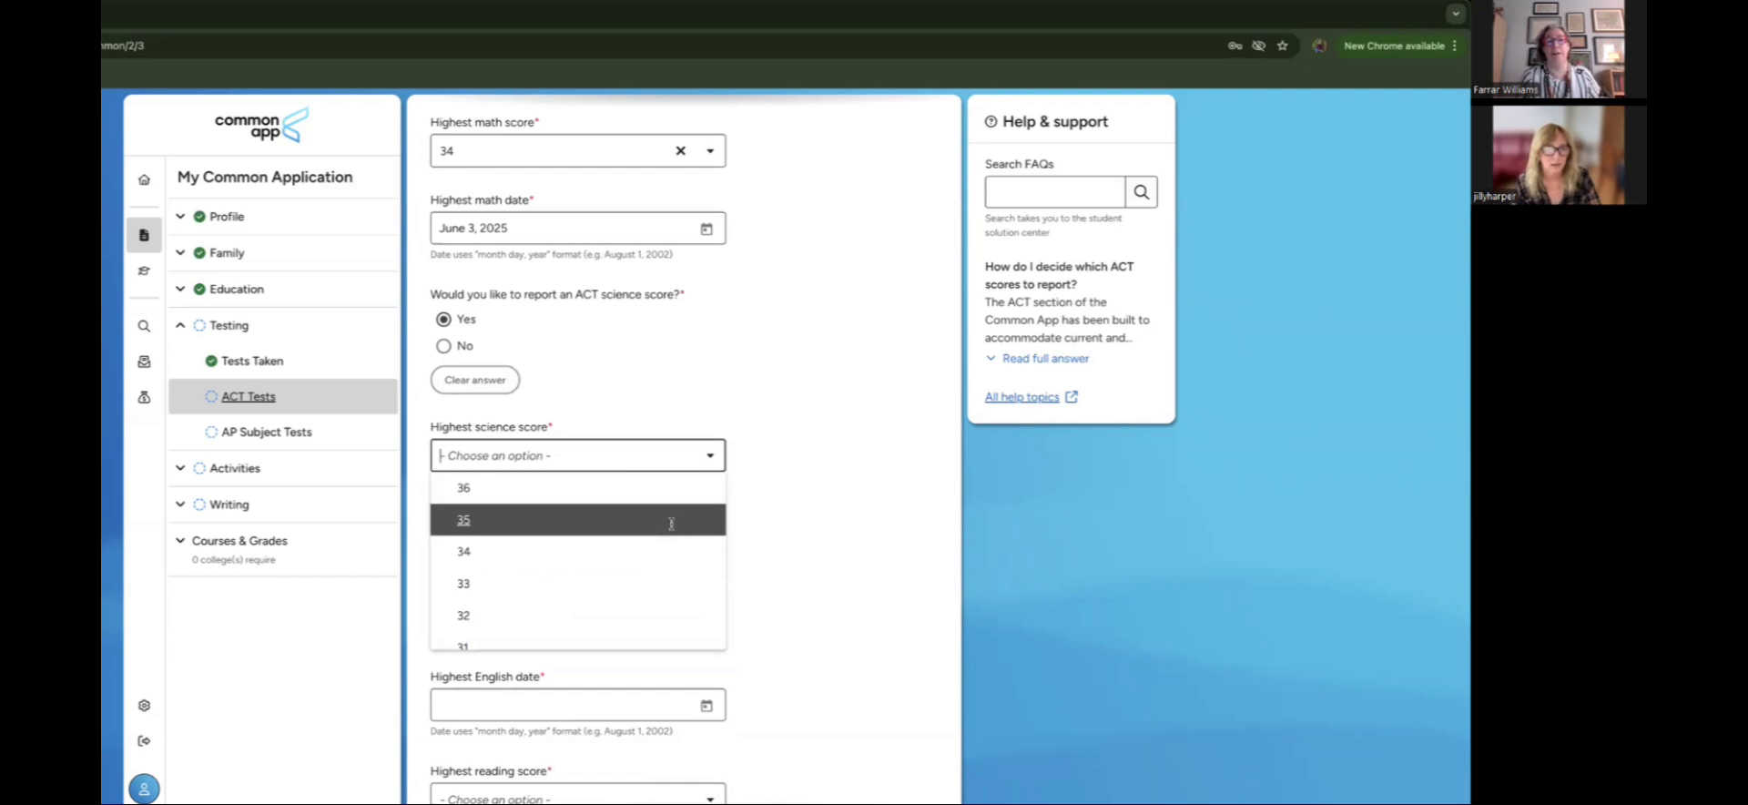
left_click(664, 528)
scroll(789, 531, "down", 1)
Step: Set the science test date to June 2025, correcting the first pick
left_click(704, 448)
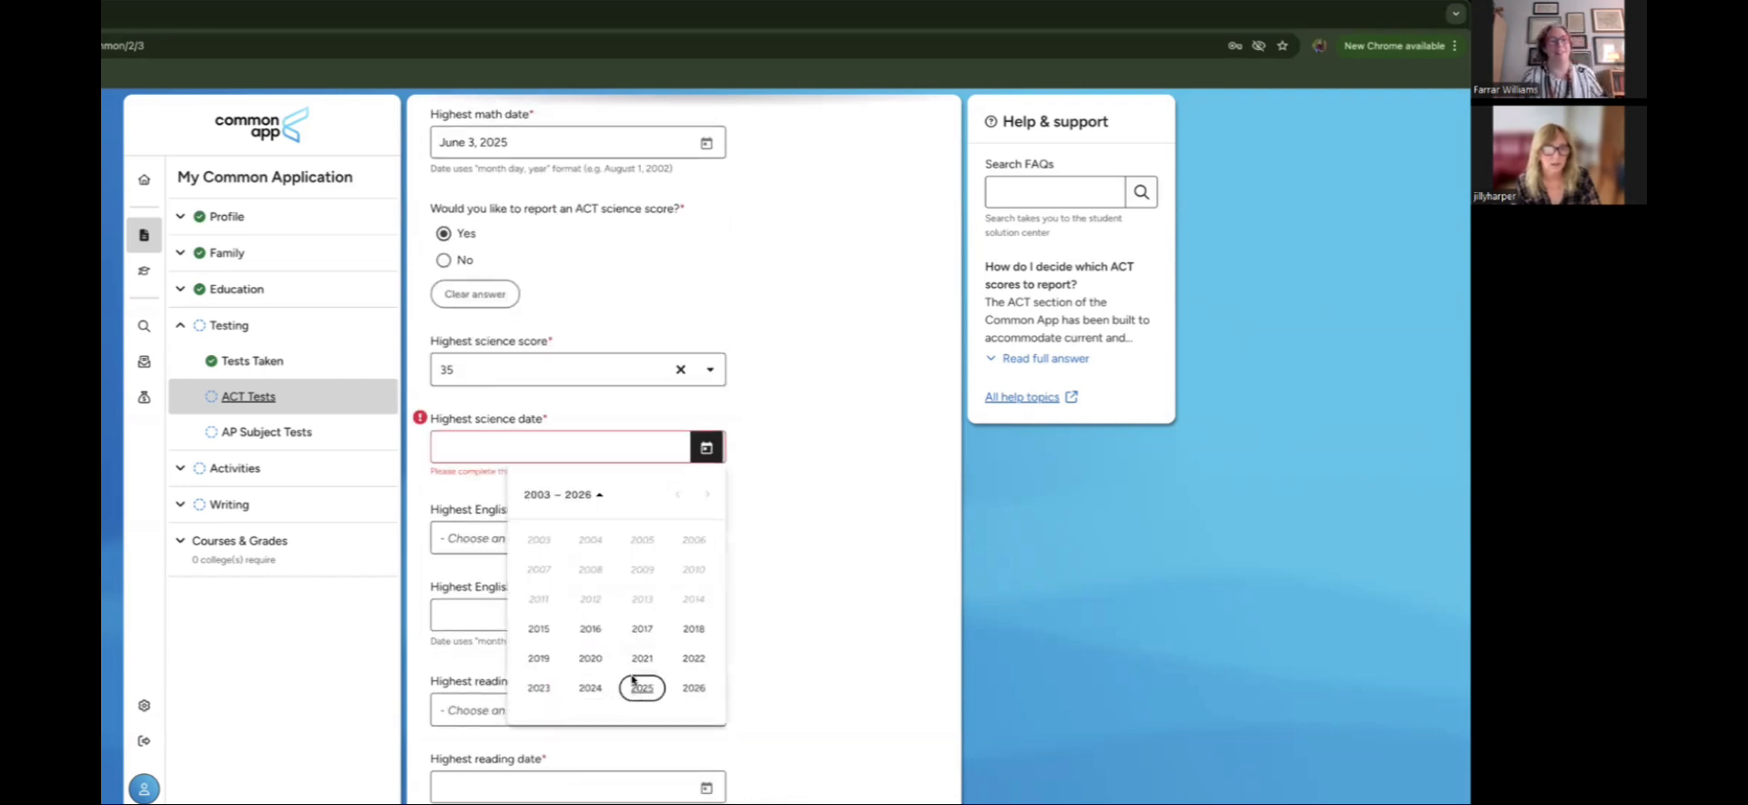
left_click(642, 688)
left_click(606, 598)
left_click(616, 584)
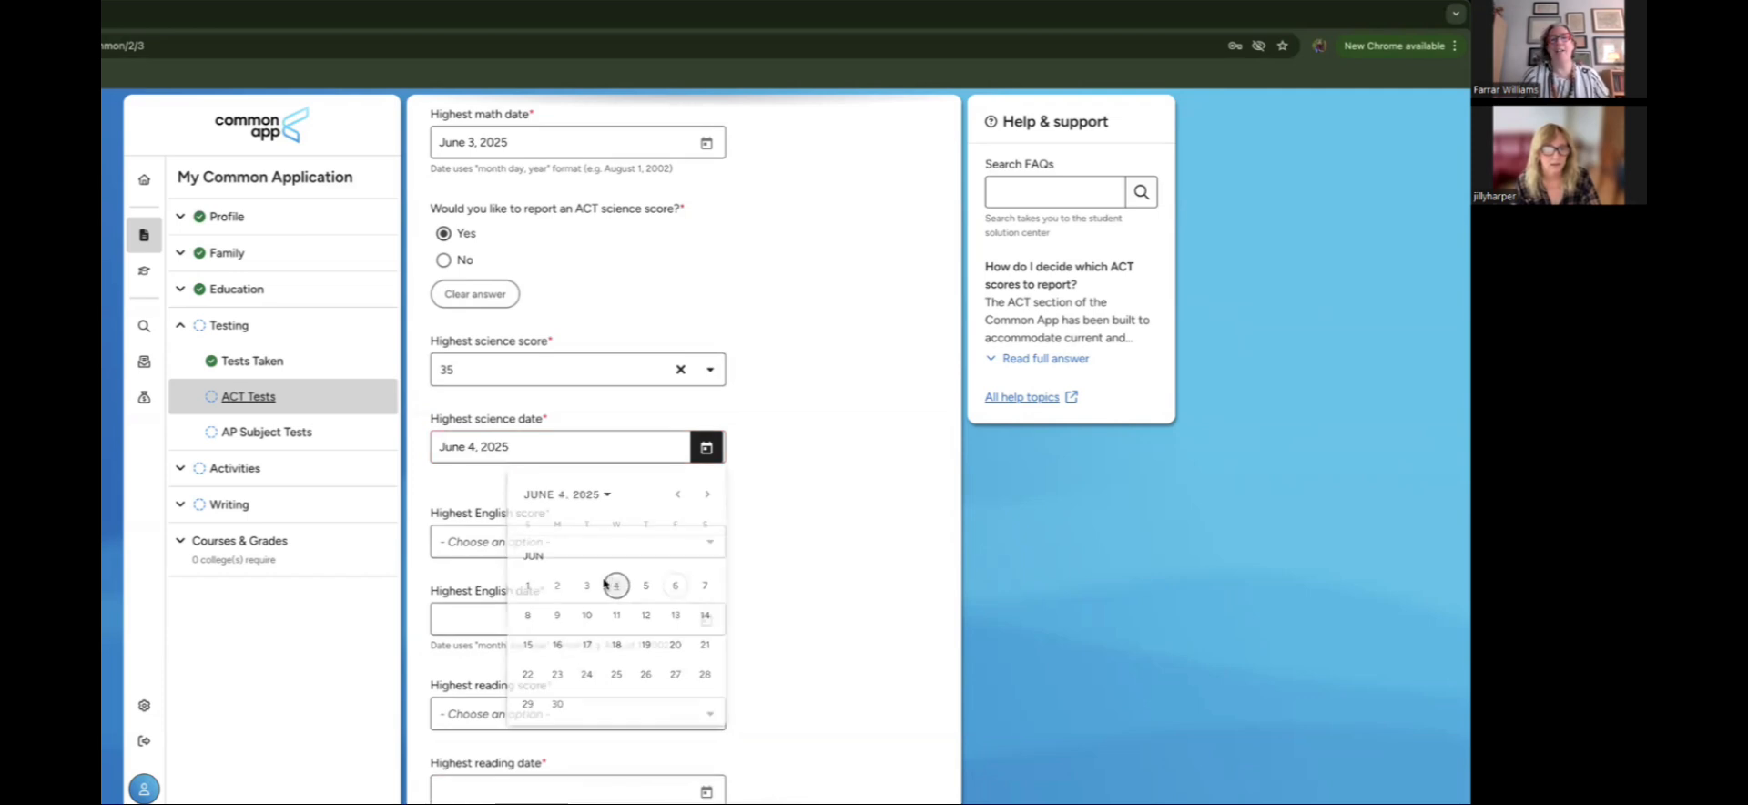
left_click(706, 447)
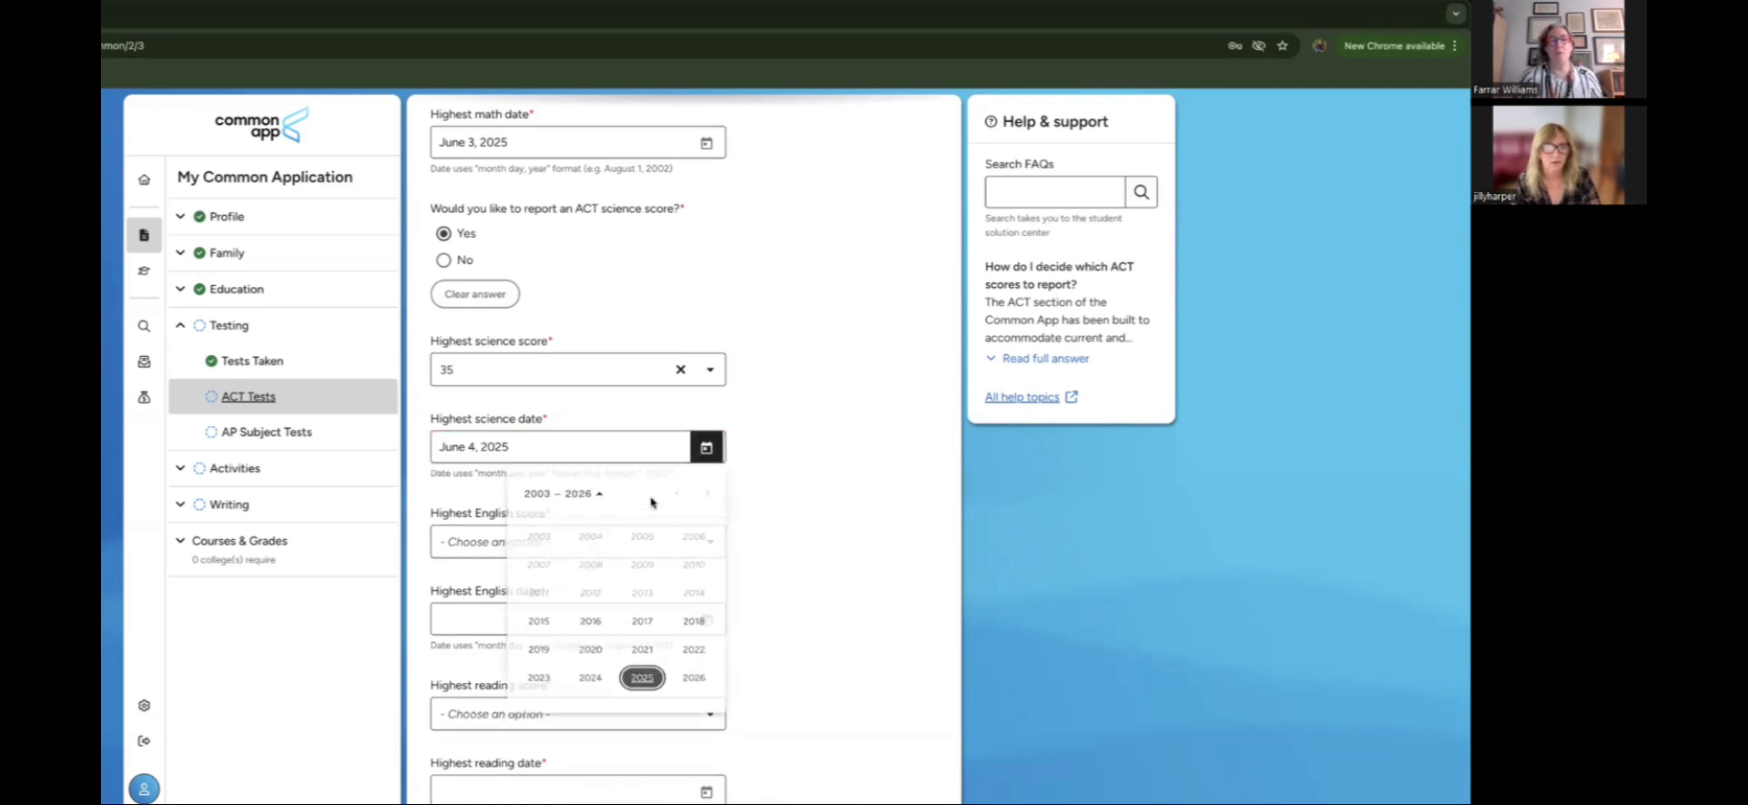
left_click(642, 677)
left_click(592, 598)
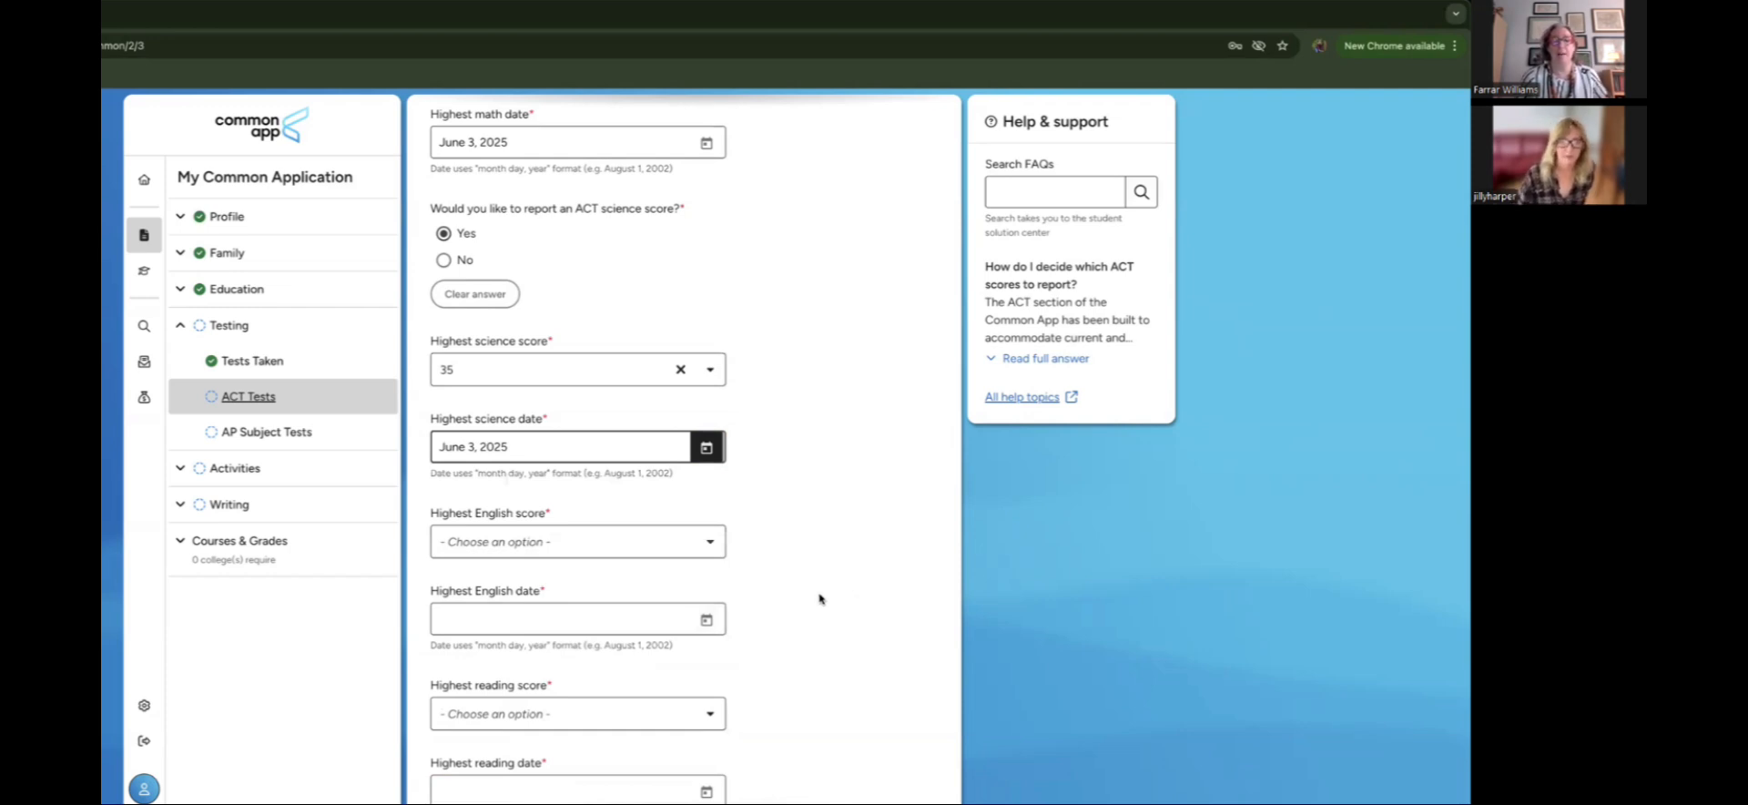
scroll(820, 597, "down", 3)
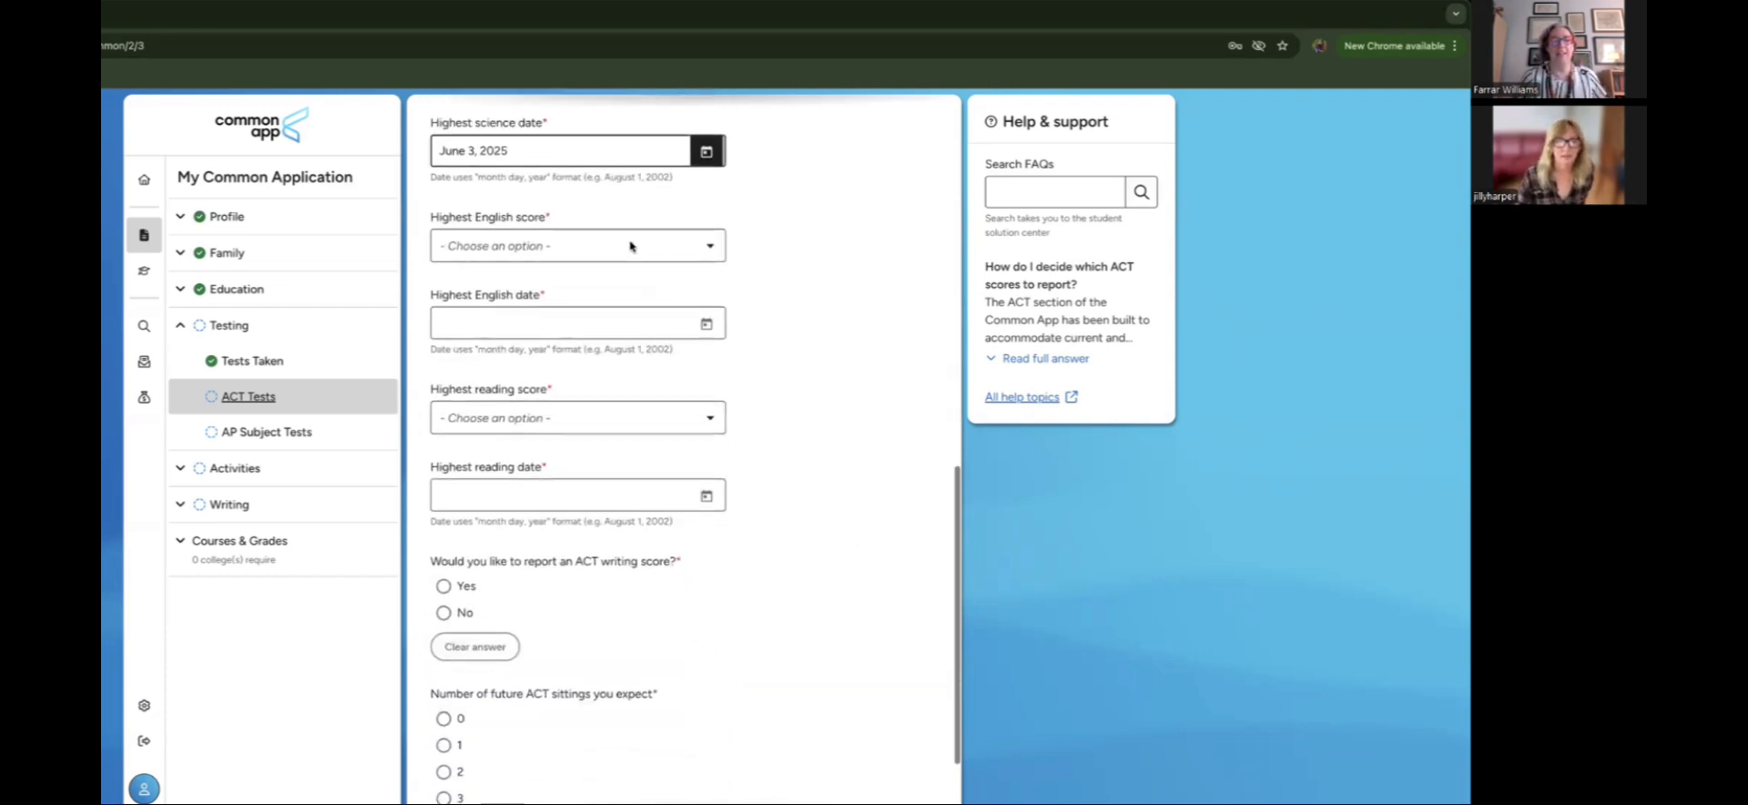
Step: Record a highest English score of 36 dated June 3, 2025
left_click(619, 247)
left_click(621, 278)
left_click(707, 323)
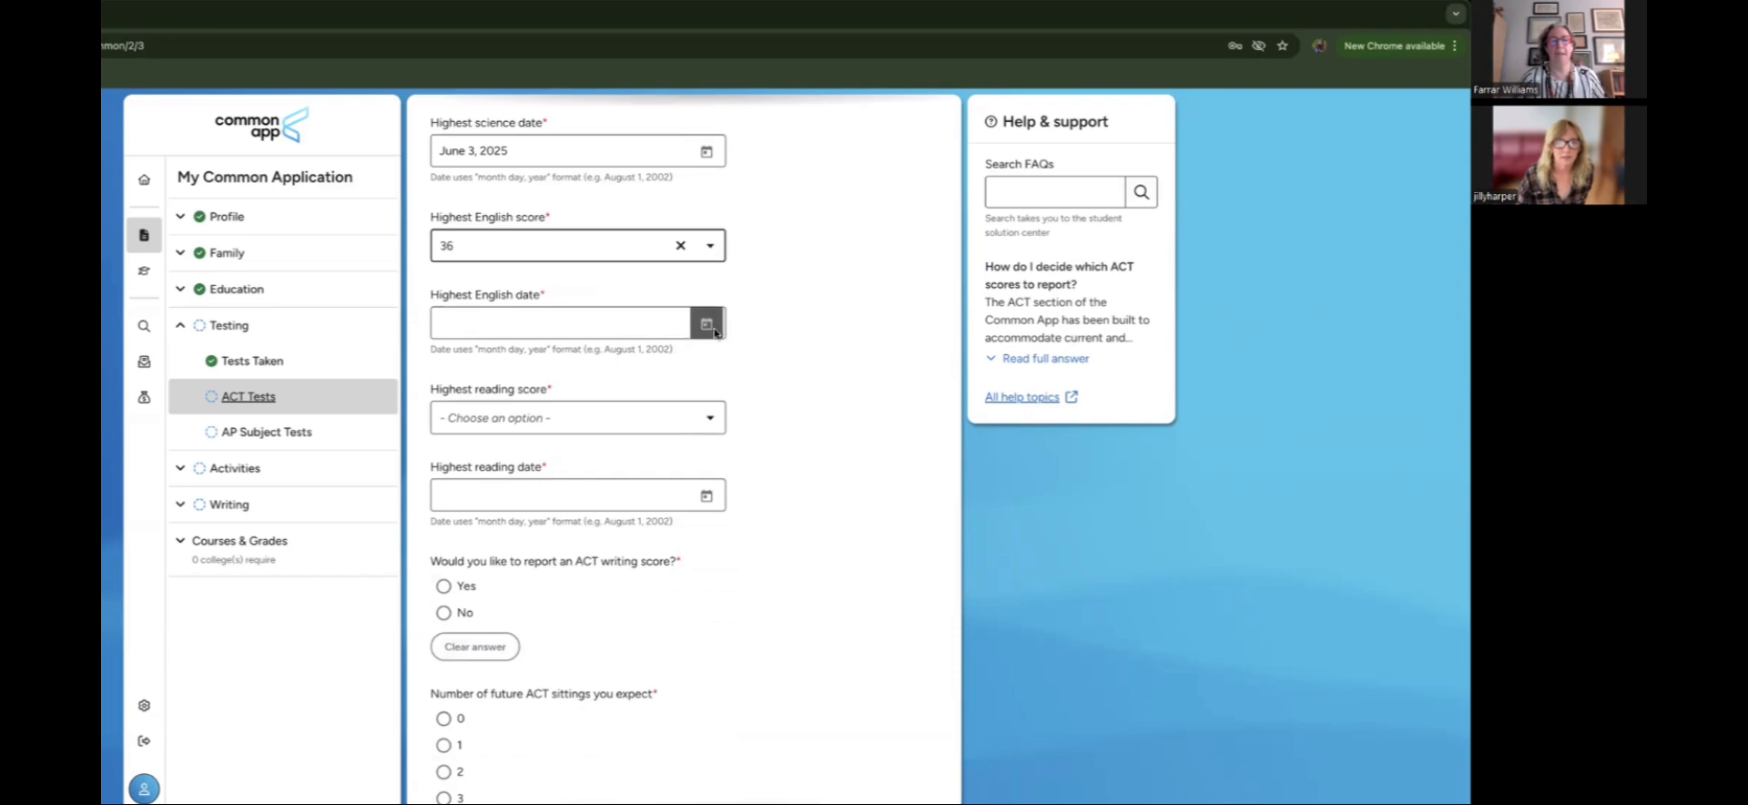
left_click(648, 573)
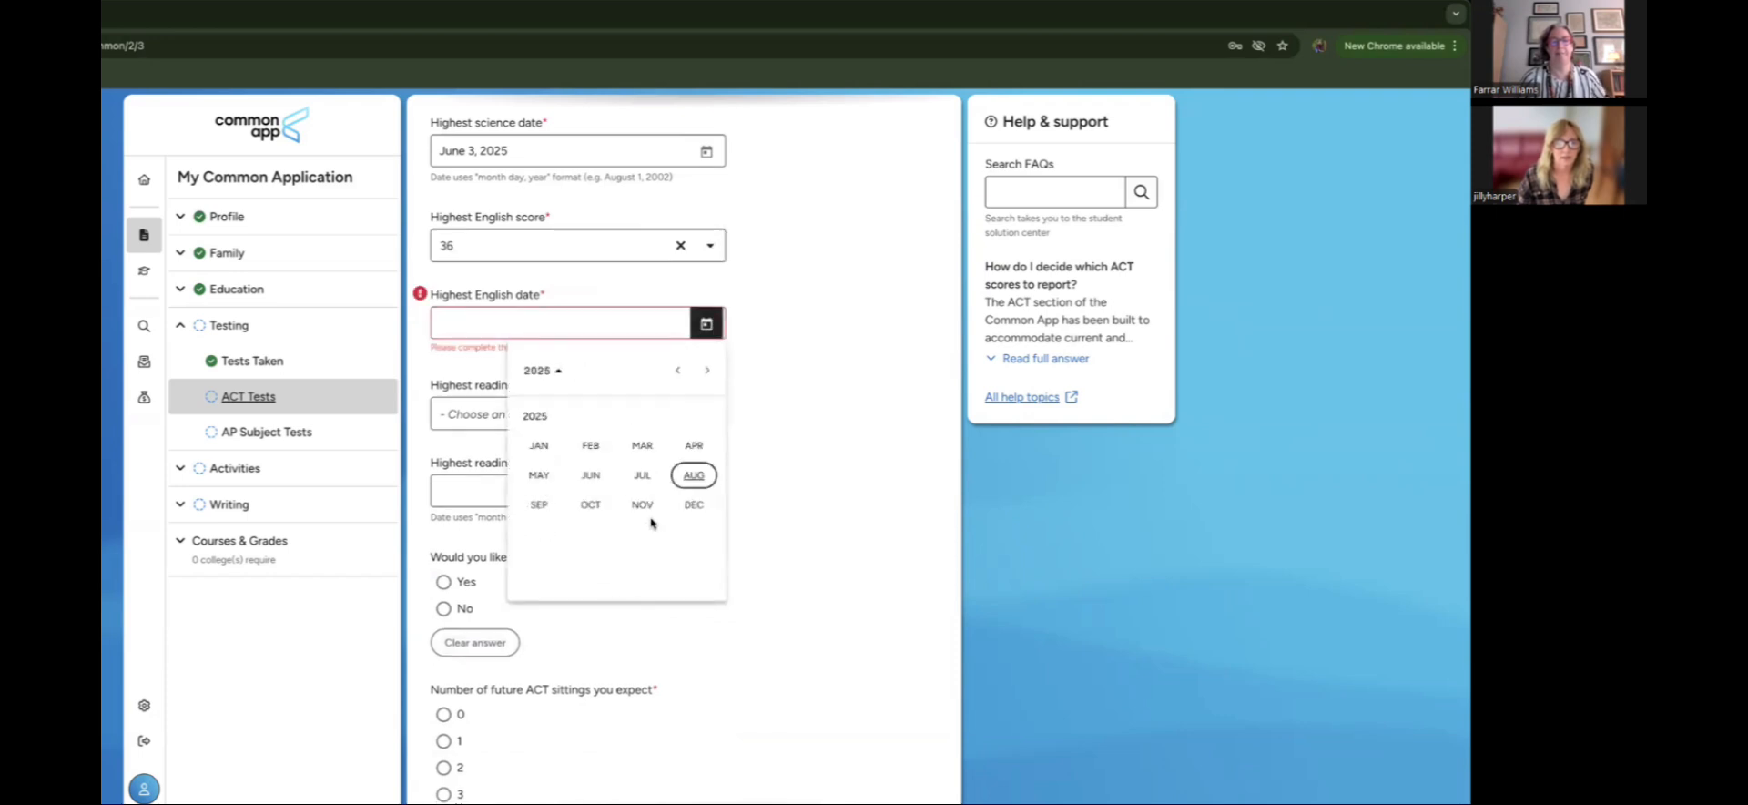
left_click(640, 474)
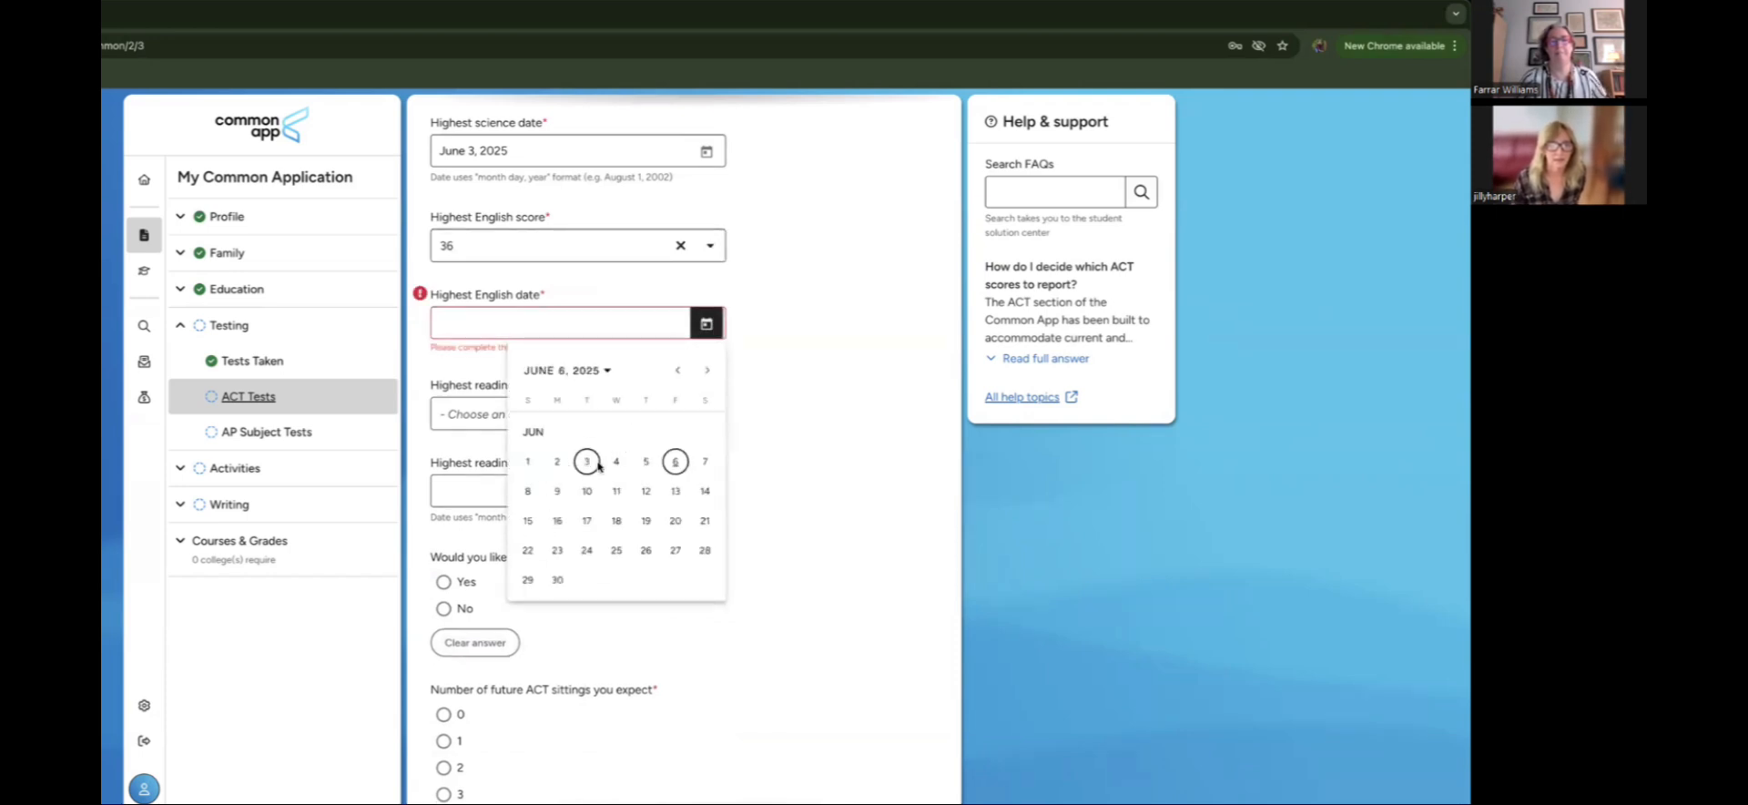
left_click(599, 461)
Step: Record a highest reading score of 36 dated June 3, 2025, and answer No to writing
scroll(765, 560, "down", 1)
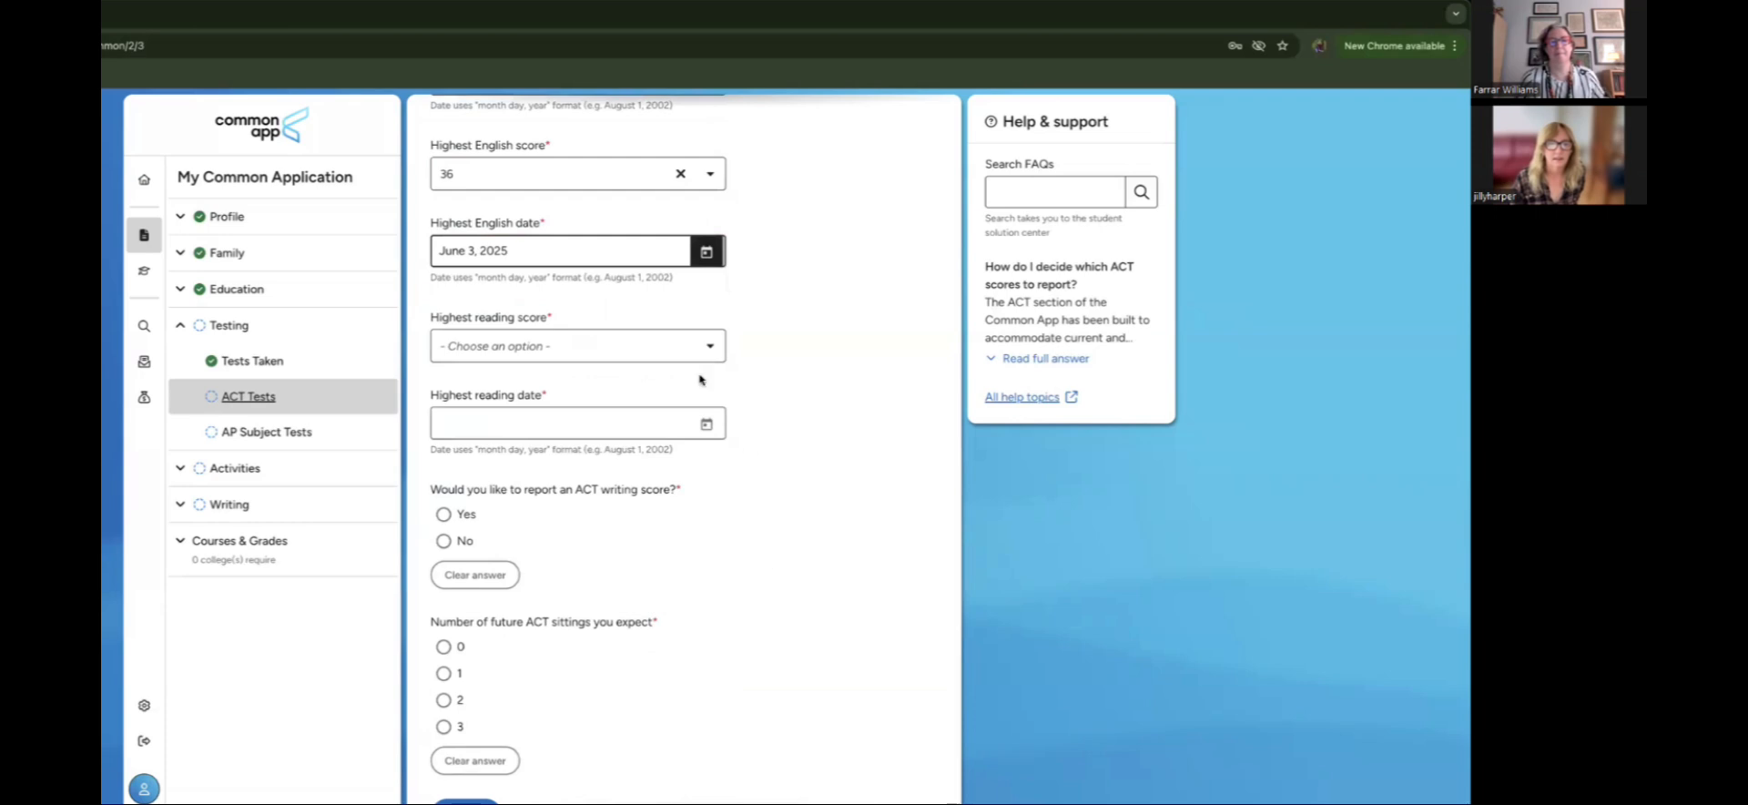
left_click(714, 343)
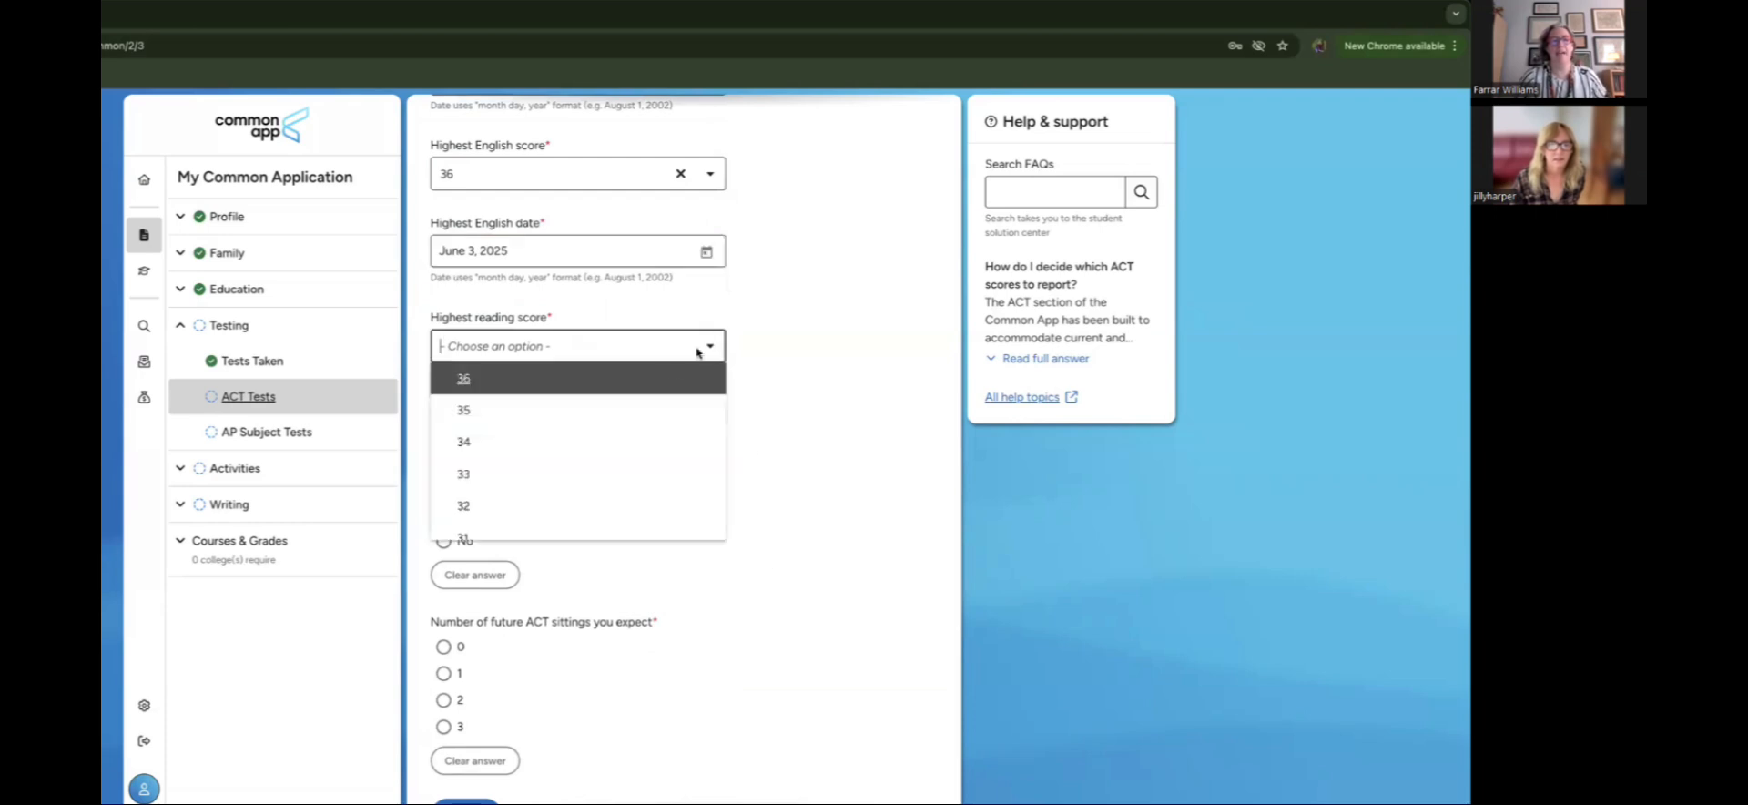
left_click(654, 392)
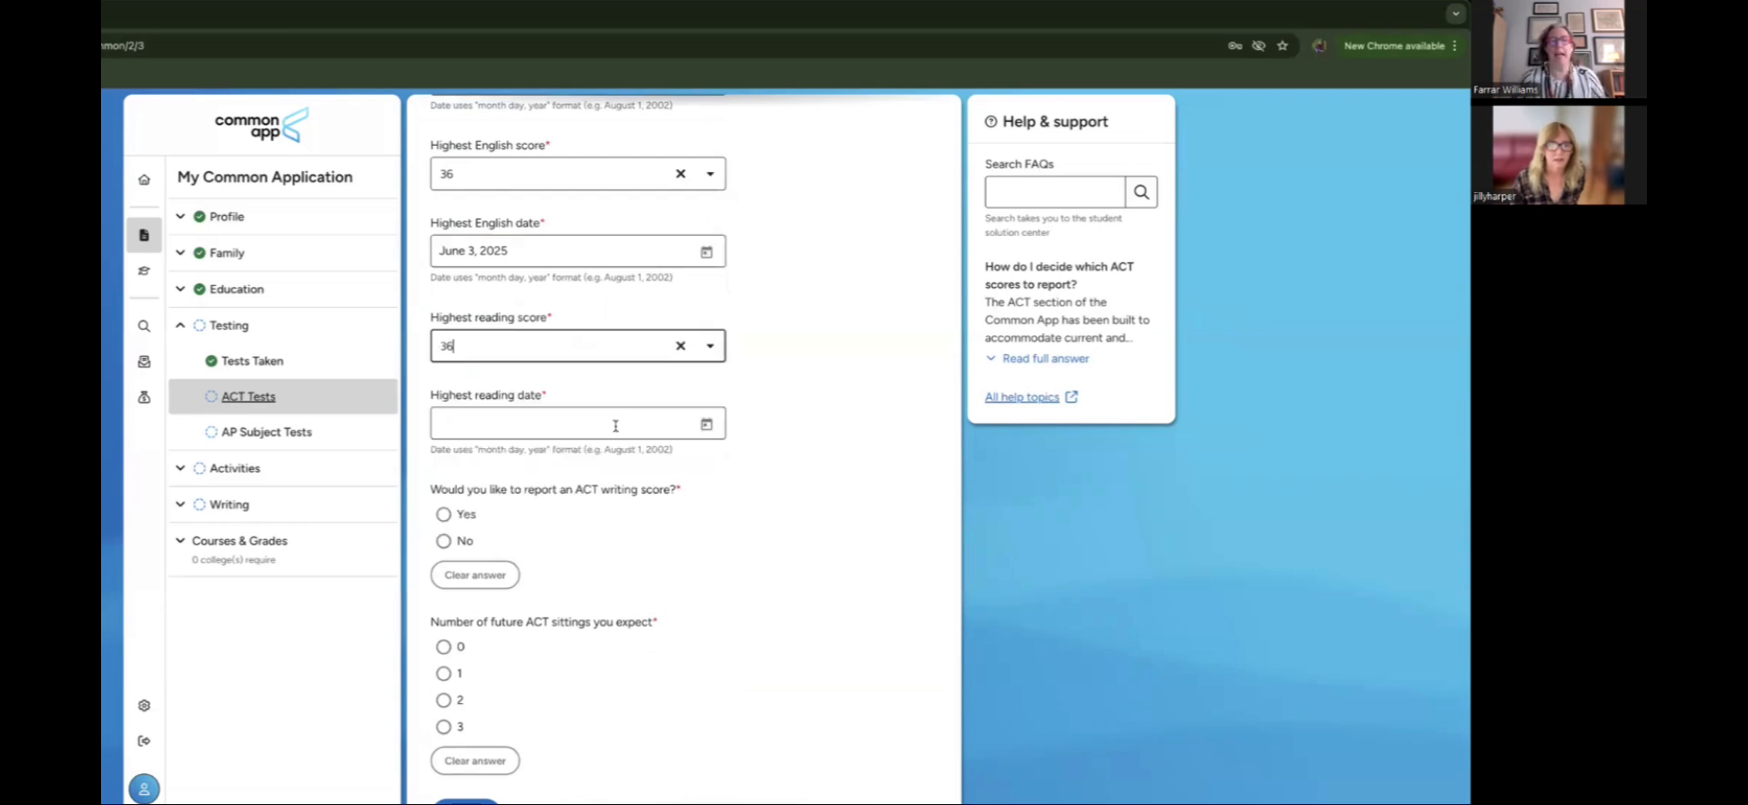
left_click(707, 423)
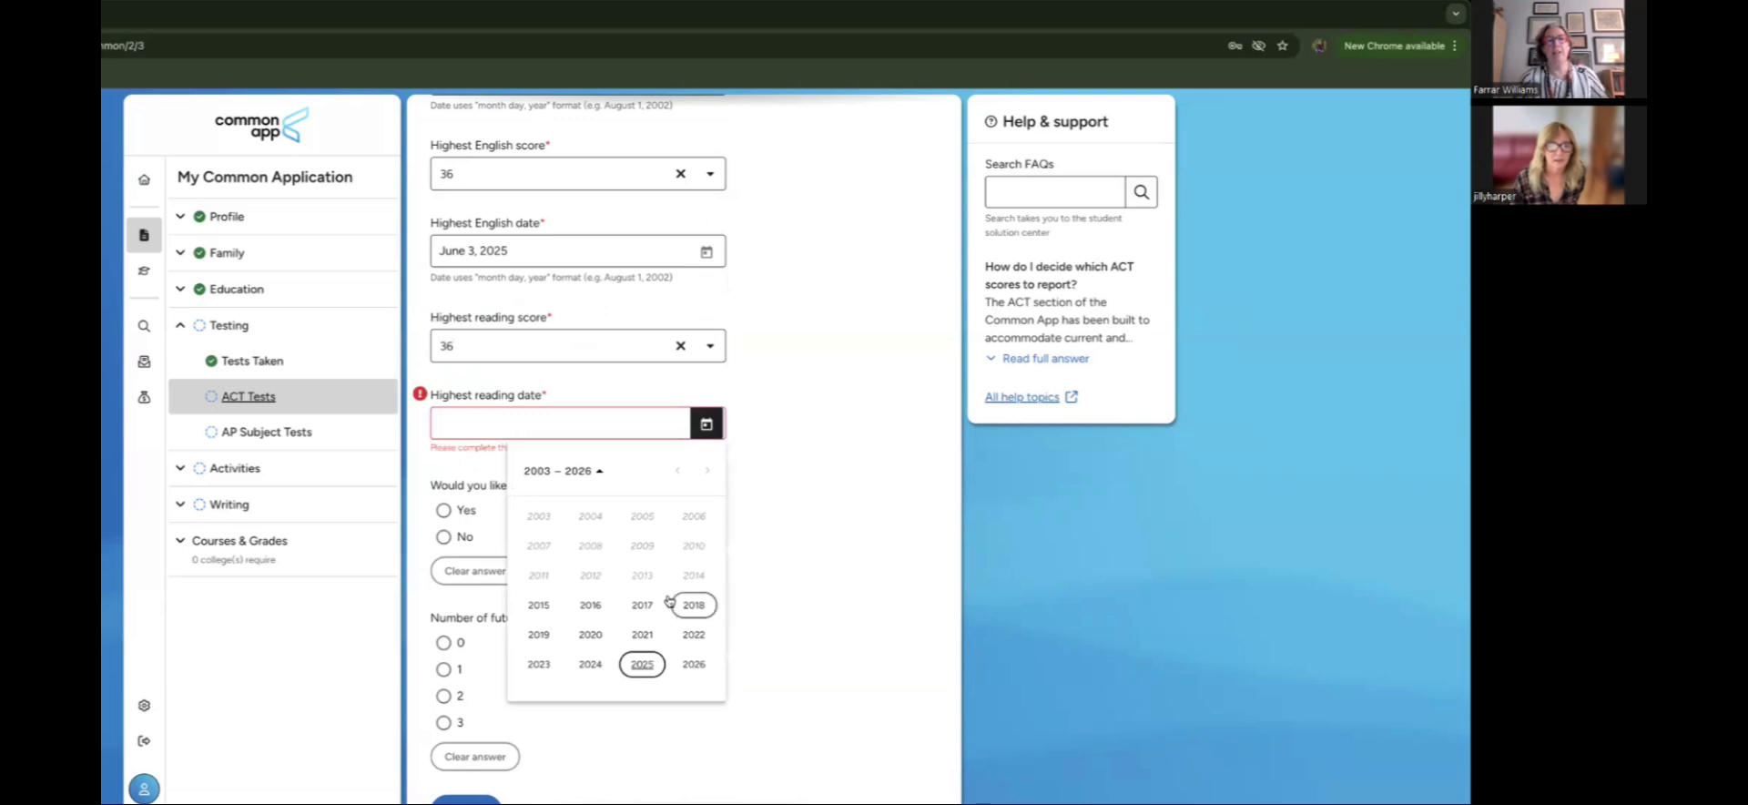
left_click(642, 665)
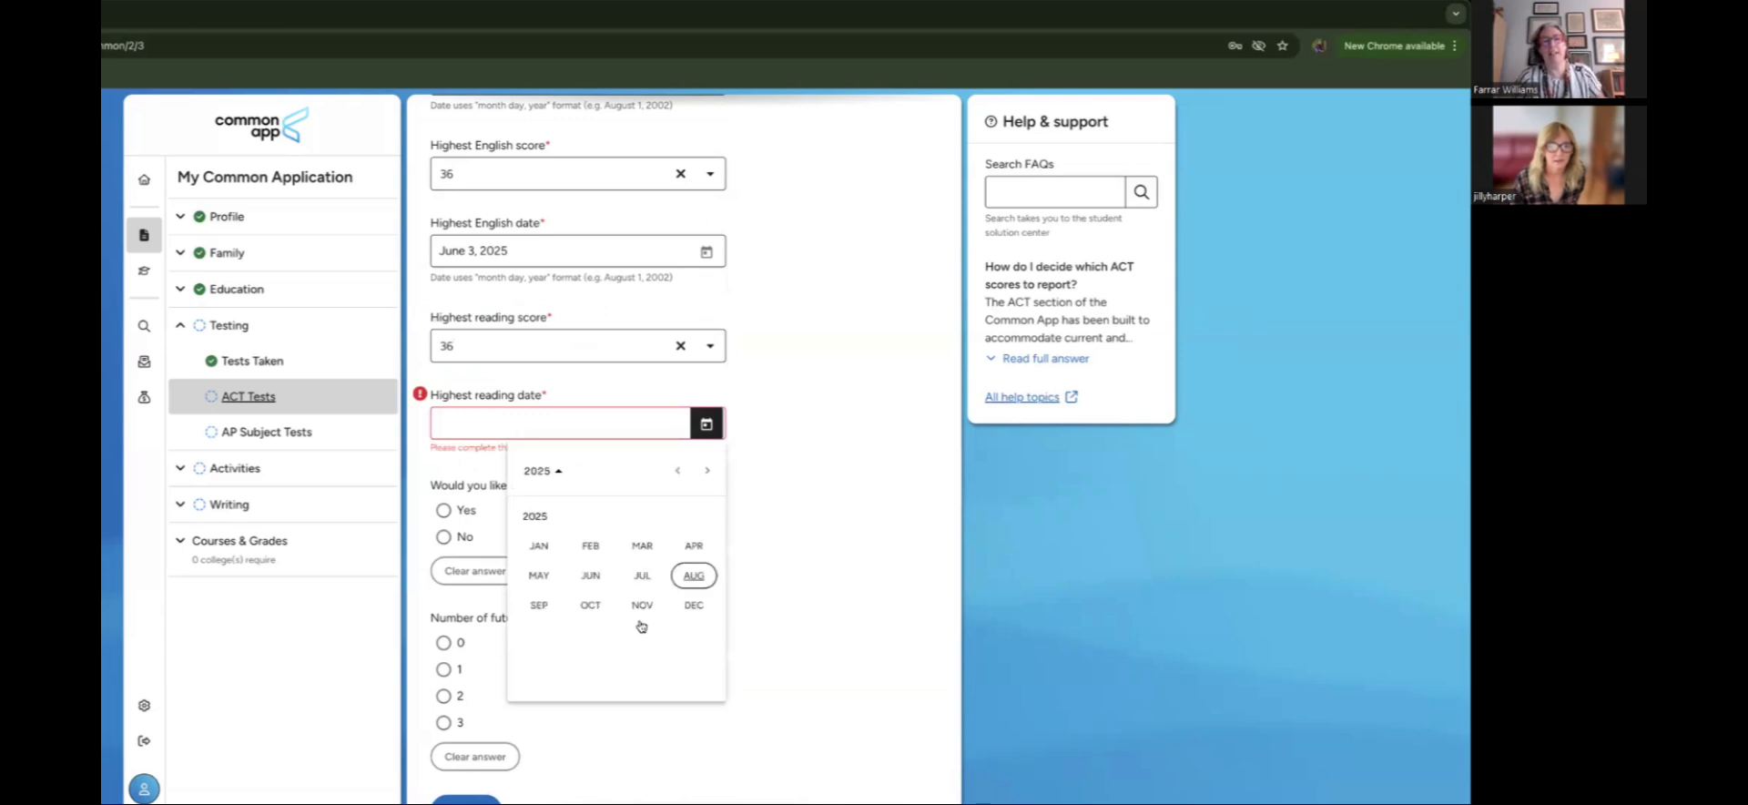
left_click(590, 575)
left_click(588, 562)
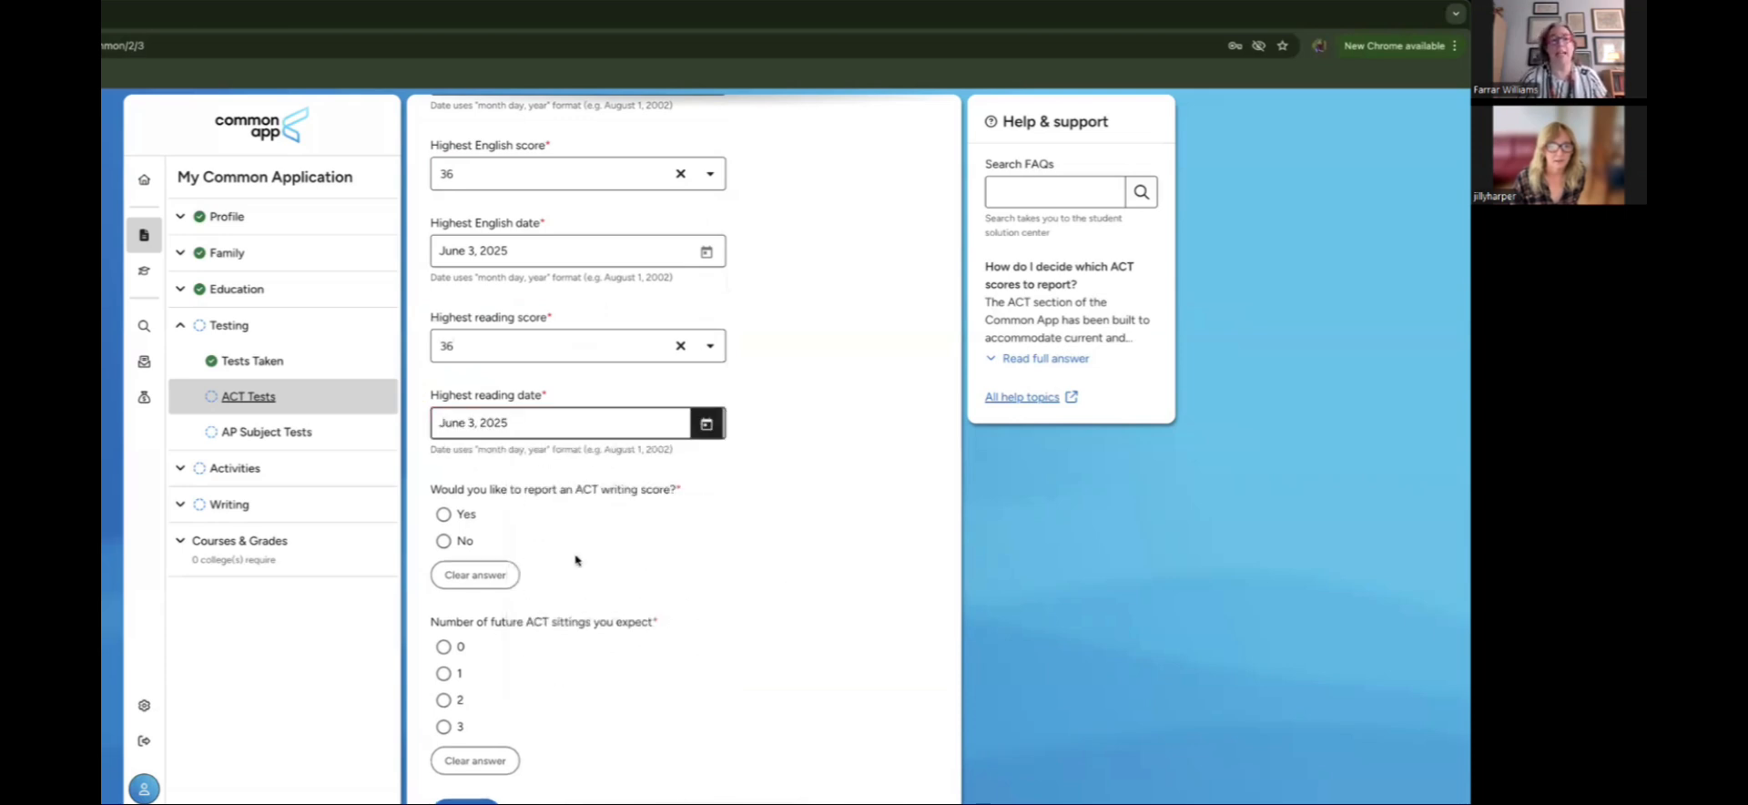
left_click(445, 544)
scroll(801, 610, "down", 1)
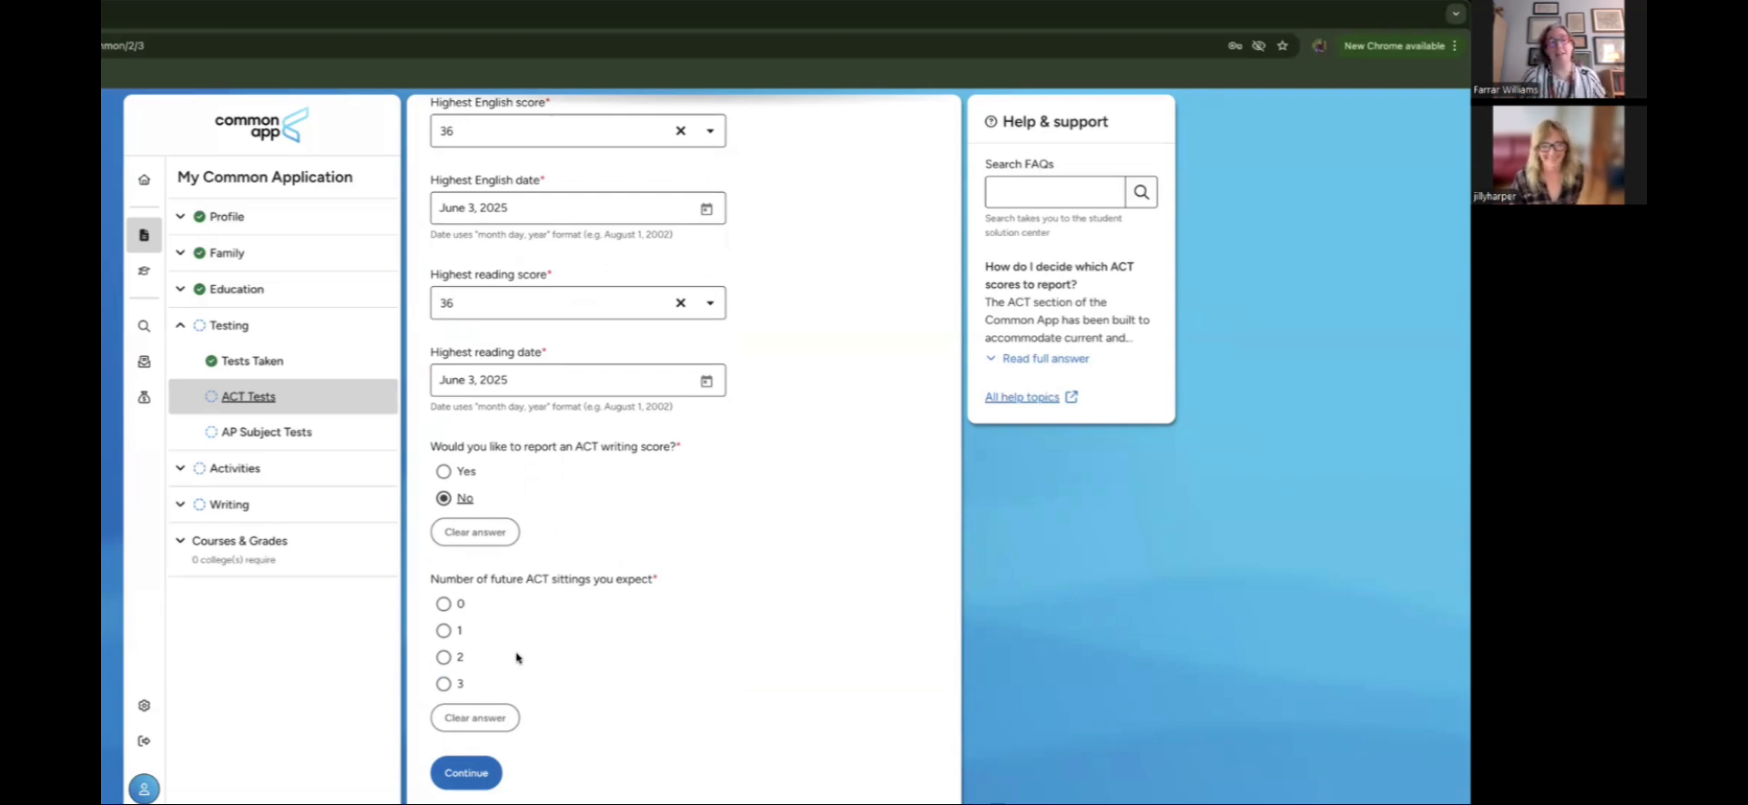
Step: Settle on 0 expected future ACT sittings and save the ACT Tests section
left_click(443, 605)
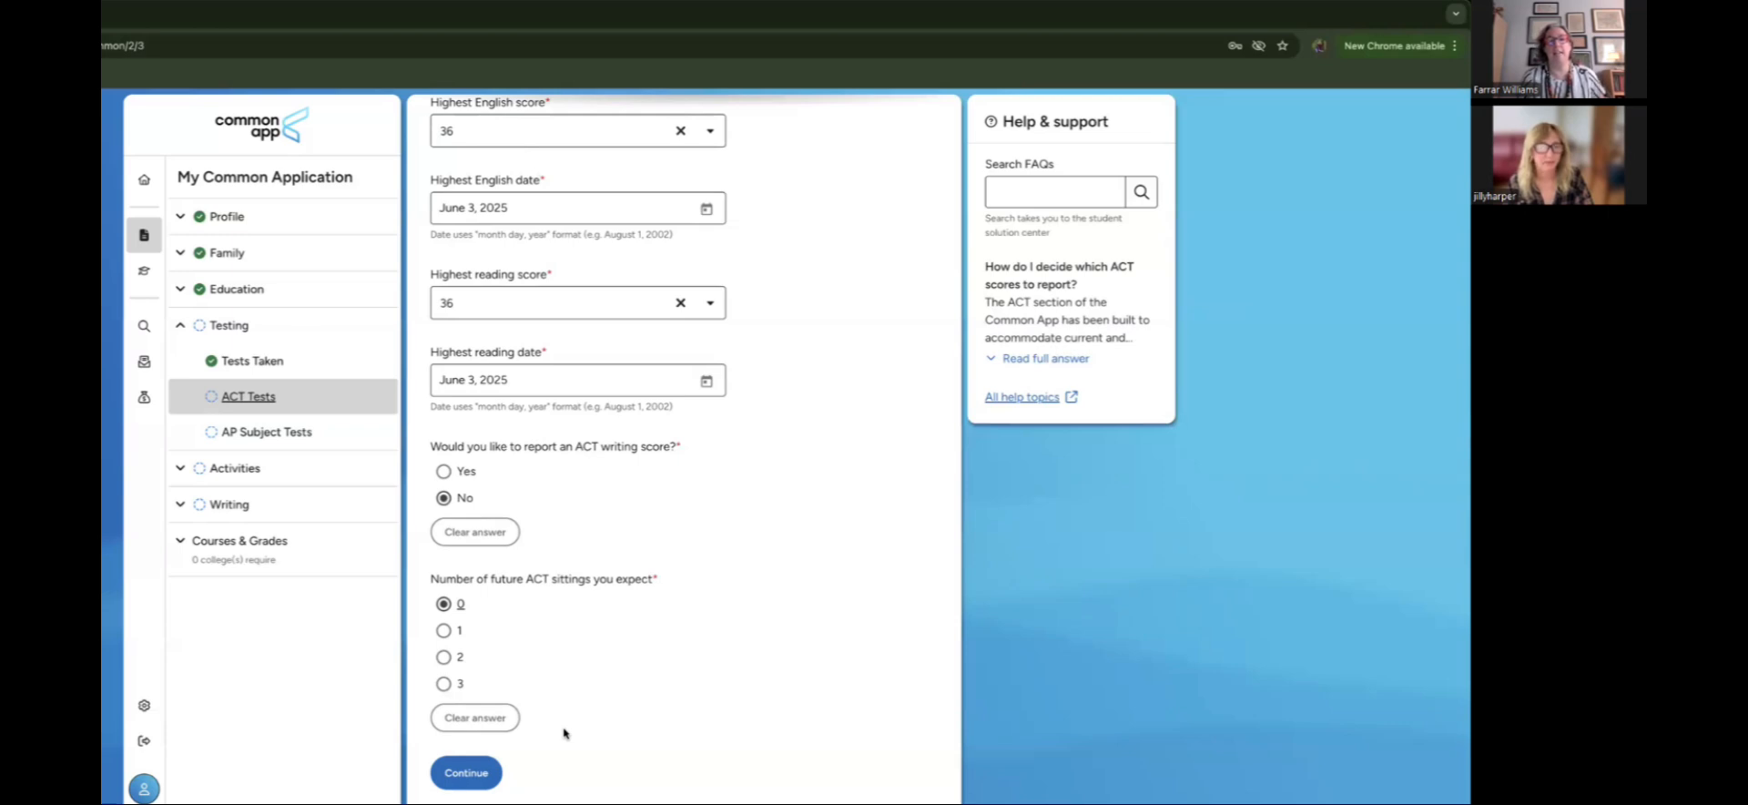
left_click(444, 631)
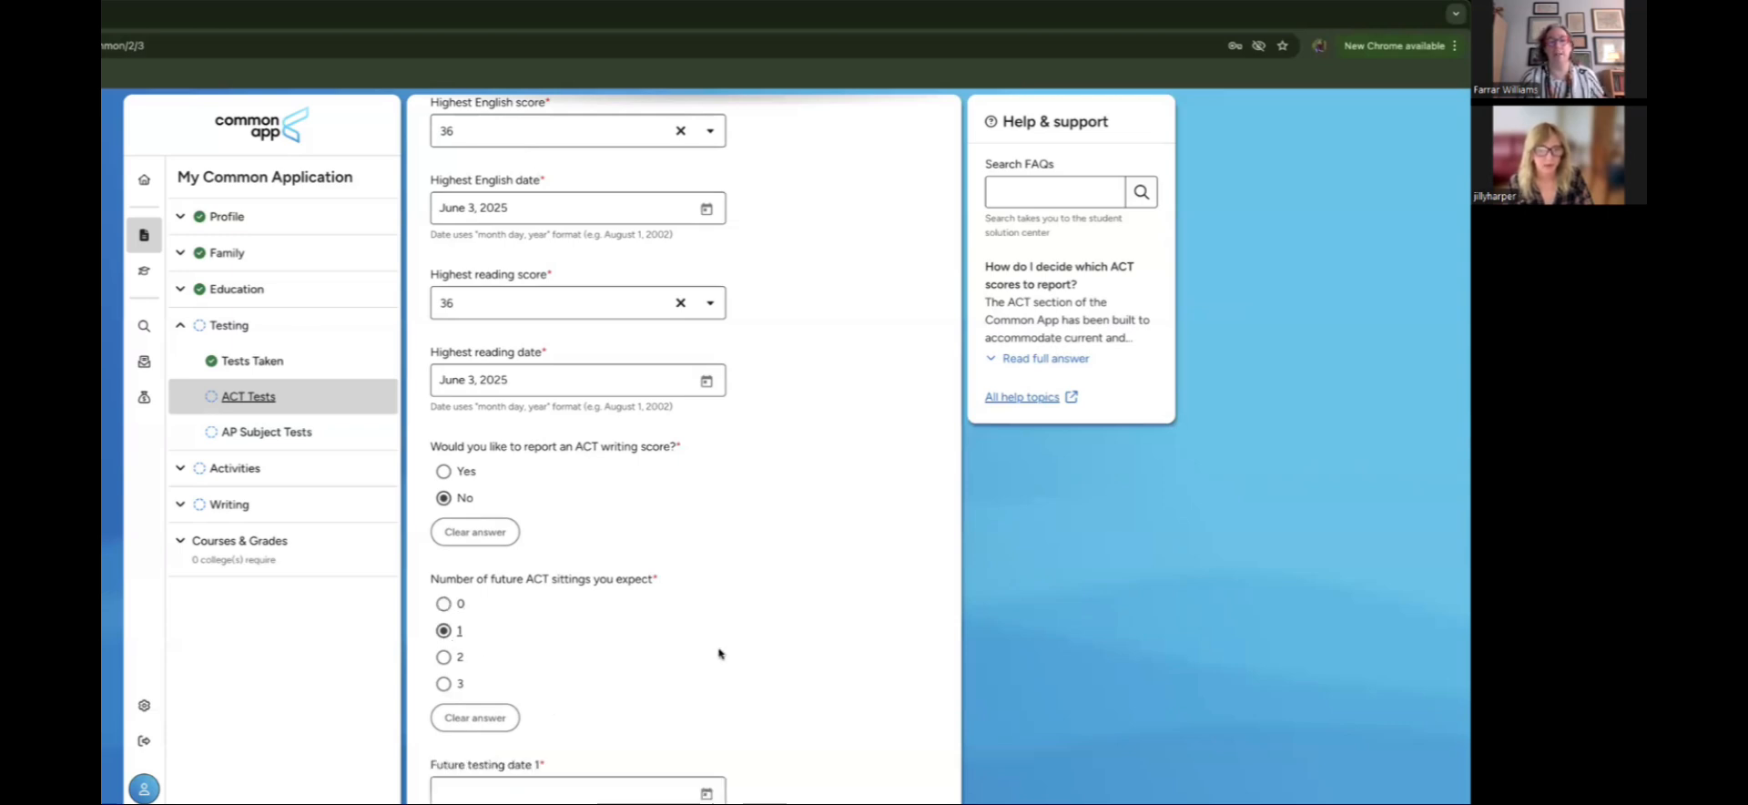
scroll(719, 653, "down", 1)
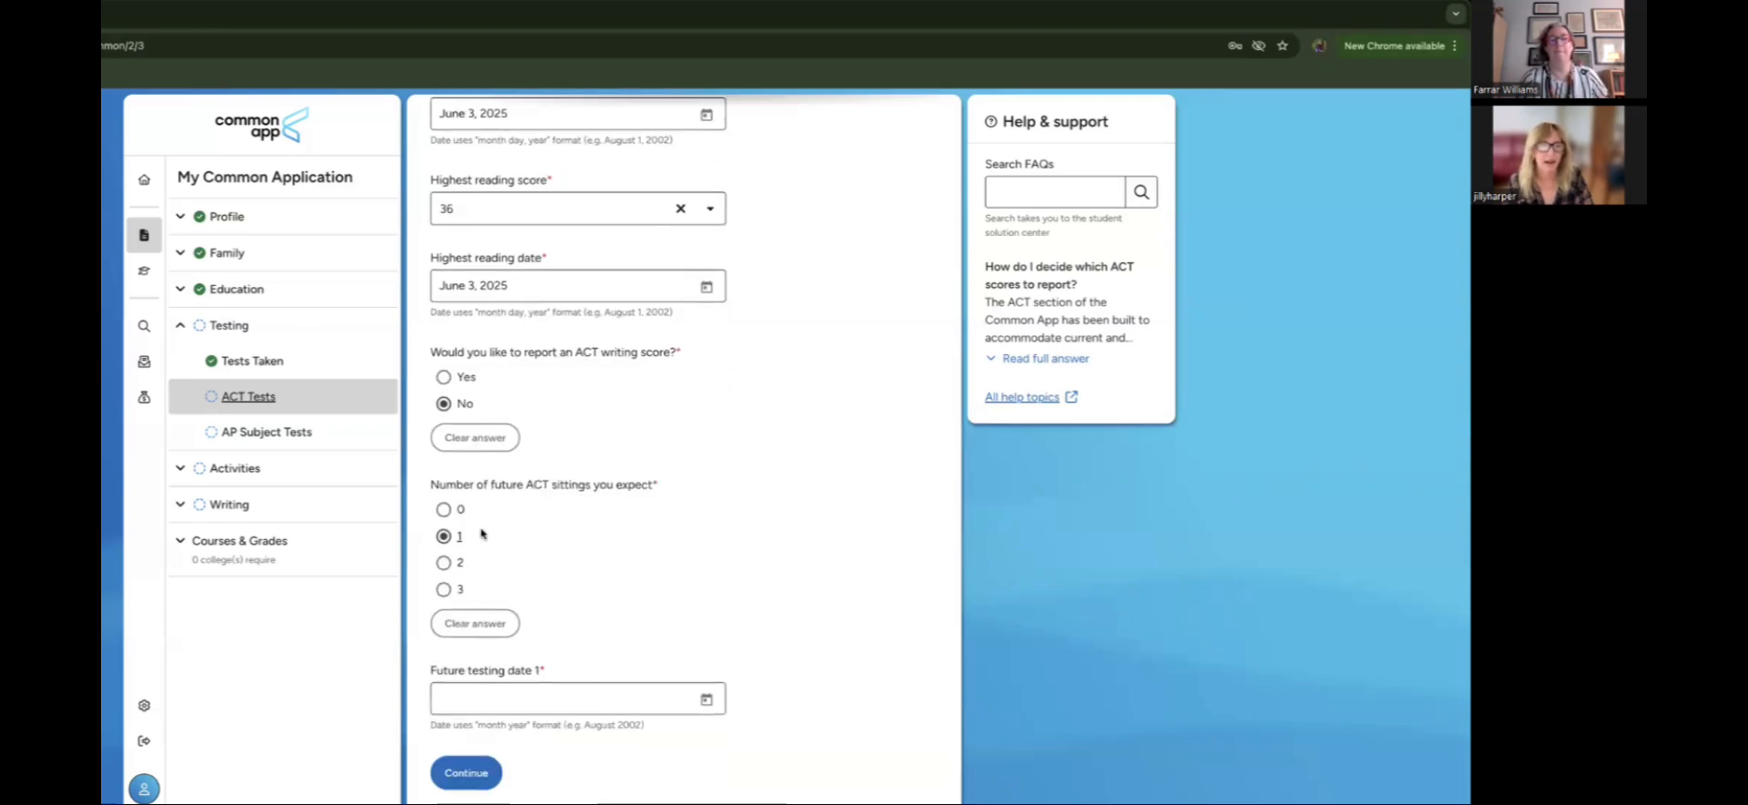
left_click(444, 509)
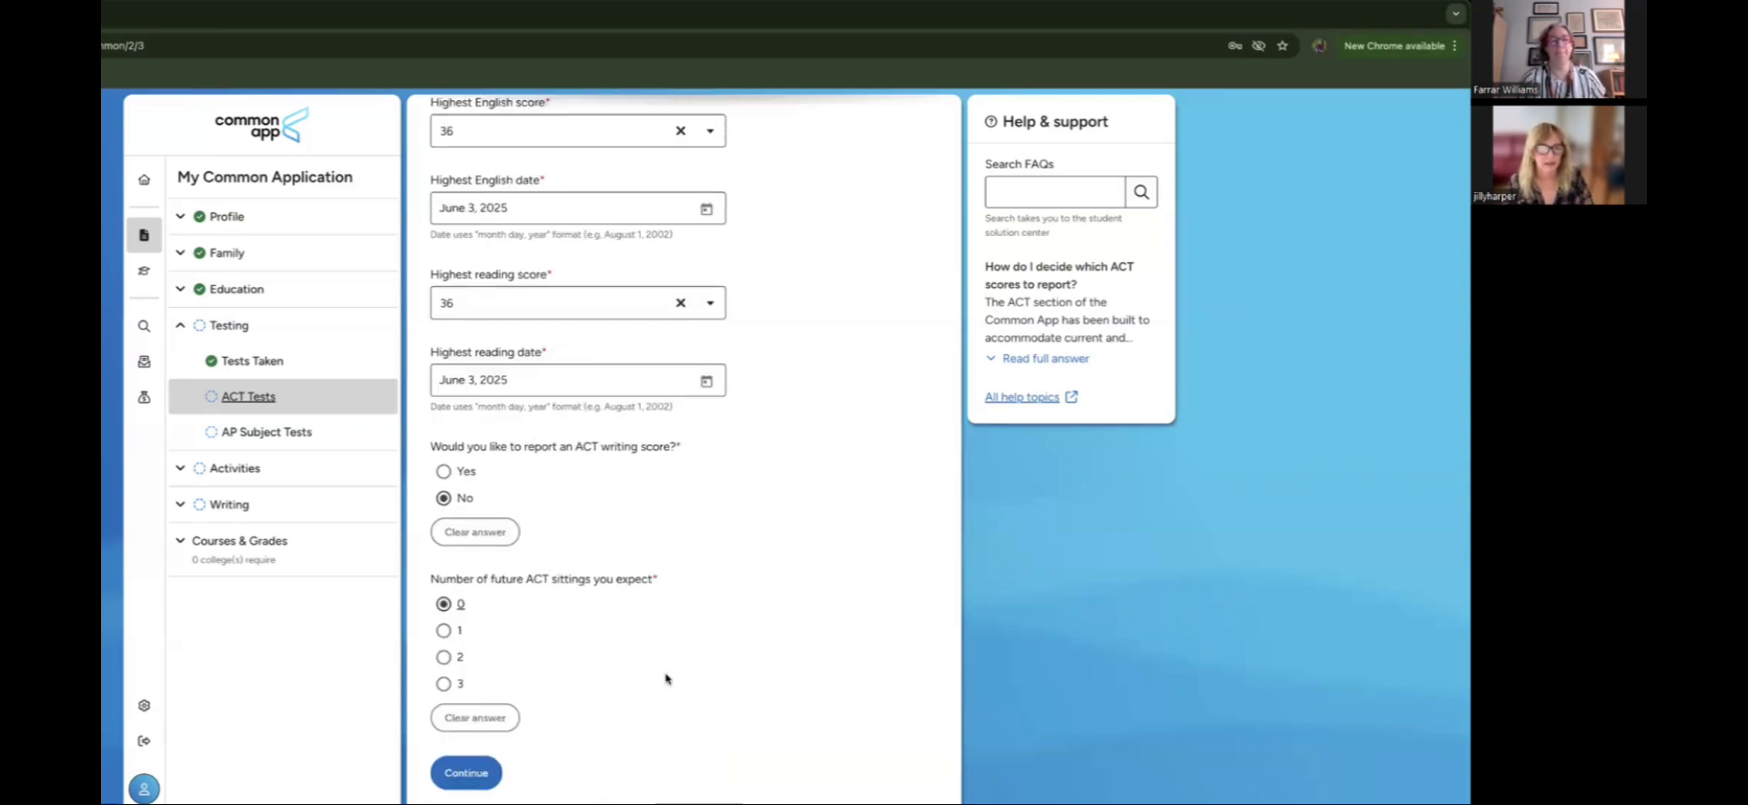
left_click(483, 773)
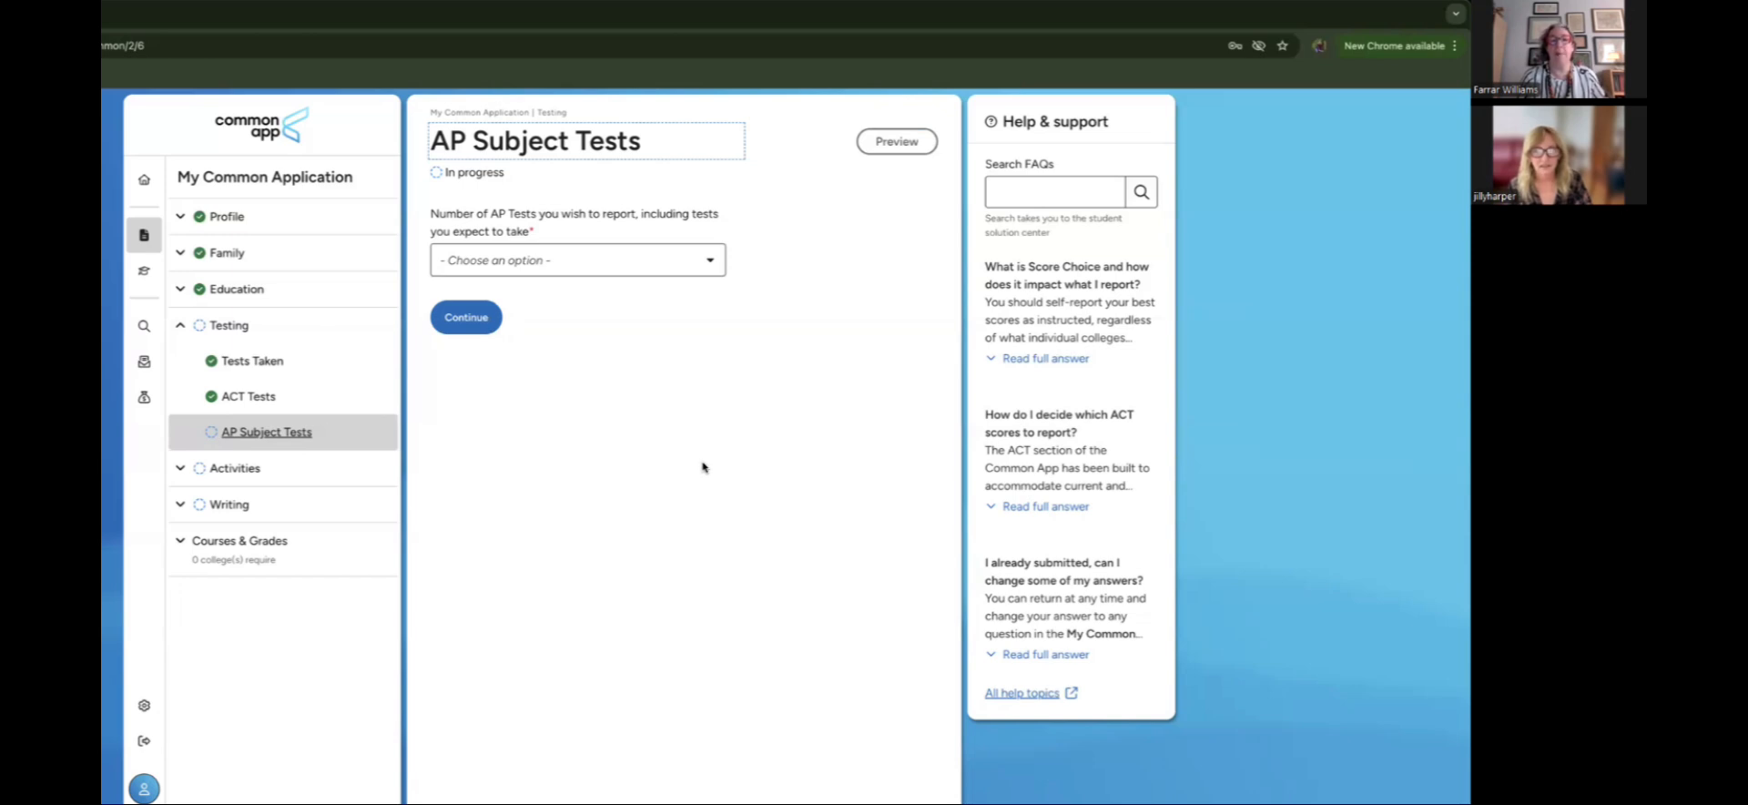
Step: Set the Number of AP Tests dropdown to 1
left_click(655, 269)
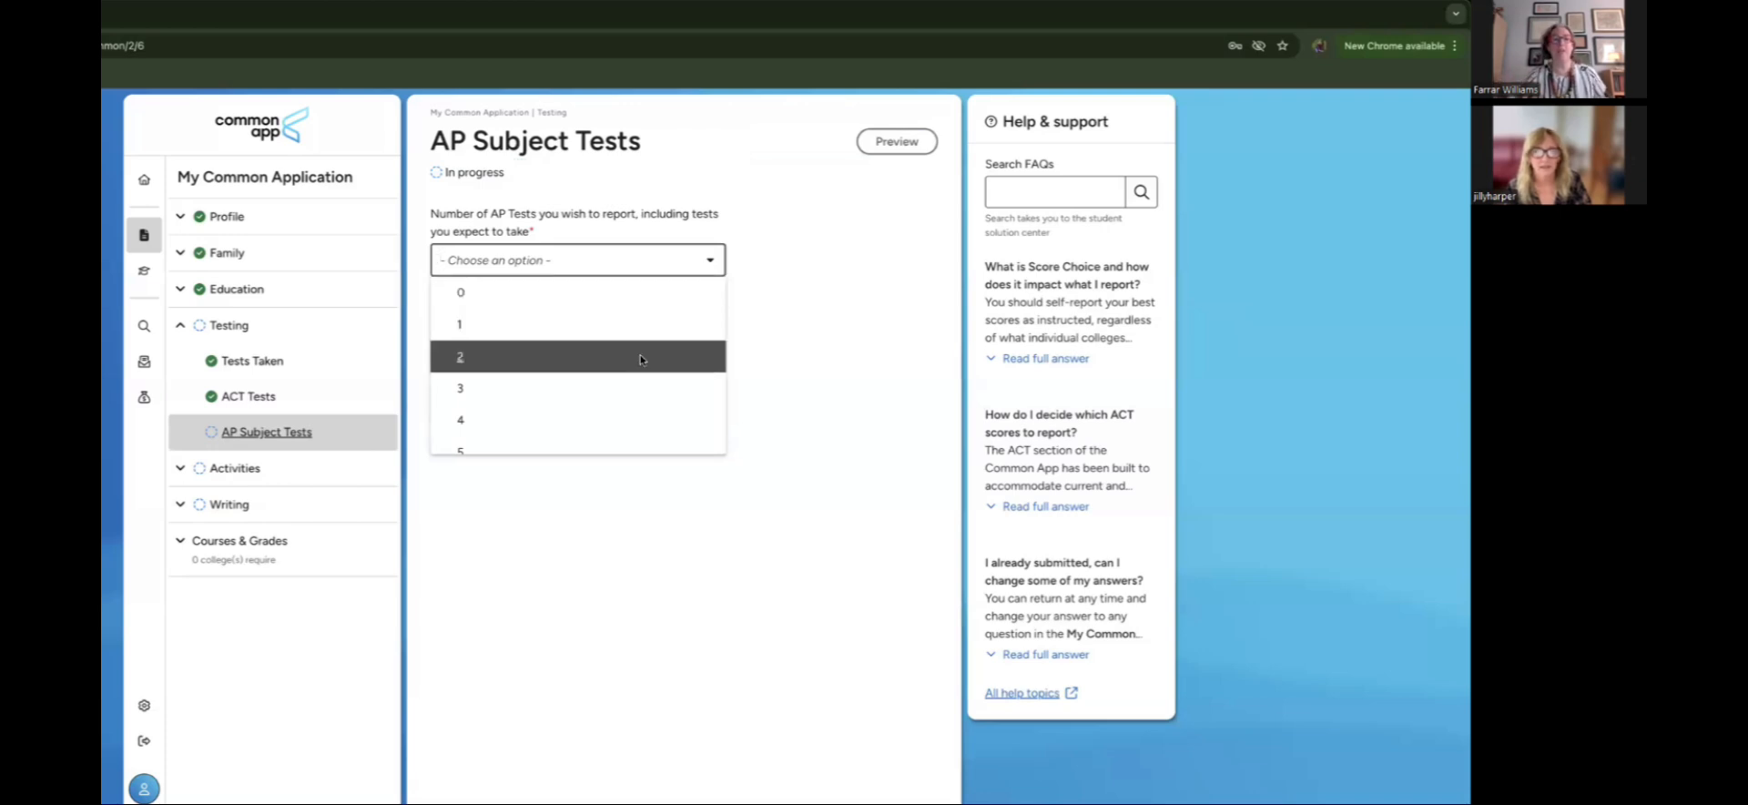
left_click(653, 324)
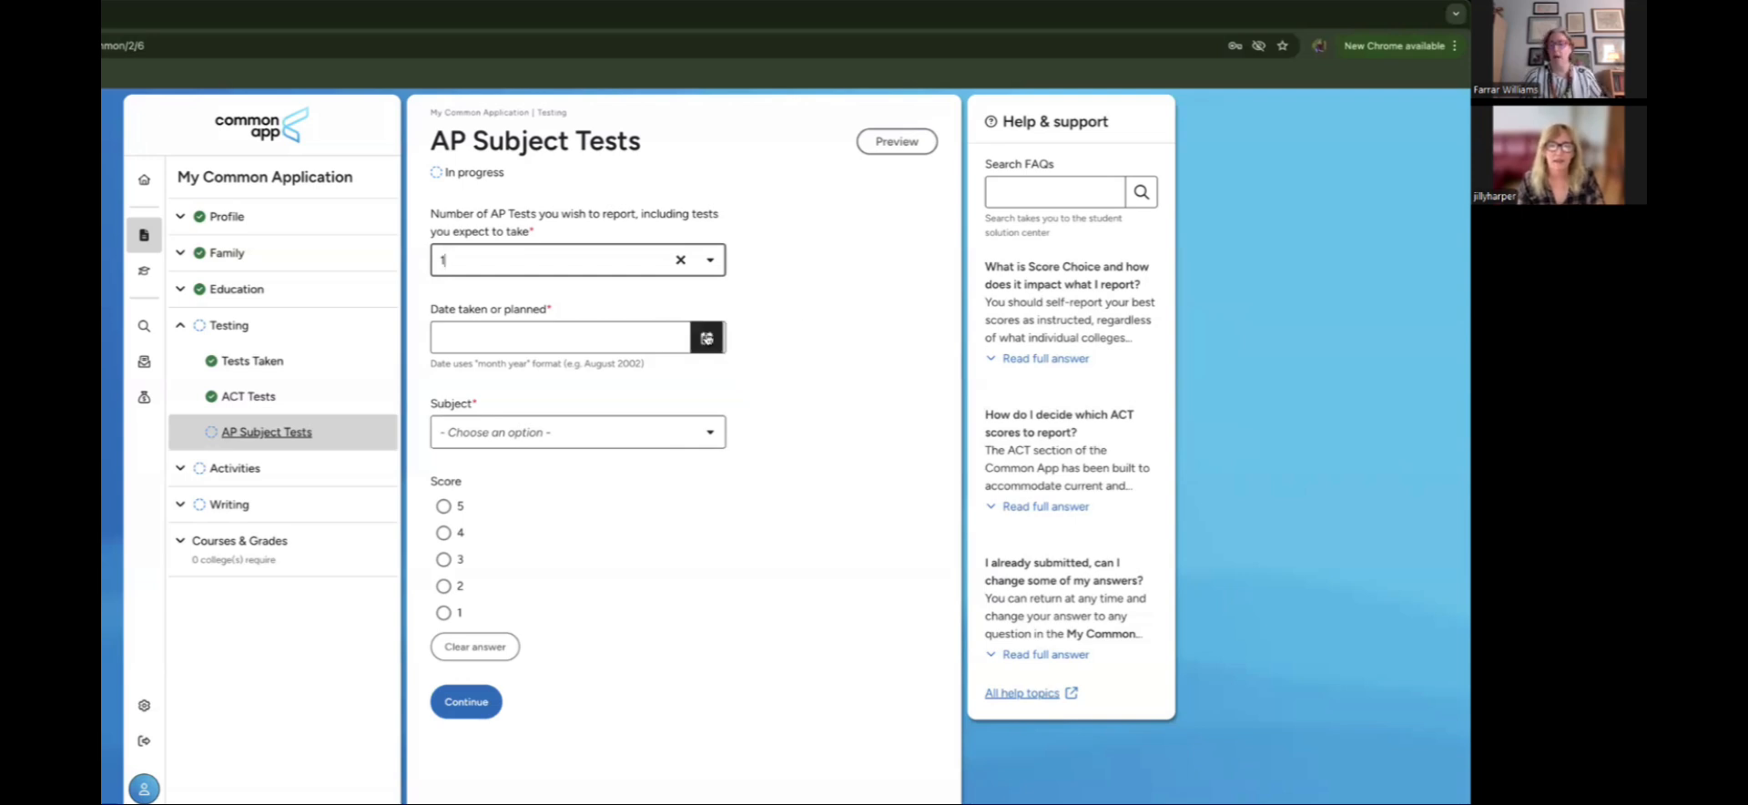
Step: Enter AP English Literature & Composition, May 2025, score 4, and save the Testing section
left_click(707, 338)
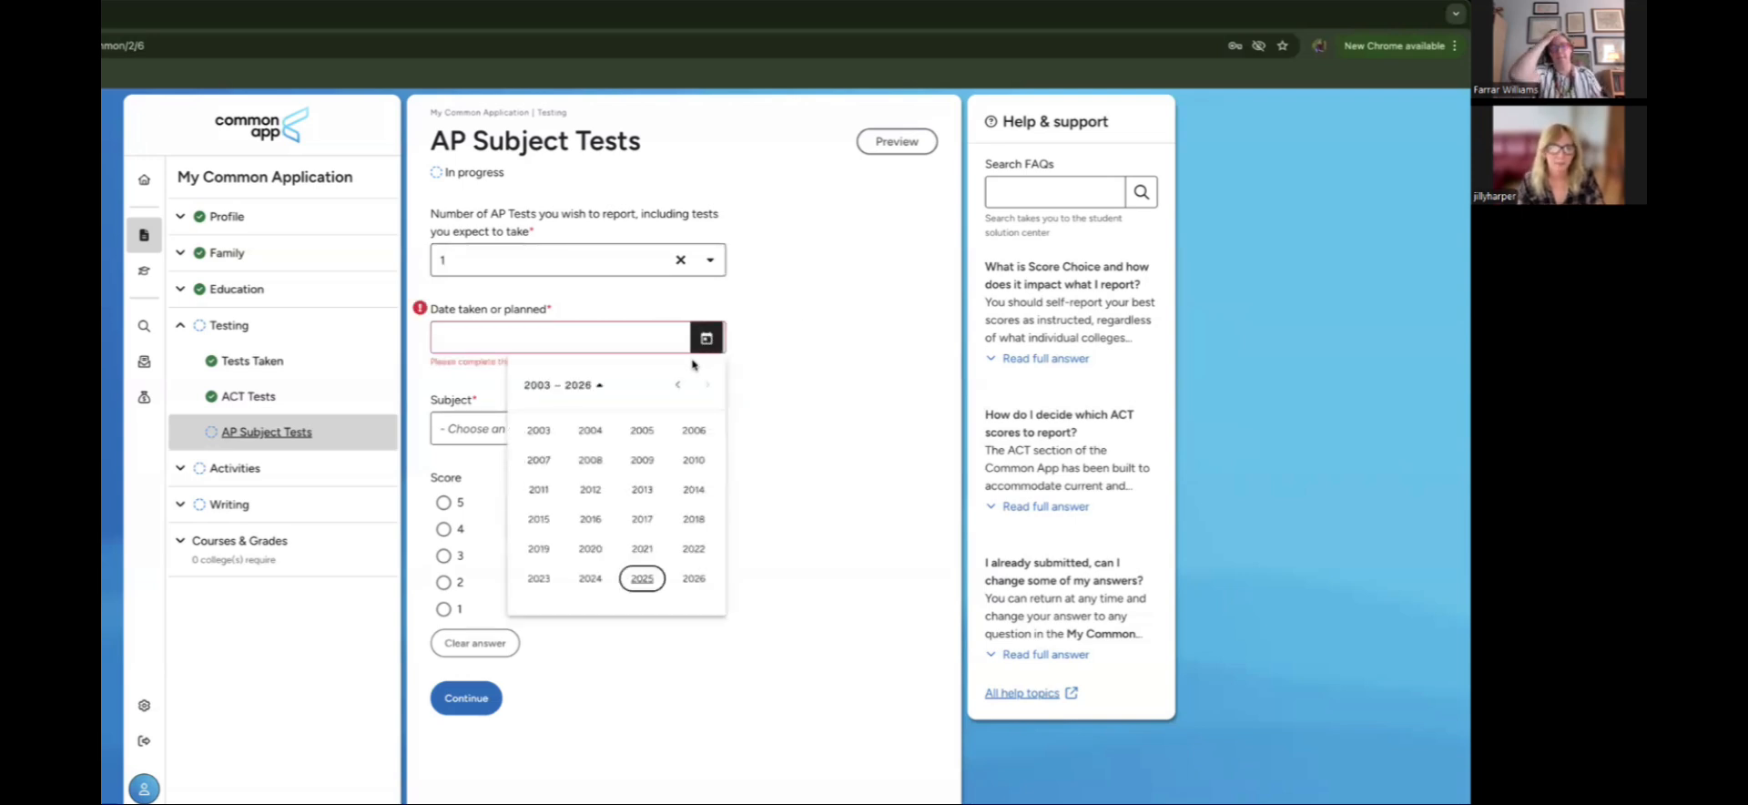
left_click(642, 578)
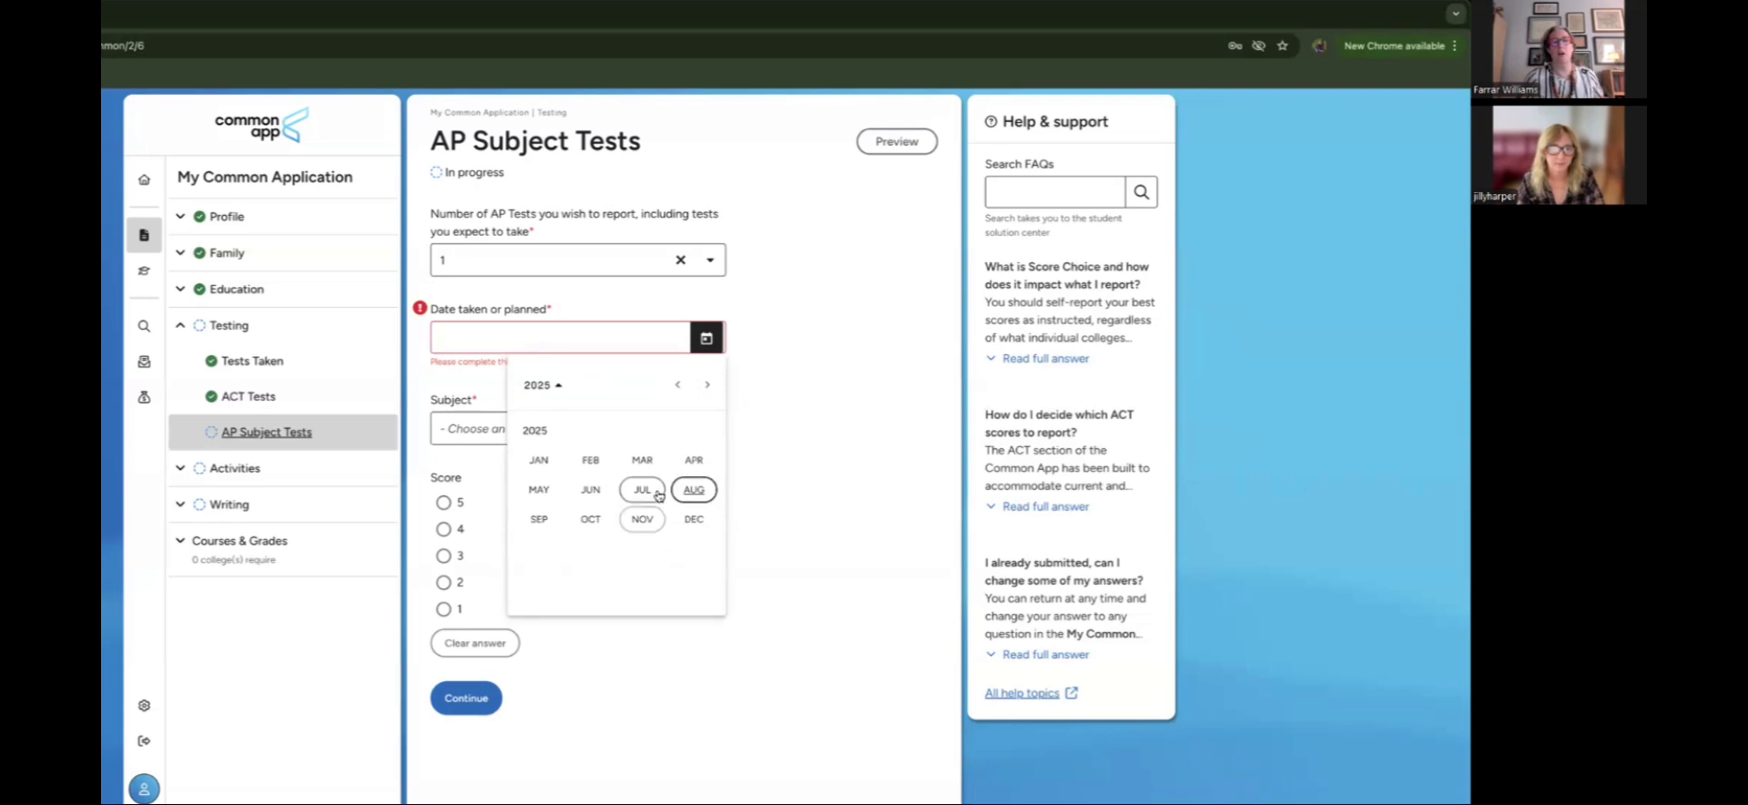
left_click(539, 491)
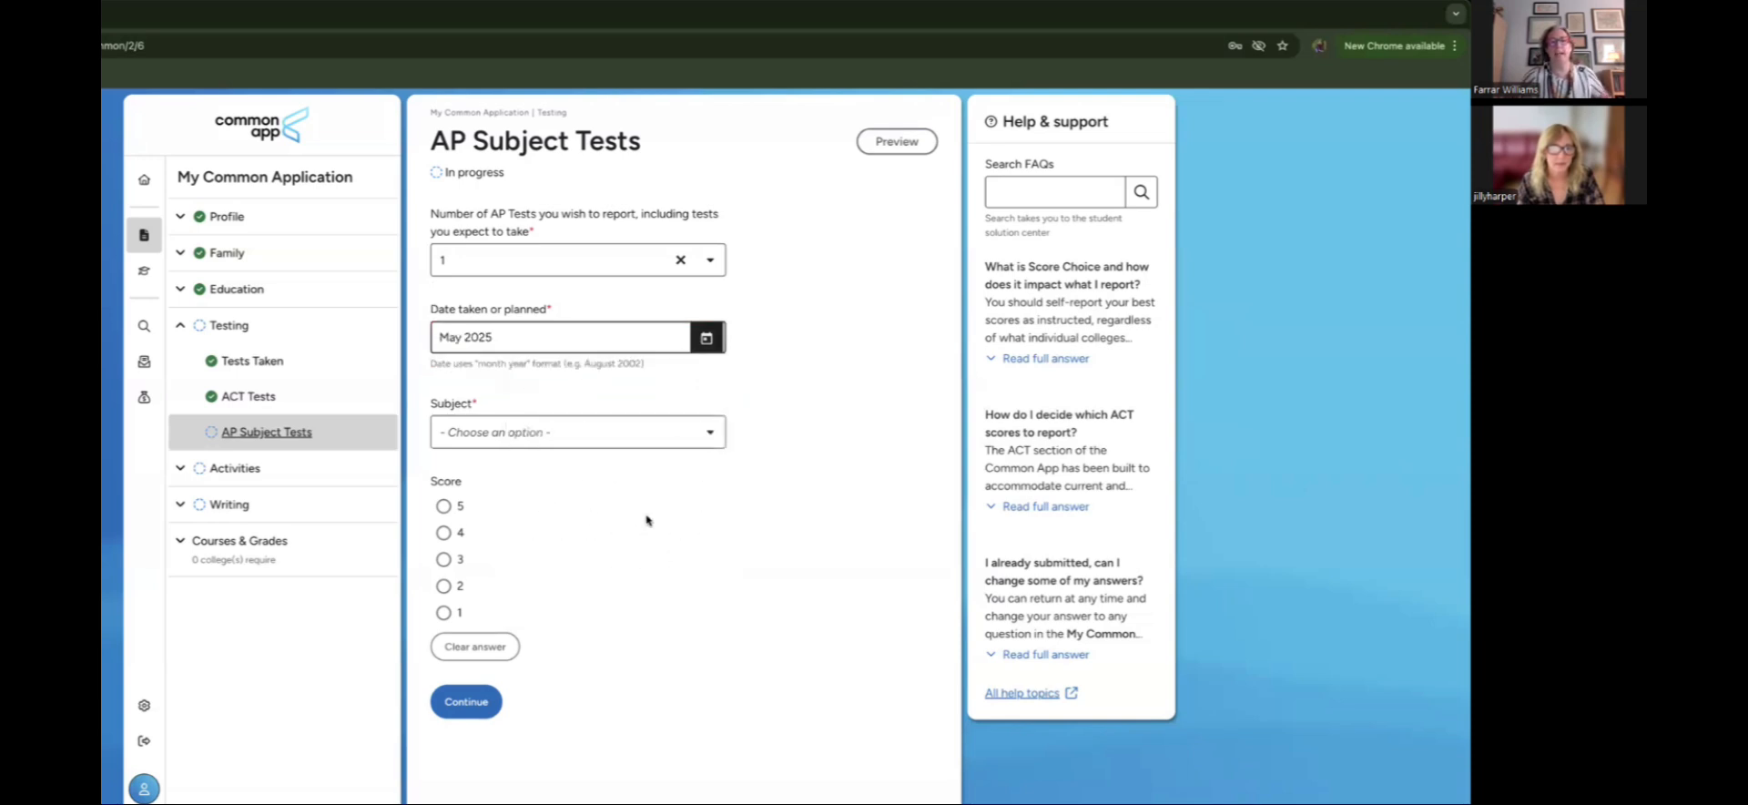
left_click(683, 439)
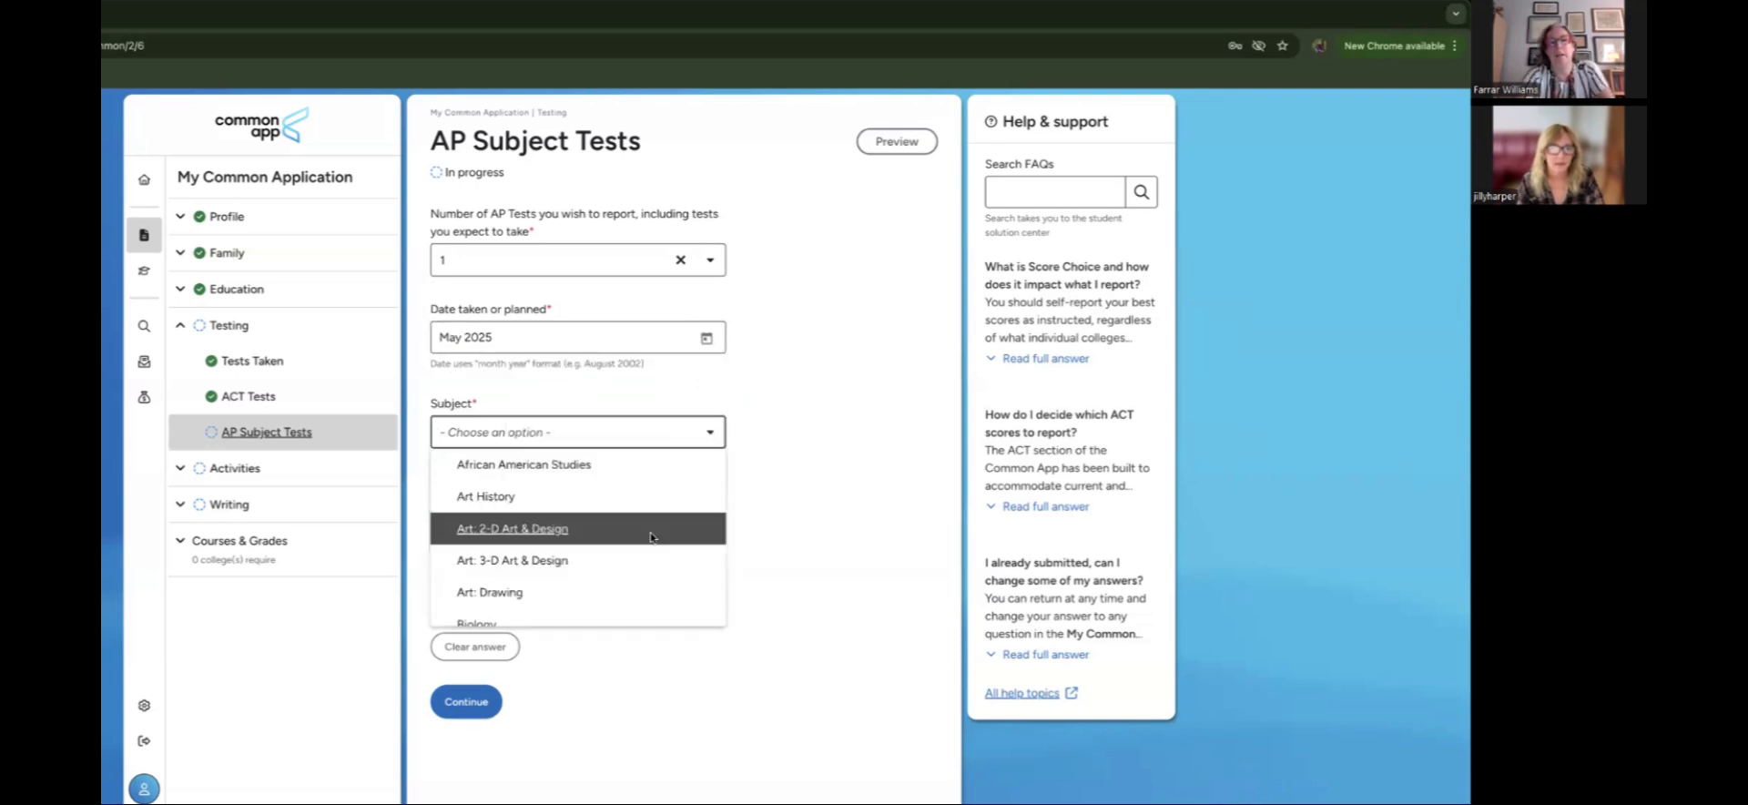
scroll(652, 539, "down", 1)
scroll(652, 538, "down", 4)
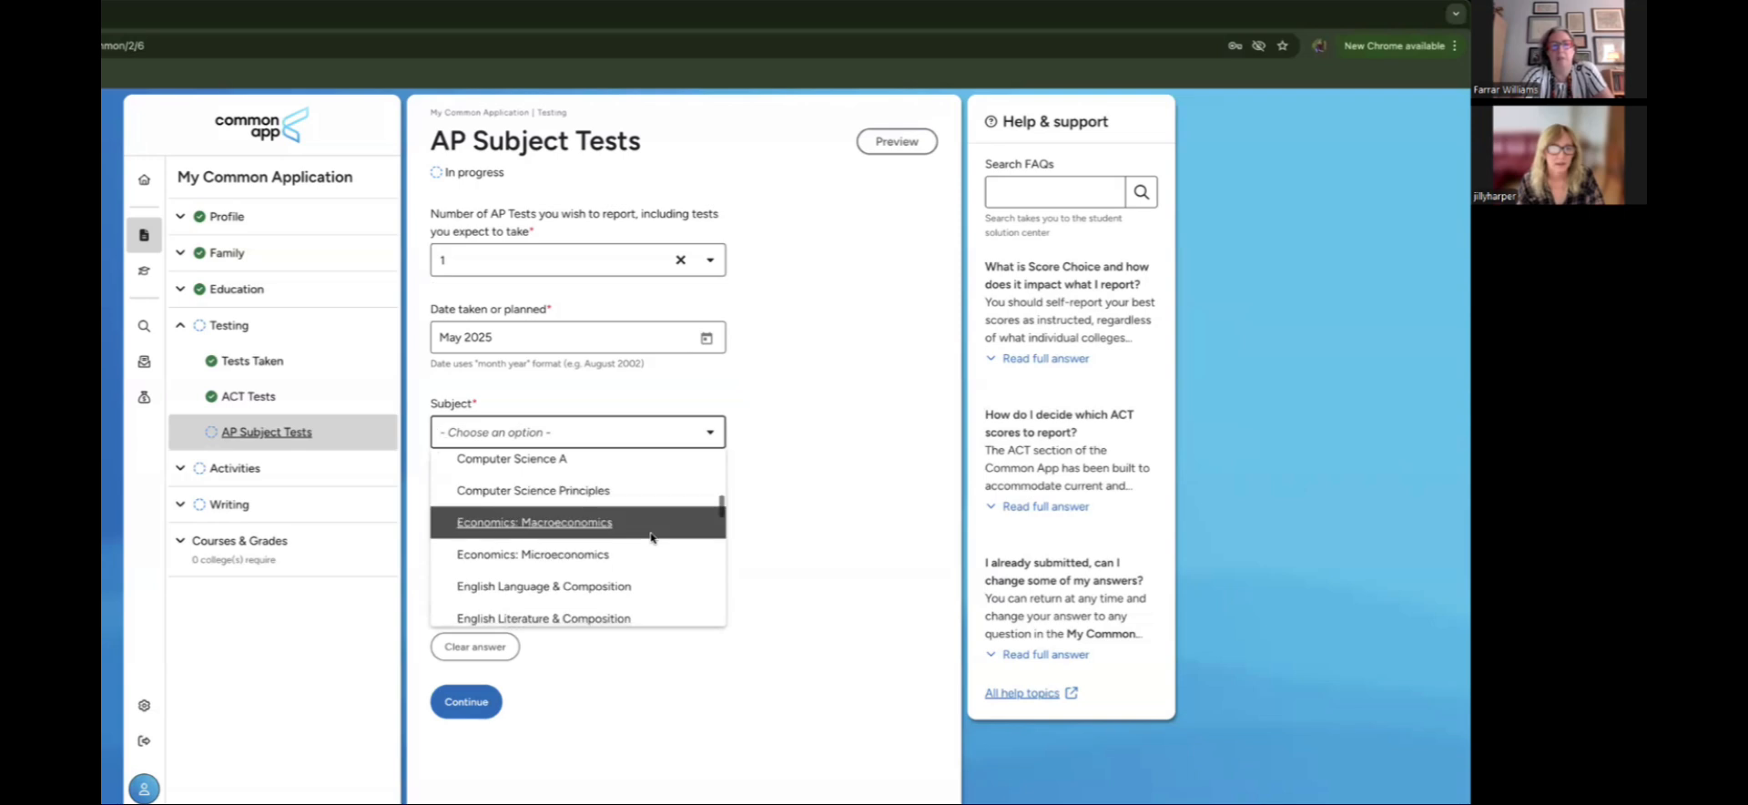
scroll(652, 538, "down", 2)
scroll(652, 539, "up", 3)
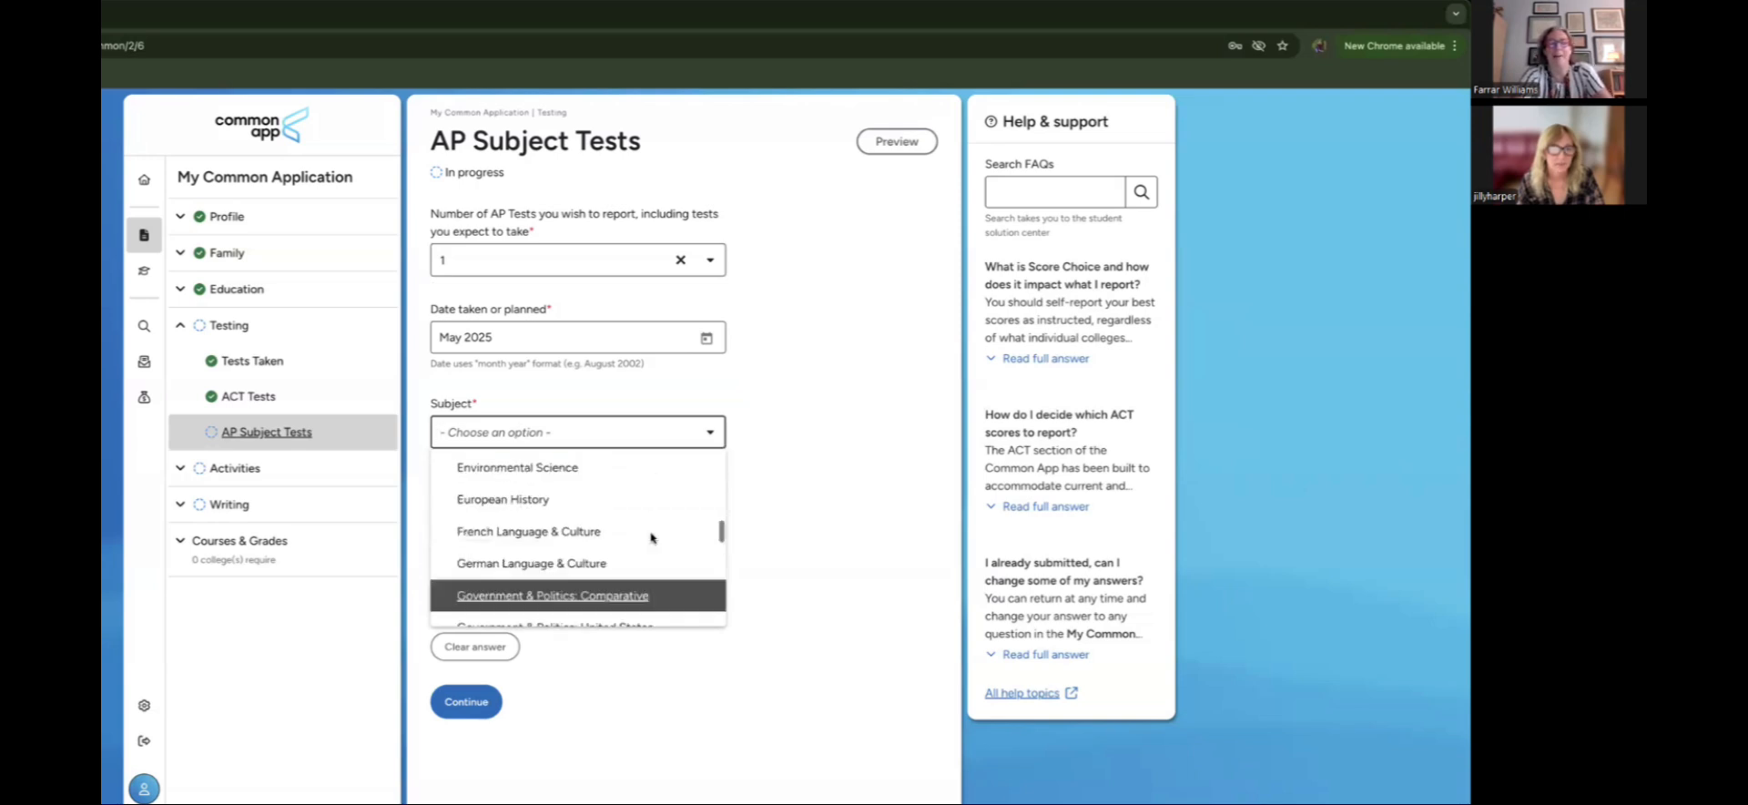
scroll(640, 582, "down", 1)
left_click(640, 602)
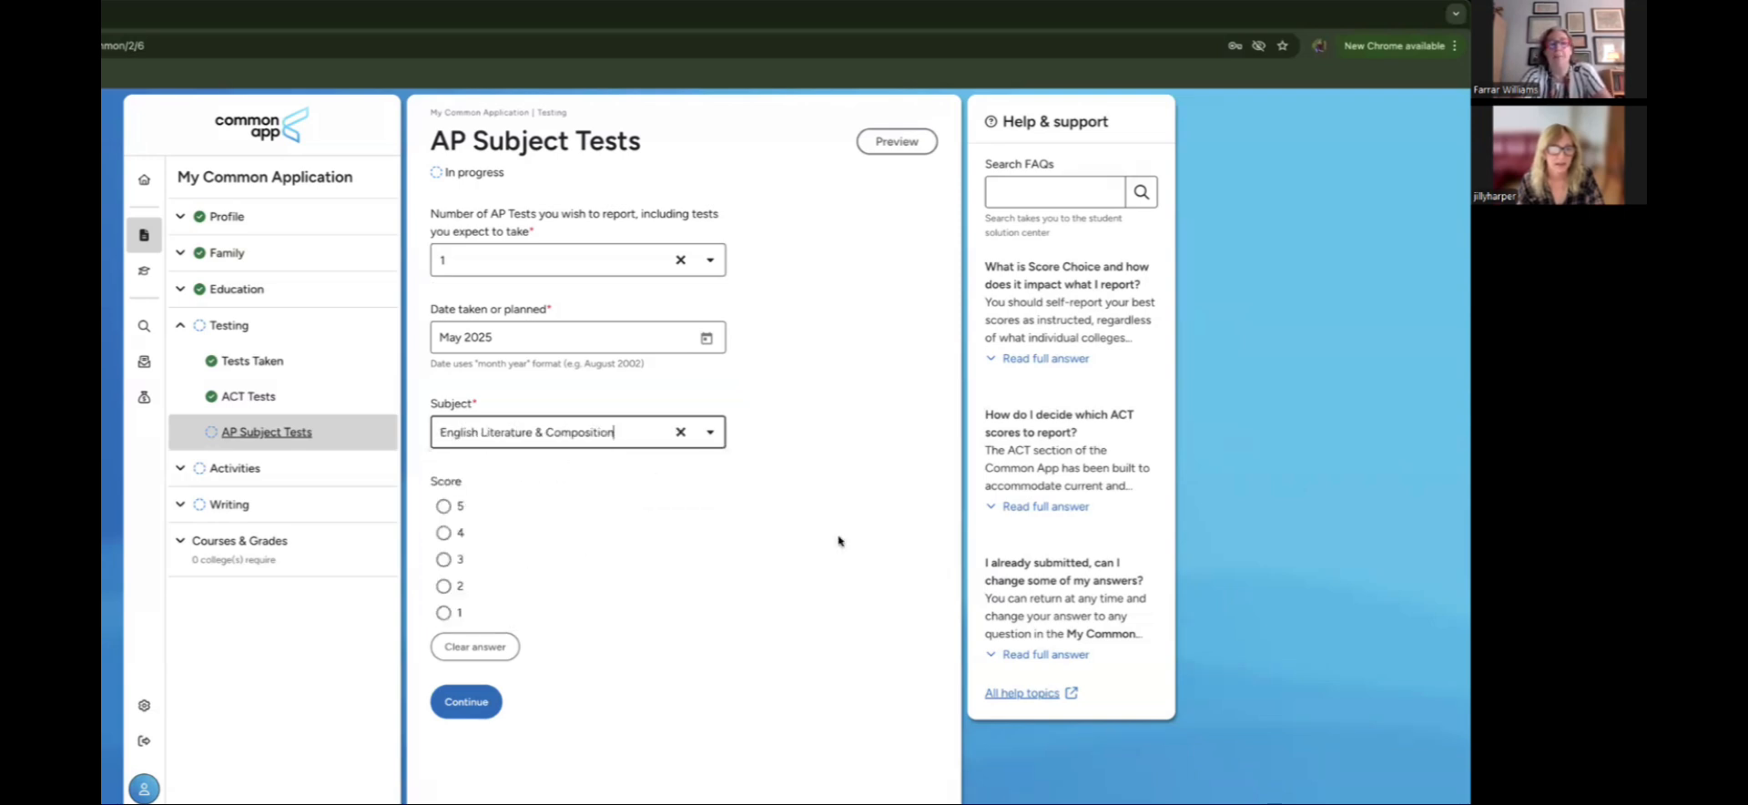
left_click(446, 533)
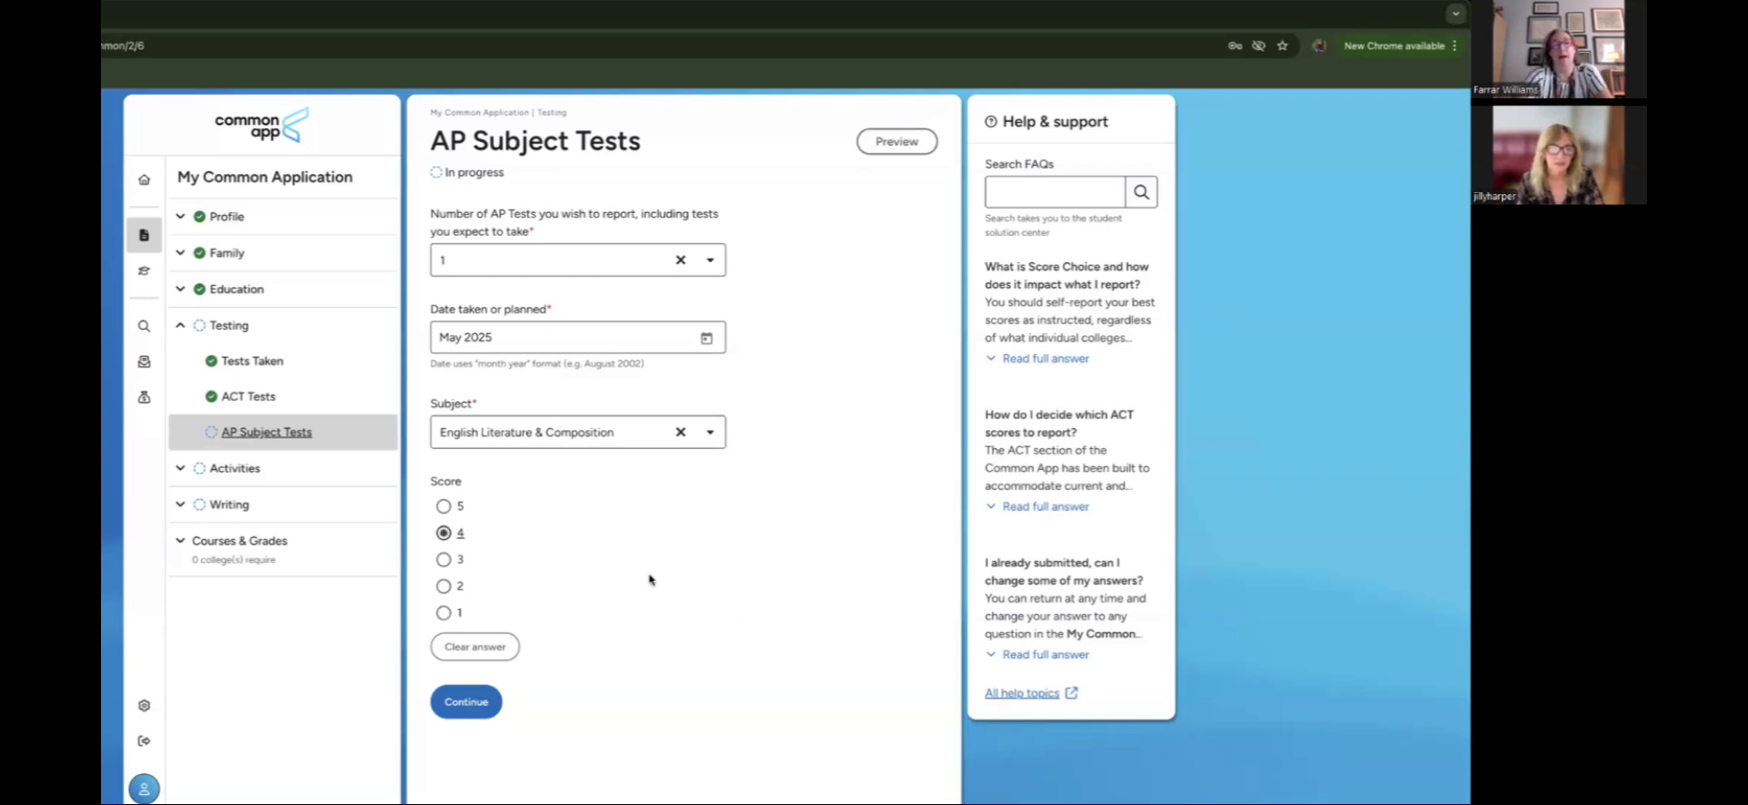
left_click(475, 699)
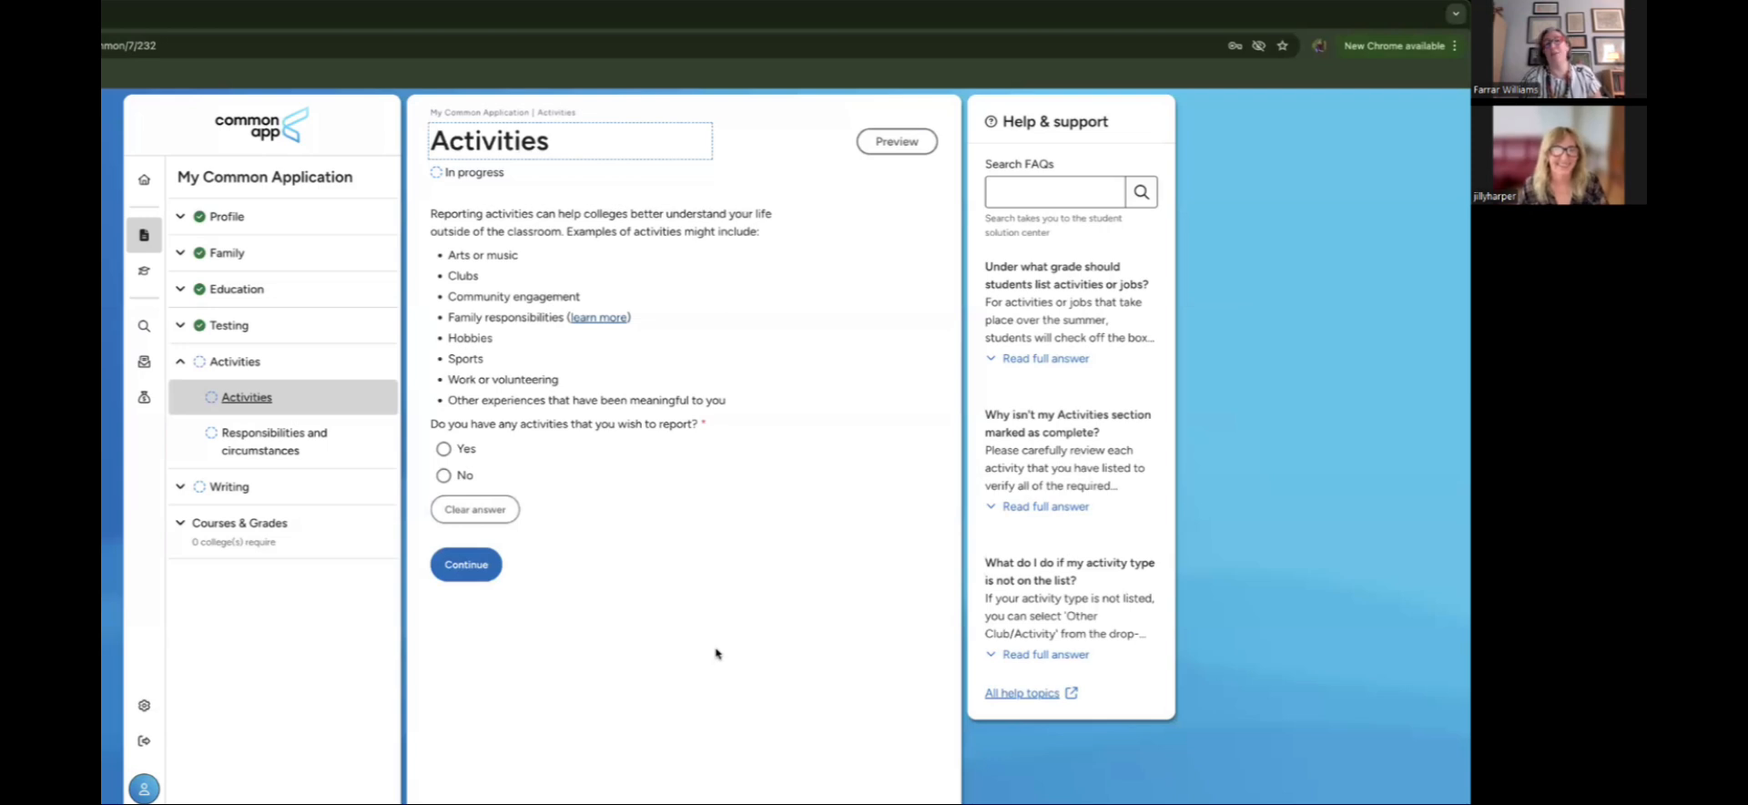
Step: Answer Yes to reporting activities and look over the empty Activity 1 fields
left_click(444, 451)
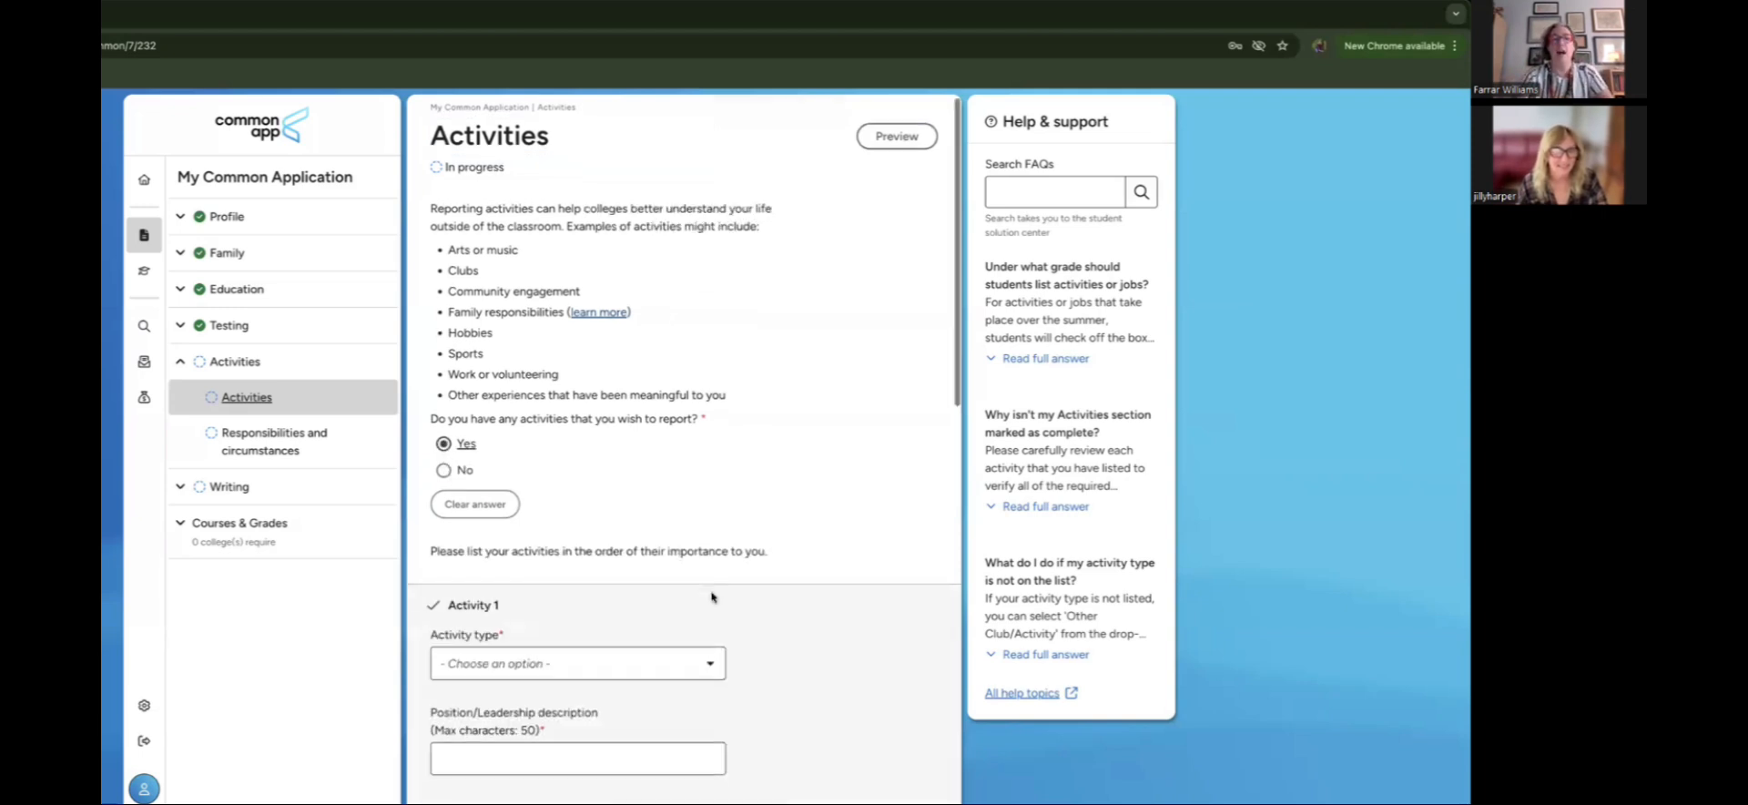
scroll(712, 596, "down", 1)
scroll(712, 596, "down", 5)
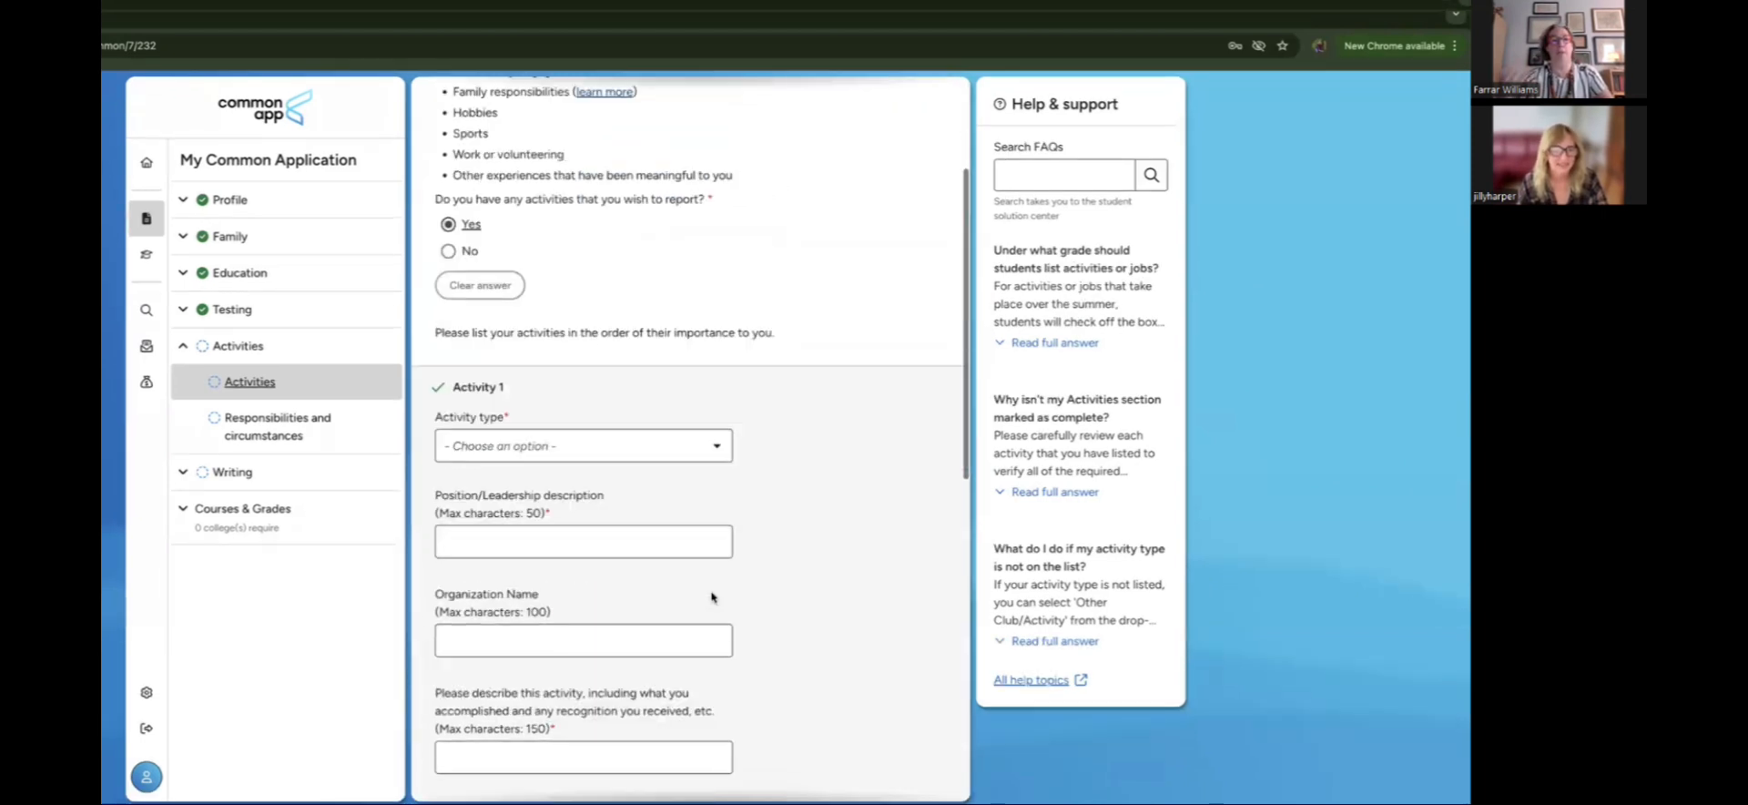
scroll(712, 594, "down", 4)
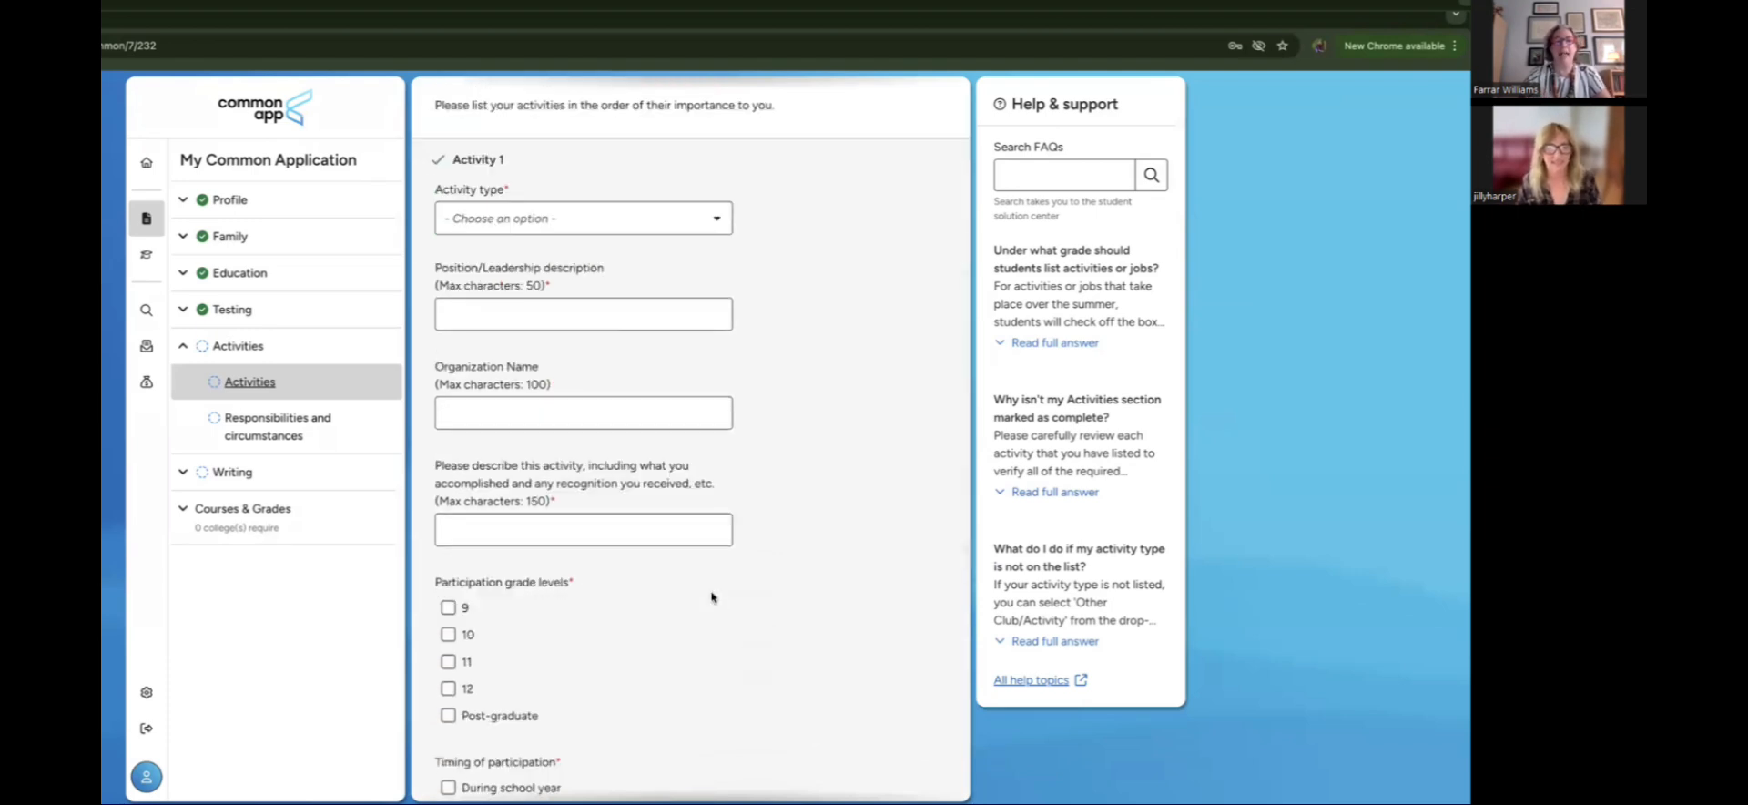
scroll(712, 596, "down", 8)
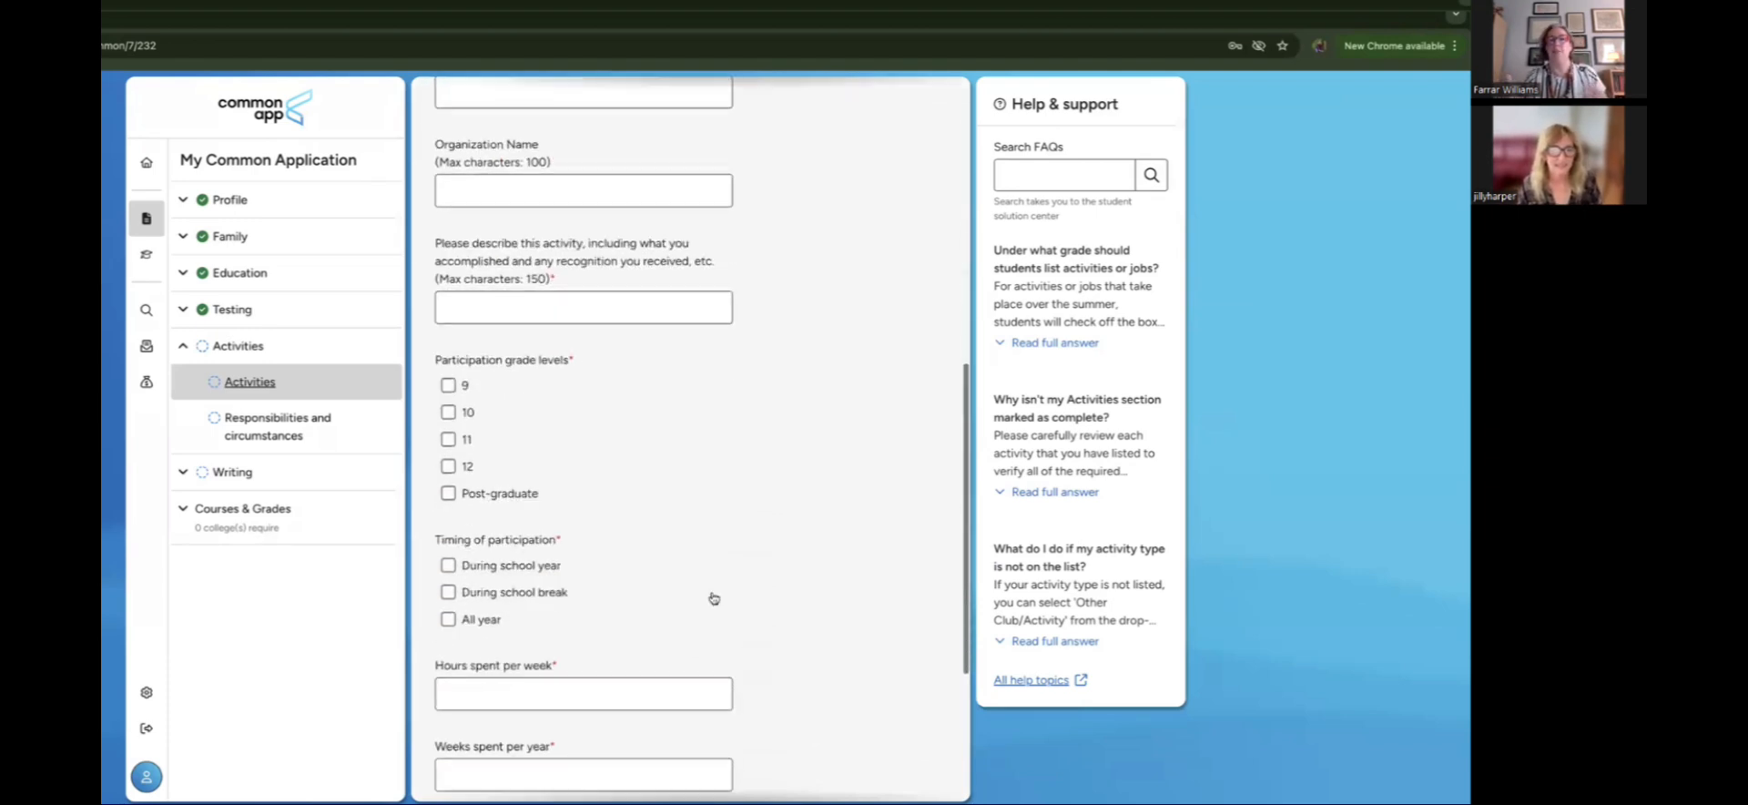
scroll(712, 596, "down", 2)
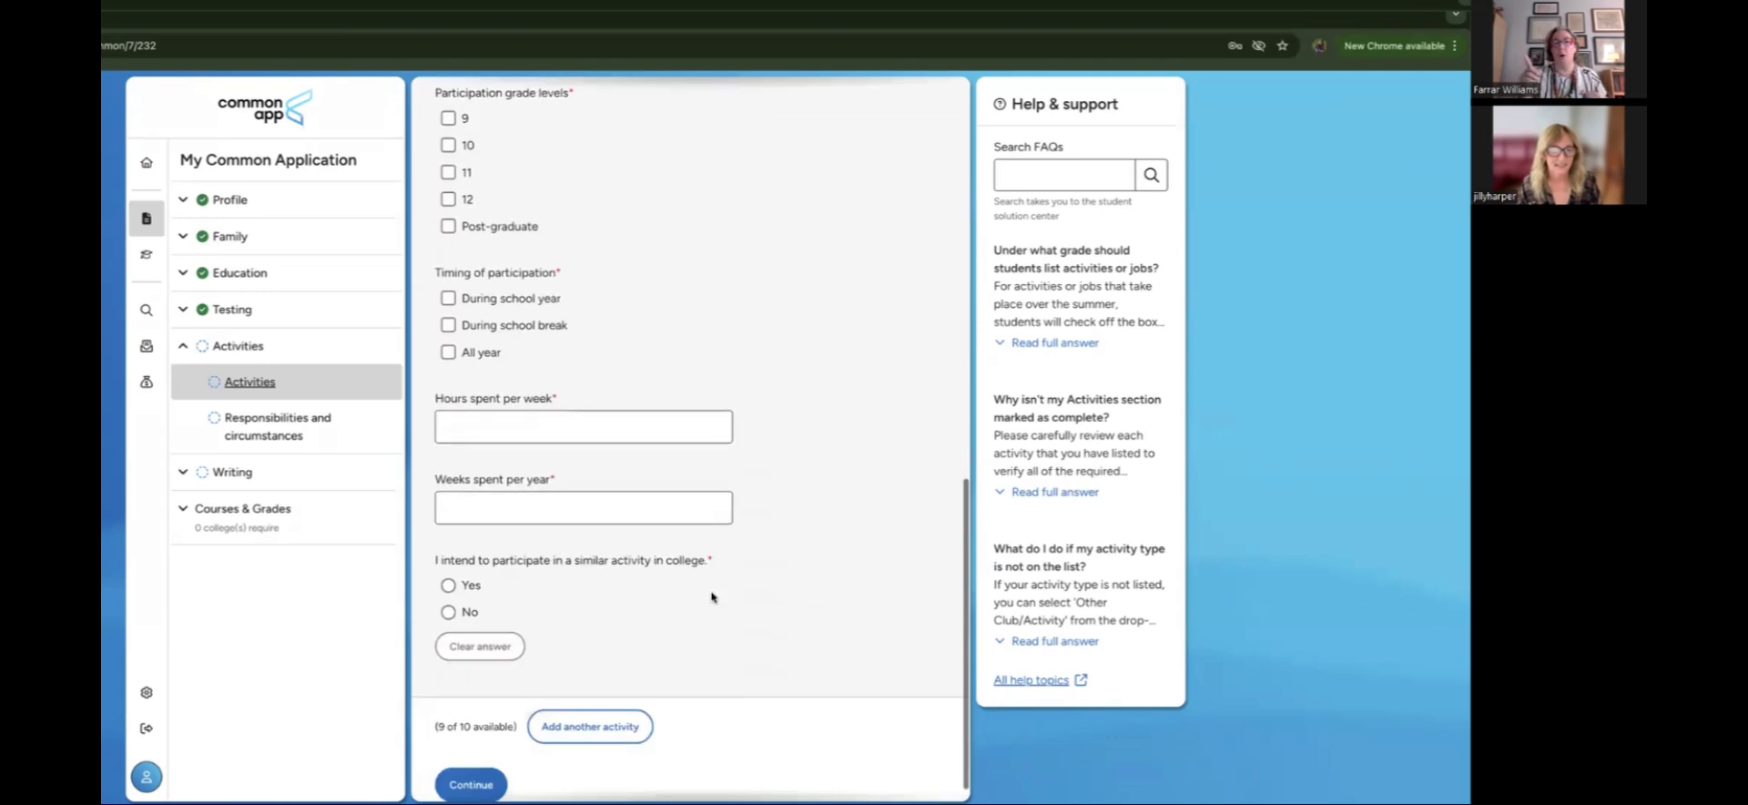
scroll(712, 596, "up", 12)
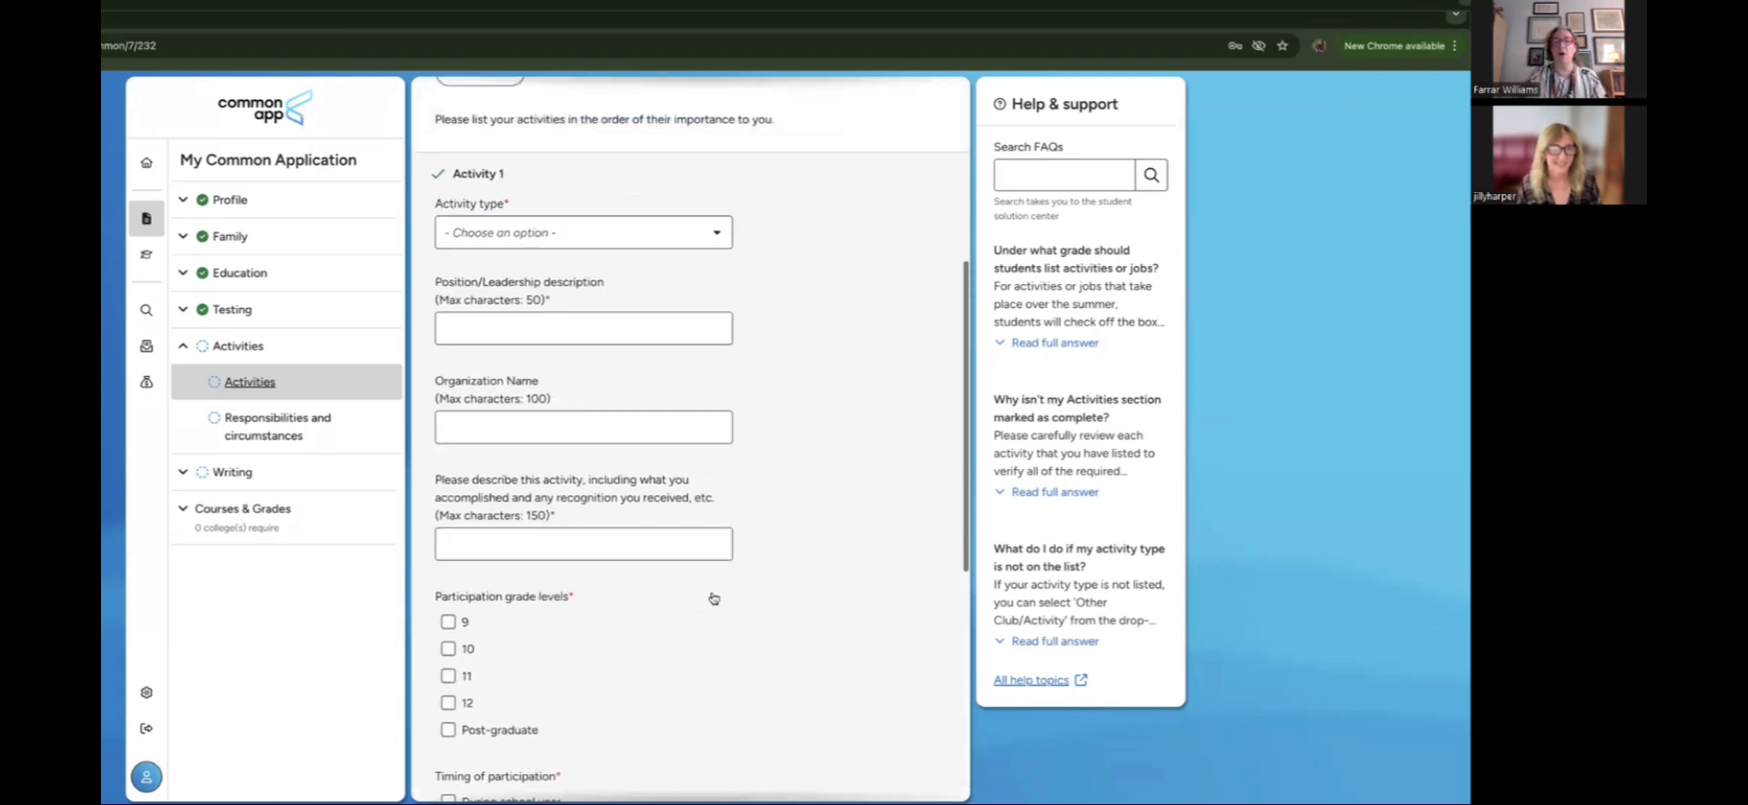
Step: Choose Work (Paid) from the bottom of Activity 1's type list
scroll(747, 536, "down", 3)
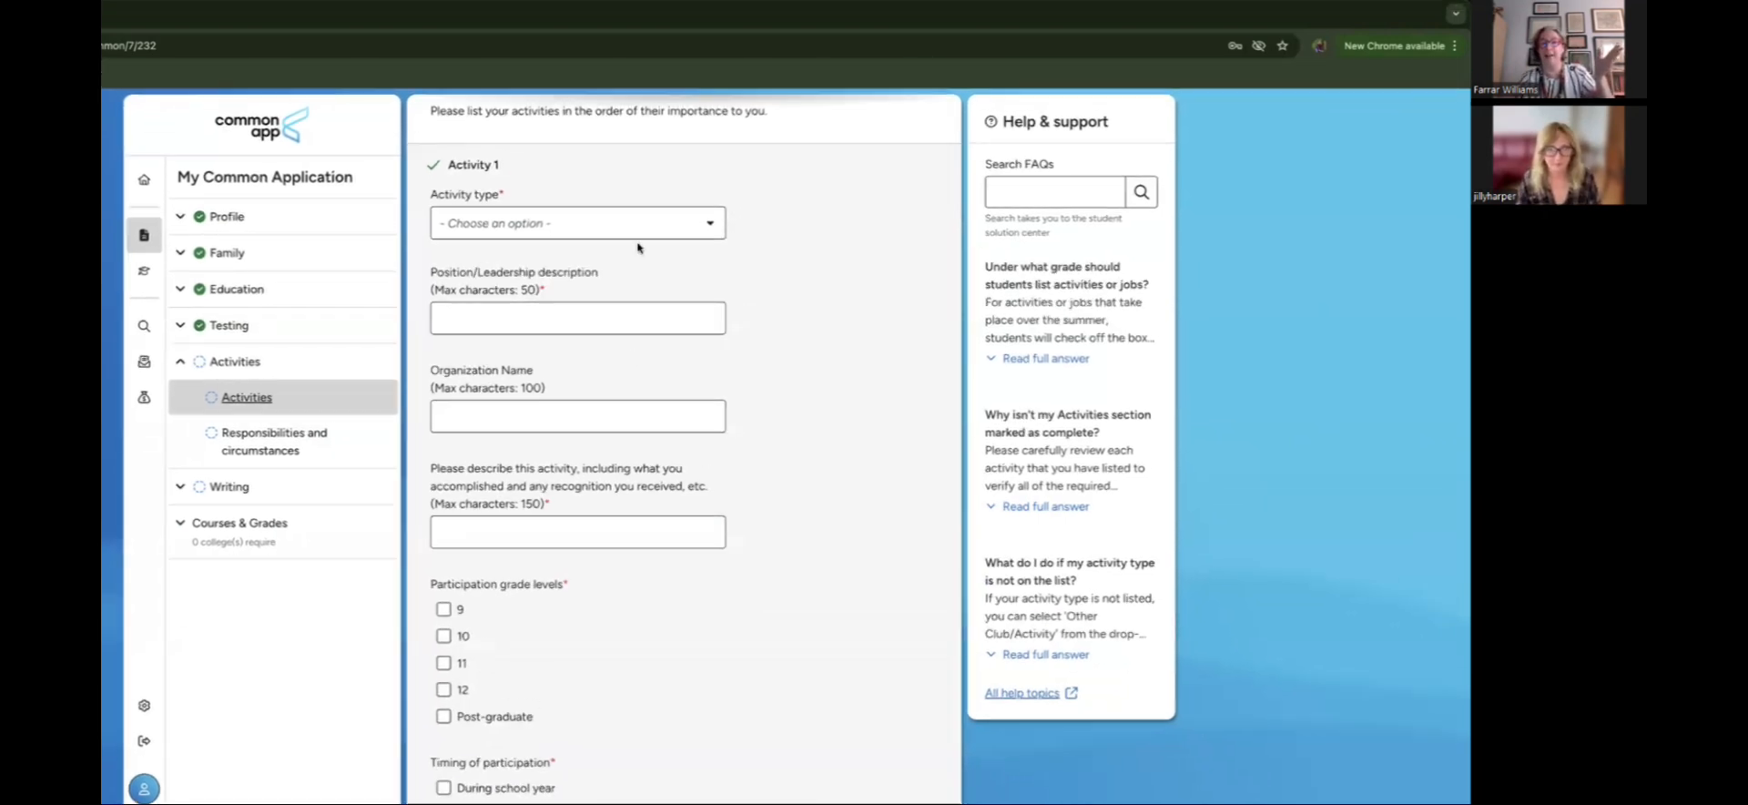
left_click(606, 218)
scroll(594, 310, "down", 5)
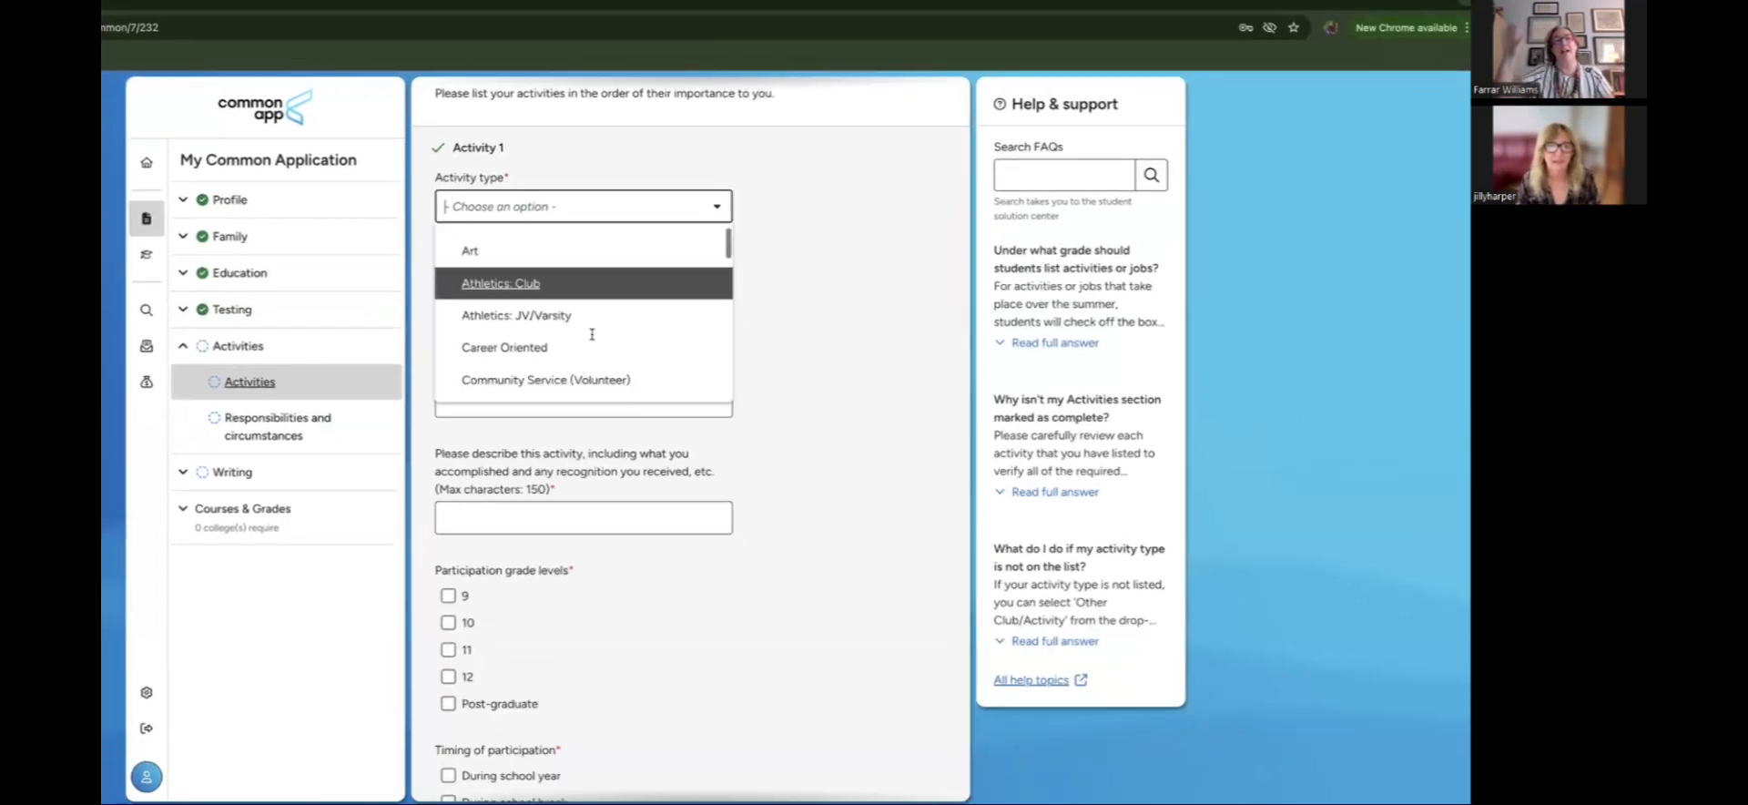
scroll(592, 339, "down", 3)
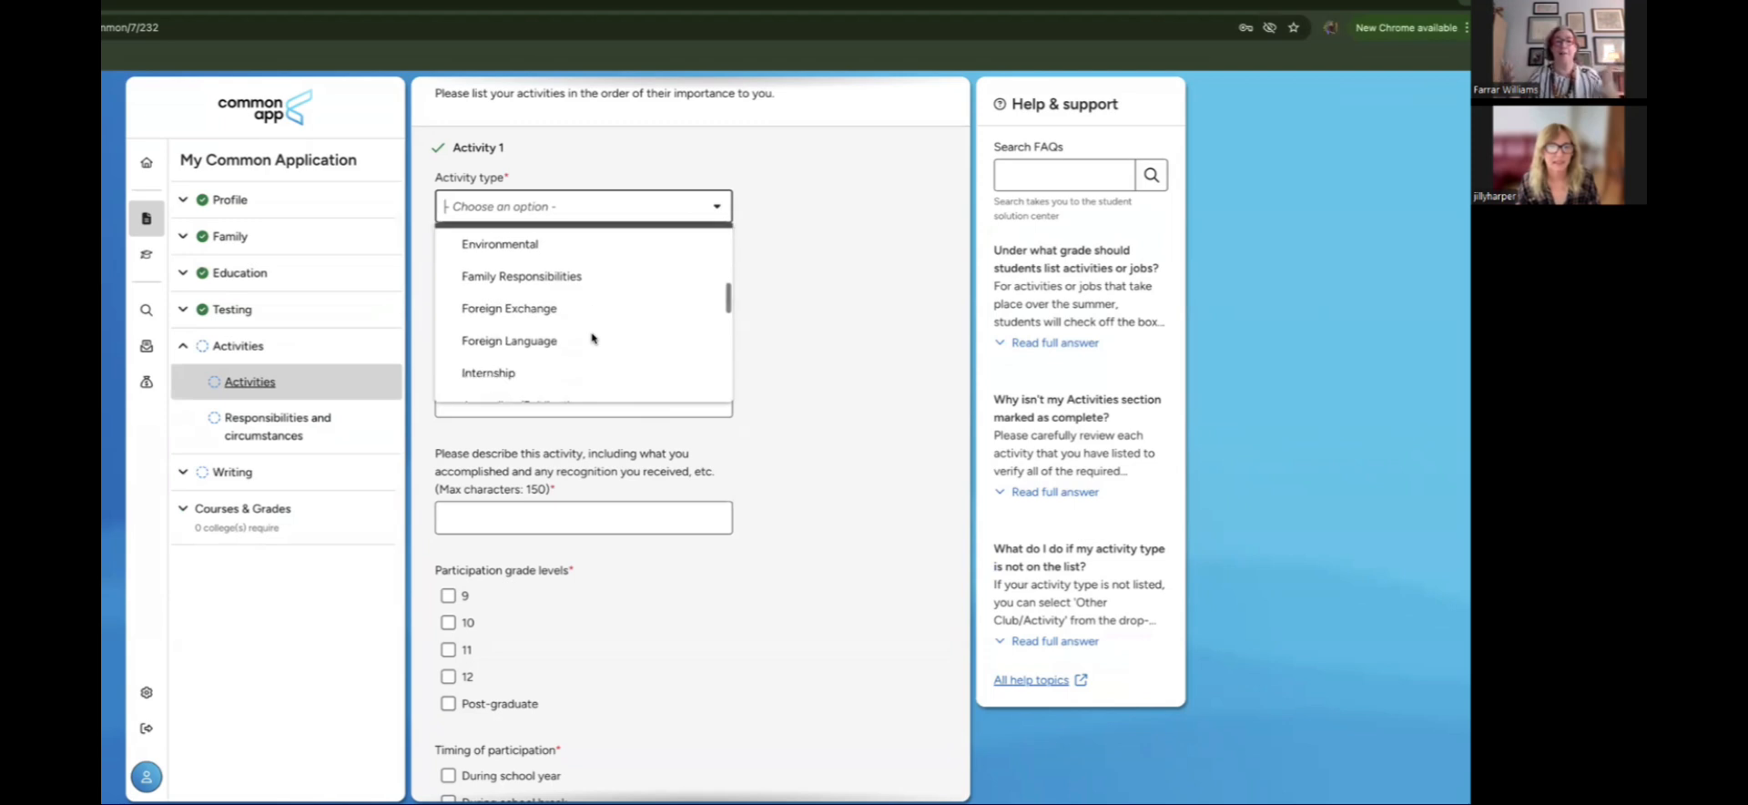
scroll(591, 339, "down", 5)
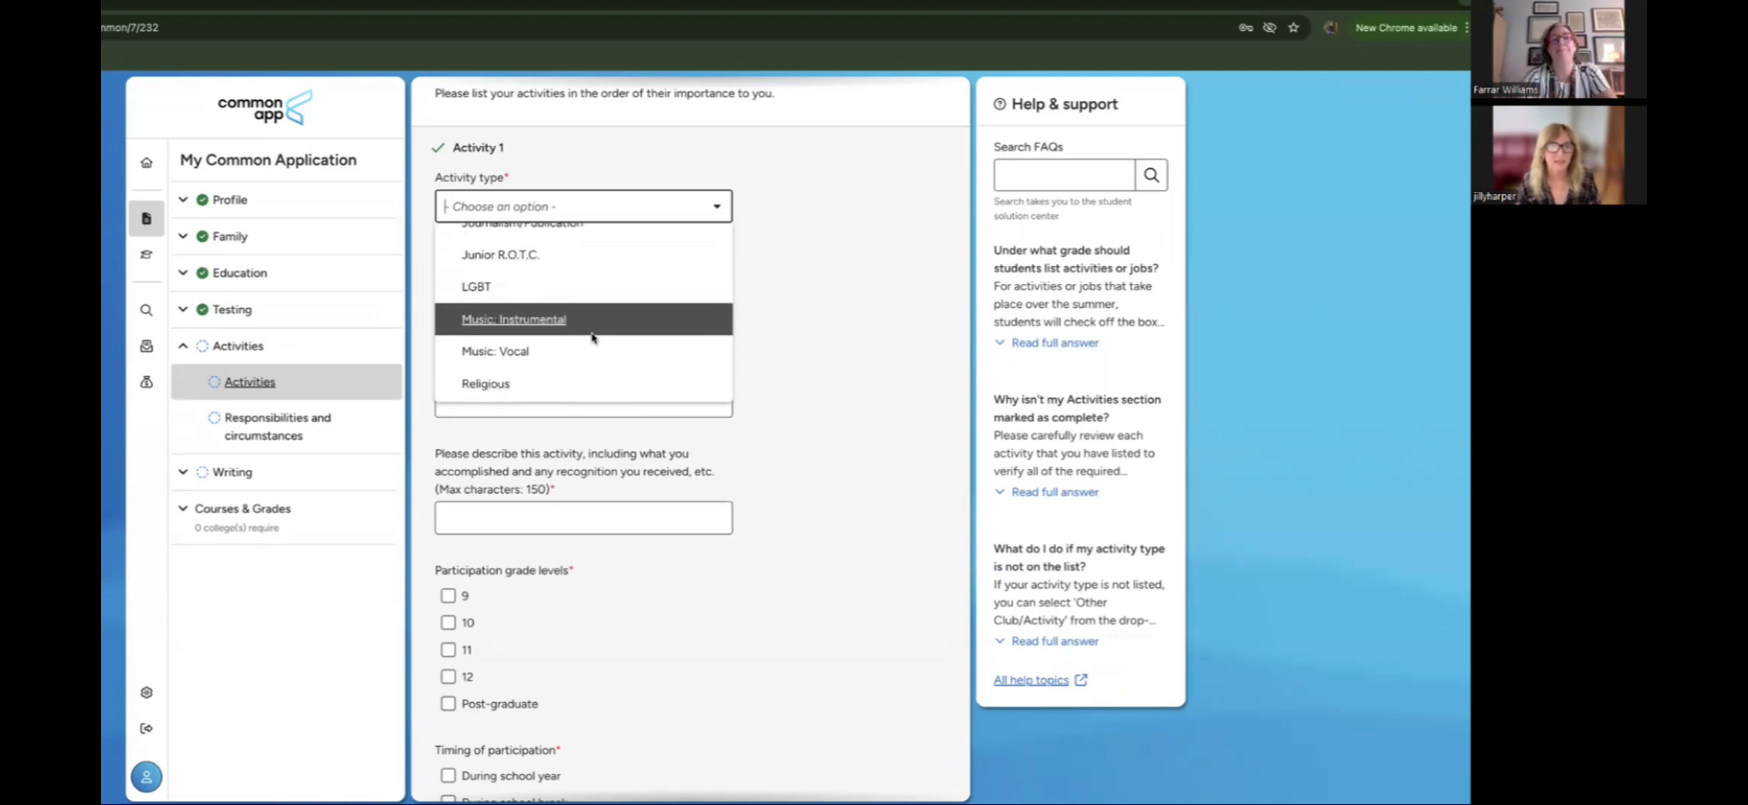
scroll(592, 339, "down", 5)
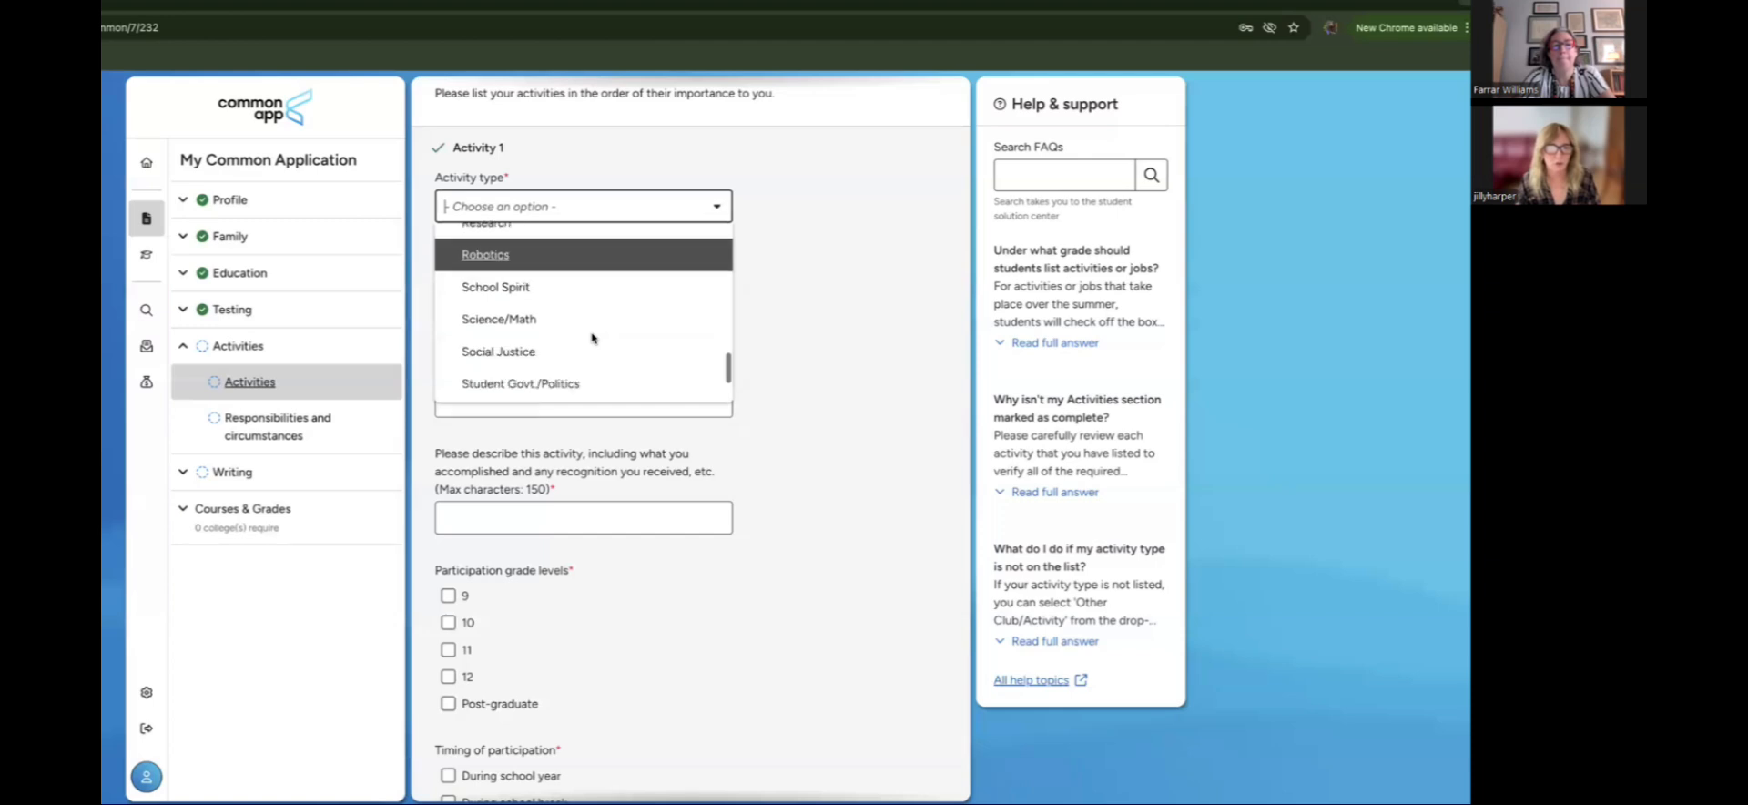
scroll(592, 338, "down", 3)
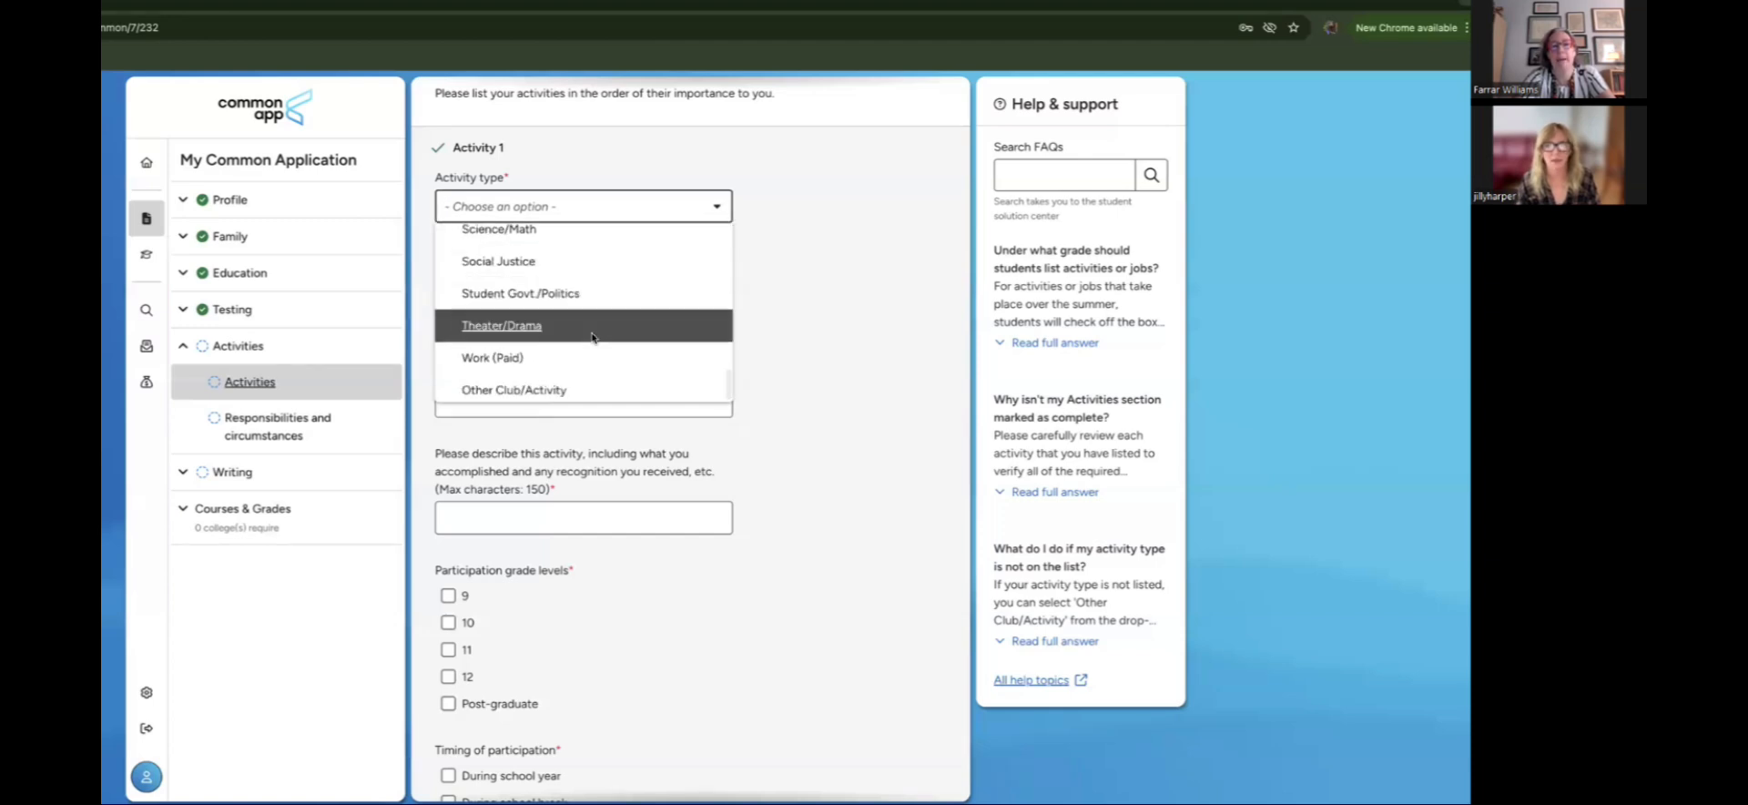
scroll(592, 339, "down", 1)
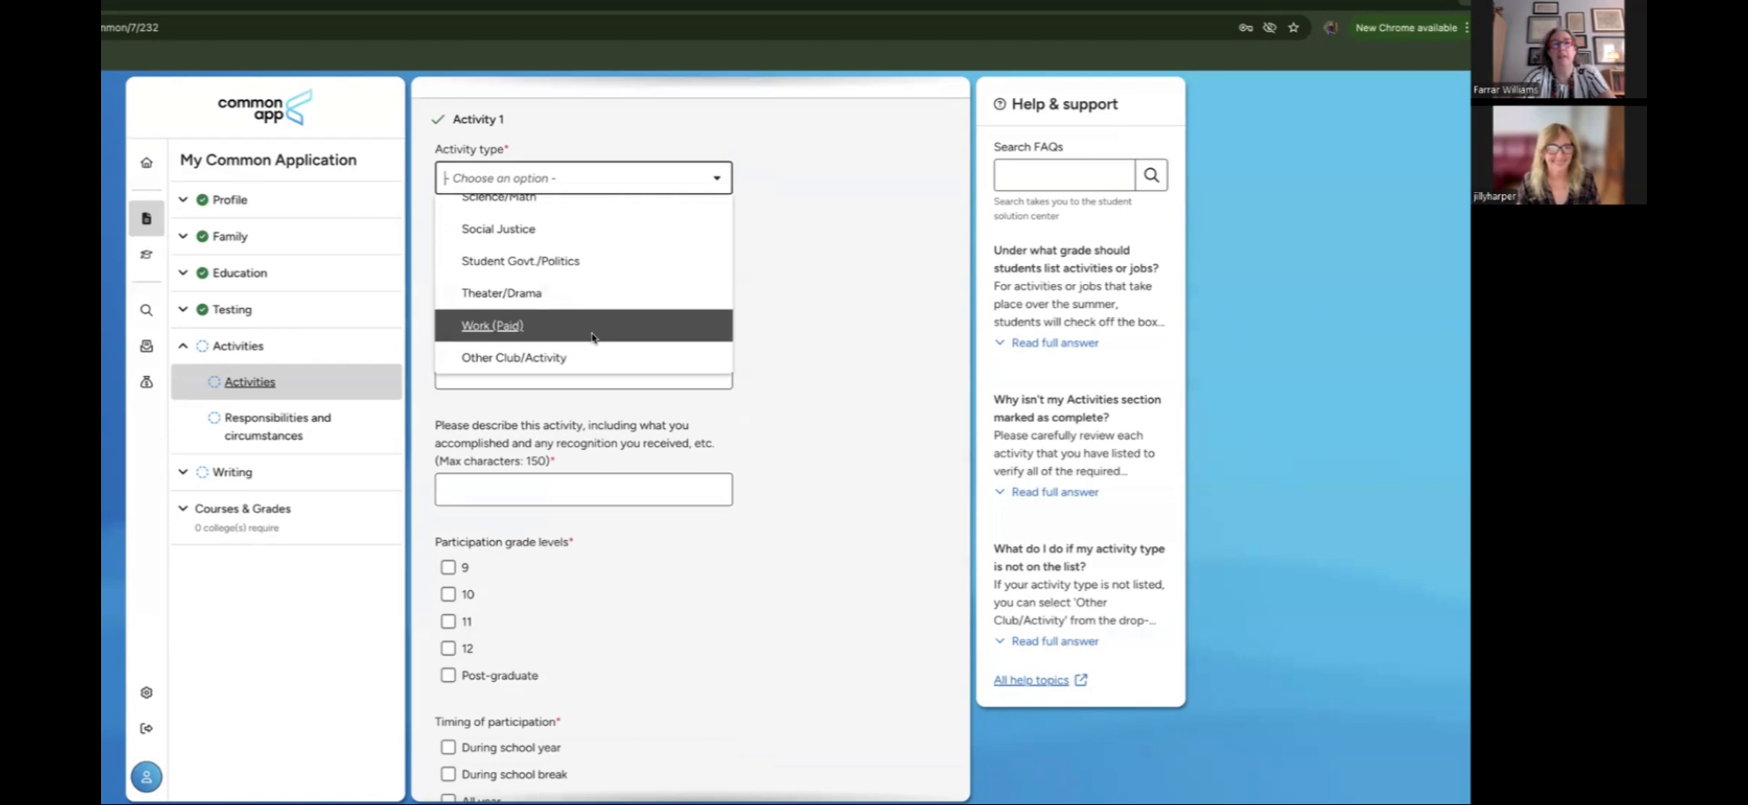
scroll(590, 333, "up", 3)
scroll(583, 333, "down", 3)
left_click(553, 326)
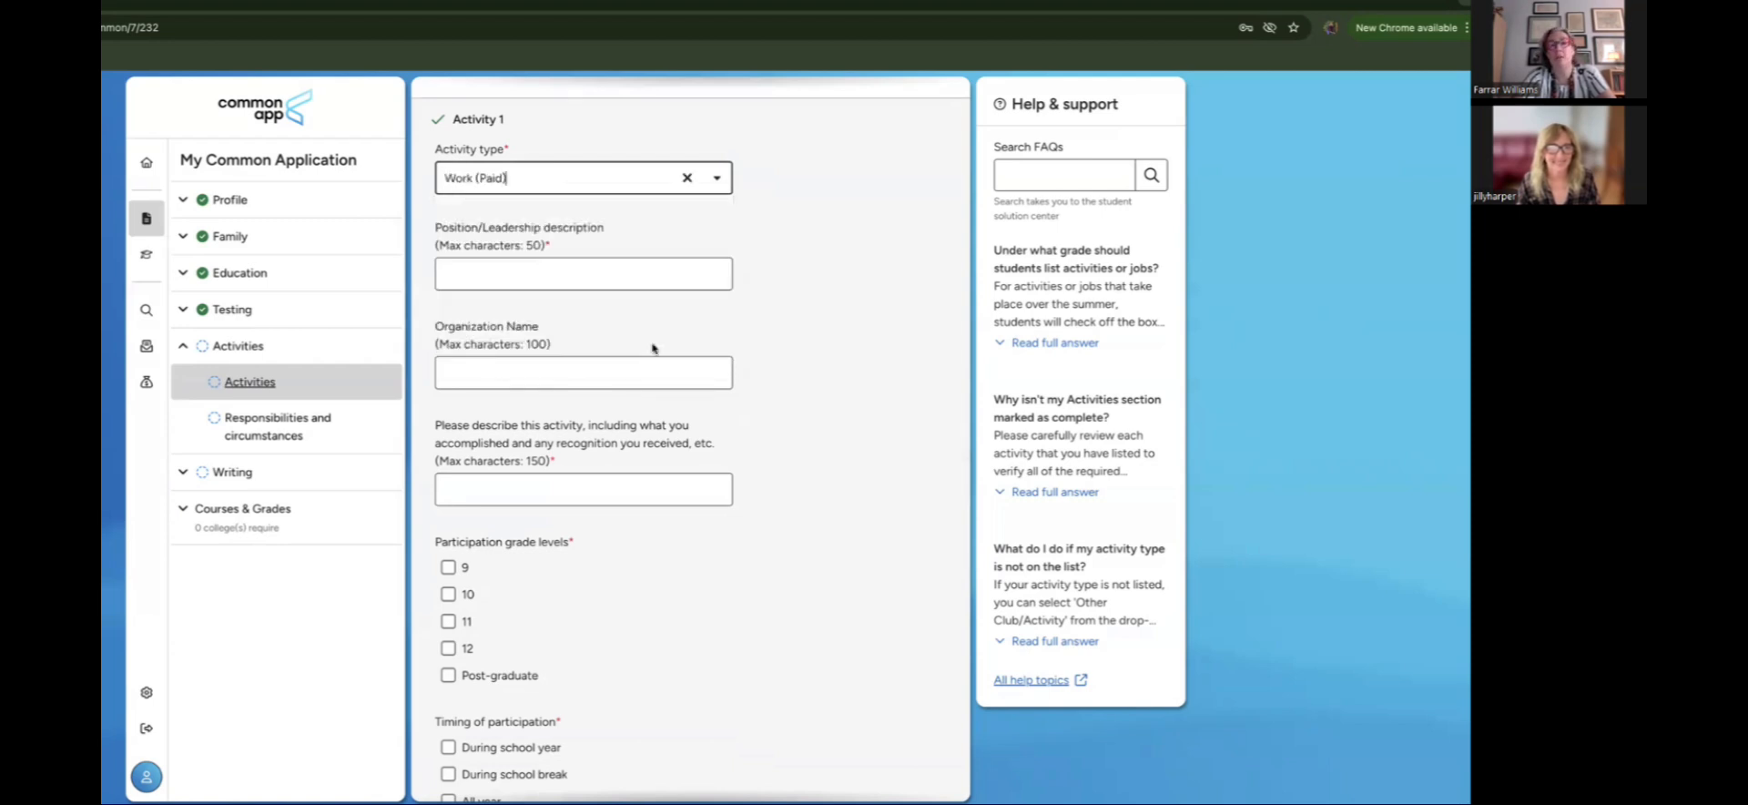
Step: Enter position 'employee' and organization 'Target' for the paid work activity
left_click(580, 292)
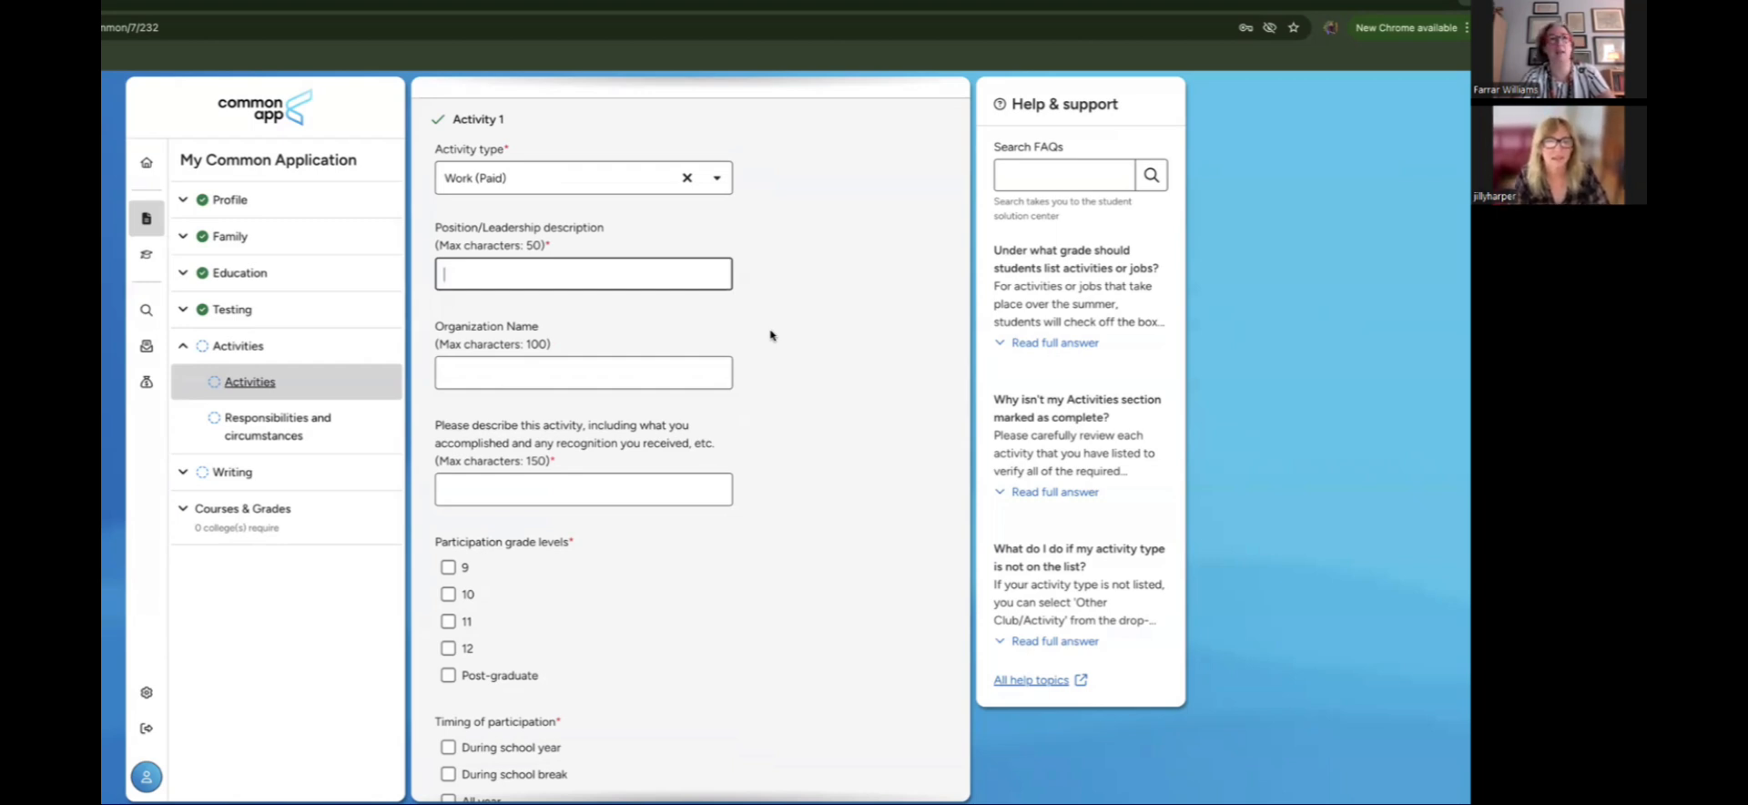
type("emplou")
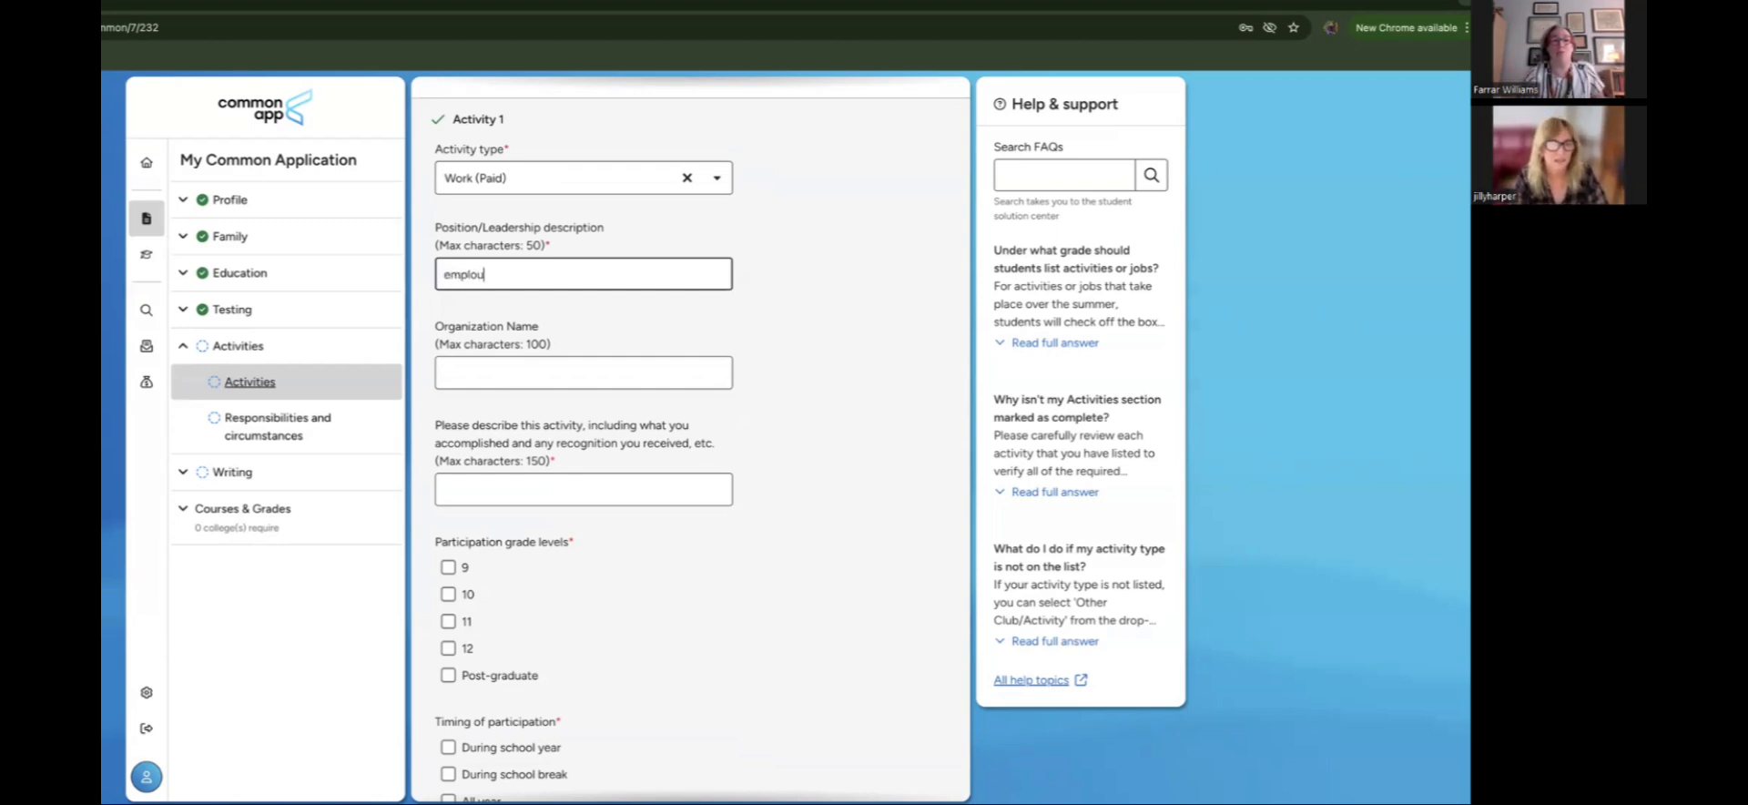
key("BackSpace")
type("yee")
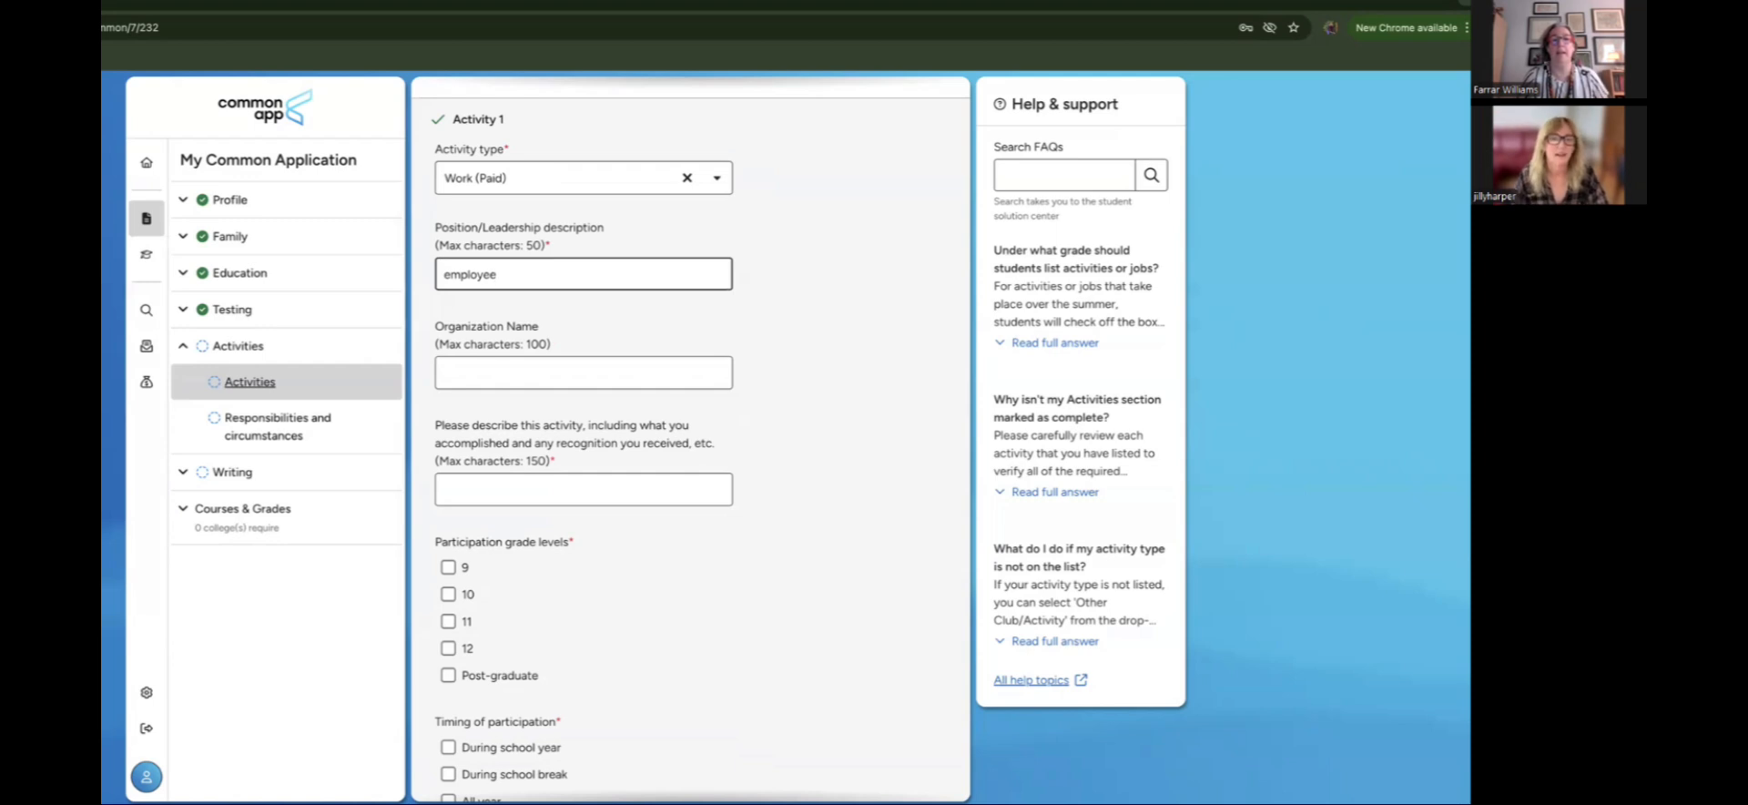
left_click(604, 389)
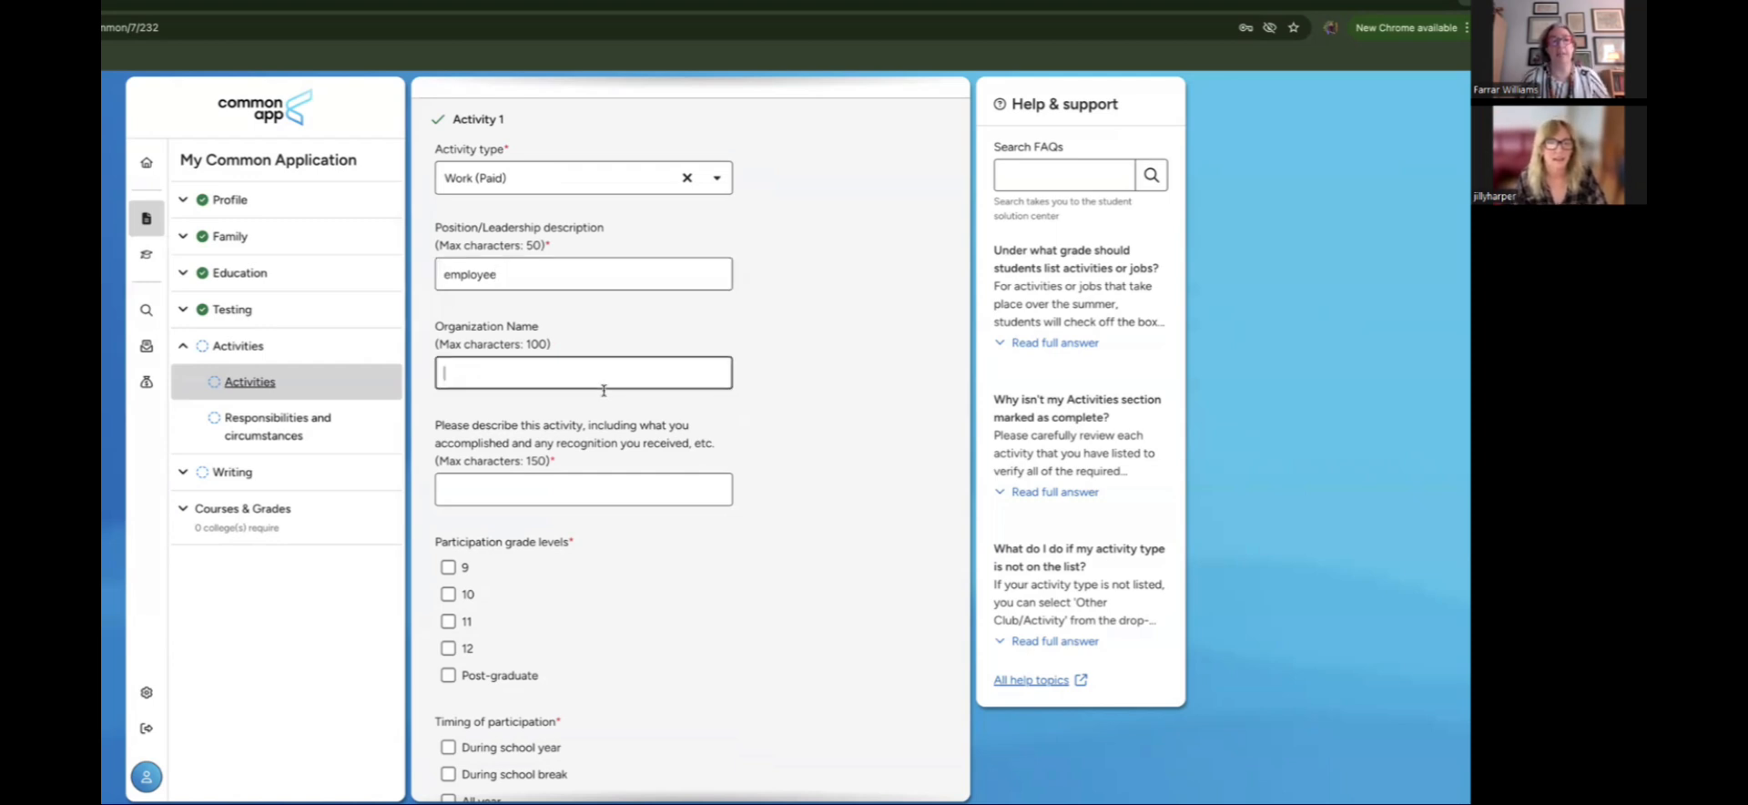
type("Target")
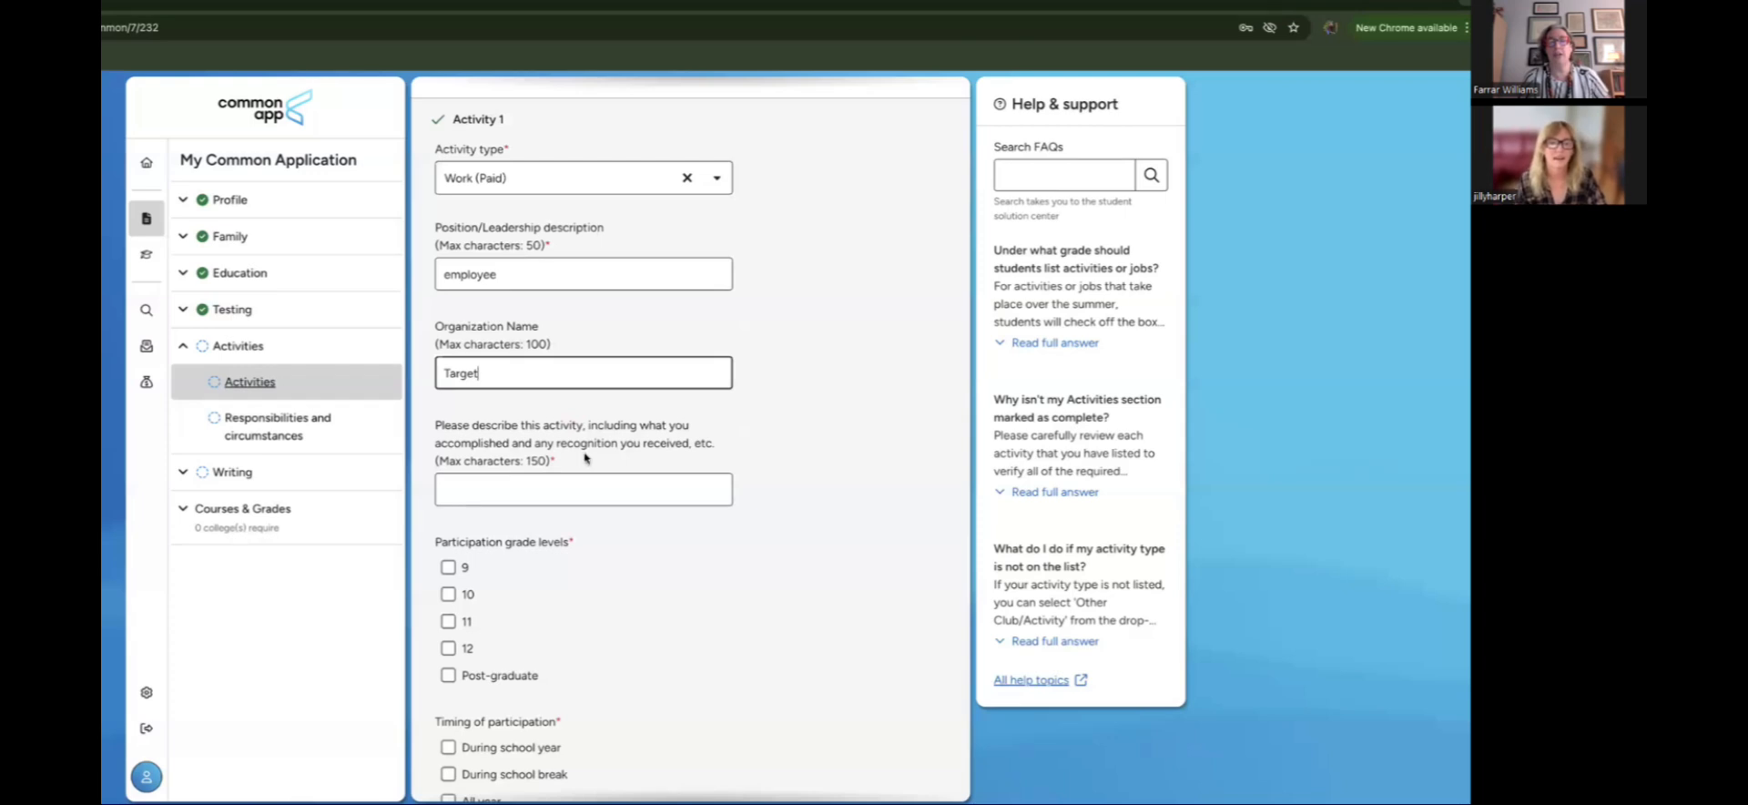
left_click(597, 500)
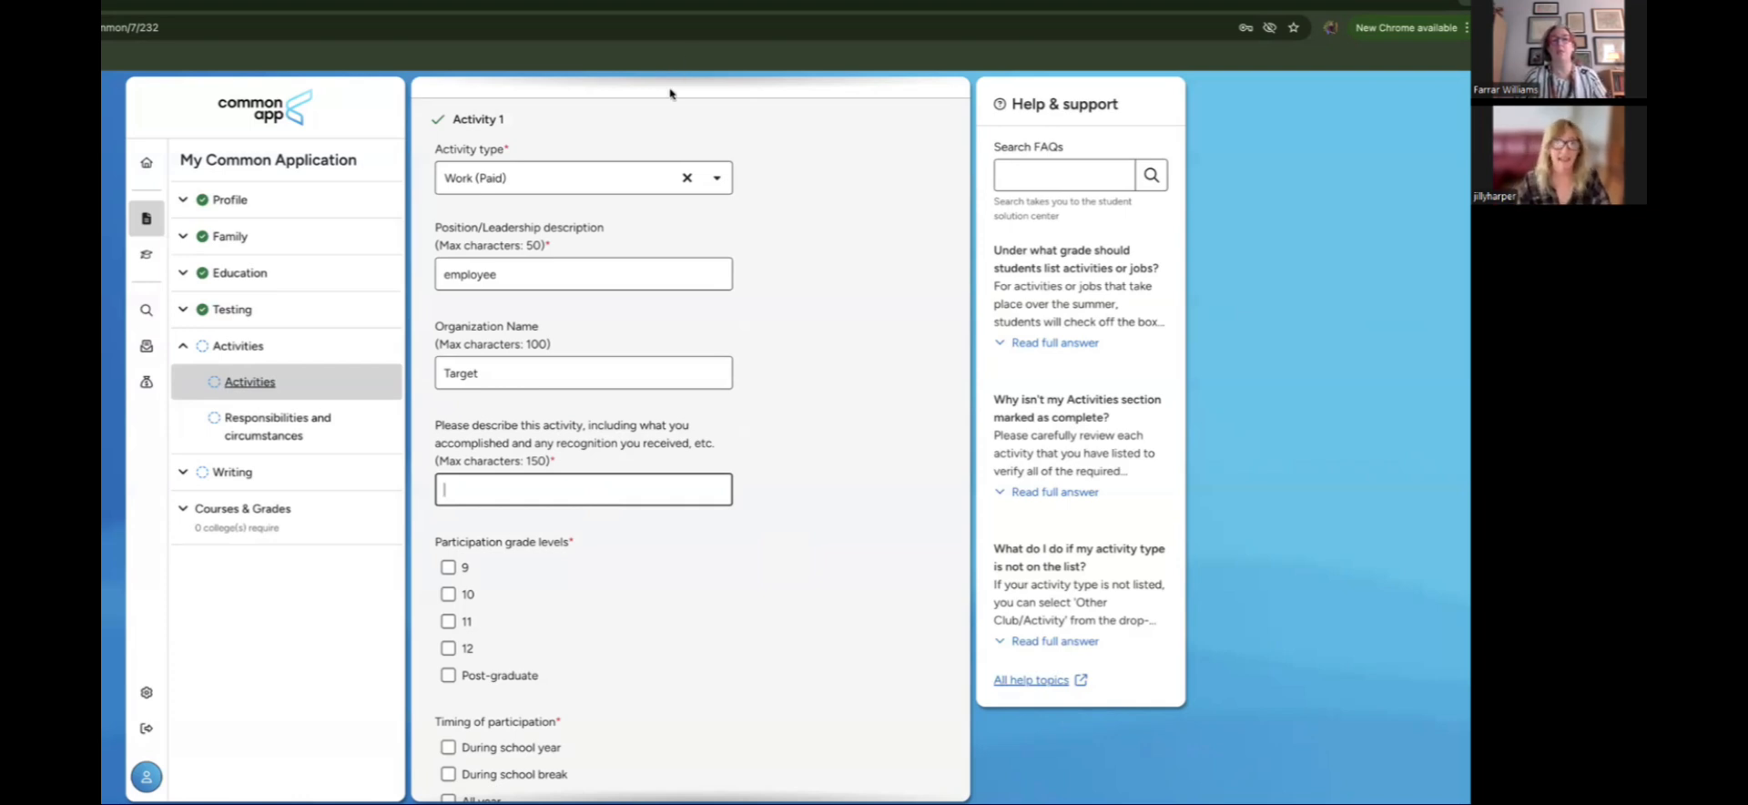
Step: Change Activity 1's type from Work (Paid) to Robotics
left_click(708, 185)
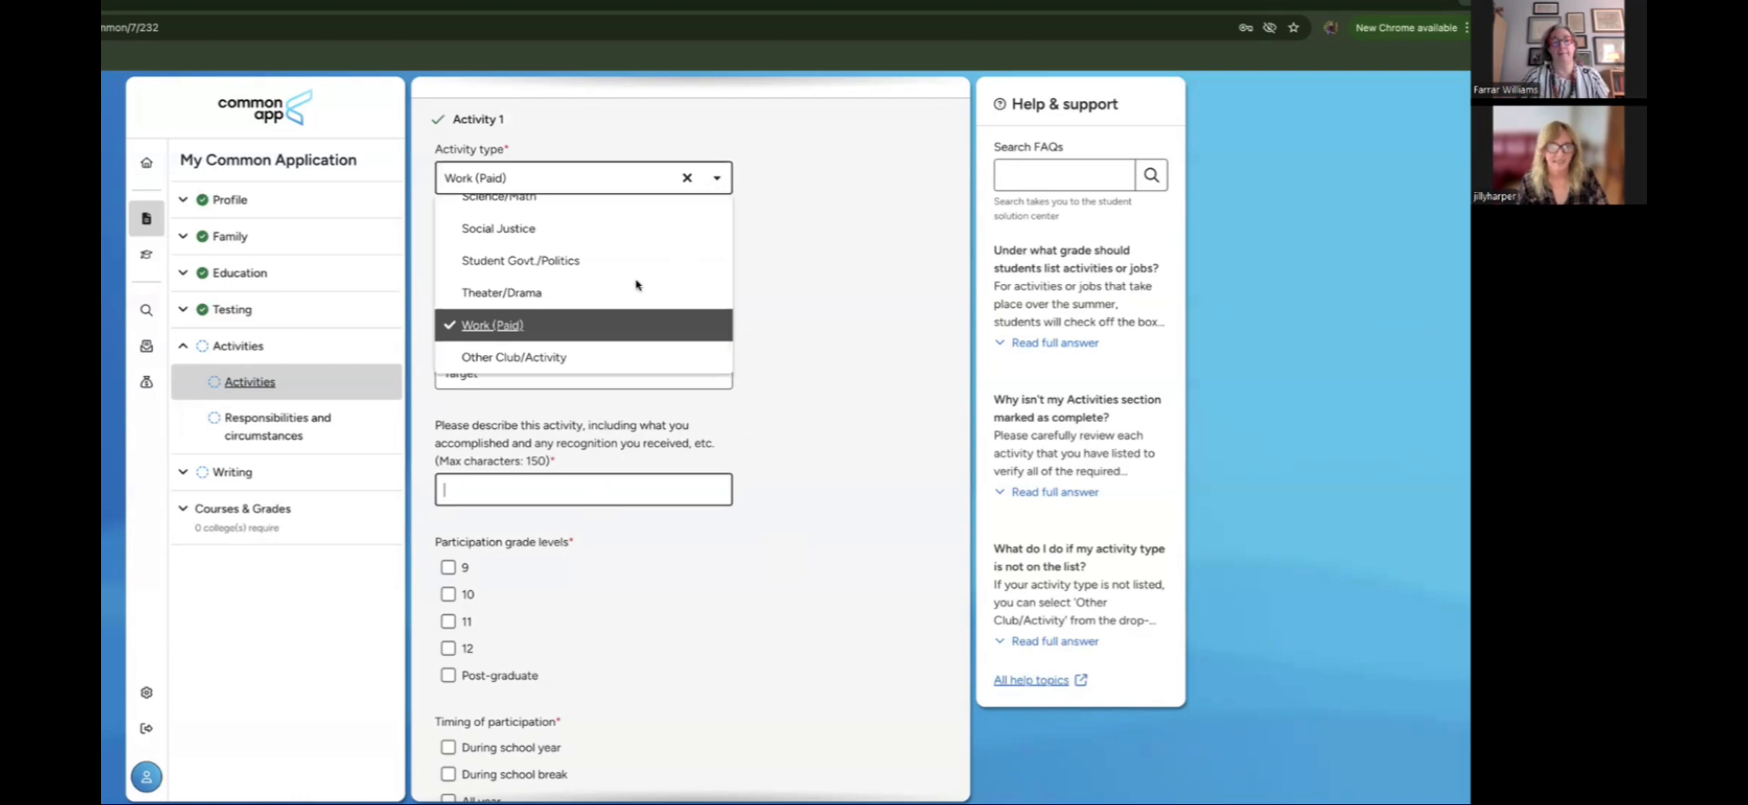
scroll(636, 283, "up", 3)
scroll(636, 280, "up", 2)
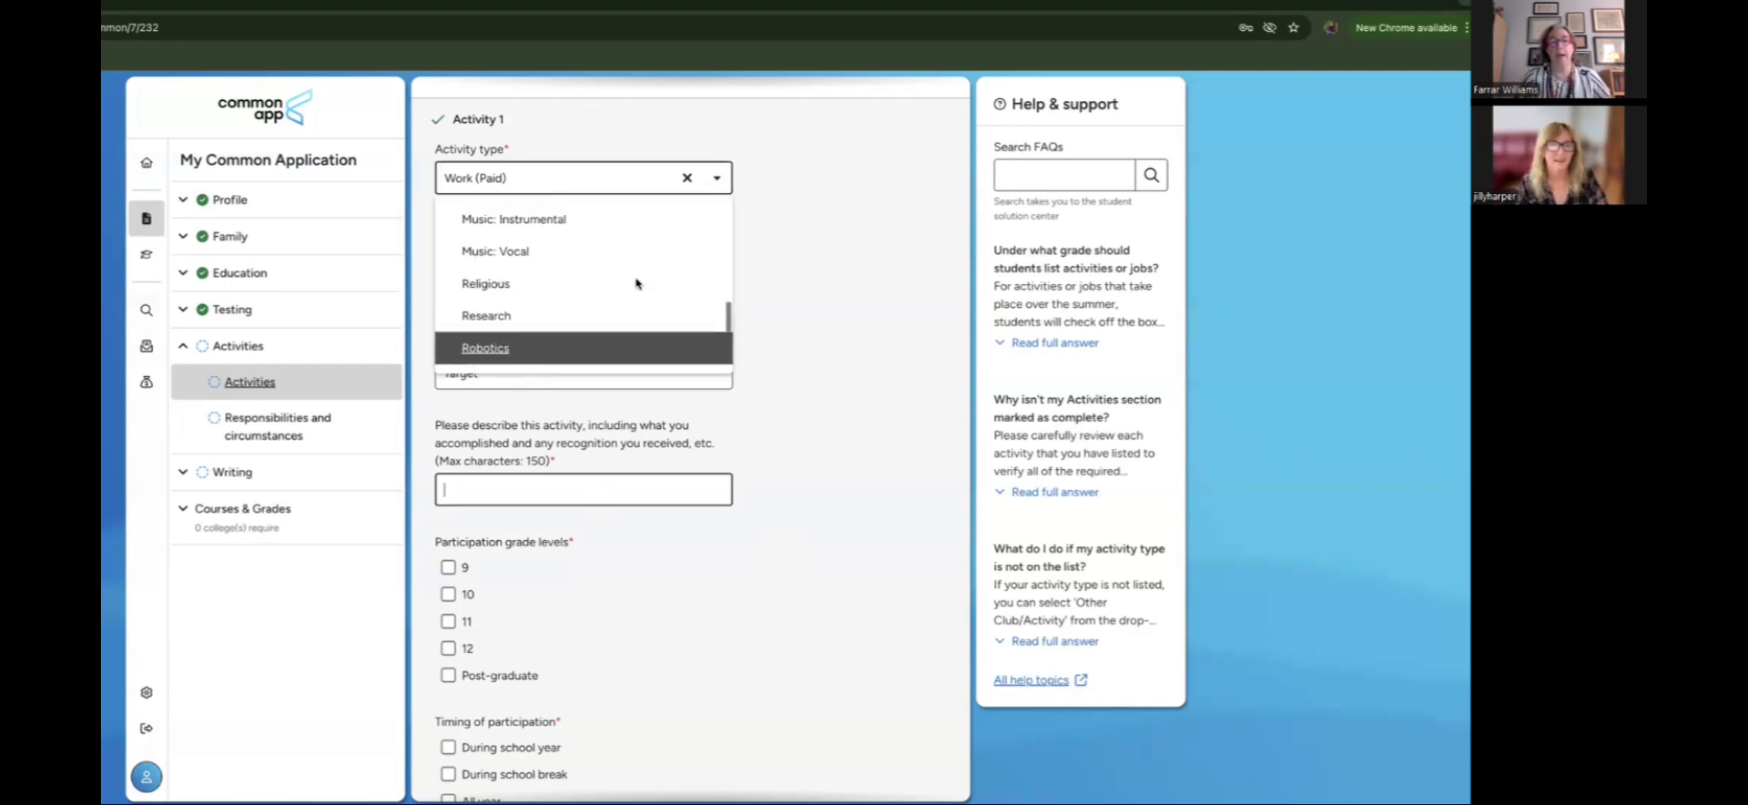
scroll(637, 280, "down", 2)
left_click(589, 275)
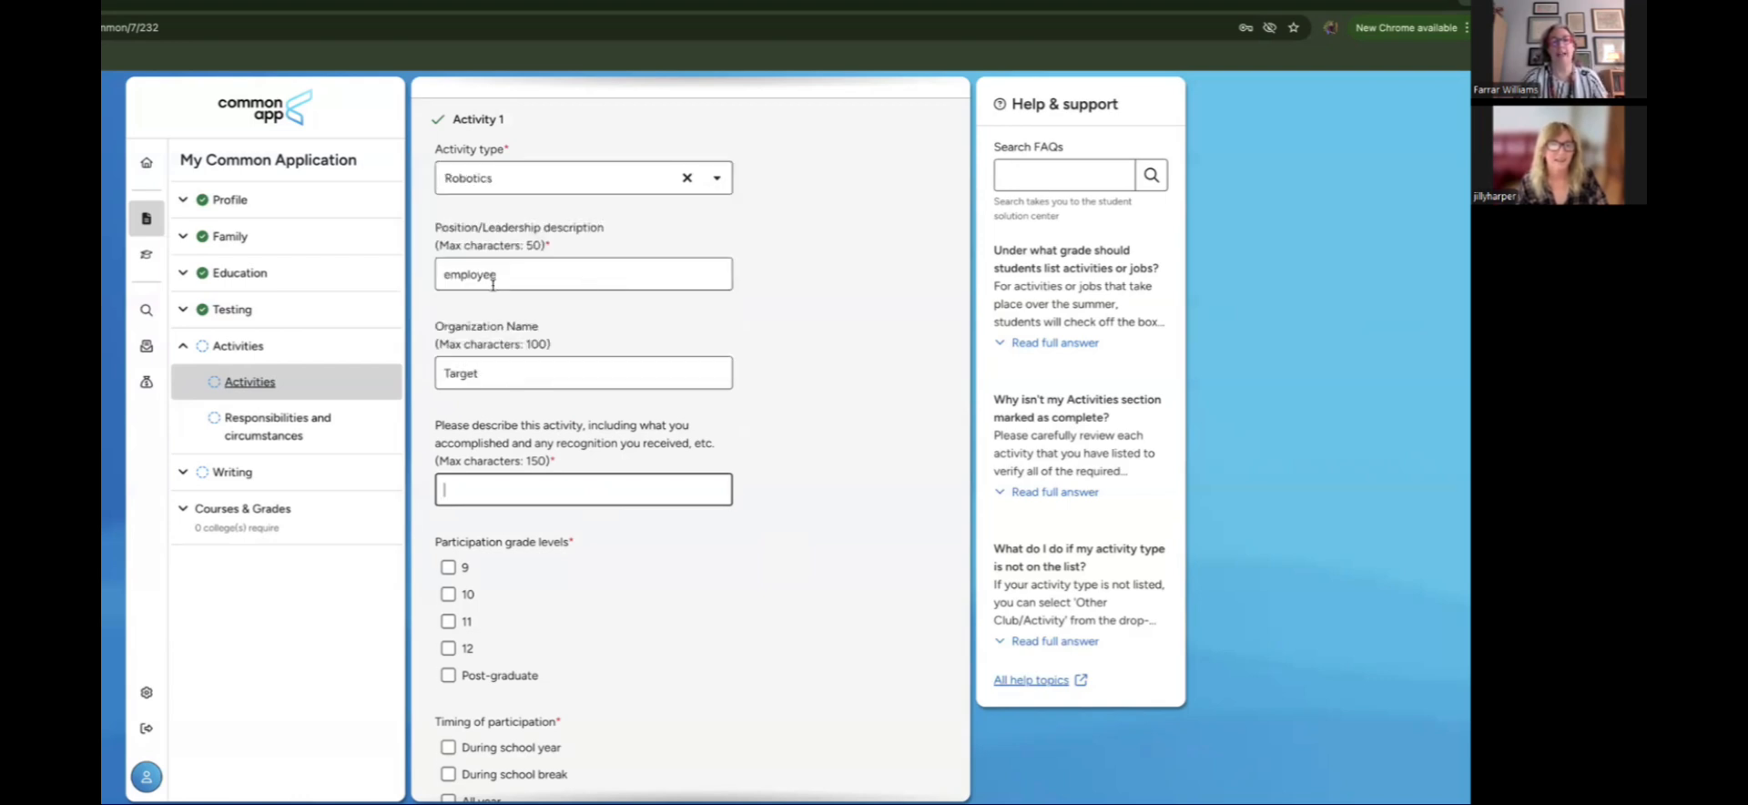
Step: Clear the old position 'employee' and organization name 'Target'
key("Tab")
key("BackSpace")
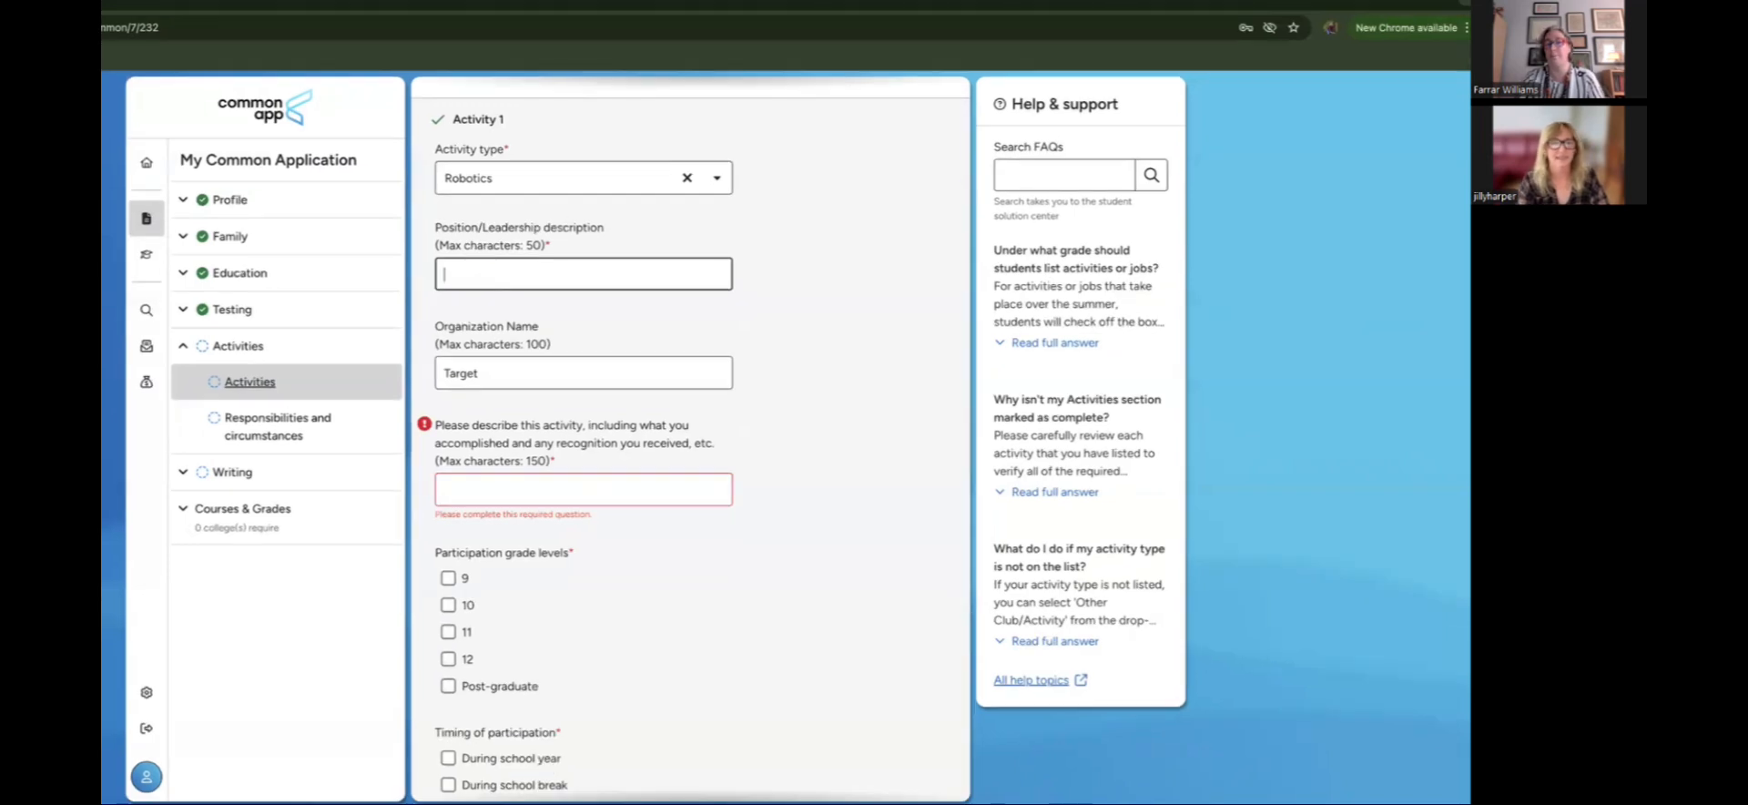
left_click(488, 384)
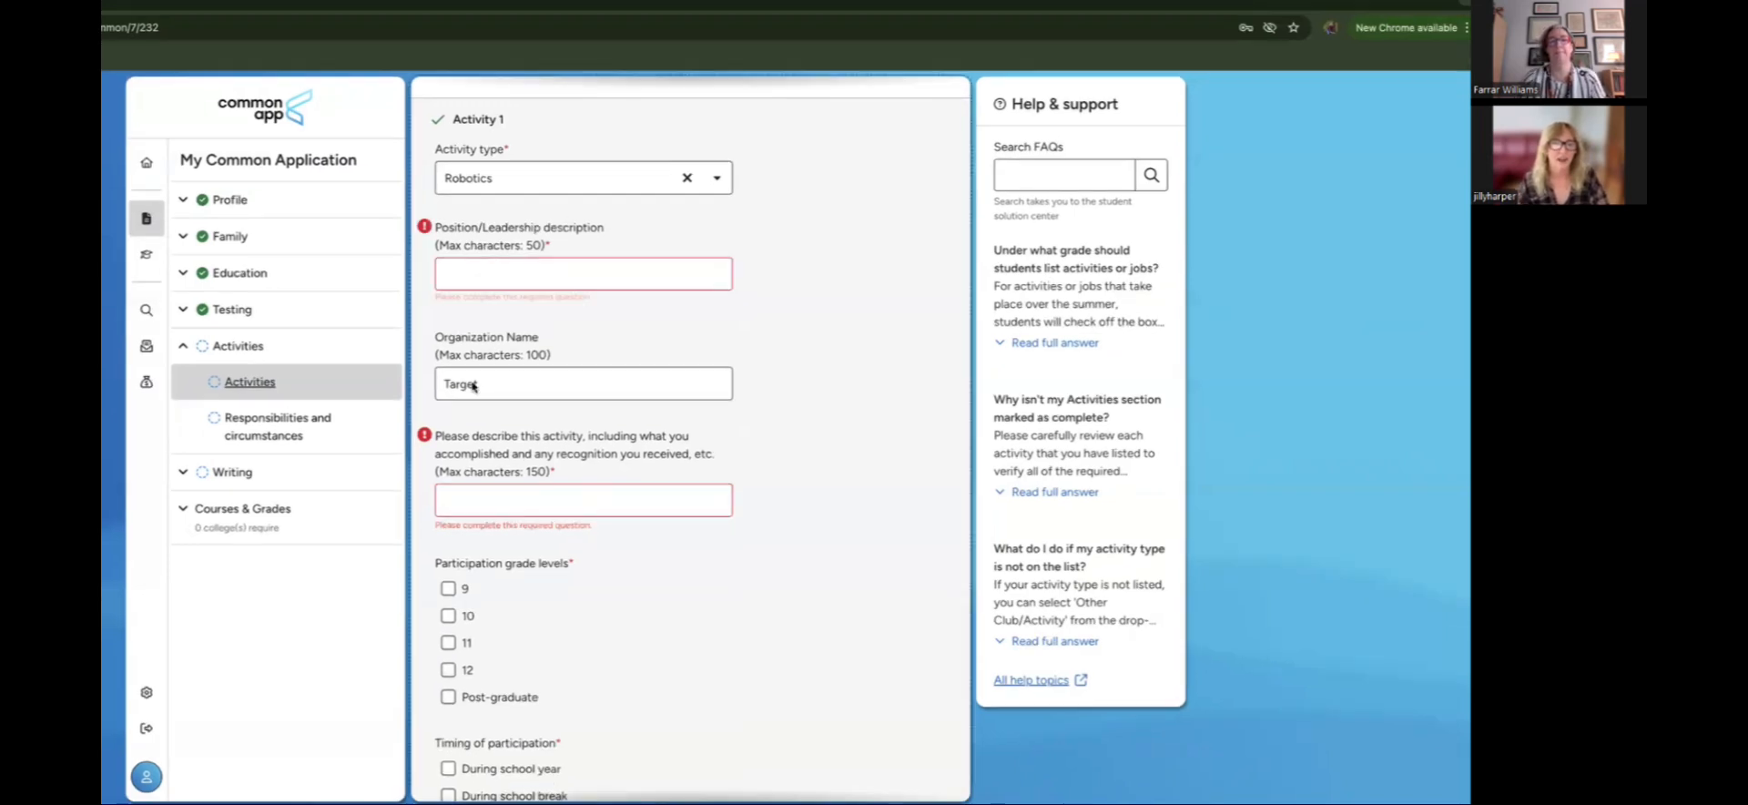
left_click_drag(483, 402, 430, 401)
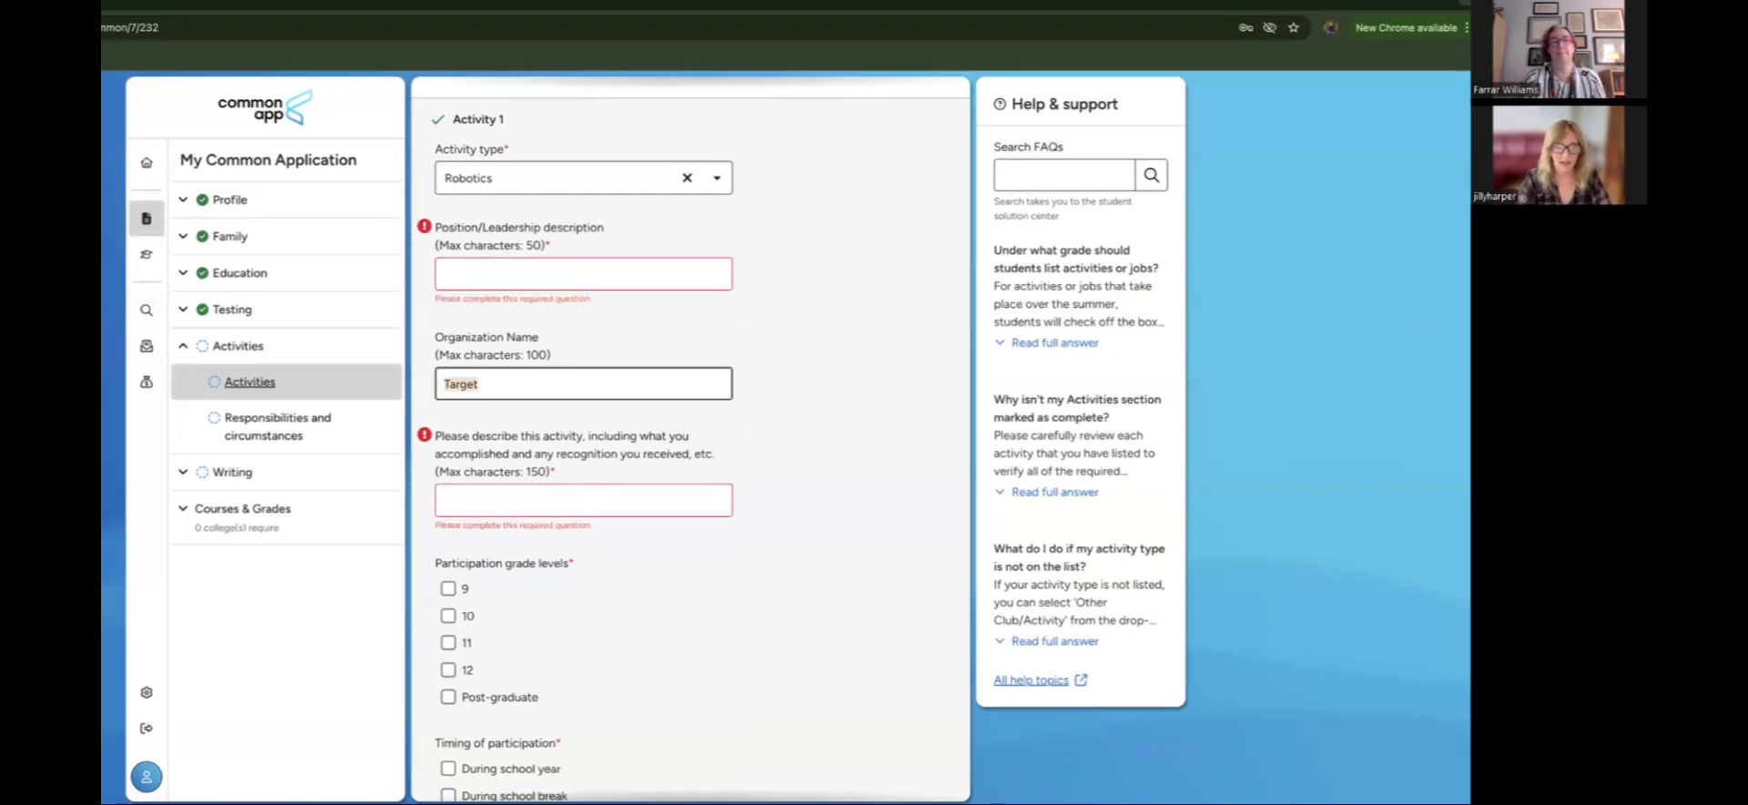
key("BackSpace")
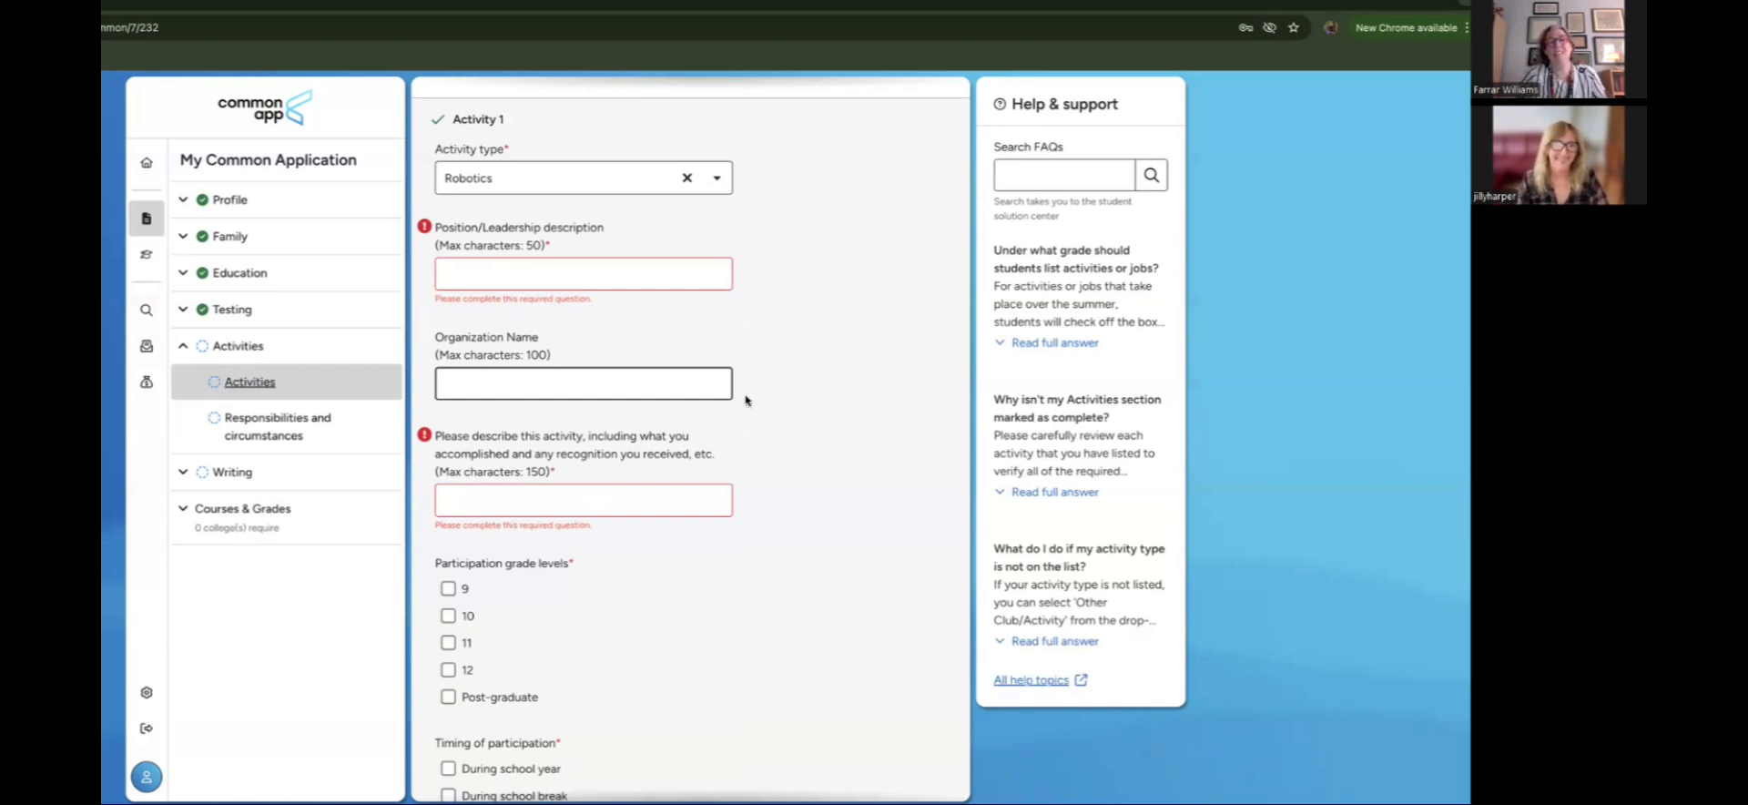
scroll(744, 400, "down", 3)
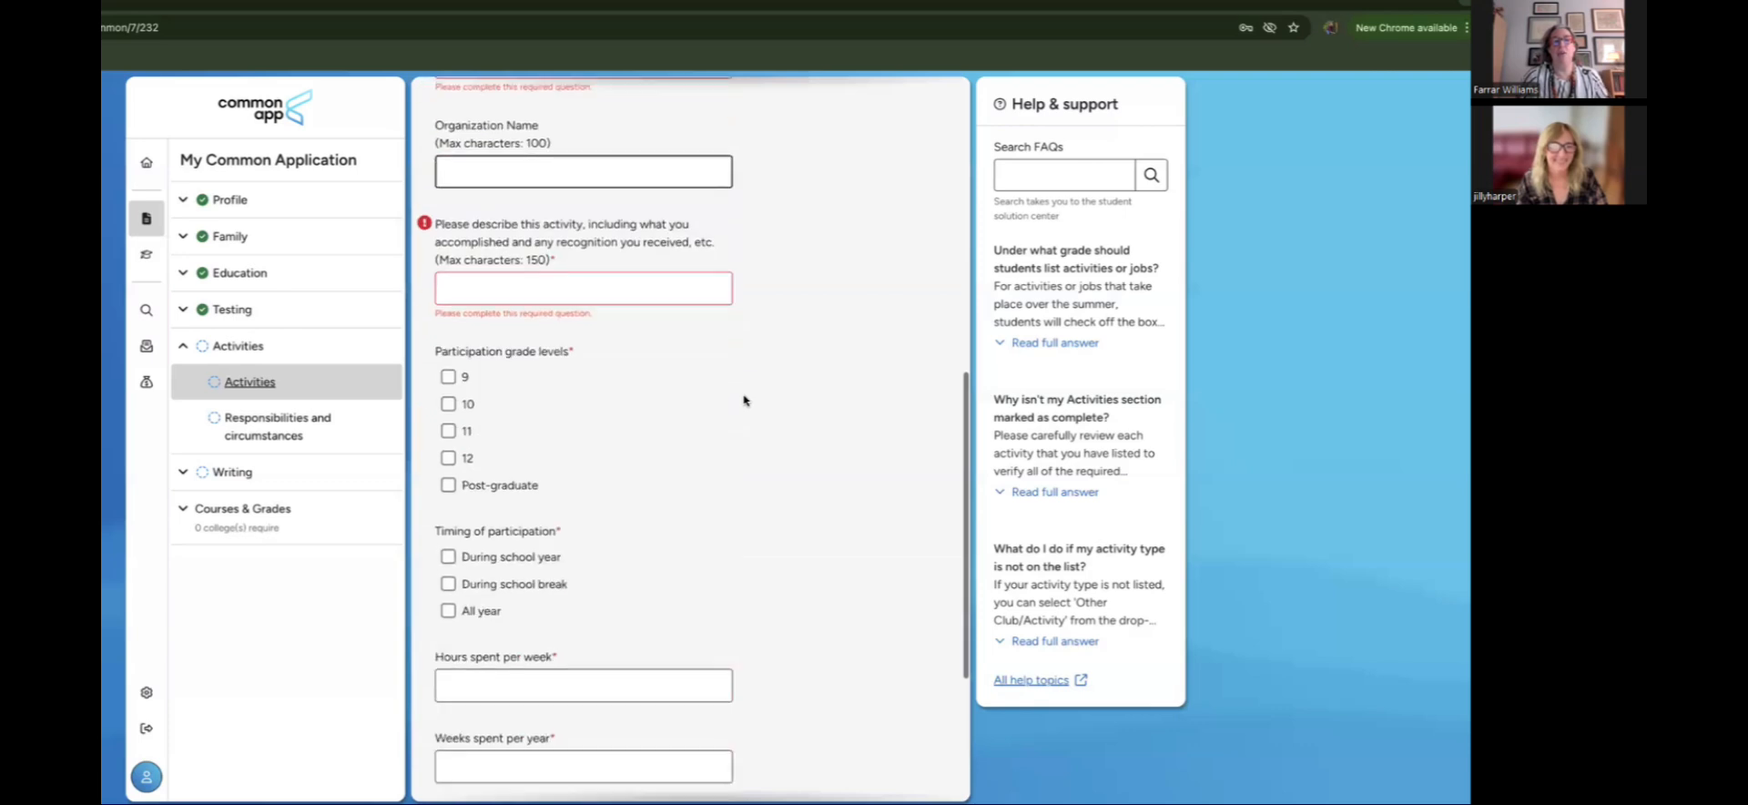
scroll(744, 400, "down", 3)
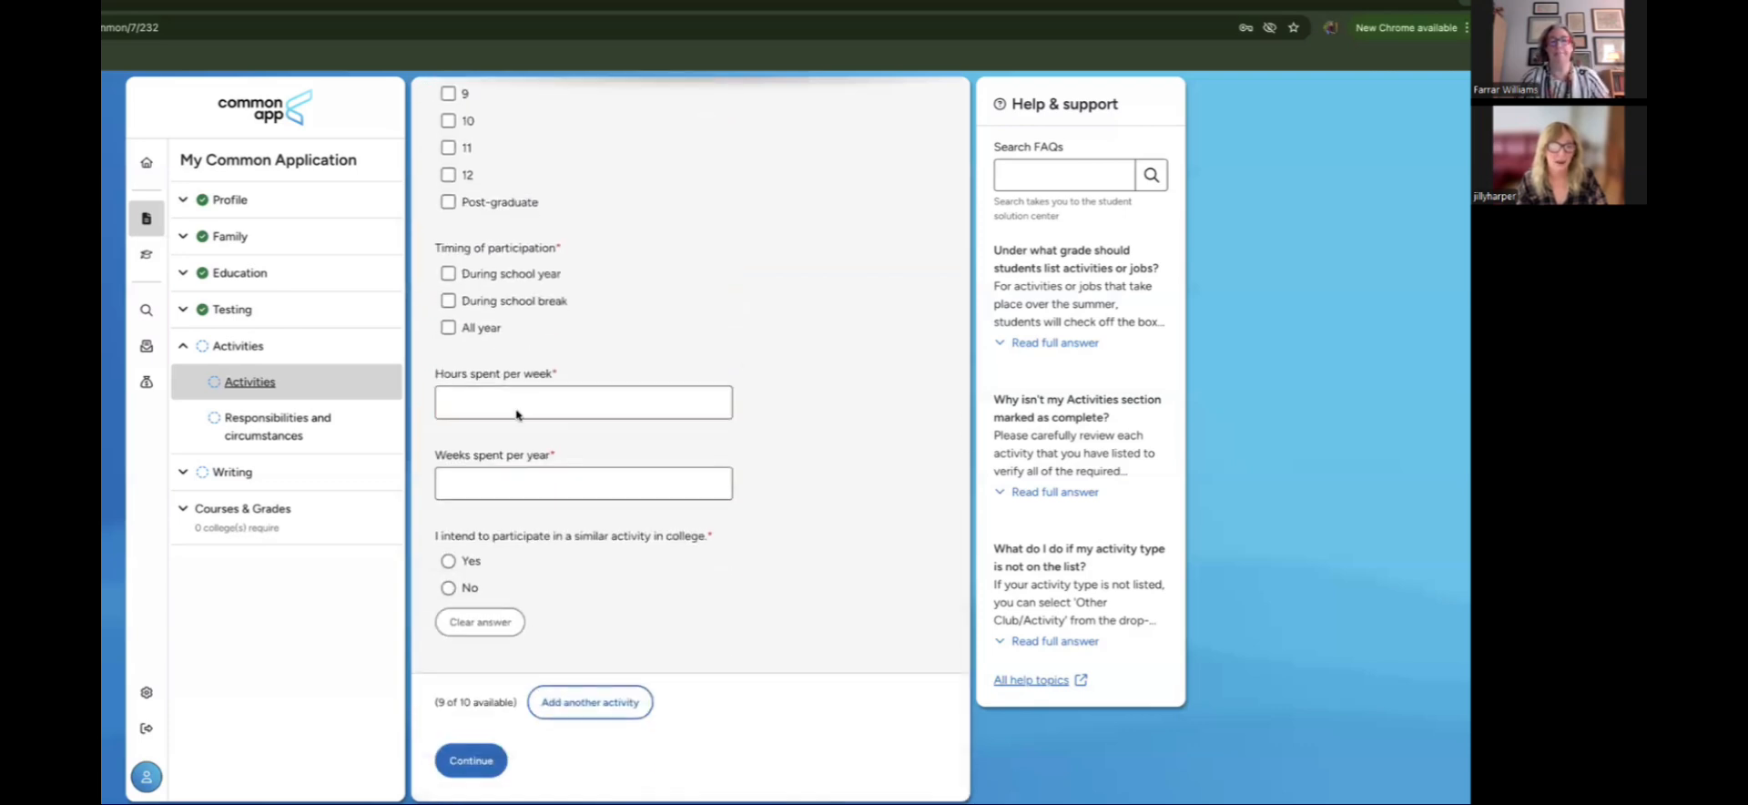
scroll(637, 364, "up", 7)
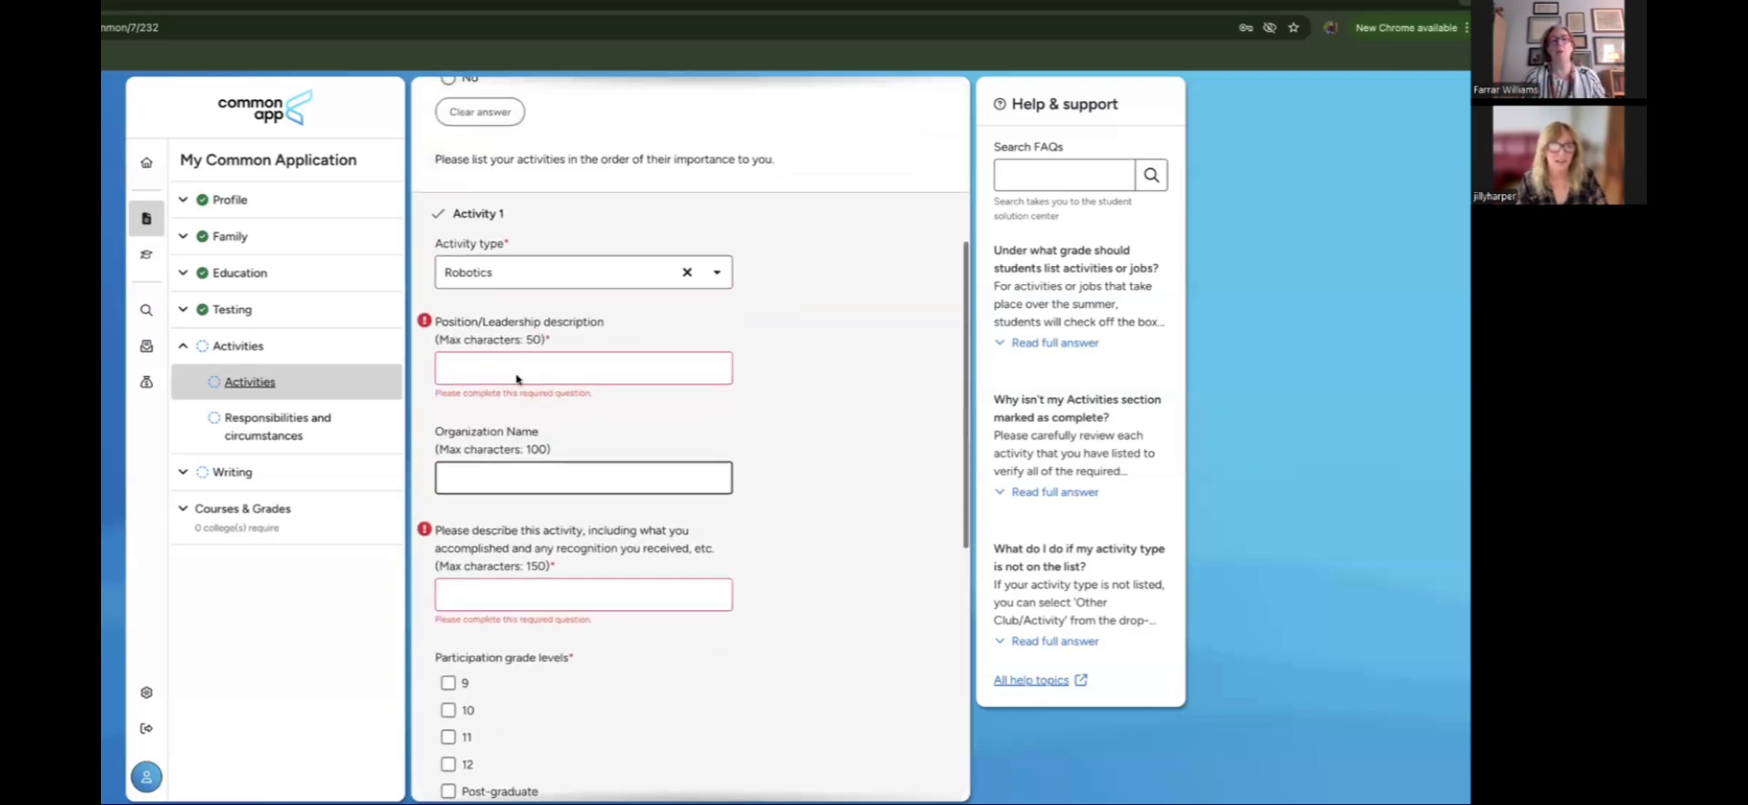
left_click(535, 380)
scroll(737, 423, "up", 2)
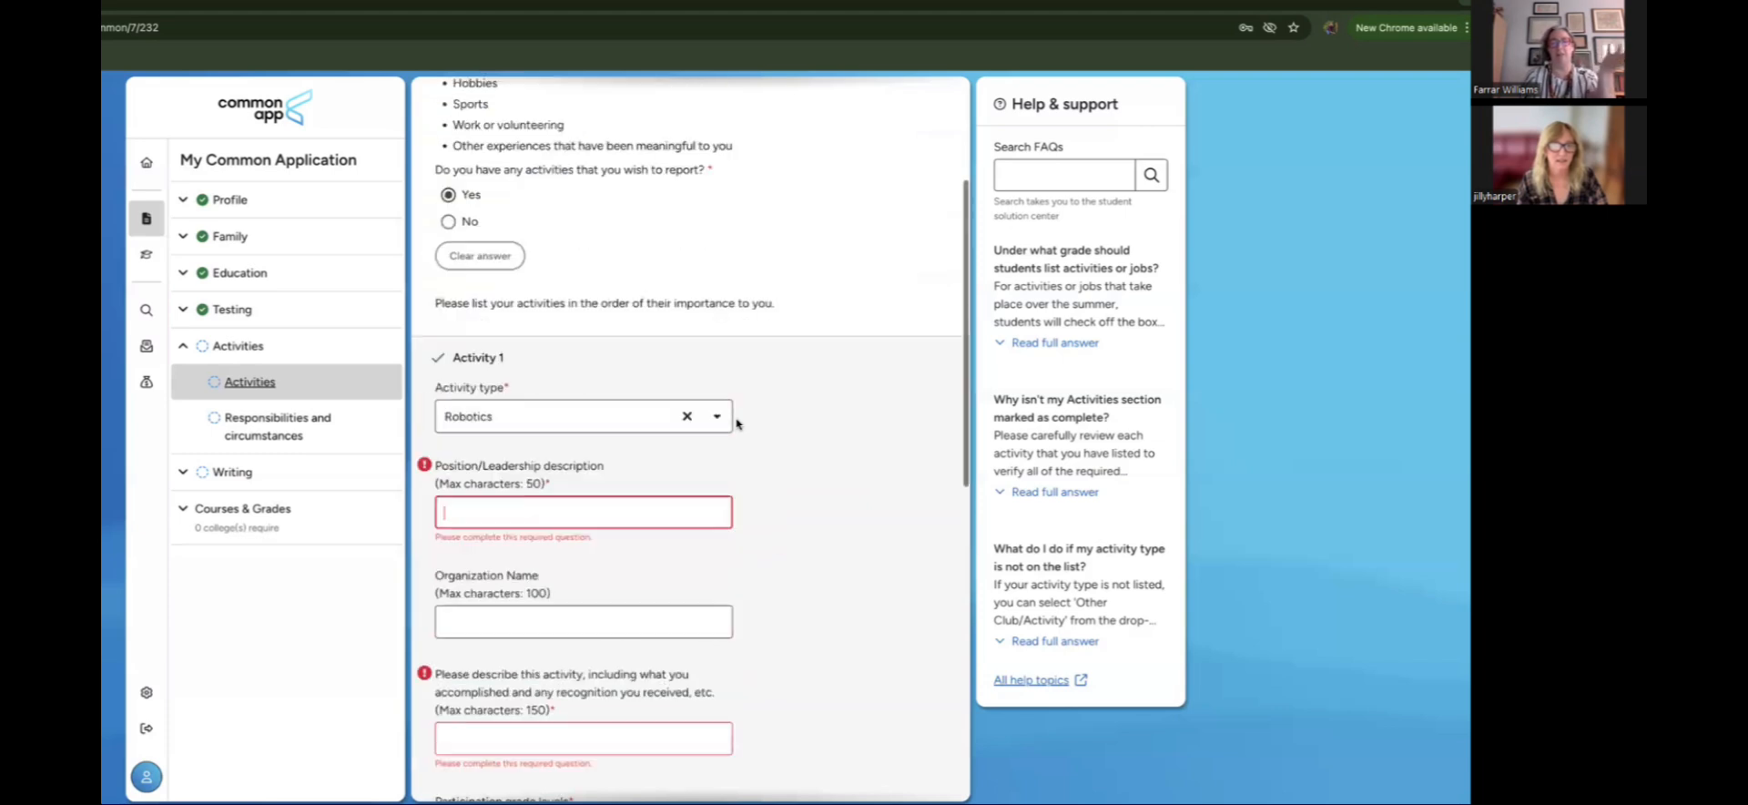
Step: Type 'Participant, Team Leader, Head Coder' as the Robotics position description
scroll(737, 423, "down", 2)
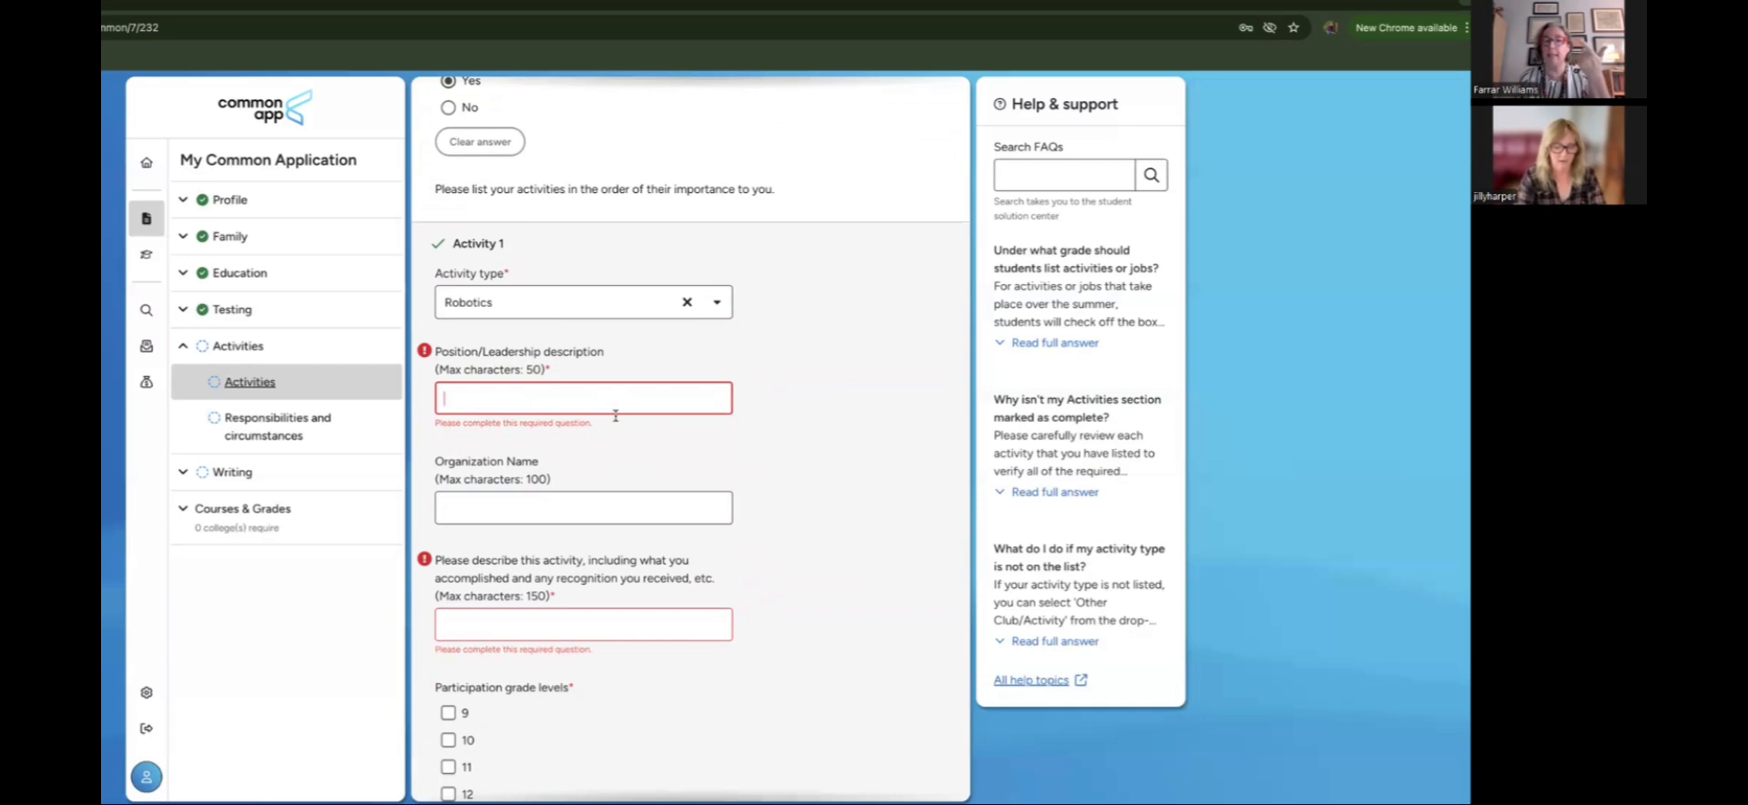
type("Pa")
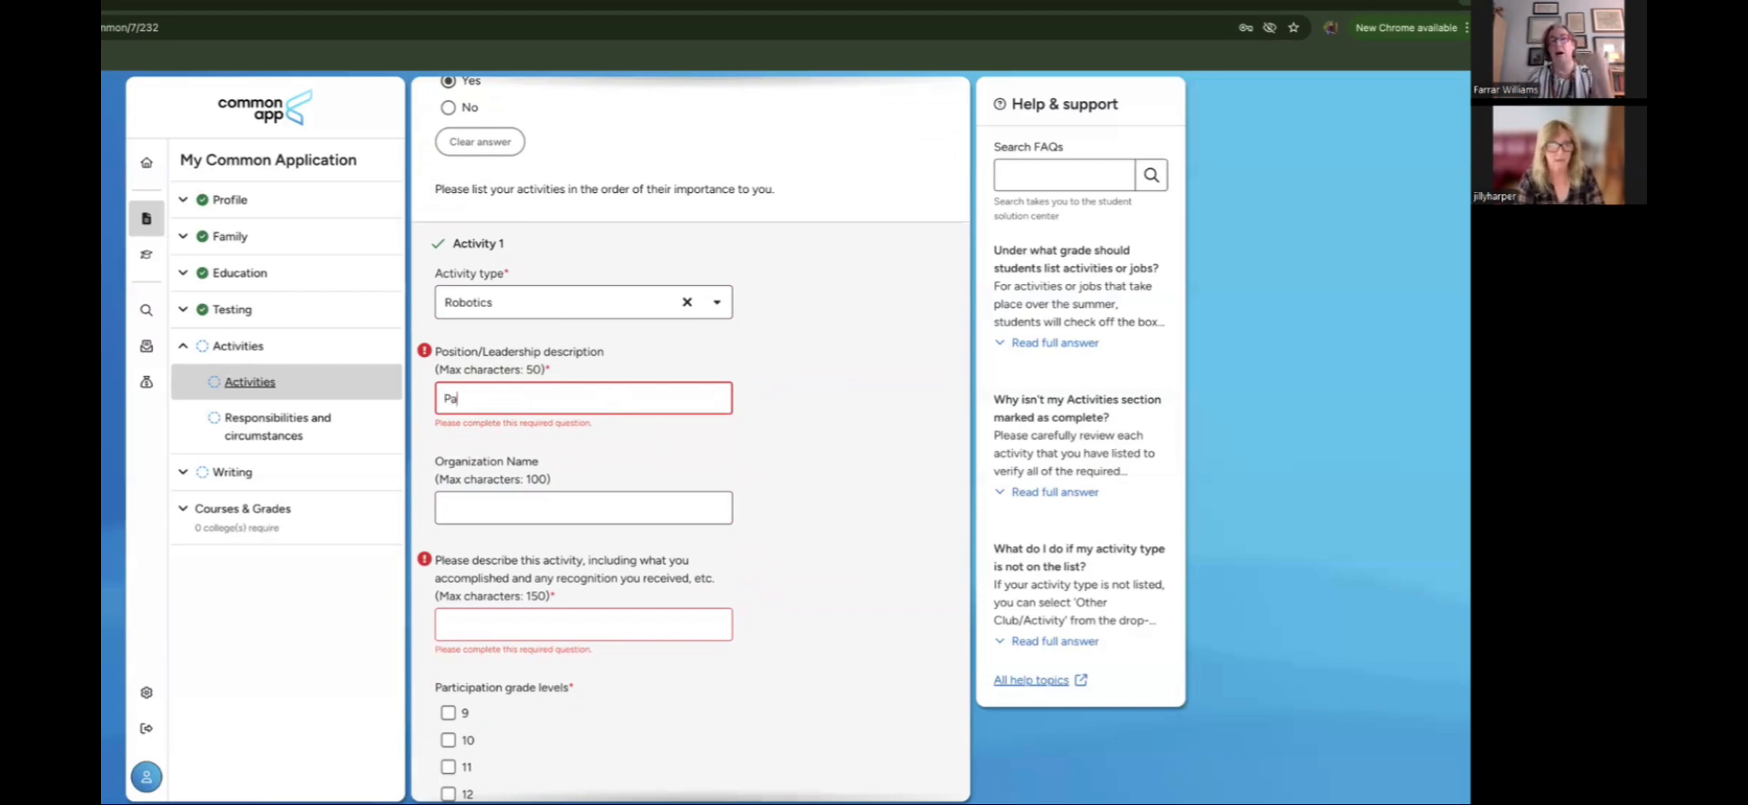
type("rticipa")
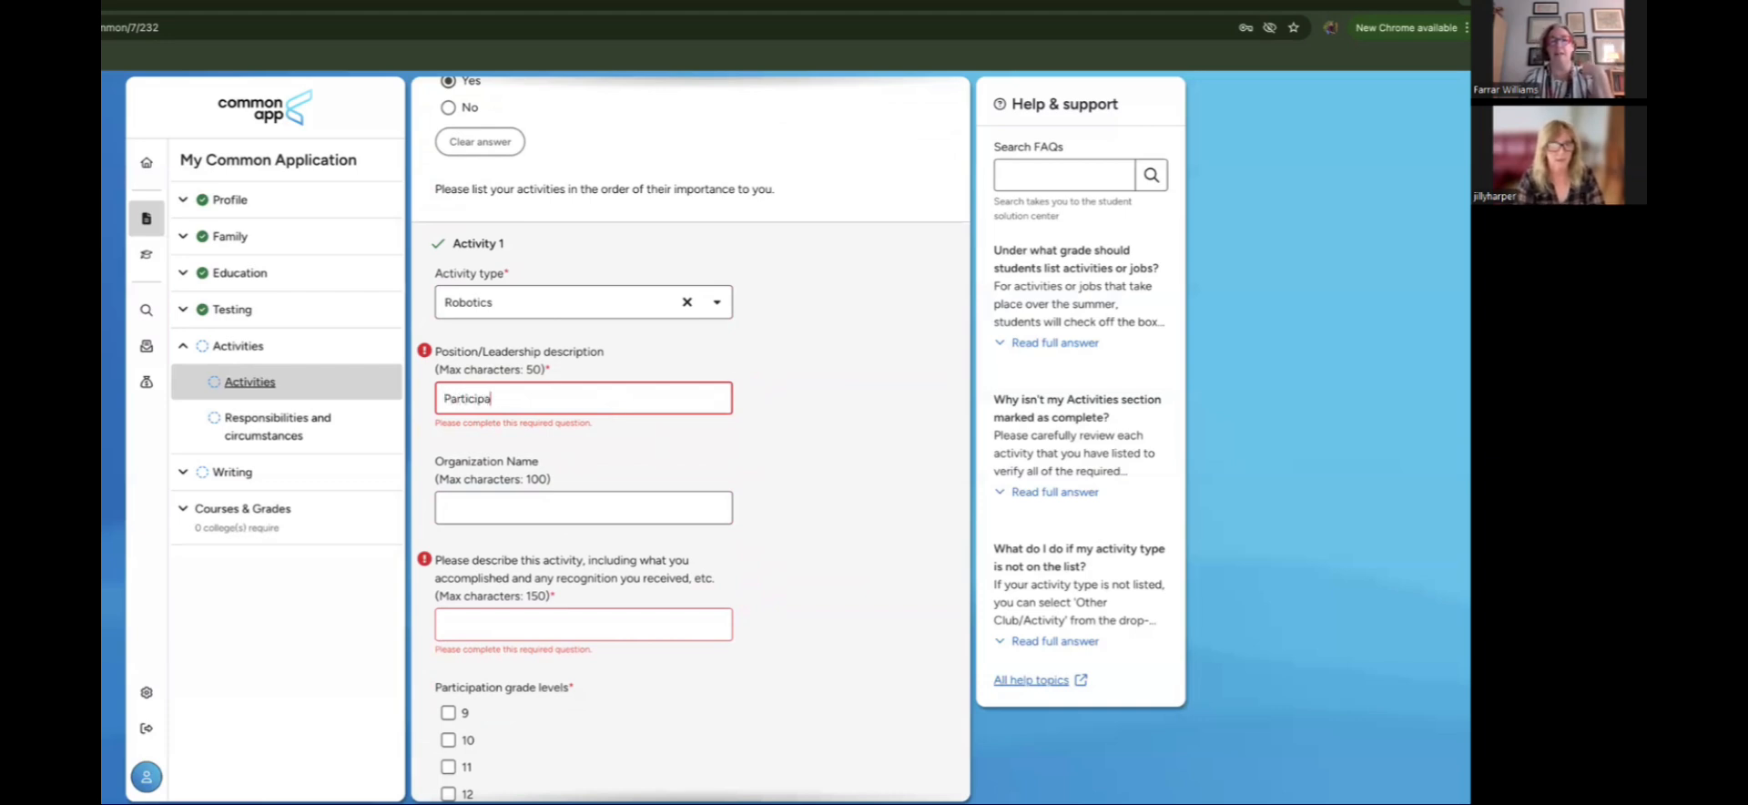
type("nt, Team")
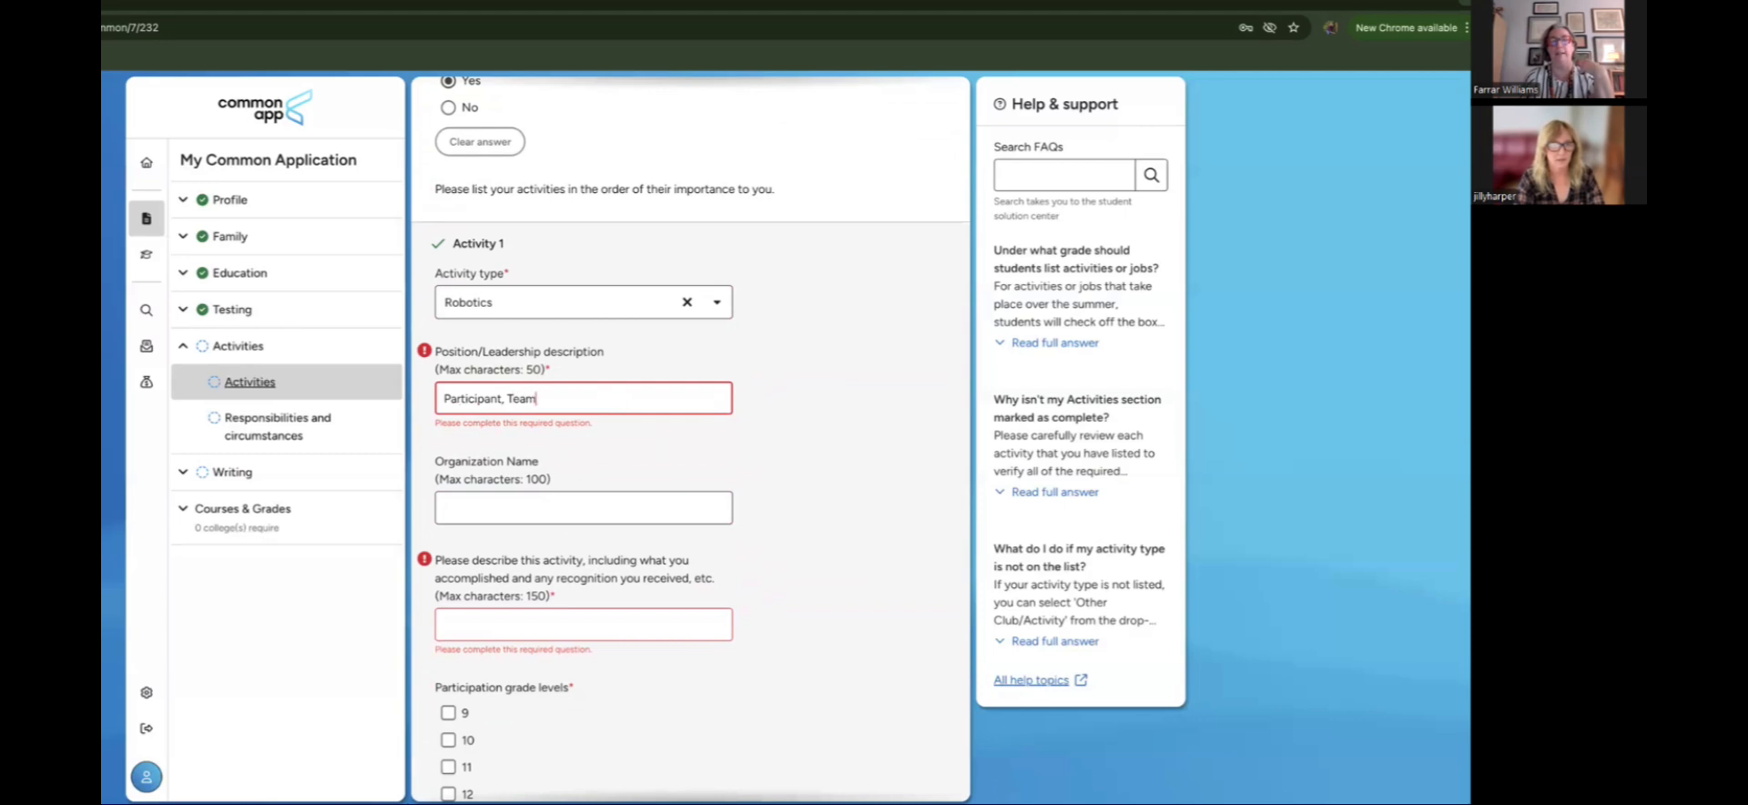
type(" Leader, Hea")
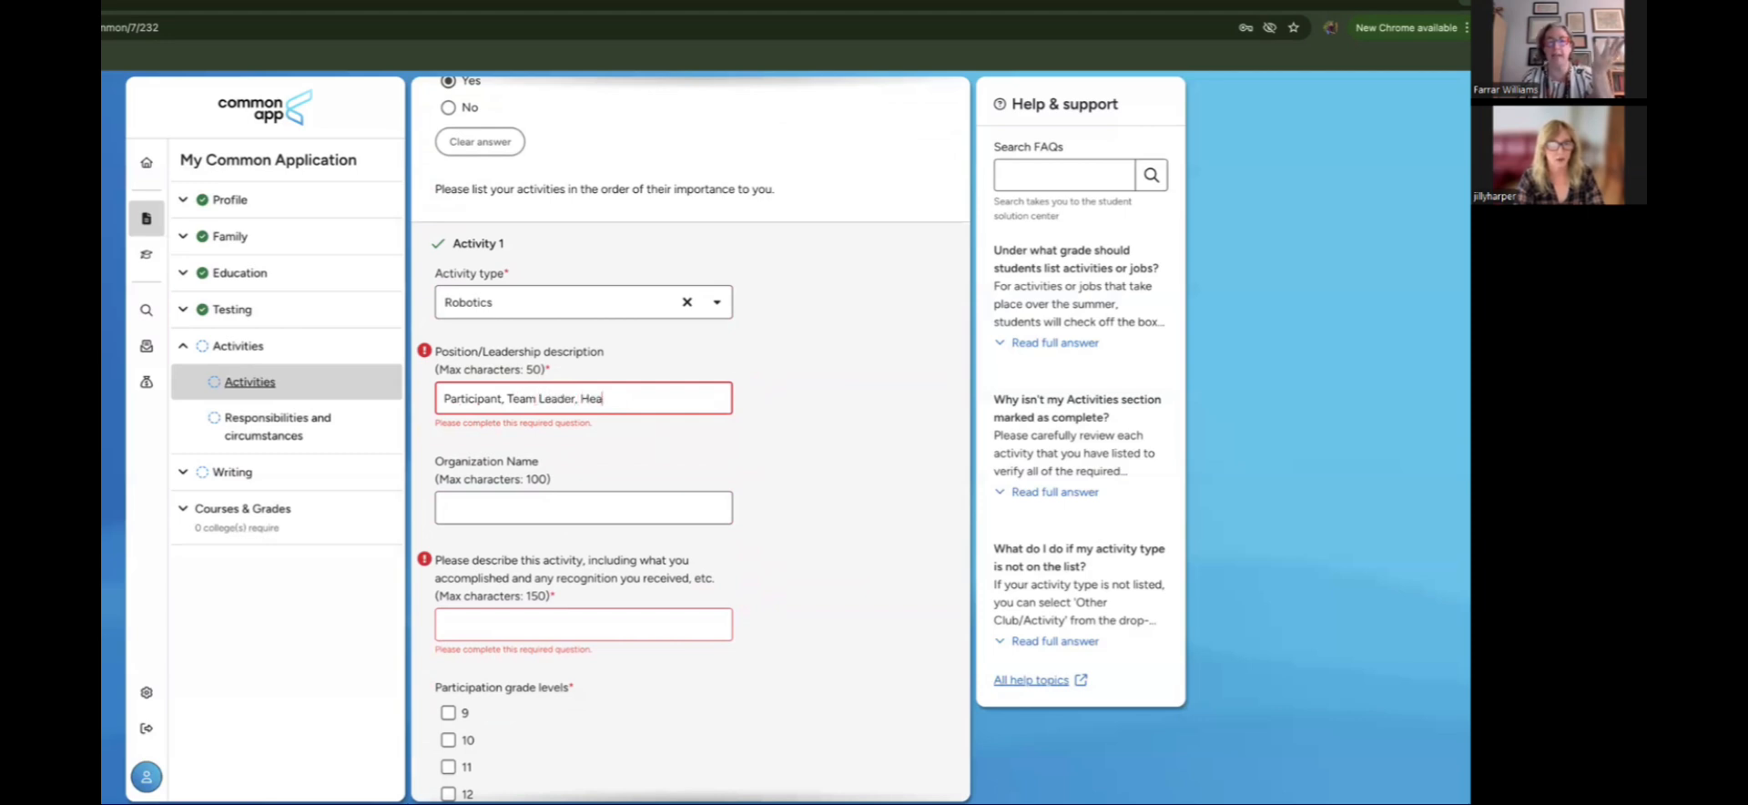
type("d Coder")
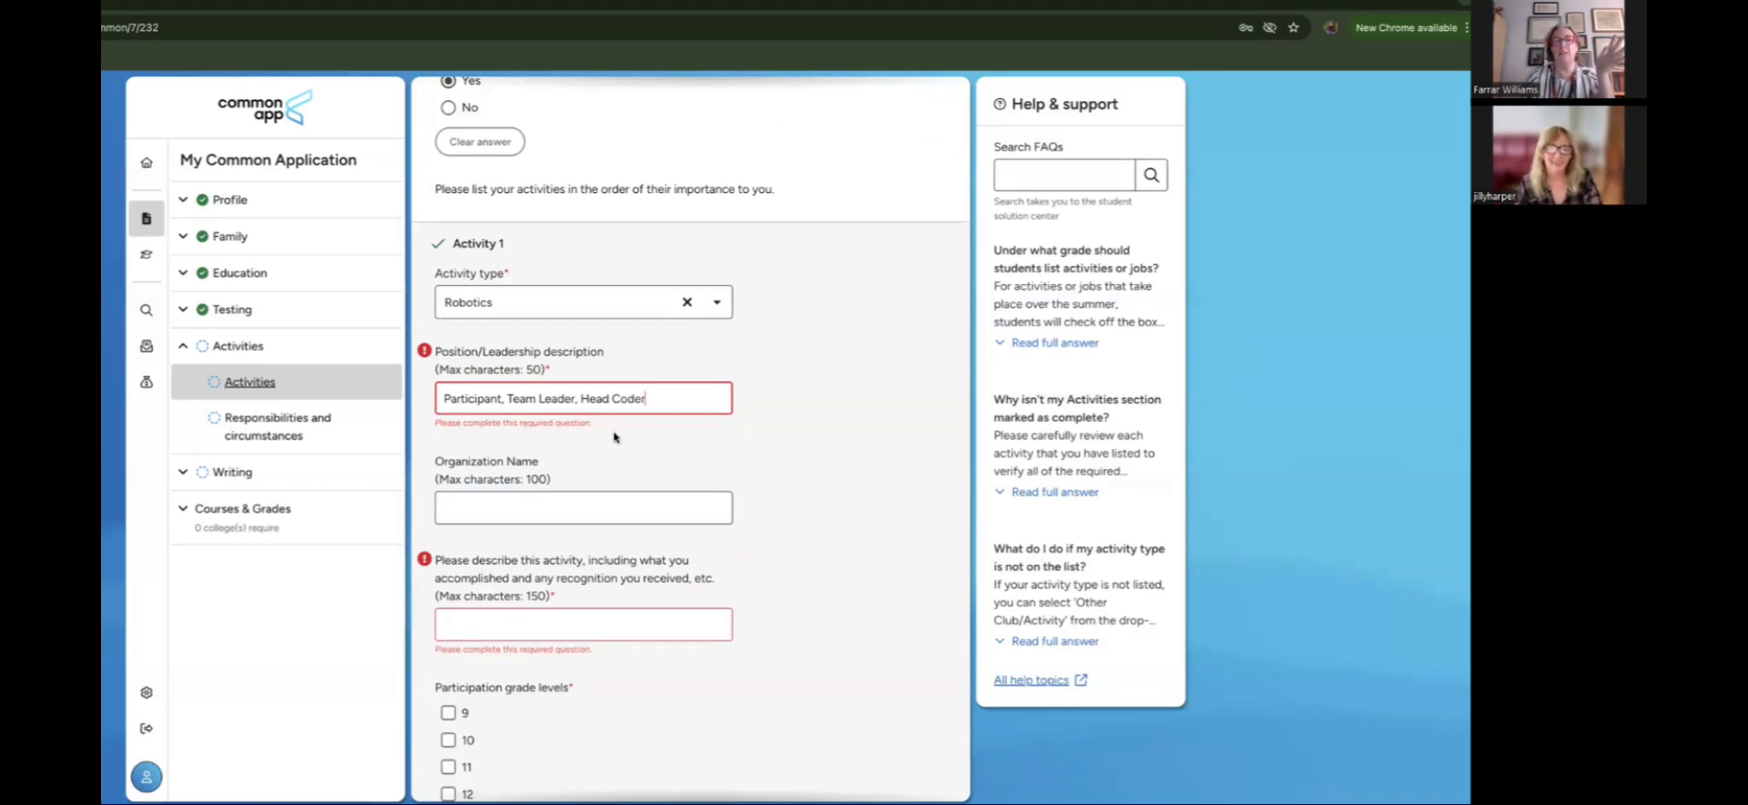
scroll(613, 437, "down", 2)
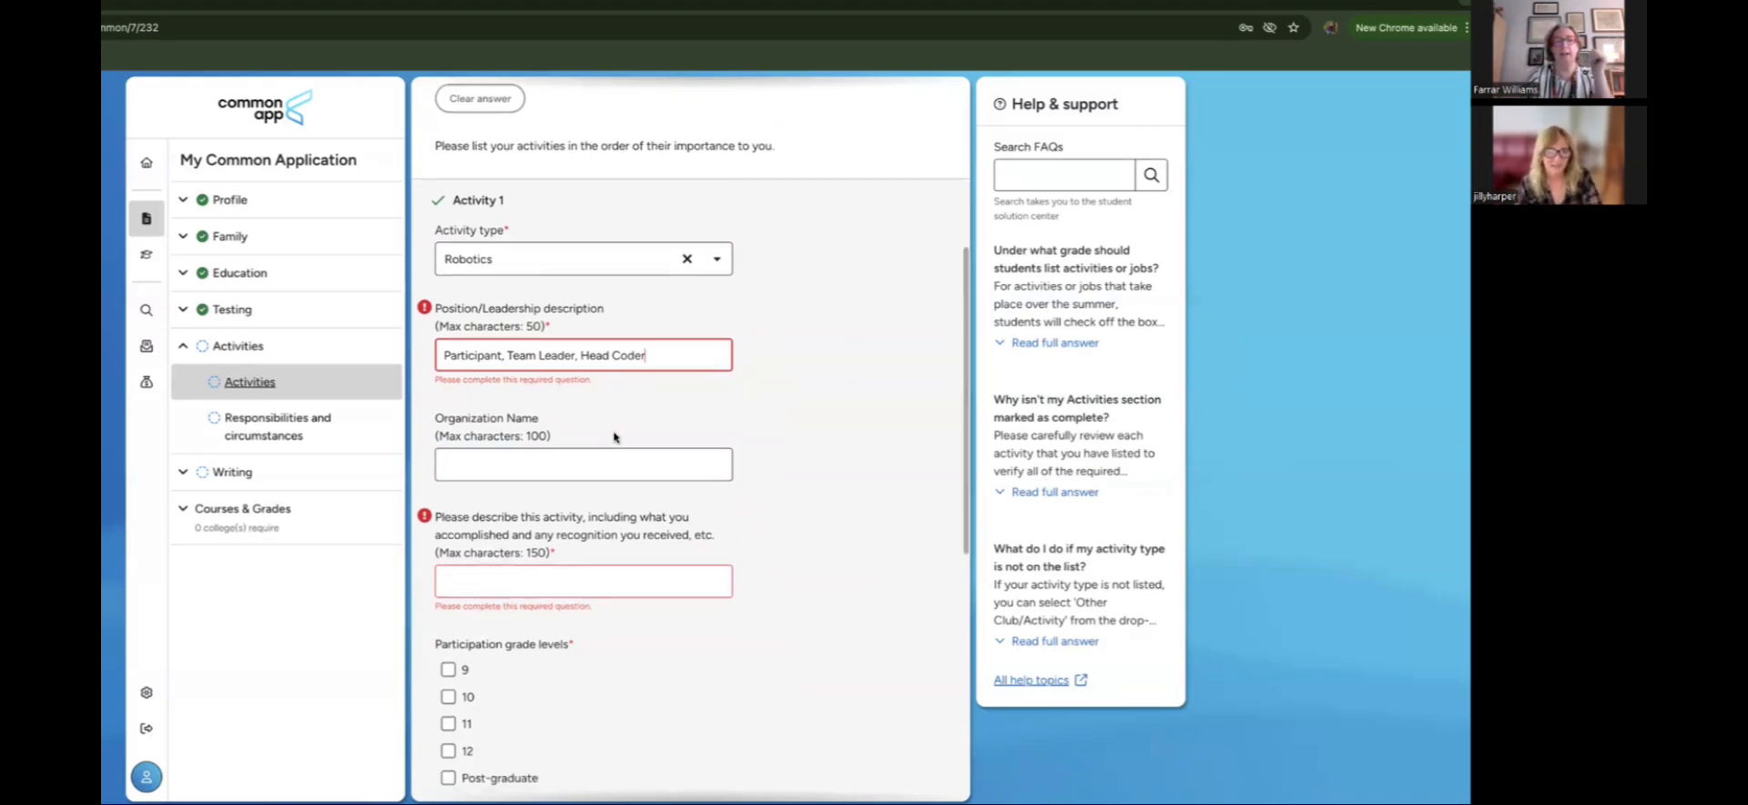
left_click(613, 438)
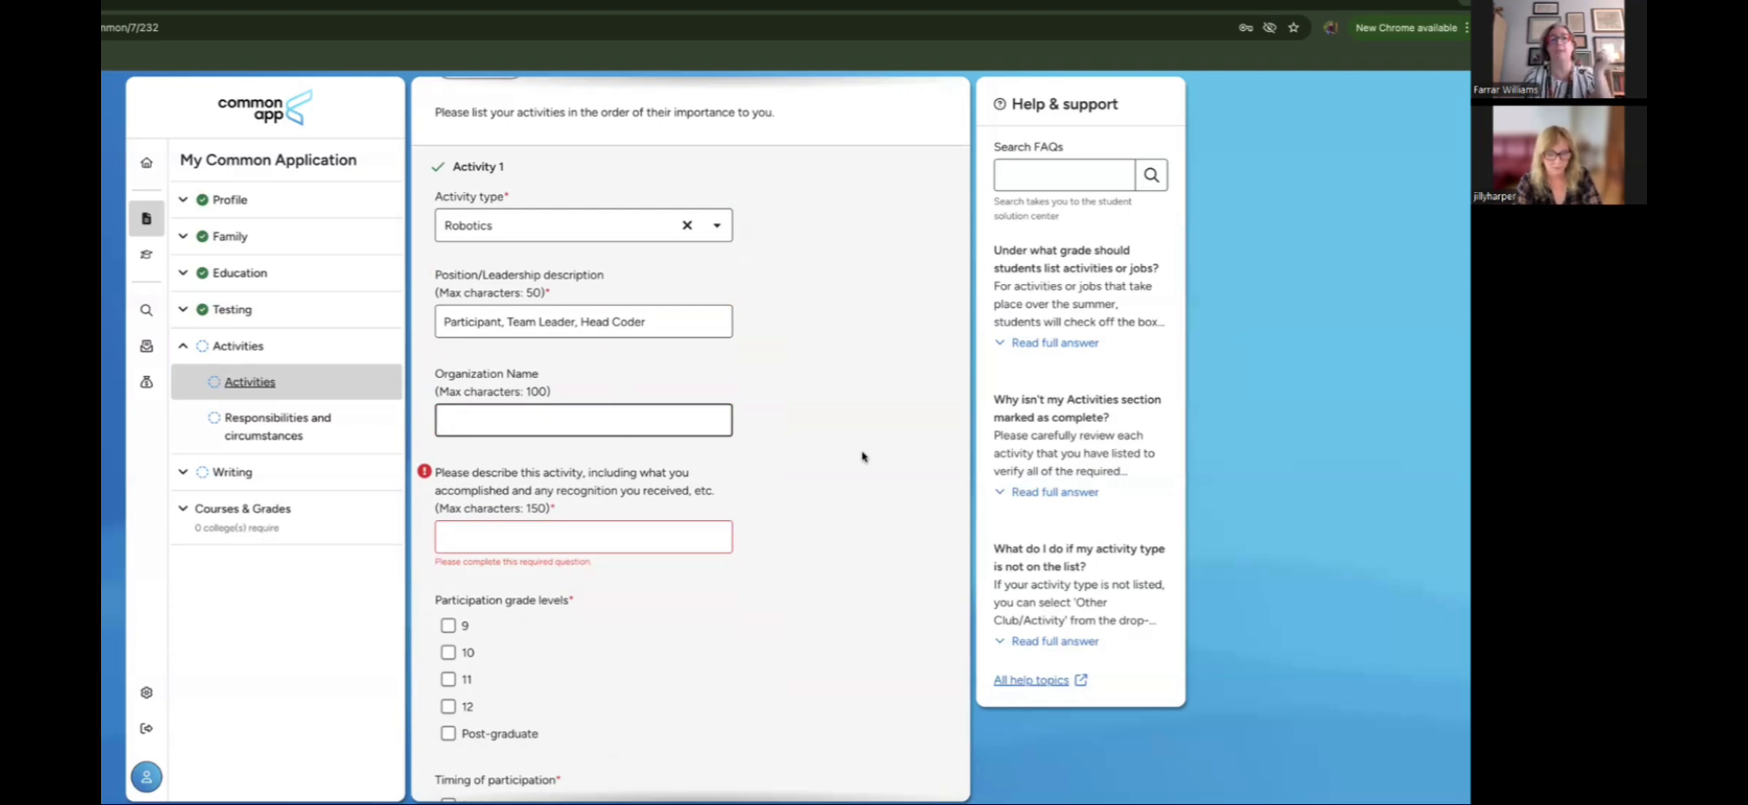
Step: Enter organization 'Irvine Robotics' and description 'coded software, moderated disputes, attend tournaments'
type("Irvin")
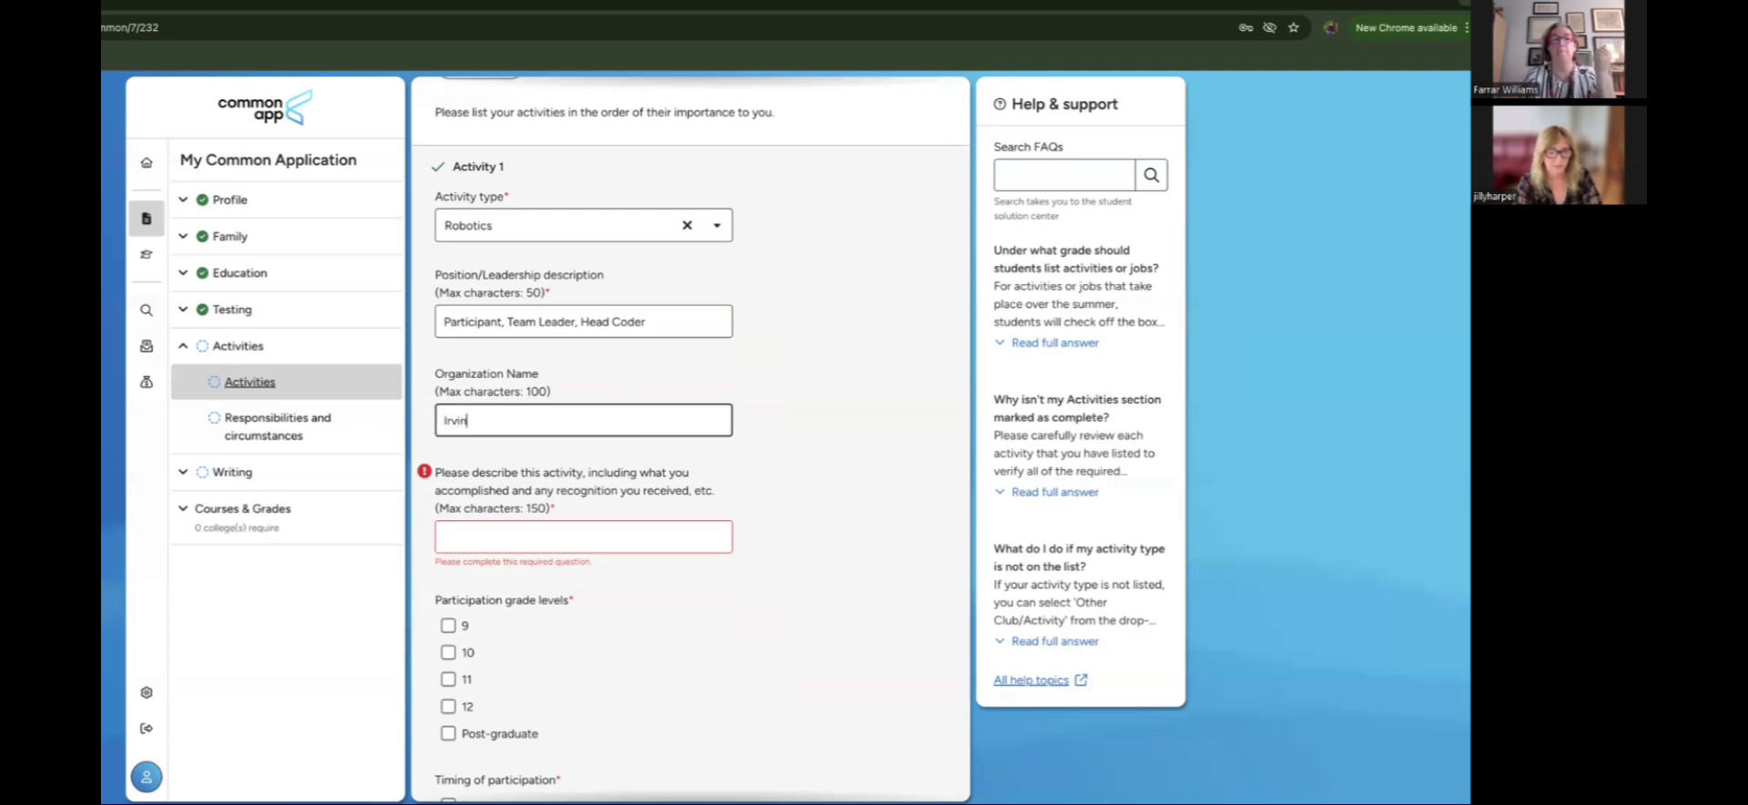
type("e Roboti")
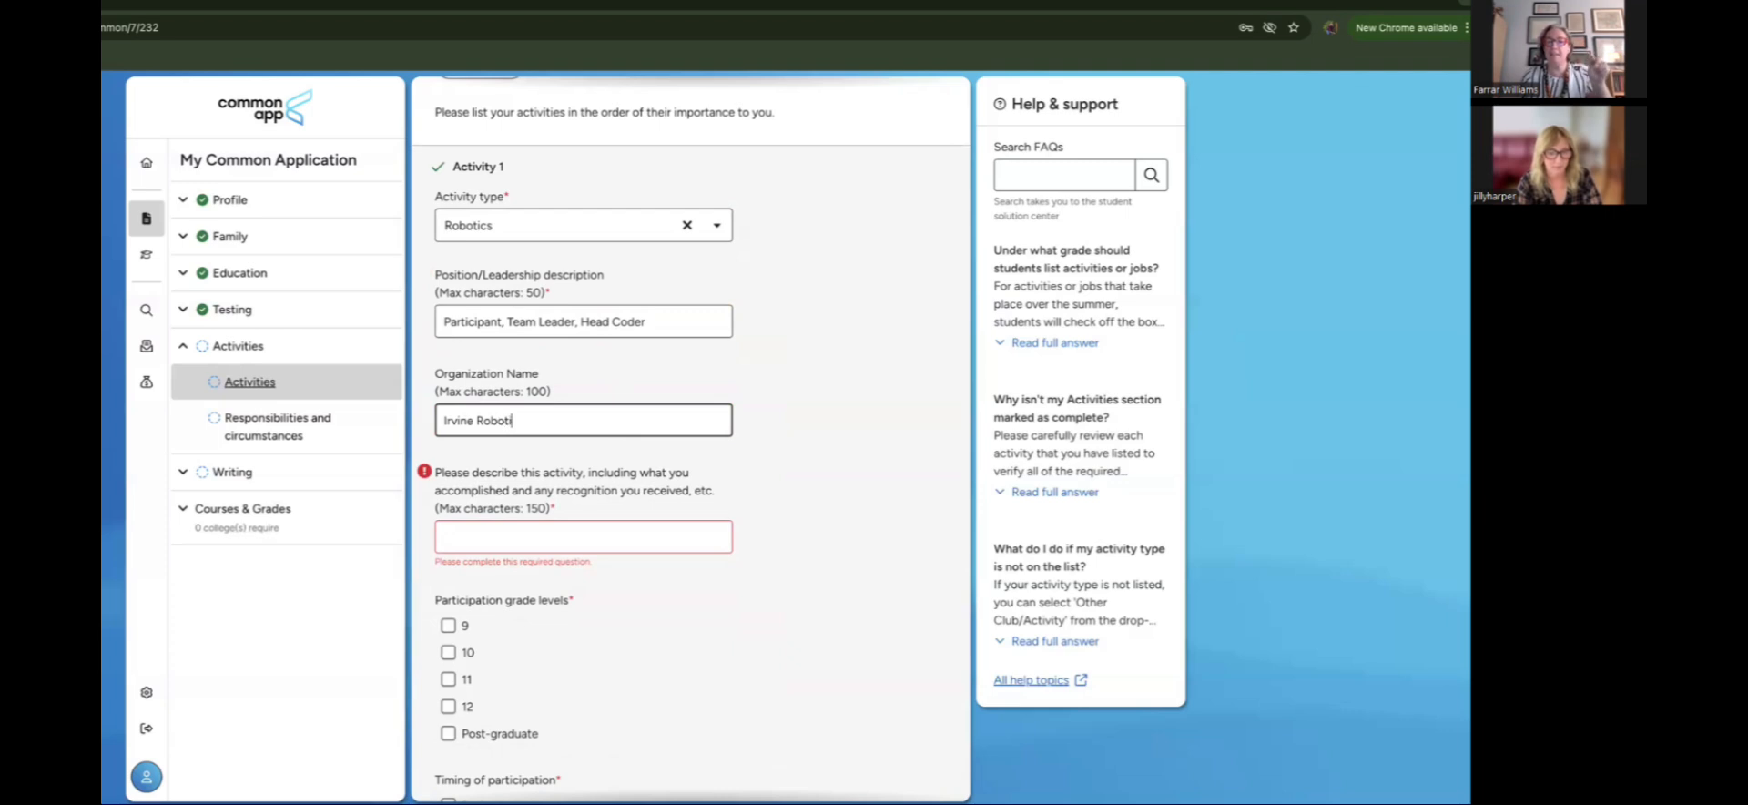
type("cs")
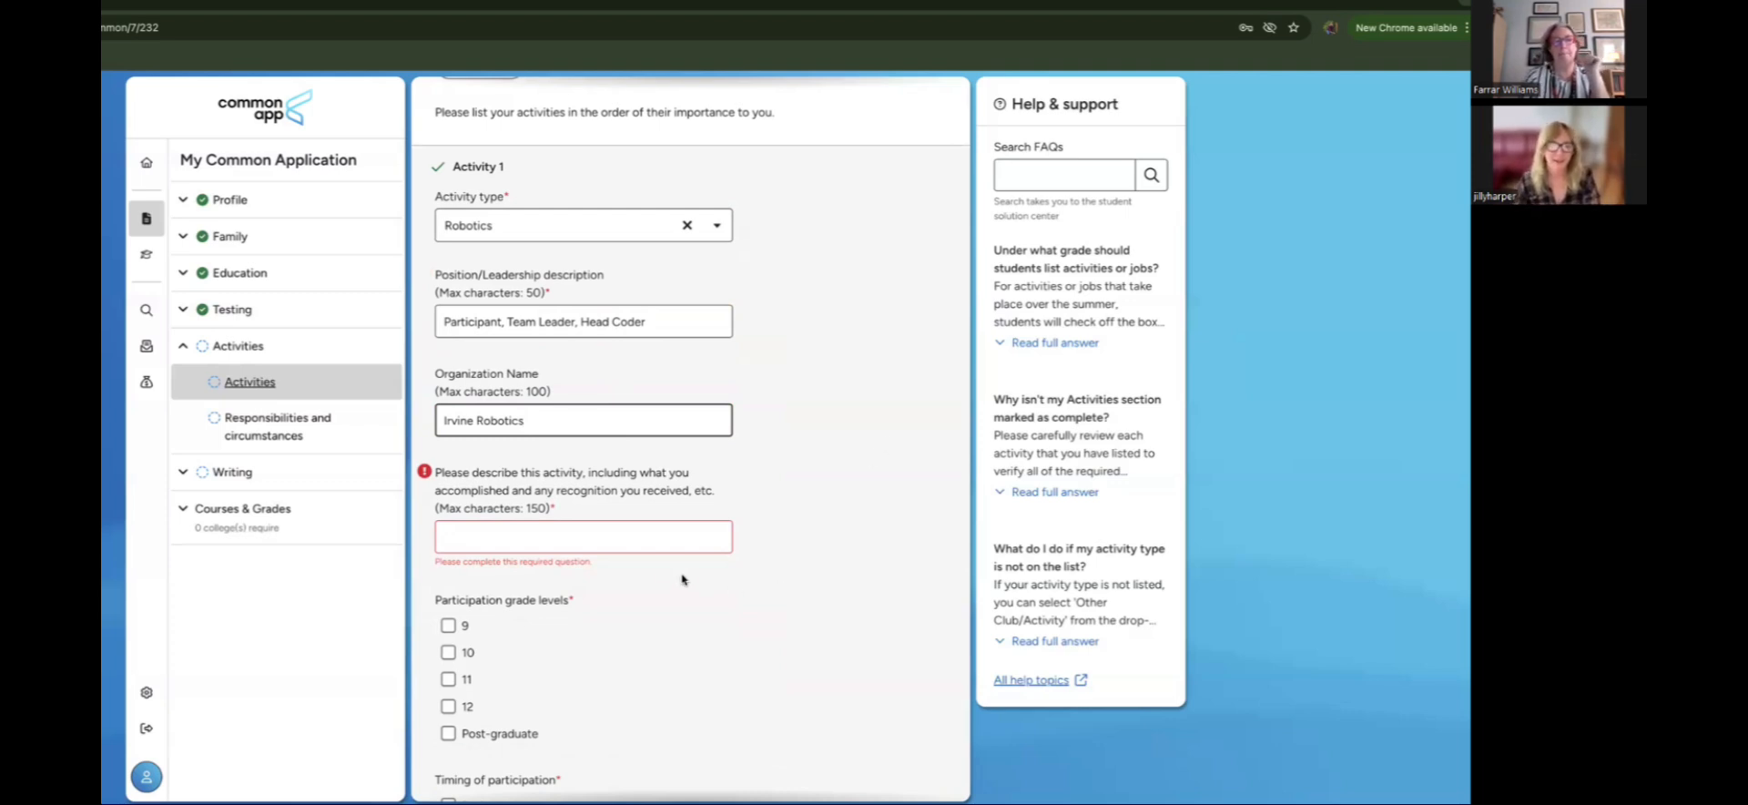
left_click(666, 545)
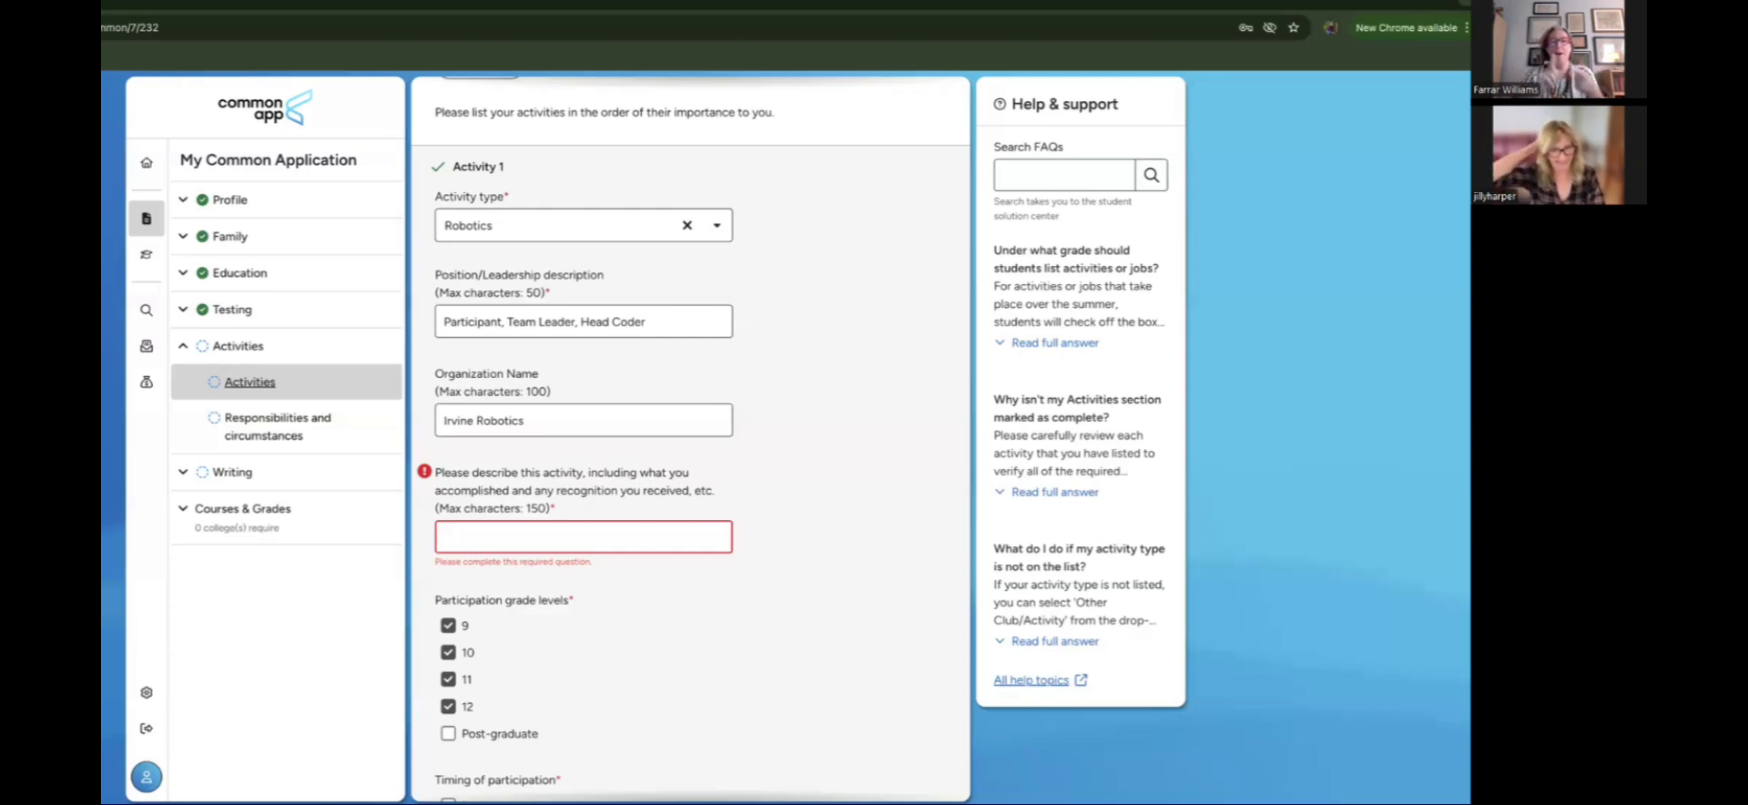
type("coded")
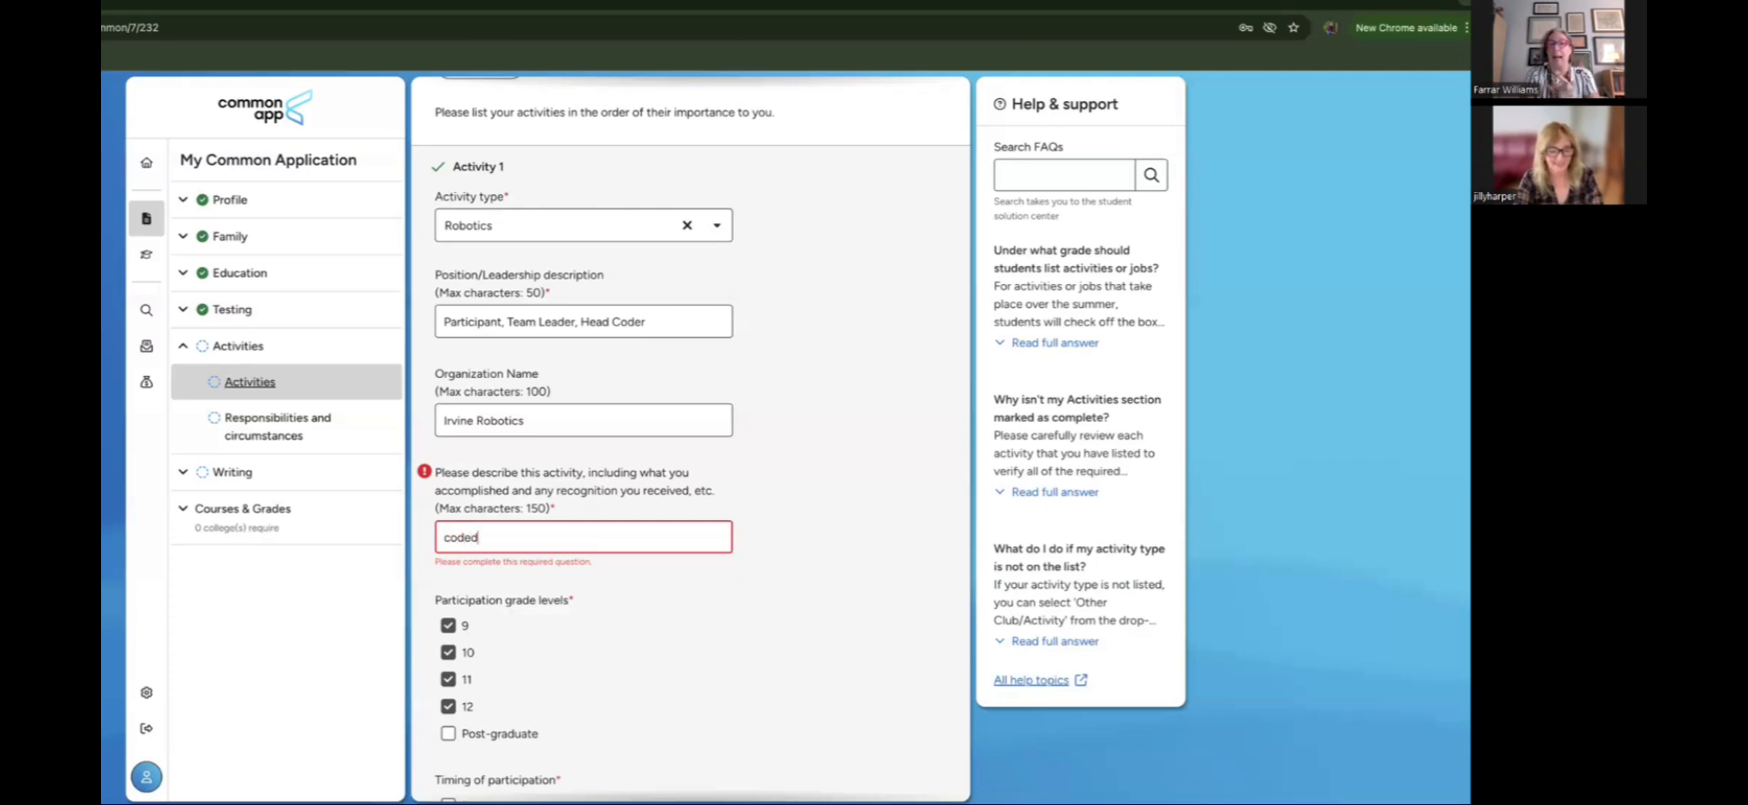
type(" softward")
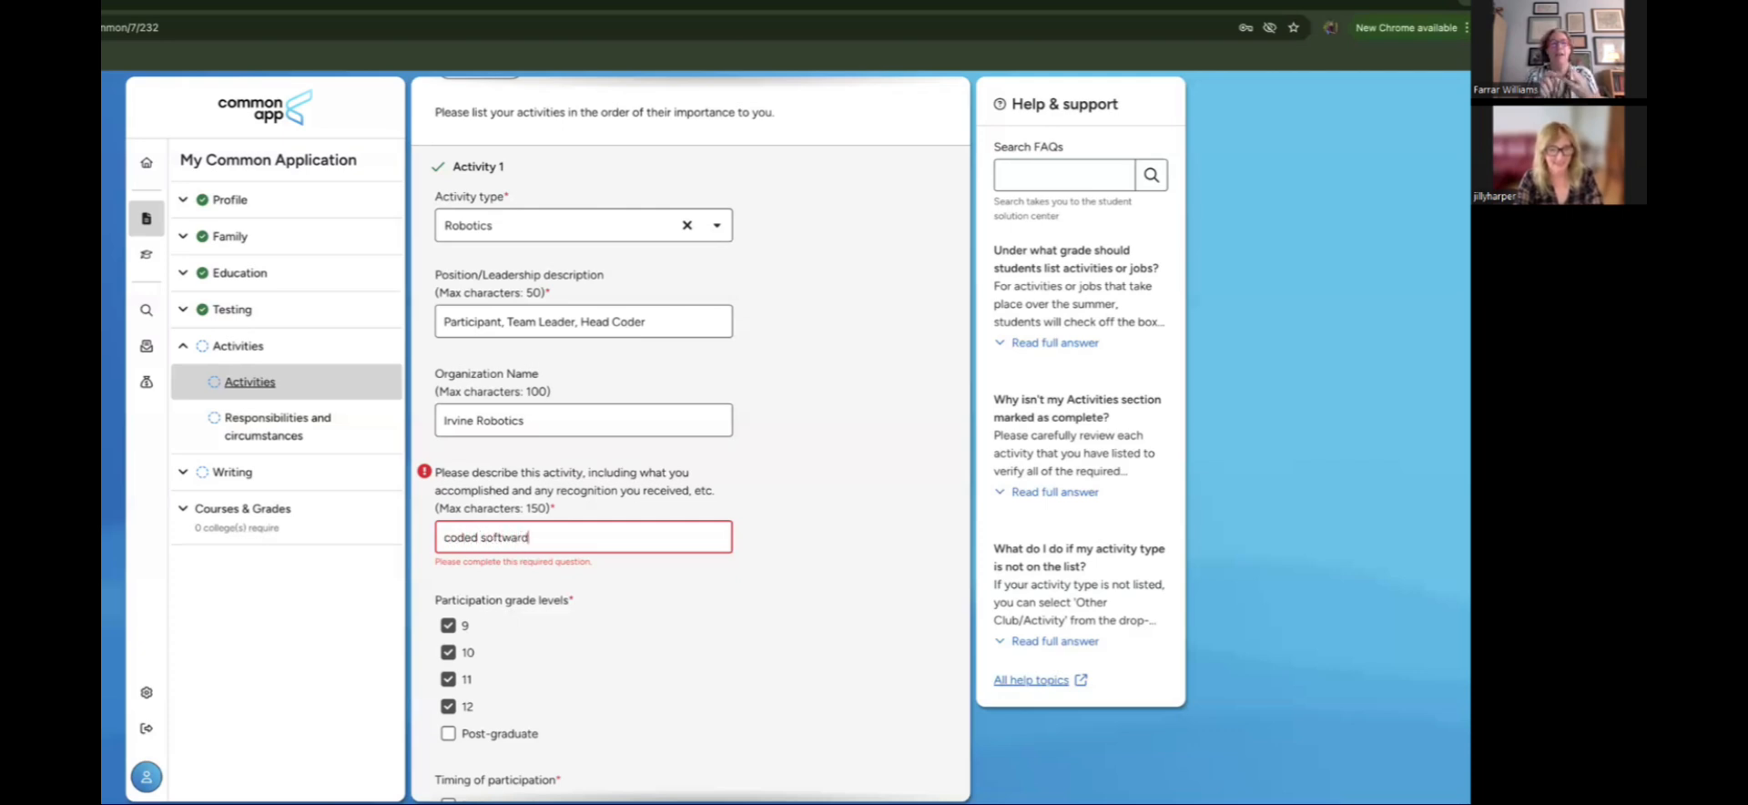
key("BackSpace")
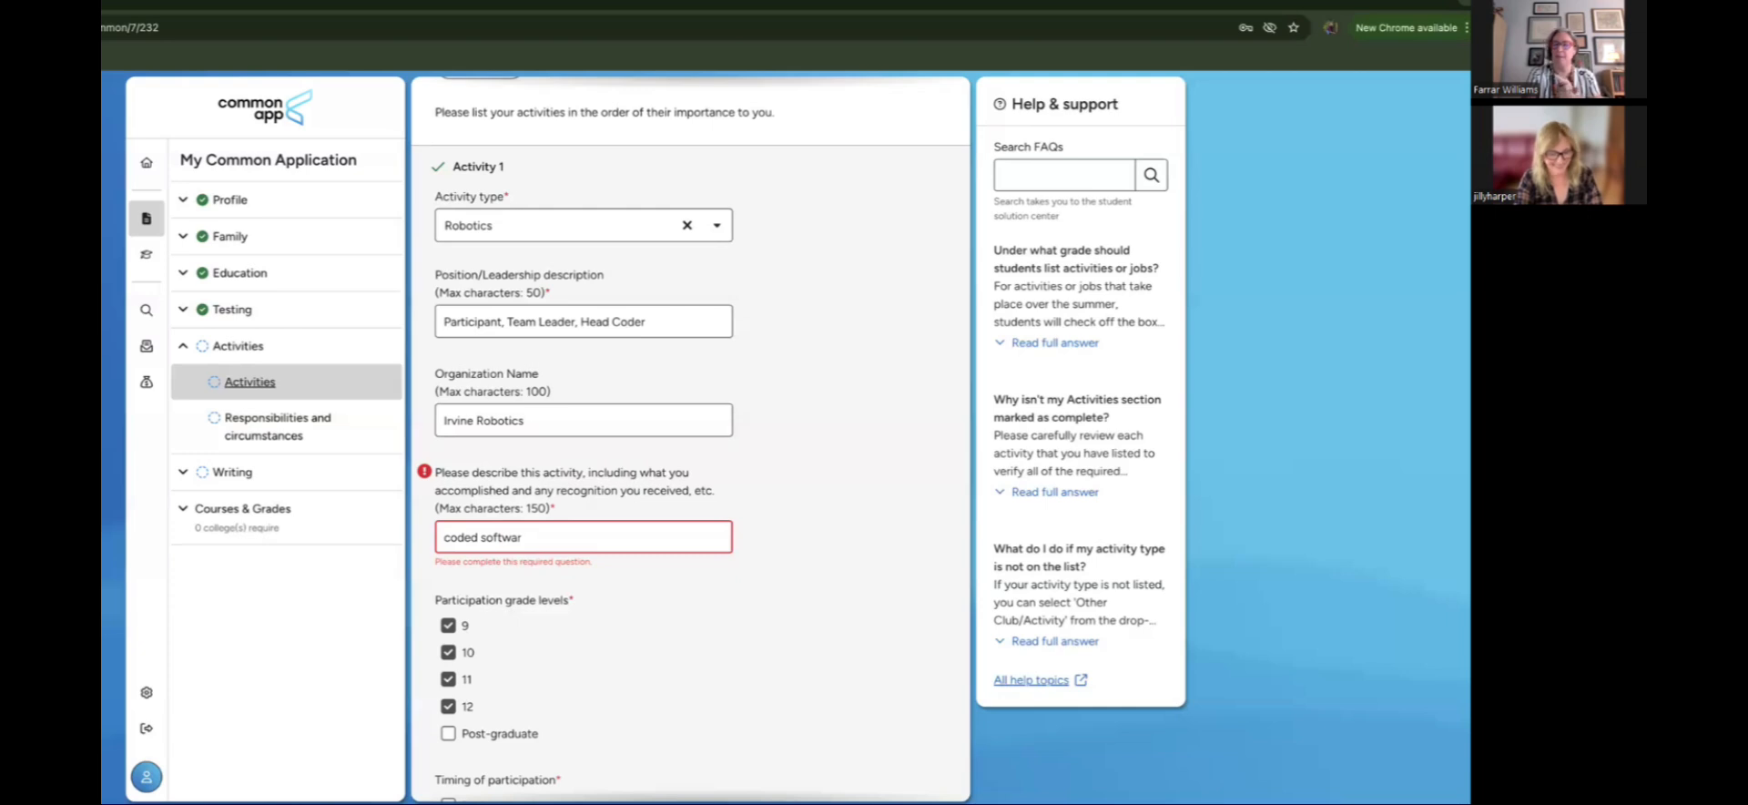
type("e")
type(", mod")
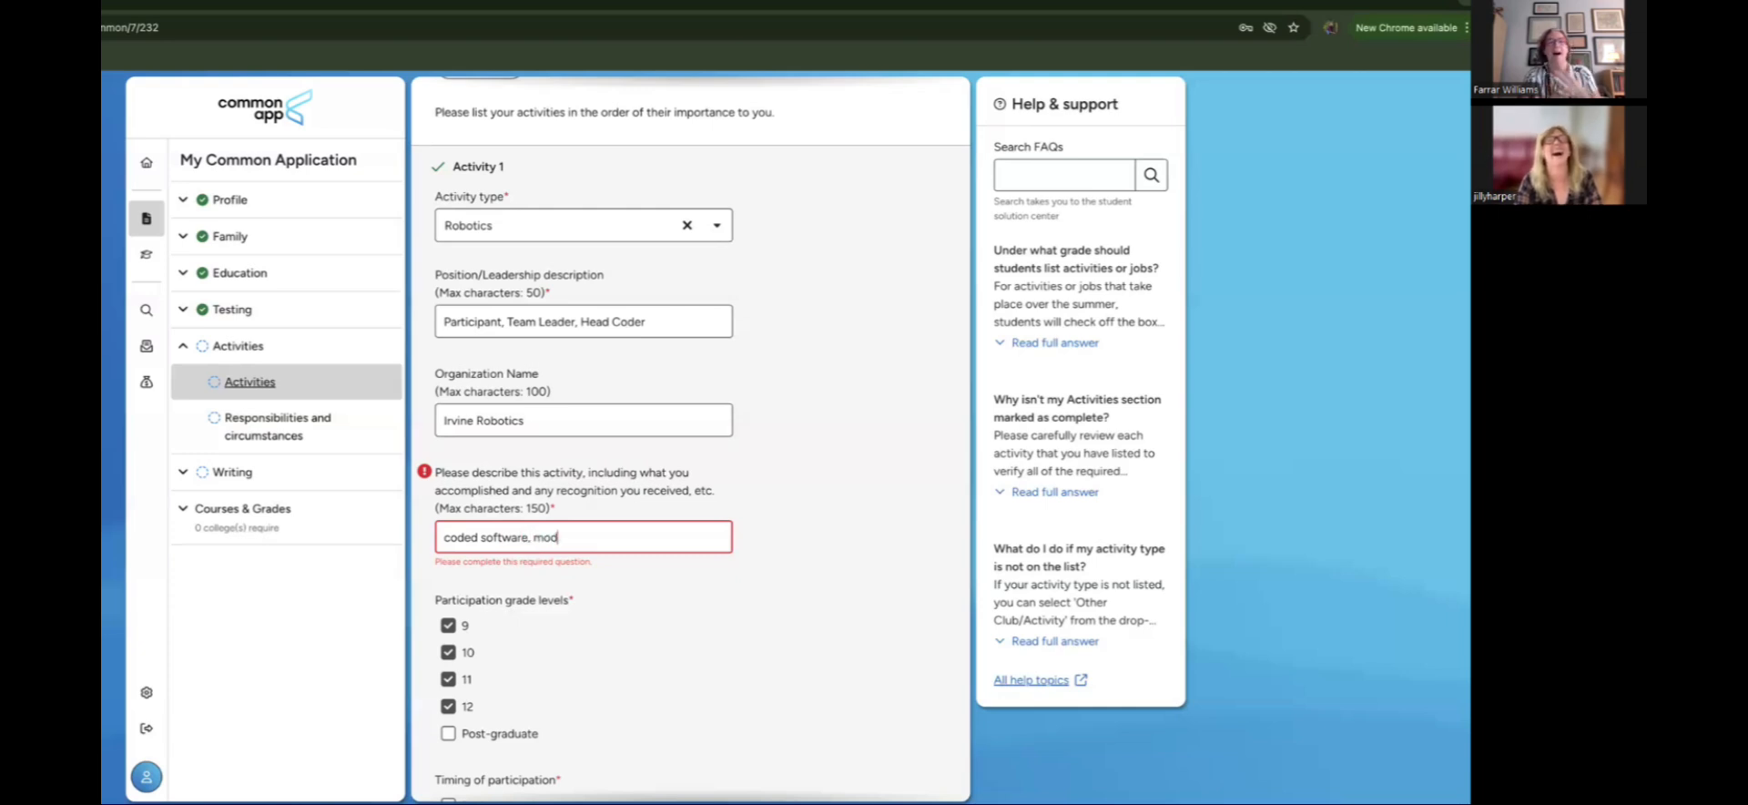
type("erated di")
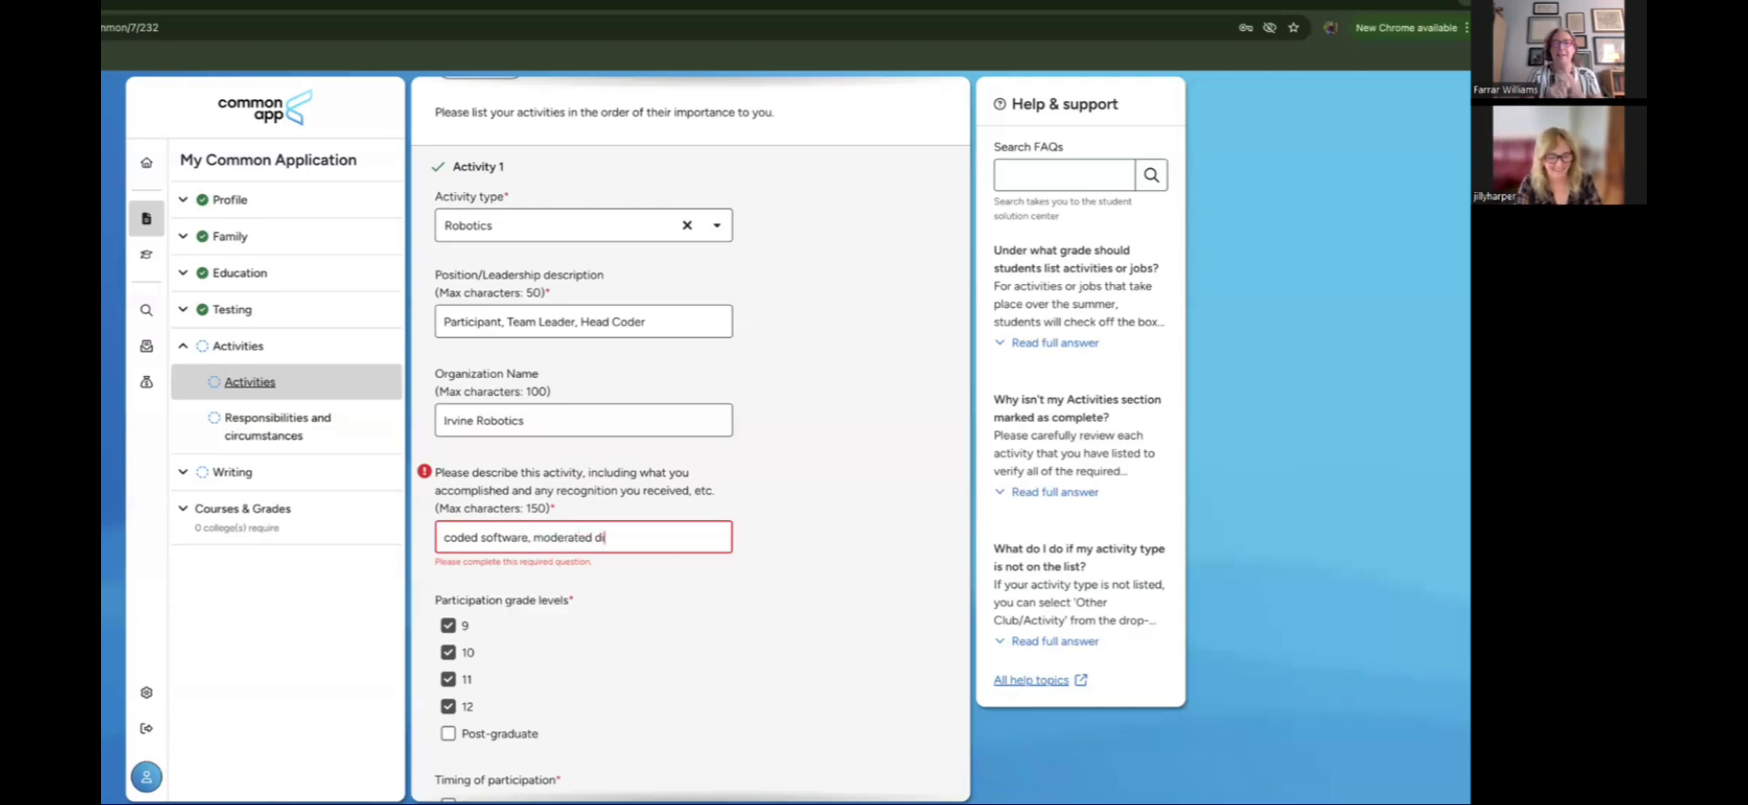
type("sputes, arre")
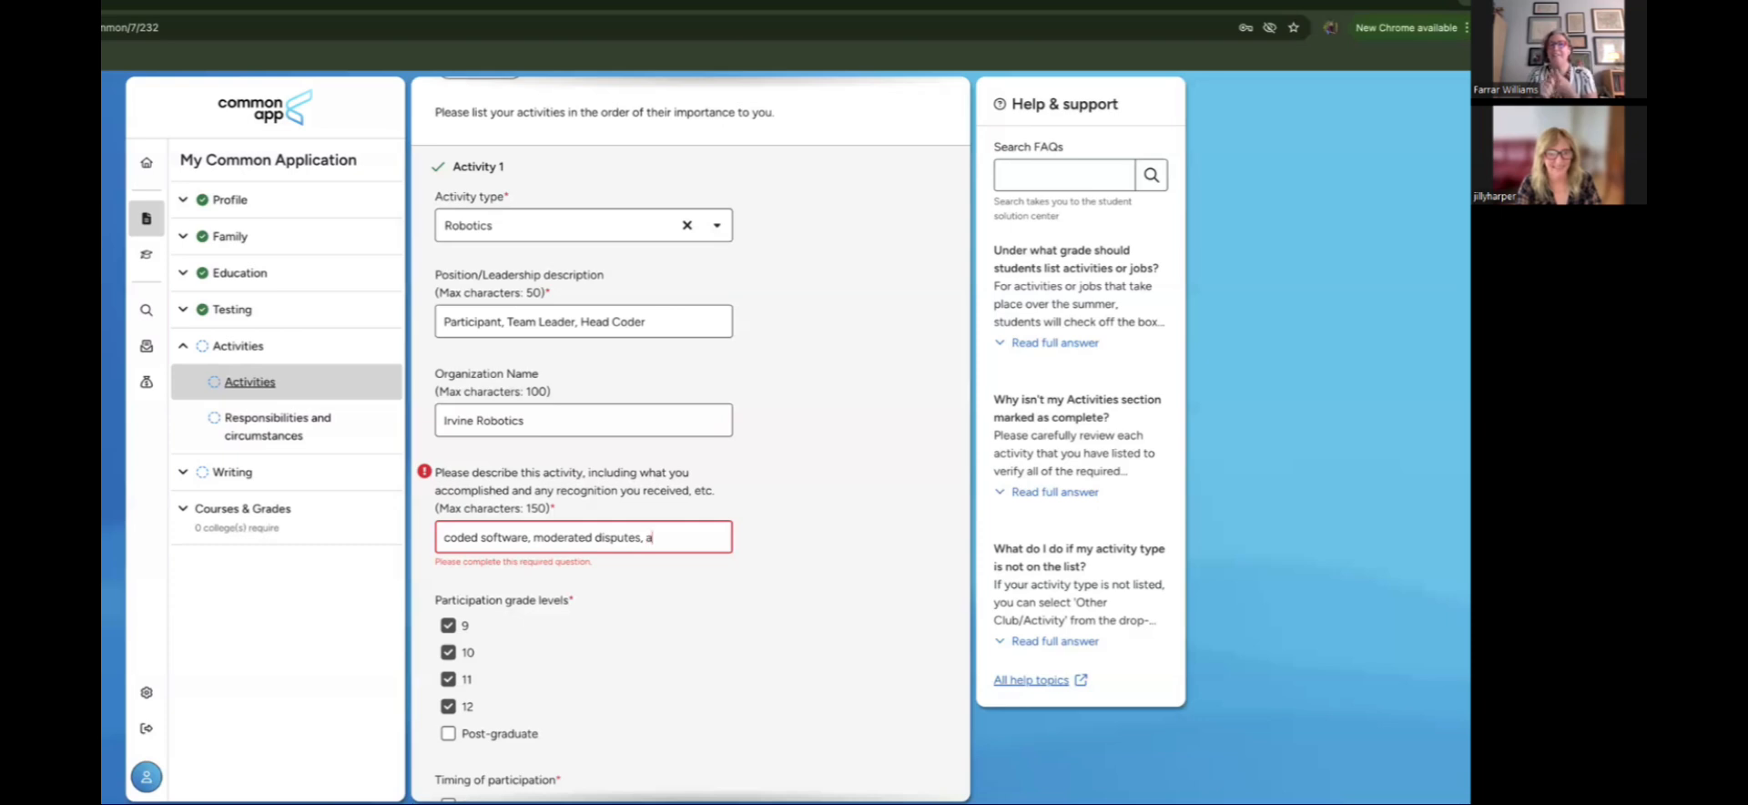
key("BackSpace")
key("BackSpace")
key("BackSpace")
type("tte")
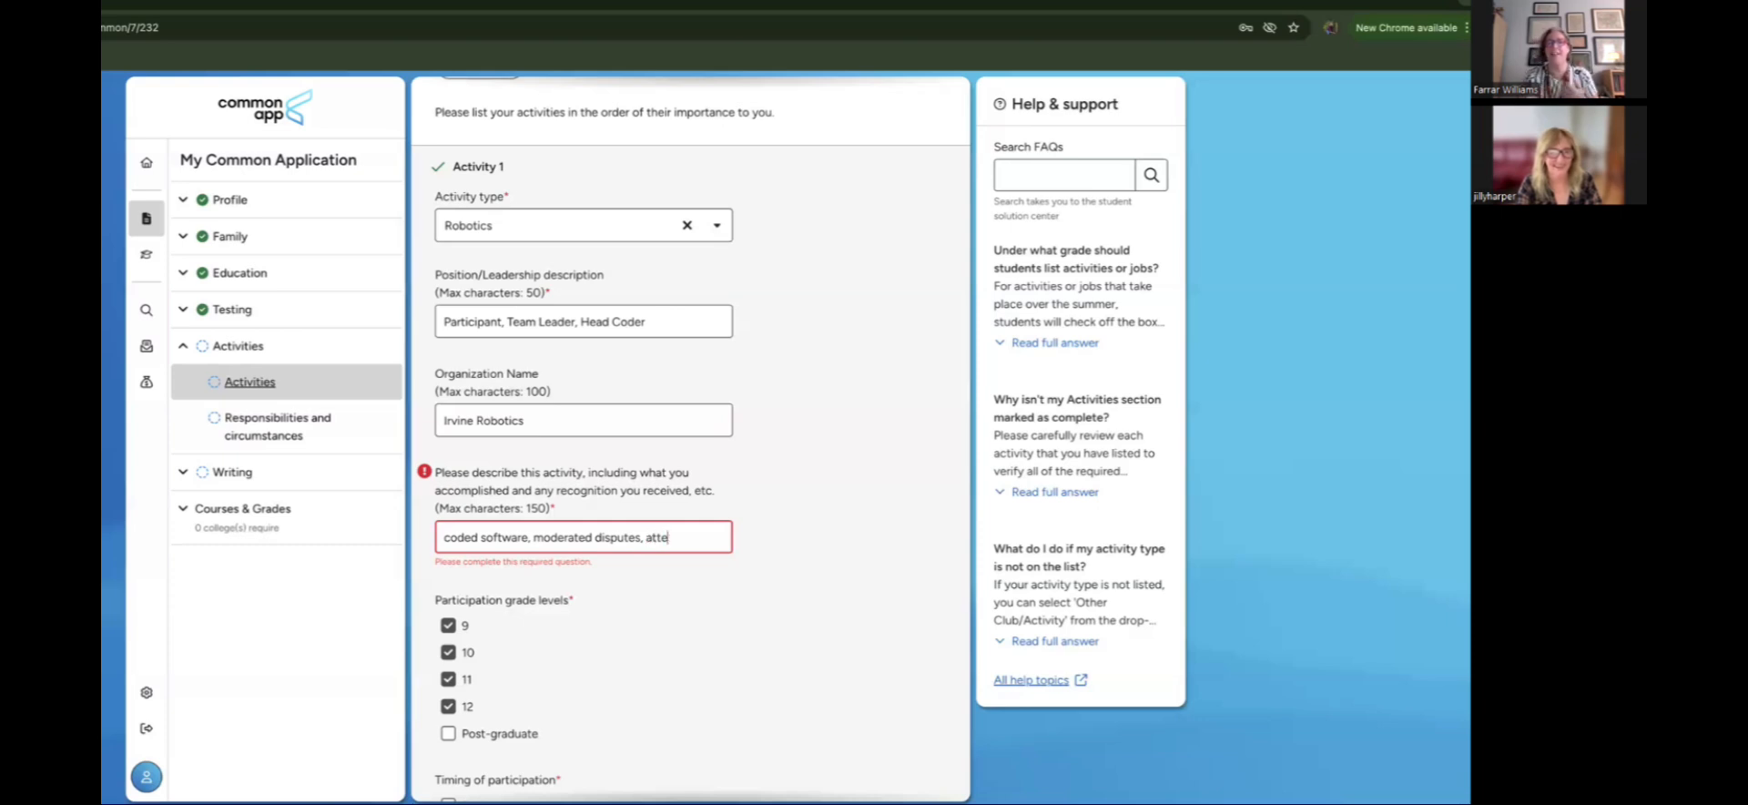
type("nd tournaments,")
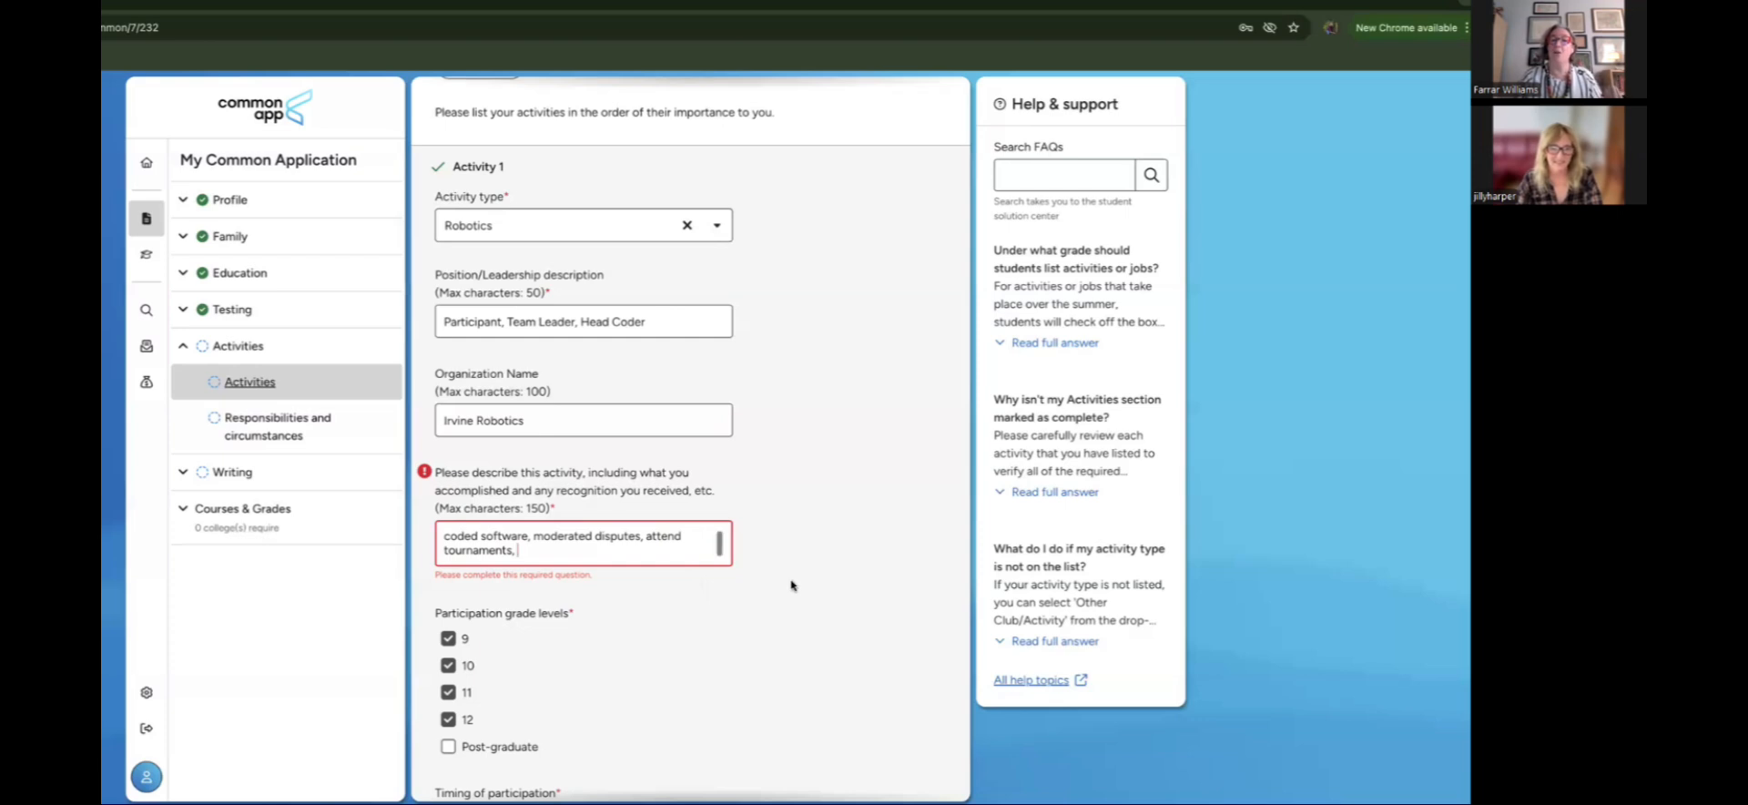
scroll(791, 586, "down", 2)
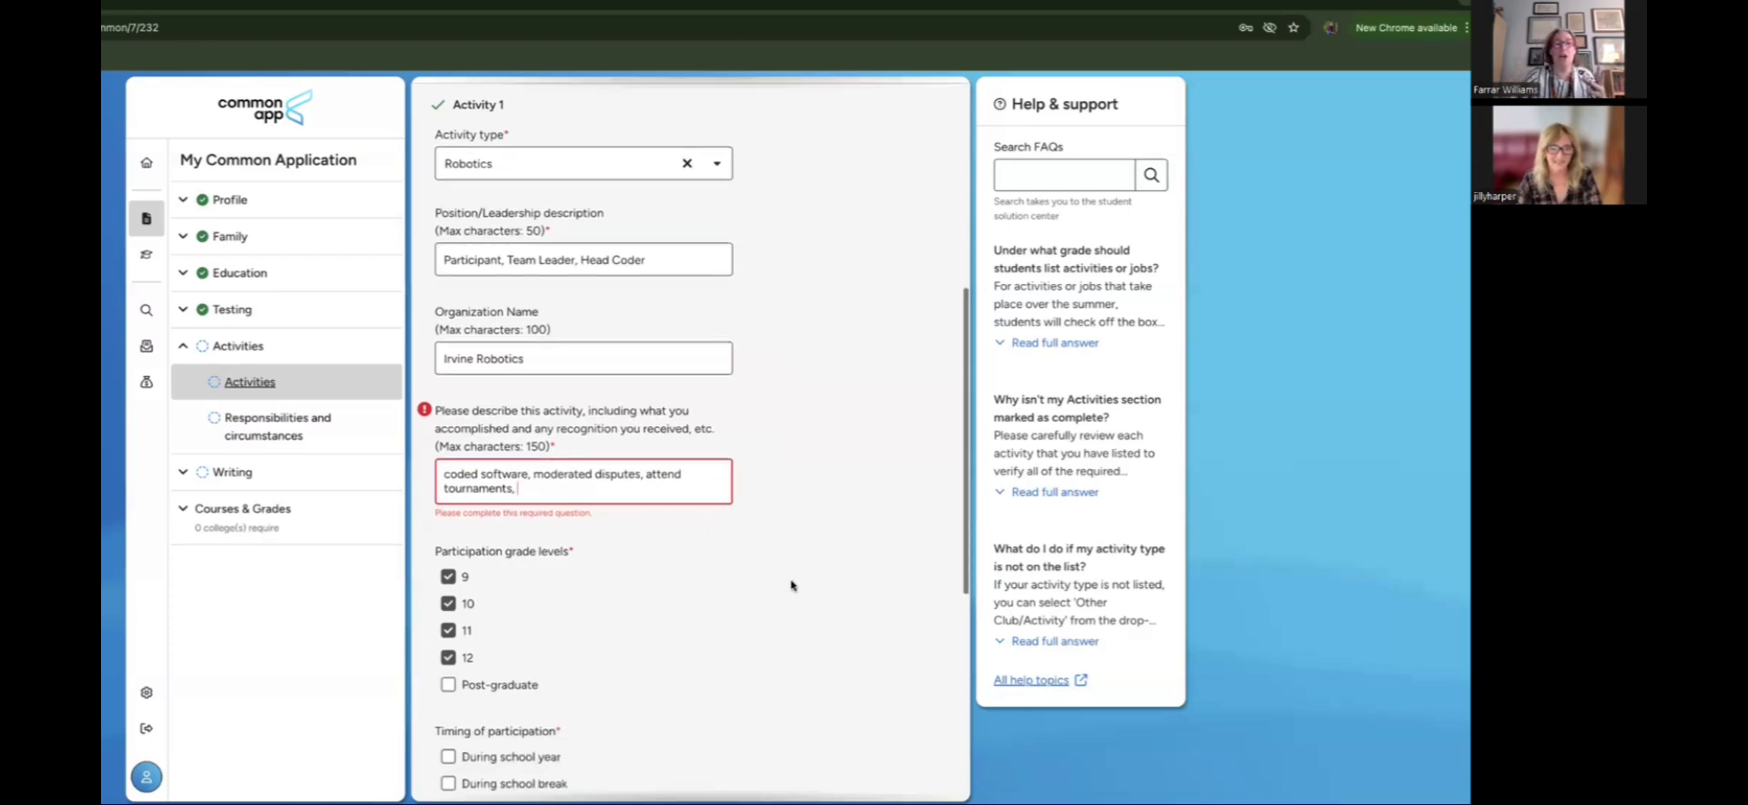
scroll(791, 586, "down", 3)
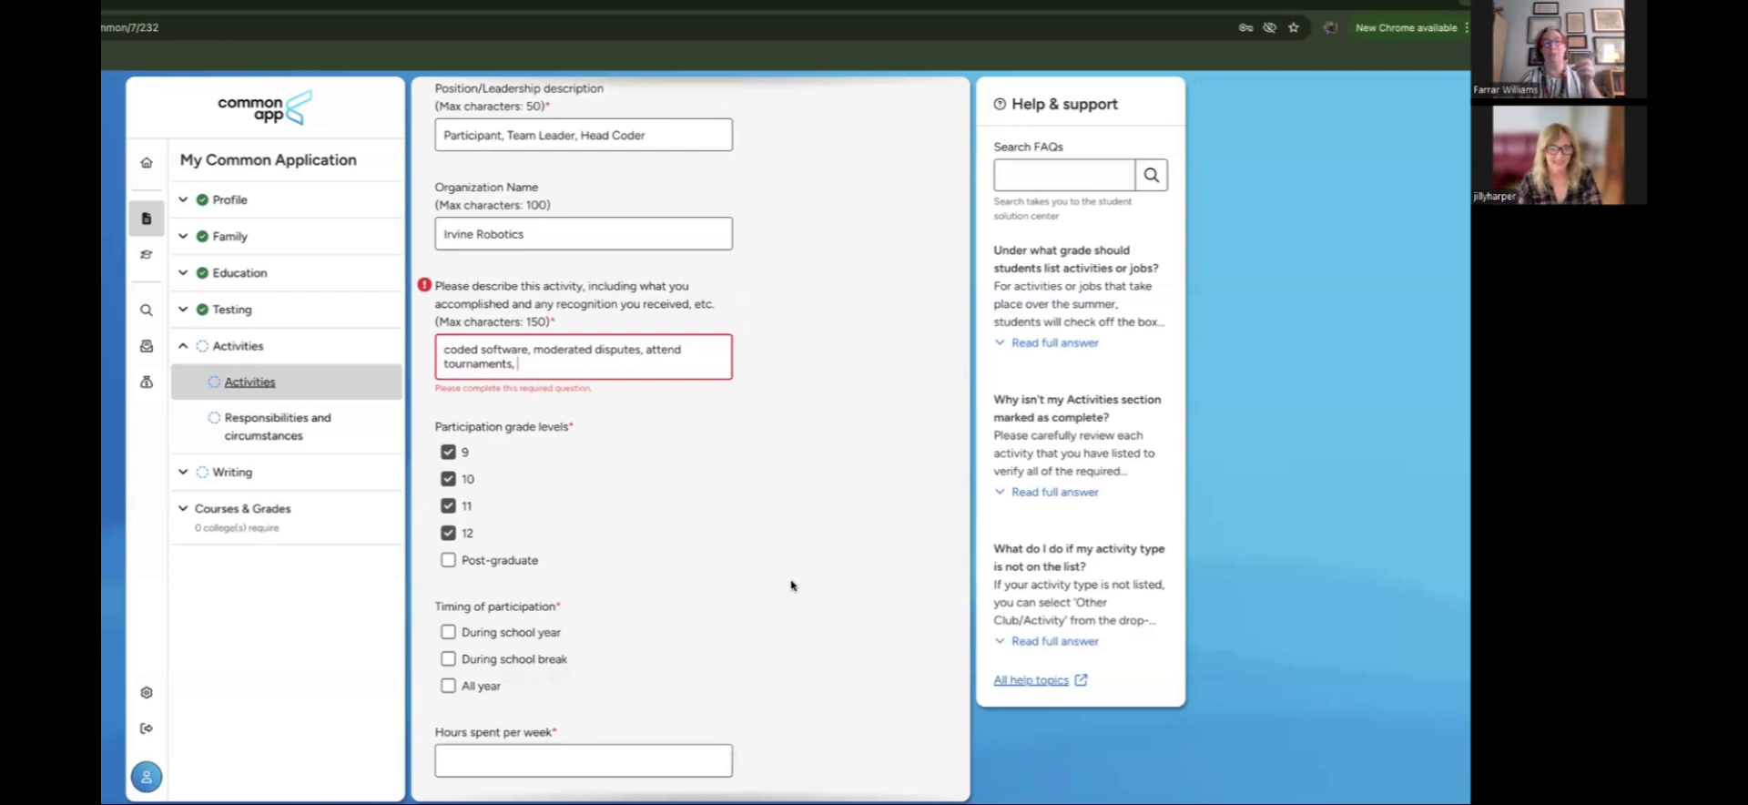
scroll(791, 585, "down", 4)
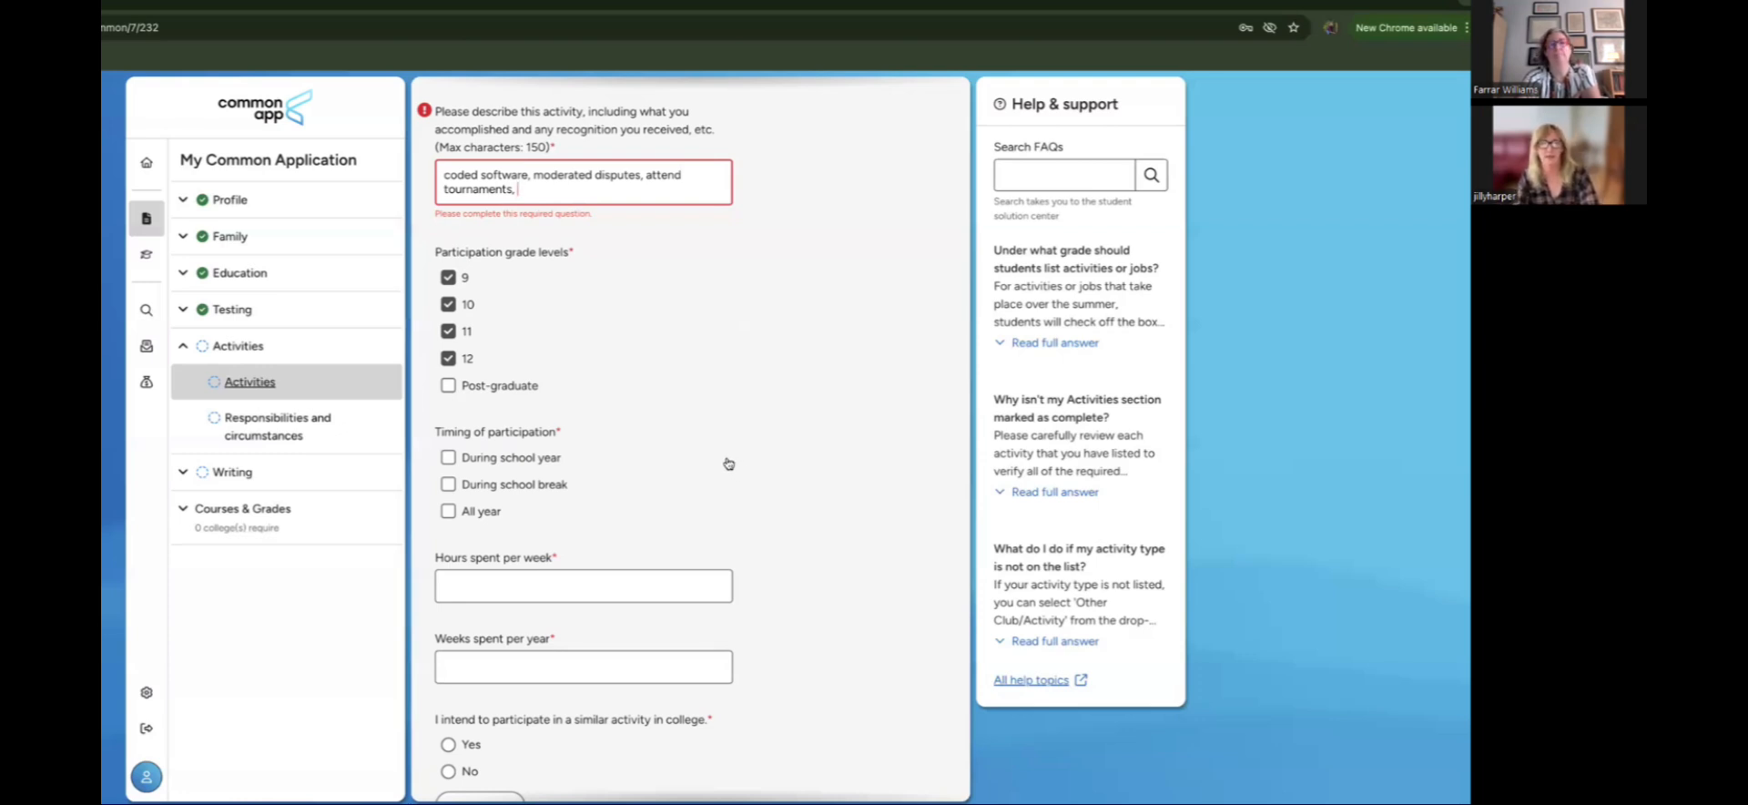
scroll(729, 463, "down", 1)
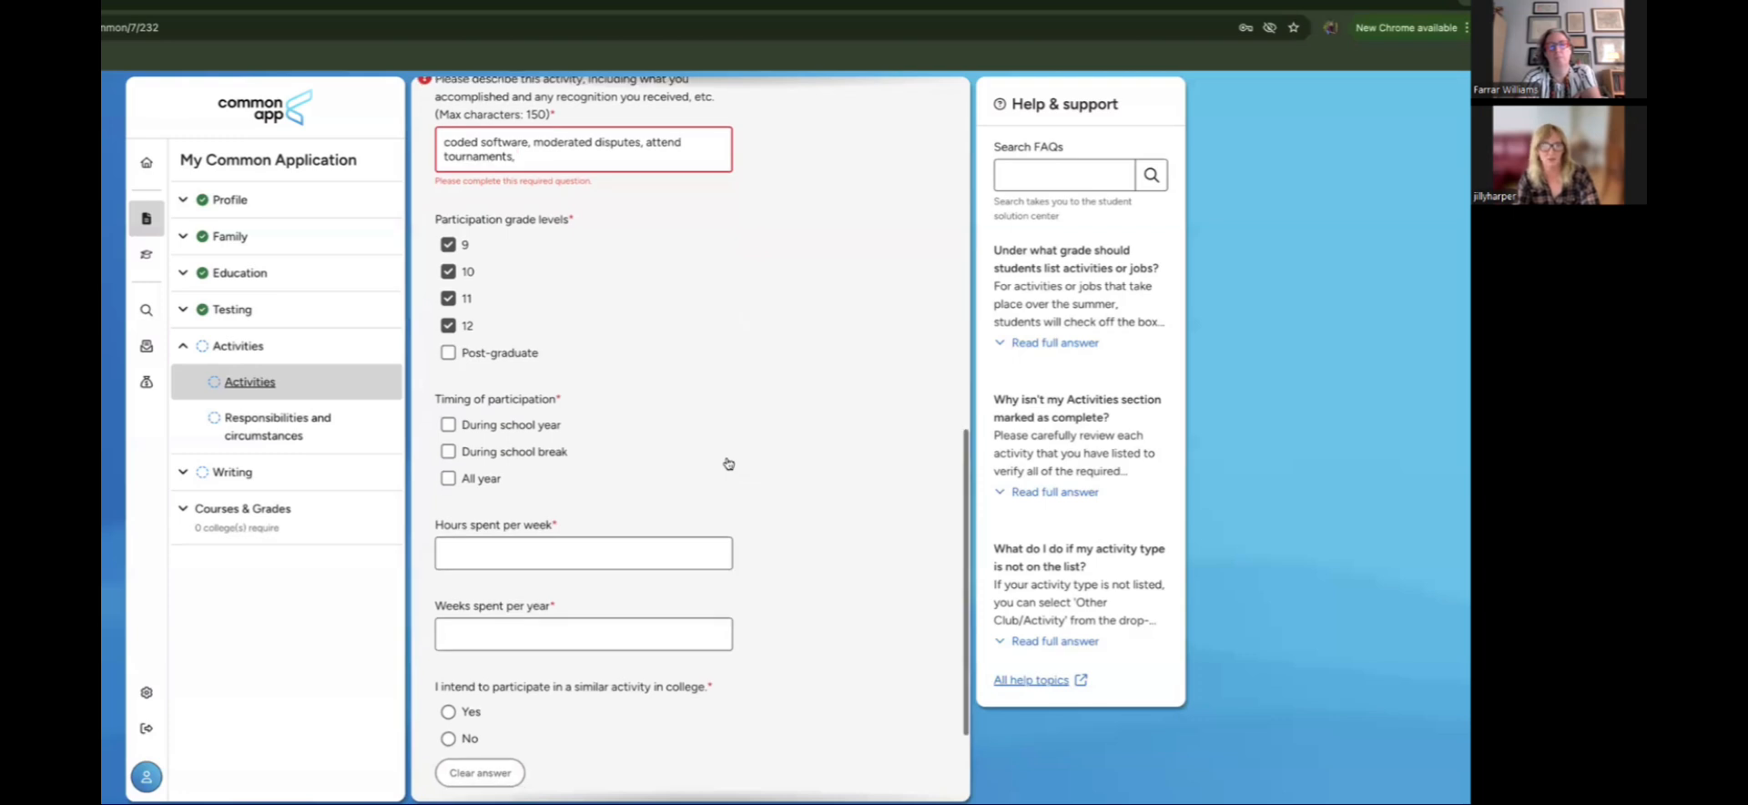
scroll(729, 464, "down", 1)
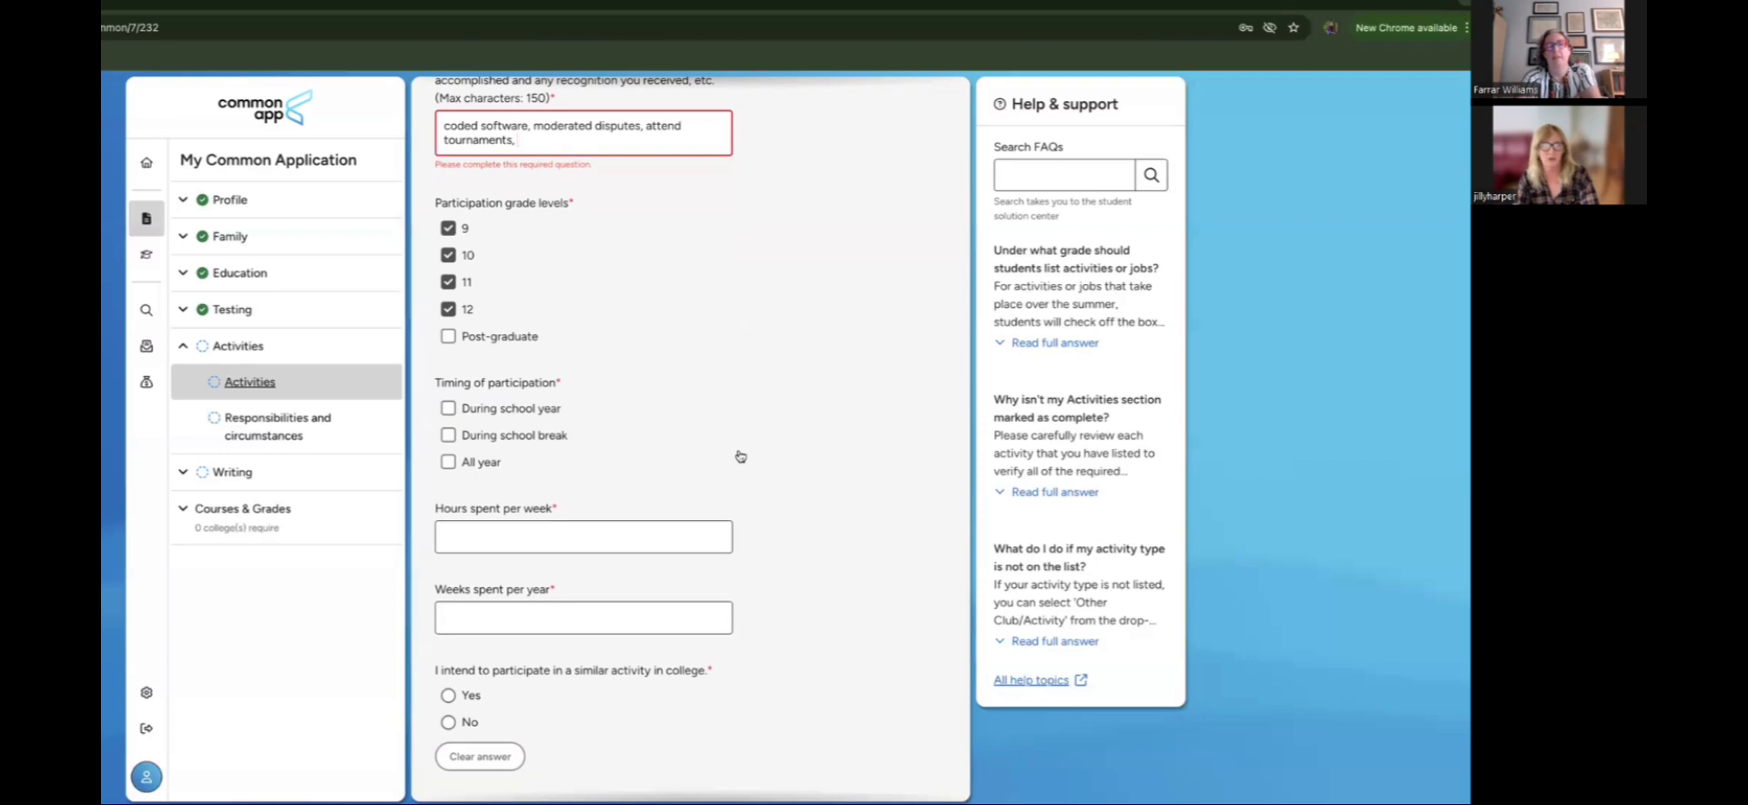
scroll(741, 456, "down", 1)
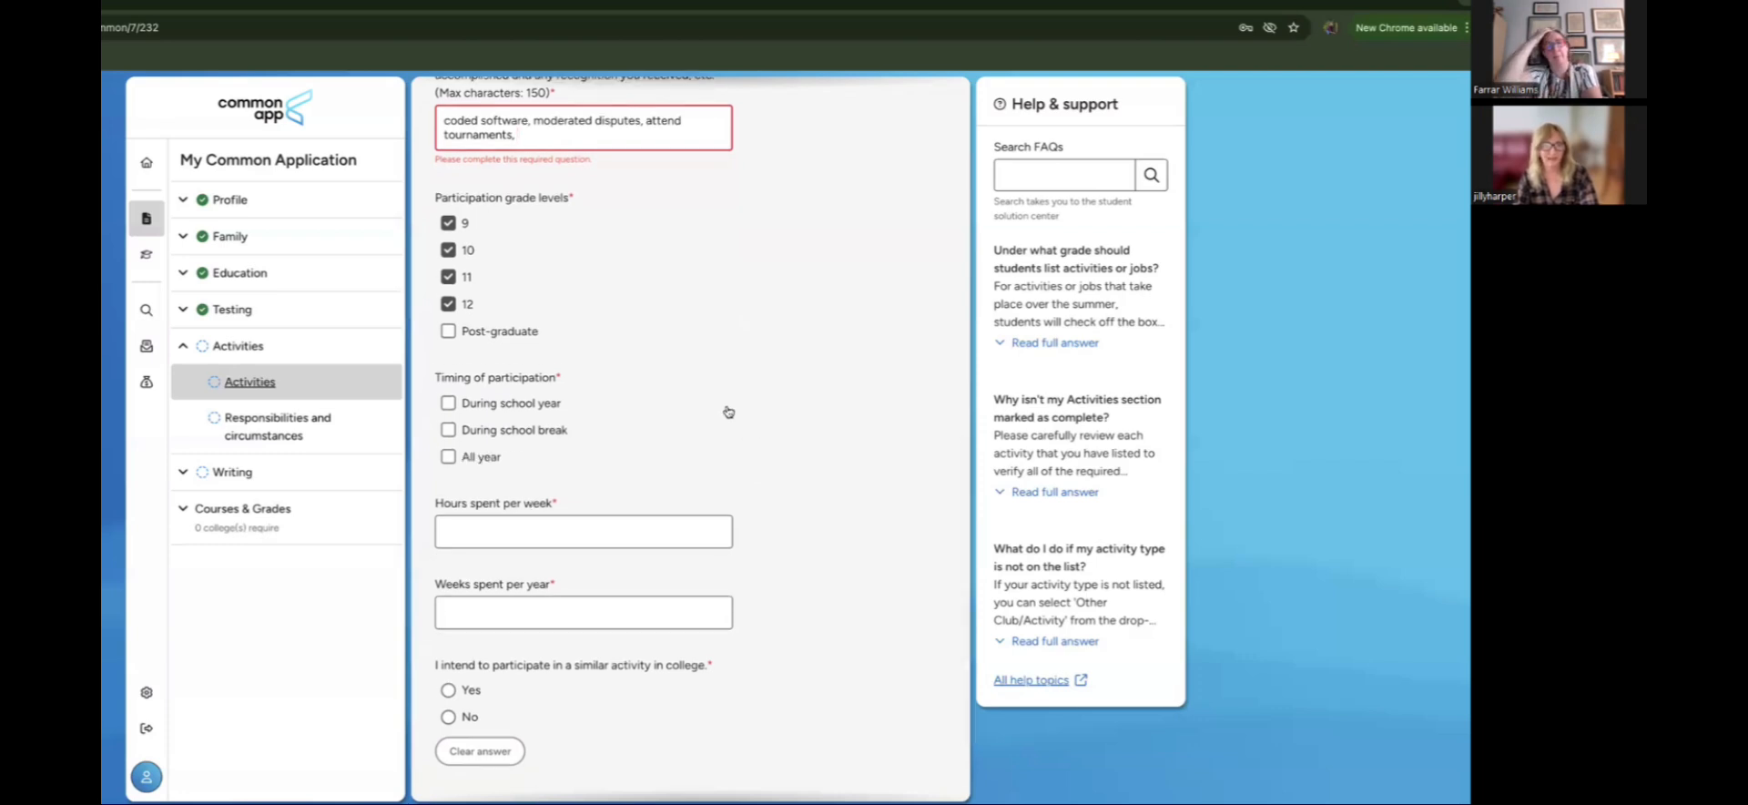
scroll(728, 412, "down", 1)
scroll(728, 412, "down", 3)
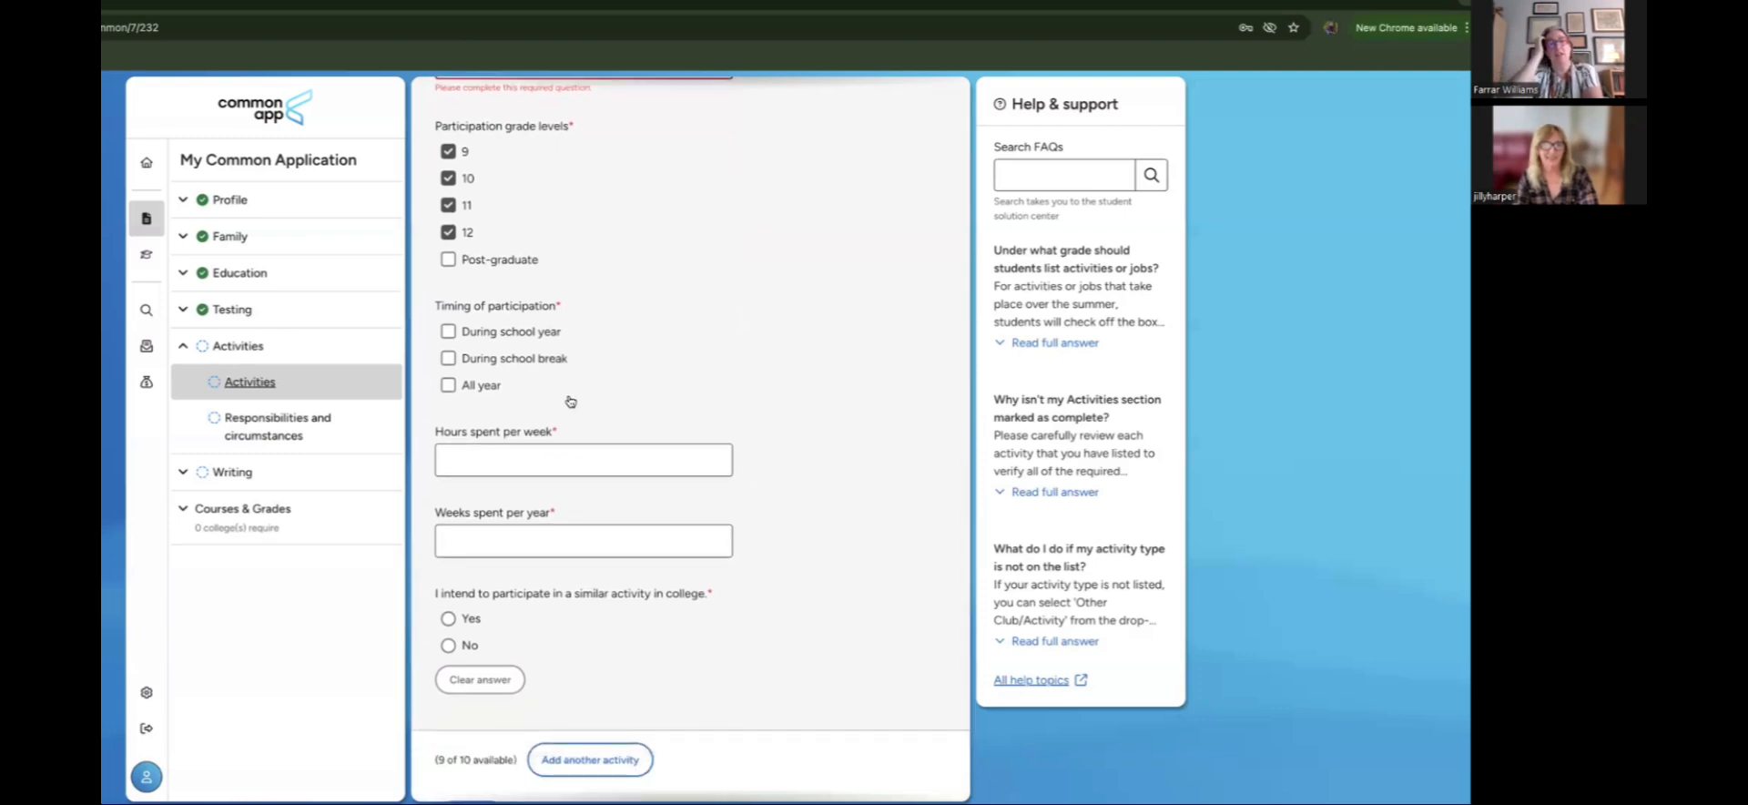
scroll(563, 401, "down", 3)
scroll(563, 400, "down", 1)
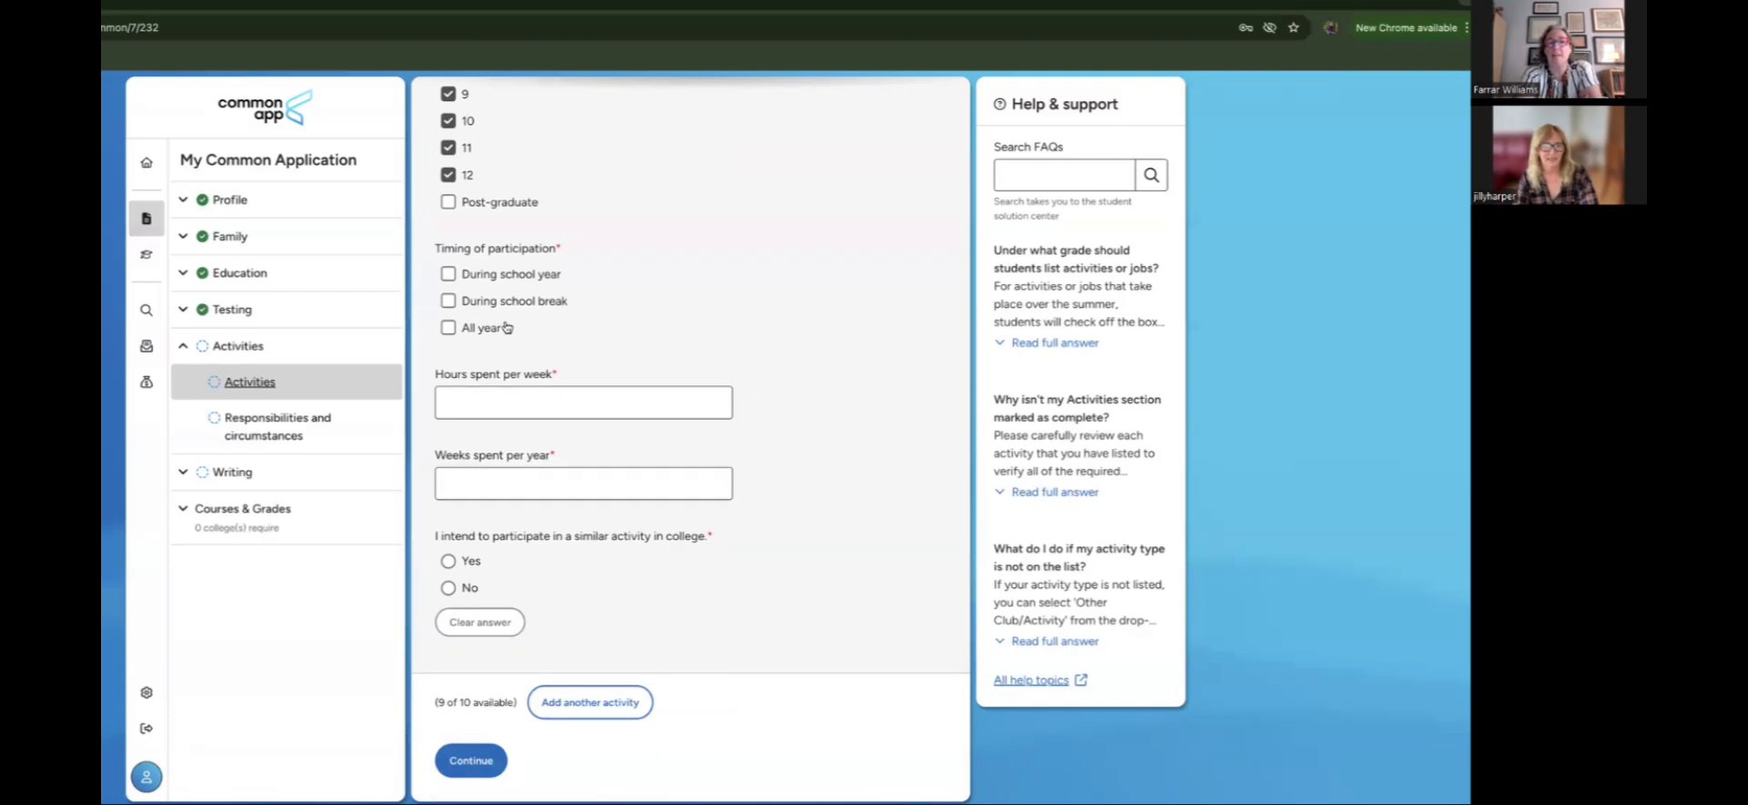
Step: Mark Robotics as All year, with 10 hours per week and 48 weeks per year
left_click(448, 328)
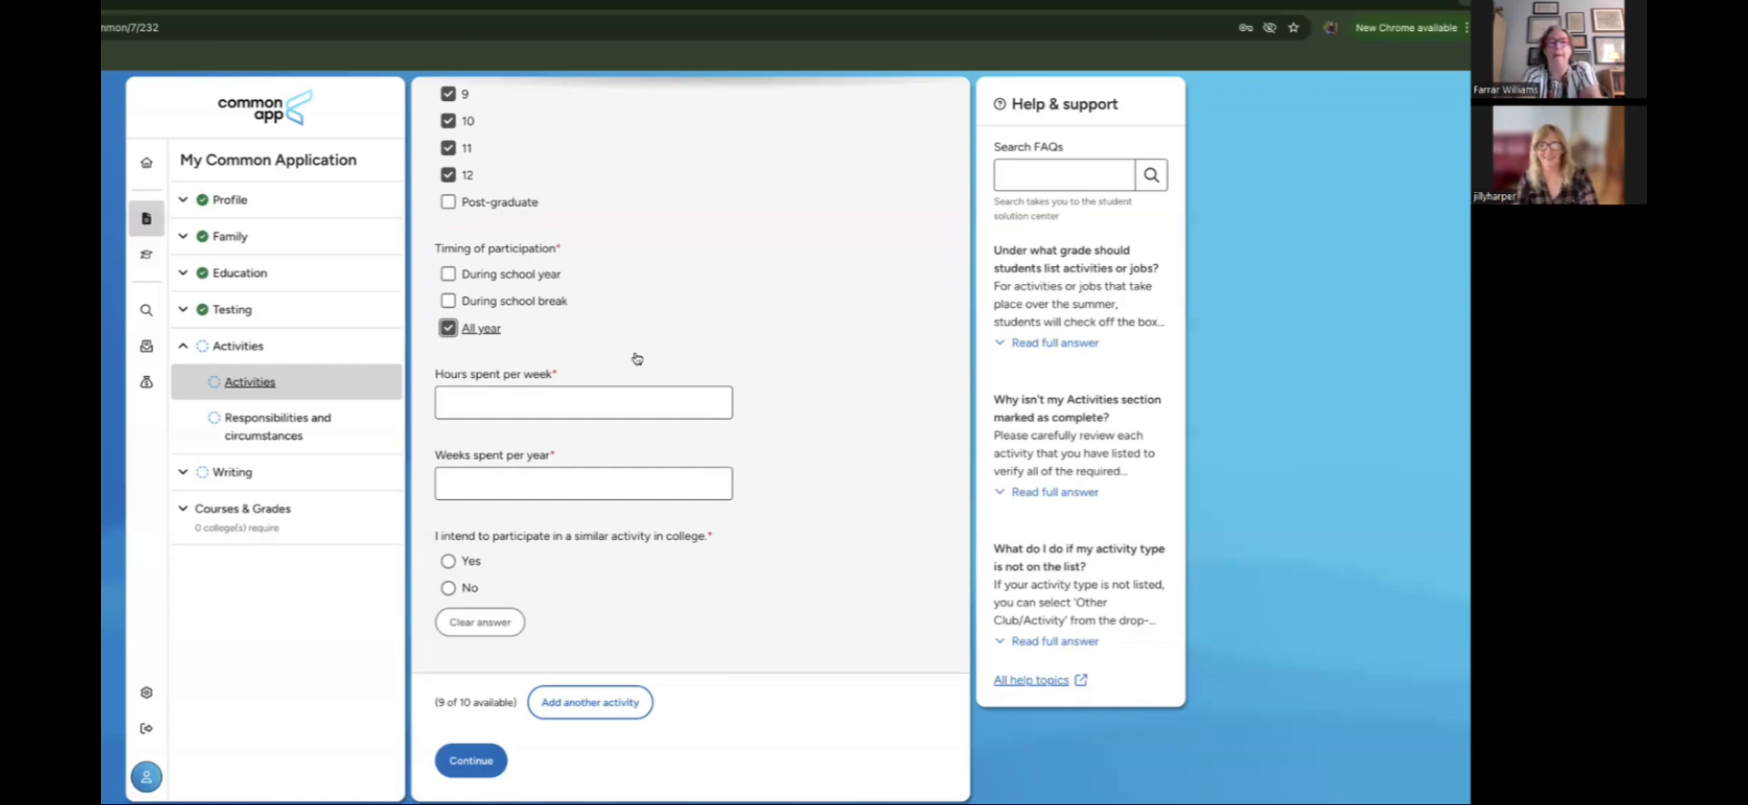
left_click(615, 412)
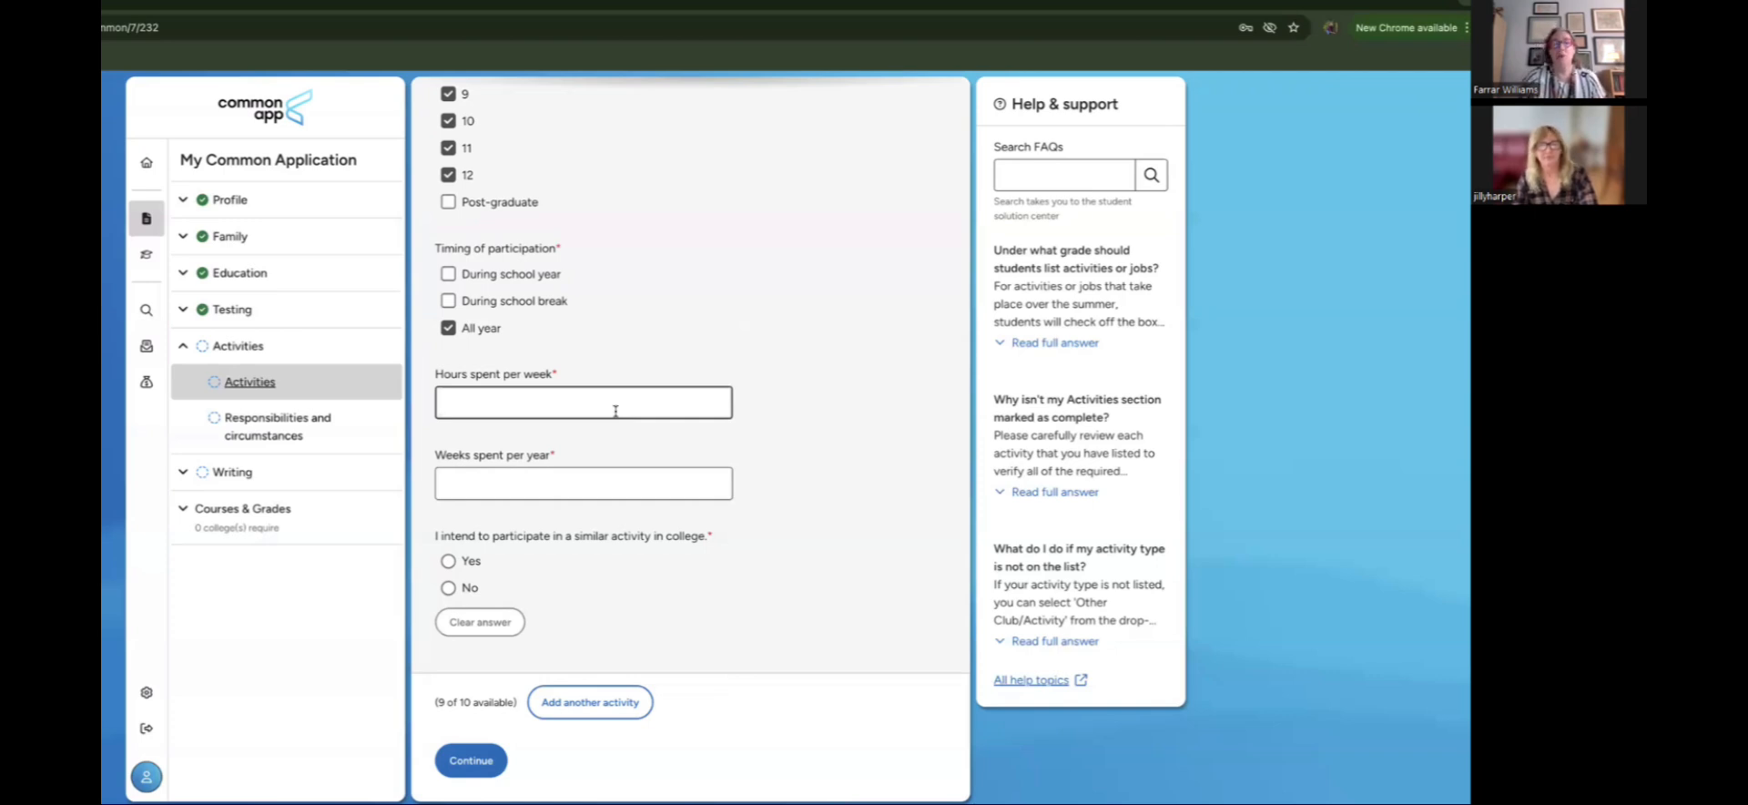
type("10")
left_click(539, 490)
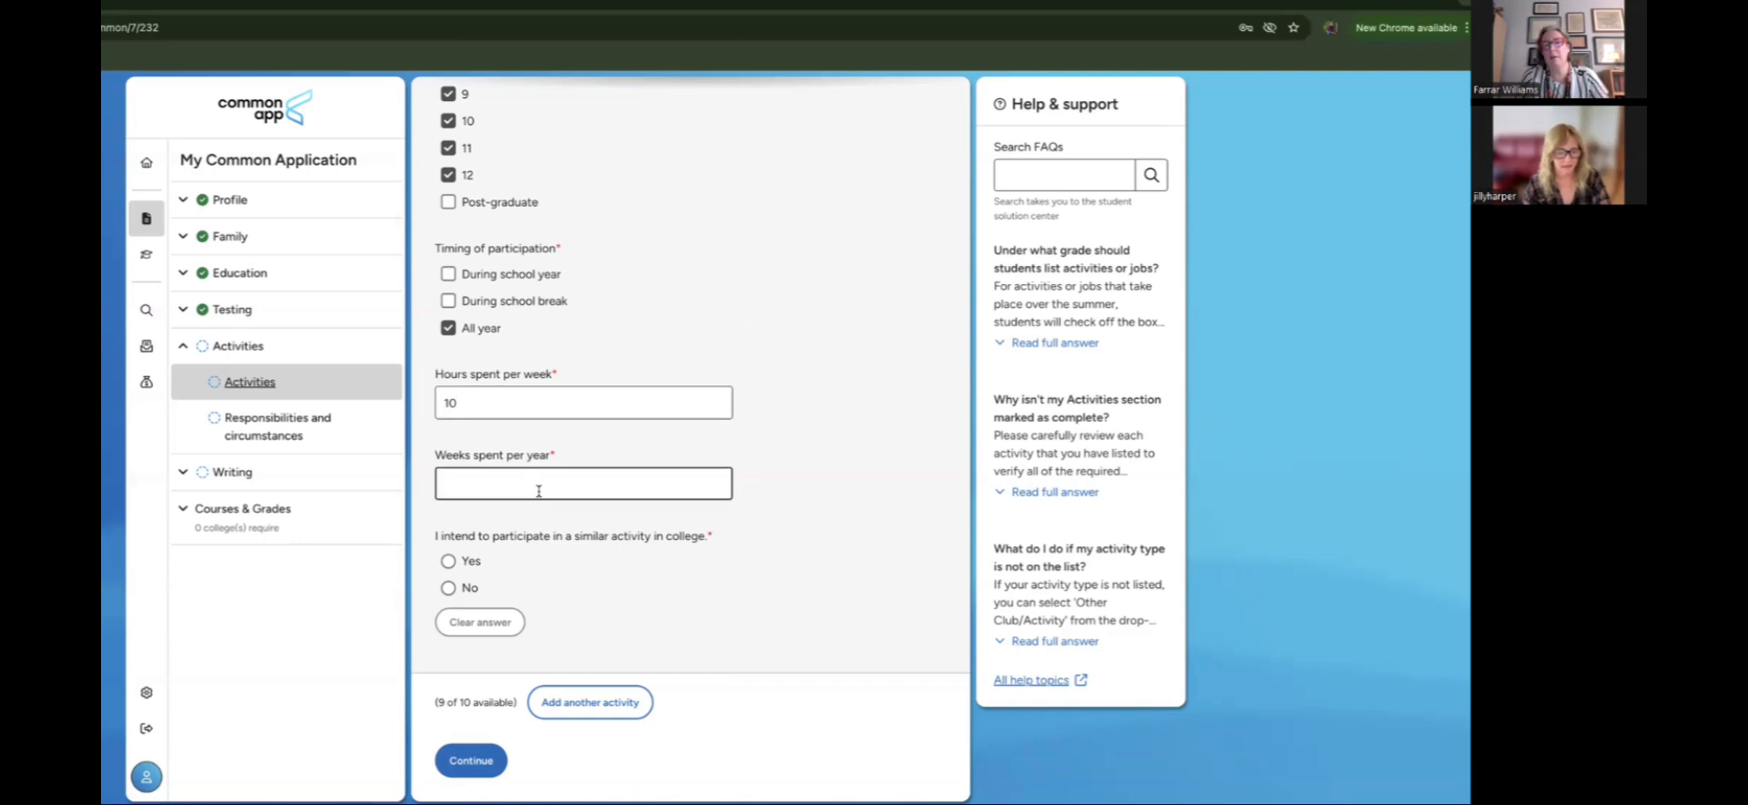
type("5")
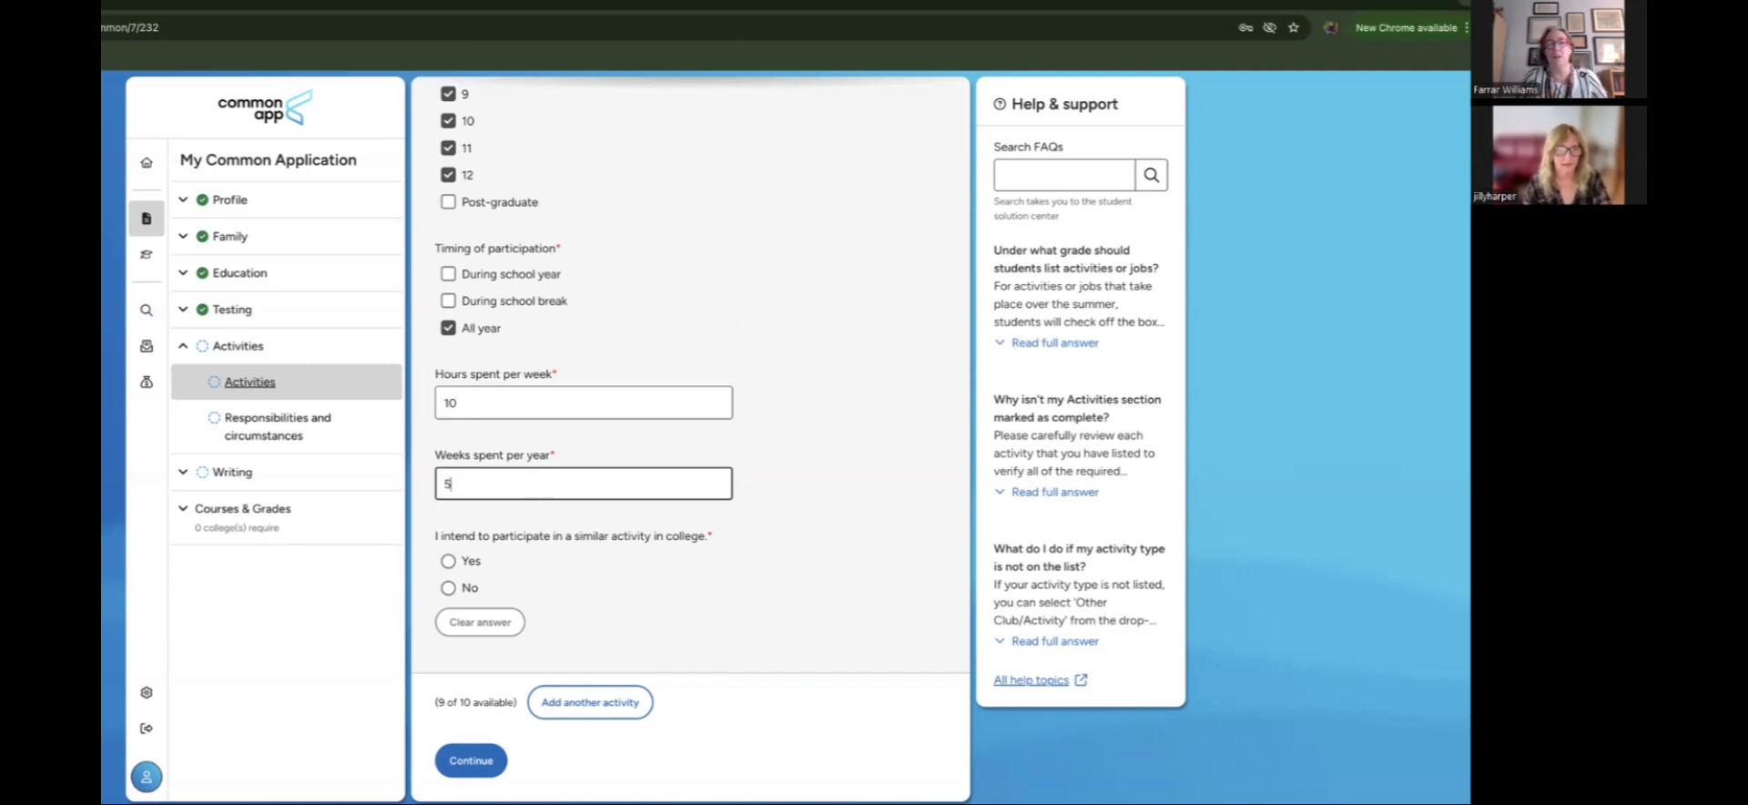
type("2")
key("BackSpace")
key("BackSpace")
type("48")
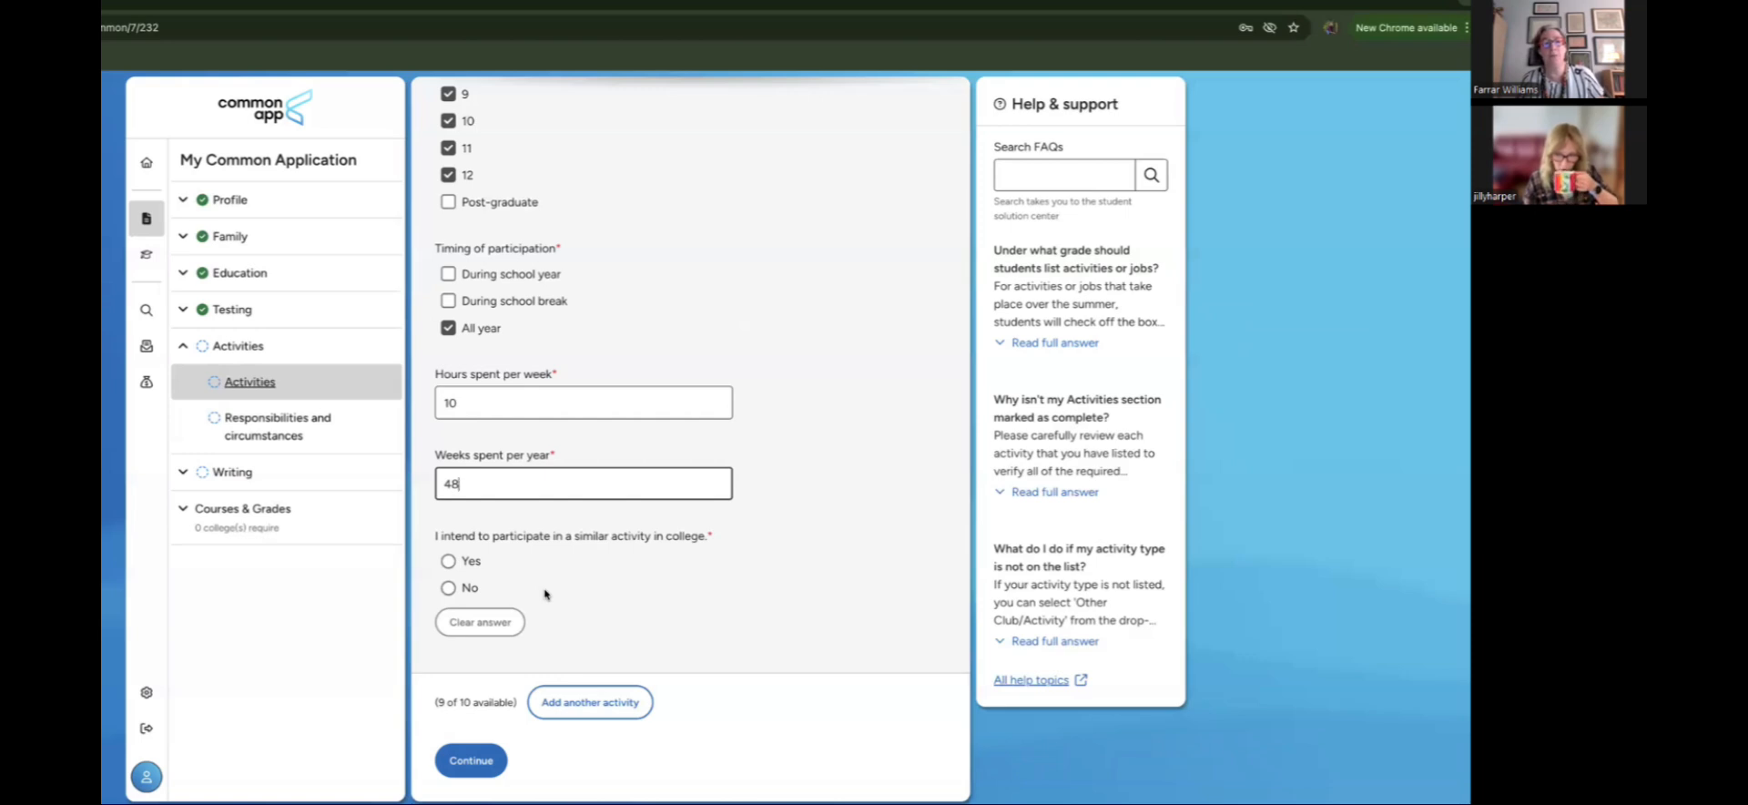
scroll(765, 589, "up", 1)
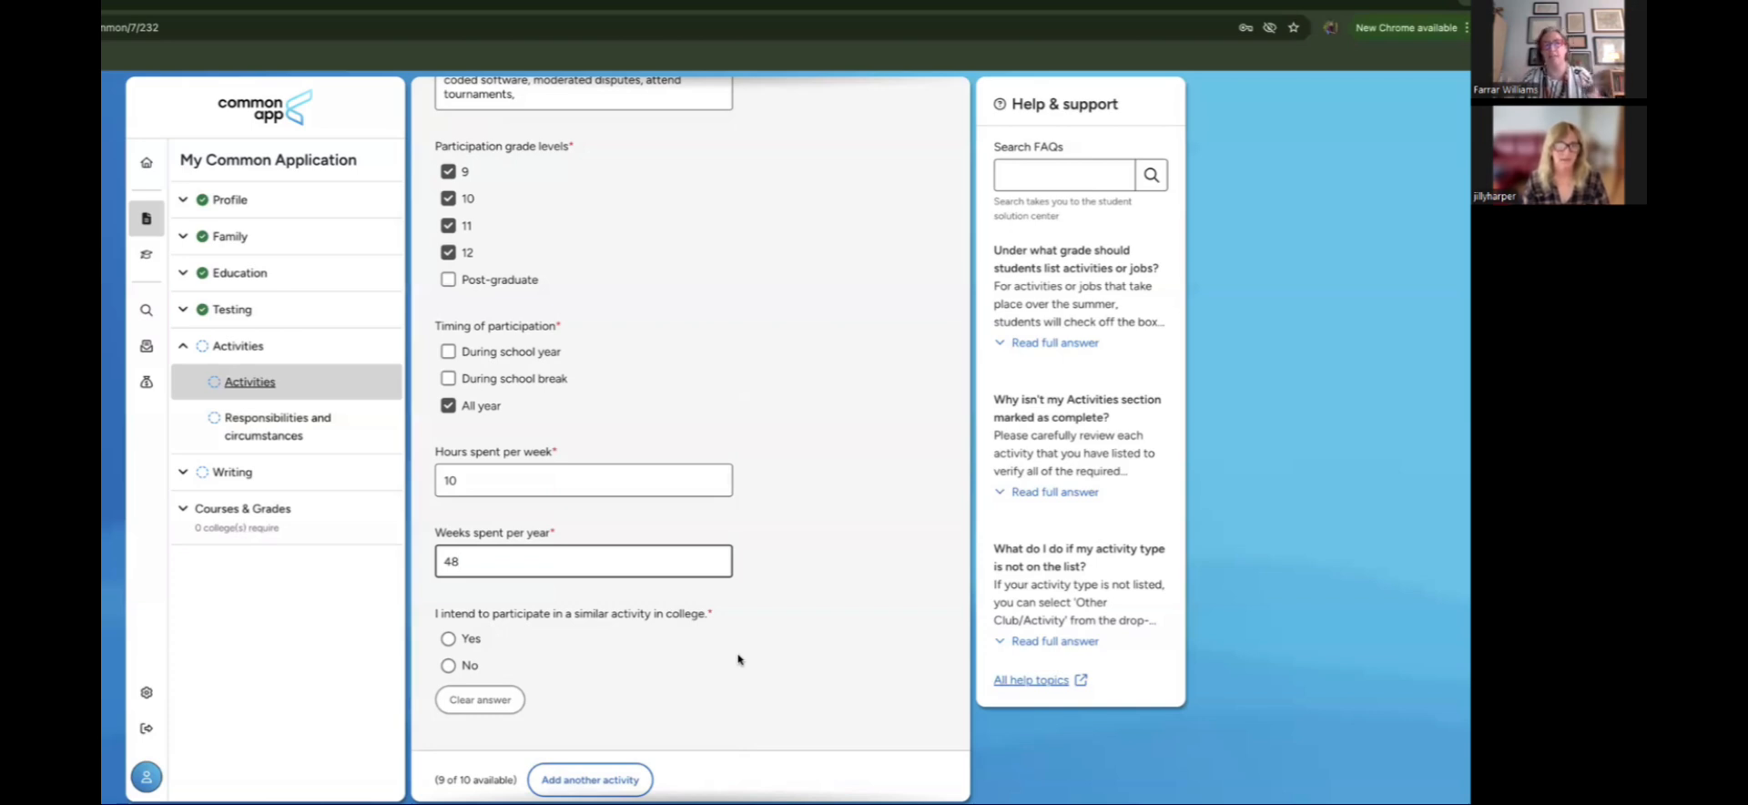
Step: Select Yes for continuing the Robotics activity in college
scroll(738, 659, "up", 1)
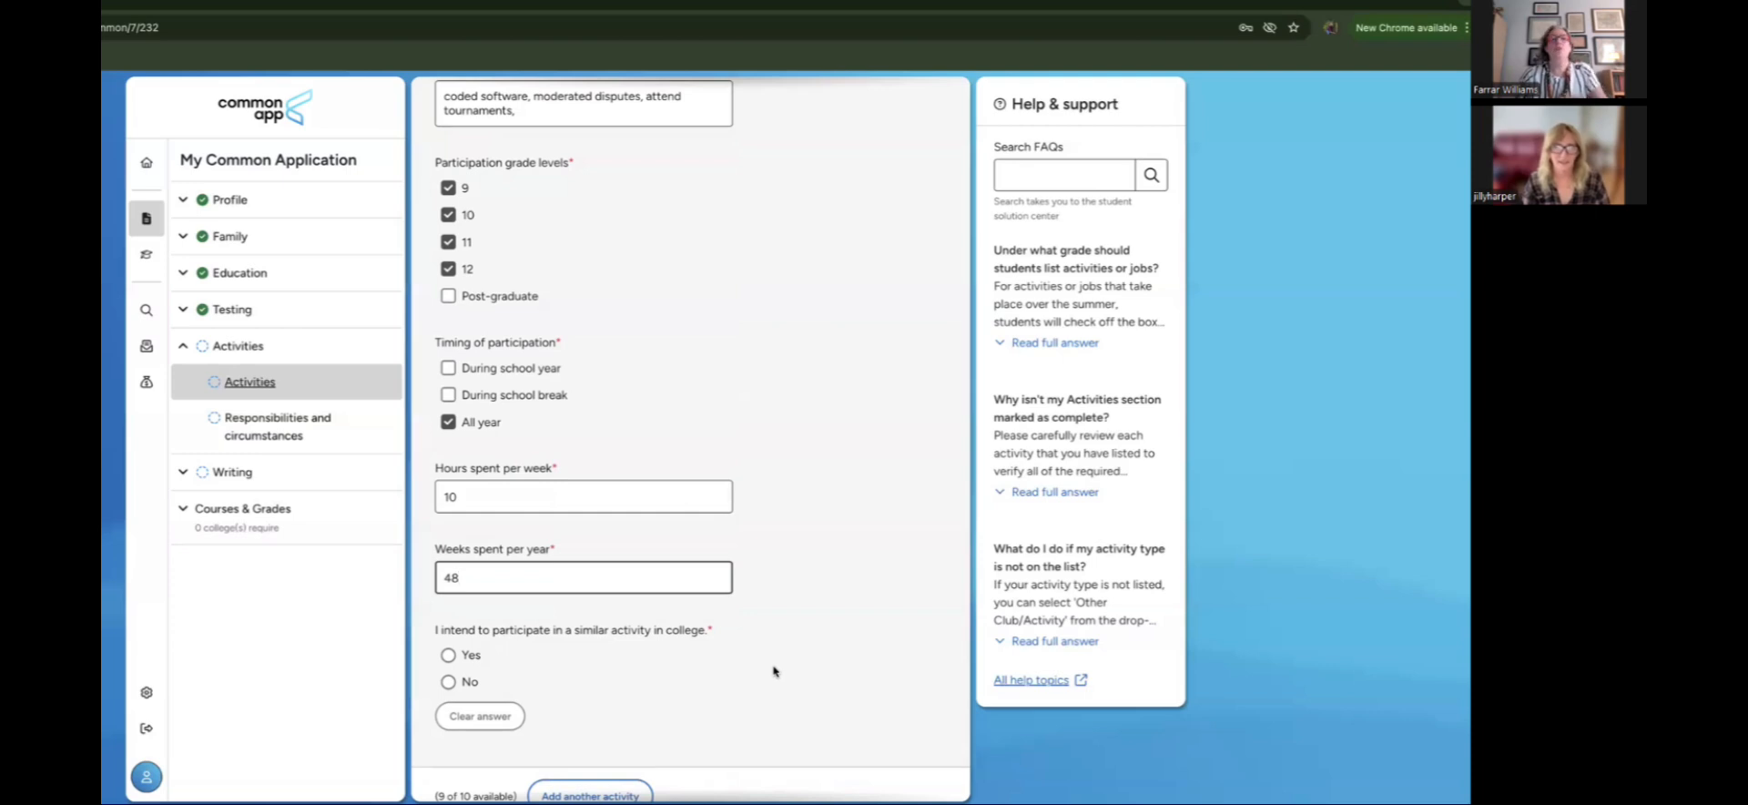
scroll(773, 671, "down", 1)
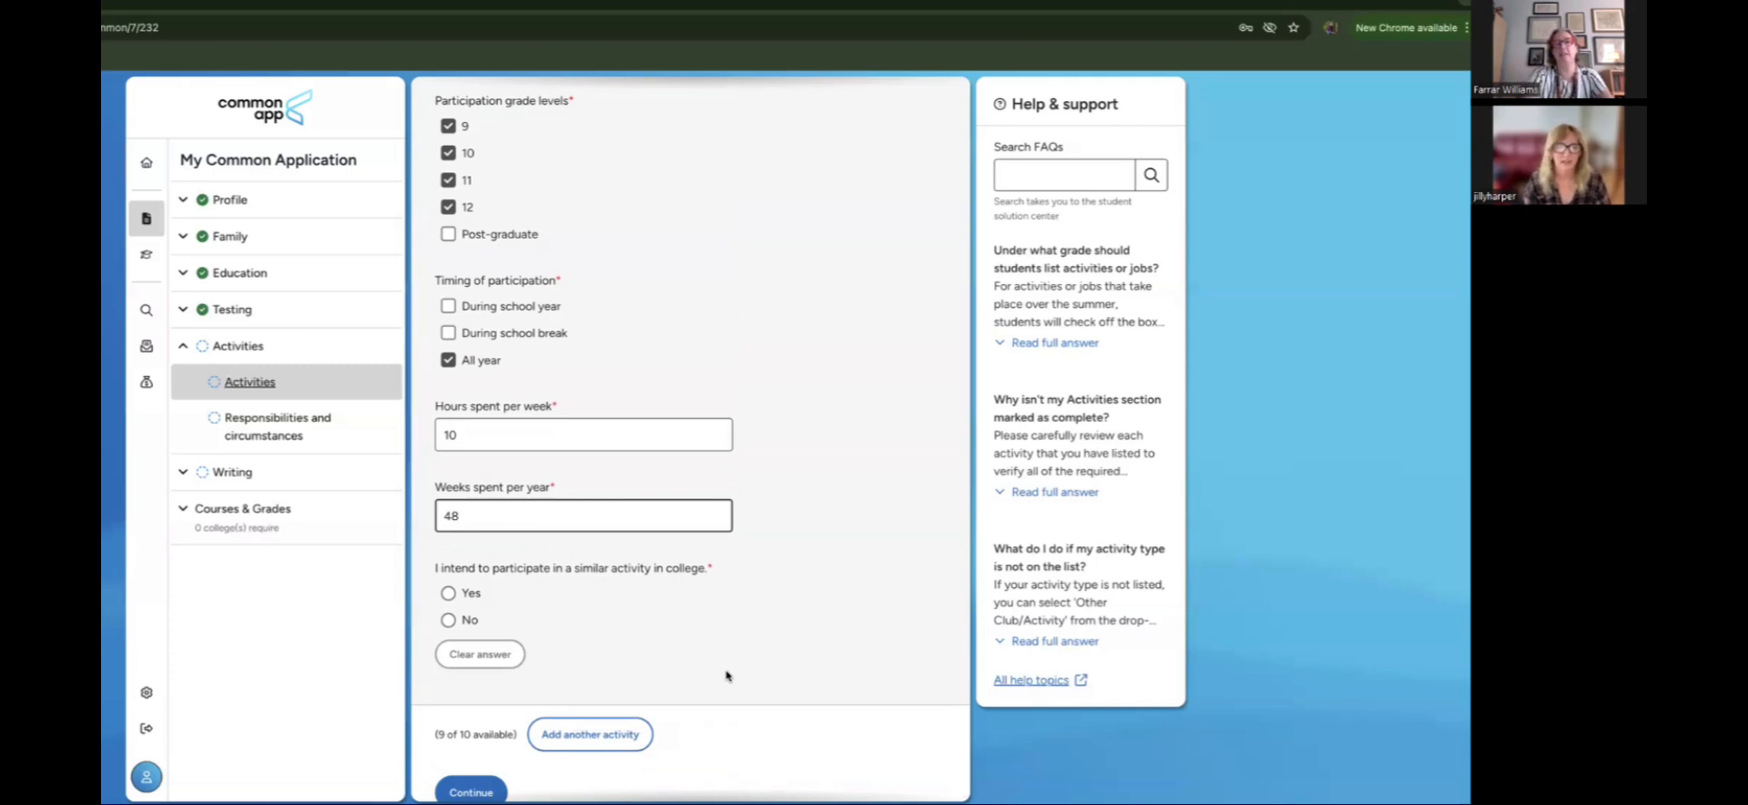
left_click(448, 593)
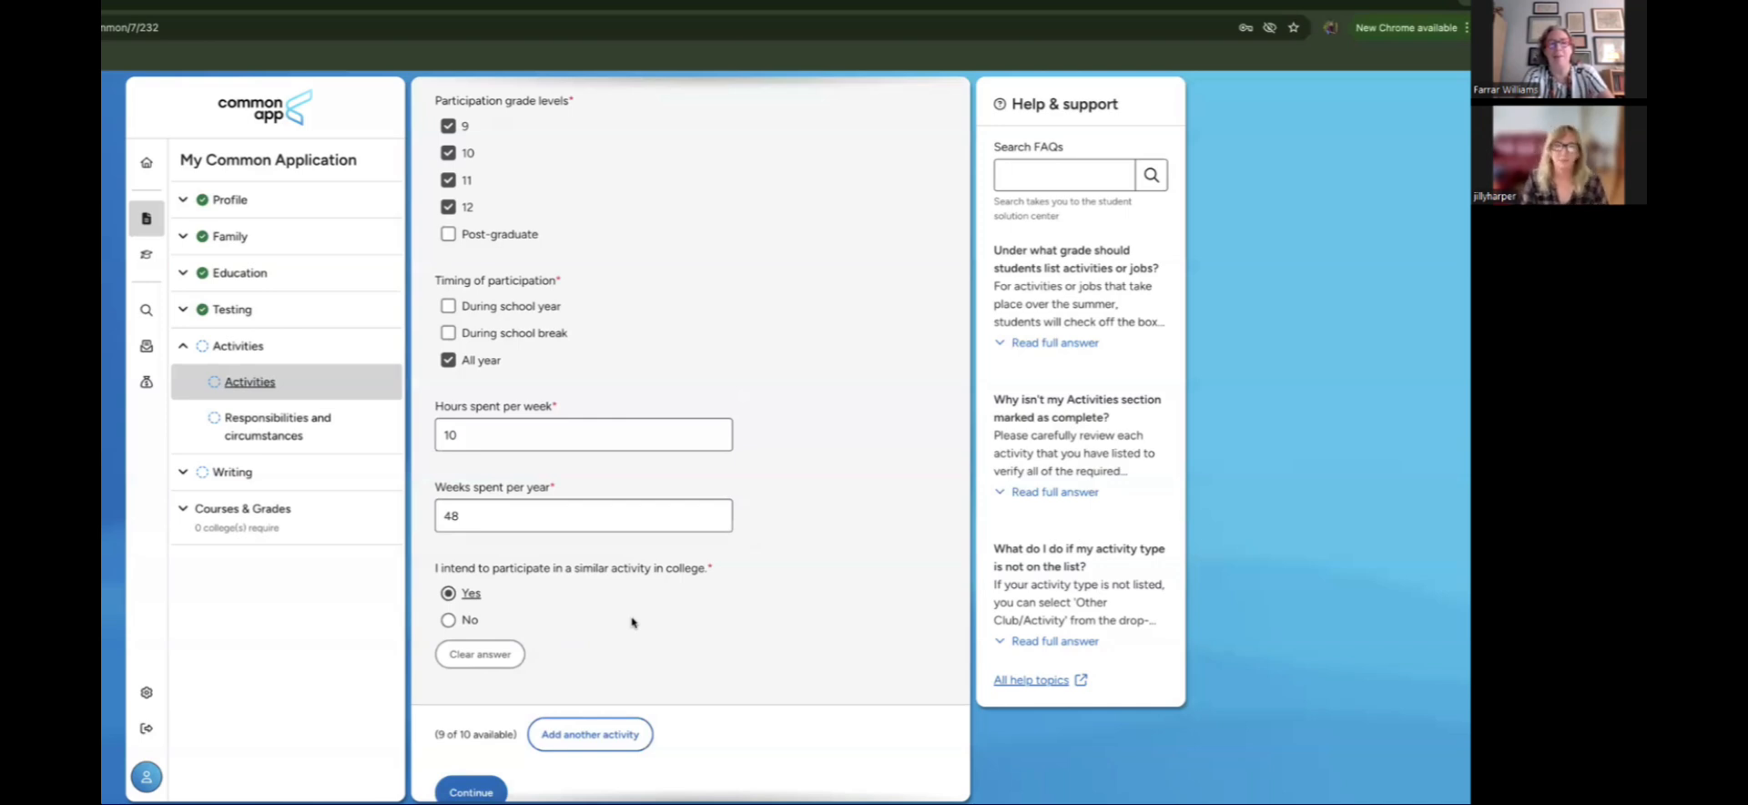
Step: Review the Robotics entry in Activity 1, checking its activity type list
scroll(633, 622, "up", 1)
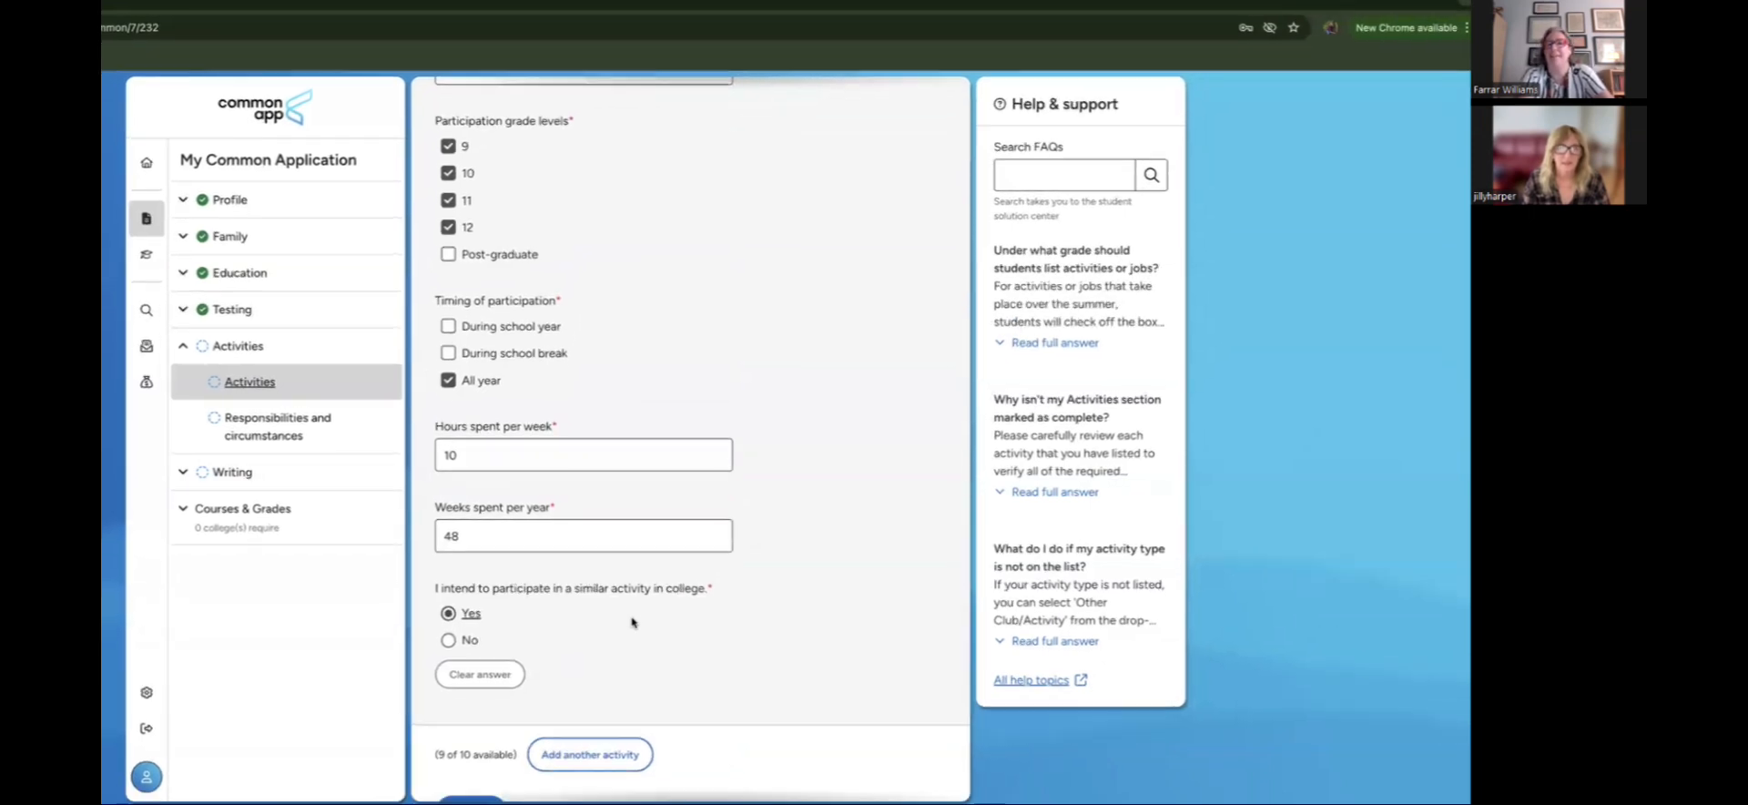
scroll(633, 622, "up", 3)
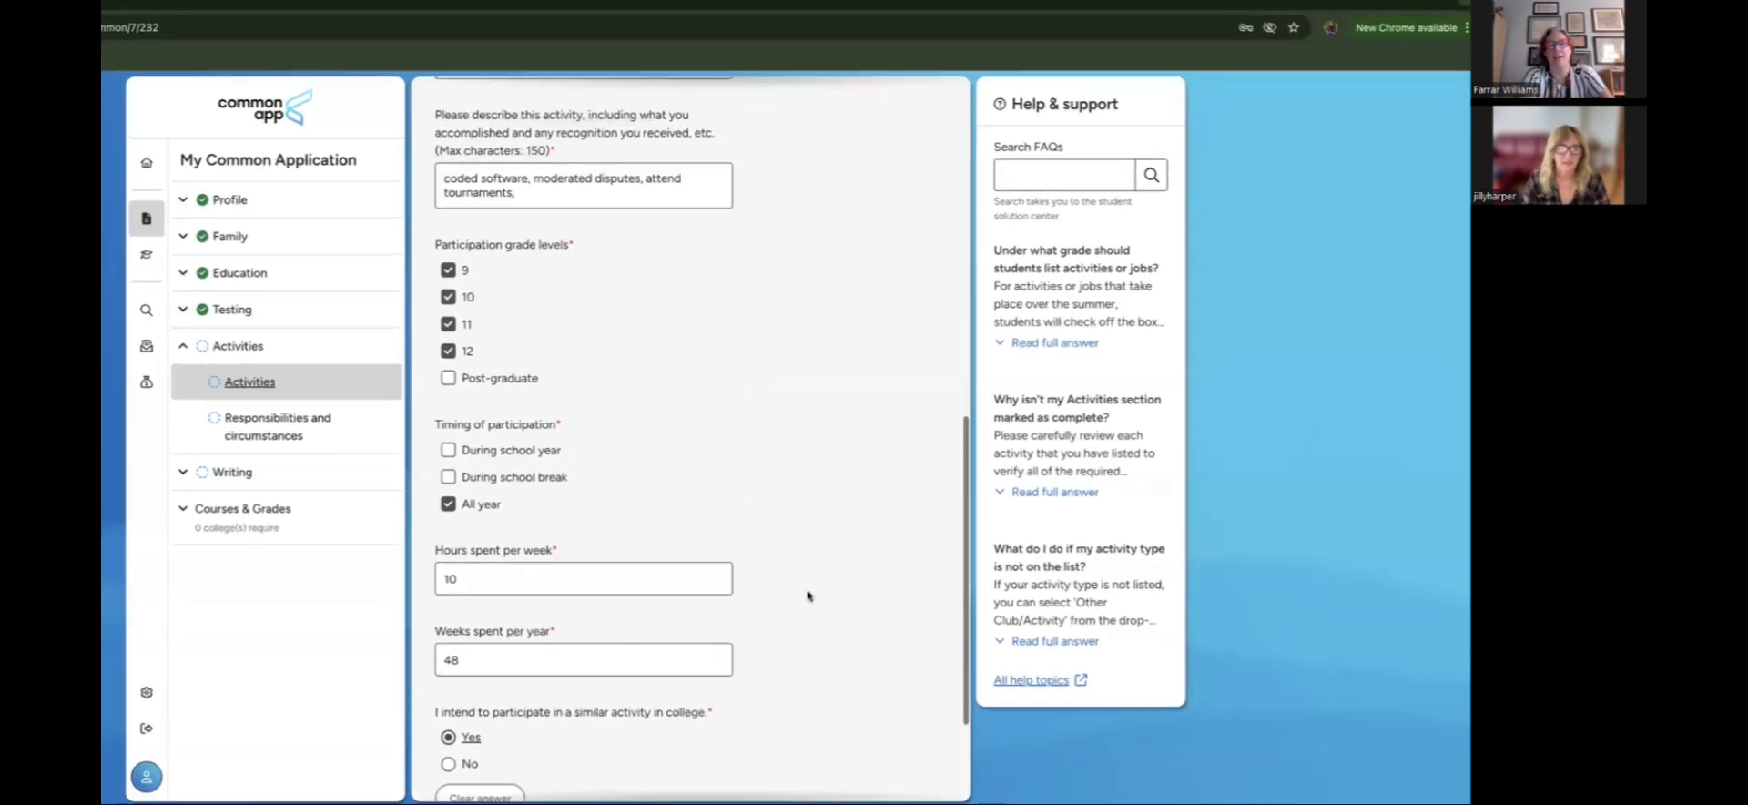
scroll(796, 598, "up", 3)
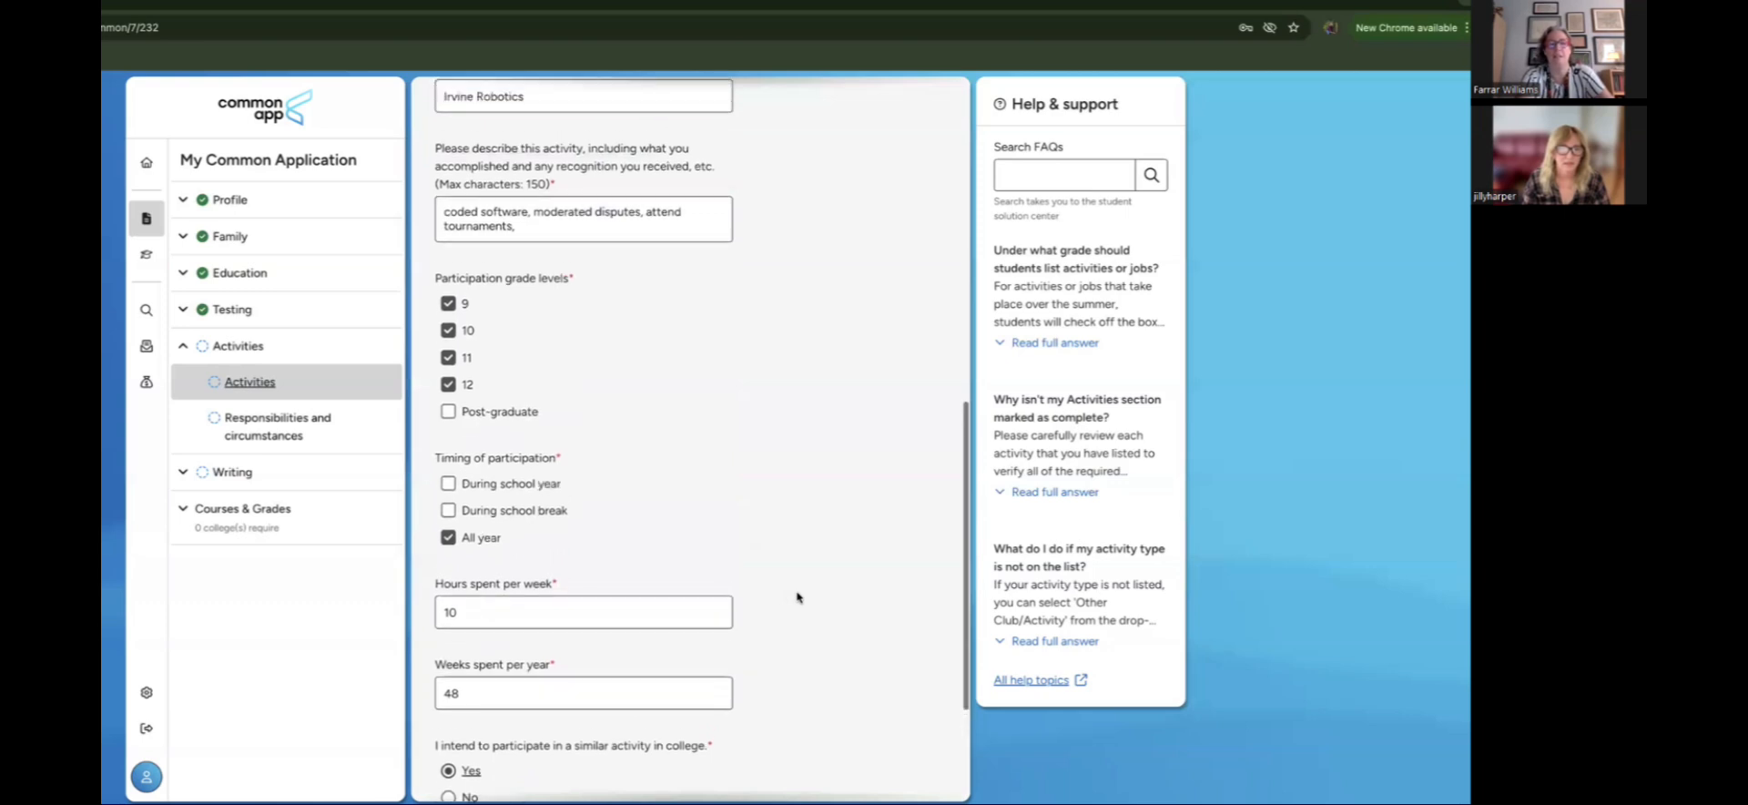
scroll(797, 597, "up", 3)
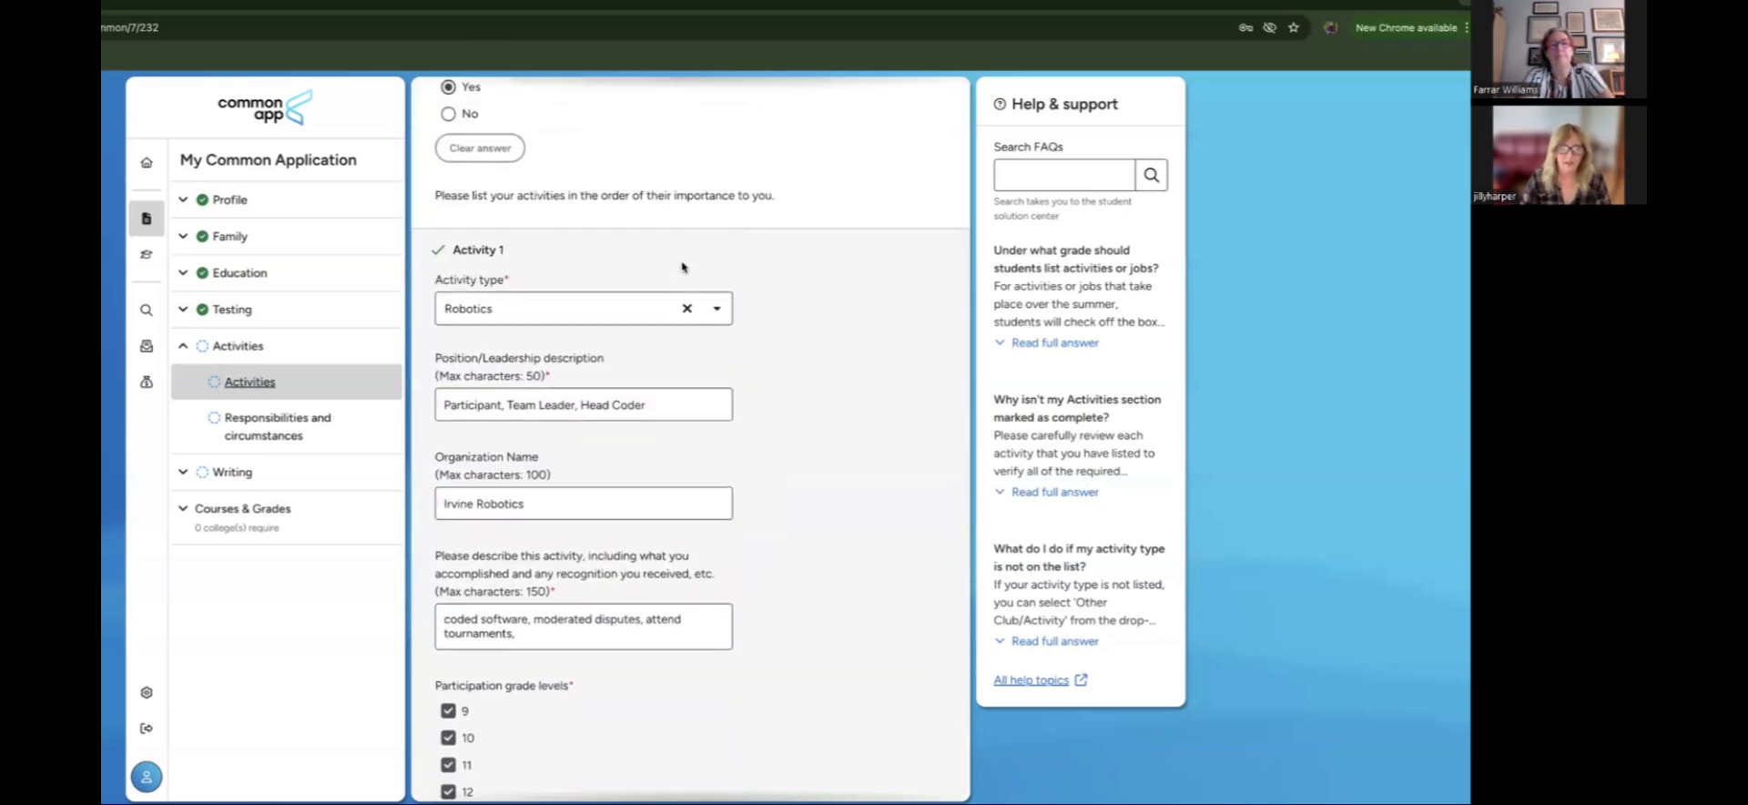
scroll(751, 329, "down", 1)
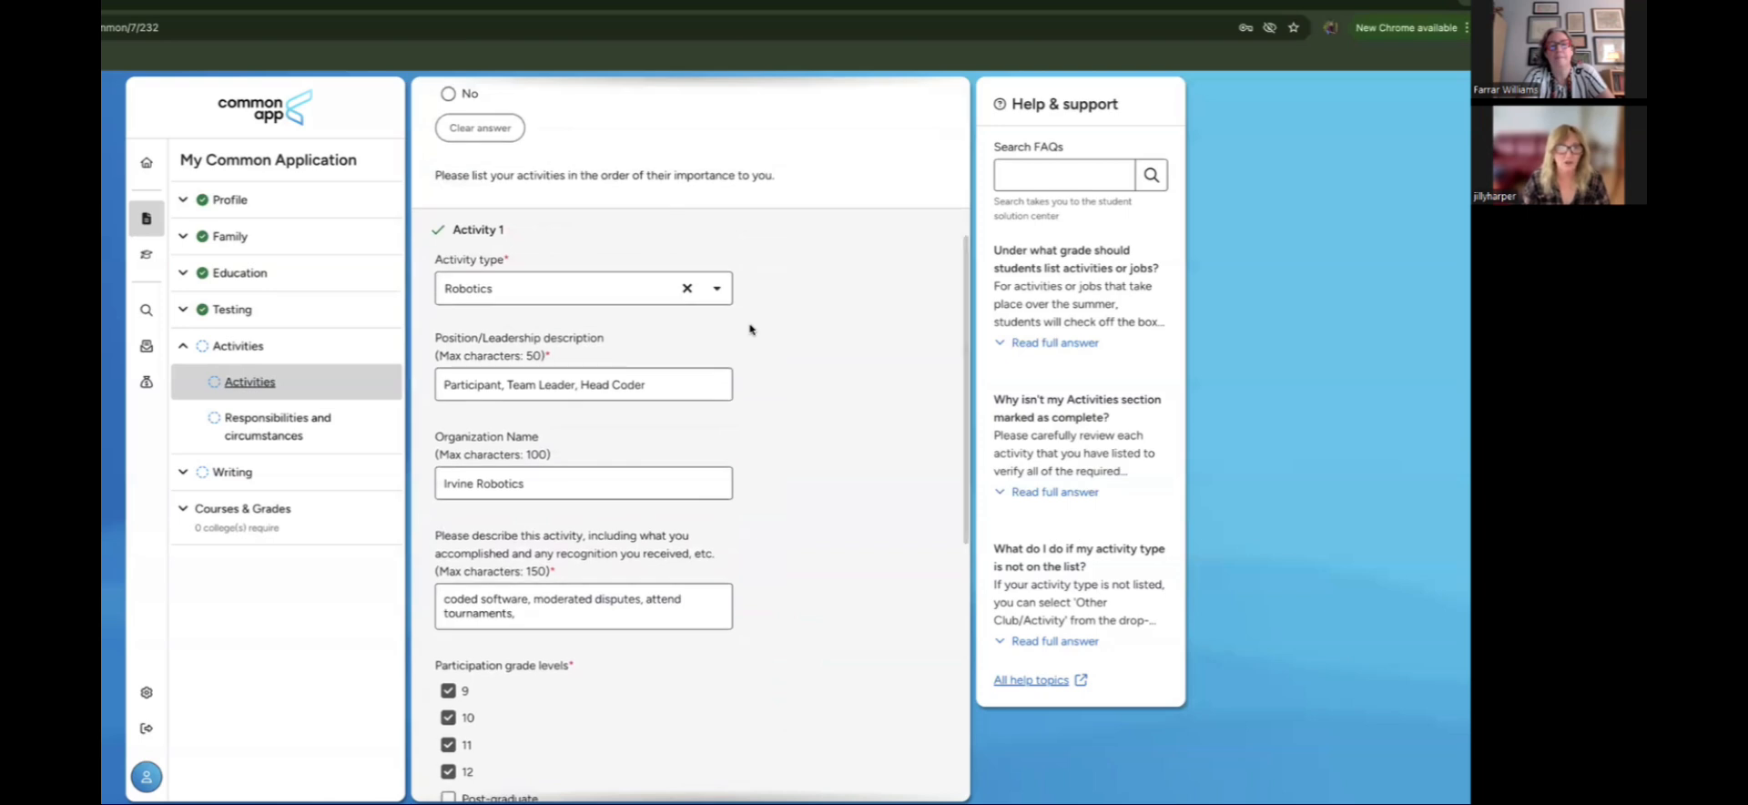
left_click(714, 289)
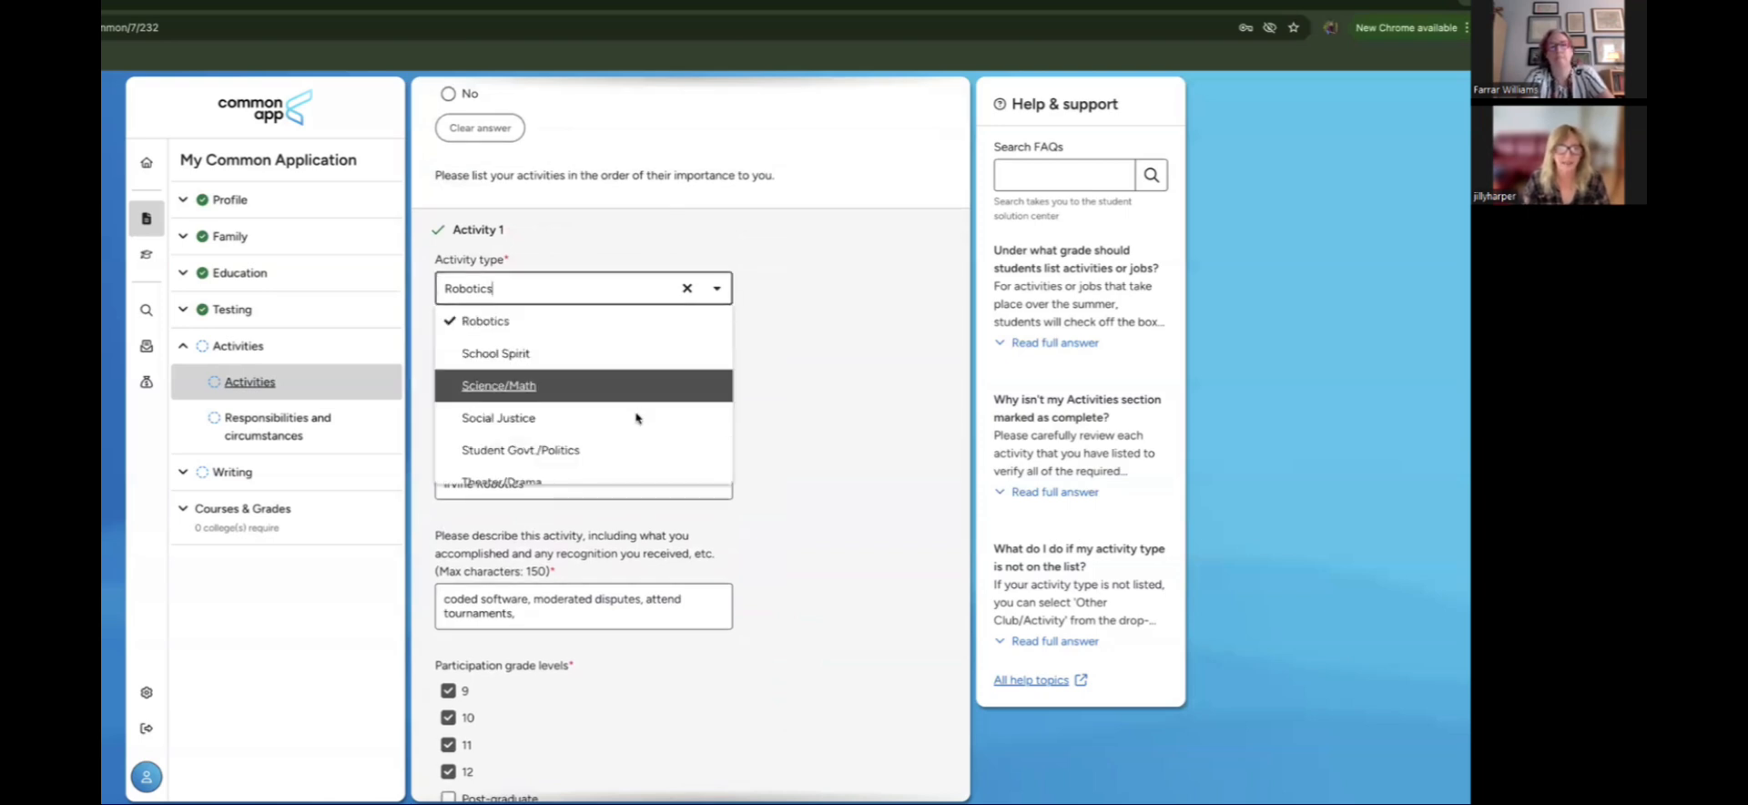
scroll(638, 392, "down", 4)
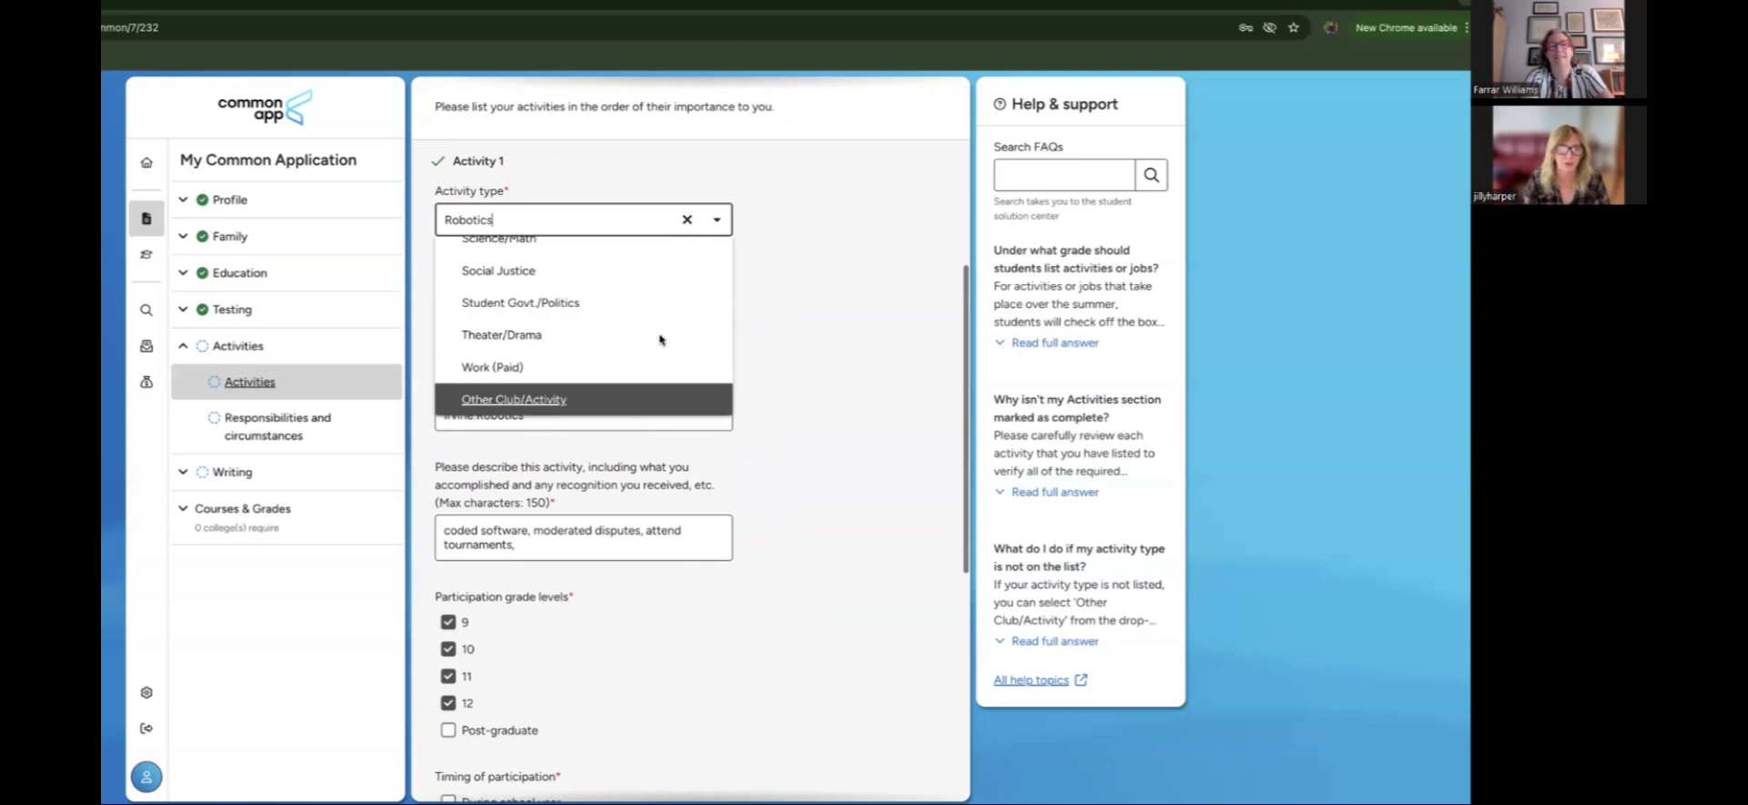
scroll(638, 331, "up", 3)
scroll(637, 337, "down", 3)
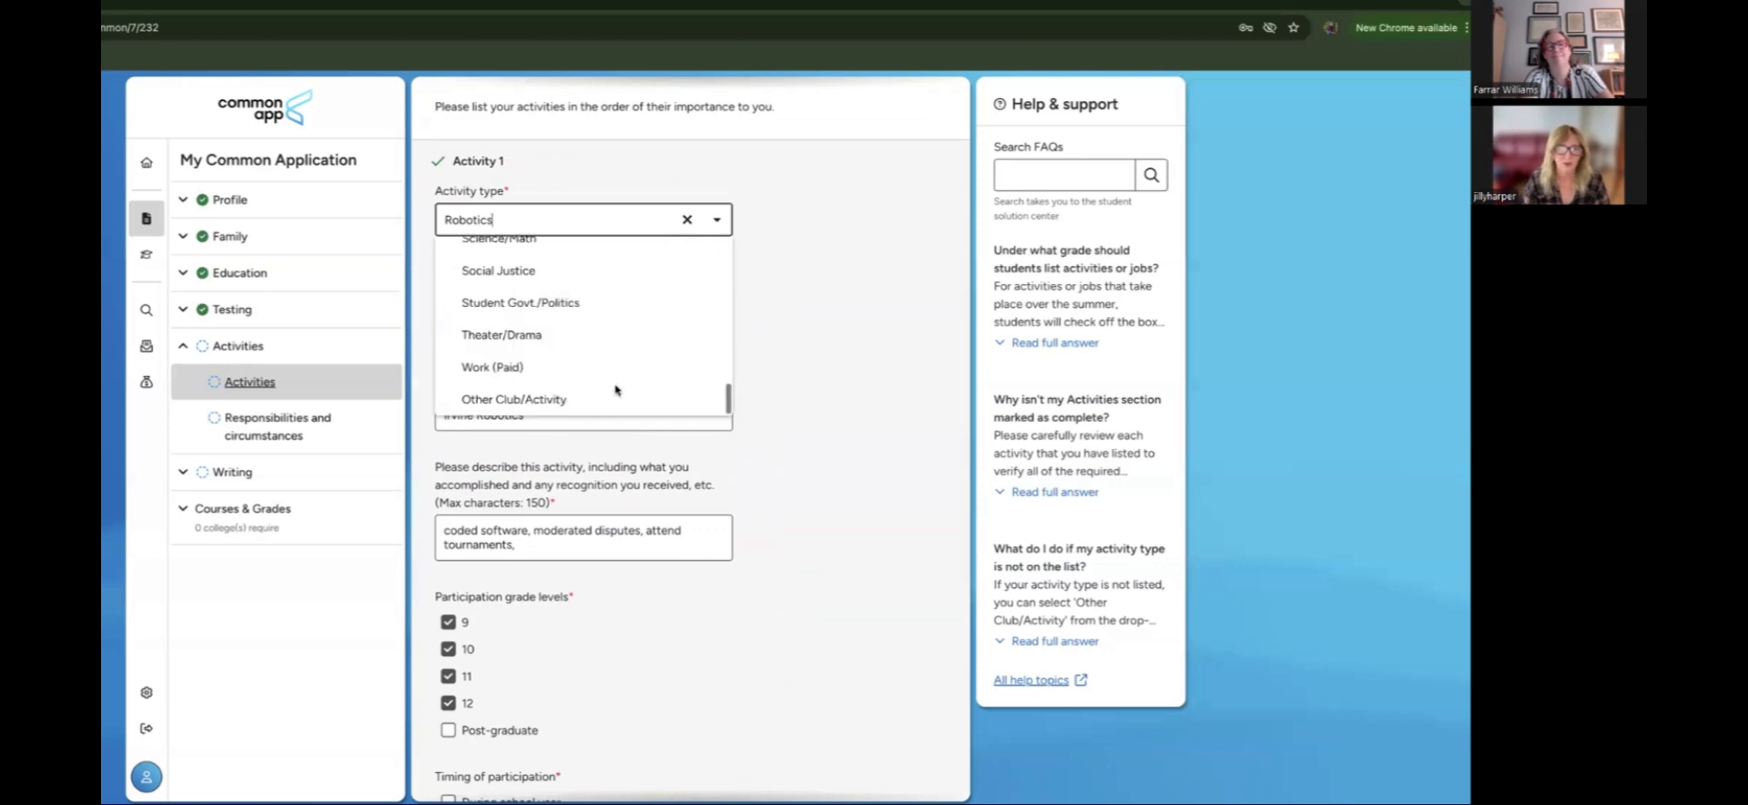
scroll(632, 314, "up", 3)
scroll(634, 364, "up", 2)
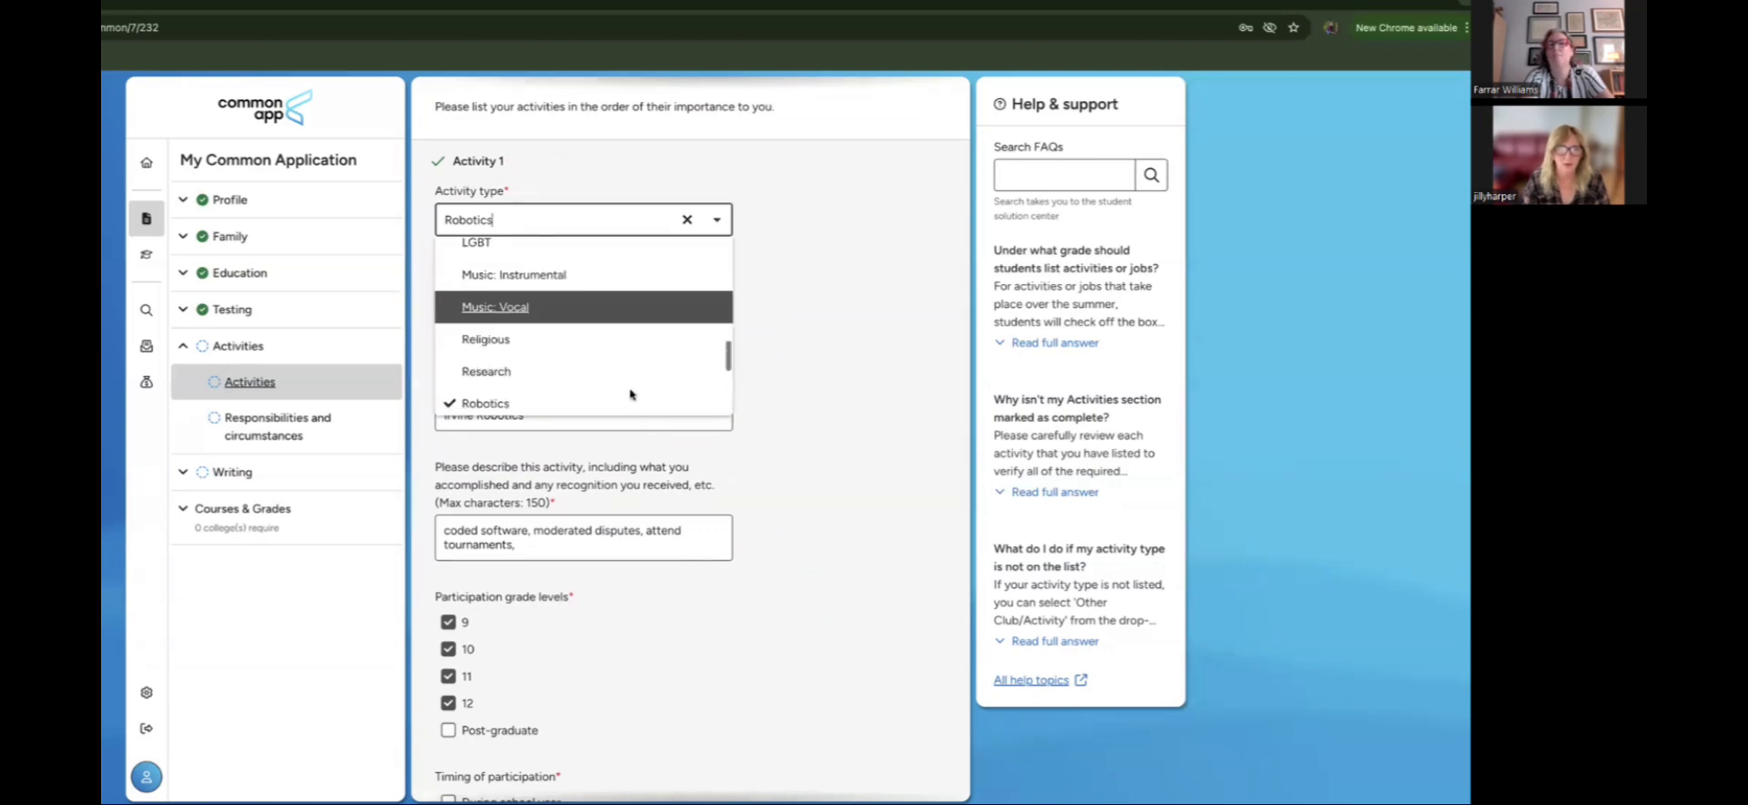
scroll(638, 364, "down", 2)
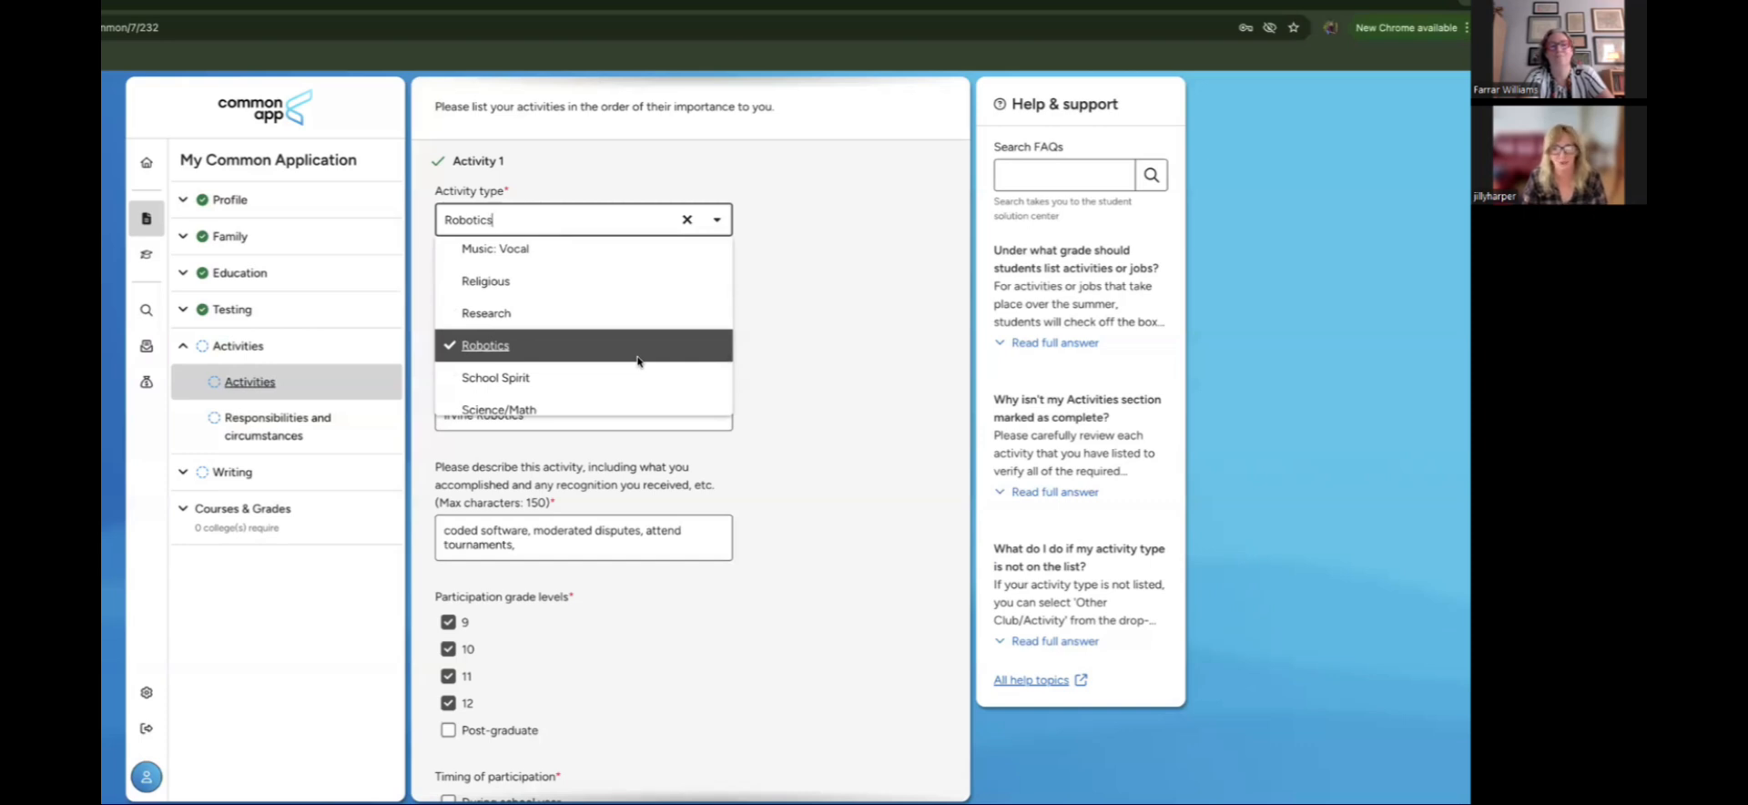
scroll(637, 364, "down", 3)
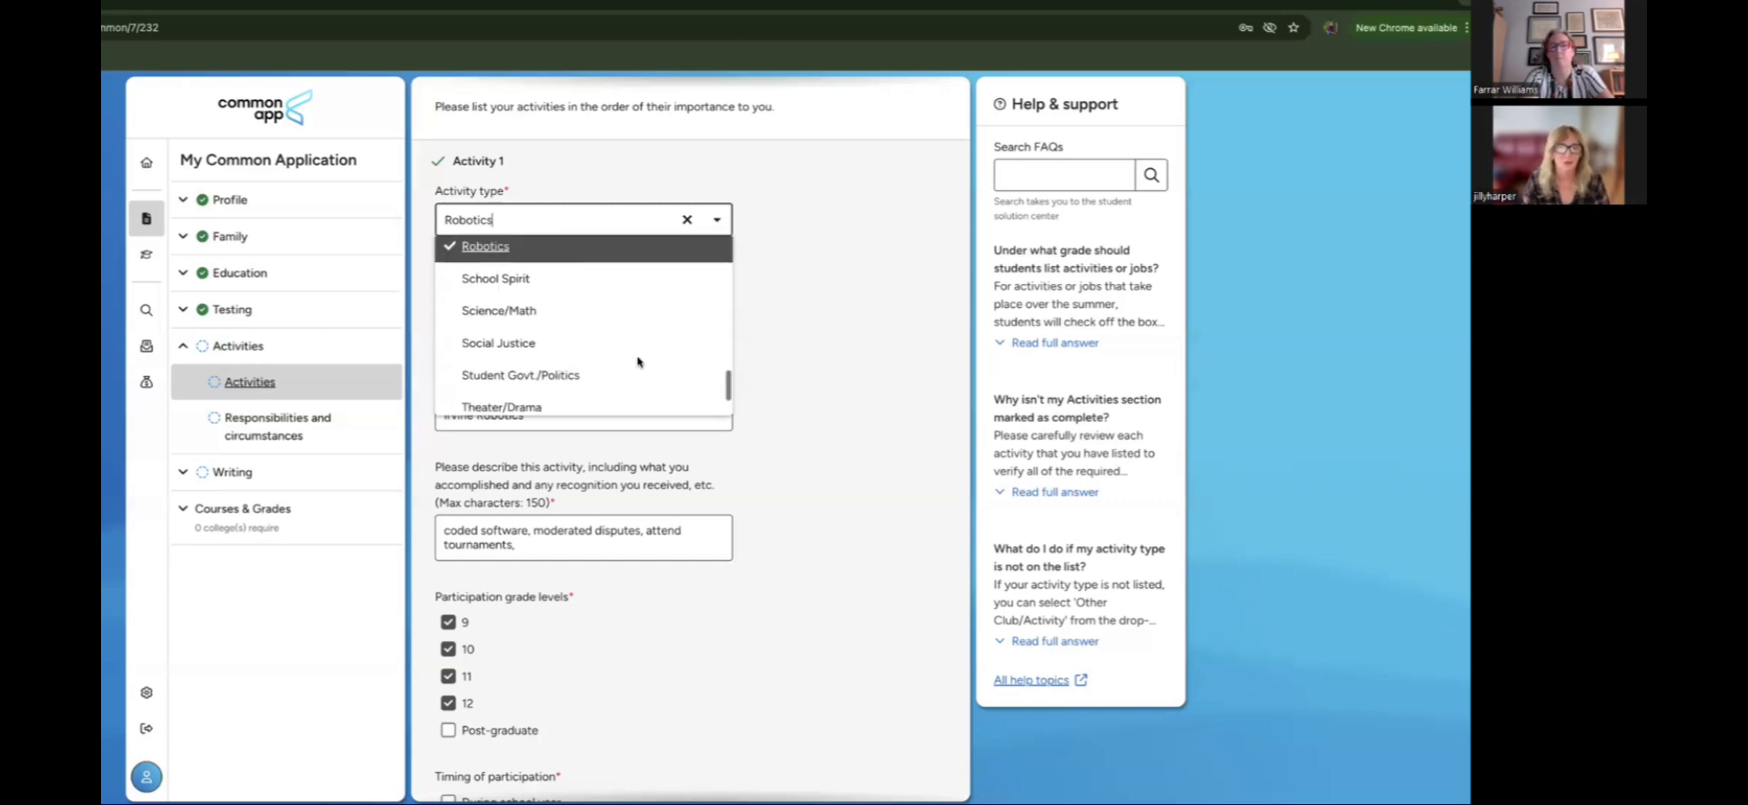
scroll(627, 342, "up", 3)
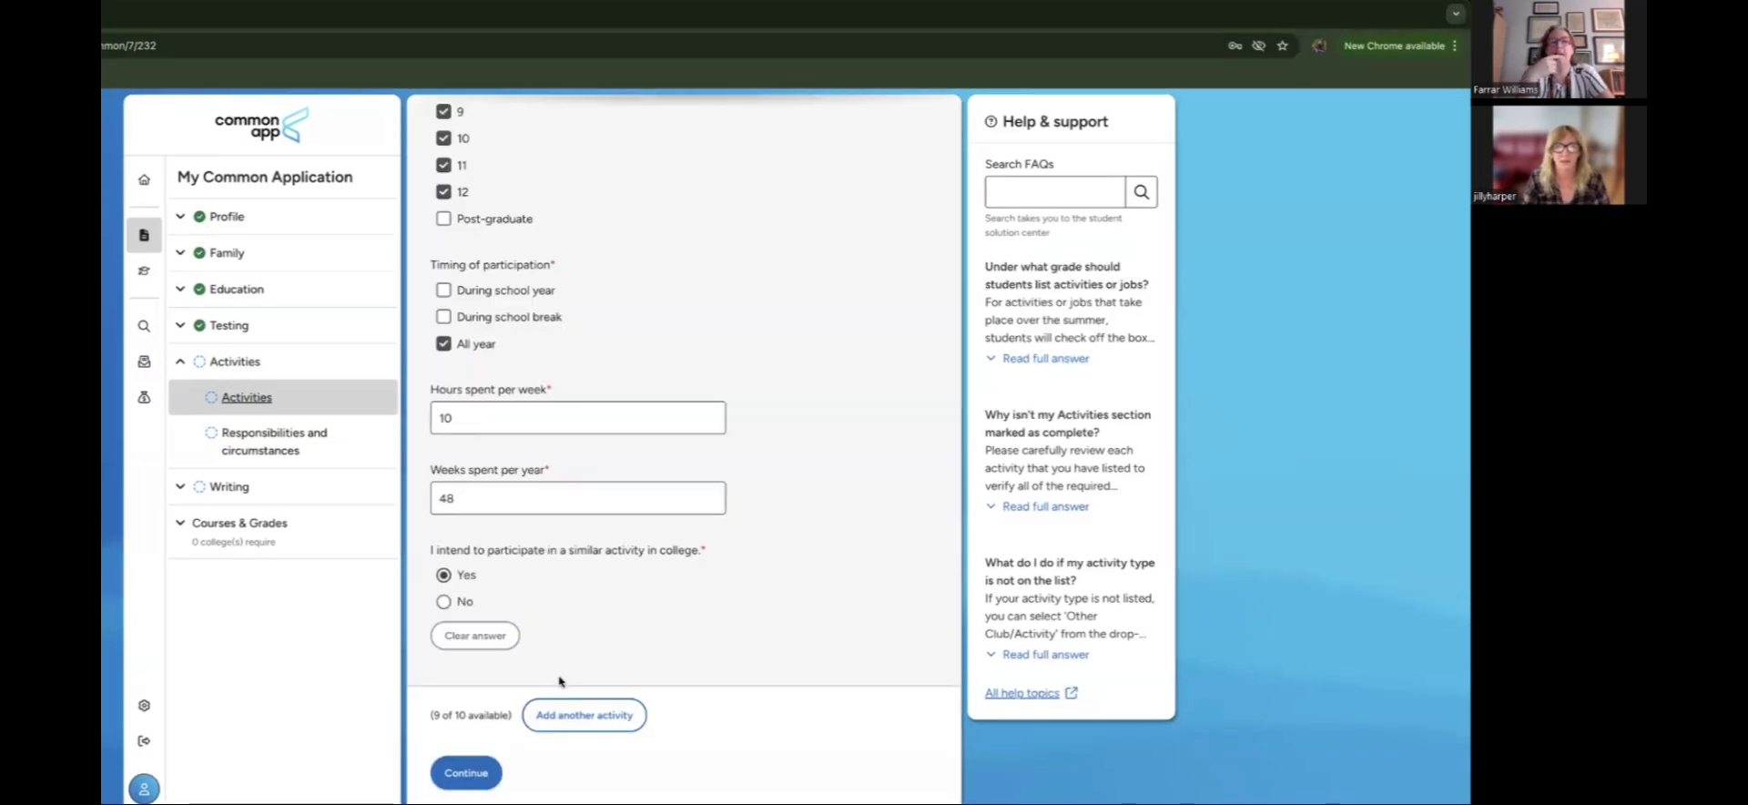
scroll(560, 683, "up", 1)
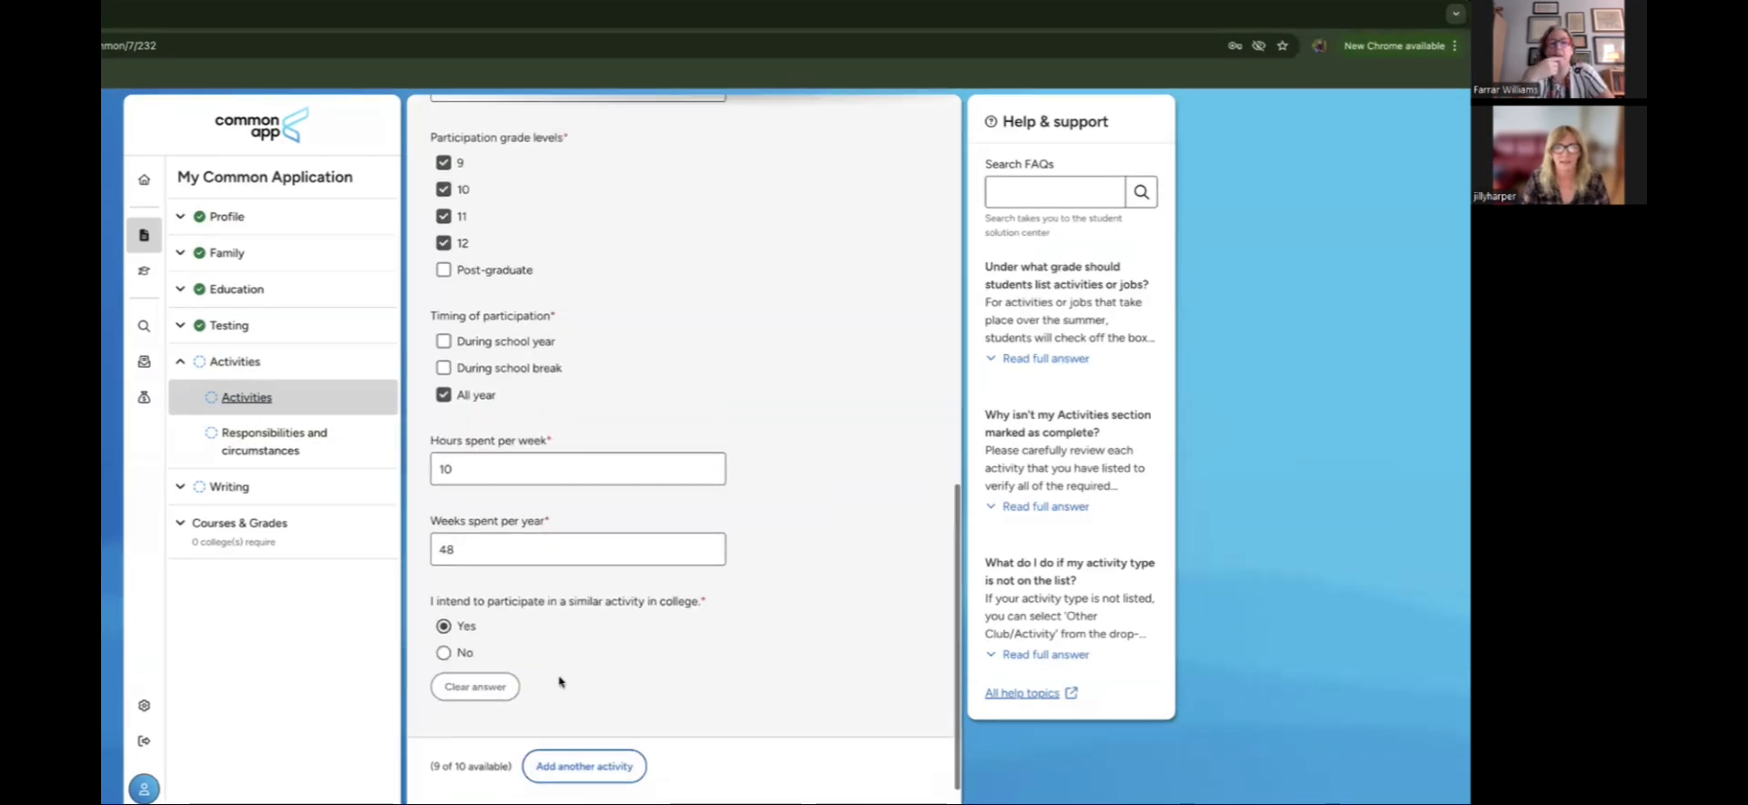
Step: Add a second activity and set its type to Art
left_click(574, 776)
scroll(797, 715, "down", 6)
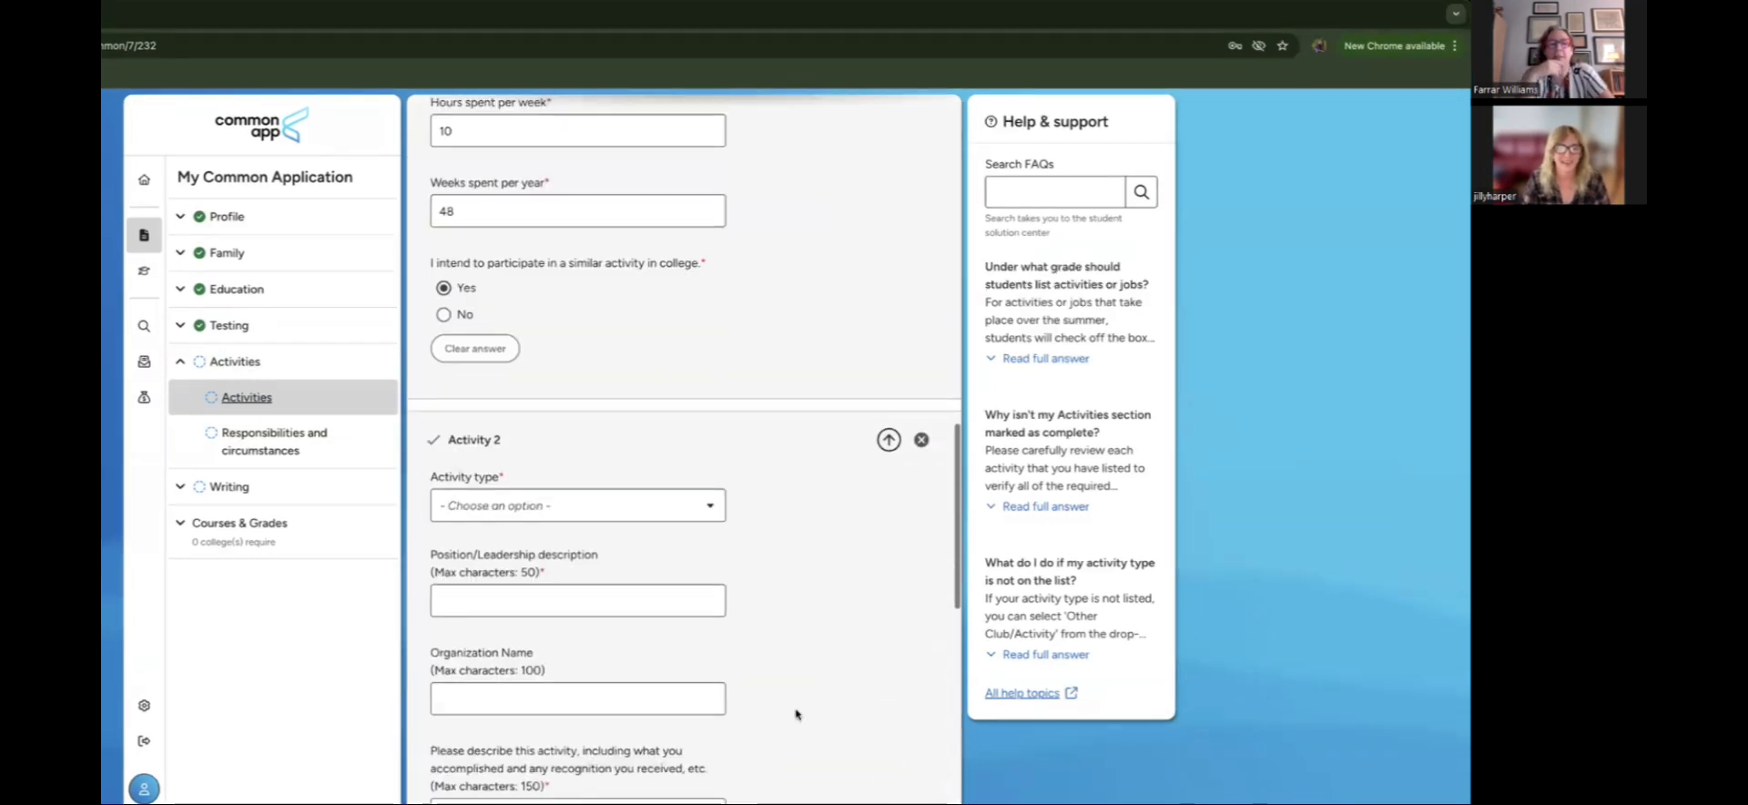
scroll(797, 715, "down", 1)
left_click(579, 250)
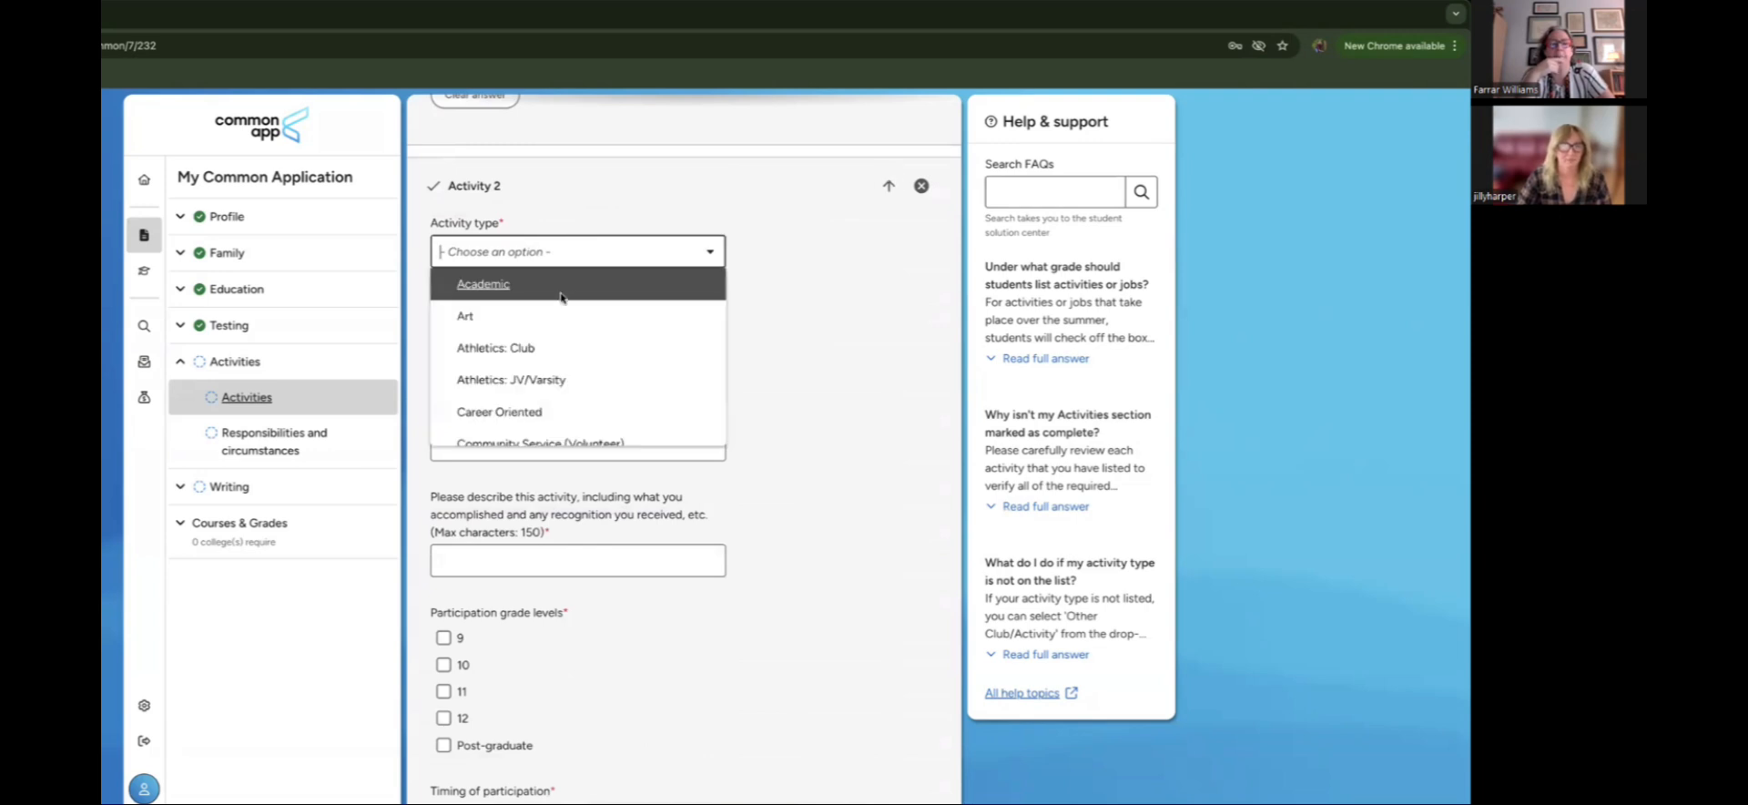
left_click(543, 315)
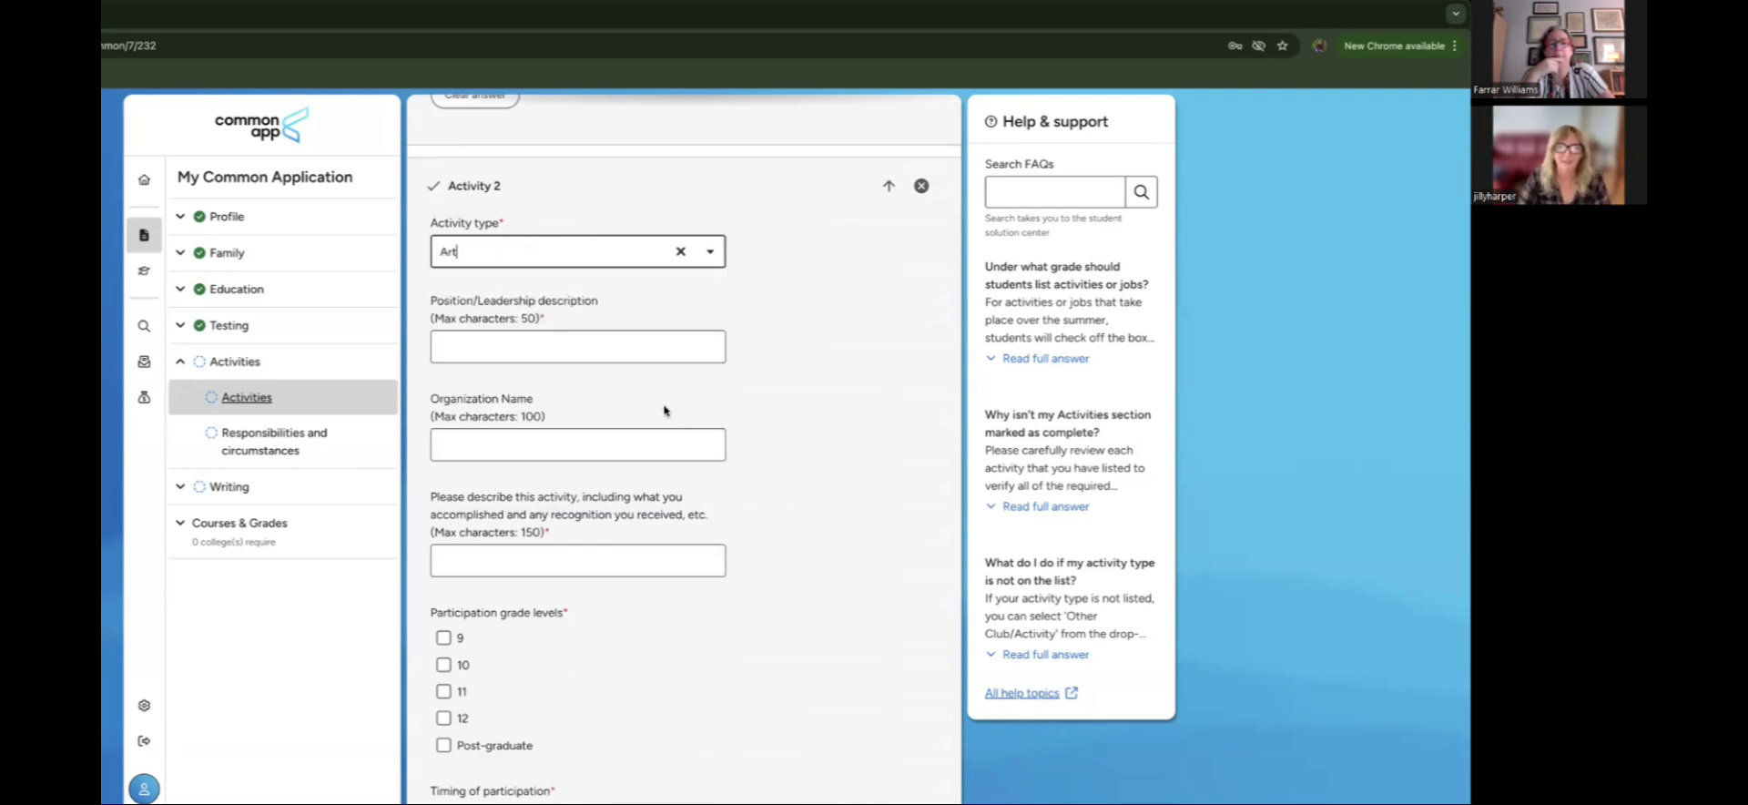
Step: Enter position 'artist' and description 'used digital tolols, uploaded pieces' for the Art activity
left_click(628, 354)
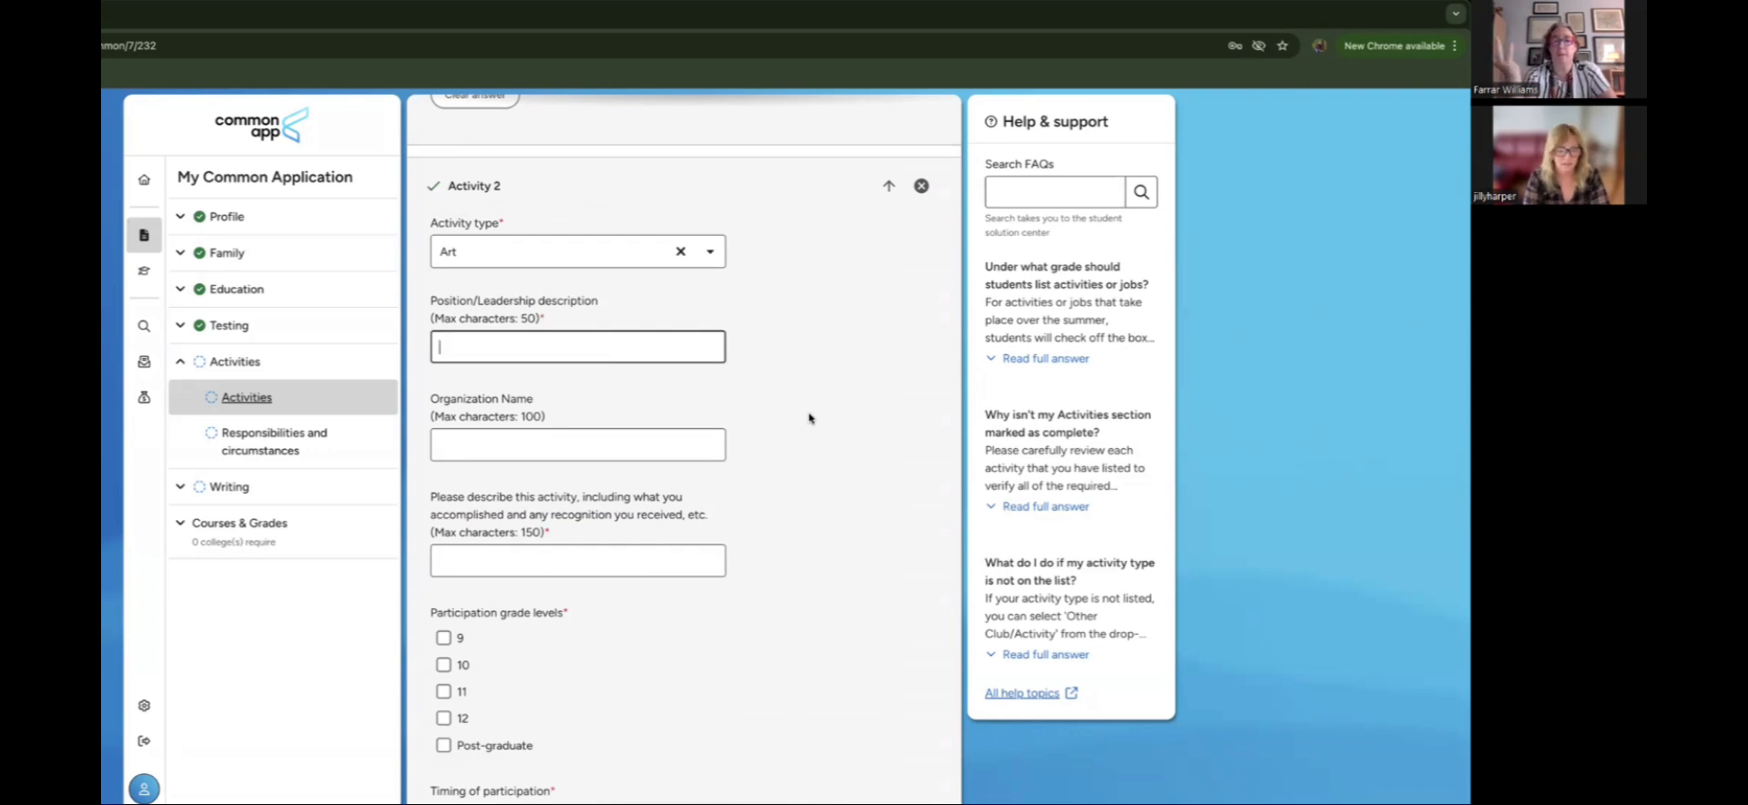
type("artist")
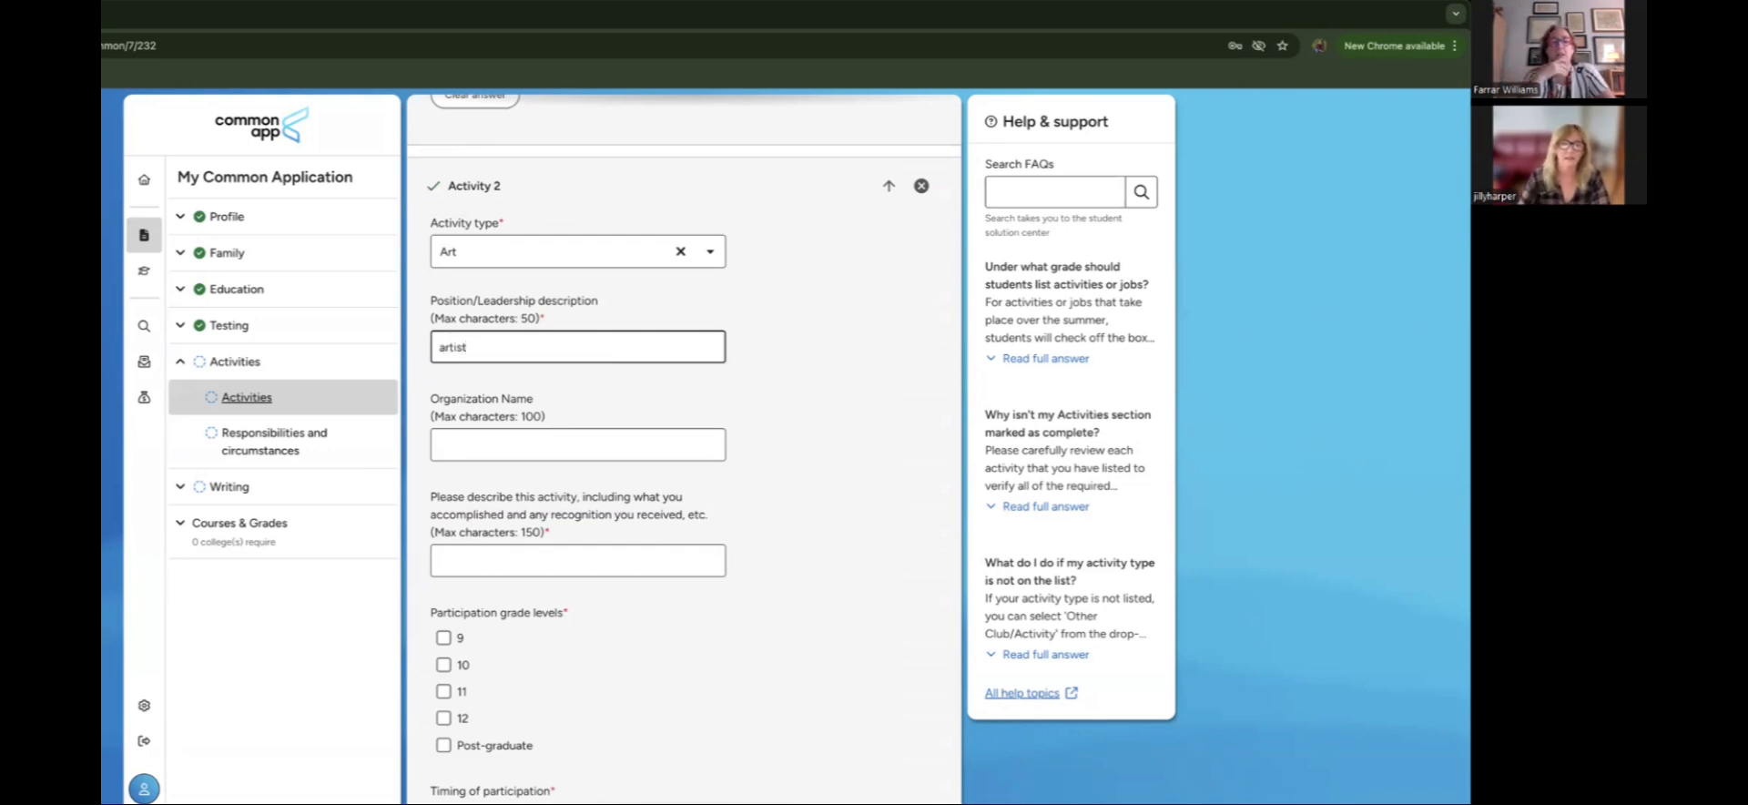
left_click(571, 443)
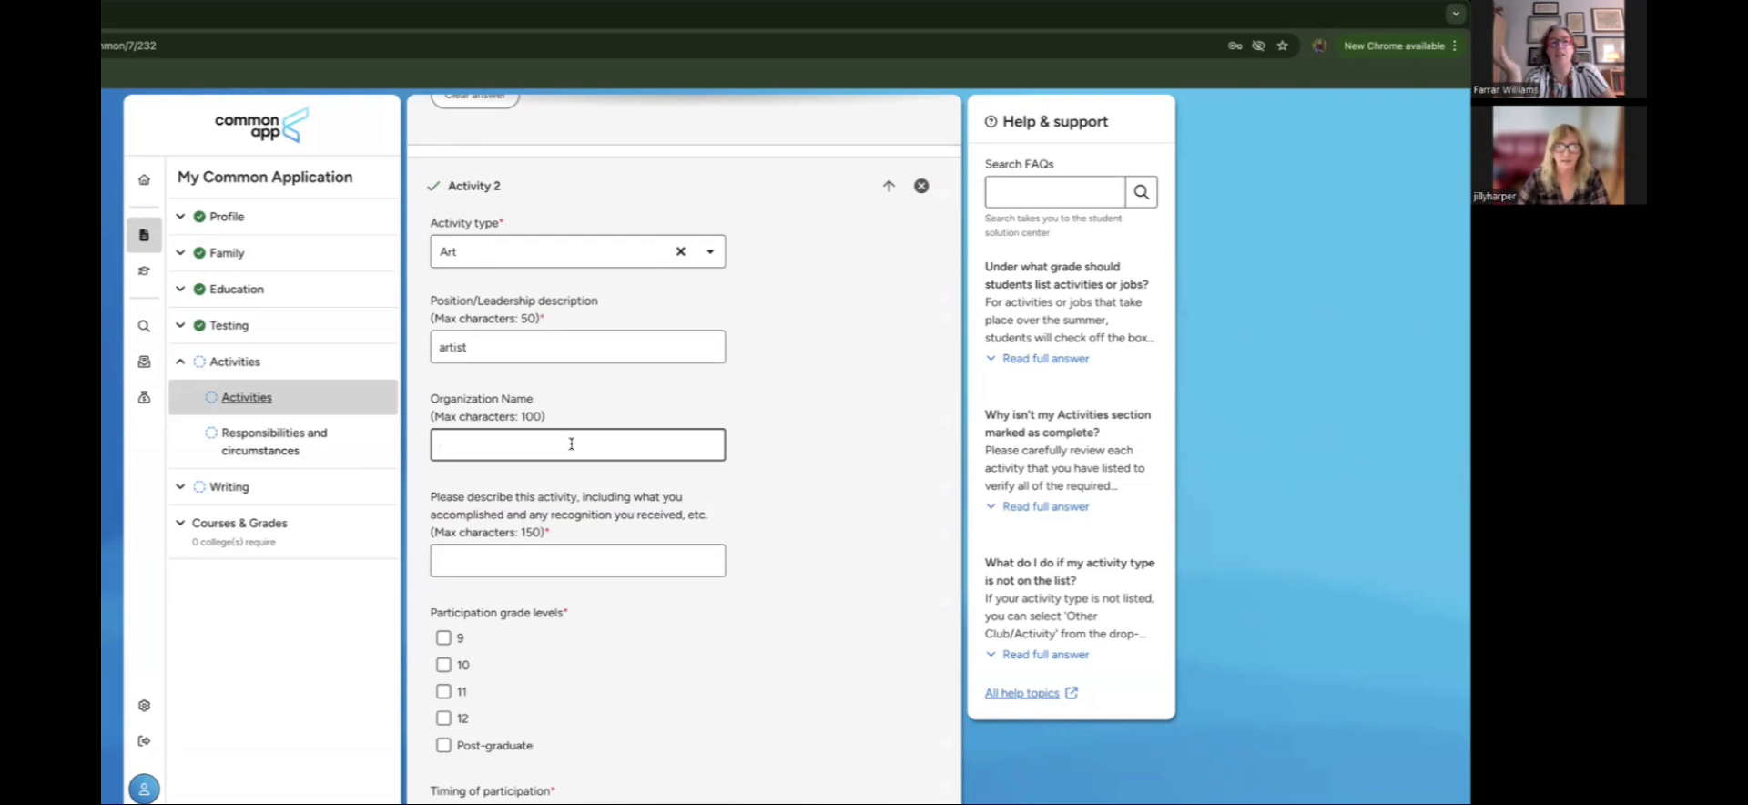
scroll(570, 450, "down", 1)
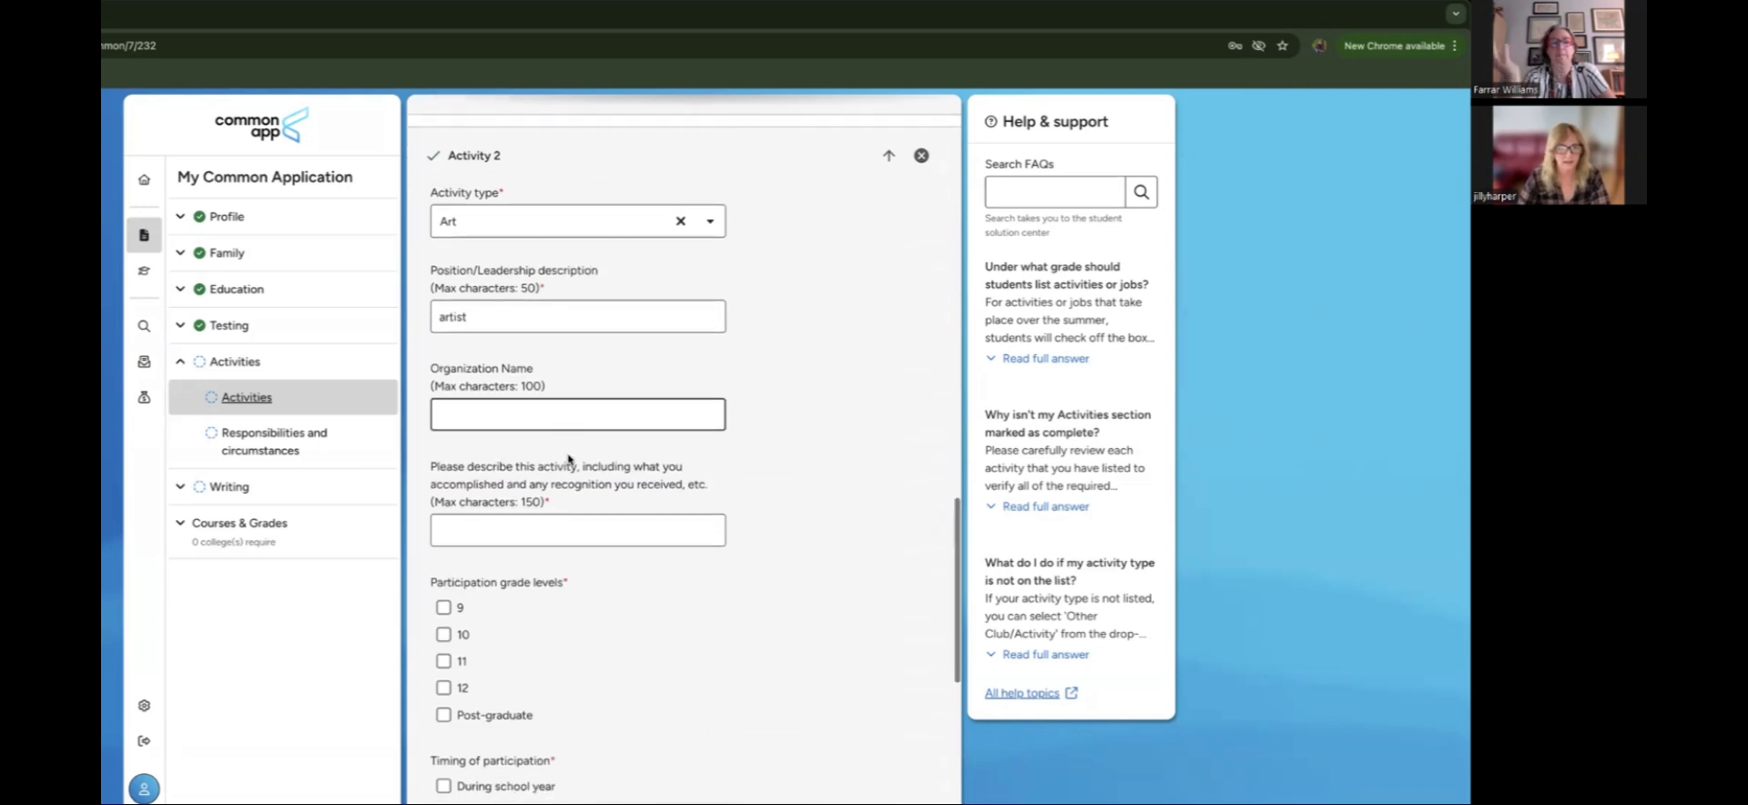
scroll(598, 605, "down", 1)
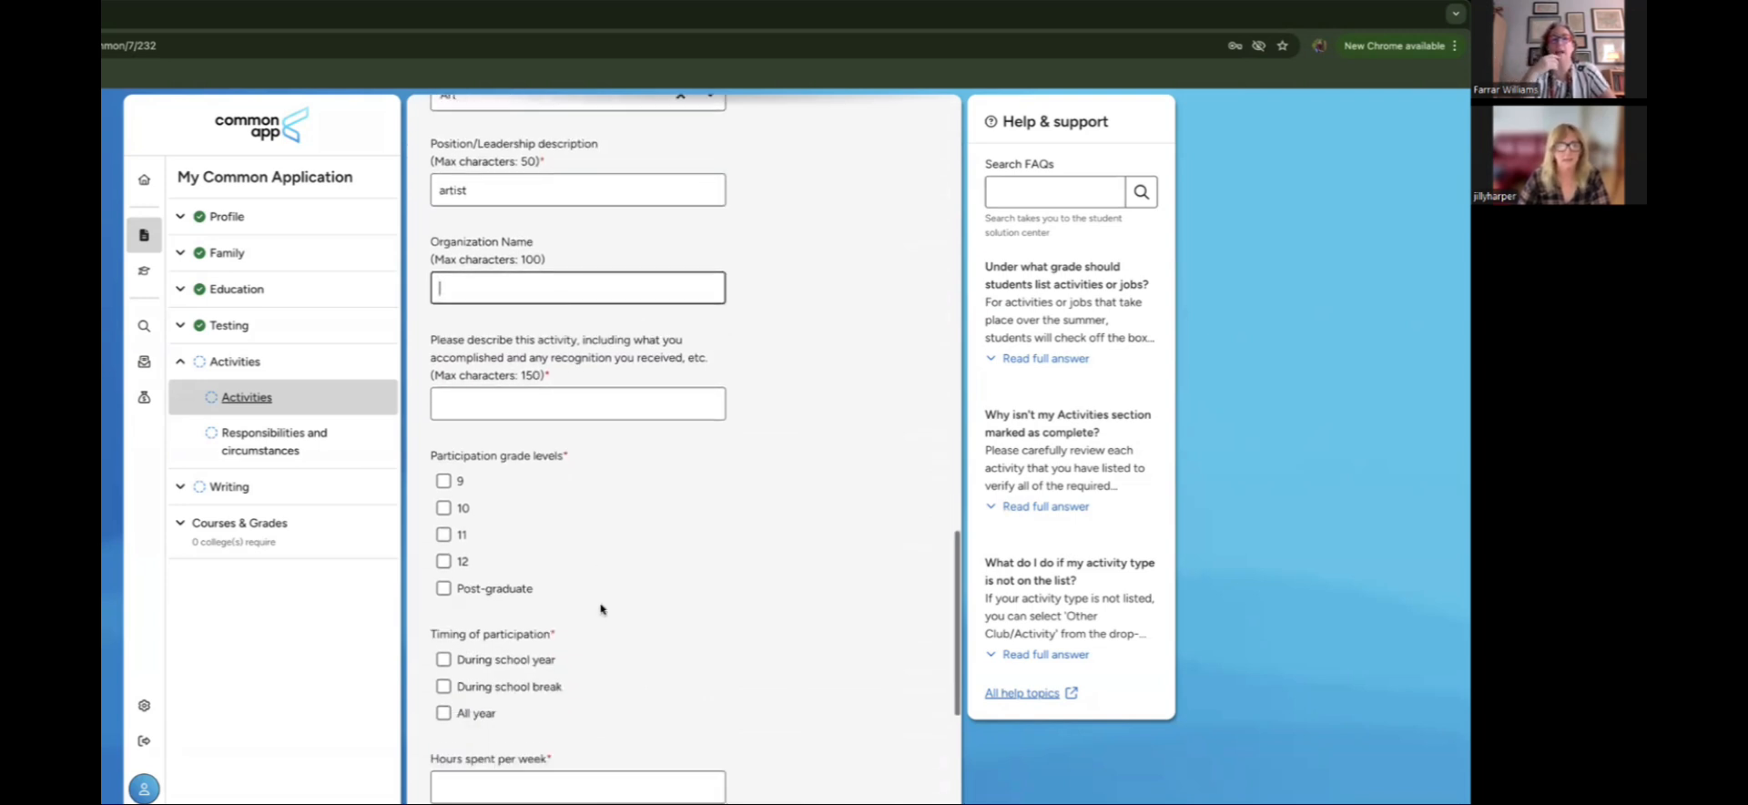
scroll(592, 462, "down", 1)
left_click(597, 357)
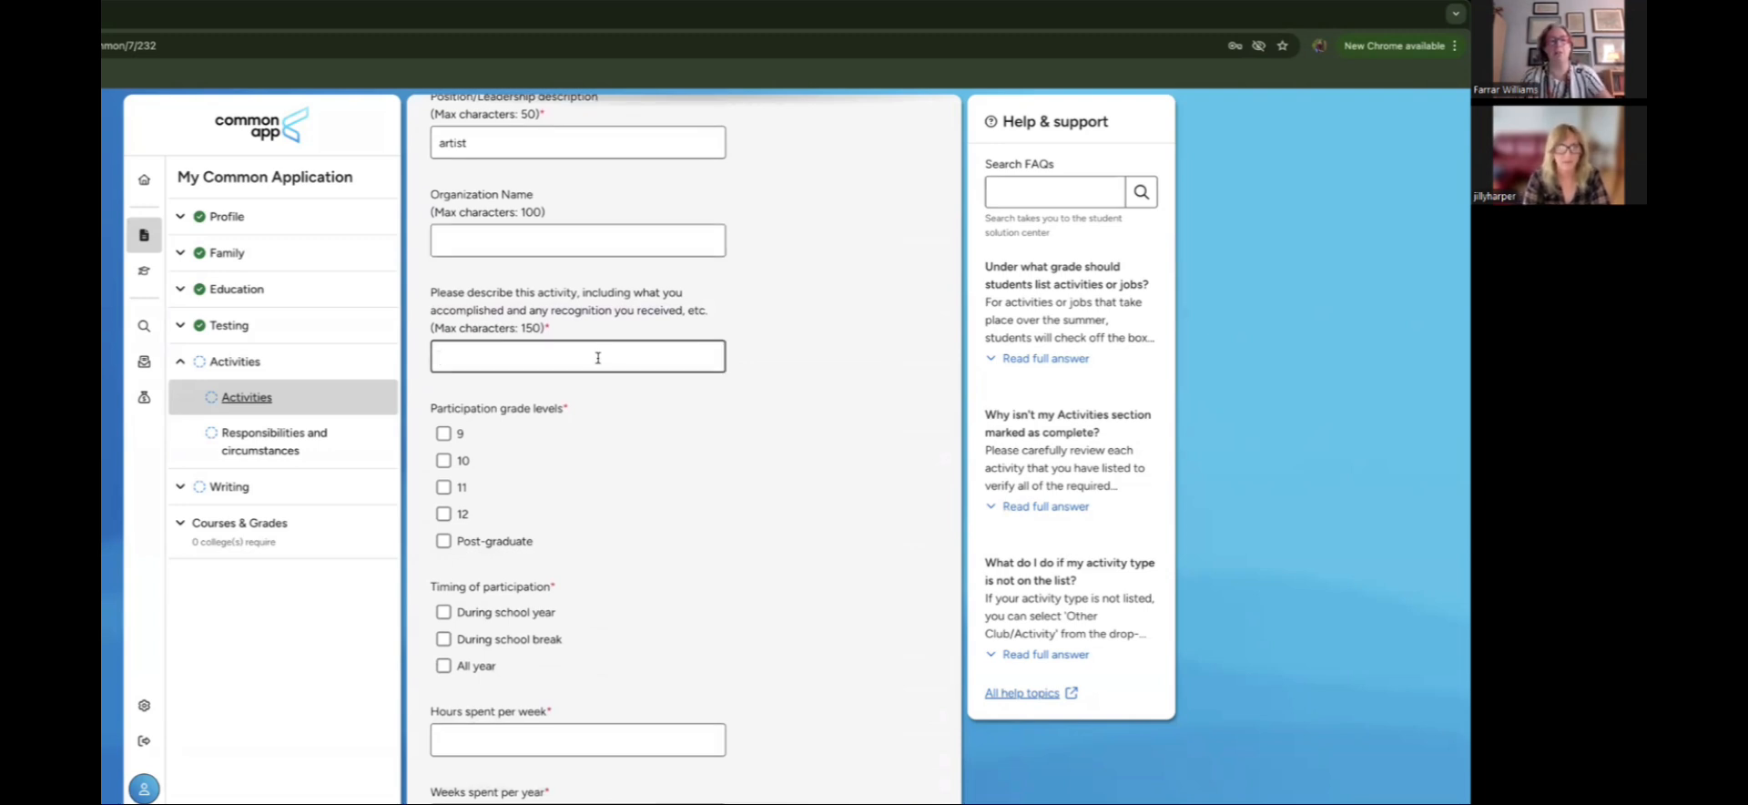
type("used dig")
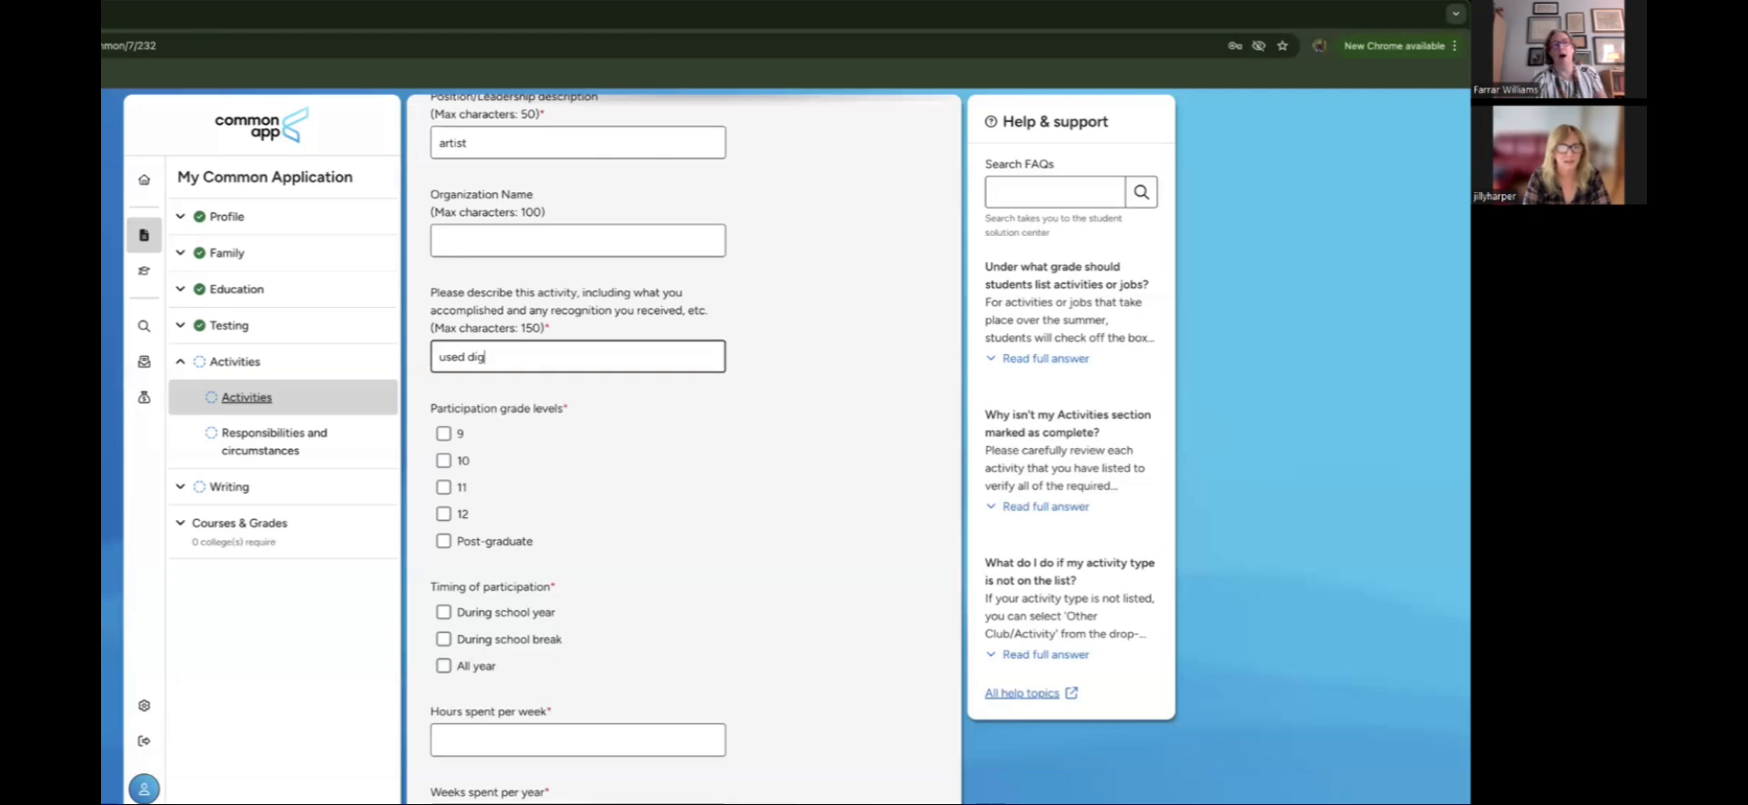
type("ital to")
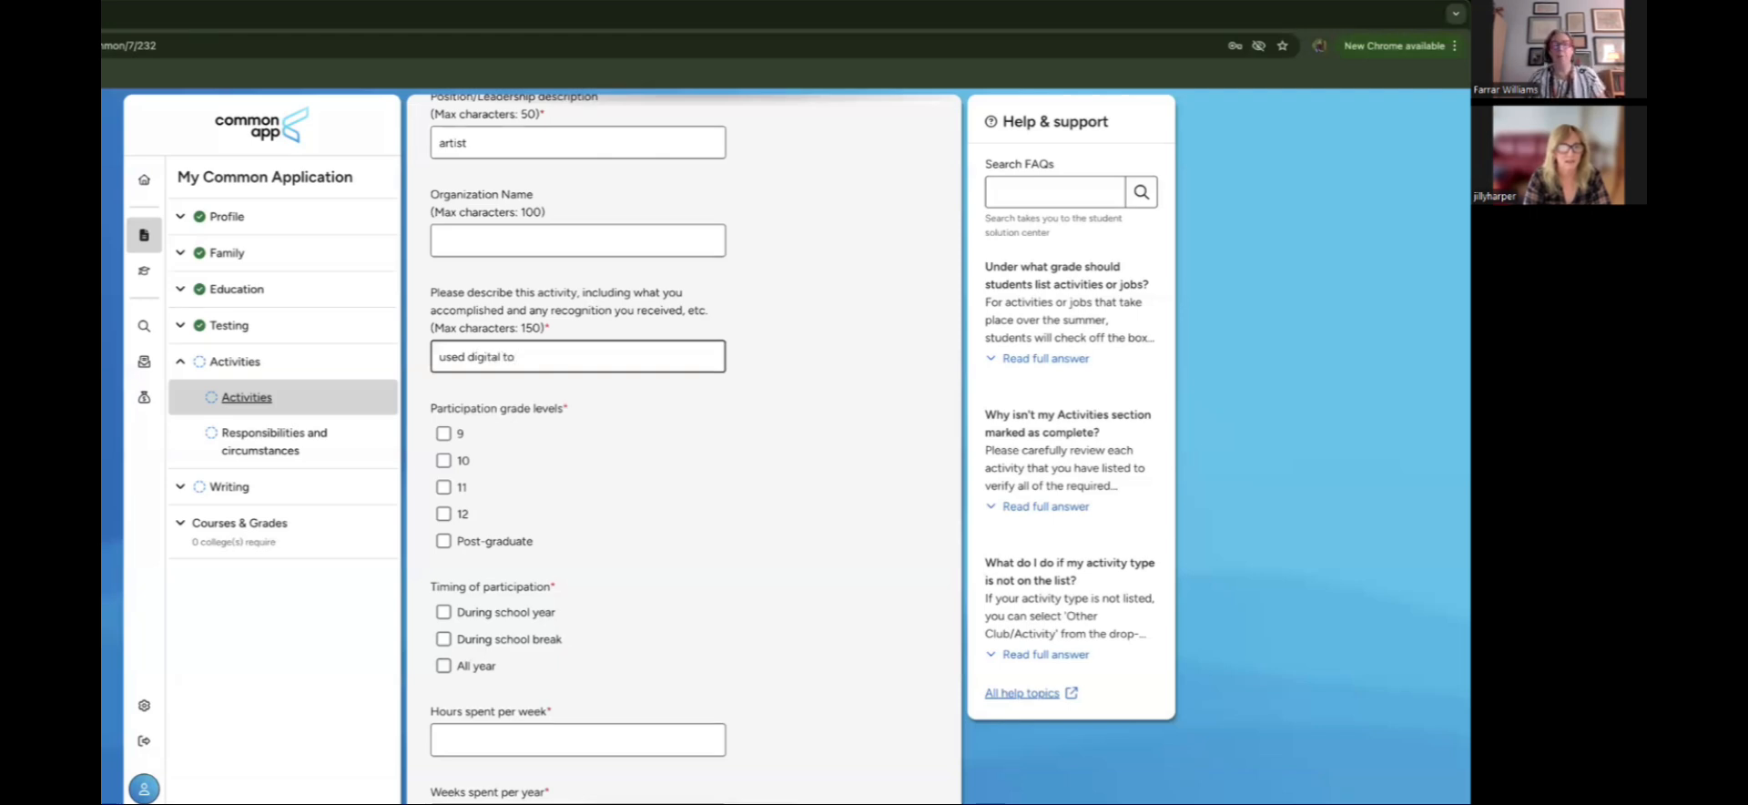
type("lols, upl")
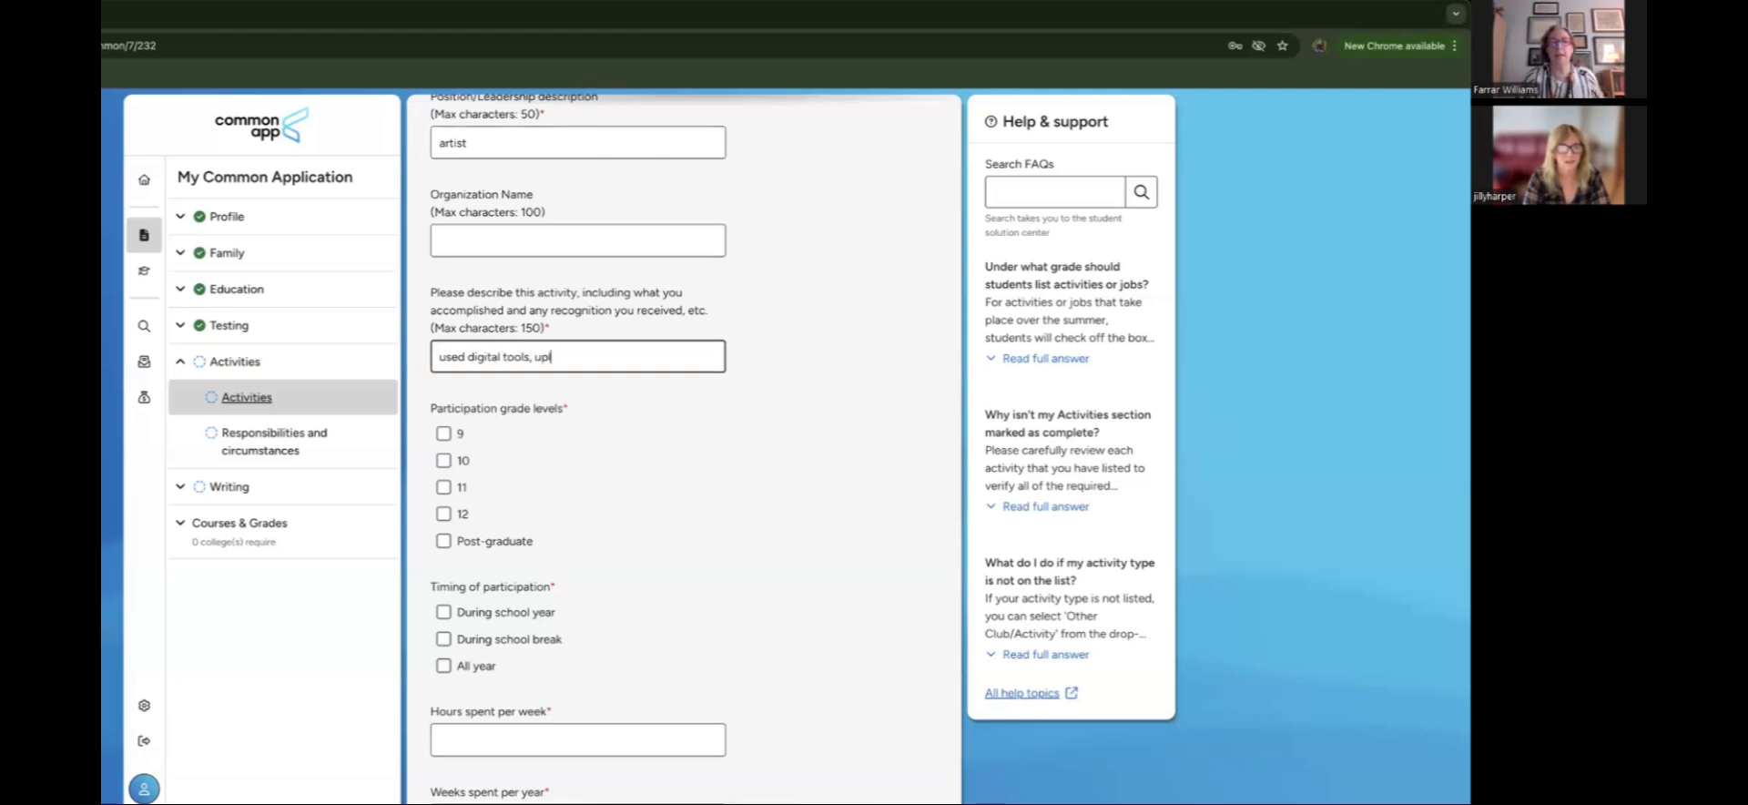
type("oaded p")
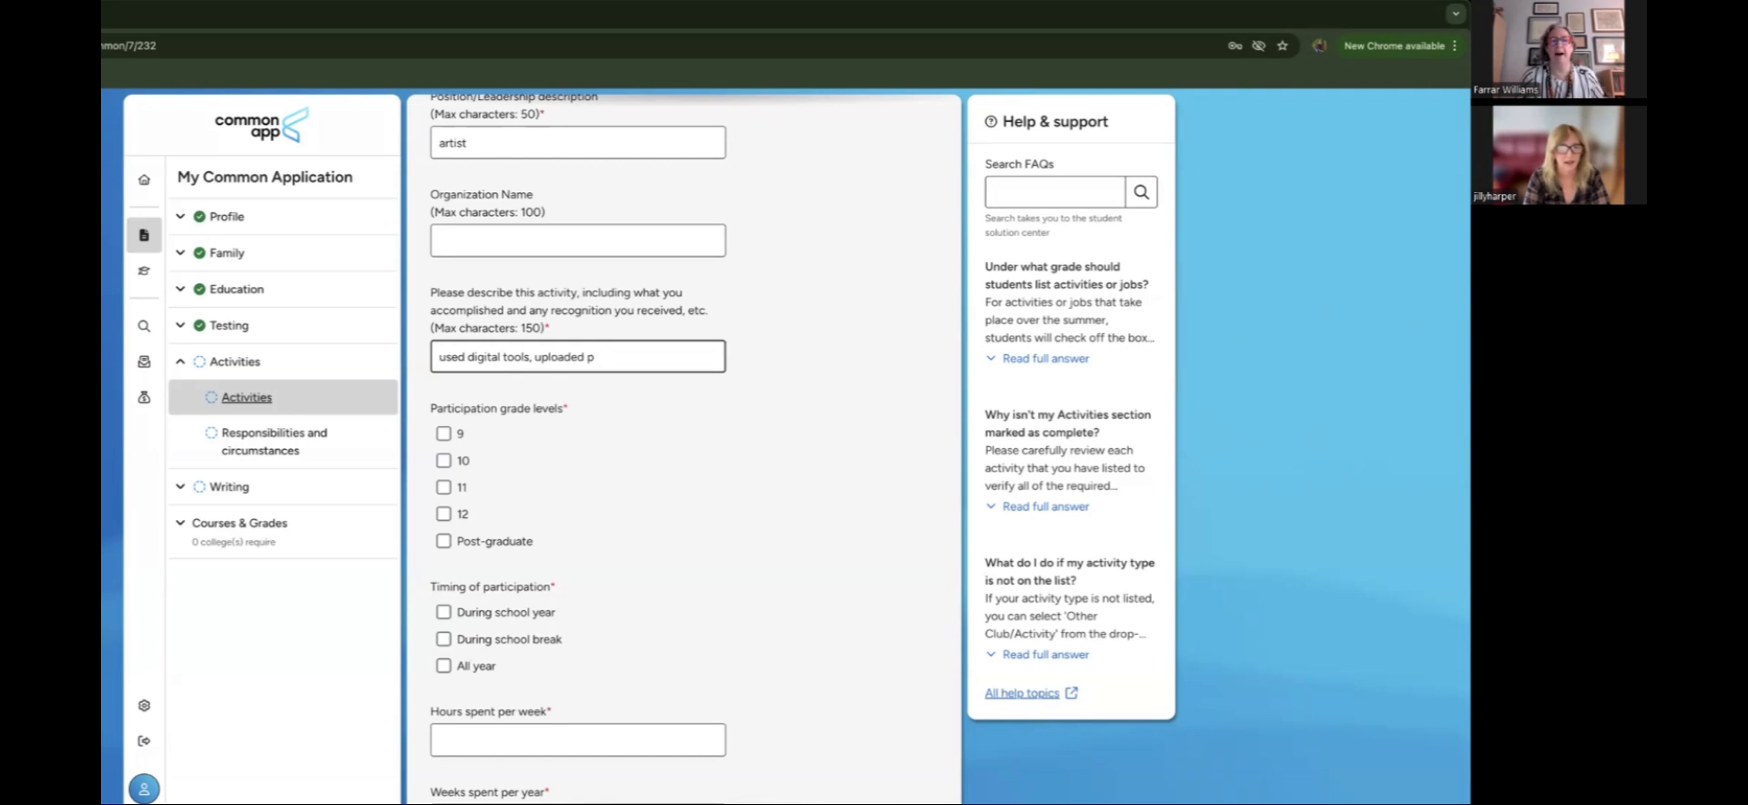
type("ieces")
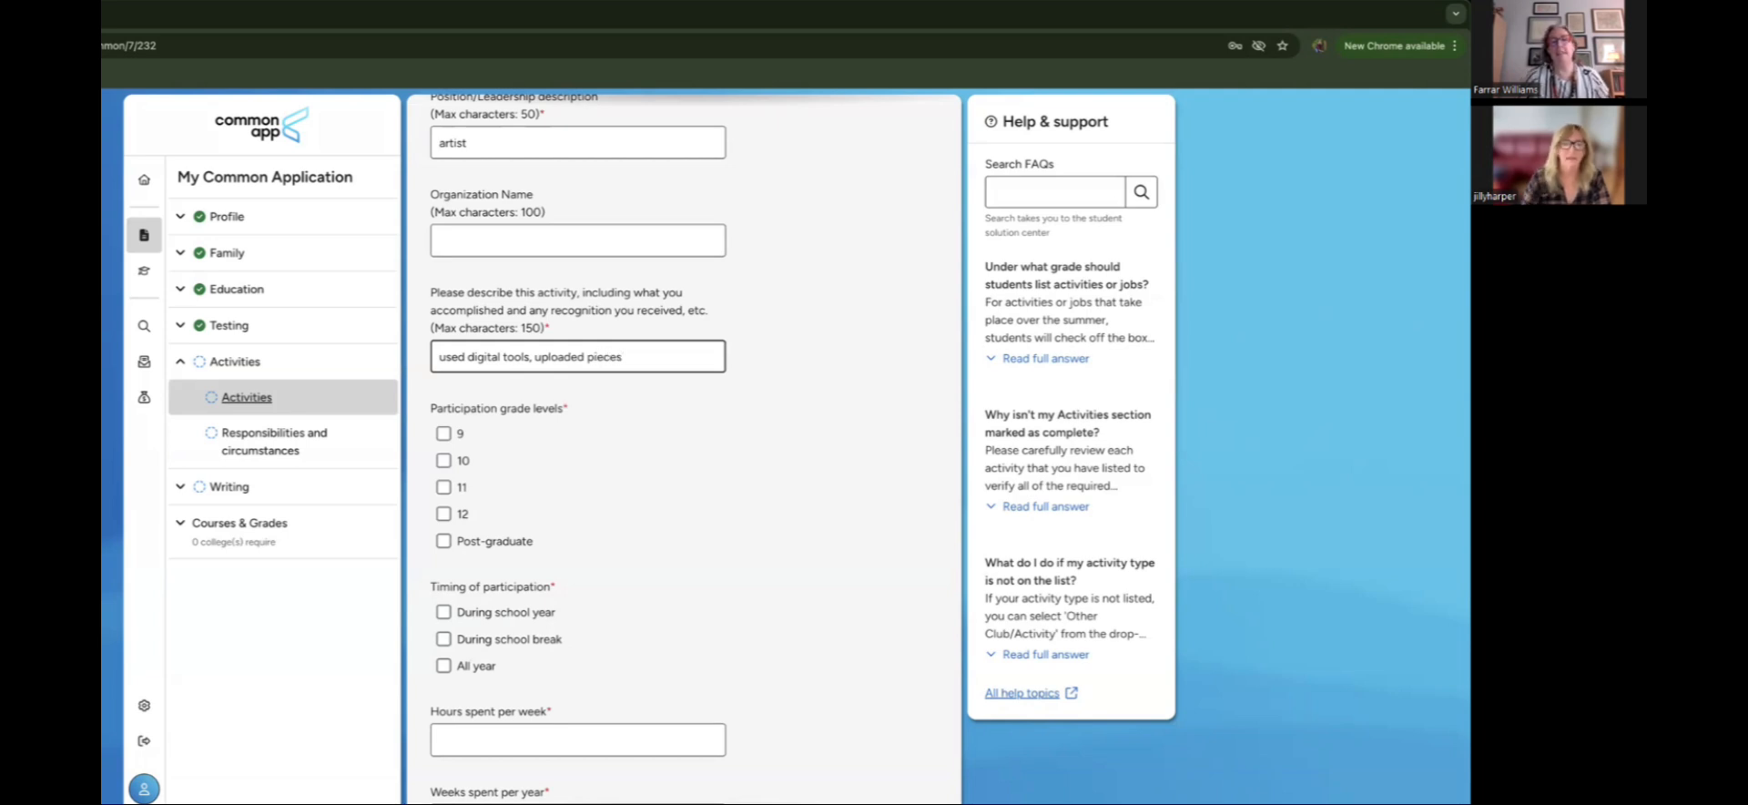
scroll(671, 521, "down", 1)
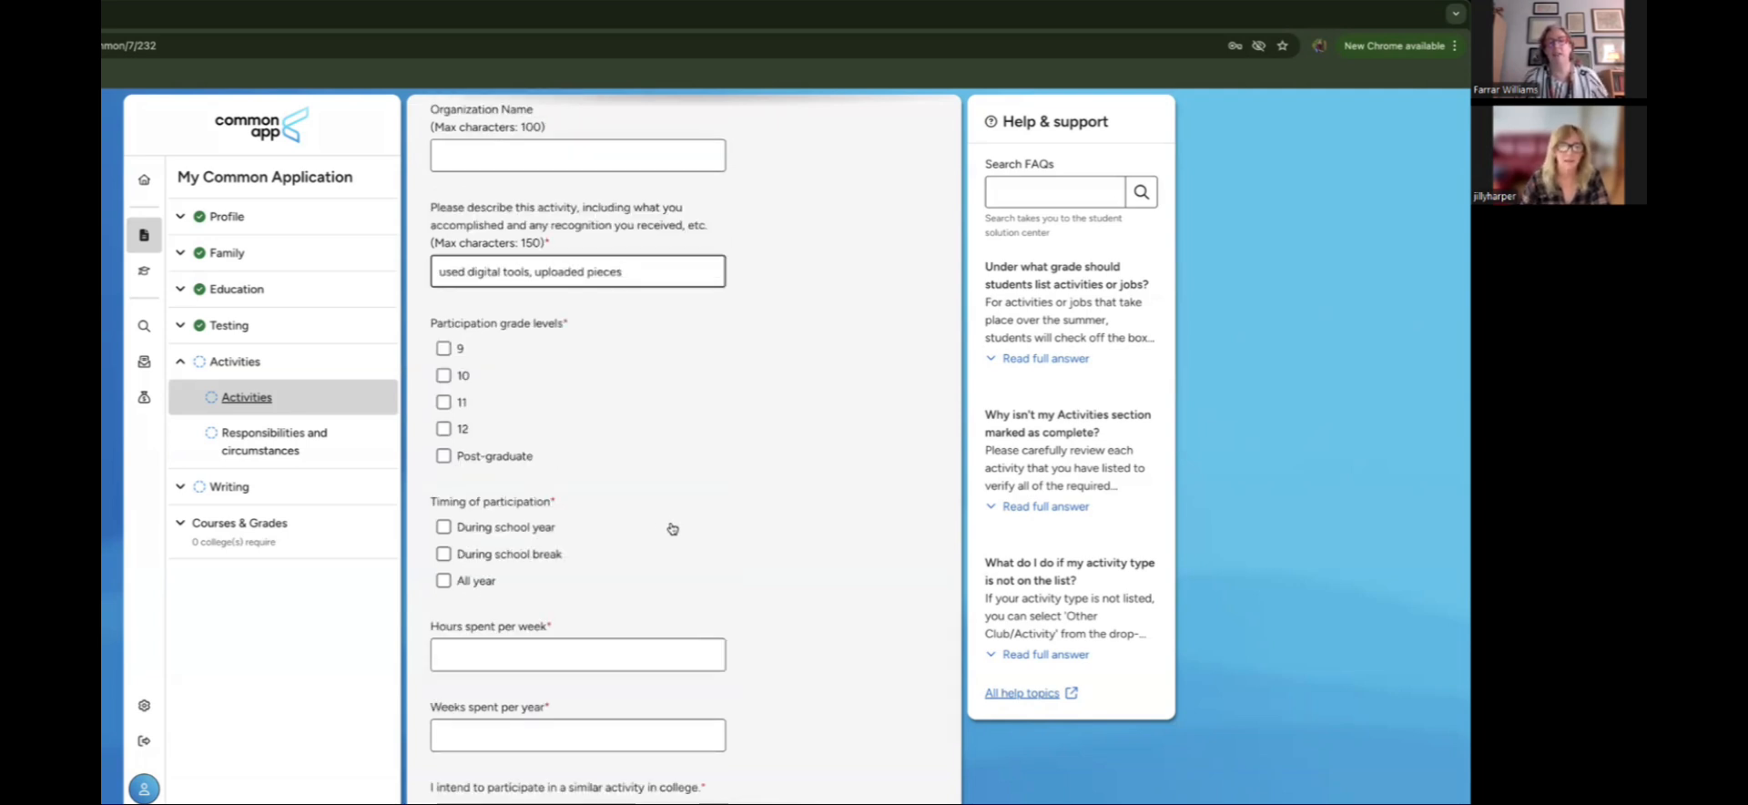
scroll(671, 528, "down", 1)
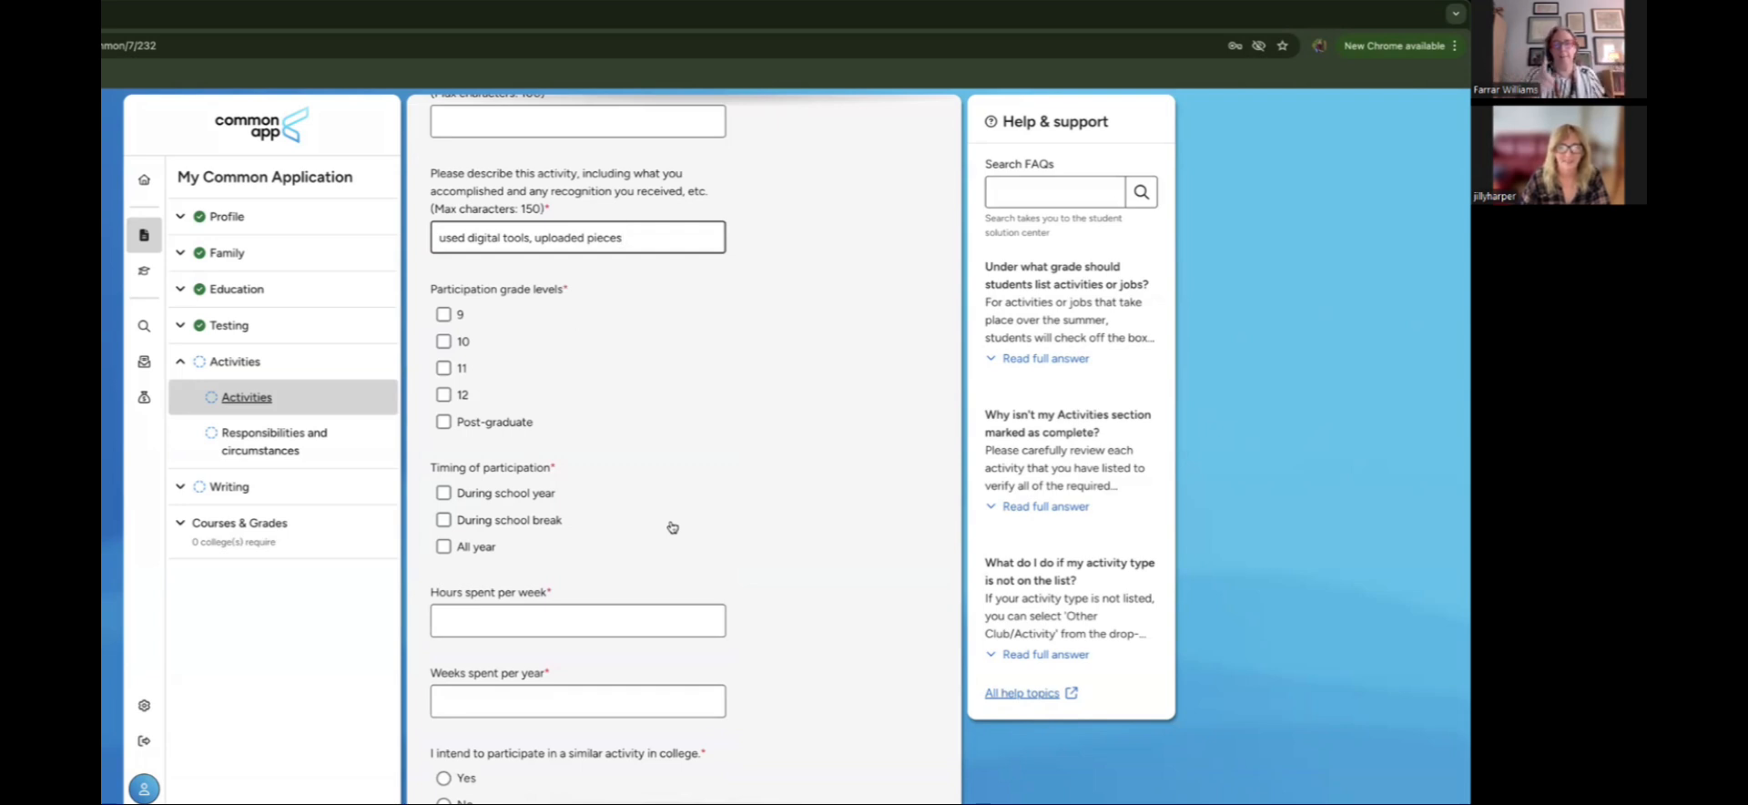
scroll(628, 433, "up", 6)
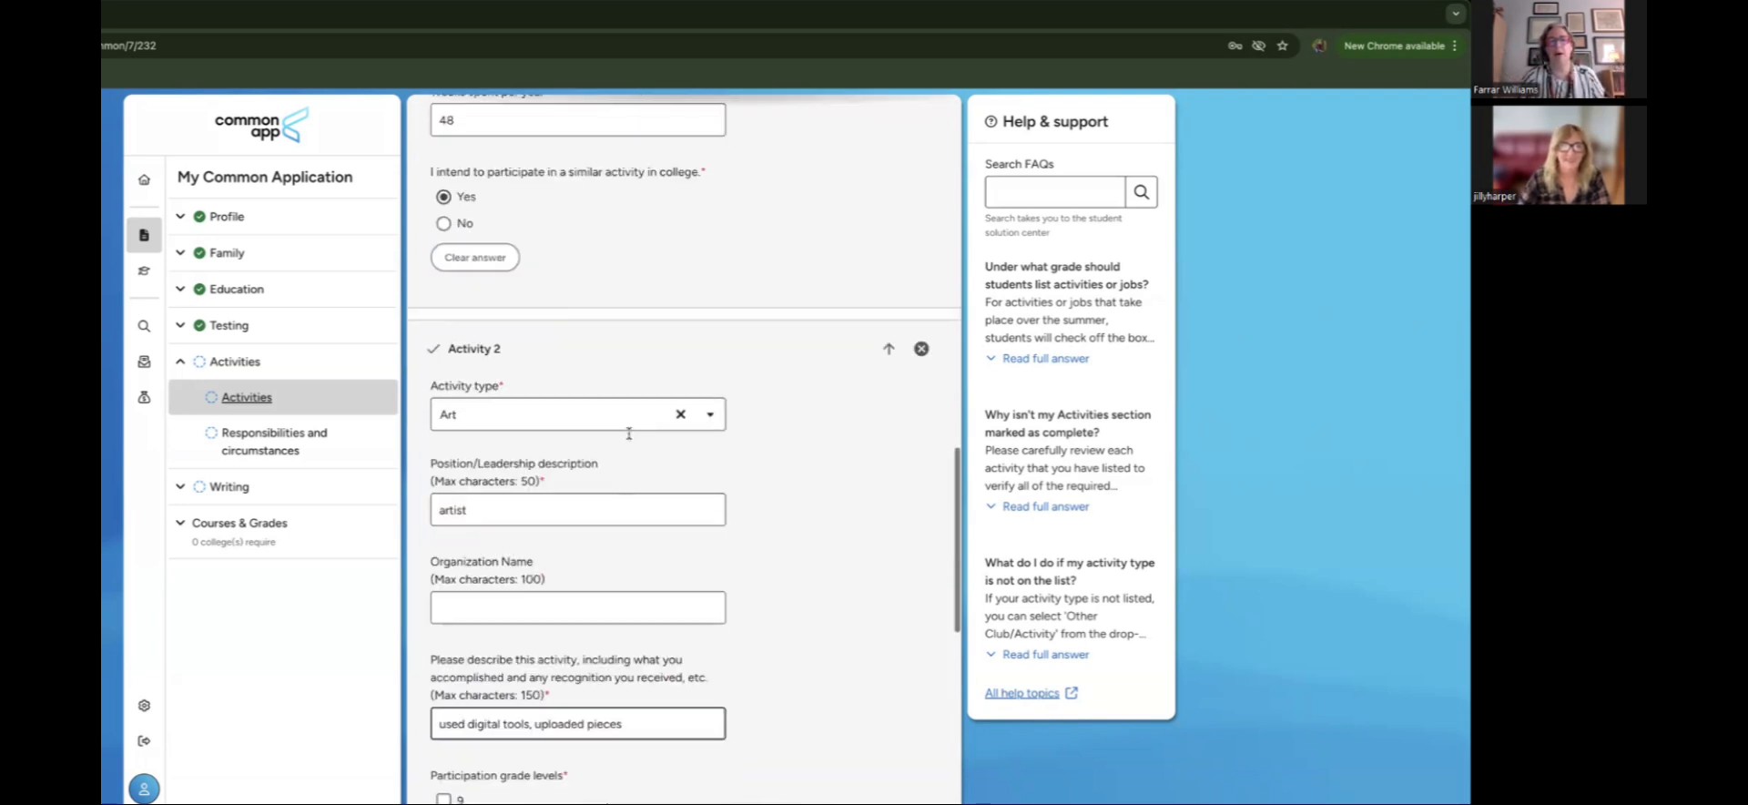
scroll(819, 478, "up", 1)
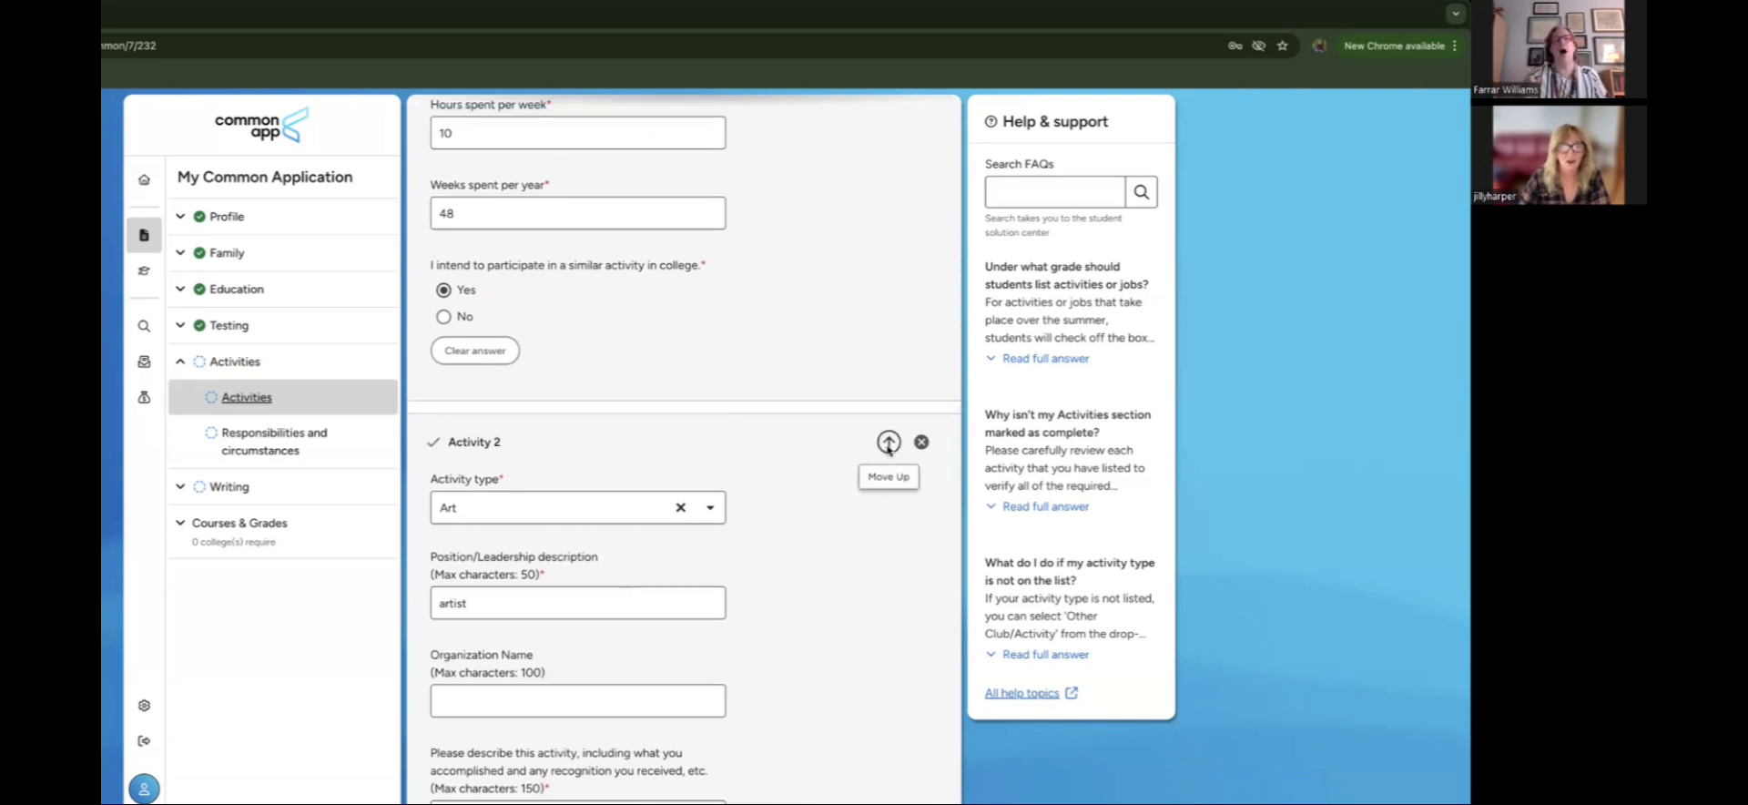
Step: Move the Art activity above Robotics, and tick grades 9–12 and All year
left_click(888, 445)
scroll(794, 532, "up", 4)
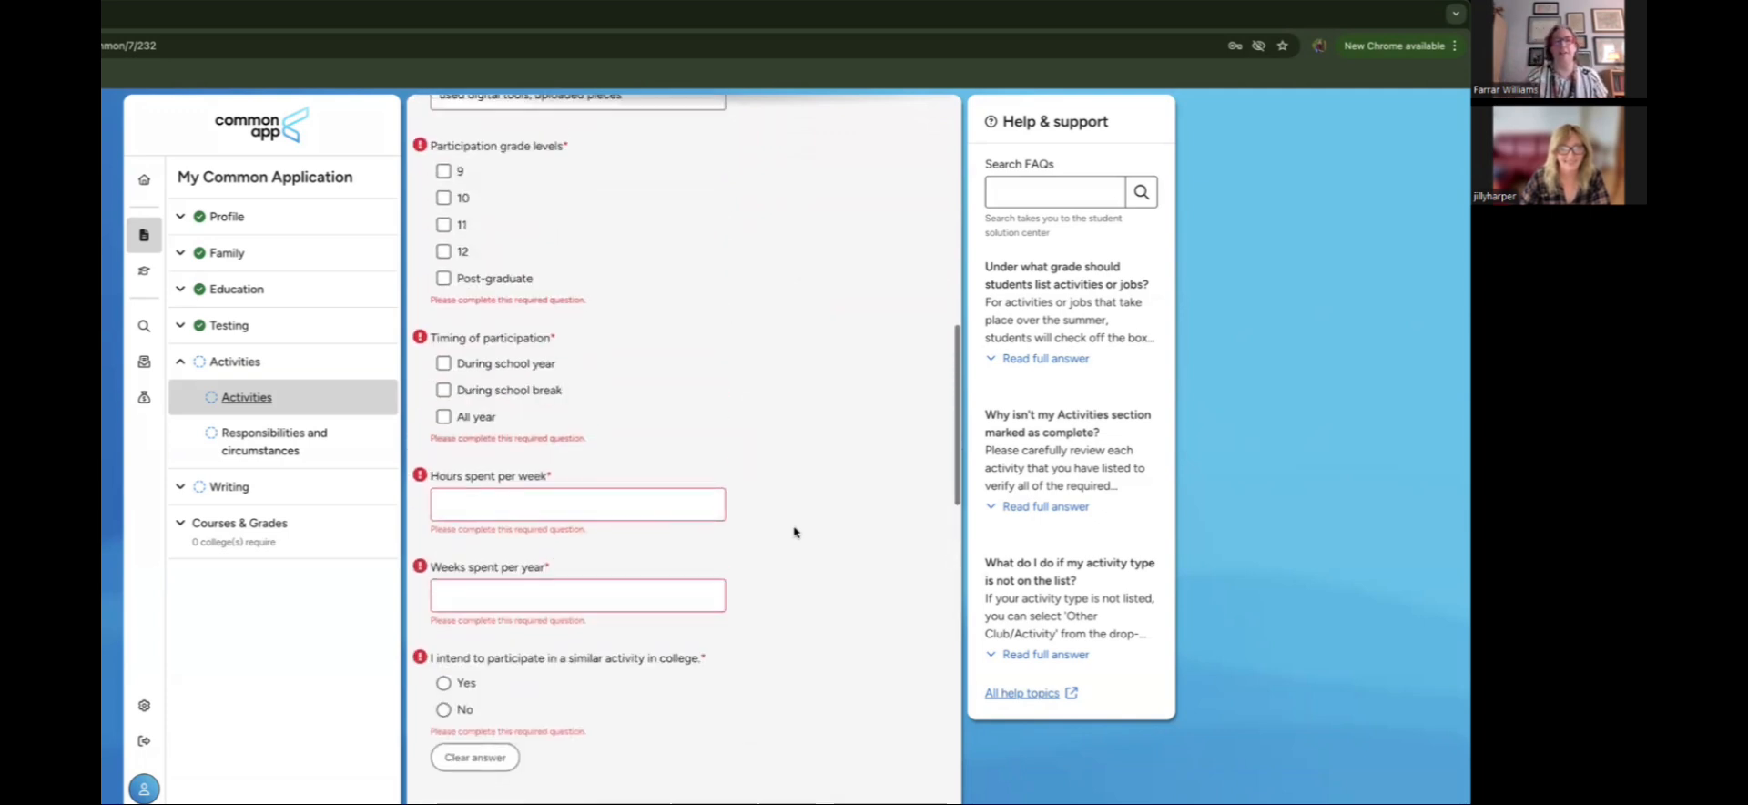
scroll(794, 532, "down", 1)
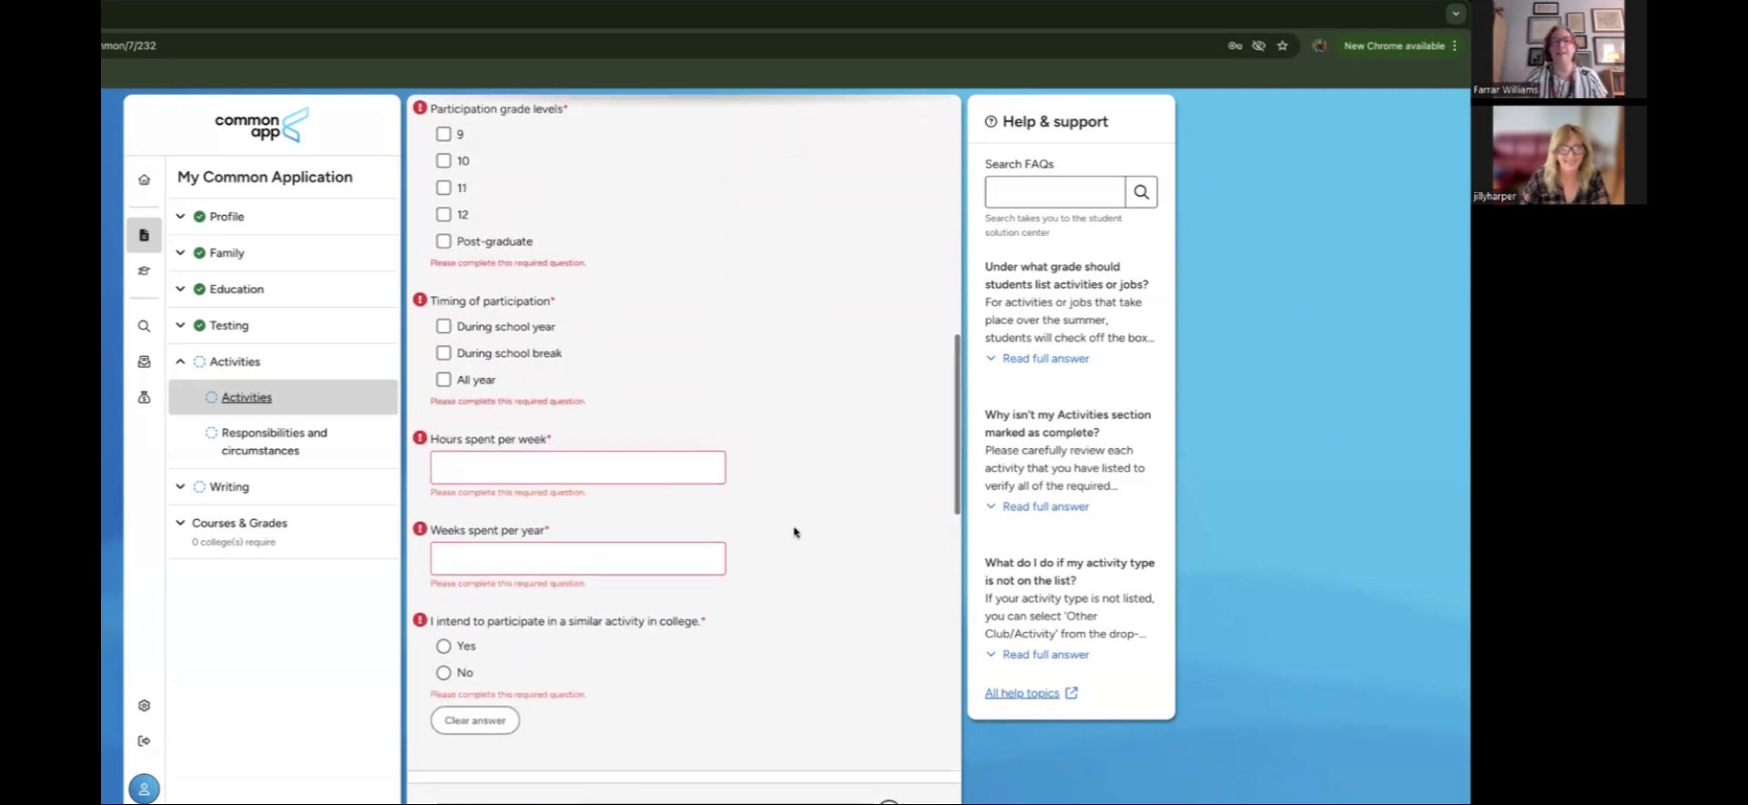
left_click(444, 130)
left_click(444, 156)
left_click(443, 184)
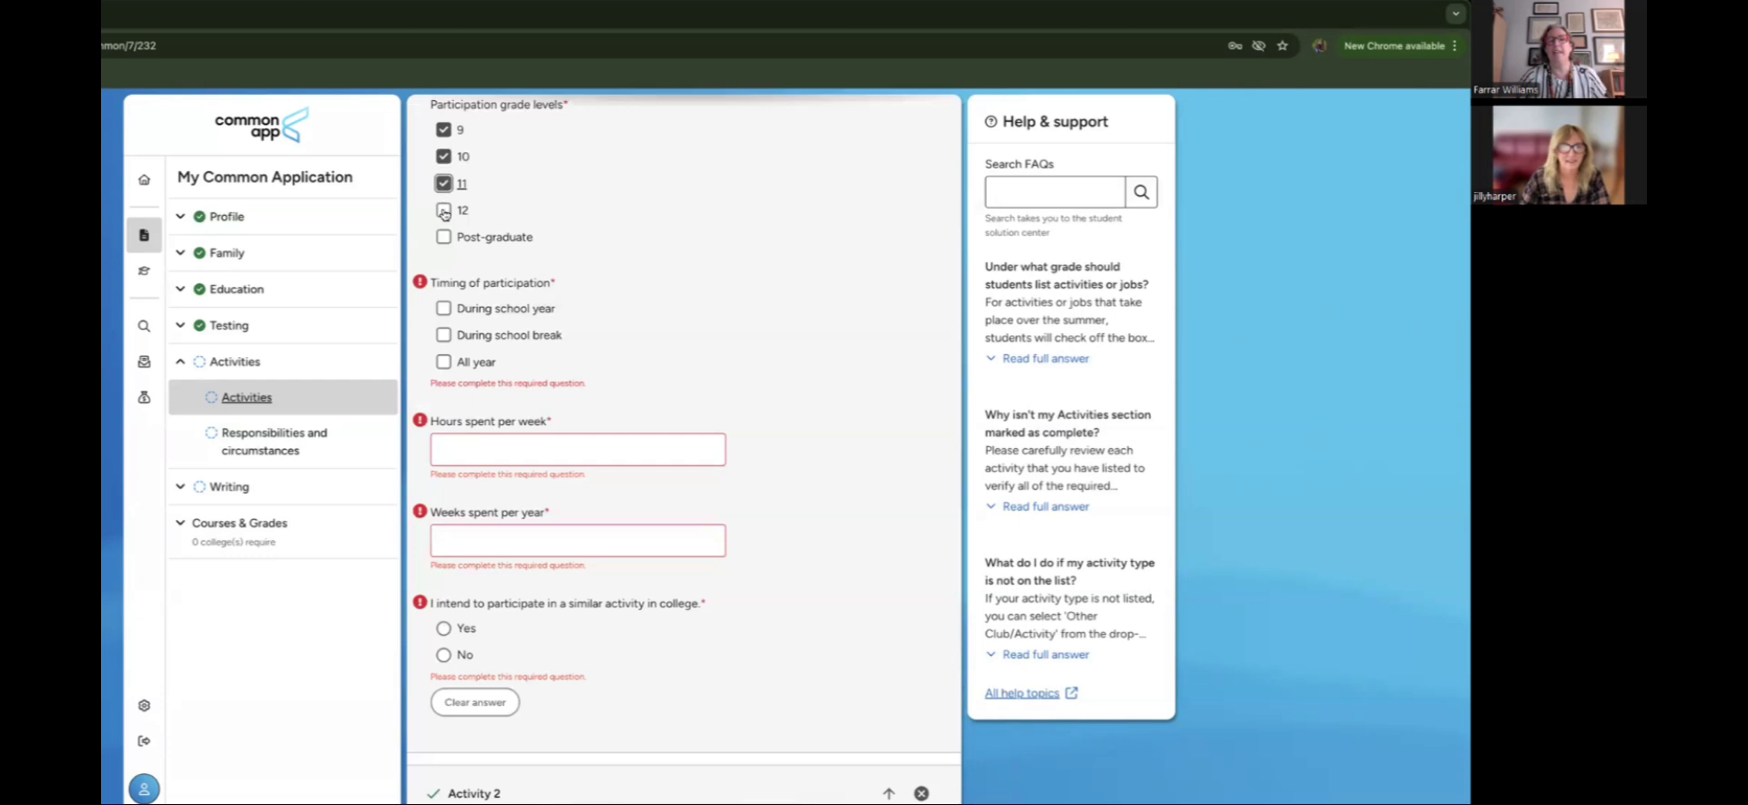
left_click(444, 210)
left_click(443, 361)
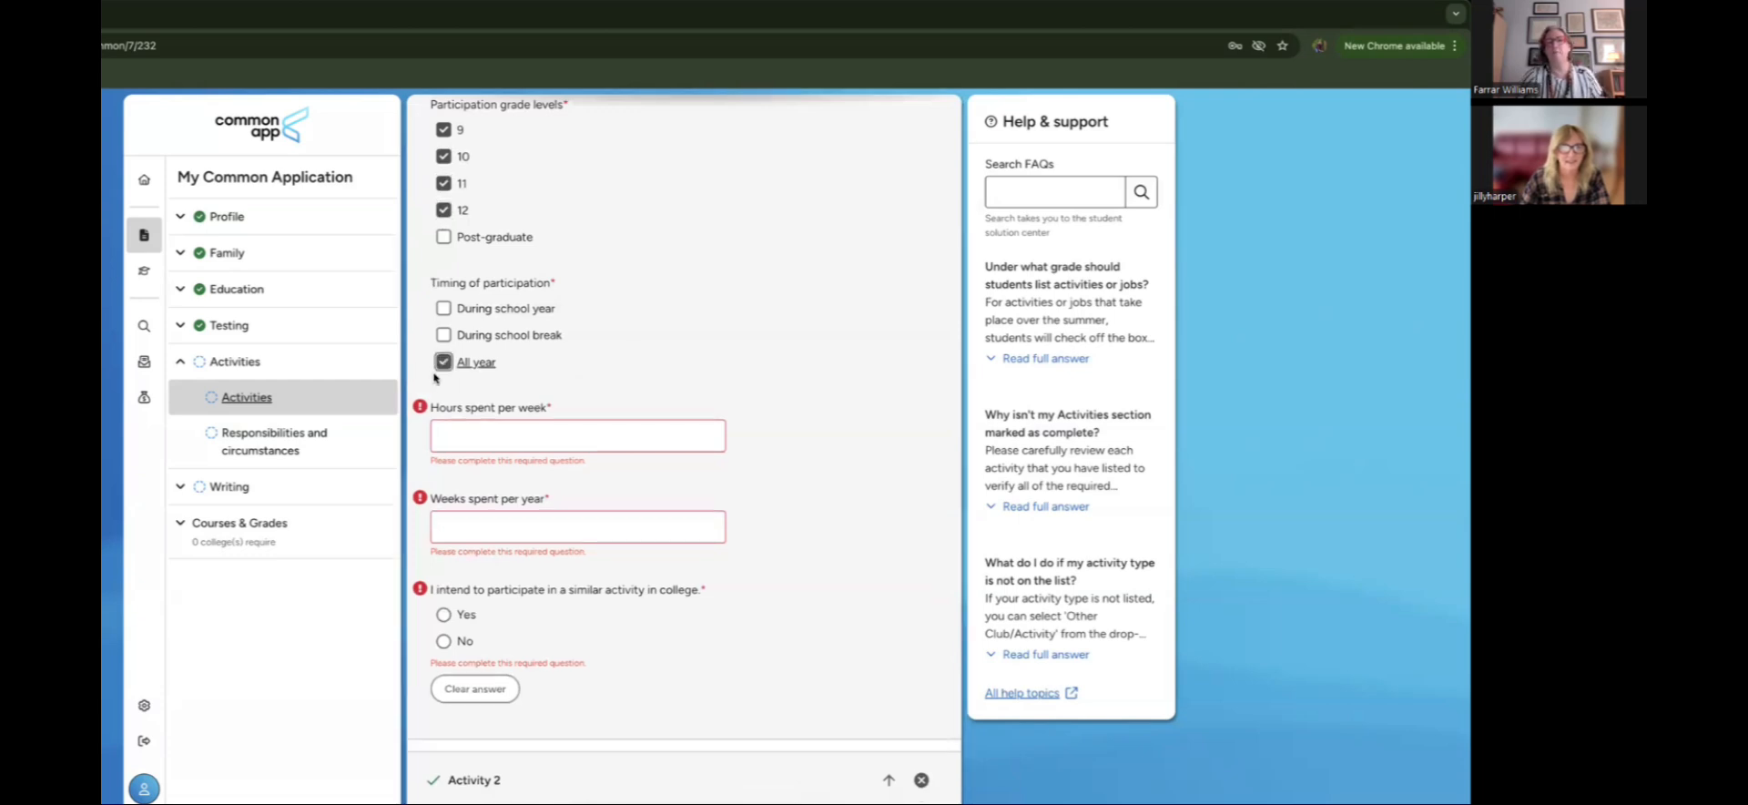
Step: Enter 6 hours weekly and 50 weeks, answer Yes, and move Robotics back to first
left_click(455, 435)
type("6")
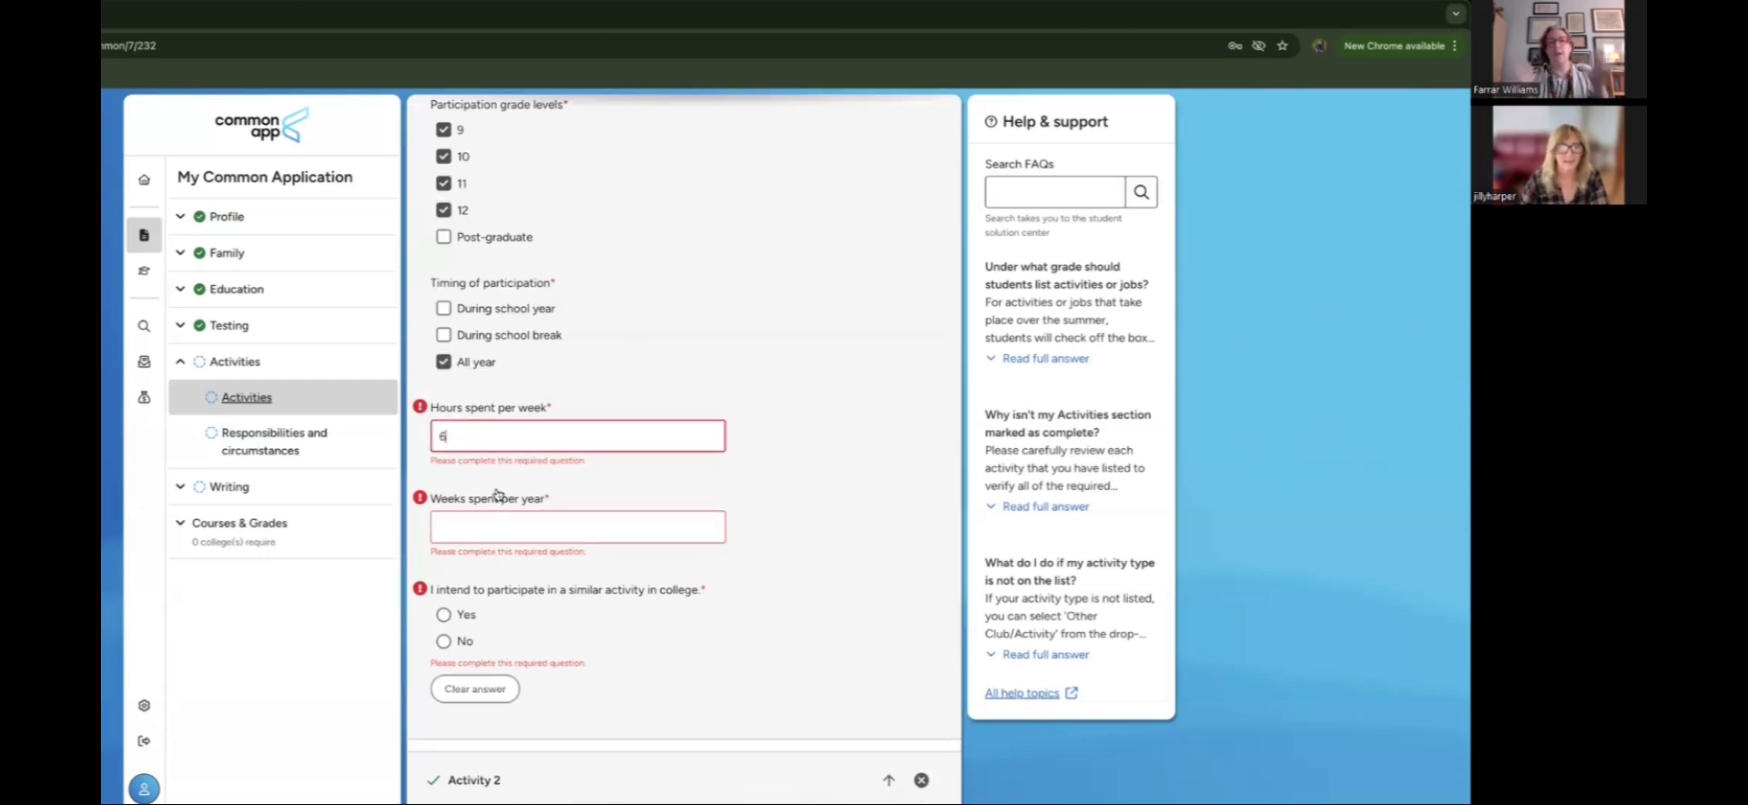
left_click(495, 528)
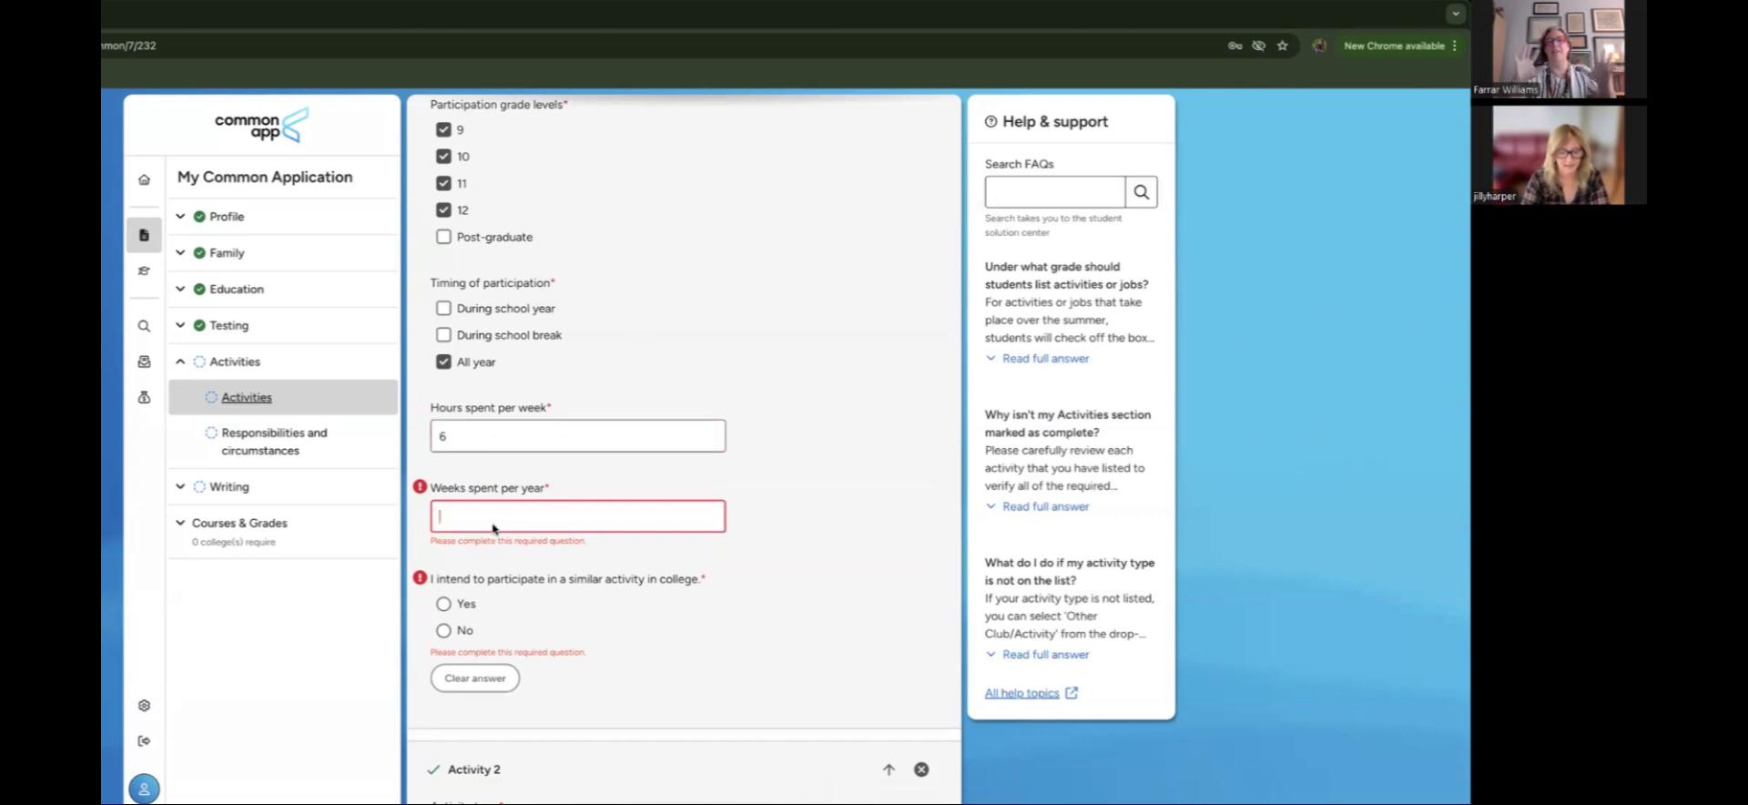
type("50")
left_click(443, 604)
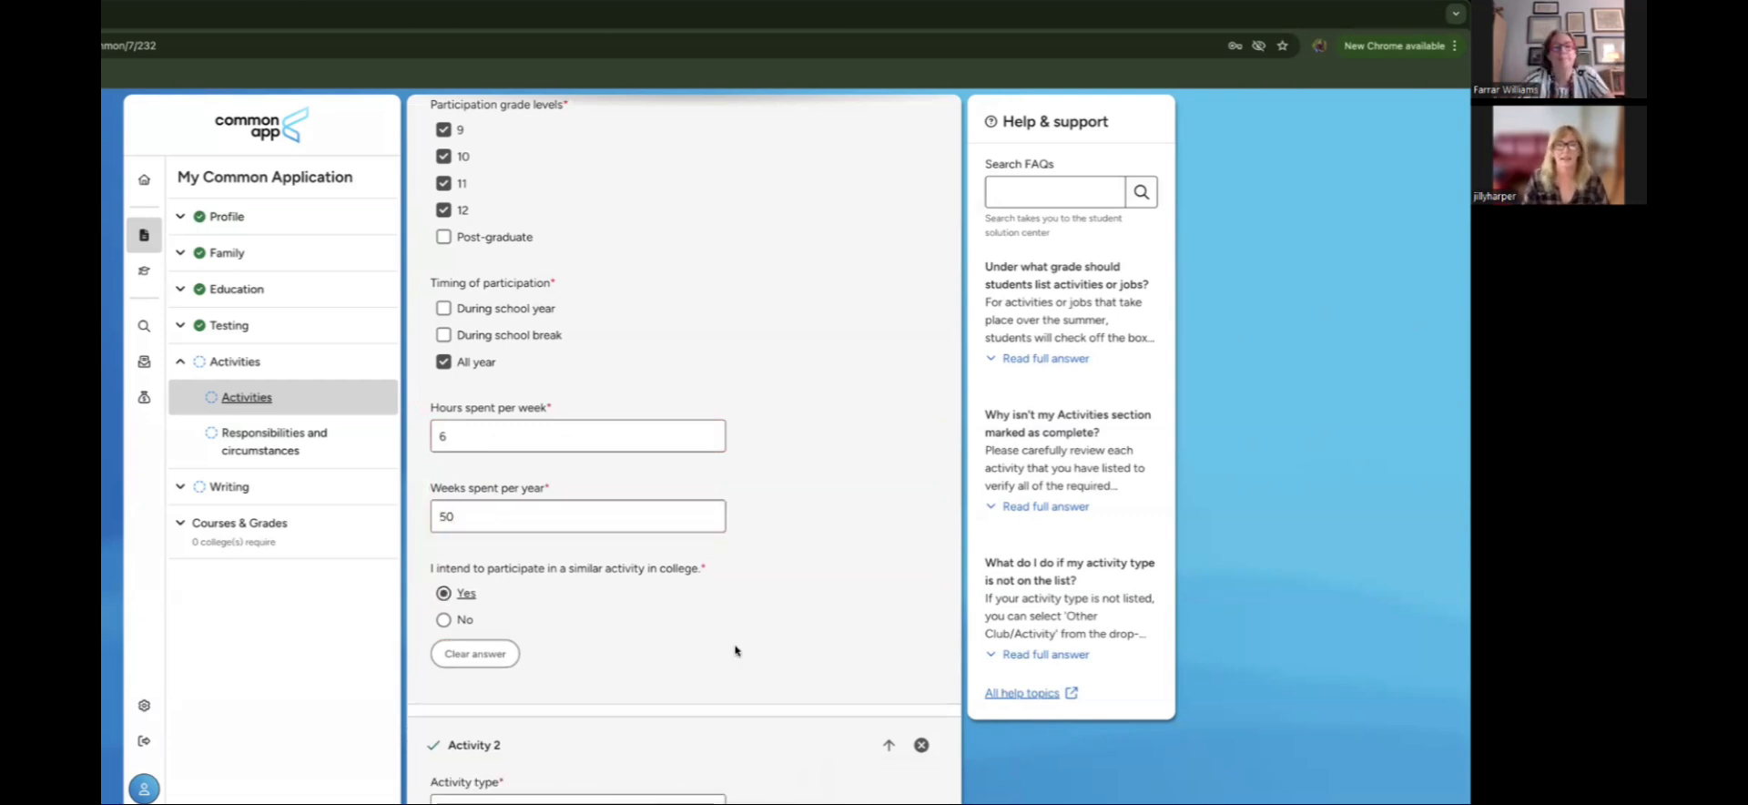
scroll(735, 651, "down", 1)
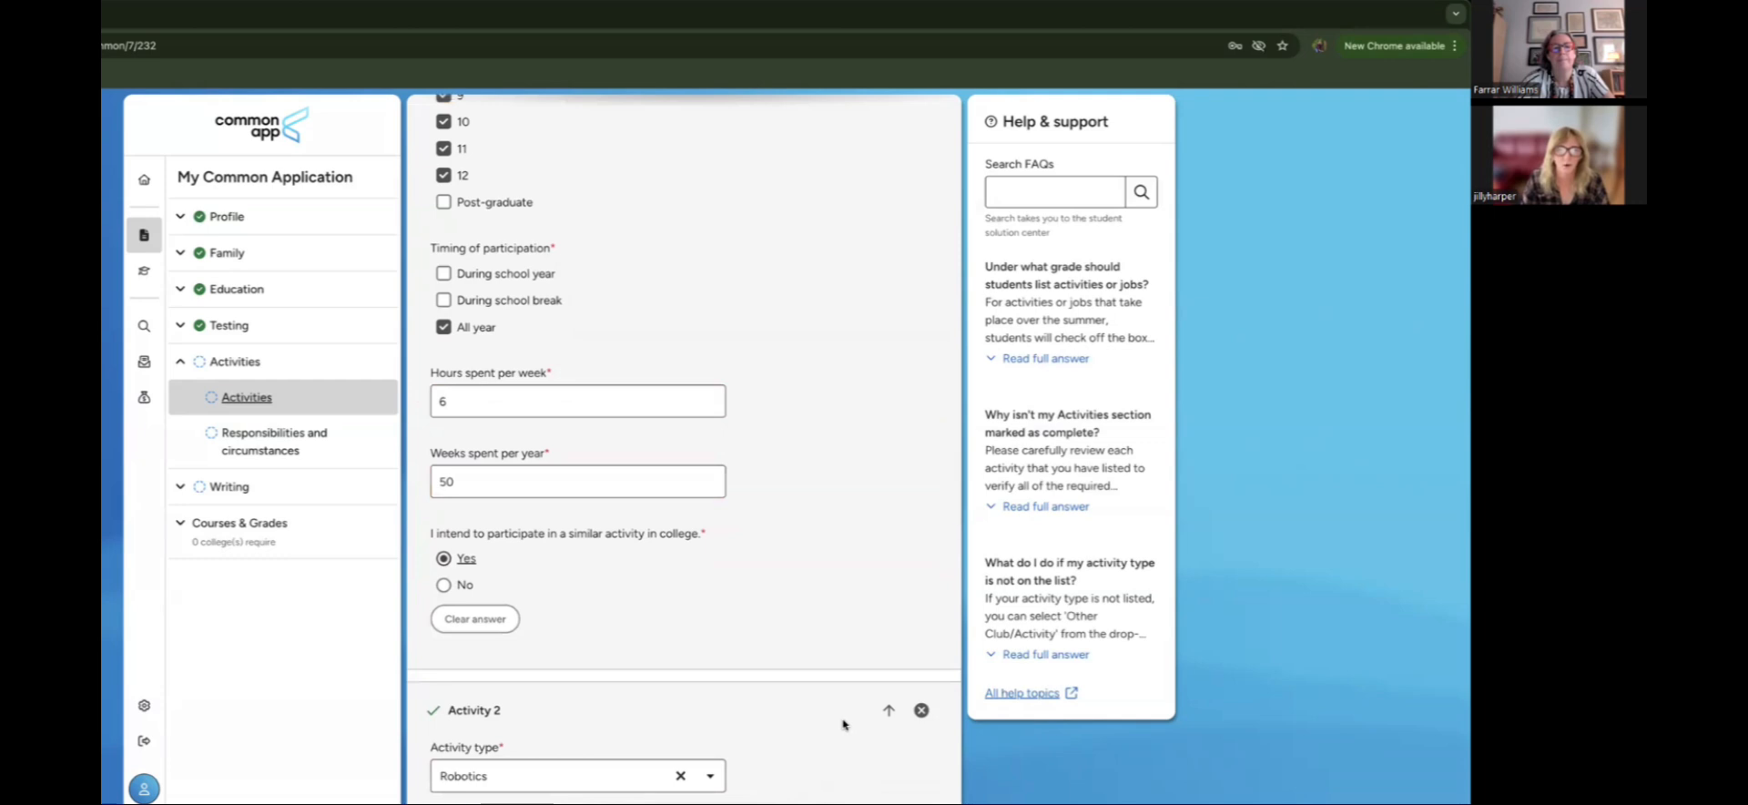
left_click(887, 711)
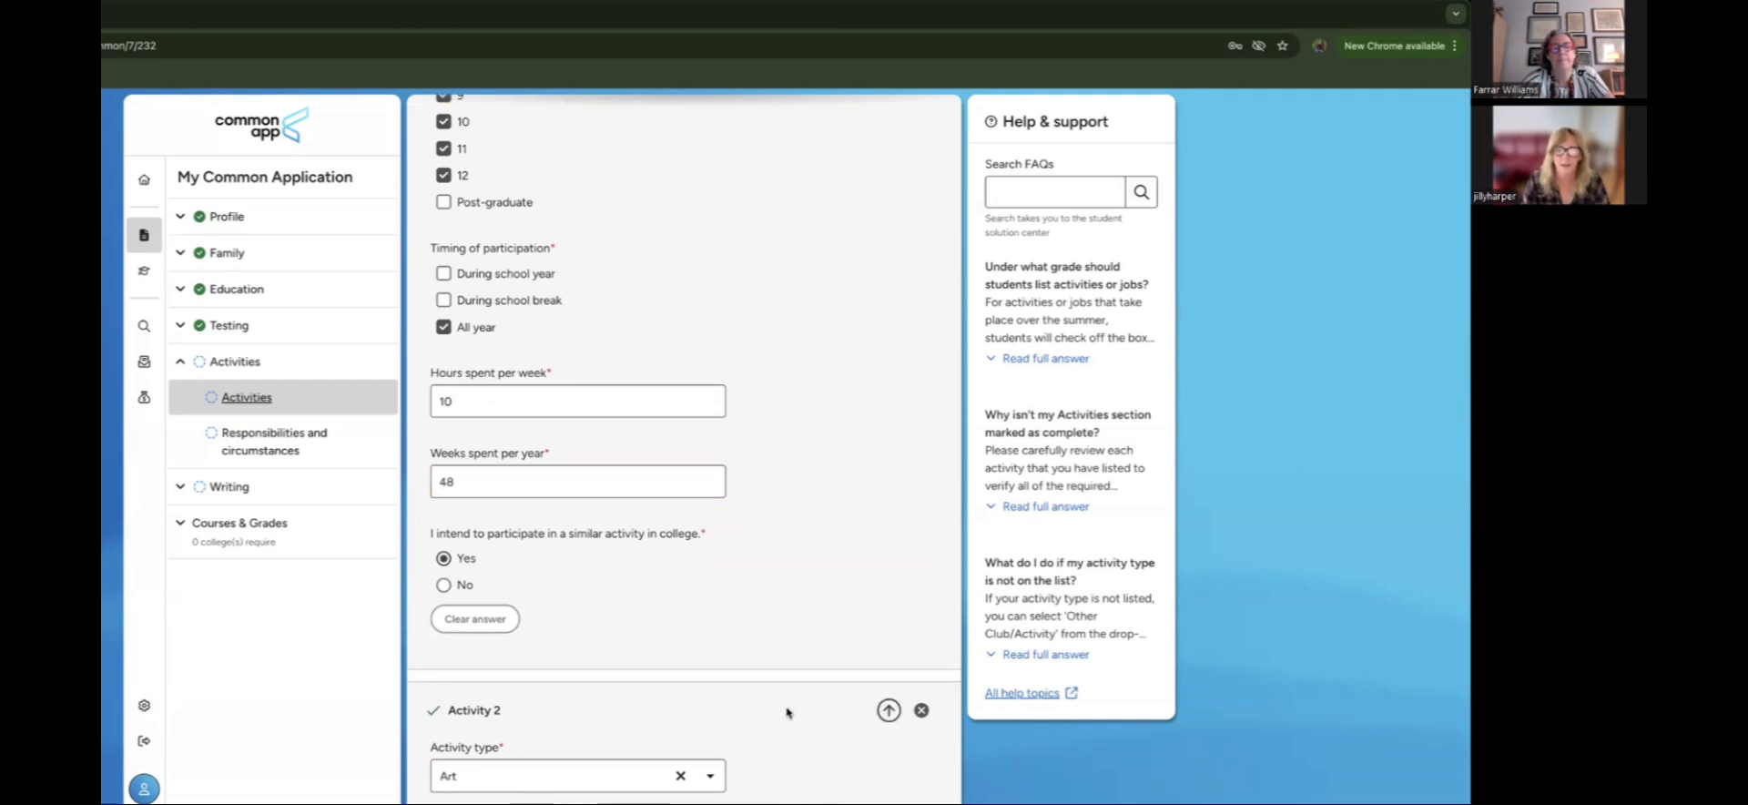
scroll(788, 712, "down", 10)
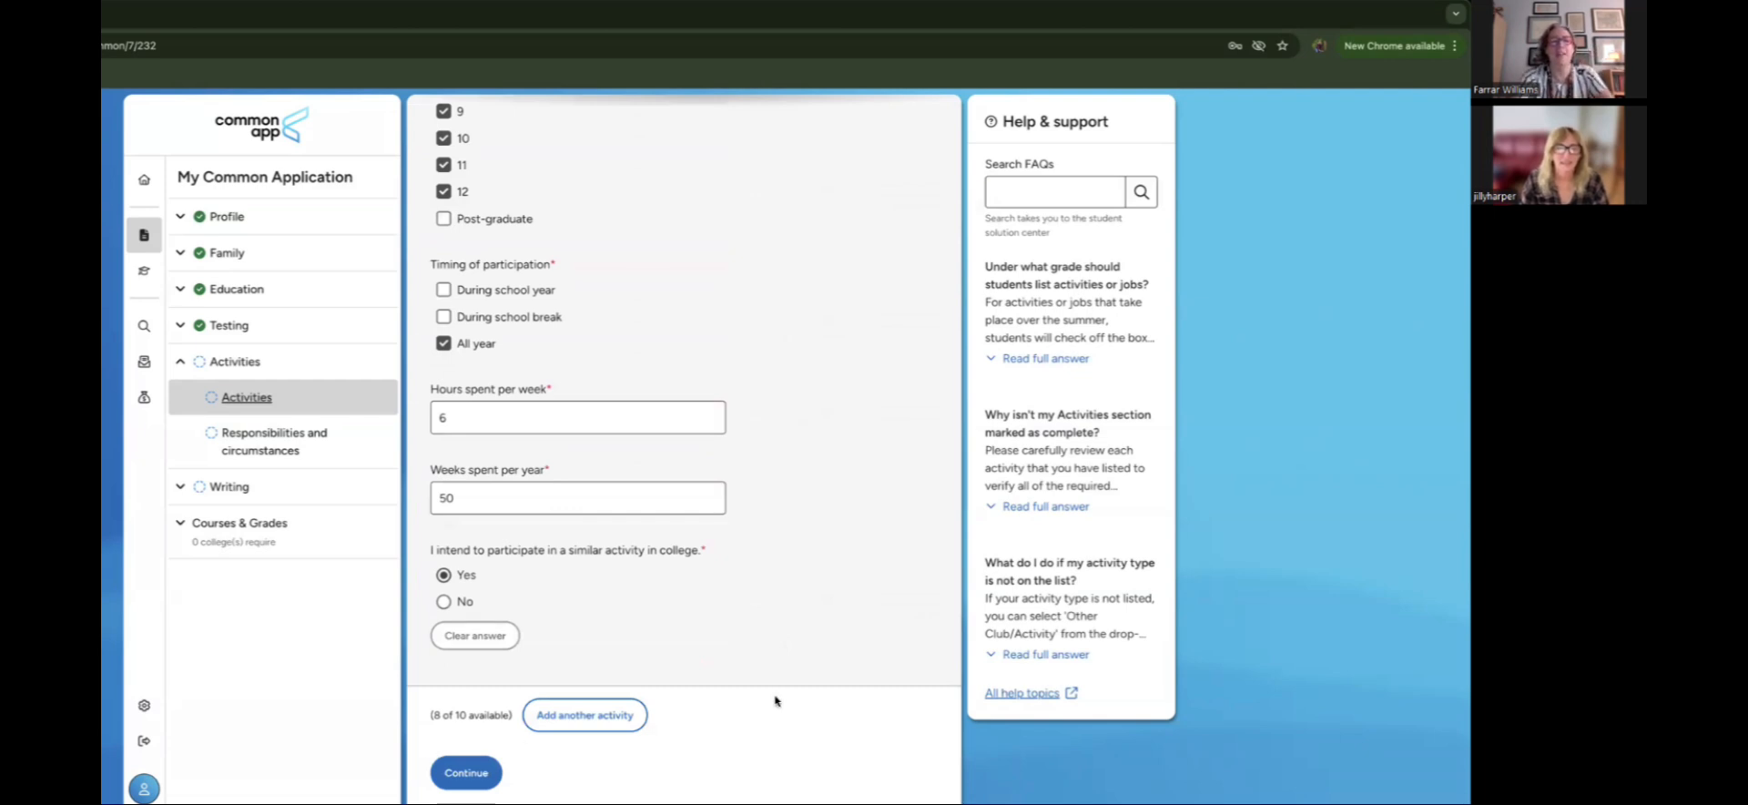
Step: Save activities, tick providing family transportation, choose None of these for circumstances, and continue
left_click(499, 769)
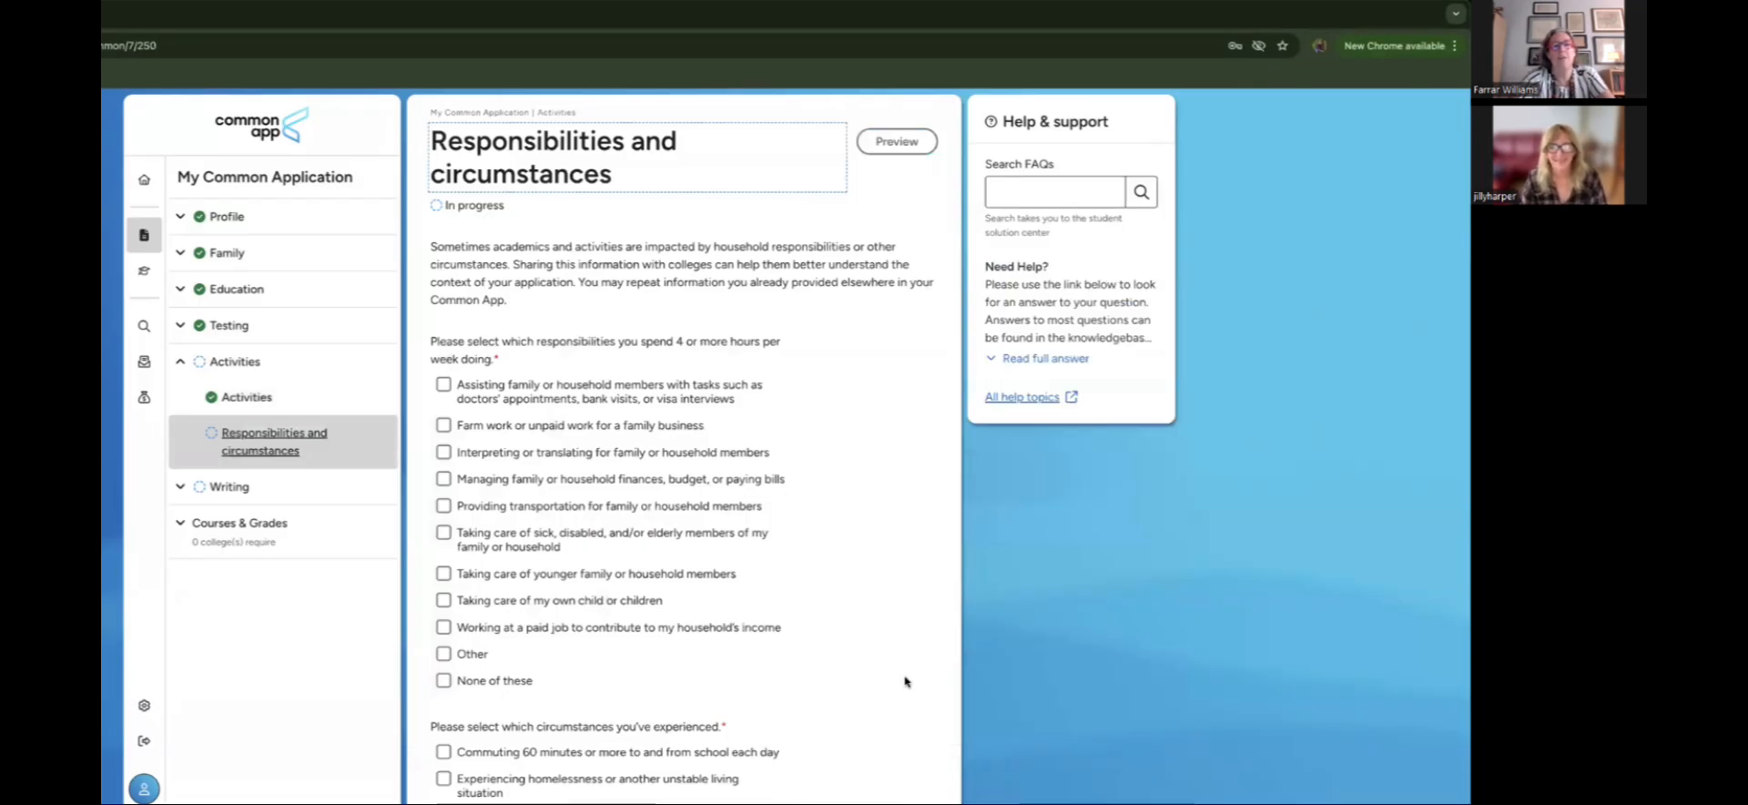
scroll(905, 681, "down", 3)
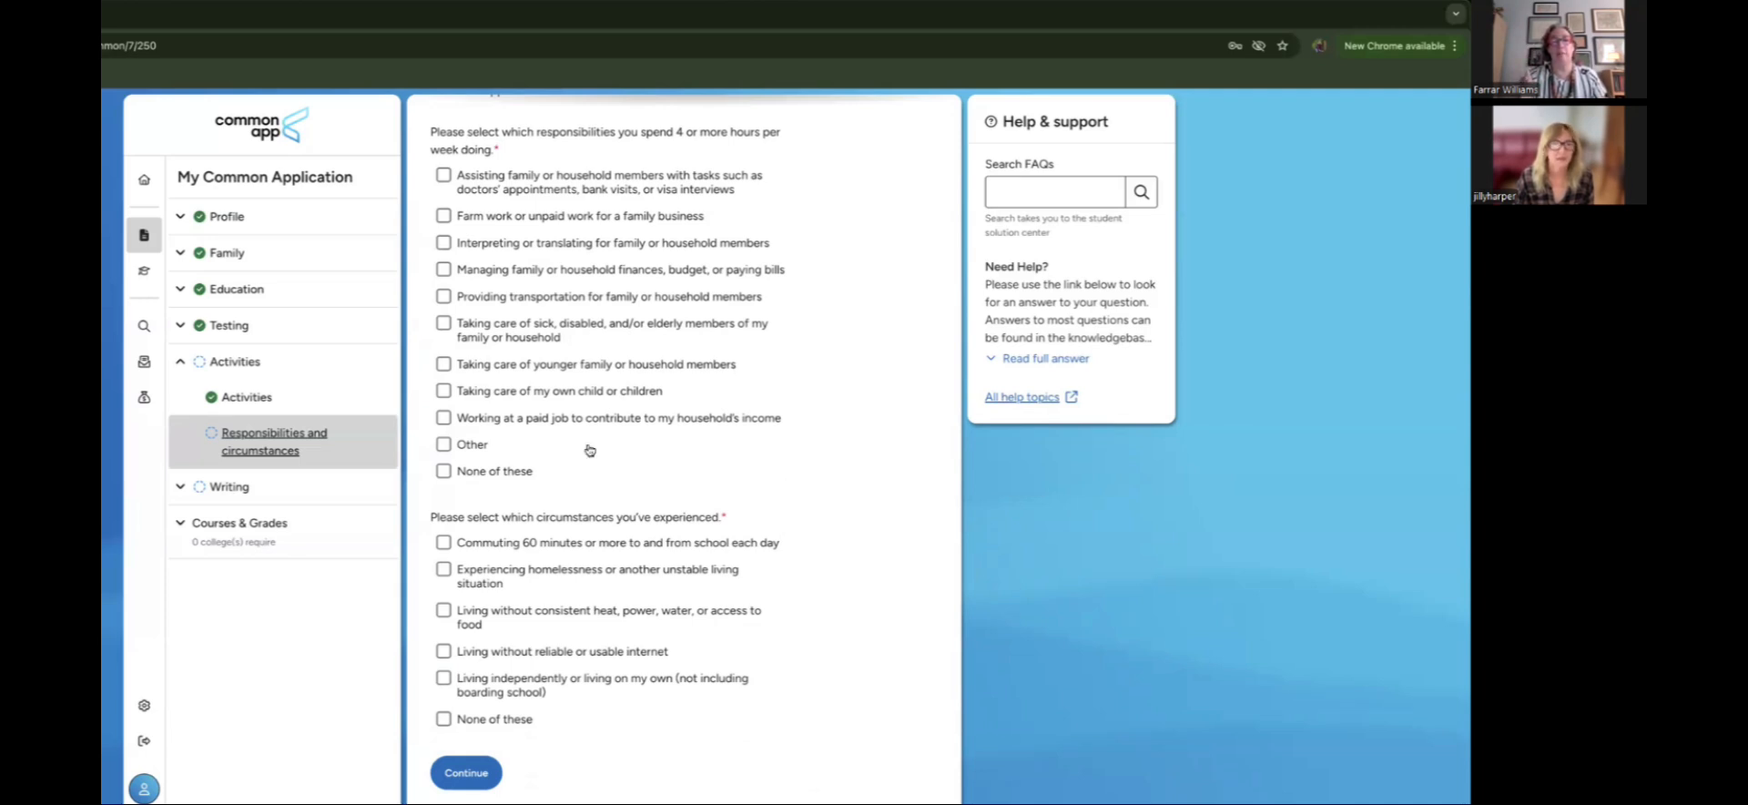
left_click(444, 296)
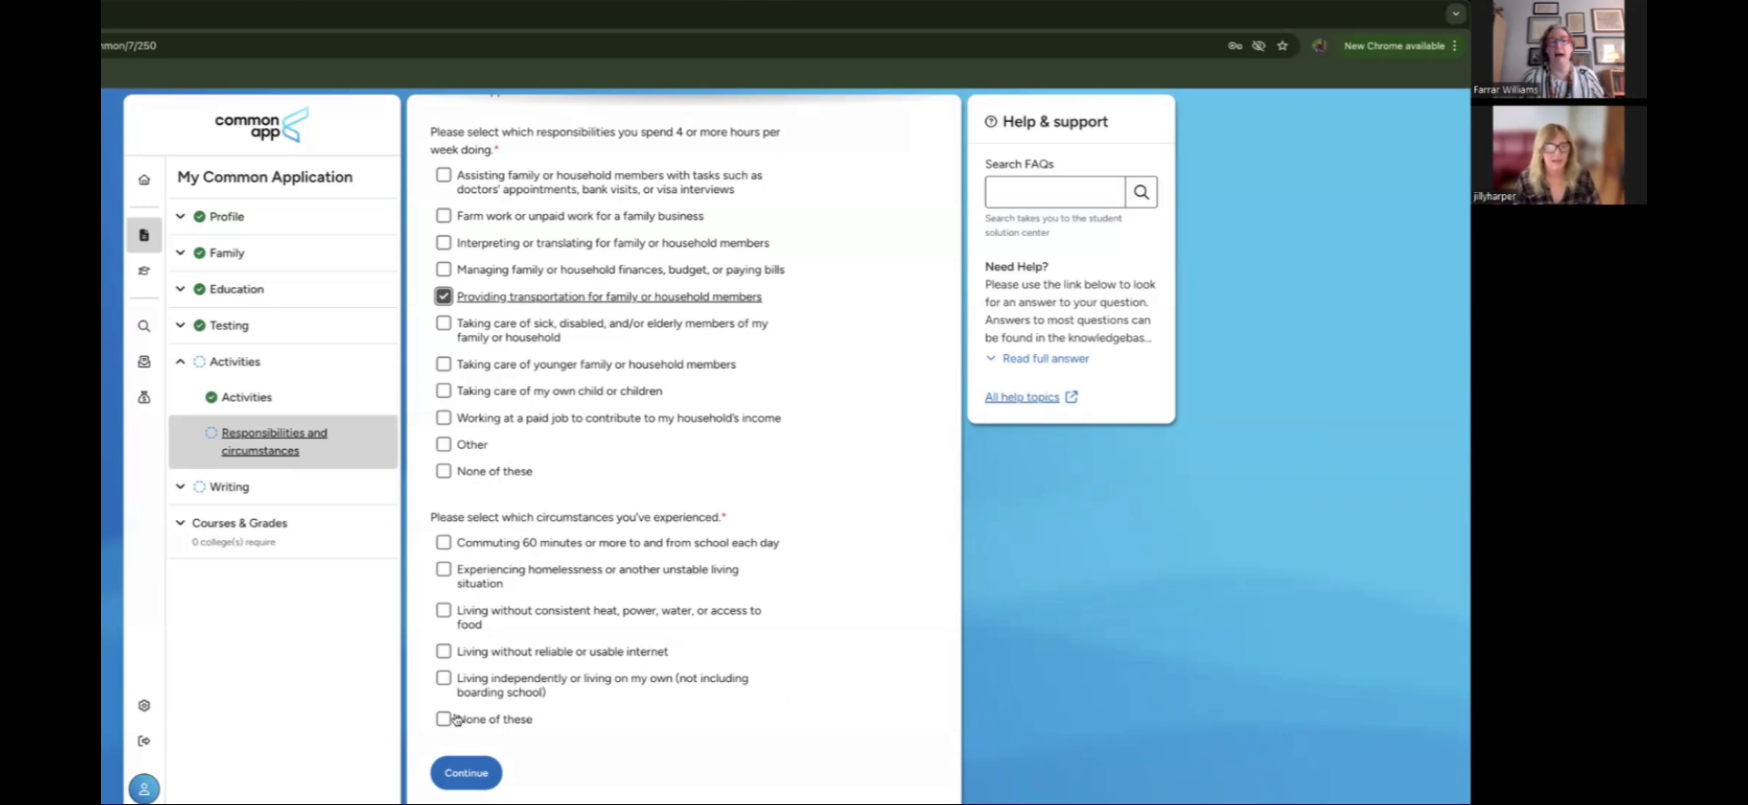
left_click(495, 719)
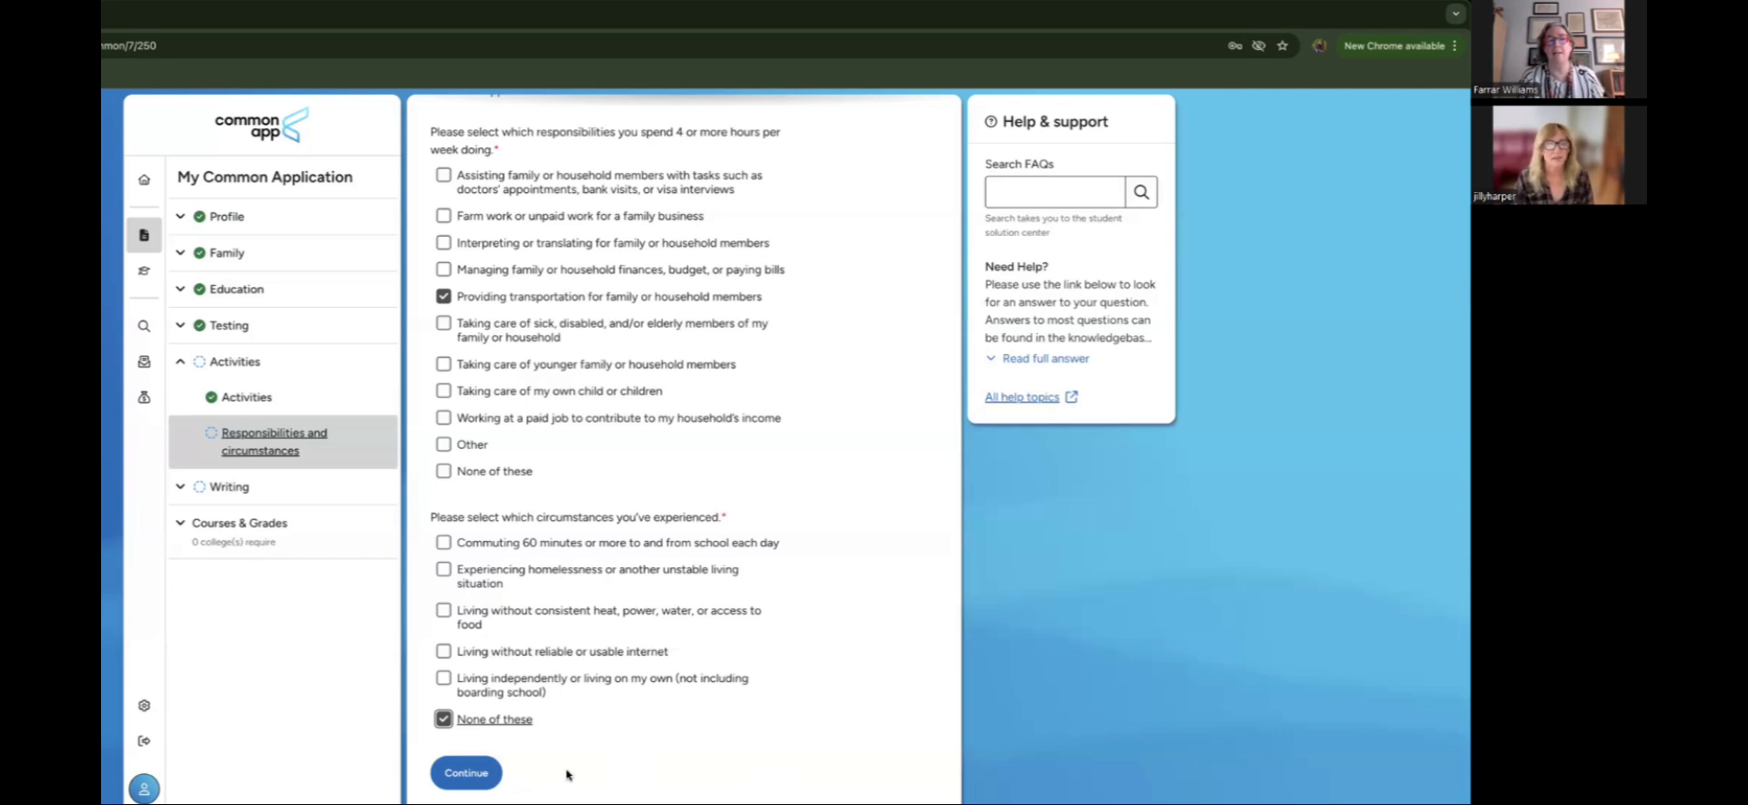
left_click(485, 774)
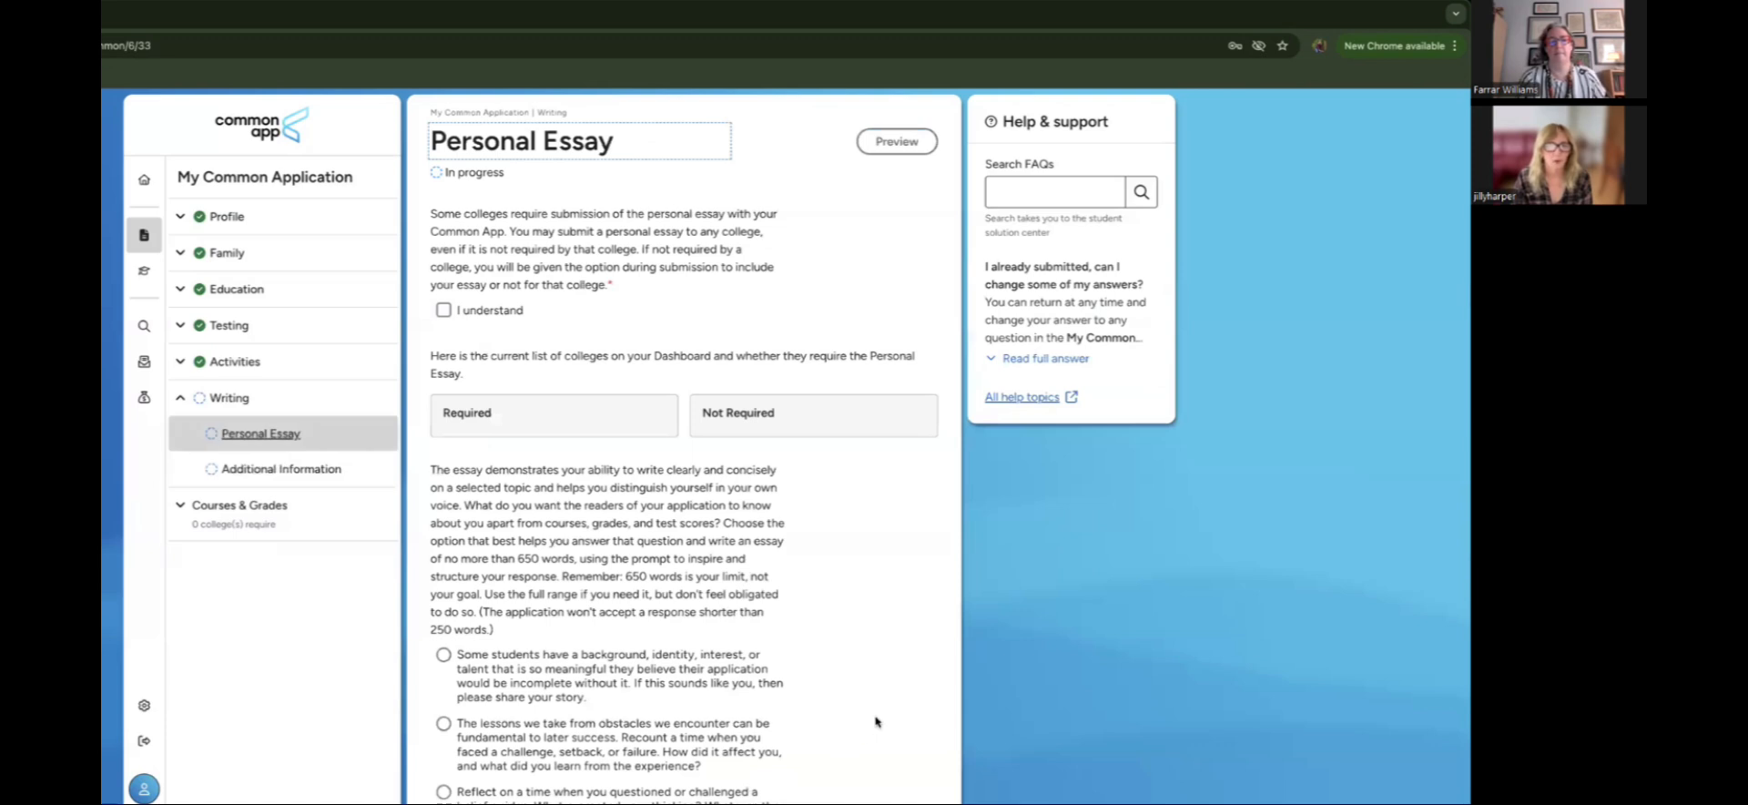
Step: Tick 'I understand' on the essay submission statement and scroll through the essay prompts
scroll(880, 706, "down", 2)
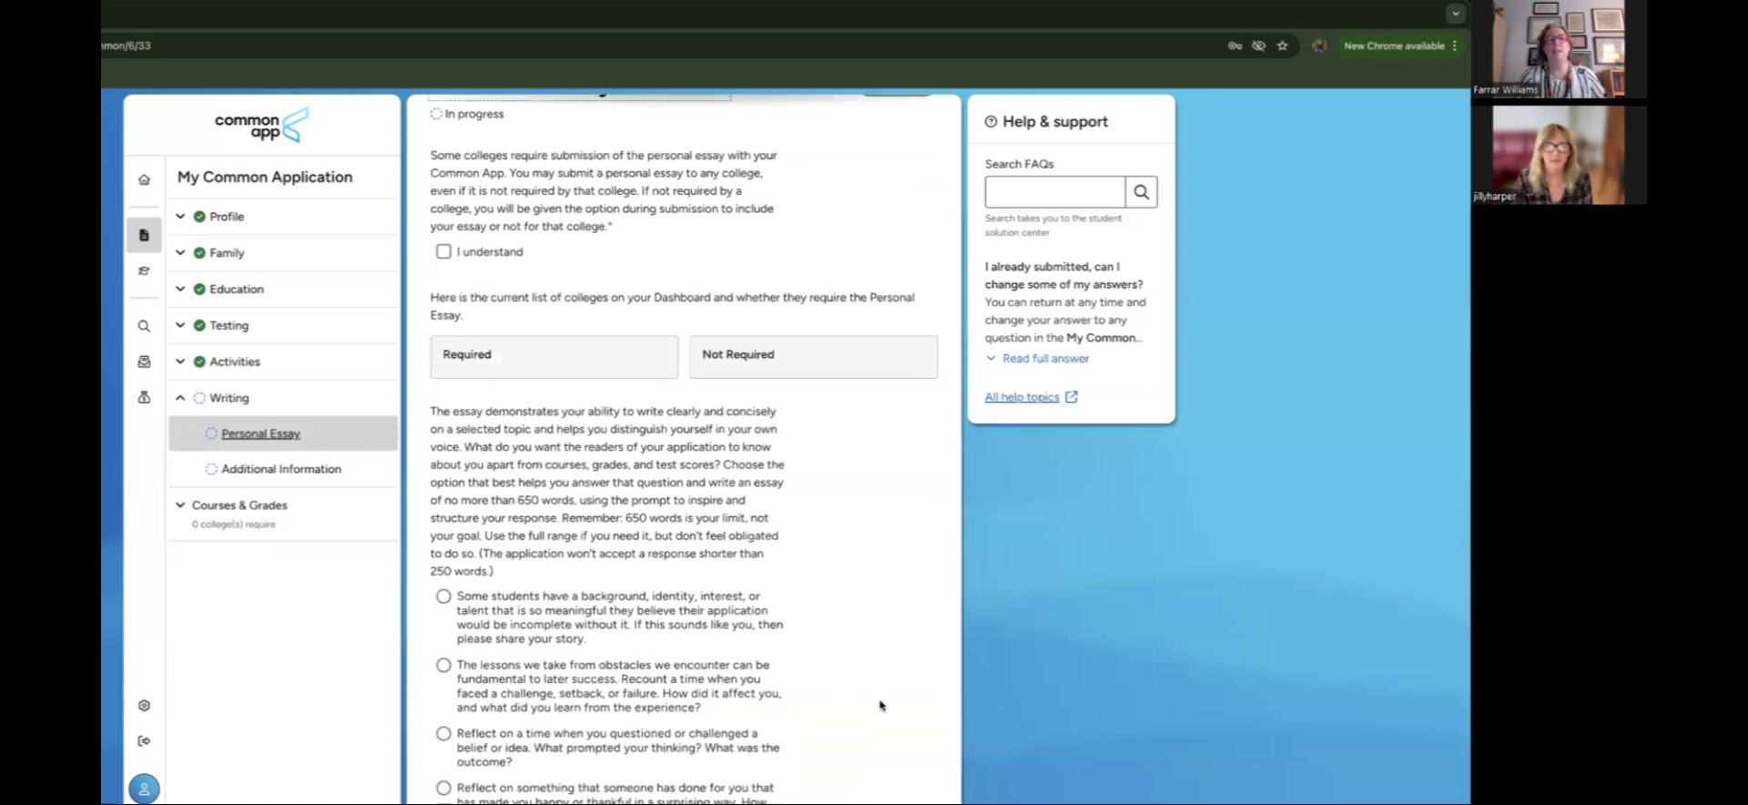
scroll(880, 706, "up", 2)
scroll(880, 706, "down", 2)
scroll(879, 705, "up", 2)
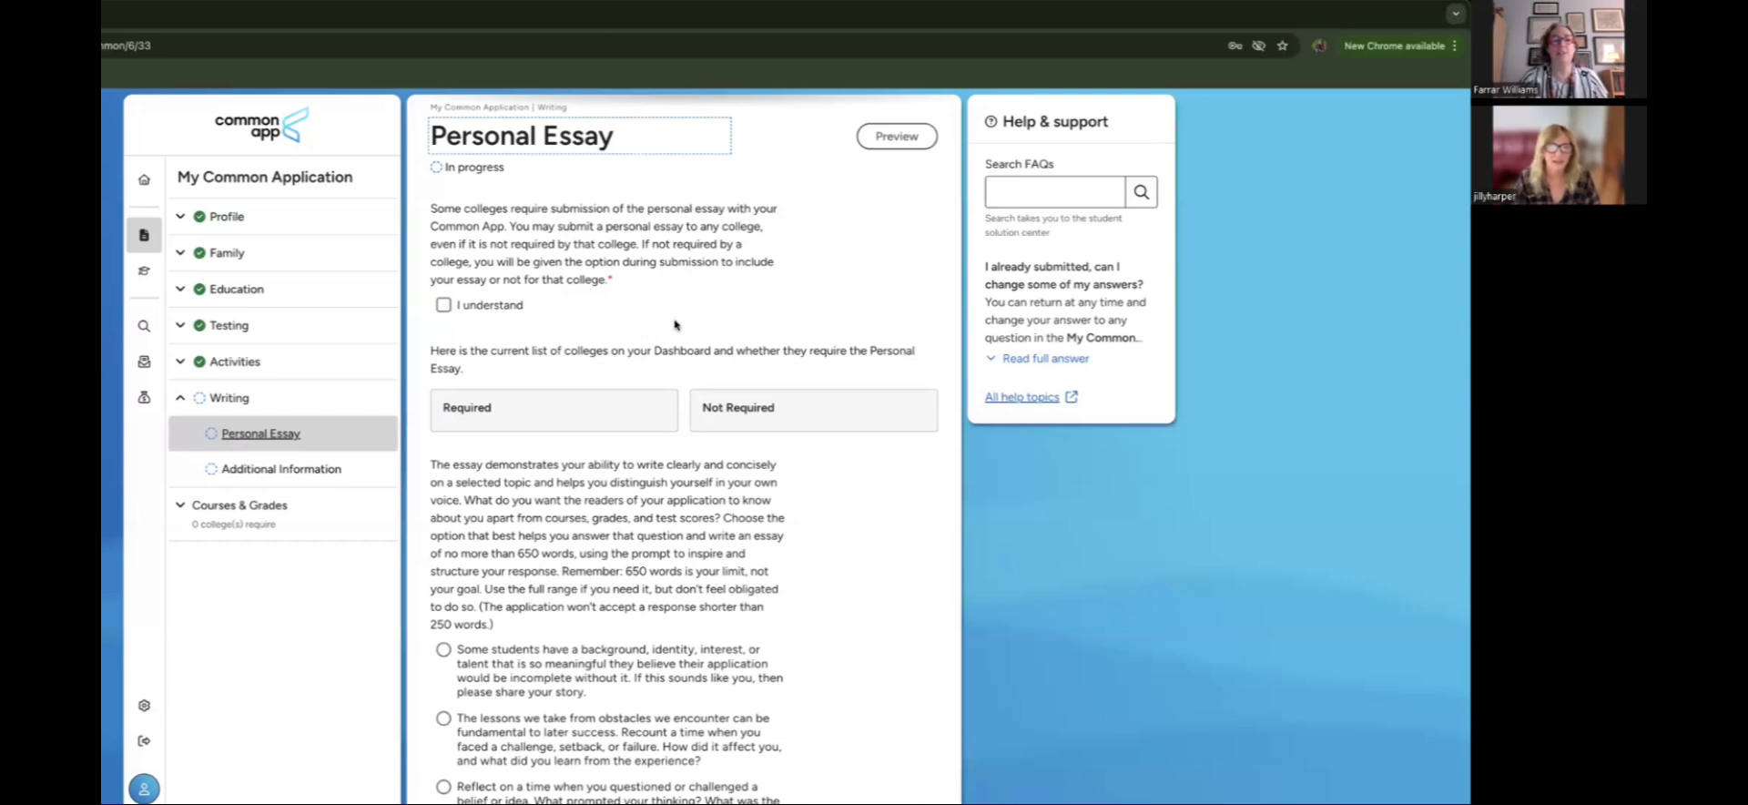
left_click(444, 305)
scroll(753, 583, "down", 3)
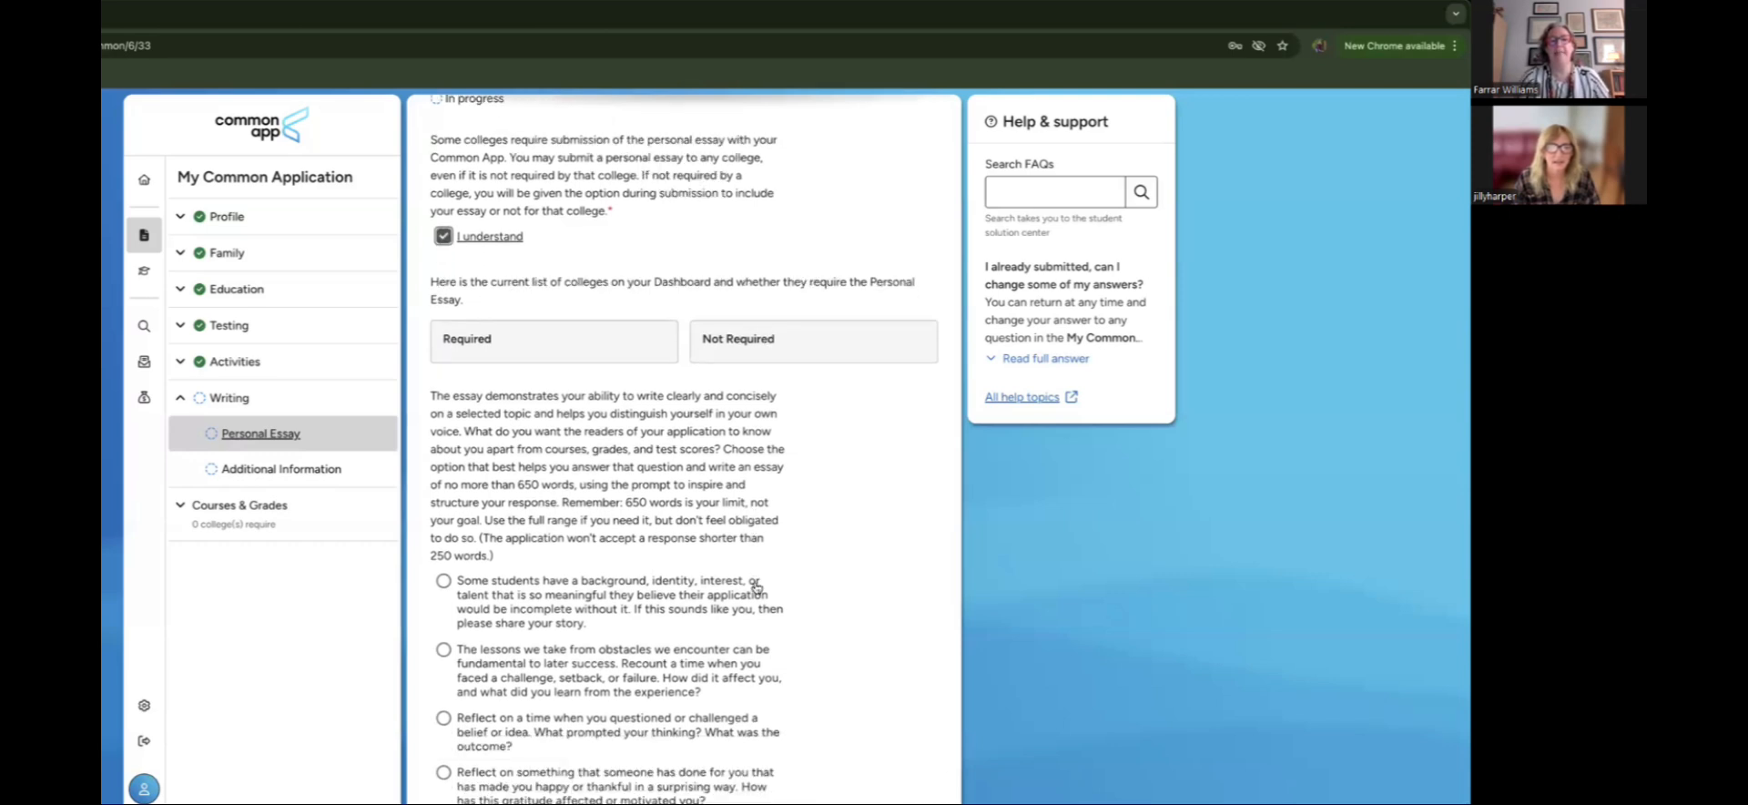
scroll(754, 587, "down", 1)
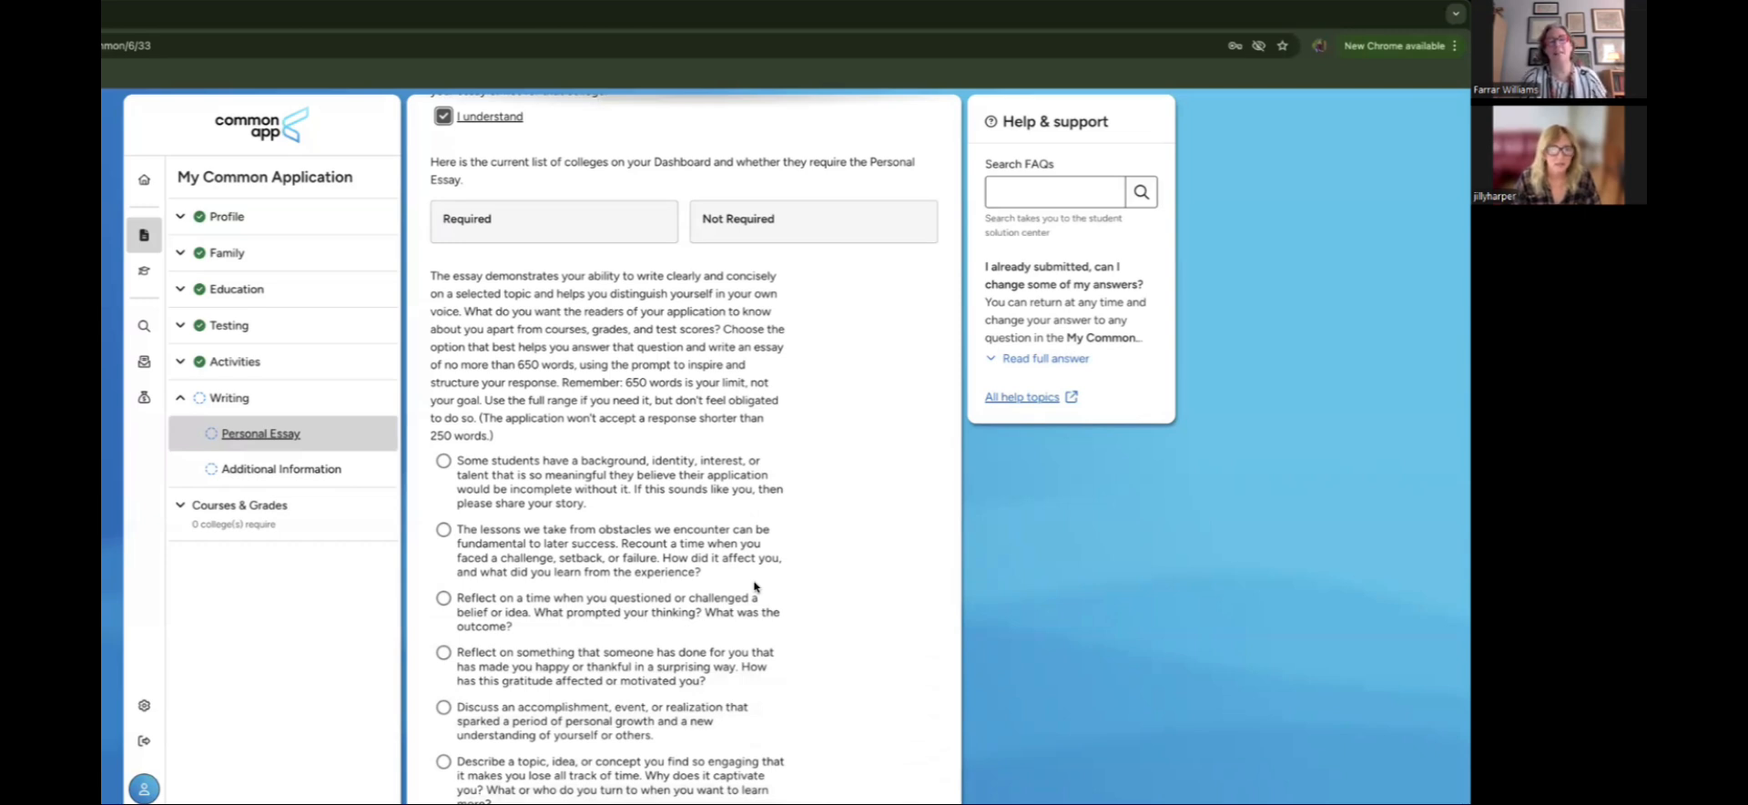
scroll(754, 585, "down", 1)
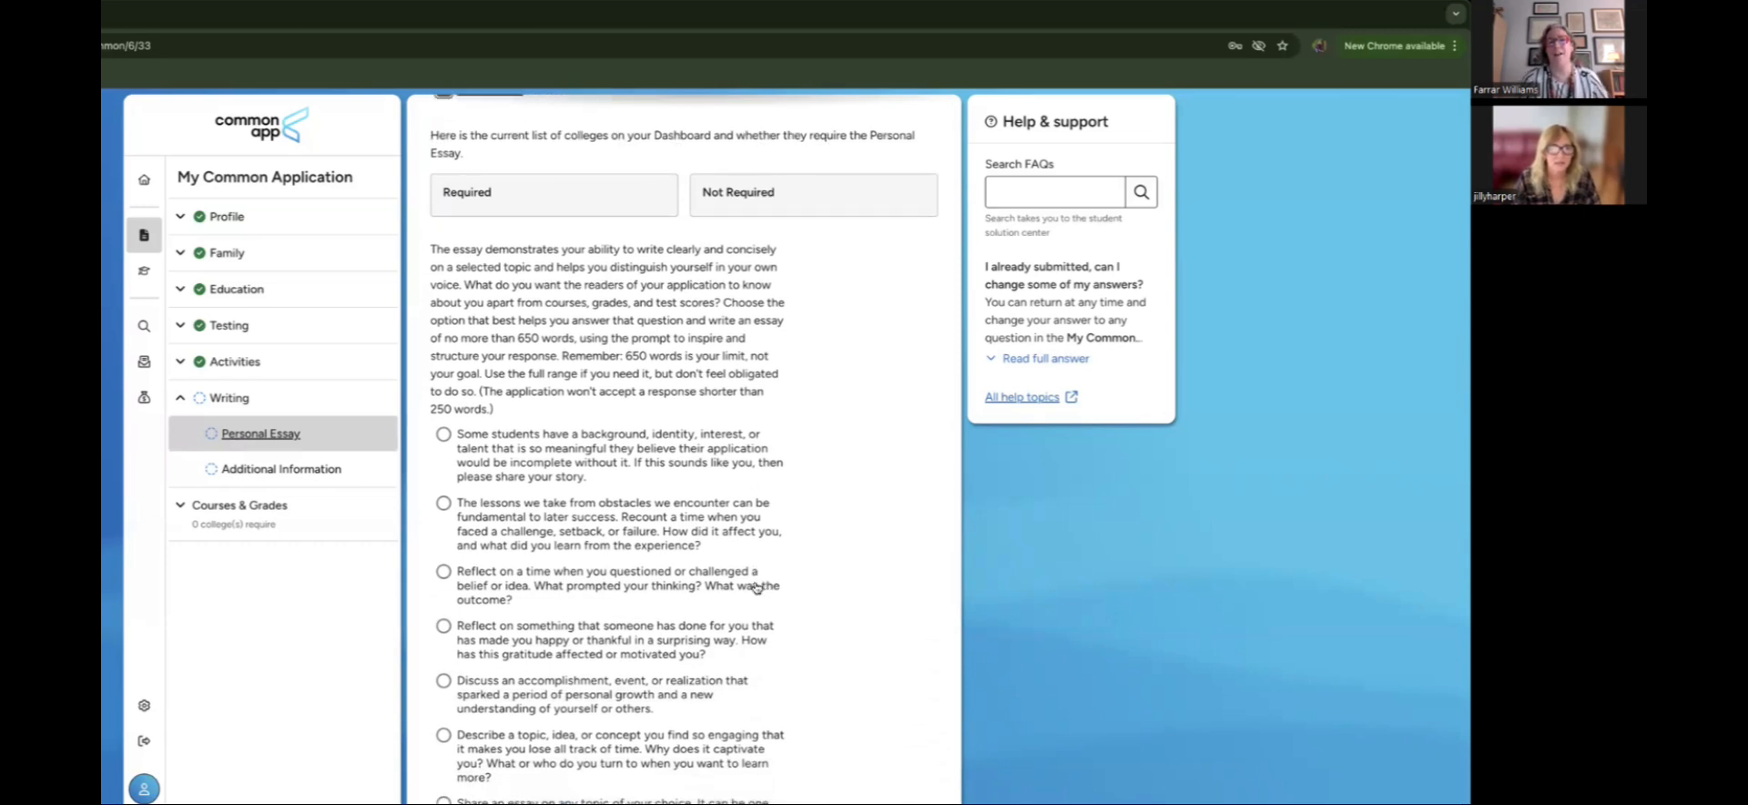
scroll(755, 587, "down", 1)
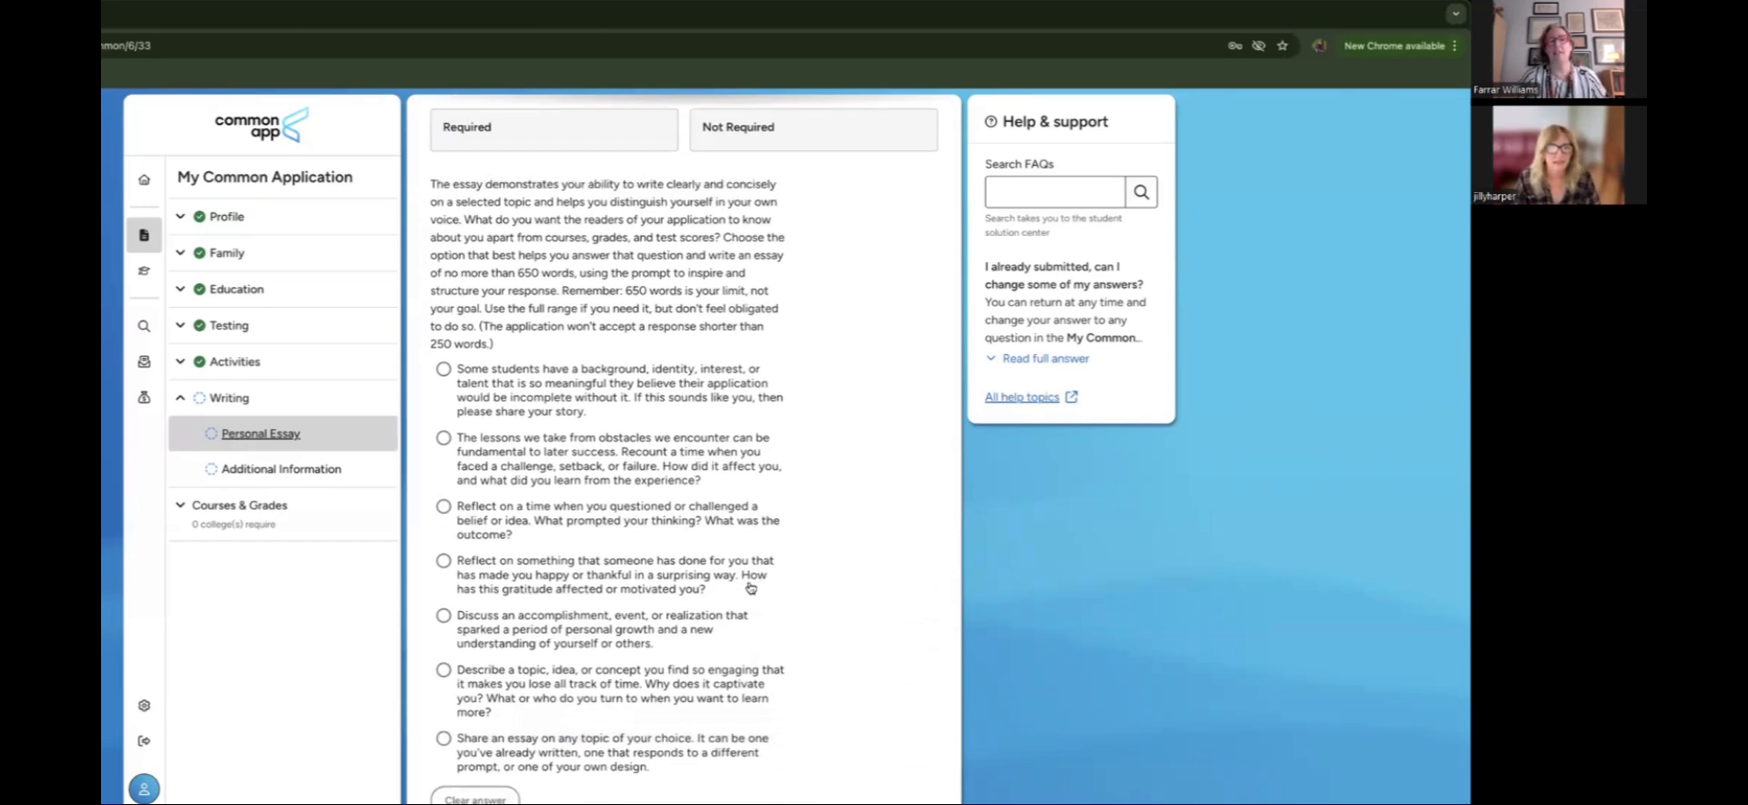
scroll(799, 577, "down", 2)
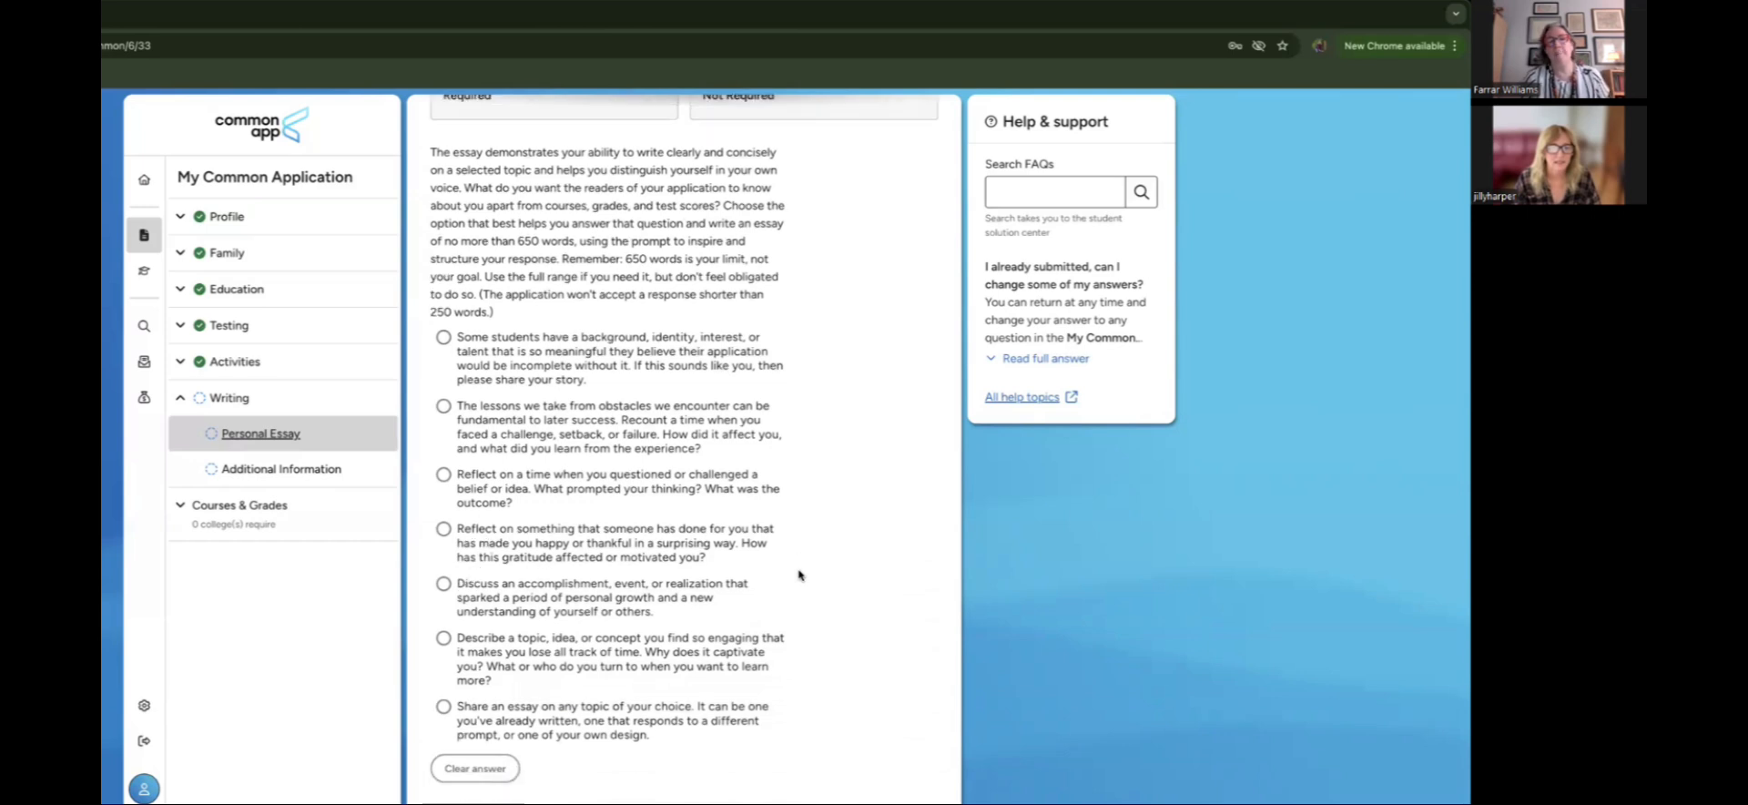
scroll(797, 576, "down", 3)
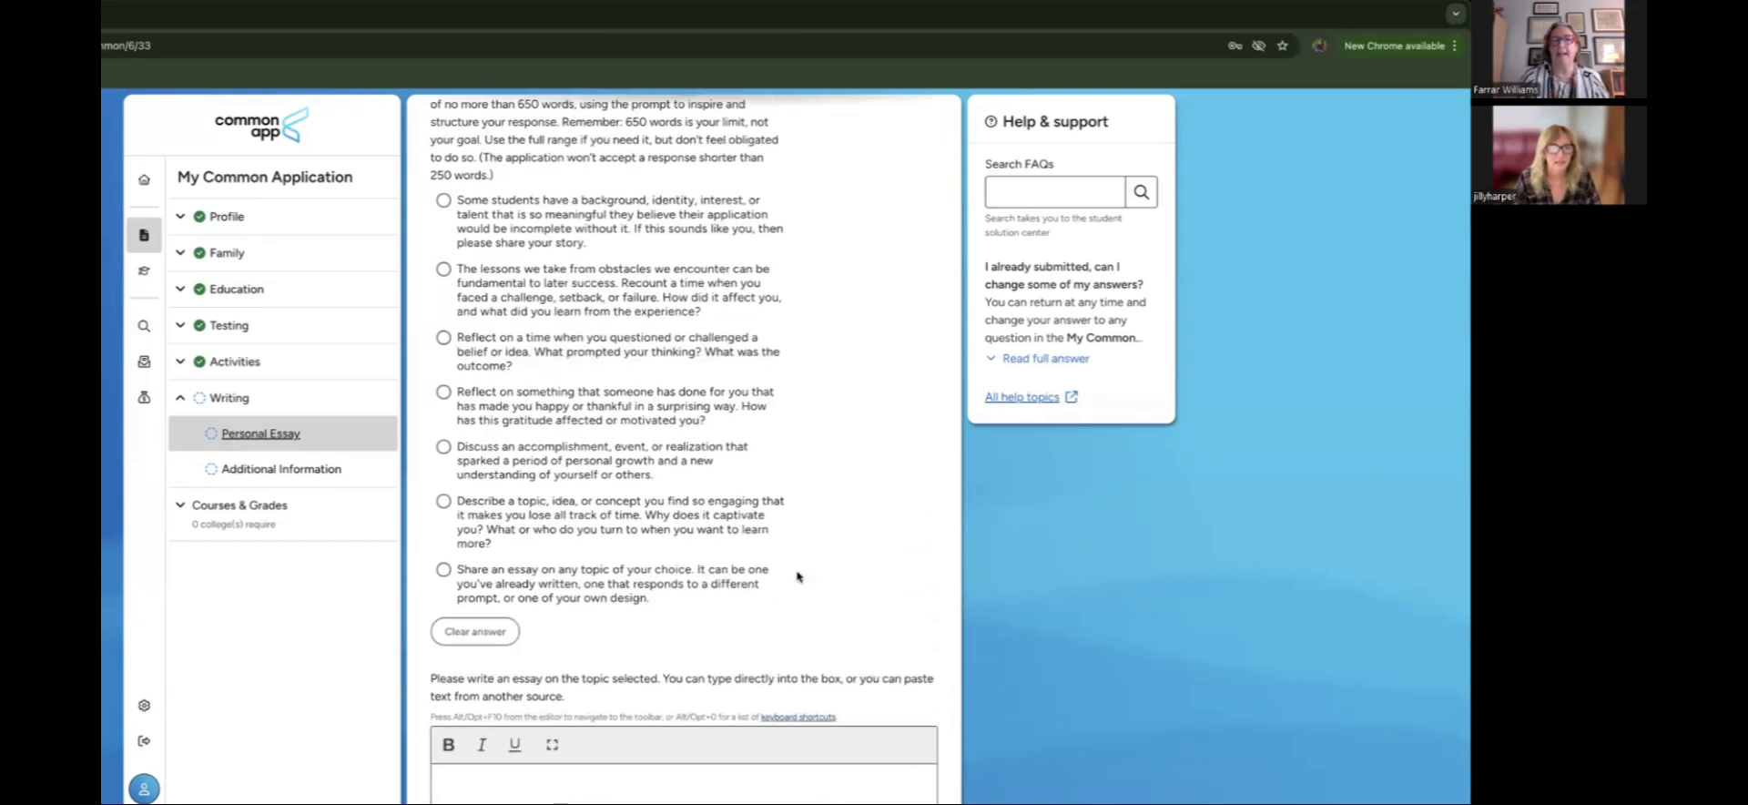
scroll(798, 577, "down", 1)
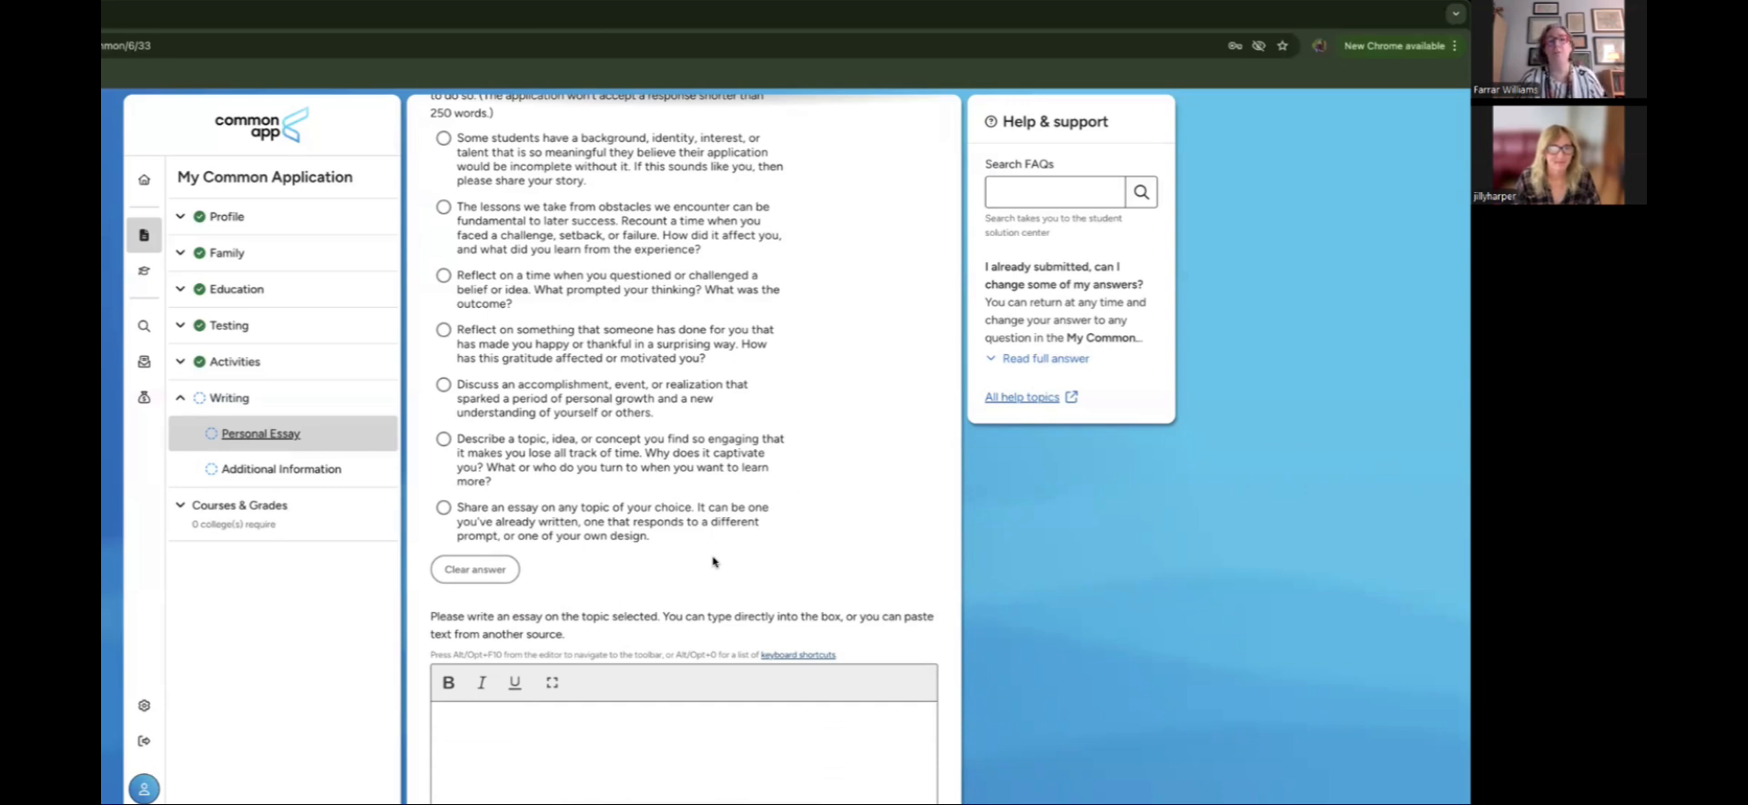
scroll(715, 562, "down", 1)
Step: Select the 'Share an essay on any topic of your choice' prompt and continue
left_click(443, 484)
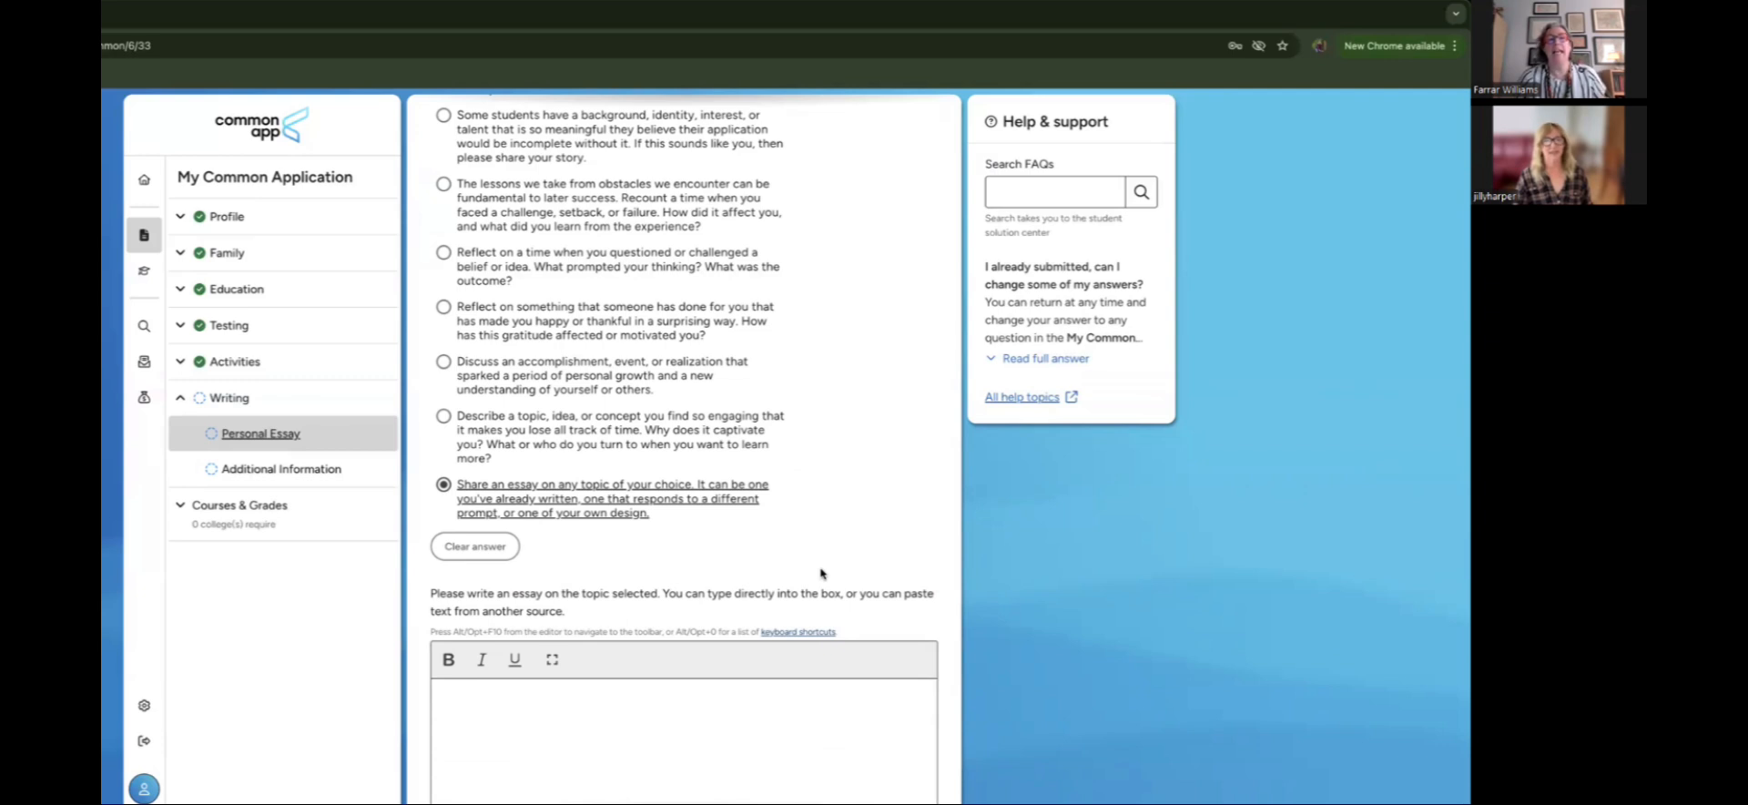
scroll(821, 573, "down", 2)
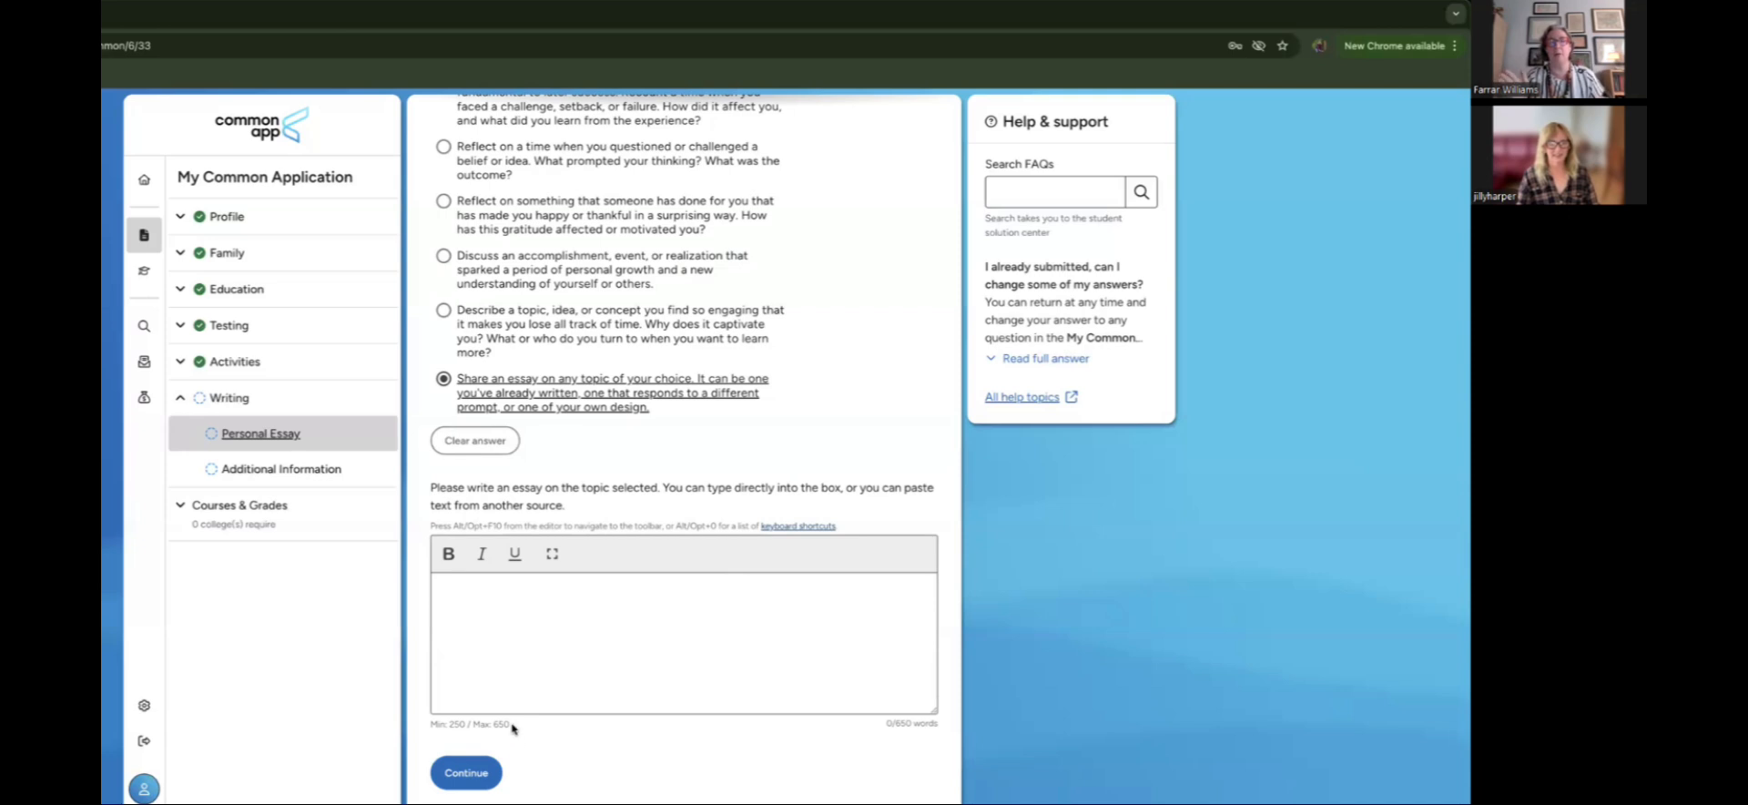
left_click_drag(512, 726, 426, 726)
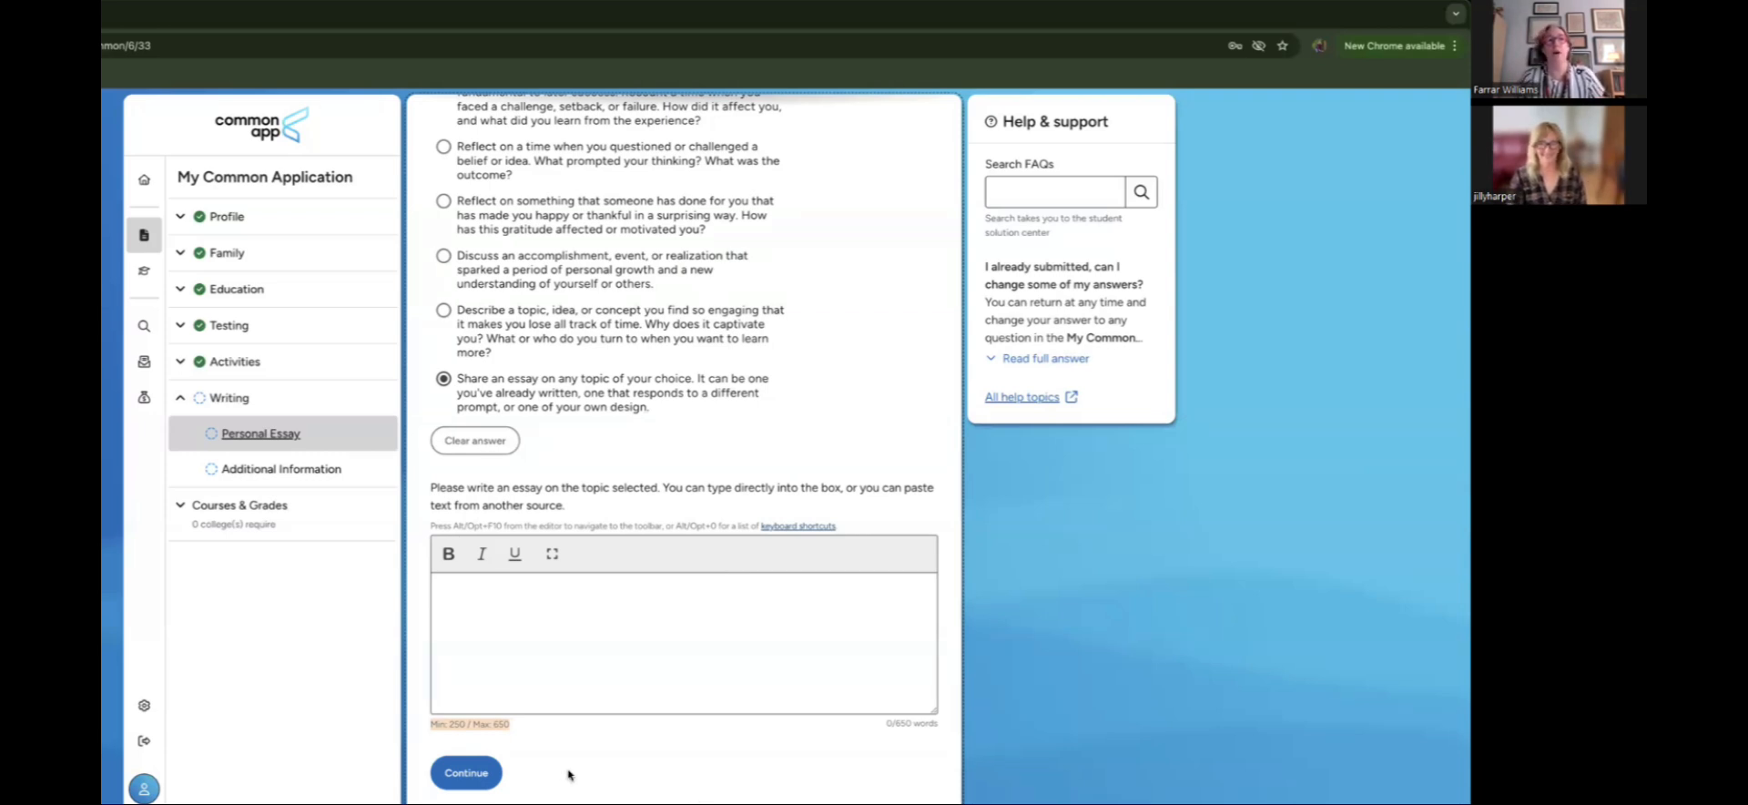
scroll(568, 775, "up", 1)
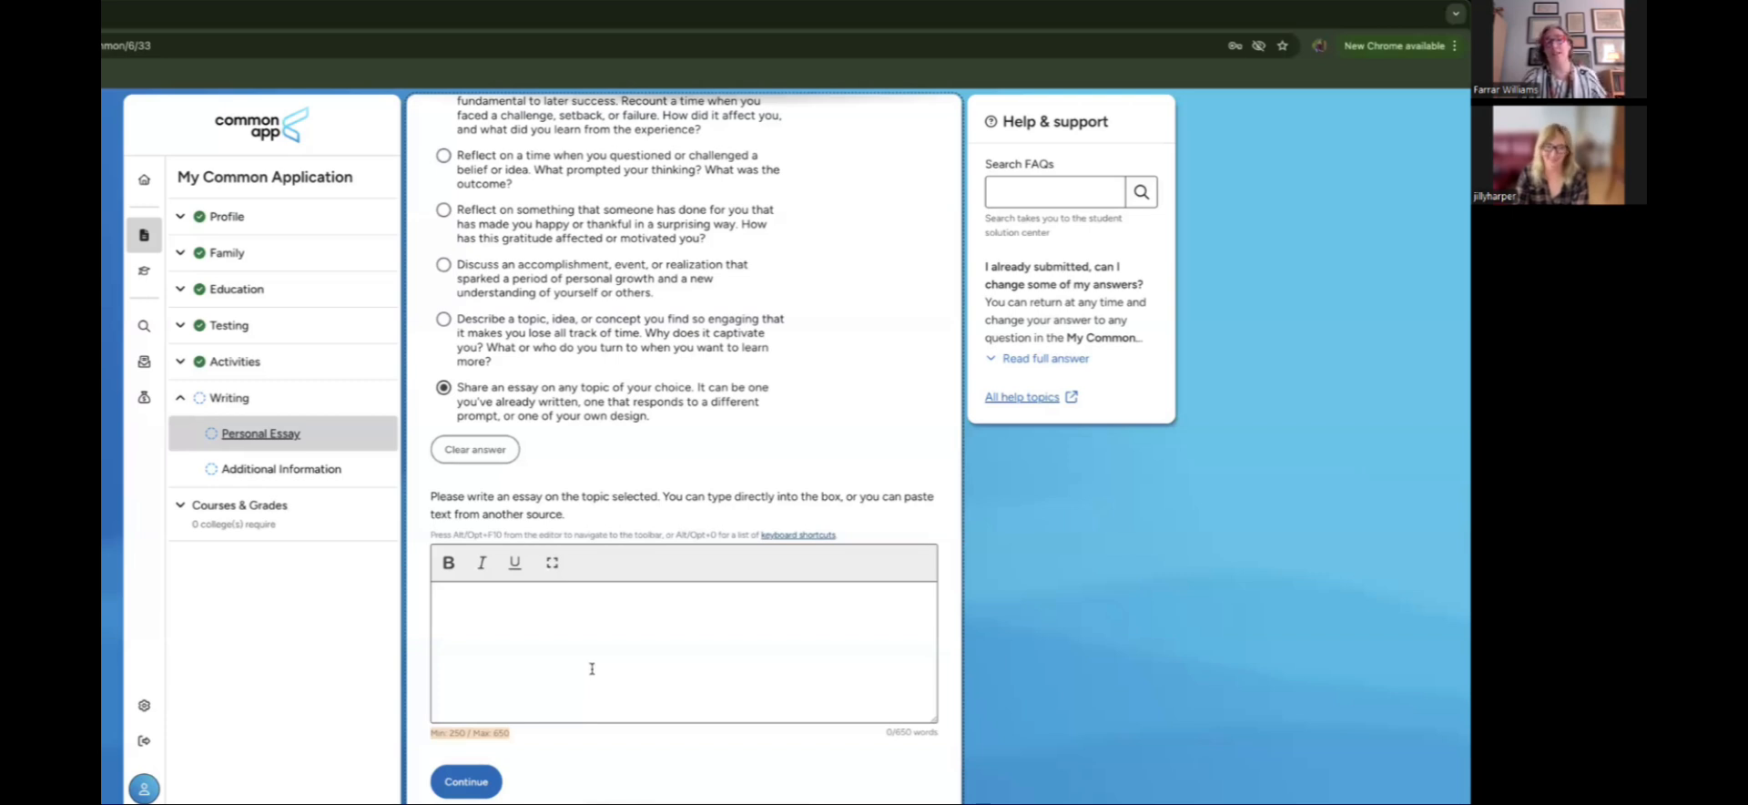
scroll(591, 668, "down", 1)
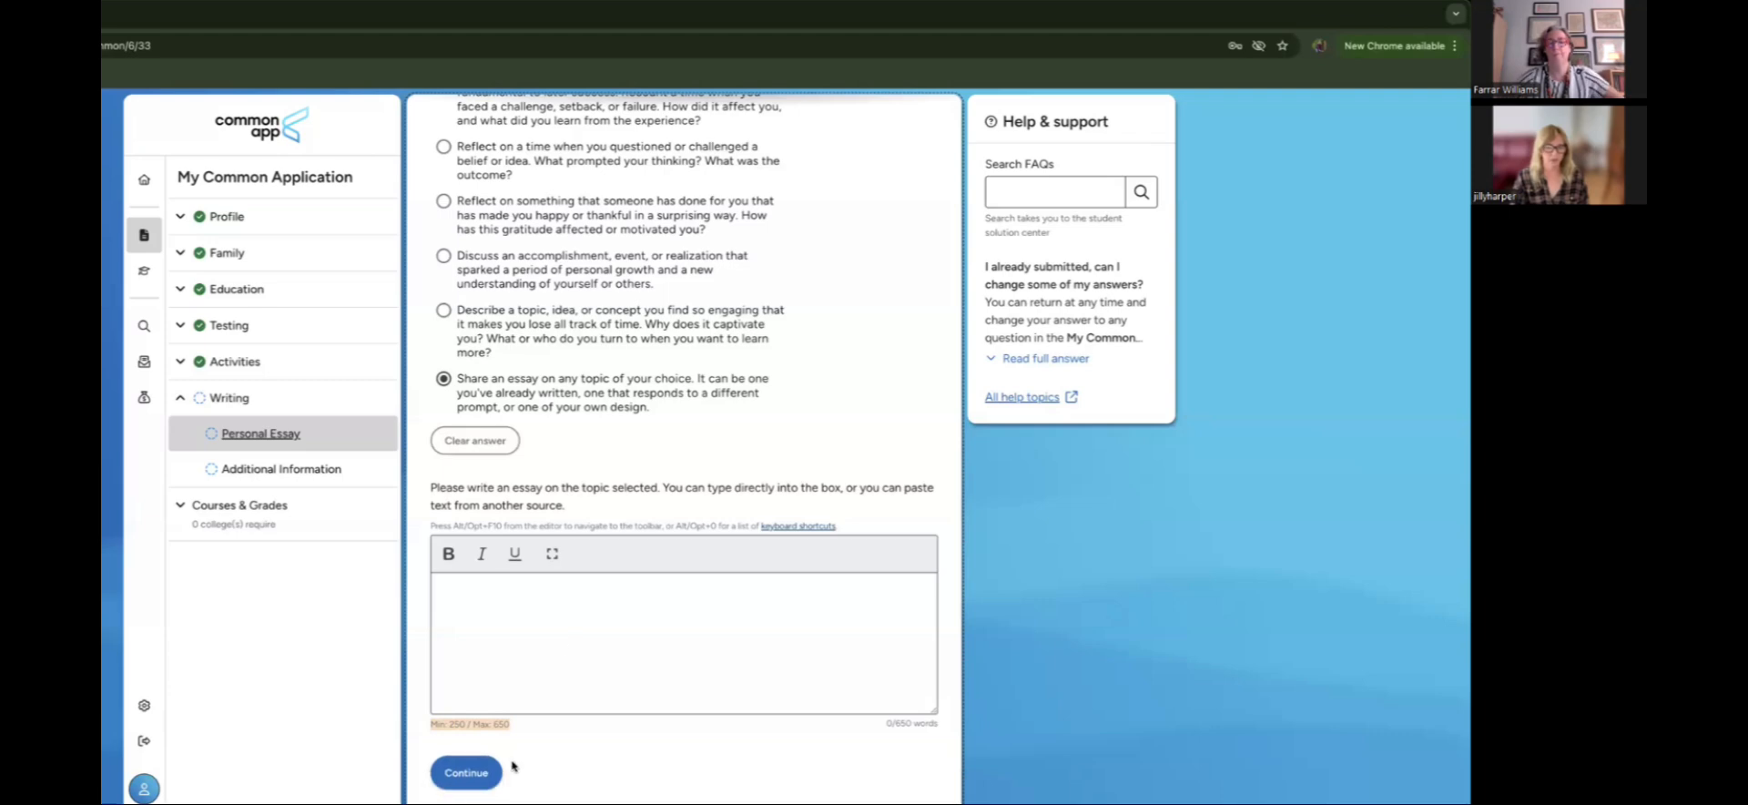
left_click(484, 770)
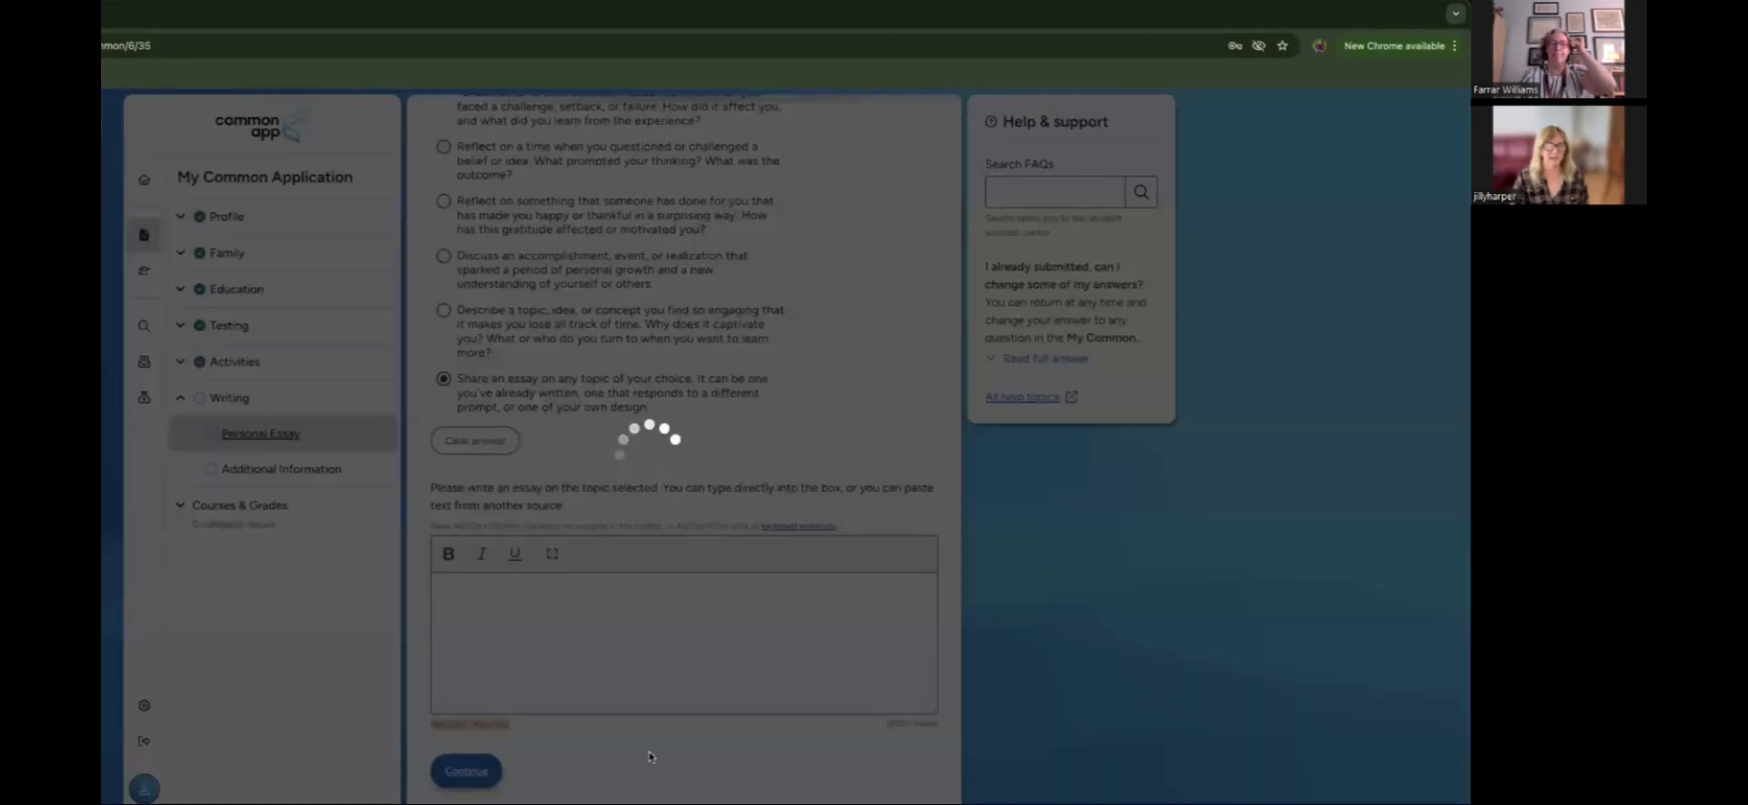
Step: Answer Yes to both the challenges/circumstances and the additional details questions
scroll(652, 752, "down", 1)
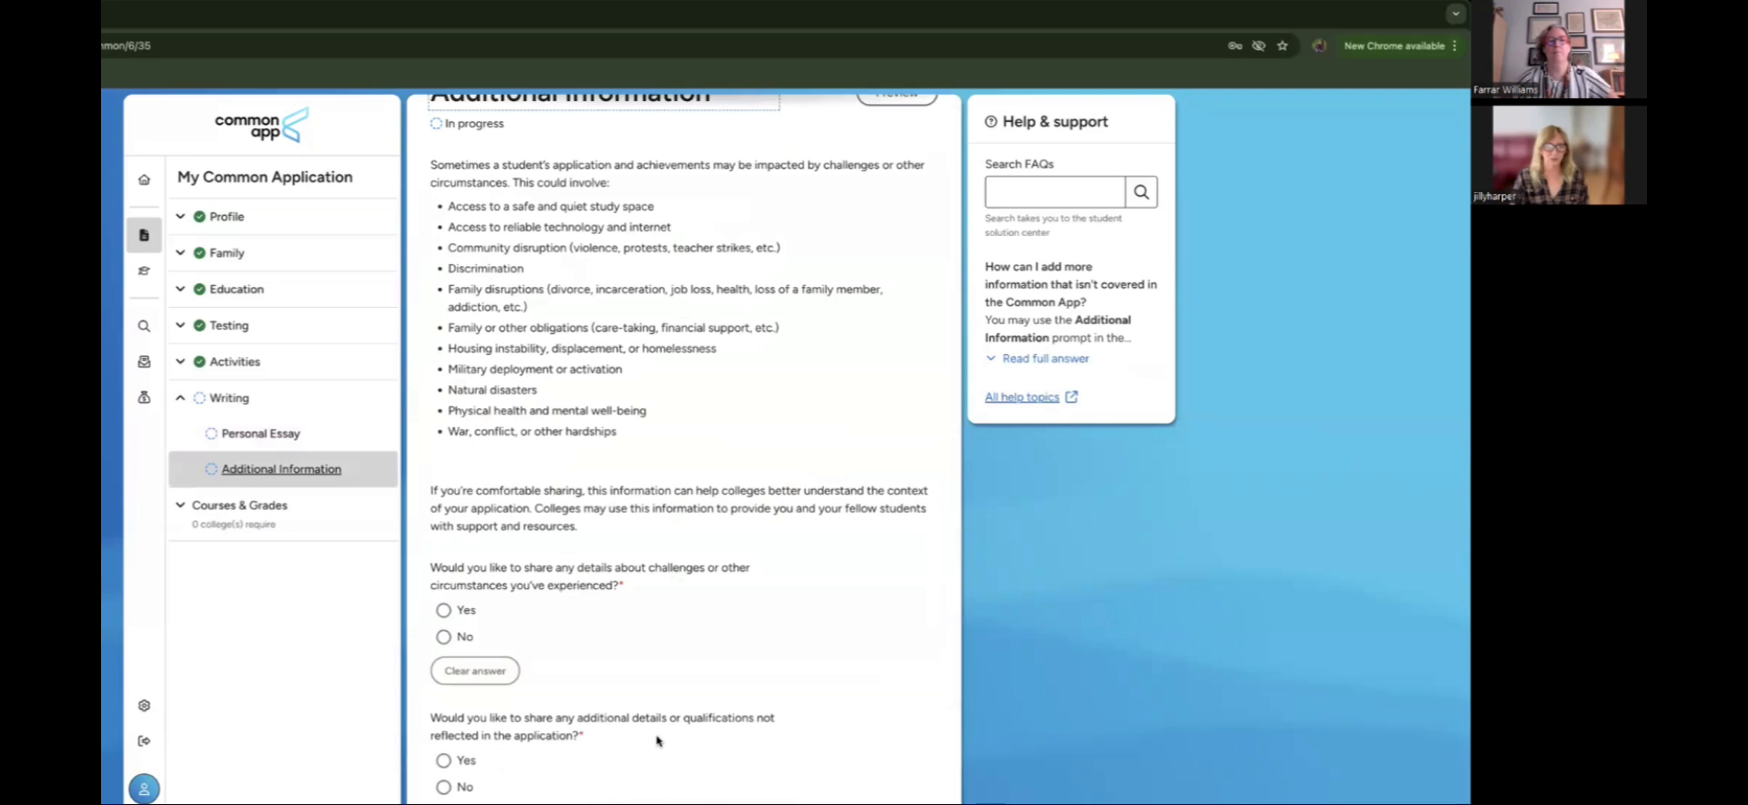
scroll(657, 740, "down", 1)
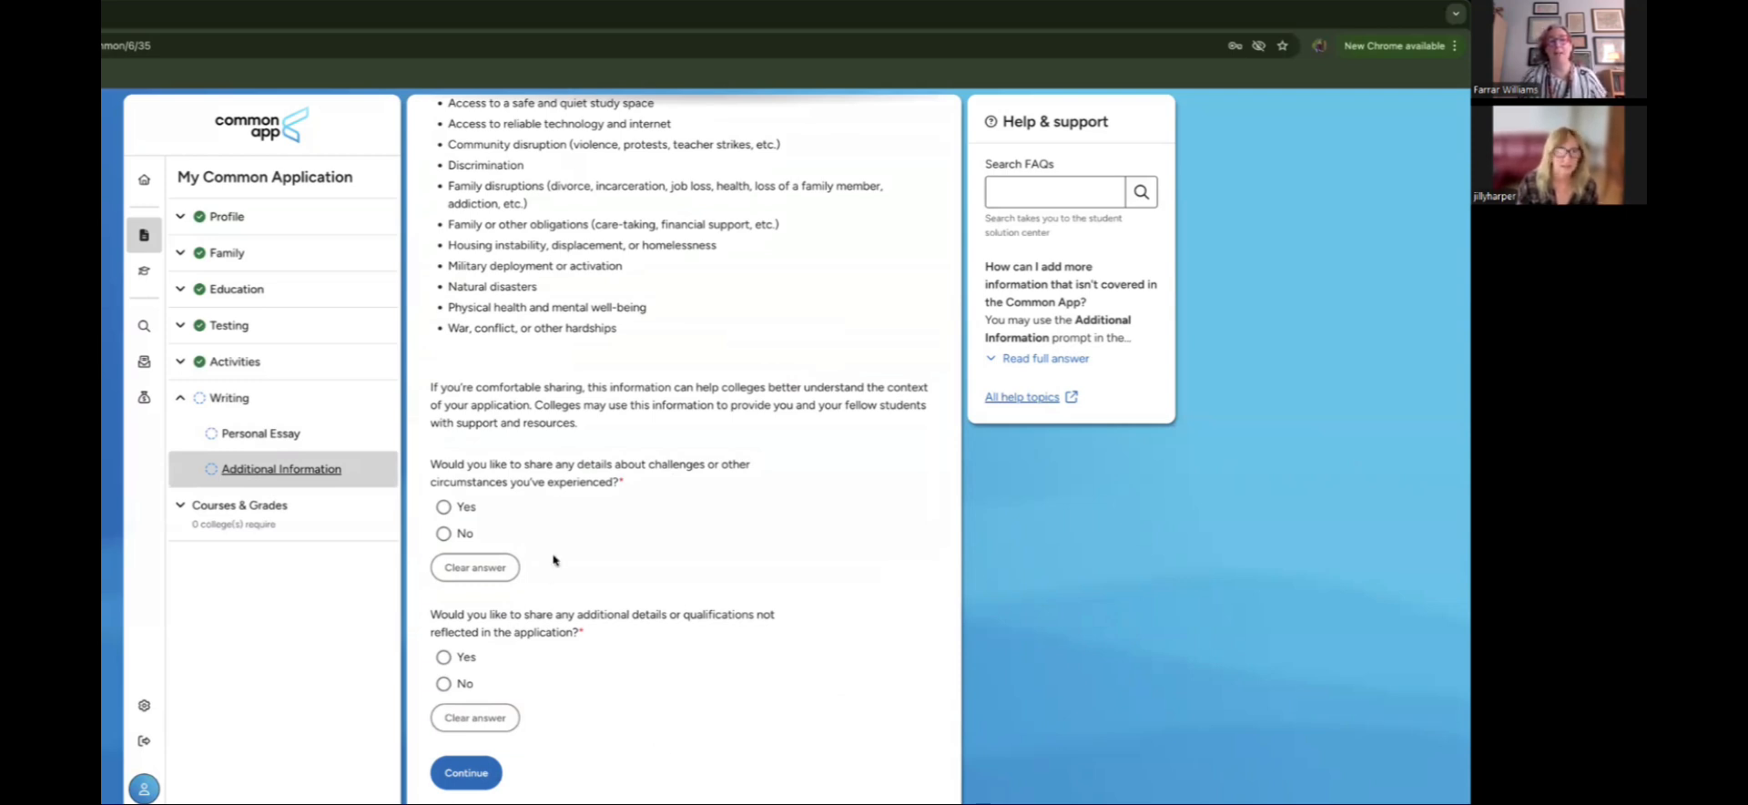
left_click(444, 507)
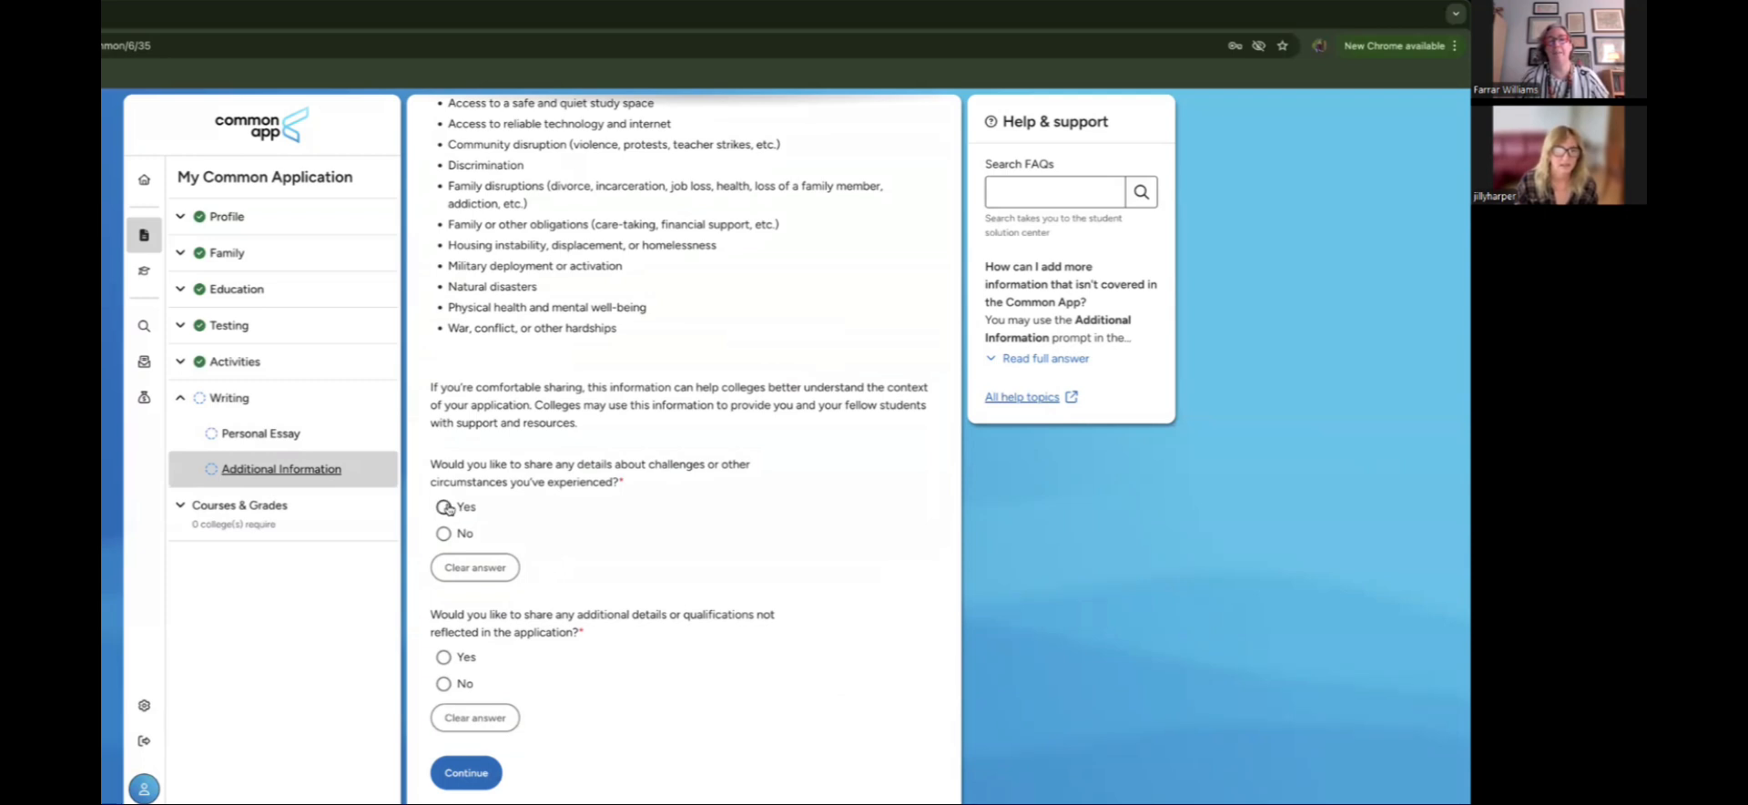
scroll(678, 567, "down", 3)
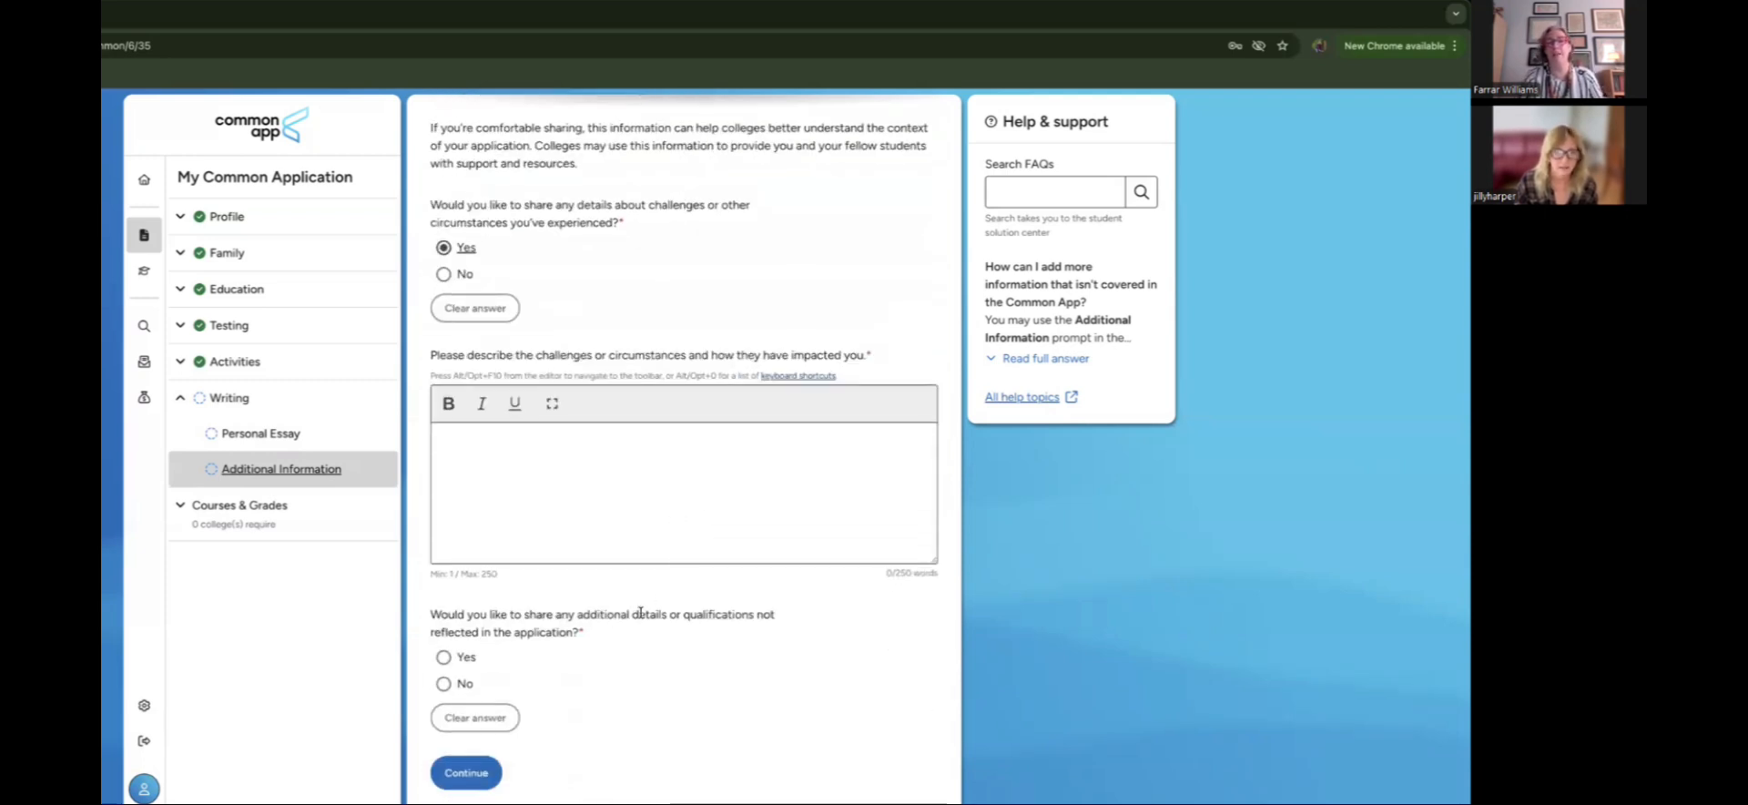
left_click(443, 656)
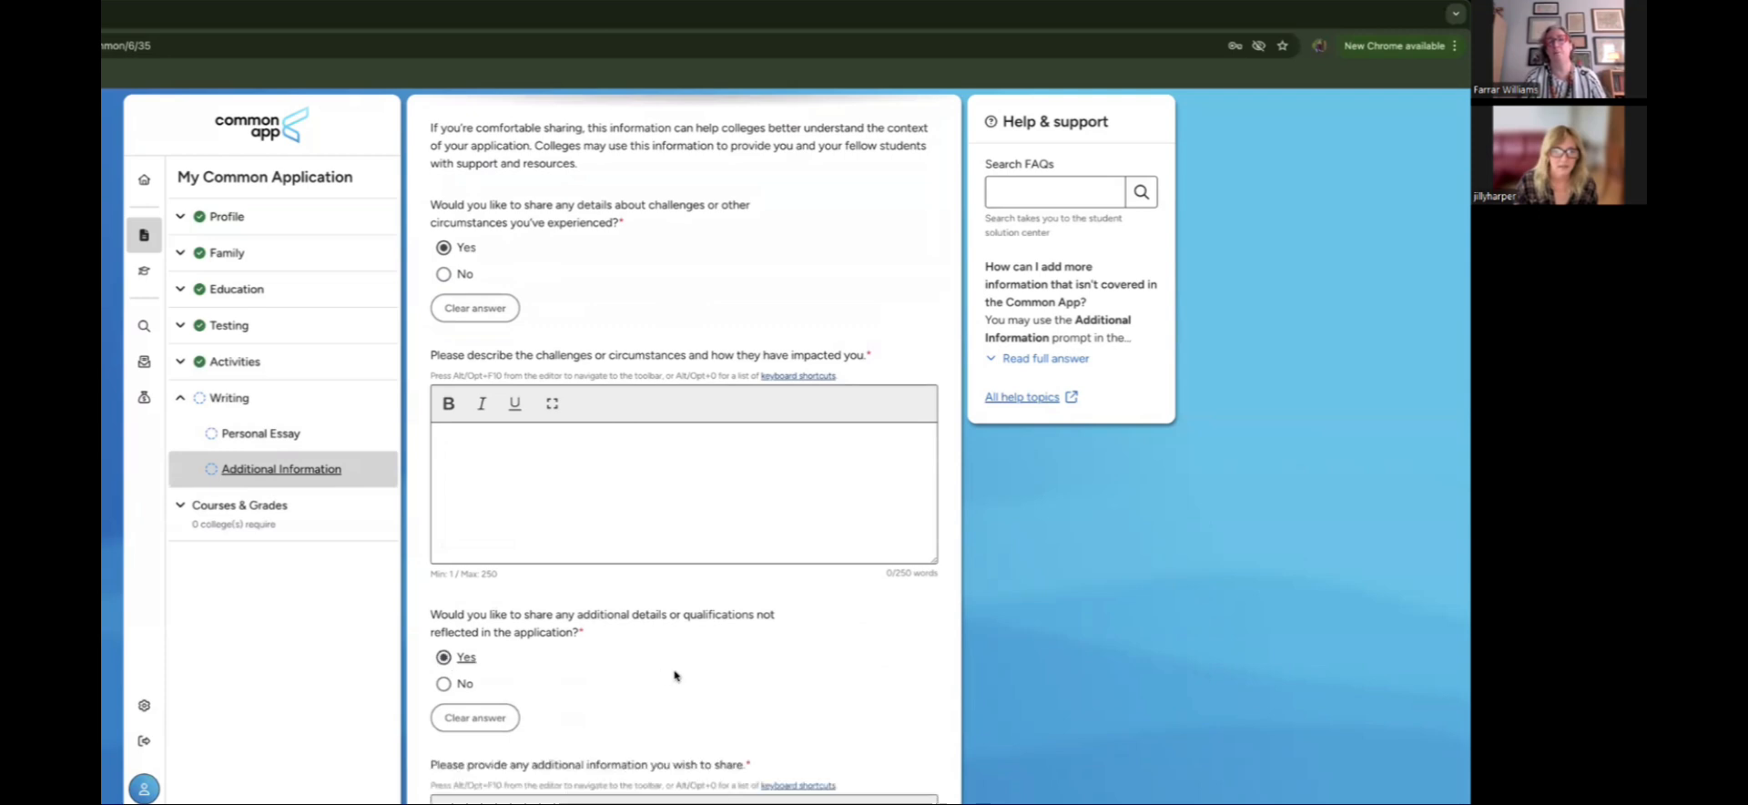
scroll(674, 676, "down", 3)
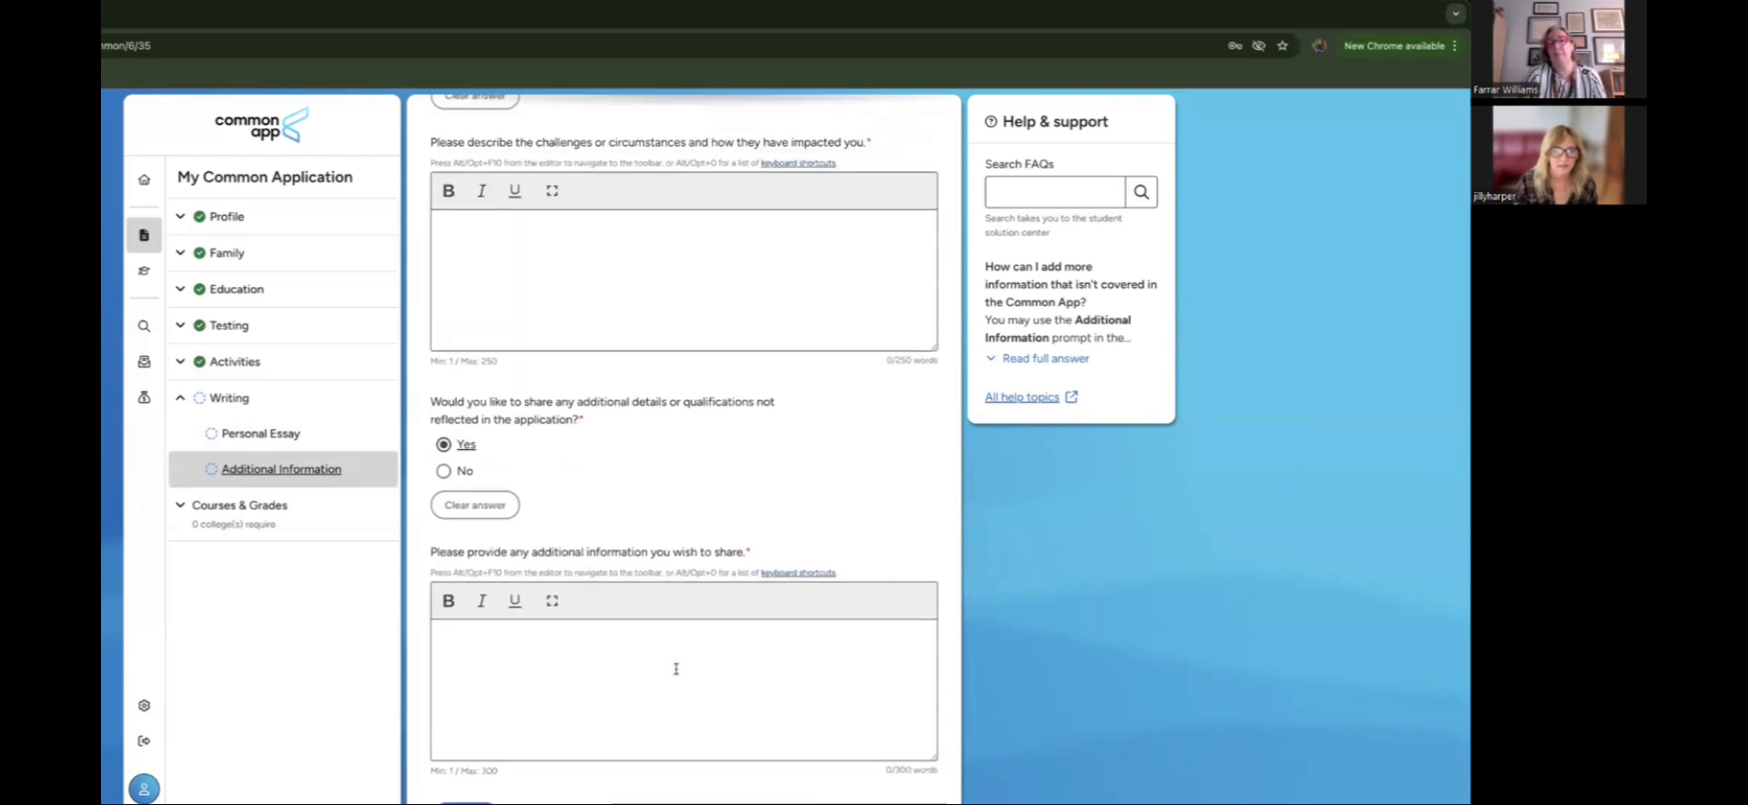
scroll(676, 668, "up", 1)
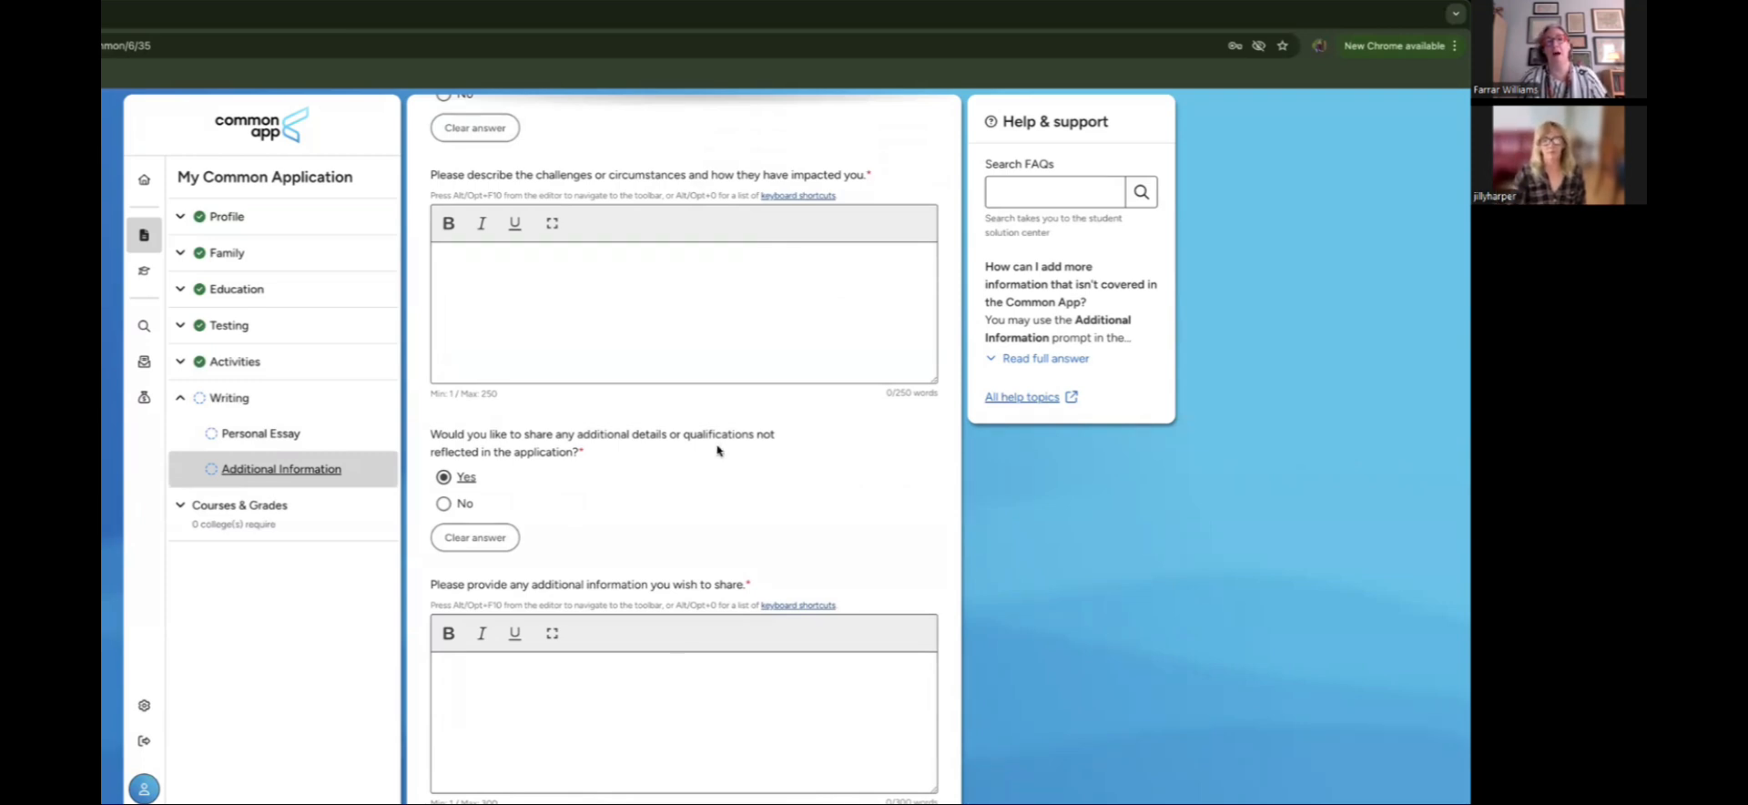
scroll(712, 471, "down", 2)
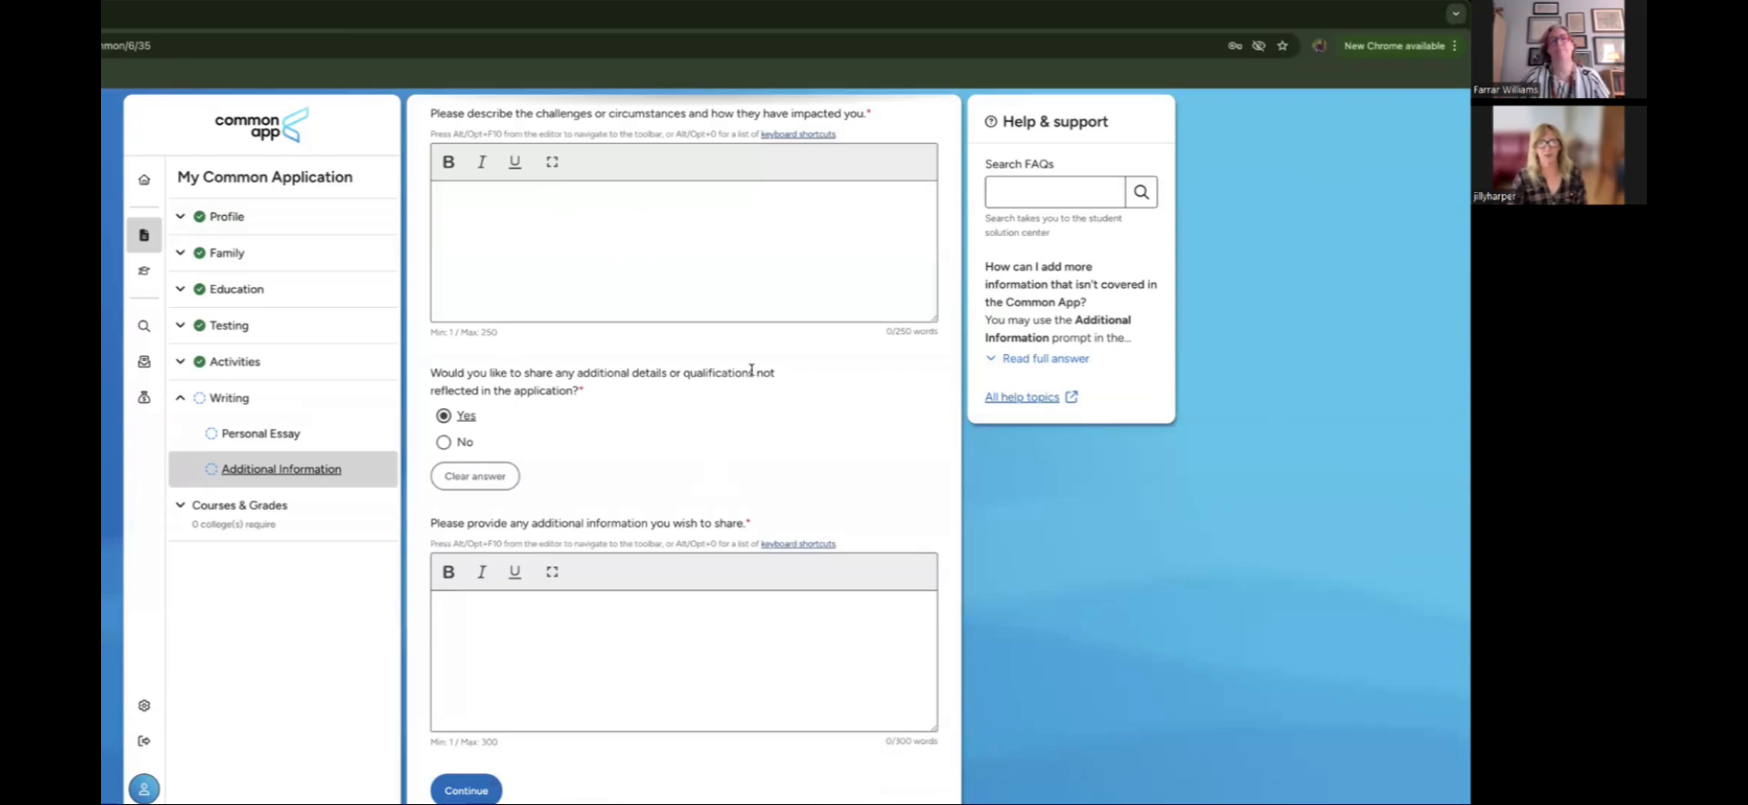
Step: Switch the additional details and challenges answers to No, then continue to Courses & Grades
left_click(445, 442)
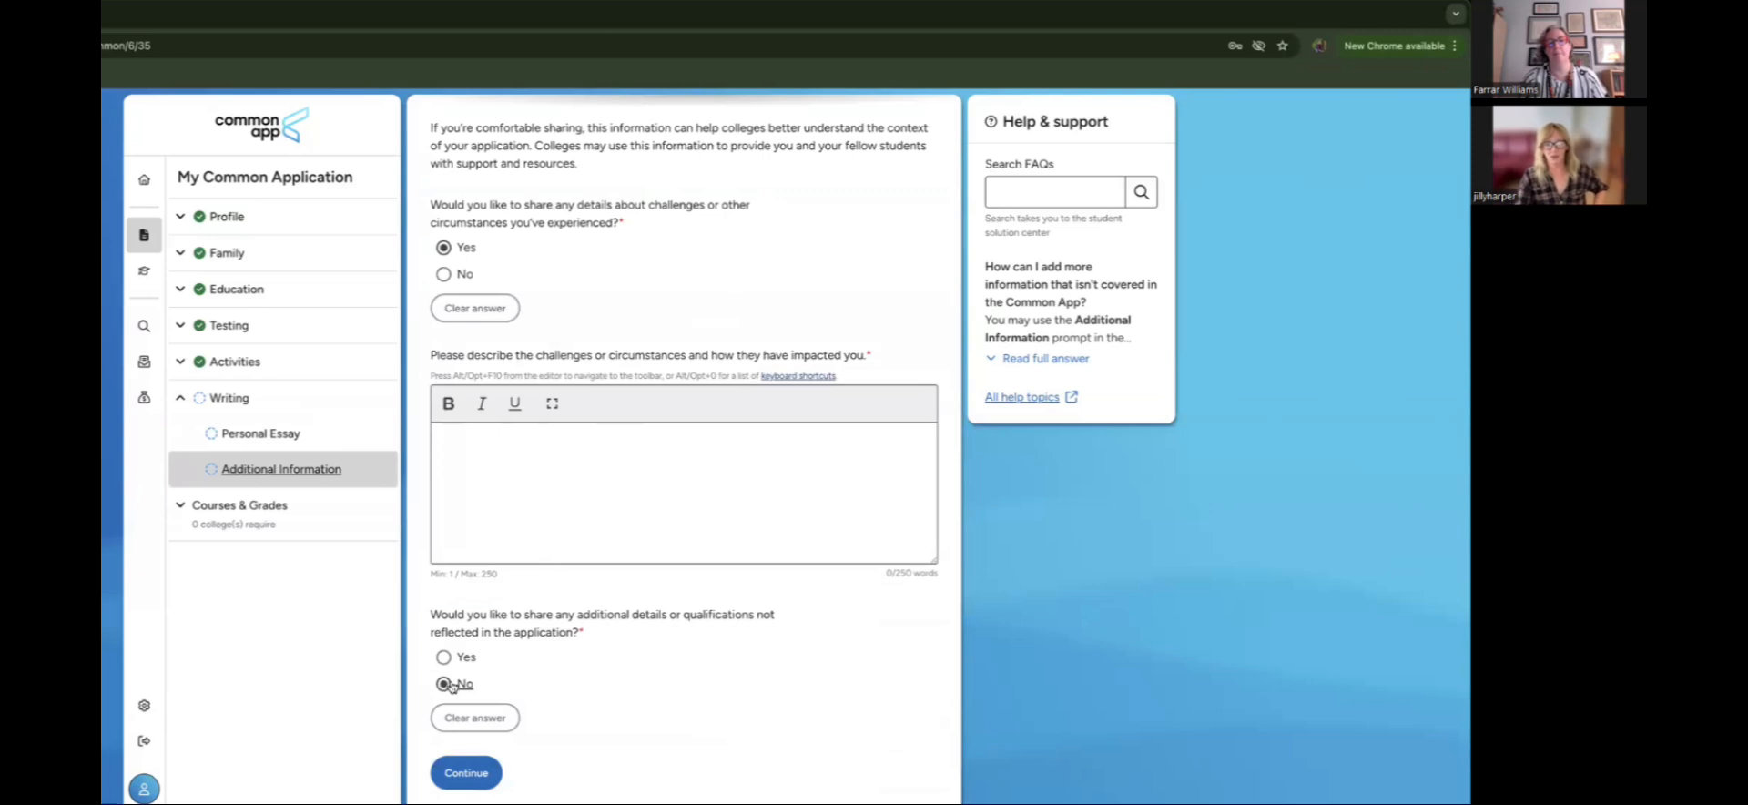
left_click(444, 273)
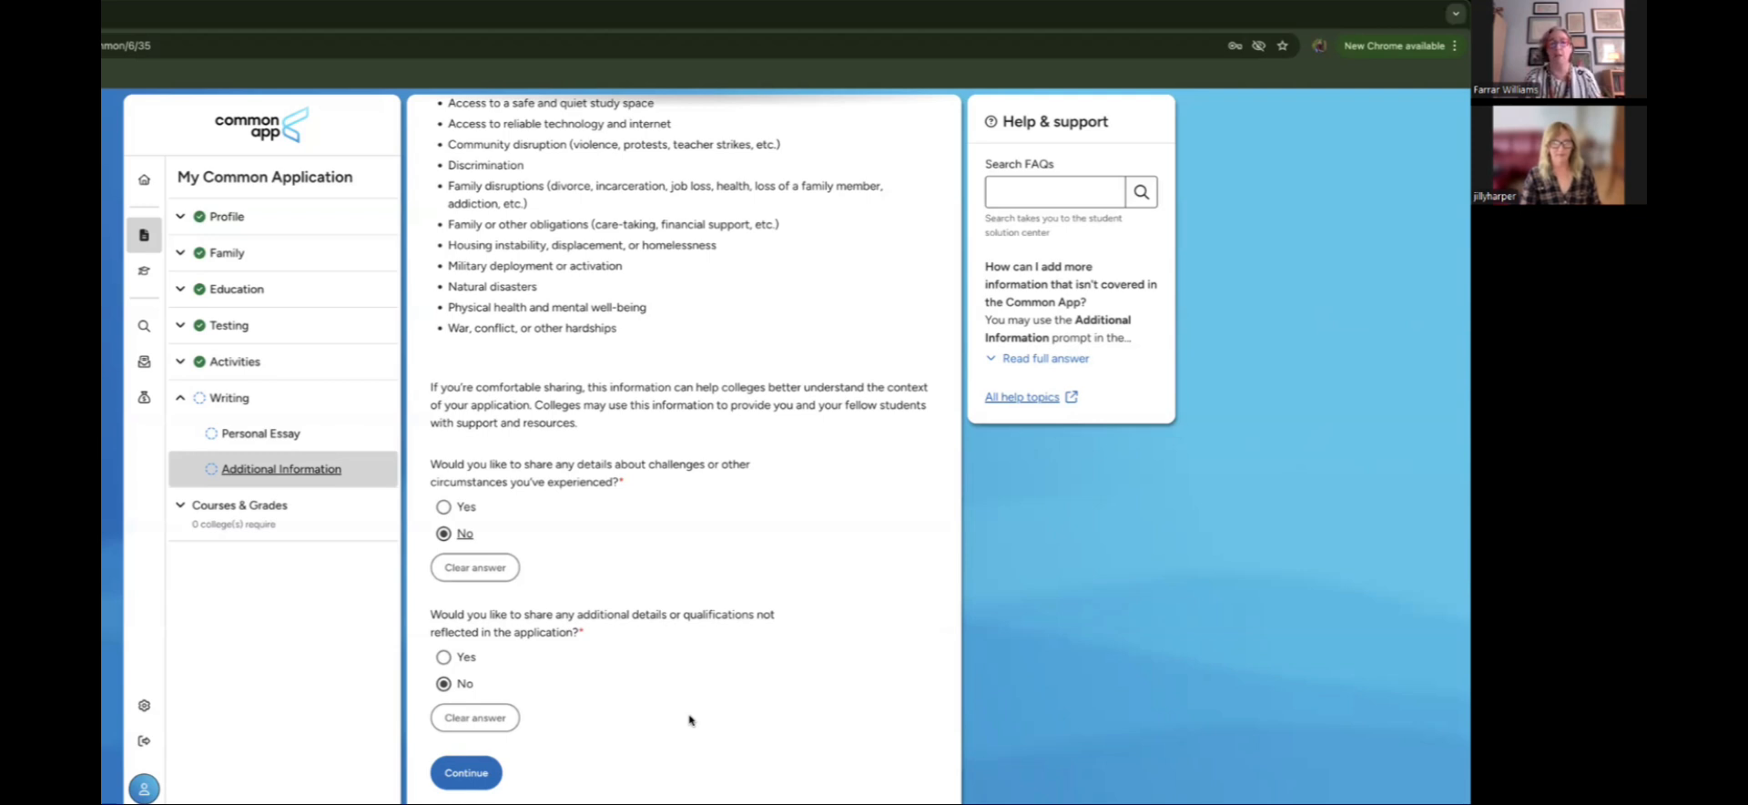
left_click(471, 776)
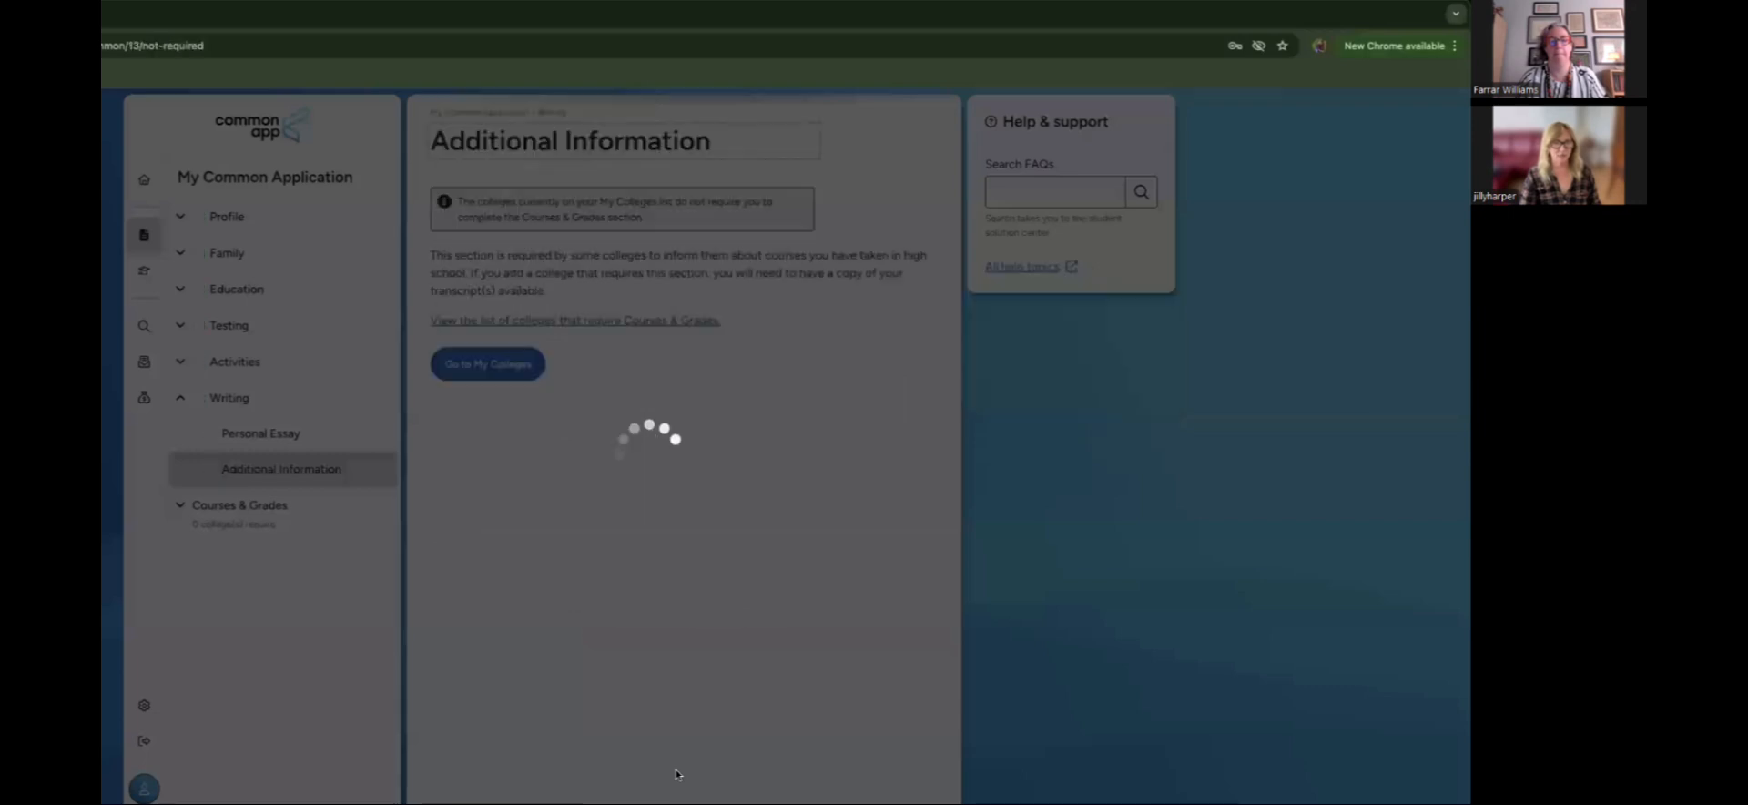
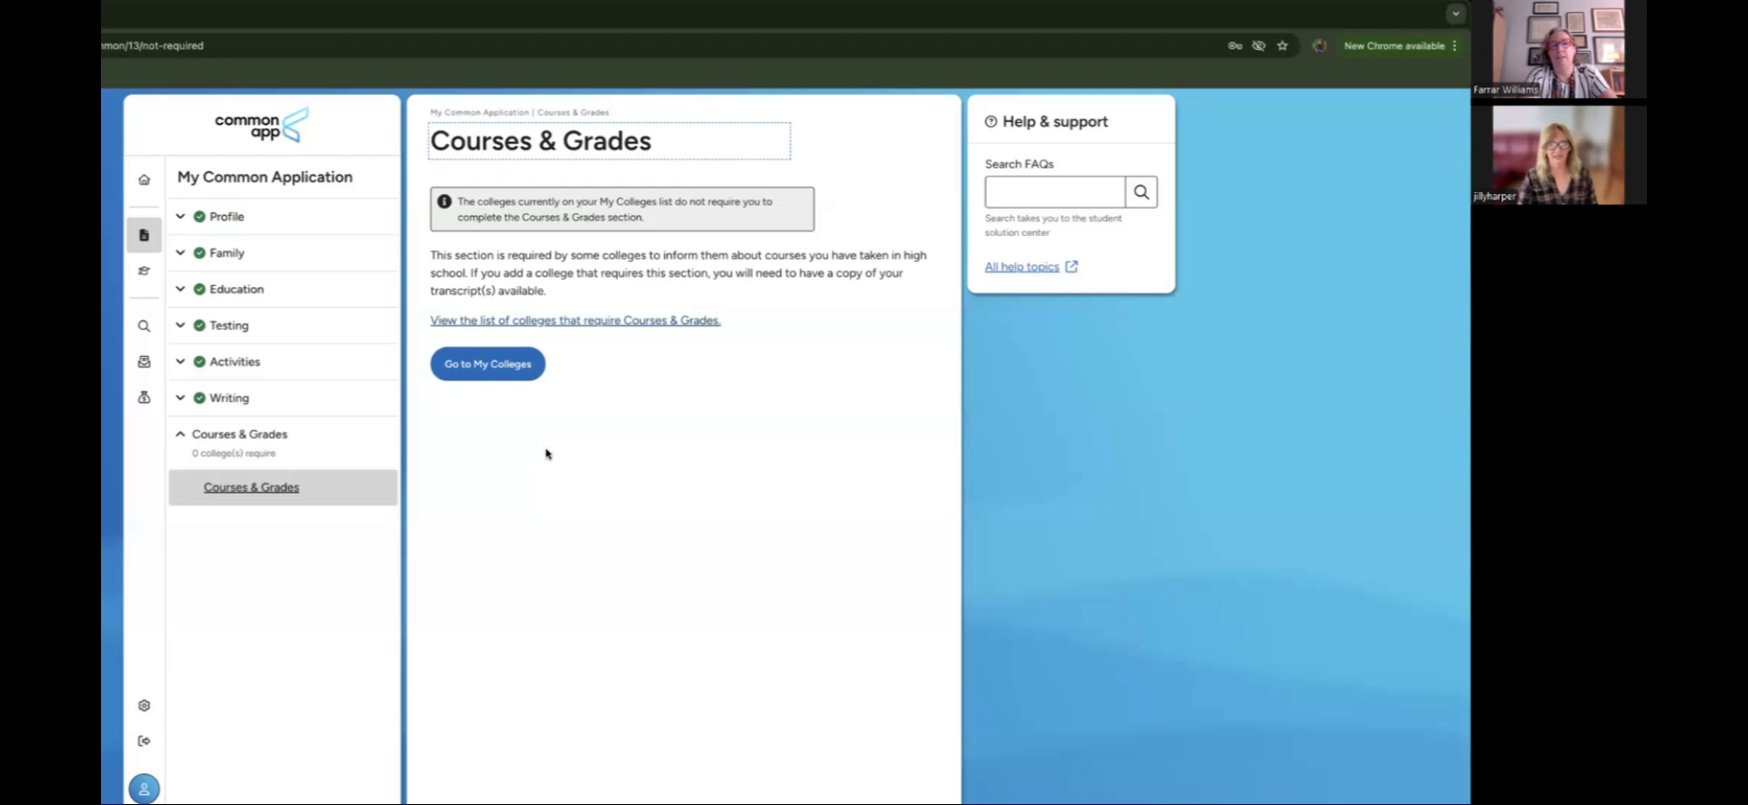
Step: Go to My Colleges, then return Home to the Dashboard with no colleges listed
left_click(501, 368)
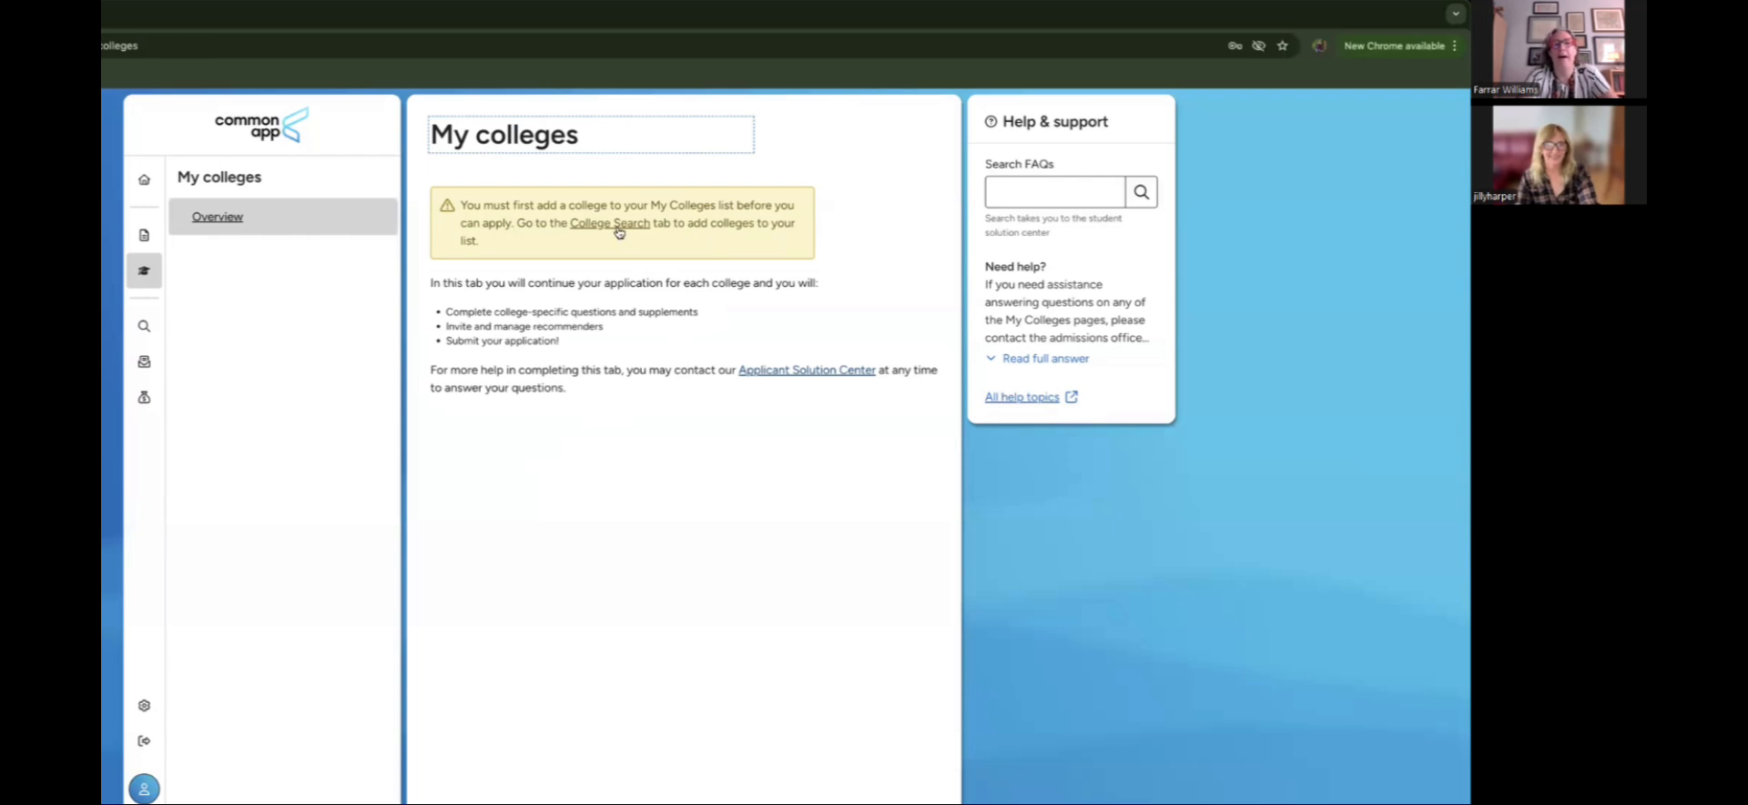
left_click(143, 179)
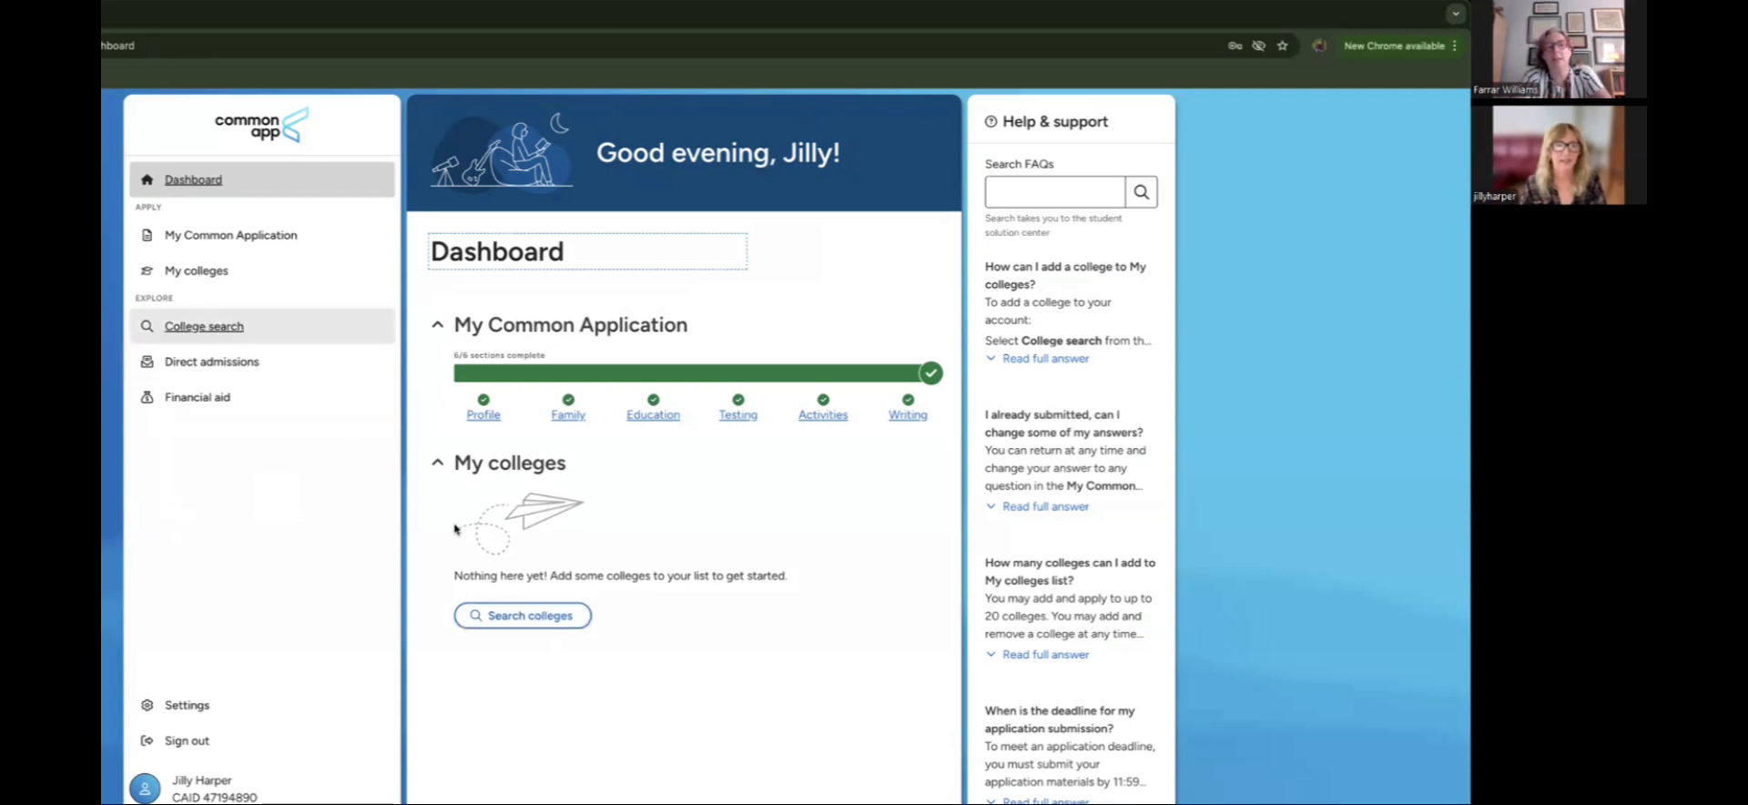
Step: Search colleges for 'colorado' and add Colorado College to the list
left_click(507, 623)
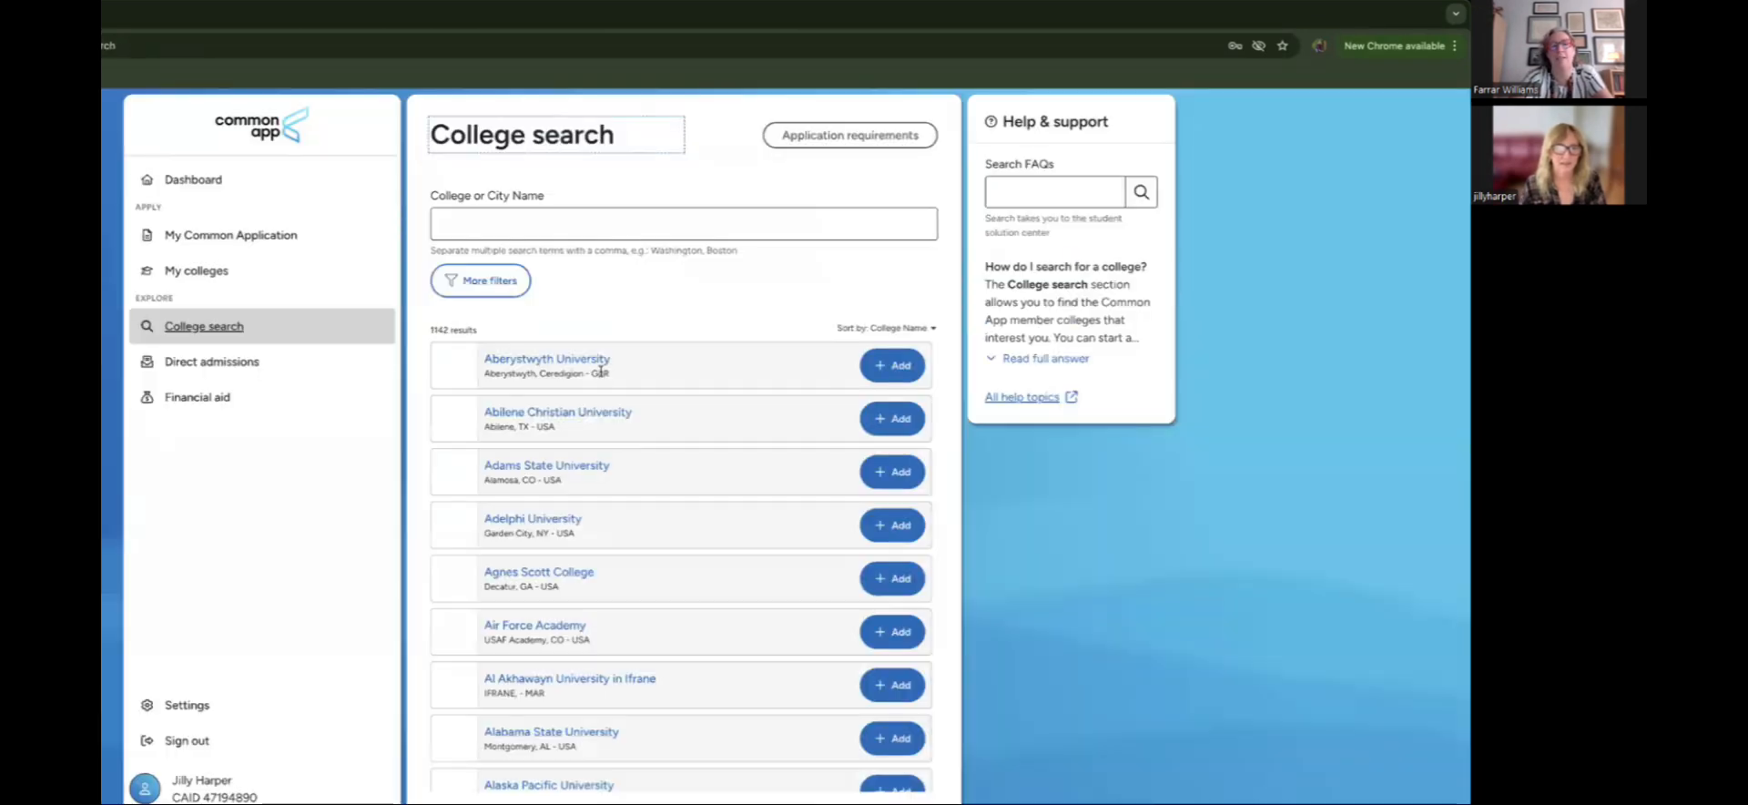
left_click(592, 218)
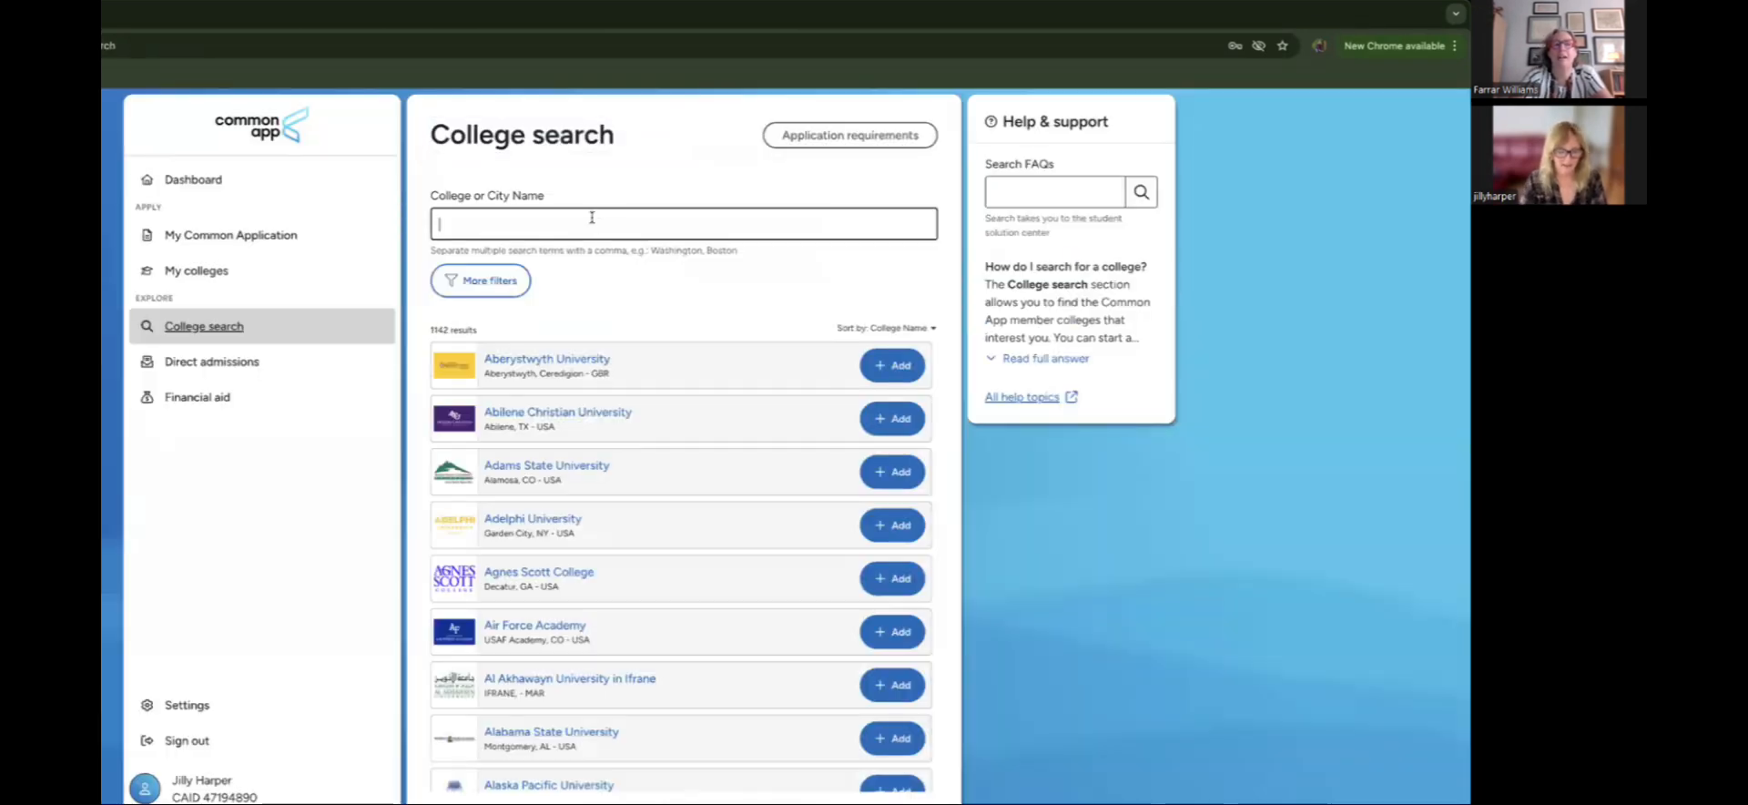
type("co")
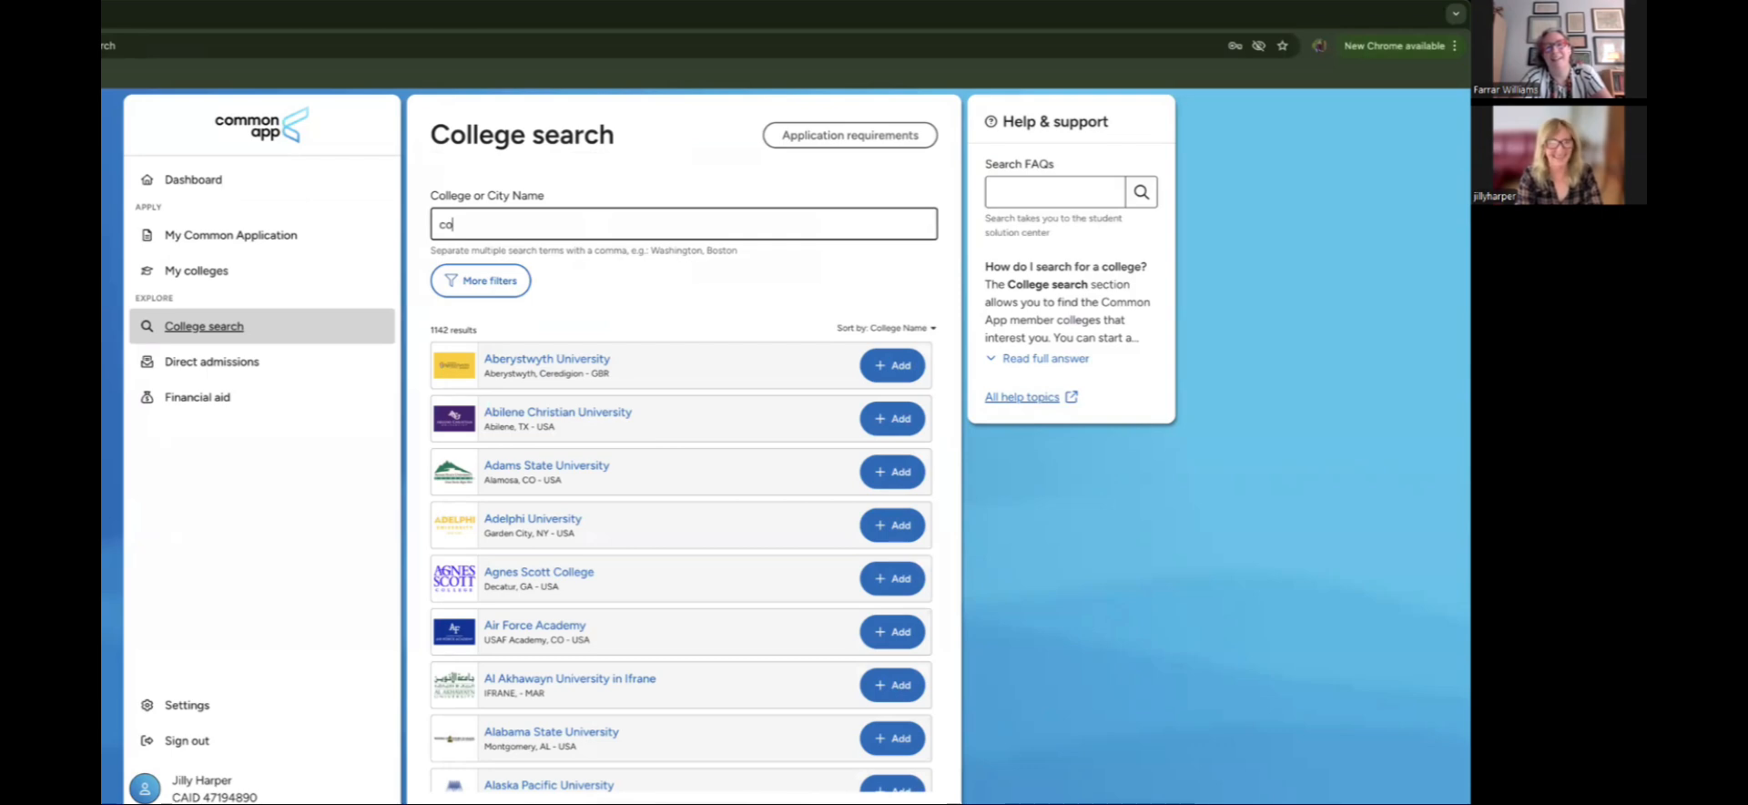
type("lora")
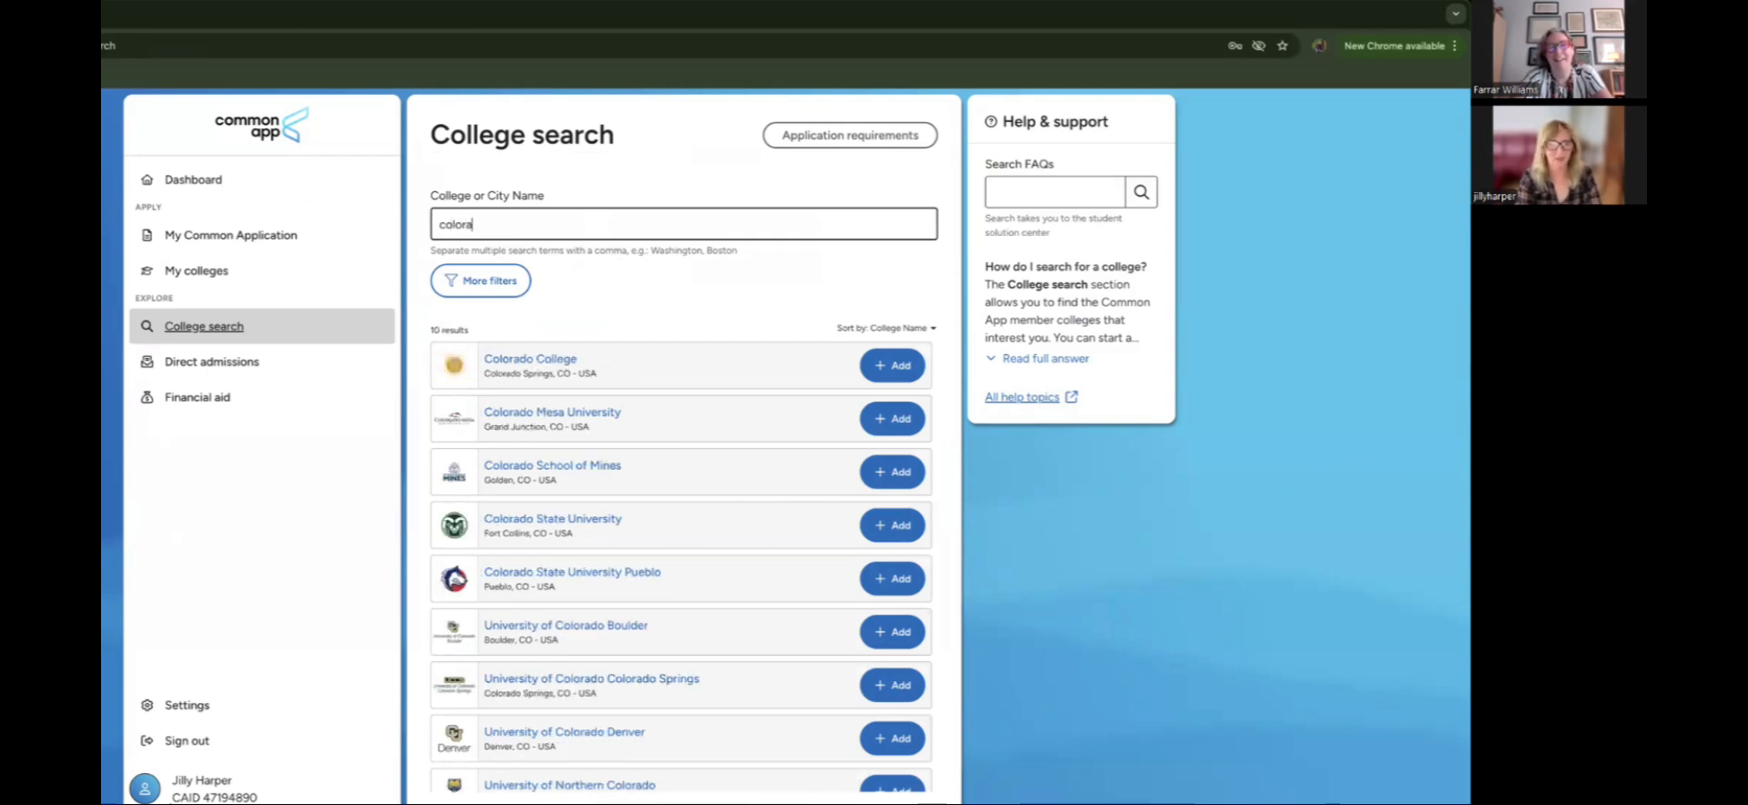
type("do")
left_click(886, 366)
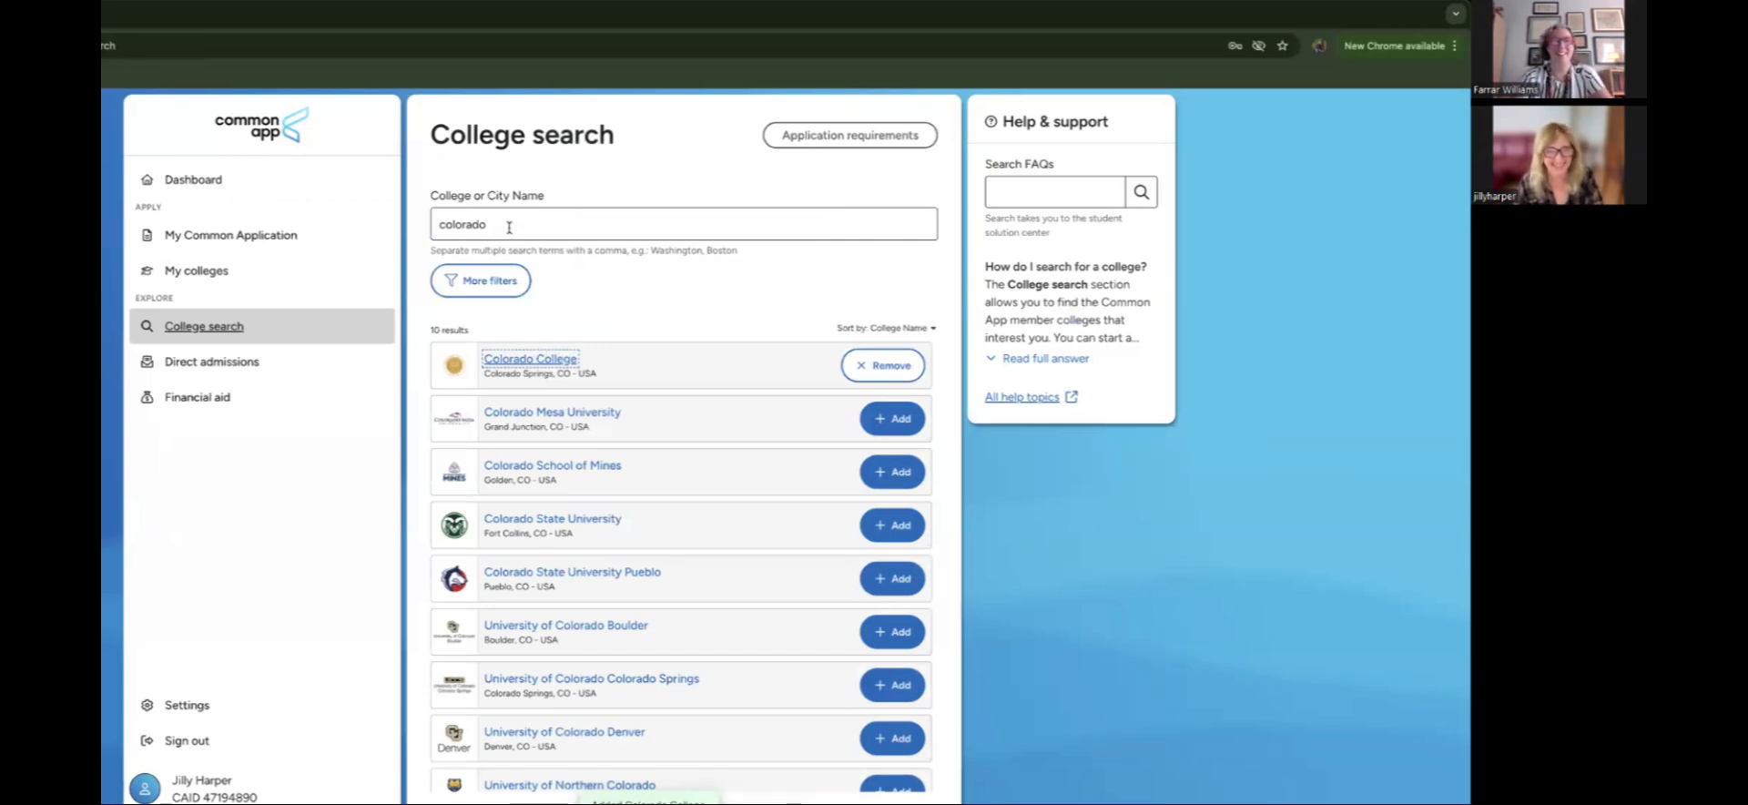
Step: Replace the search with 'hamilton', add Hamilton College, and bring up My colleges
left_click_drag(509, 227, 431, 222)
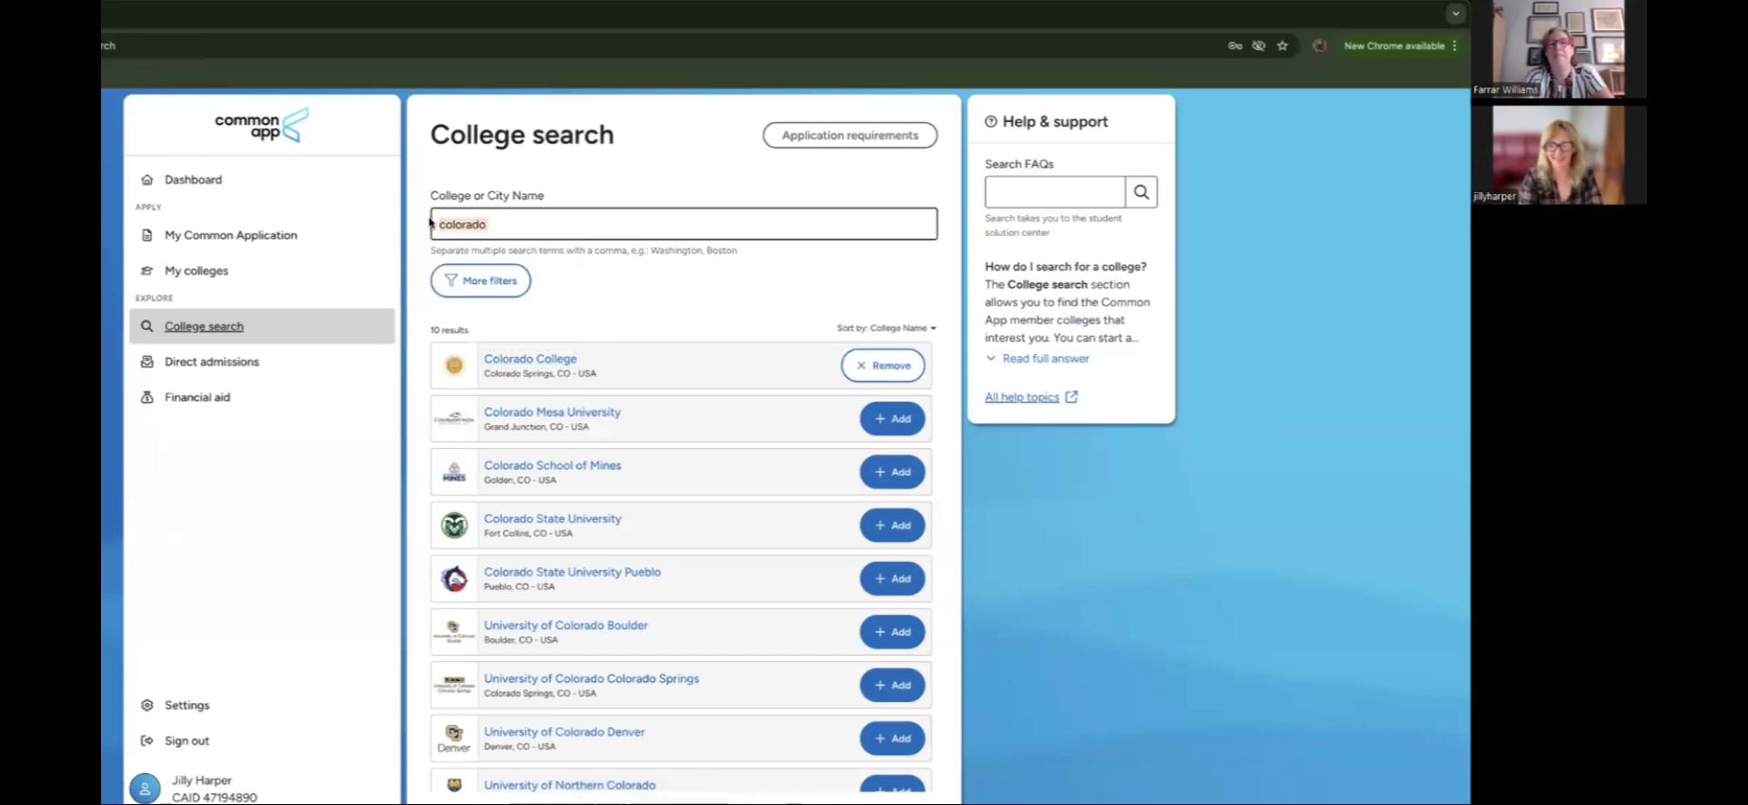
type("hamilton")
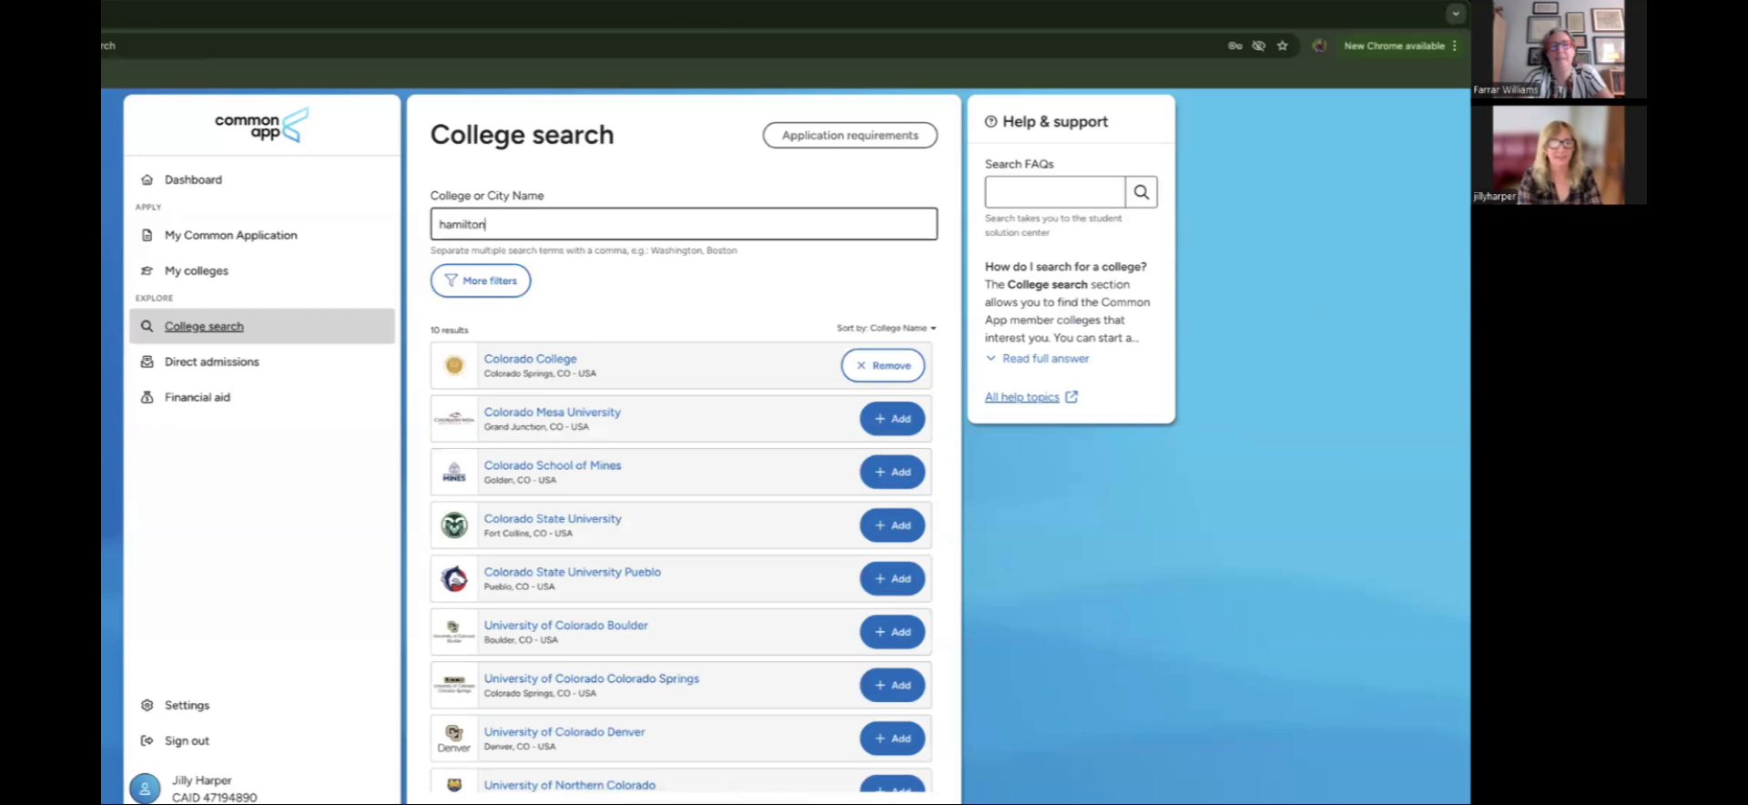
left_click(887, 426)
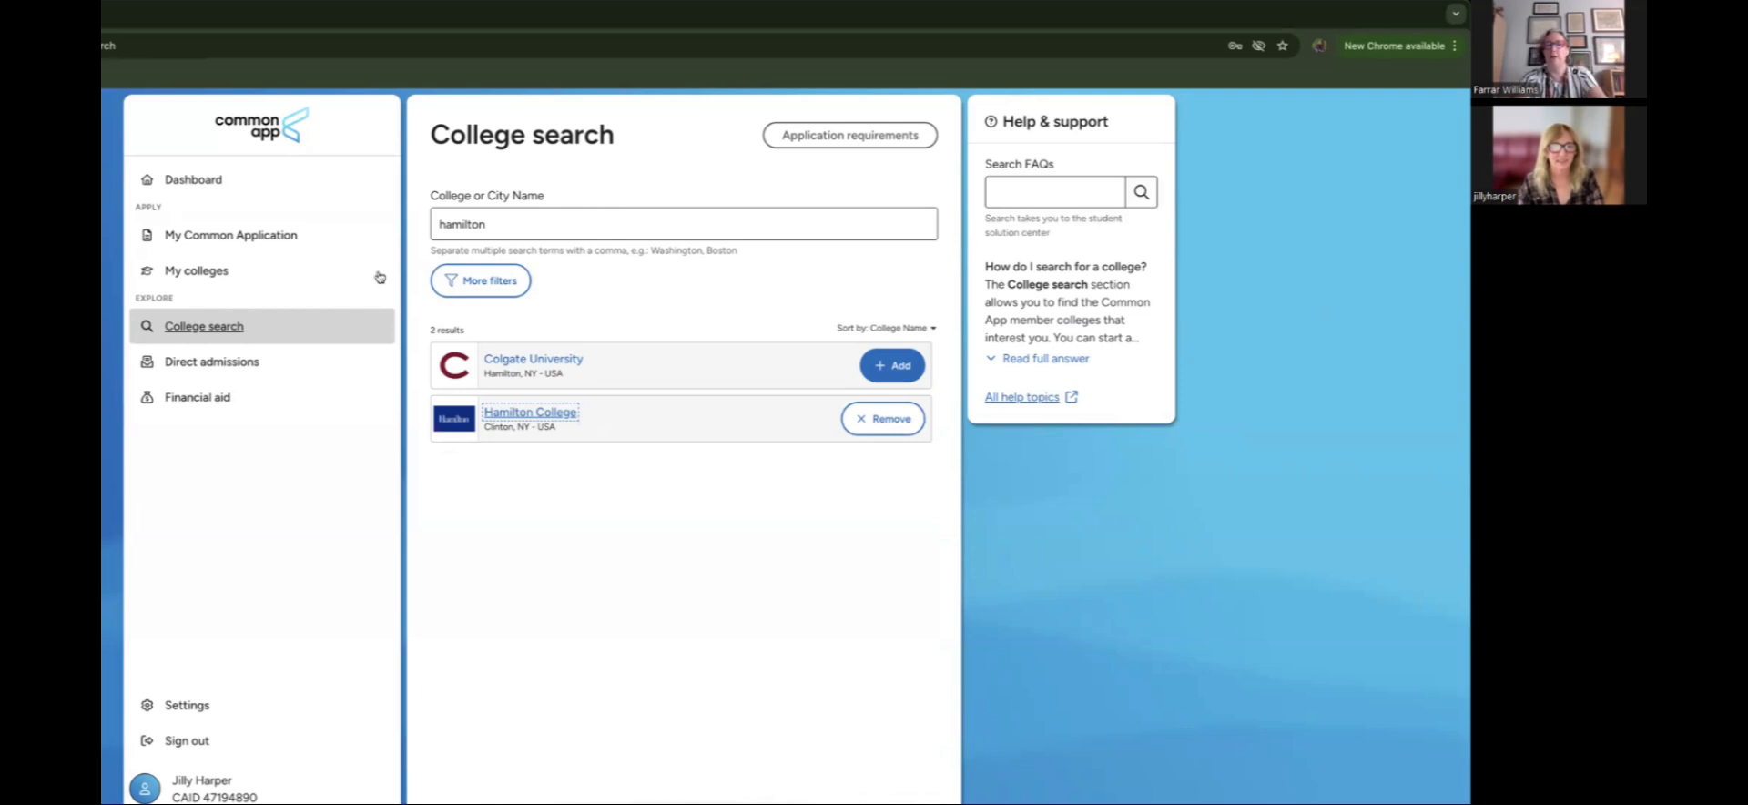
left_click(217, 273)
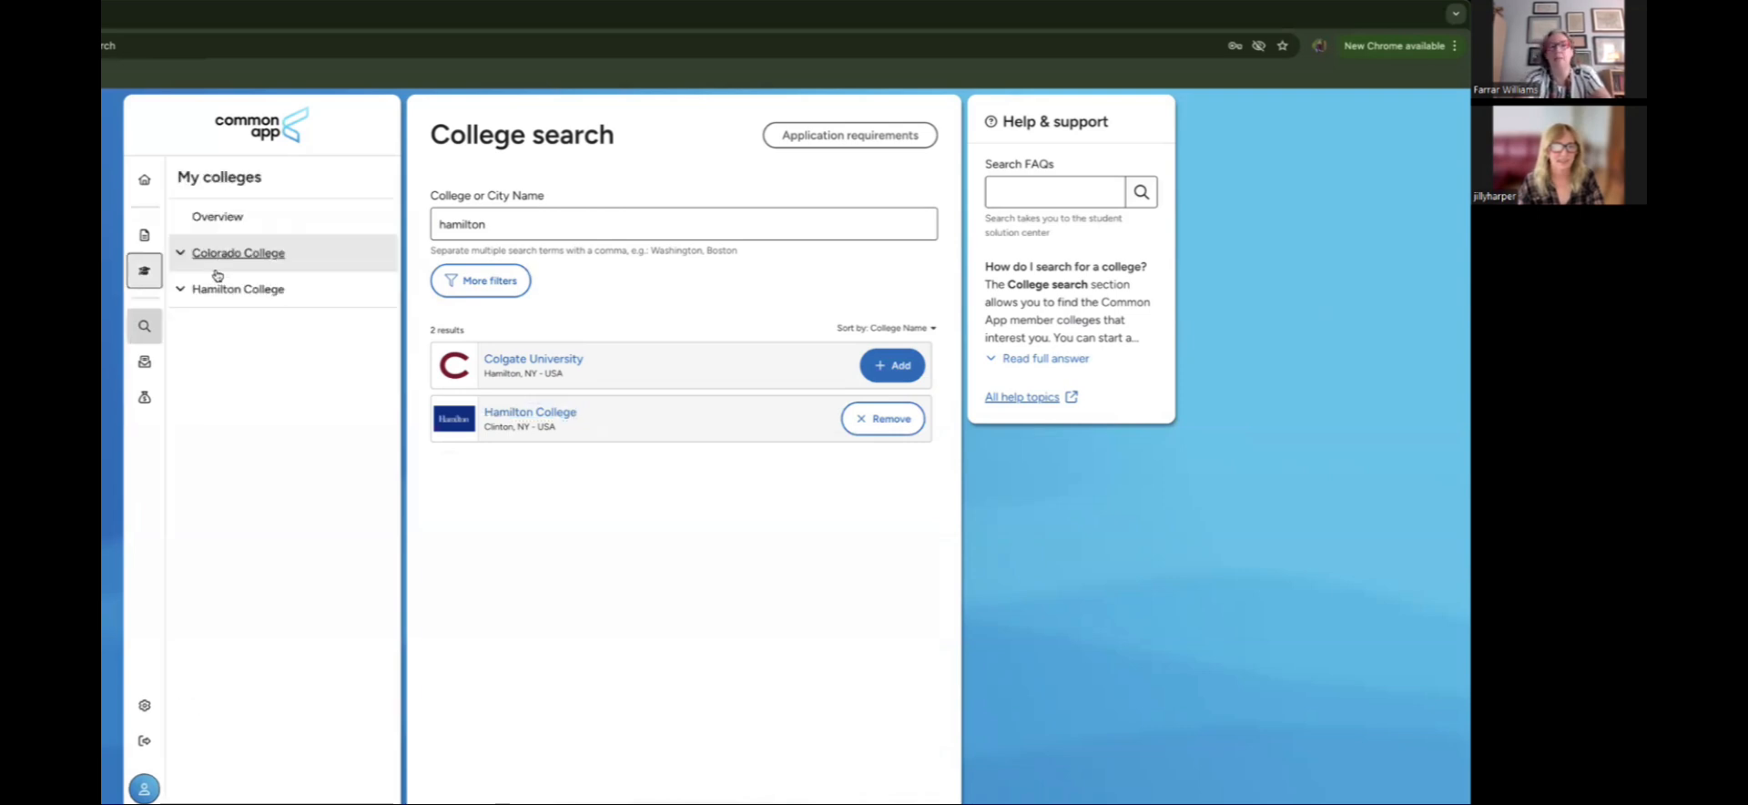
Step: Show both colleges on the Dashboard and expand Colorado College's six application sections
left_click(144, 180)
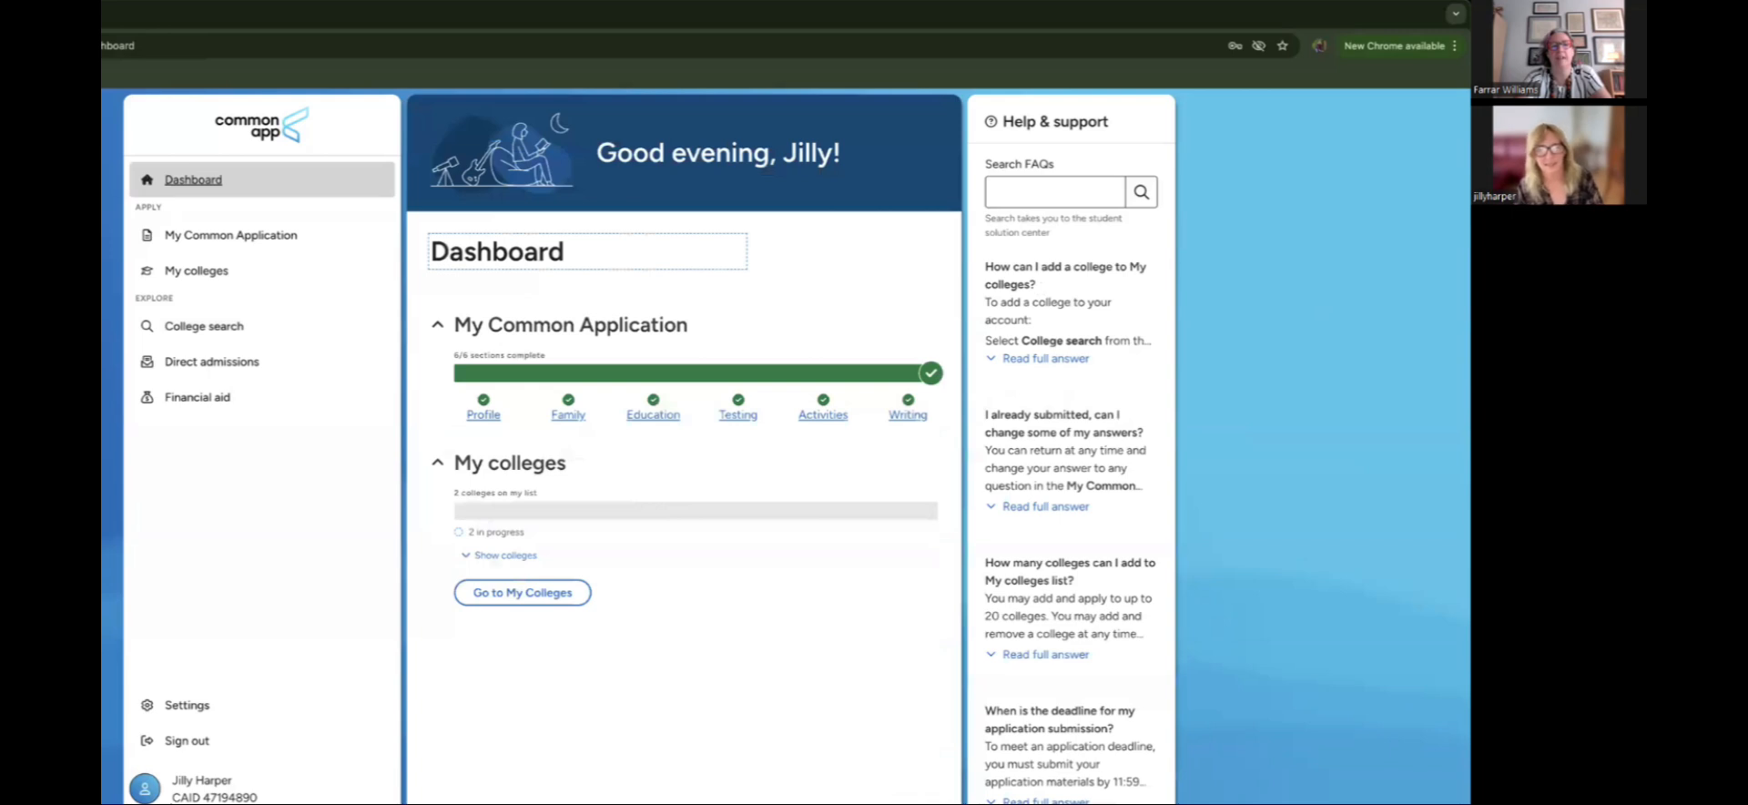
left_click(505, 556)
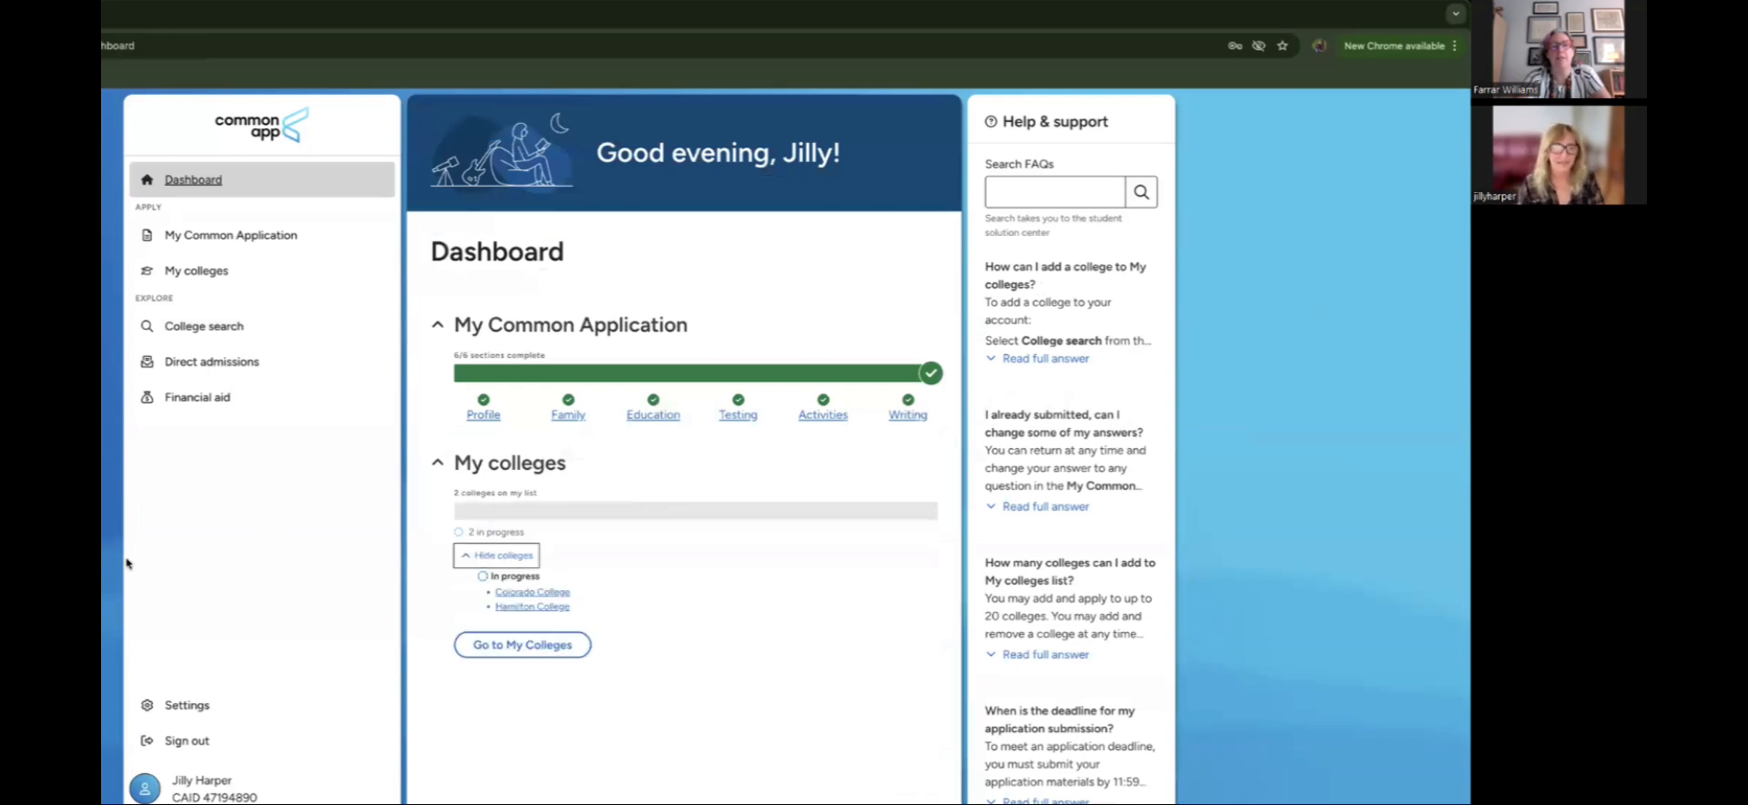
left_click(188, 273)
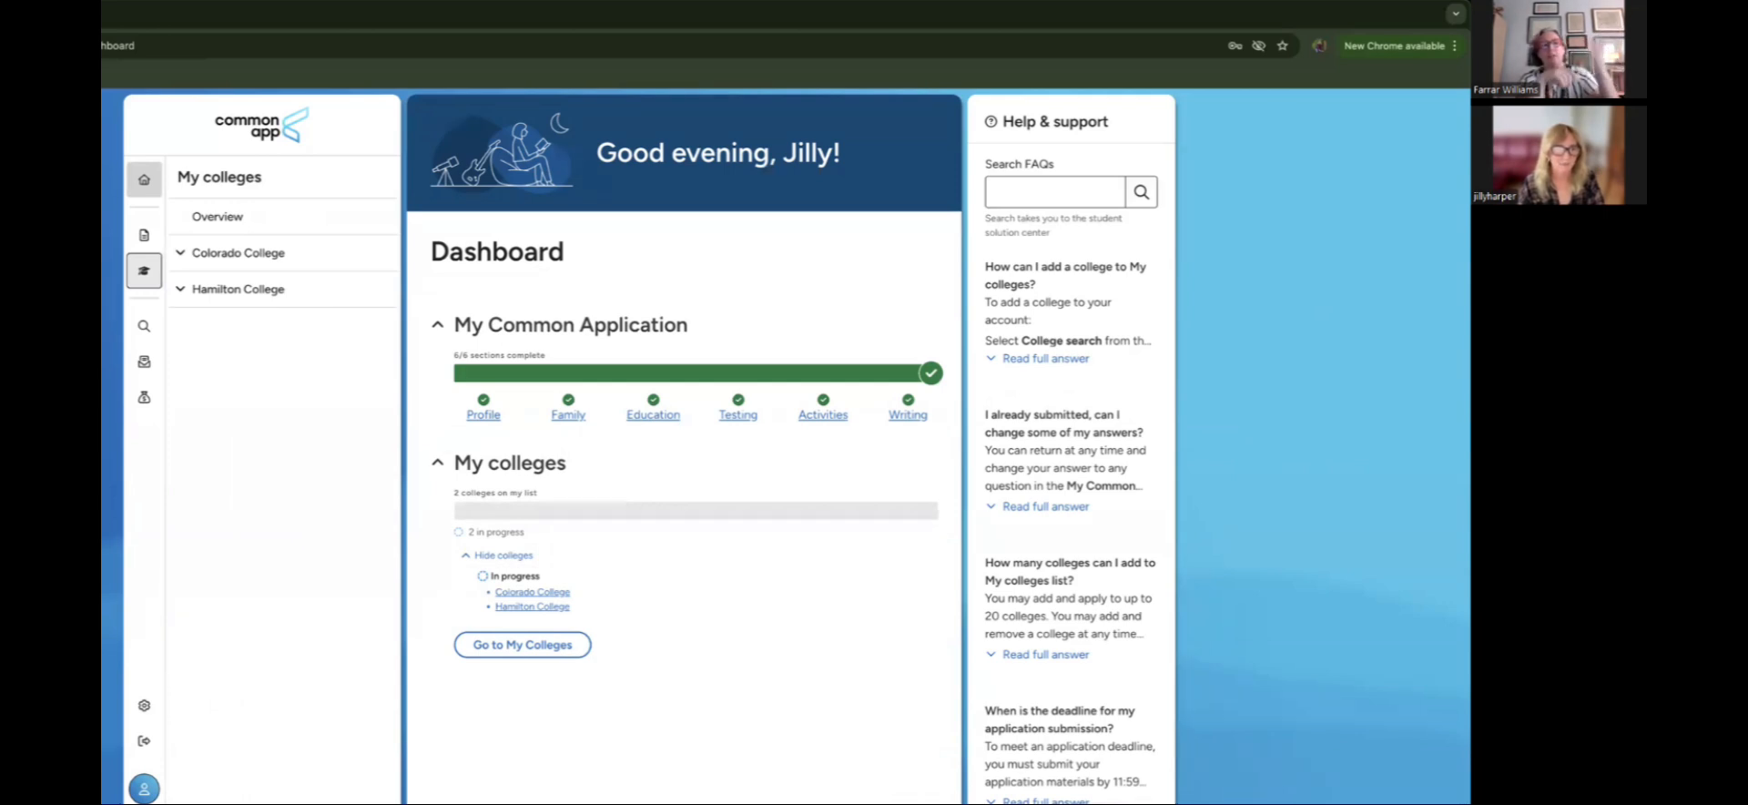
left_click(254, 257)
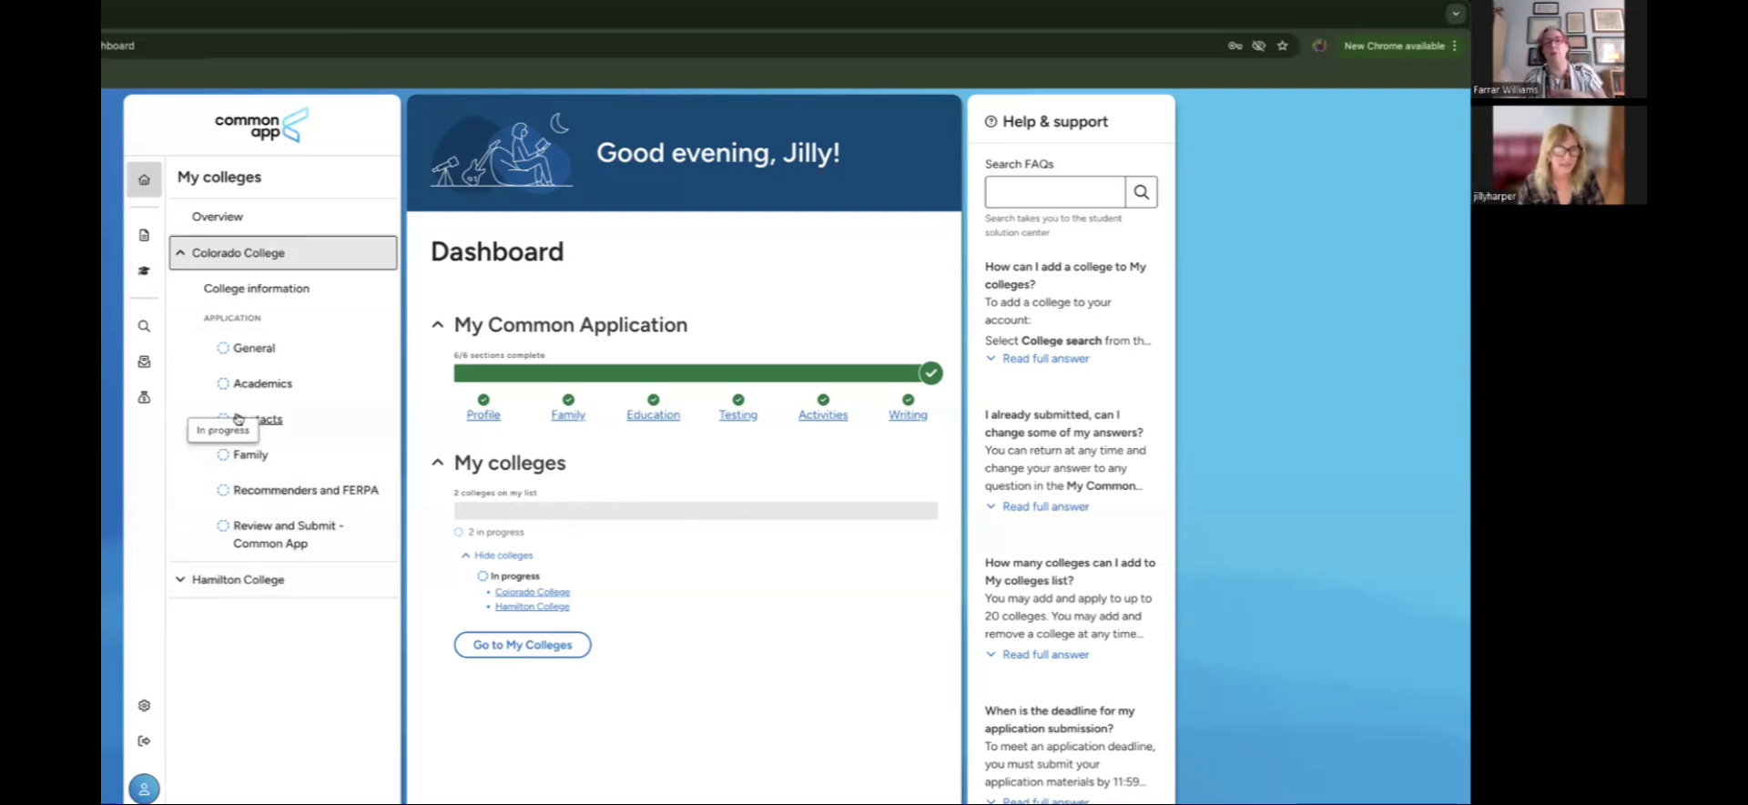
Step: Open Colorado College's General questions and scroll through the Block Plan essay and arts portfolio questions
left_click(258, 351)
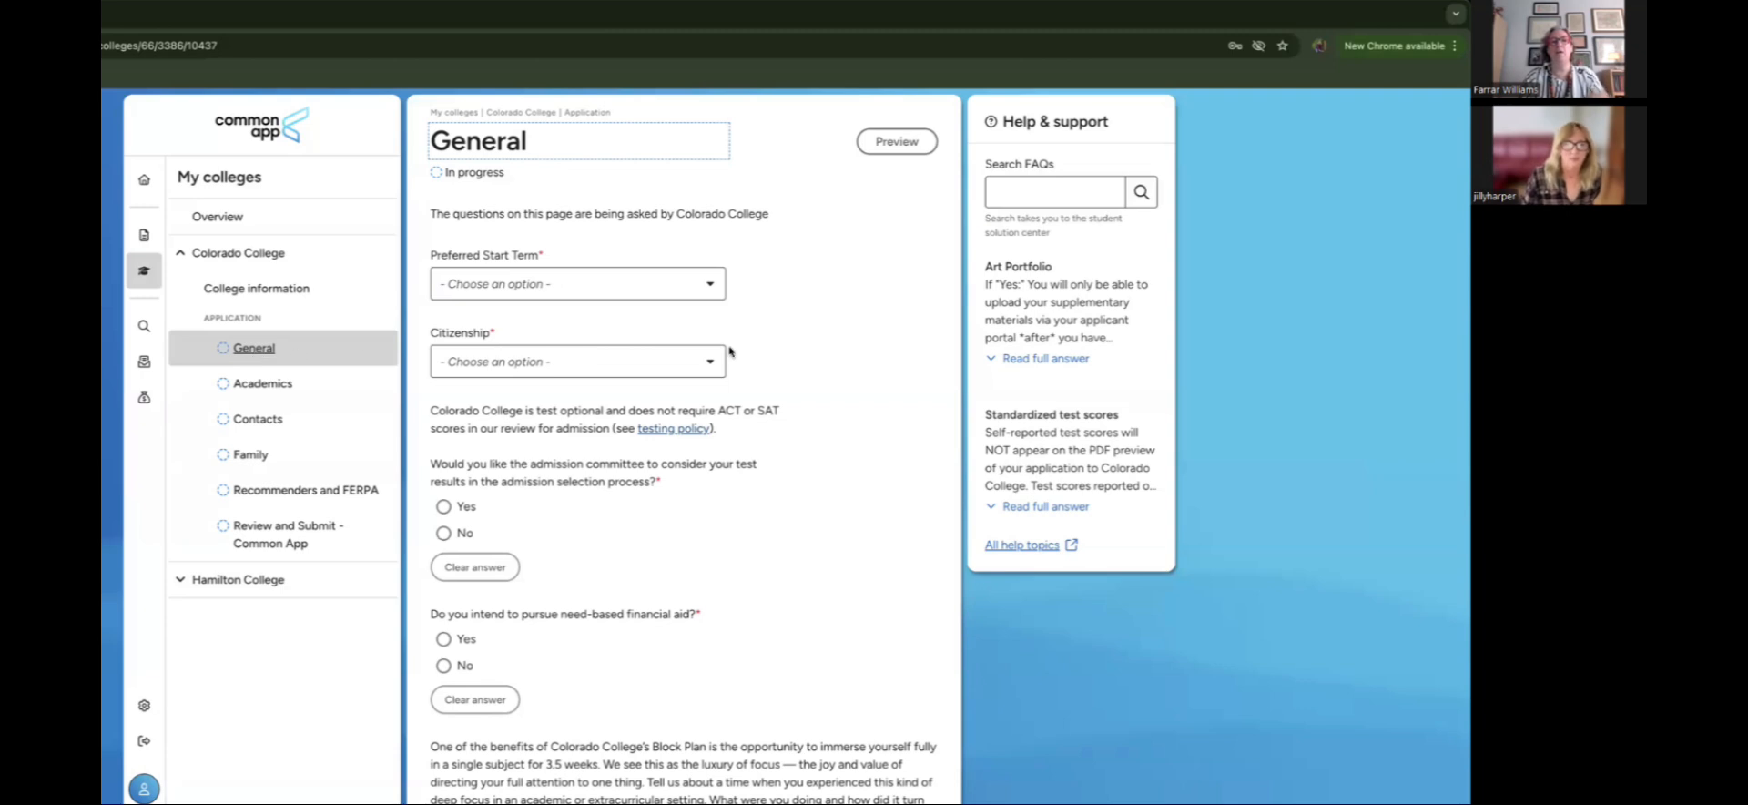
scroll(777, 361, "down", 3)
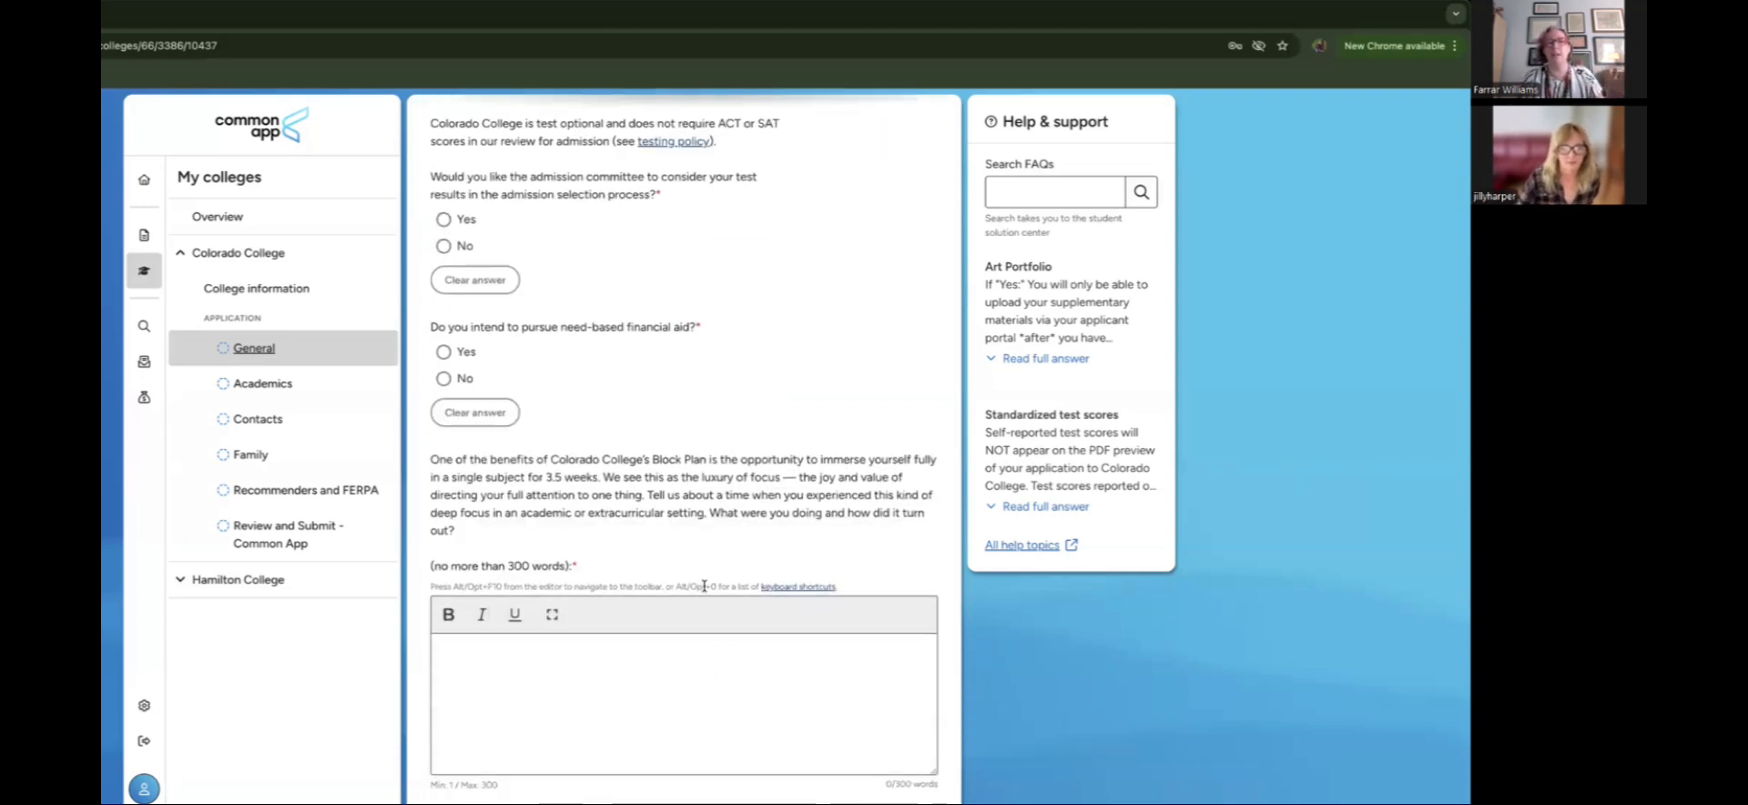
scroll(706, 587, "down", 1)
scroll(704, 589, "down", 4)
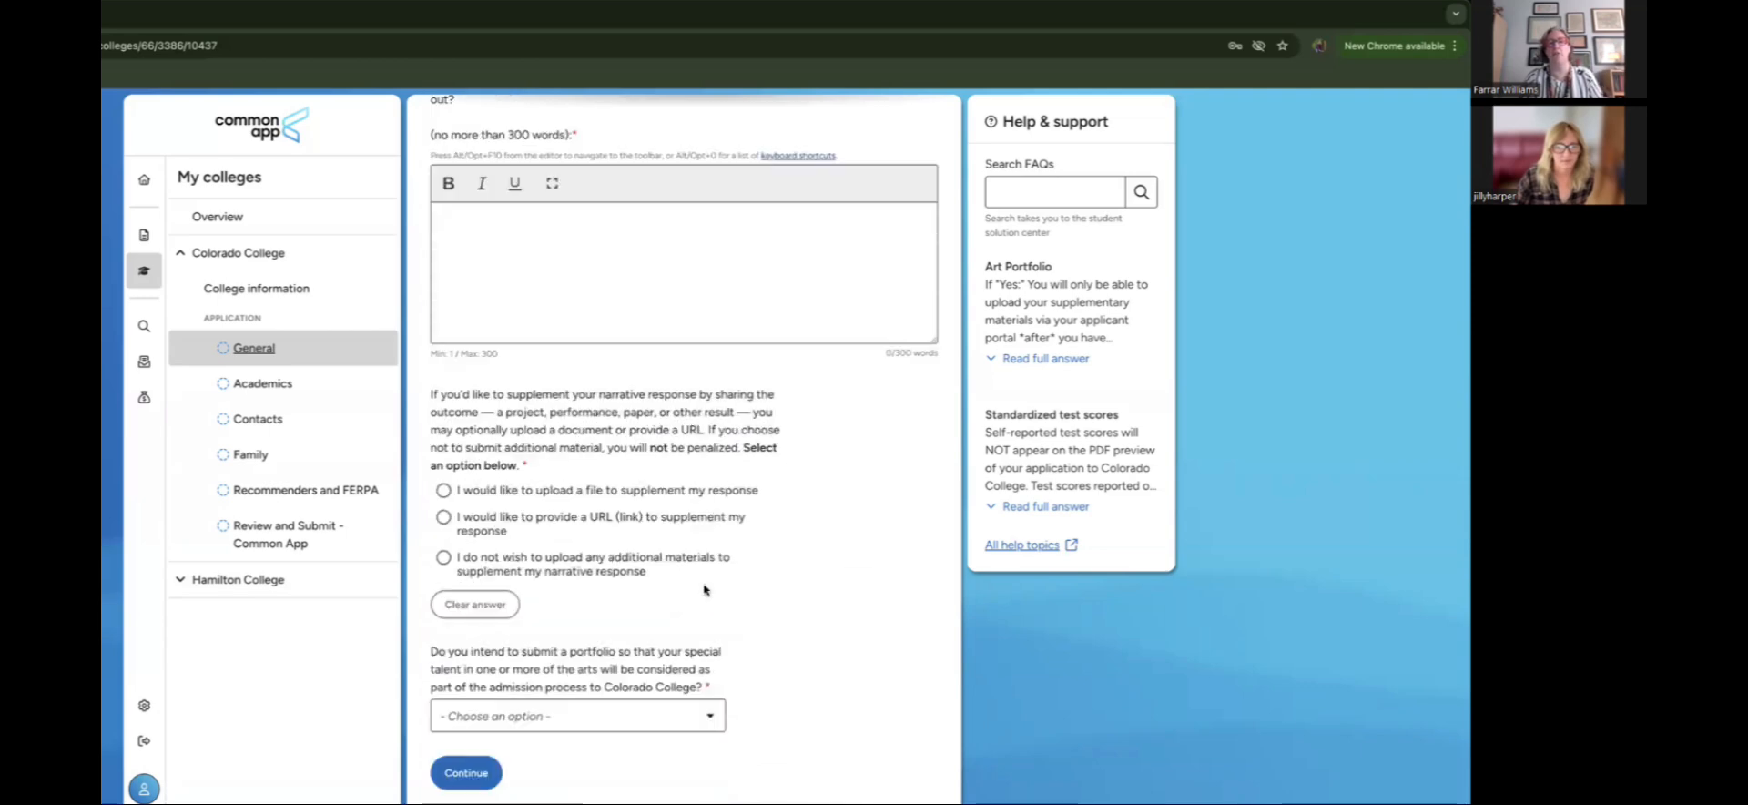
scroll(704, 589, "up", 7)
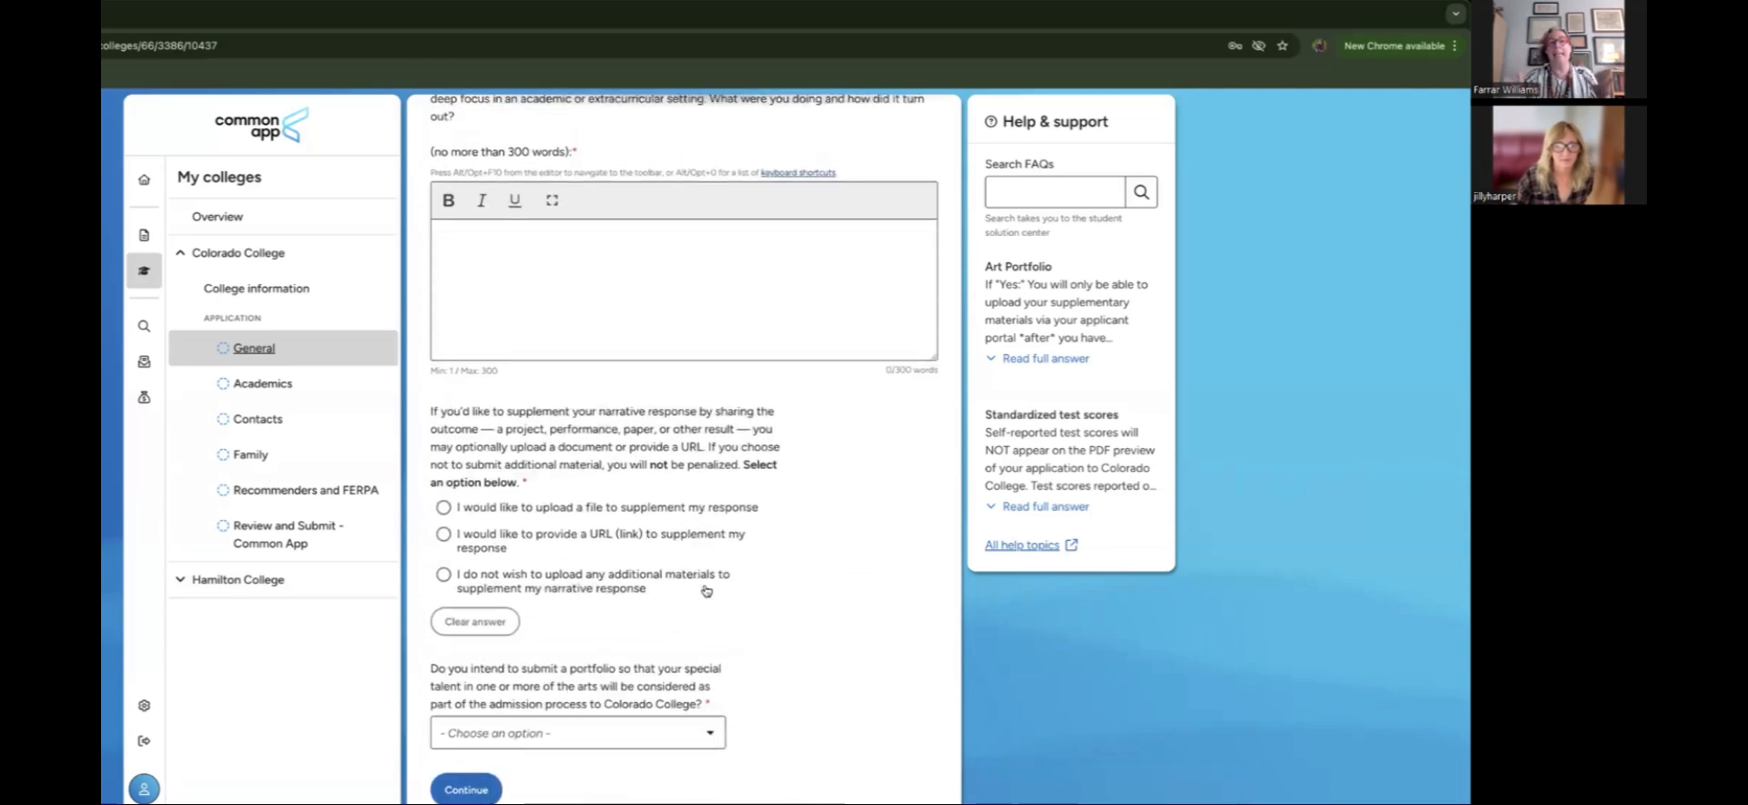
scroll(703, 589, "up", 2)
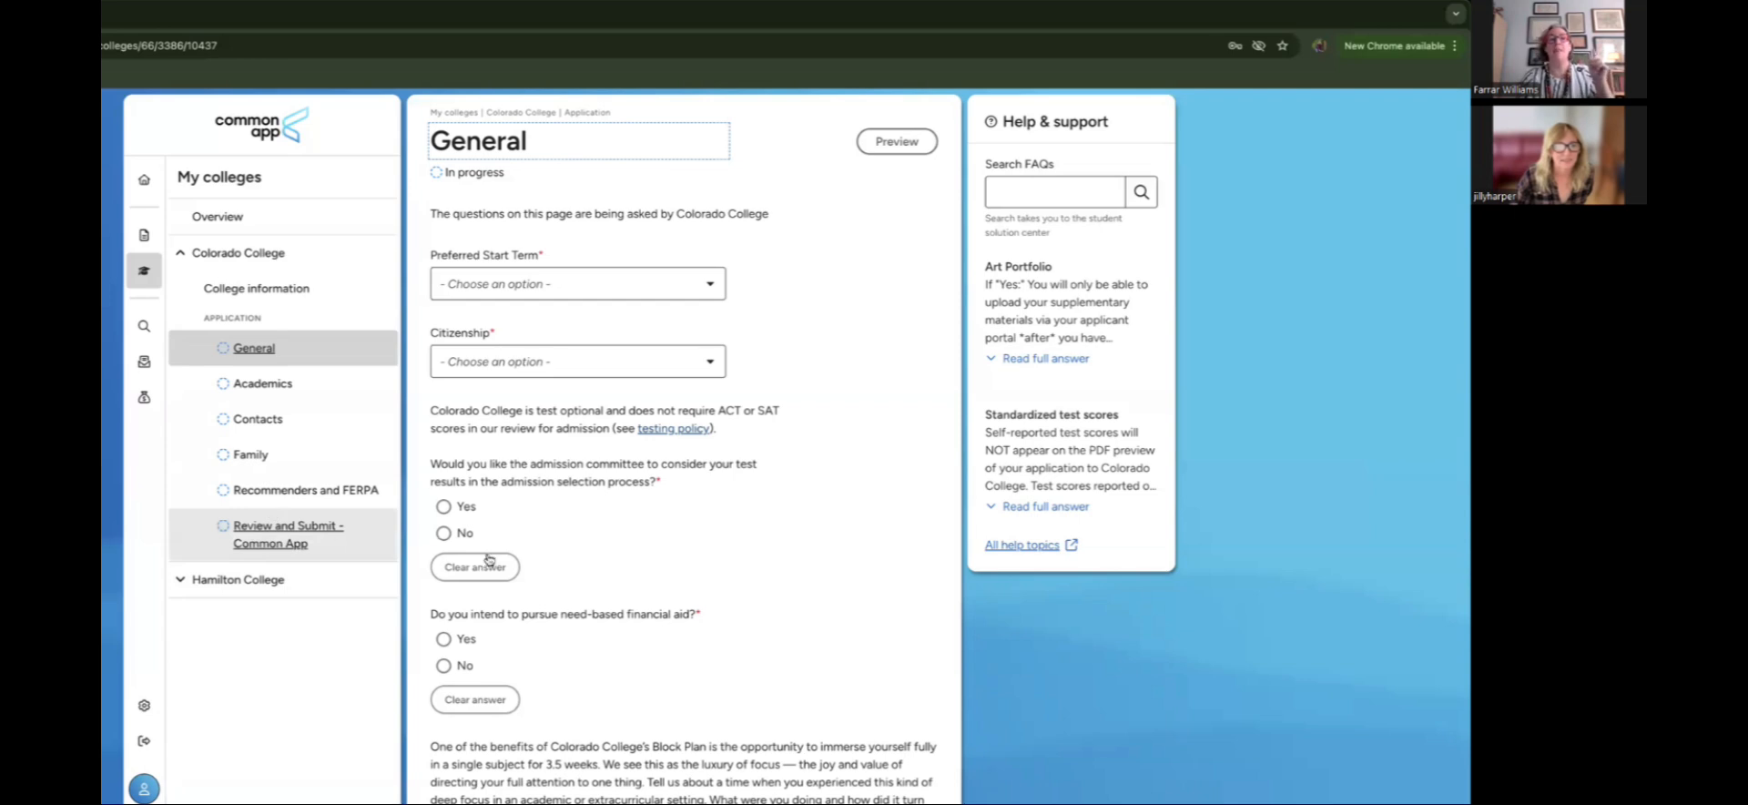
scroll(598, 566, "down", 2)
scroll(599, 566, "down", 5)
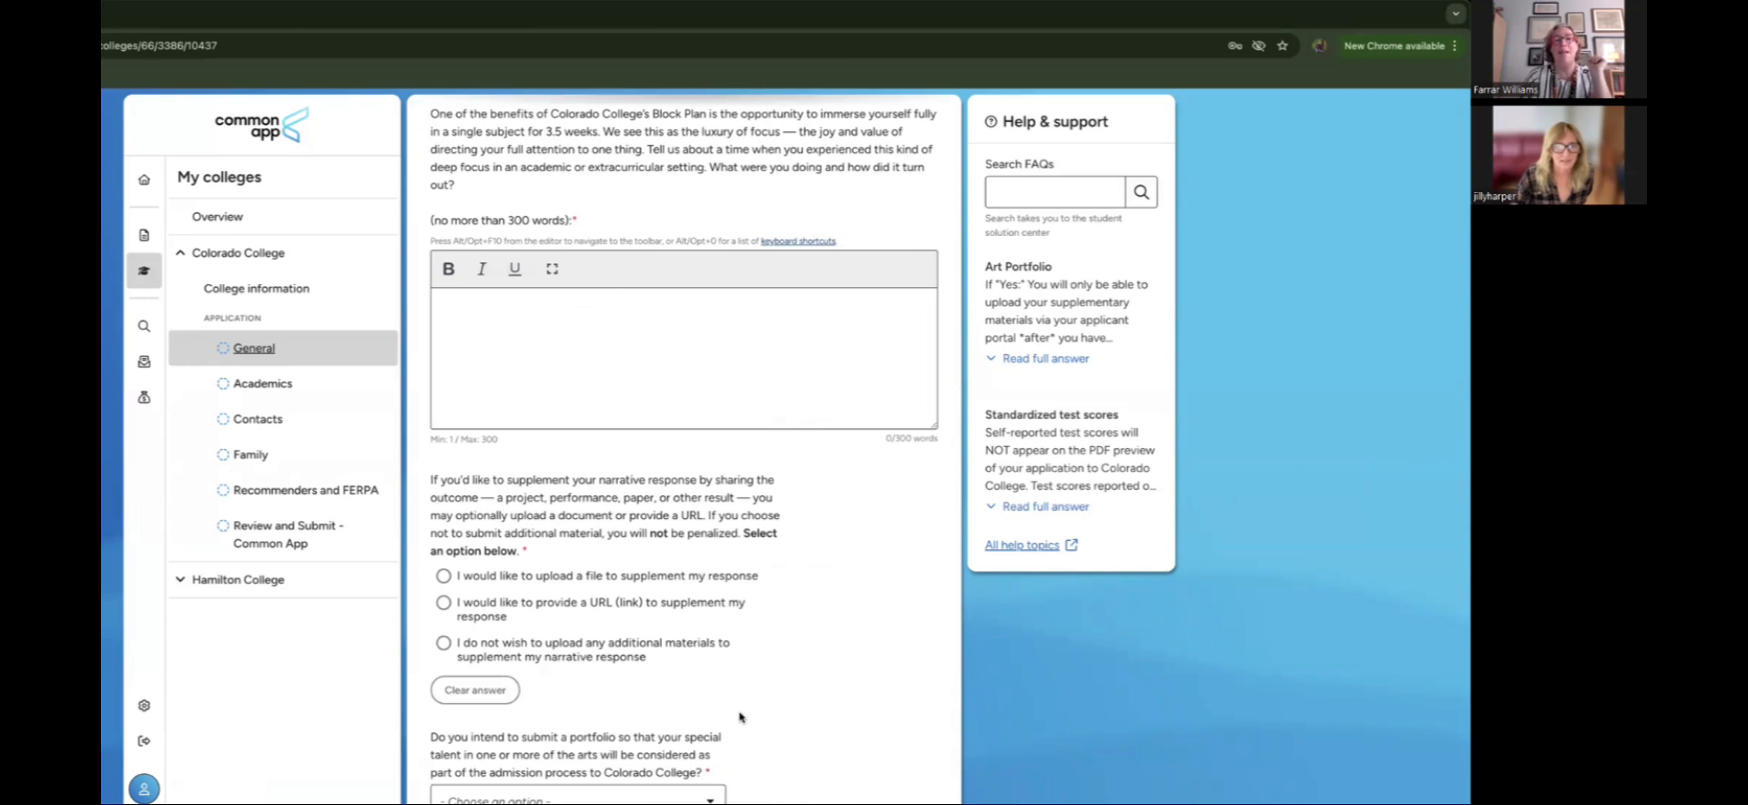
scroll(739, 716, "down", 1)
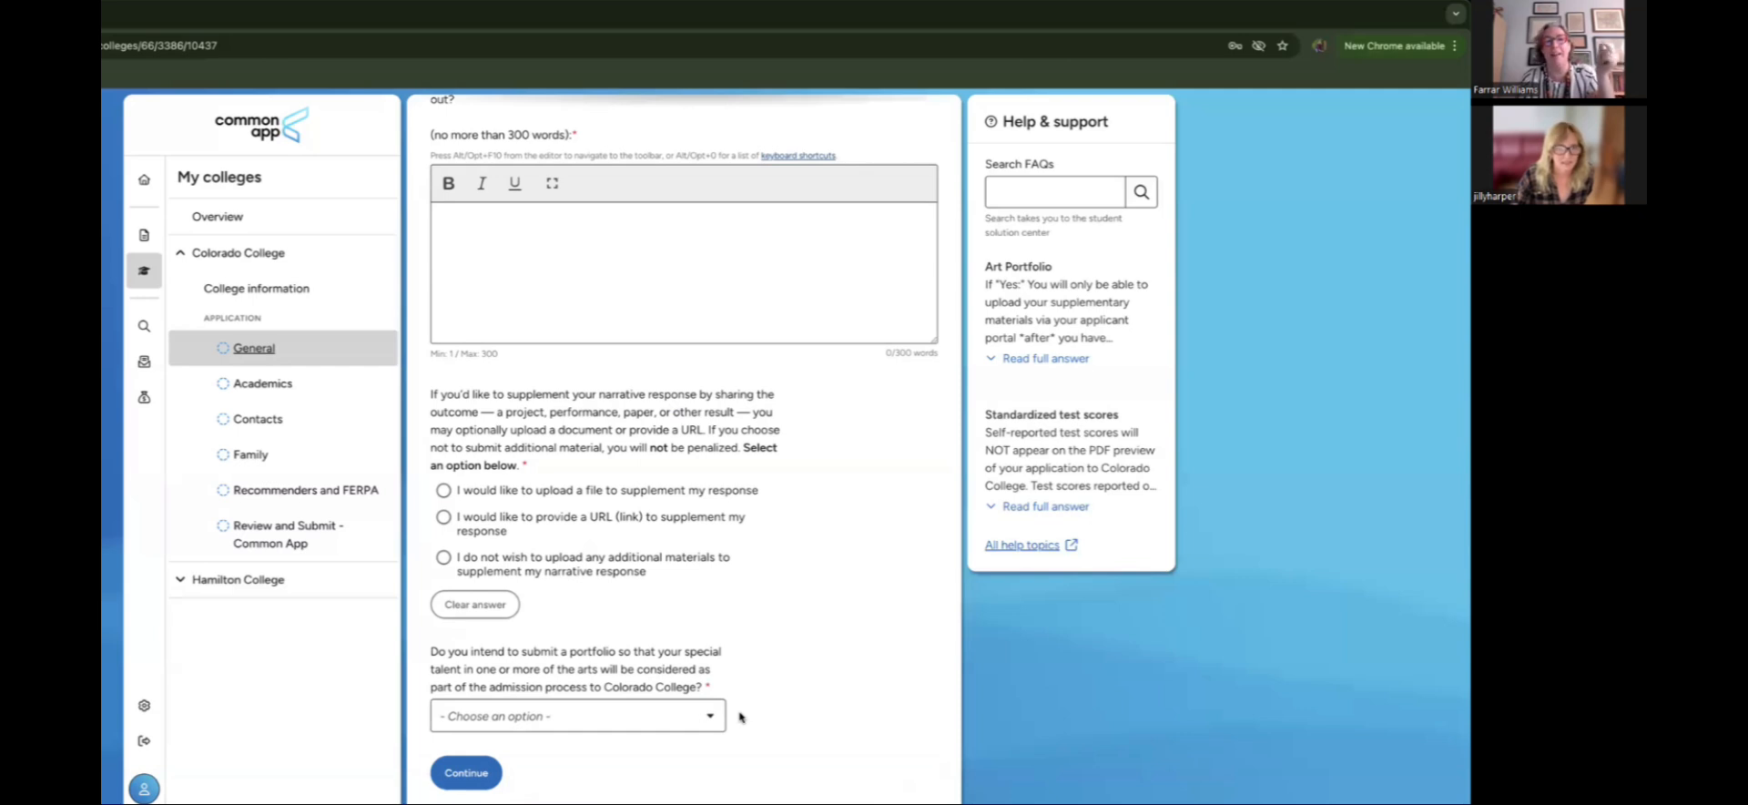
scroll(739, 717, "up", 1)
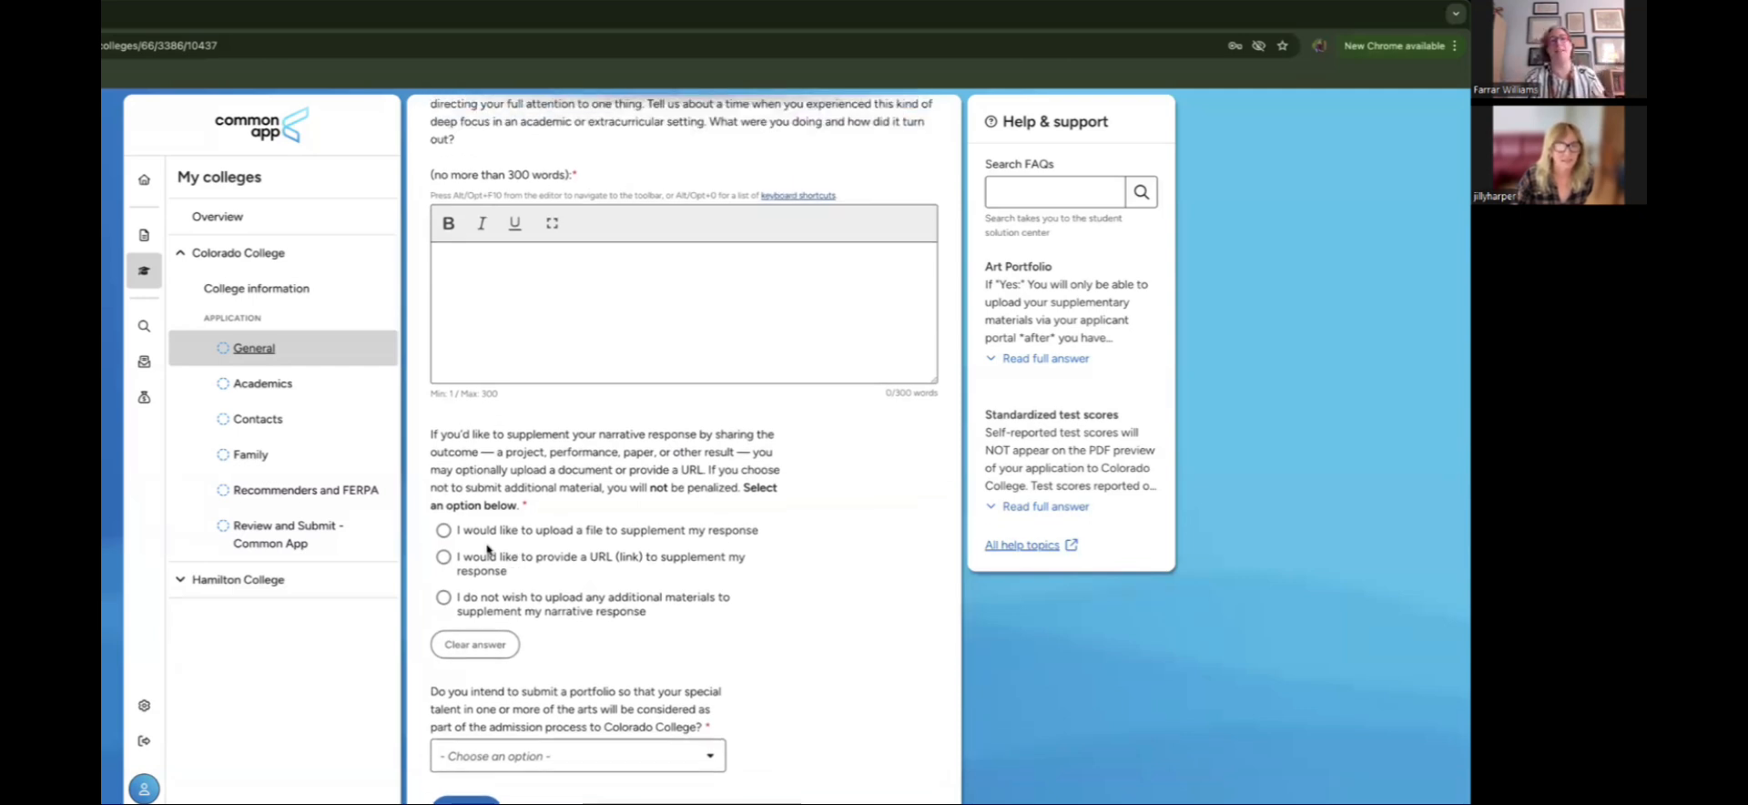
scroll(488, 548, "up", 1)
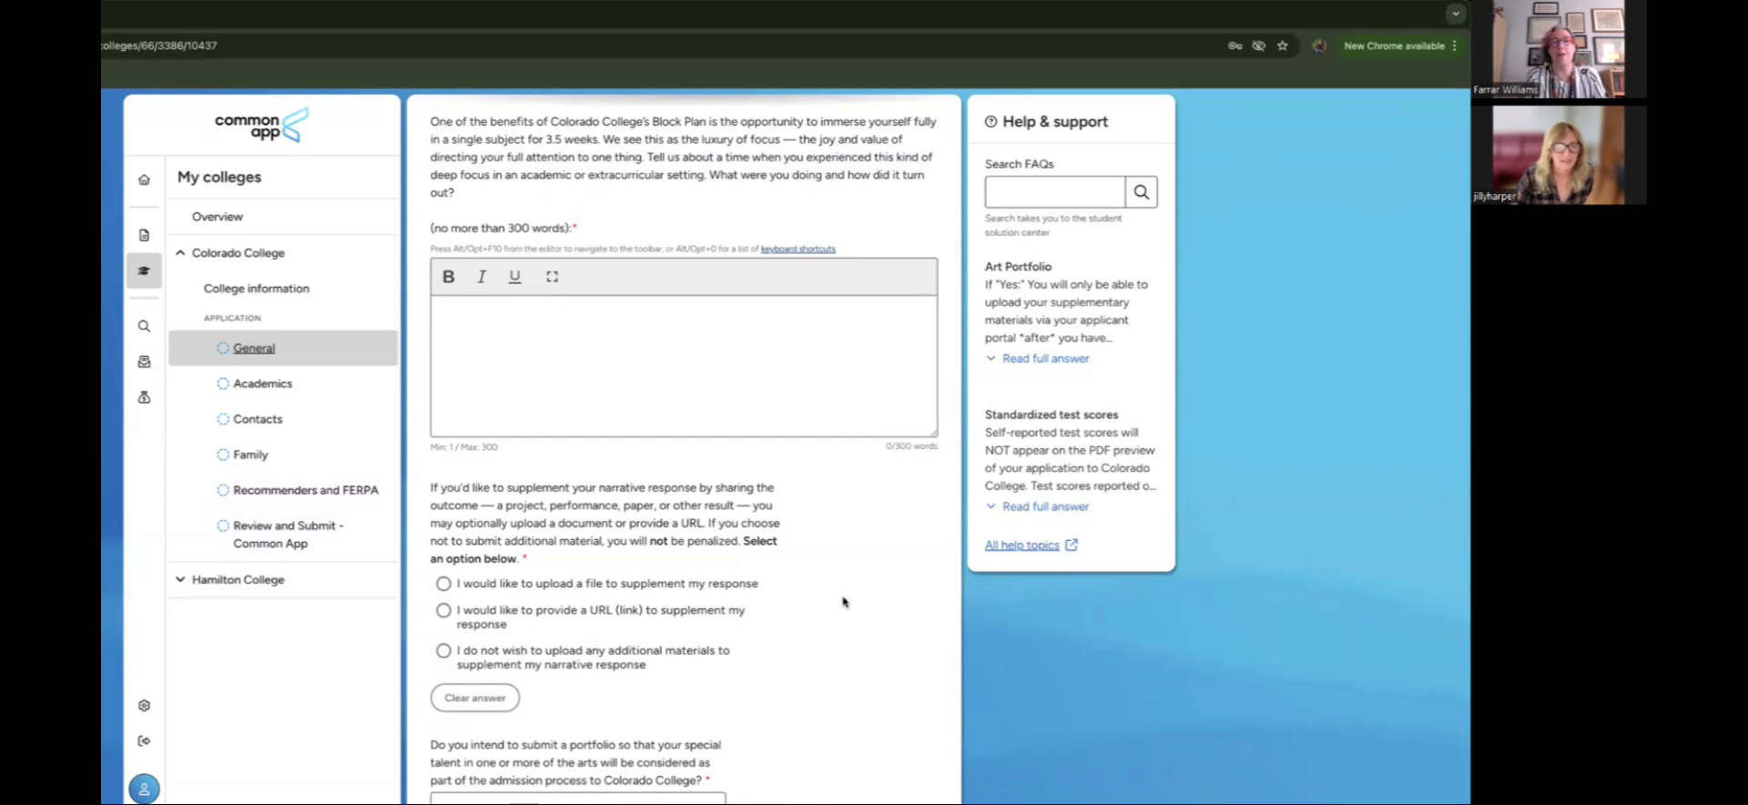
scroll(843, 601, "down", 1)
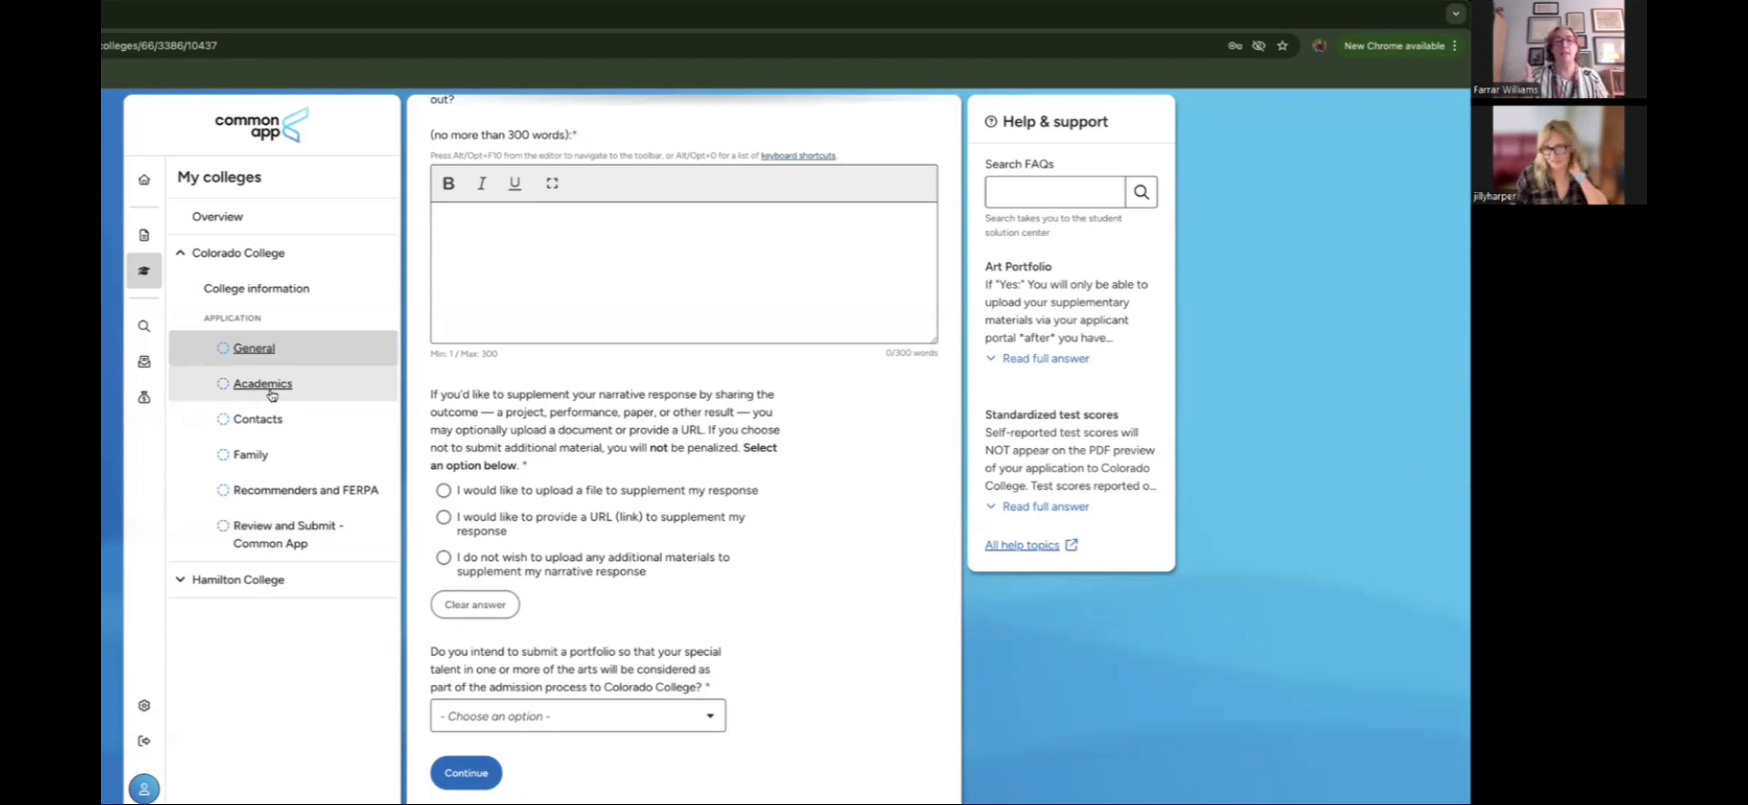
scroll(614, 411, "up", 2)
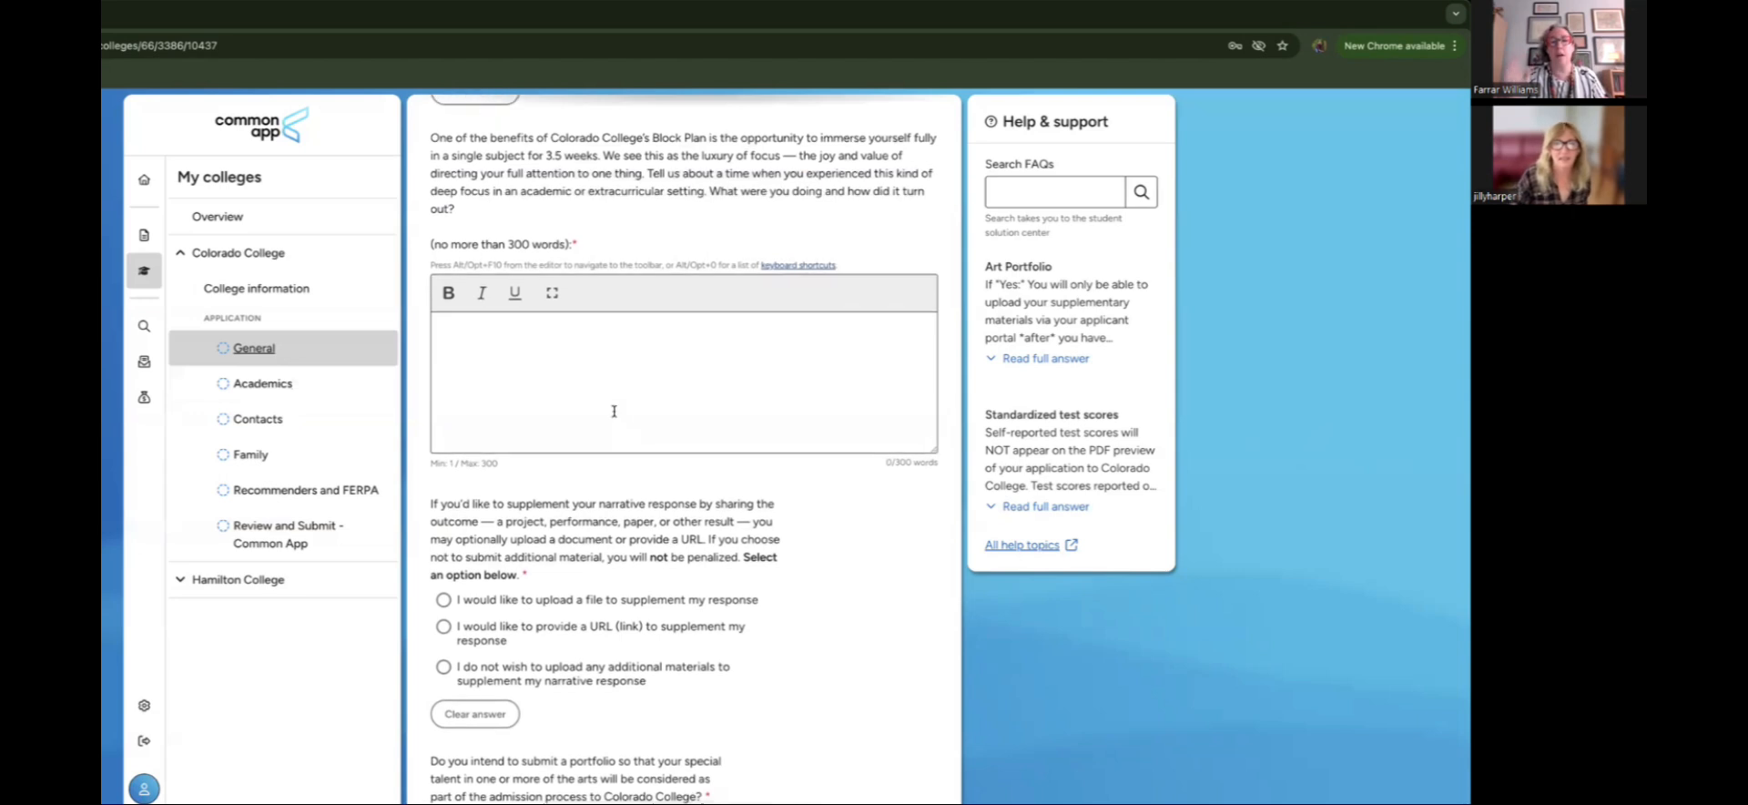
scroll(614, 410, "down", 1)
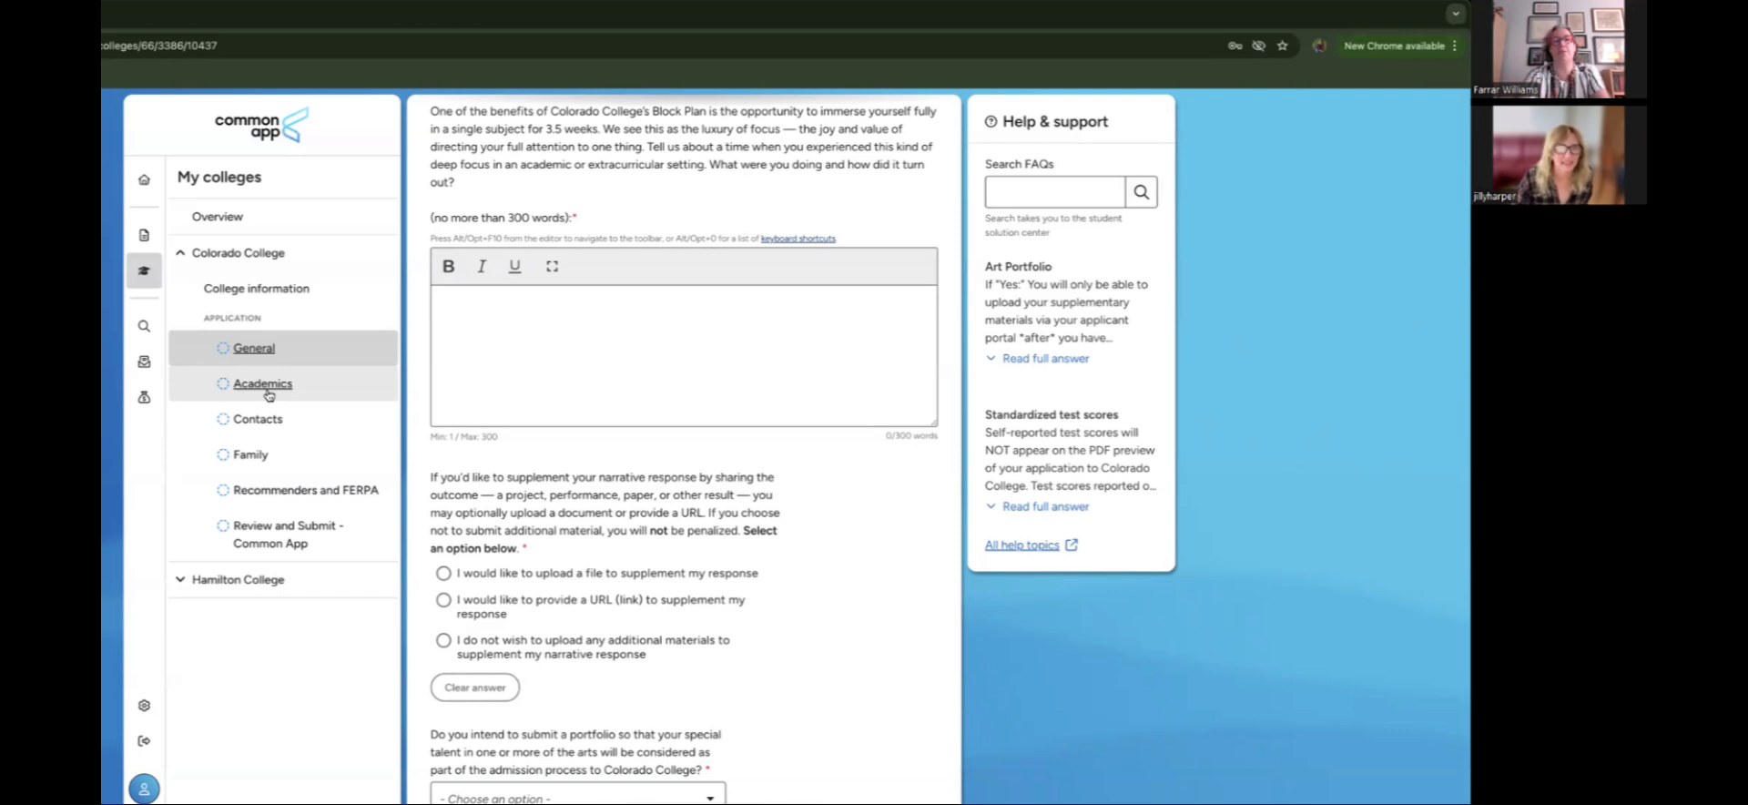
Step: Step through Colorado College's Academics, Contacts and Family pages to Recommenders and FERPA
left_click(269, 394)
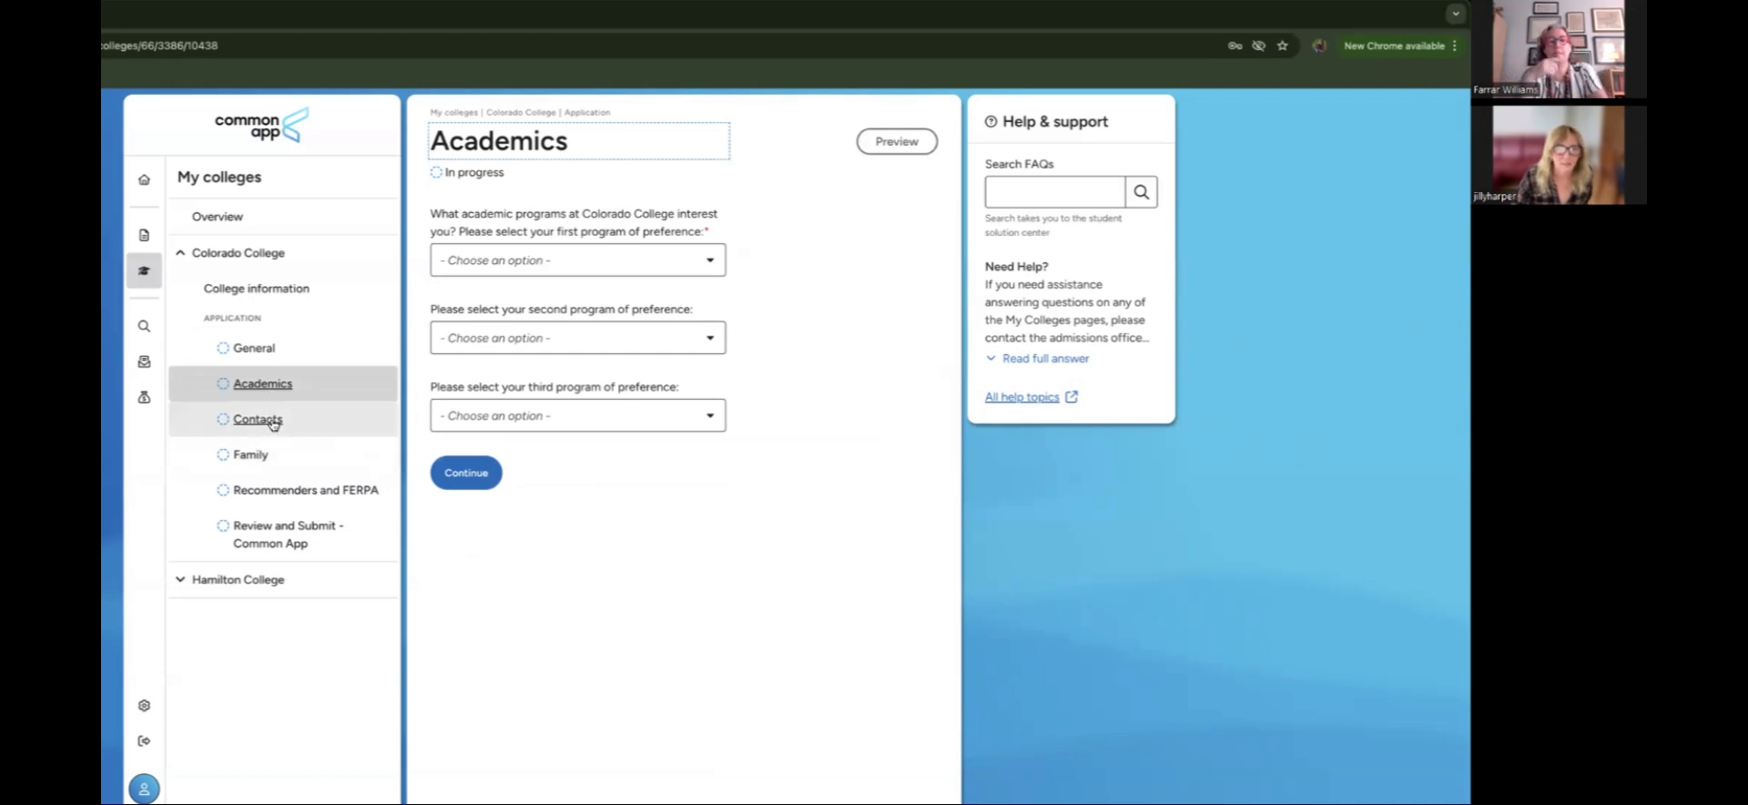
left_click(272, 421)
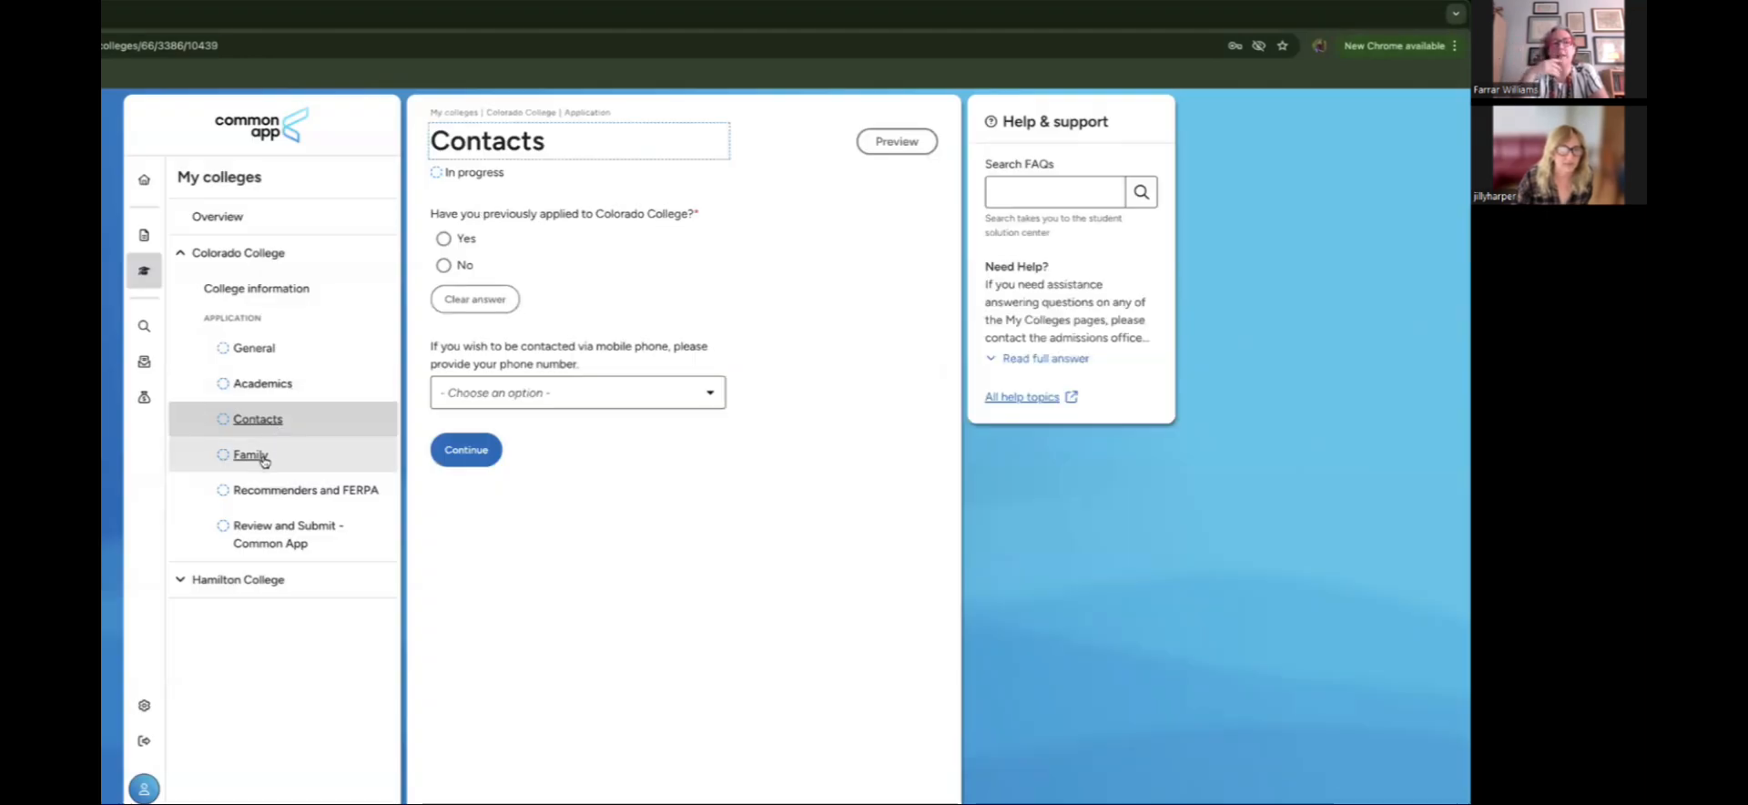
left_click(268, 459)
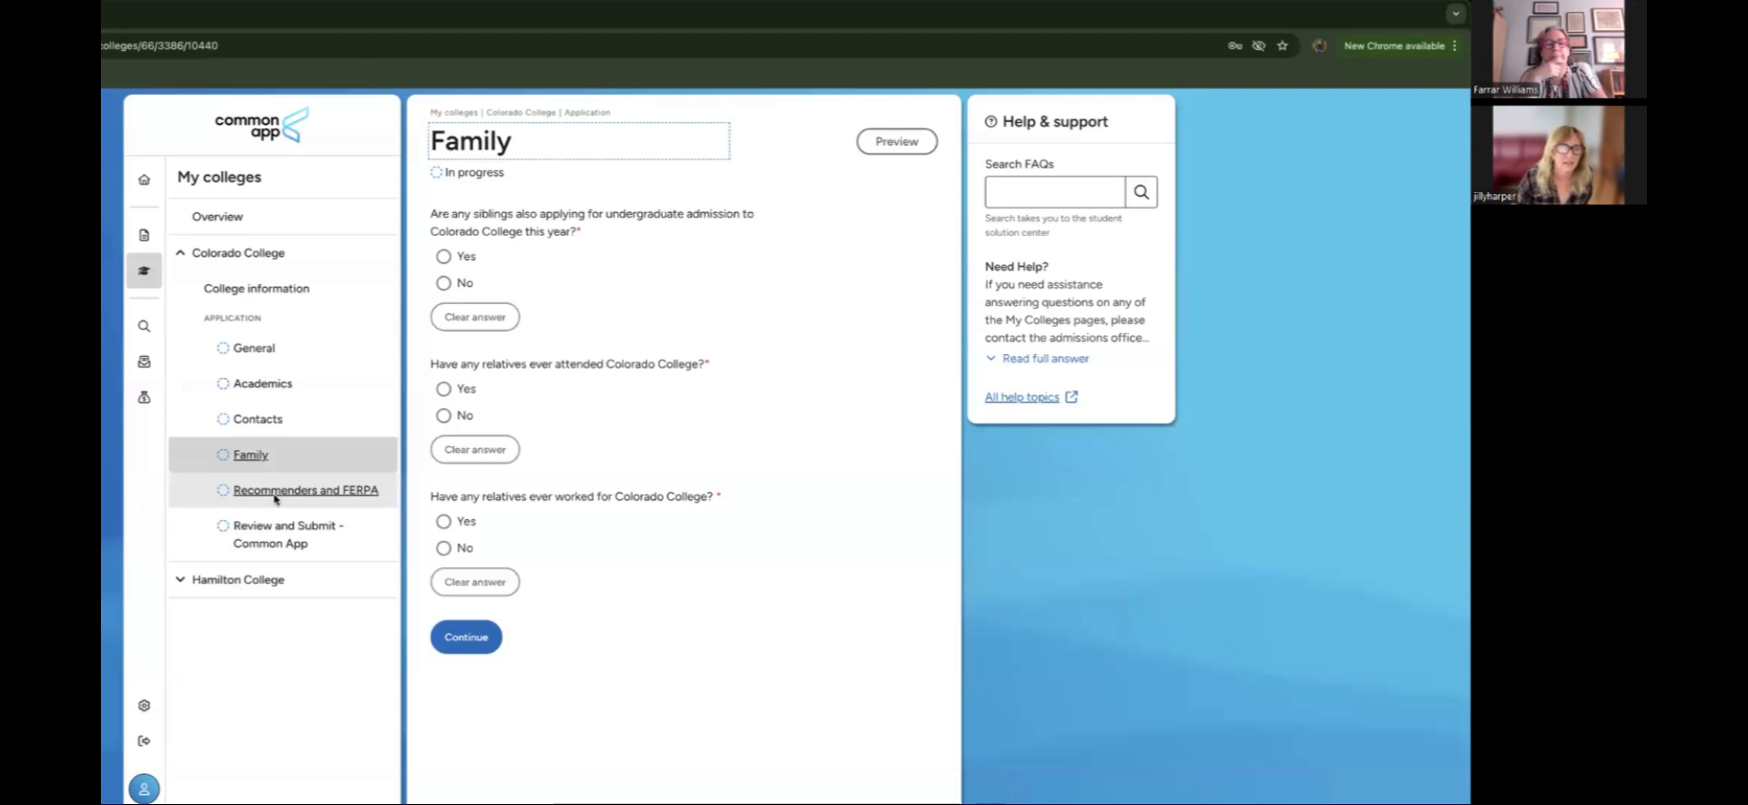
left_click(275, 492)
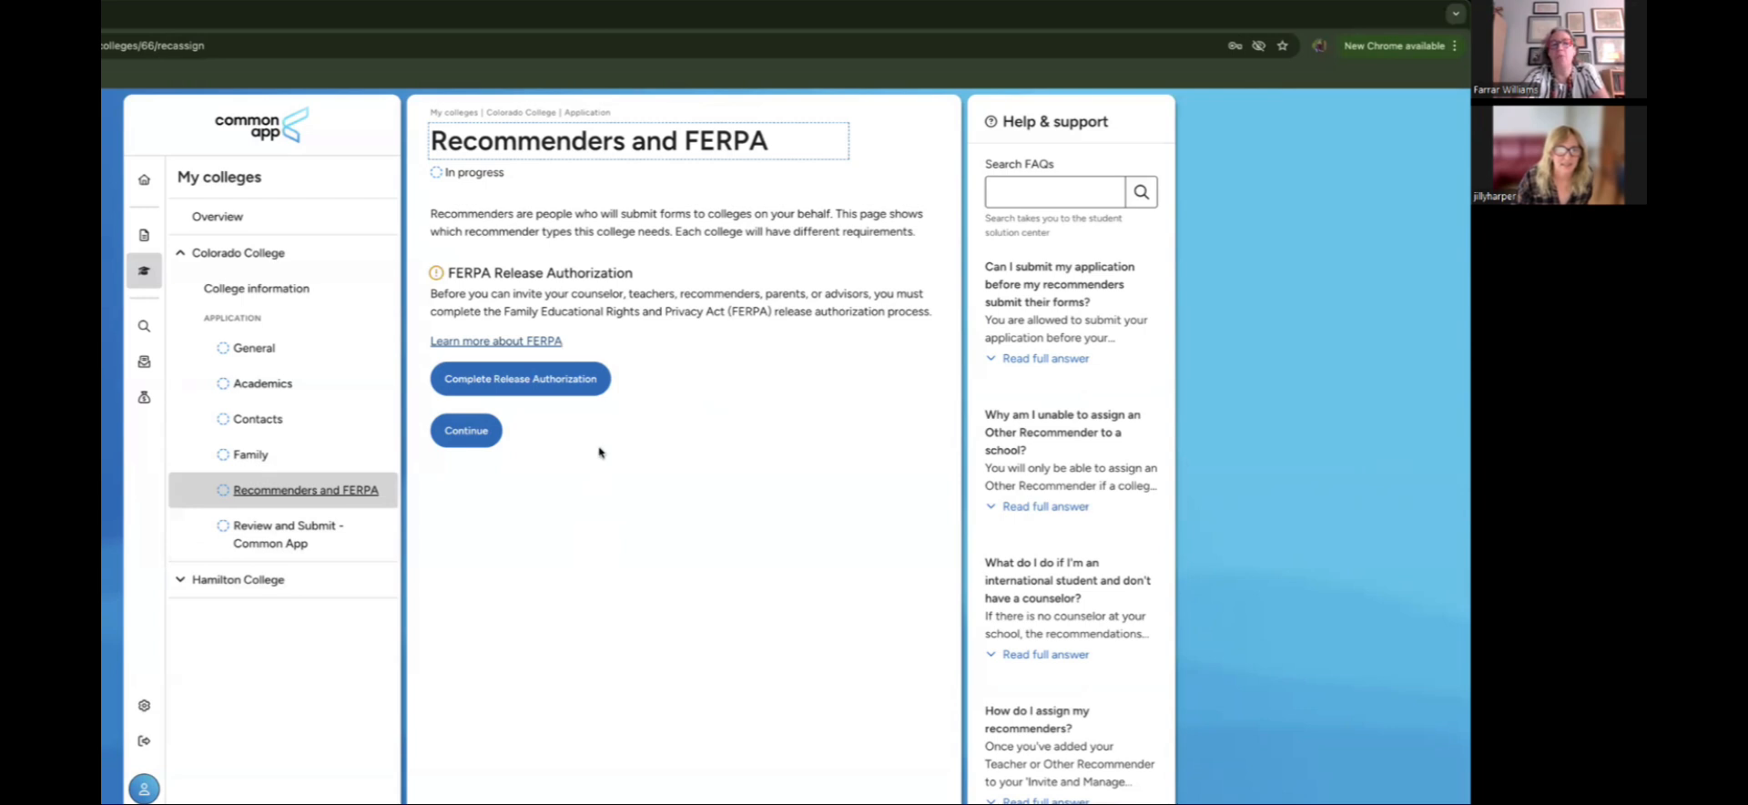
Step: Start the FERPA release authorization, confirm reading the explanation, and continue to the form
left_click(564, 391)
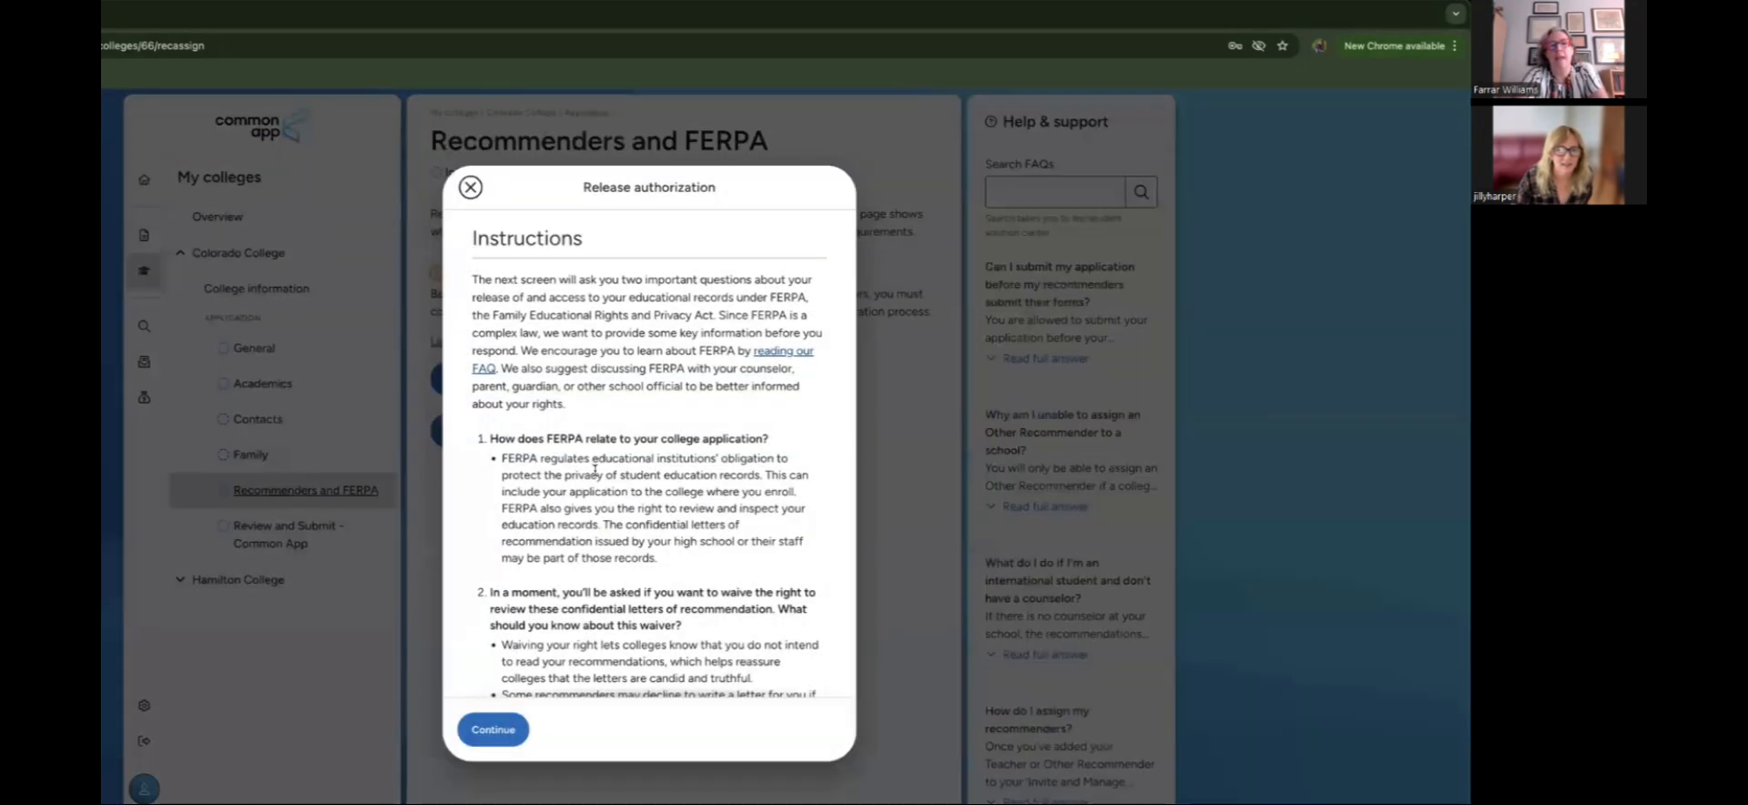
scroll(594, 470, "down", 2)
scroll(596, 469, "down", 2)
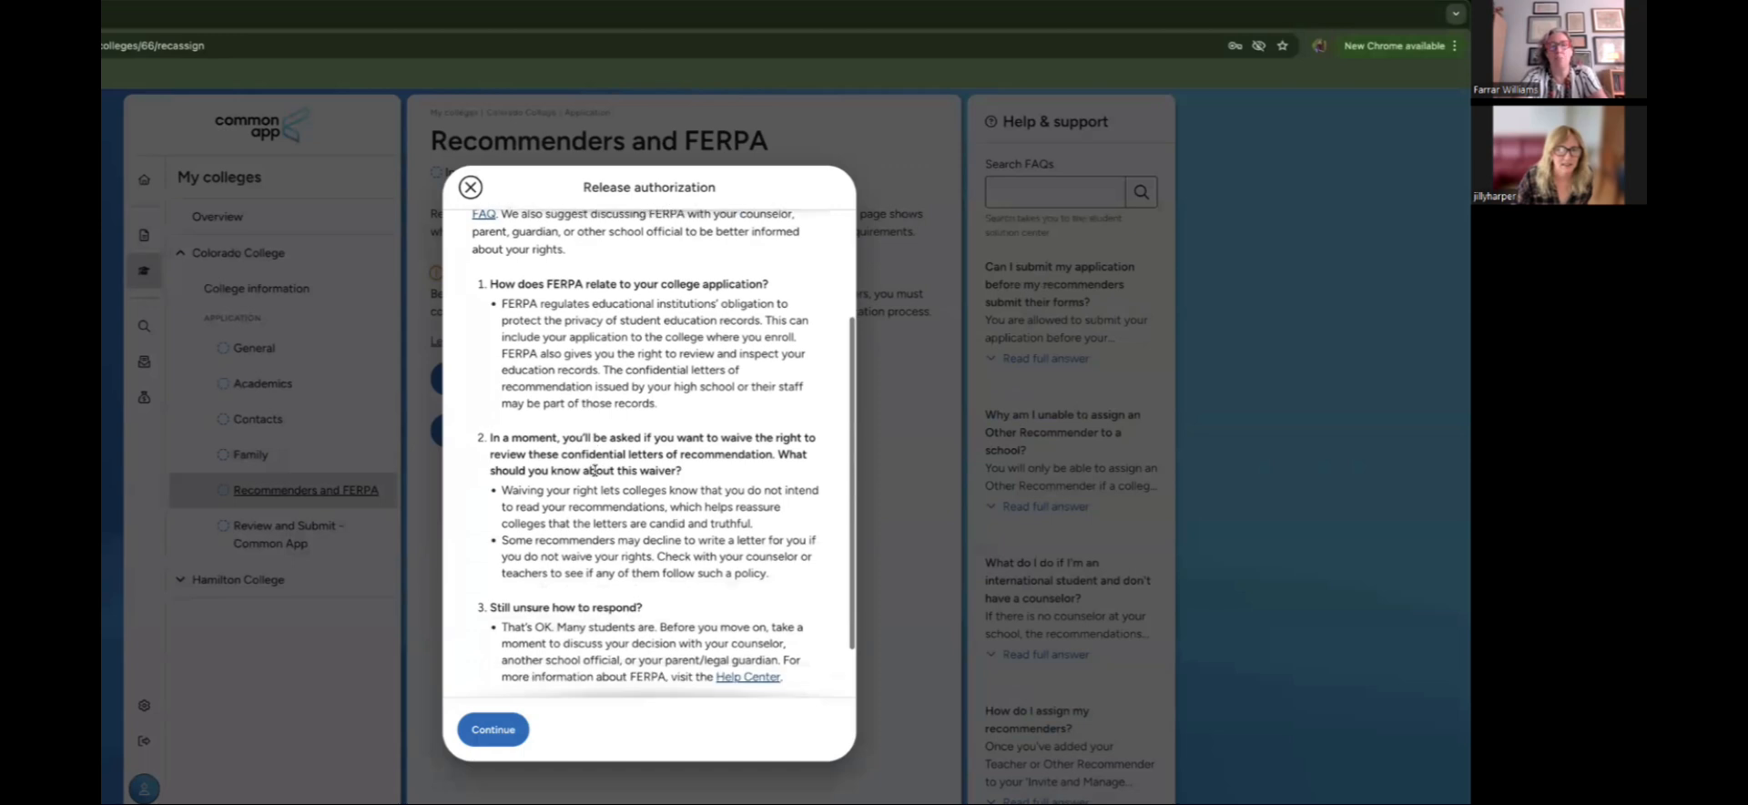
scroll(597, 473, "down", 2)
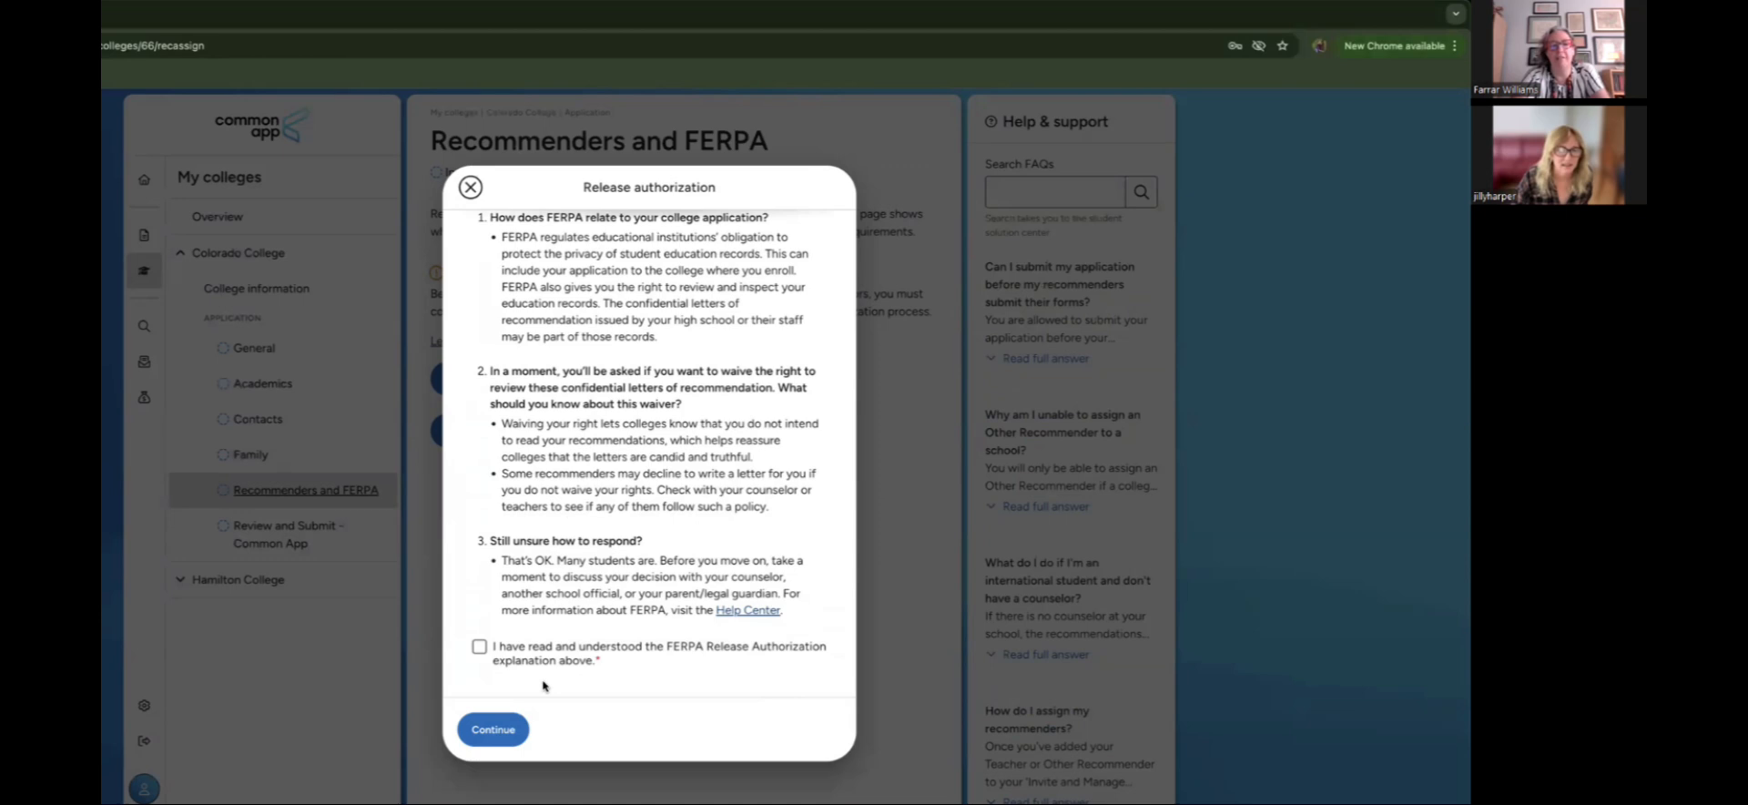
left_click(479, 647)
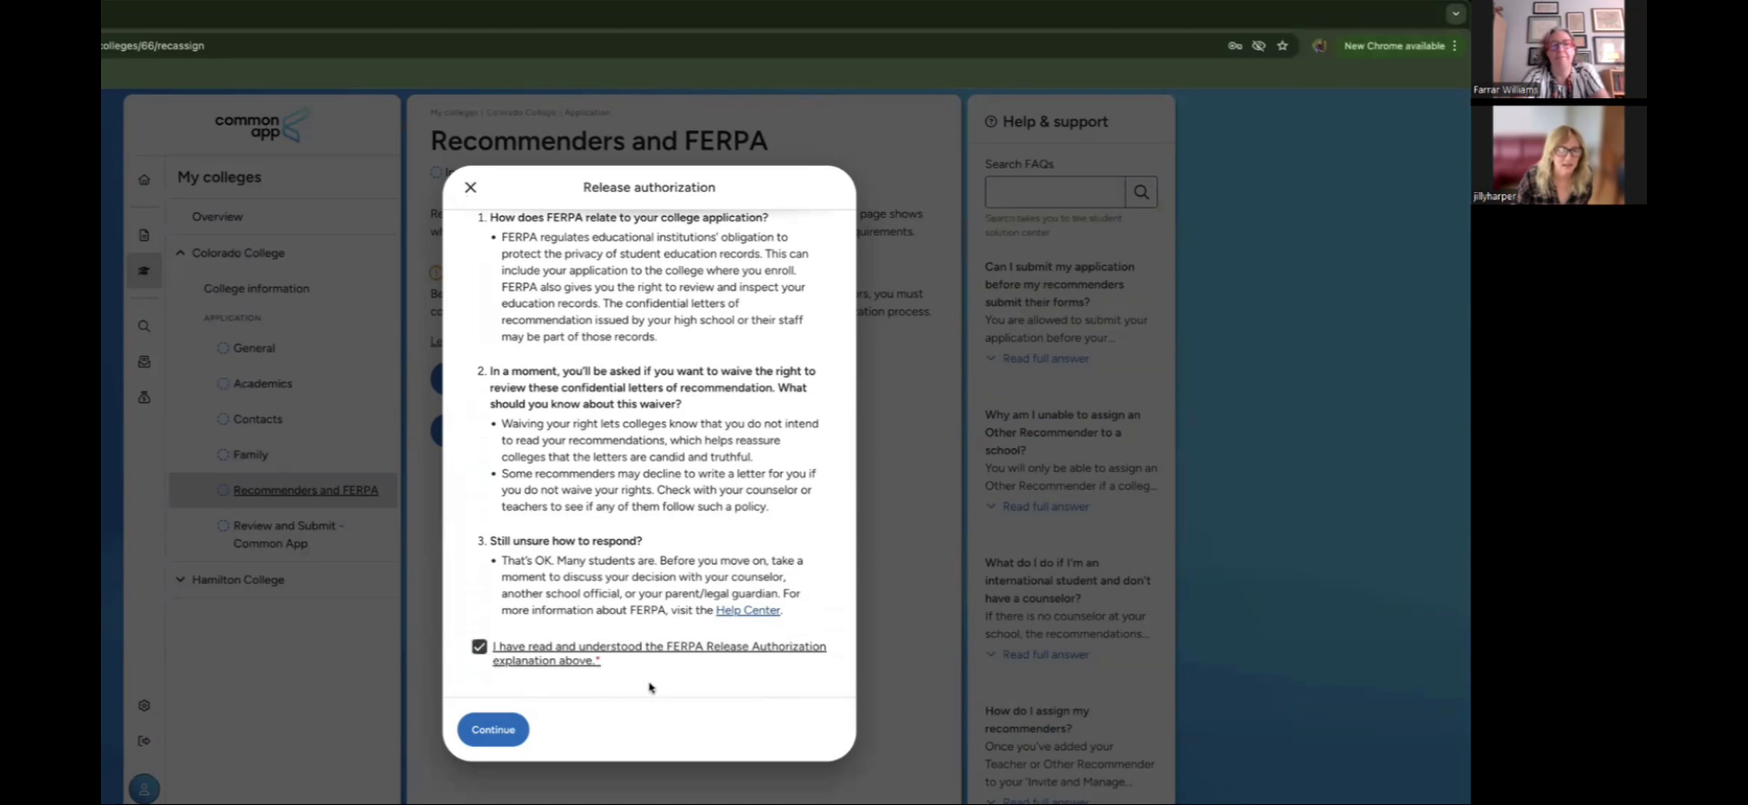
left_click(483, 738)
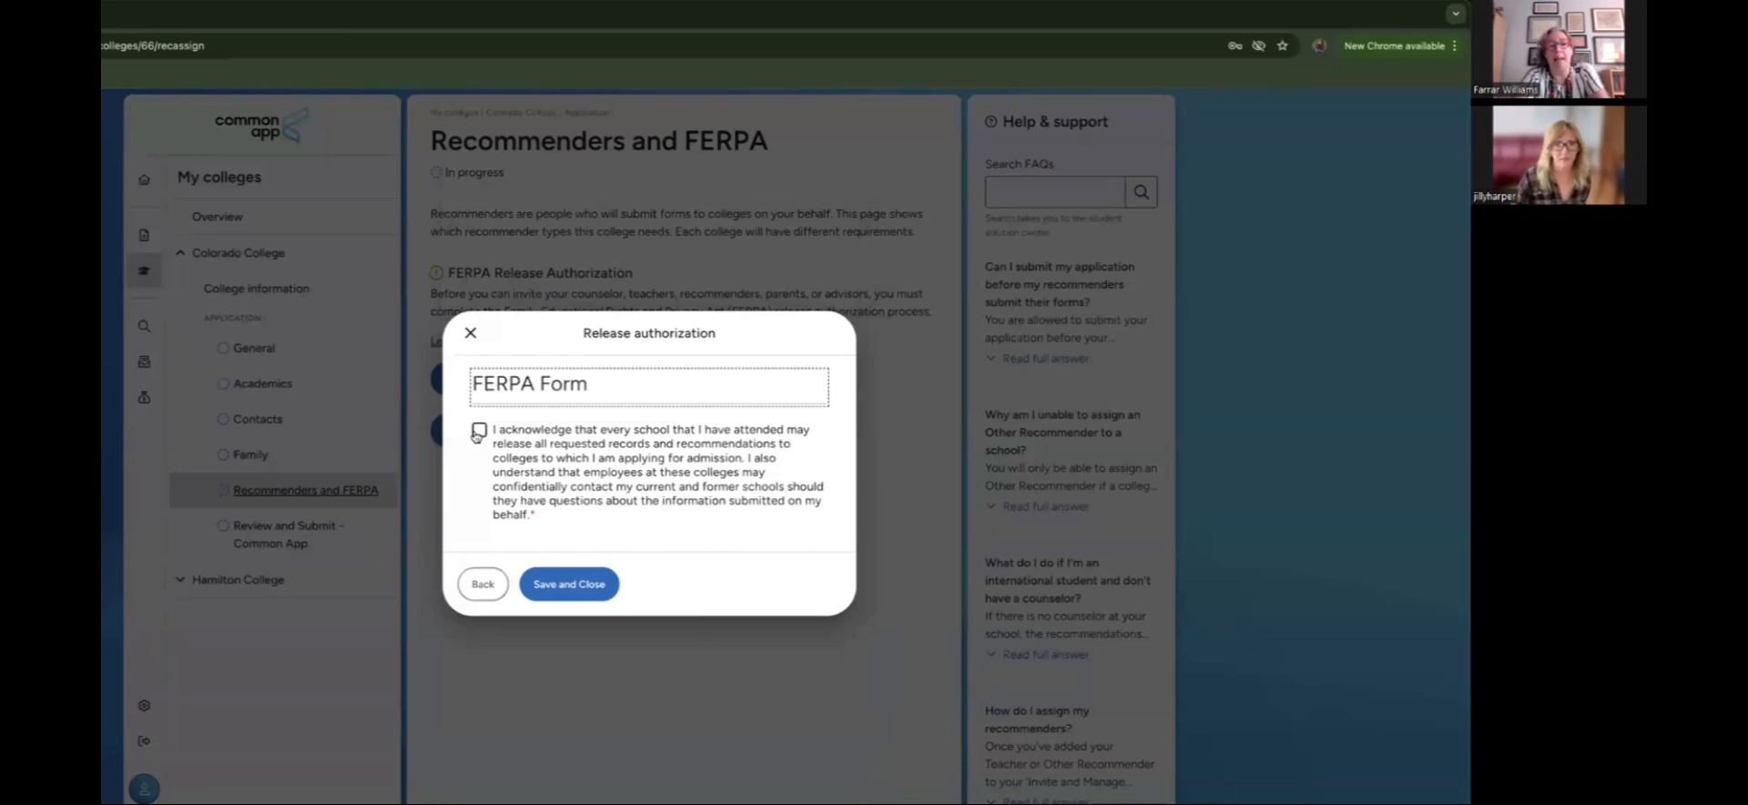
Step: Waive the right to review recommendations for all colleges, sign, date it August 6, 2025, and save
left_click(489, 455)
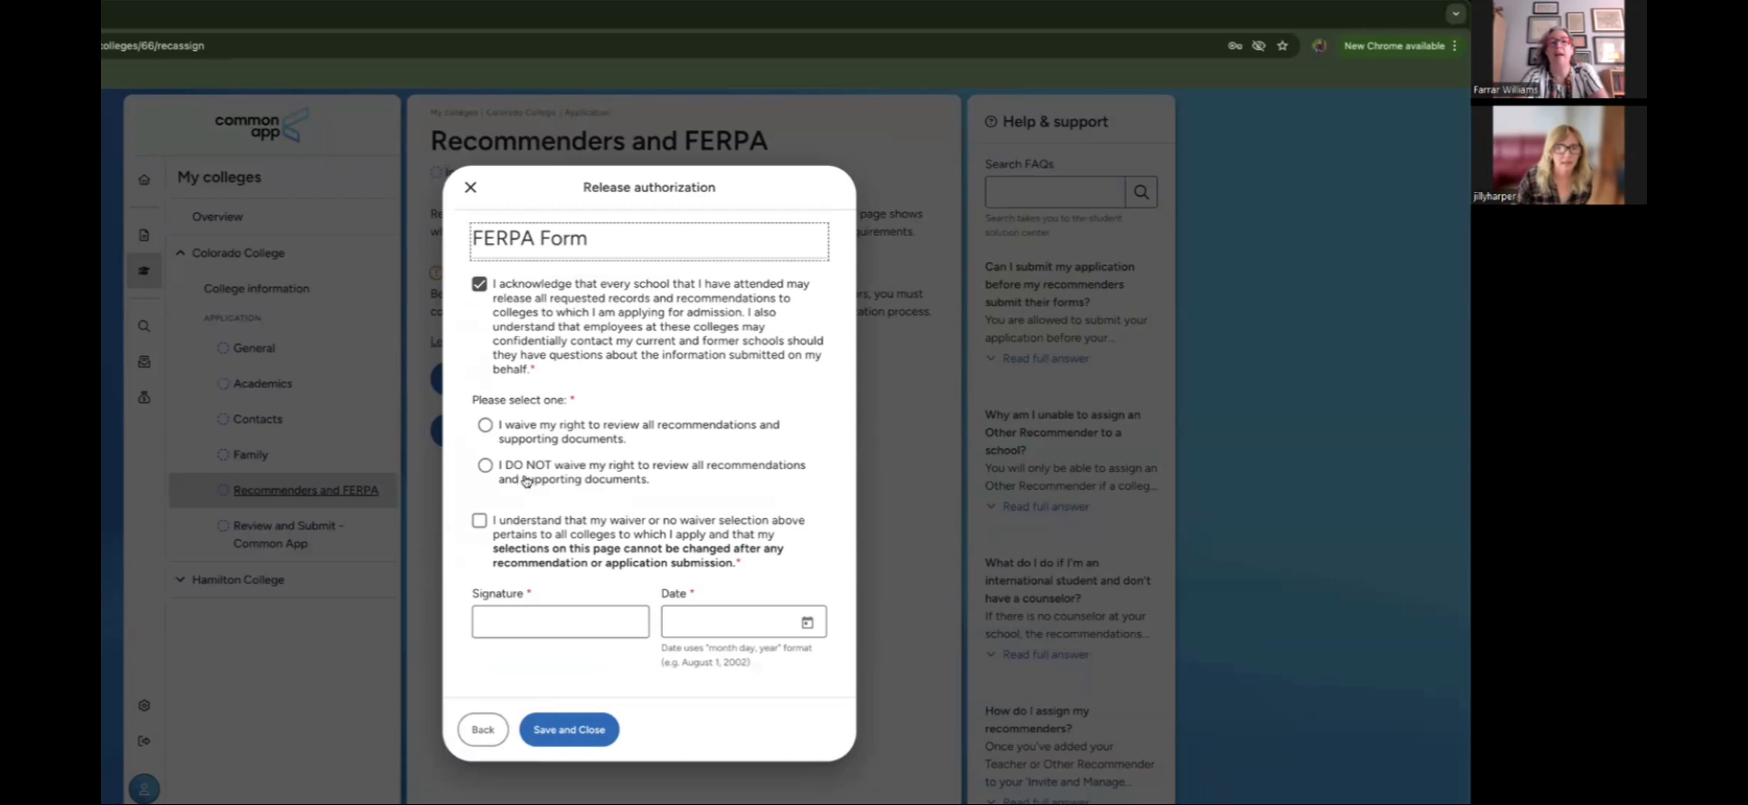
left_click(492, 436)
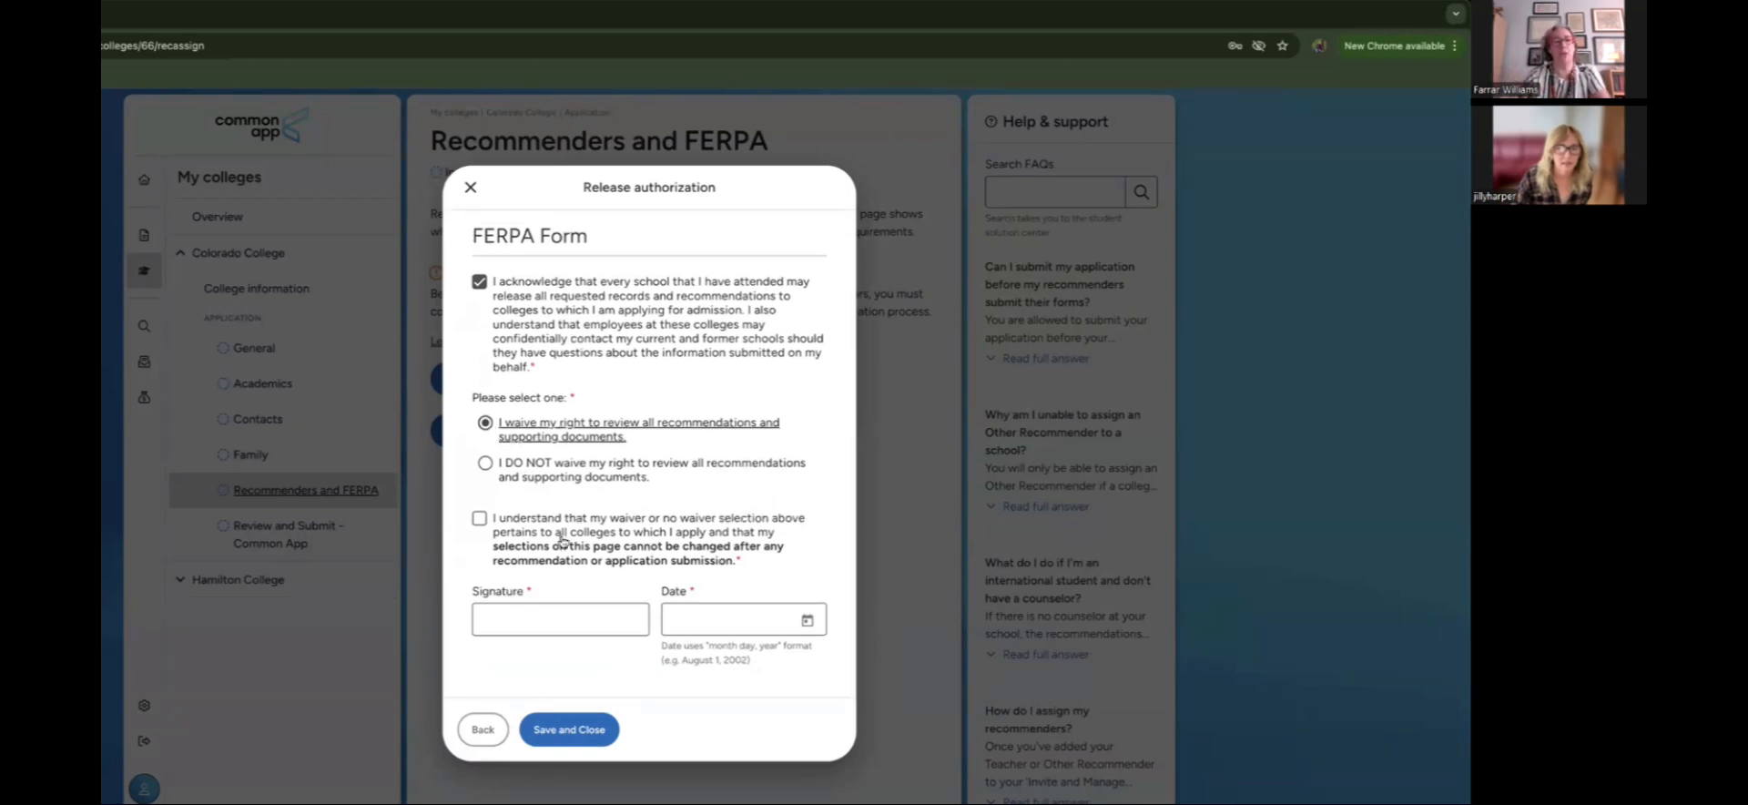
left_click(481, 519)
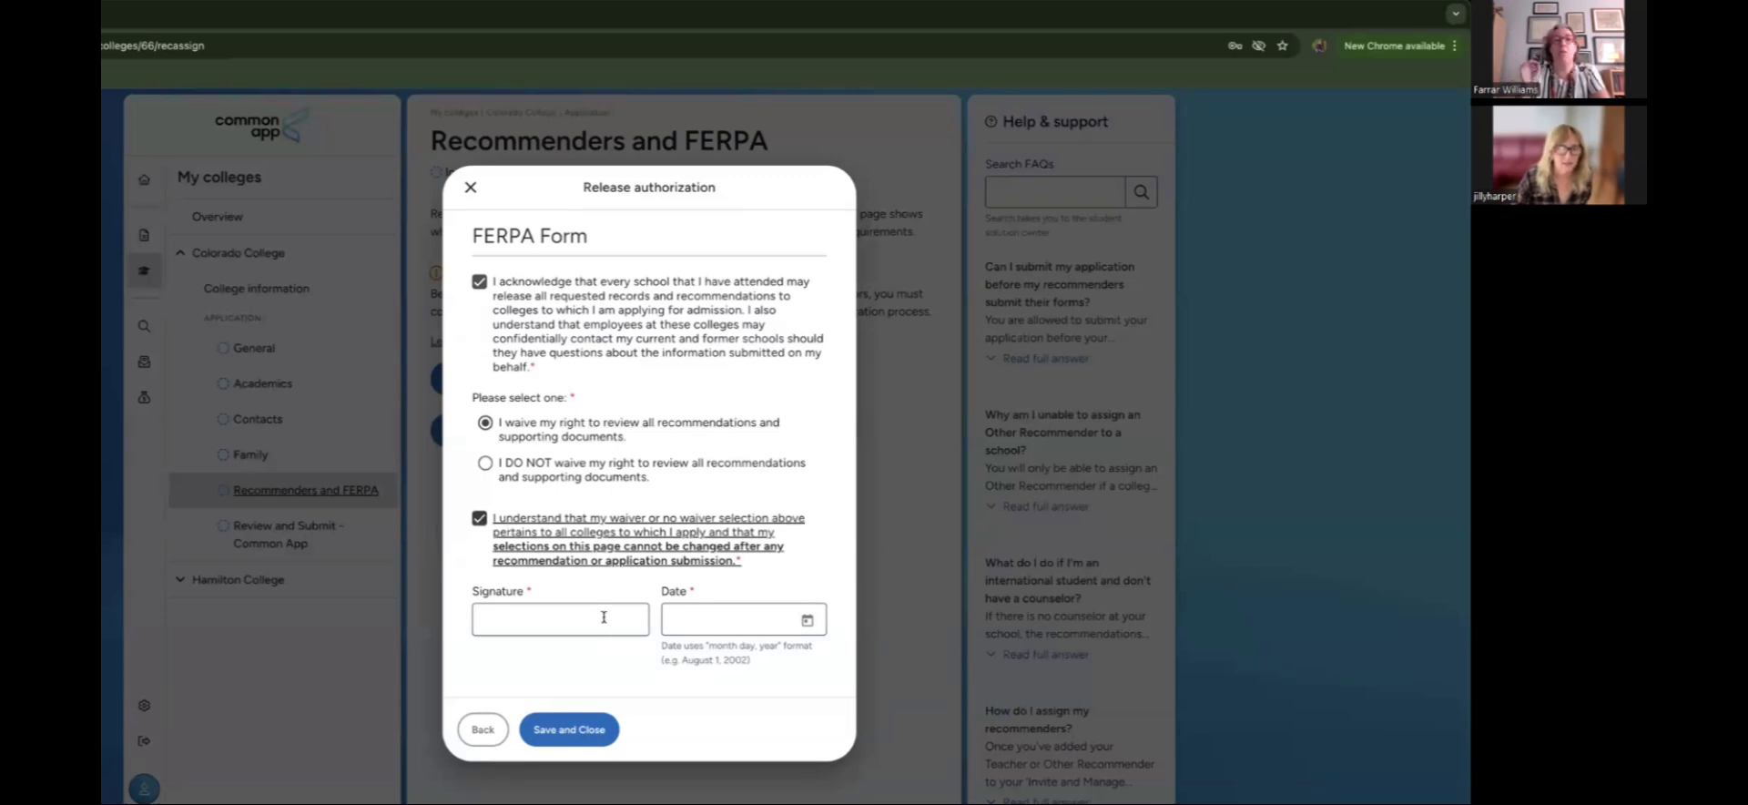
left_click(603, 616)
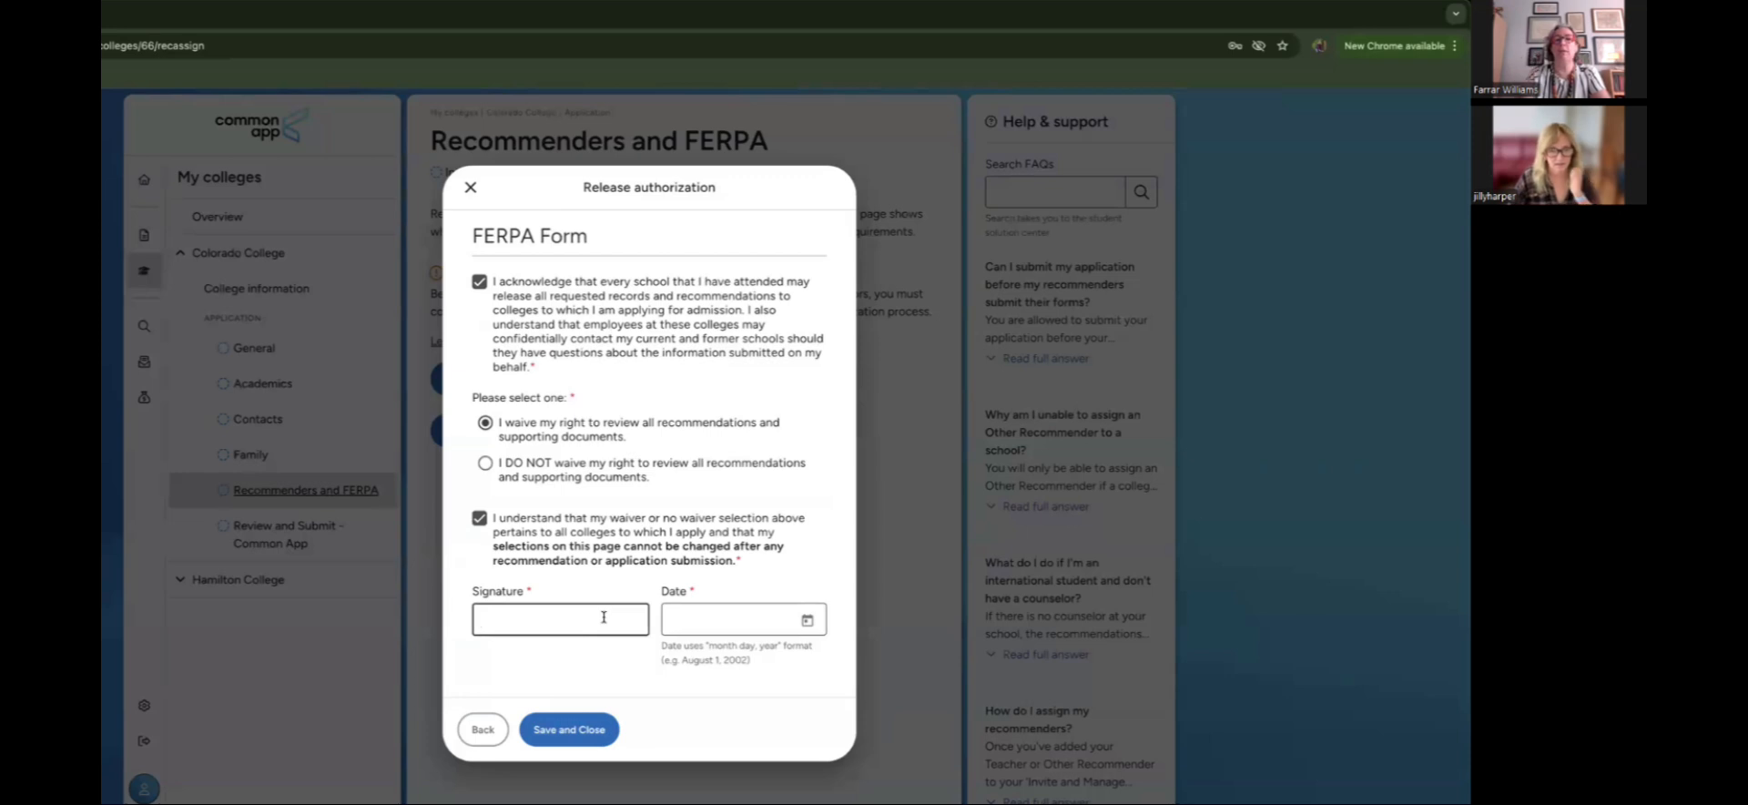
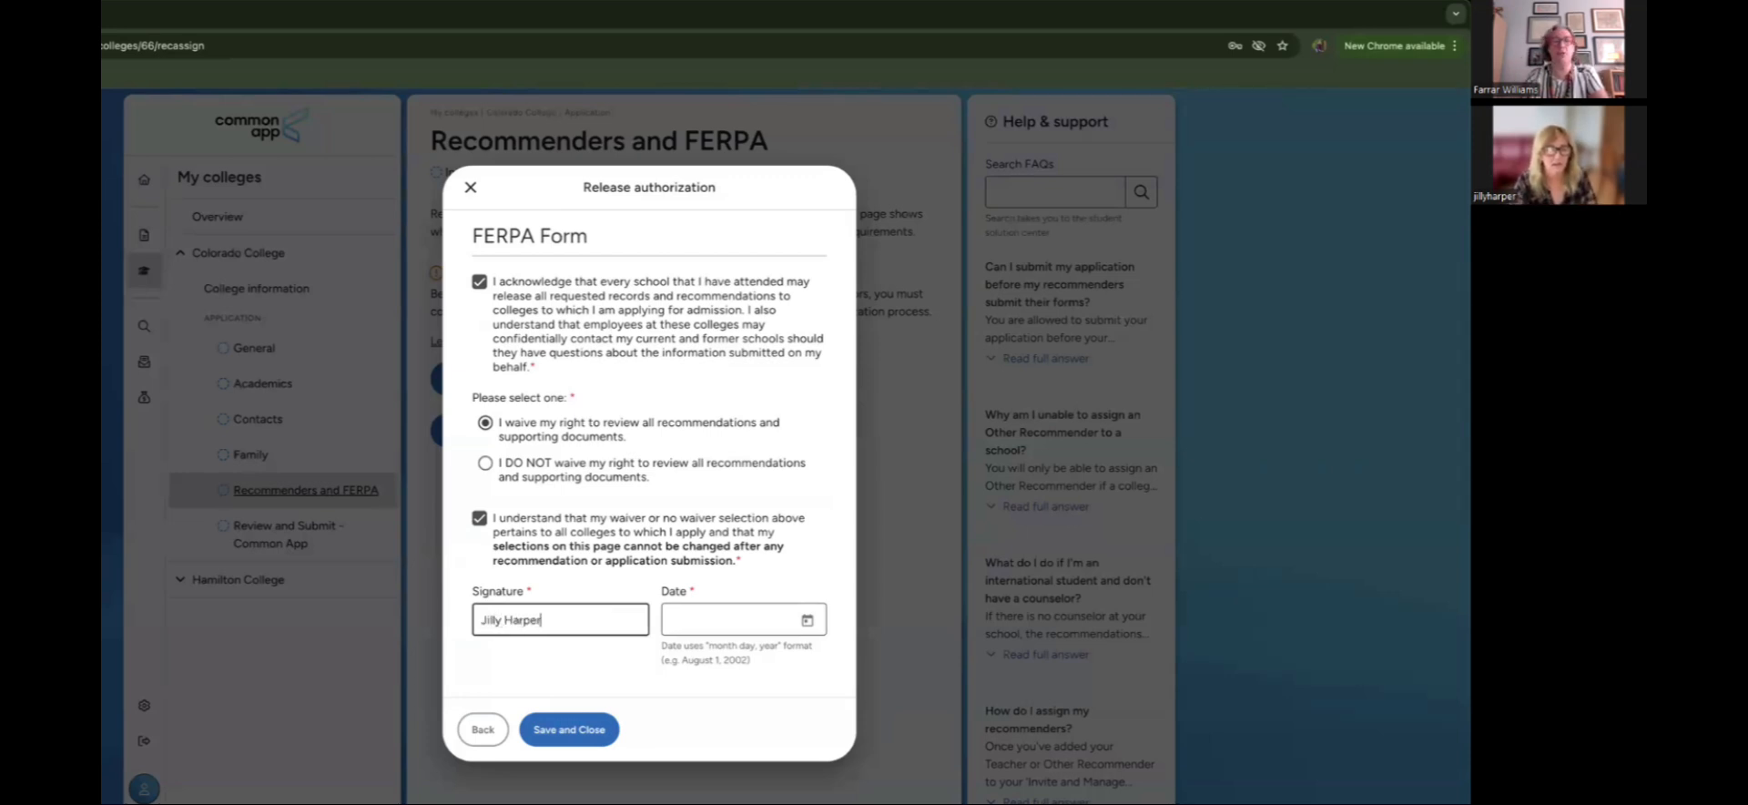
key("Tab")
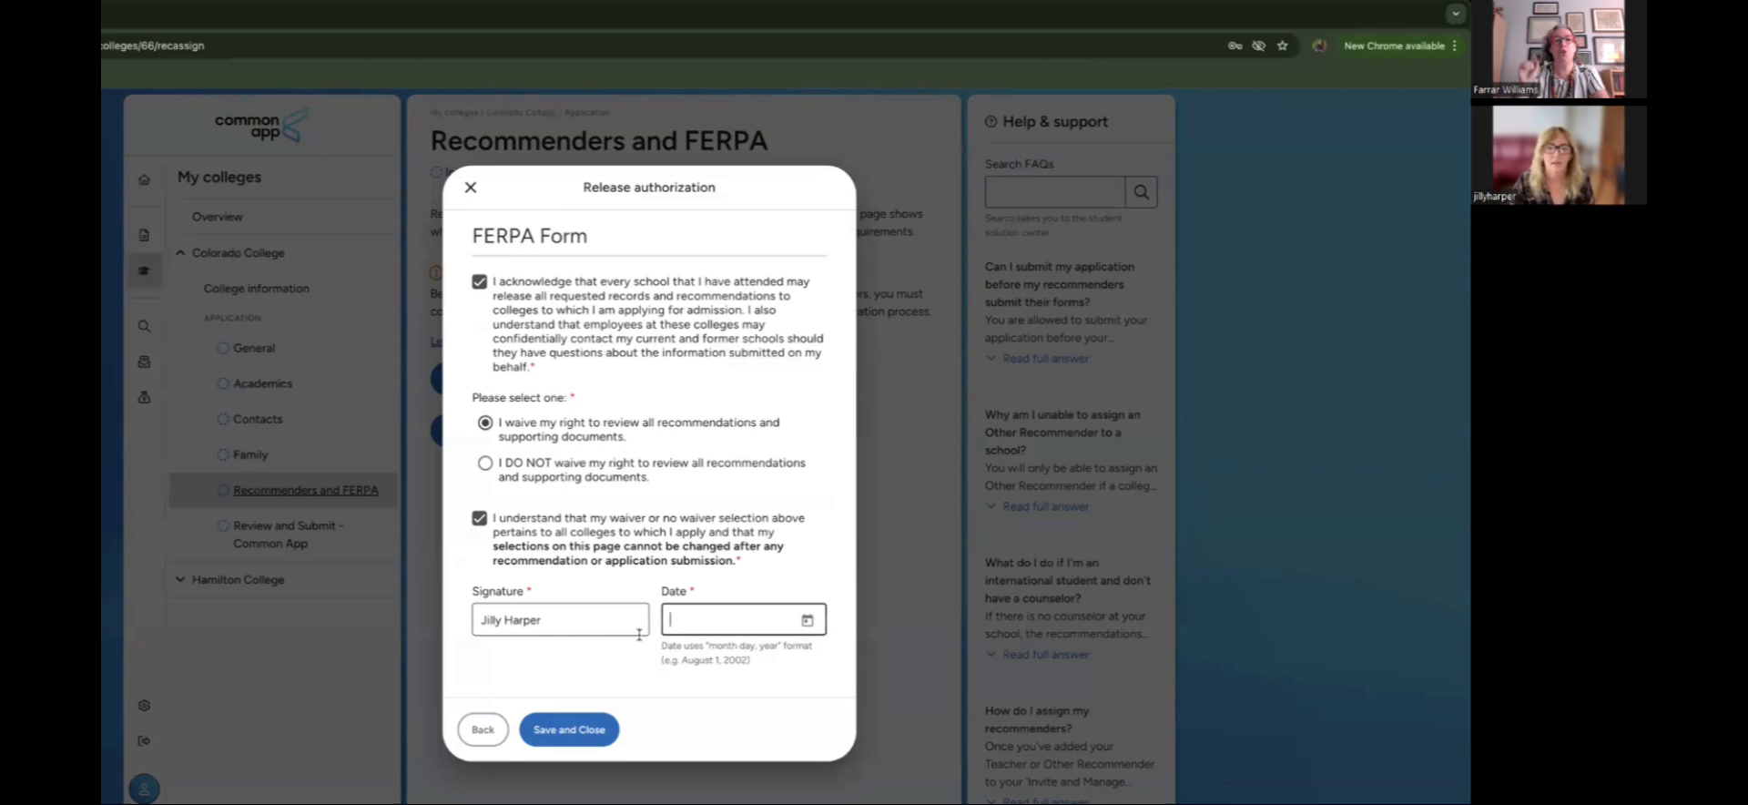
left_click(807, 620)
left_click(718, 474)
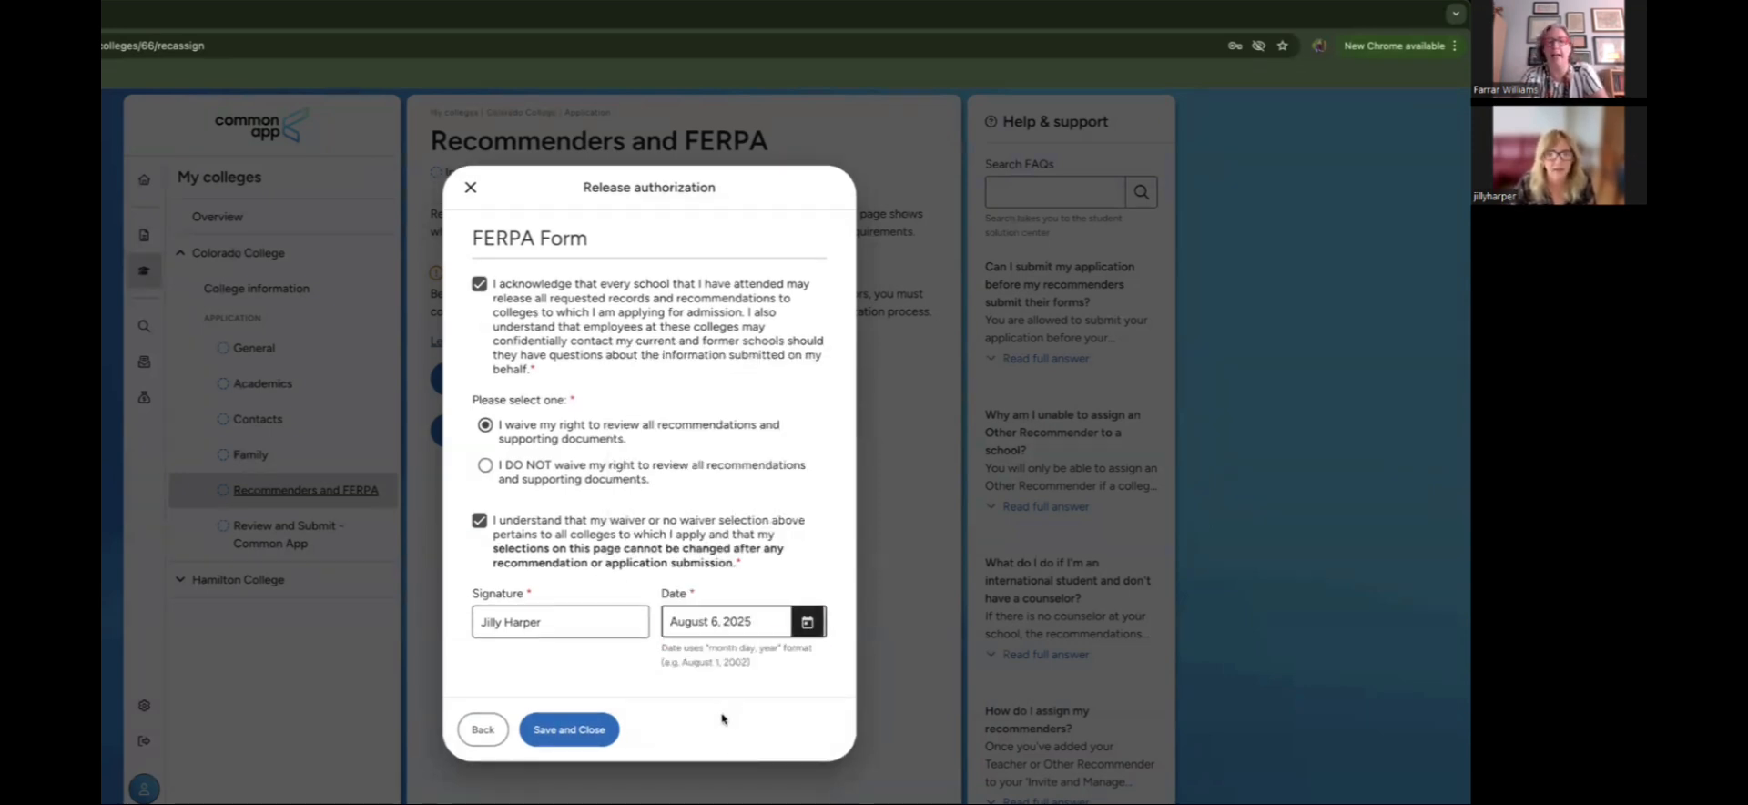
left_click(588, 728)
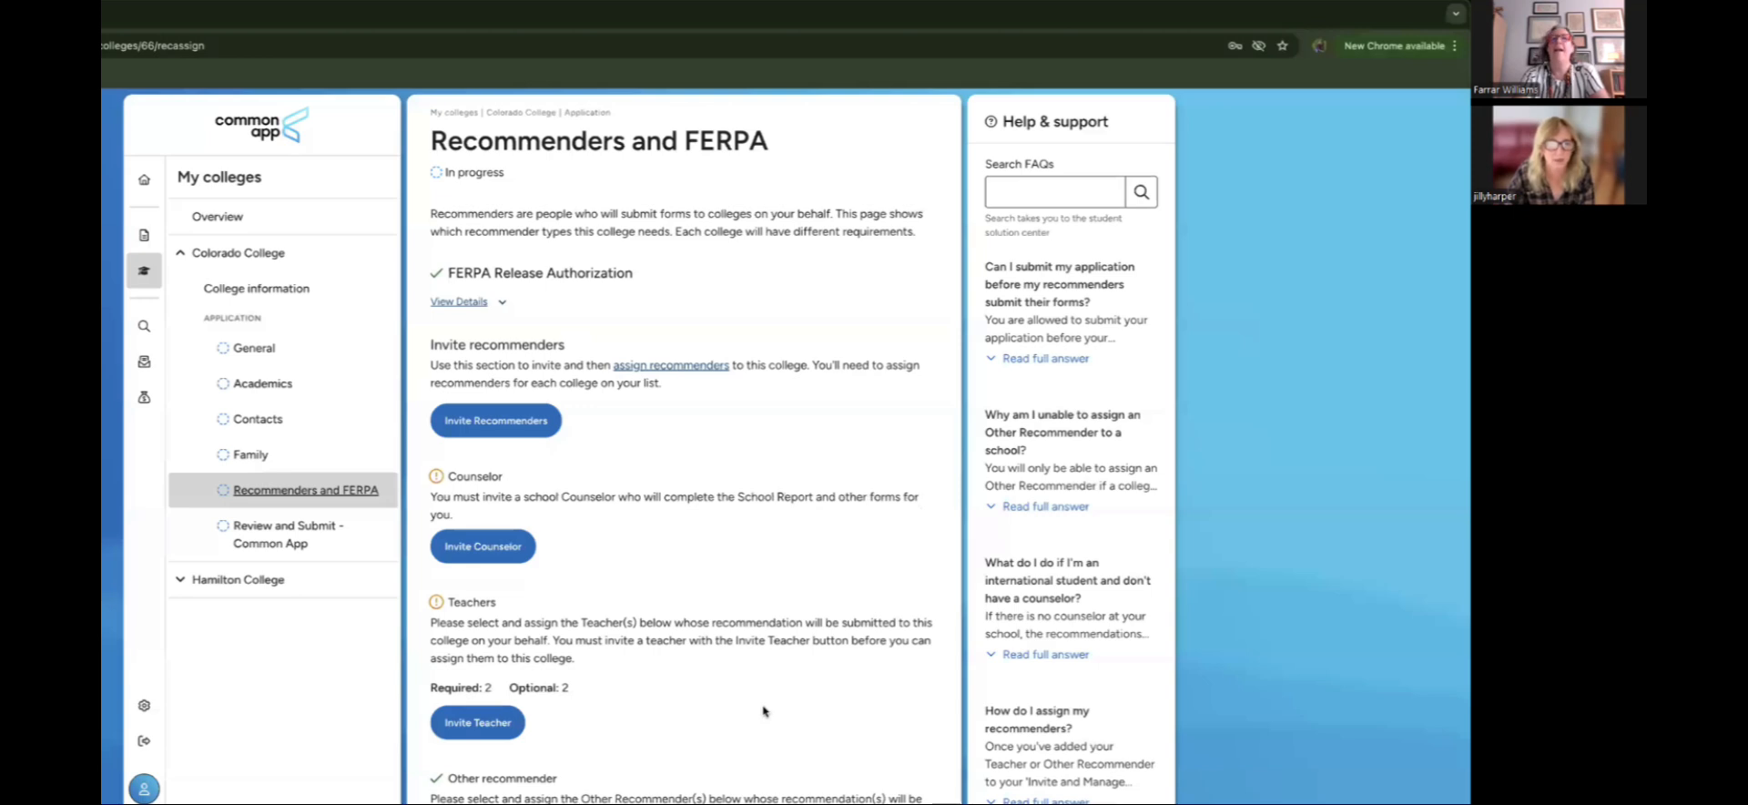
scroll(763, 711, "down", 3)
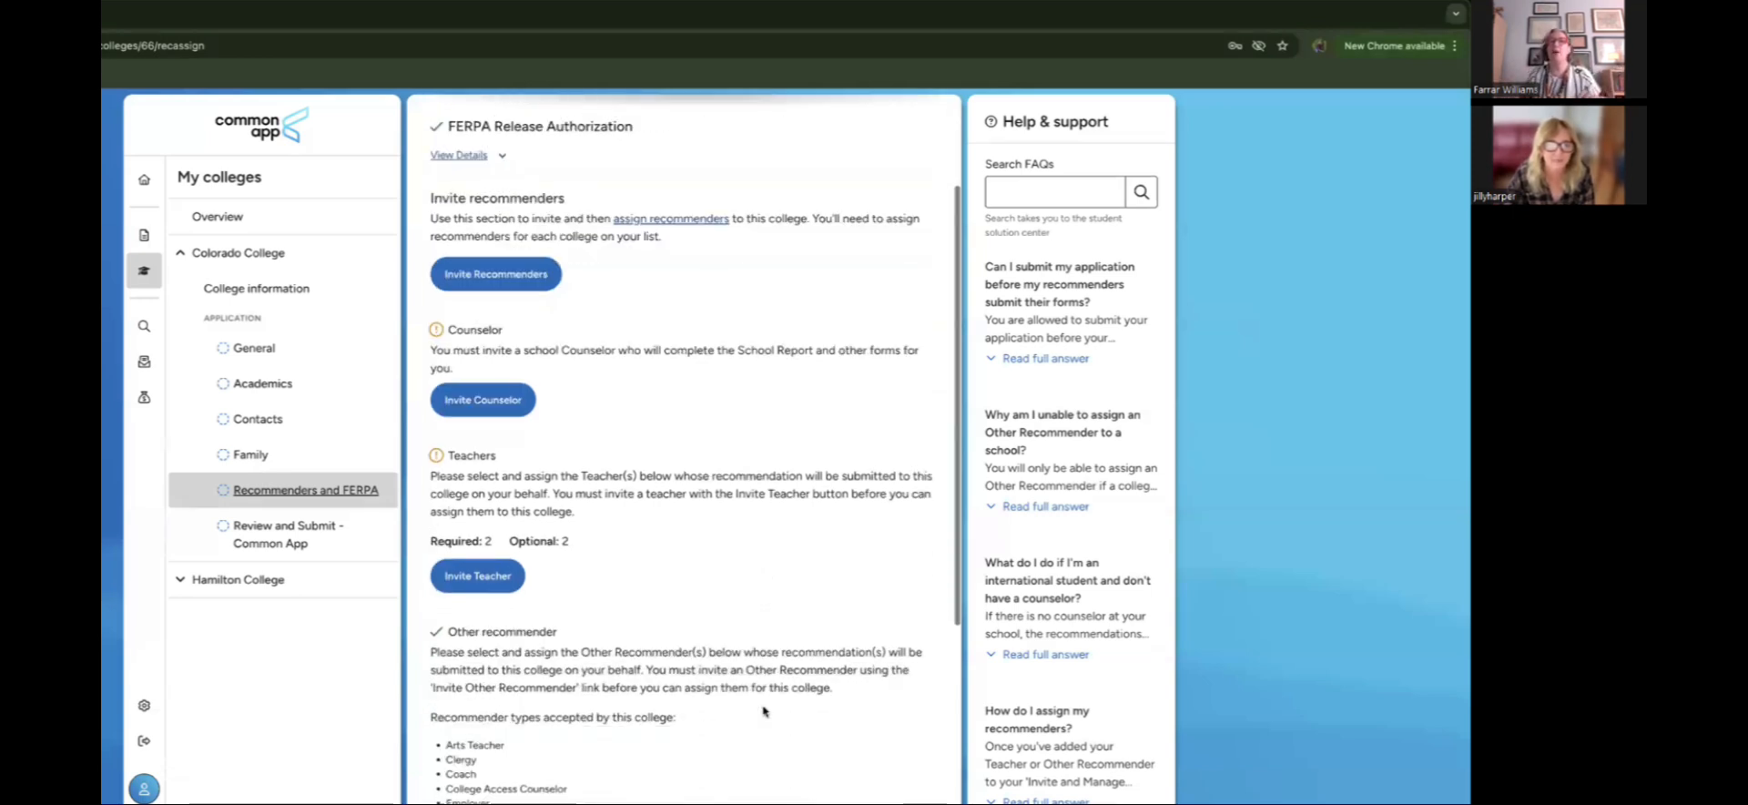
scroll(763, 711, "down", 1)
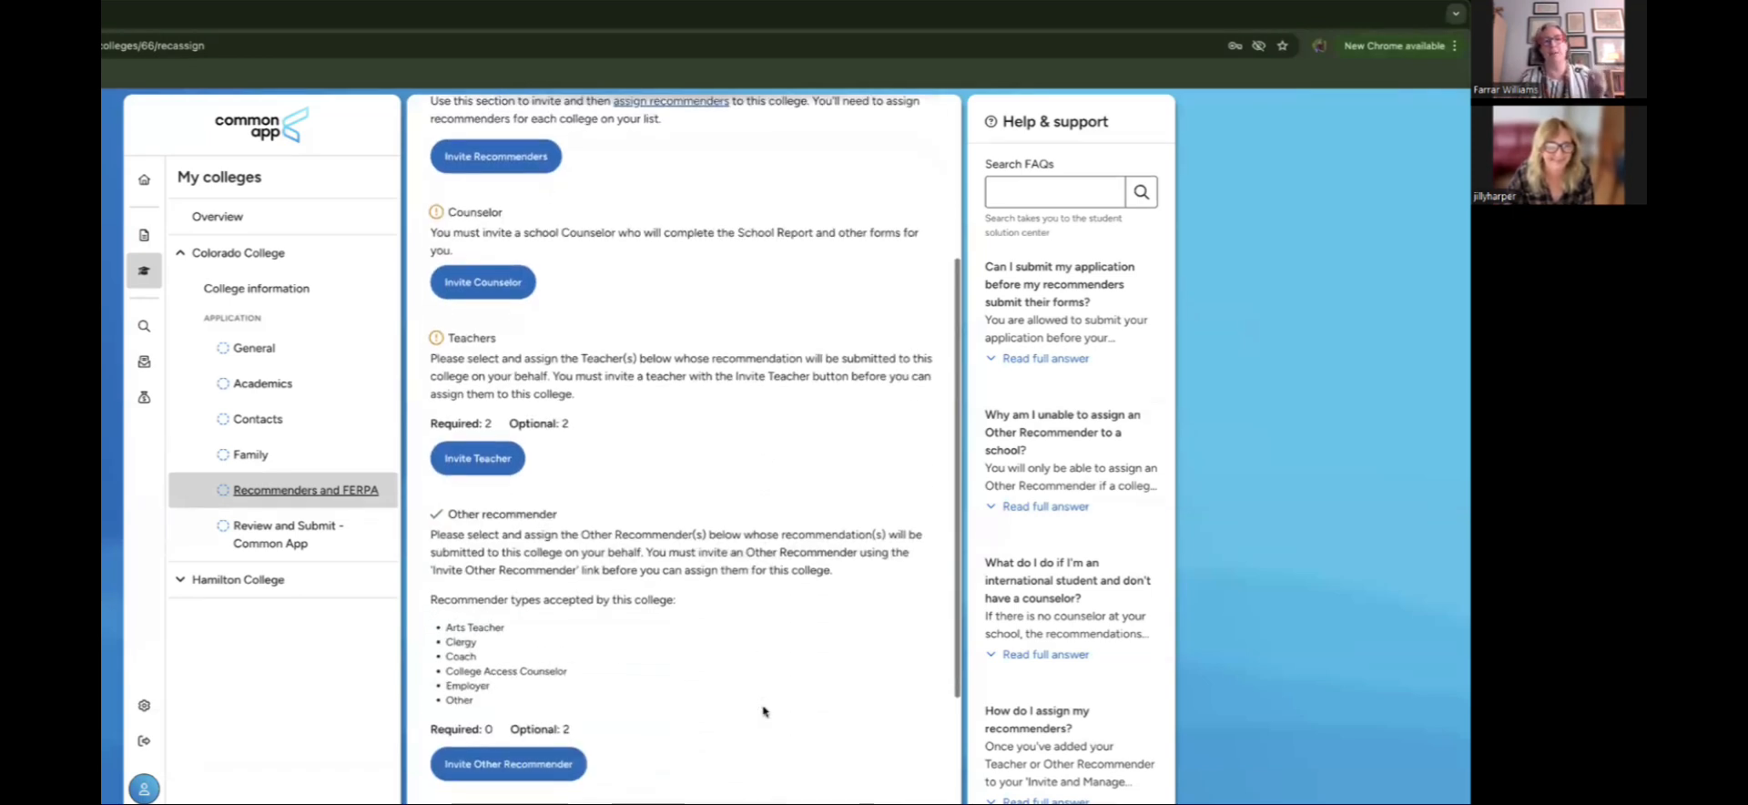
scroll(763, 711, "up", 1)
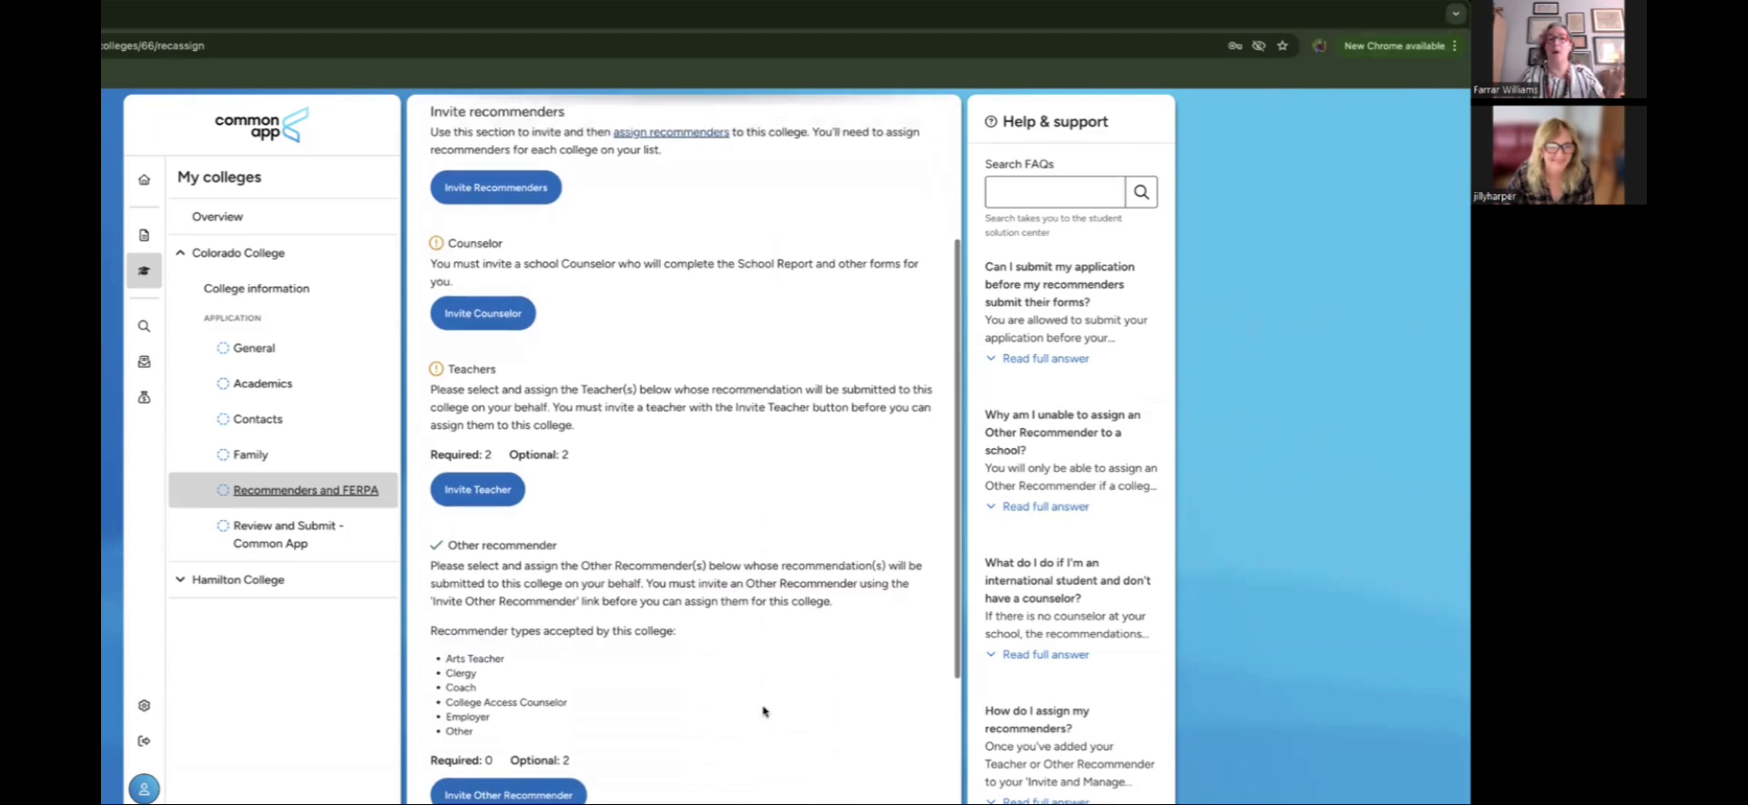
scroll(763, 711, "up", 3)
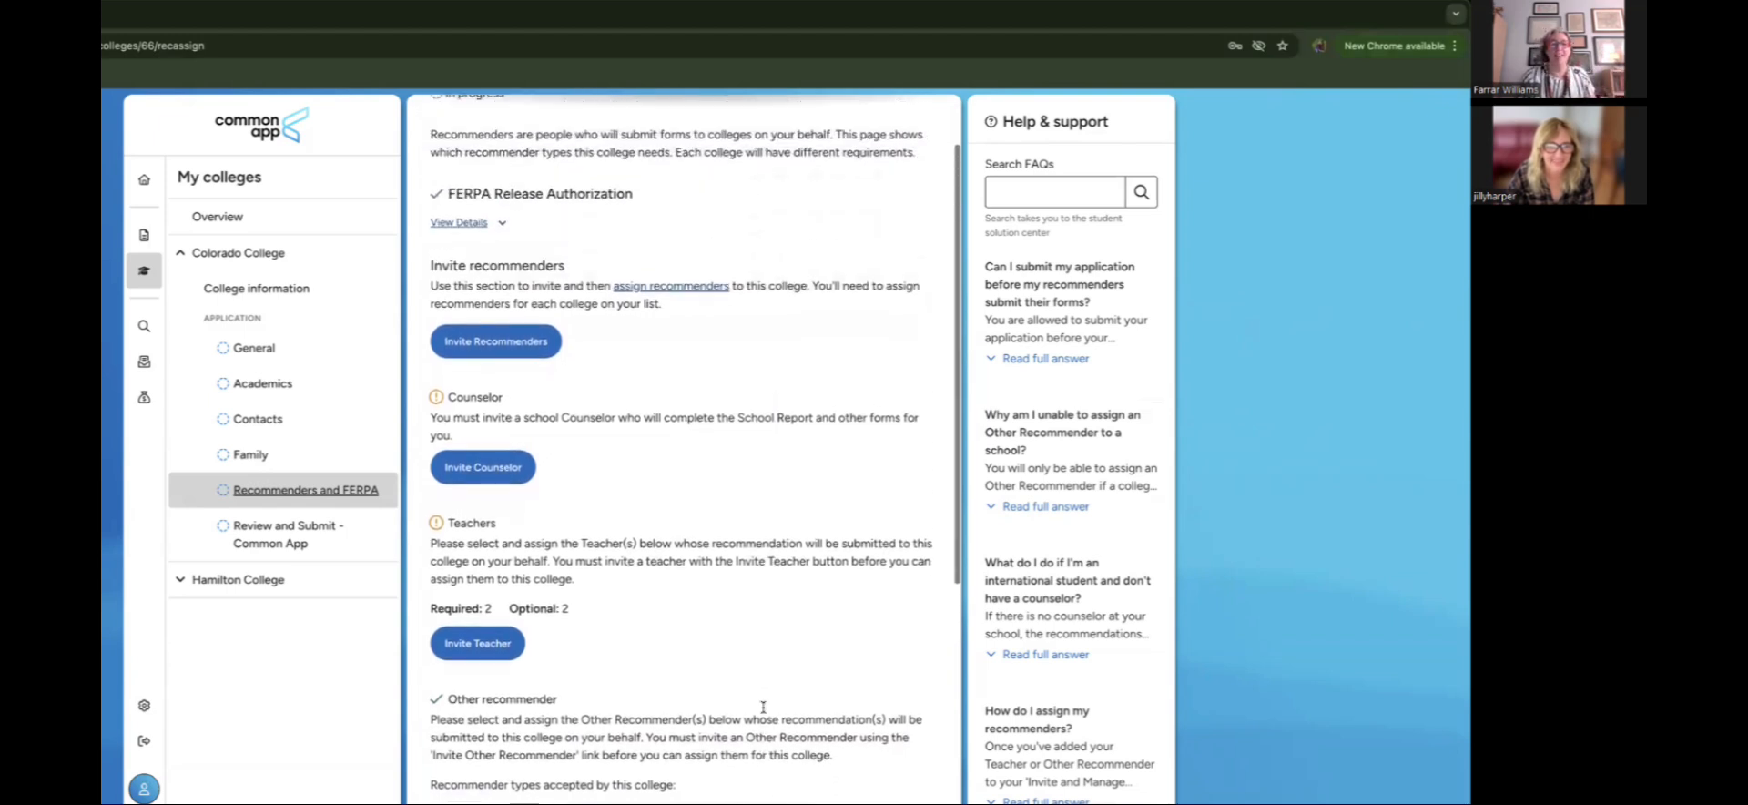
scroll(763, 711, "up", 1)
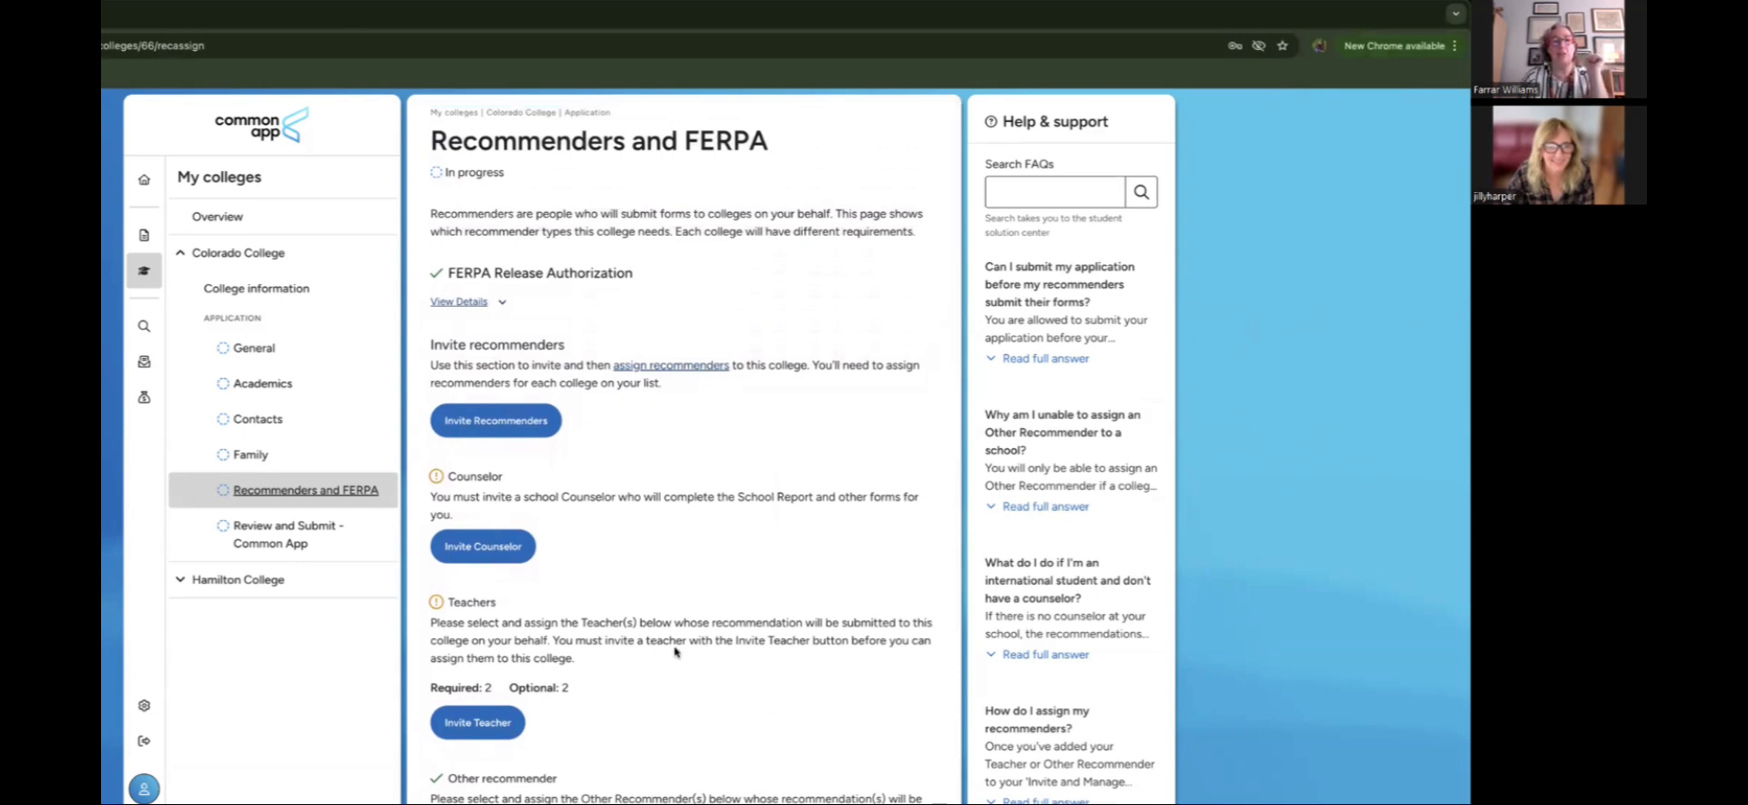
Step: Invite the school counselor, entering the counselor's first and last name and e-mail address
left_click(499, 551)
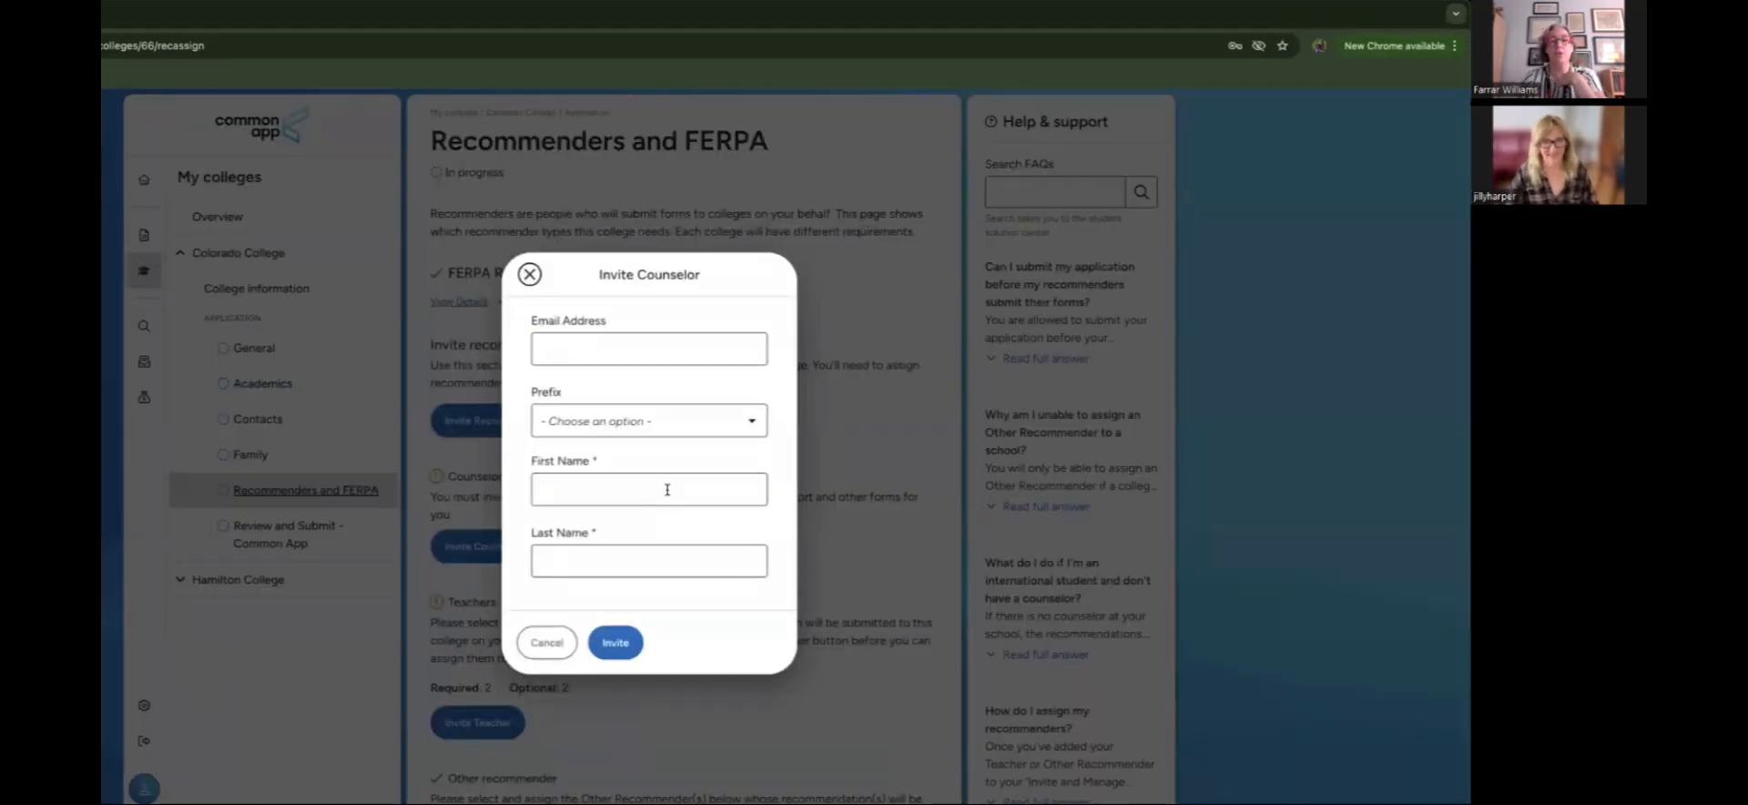
left_click(667, 490)
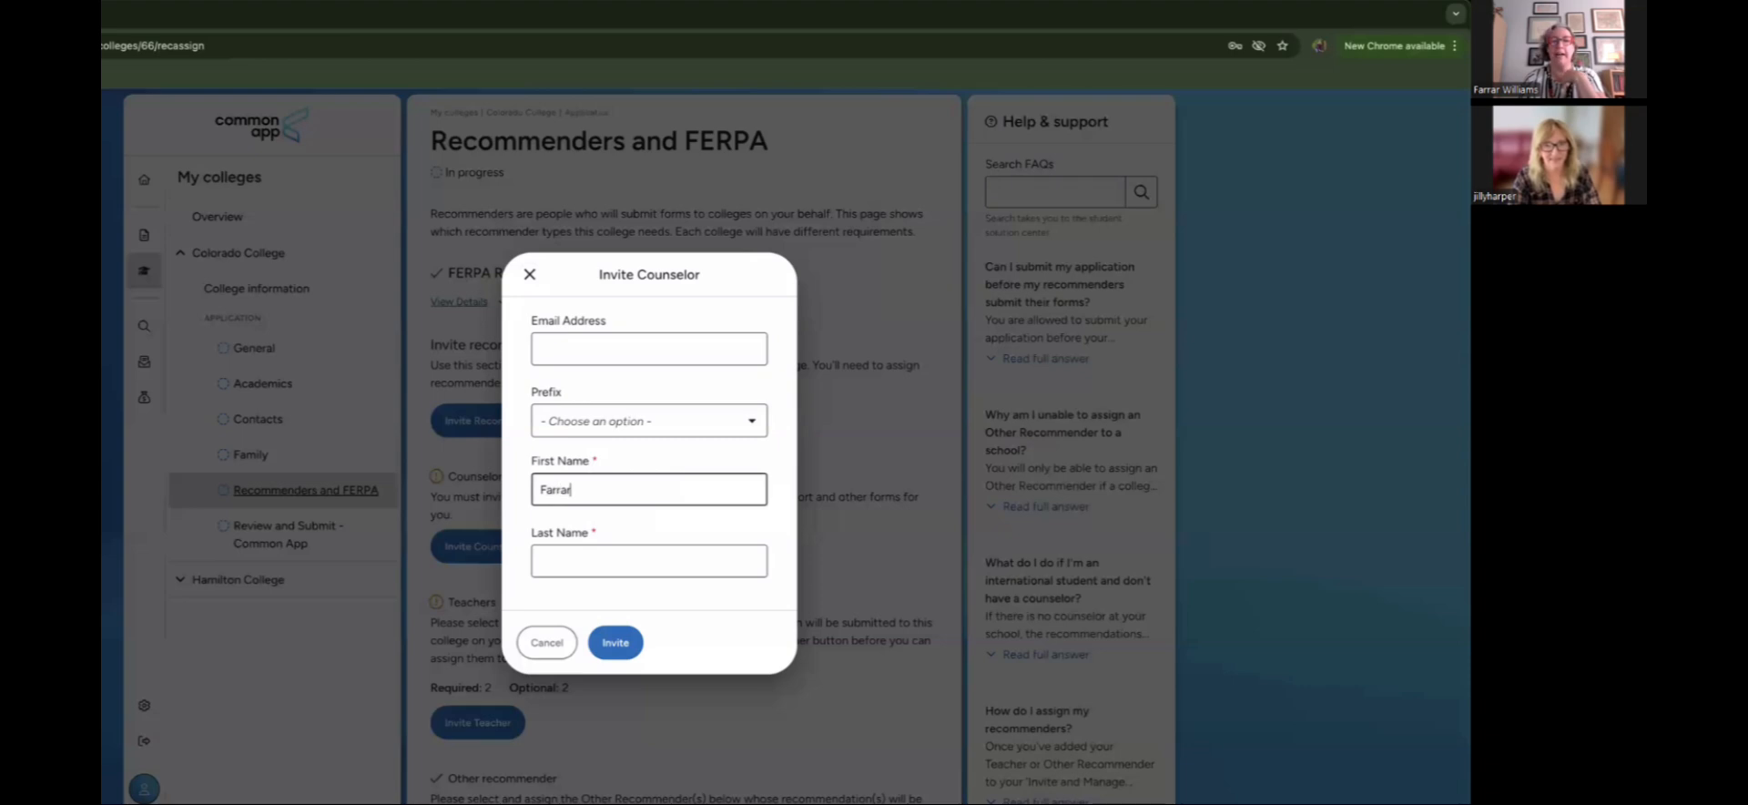
key("Tab")
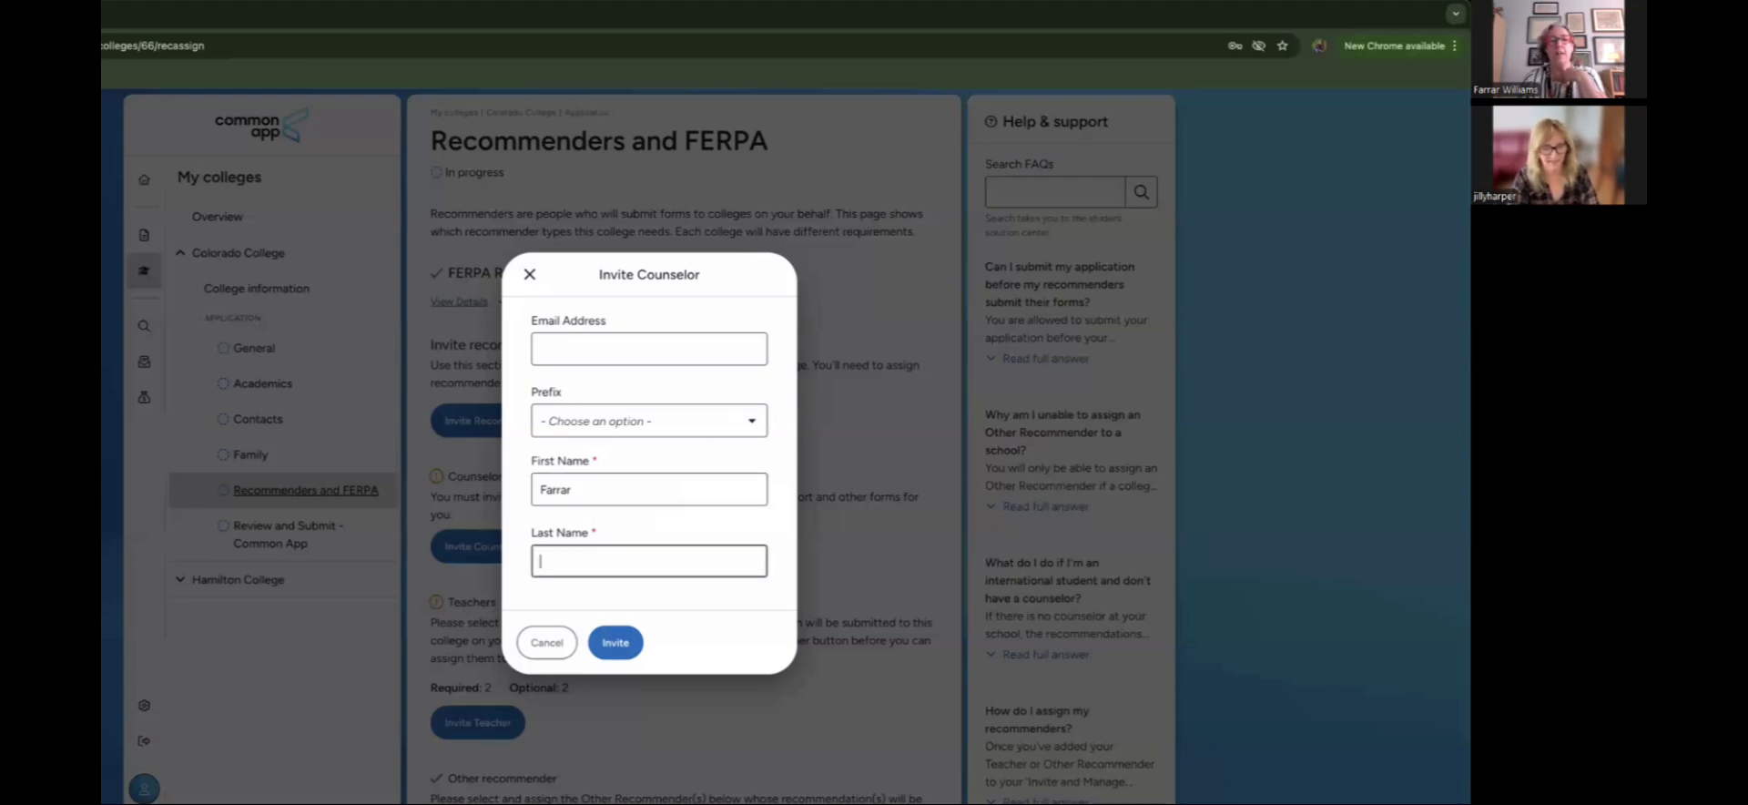
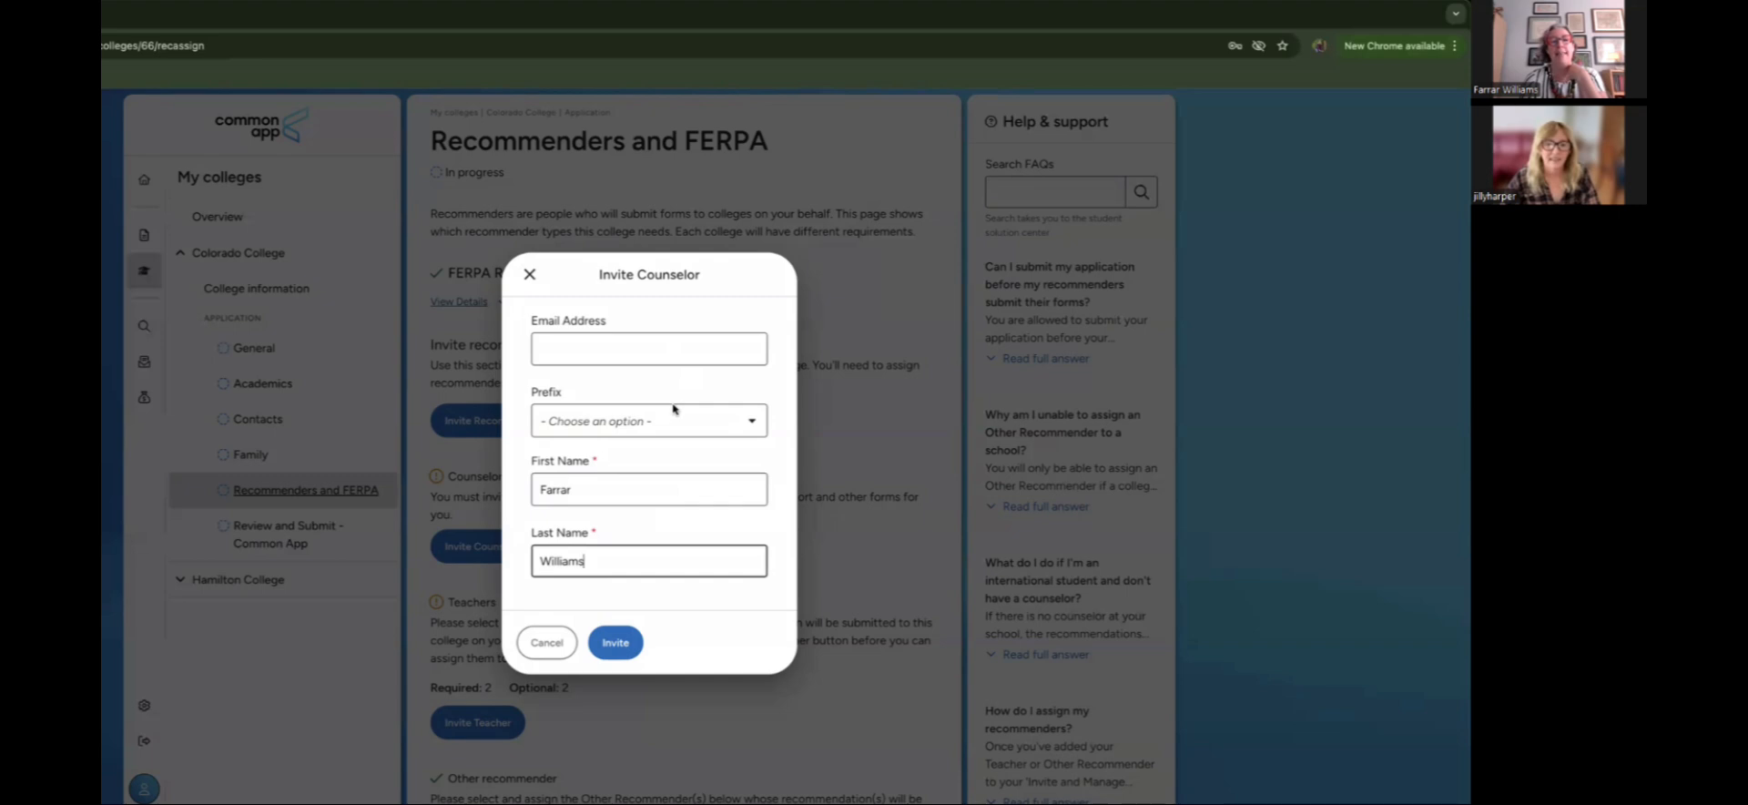
left_click(635, 344)
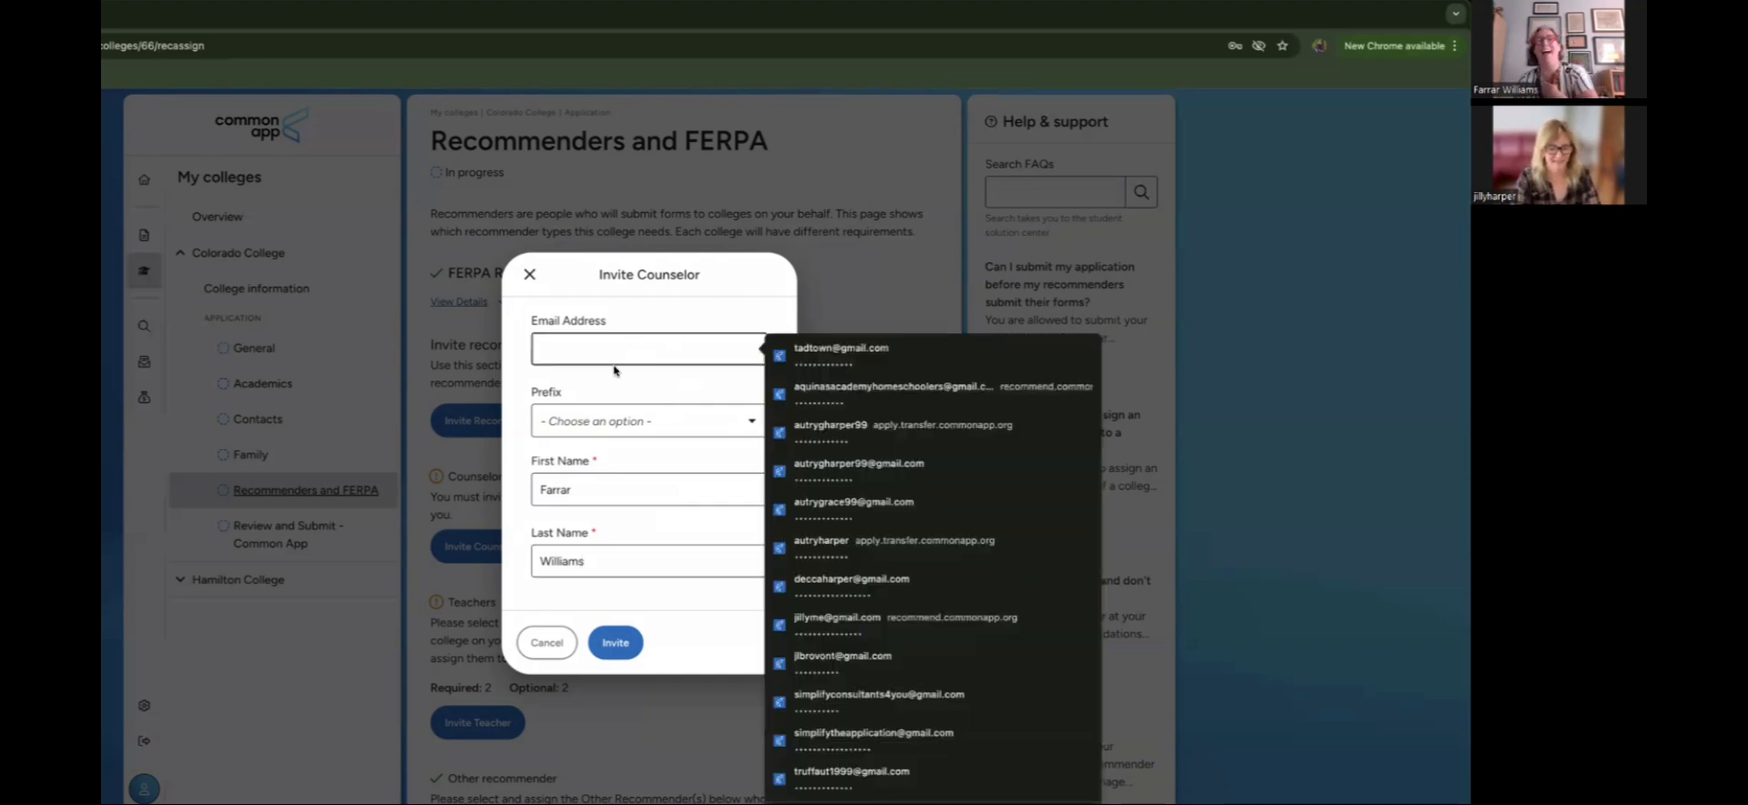
type("fake@")
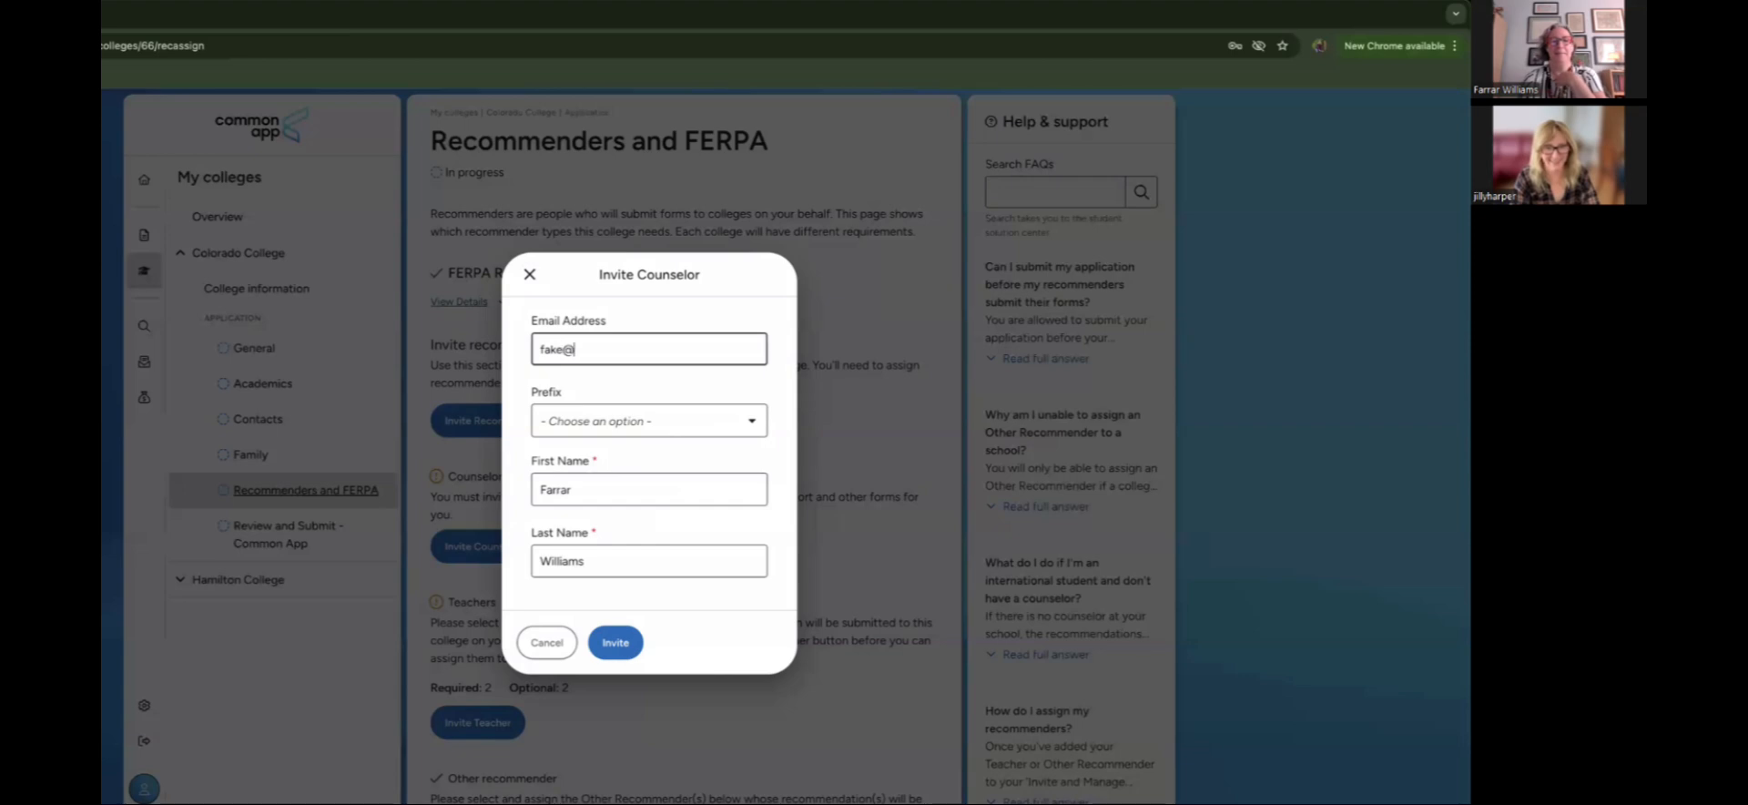
type("gmail.com")
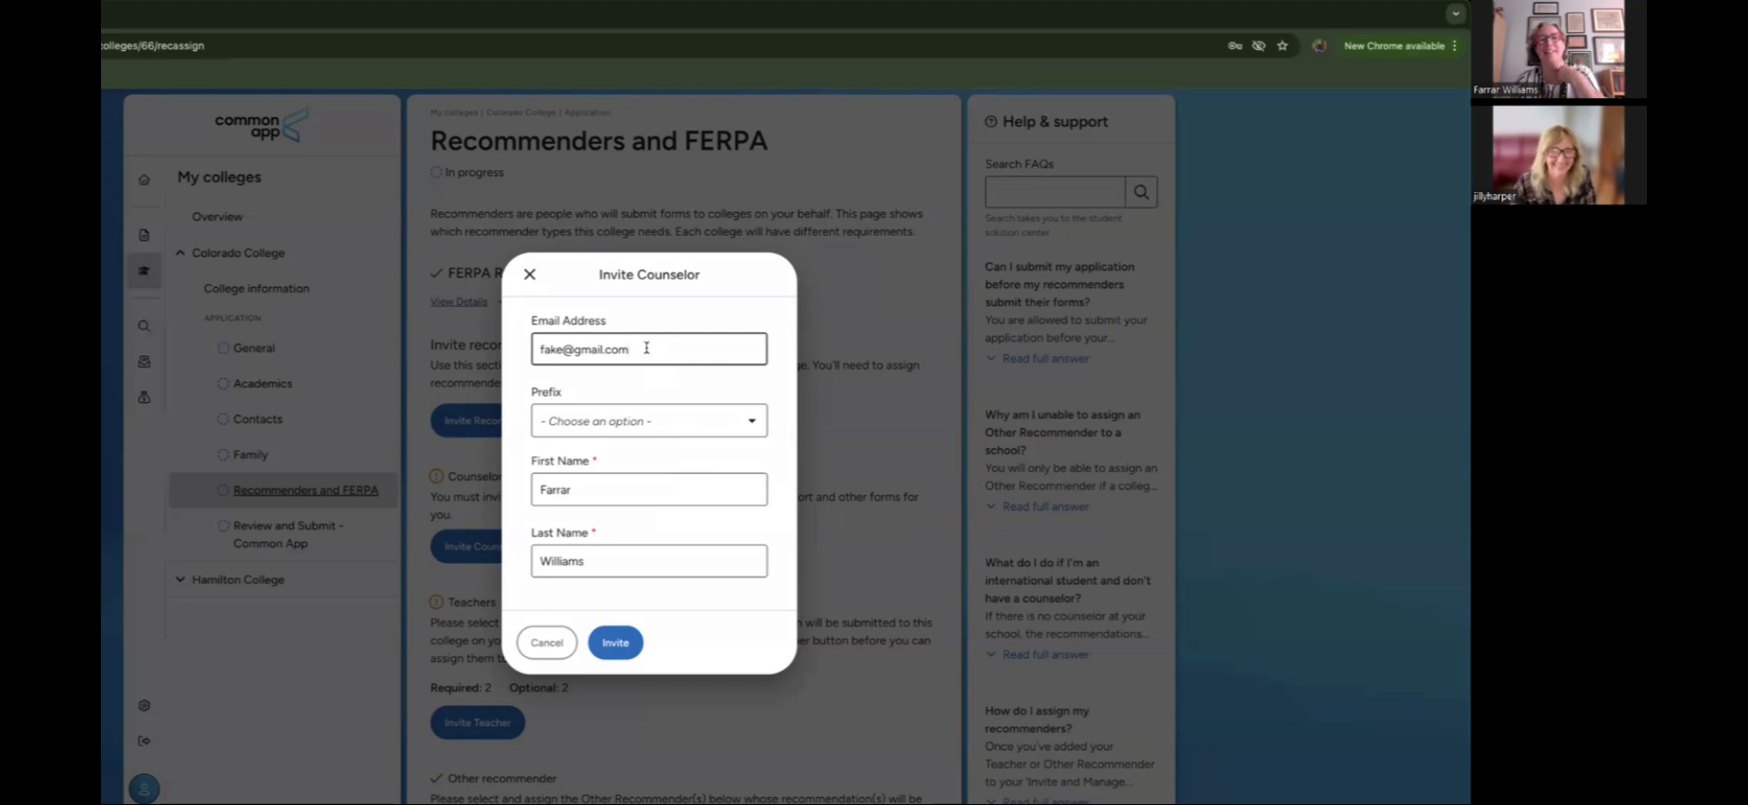
left_click_drag(566, 349, 499, 350)
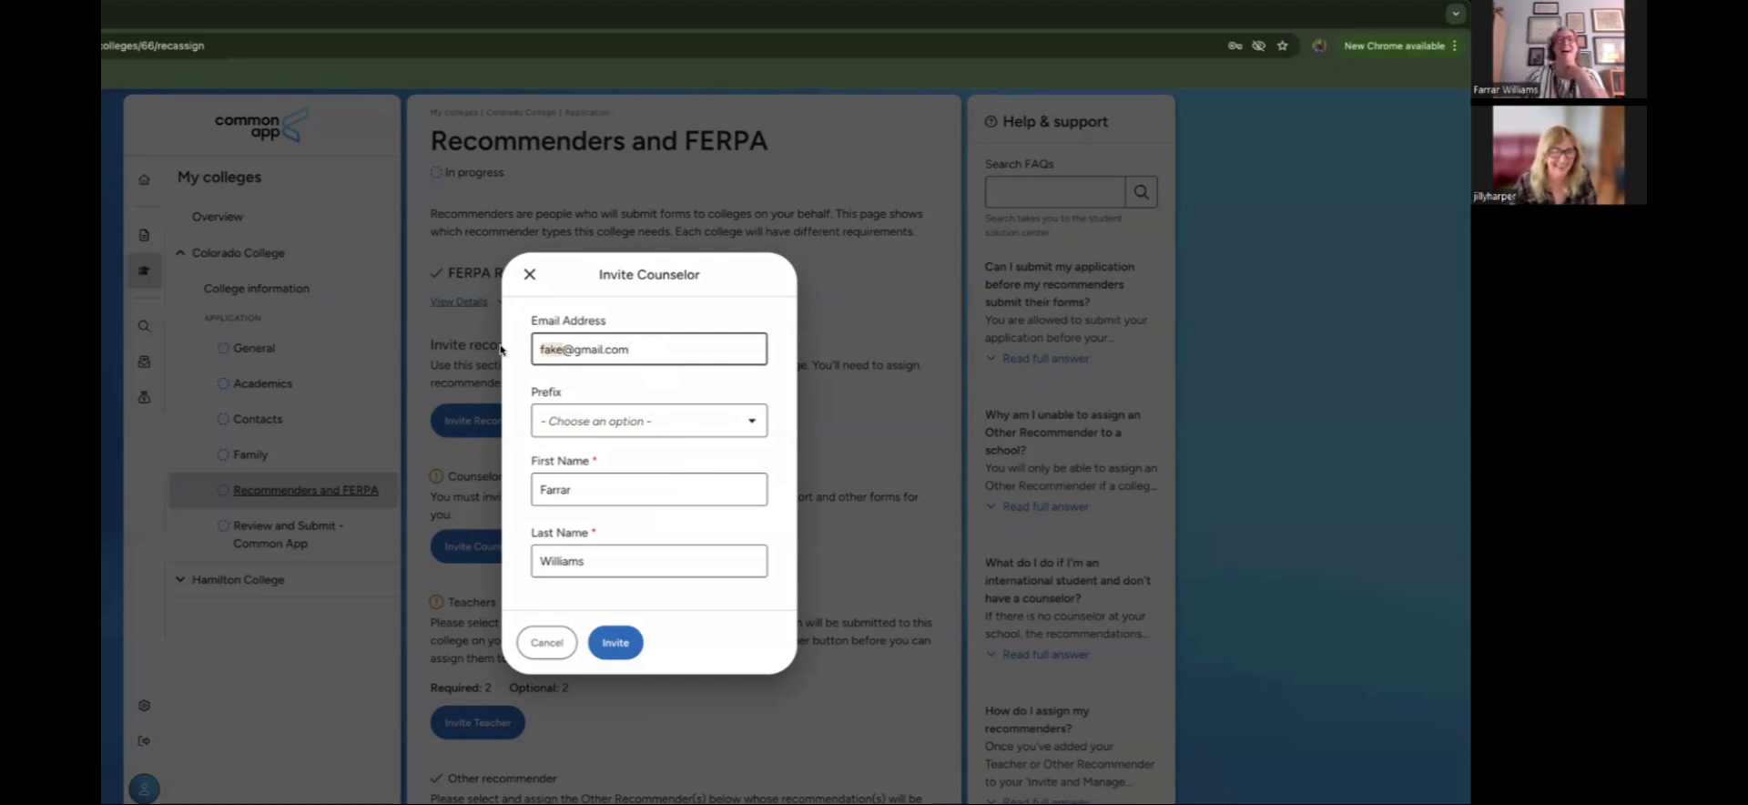
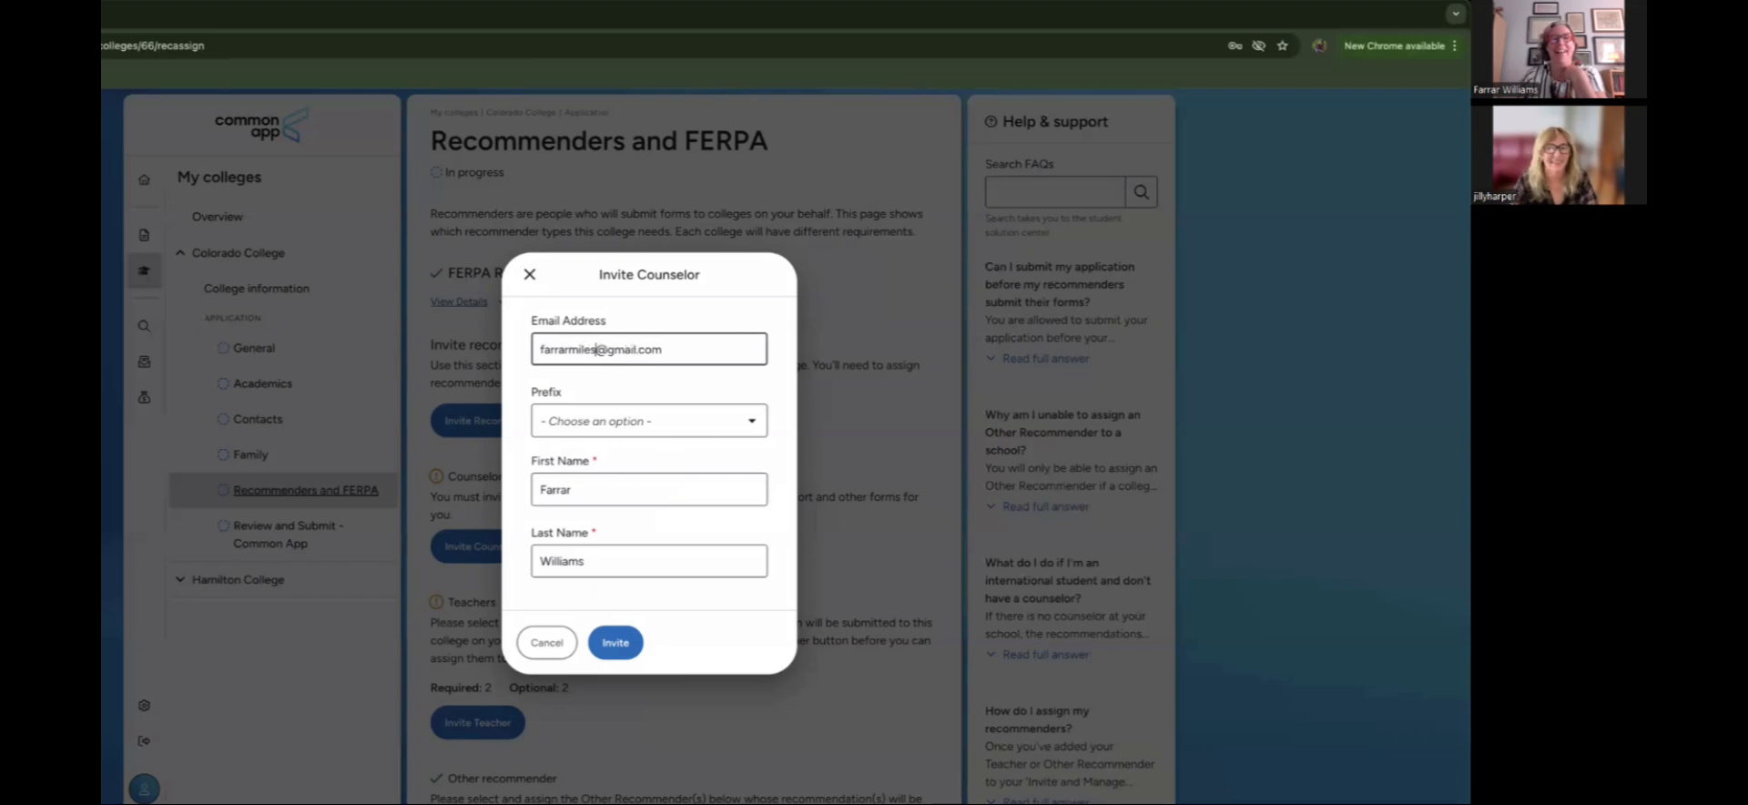
left_click(615, 642)
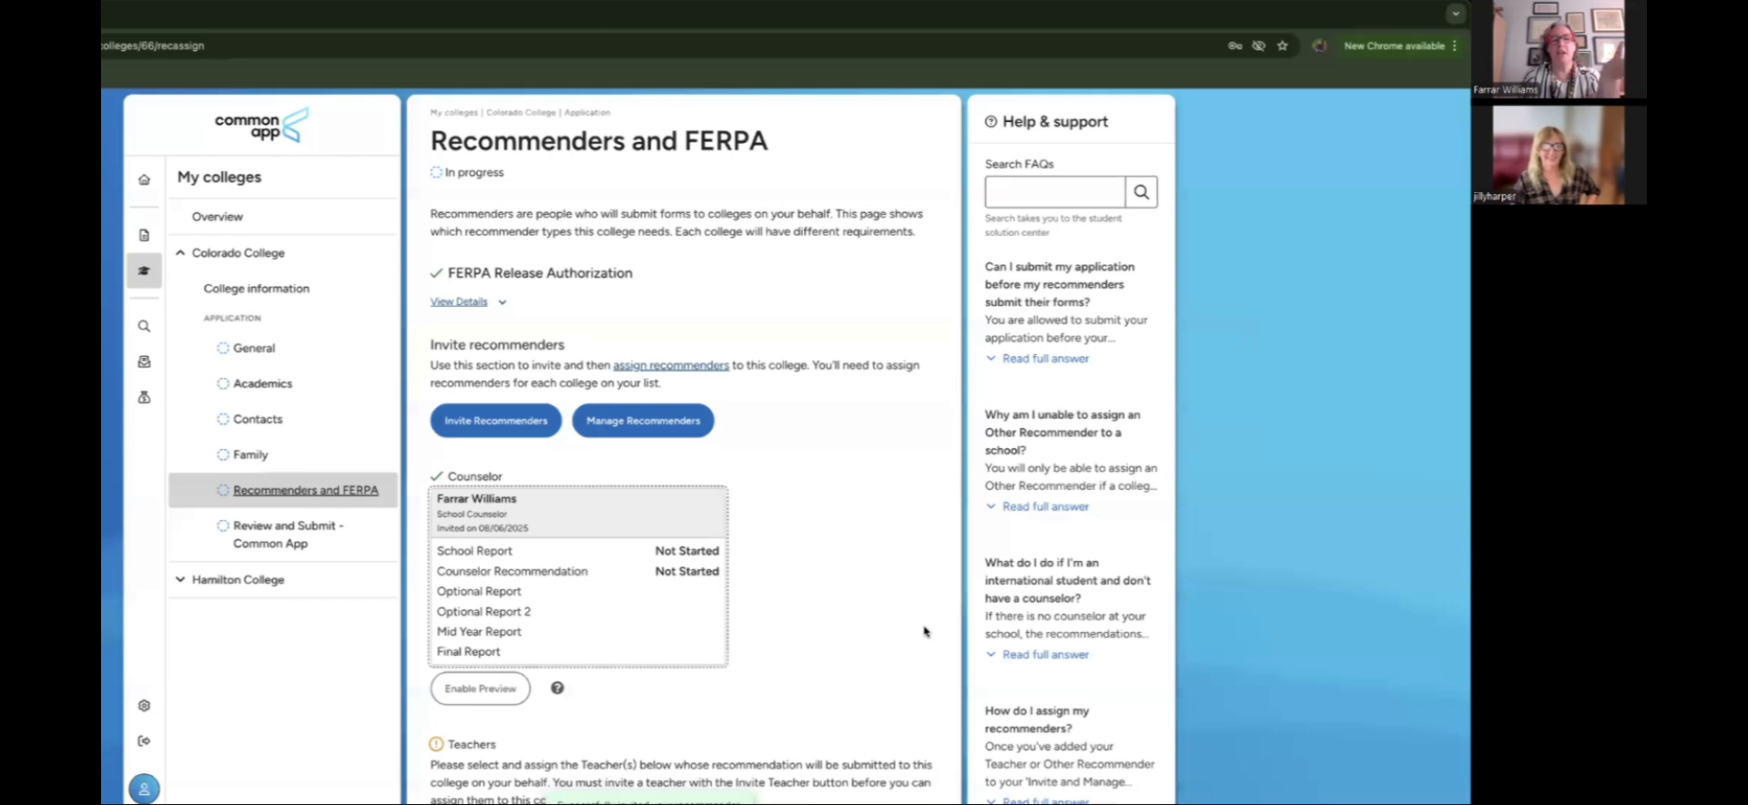
scroll(924, 631, "down", 1)
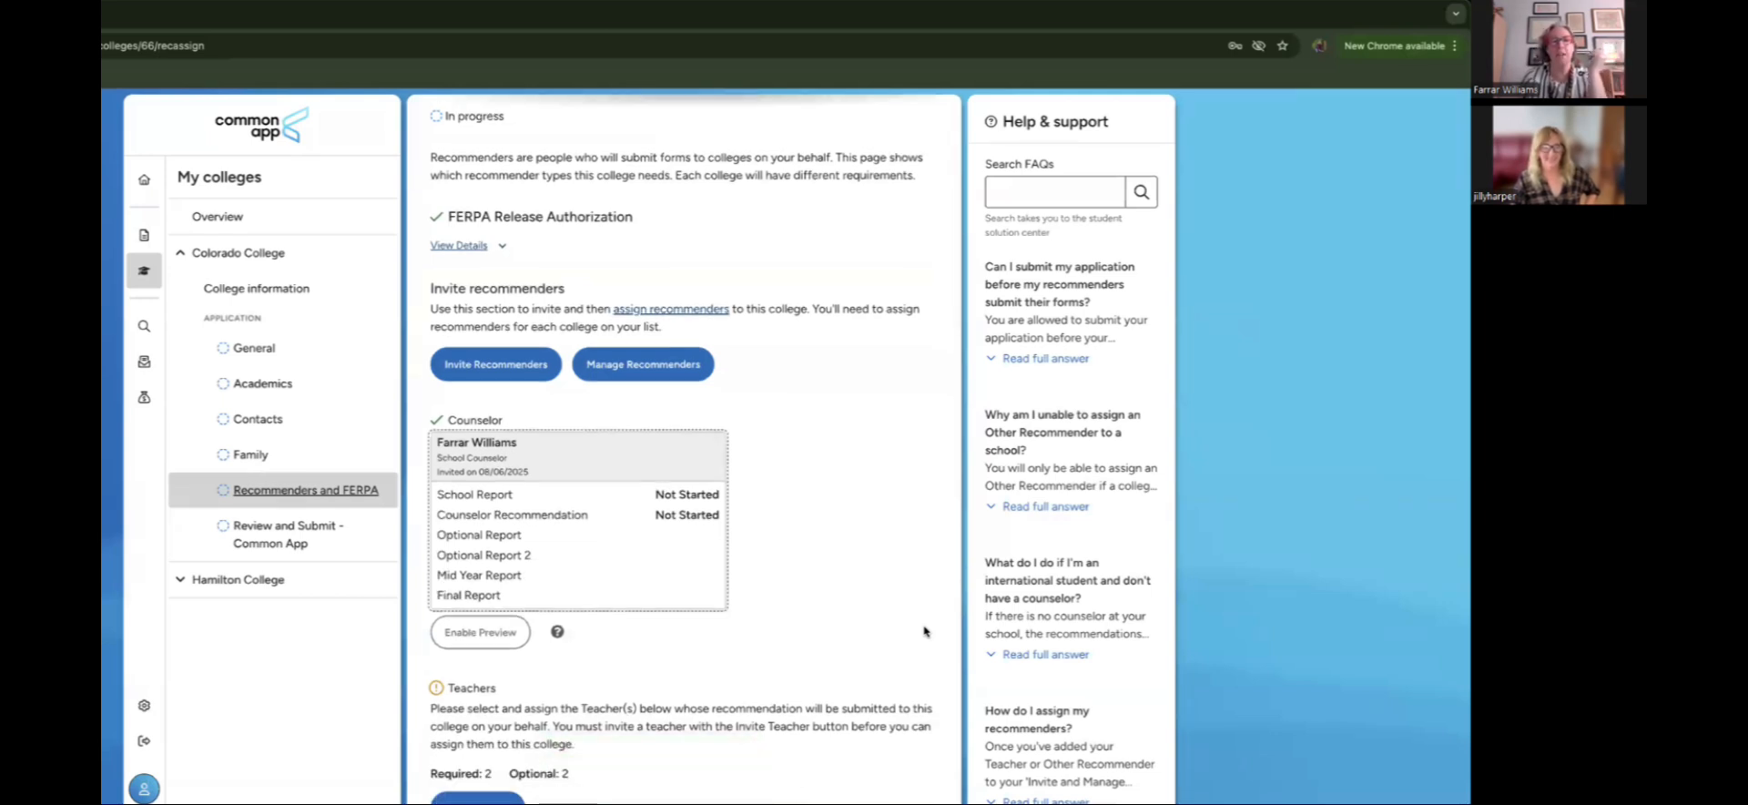
scroll(925, 631, "down", 1)
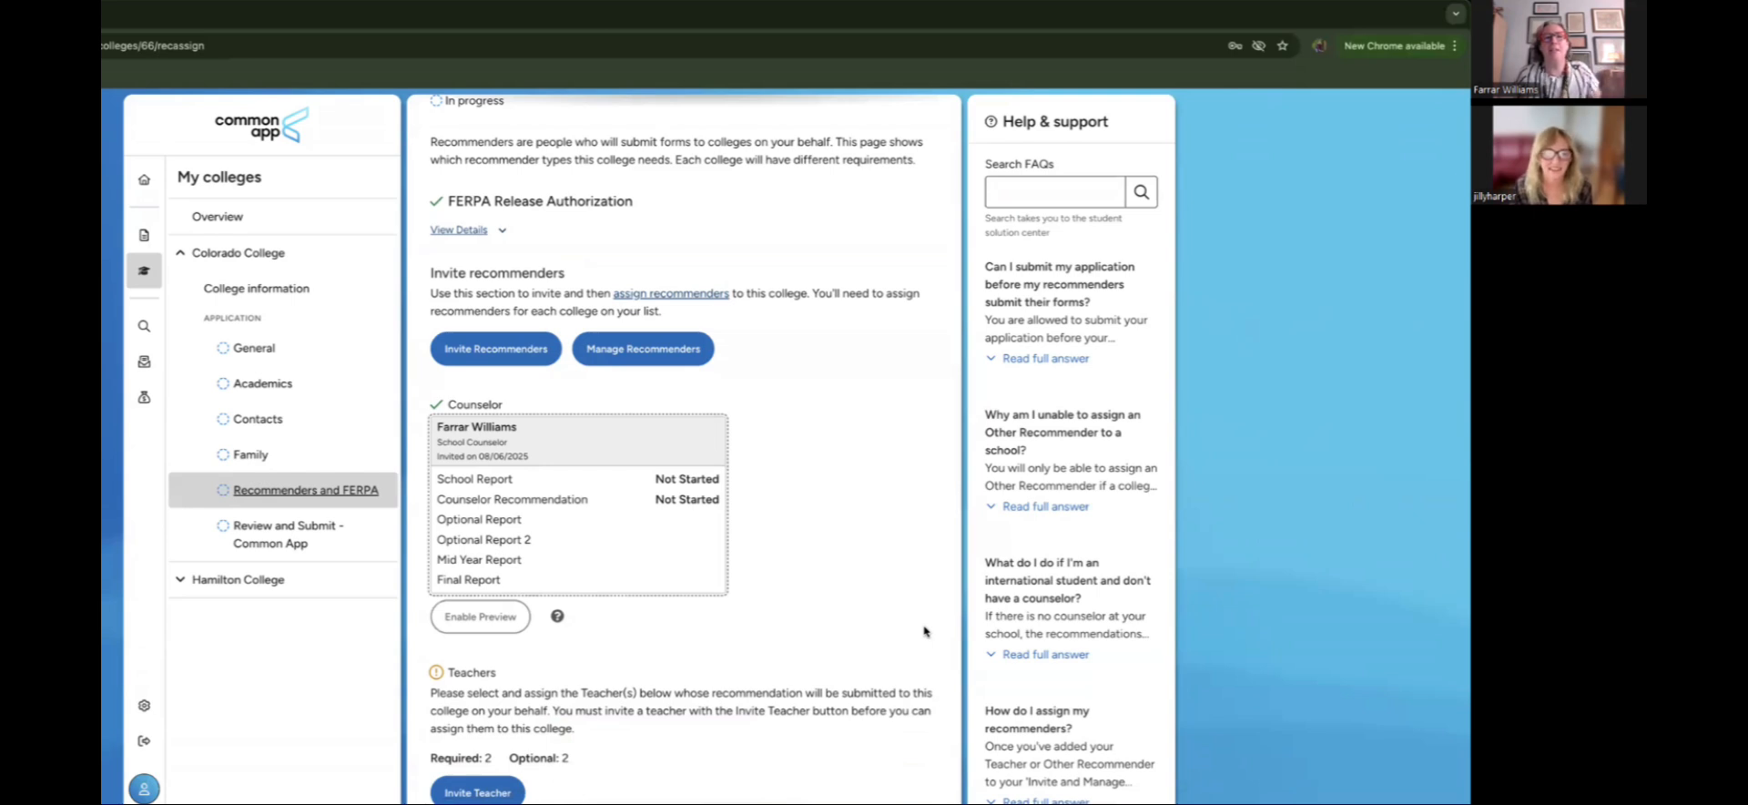
scroll(924, 631, "down", 2)
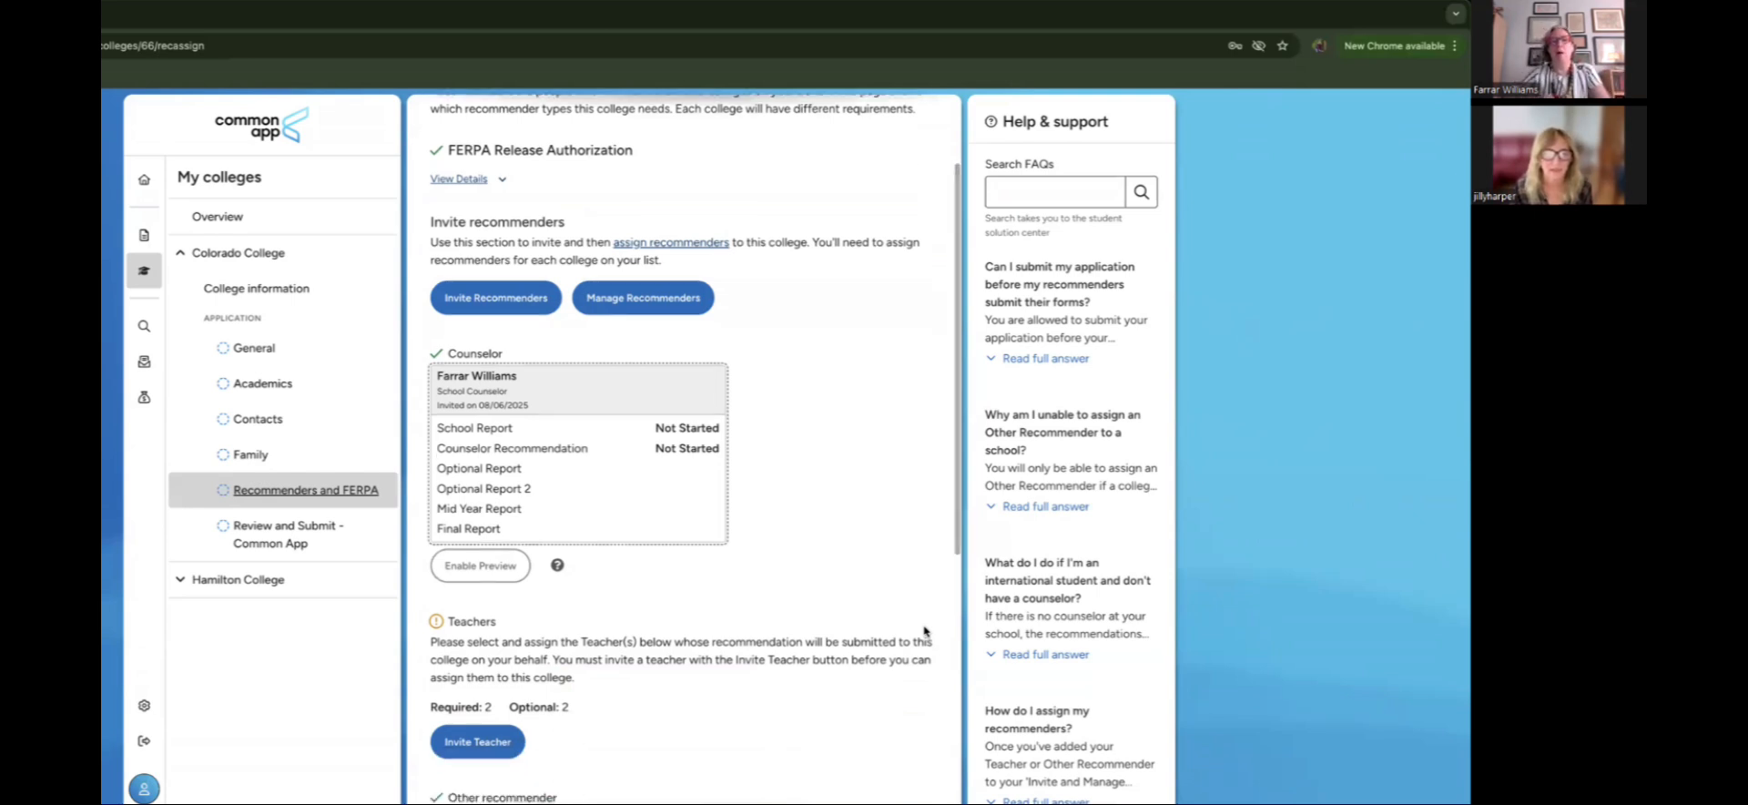
scroll(924, 628, "down", 2)
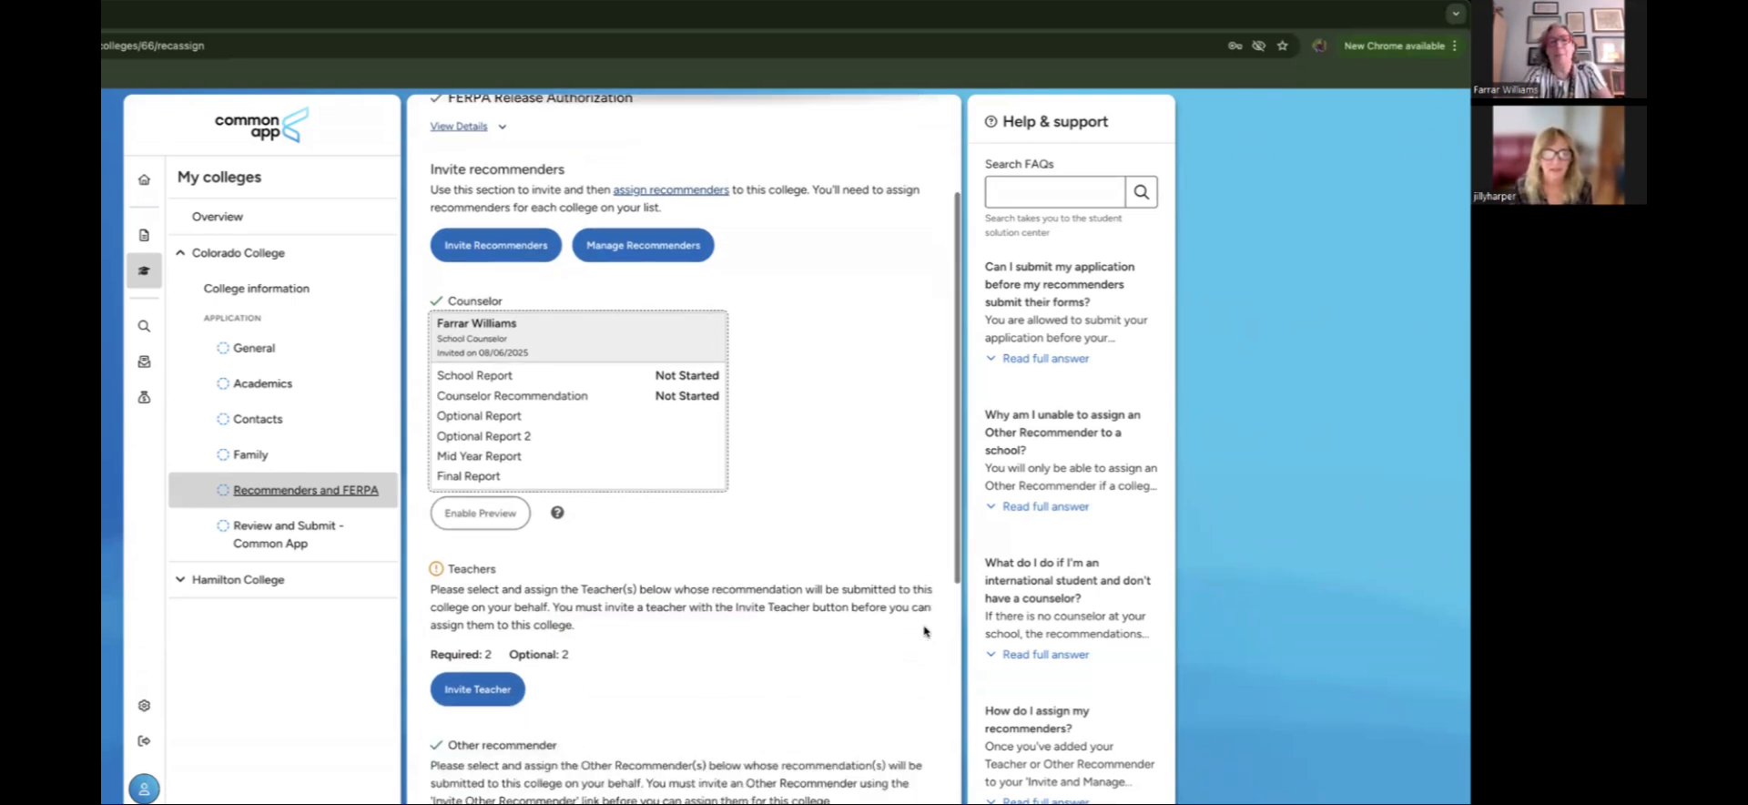
Step: Enable Application Preview for the counselor after ticking the acknowledgement checkbox
left_click(499, 476)
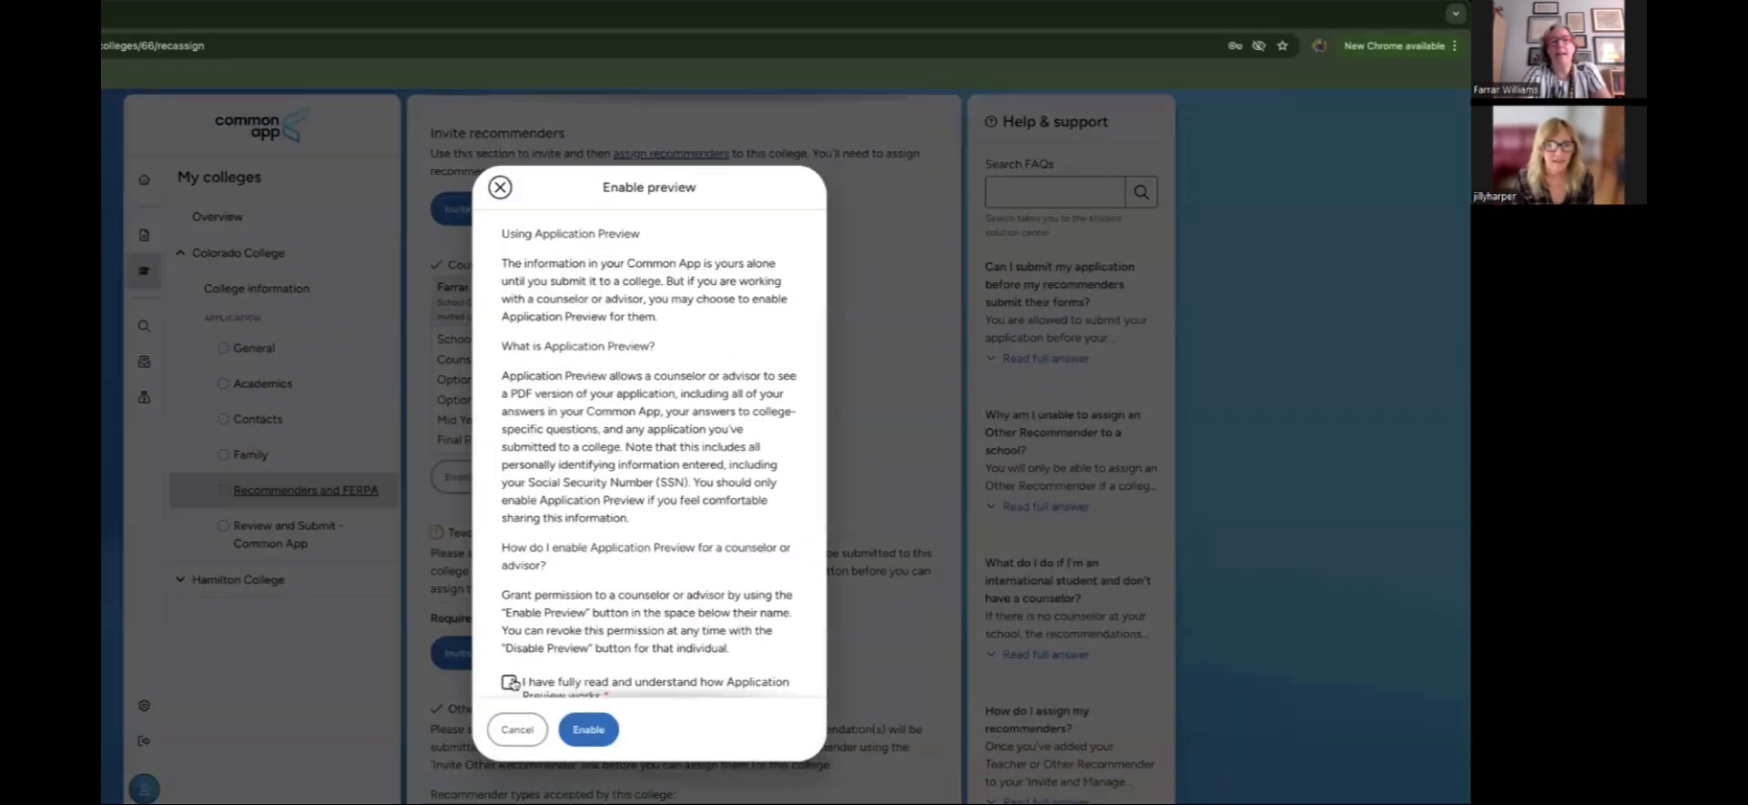
left_click(510, 682)
left_click(598, 729)
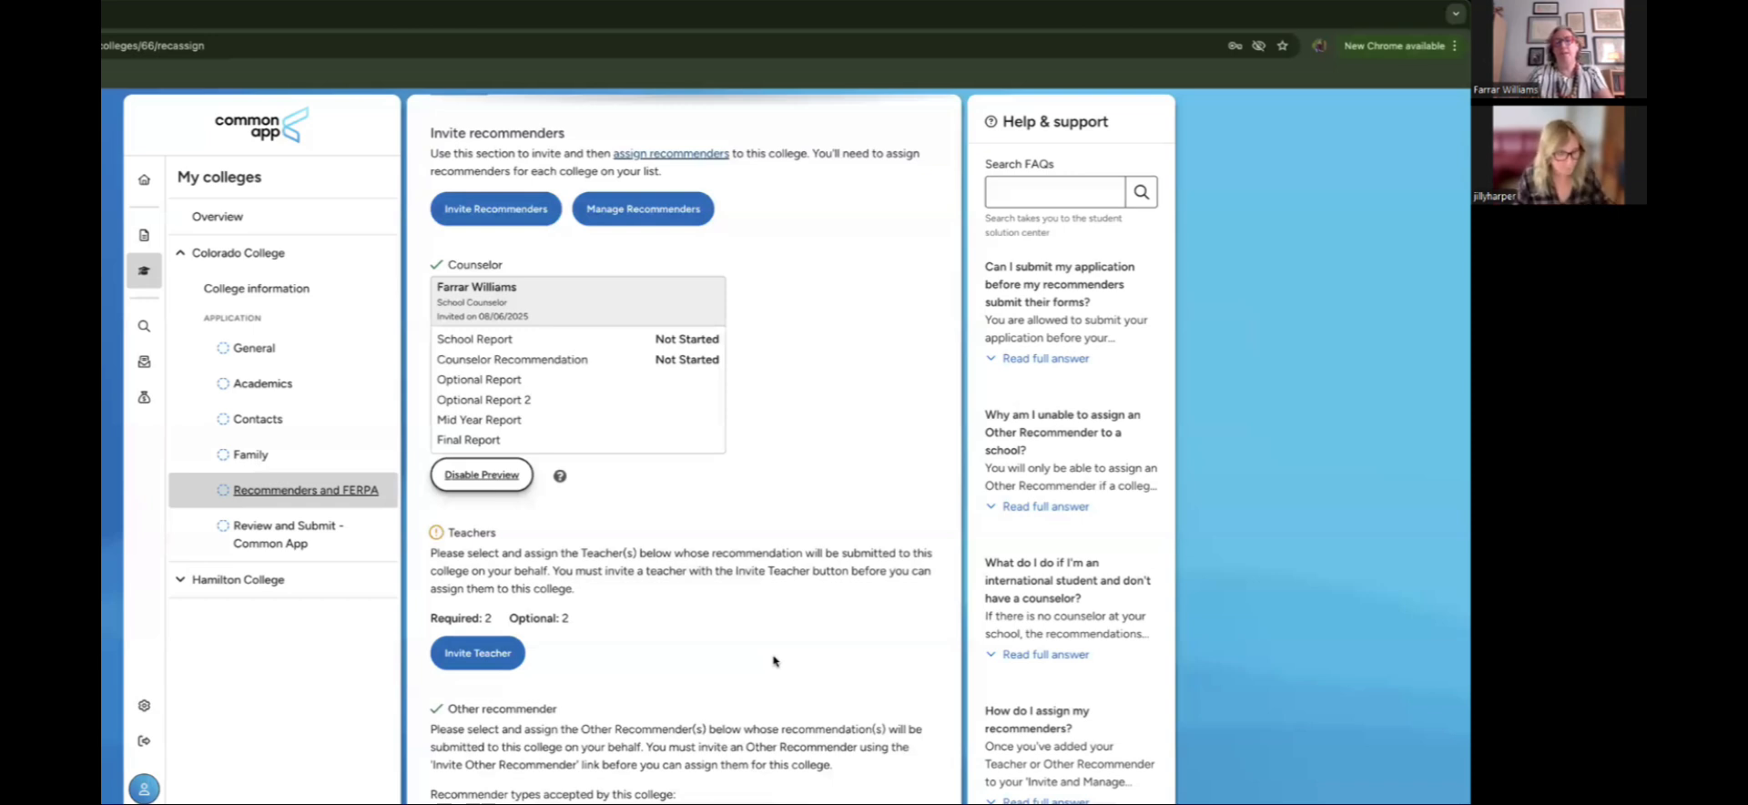
scroll(773, 661, "down", 2)
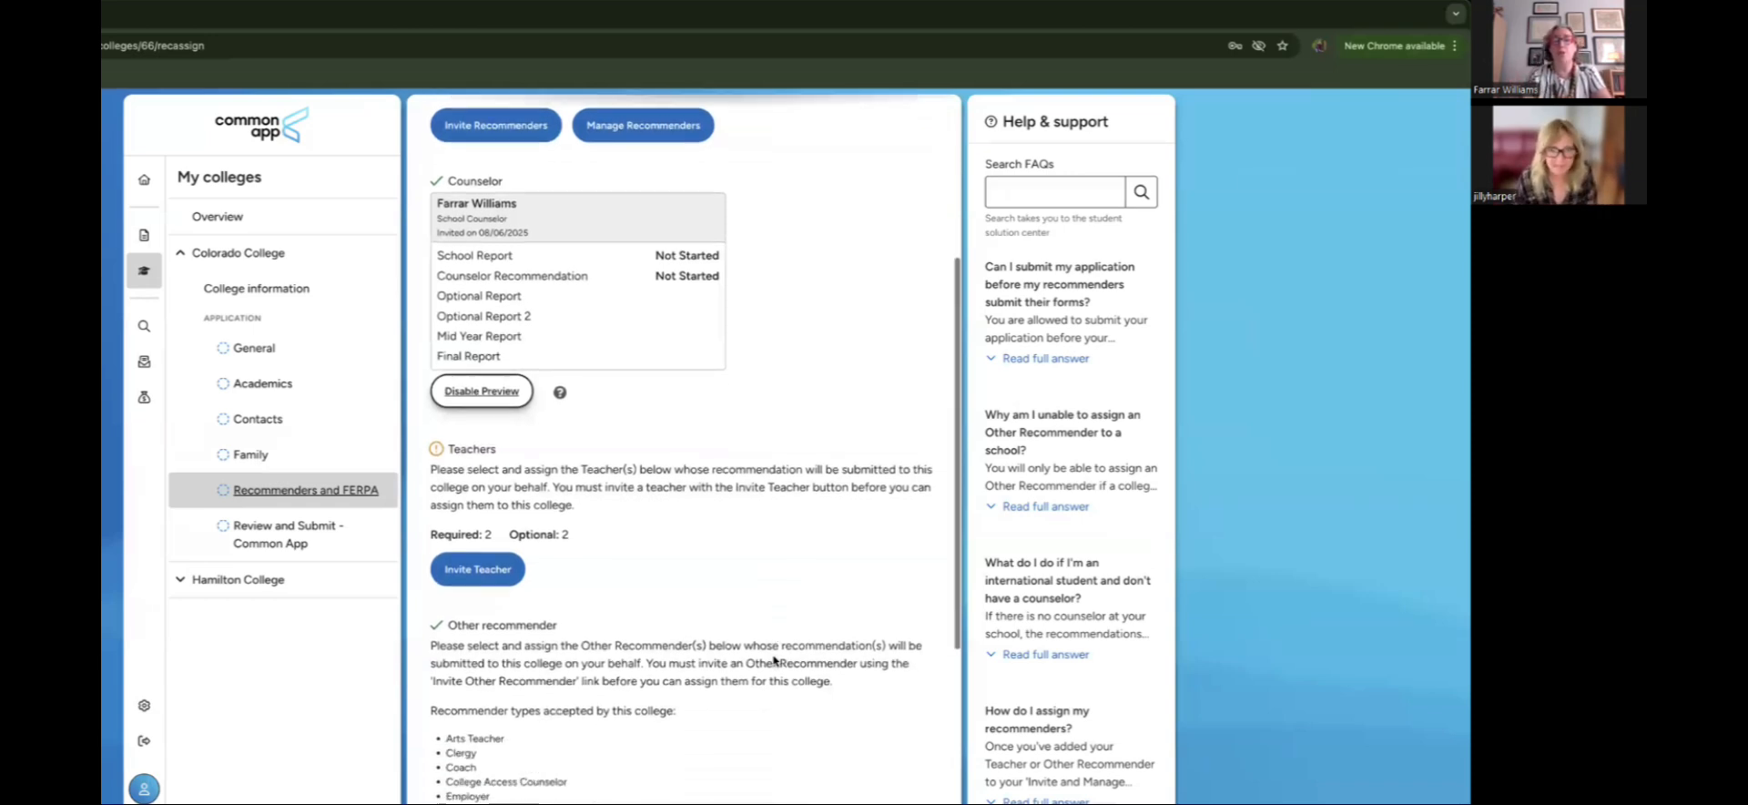
scroll(773, 658, "down", 2)
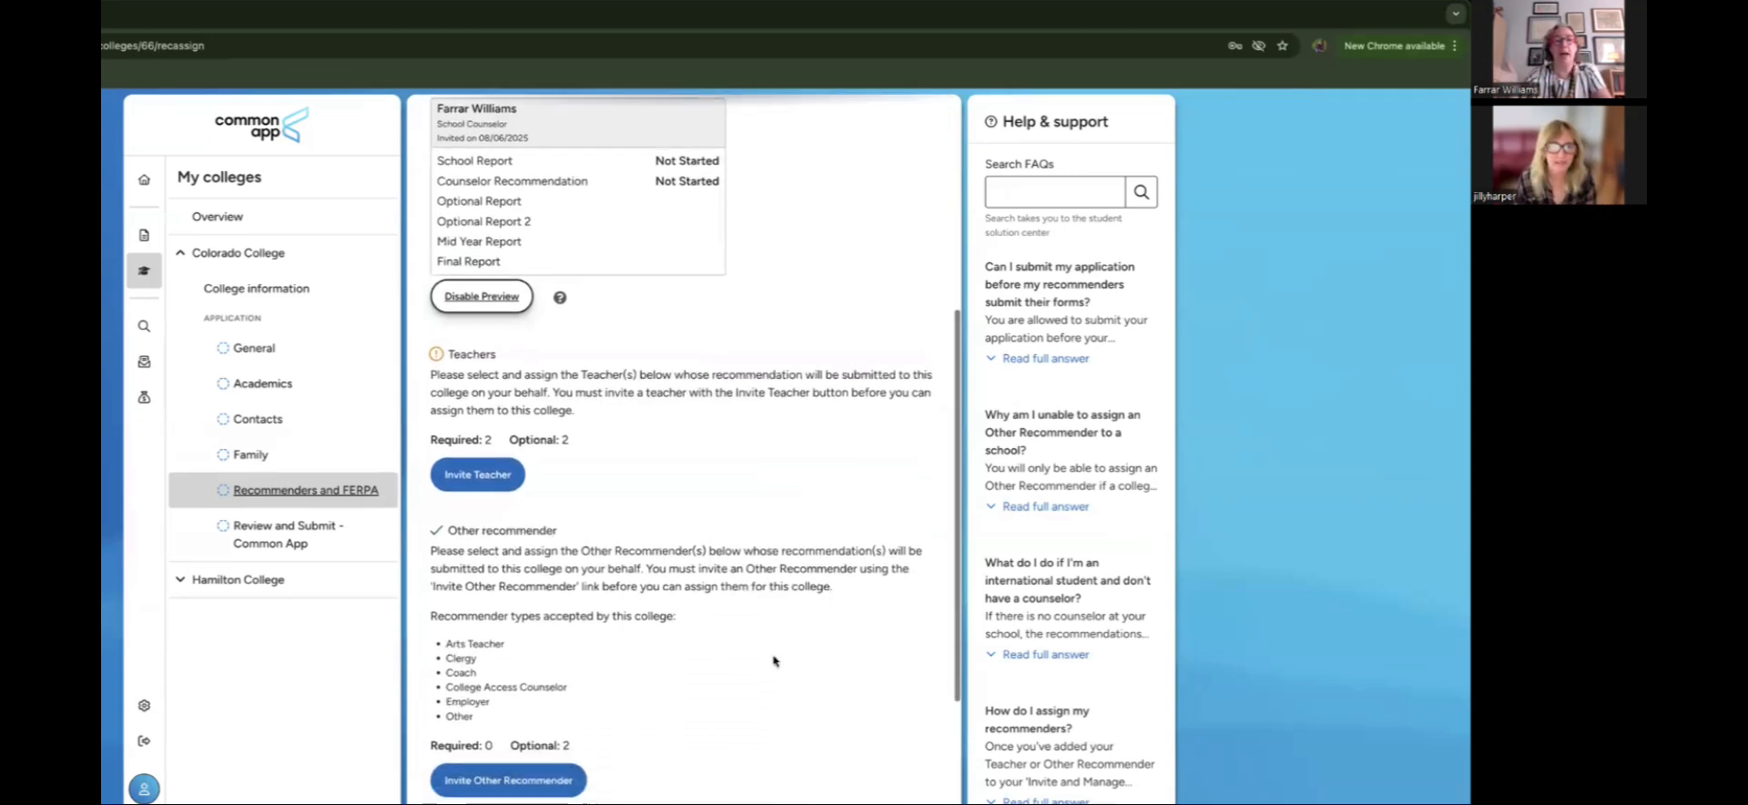
scroll(773, 661, "down", 1)
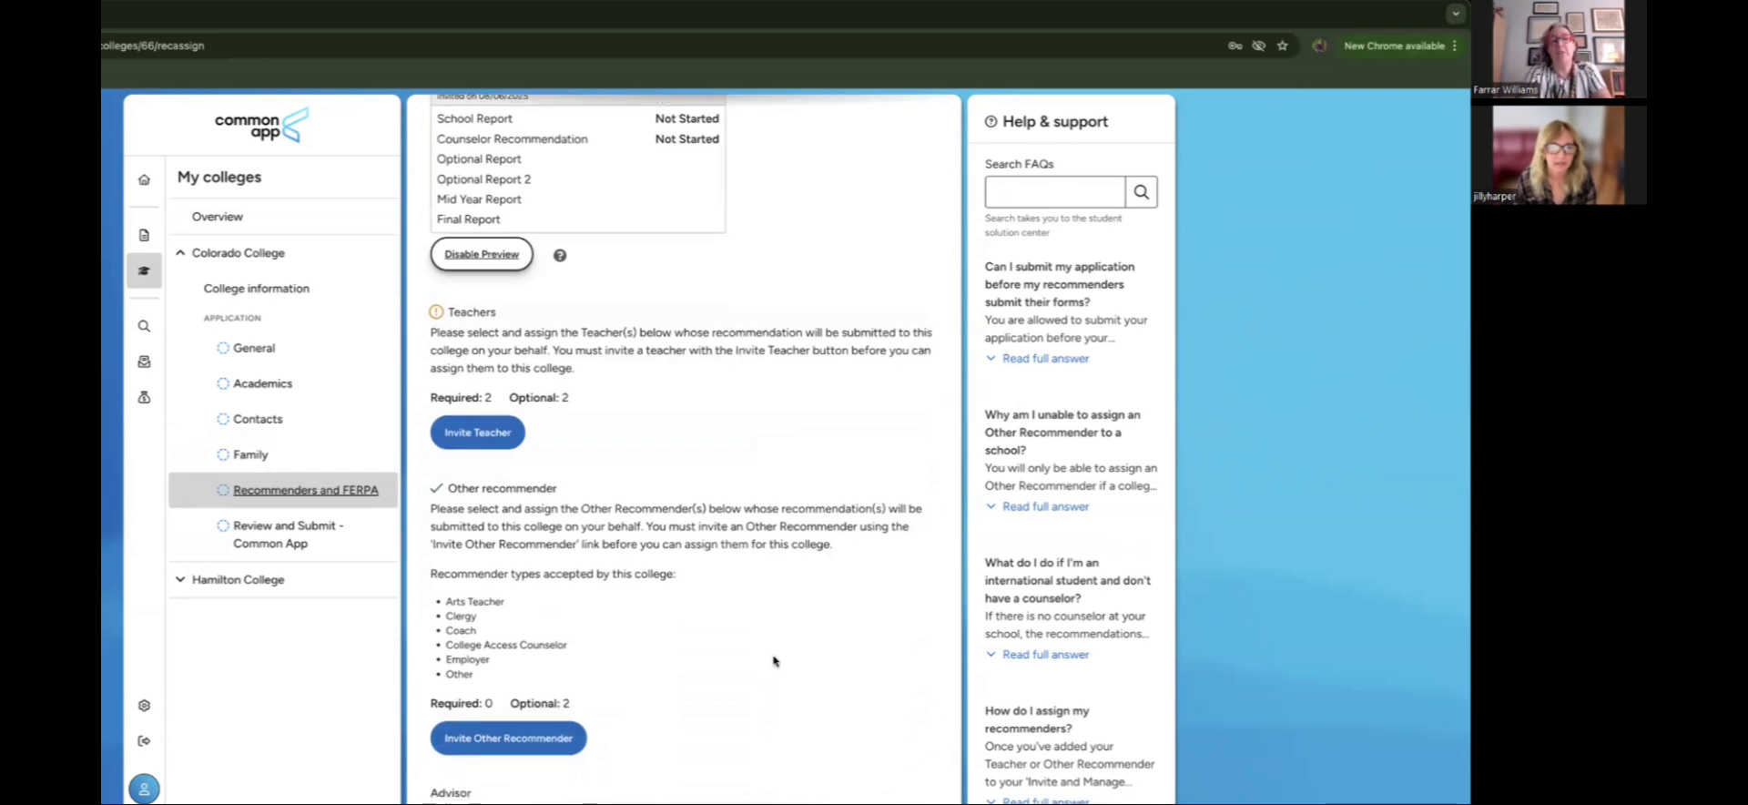
scroll(773, 661, "down", 1)
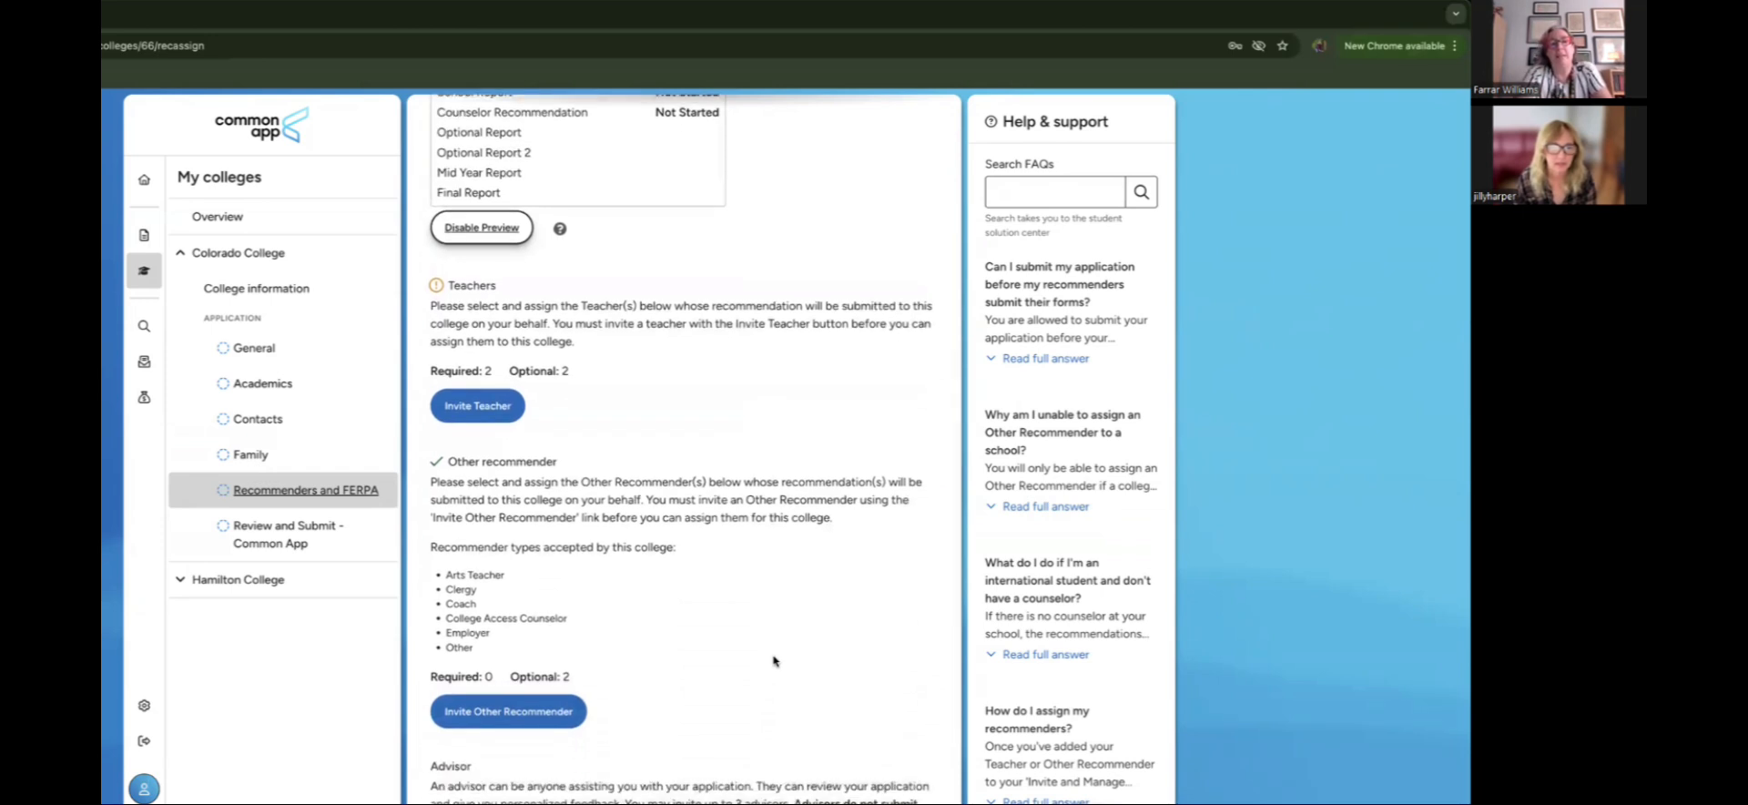
scroll(773, 661, "up", 1)
scroll(773, 661, "up", 3)
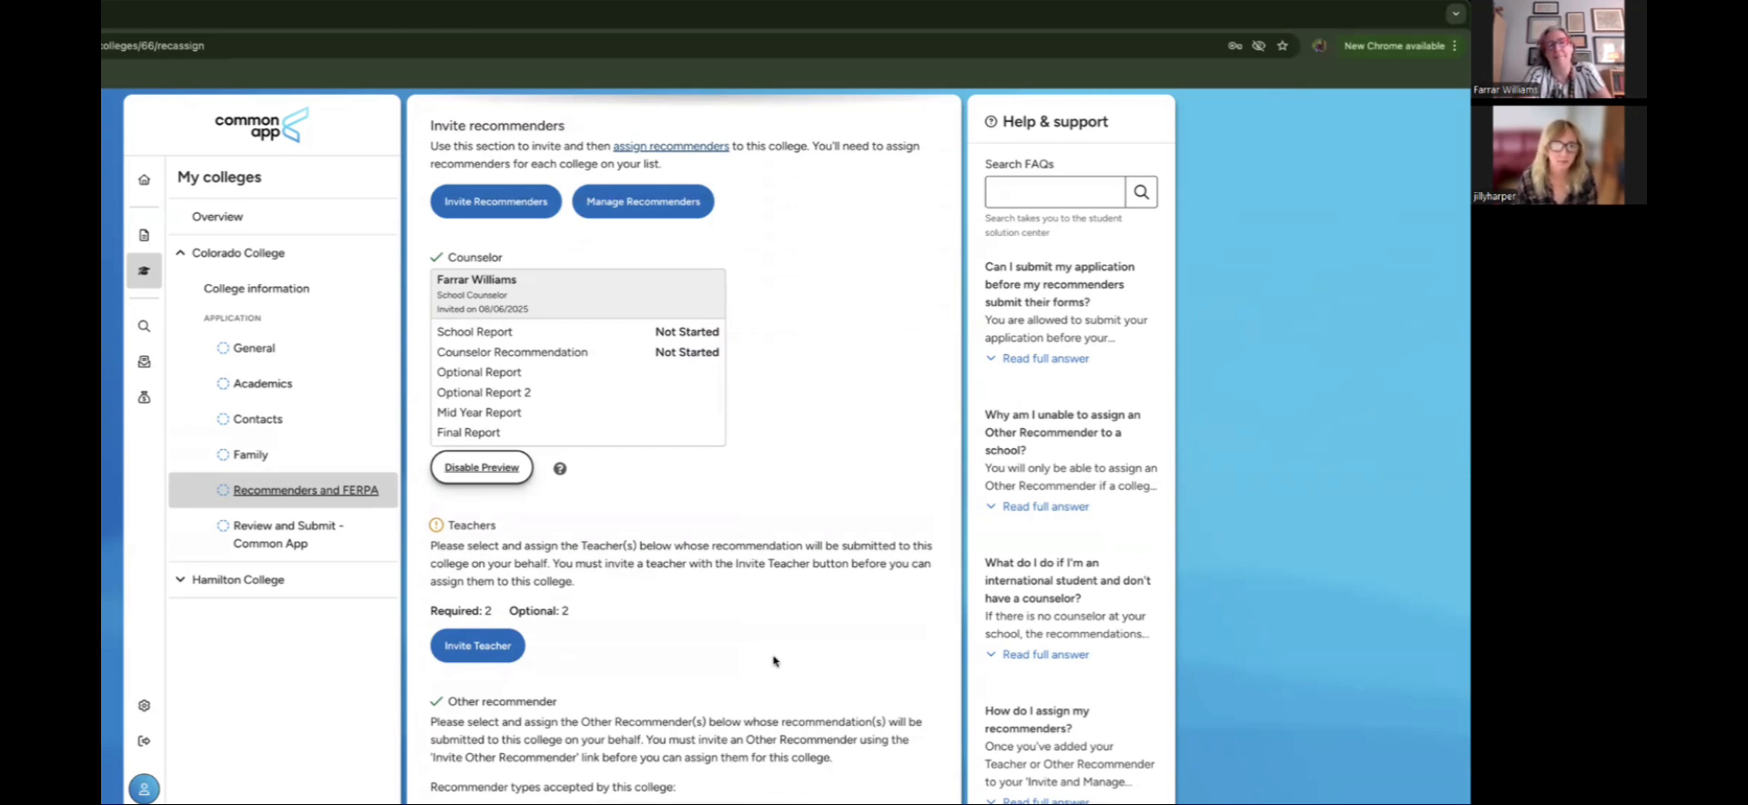
scroll(773, 660, "down", 2)
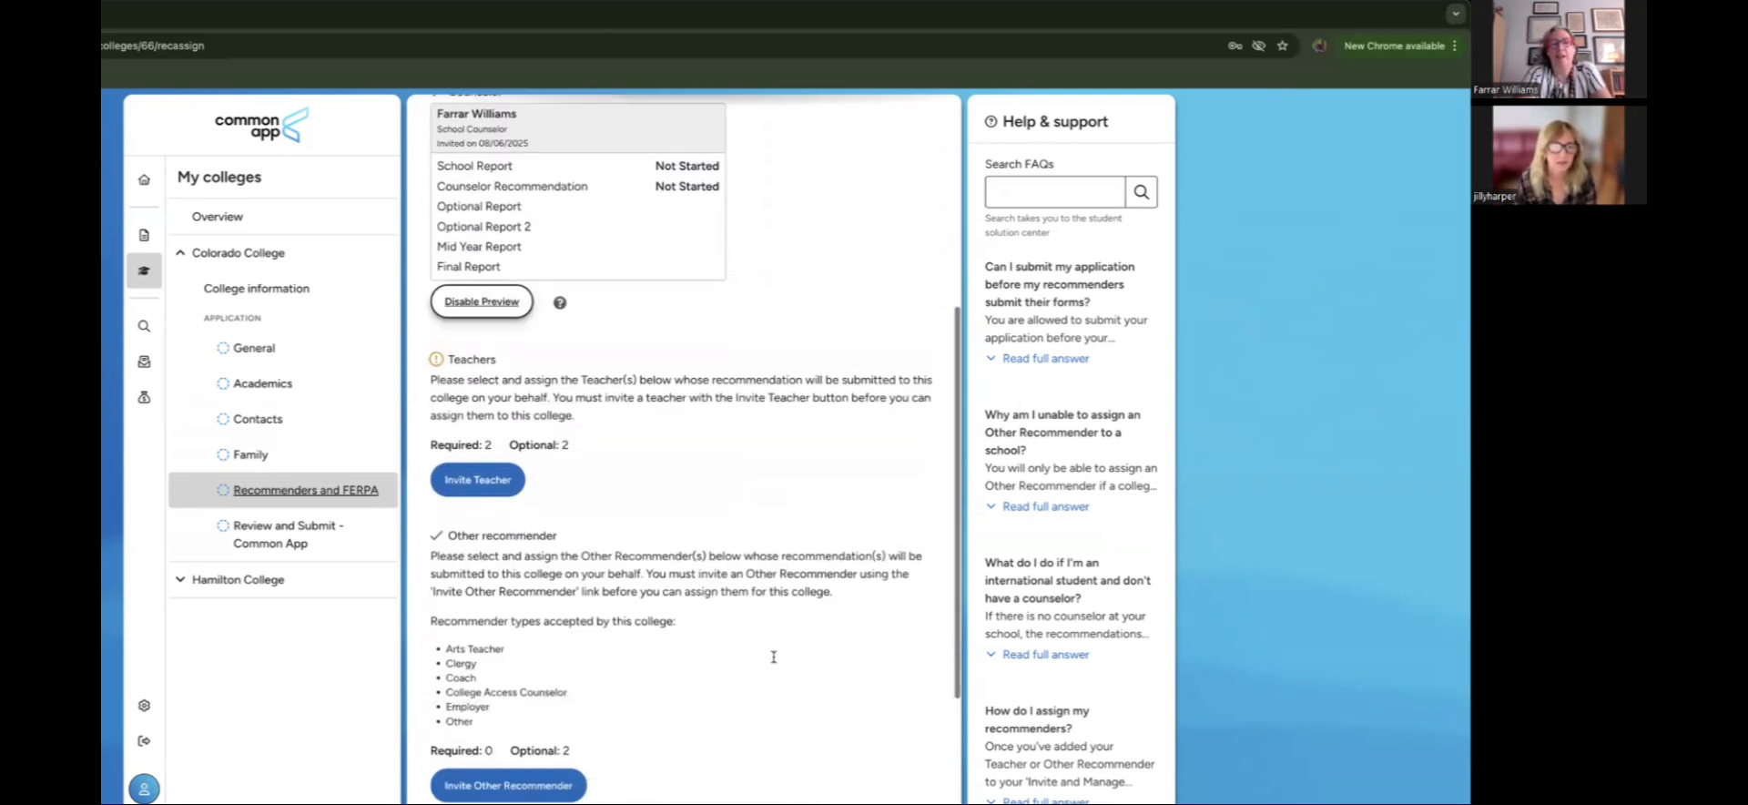
scroll(773, 658, "down", 1)
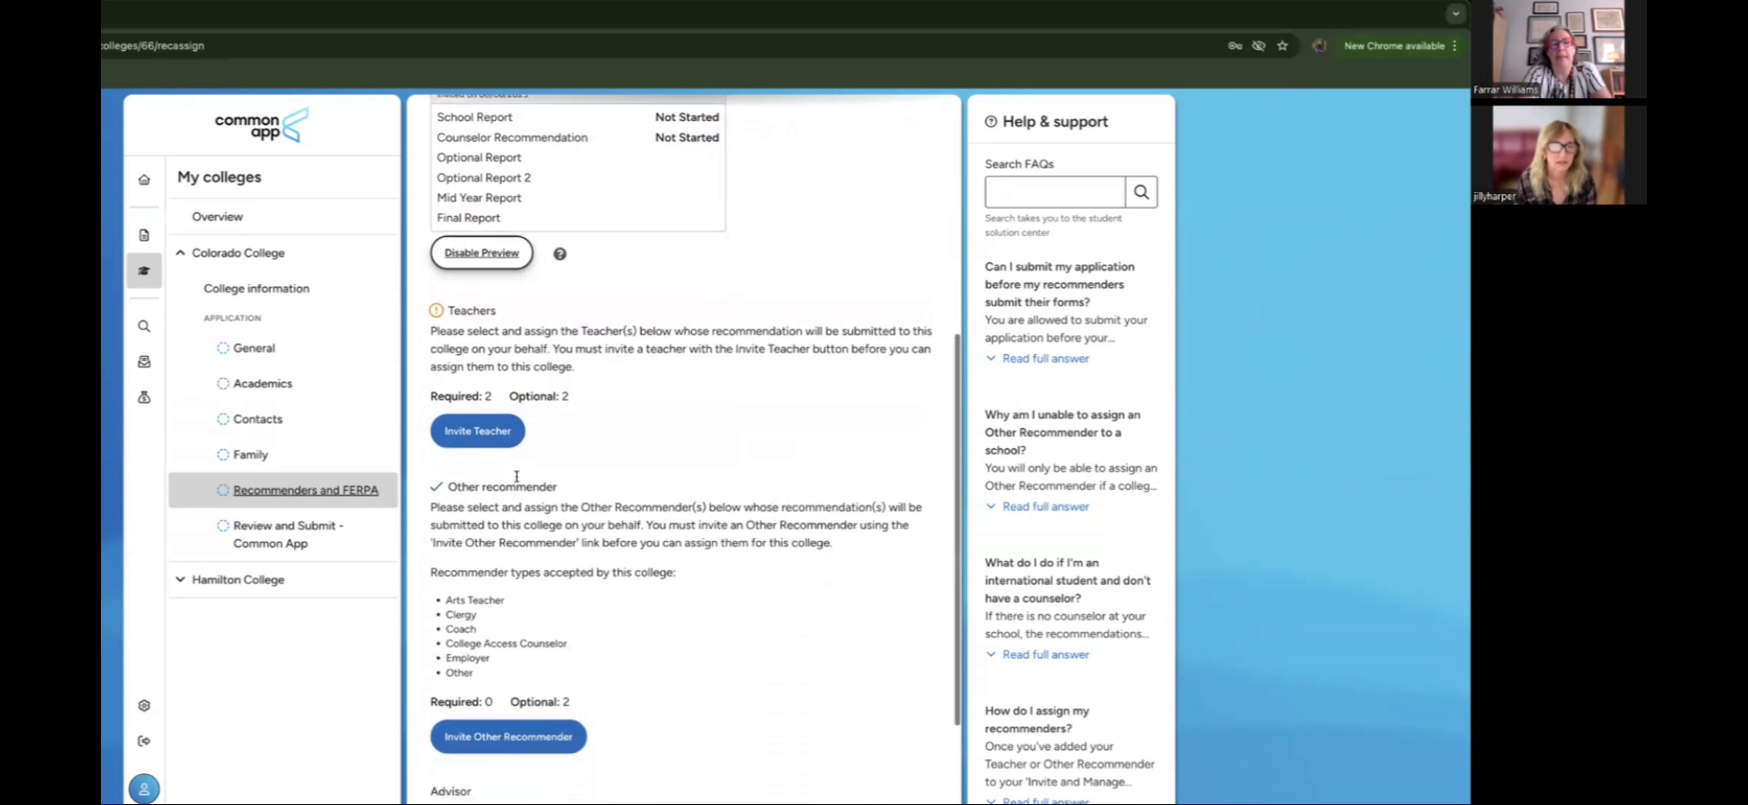
scroll(773, 660, "down", 1)
left_click(453, 385)
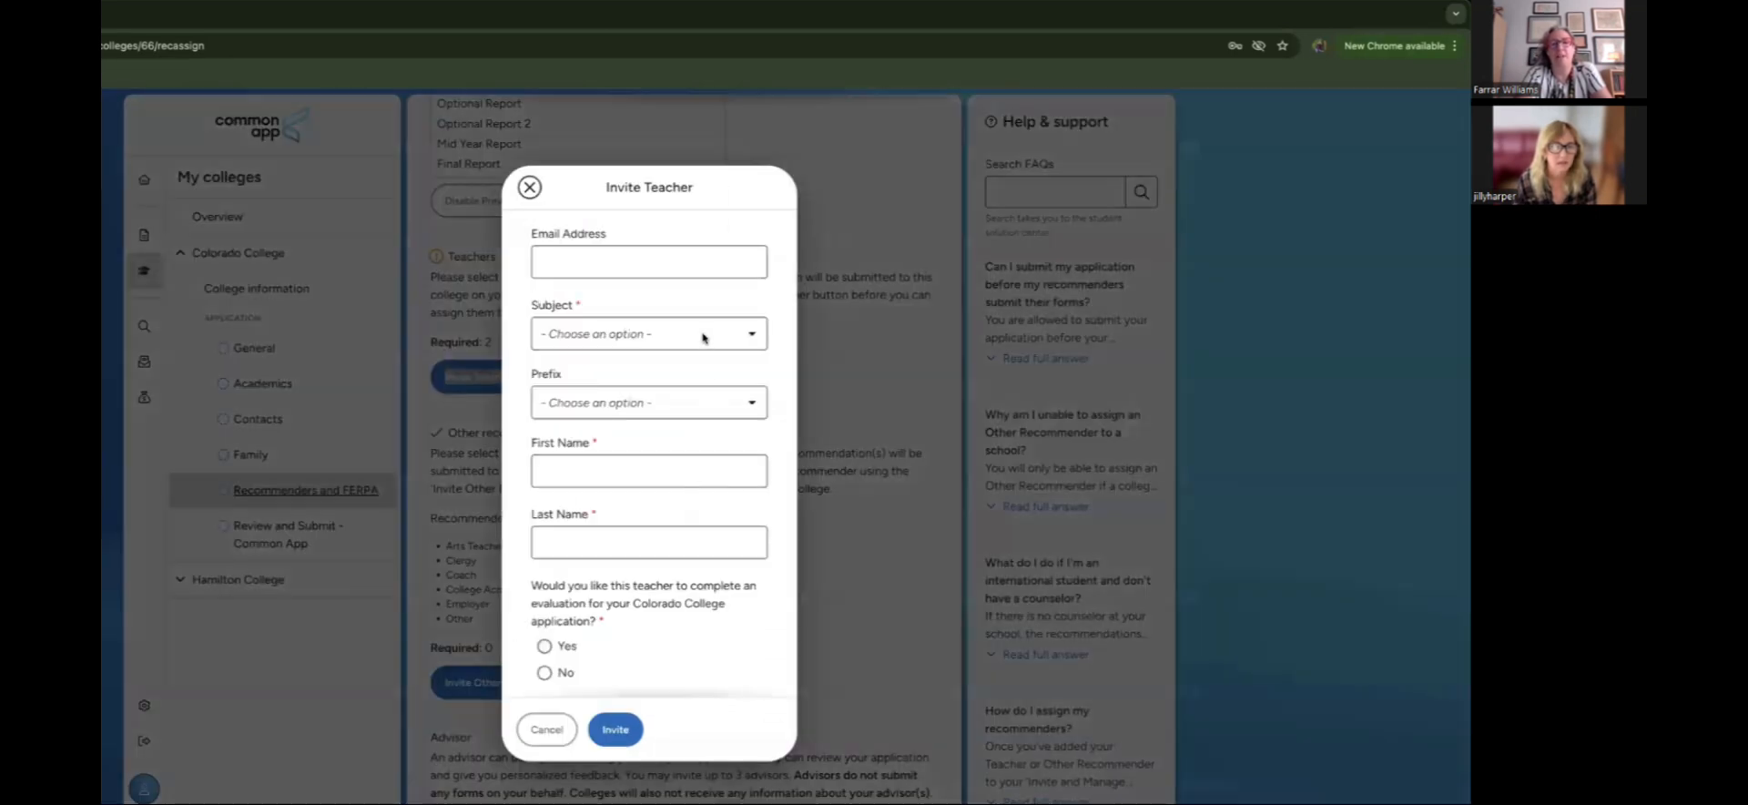
Step: Set the new teacher's subject to English and enter the teacher's e-mail address
left_click(704, 341)
left_click(688, 397)
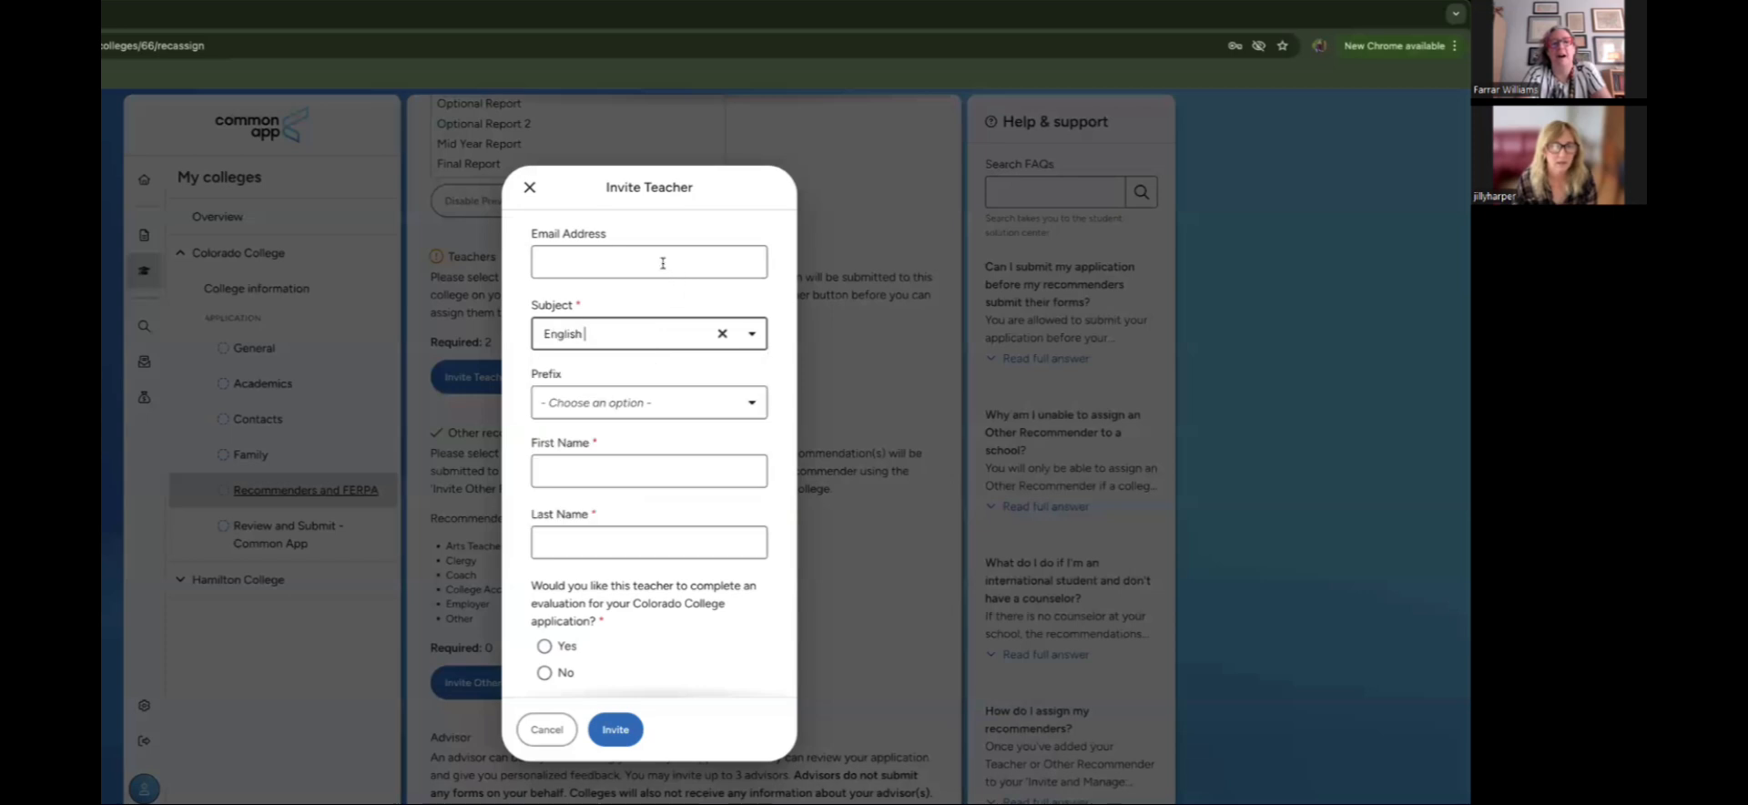
left_click(663, 263)
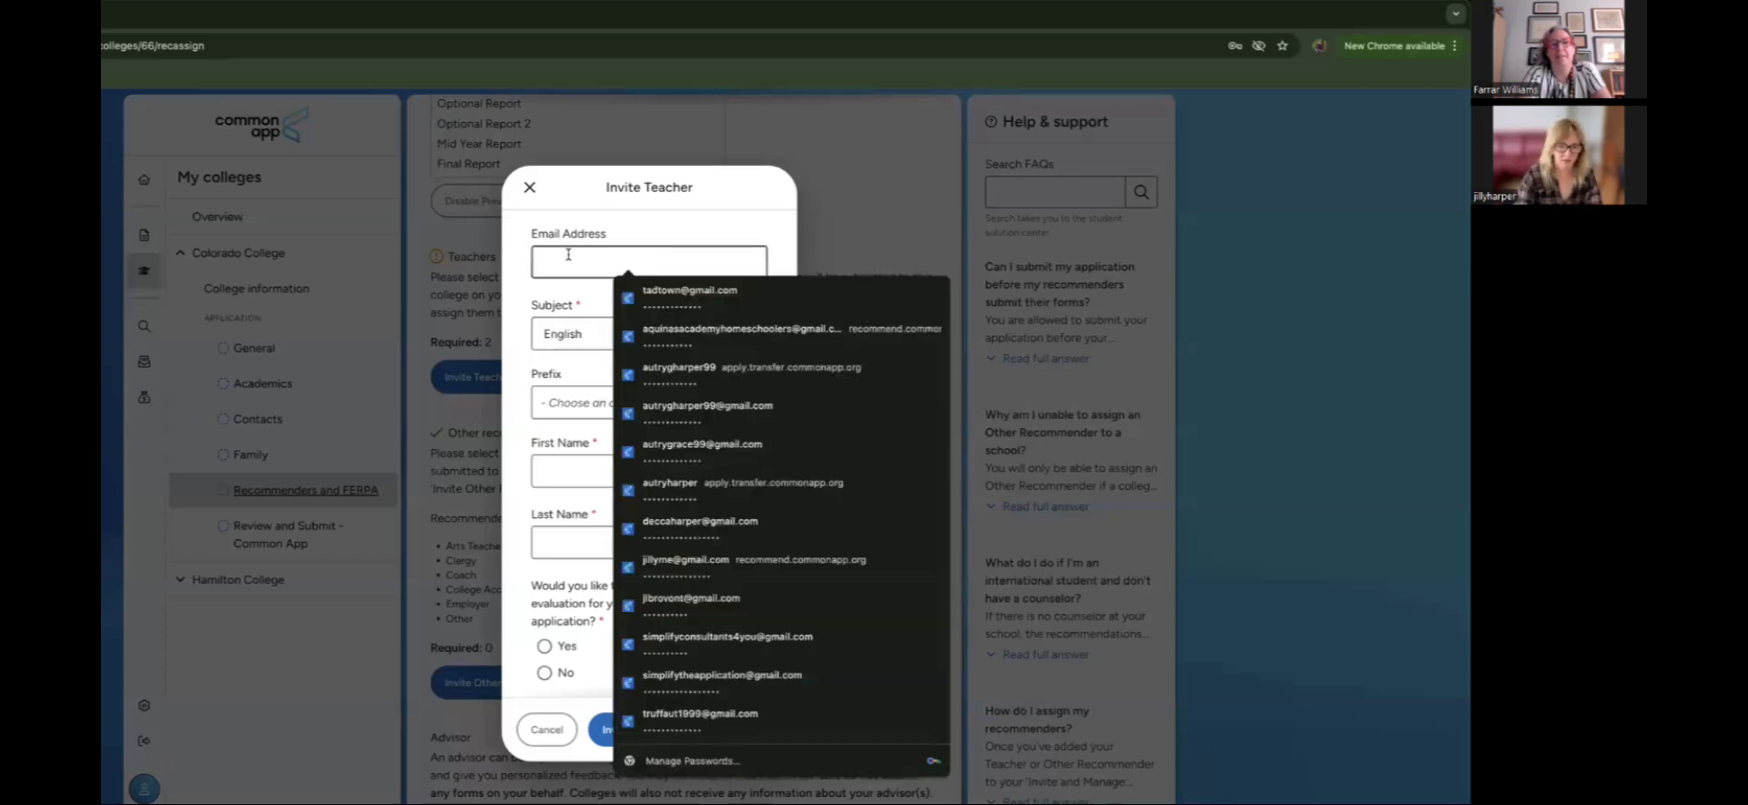
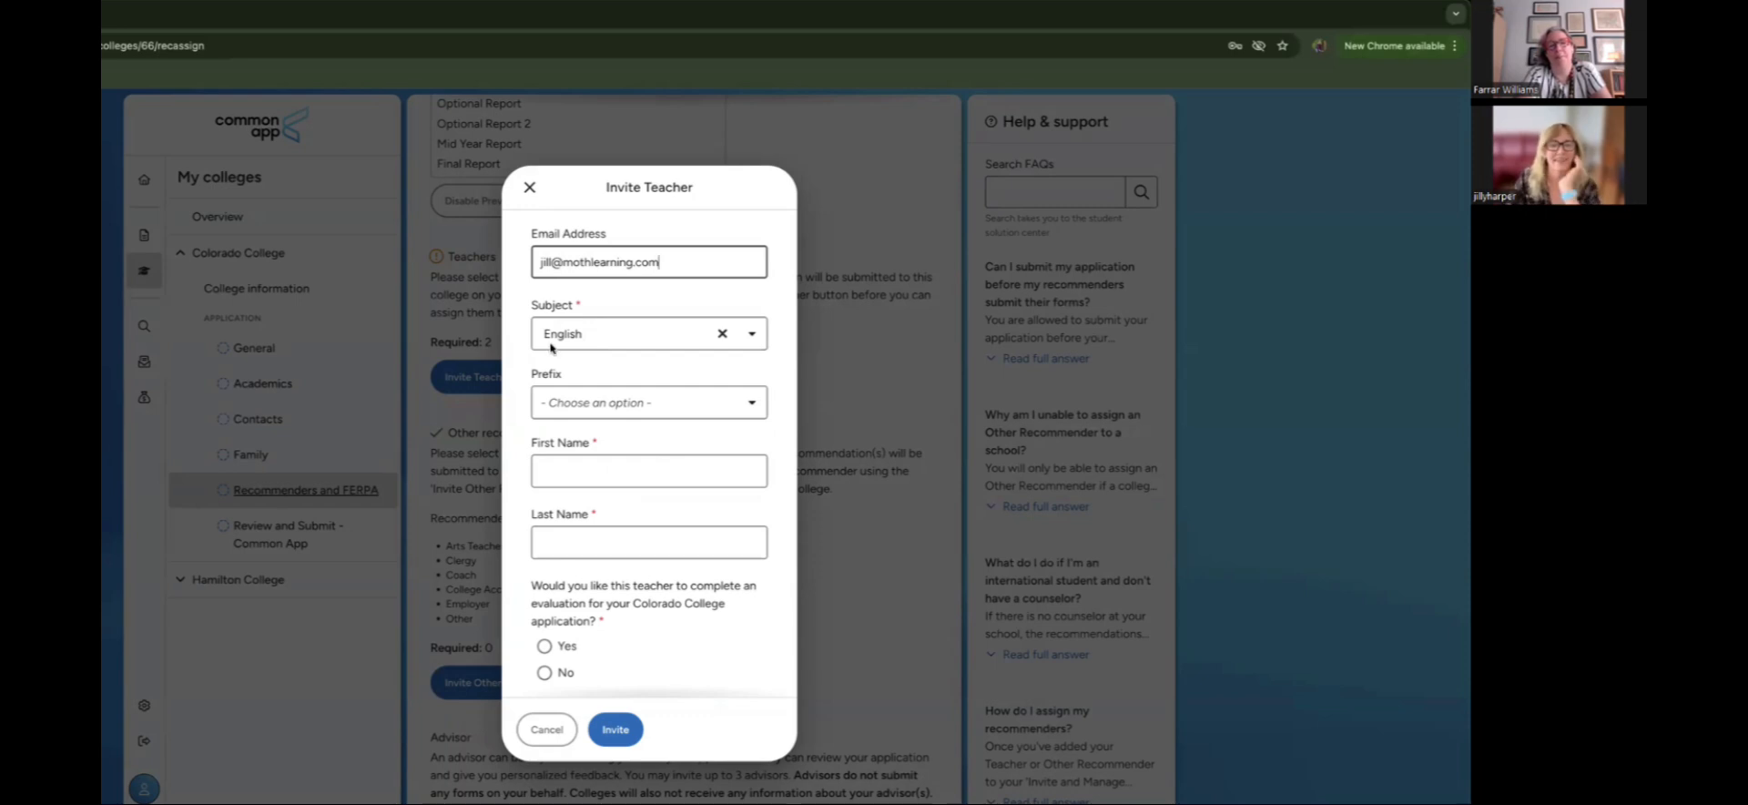
Step: Enter the teacher's first and last name, request a Colorado College evaluation, and send the invite
left_click(611, 462)
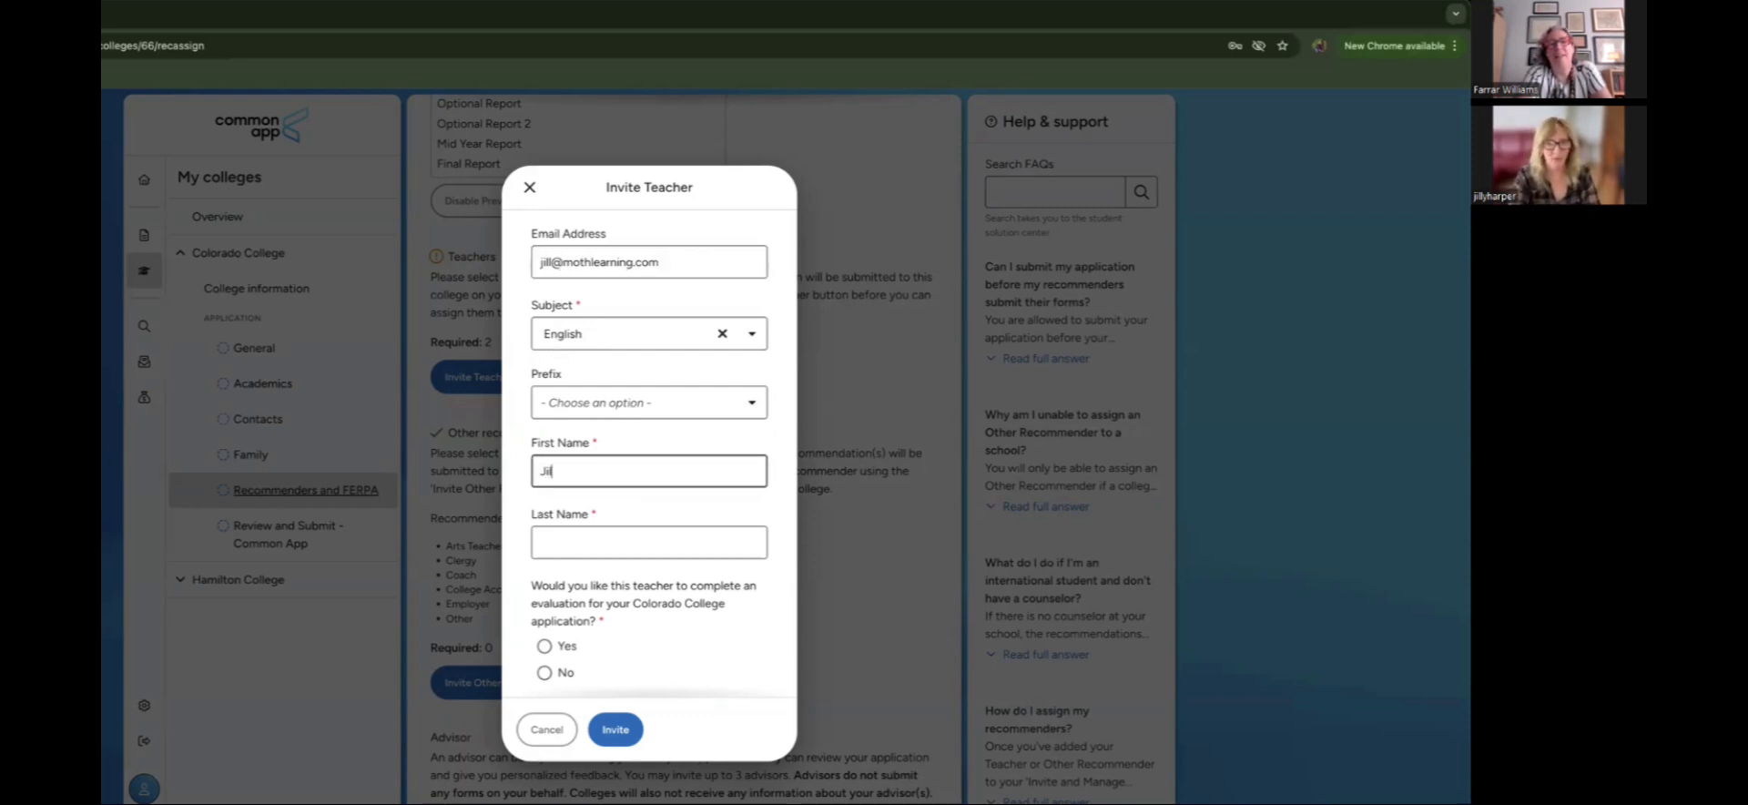
key("Tab")
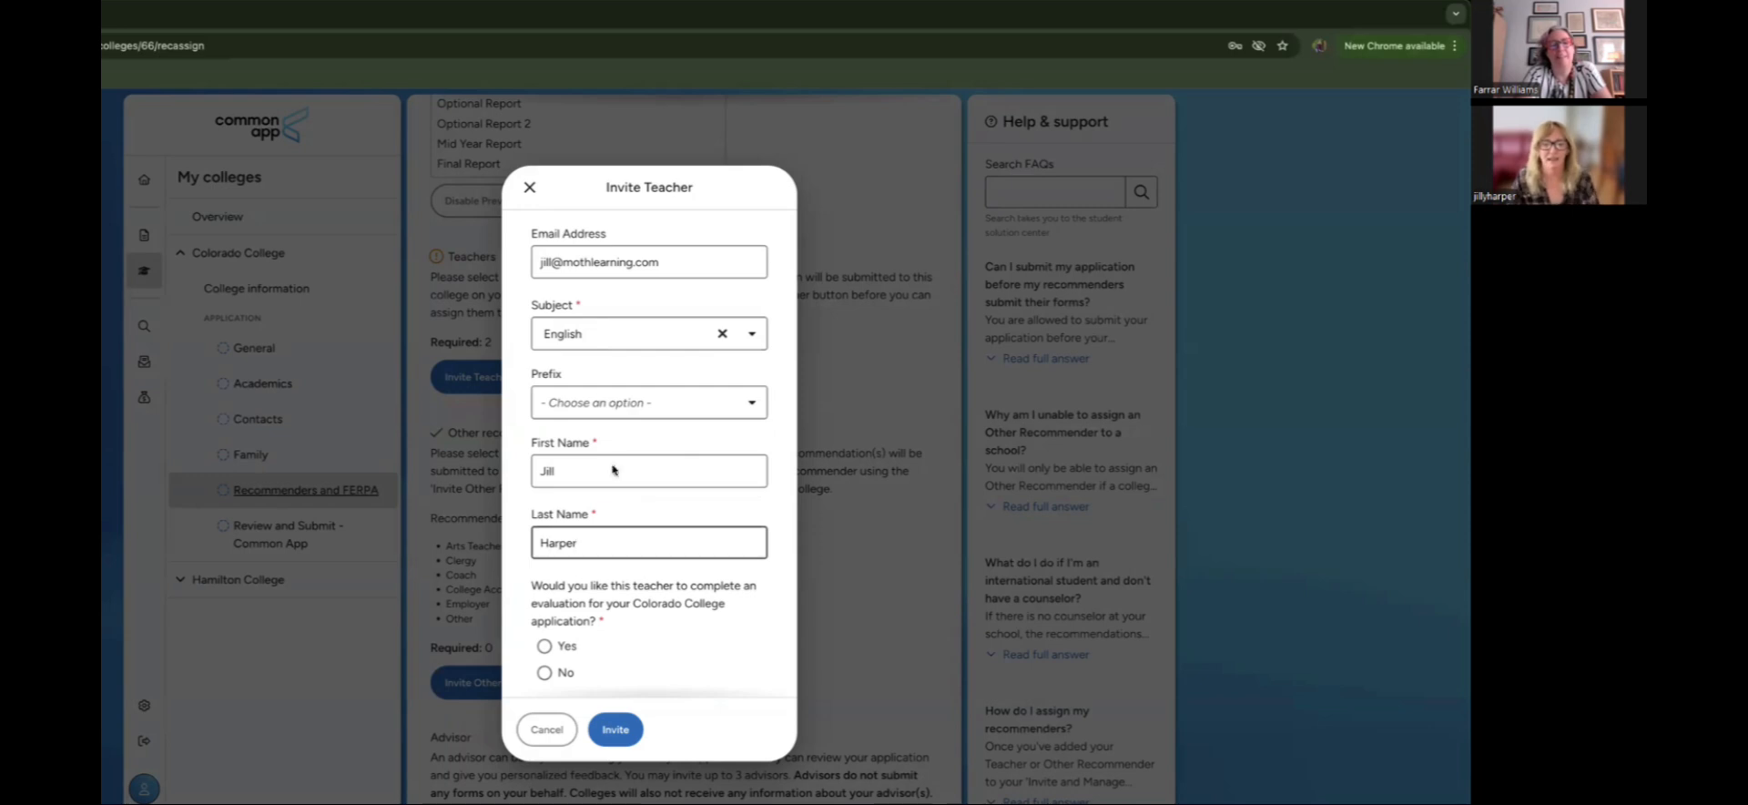
scroll(607, 601, "down", 1)
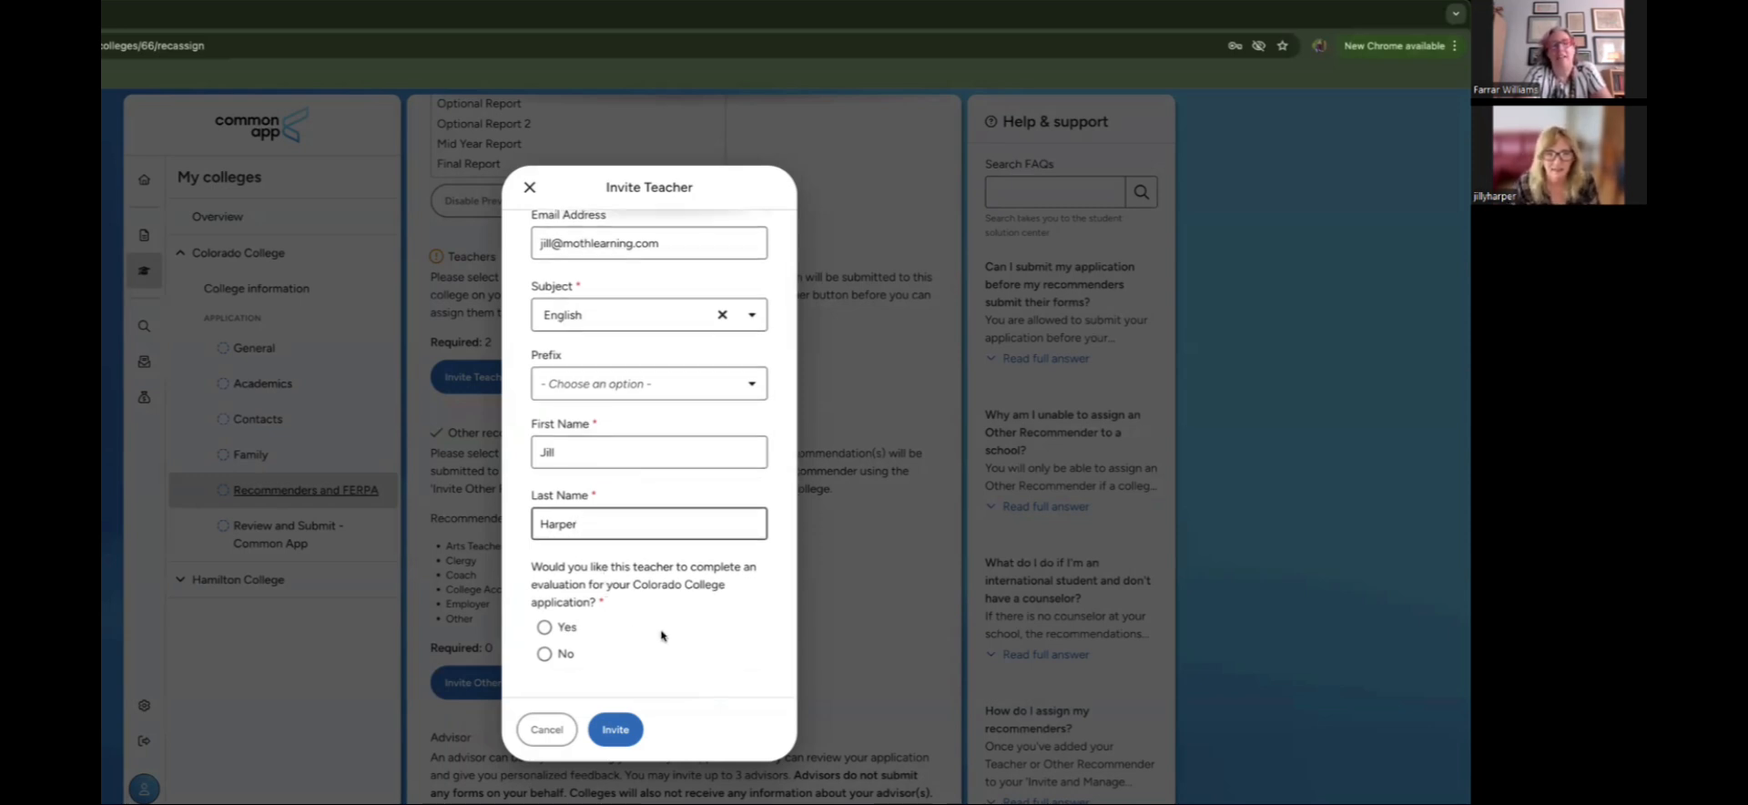
left_click(539, 628)
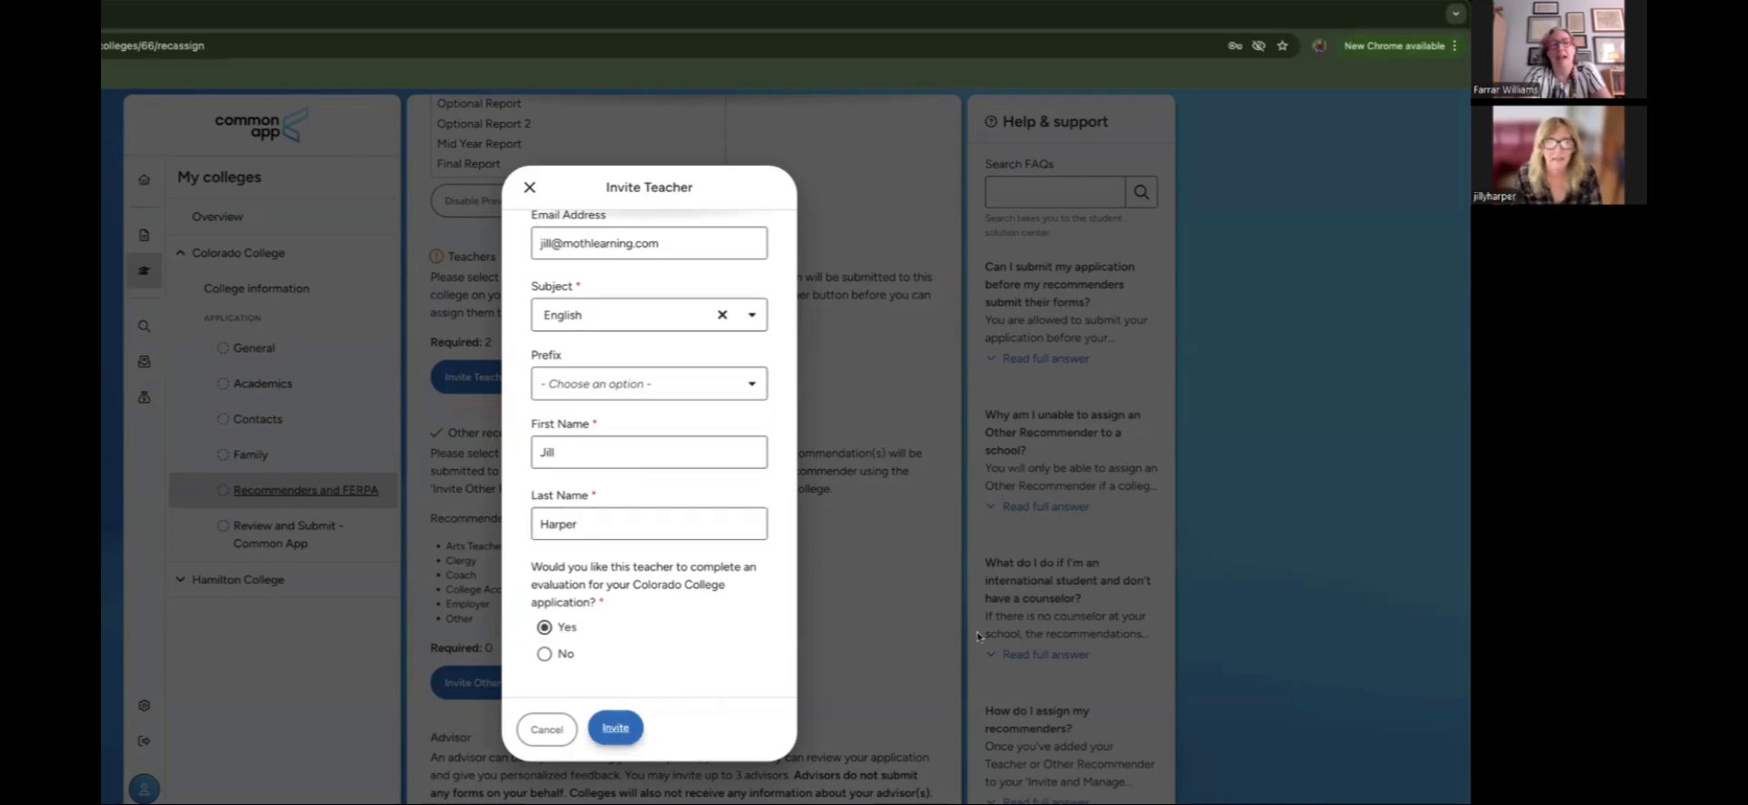
left_click(616, 726)
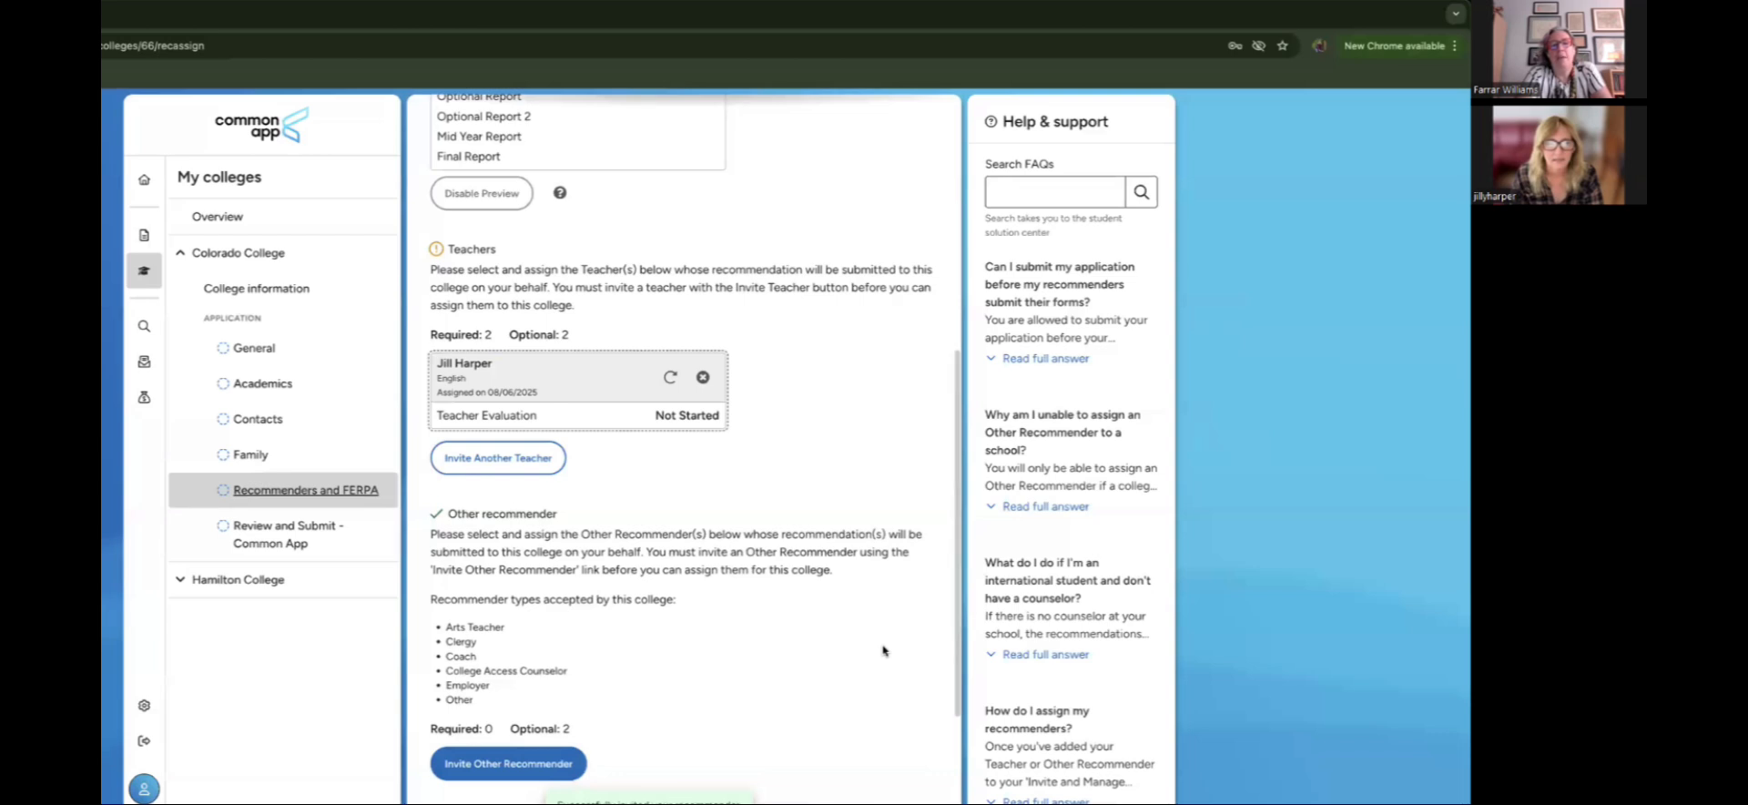
Step: Scroll the Recommenders and FERPA page to review the assigned English teacher
scroll(884, 650, "down", 1)
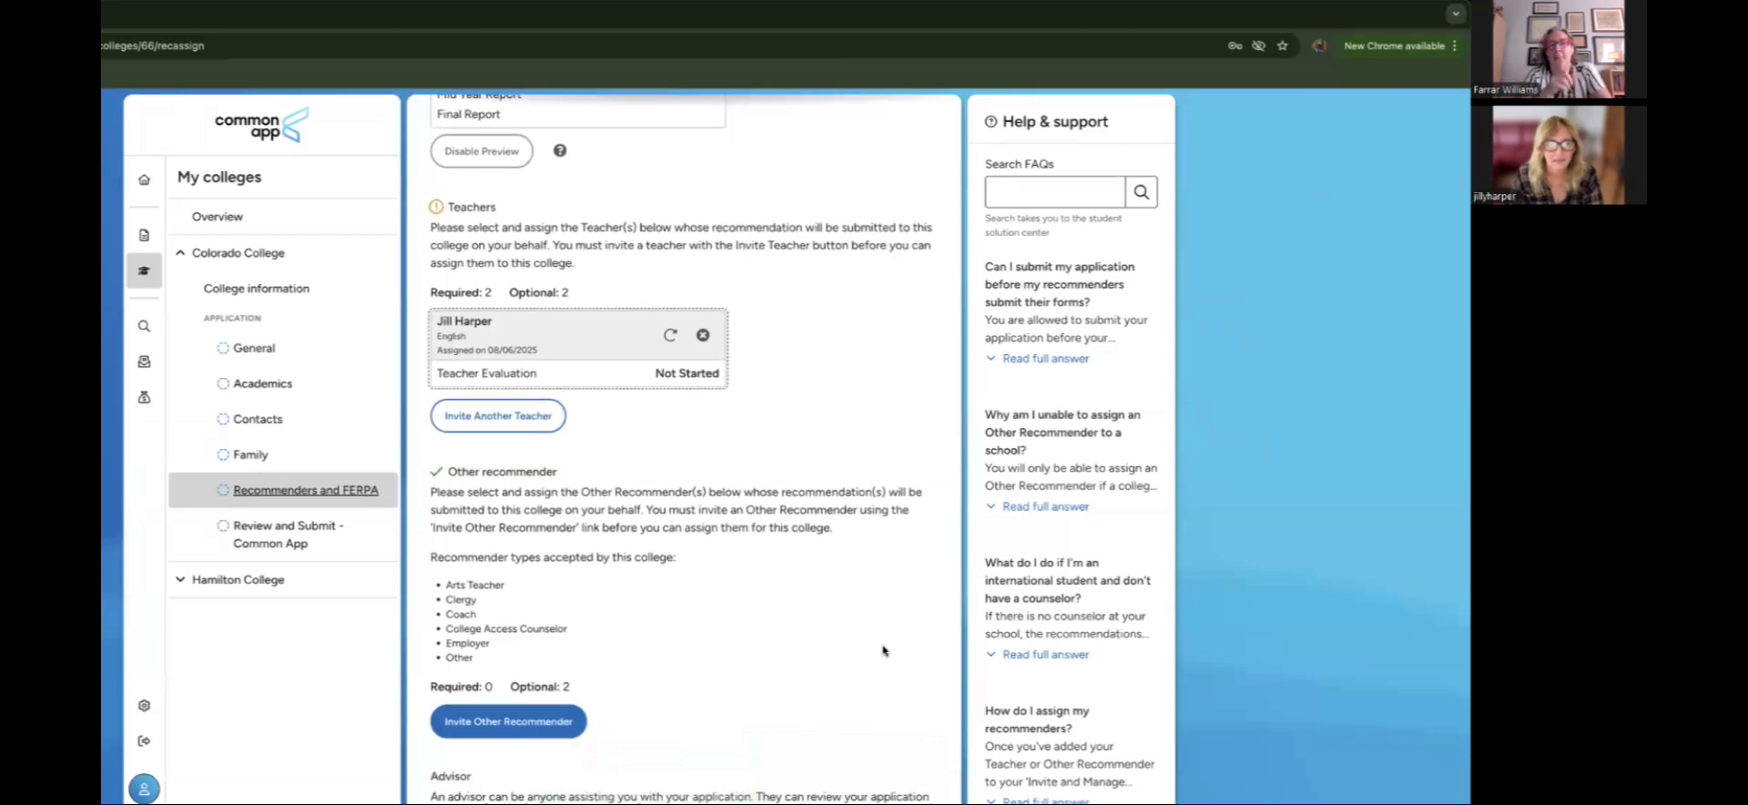
scroll(883, 650, "up", 1)
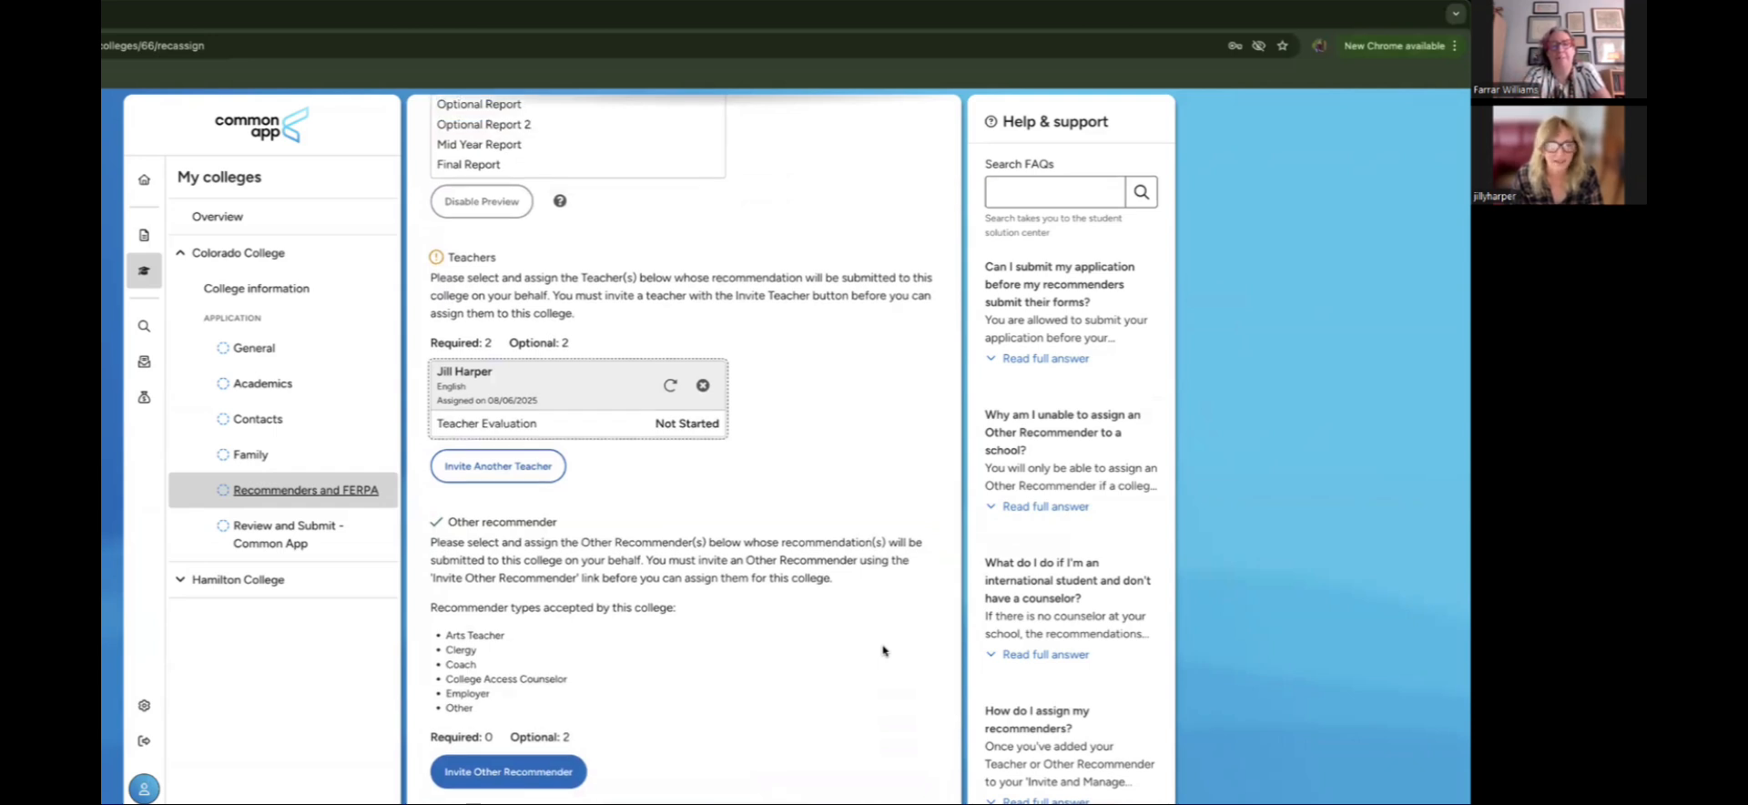
scroll(883, 651, "down", 3)
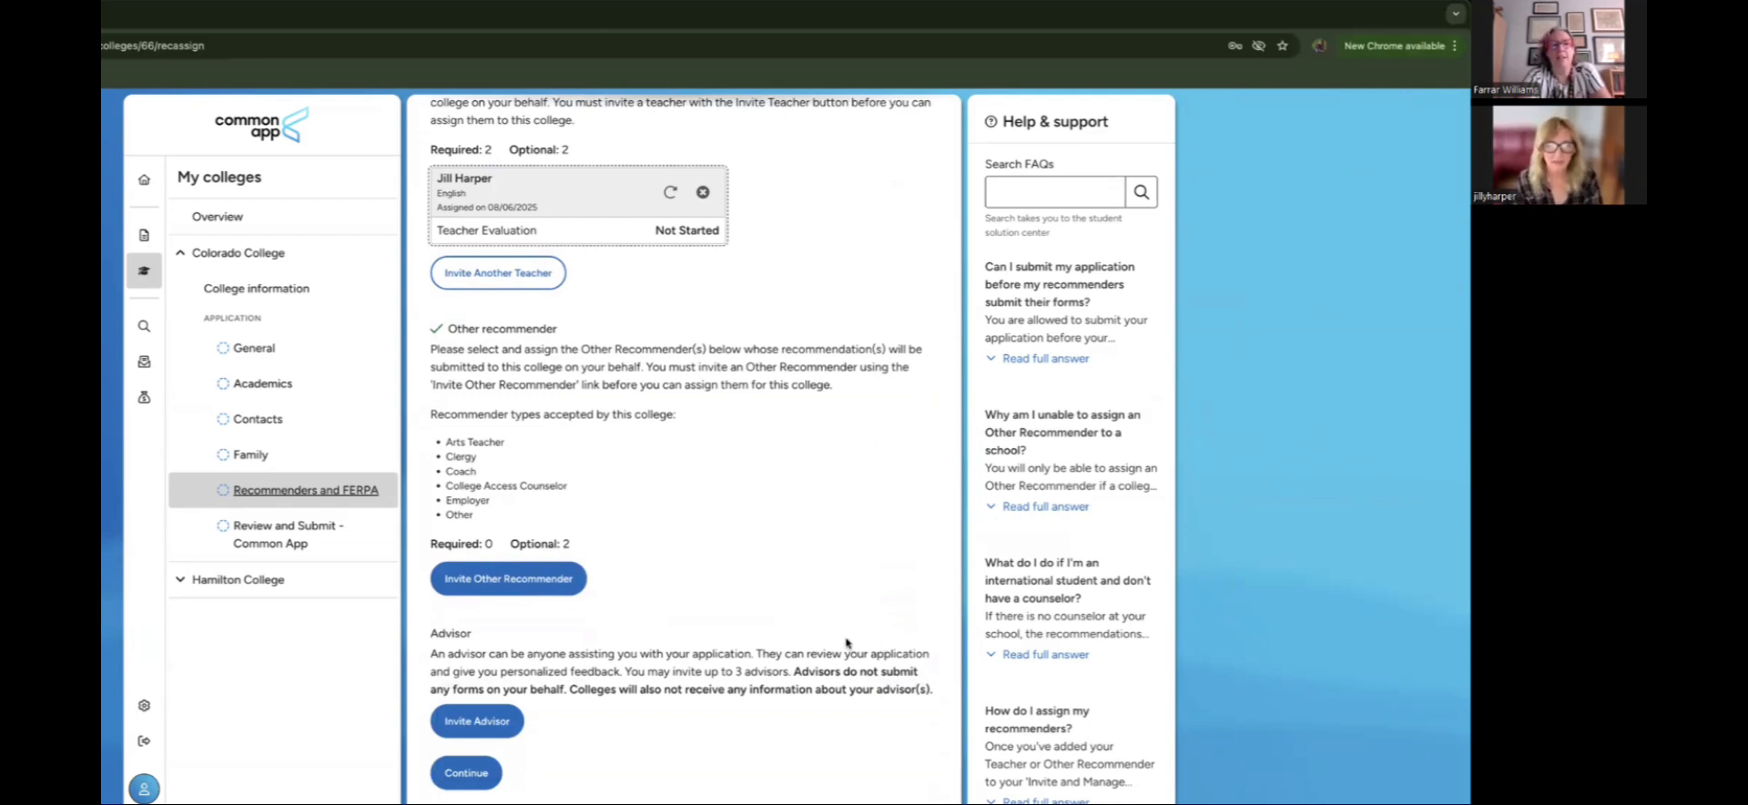
left_click(498, 720)
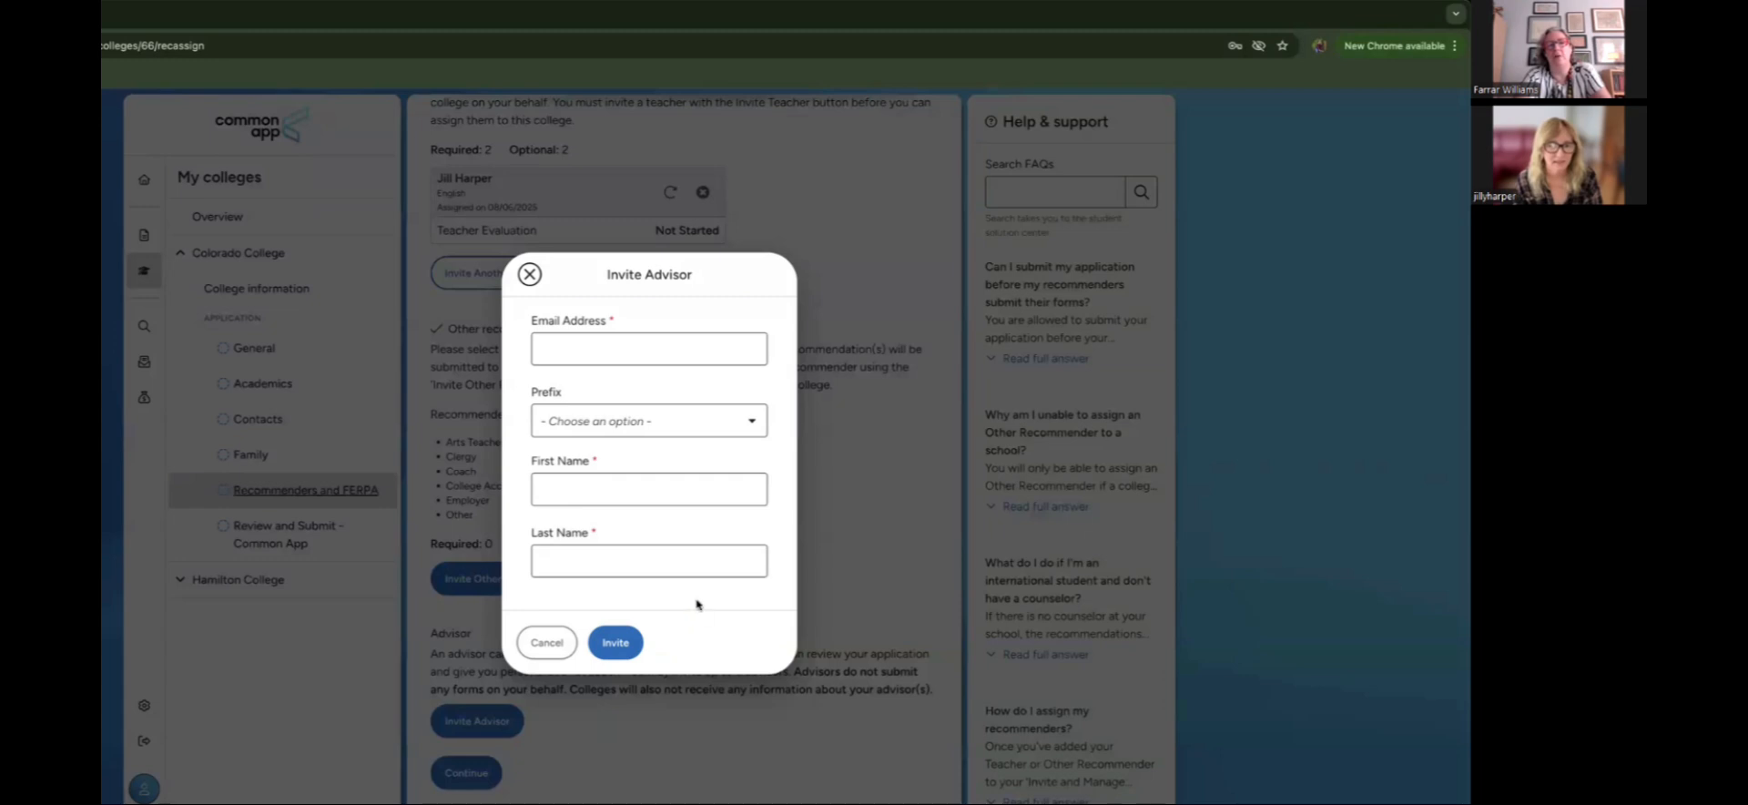
left_click(530, 274)
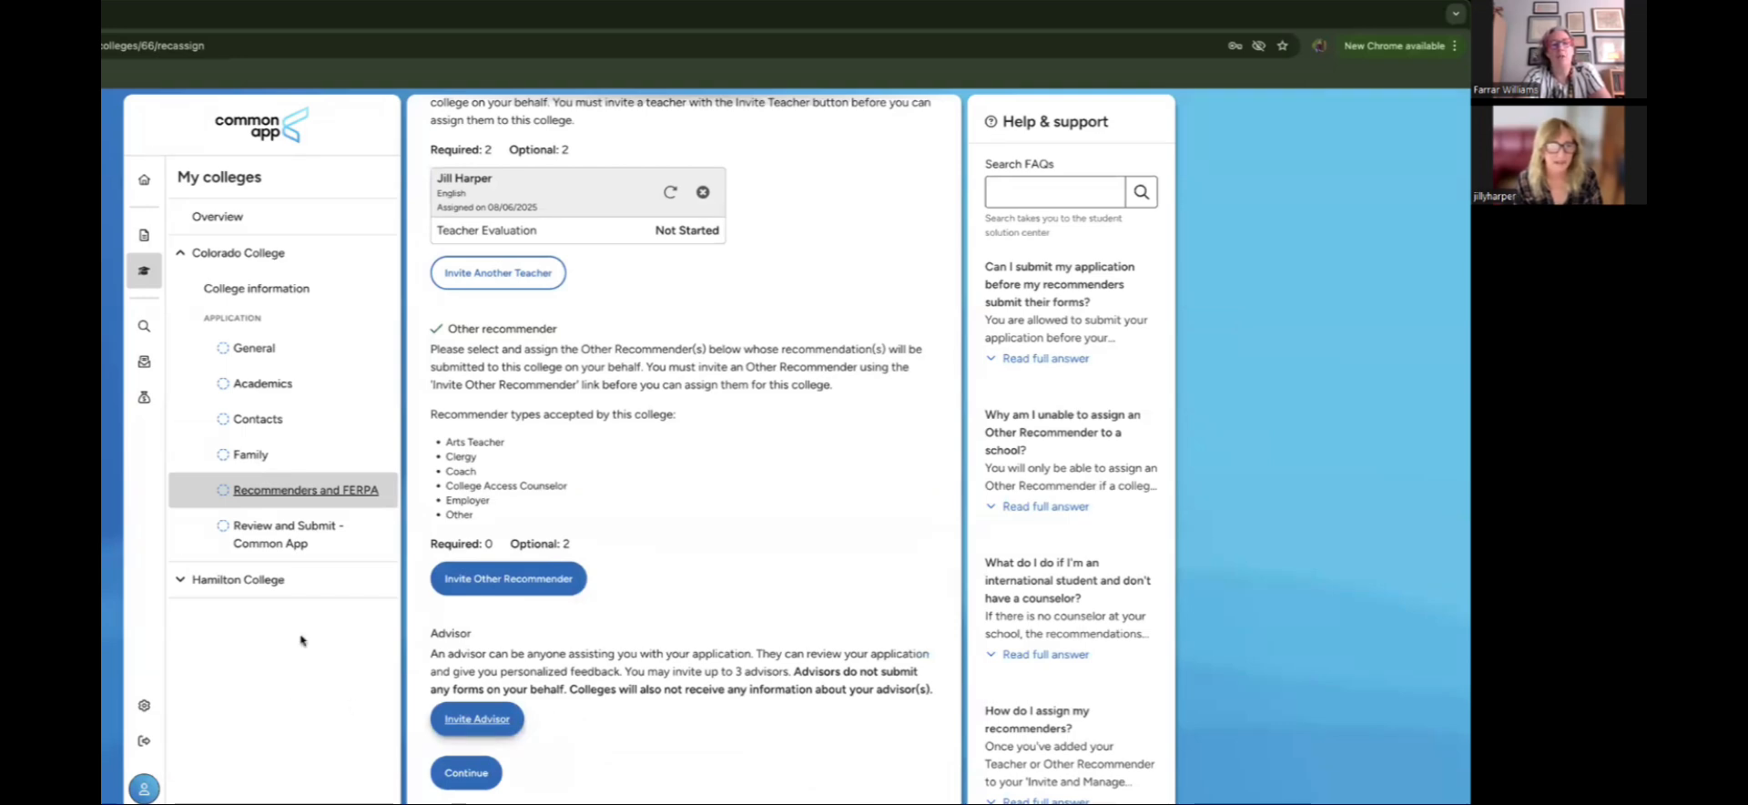
Step: Expand Hamilton College in the My colleges sidebar to list its application sections
left_click(284, 585)
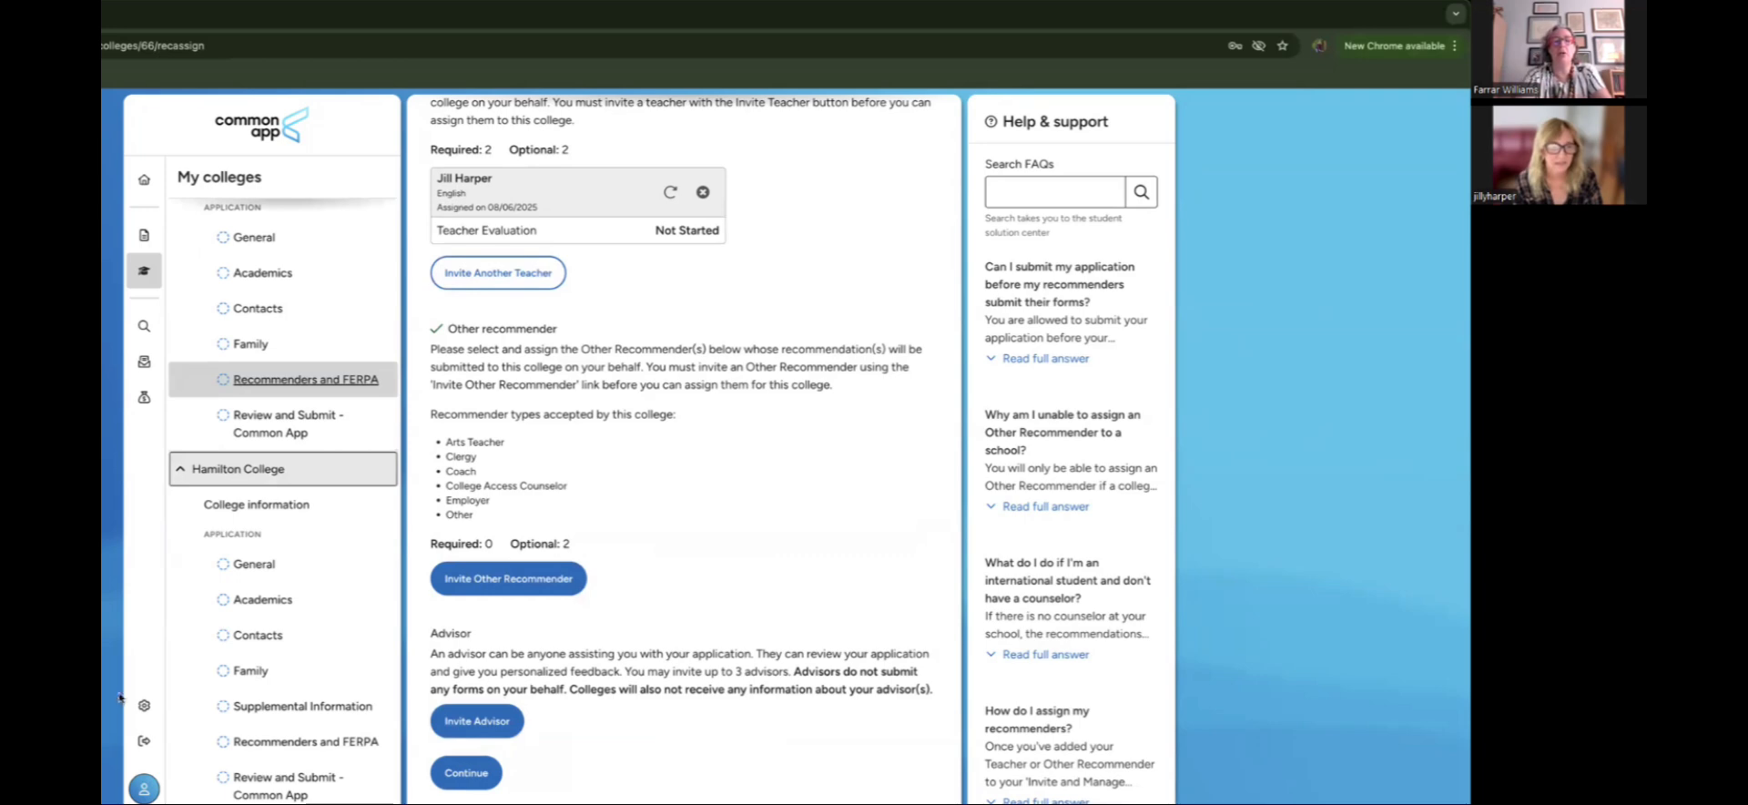
Step: Open Hamilton College's Recommenders and FERPA page and bring the Teachers section into view
left_click(262, 742)
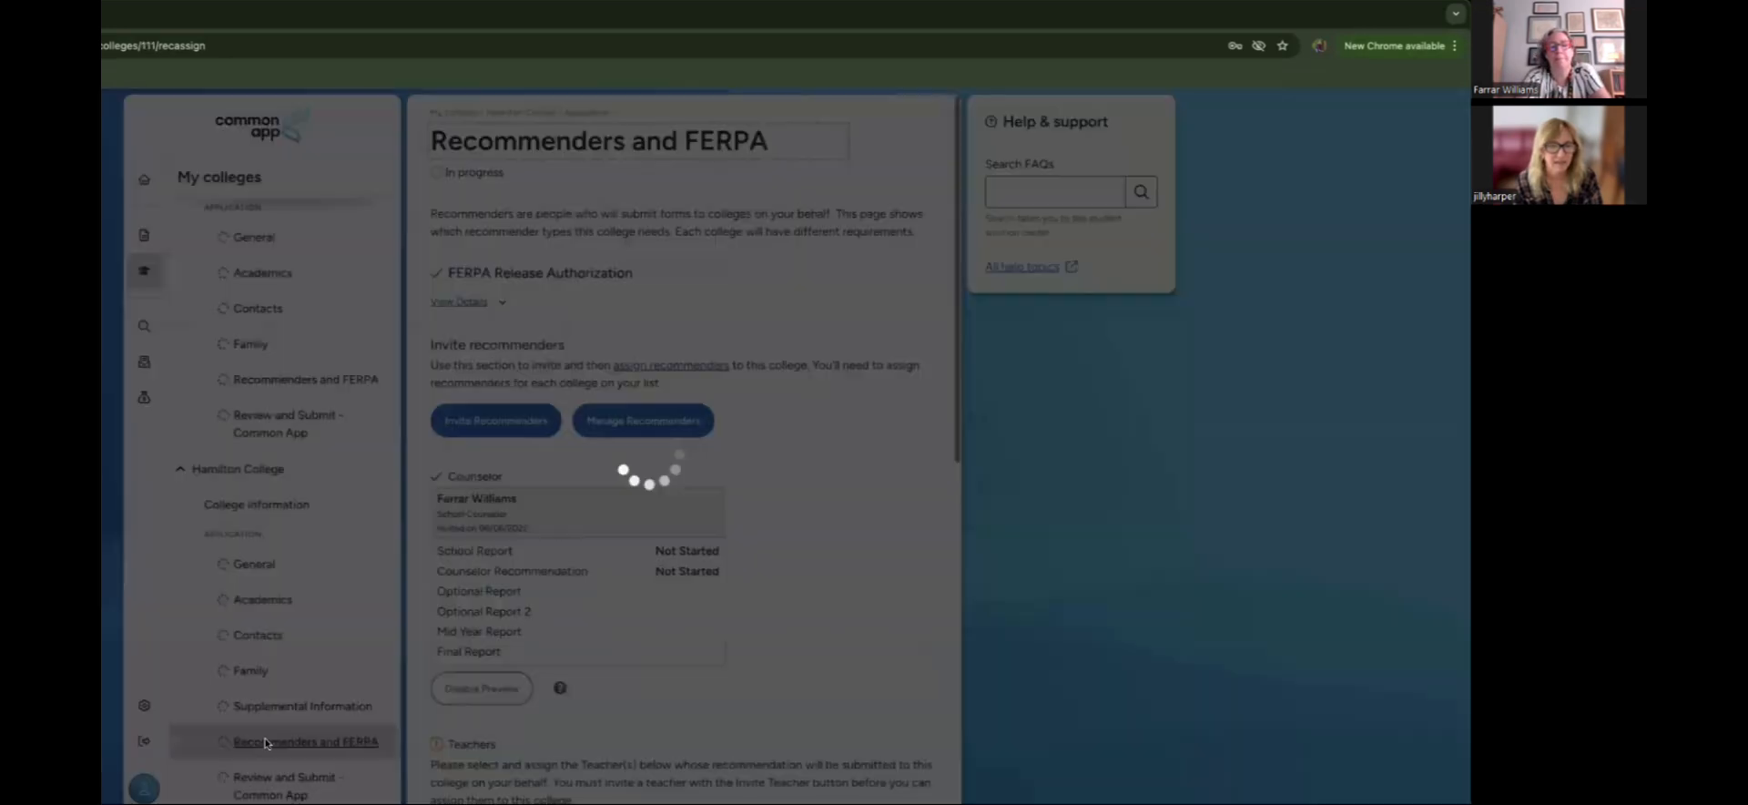
scroll(854, 719, "down", 1)
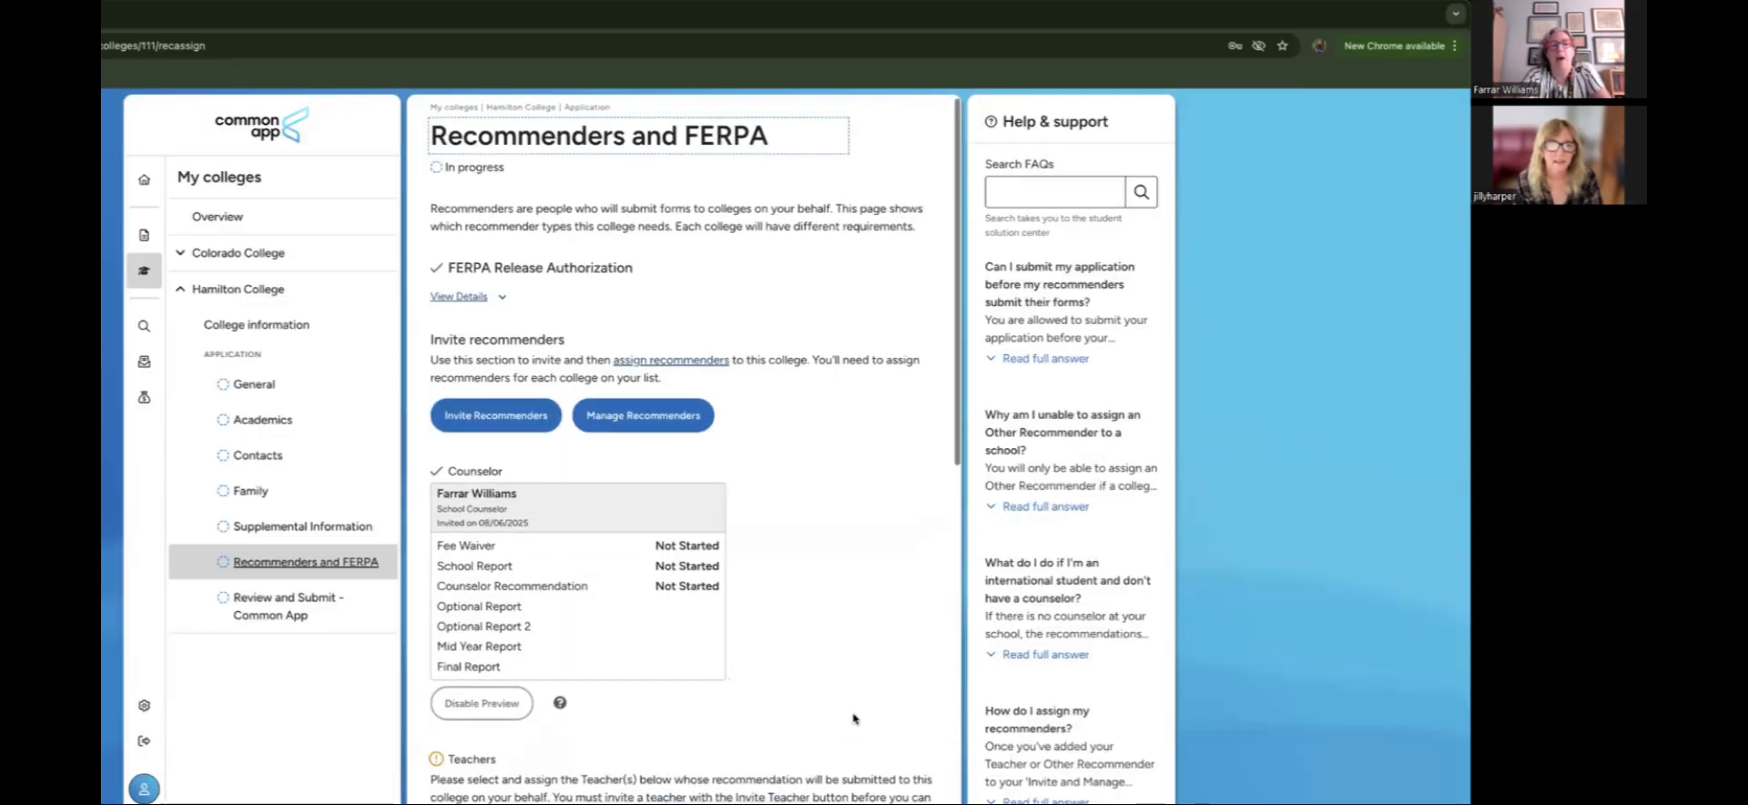
scroll(854, 720, "down", 3)
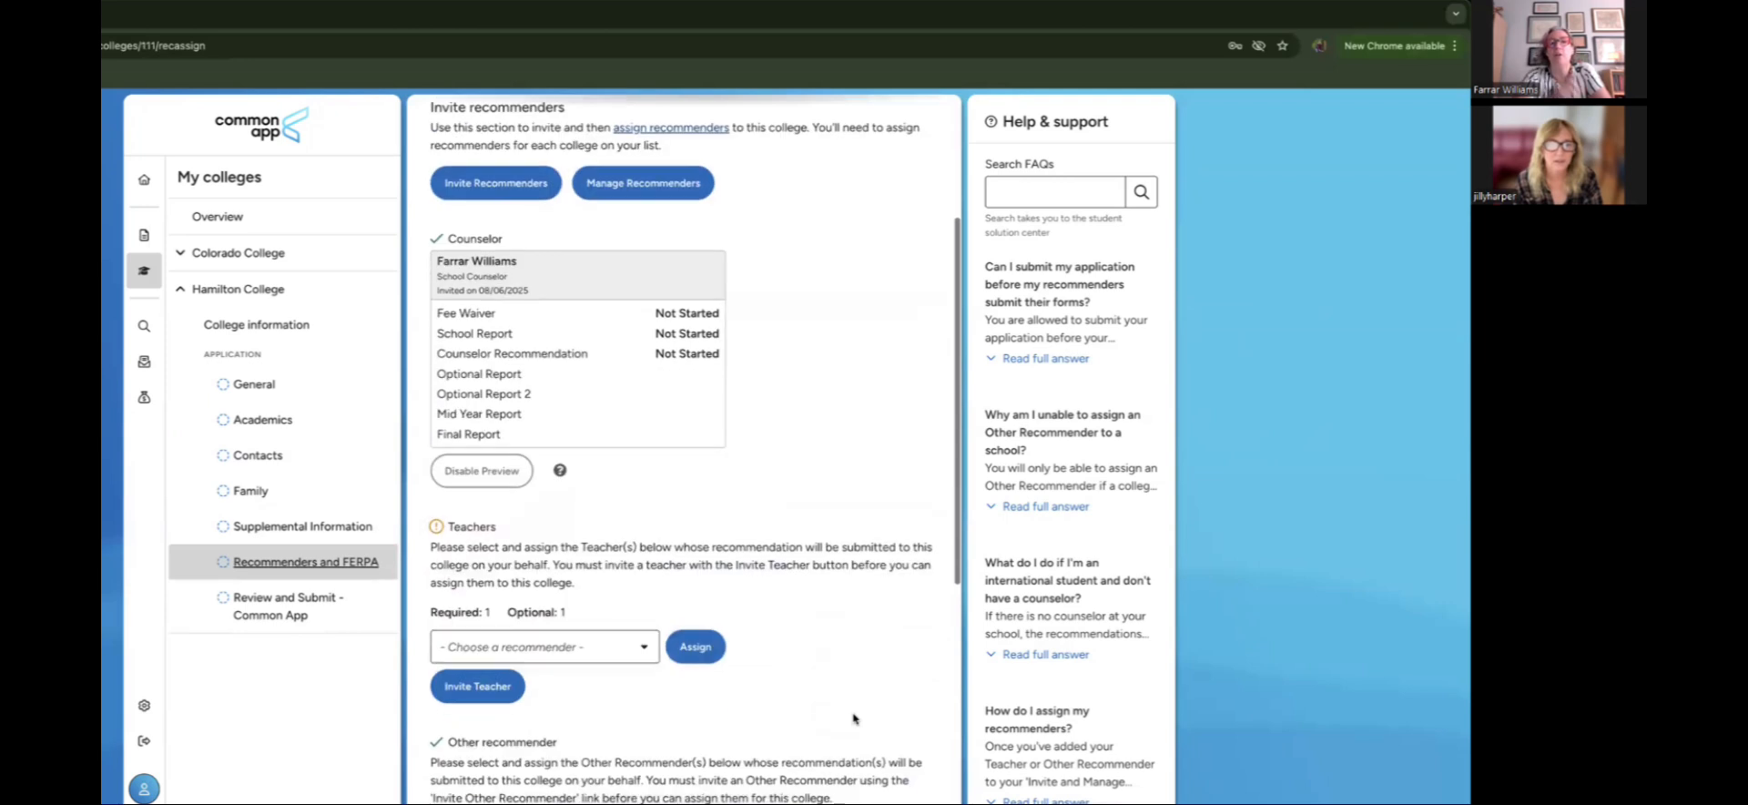
scroll(854, 719, "down", 1)
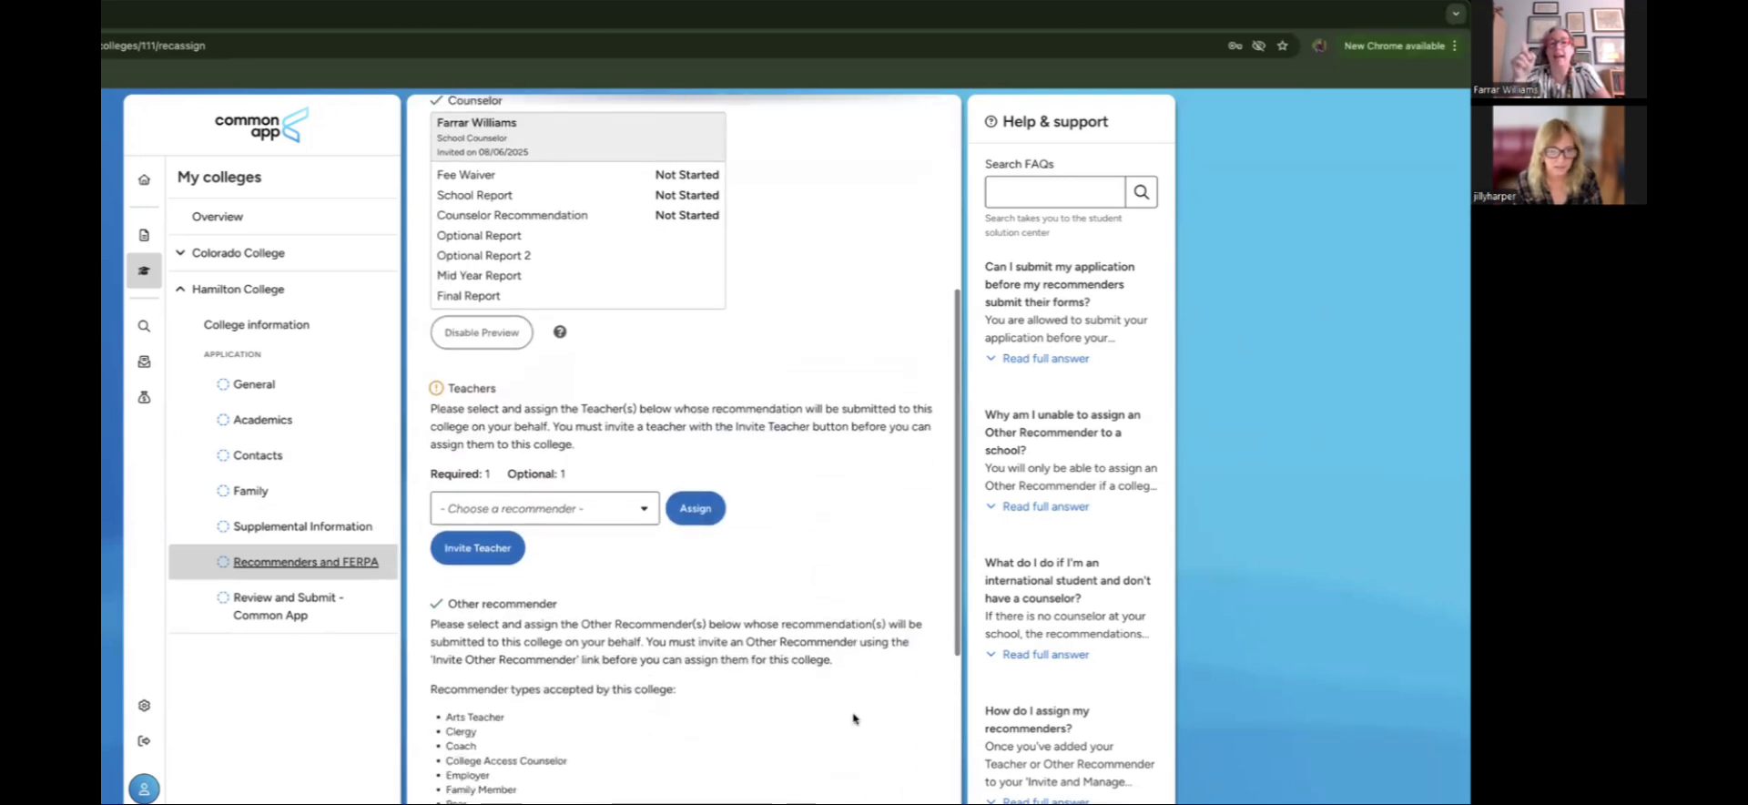
scroll(854, 719, "up", 1)
scroll(854, 719, "down", 1)
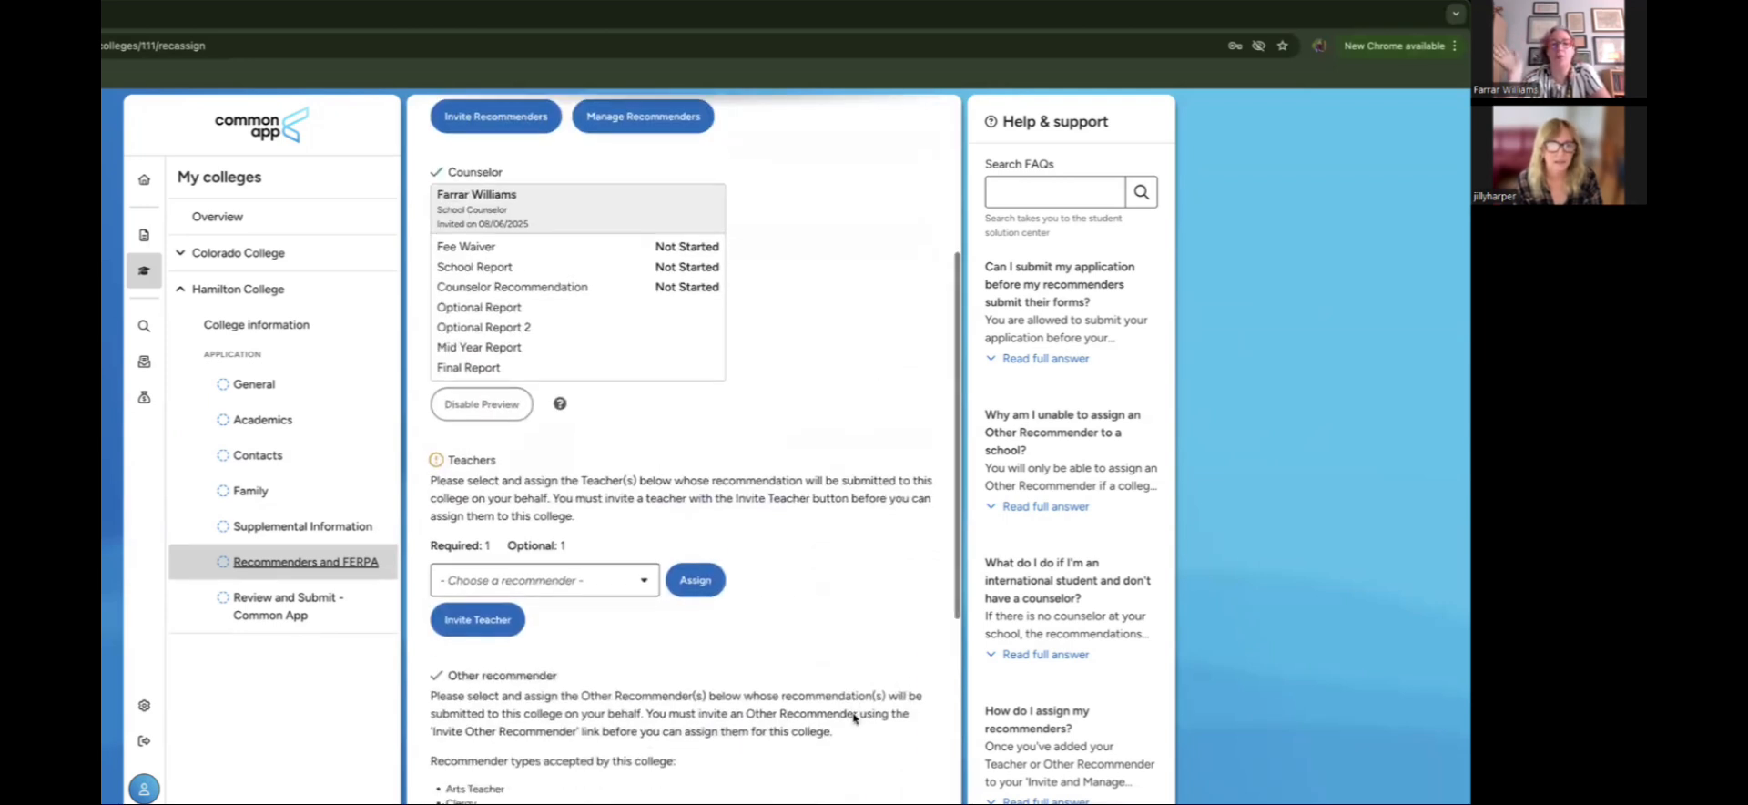
scroll(854, 719, "down", 2)
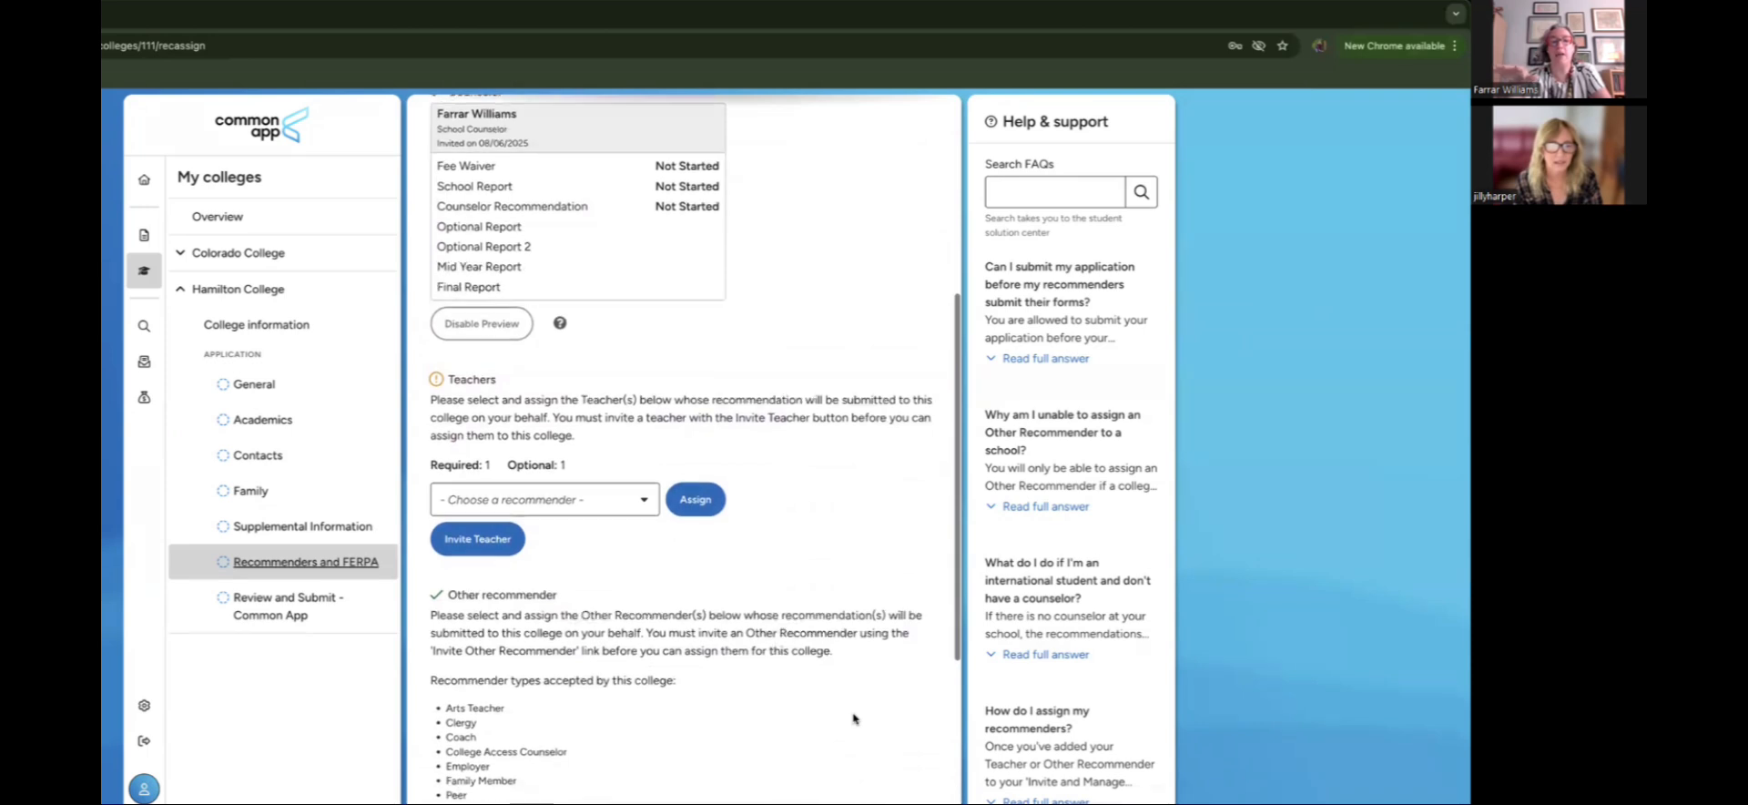
scroll(854, 720, "down", 2)
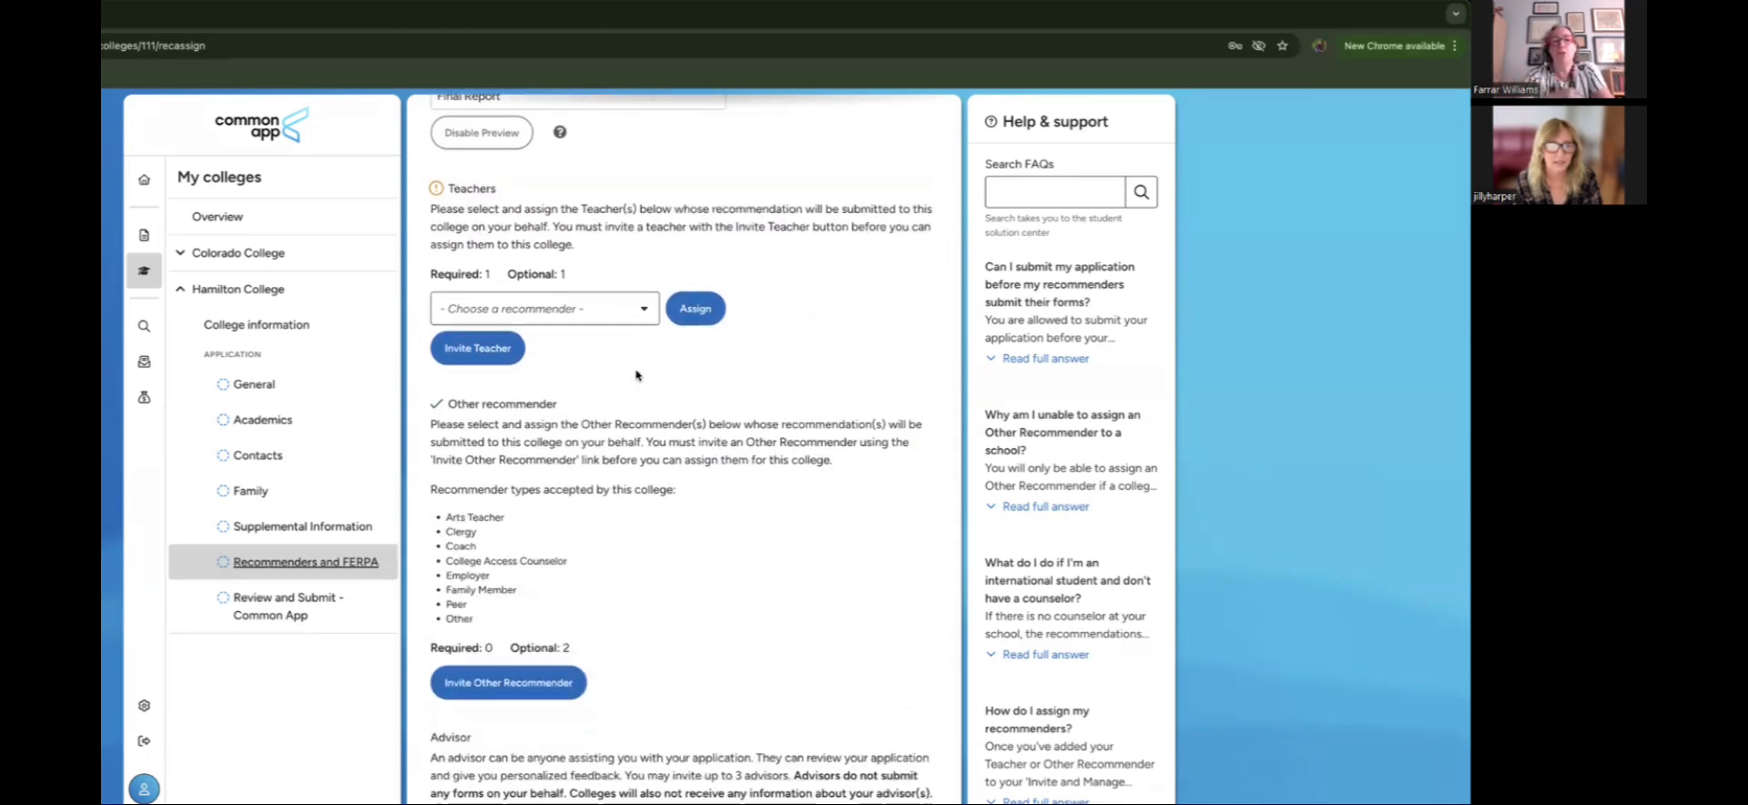
Step: Assign the already-invited English teacher to Hamilton College's required teacher slot
left_click(631, 311)
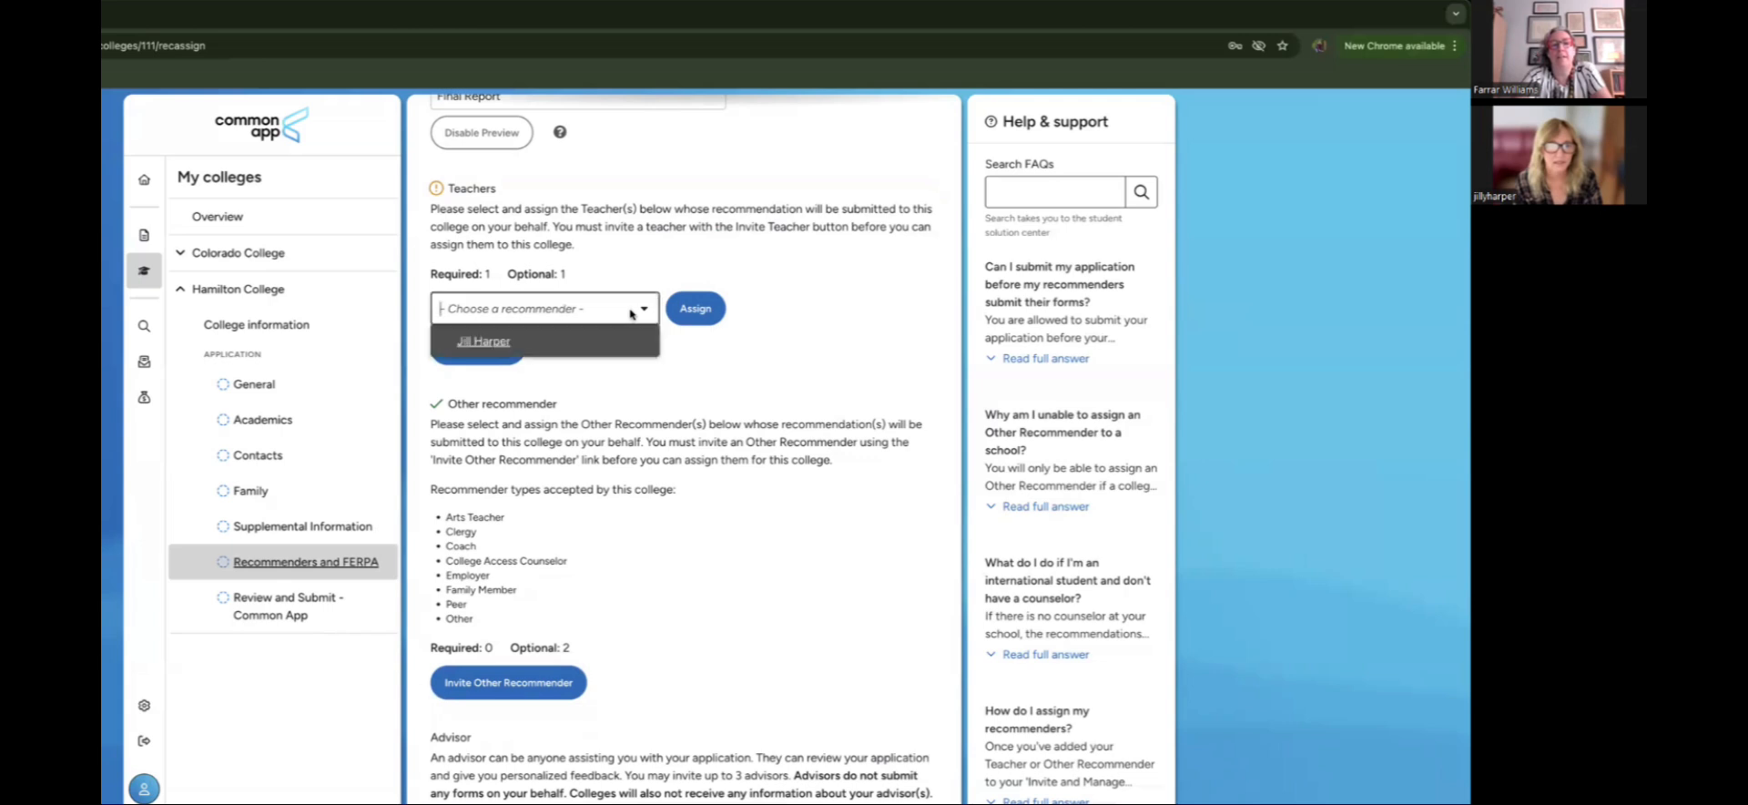
left_click(600, 344)
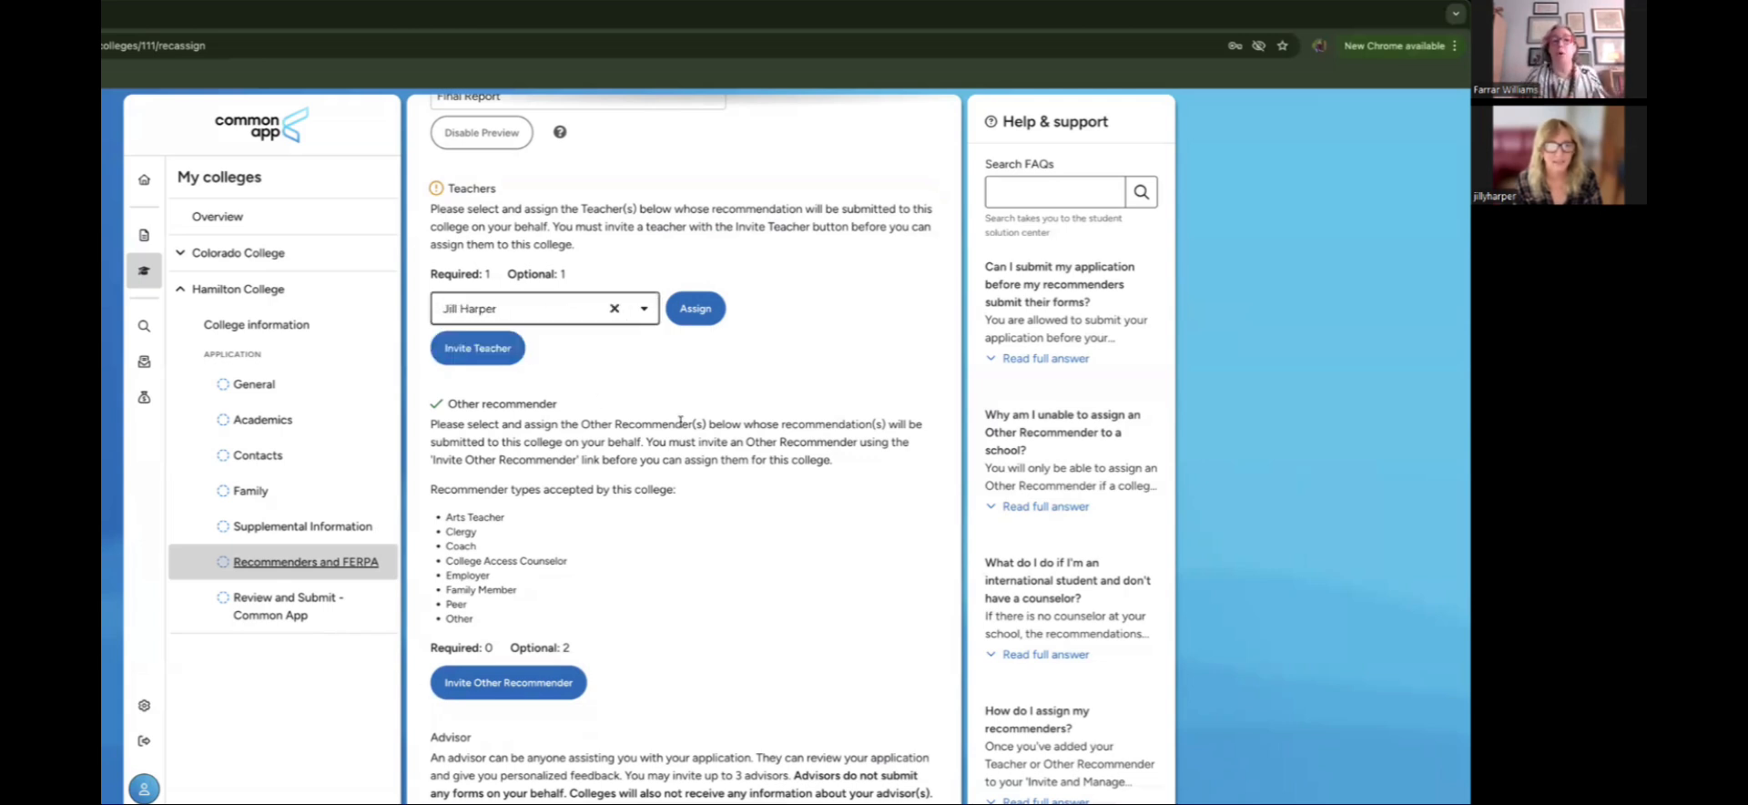
left_click(696, 307)
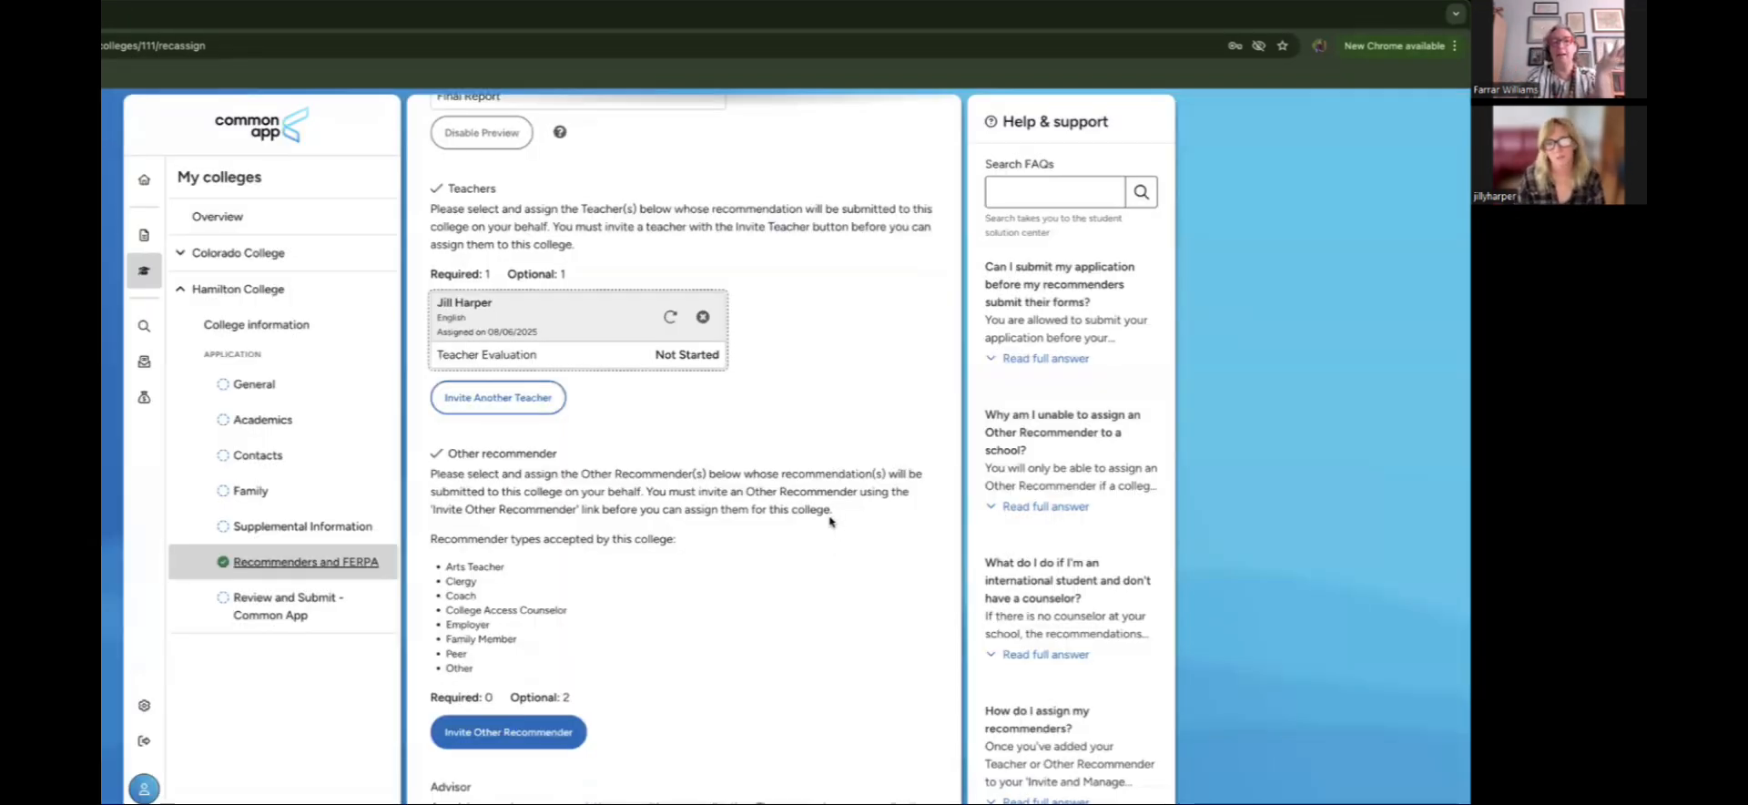
scroll(819, 537, "down", 2)
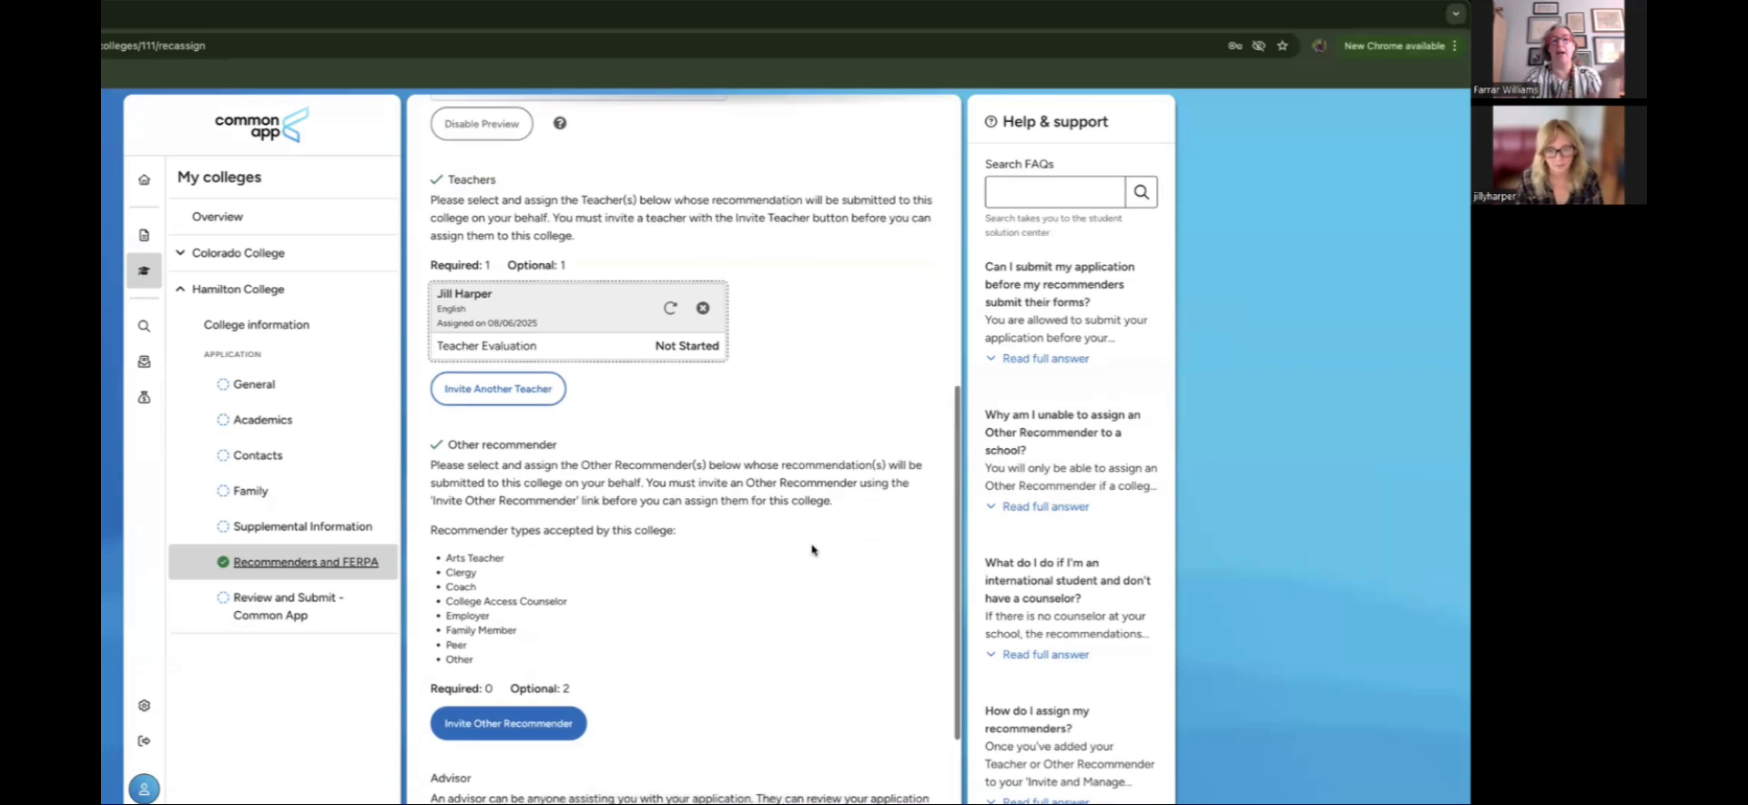
scroll(813, 550, "down", 1)
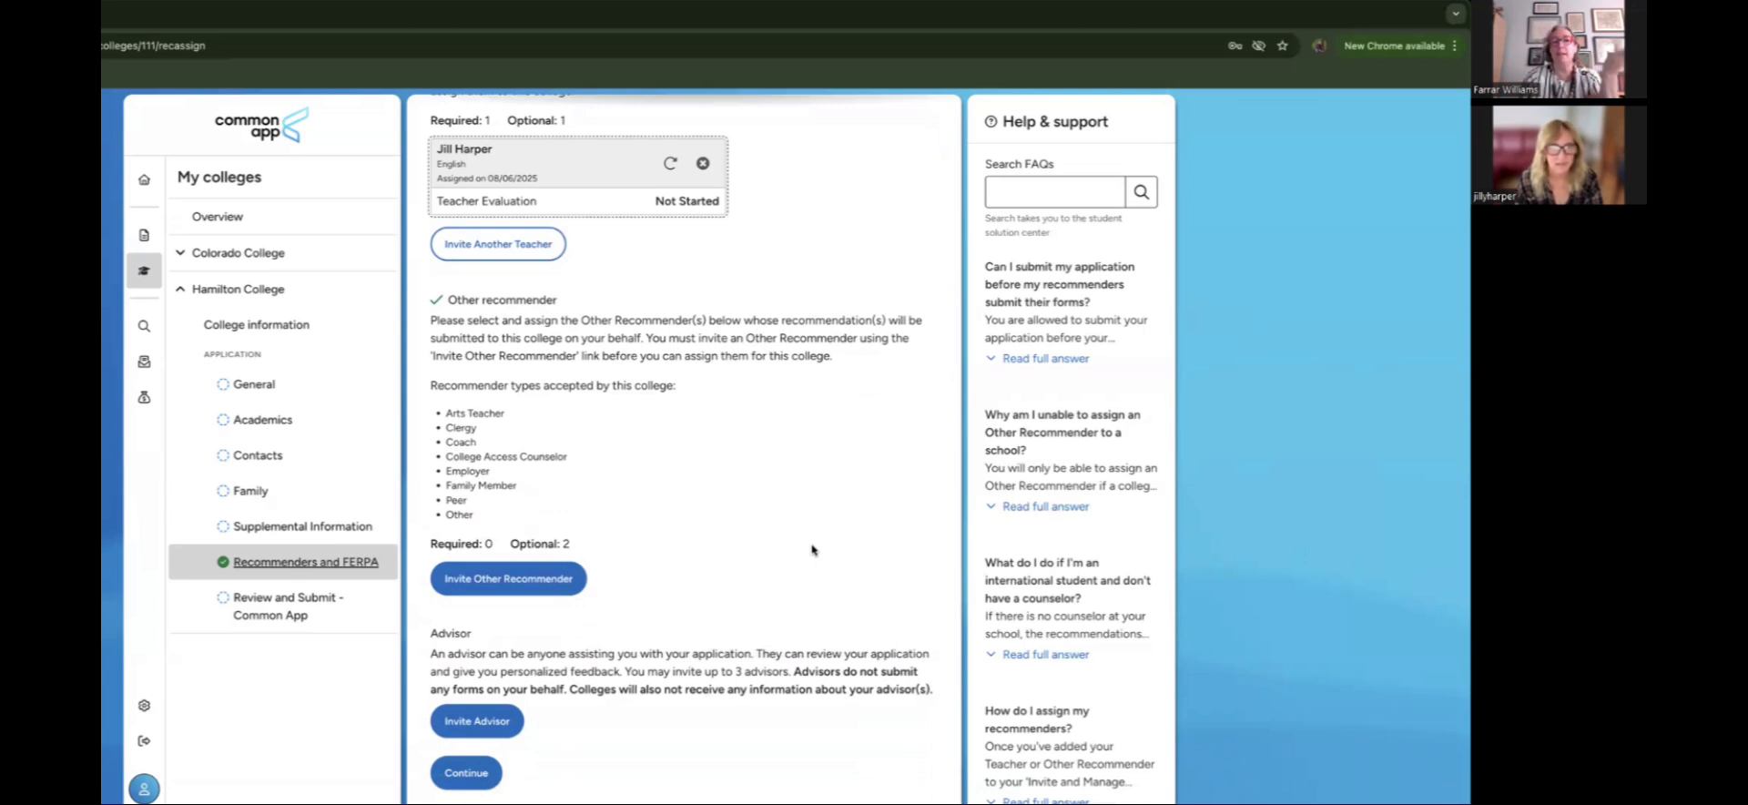
scroll(813, 550, "up", 1)
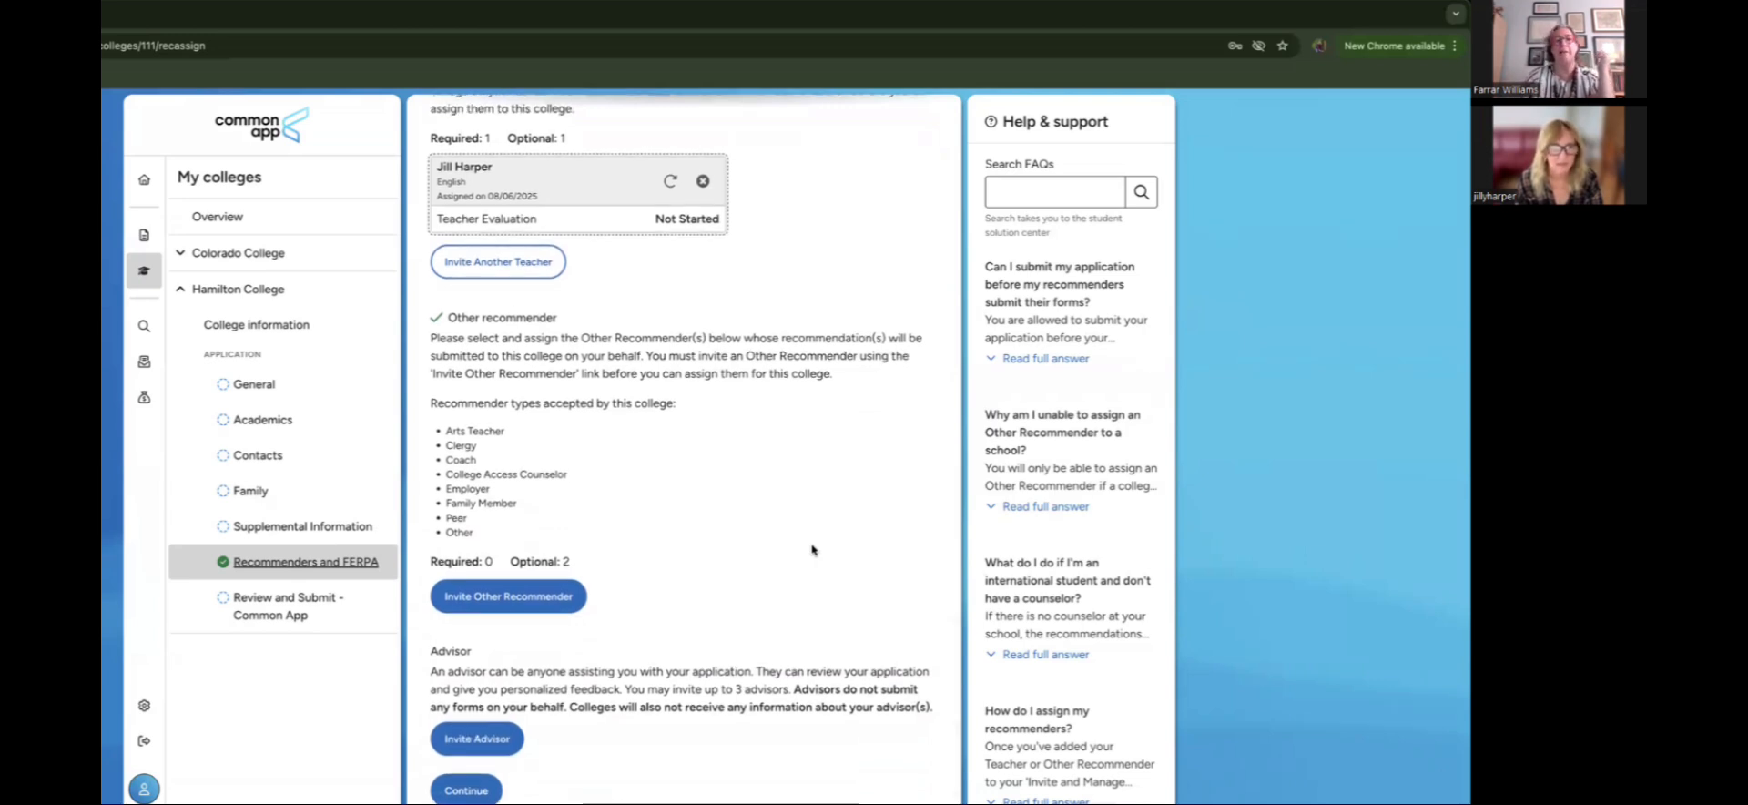
scroll(813, 550, "down", 1)
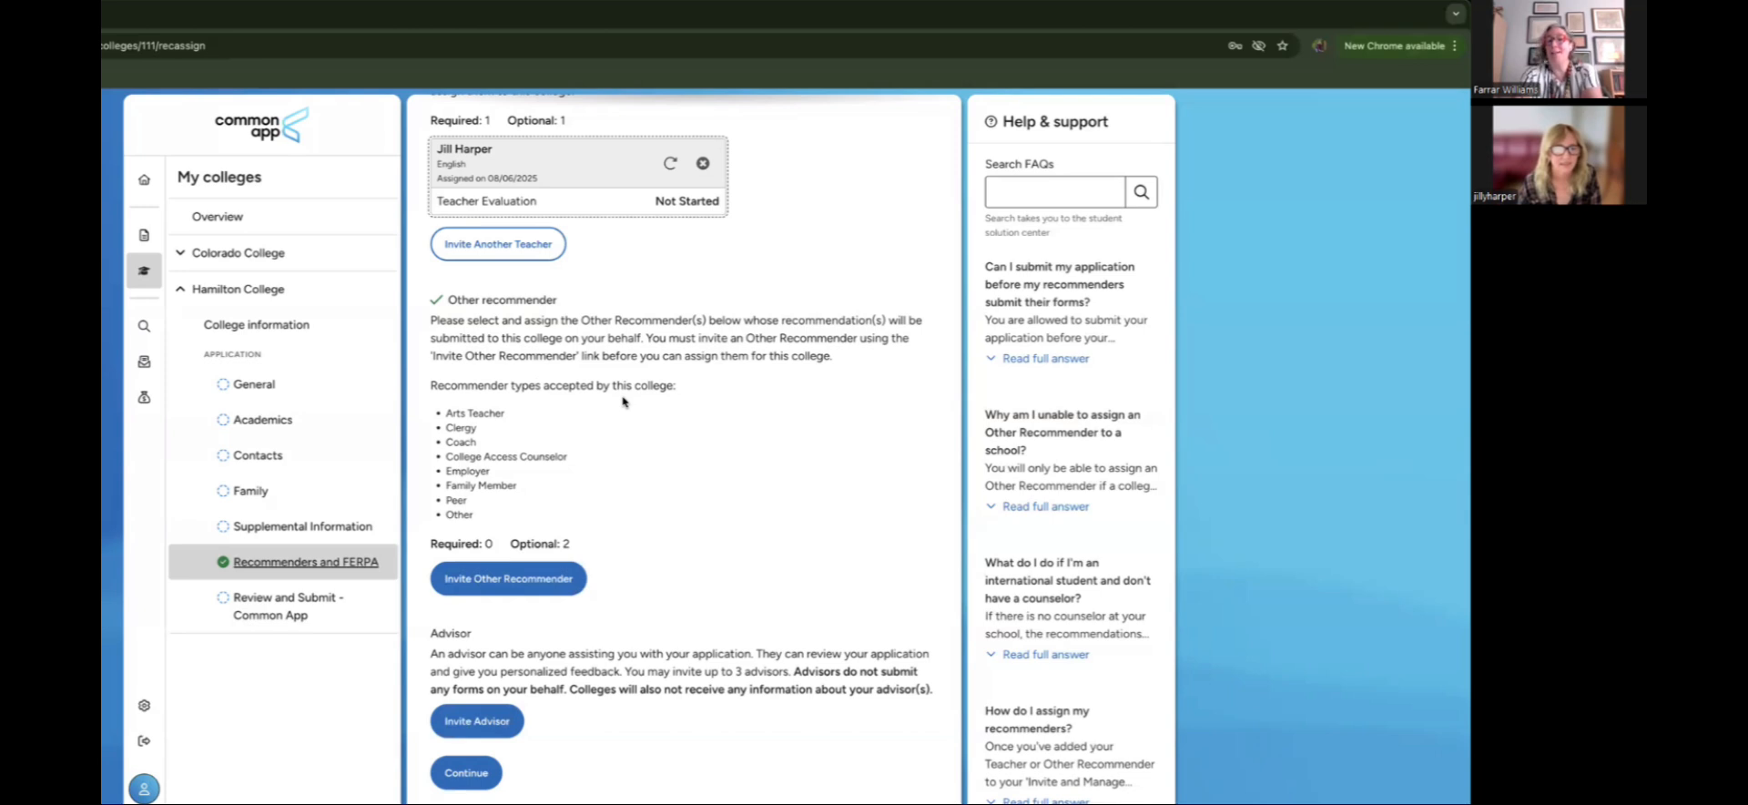
scroll(624, 402, "up", 1)
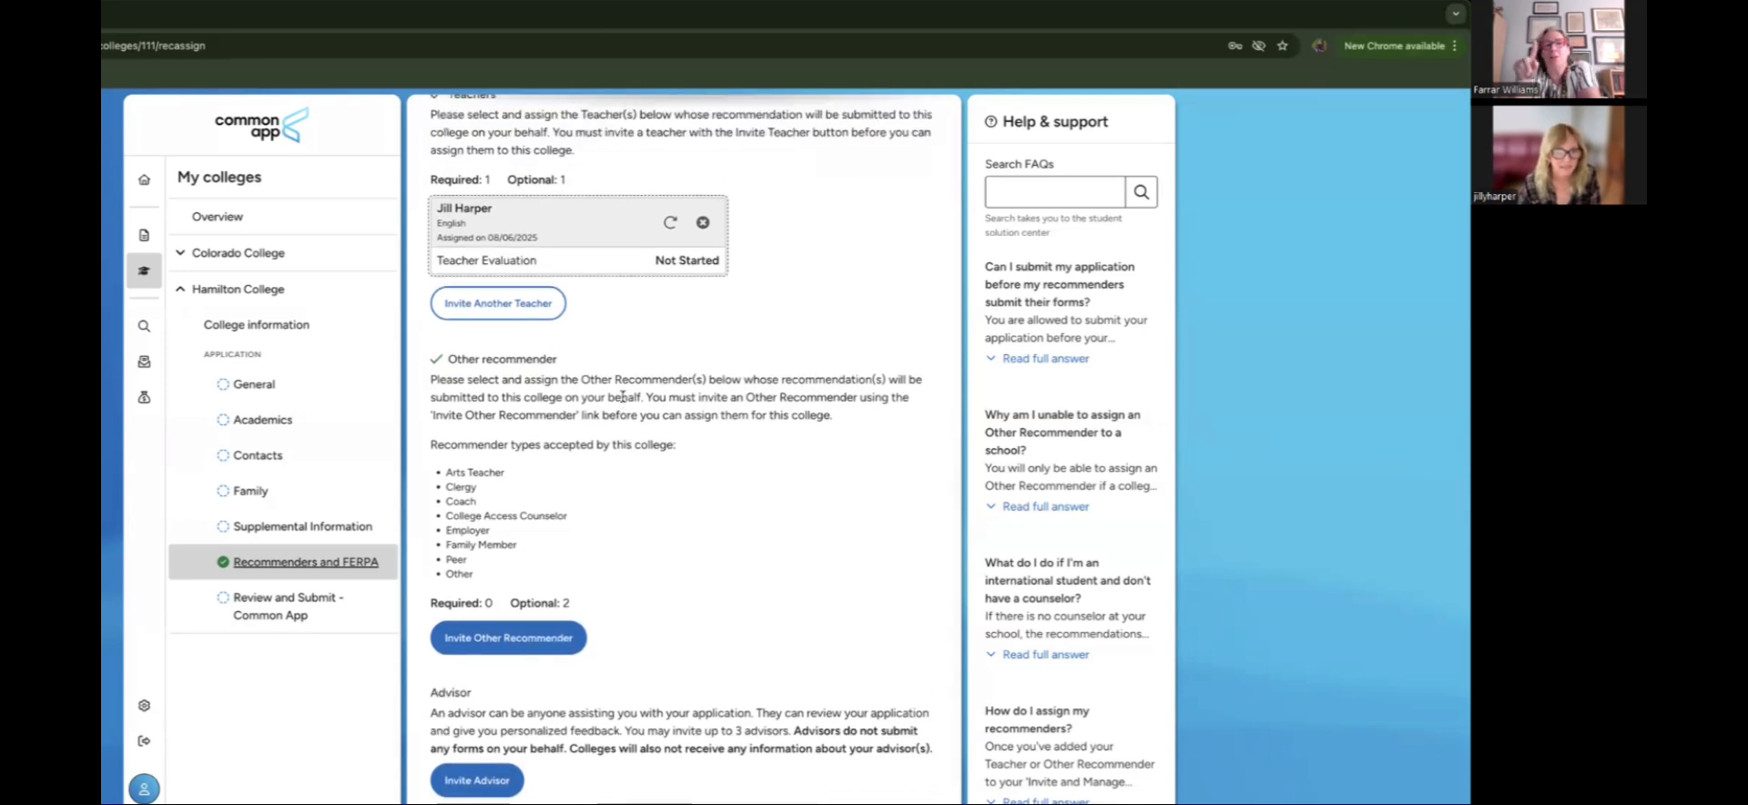
scroll(624, 397, "up", 2)
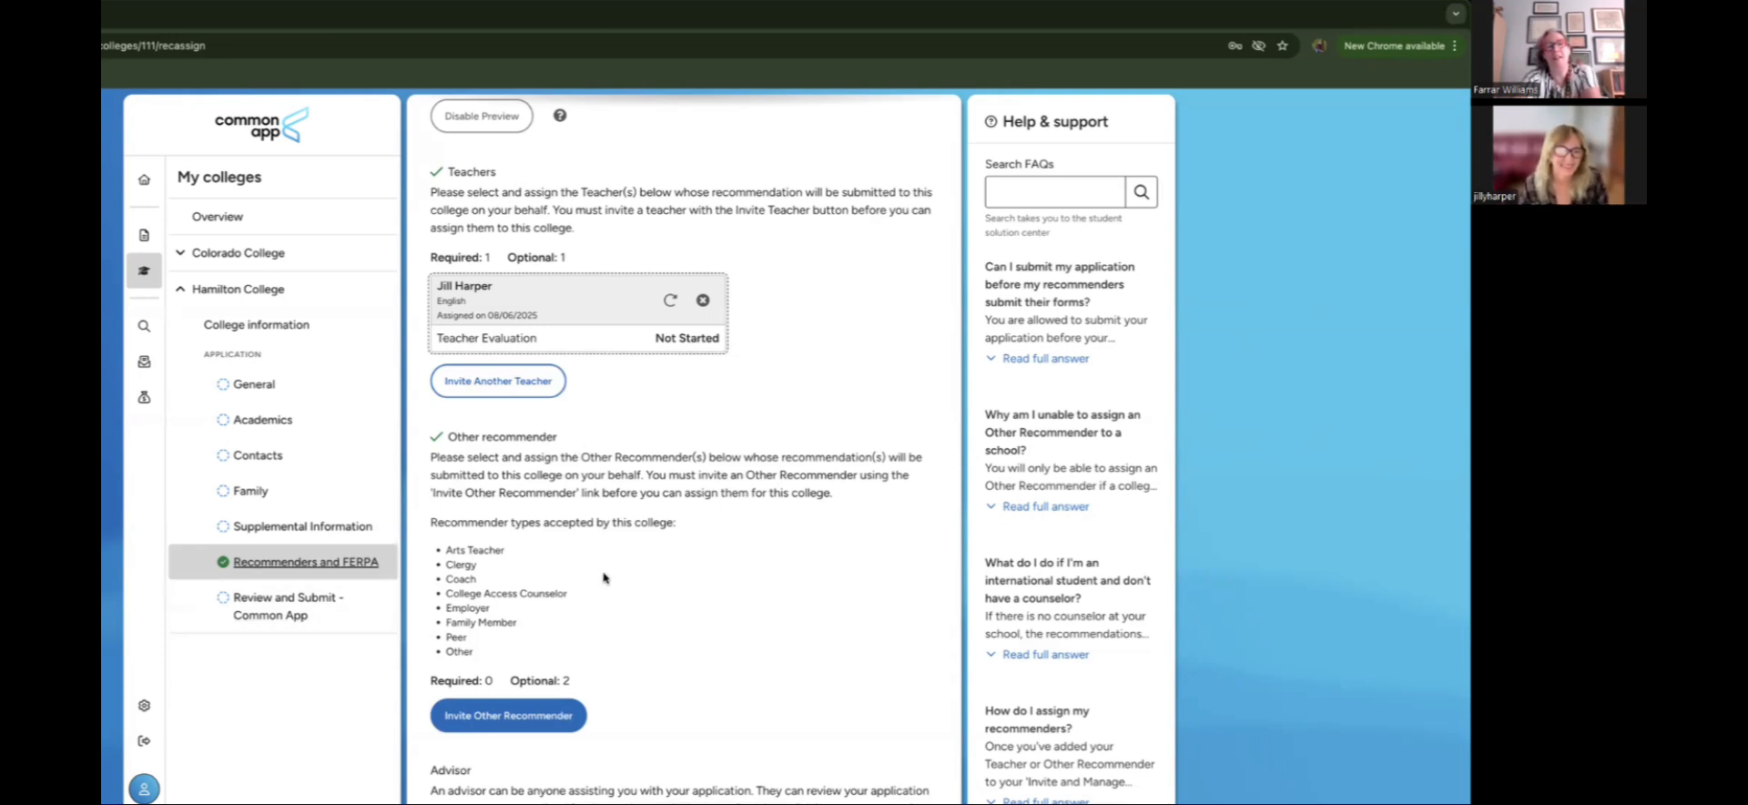
scroll(603, 577, "down", 1)
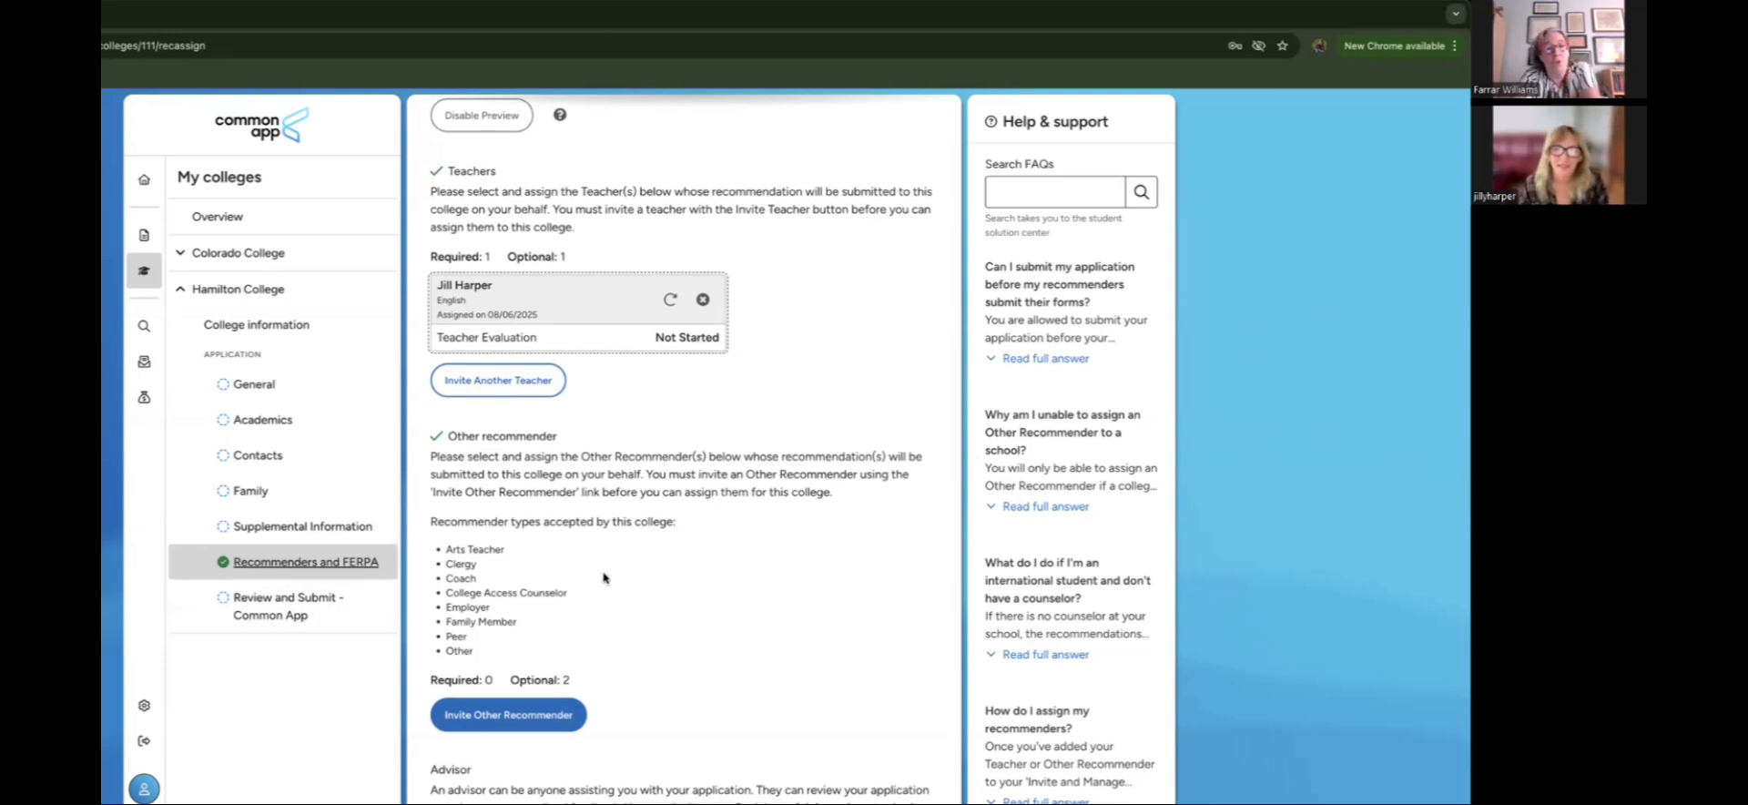
scroll(604, 577, "up", 1)
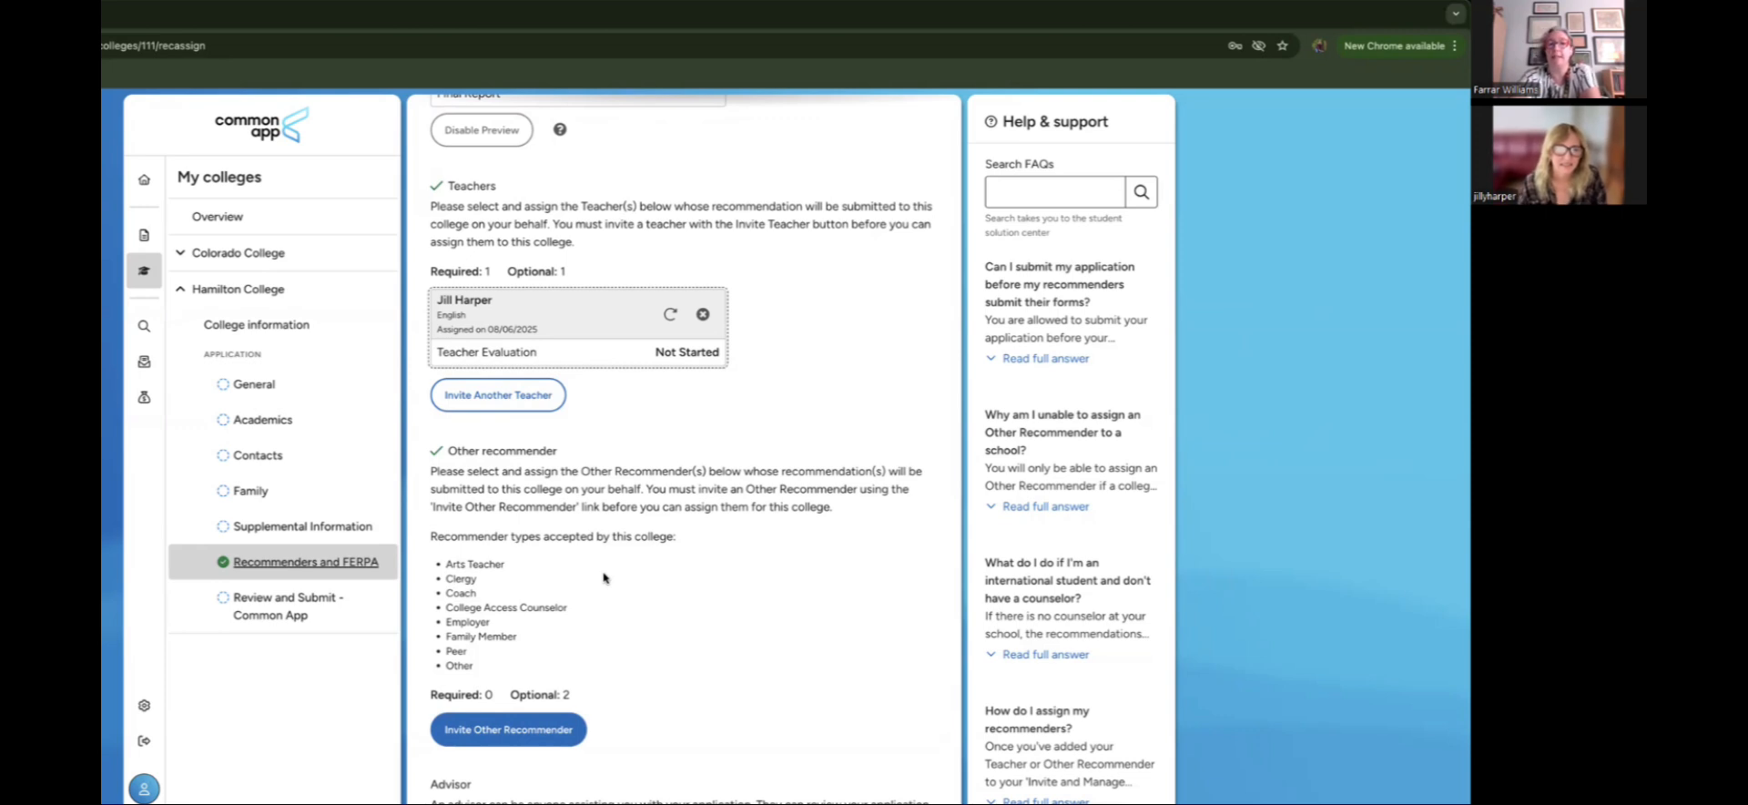
Step: Open Colorado College's General questions and set the preferred start term to Fall 2026
left_click(272, 256)
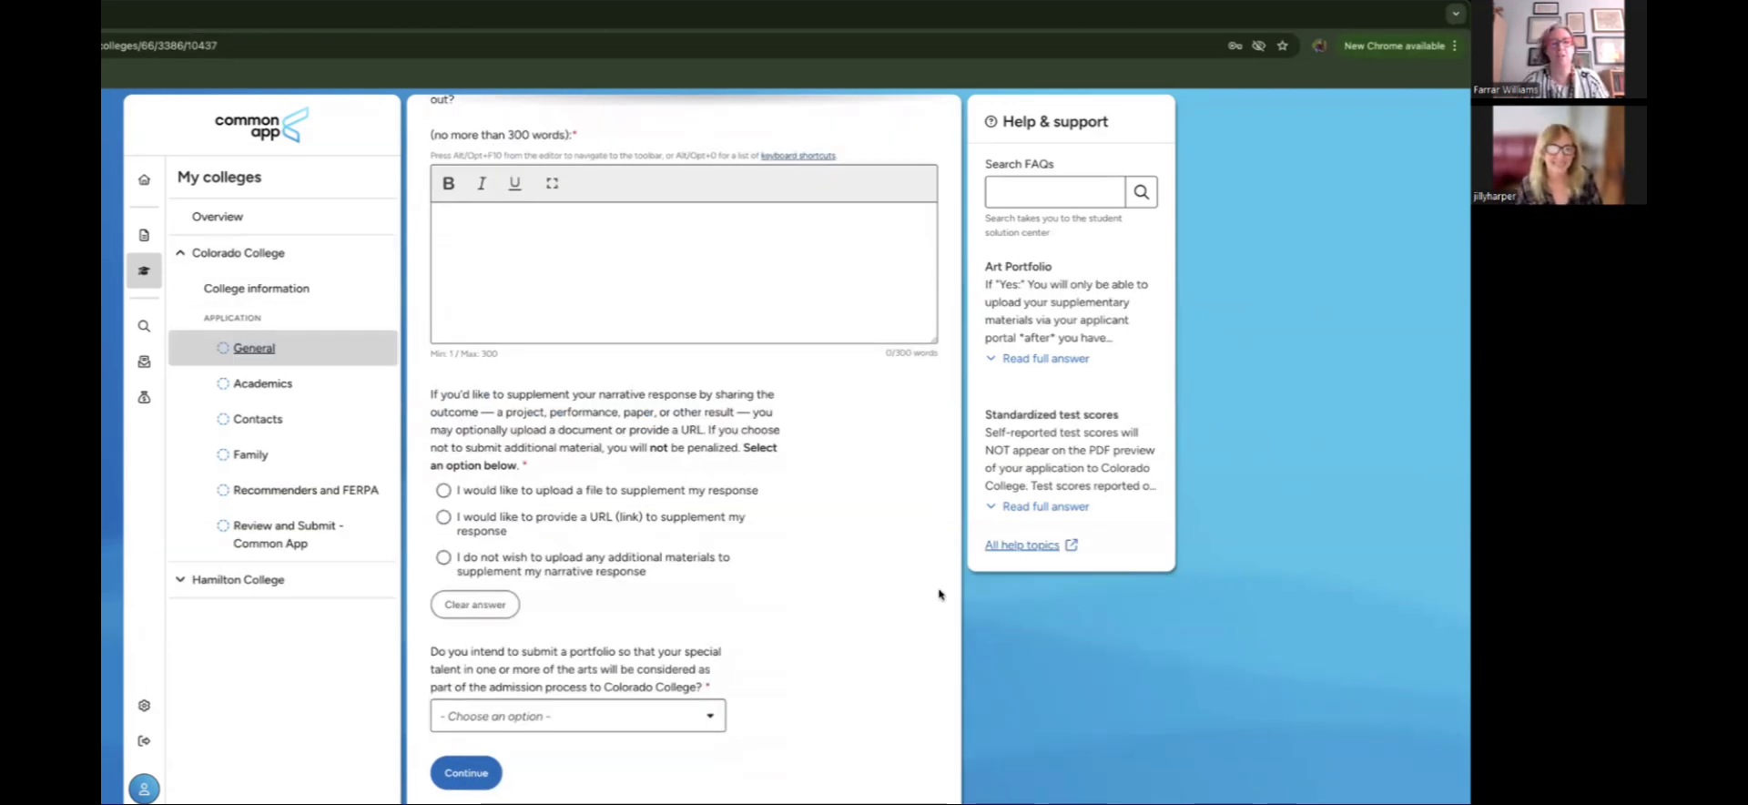
scroll(938, 593, "up", 10)
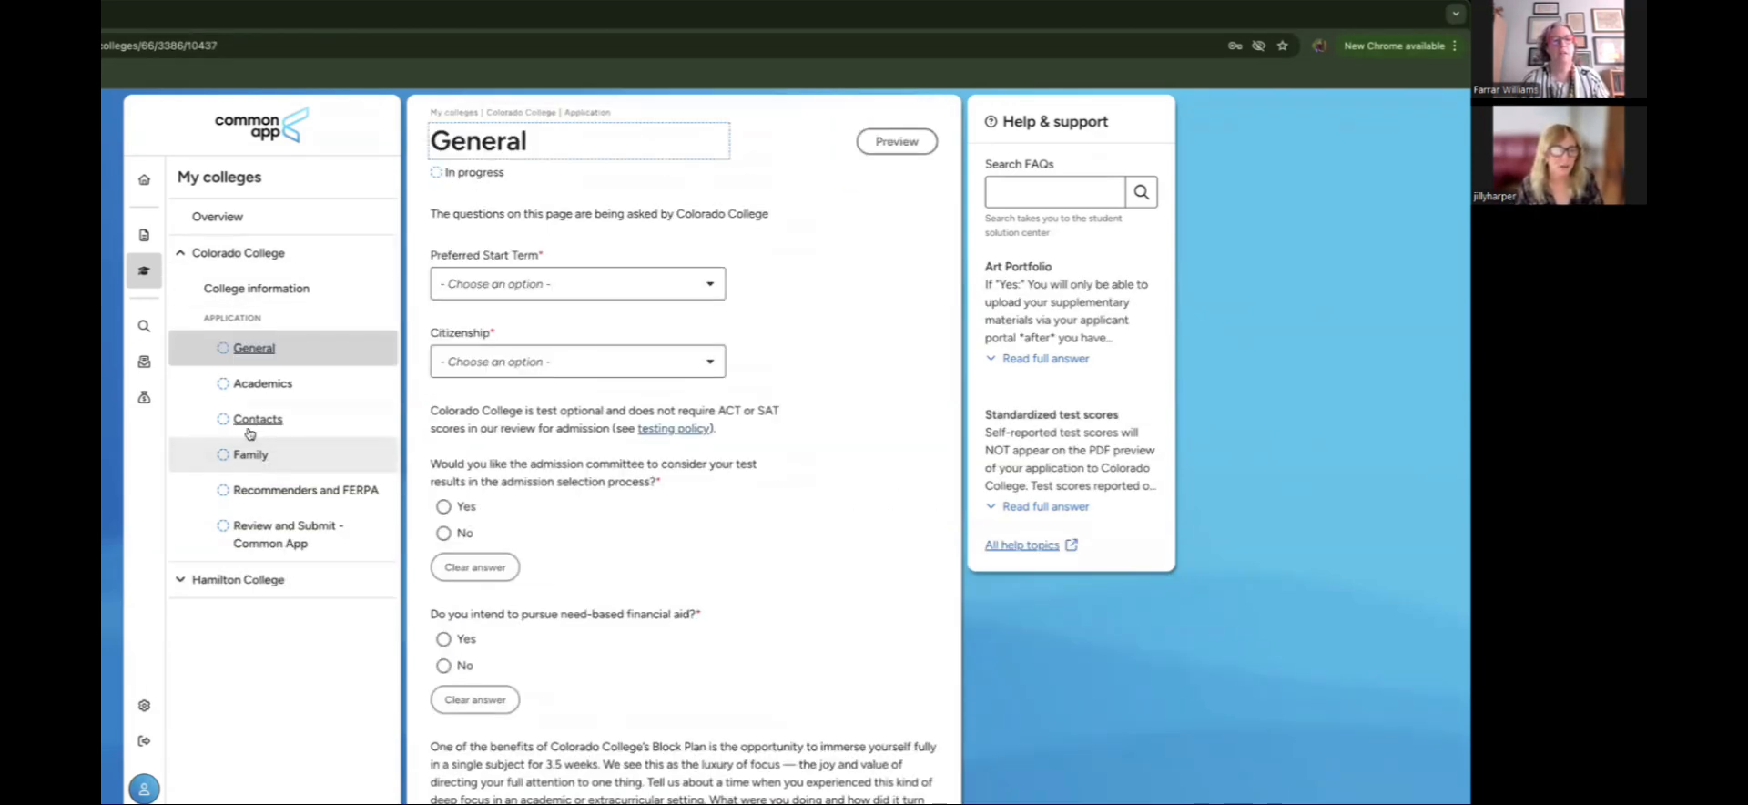
left_click(569, 278)
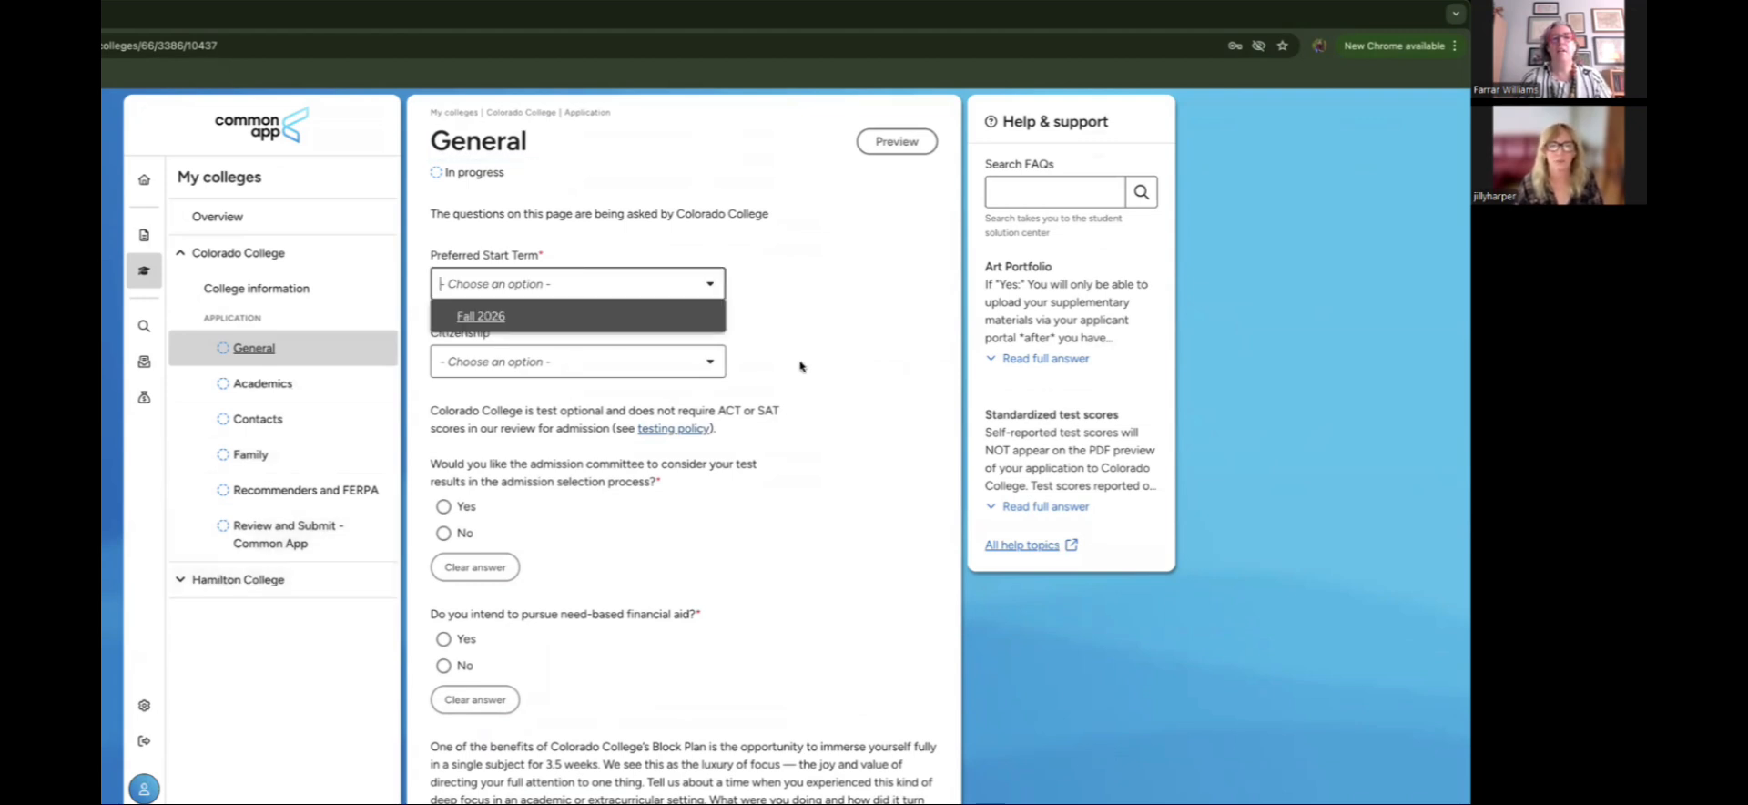
left_click(868, 366)
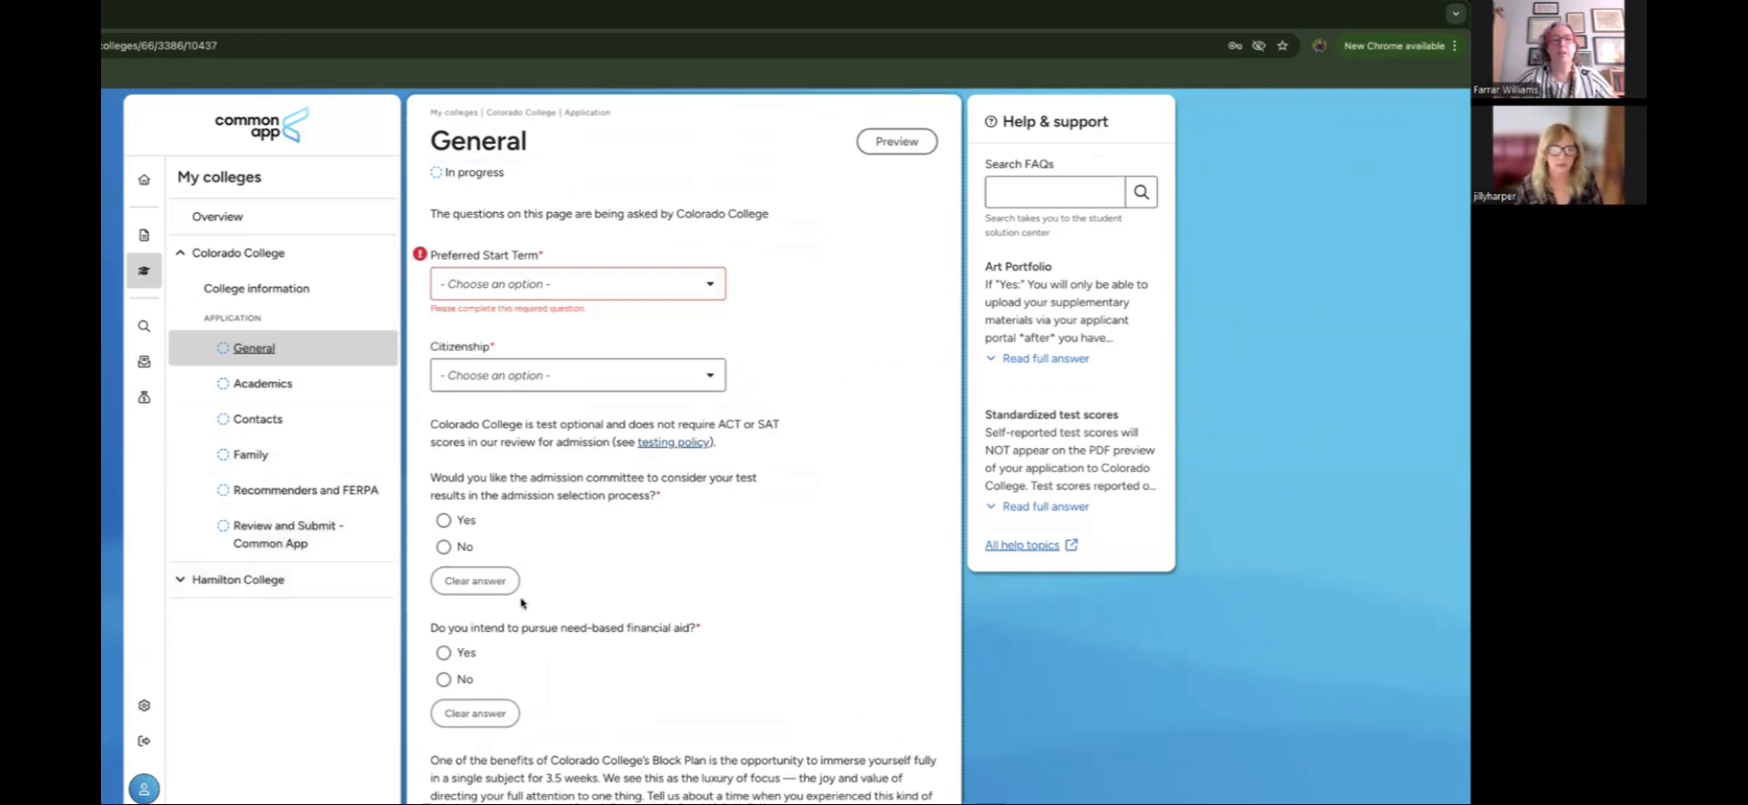
left_click(289, 383)
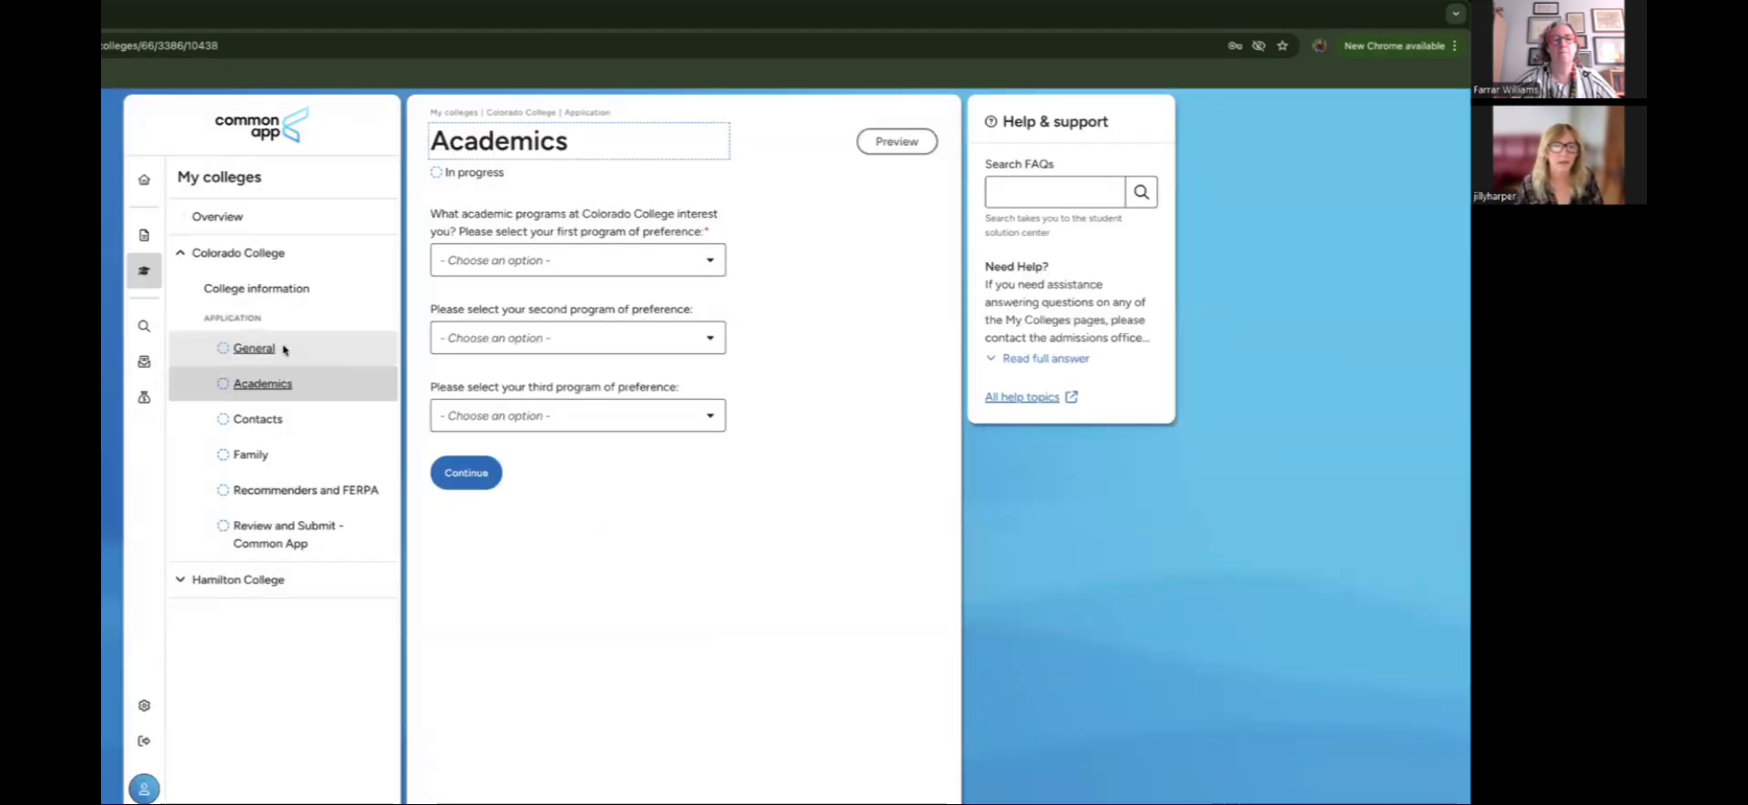
left_click(285, 350)
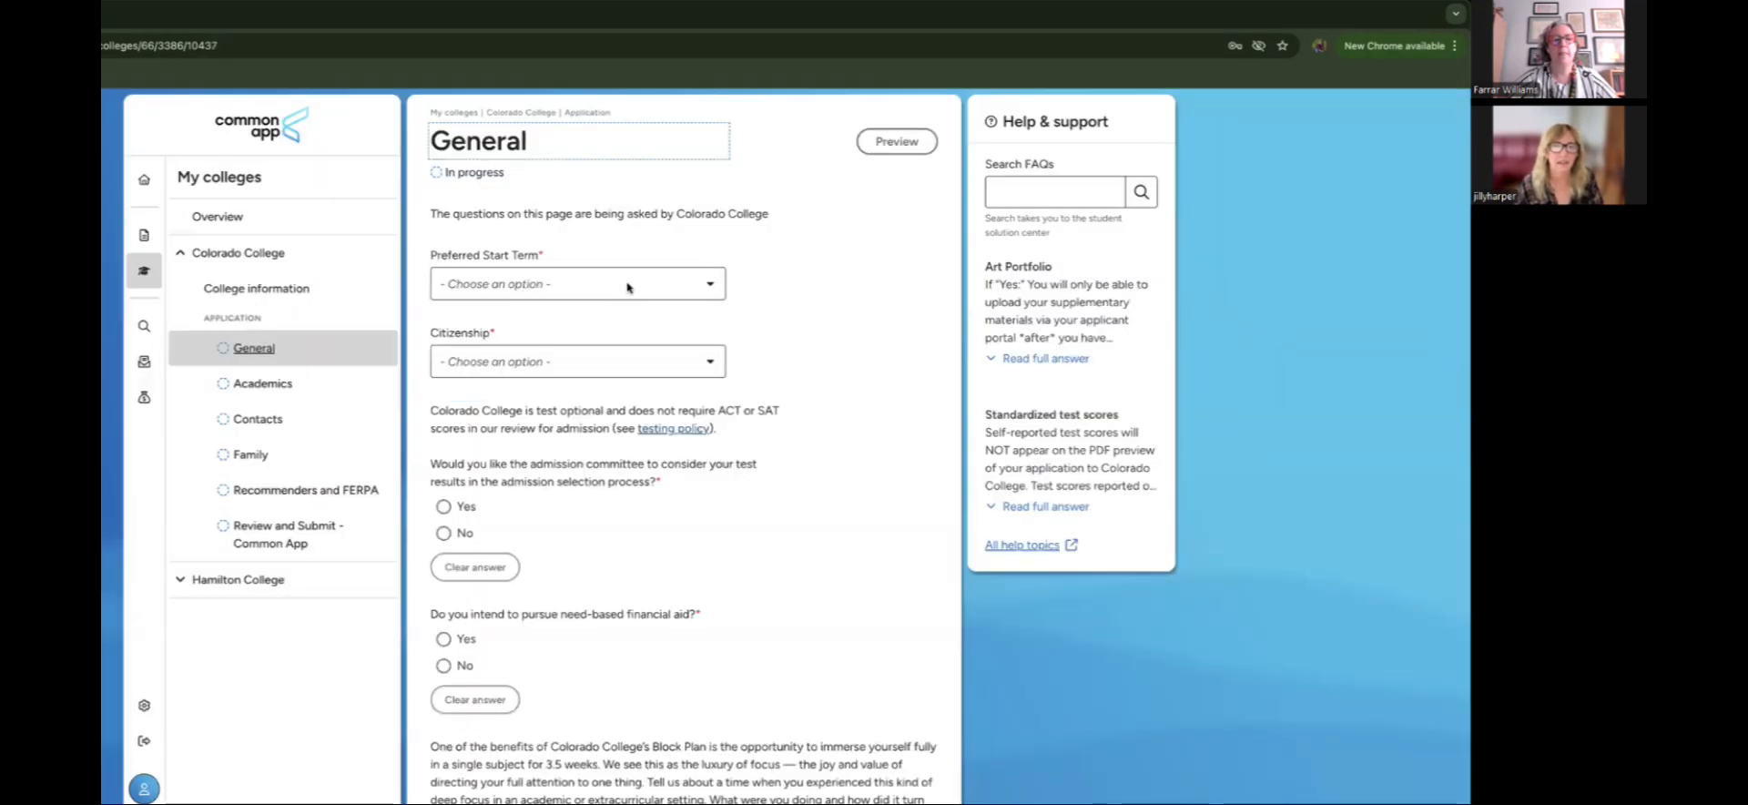
left_click(628, 285)
left_click(606, 317)
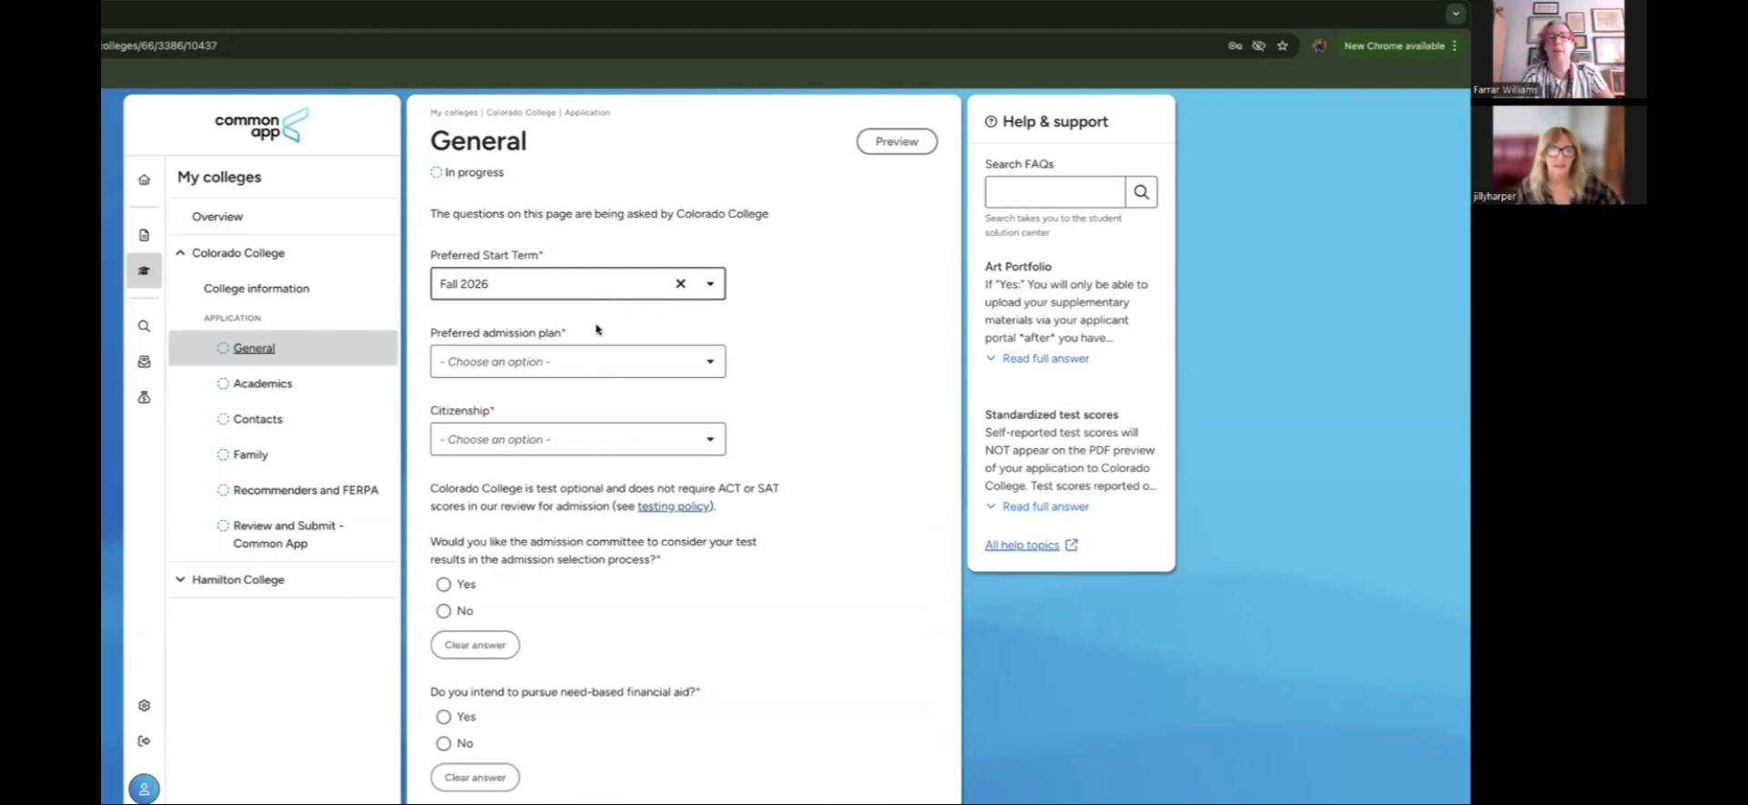
Step: Choose Early Decision as Colorado College's preferred admission plan
left_click(596, 365)
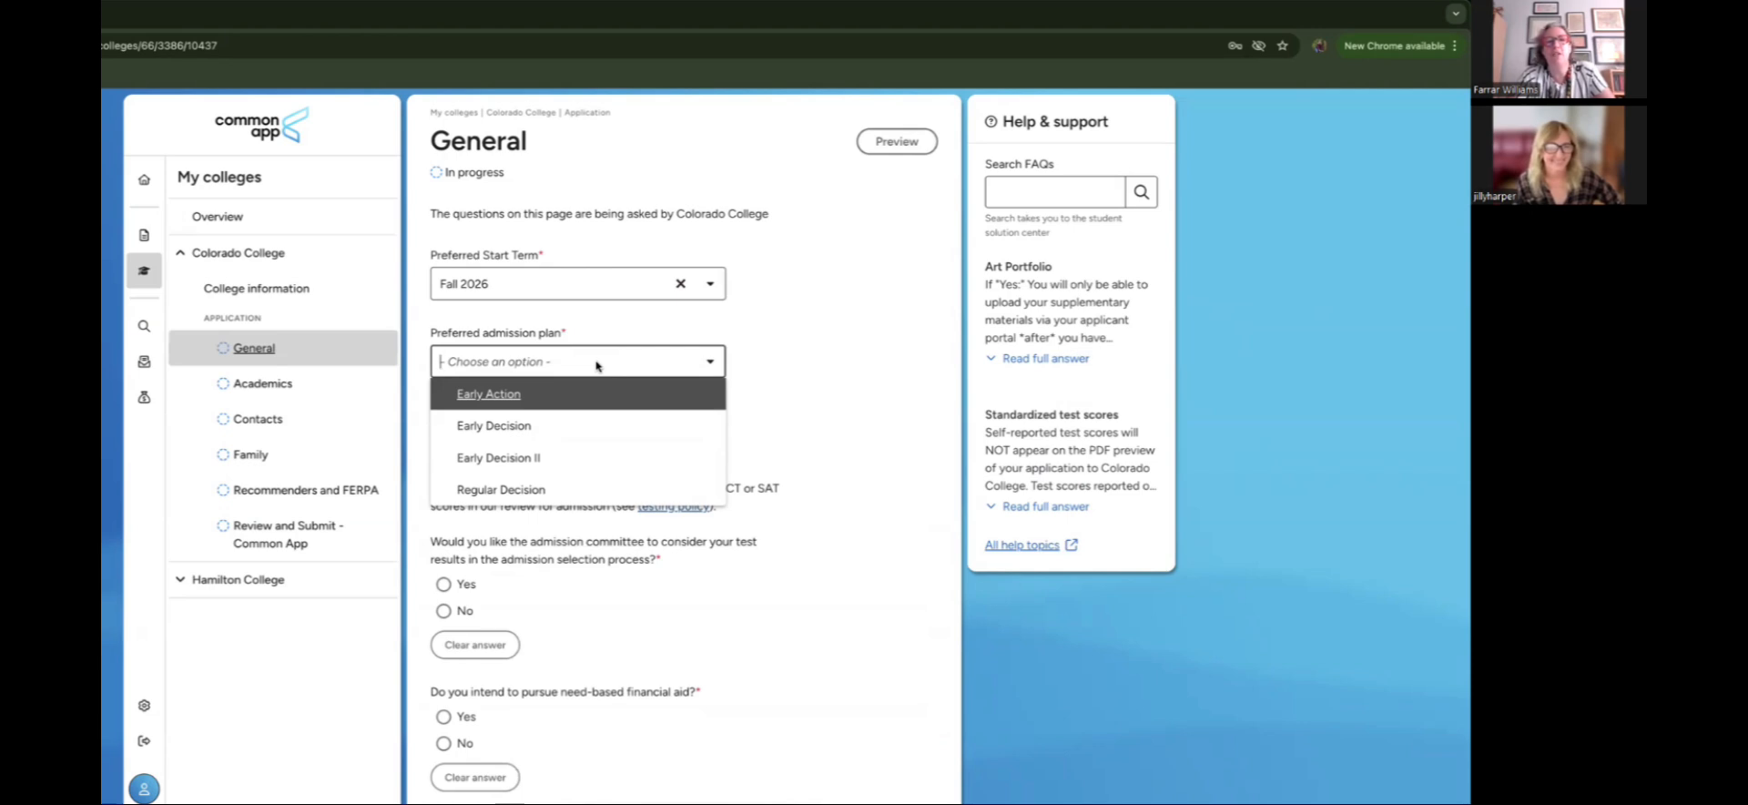
left_click(584, 424)
scroll(877, 425, "down", 3)
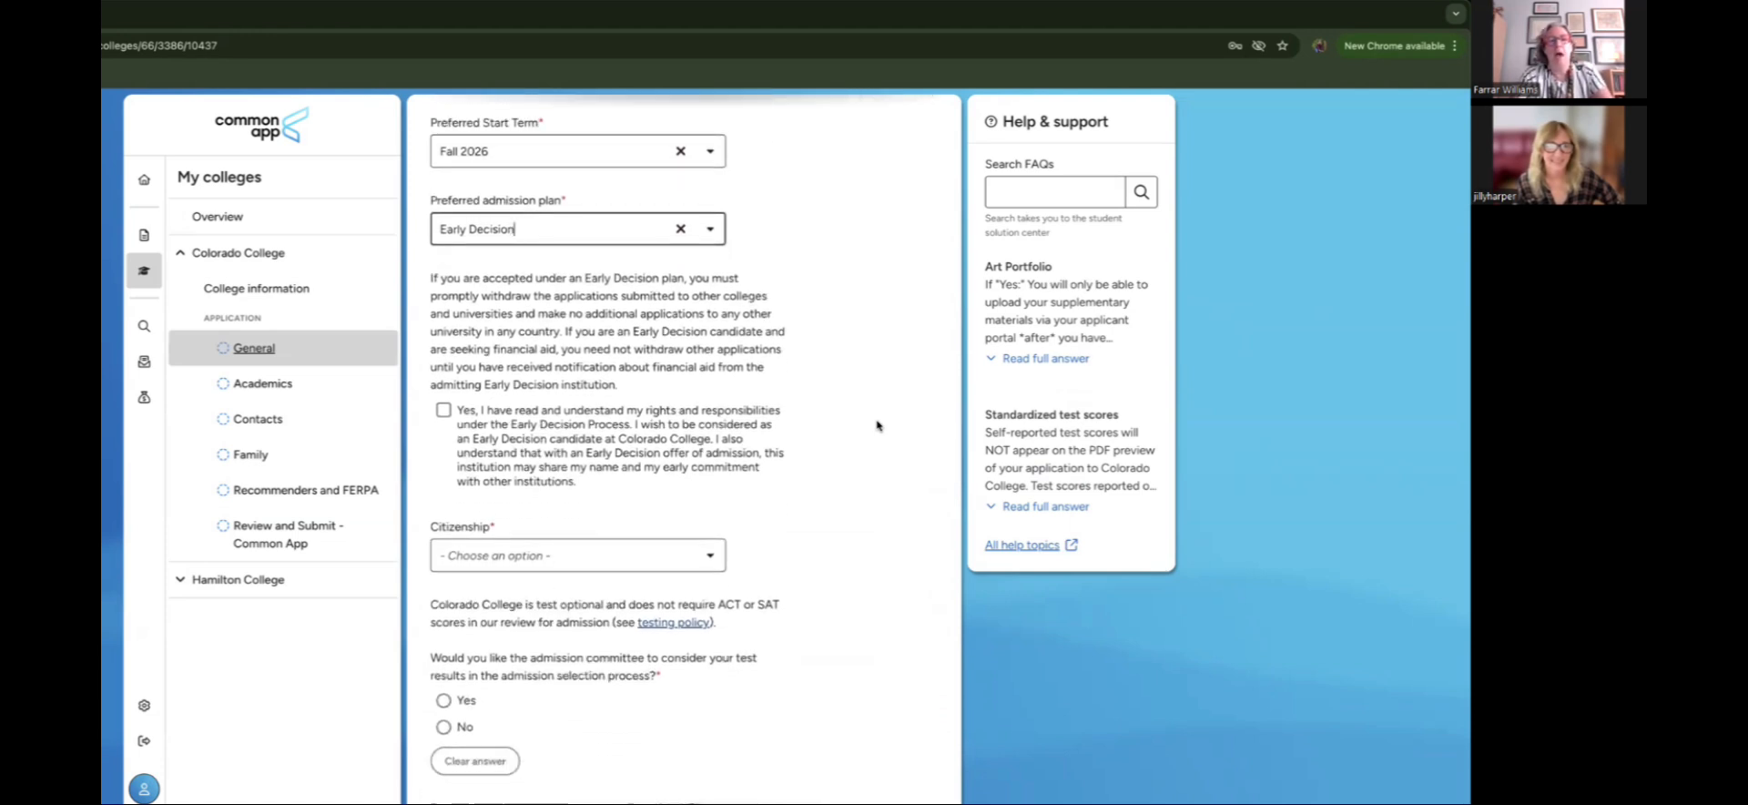
scroll(877, 425, "down", 1)
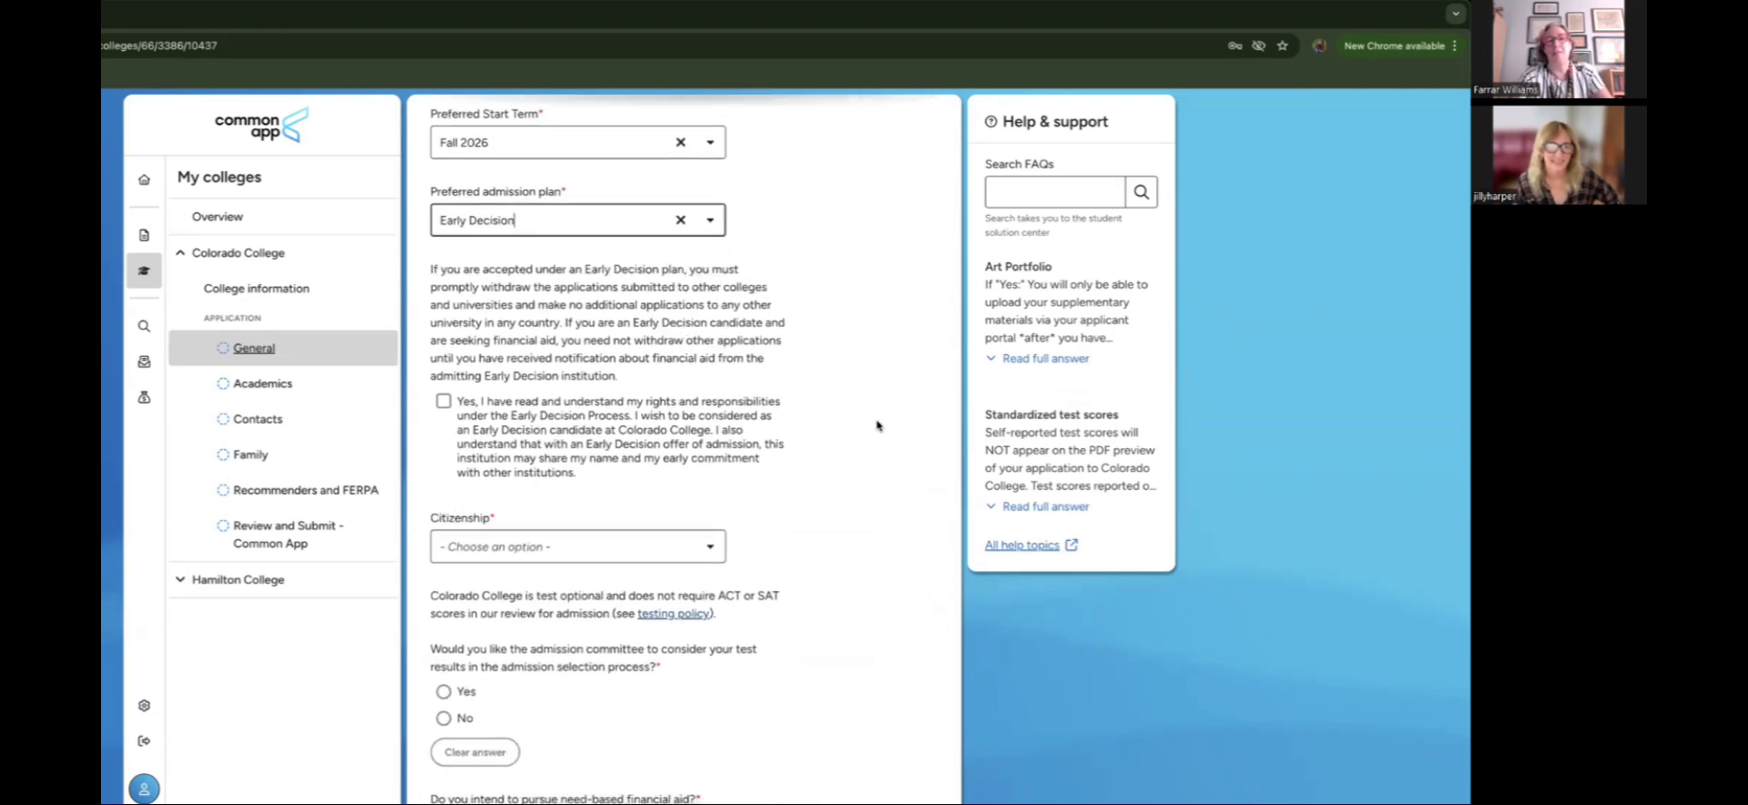
scroll(877, 425, "down", 1)
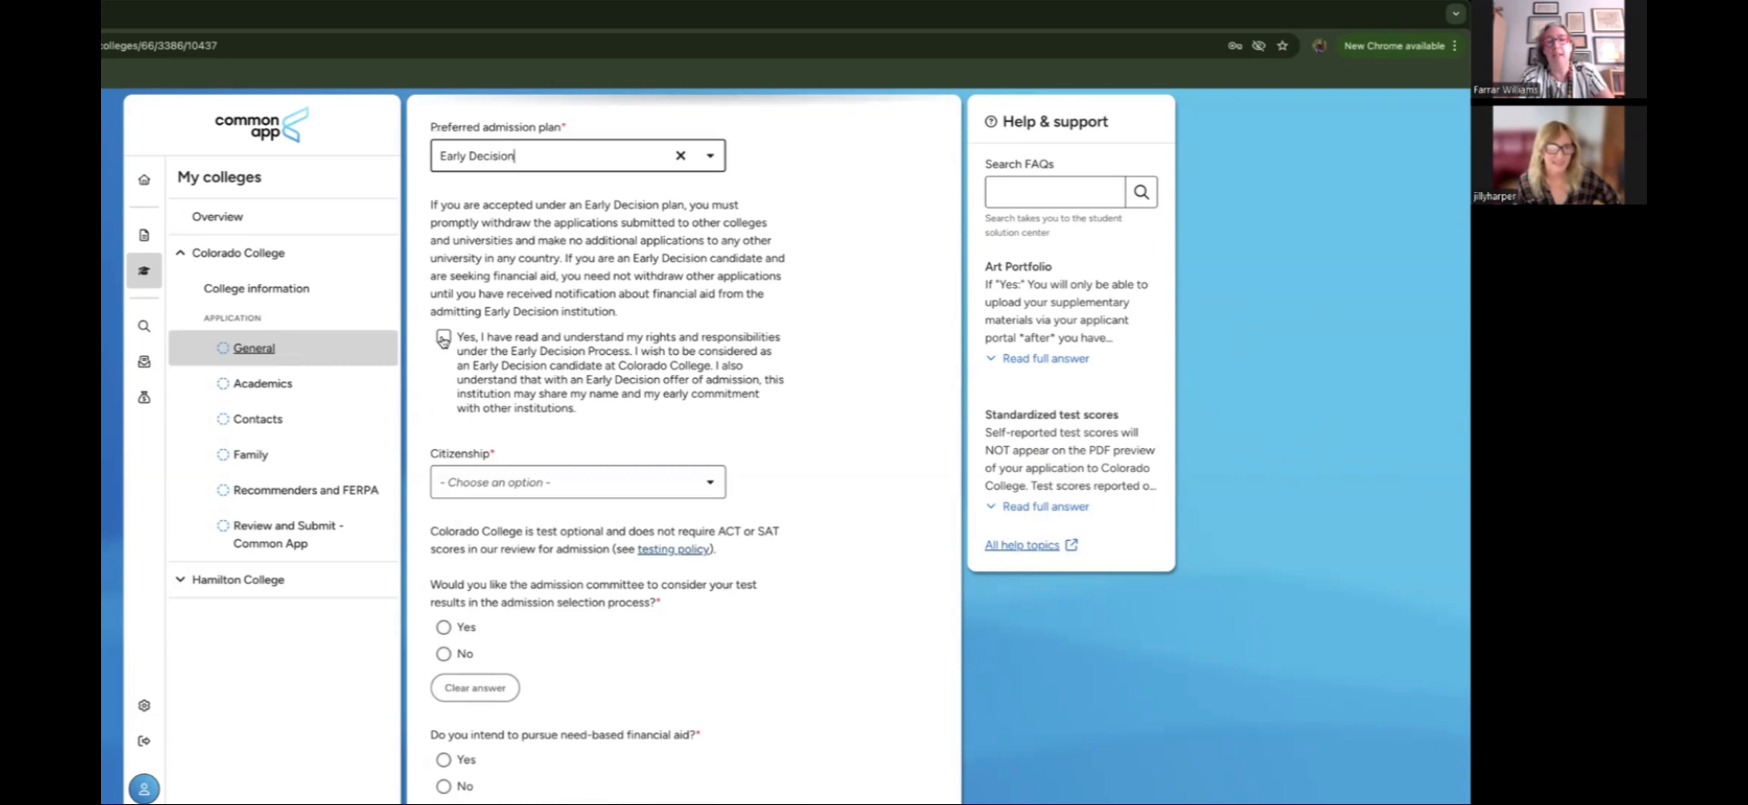
Step: Accept the Early Decision agreement and enter the applicant's full name as the ED Signature
left_click(443, 338)
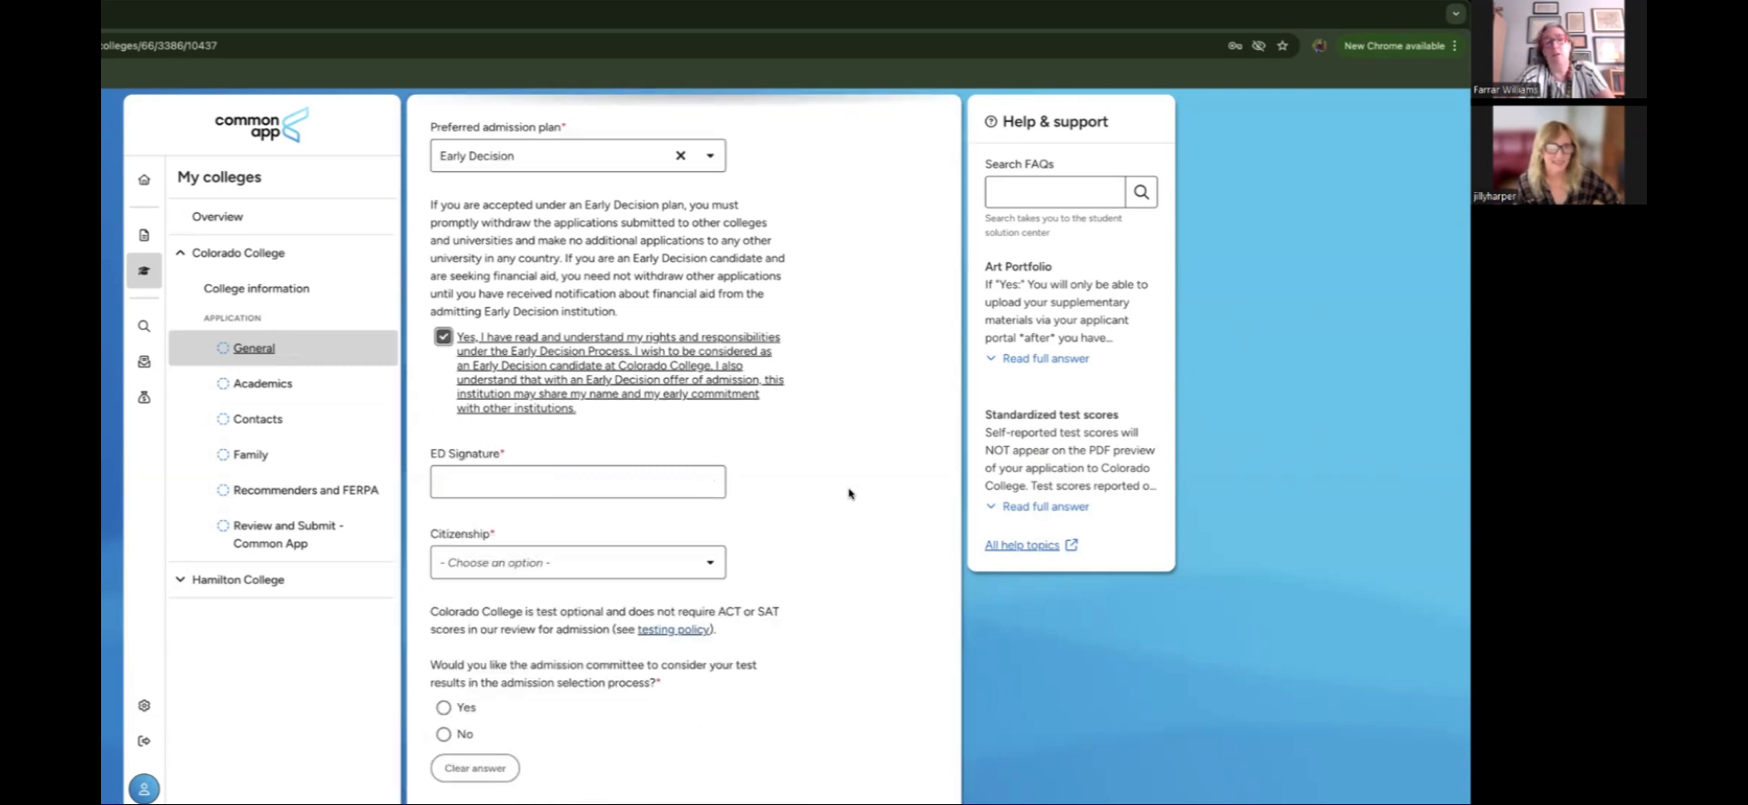
scroll(849, 493, "down", 2)
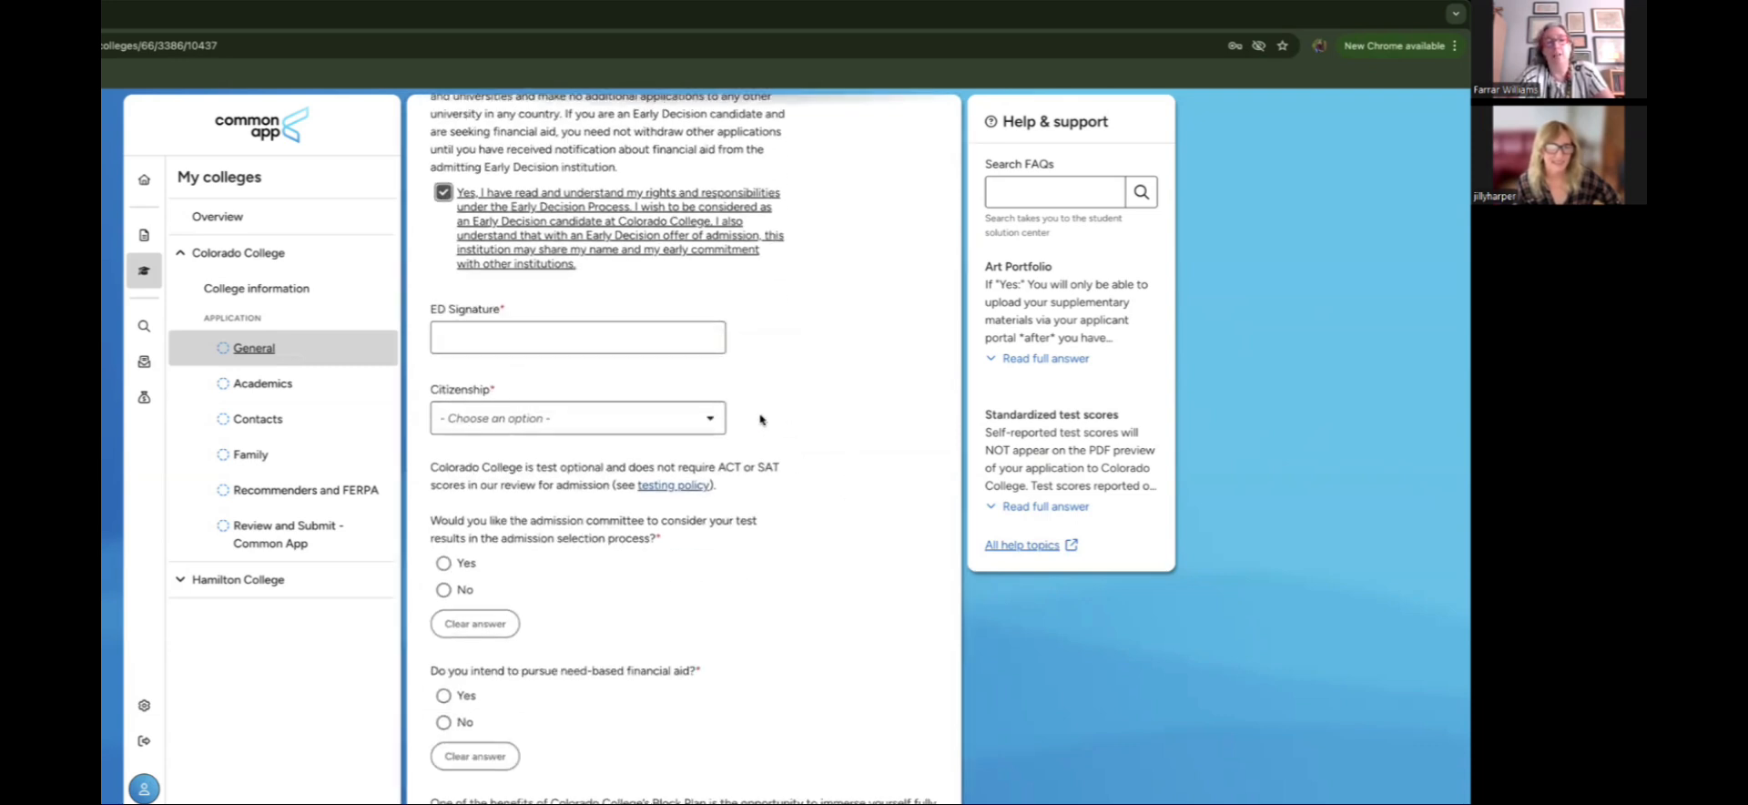
scroll(936, 419, "down", 1)
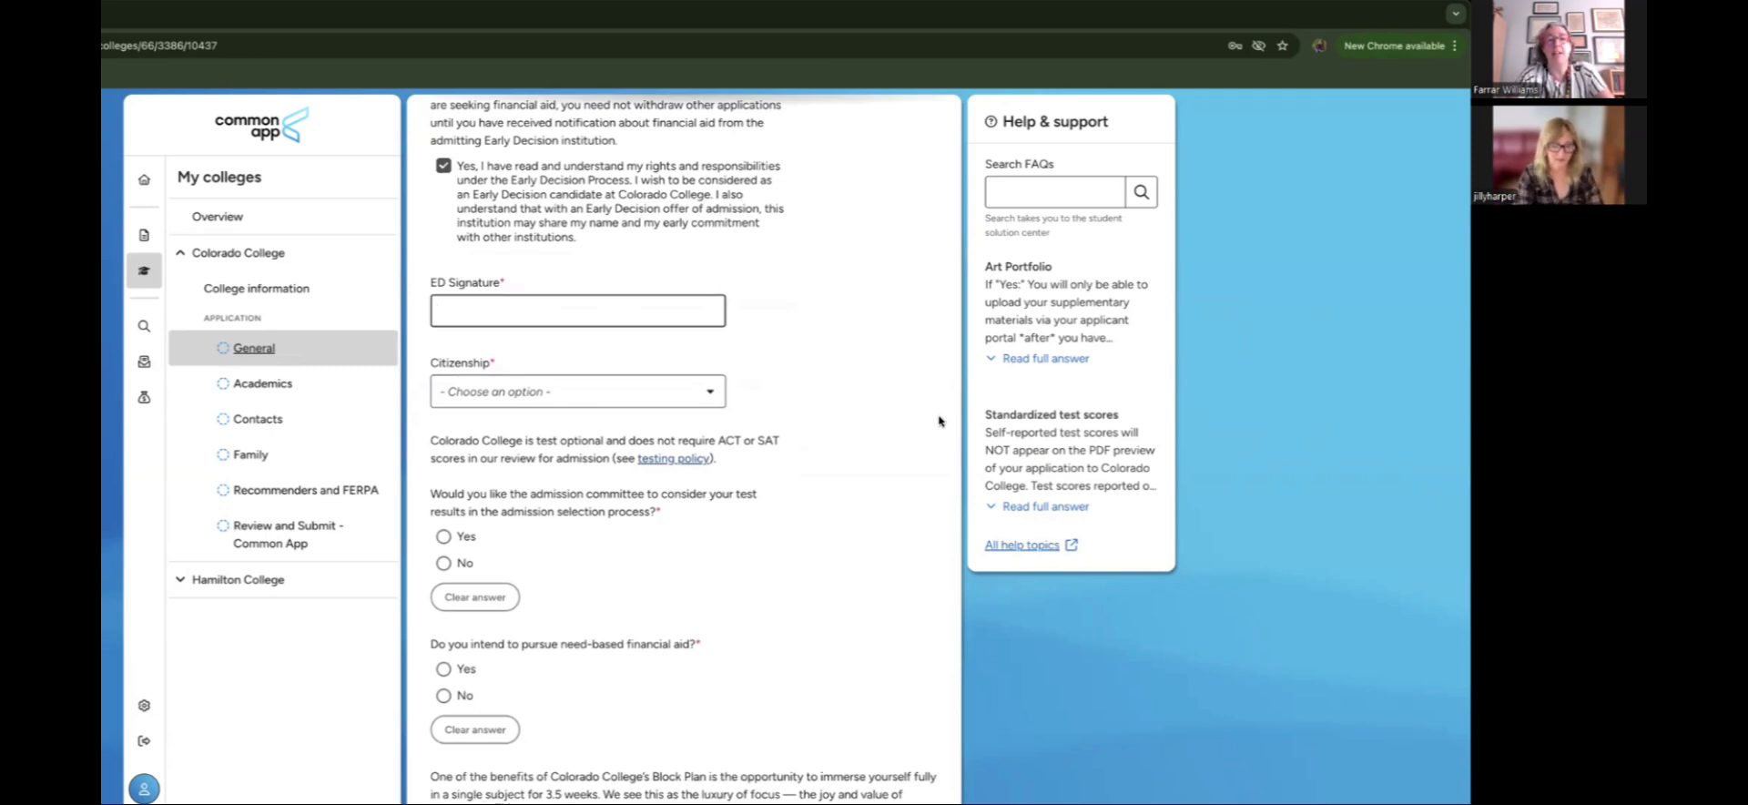
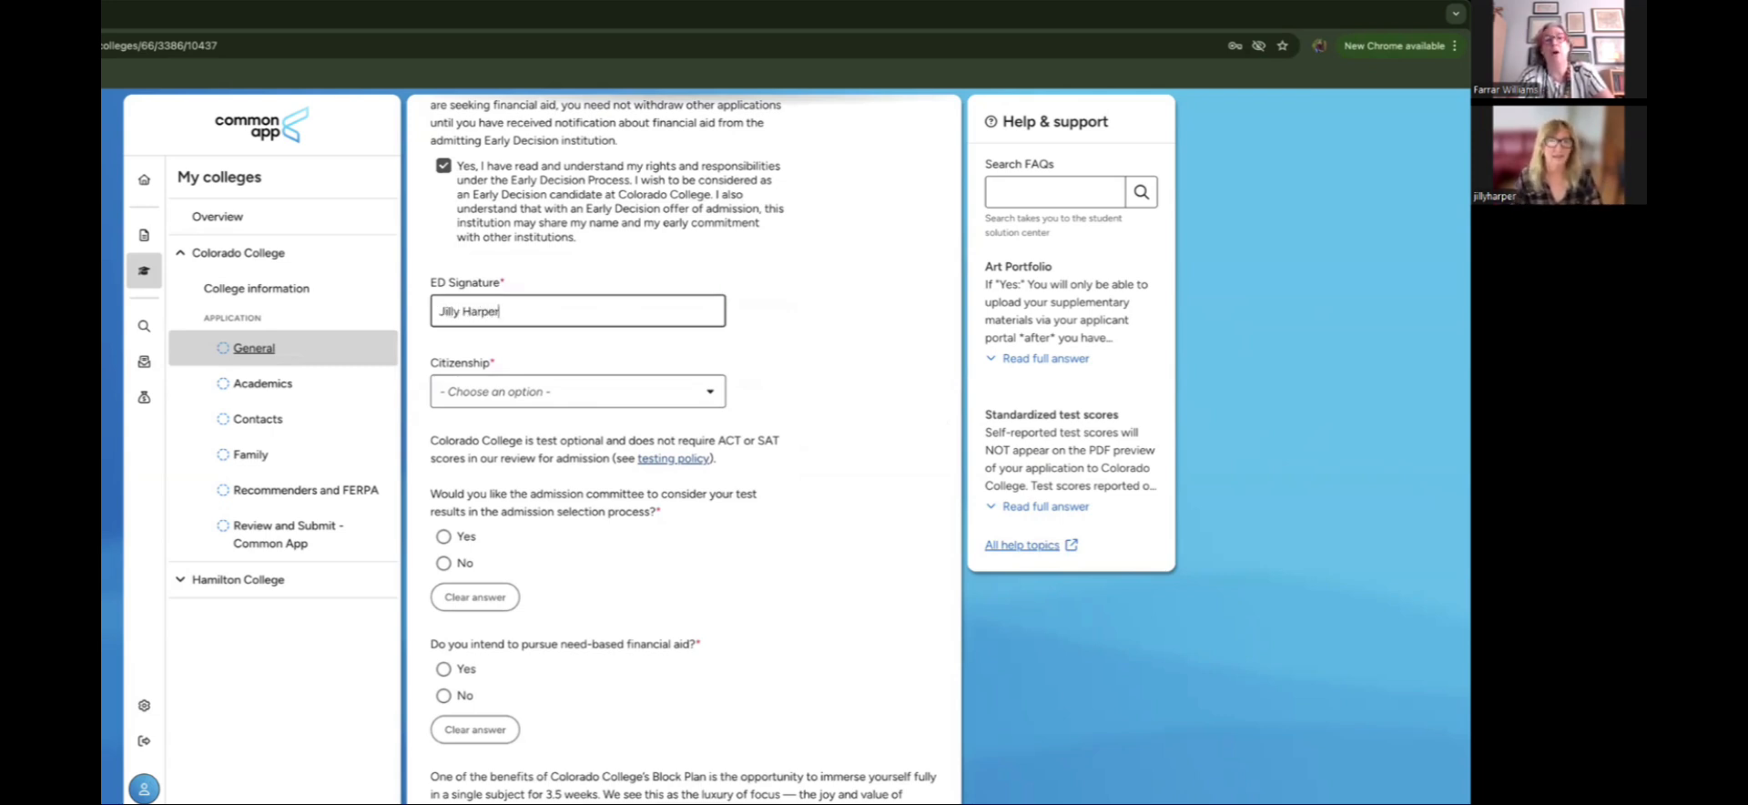
Step: Set citizenship to United States of America and look over the rest of the form
left_click(662, 392)
left_click(683, 425)
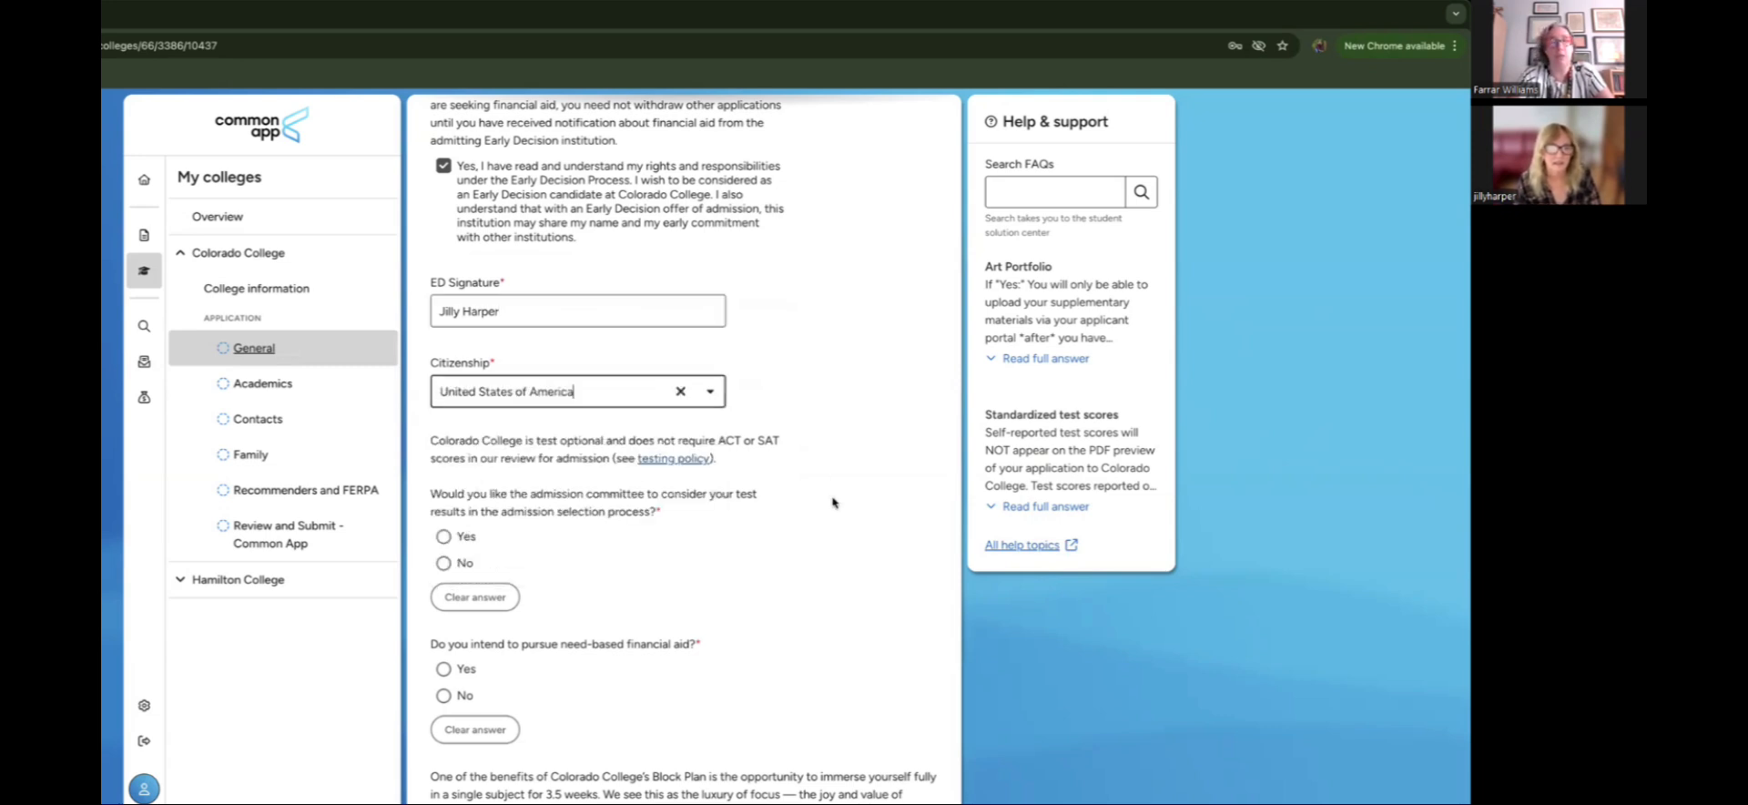
scroll(832, 502, "down", 2)
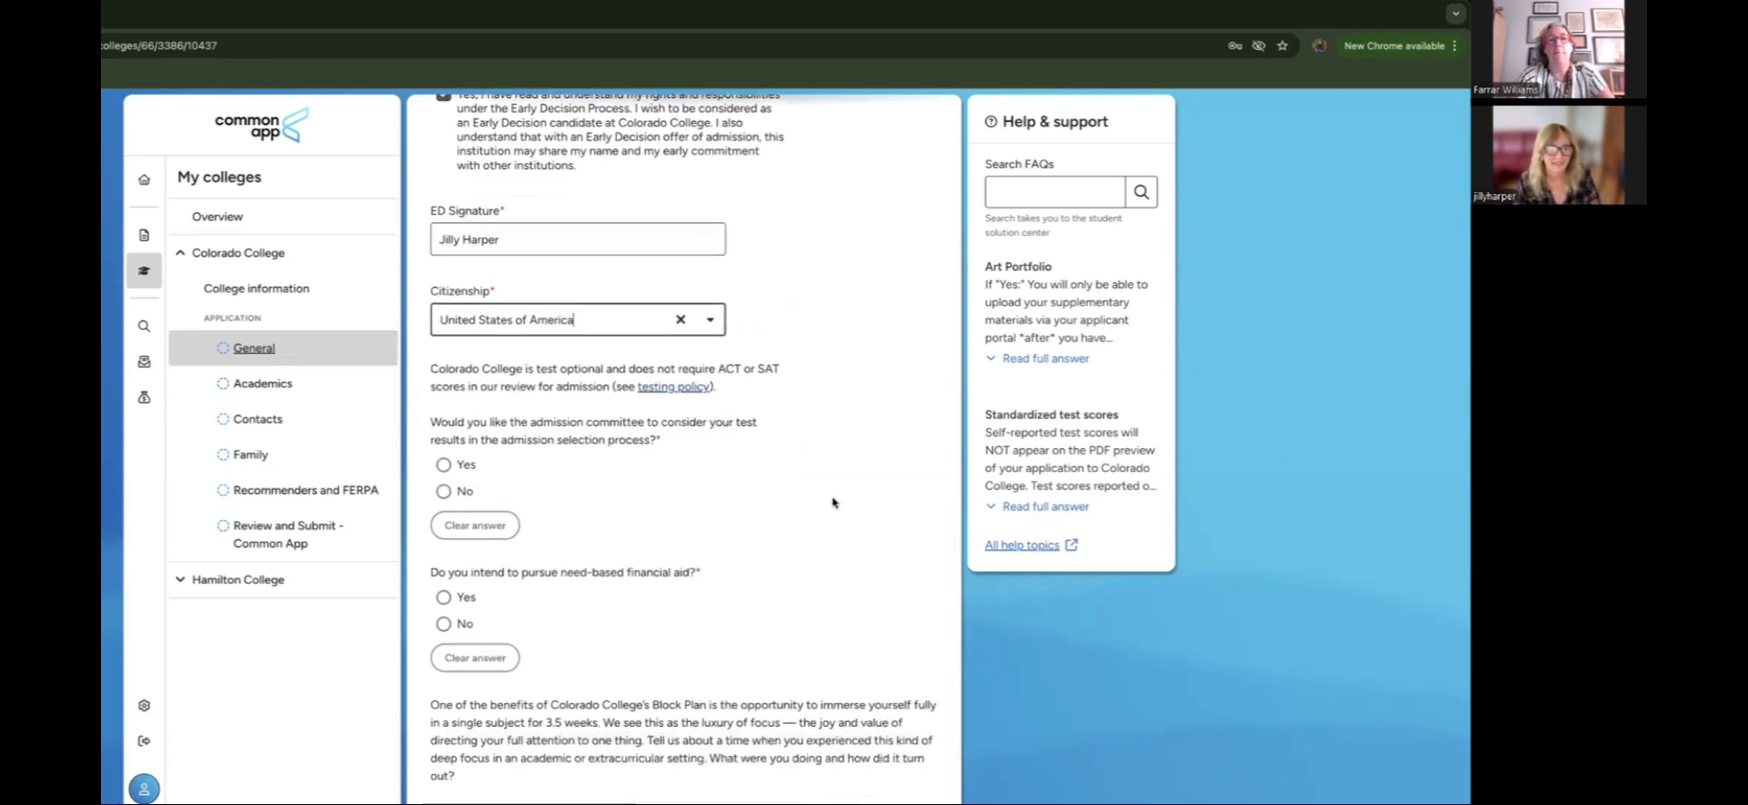
scroll(832, 501, "down", 3)
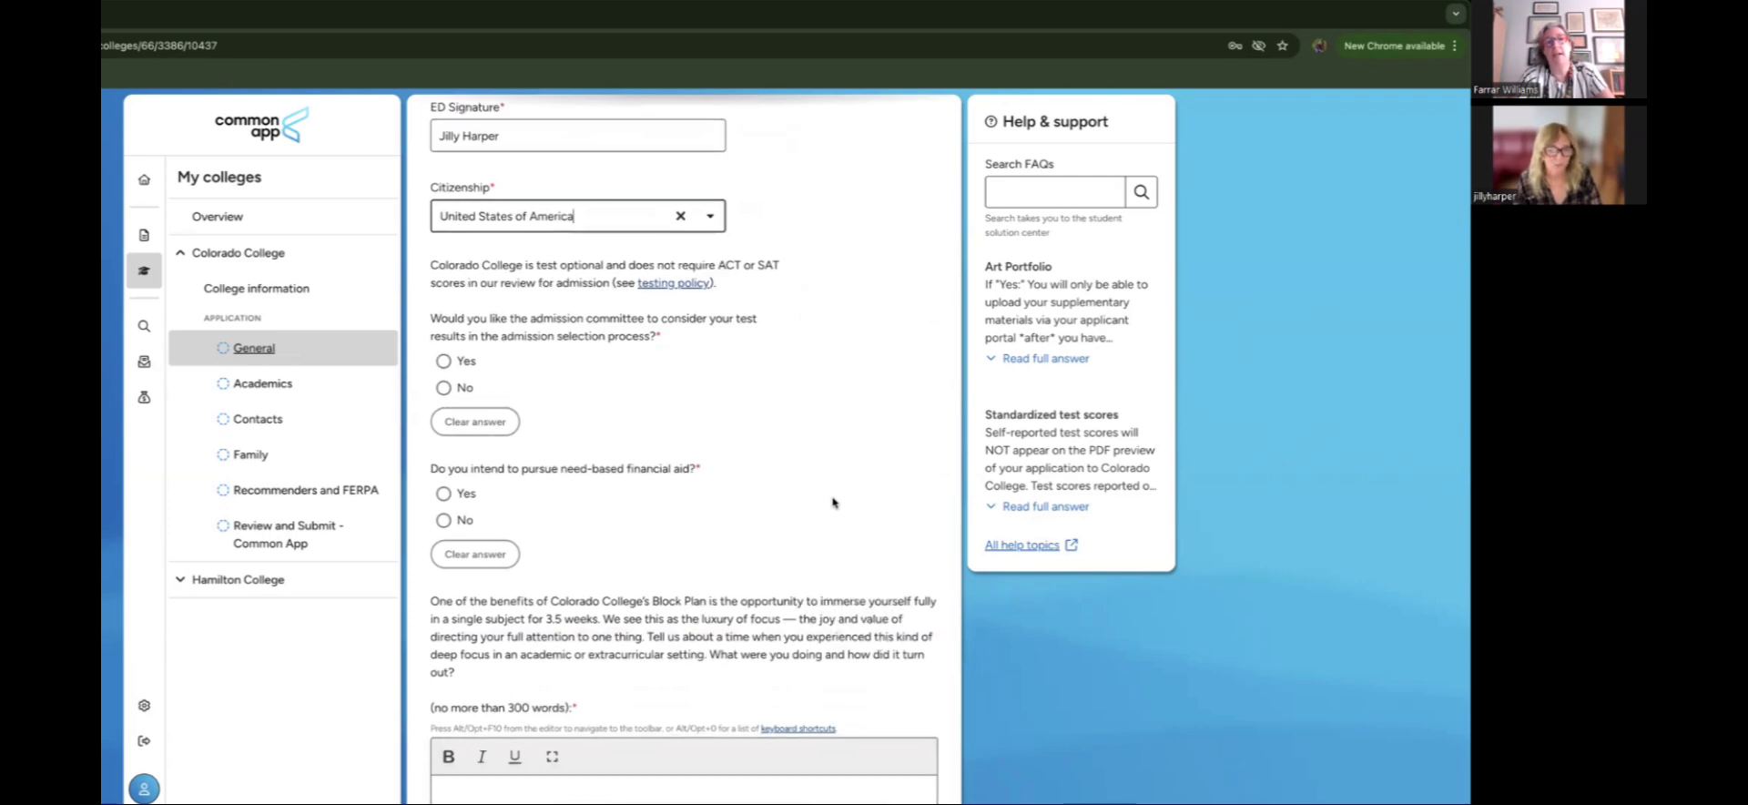
scroll(832, 502, "down", 7)
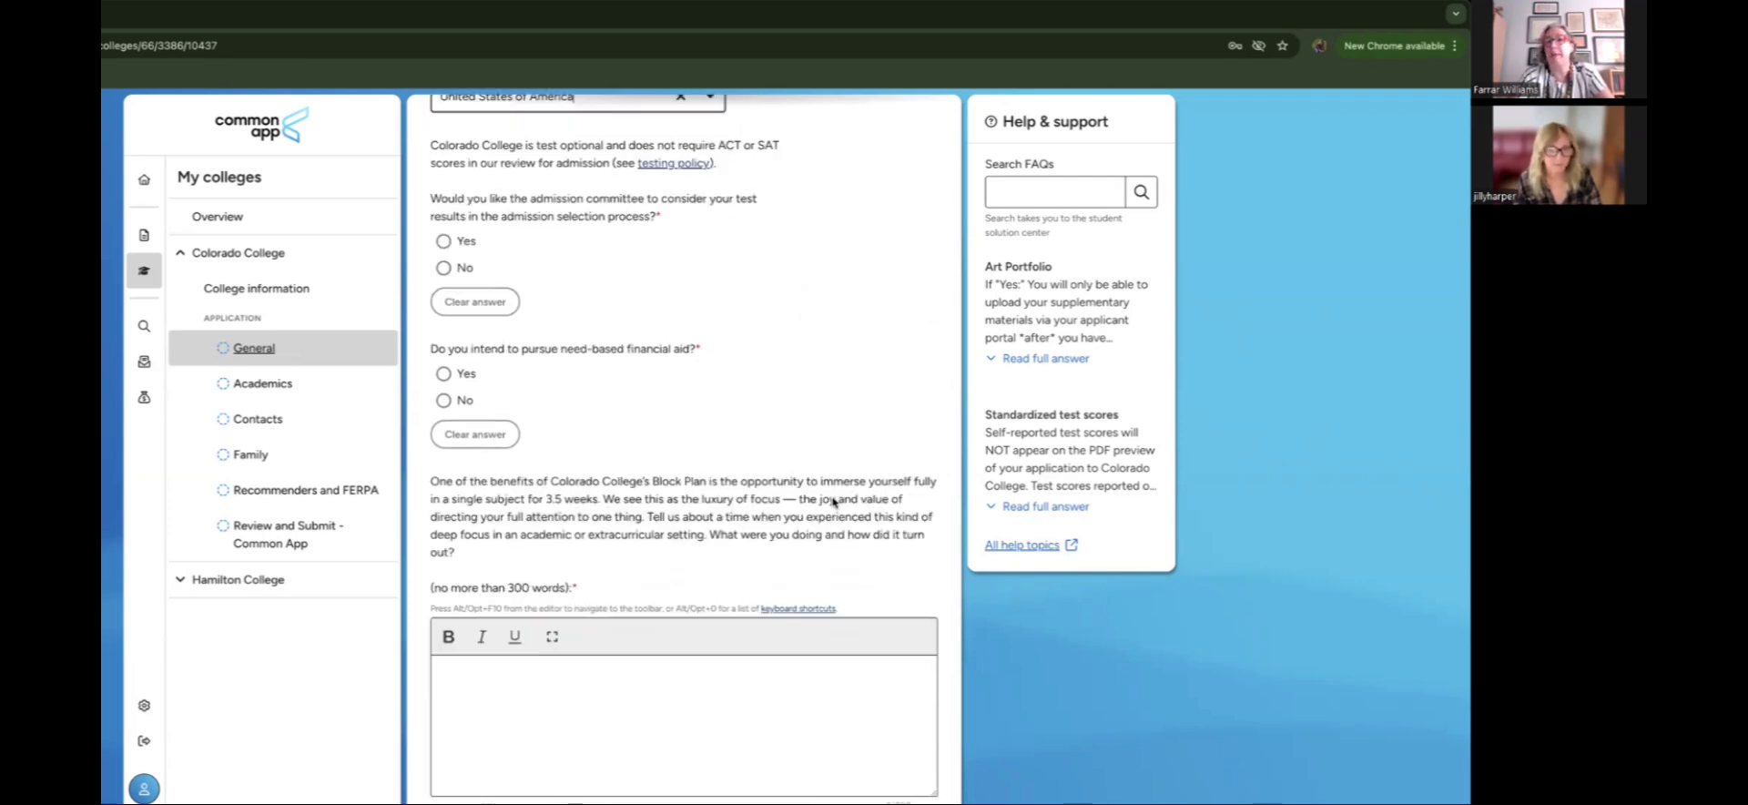
scroll(832, 502, "down", 8)
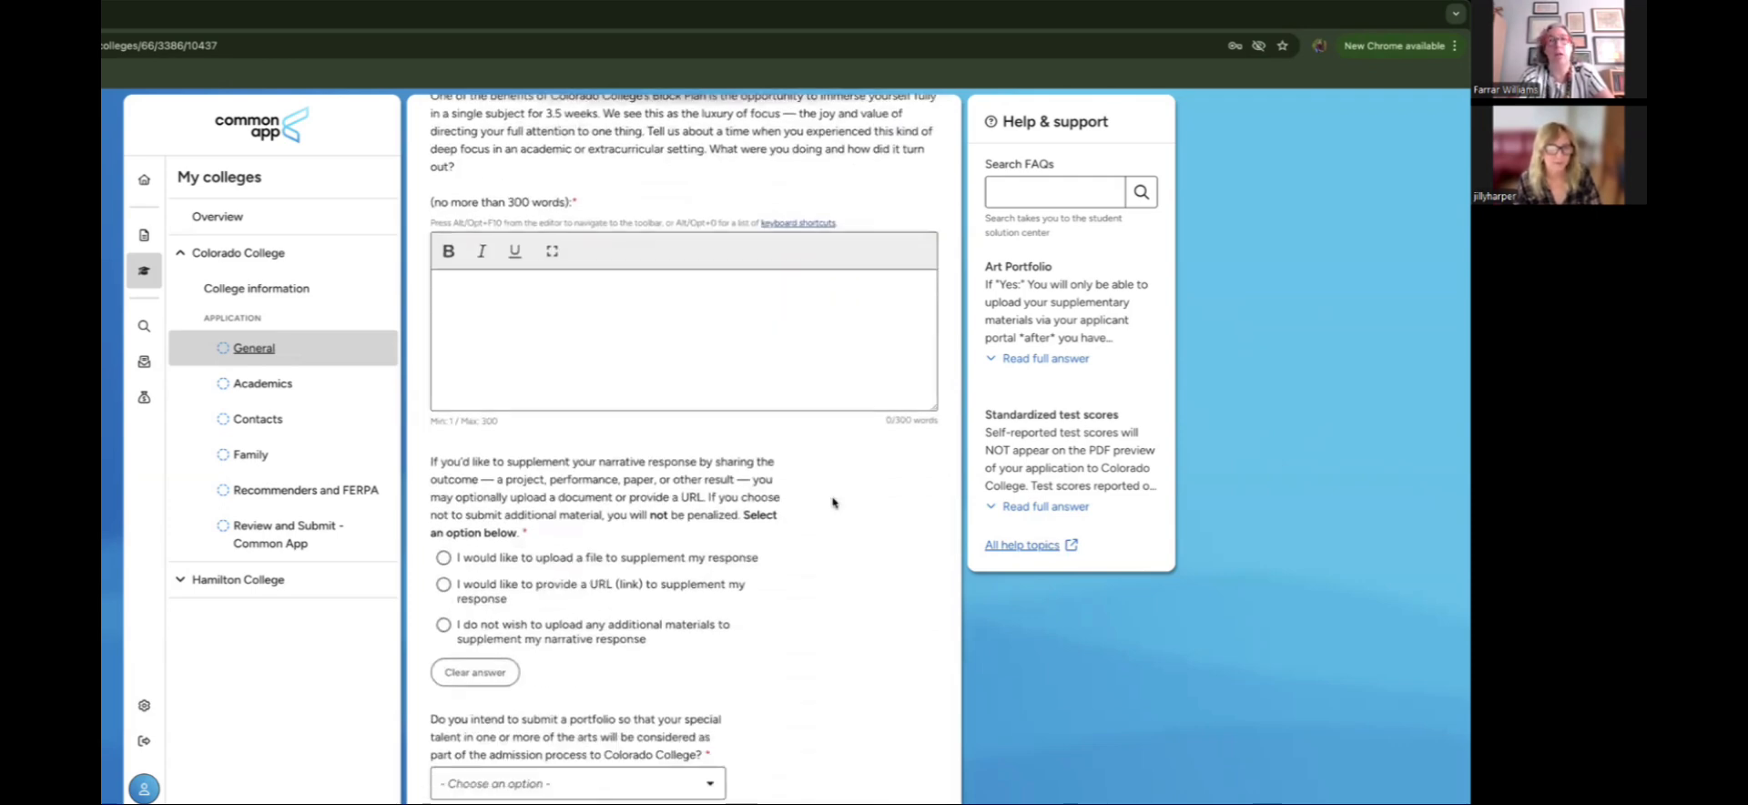
scroll(832, 502, "up", 20)
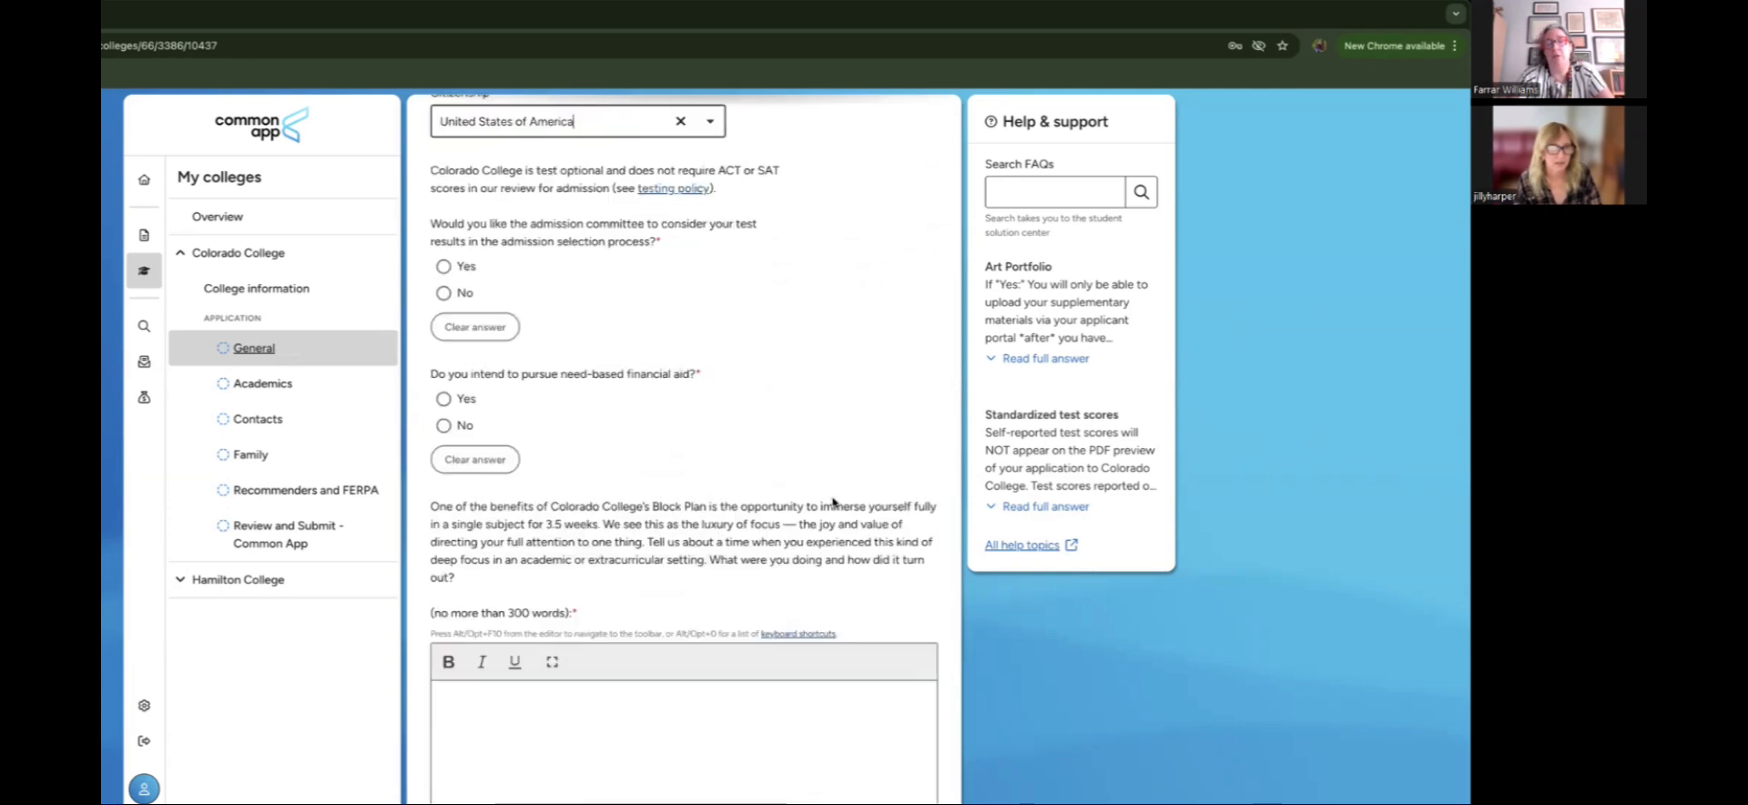
scroll(832, 502, "up", 9)
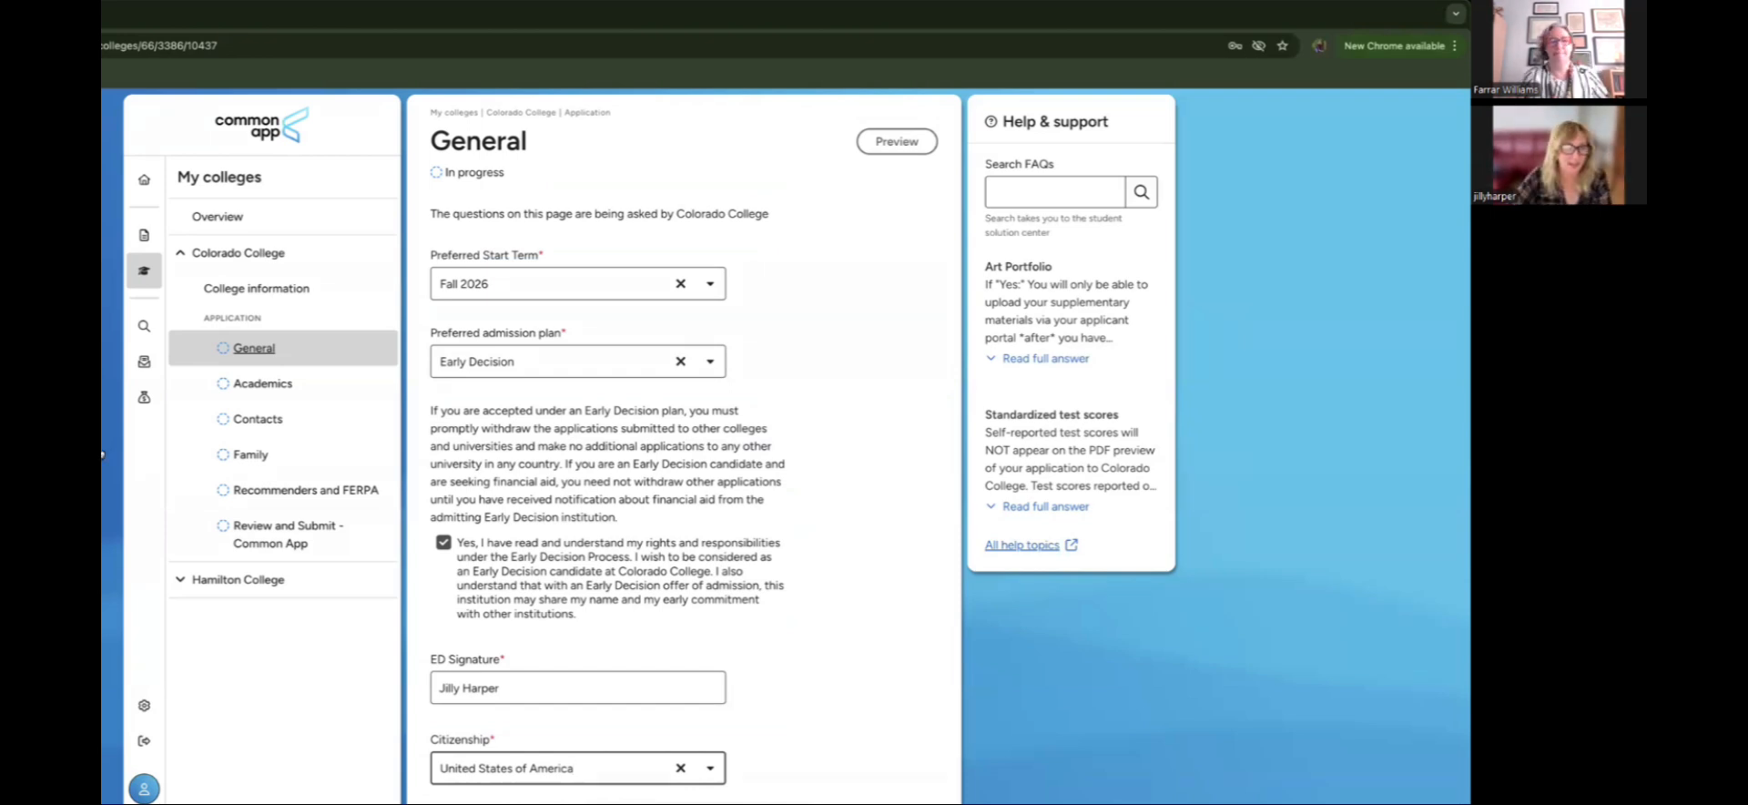
Step: From the Dashboard's My colleges list, open Hamilton College's Review and Submit - Common App page
left_click(144, 180)
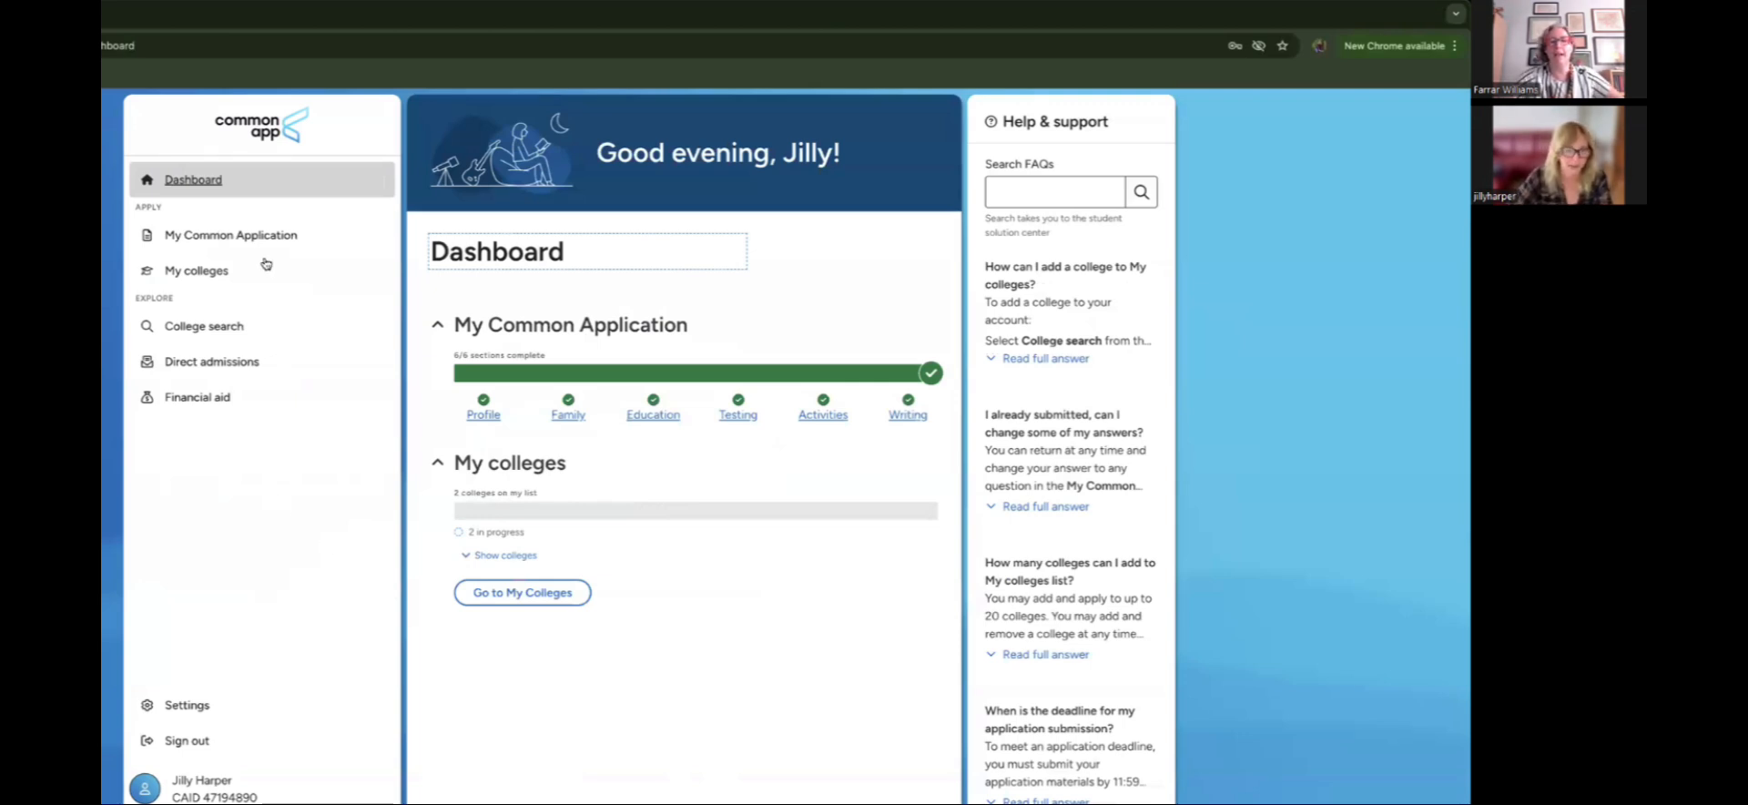
left_click(219, 281)
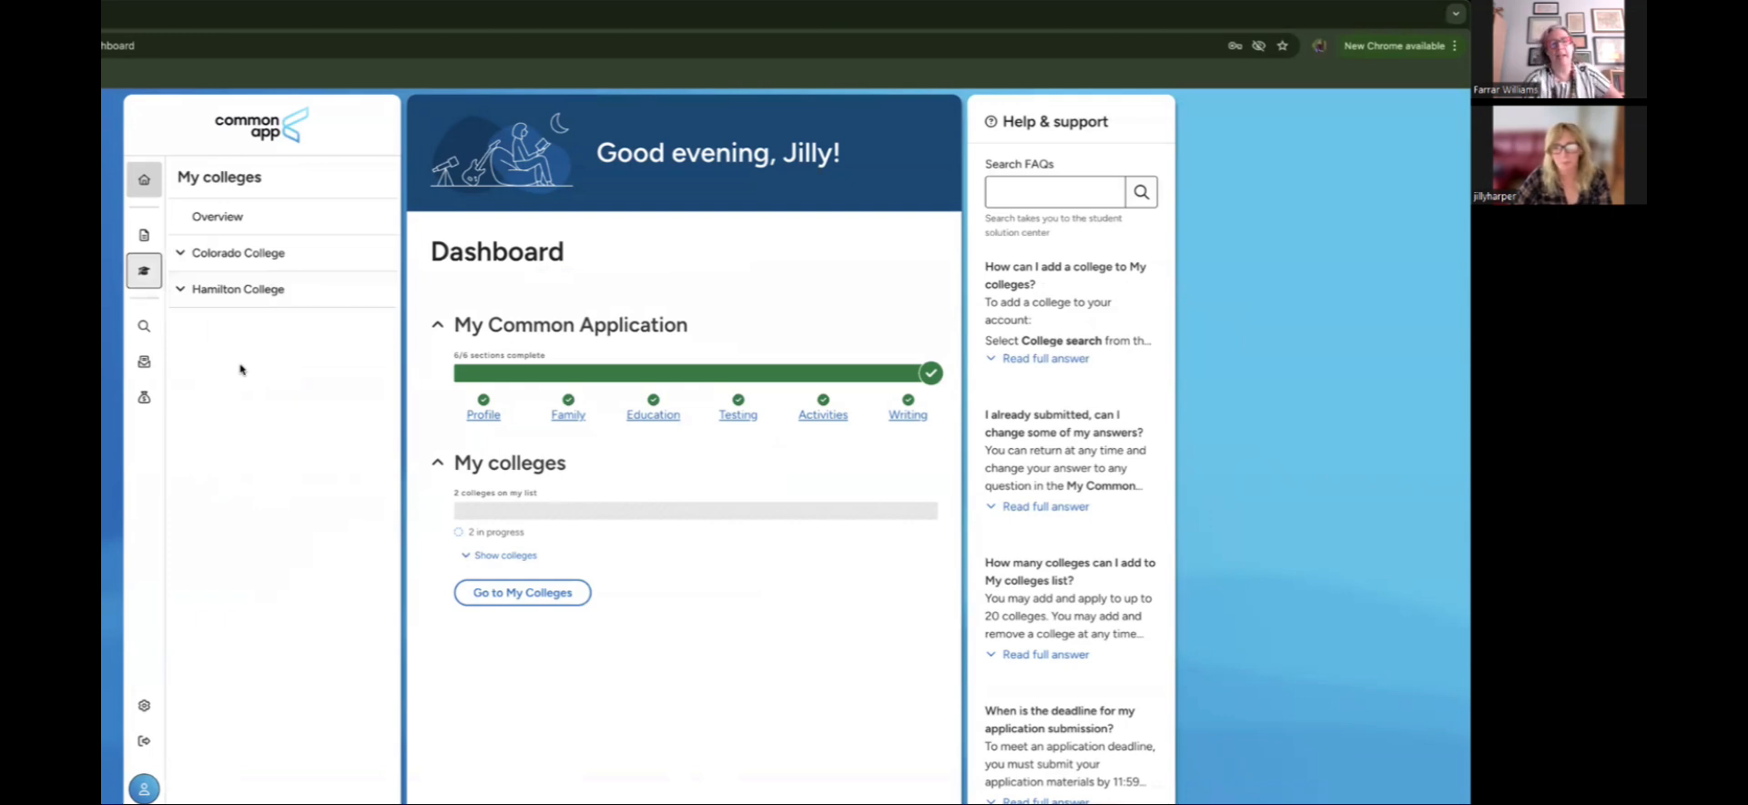
left_click(257, 293)
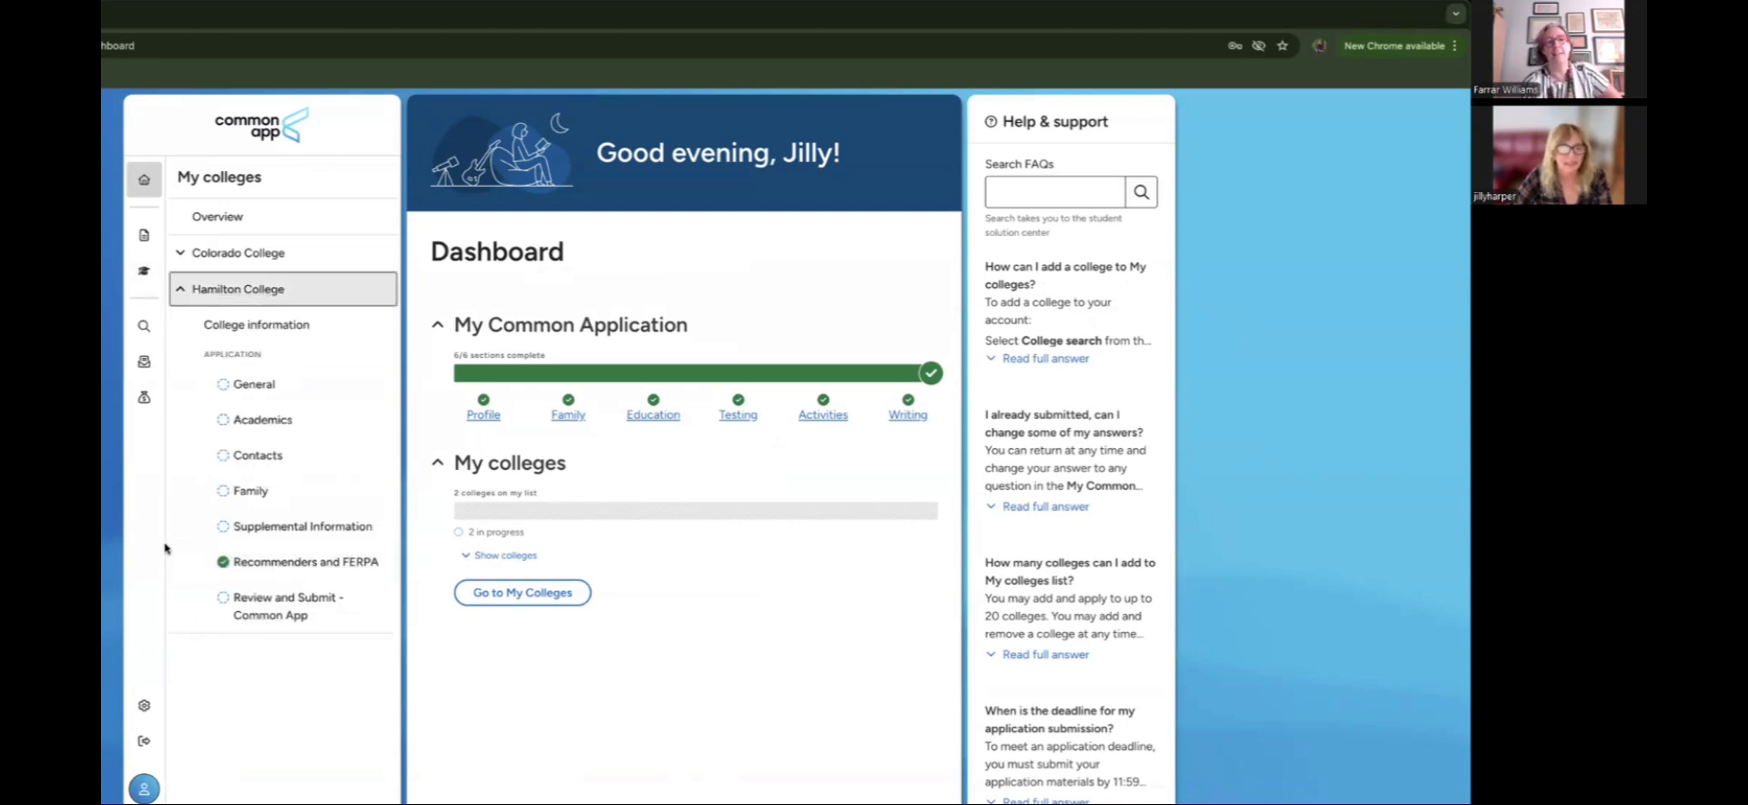
left_click(292, 618)
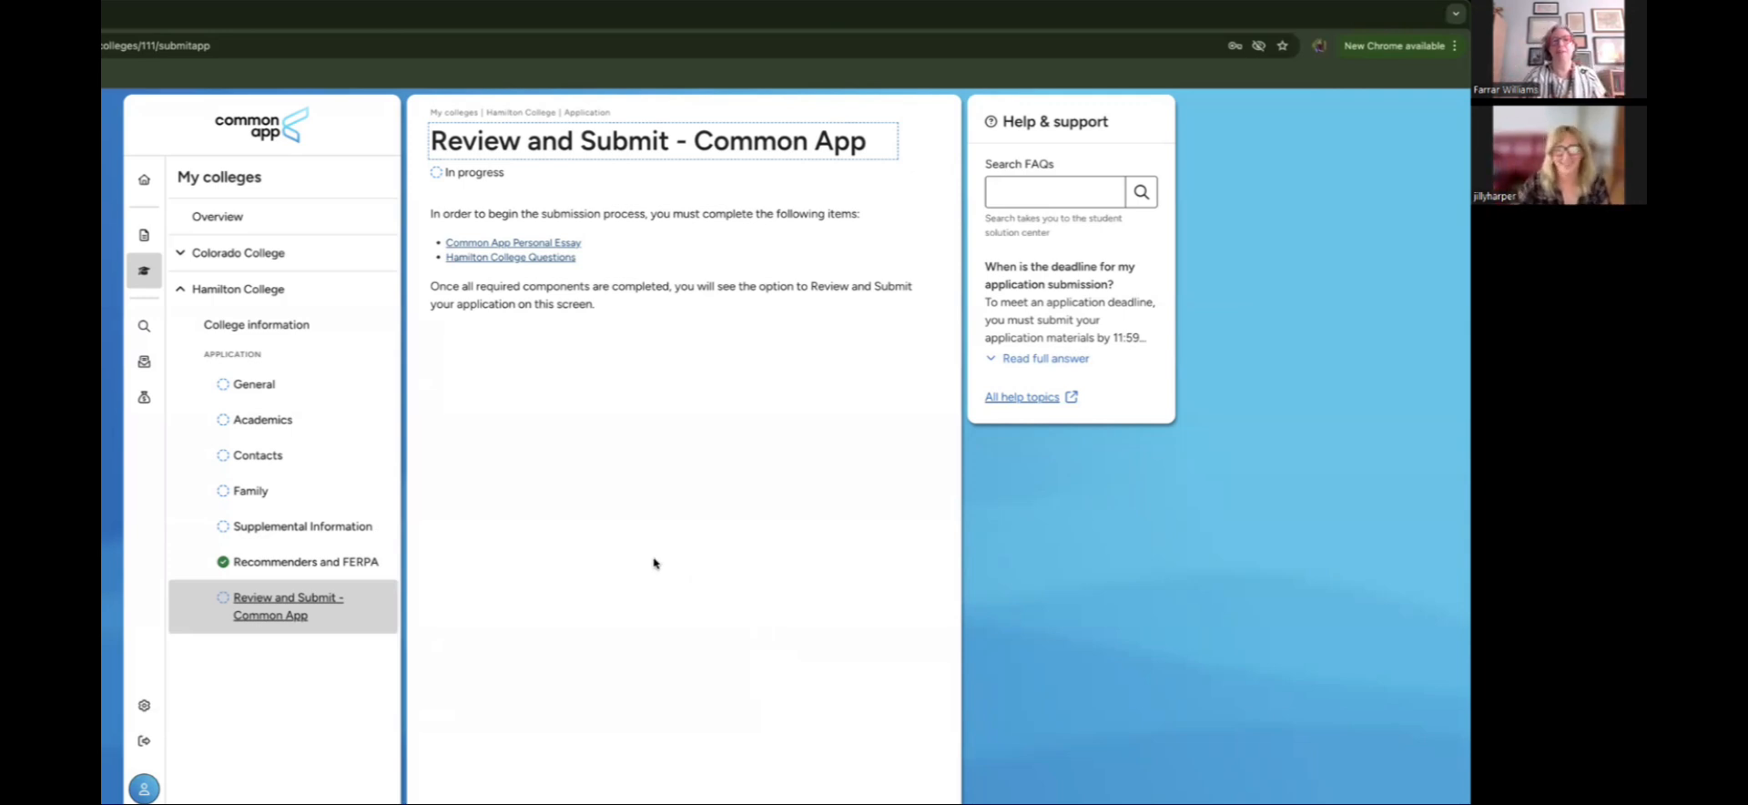
left_click(142, 187)
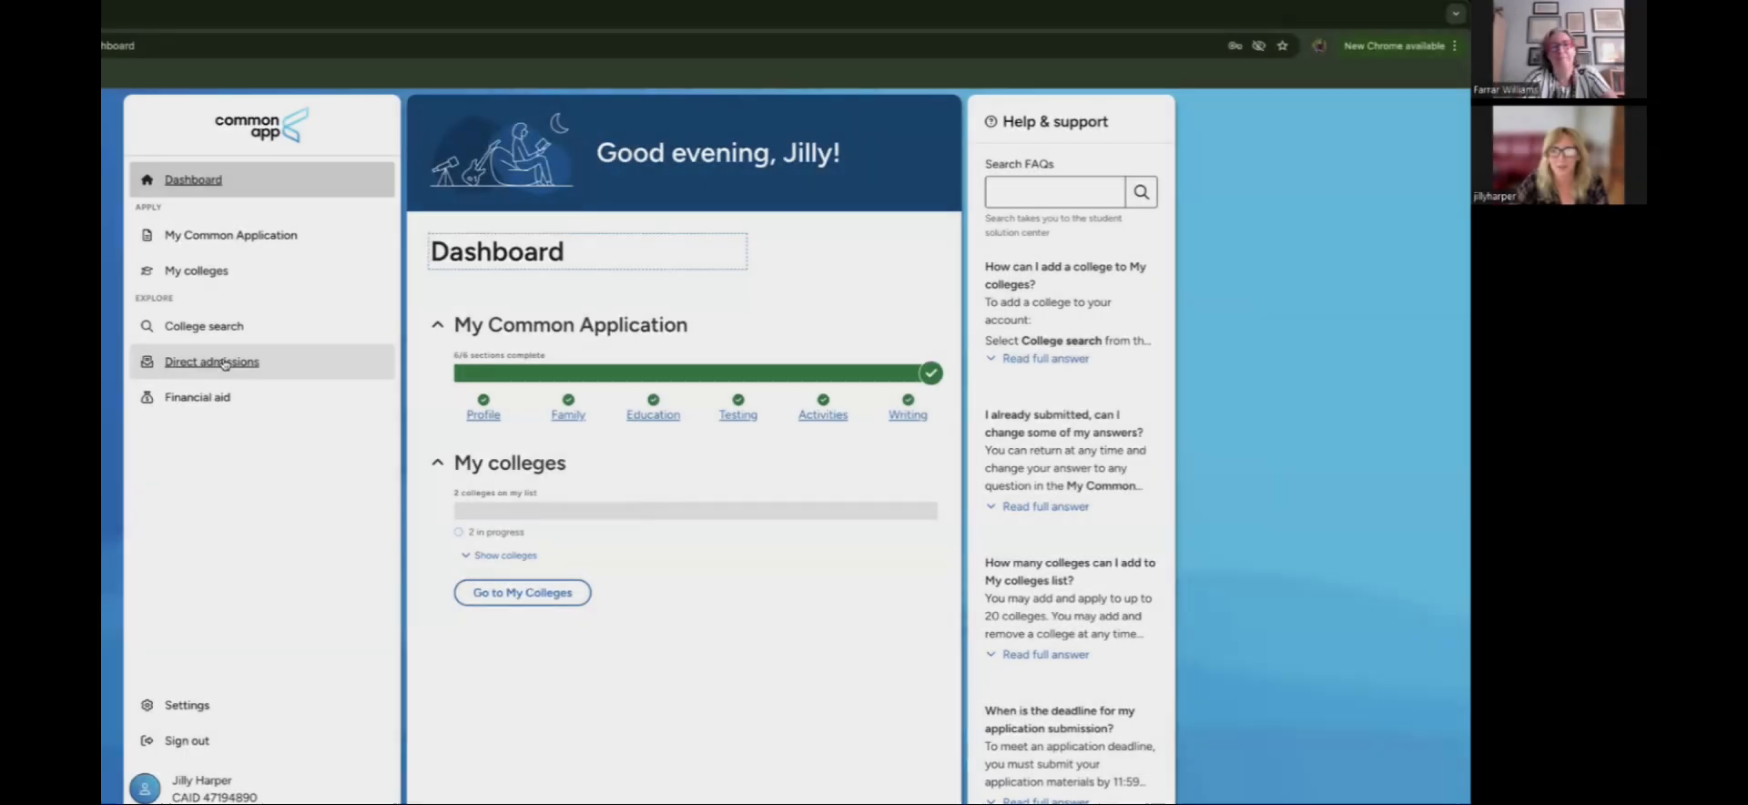
left_click(227, 362)
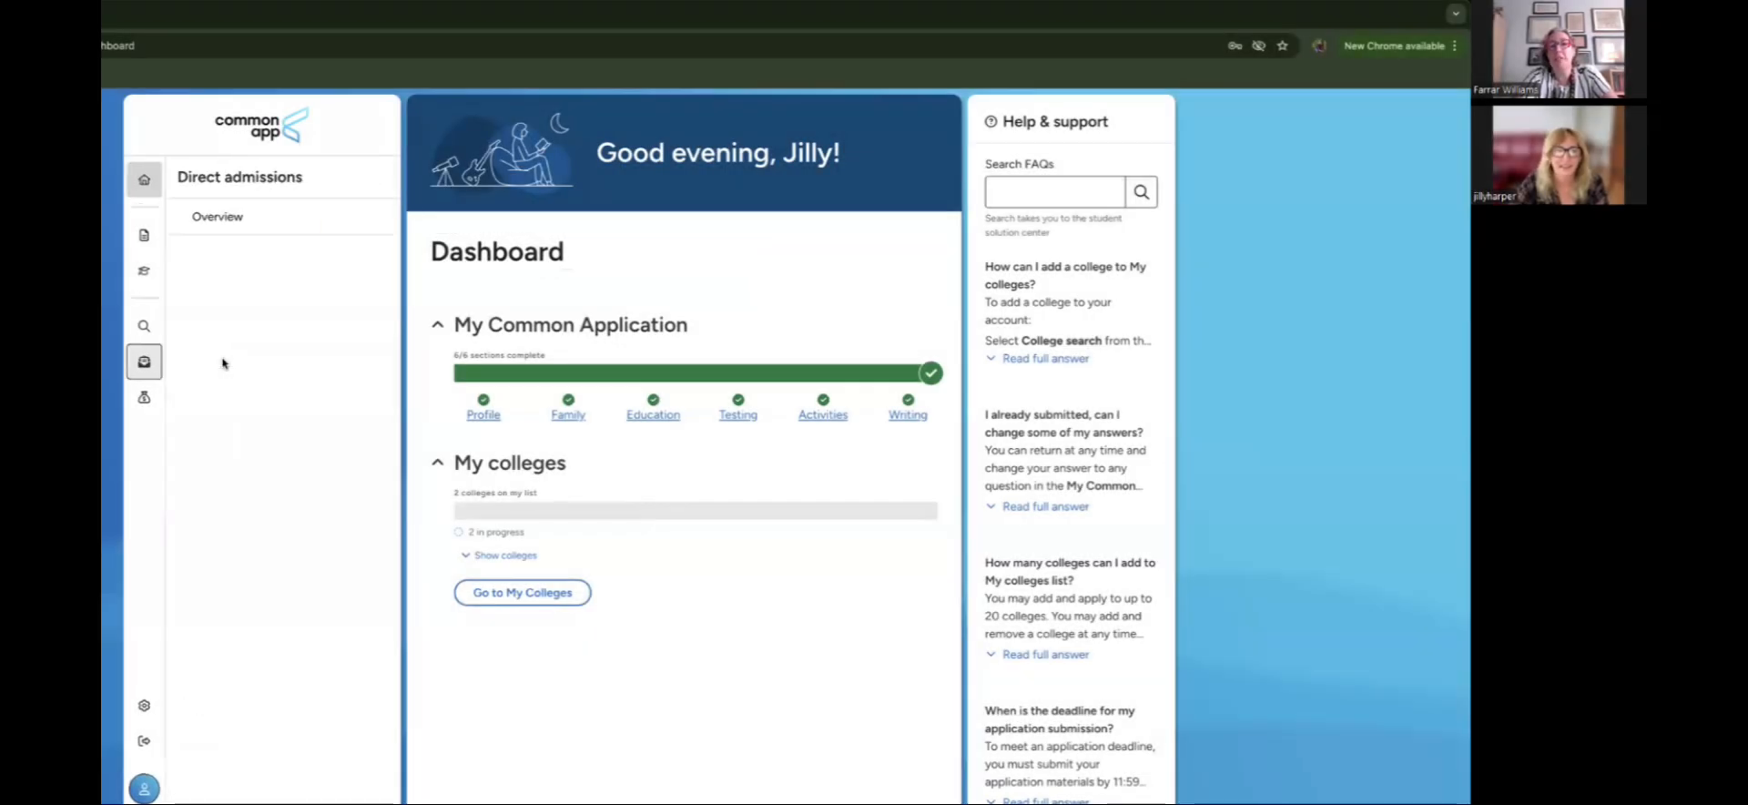
left_click(236, 217)
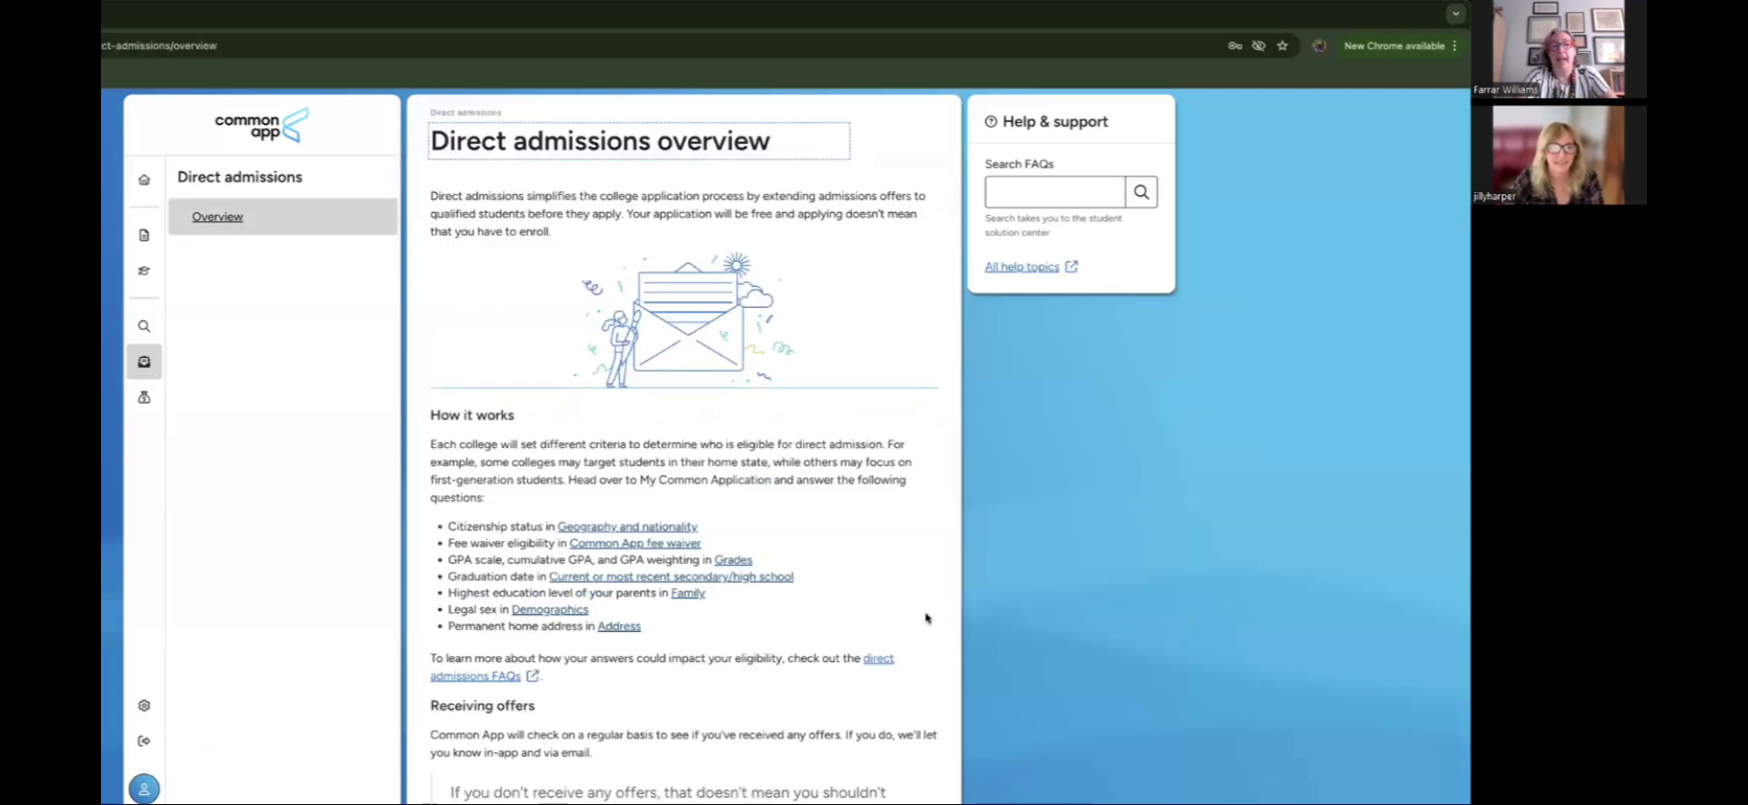
scroll(934, 619, "down", 2)
scroll(933, 620, "down", 3)
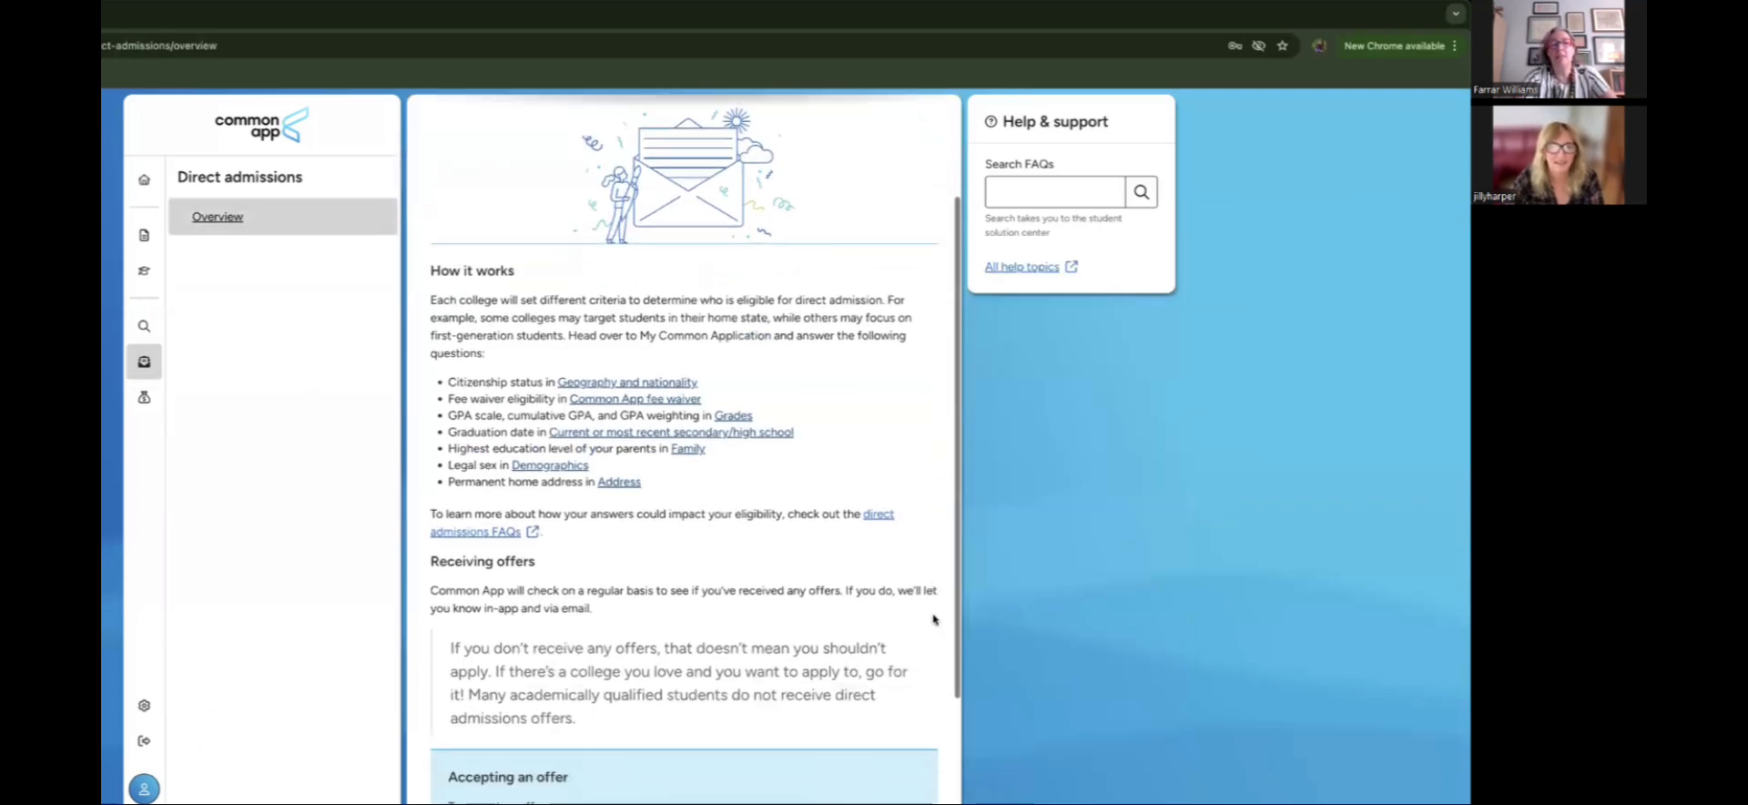
scroll(933, 619, "down", 1)
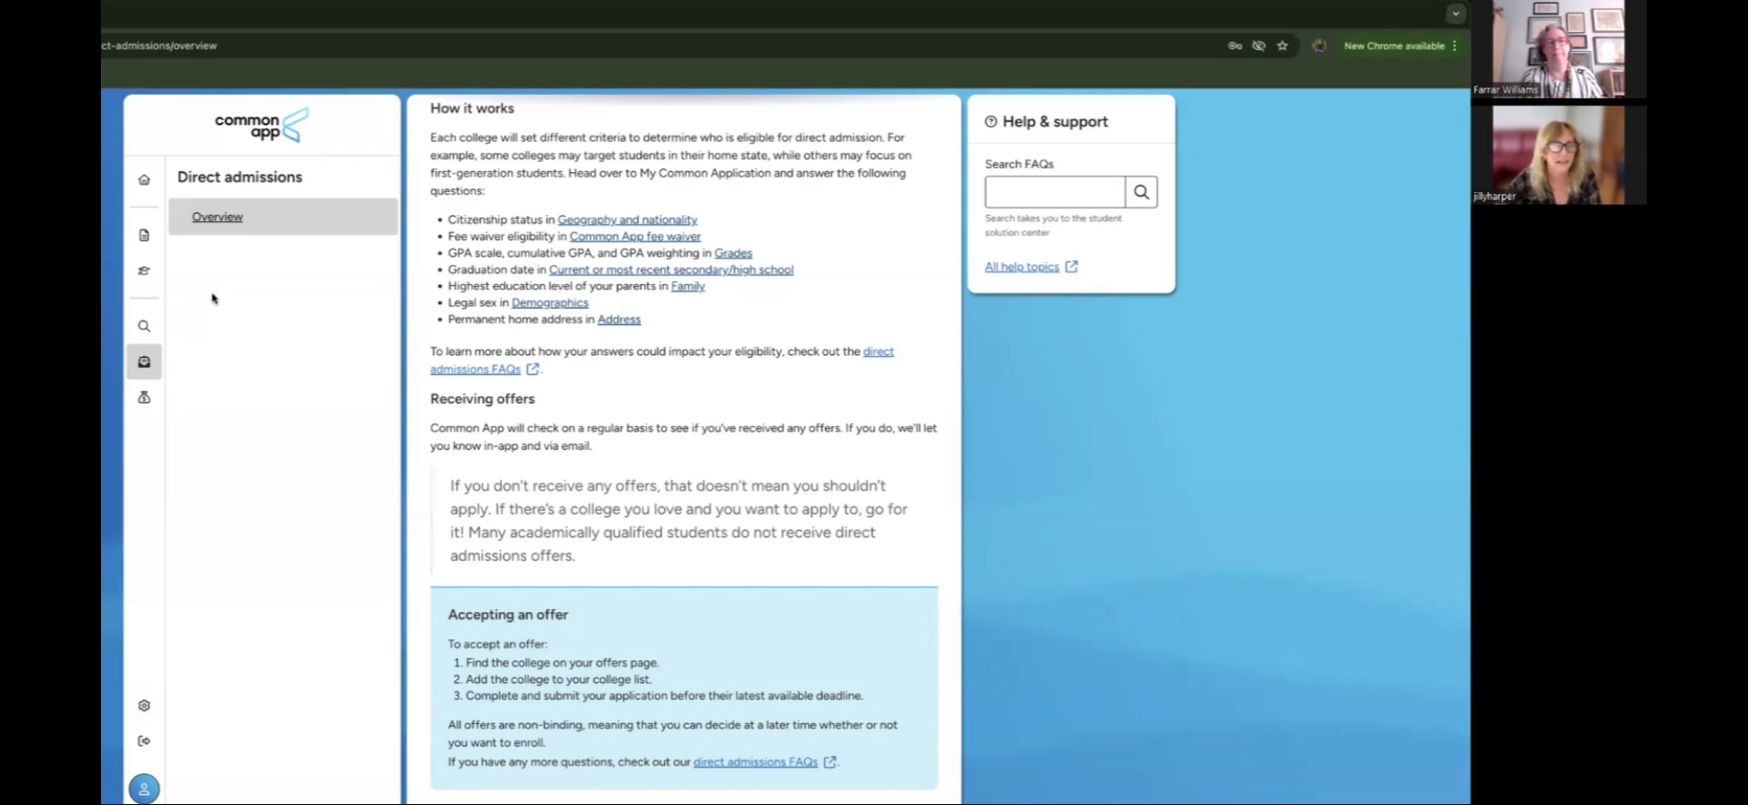
left_click(145, 179)
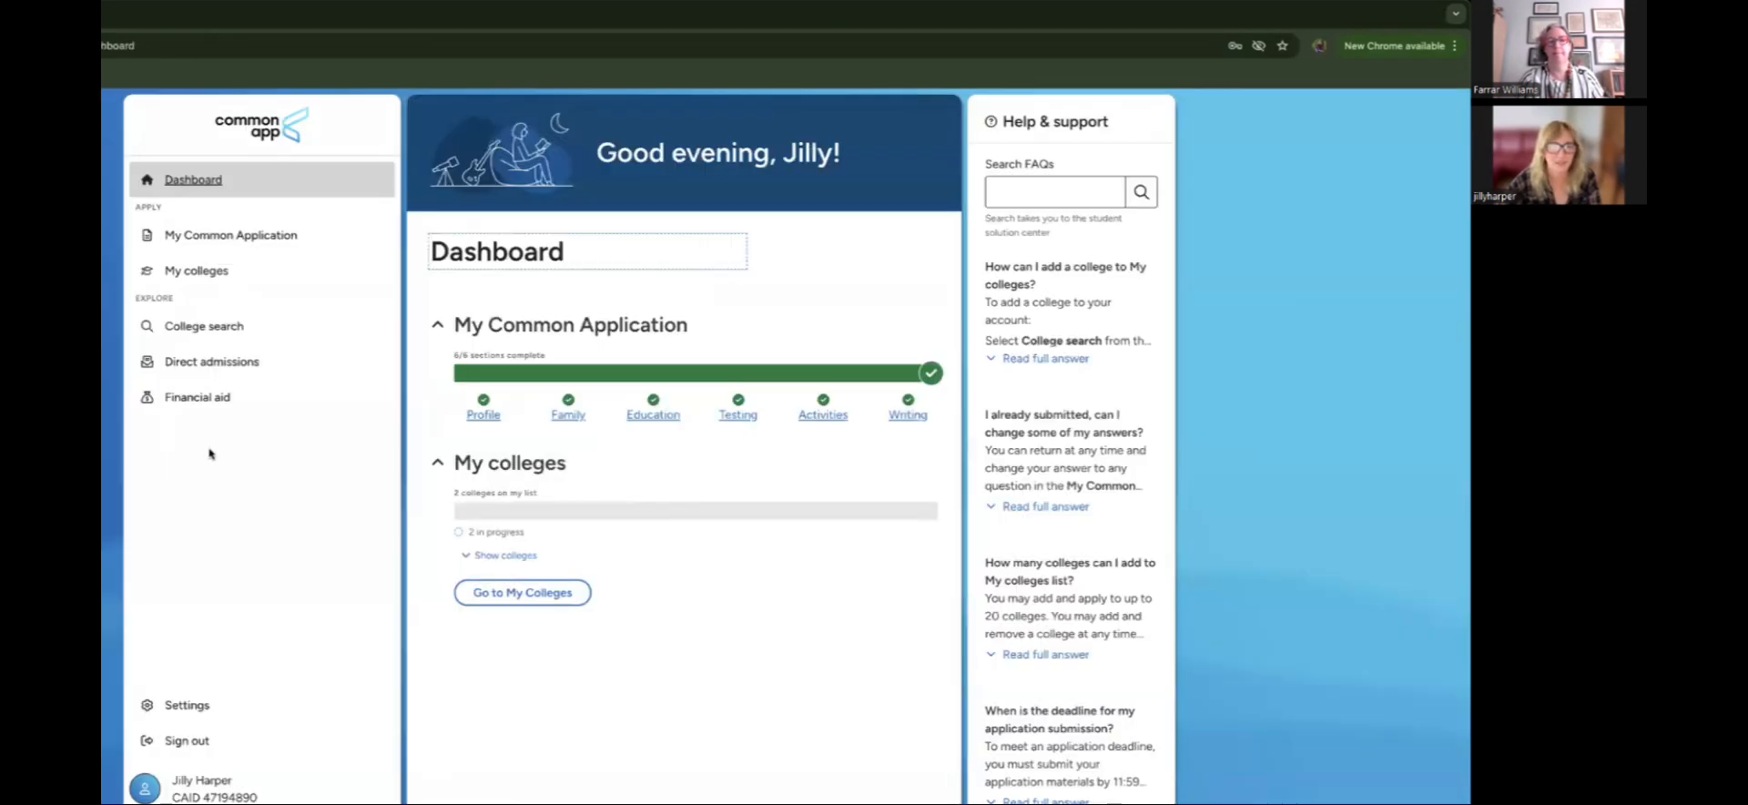
left_click(218, 401)
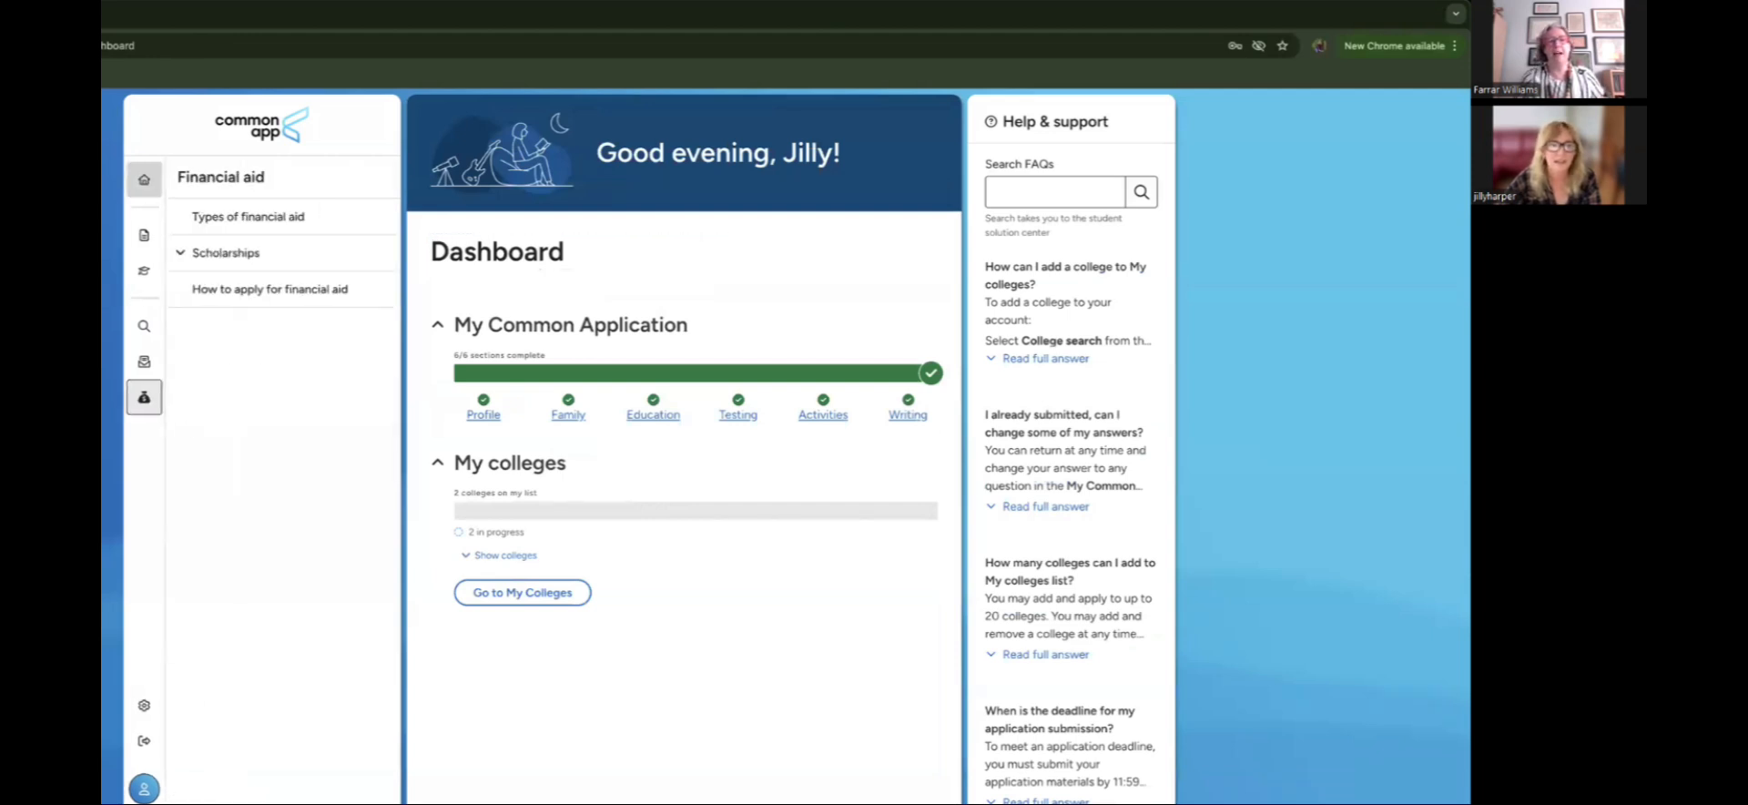
left_click(290, 225)
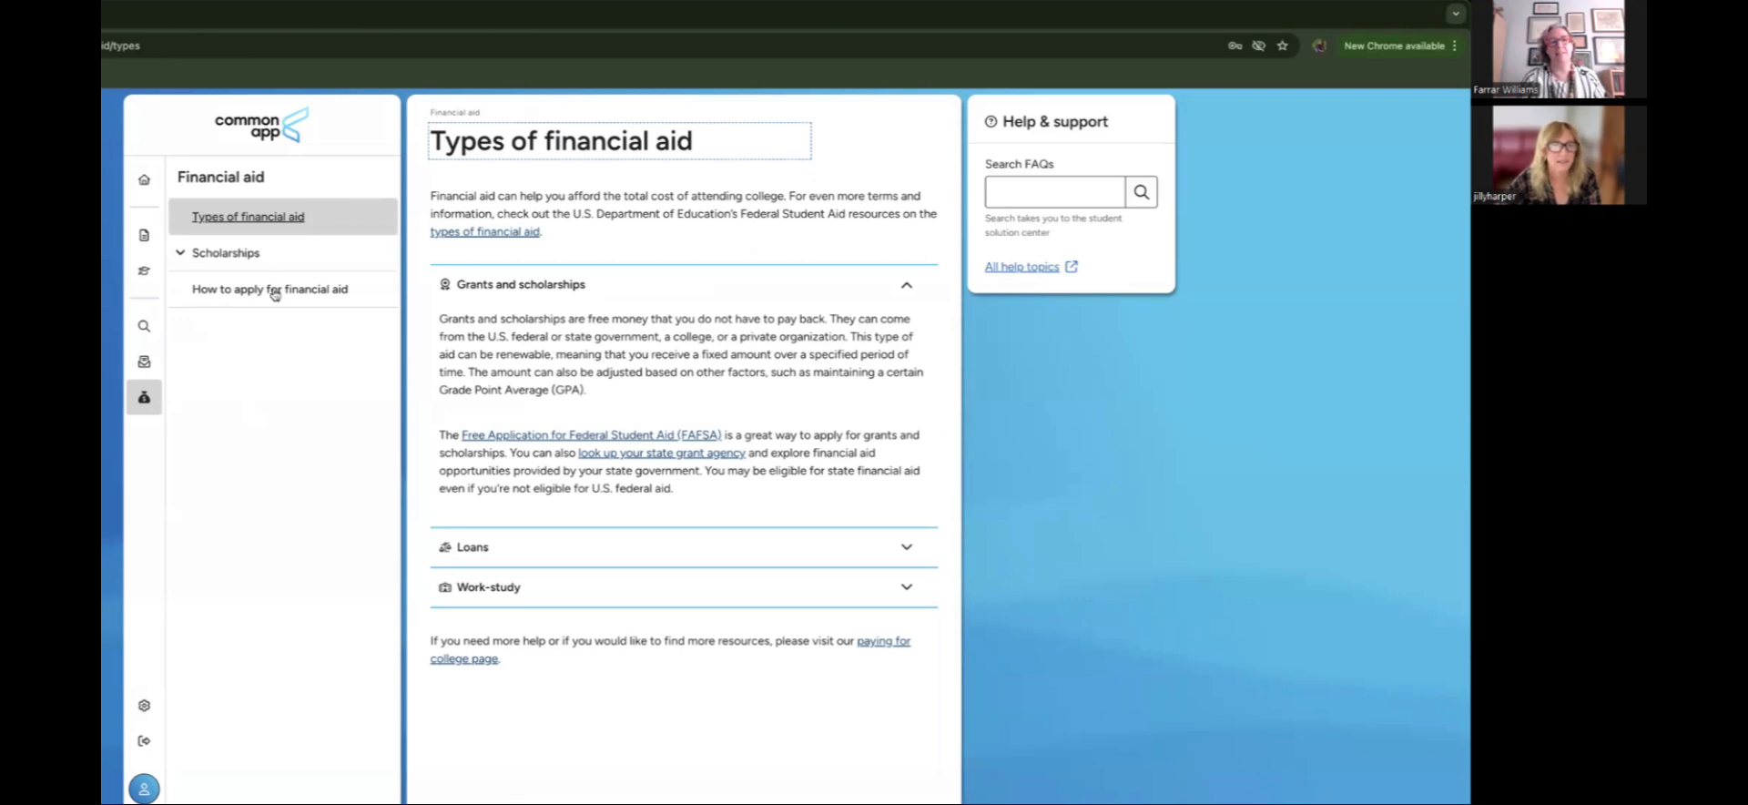
left_click(241, 254)
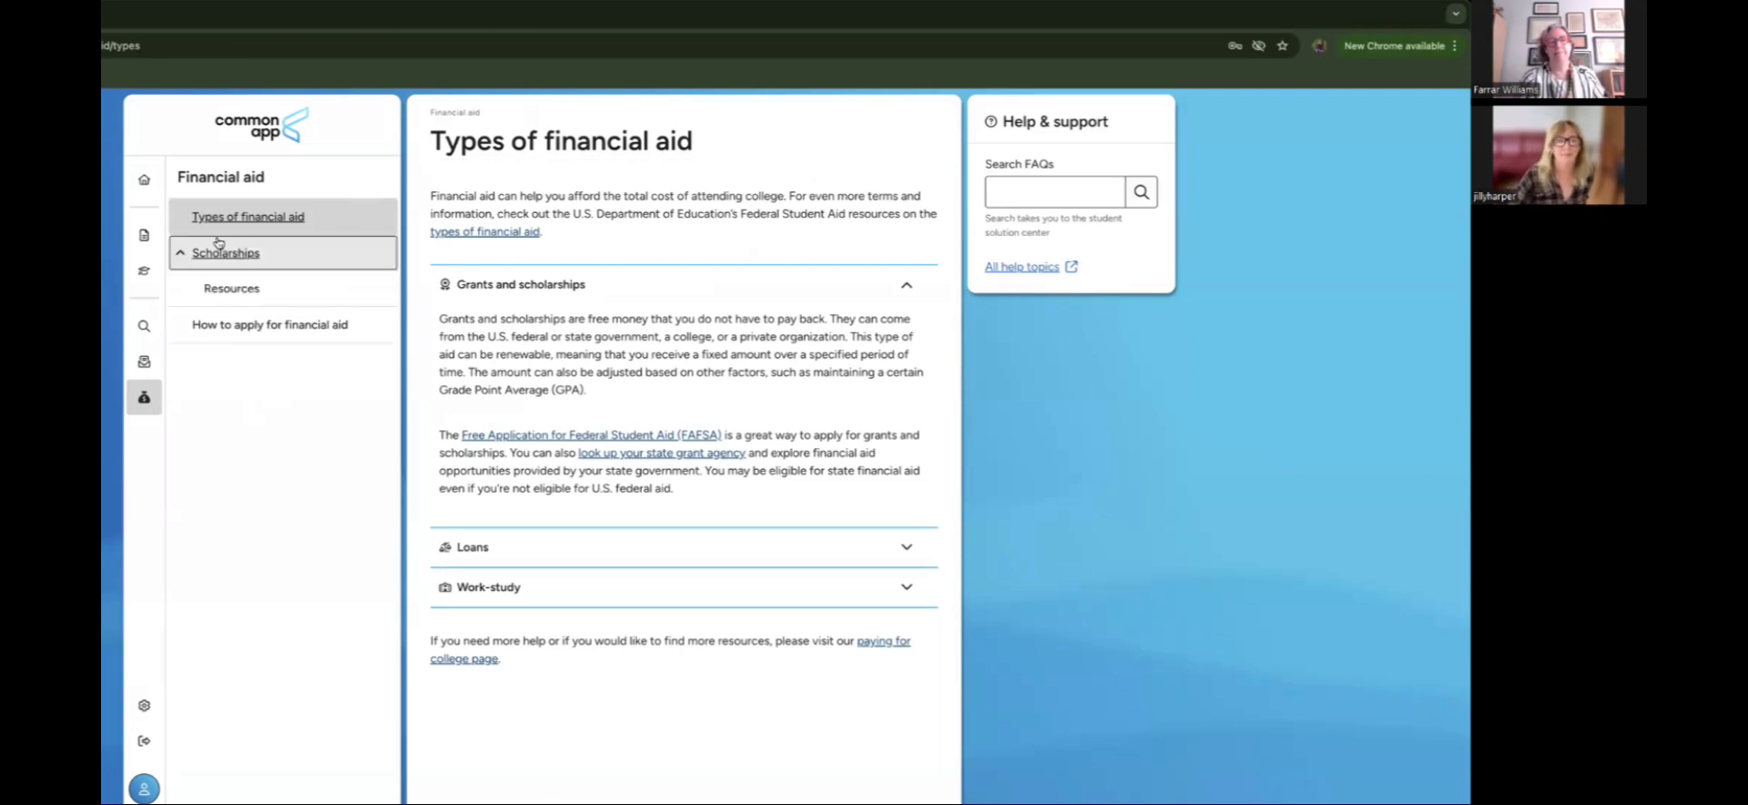
left_click(143, 179)
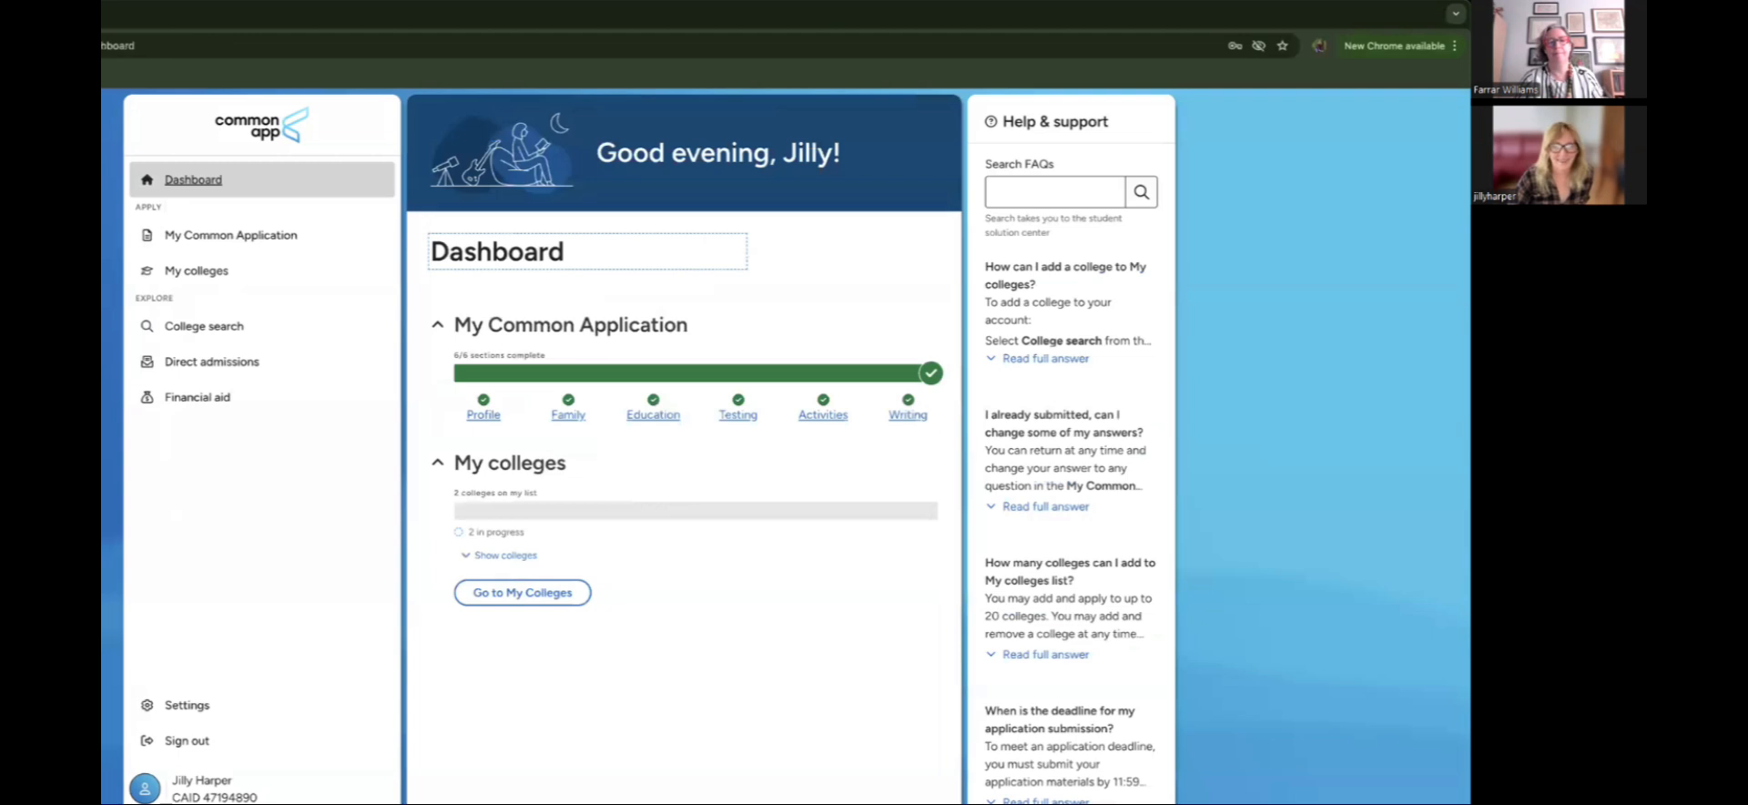